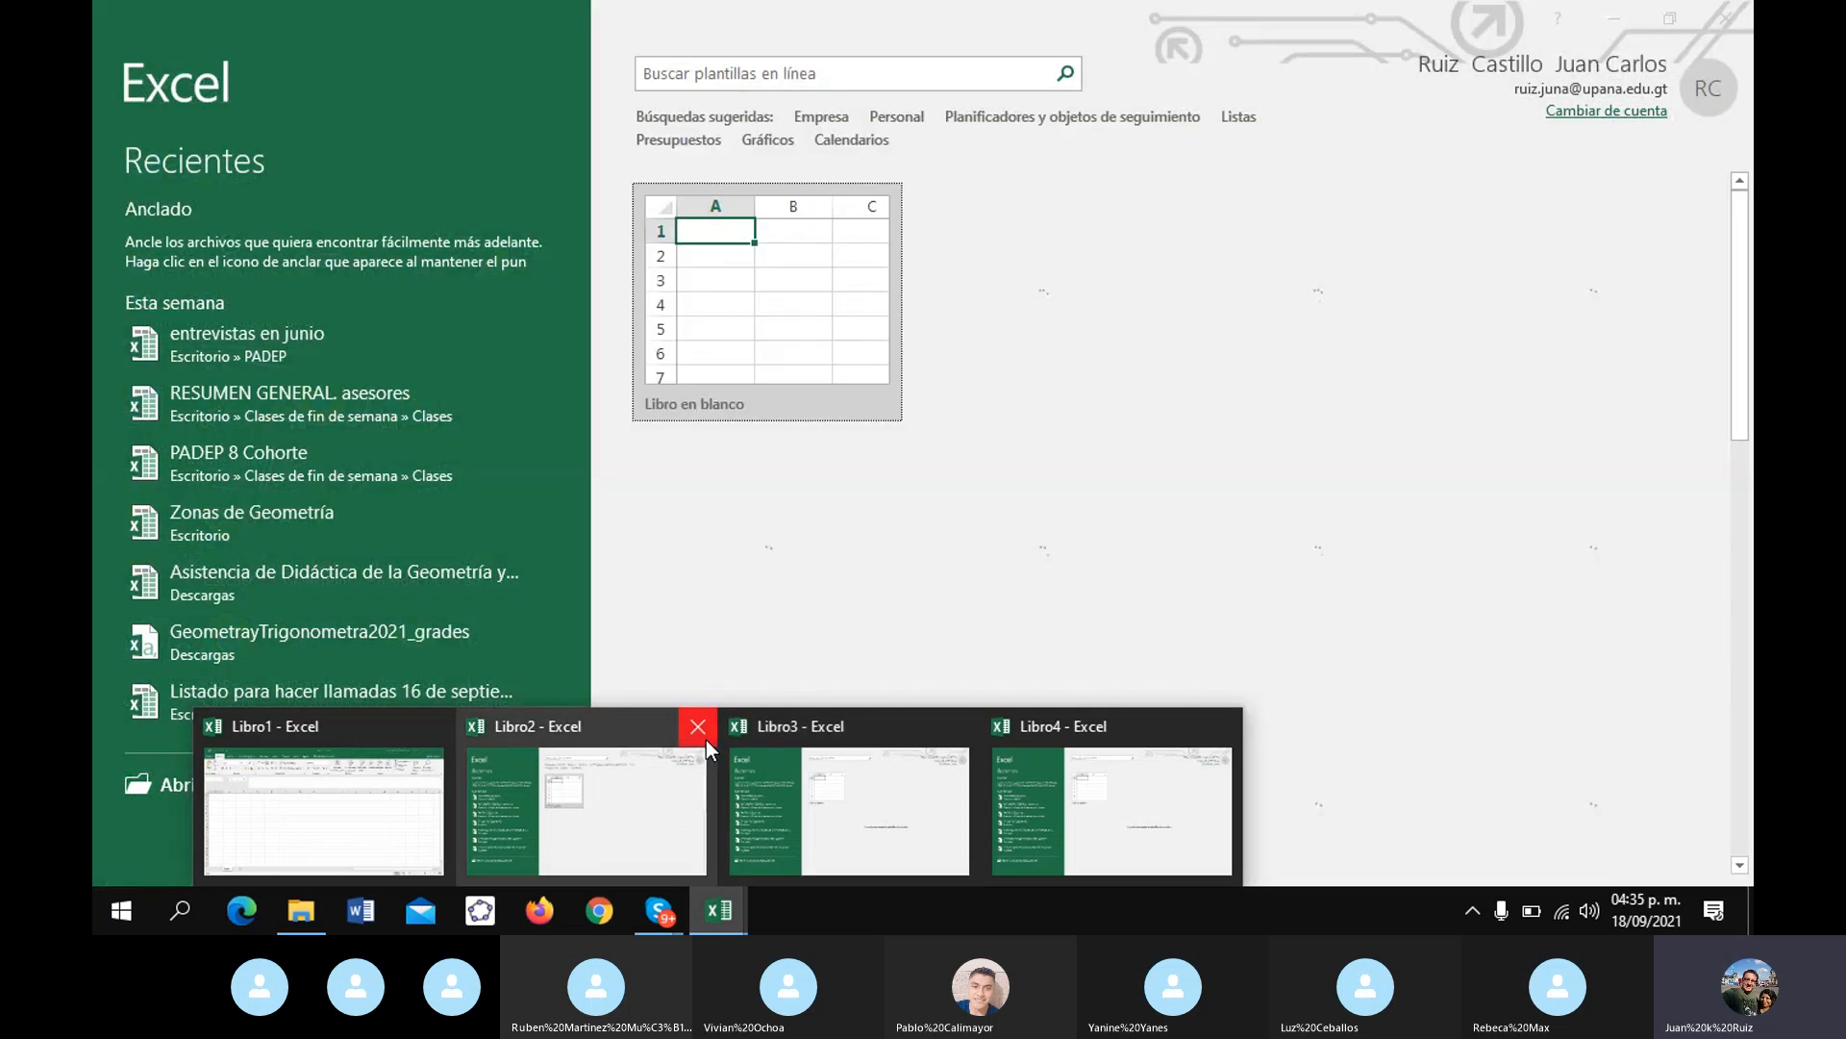
- Close the extra Libro2 window and switch to the blank Libro1 workbook
click(706, 741)
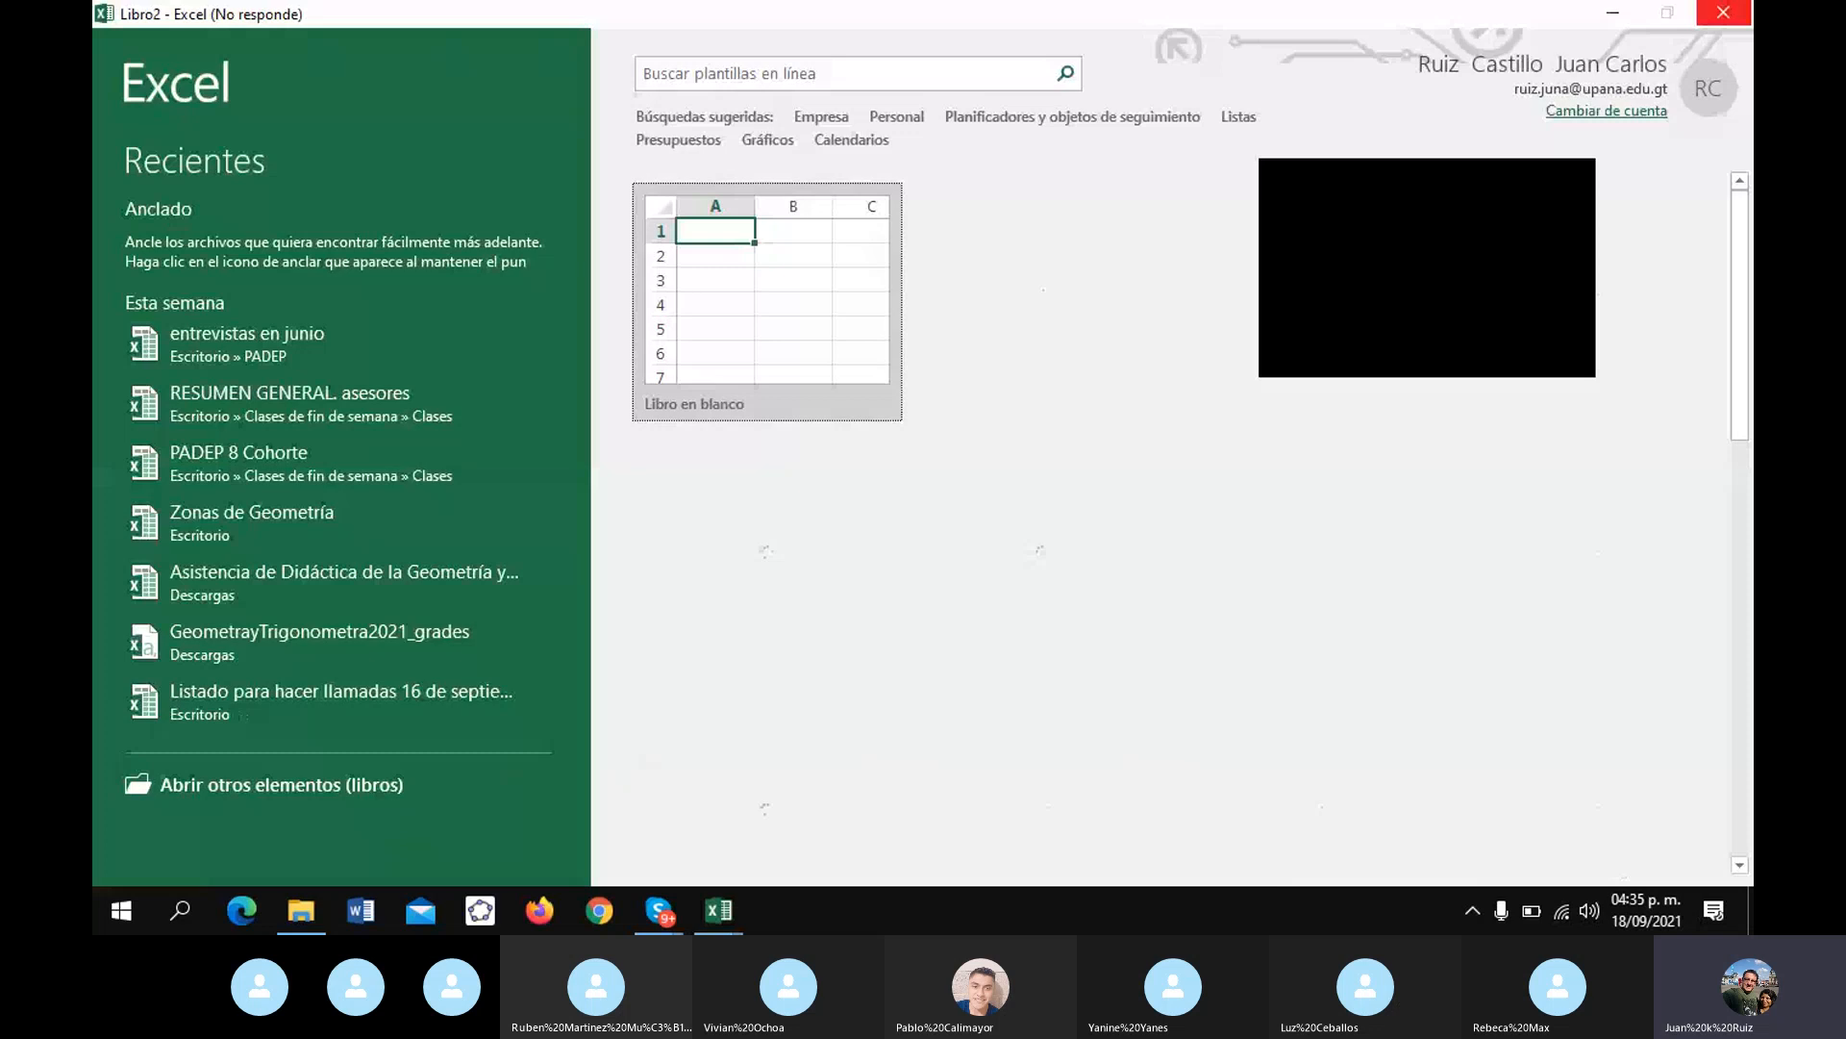
click(719, 911)
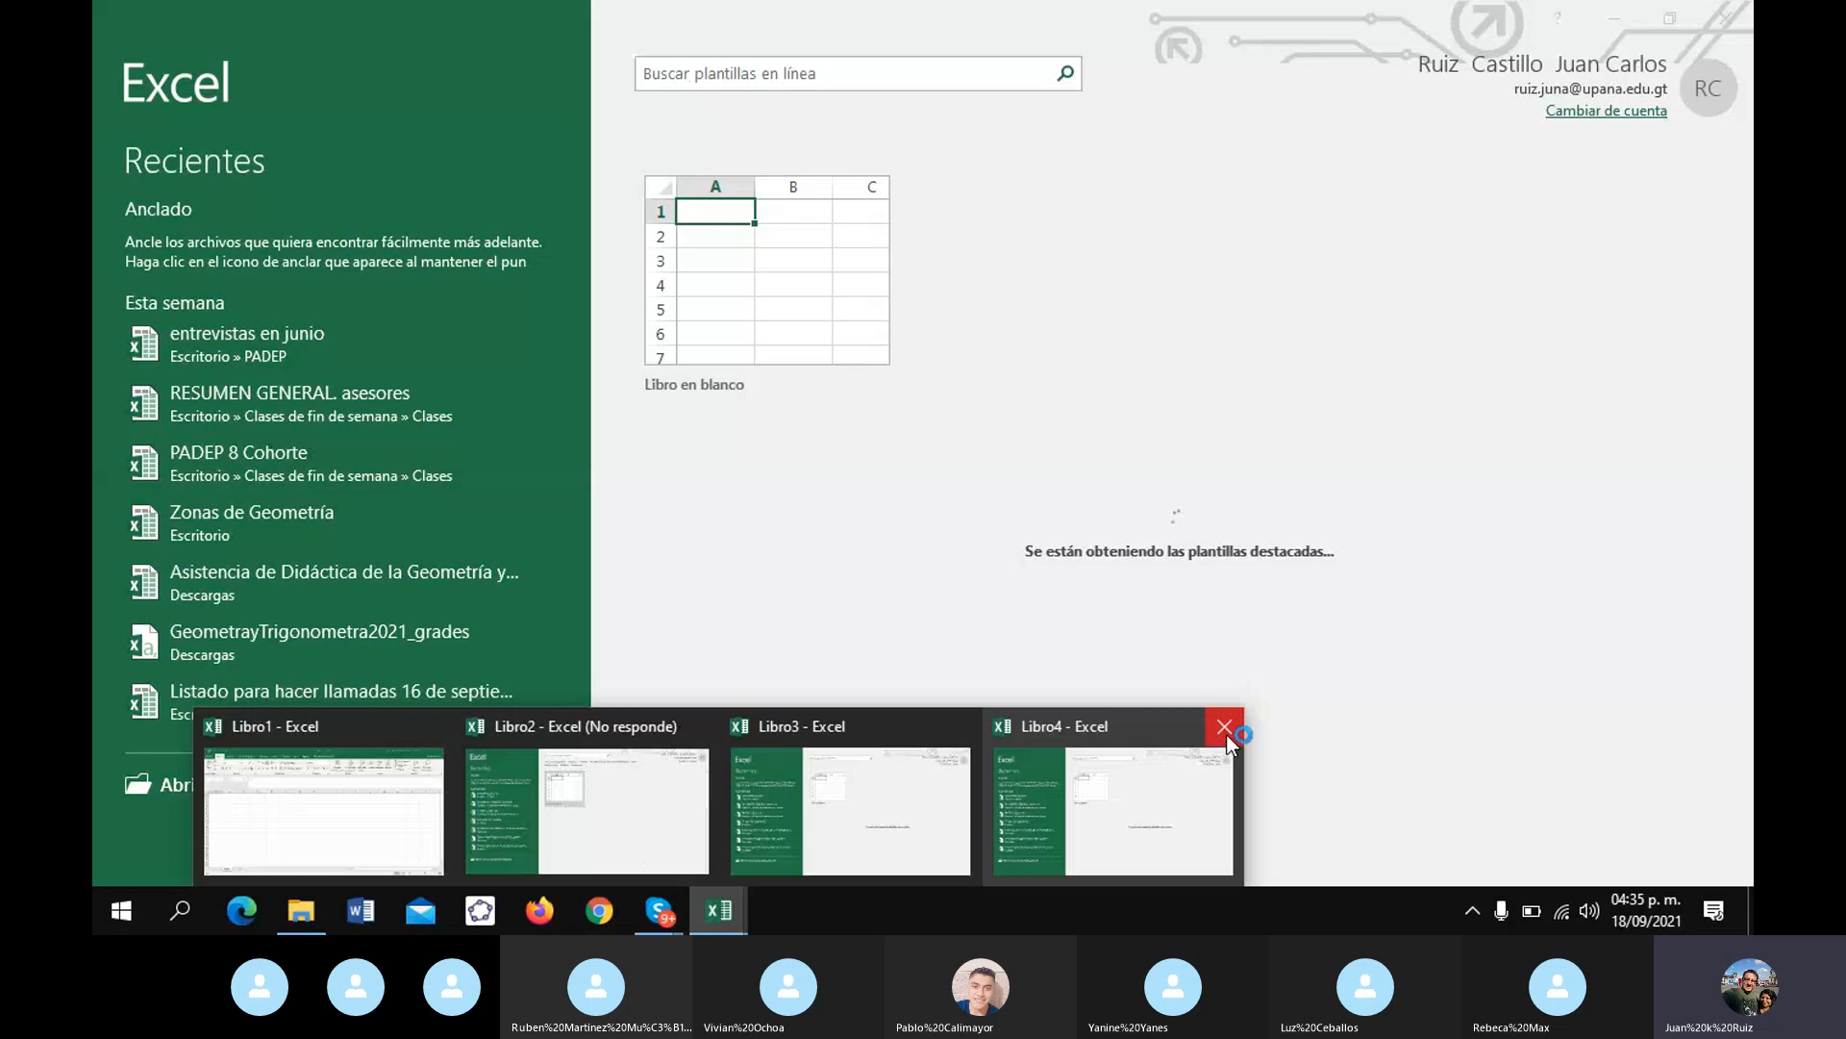
click(303, 844)
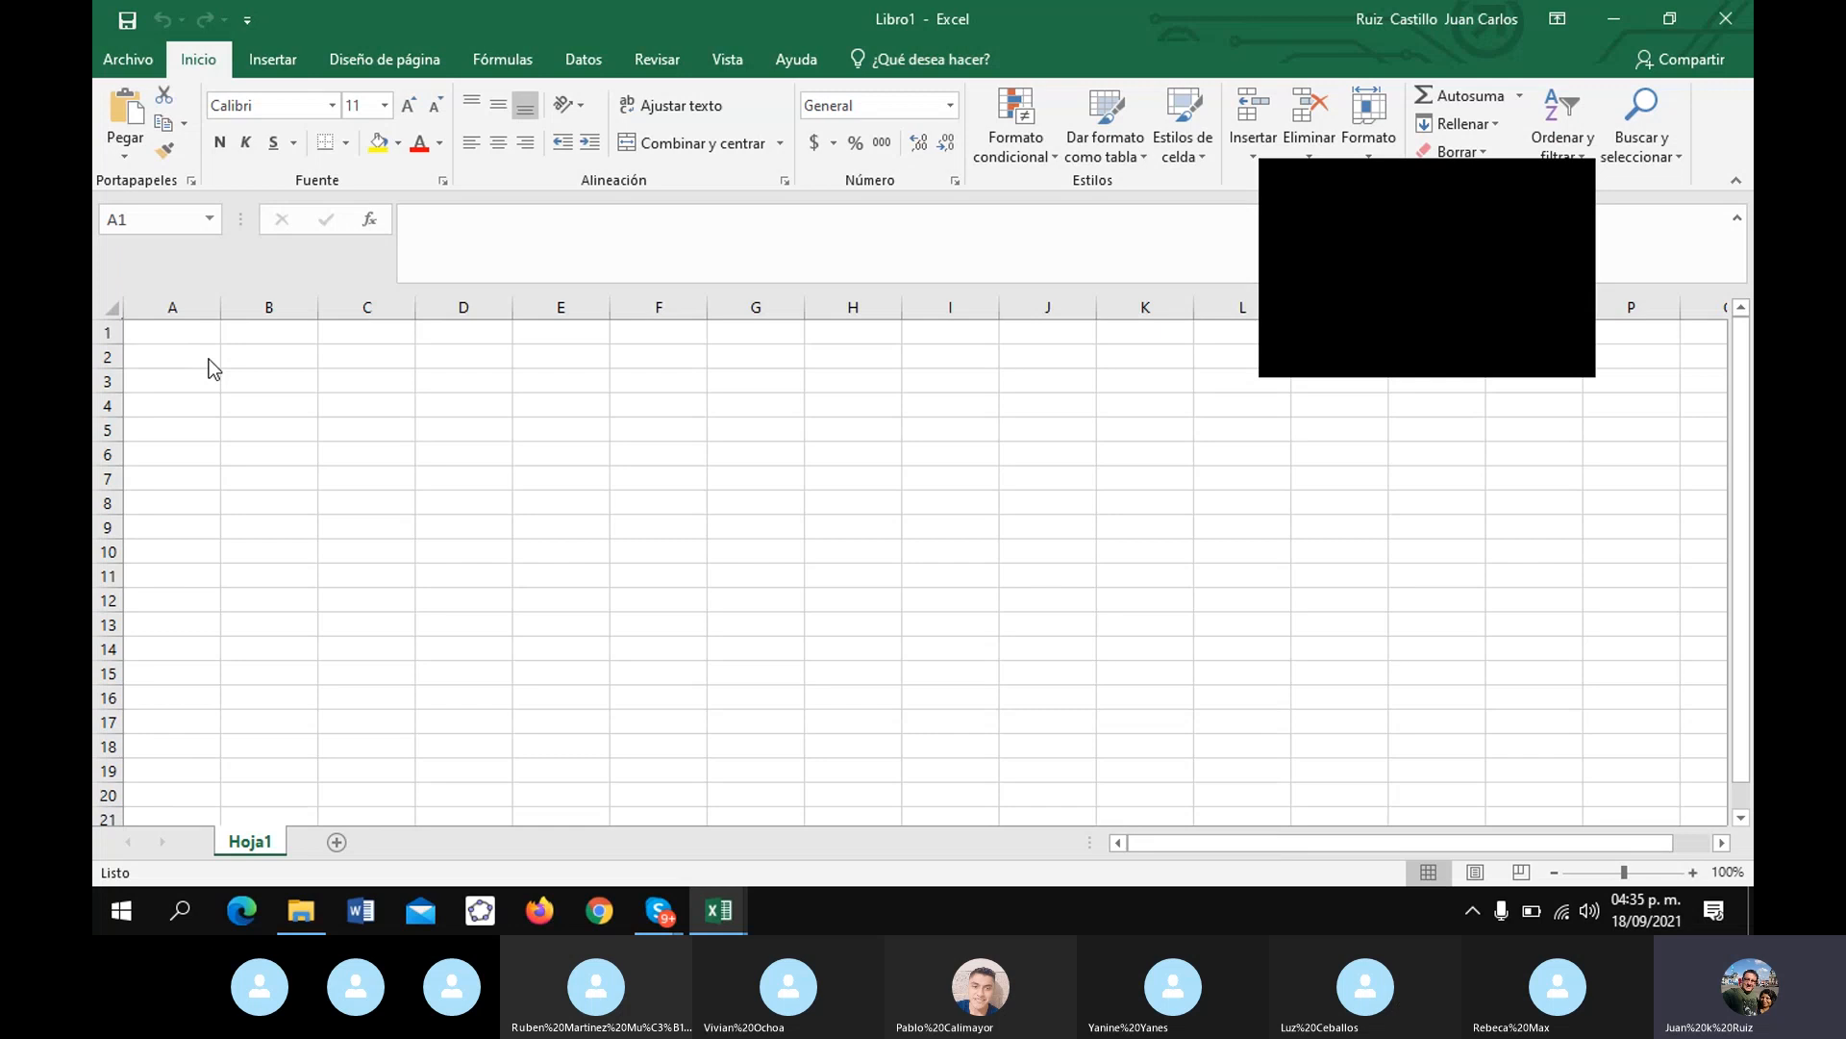
- Enter 5 in cell A1 and 12 in cell A2
click(208, 357)
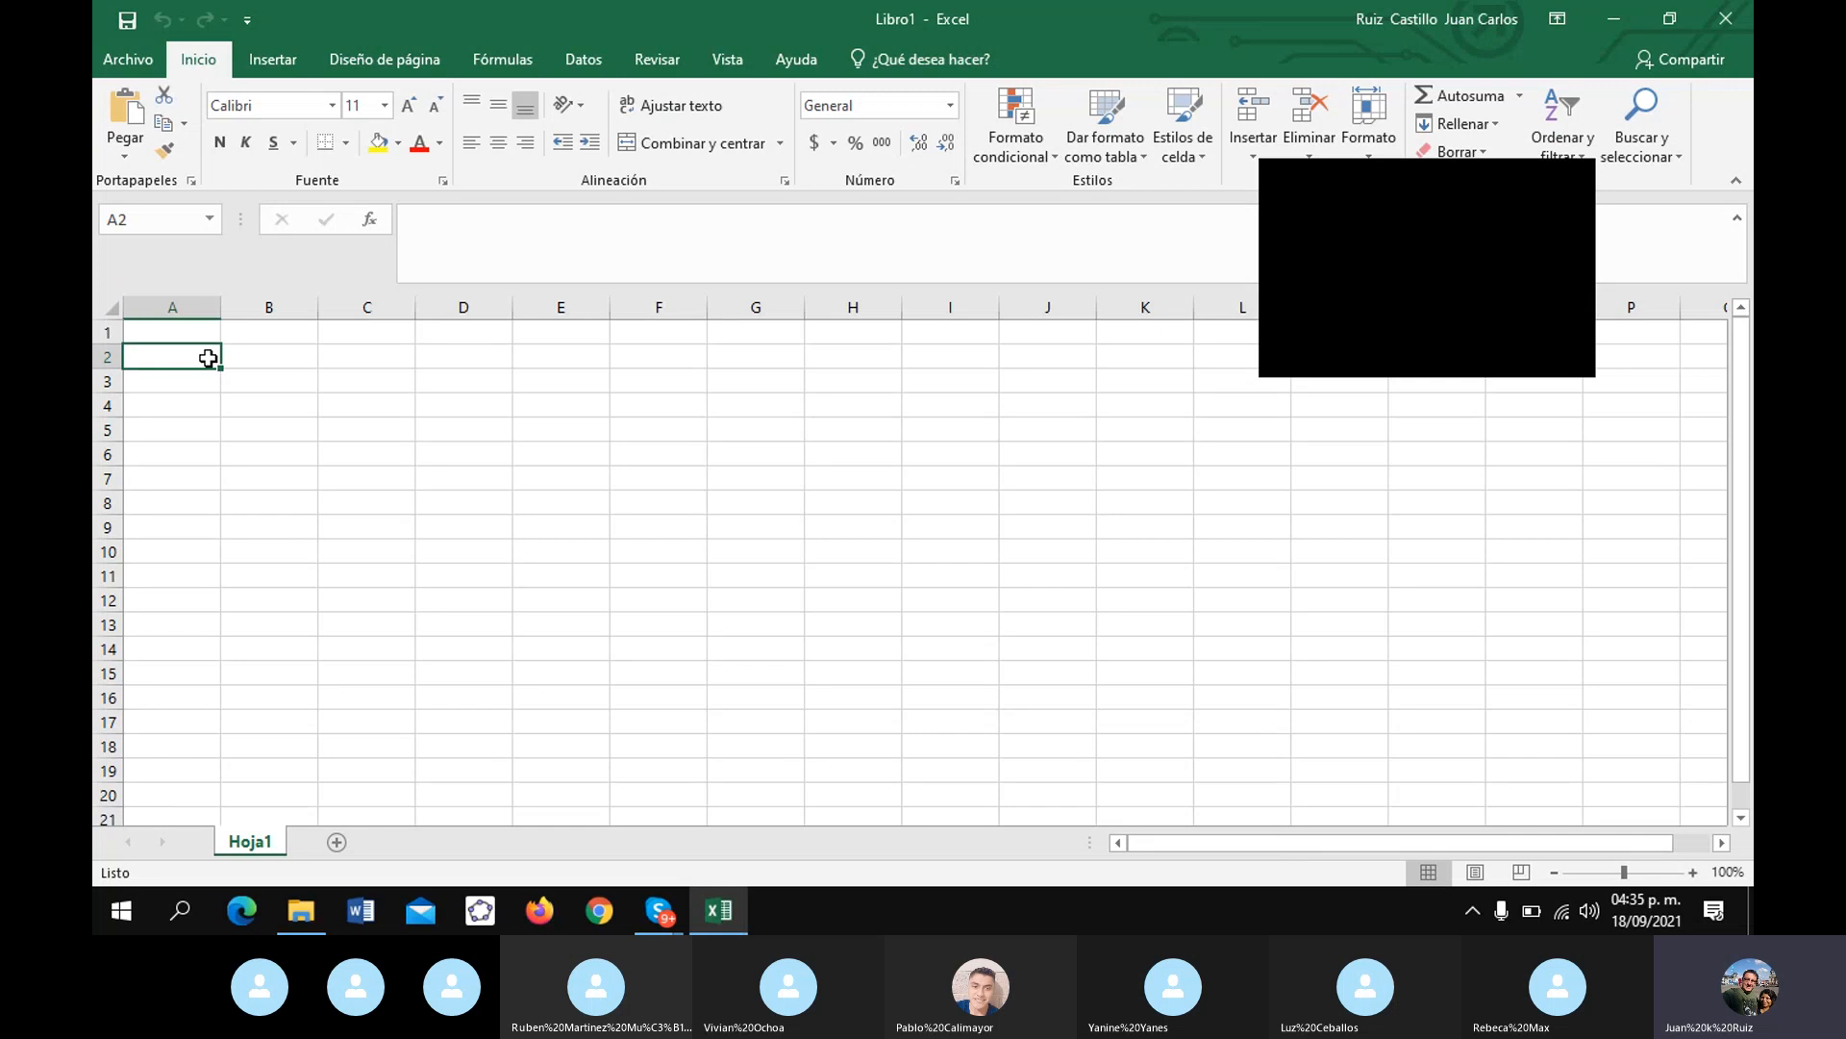
text(12)
key(Up)
text(5)
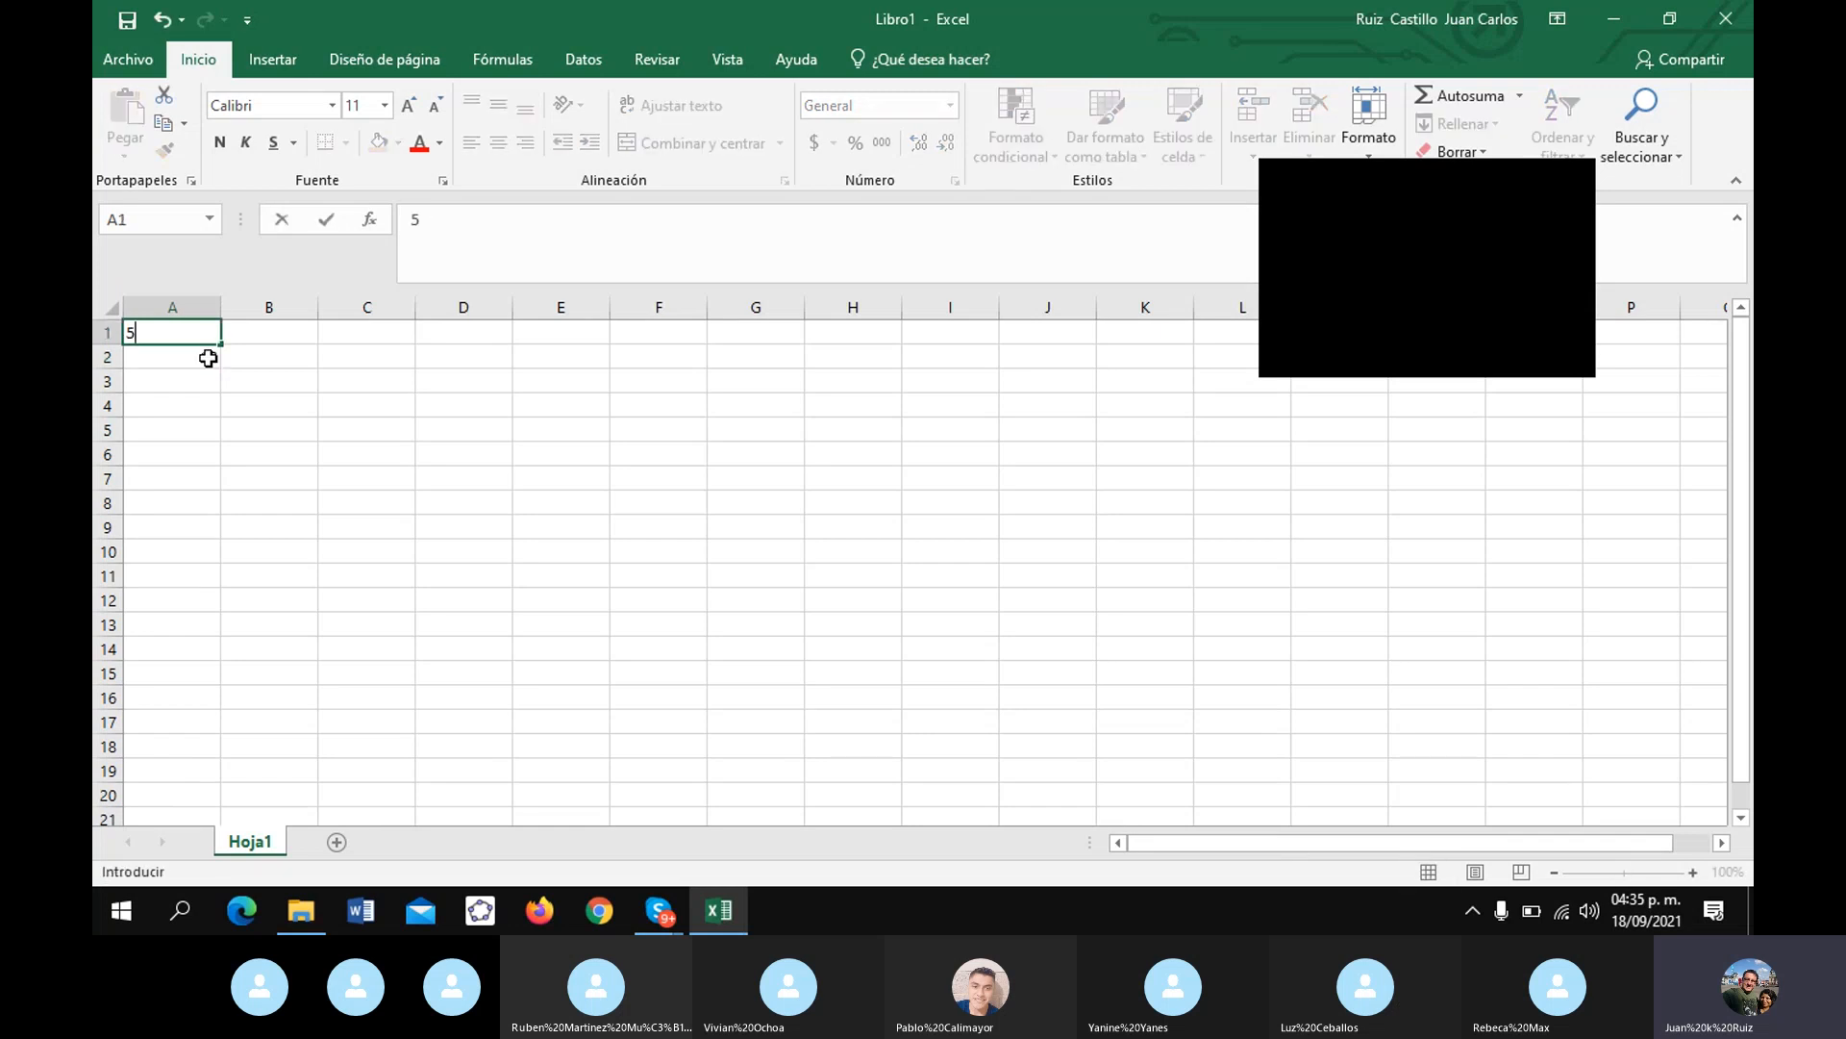
key(Return)
key(Return)
key(Return)
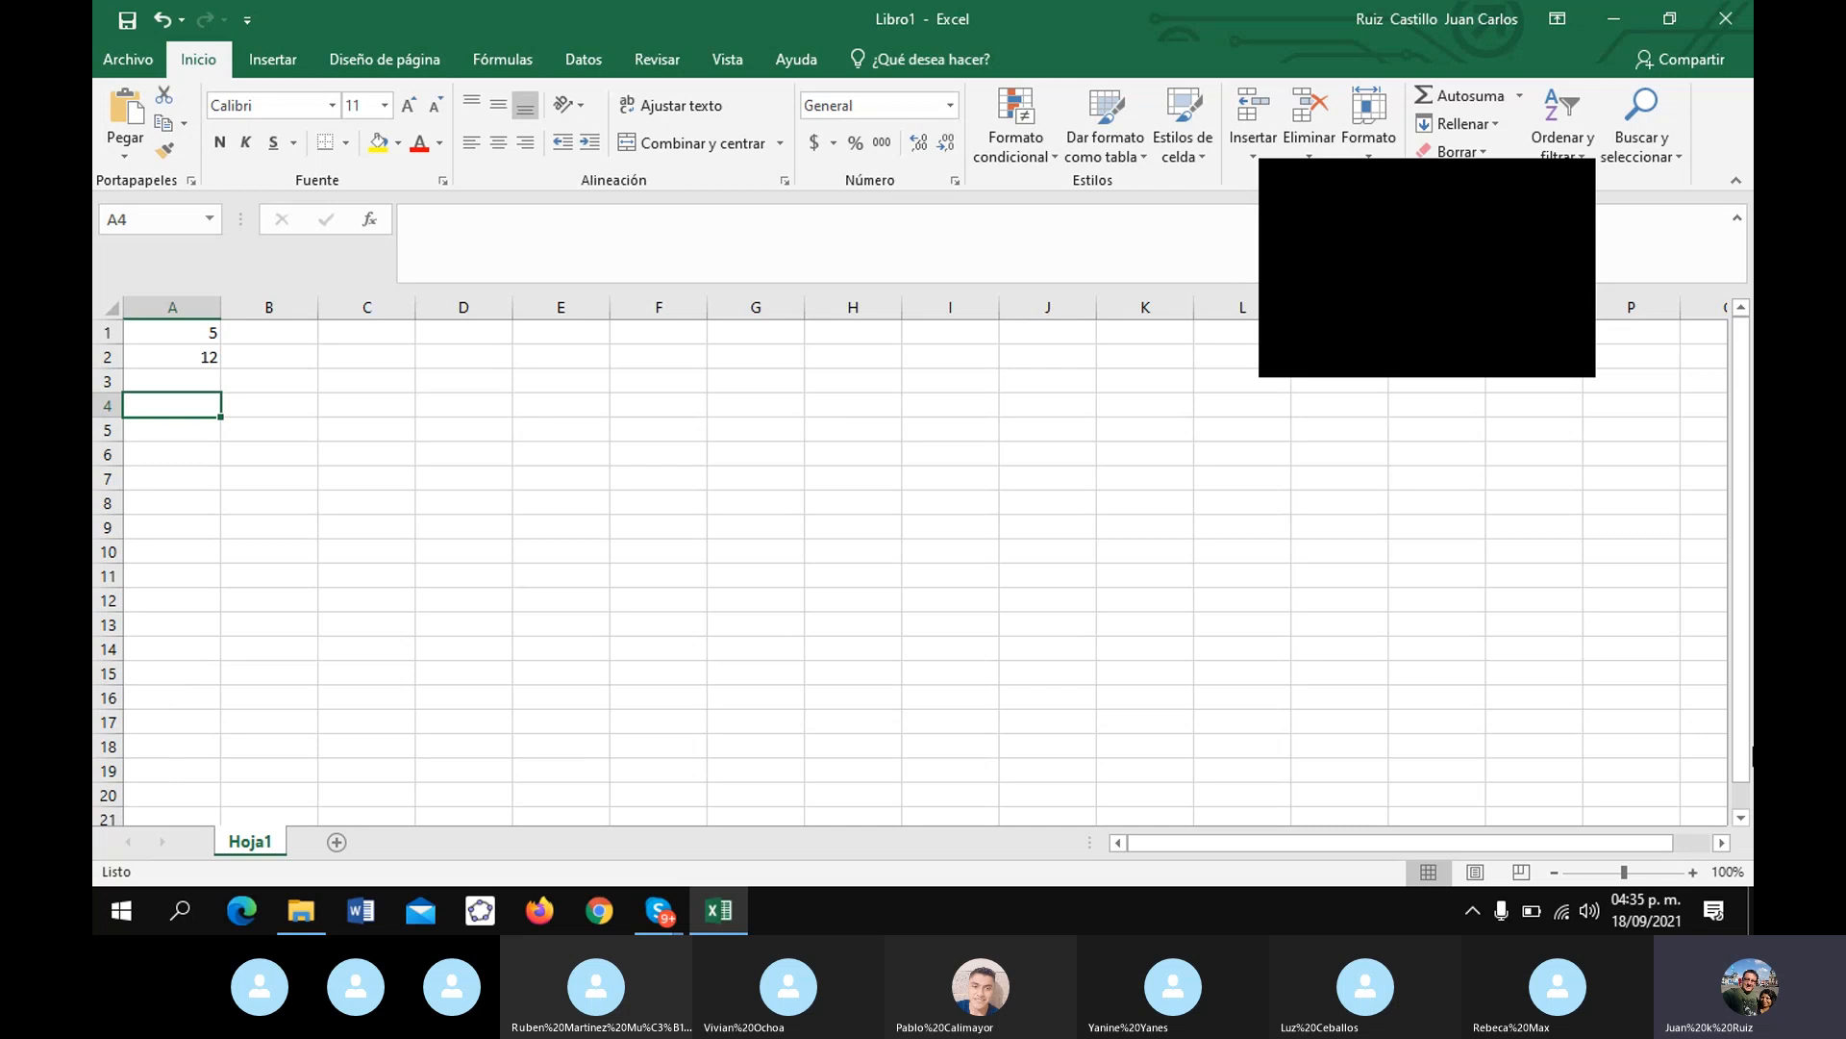
- Fill cells A3 to A5 with the values 14, 16 and 65
key(Up)
text(14)
key(Return)
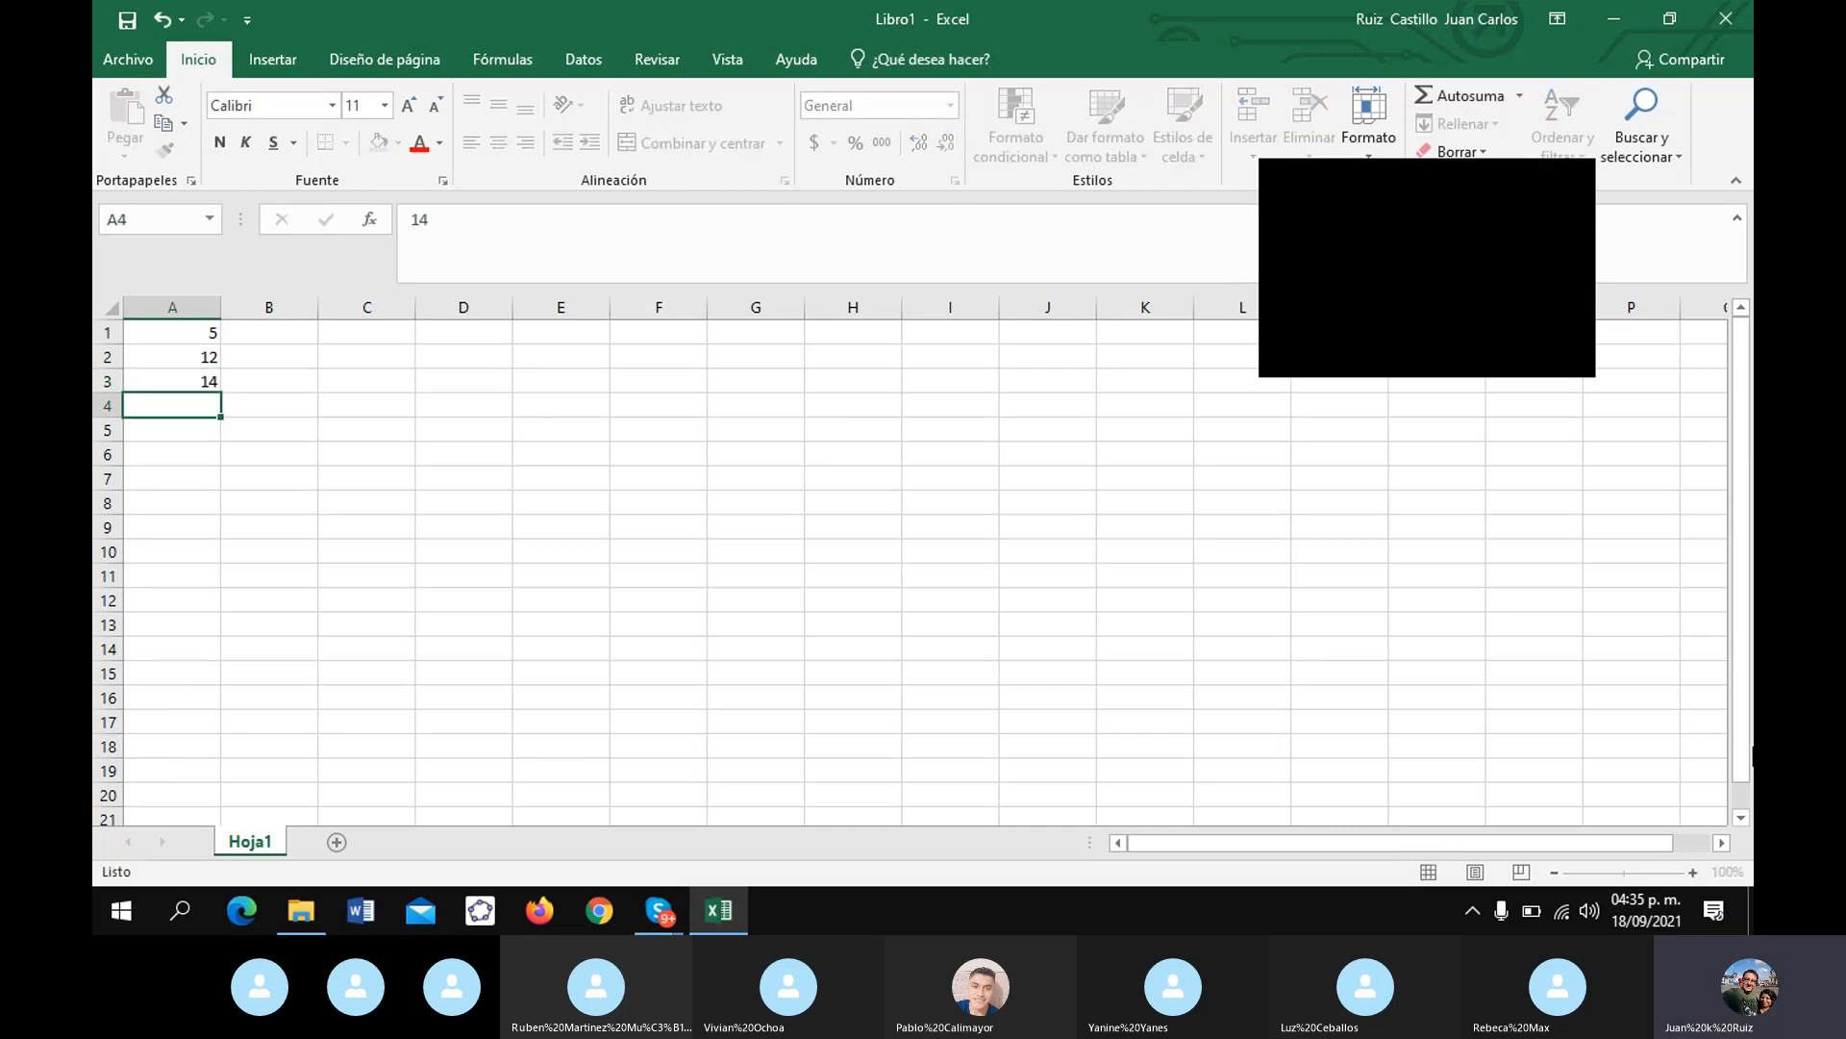
text(16)
key(Return)
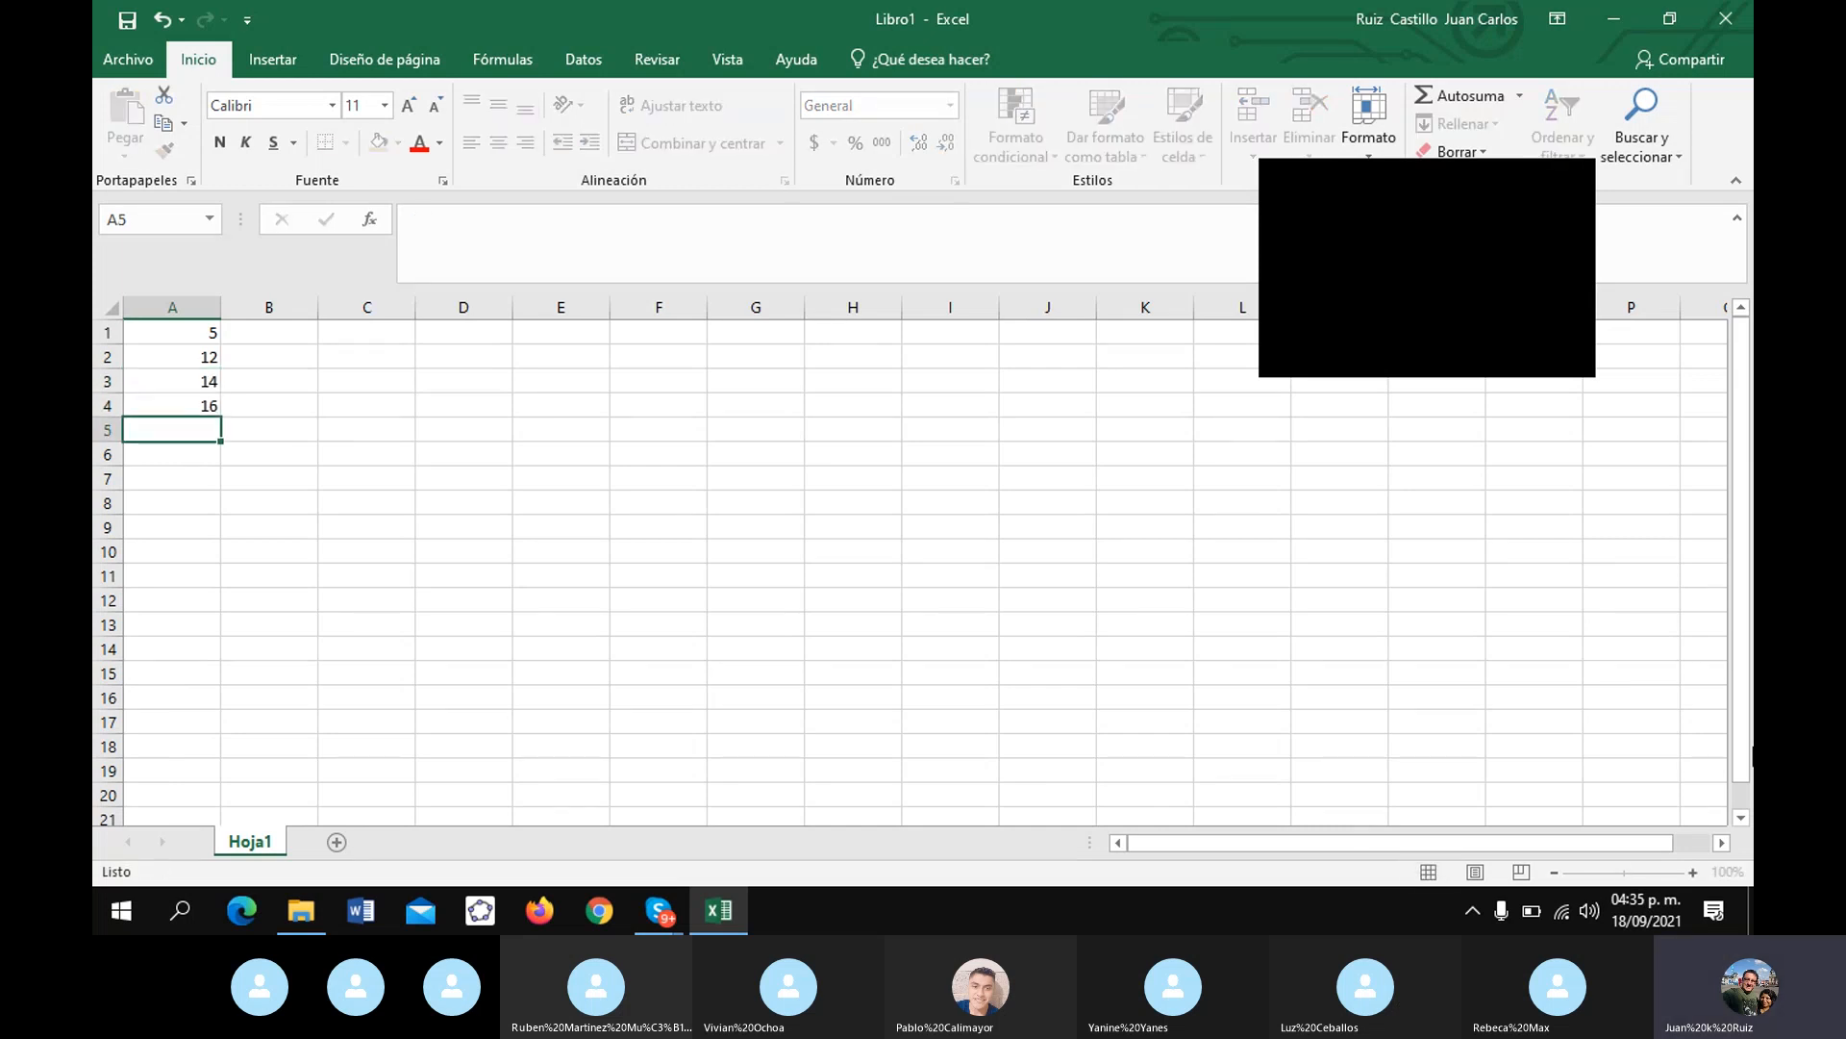
text(65)
key(Return)
- Fill cells A6 to A10 with the values 17, 80, 89, 98 and 100
text(17)
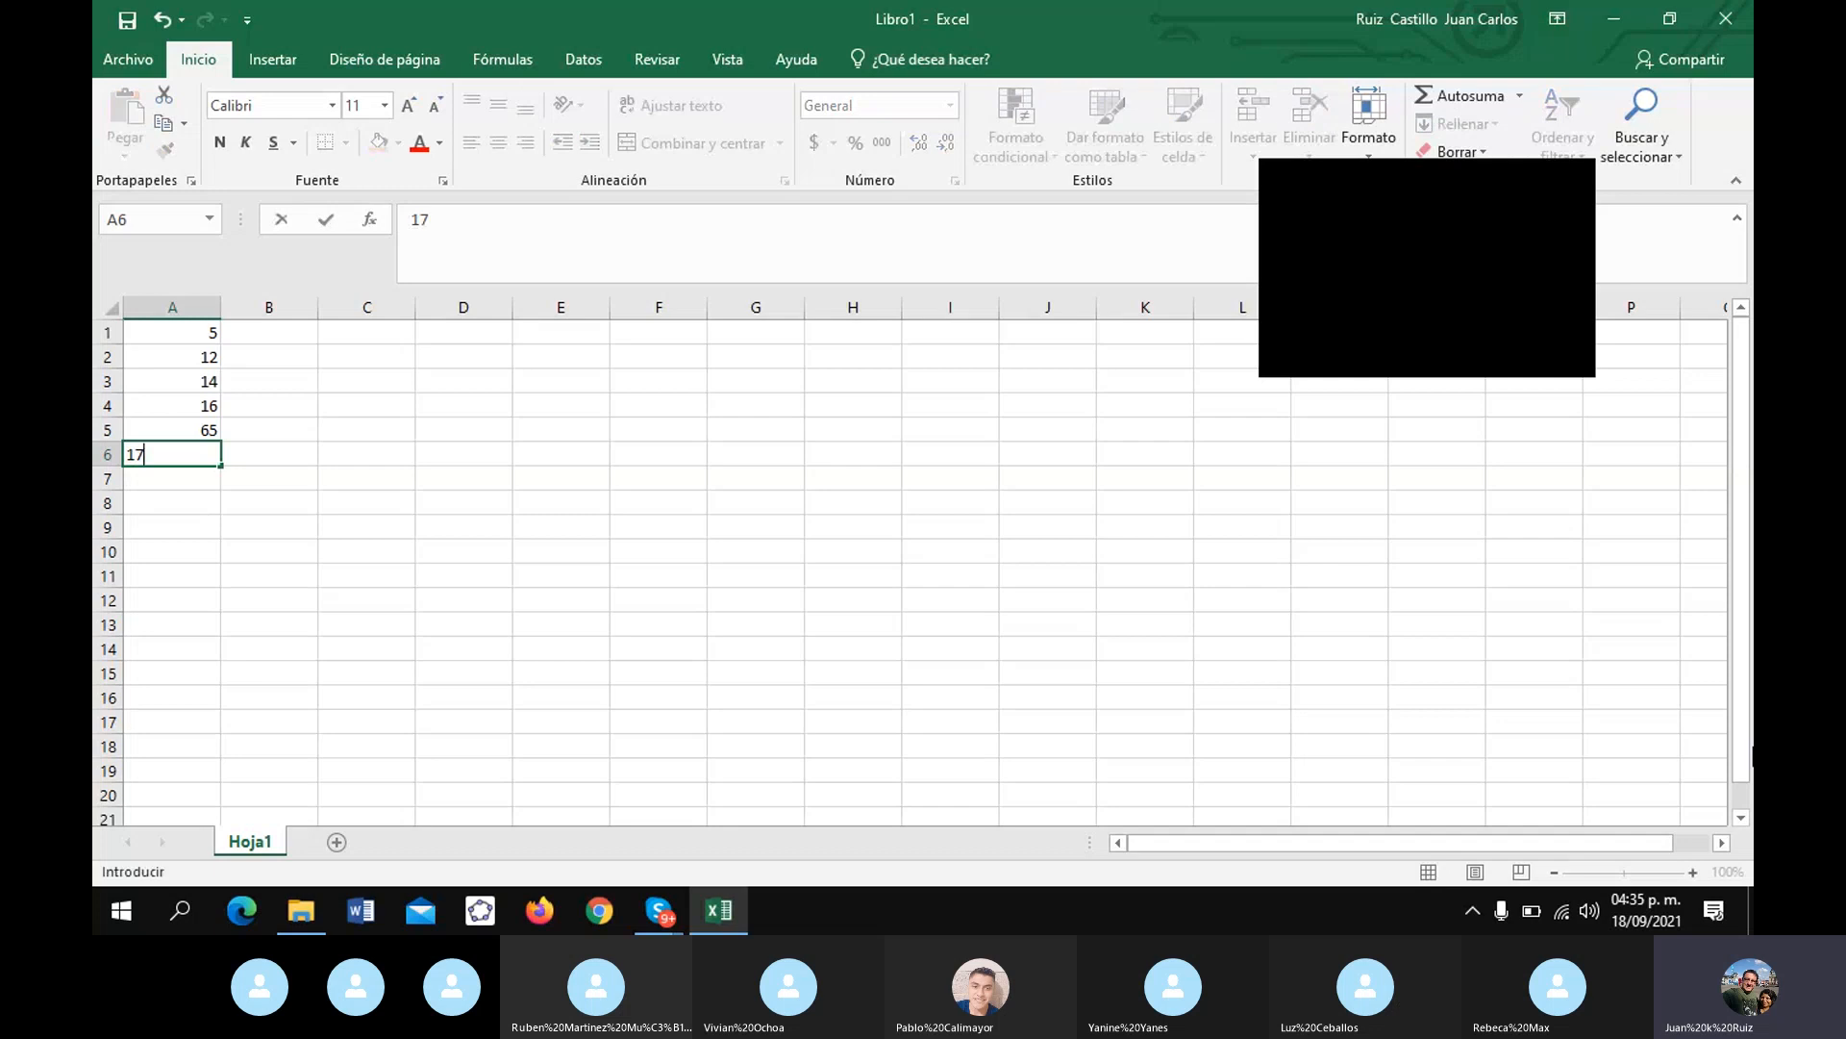
key(Return)
text(80)
key(Return)
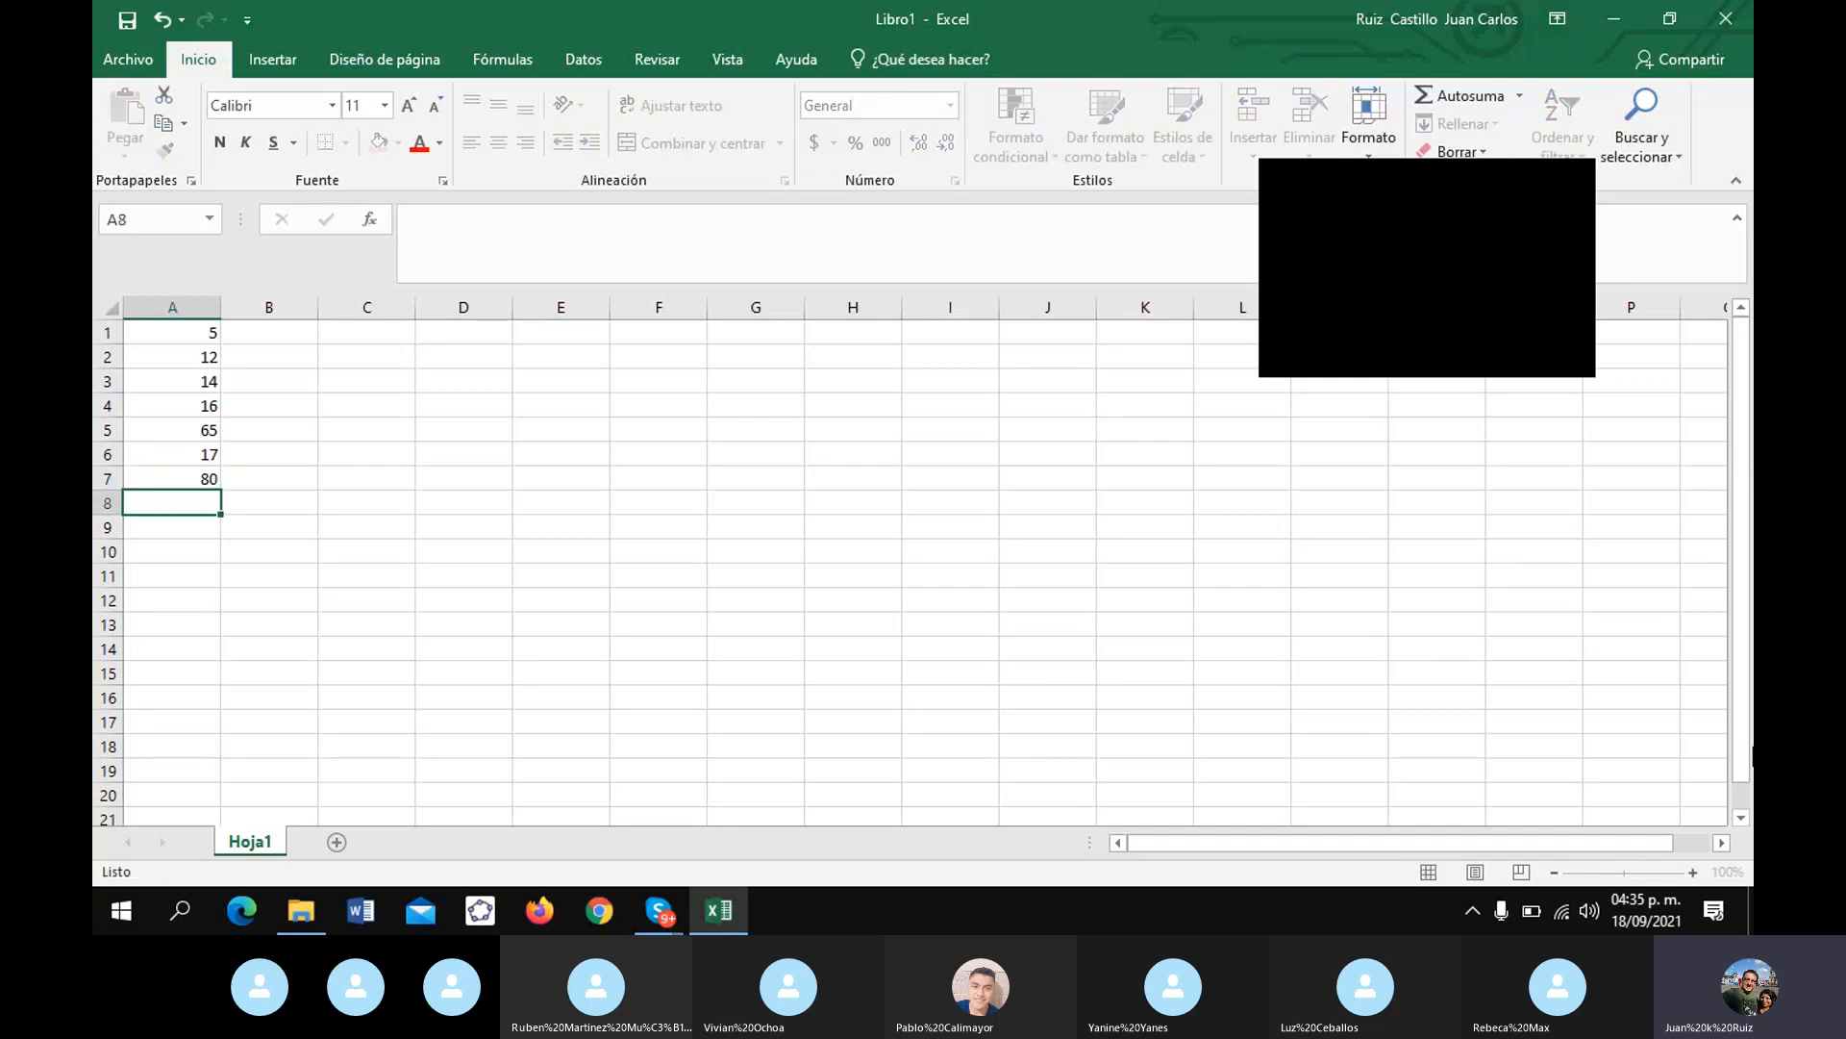
text(89)
key(Return)
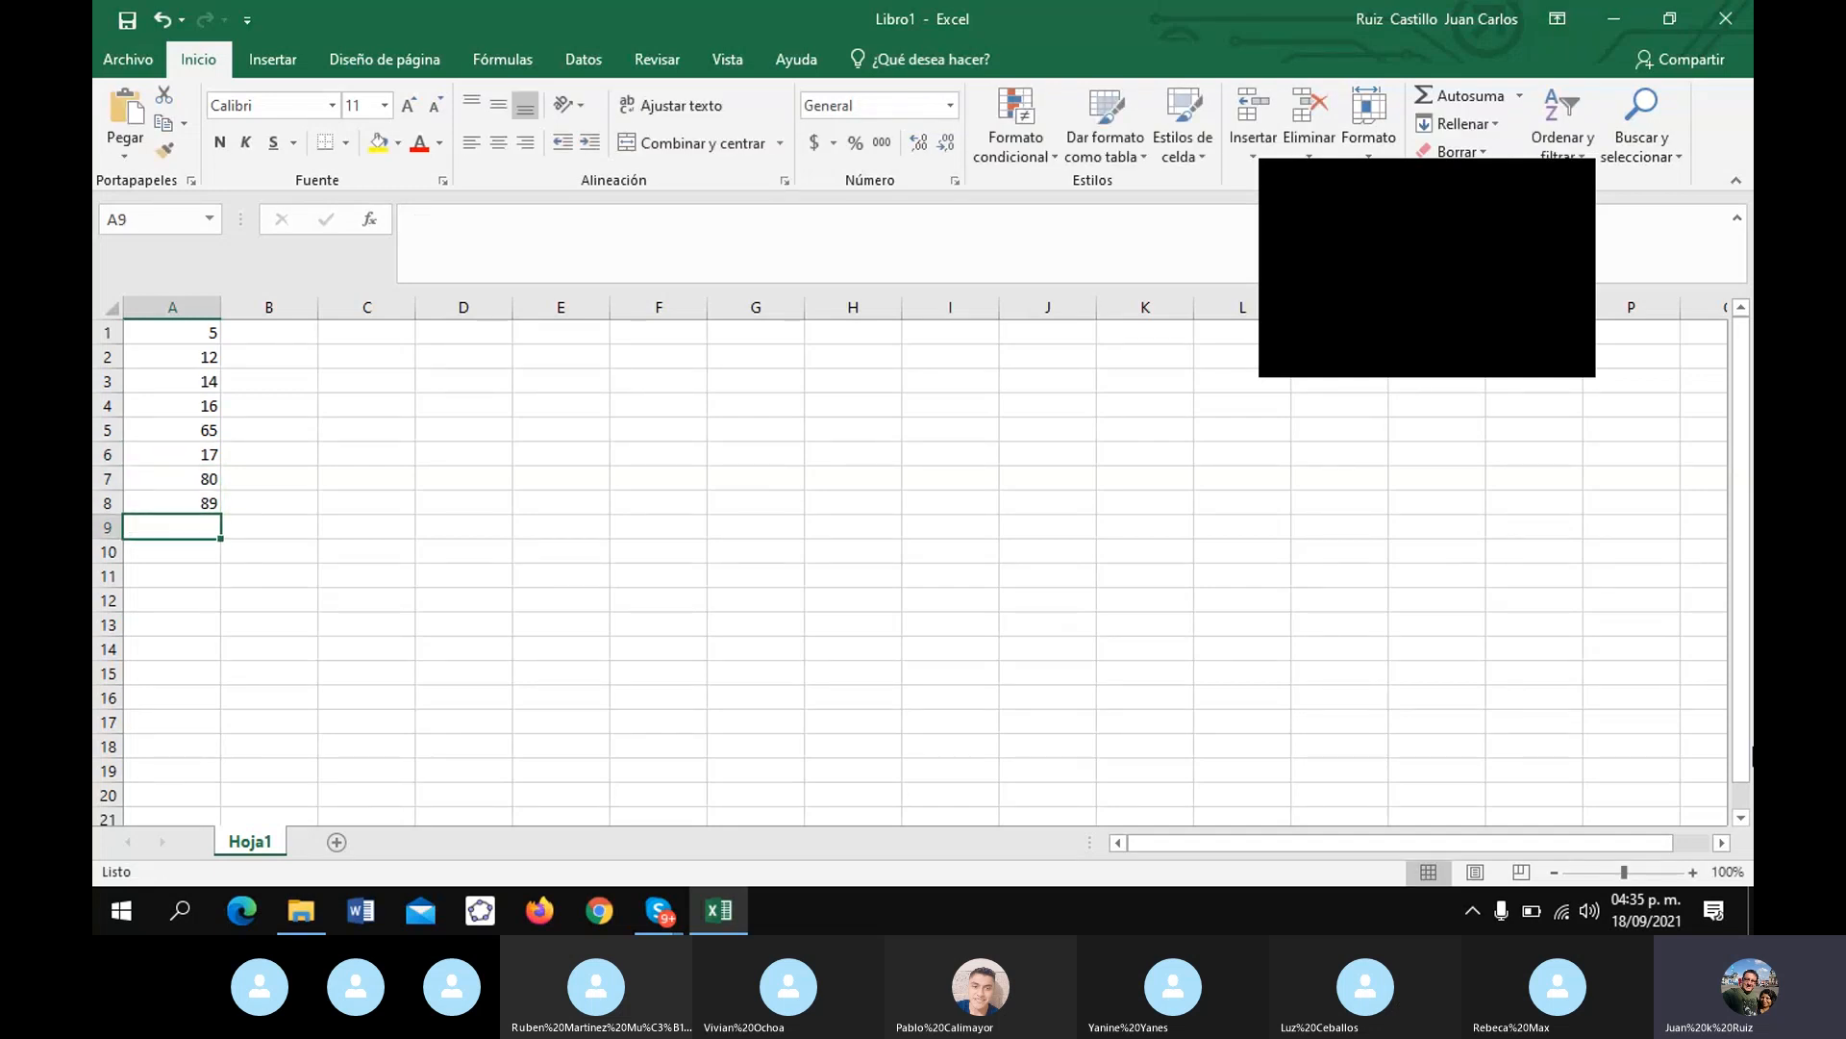
text(98)
key(Return)
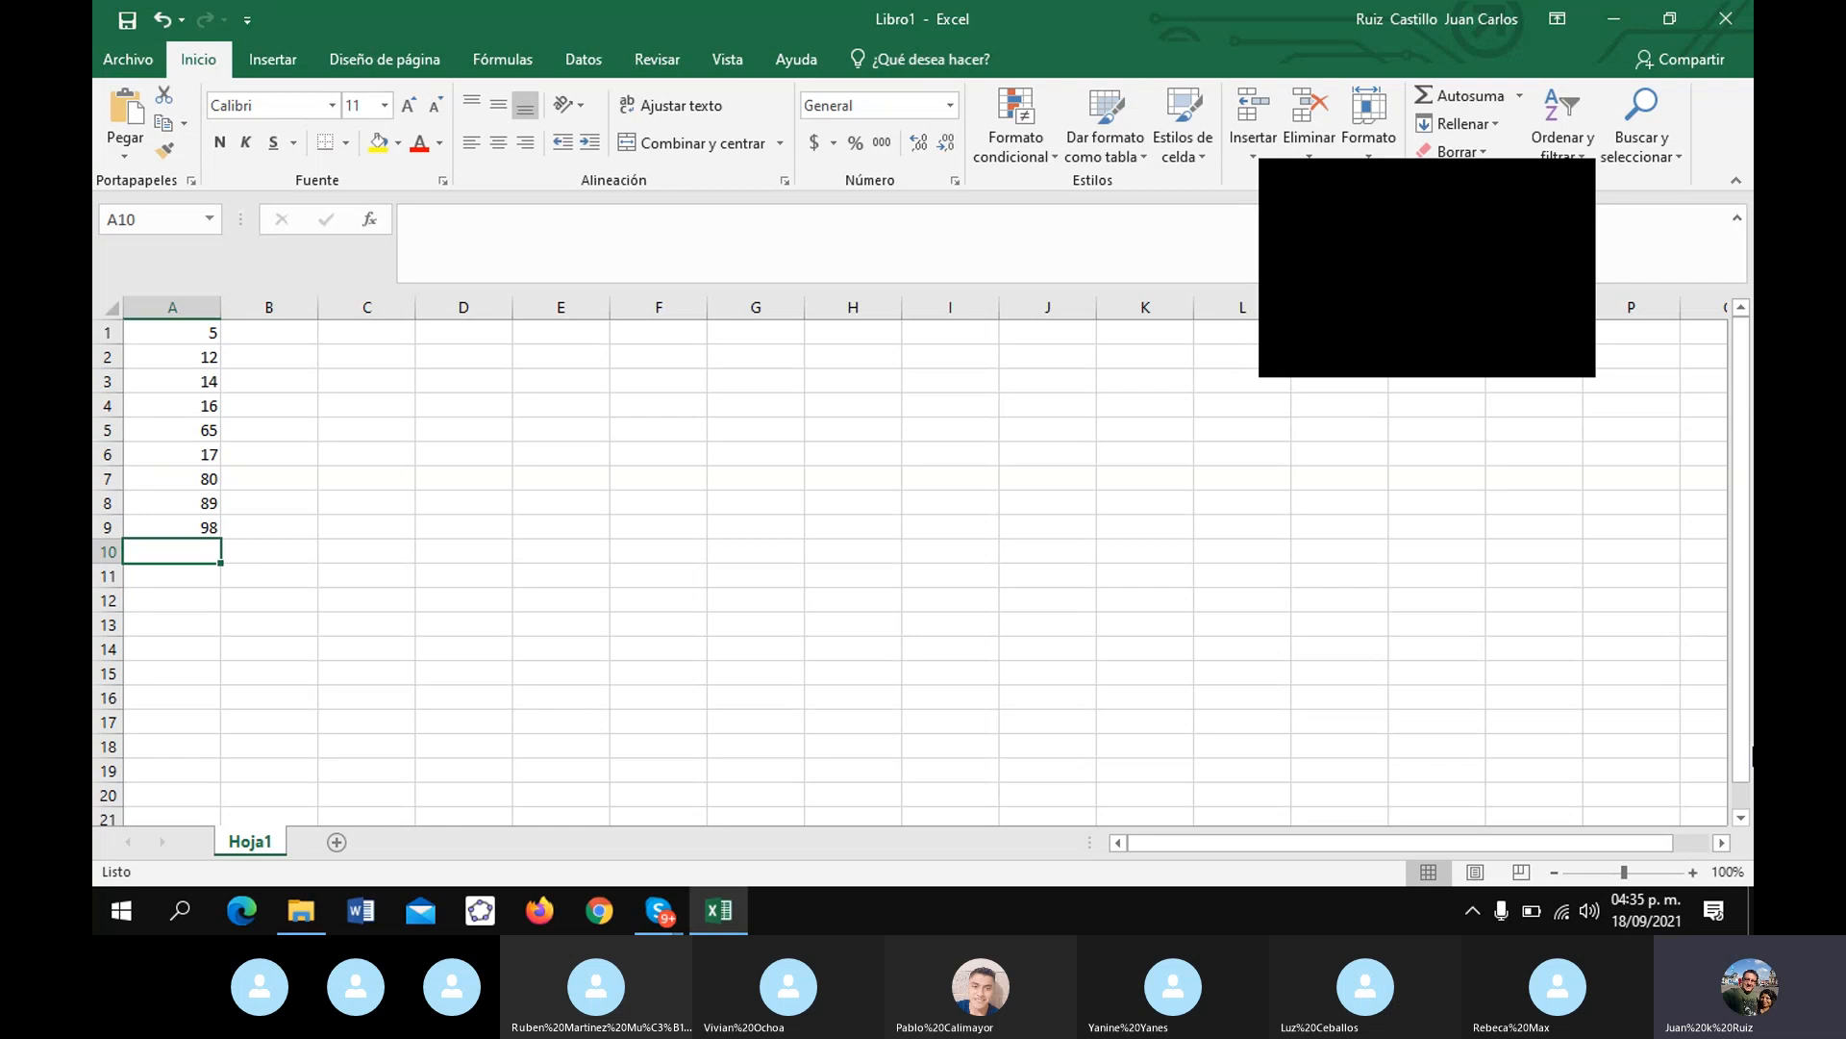
text(100)
key(Up)
- Start a second column of numbers by entering 15 in cell B1
key(Up)
key(Up)
key(Up)
key(Up)
key(Up)
key(Up)
key(Up)
key(Up)
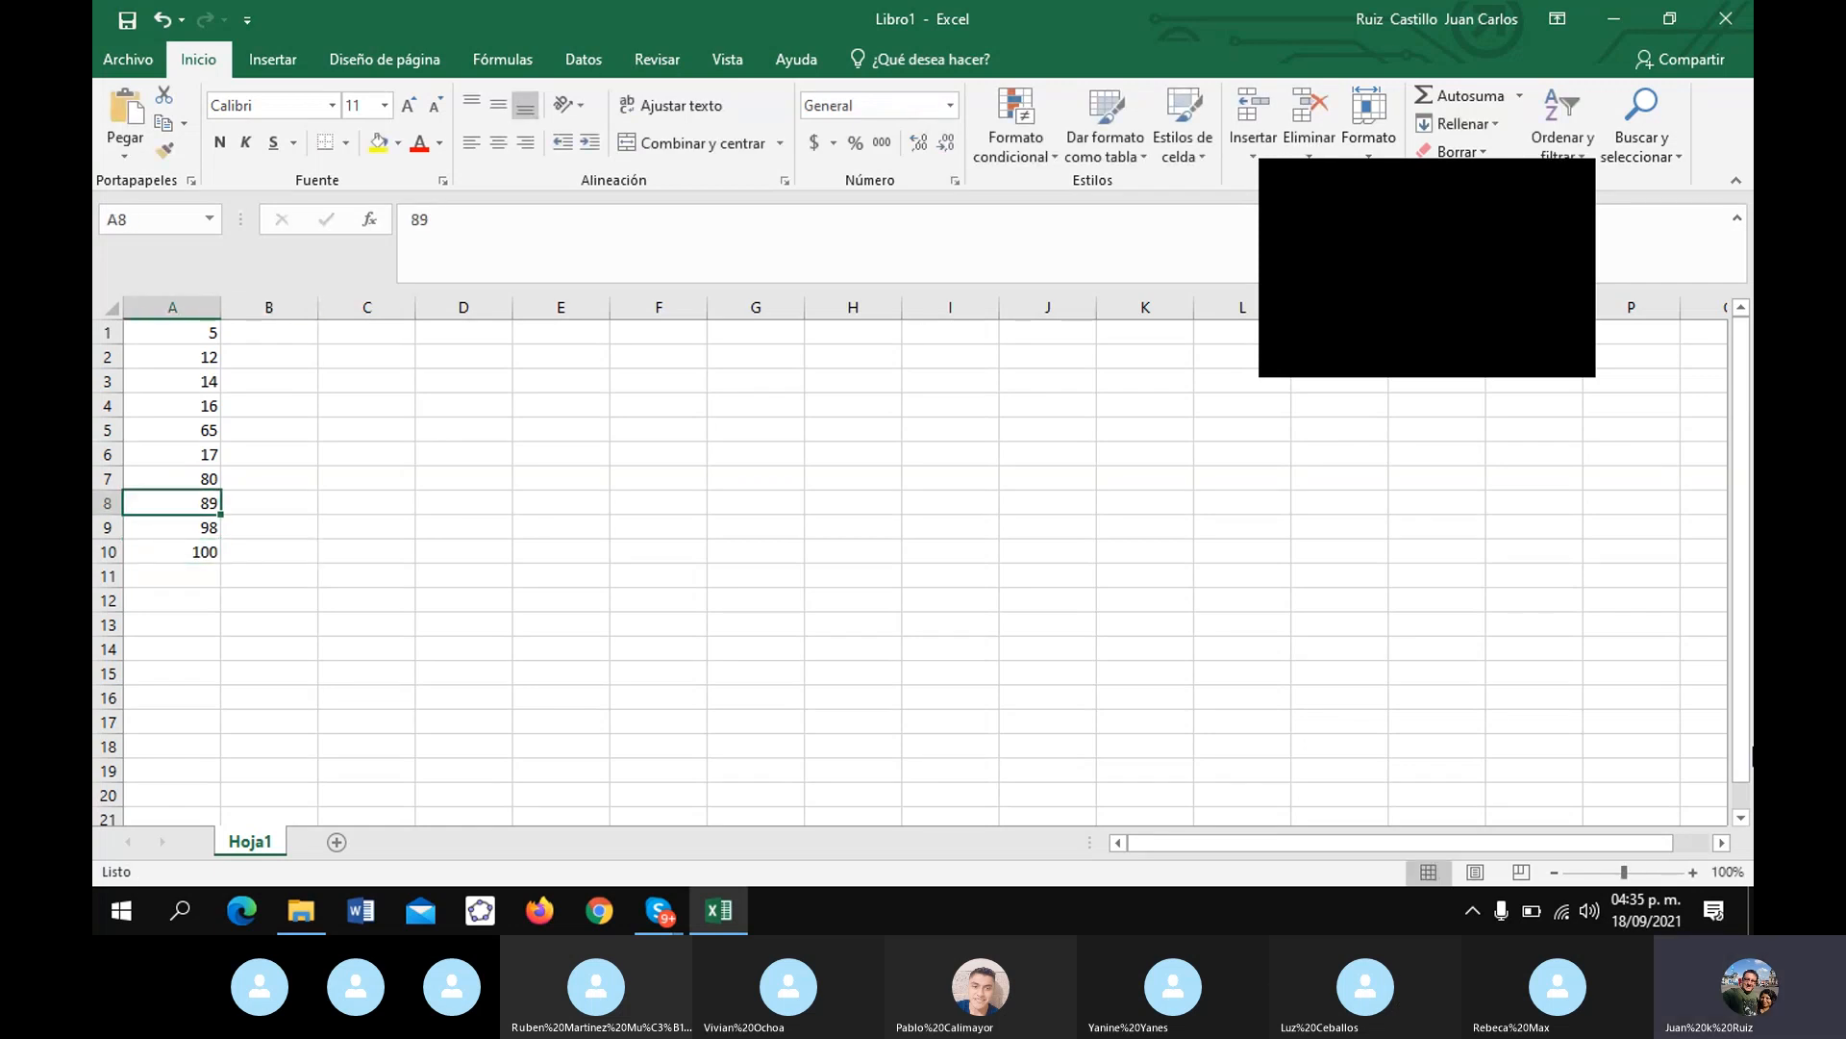
key(Right)
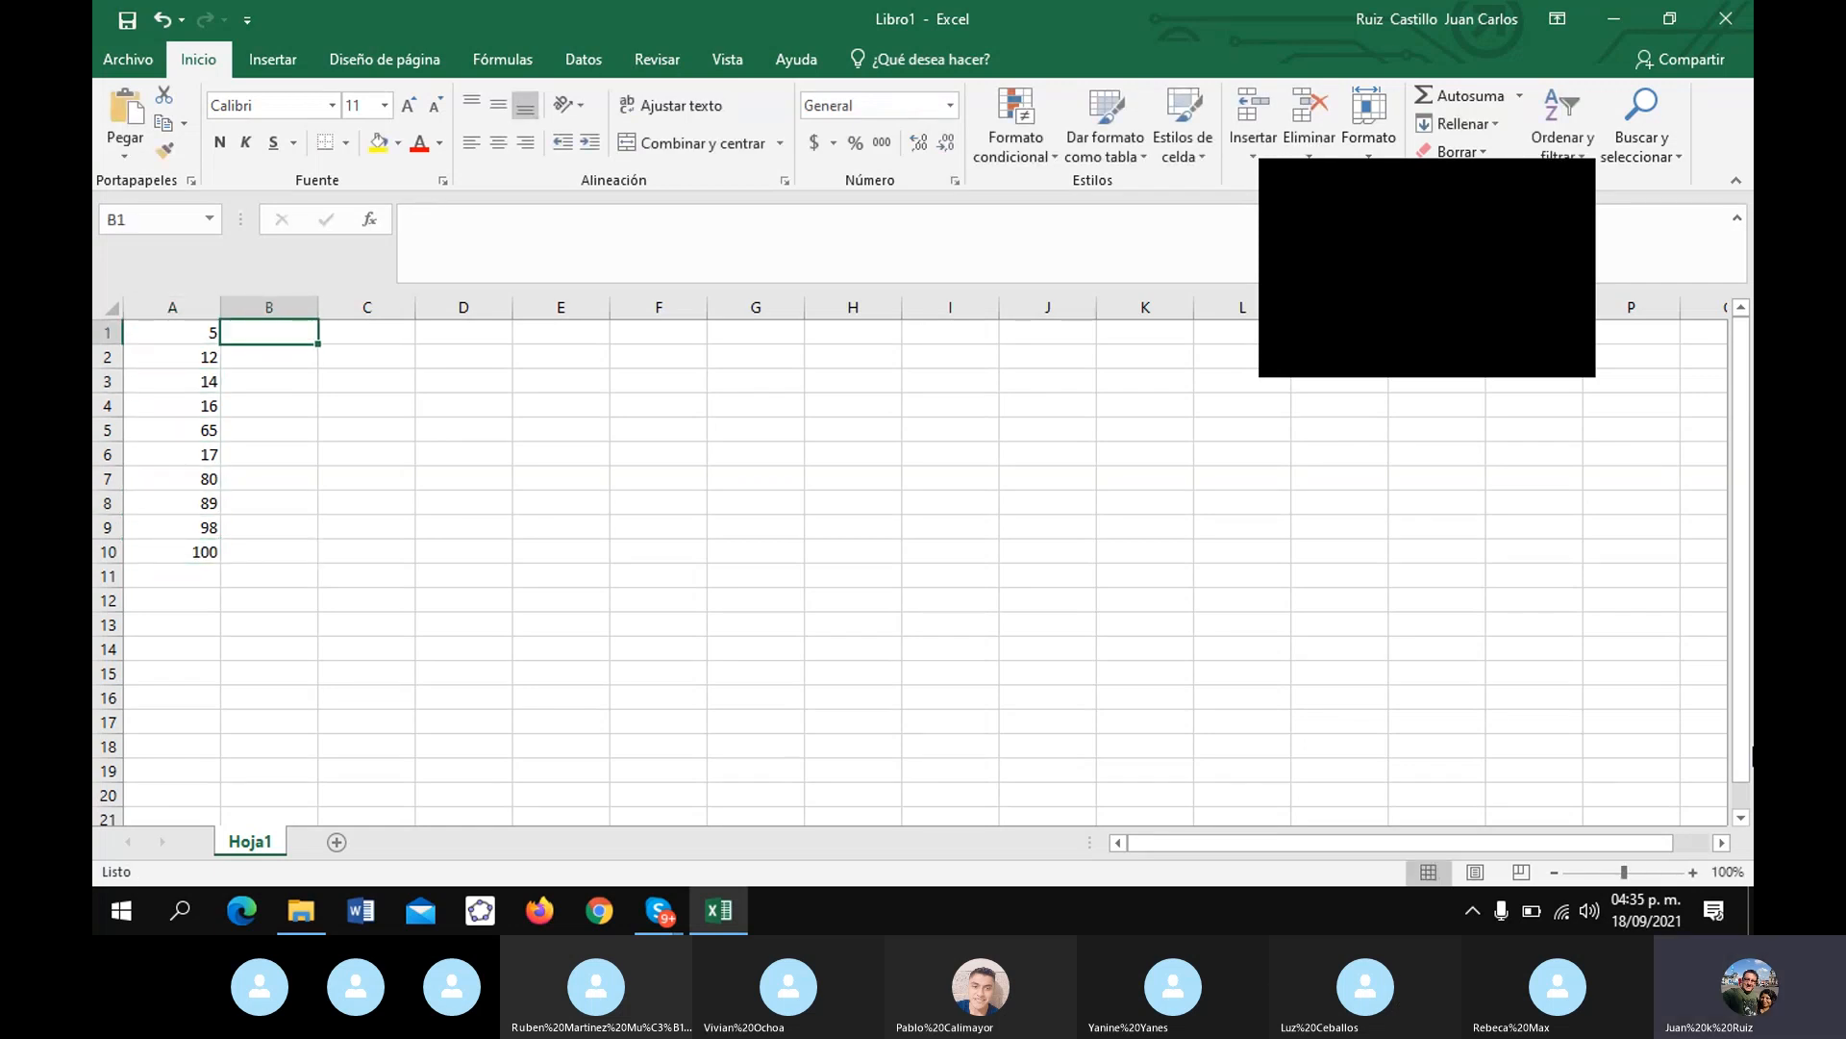
text(=)
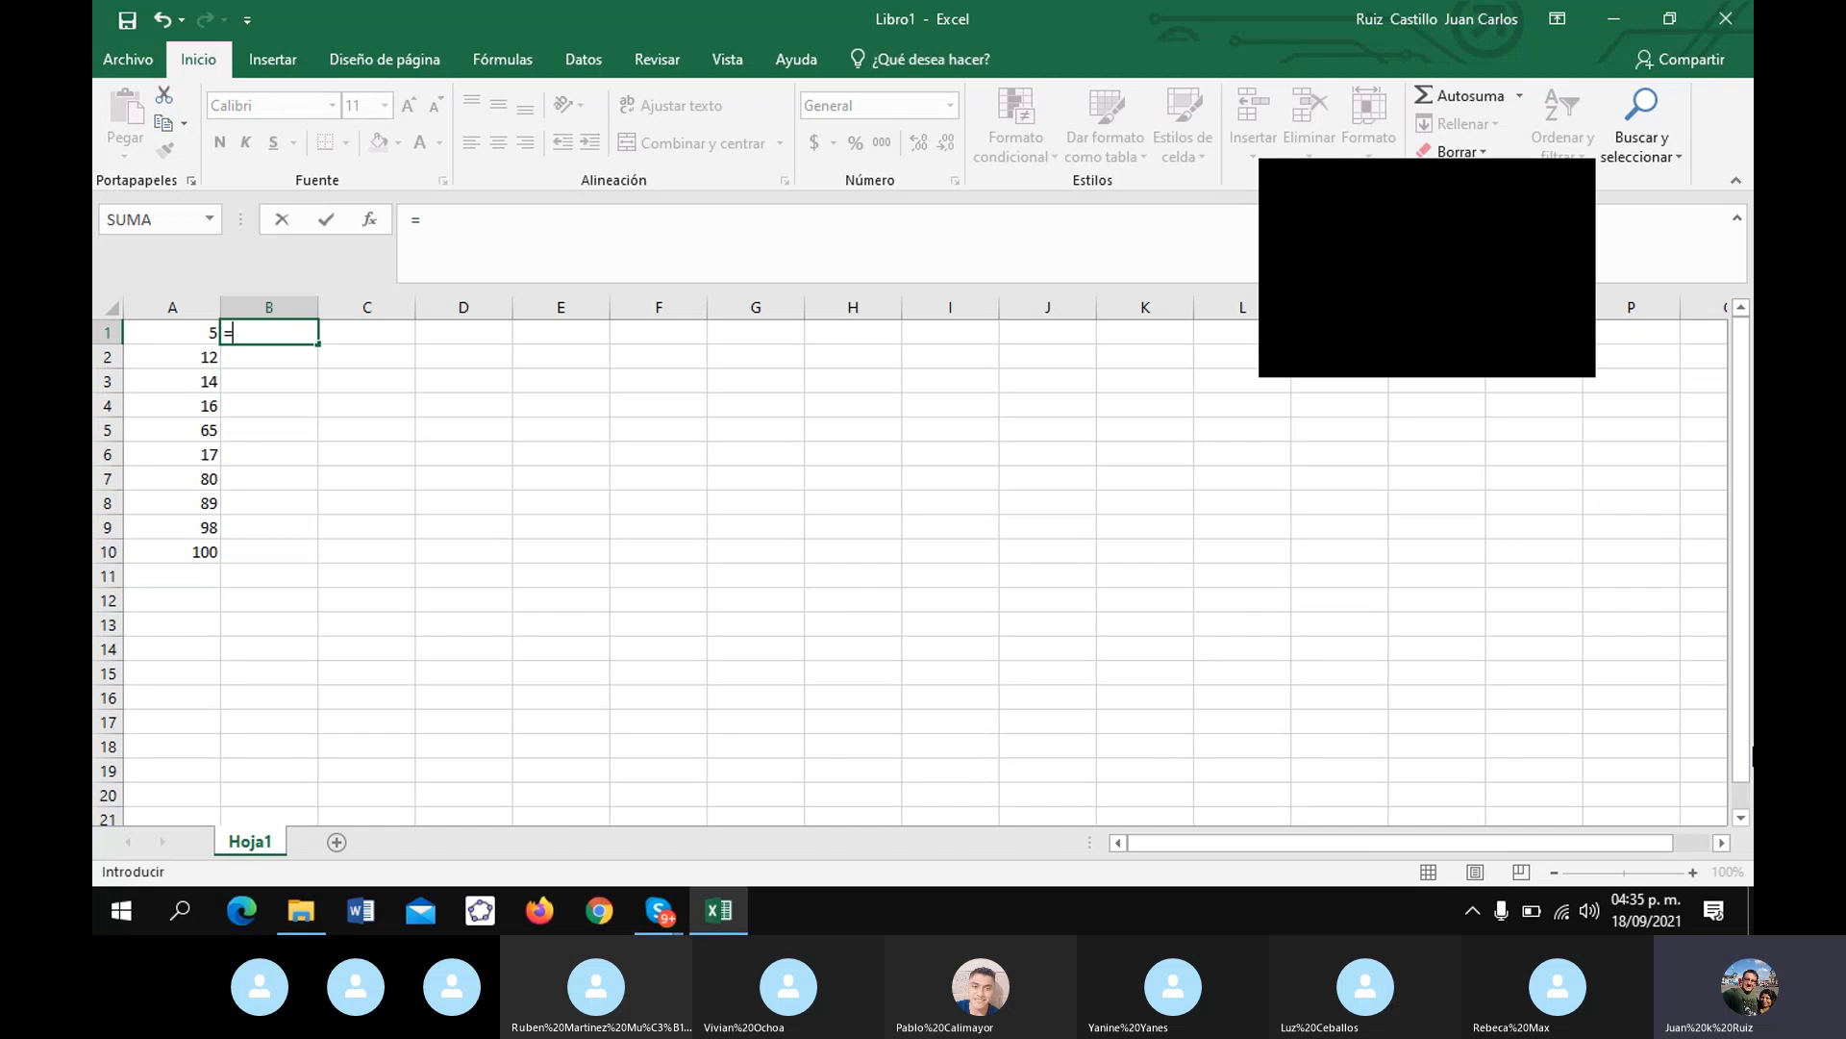
key(BackSpace)
text(15)
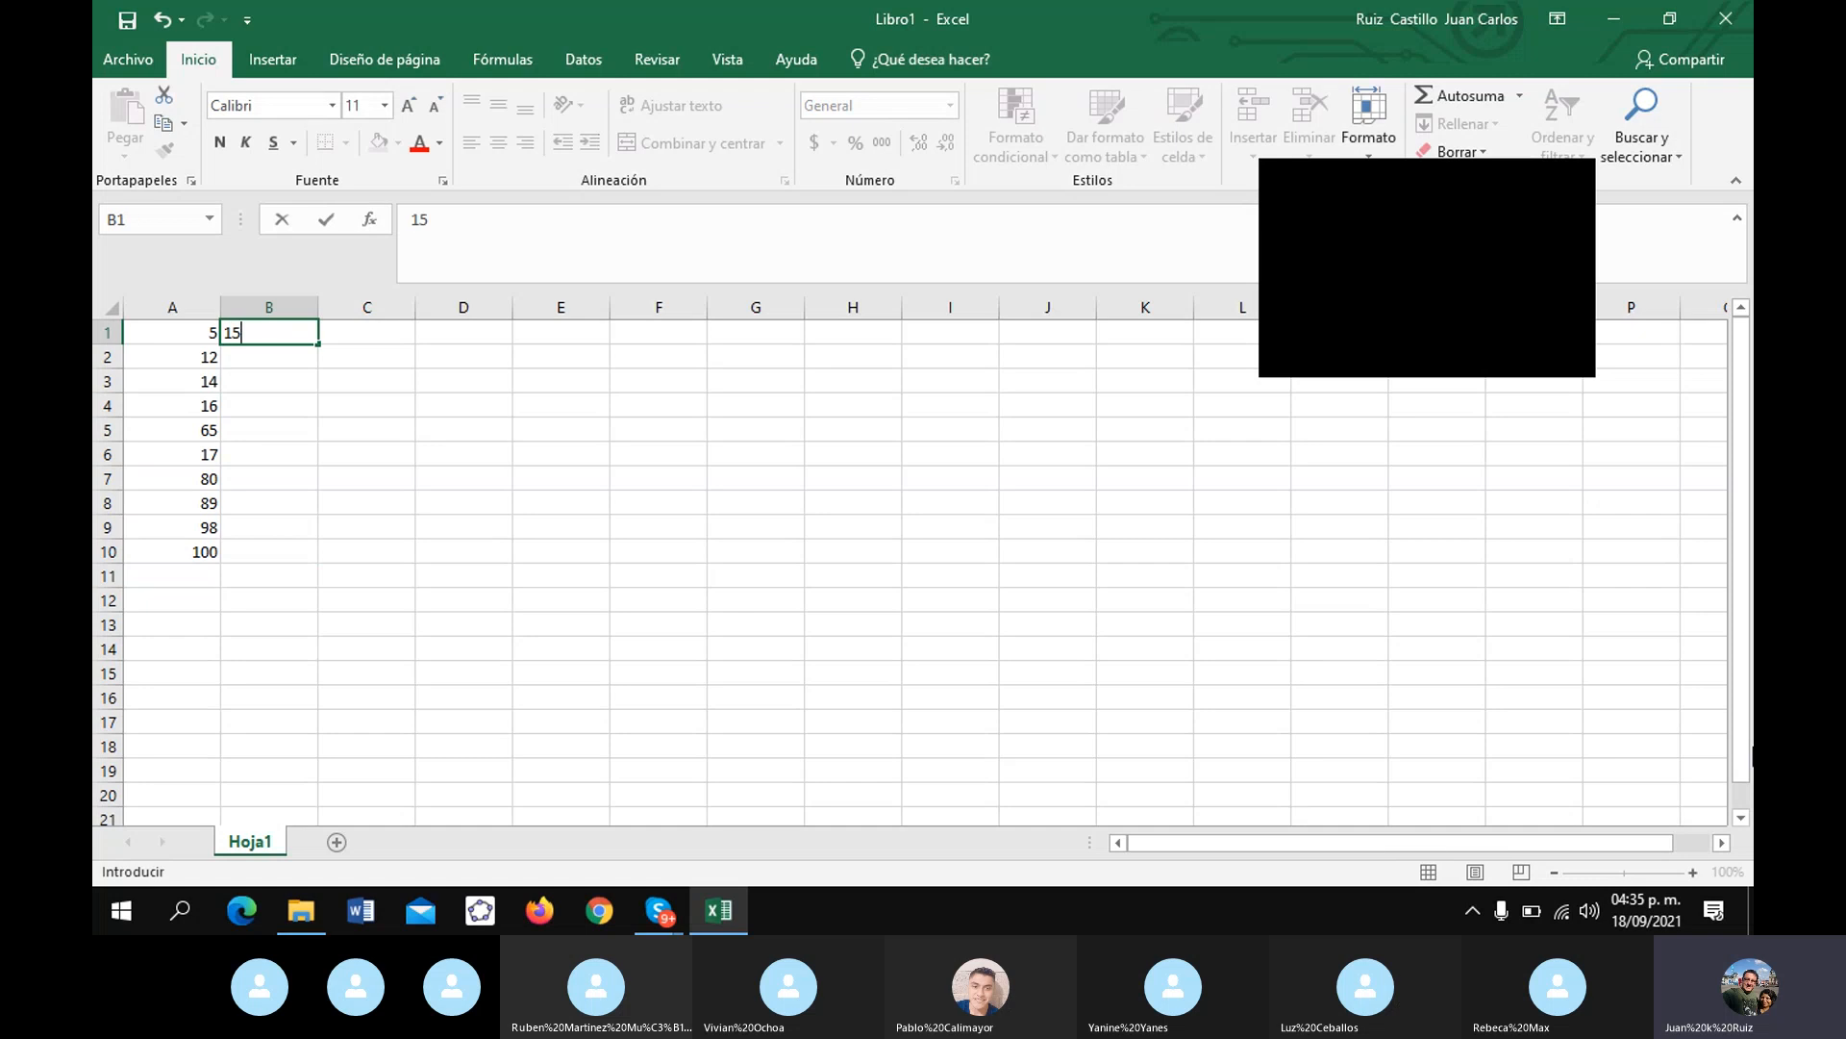
key(Return)
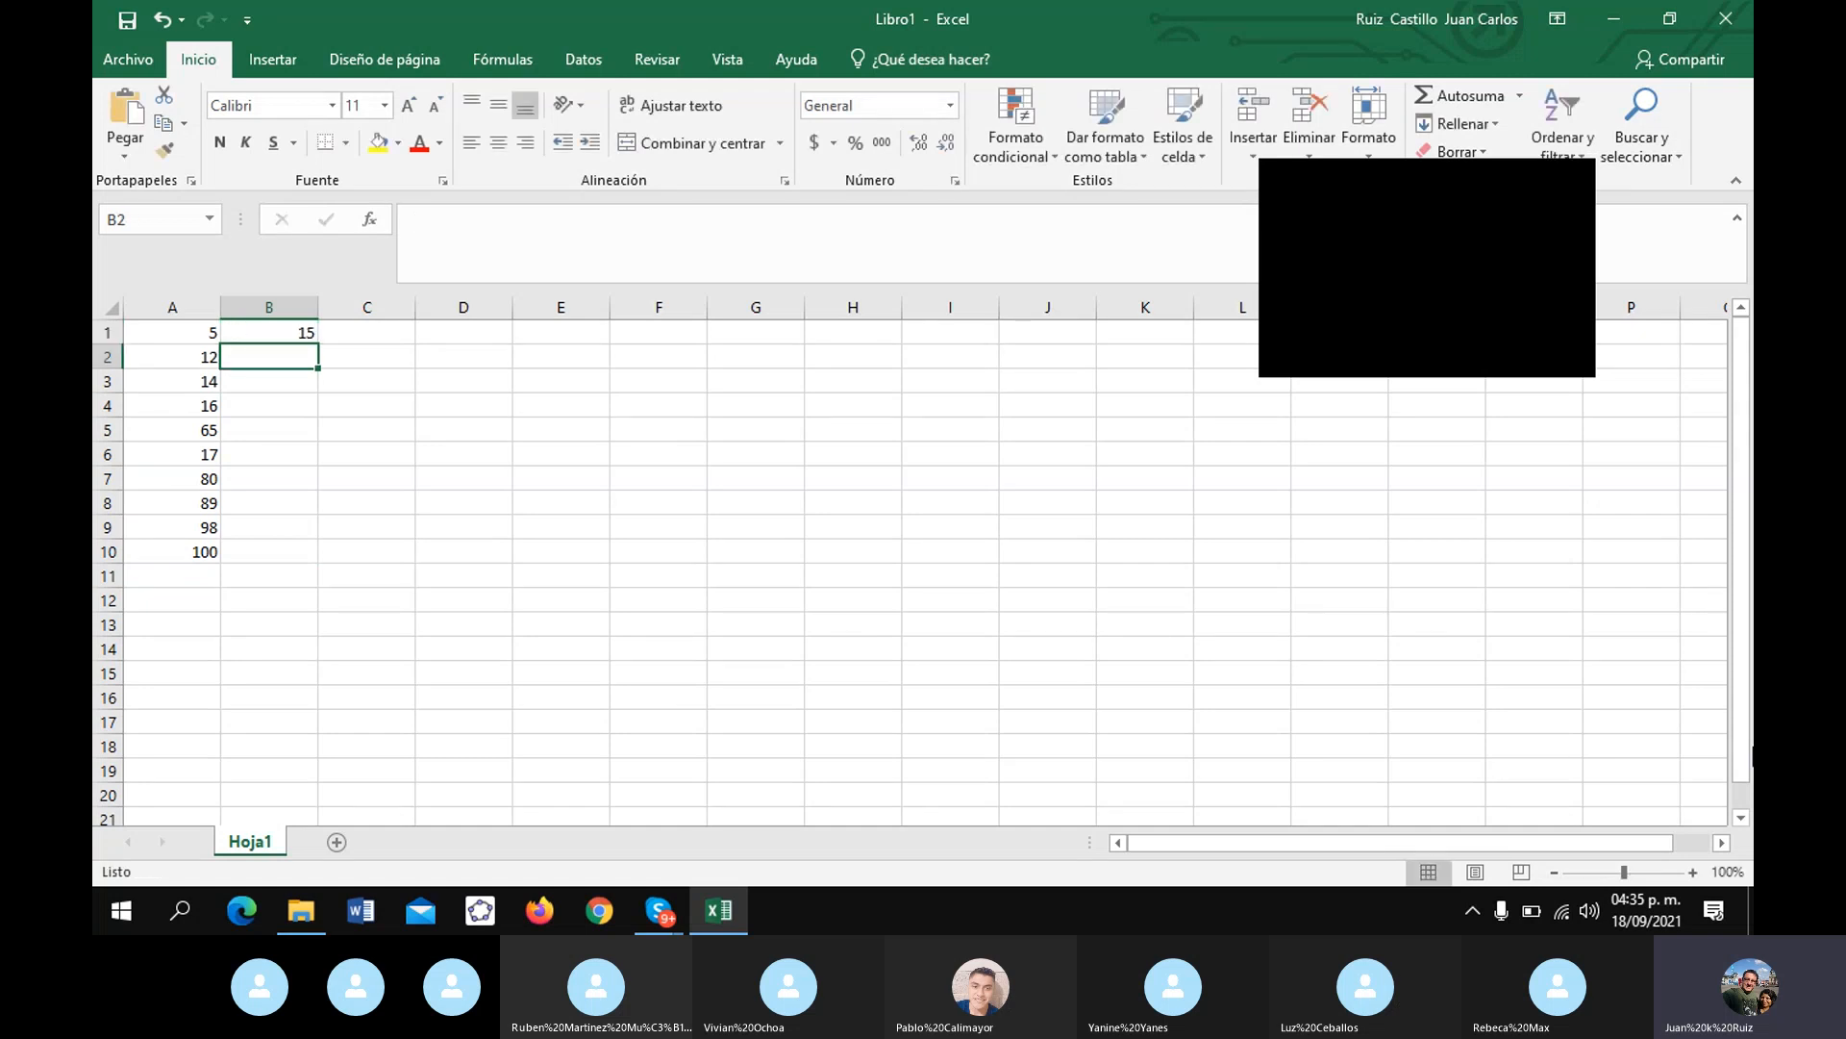
- Fill cells B2 to B5 with the values 70, 75, 80 and 85
text(70)
key(Return)
text(75)
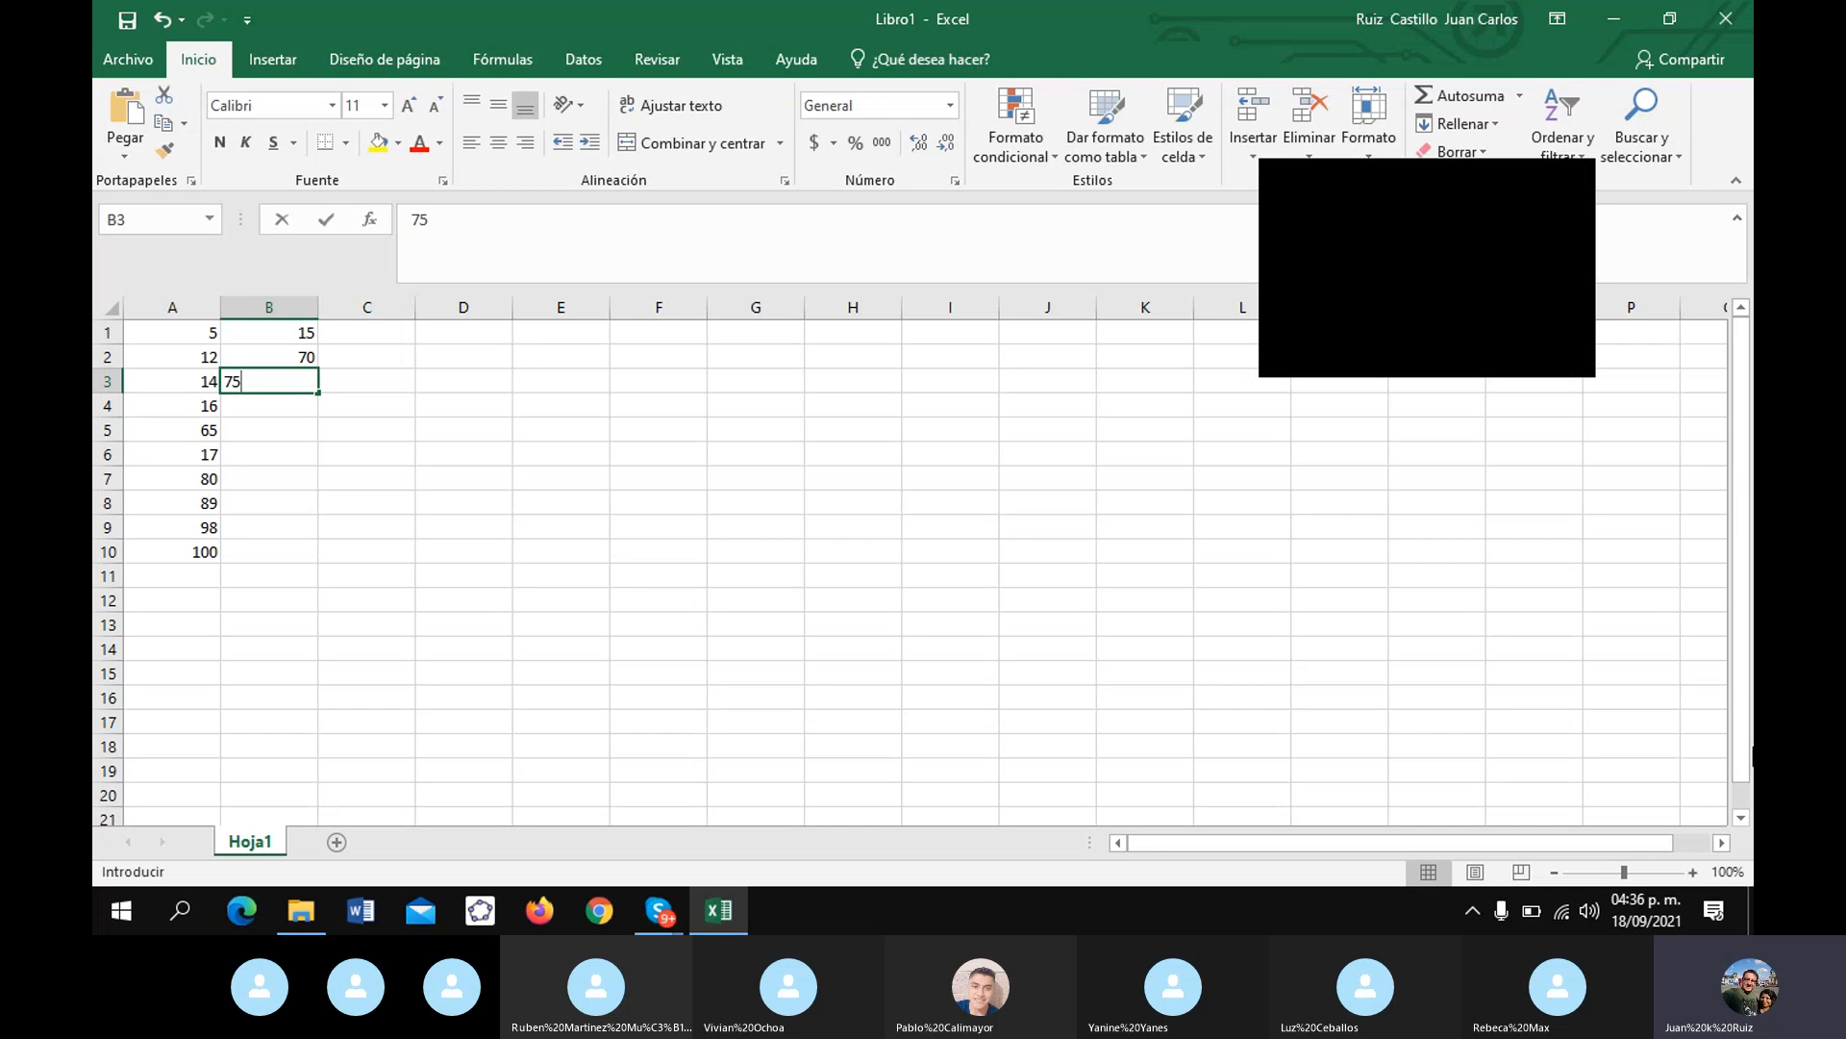
key(Return)
text(80)
key(Return)
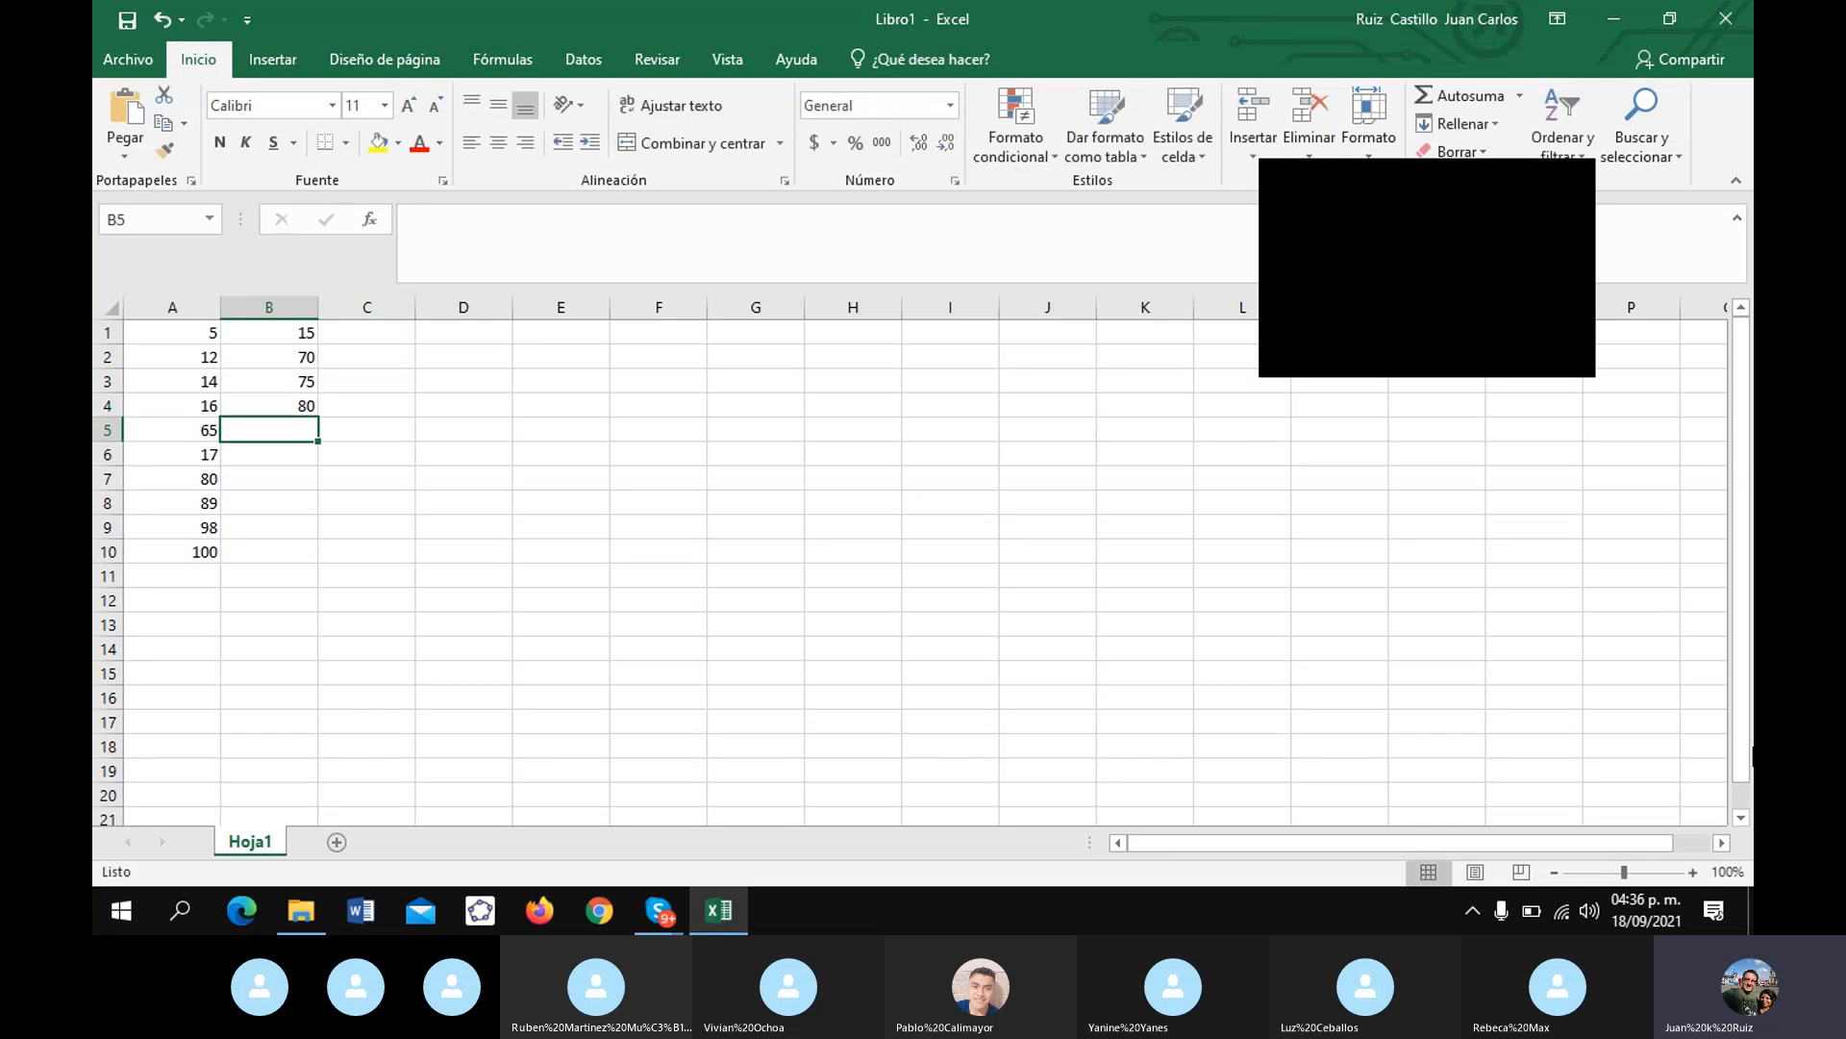
text(85)
key(Return)
- Fill cells B6 to B10 with the values 90, 76, 70, 80 and 90
text(90)
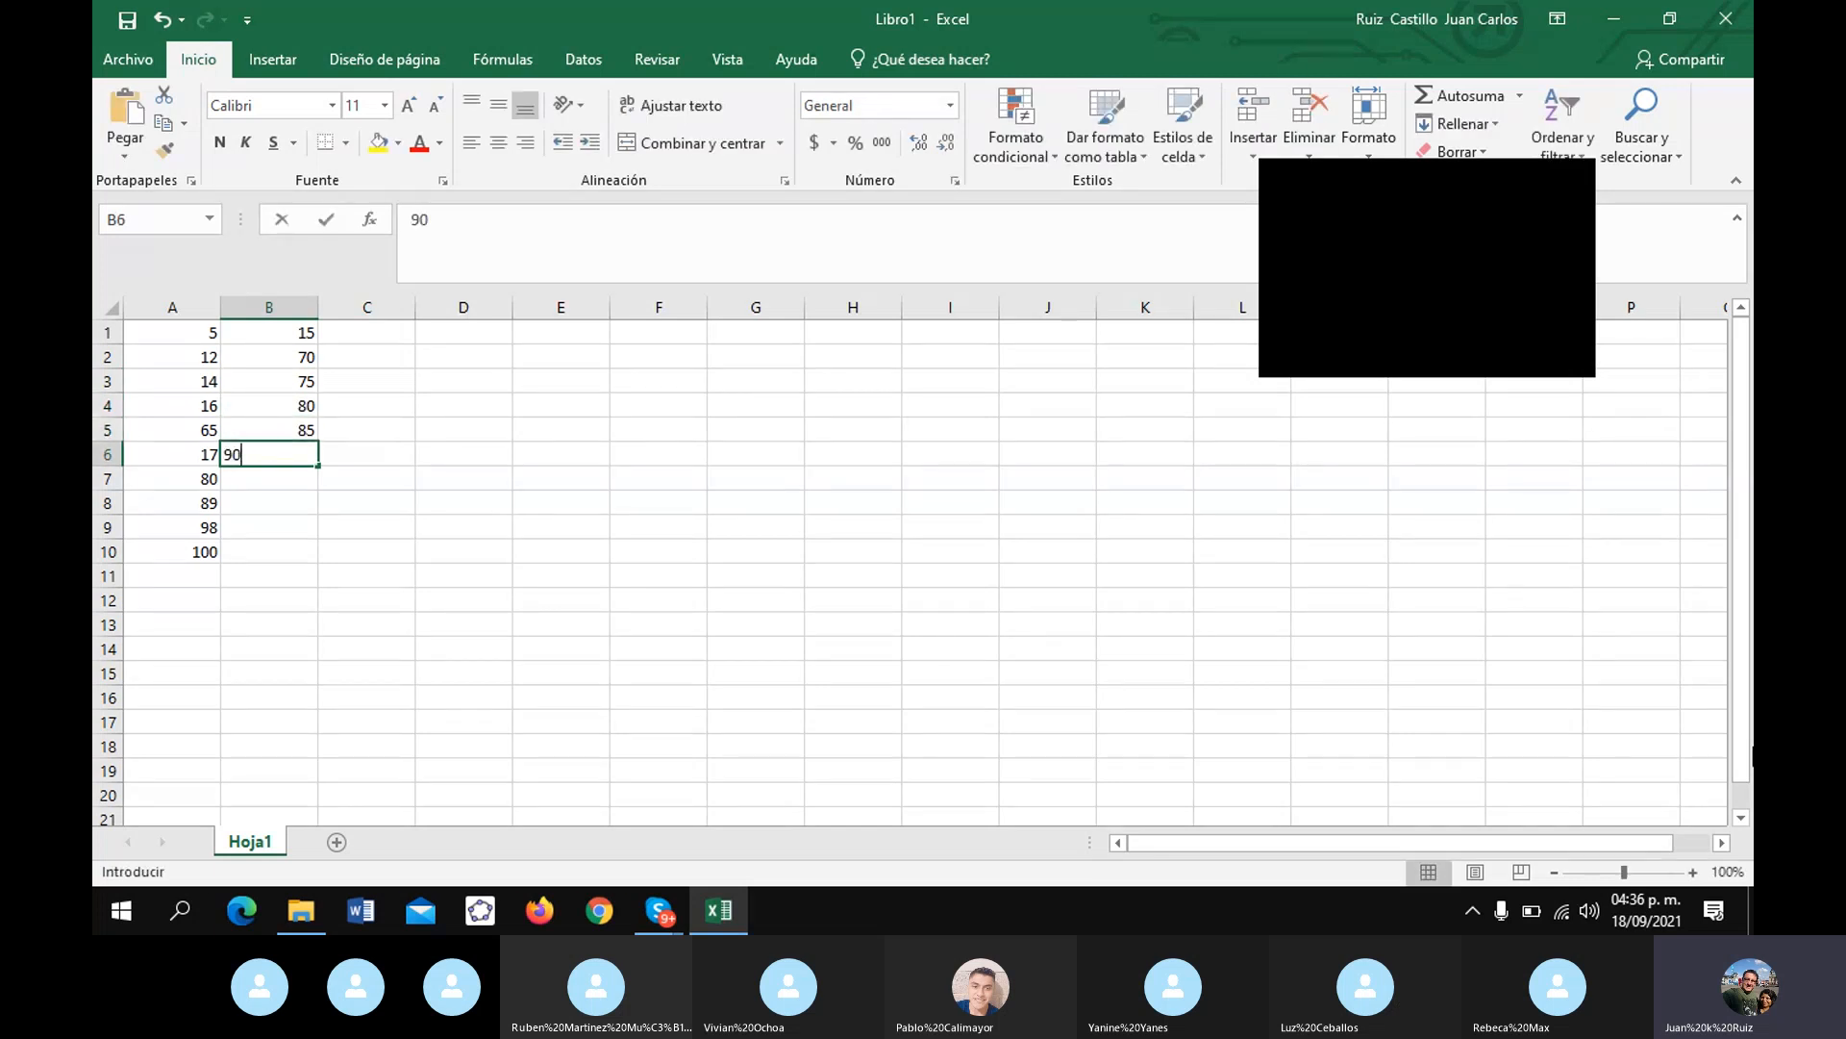
key(Return)
text(76)
key(Return)
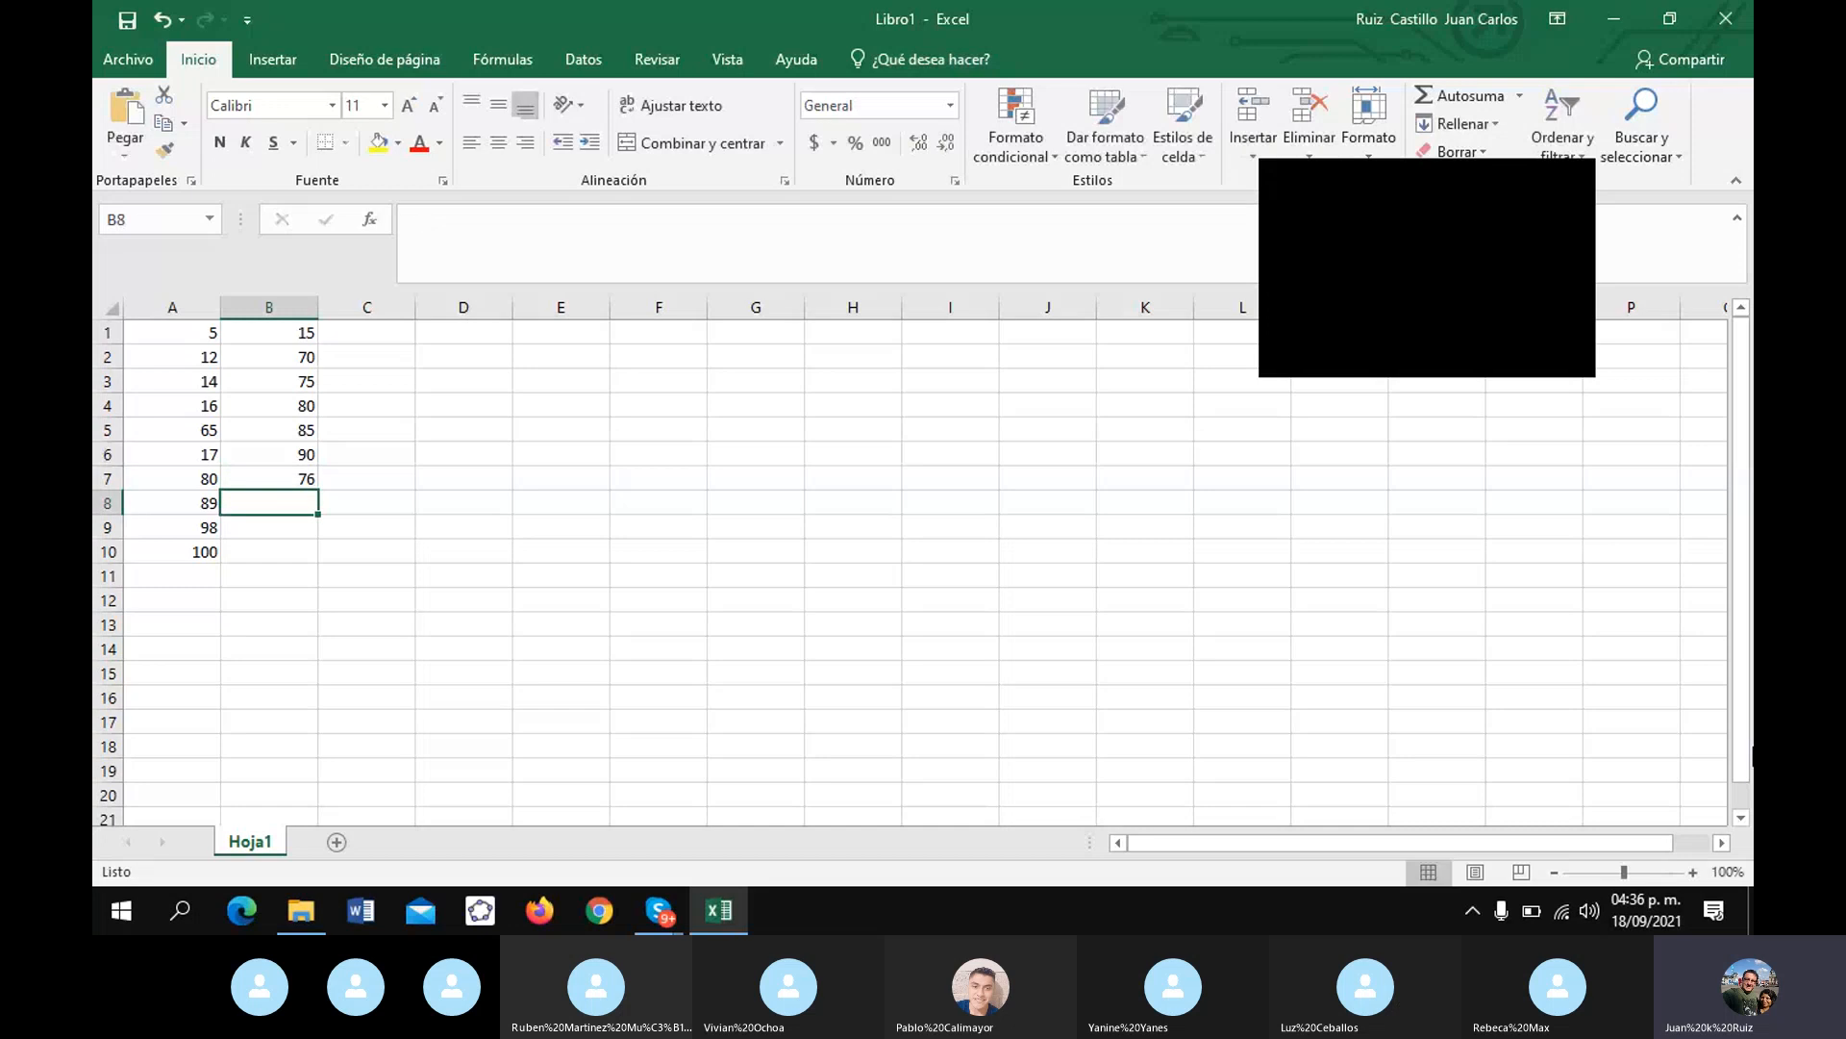
text(70)
key(Return)
text(80)
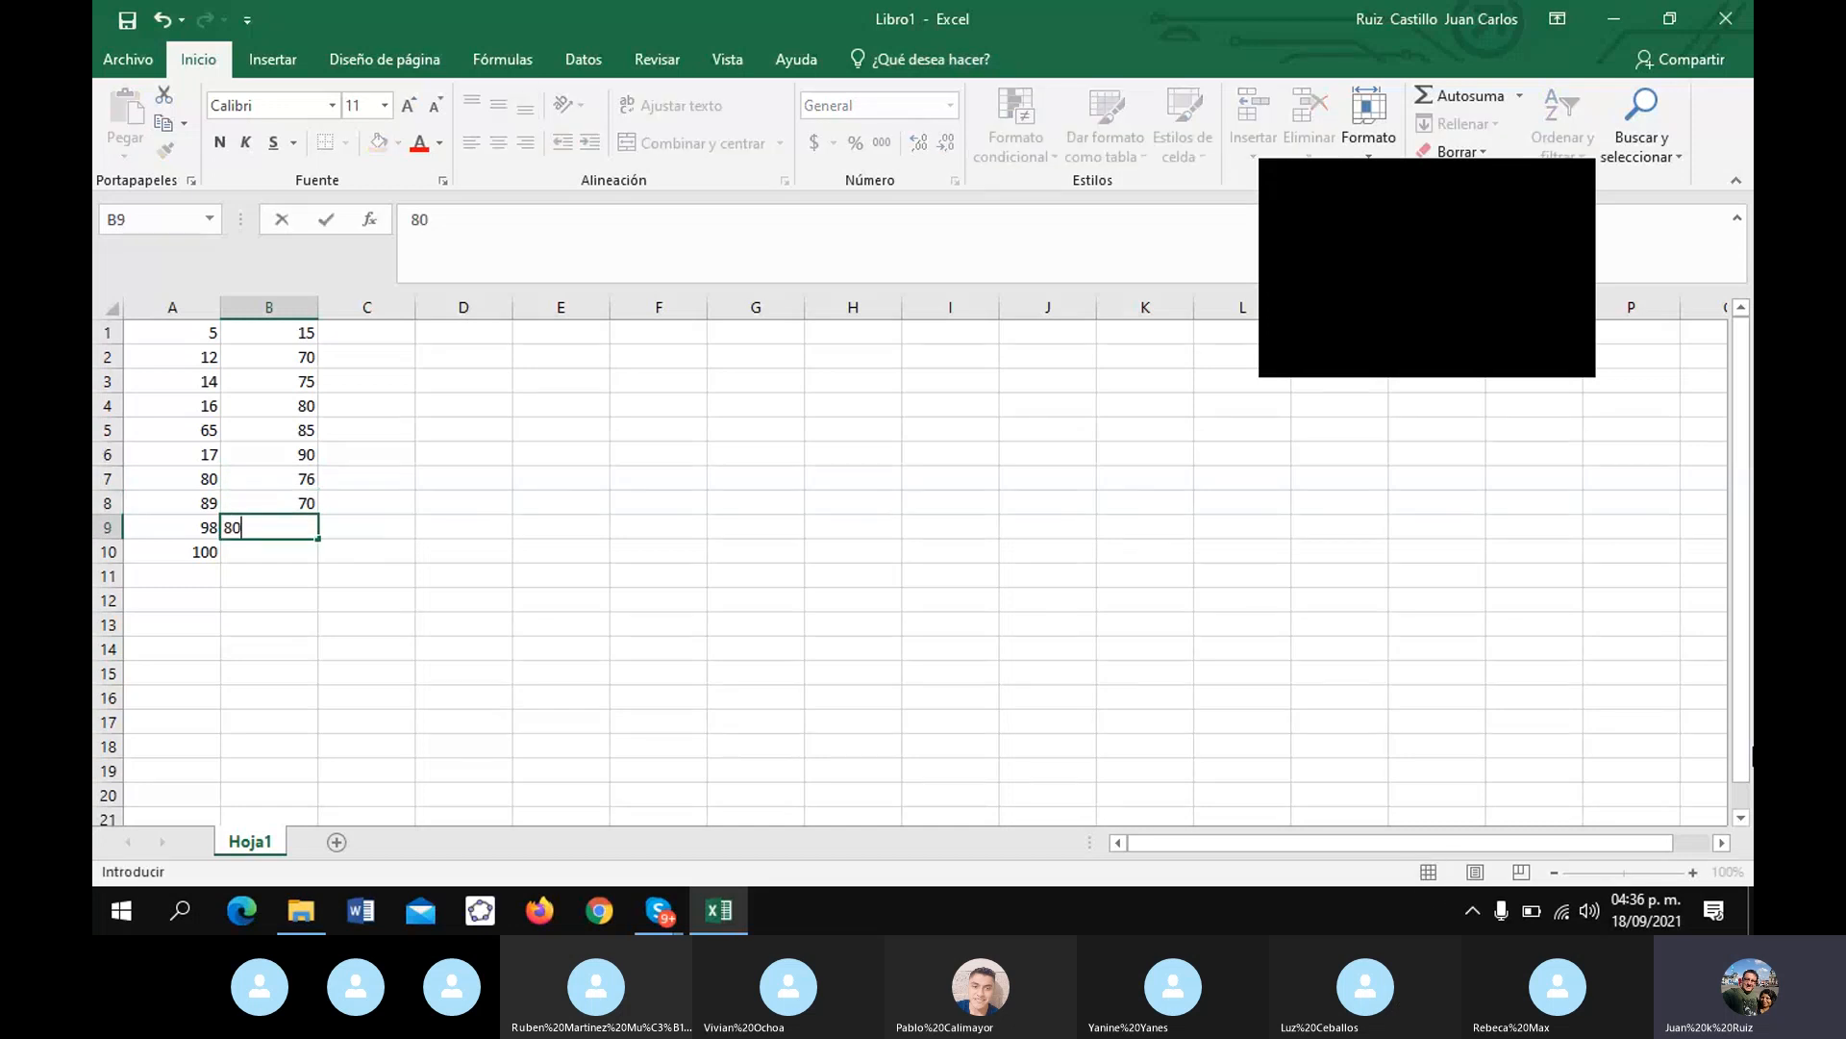
key(Return)
text(90)
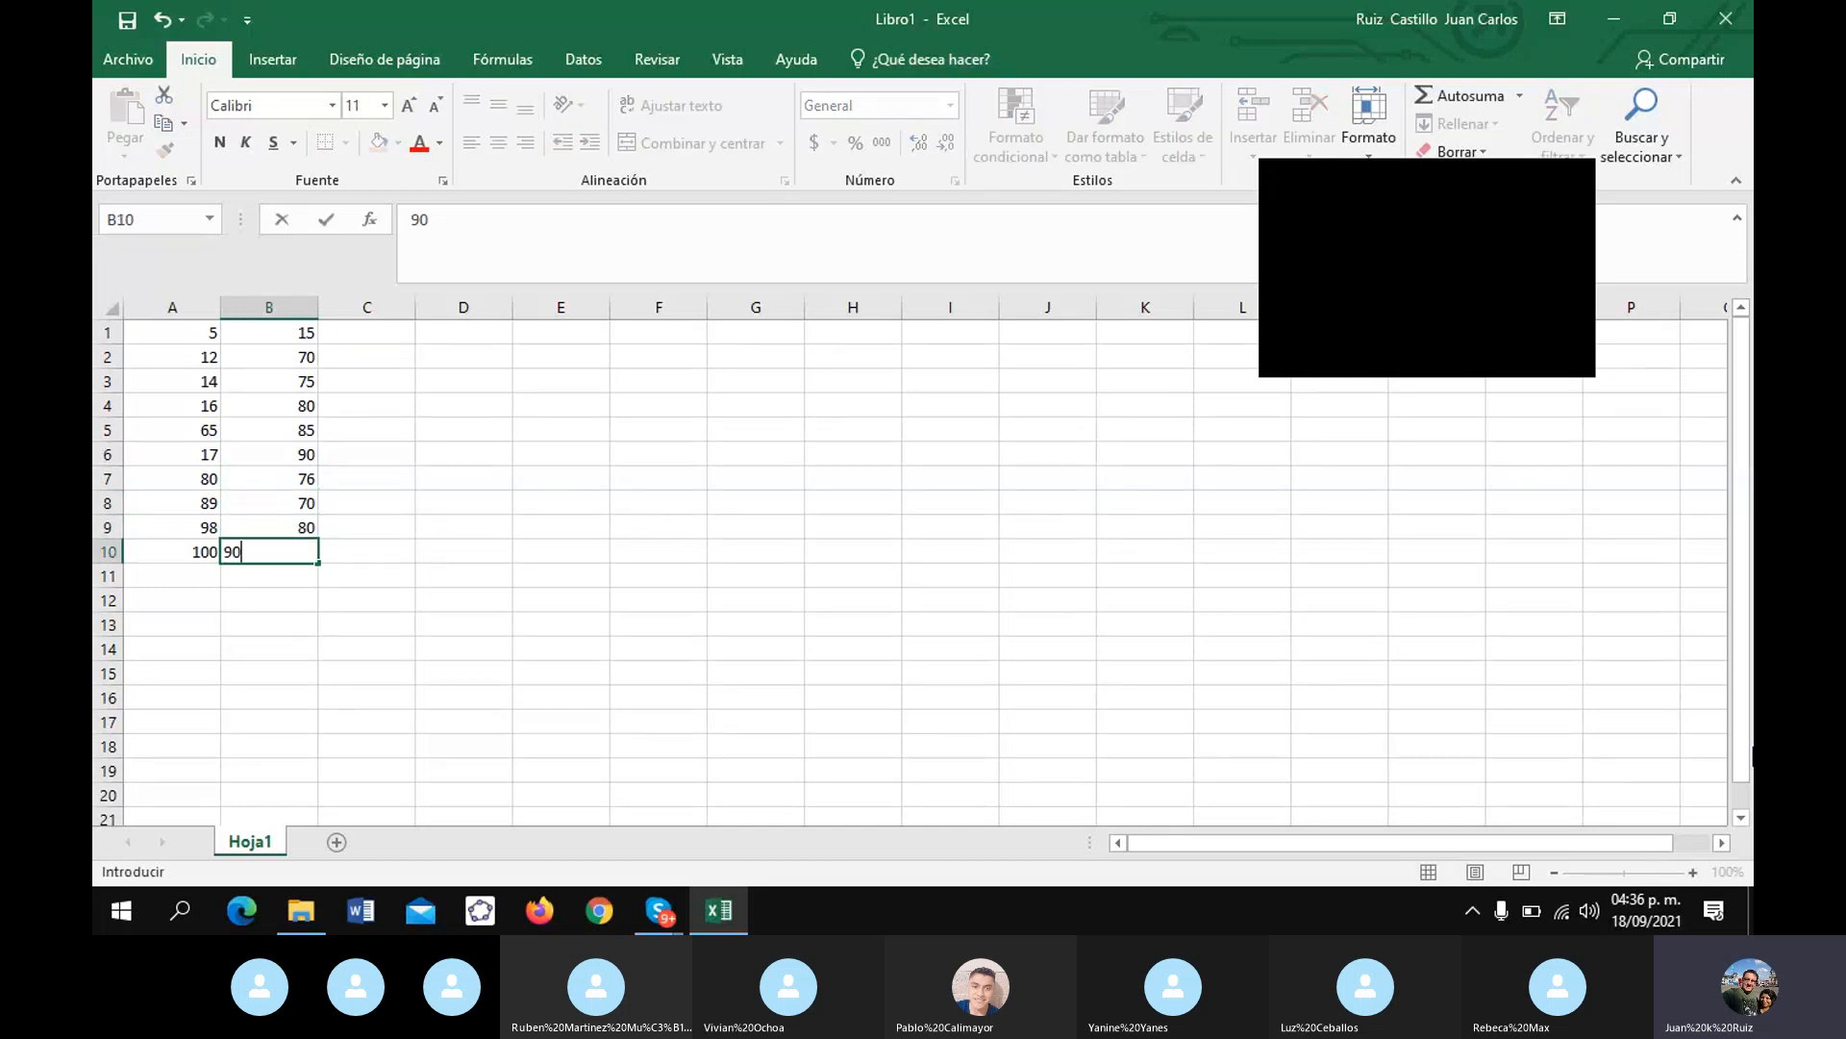
key(Right)
- Enter 80 in cell C1 and 90 in cell D1
key(Up)
key(Up)
key(Up)
key(Up)
key(Up)
key(Up)
key(Up)
key(Up)
key(Up)
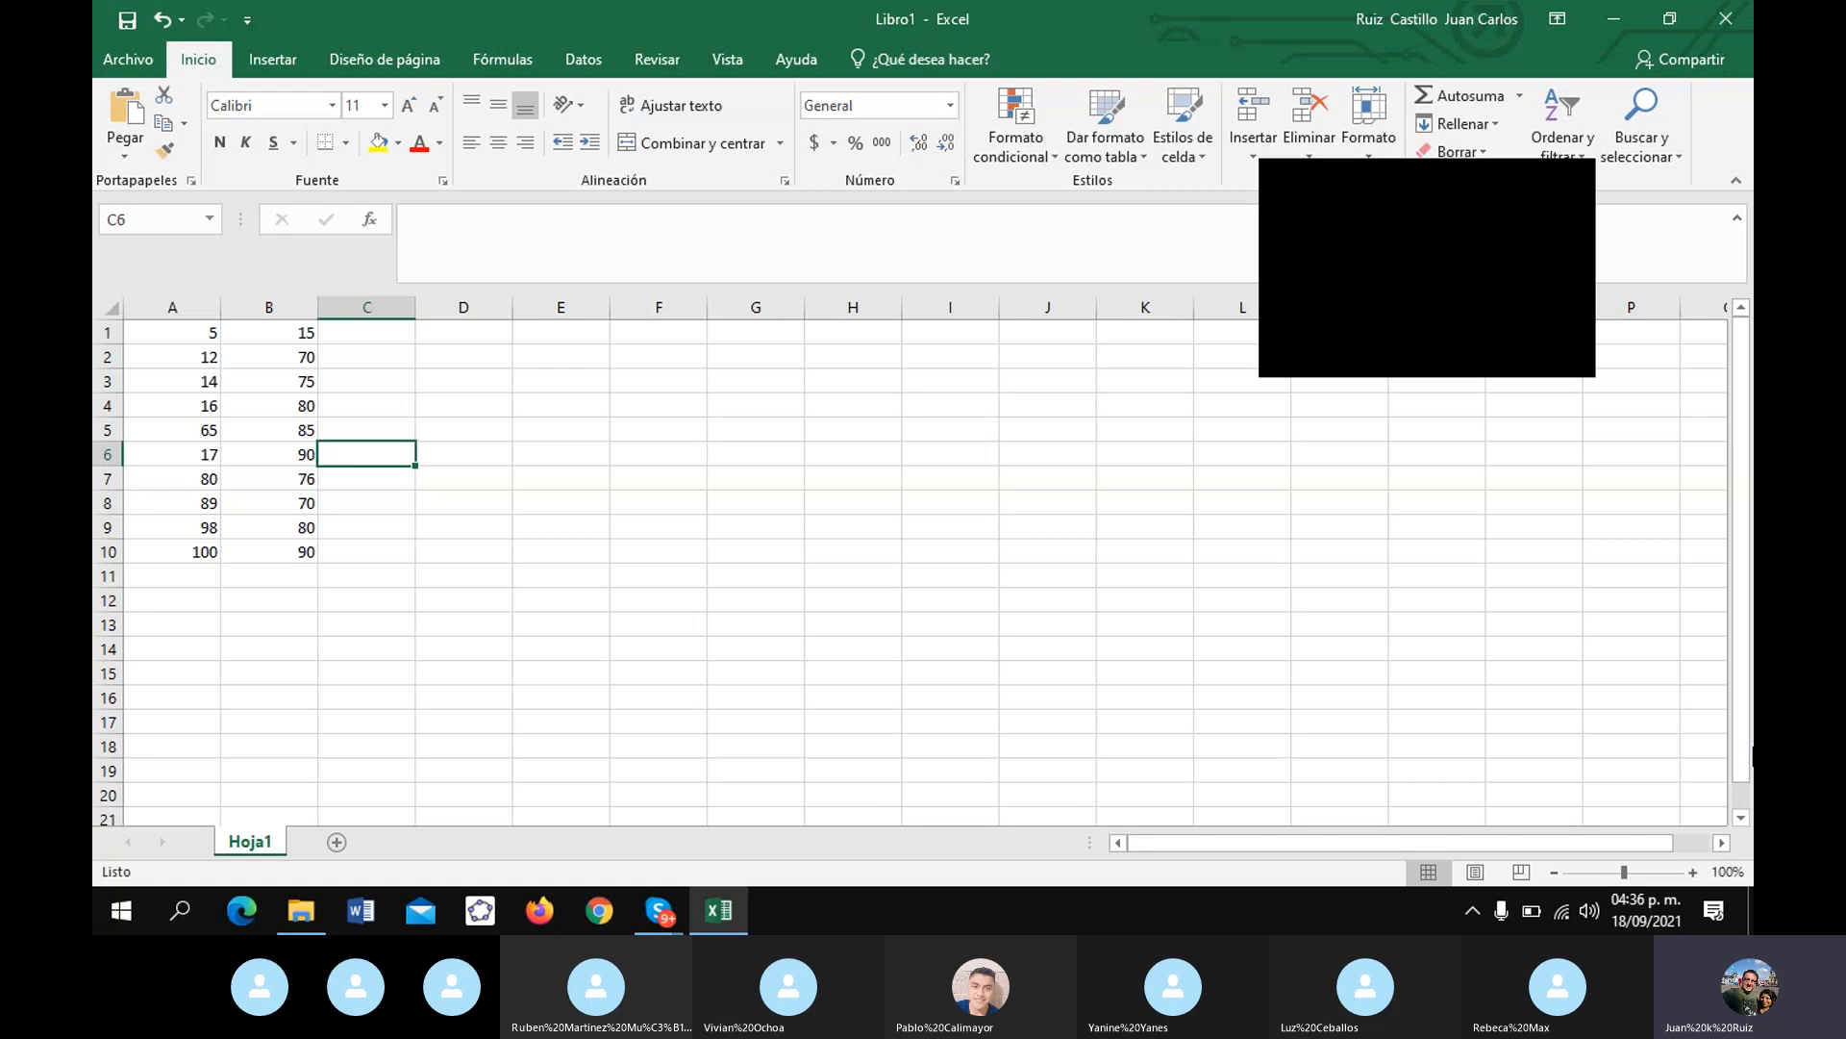
text(80)
key(Tab)
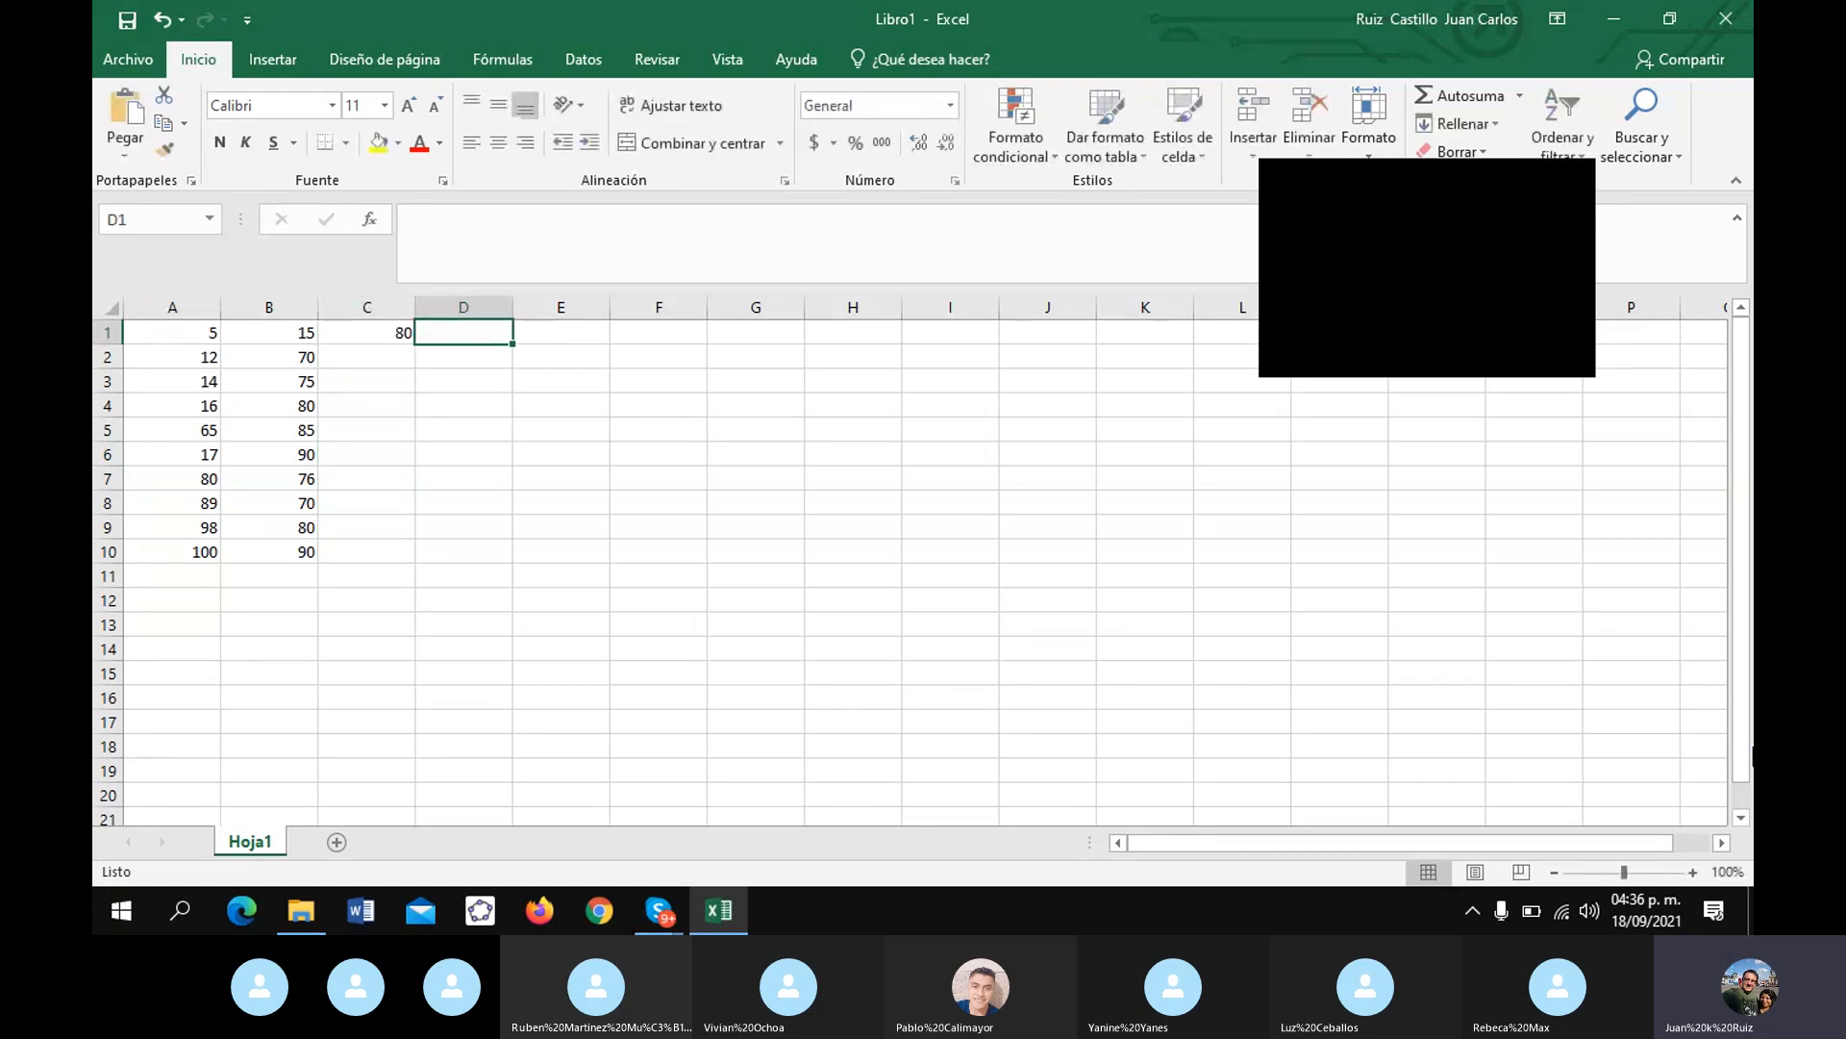
text(90)
key(Return)
- Enter 70 and 80 in cells C2 and D2, and 7 and 90 in cells C3 and D3
text(70)
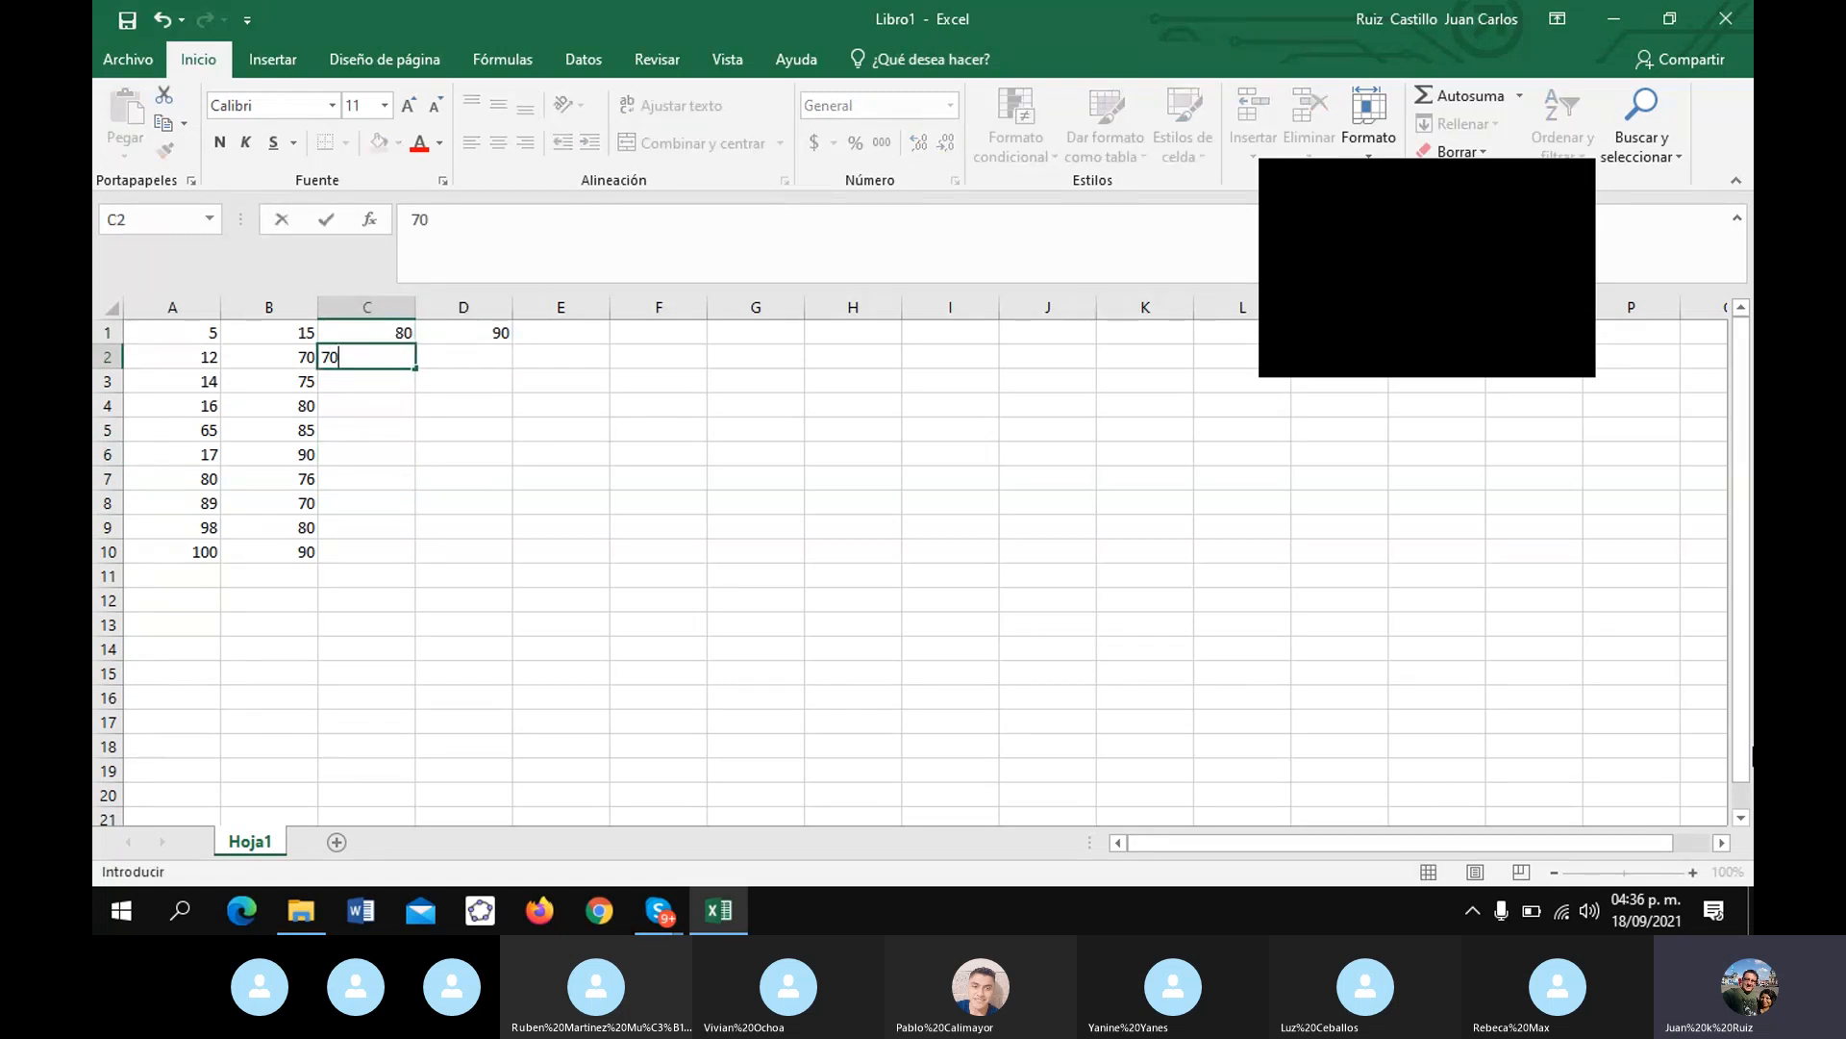
key(Tab)
text(80)
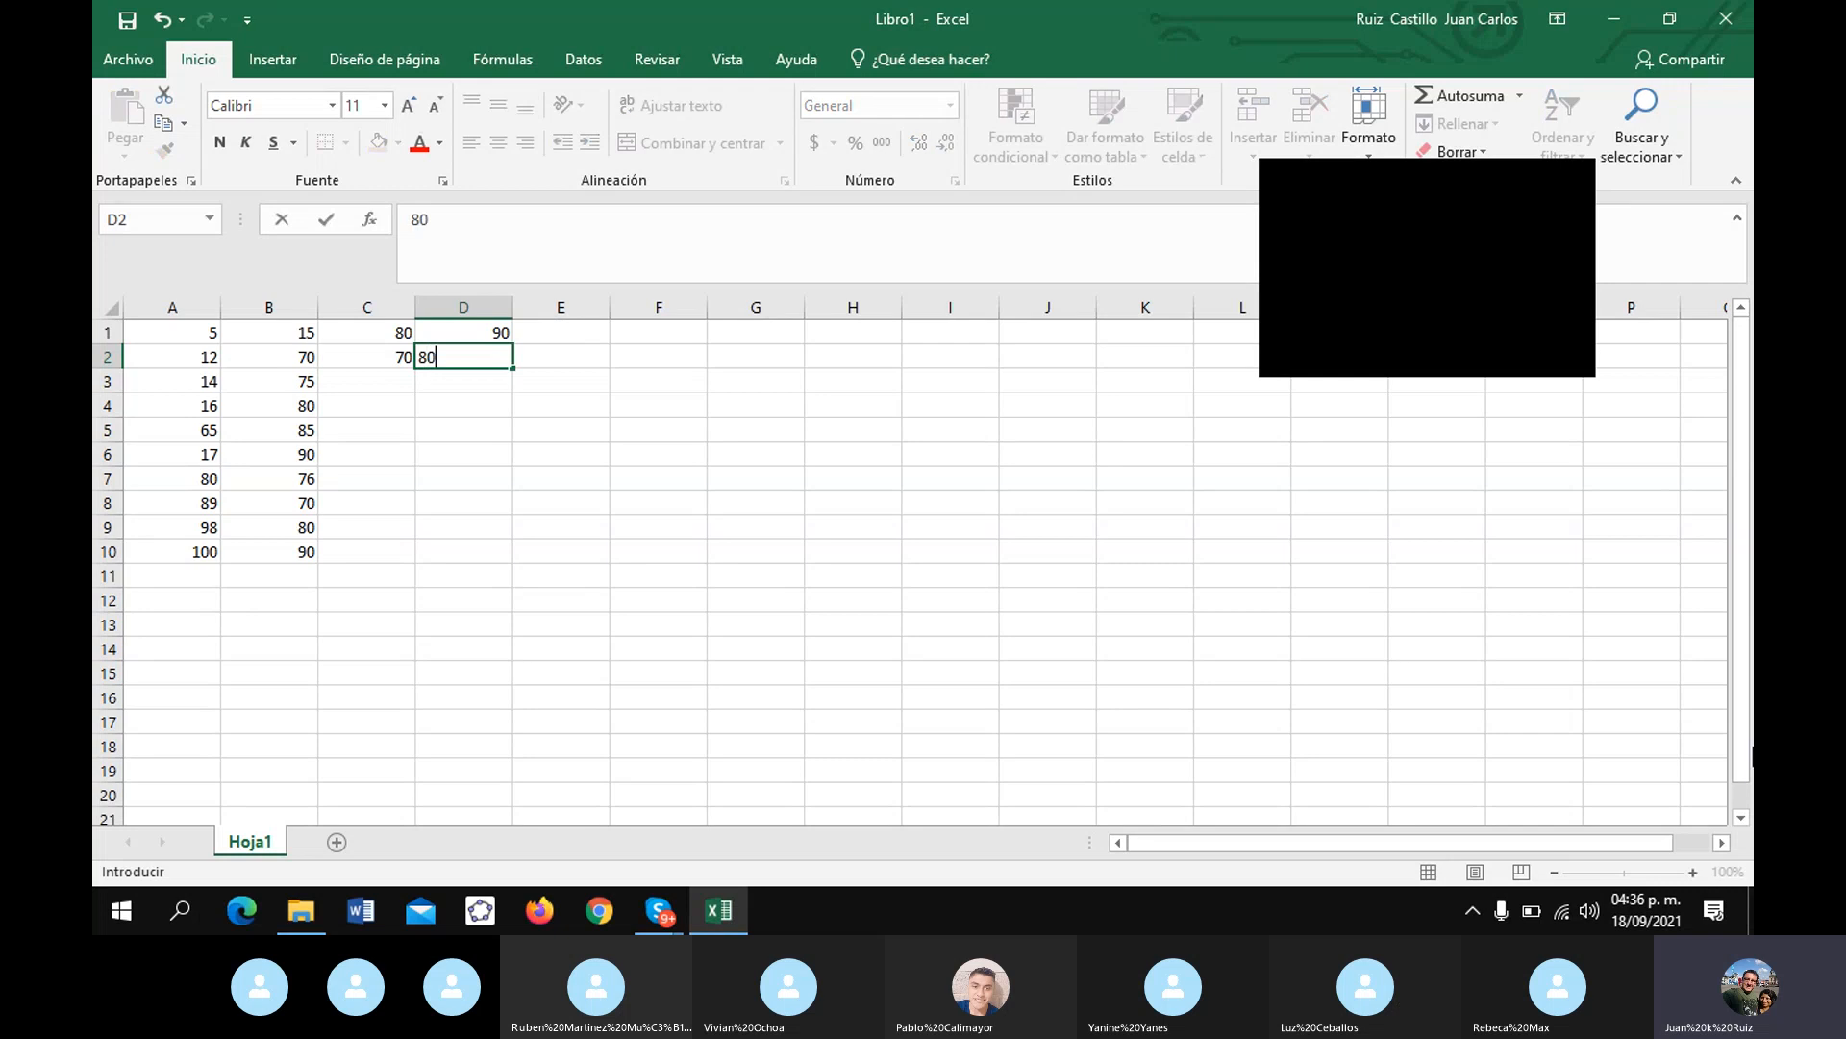
key(Return)
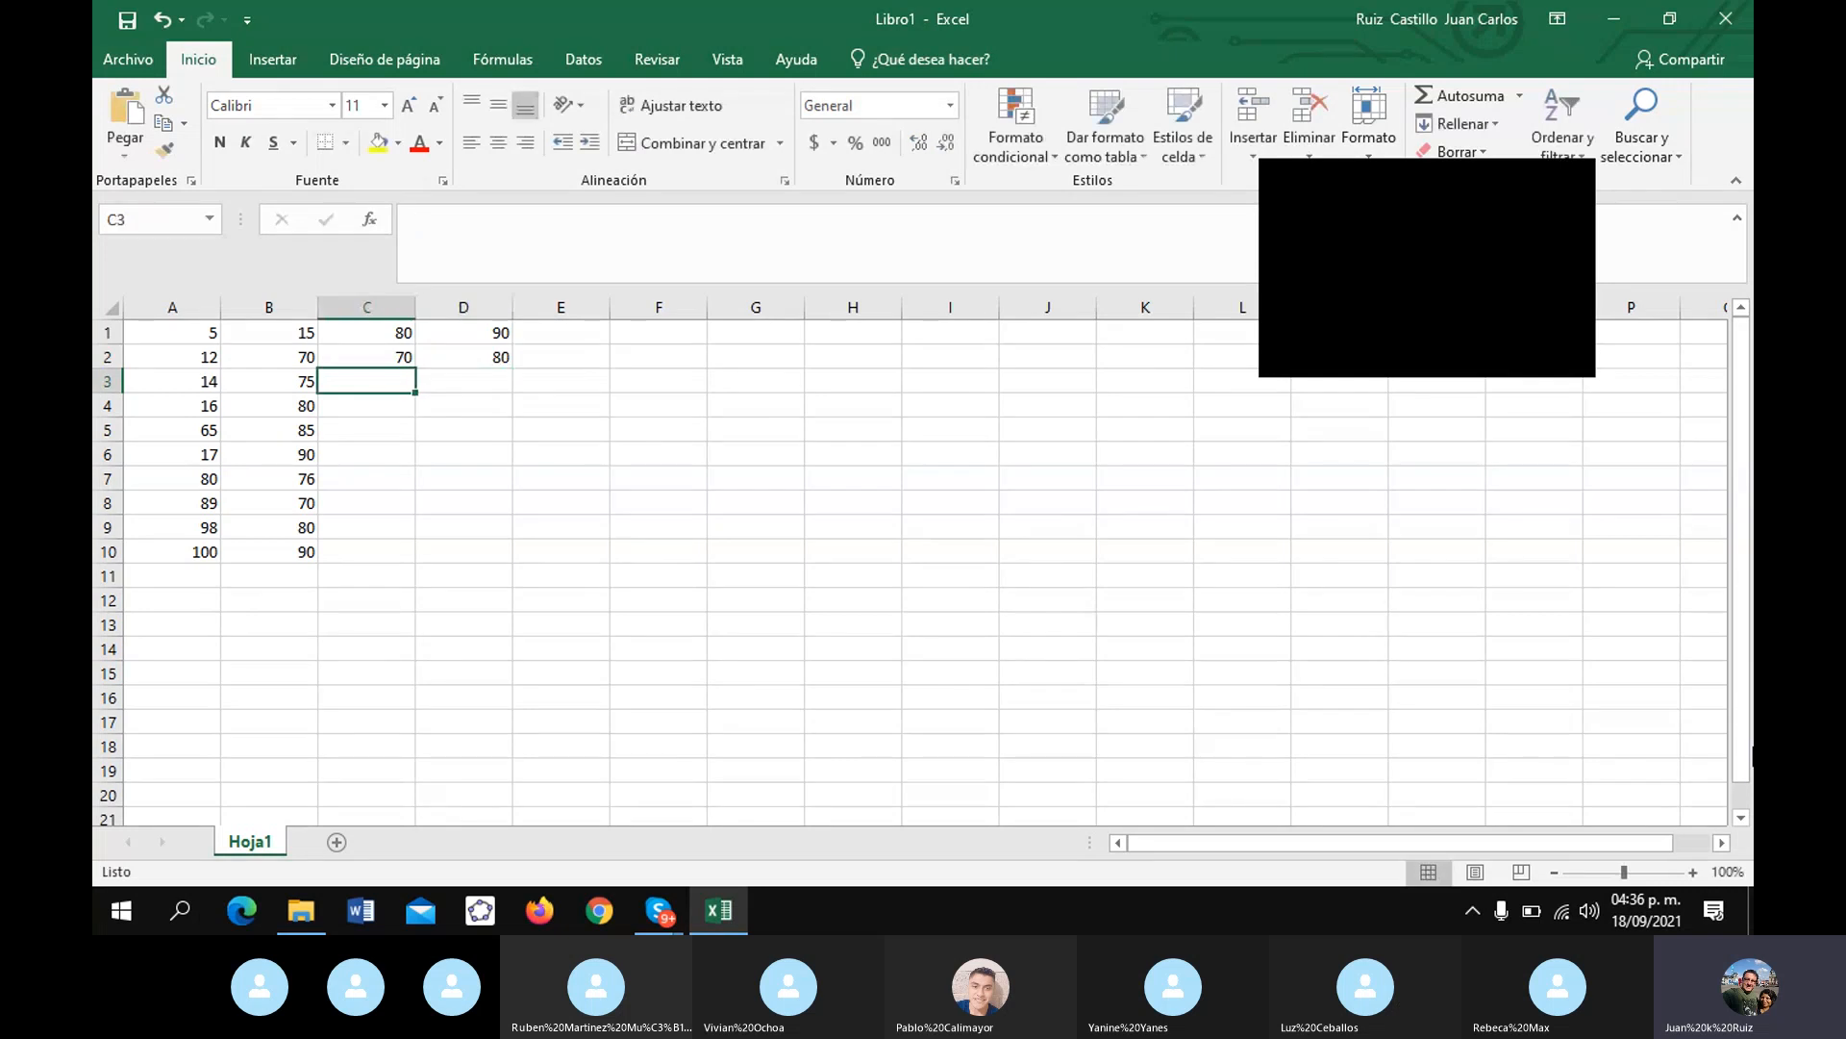
text(7)
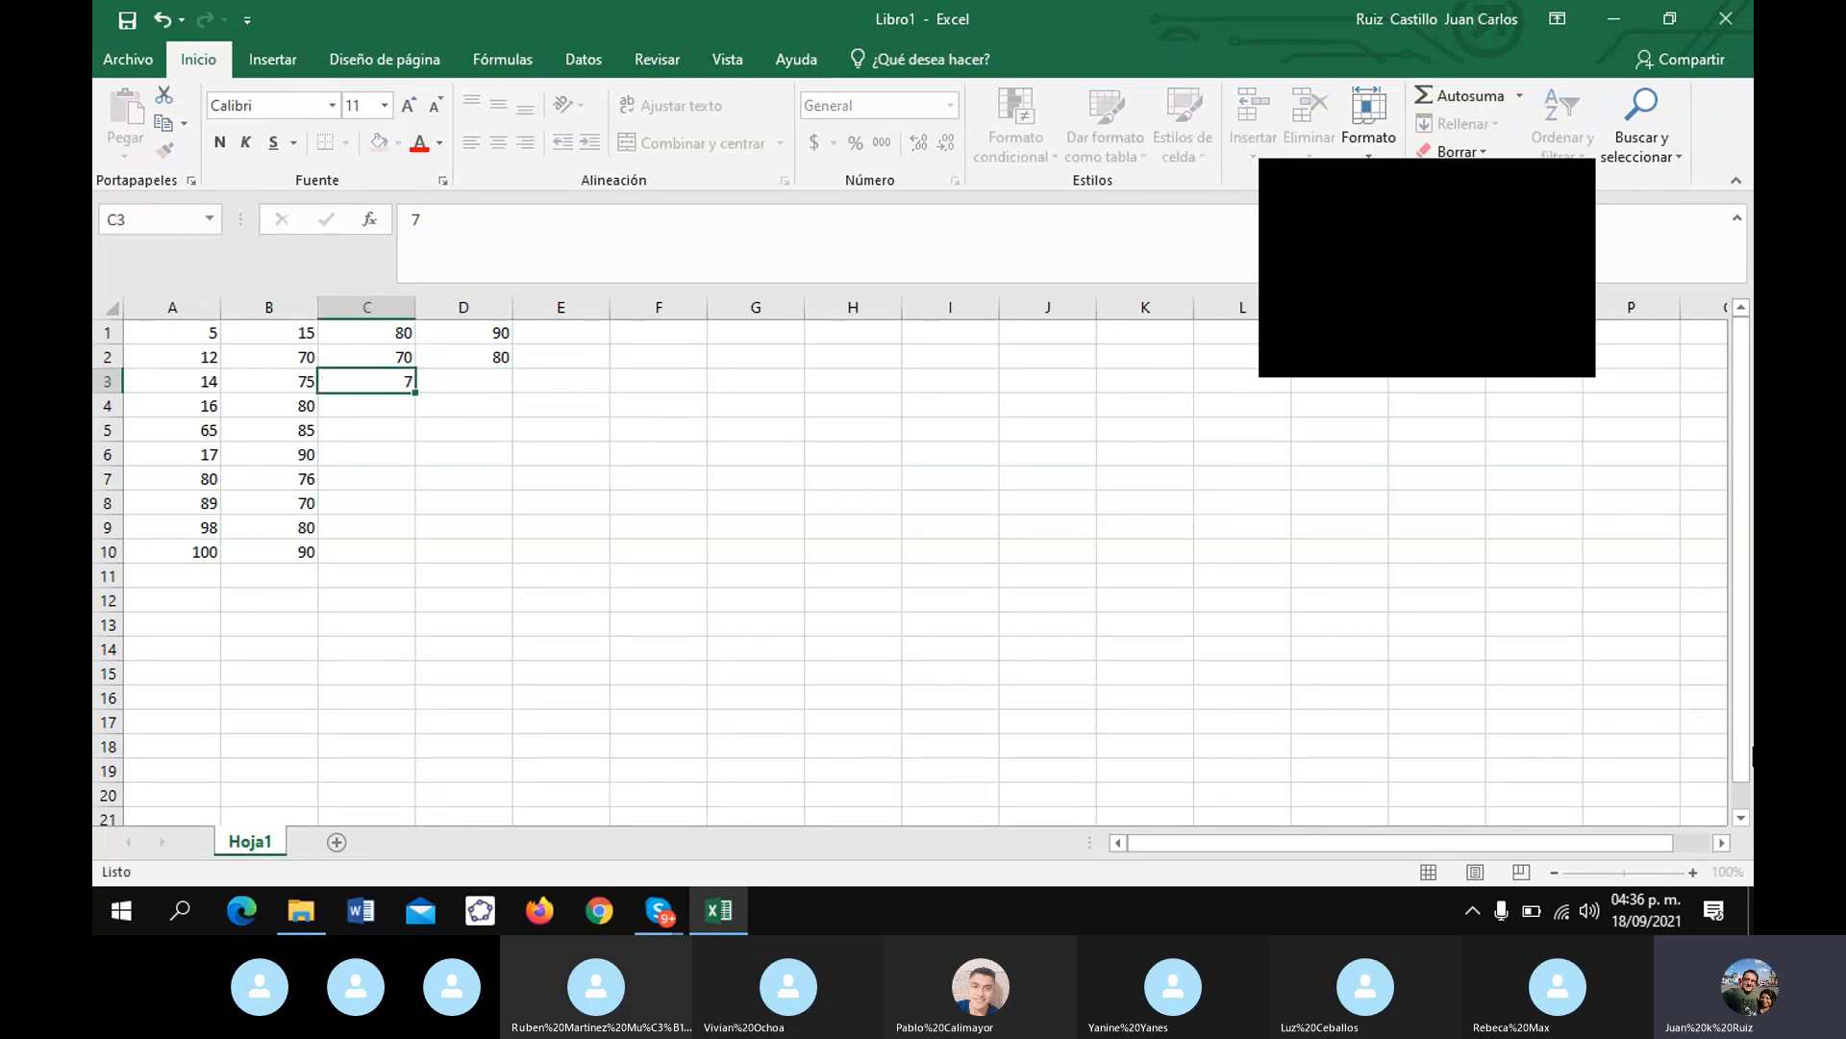
key(Tab)
text(90)
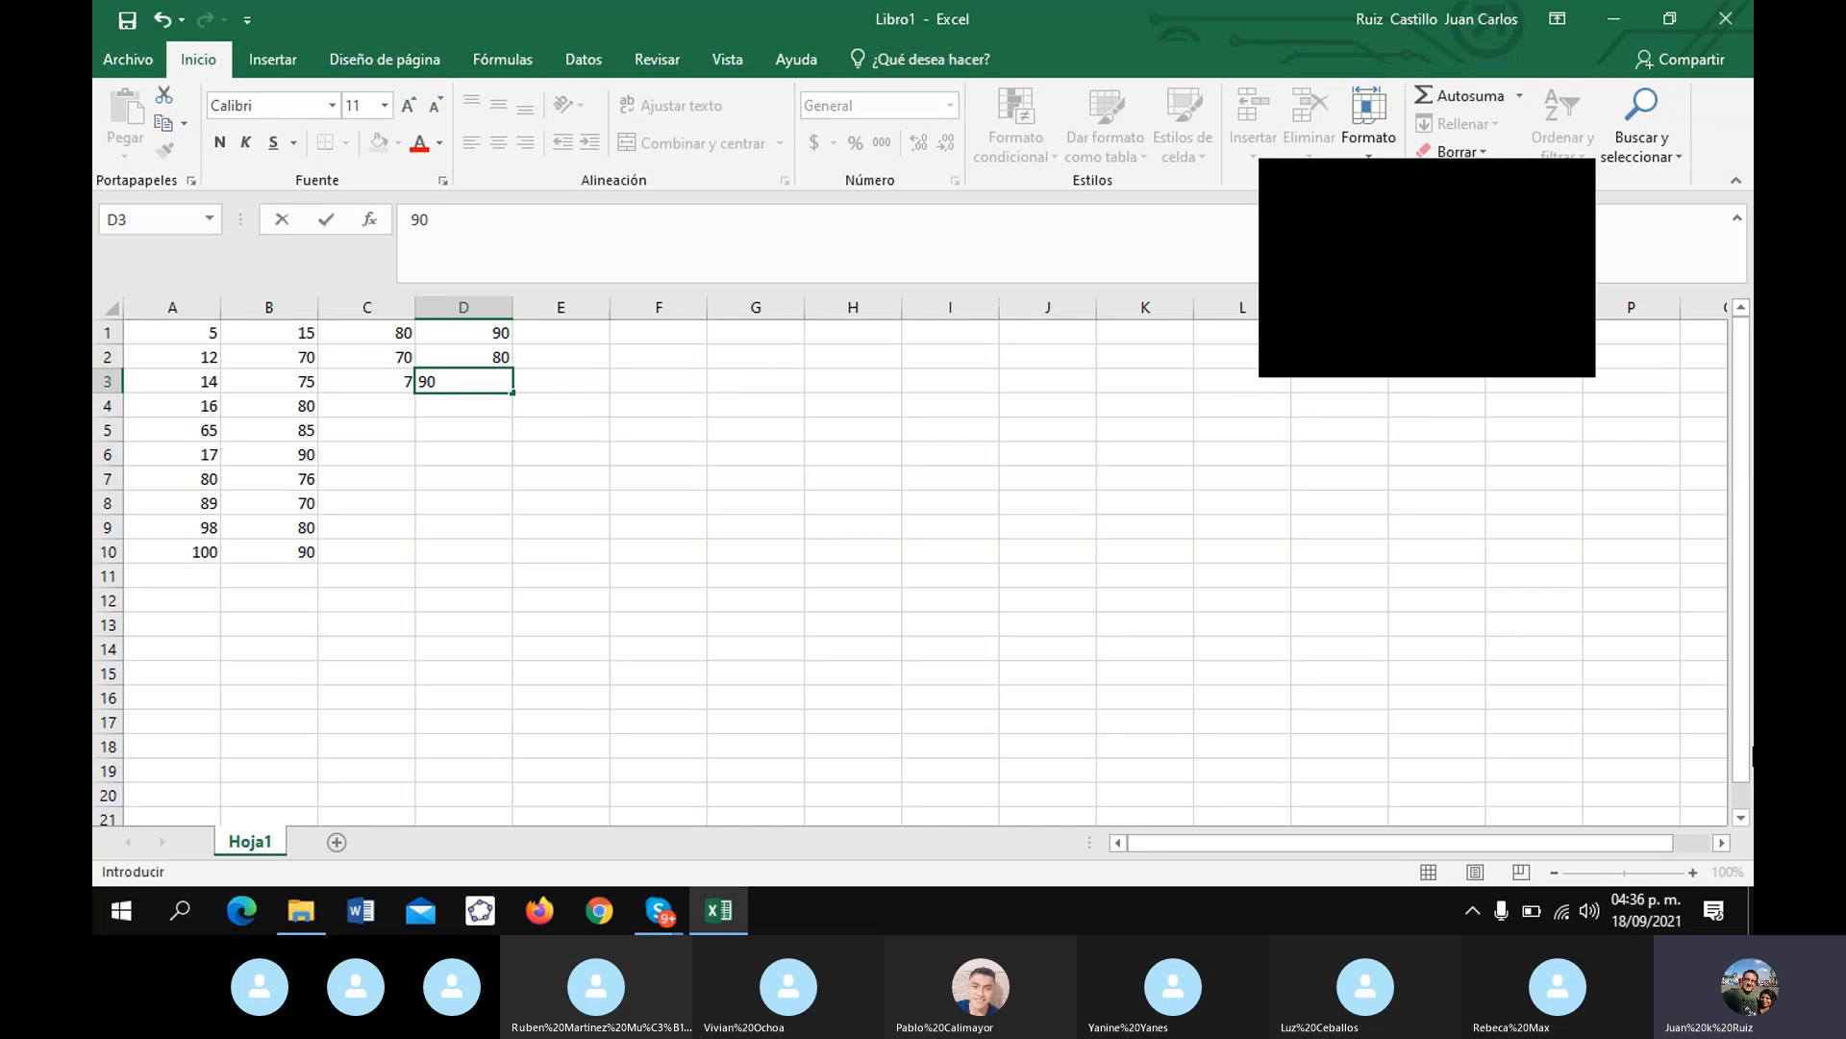
key(Return)
- Enter 80 and 90 in cells C4 and D4, and 12 and 8 in cells C5 and D5
text(80)
key(Tab)
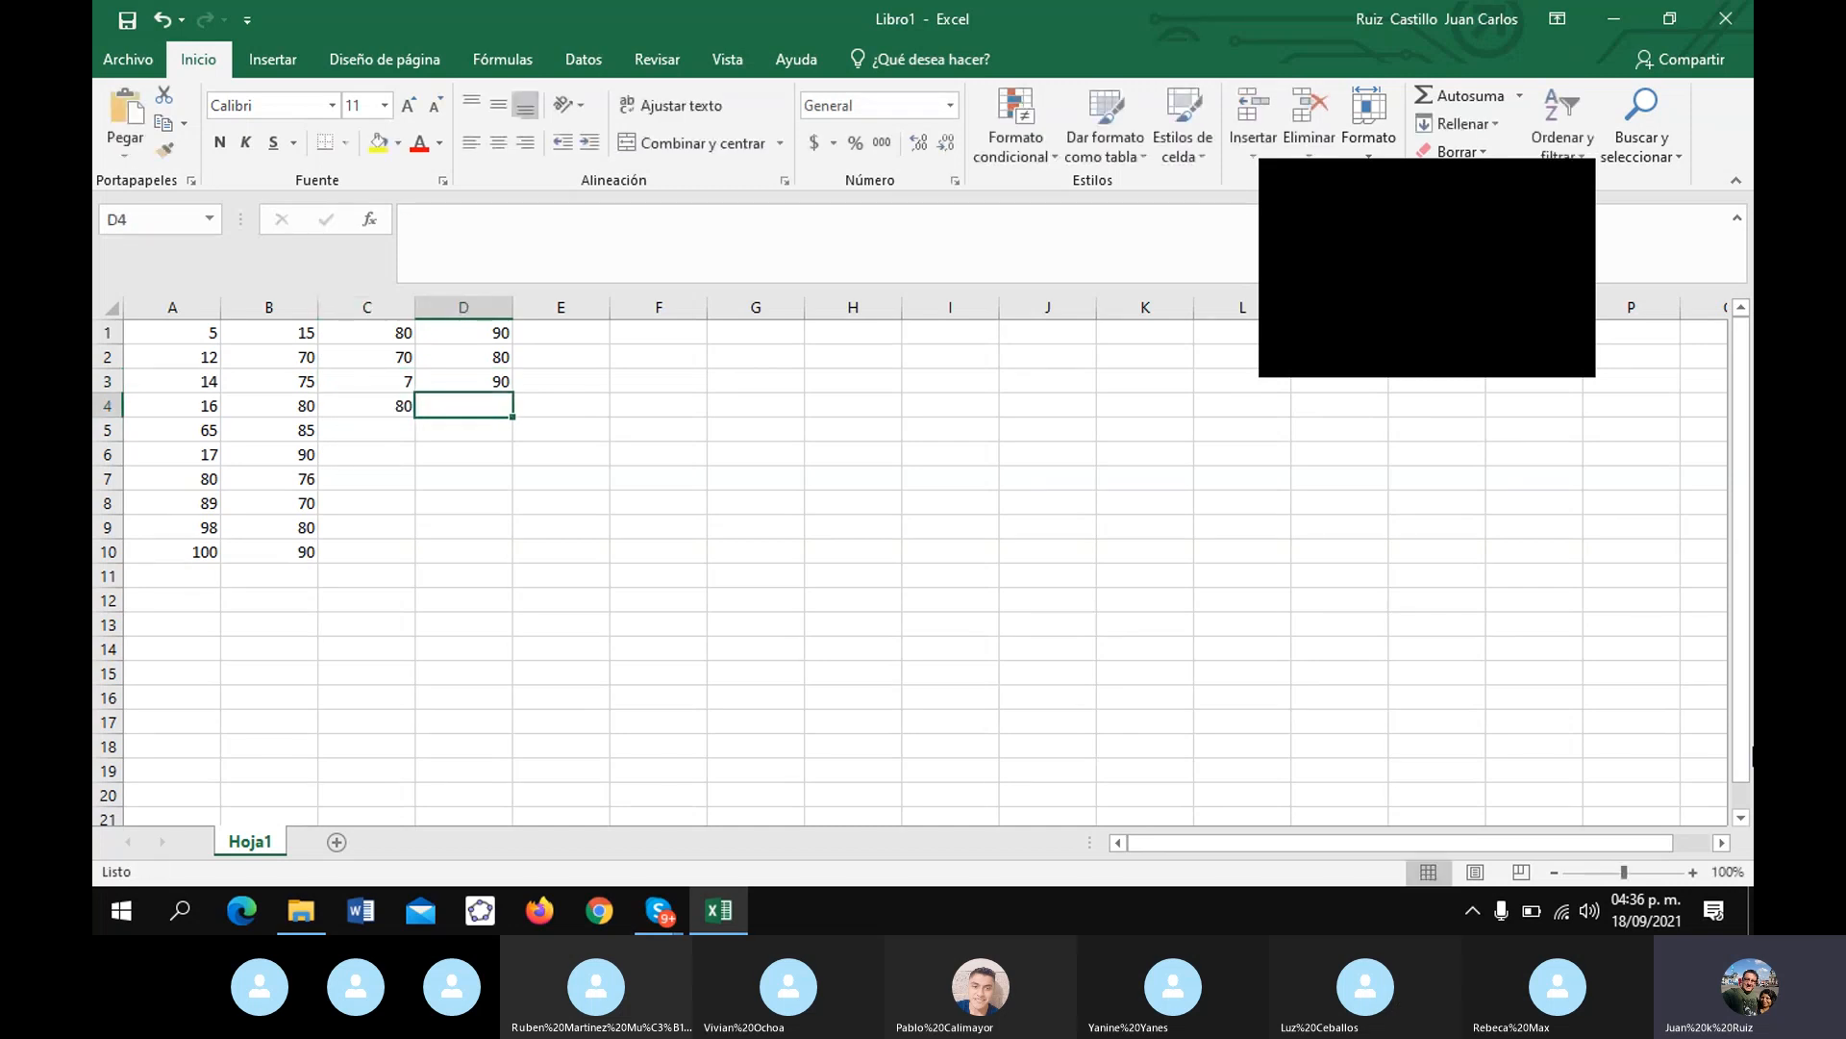
text(90)
key(Return)
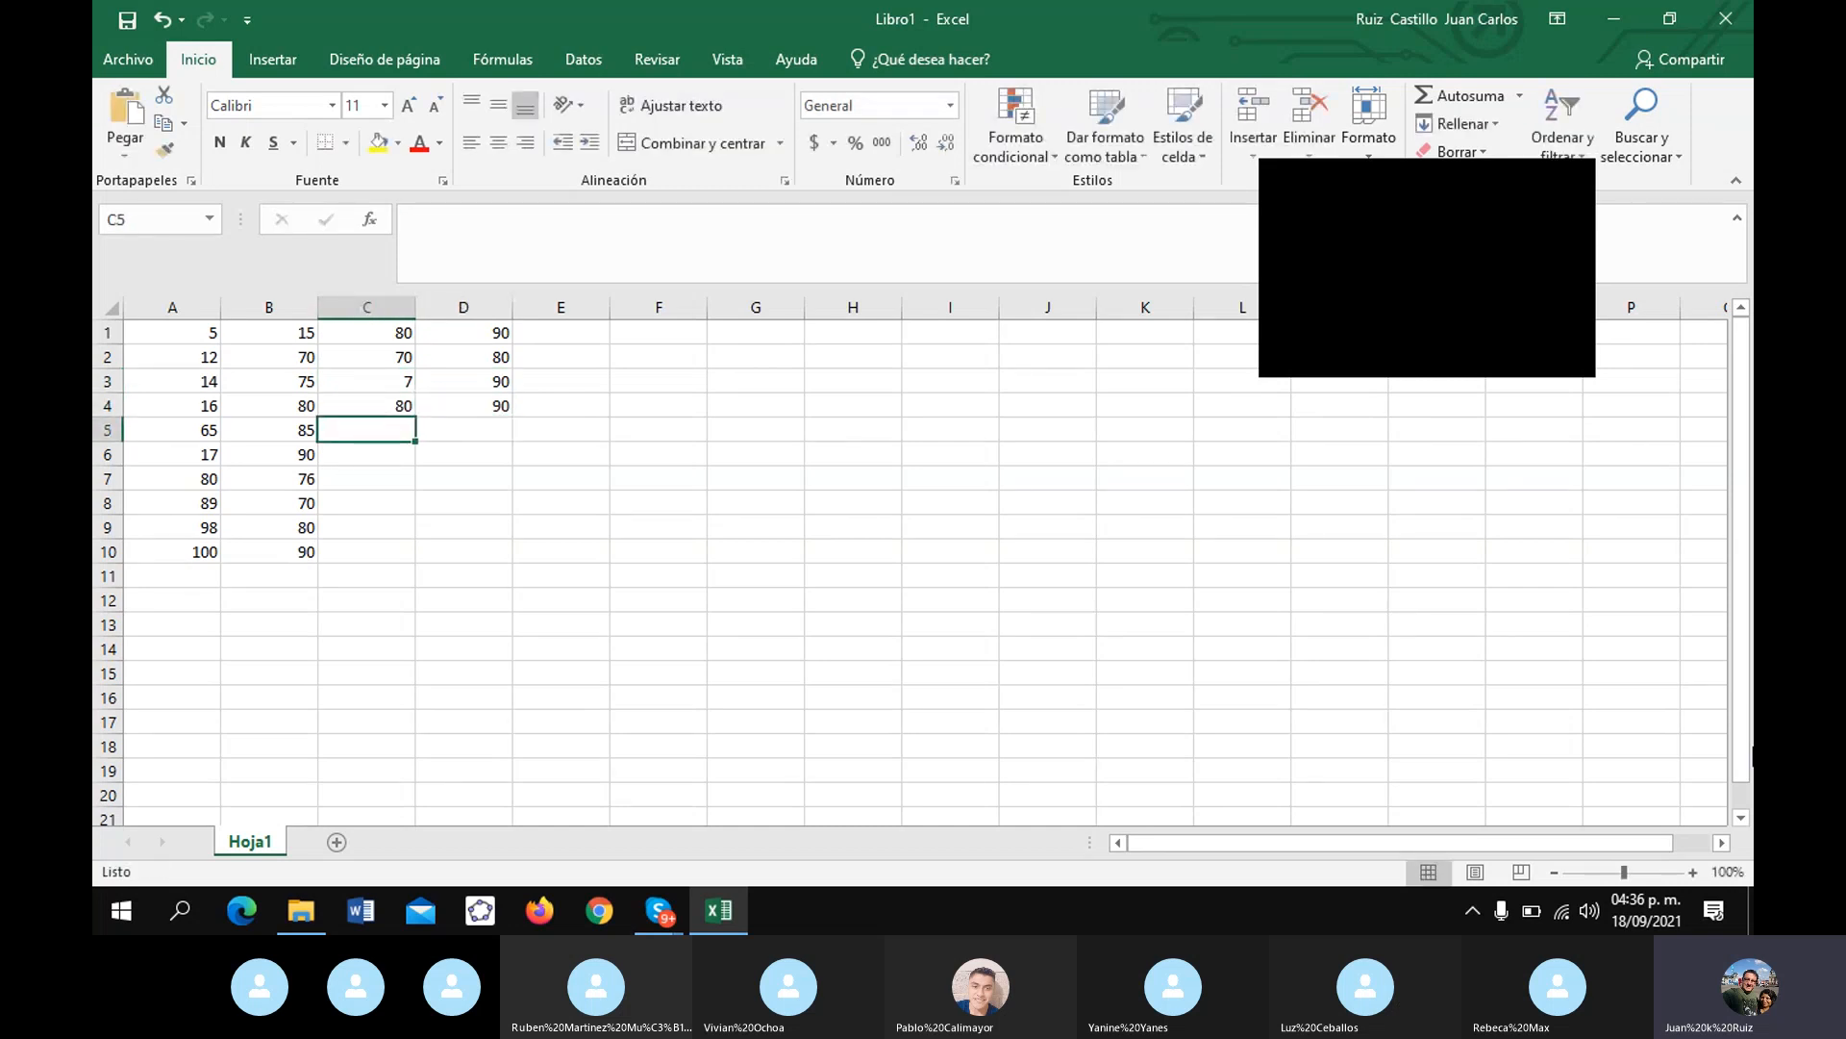
text(12)
key(Tab)
text(8)
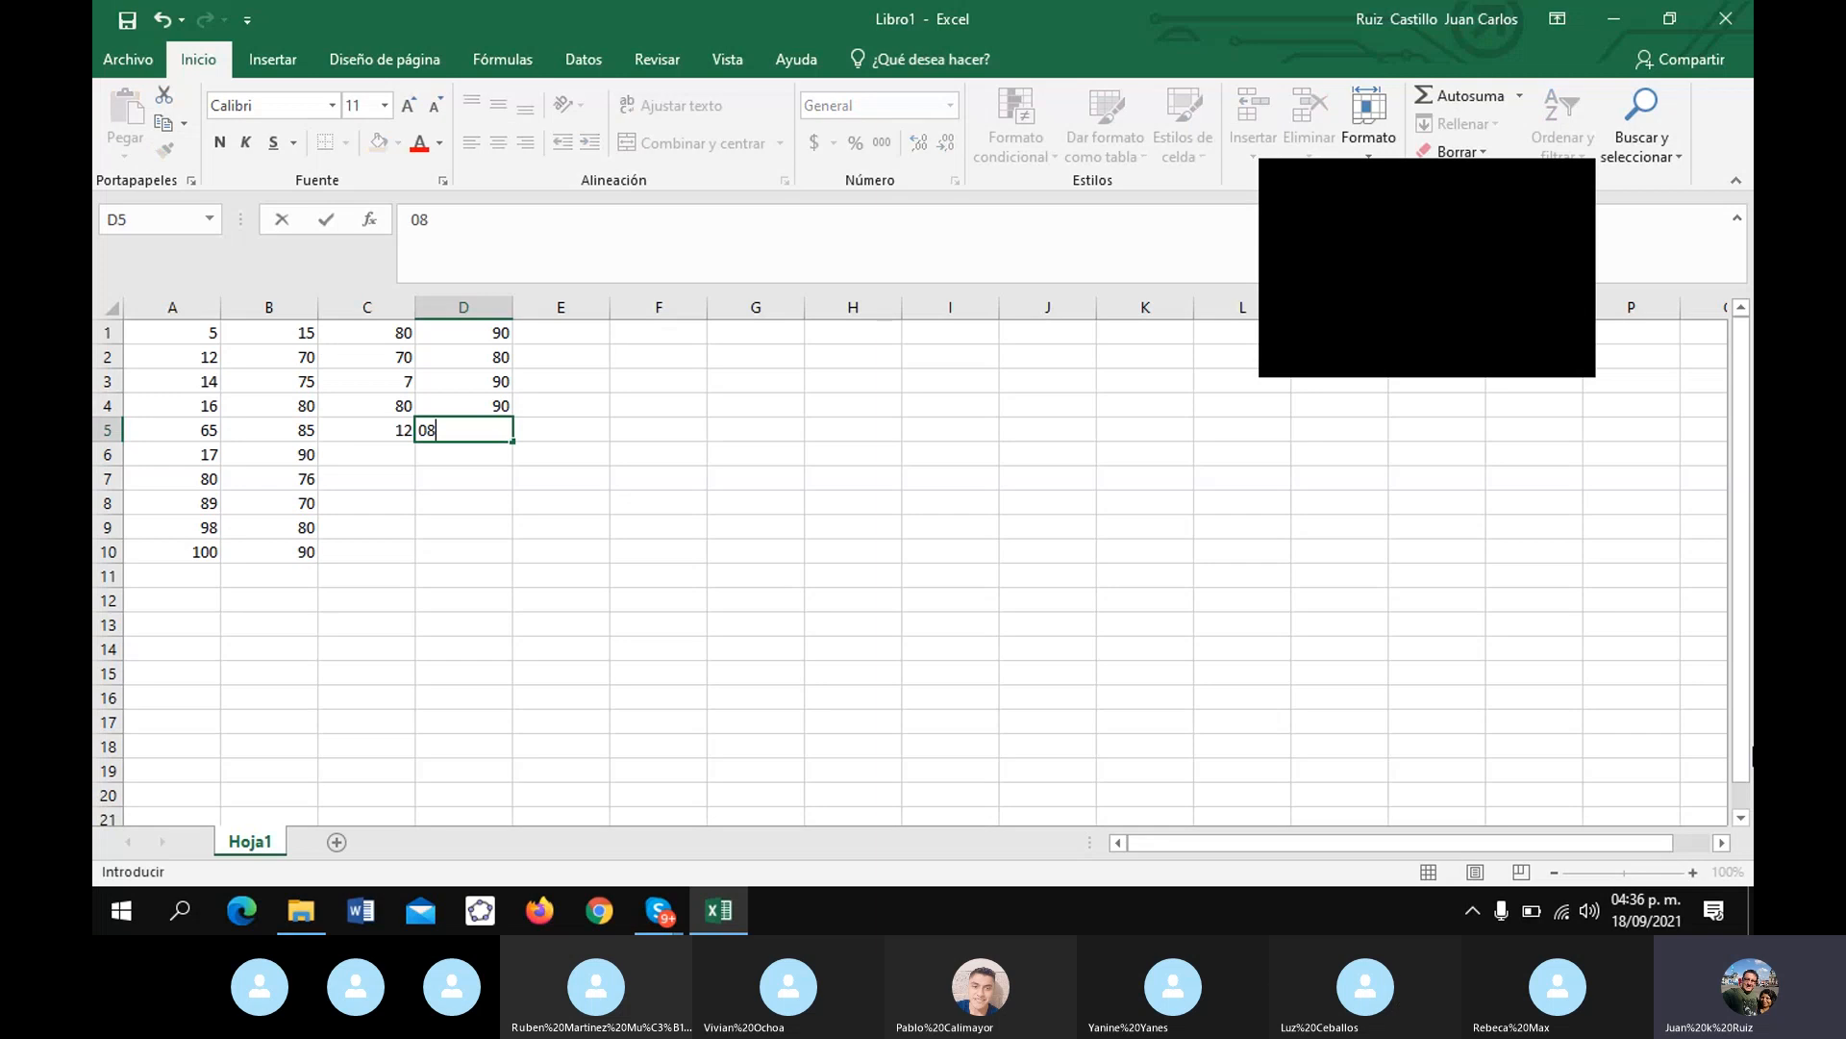
key(Return)
- Enter 7 and 33 in cells C6 and D6, and 86 and 44 in cells C7 and D7
text(7)
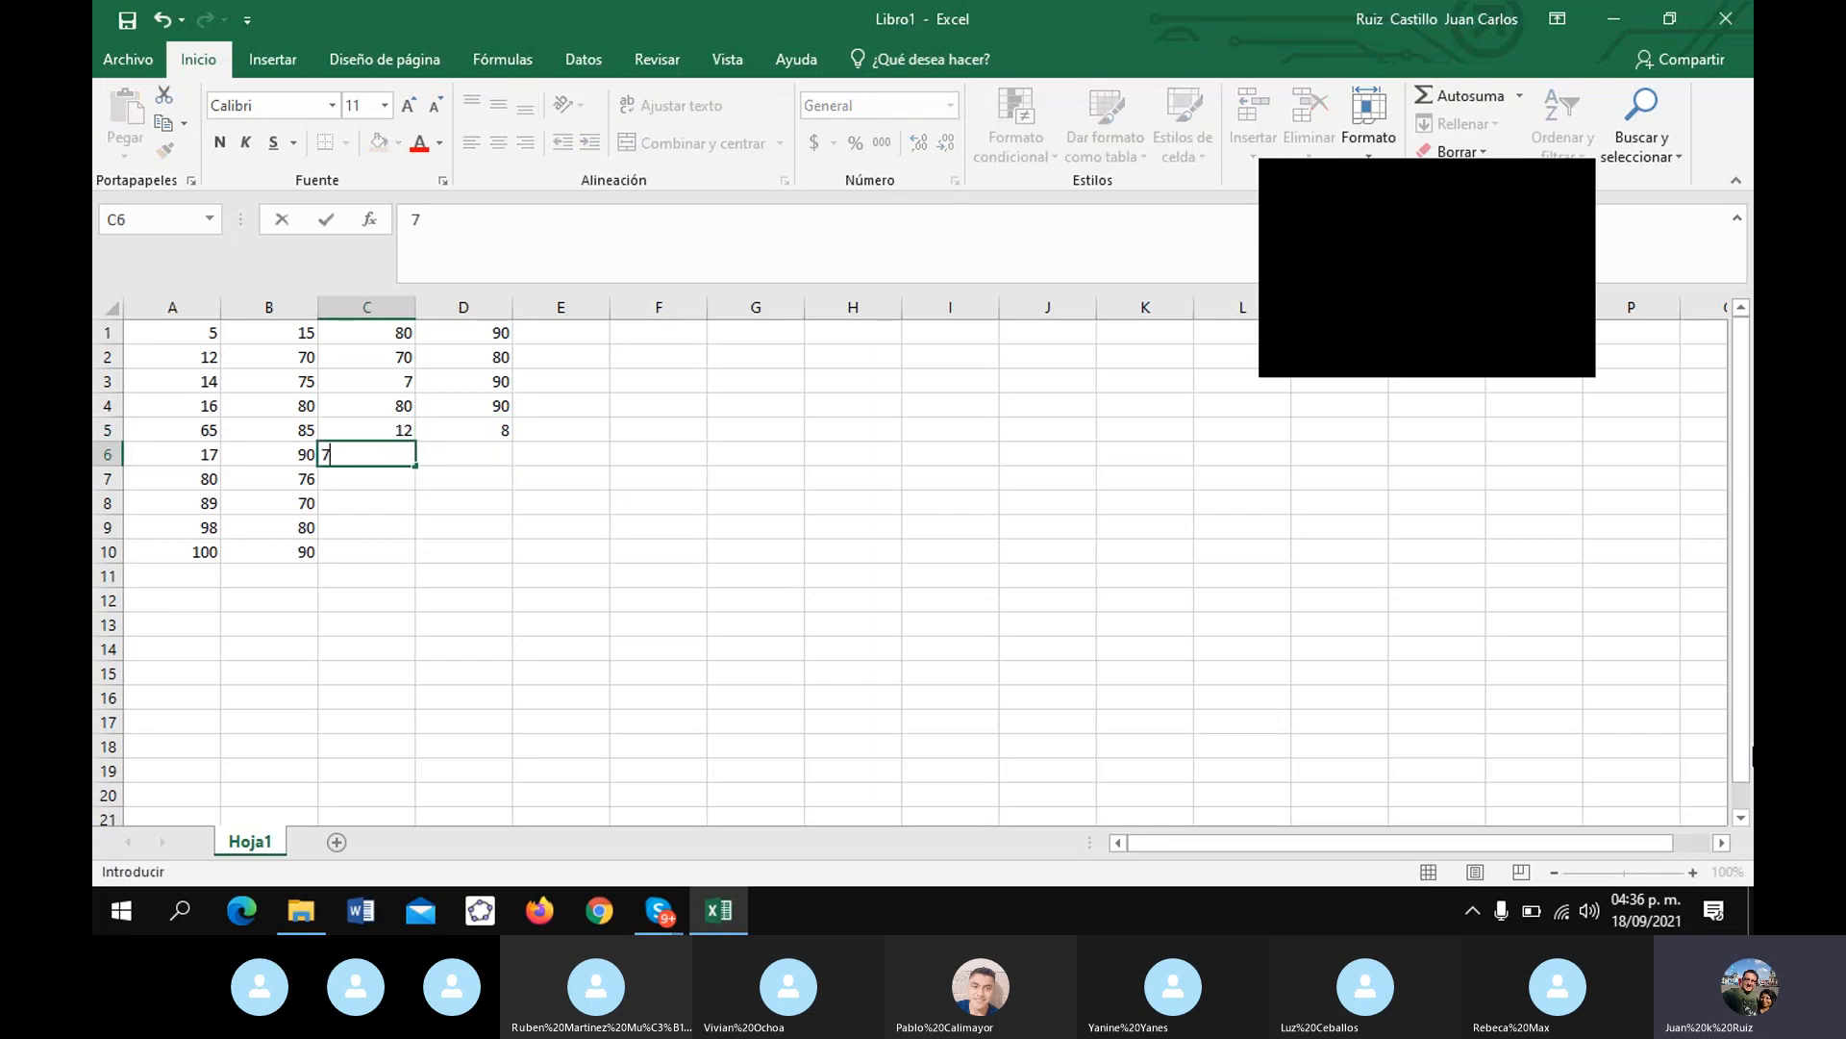
key(Tab)
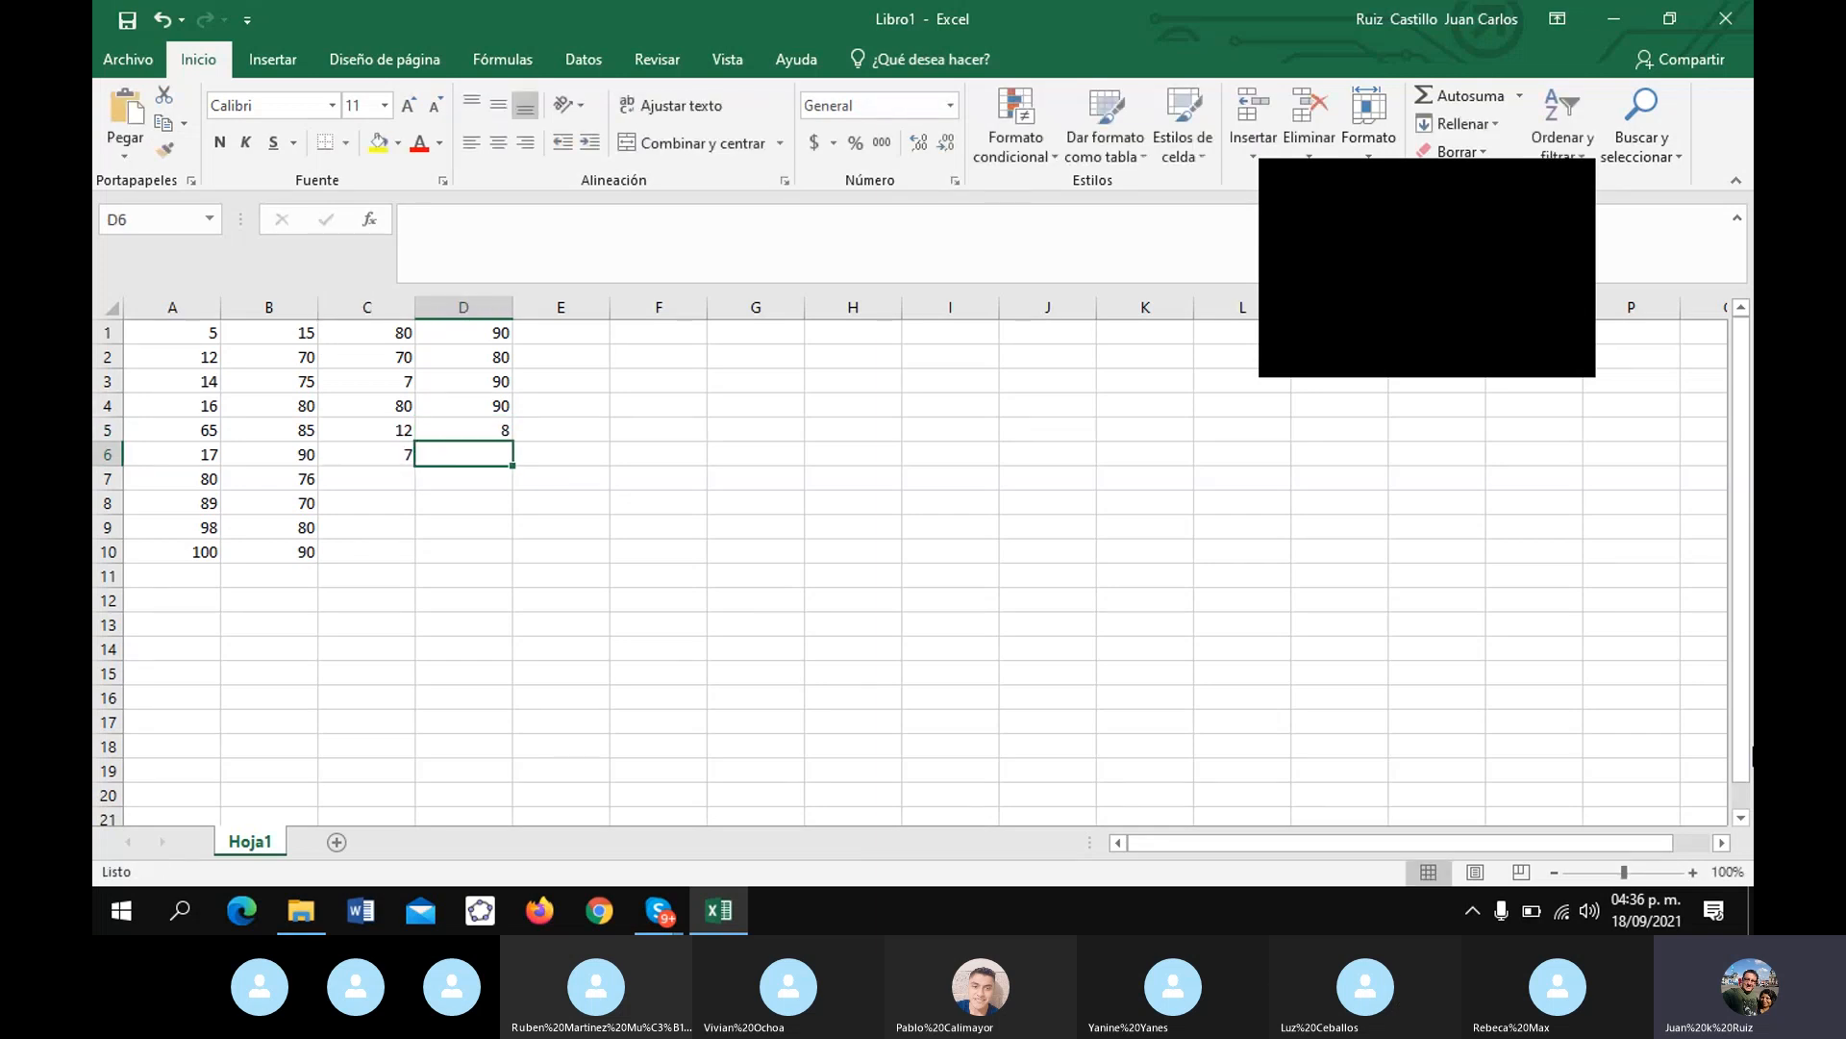
text(33)
key(Return)
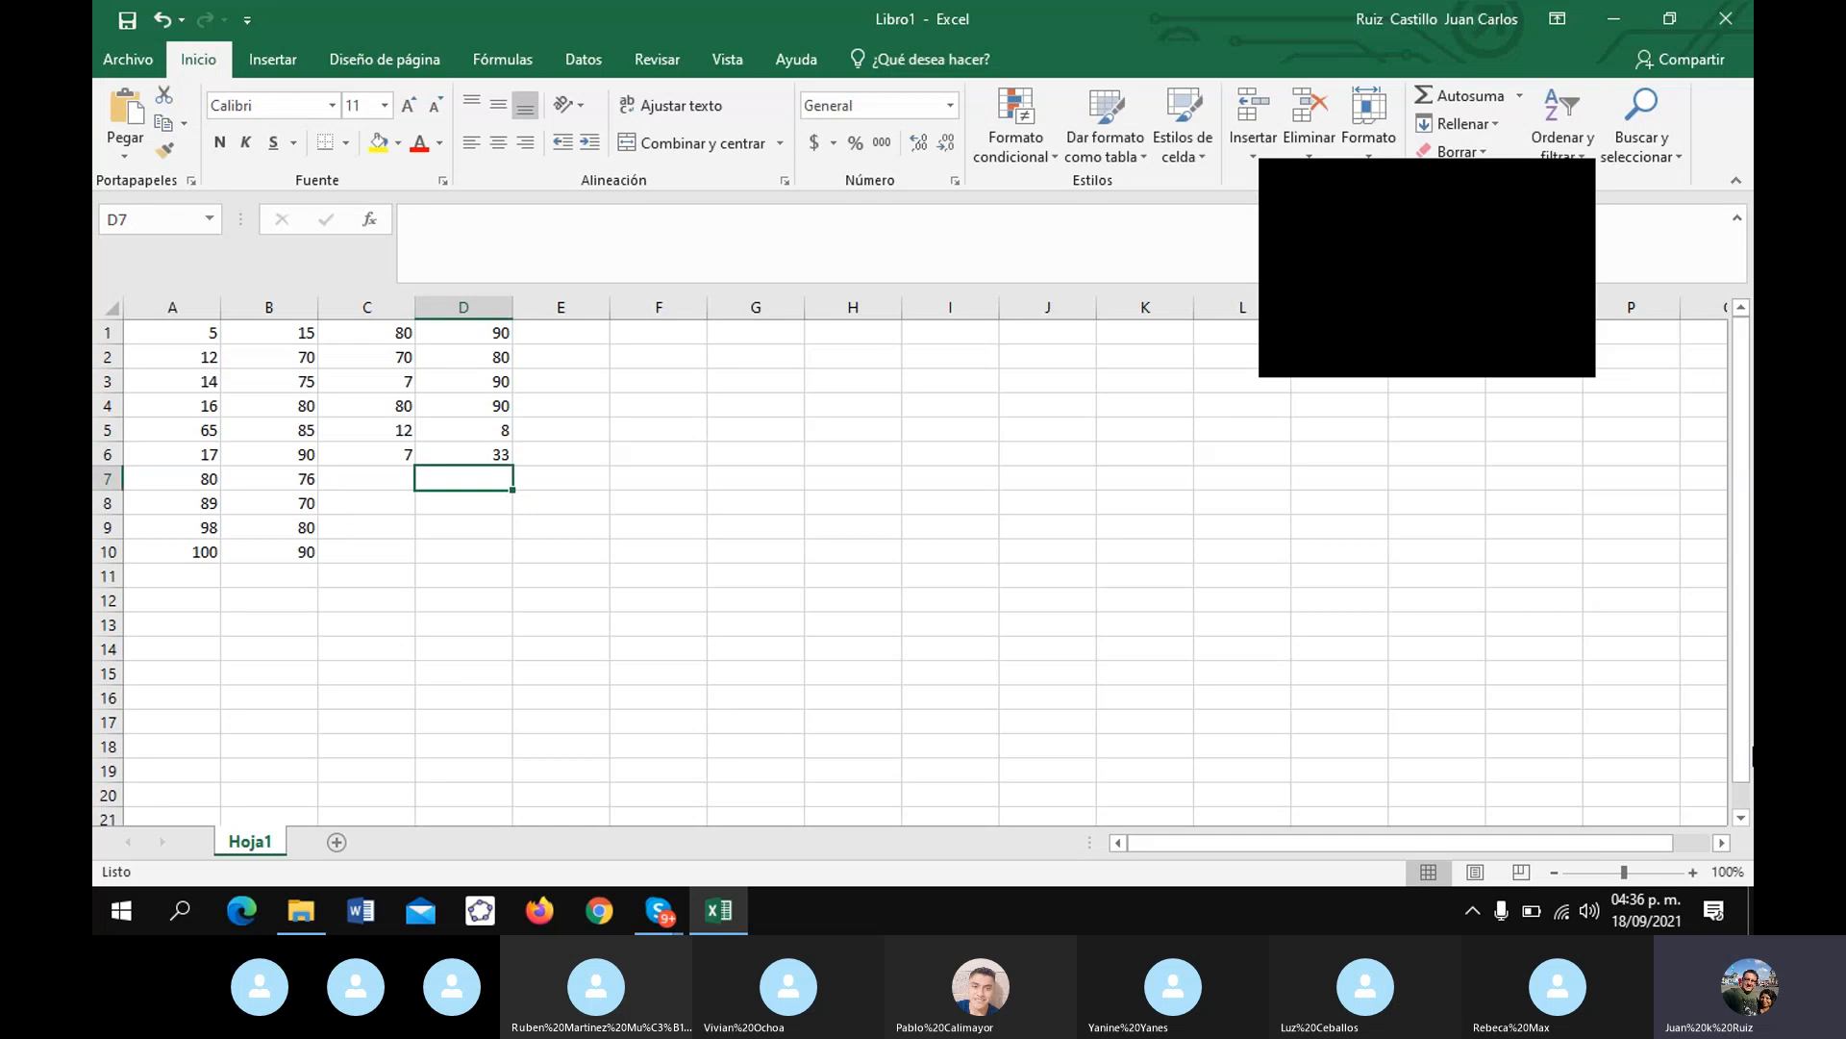
text(44)
key(Left)
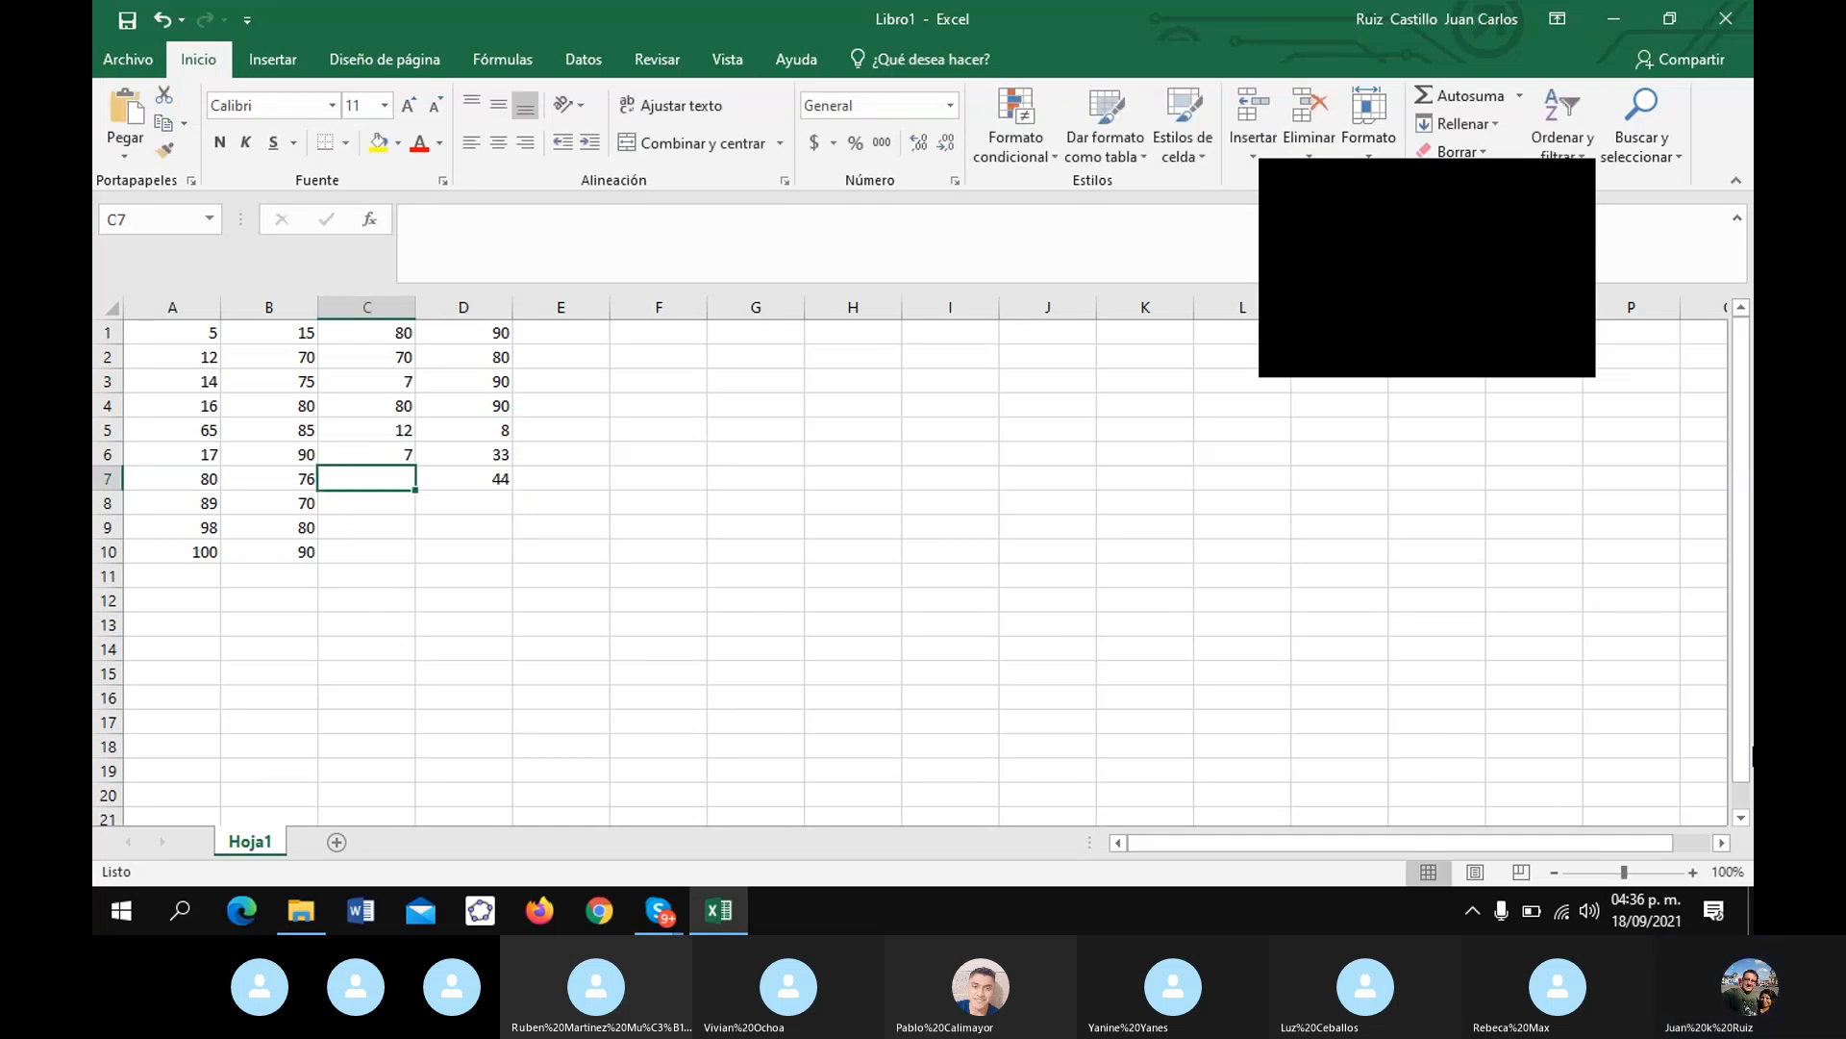
text(86)
key(Right)
key(Down)
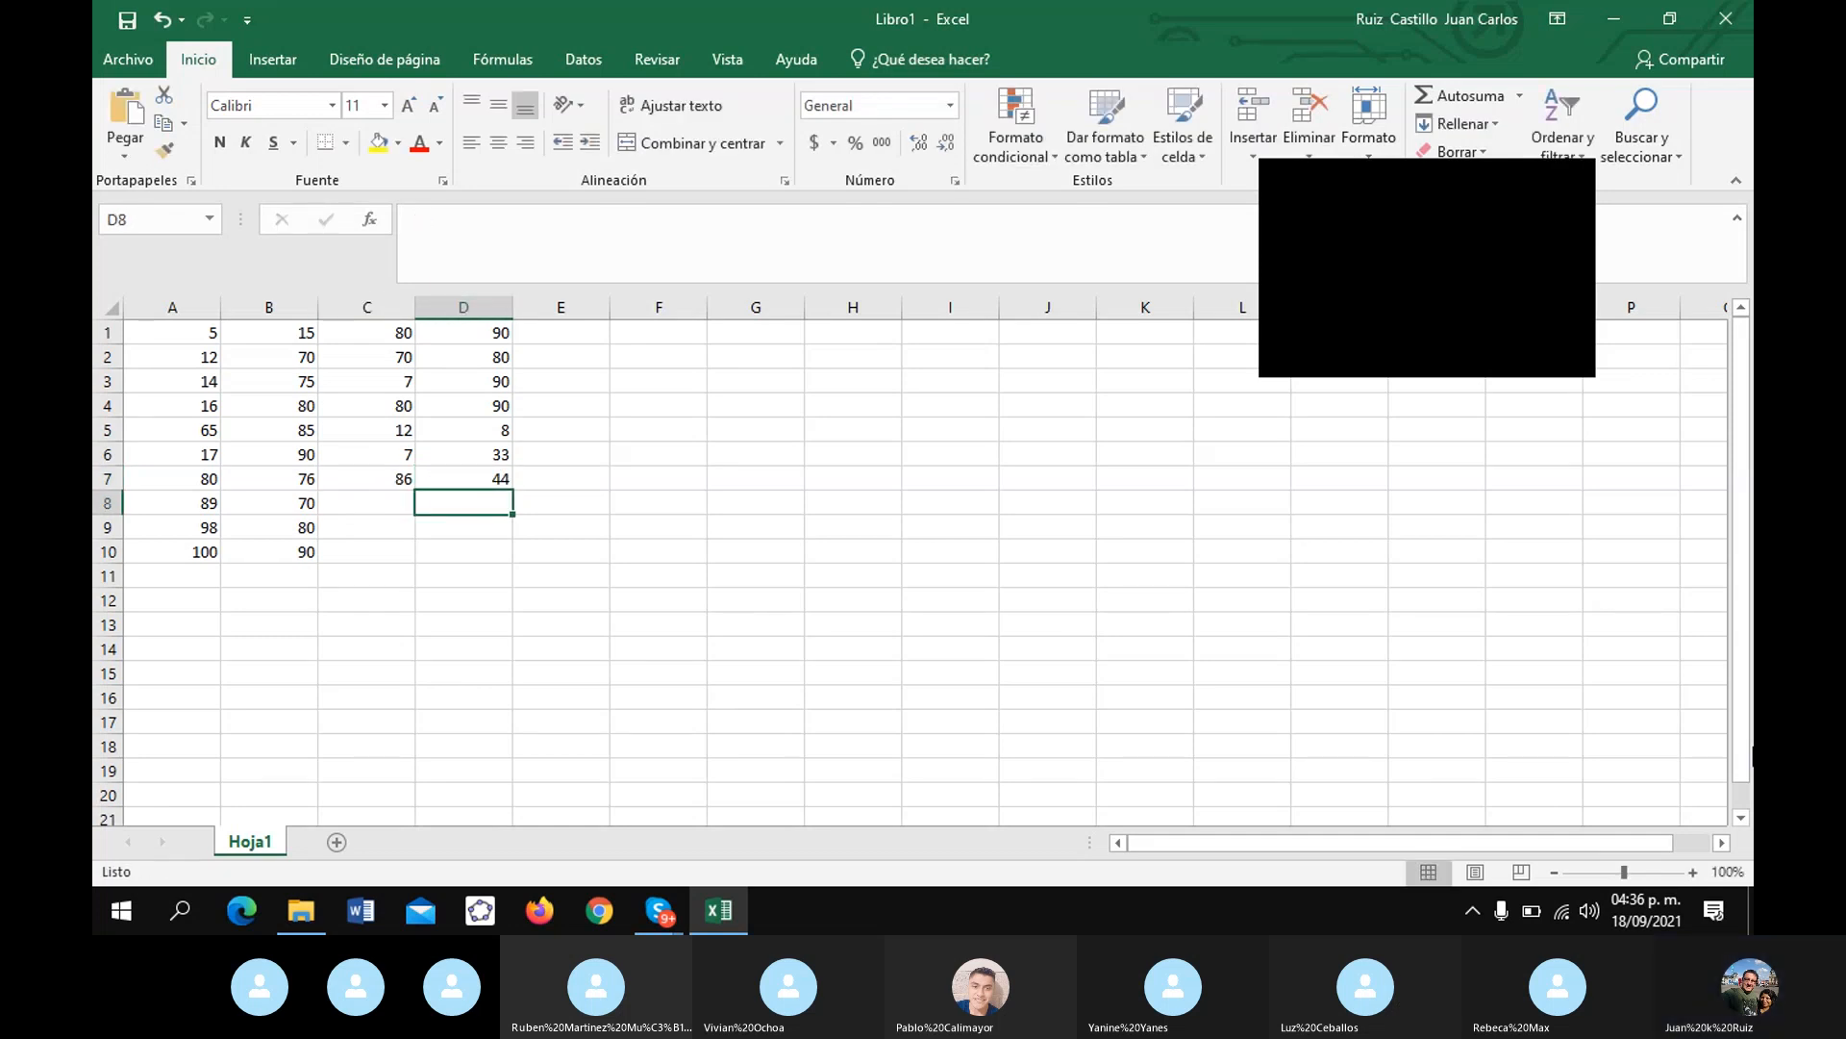
- Enter 77 in cell C8 and 88 in cell D8
text(88)
key(Left)
text(77)
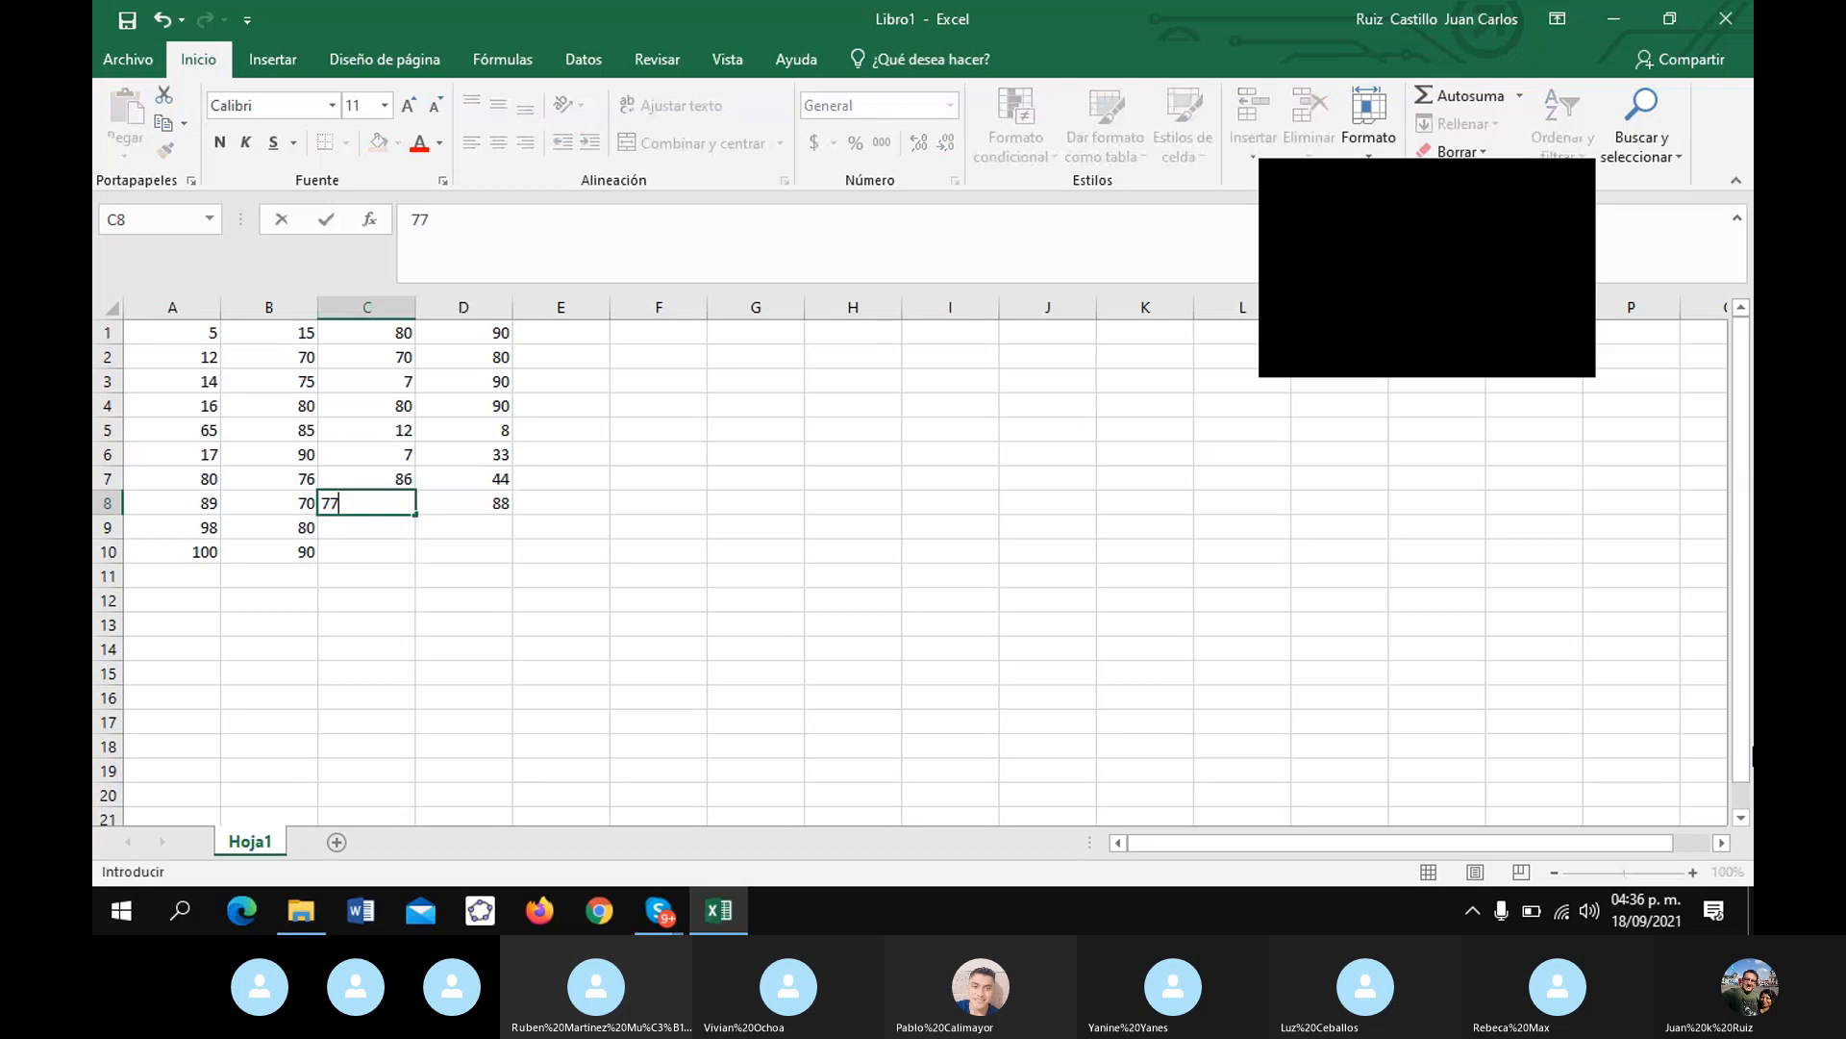
key(Right)
- Enter 80 and 90 in cells C9 and D9, and 78 and 90 in cells C10 and D10
key(Down)
key(Left)
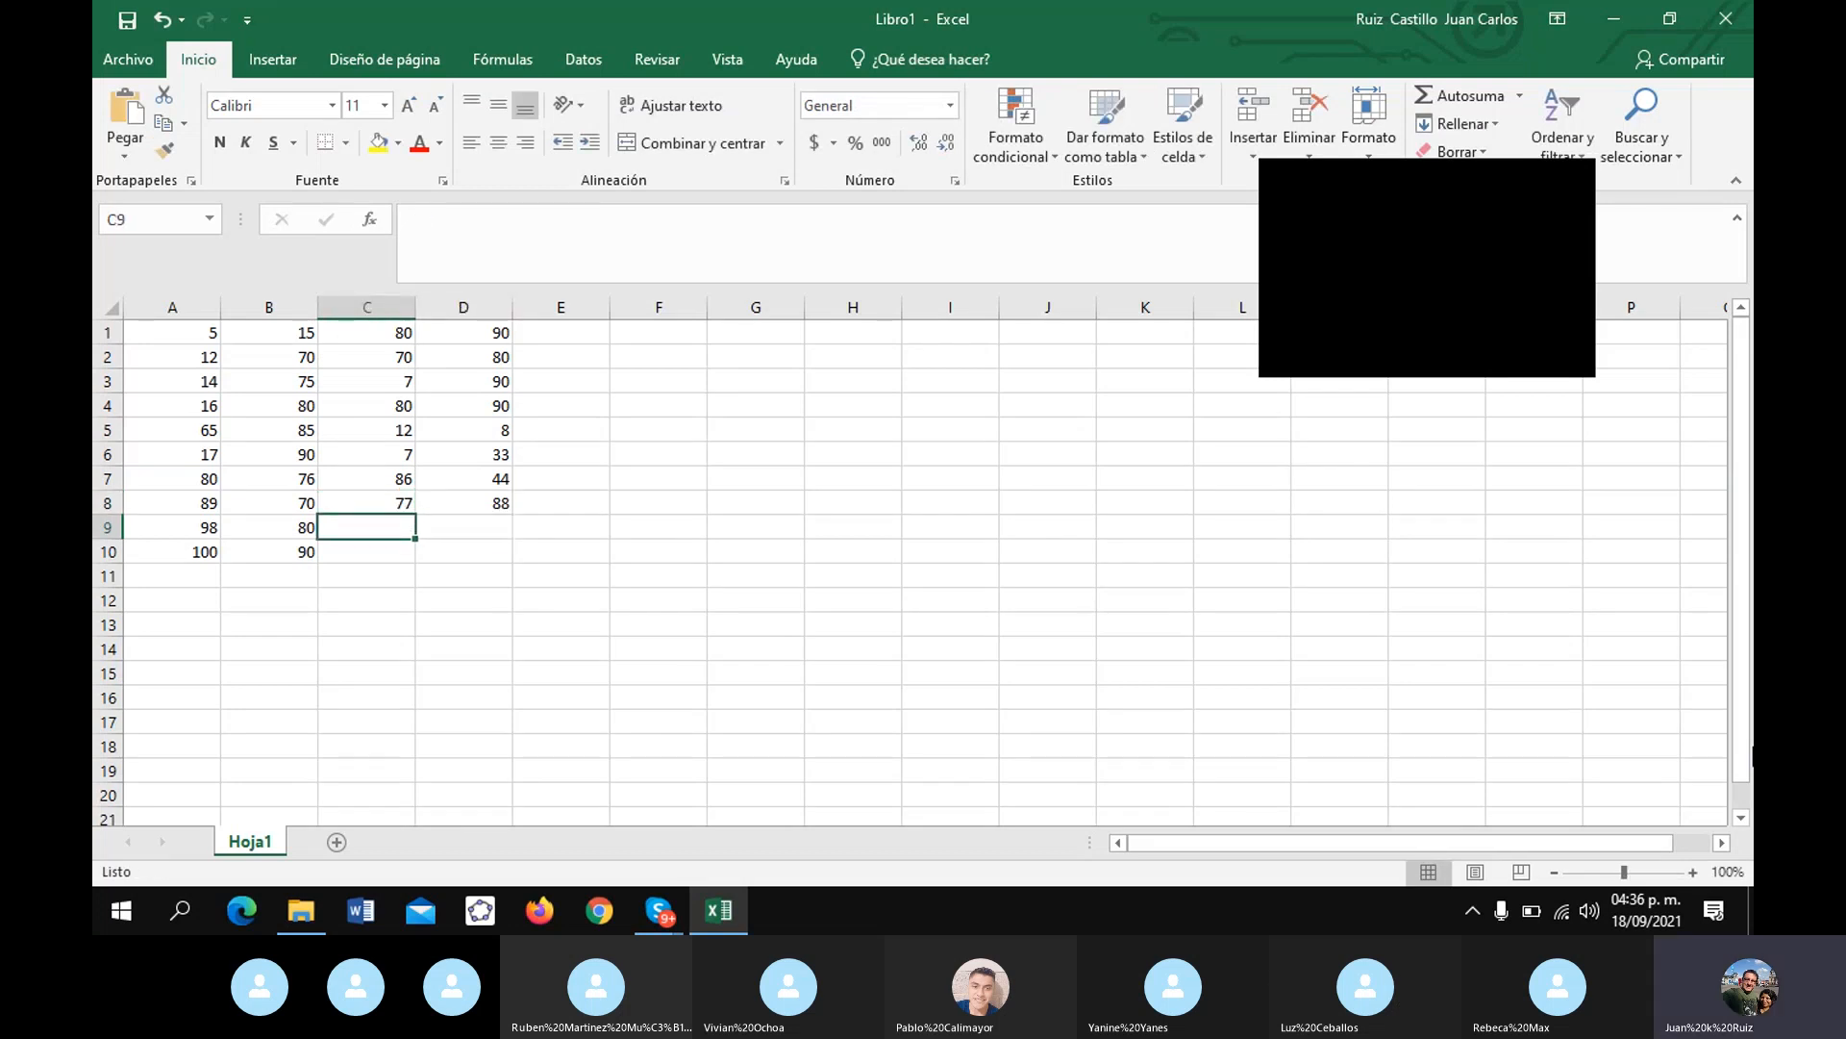
text(80)
key(Right)
text(90)
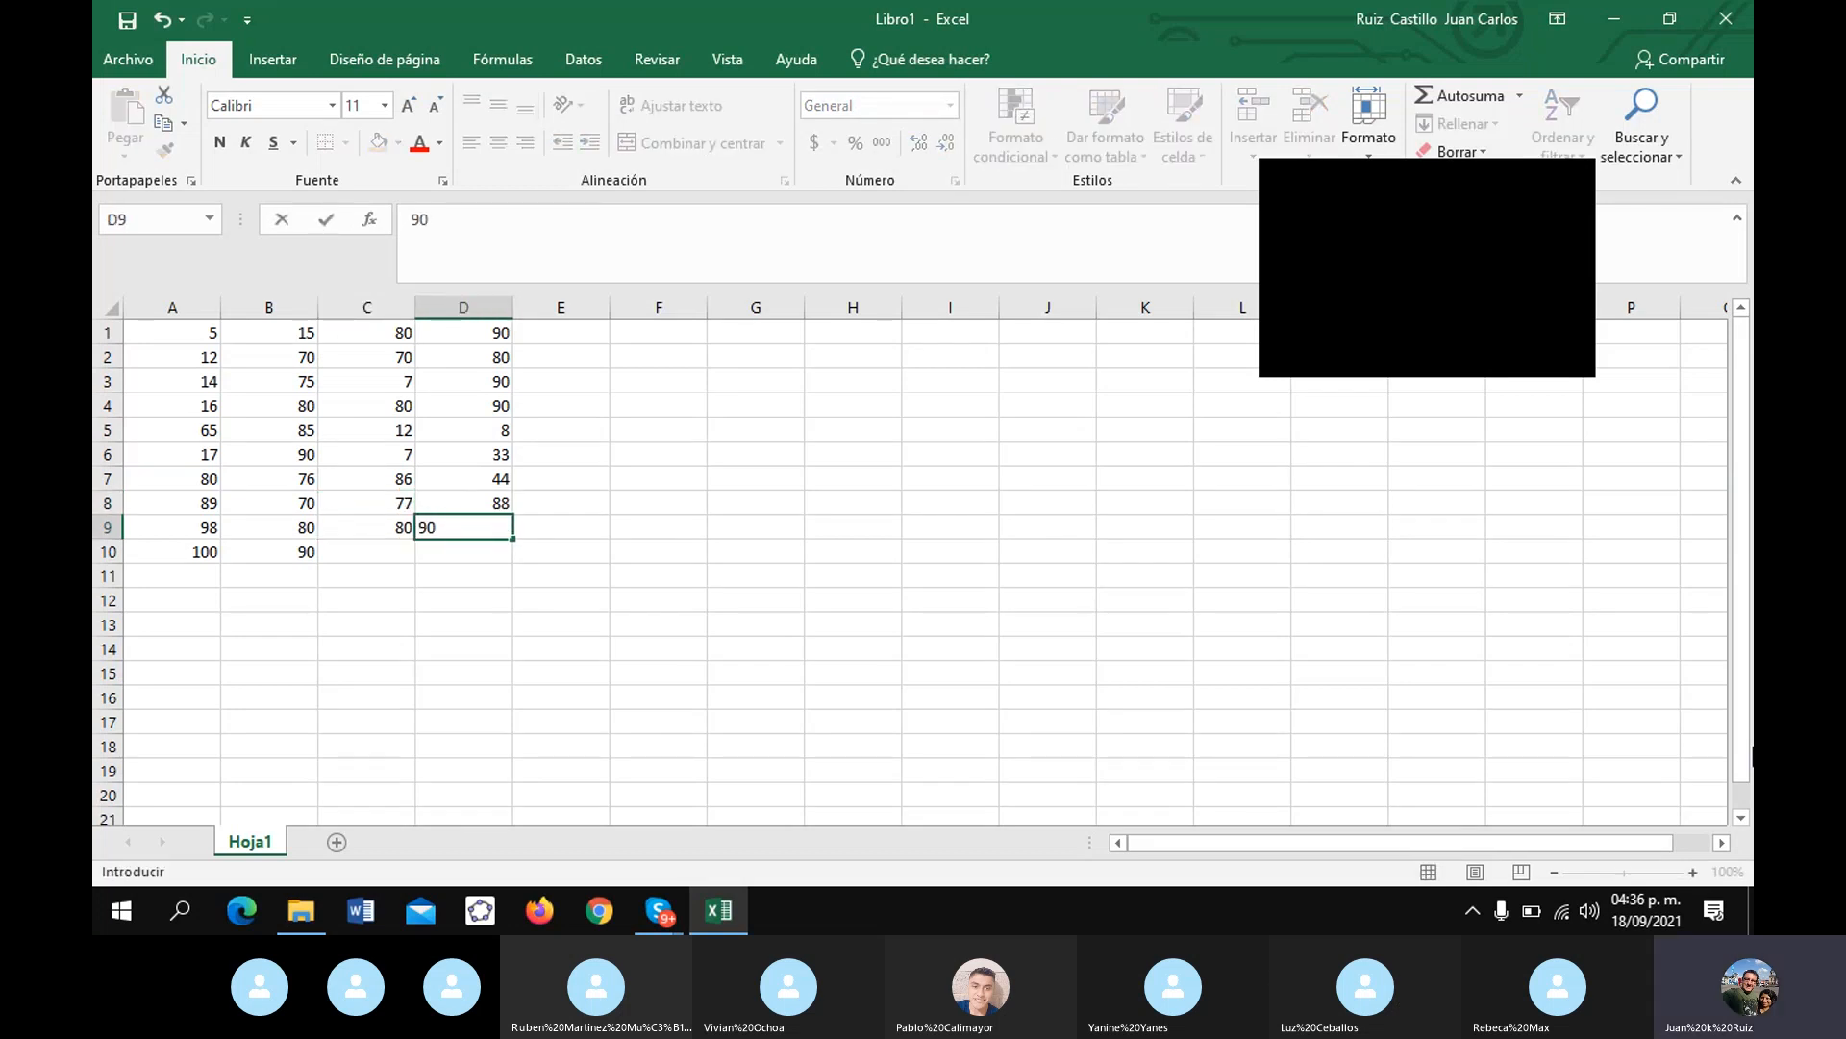
key(Down)
key(Left)
text(78)
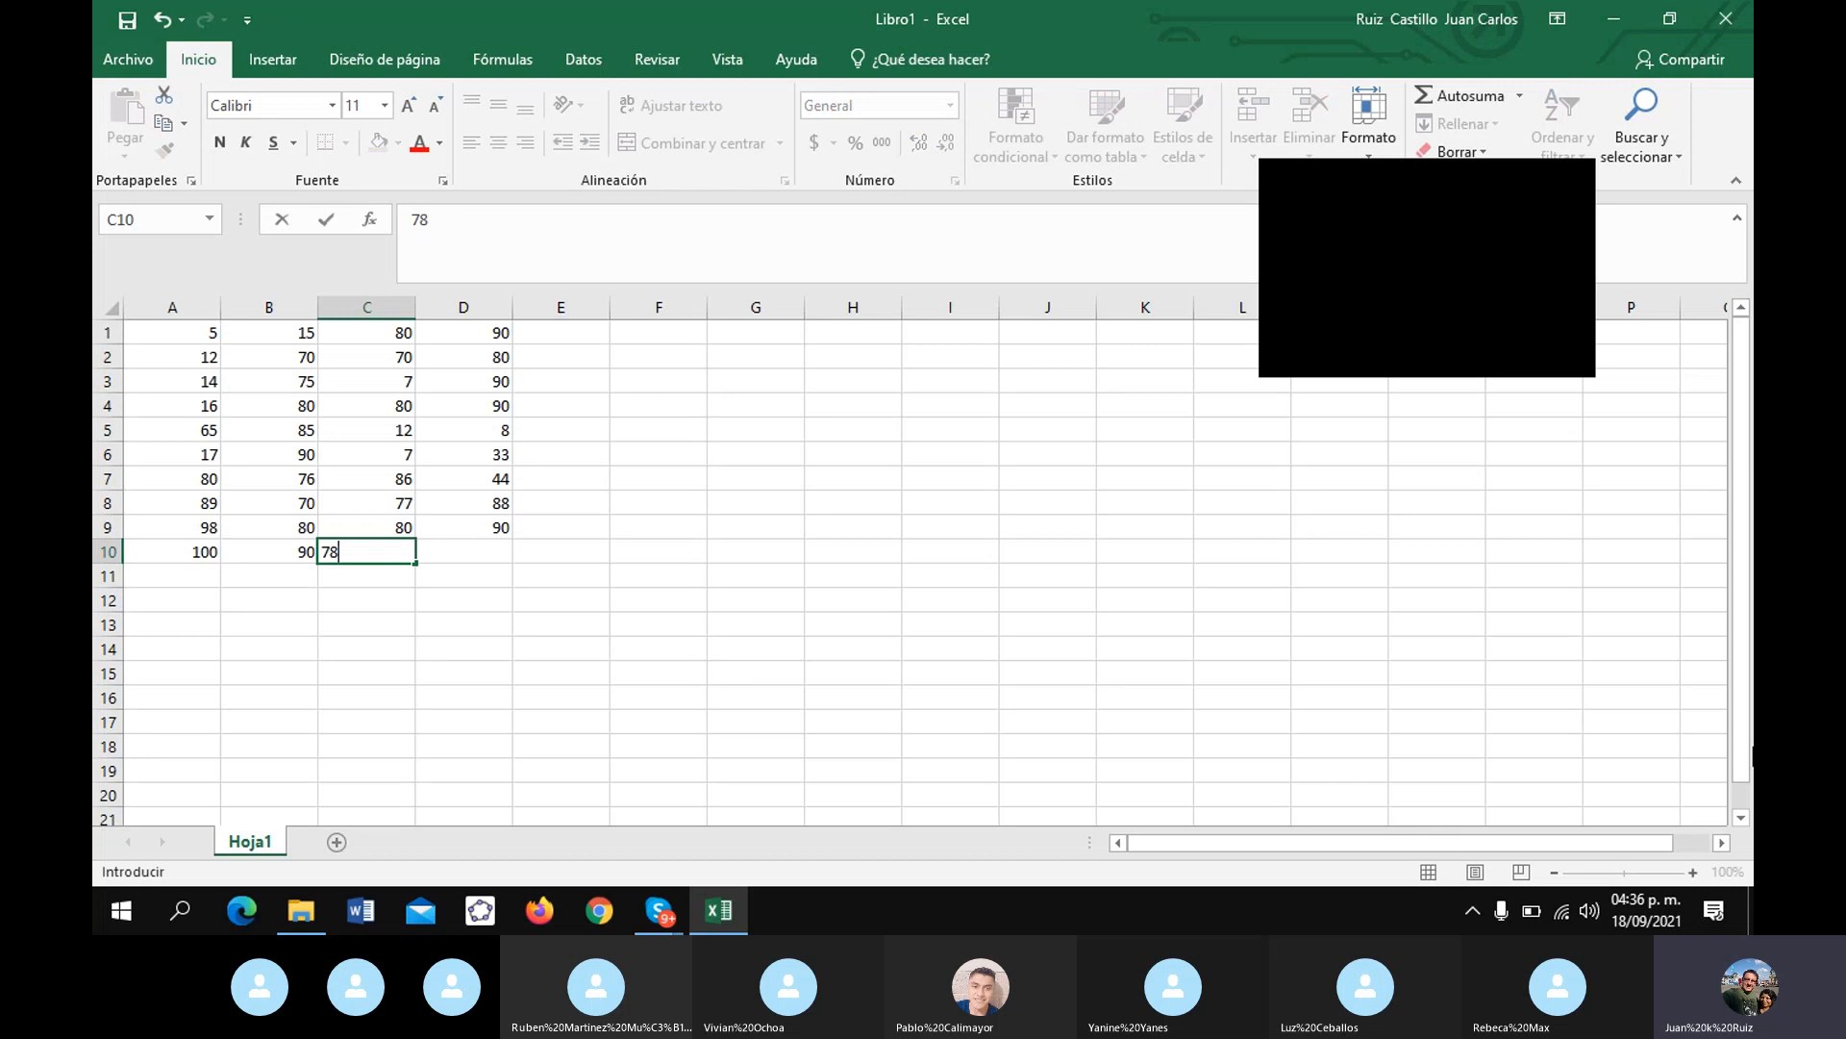
key(Right)
text(90)
key(Right)
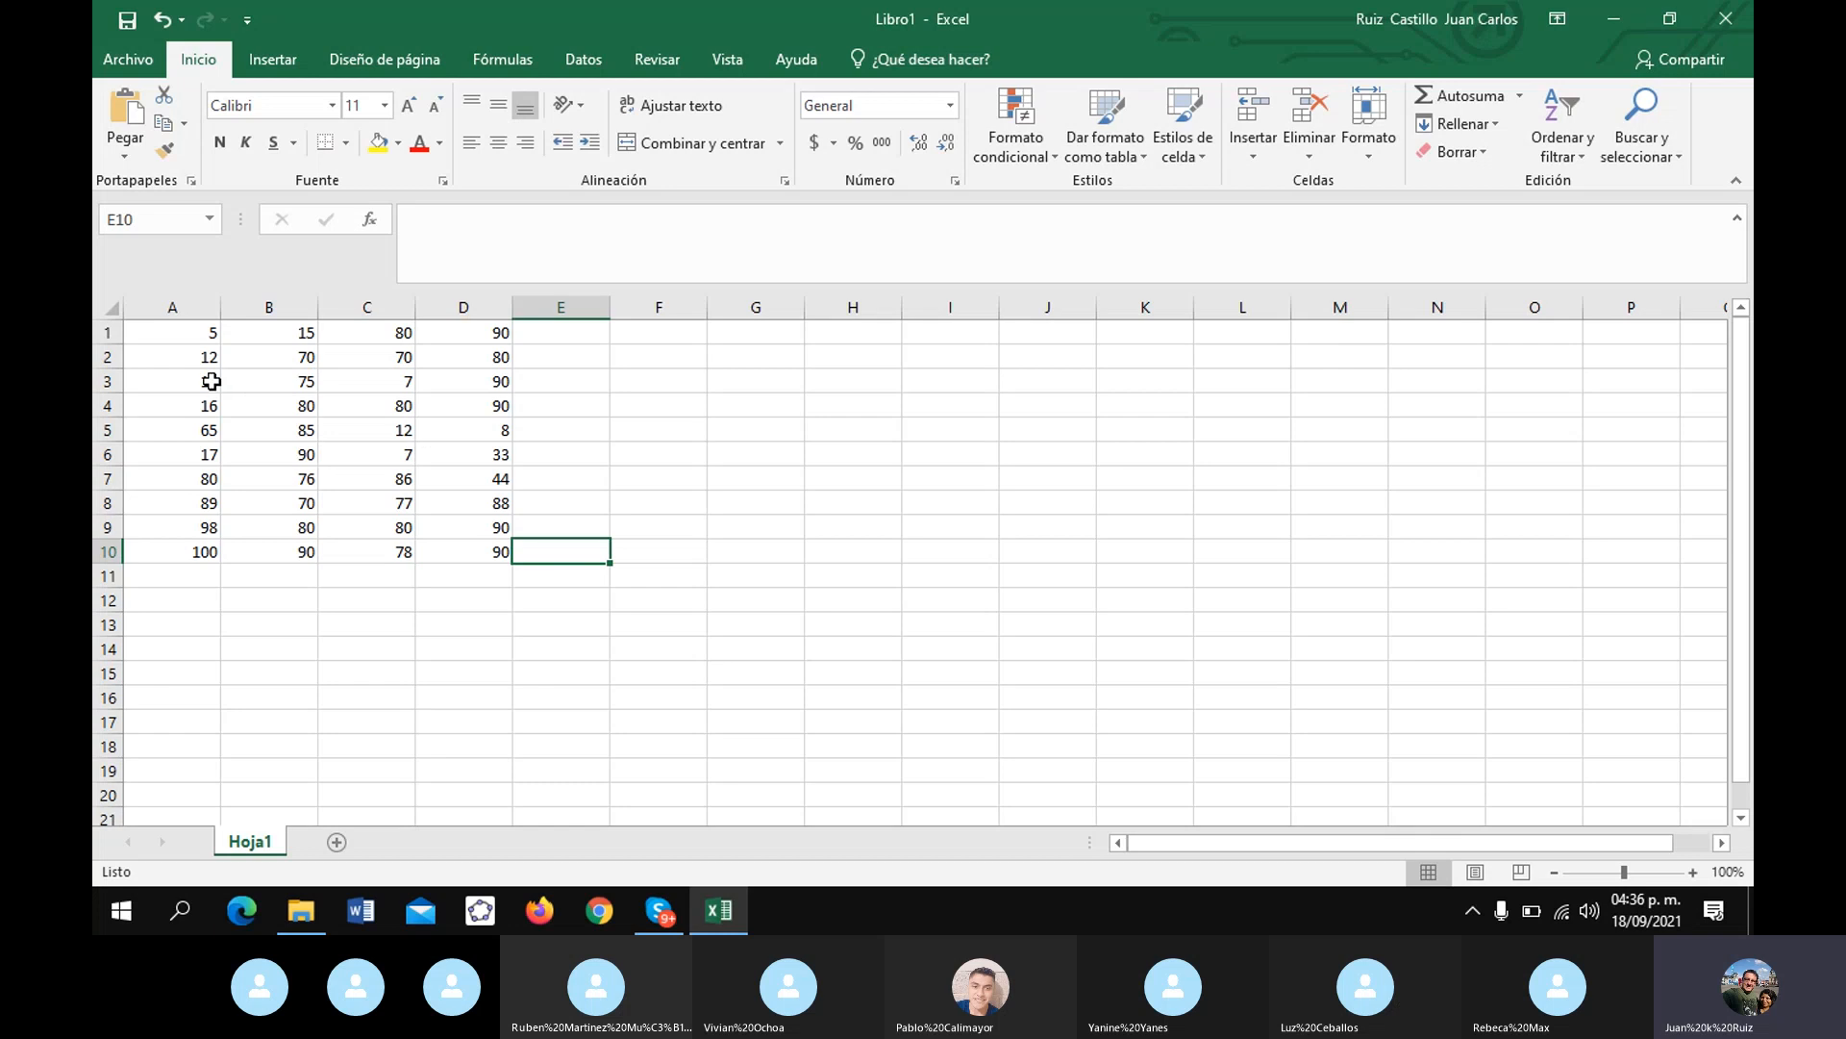
- Apply a thick outside border around the data range A1:D10
drag(152, 330, 502, 555)
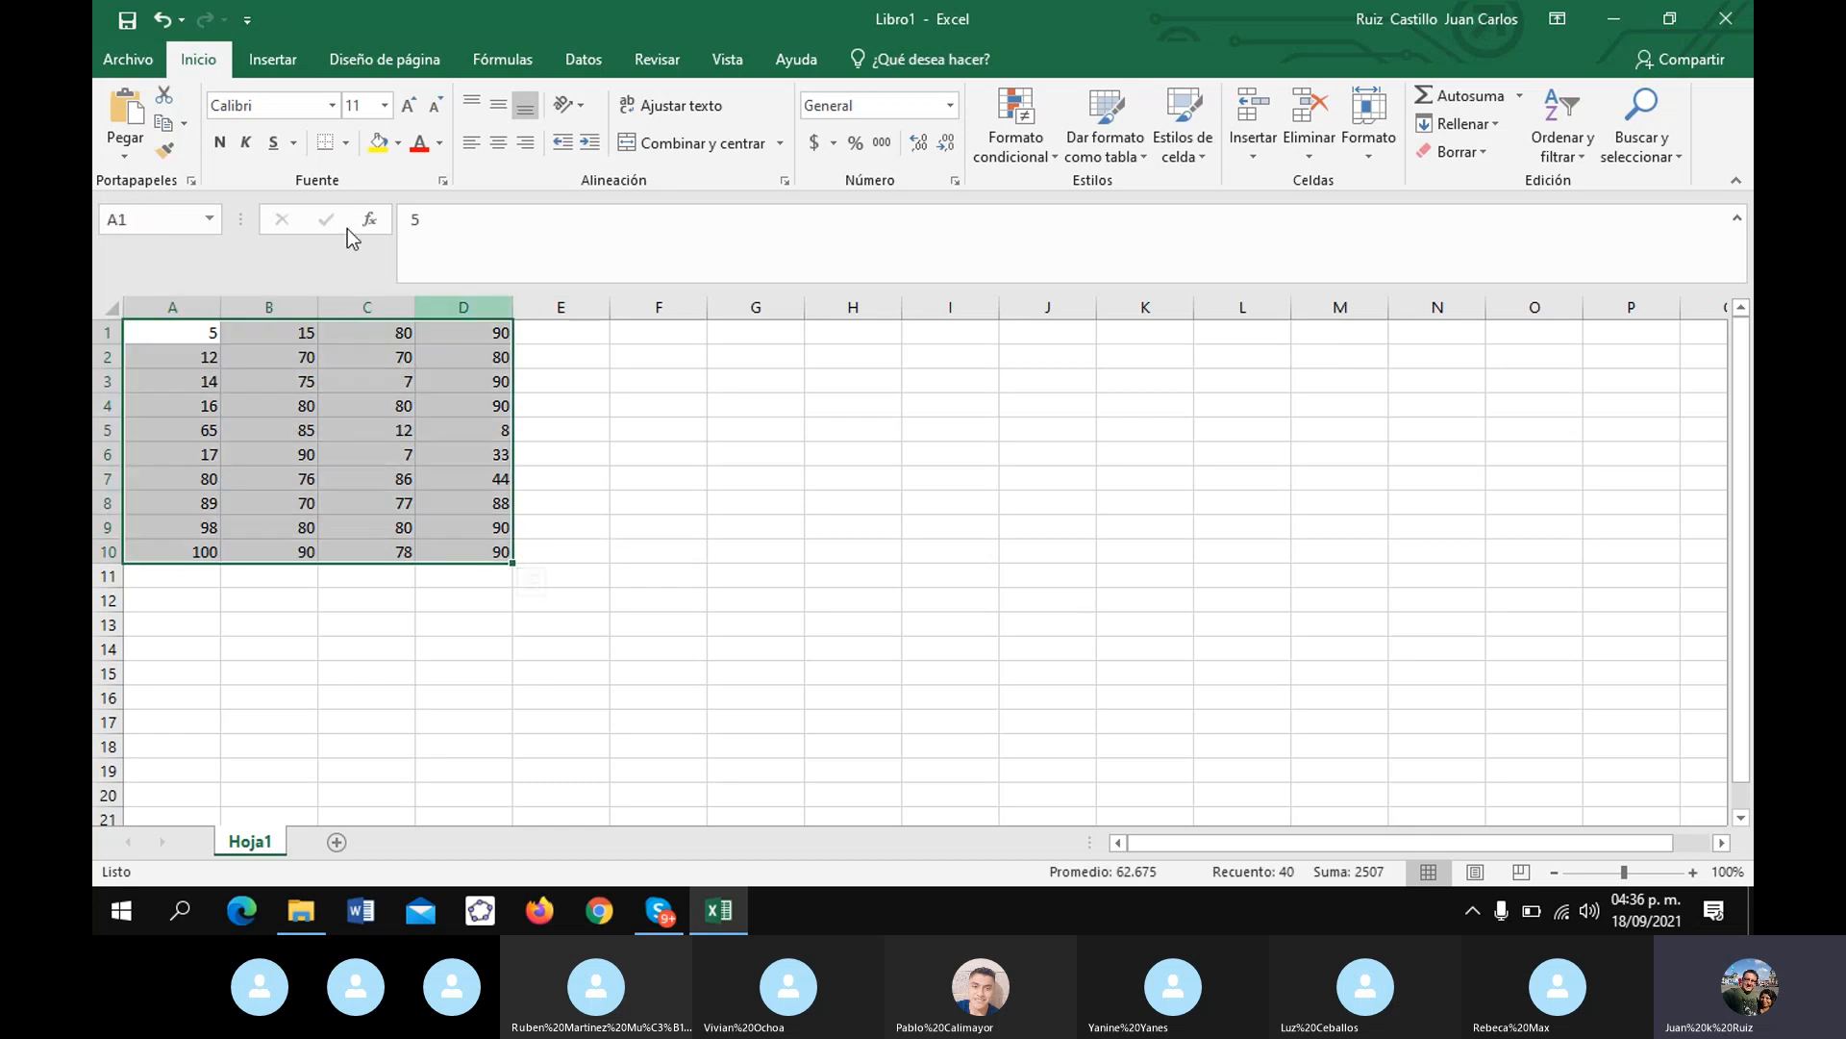
click(346, 143)
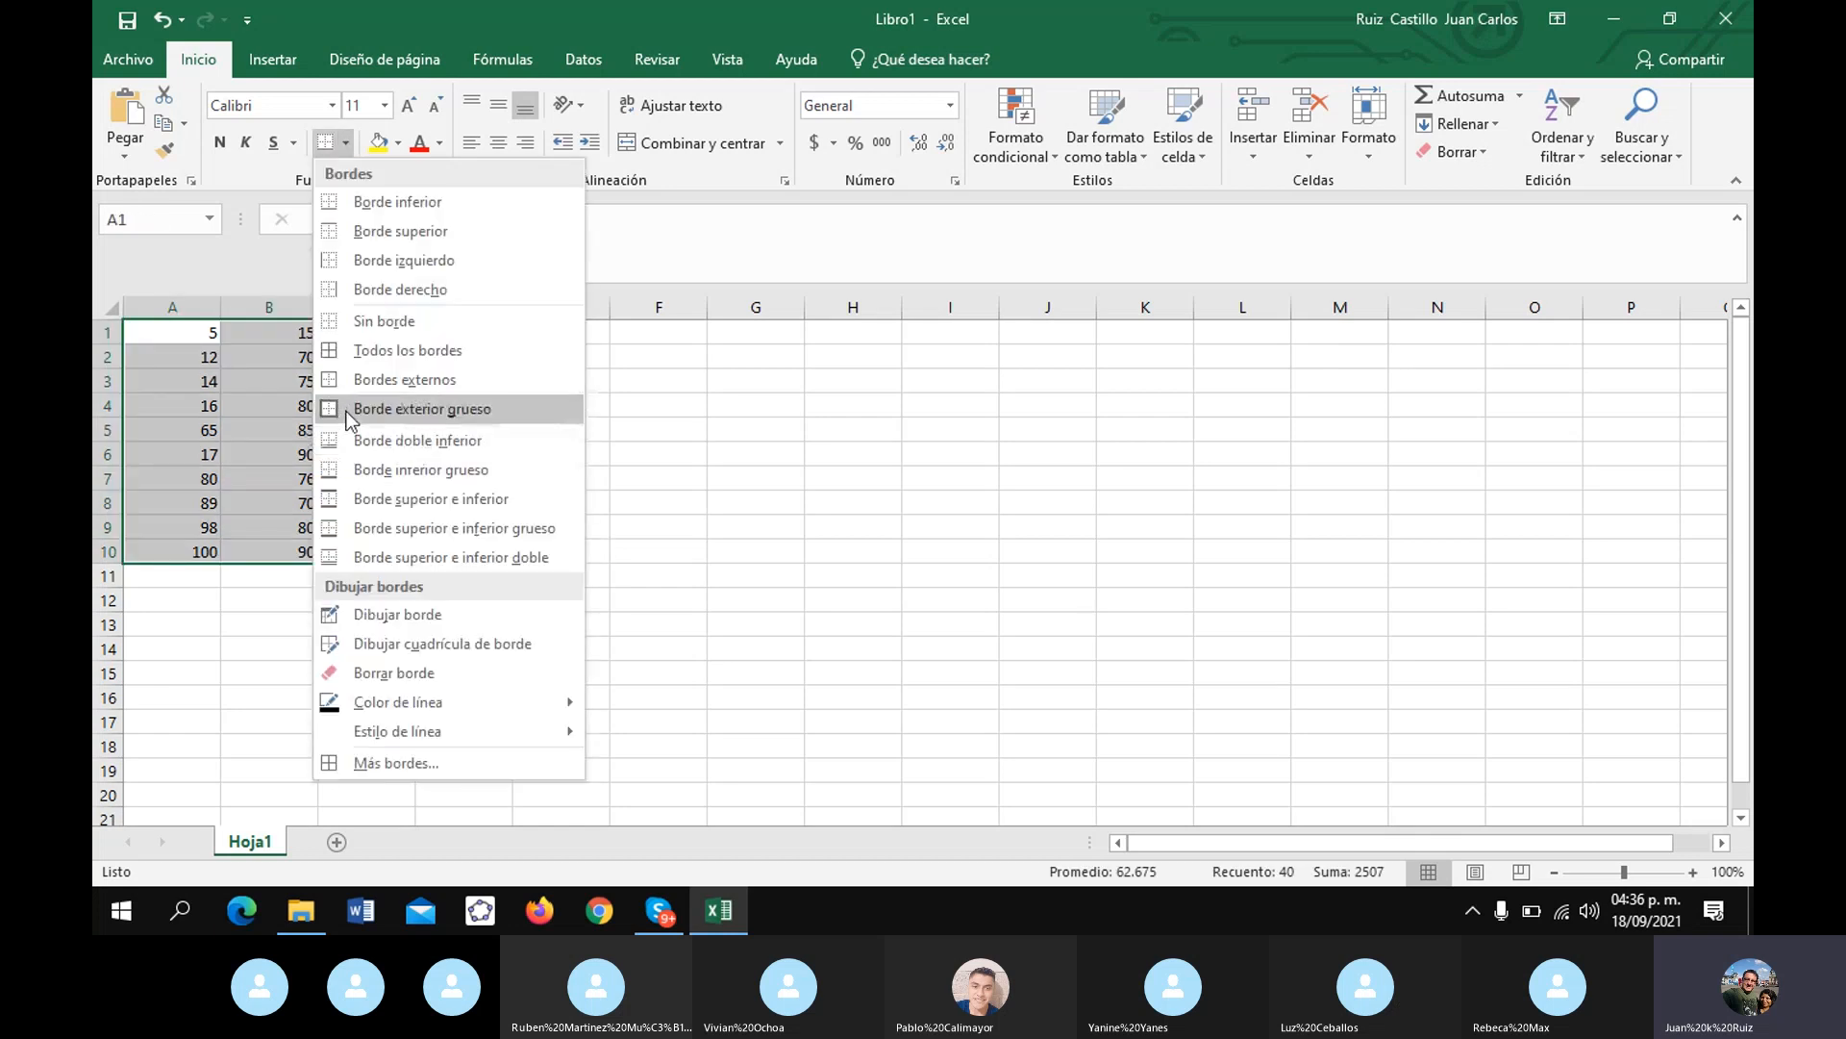
click(423, 408)
- Enter the label "n" in cell F1
click(654, 407)
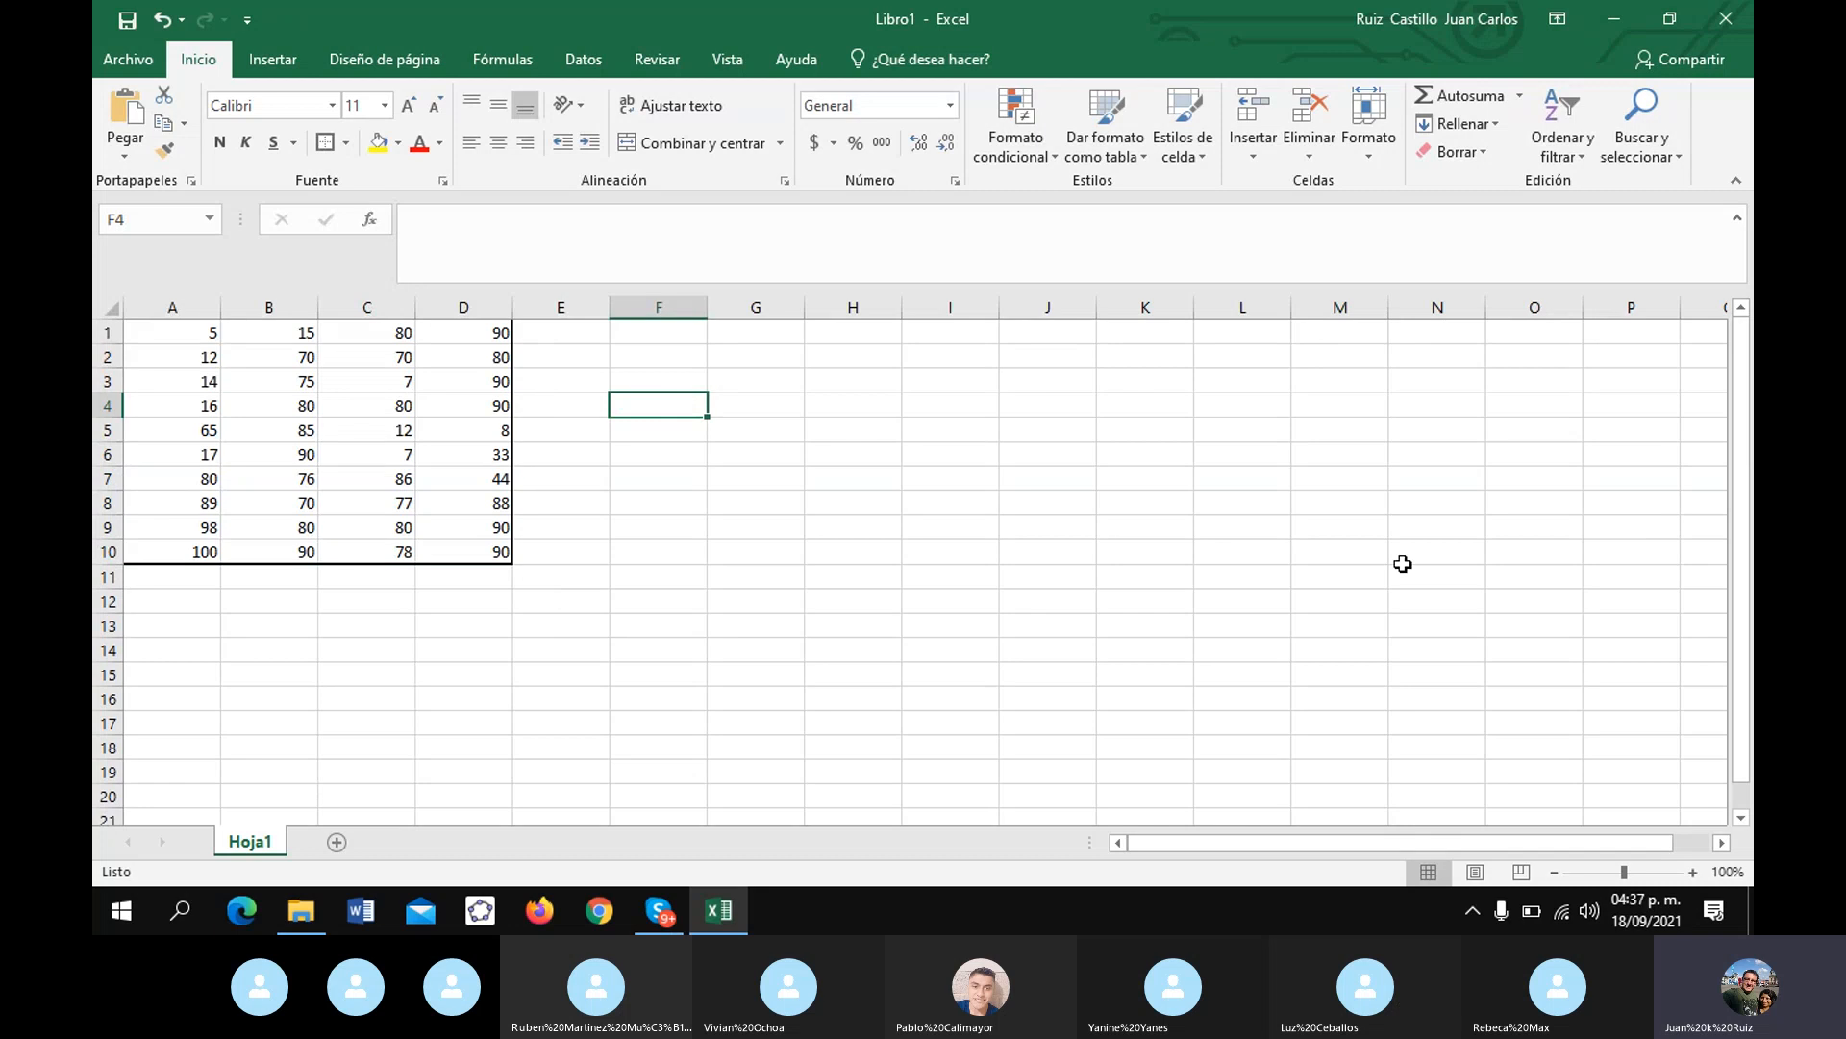
key(Up)
key(Up)
key(Up)
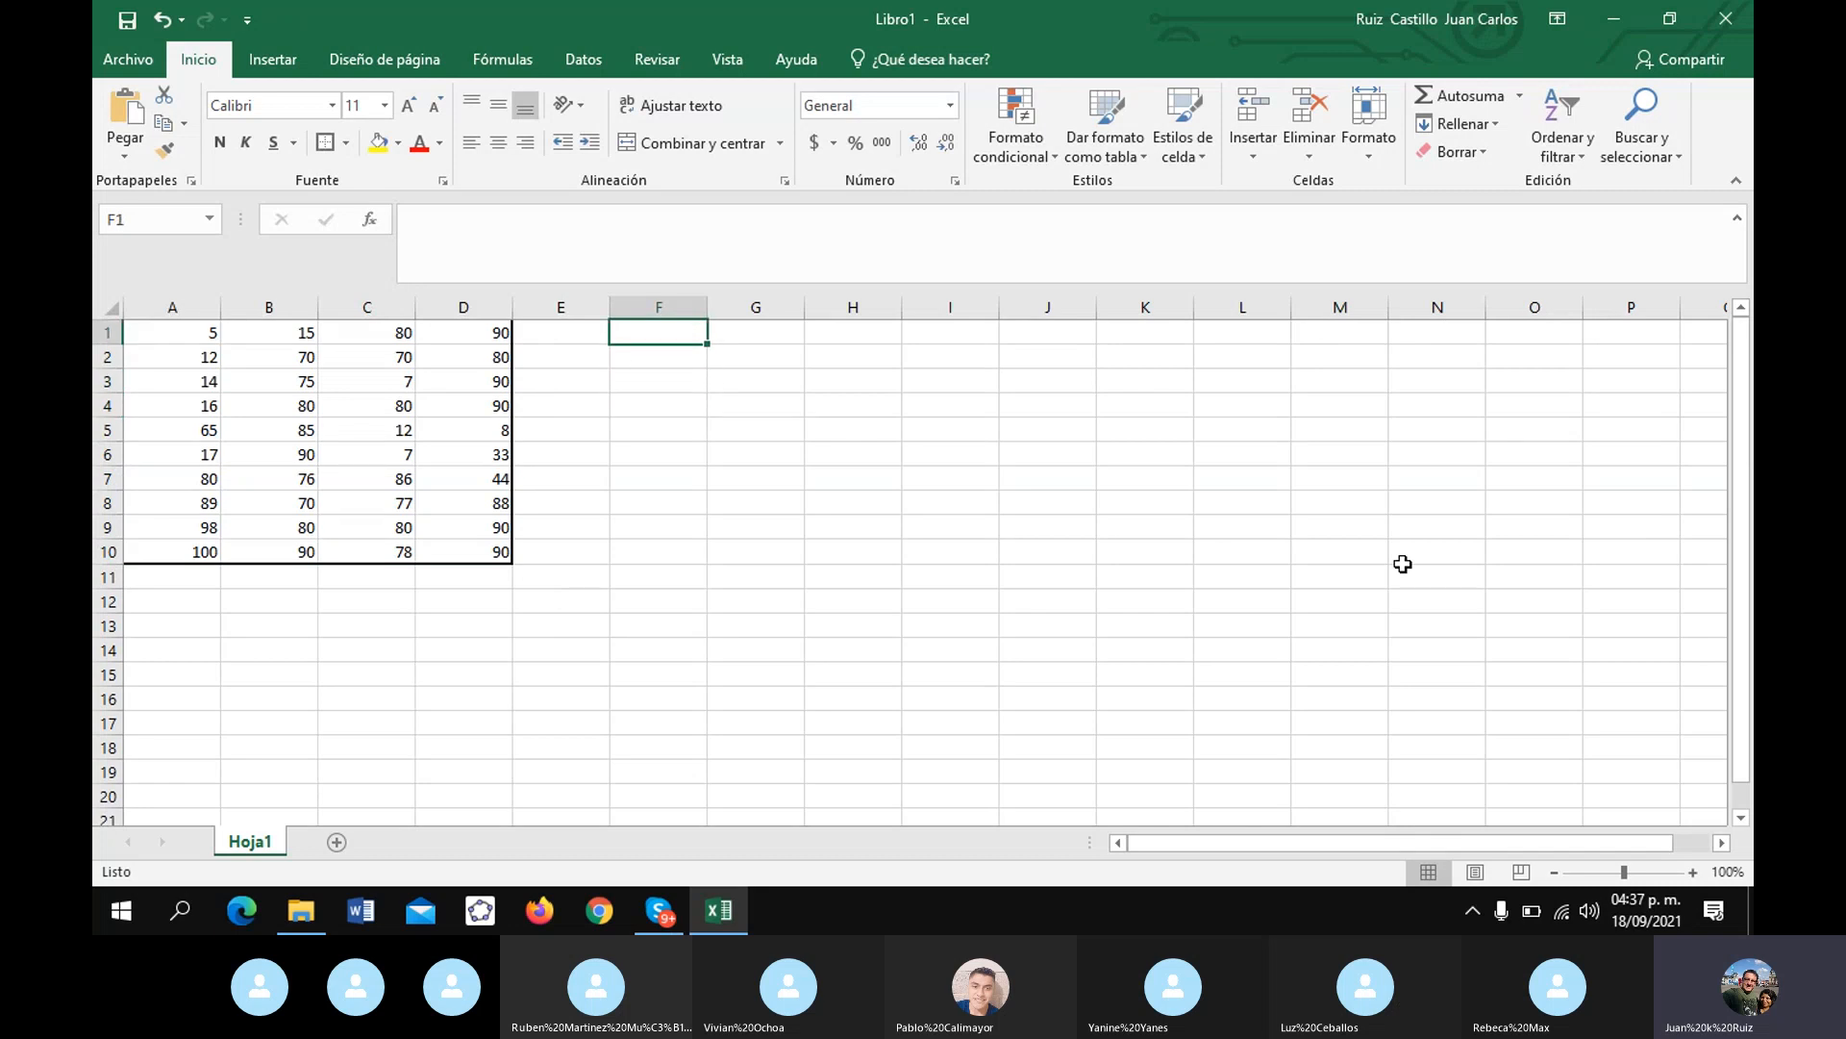
text(n)
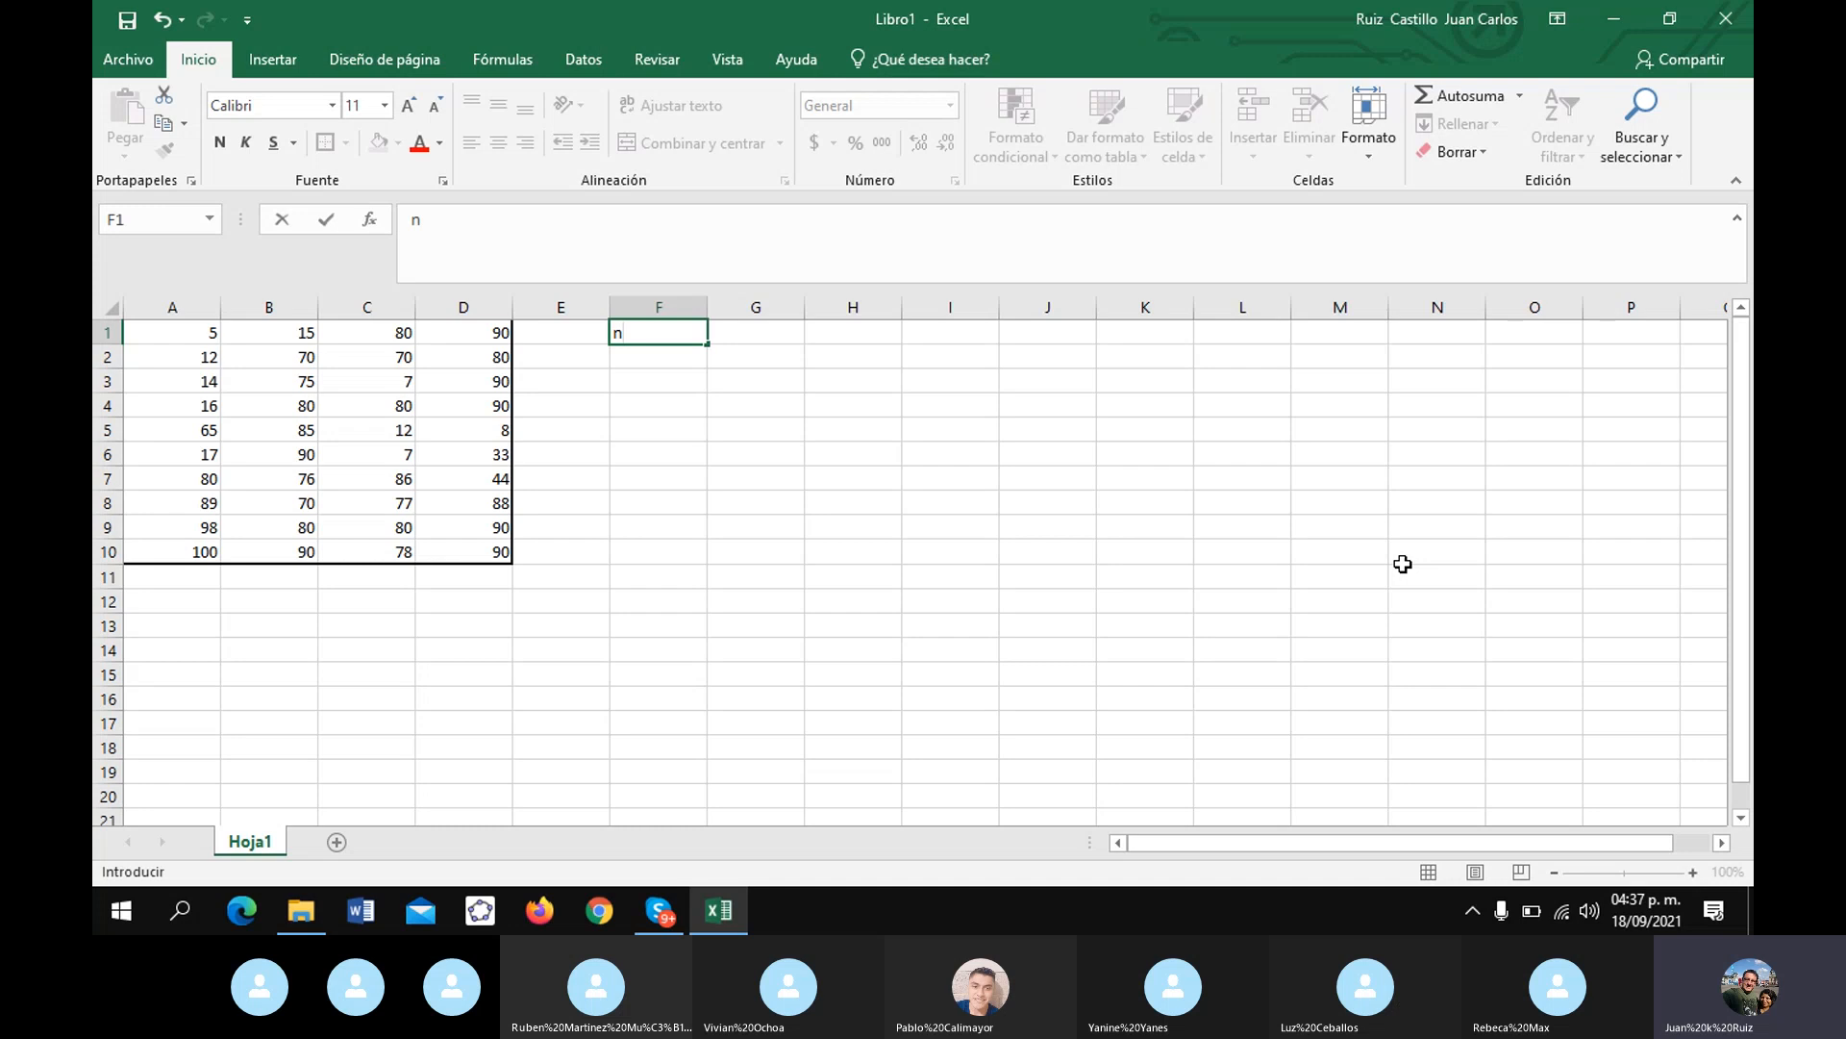
key(Tab)
- Try to enter a CONTAR formula for the range A1:D10 in cell G1
text(=)
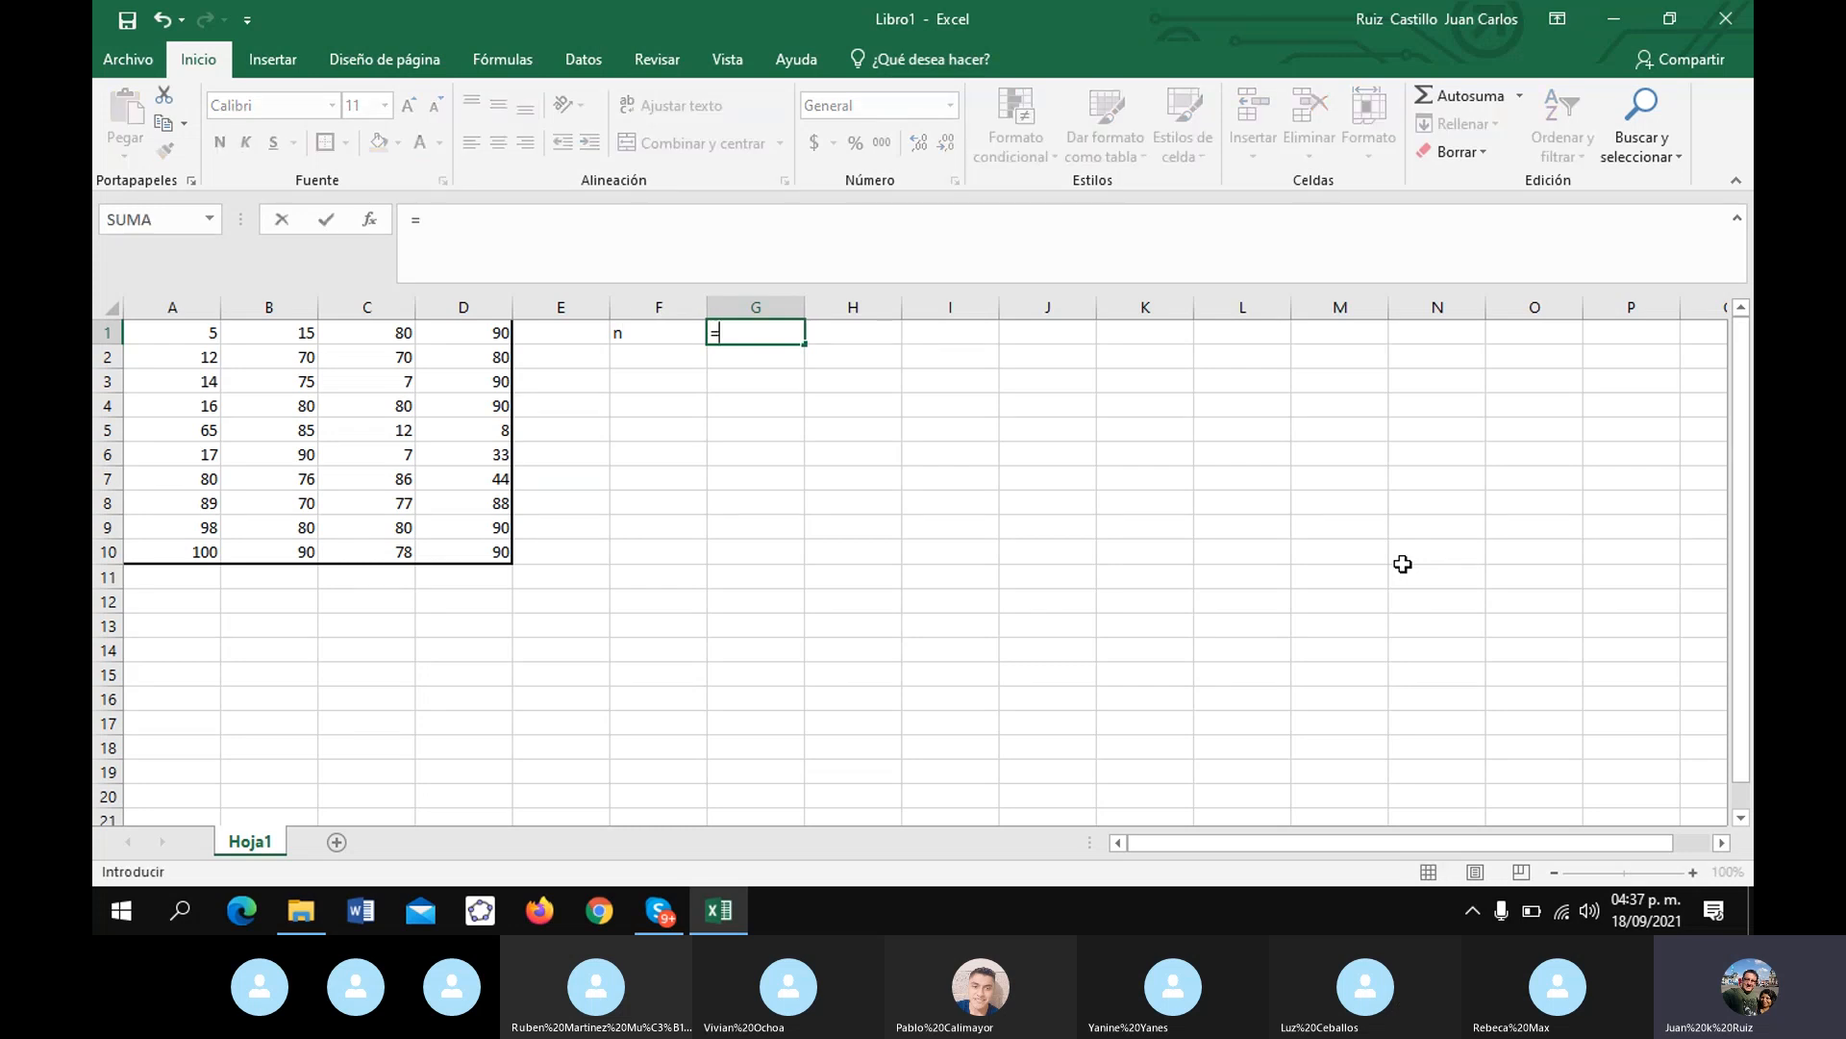
text(conat)
key(BackSpace)
text(tar)
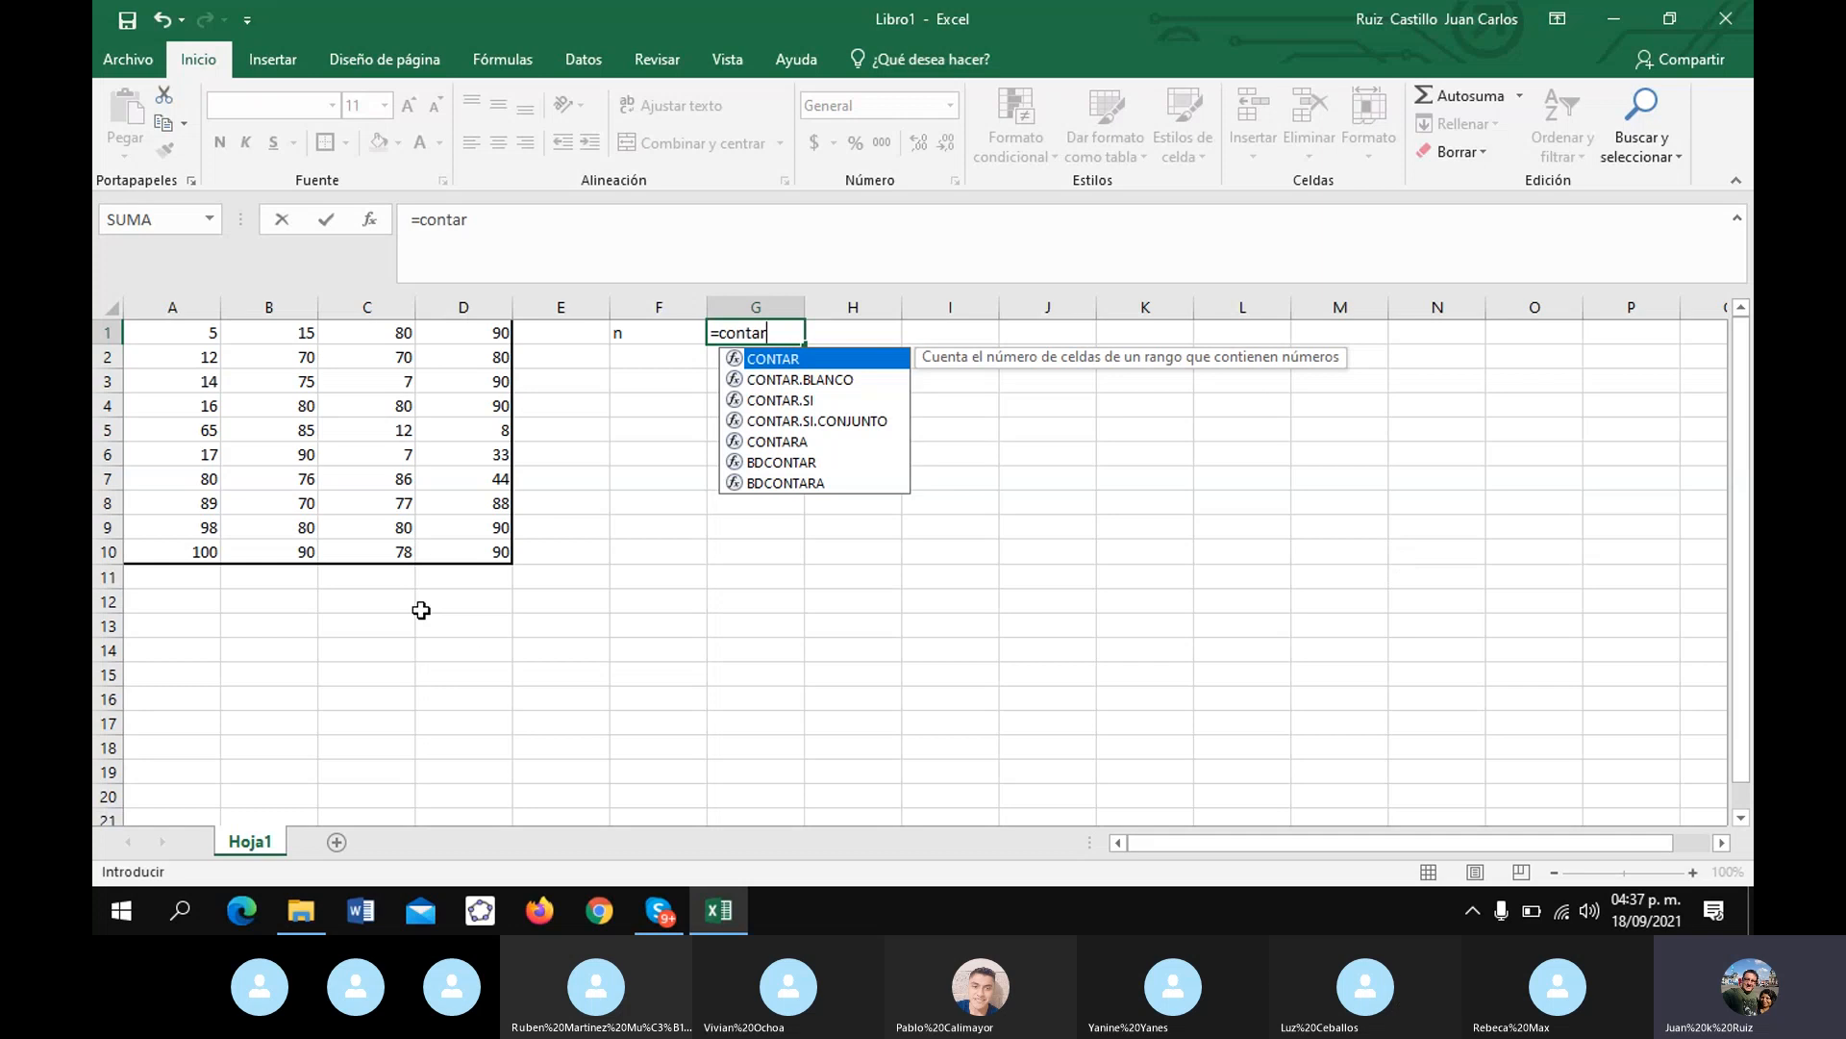
drag(149, 334, 454, 549)
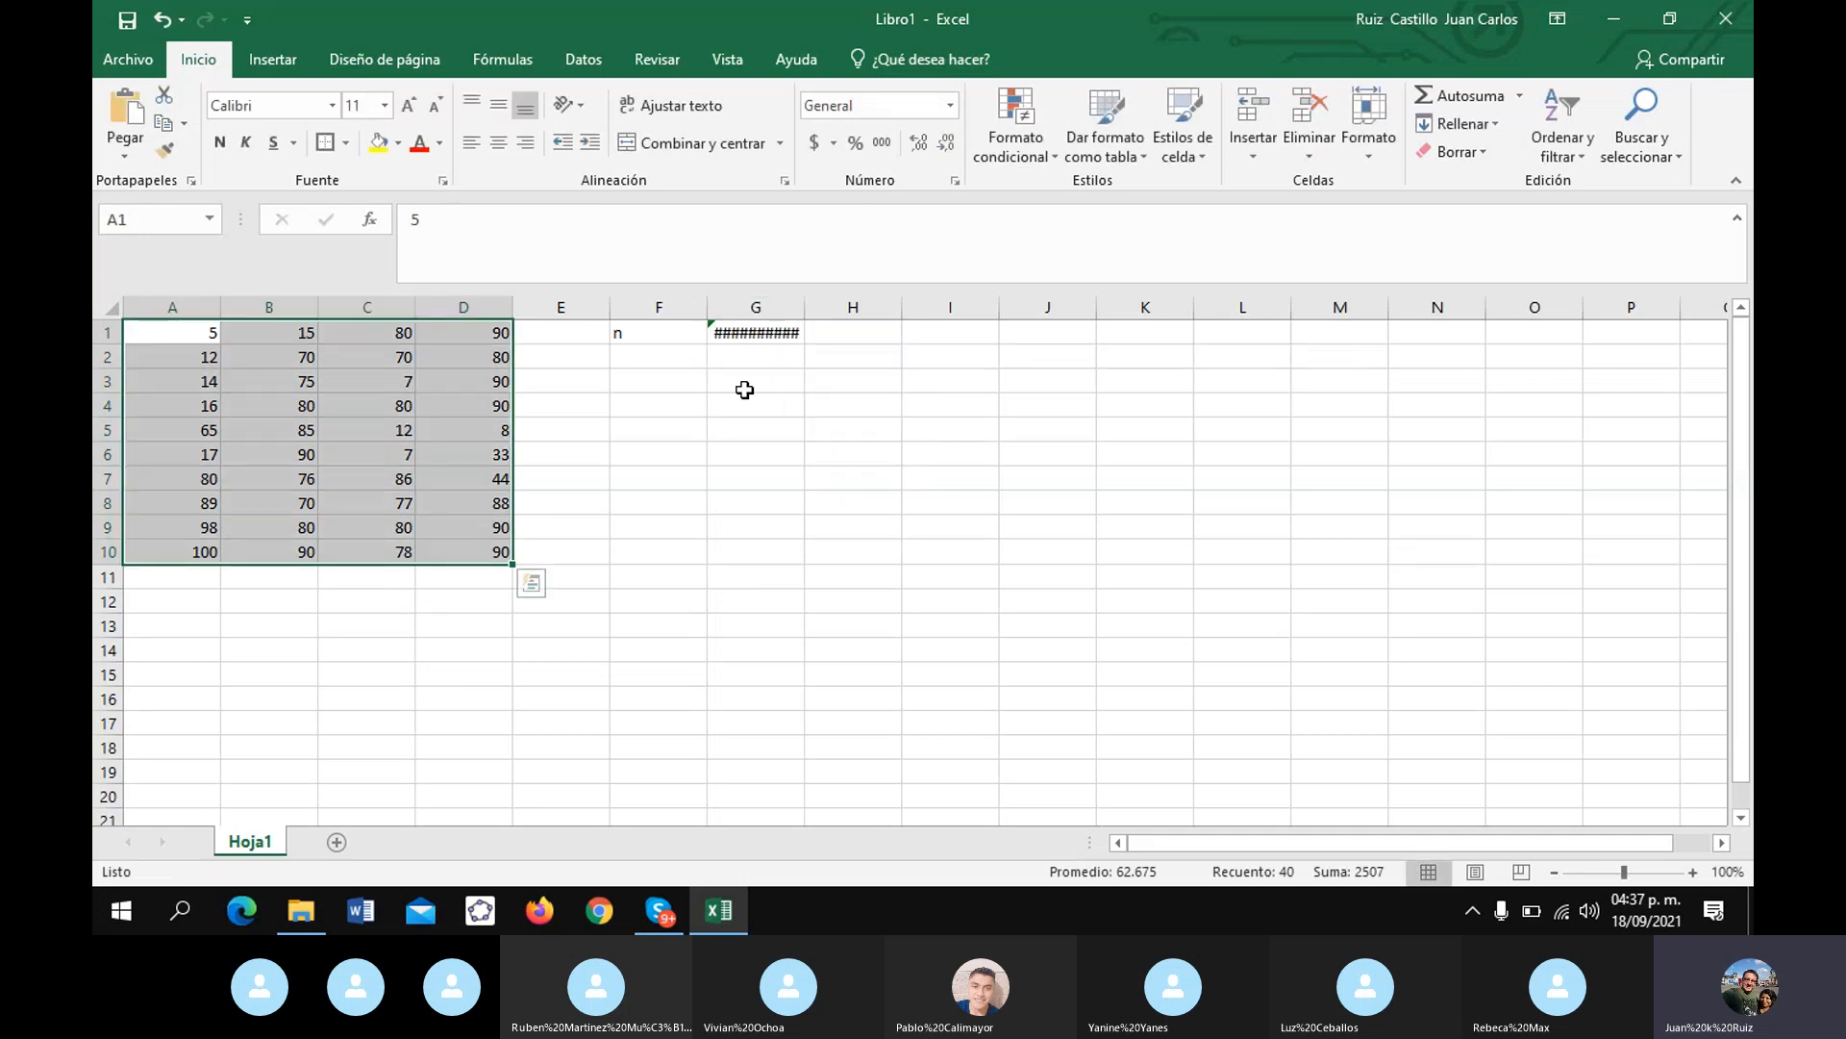
- Complete the formula in cell G1 so that CONTAR counts the numbers in the range A1:D10
click(734, 356)
click(731, 331)
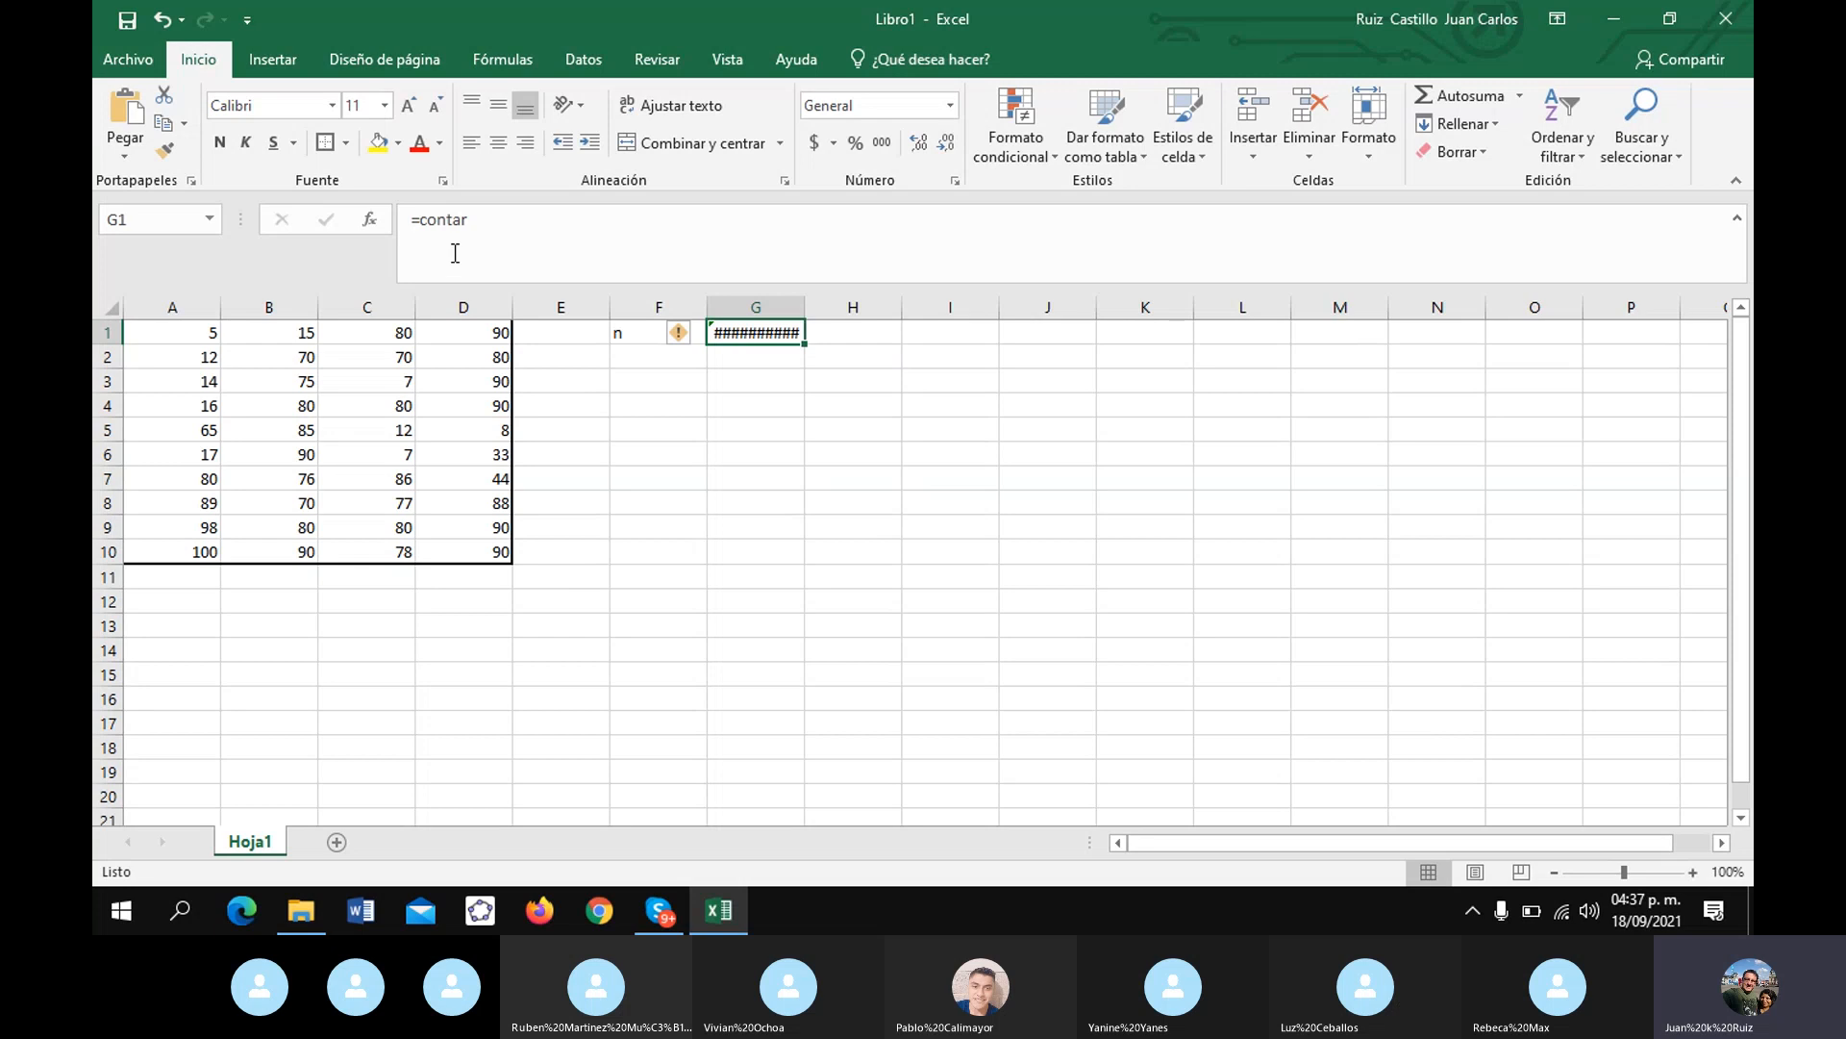
click(475, 223)
text(})
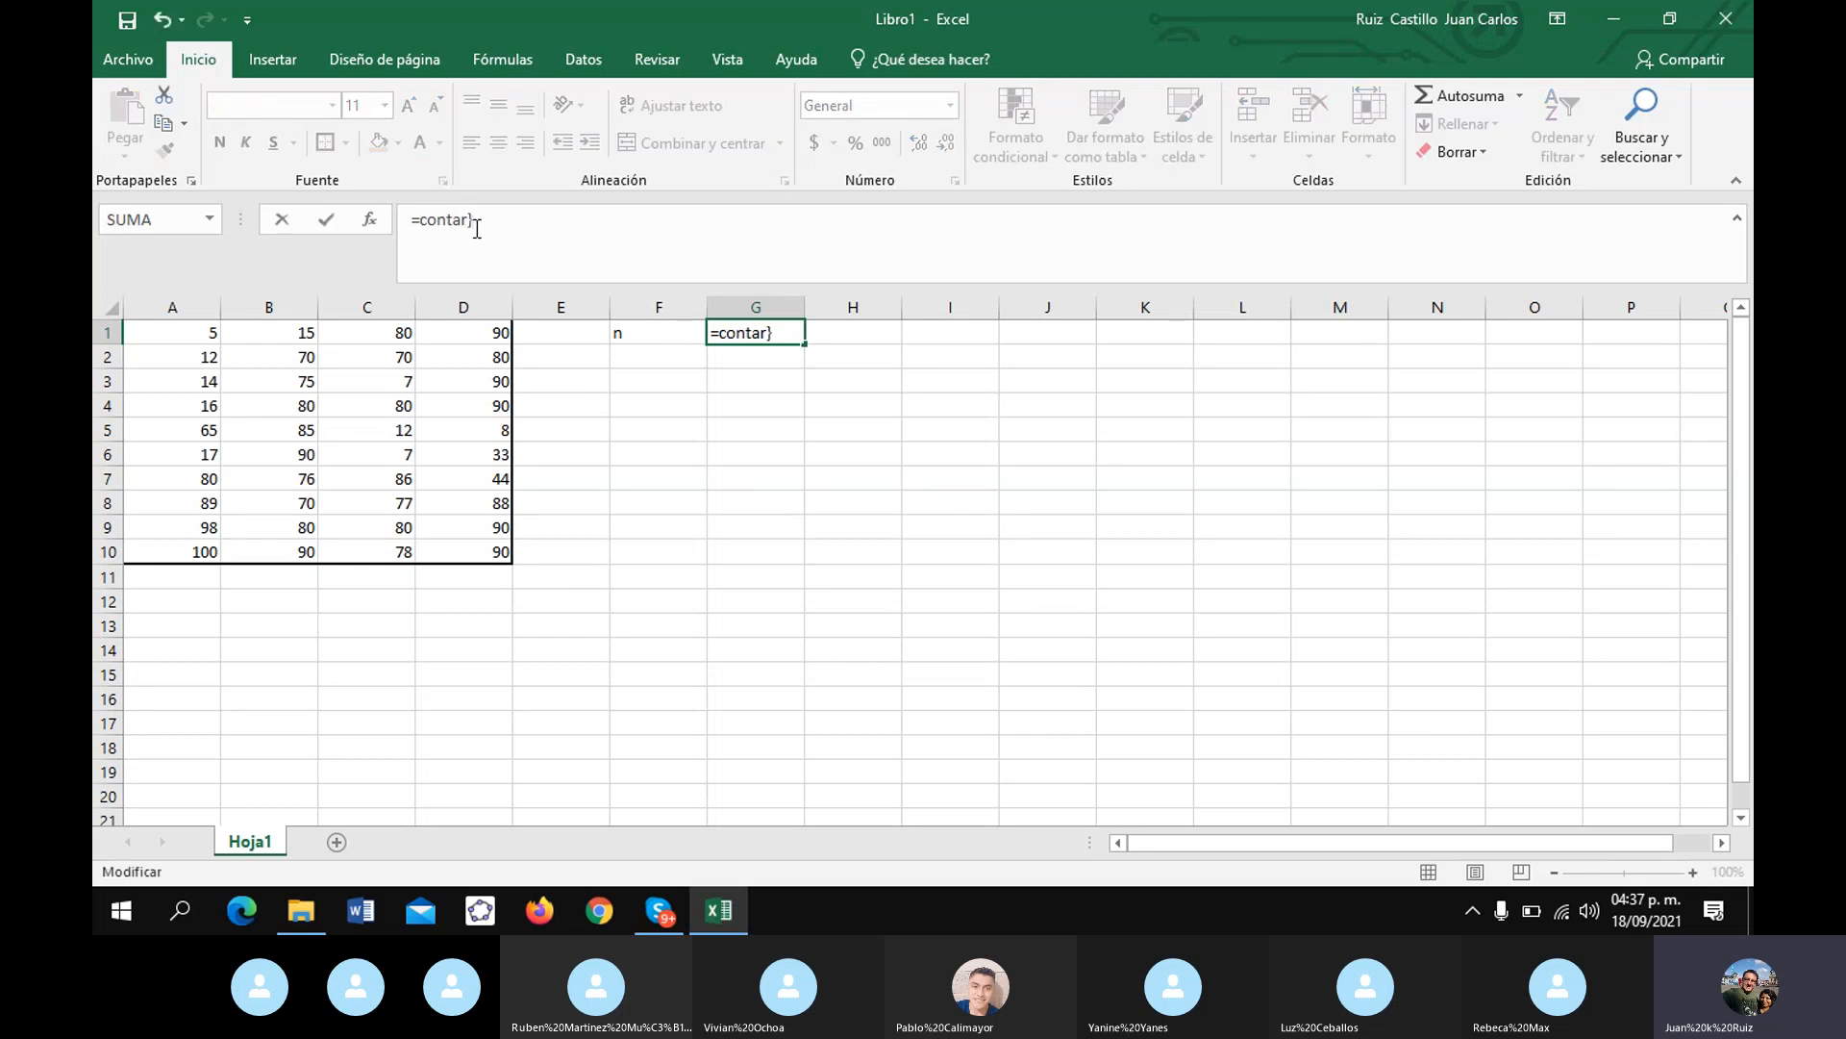
key(BackSpace)
text(()
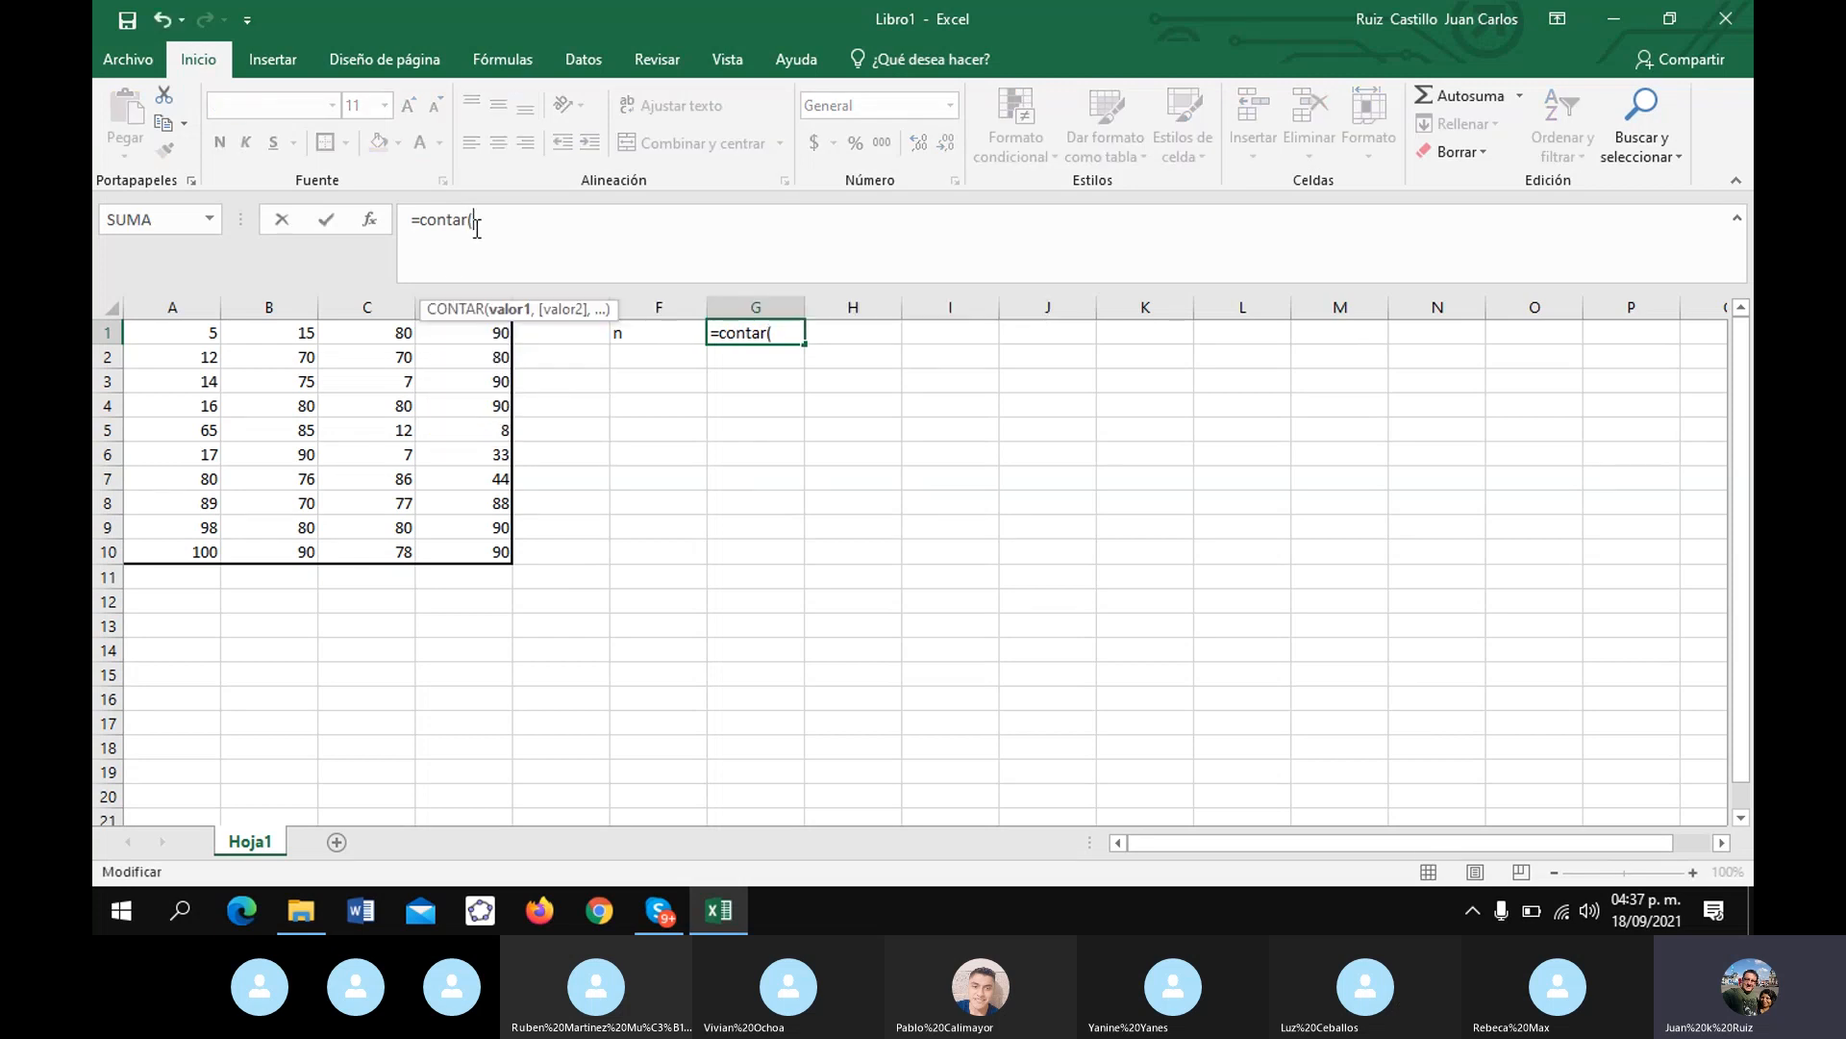
drag(191, 331, 487, 565)
key(Return)
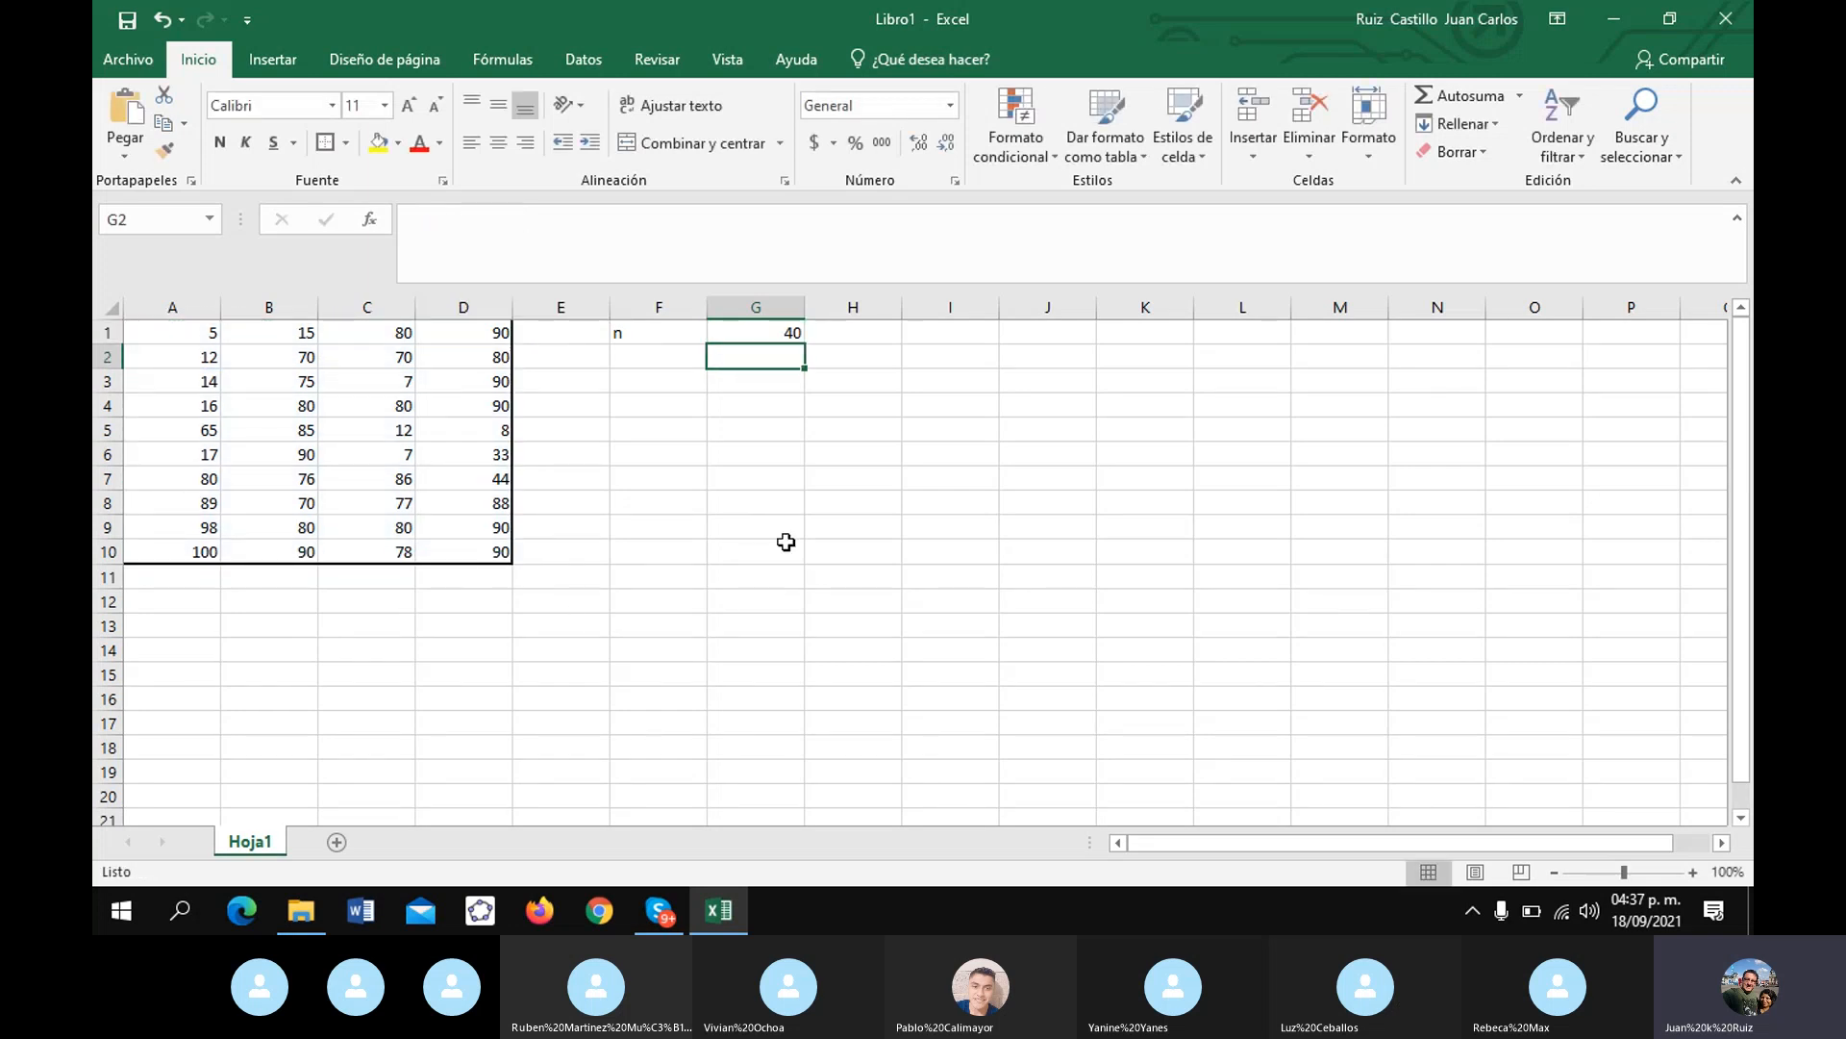
- Label cell F2 "dato mayor" and calculate the maximum of A1:D10 in cell G2 with the MAX function
click(662, 361)
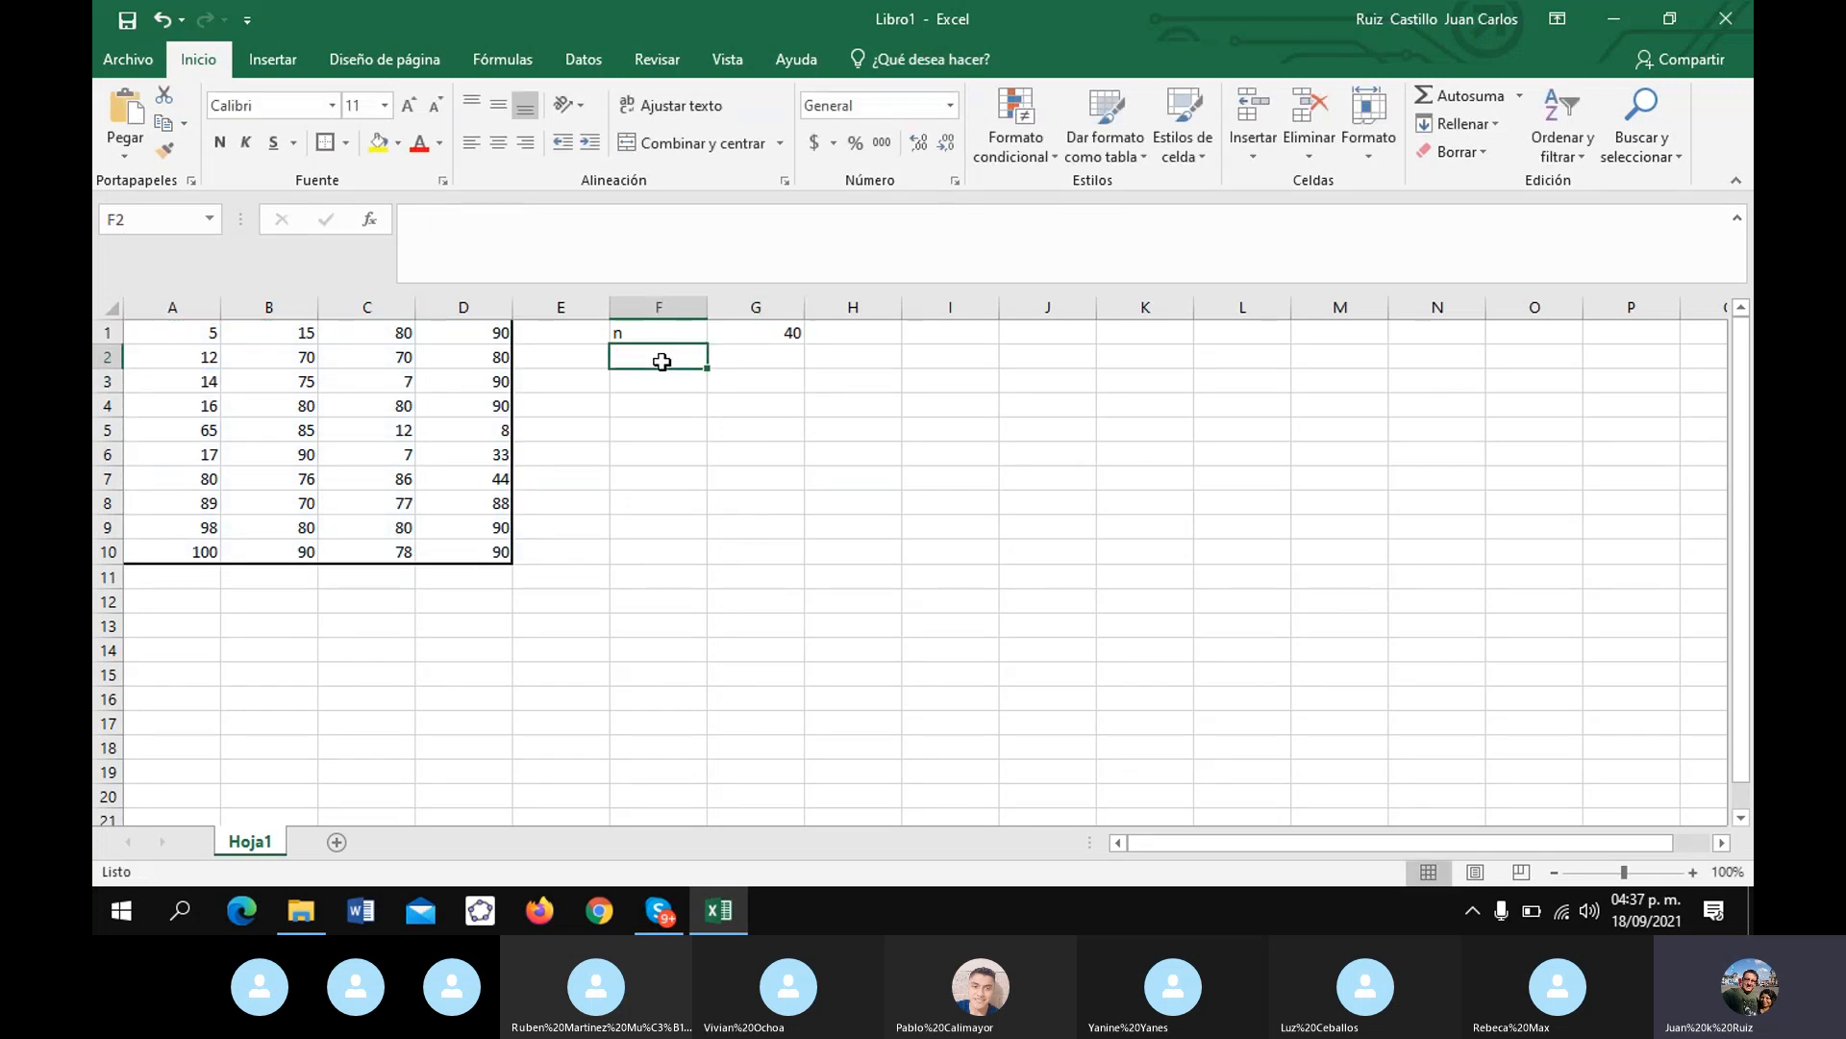
text(dato mayor)
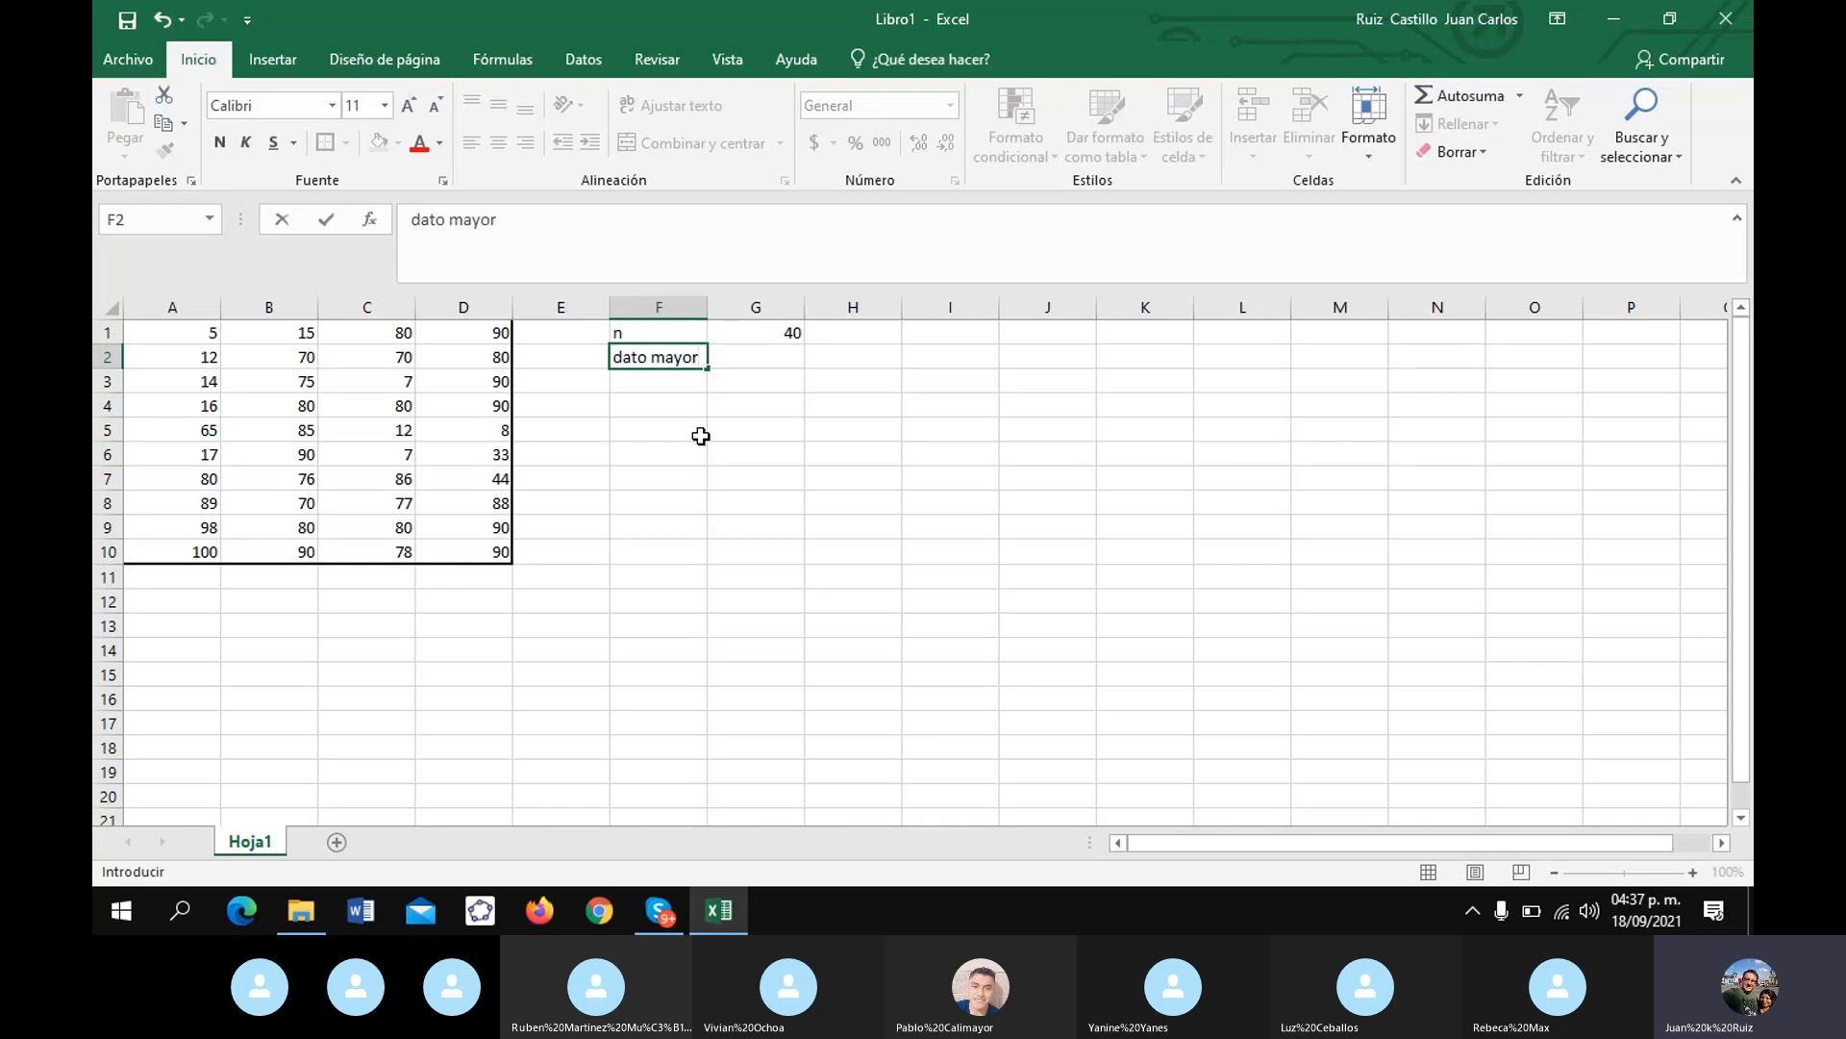
key(Tab)
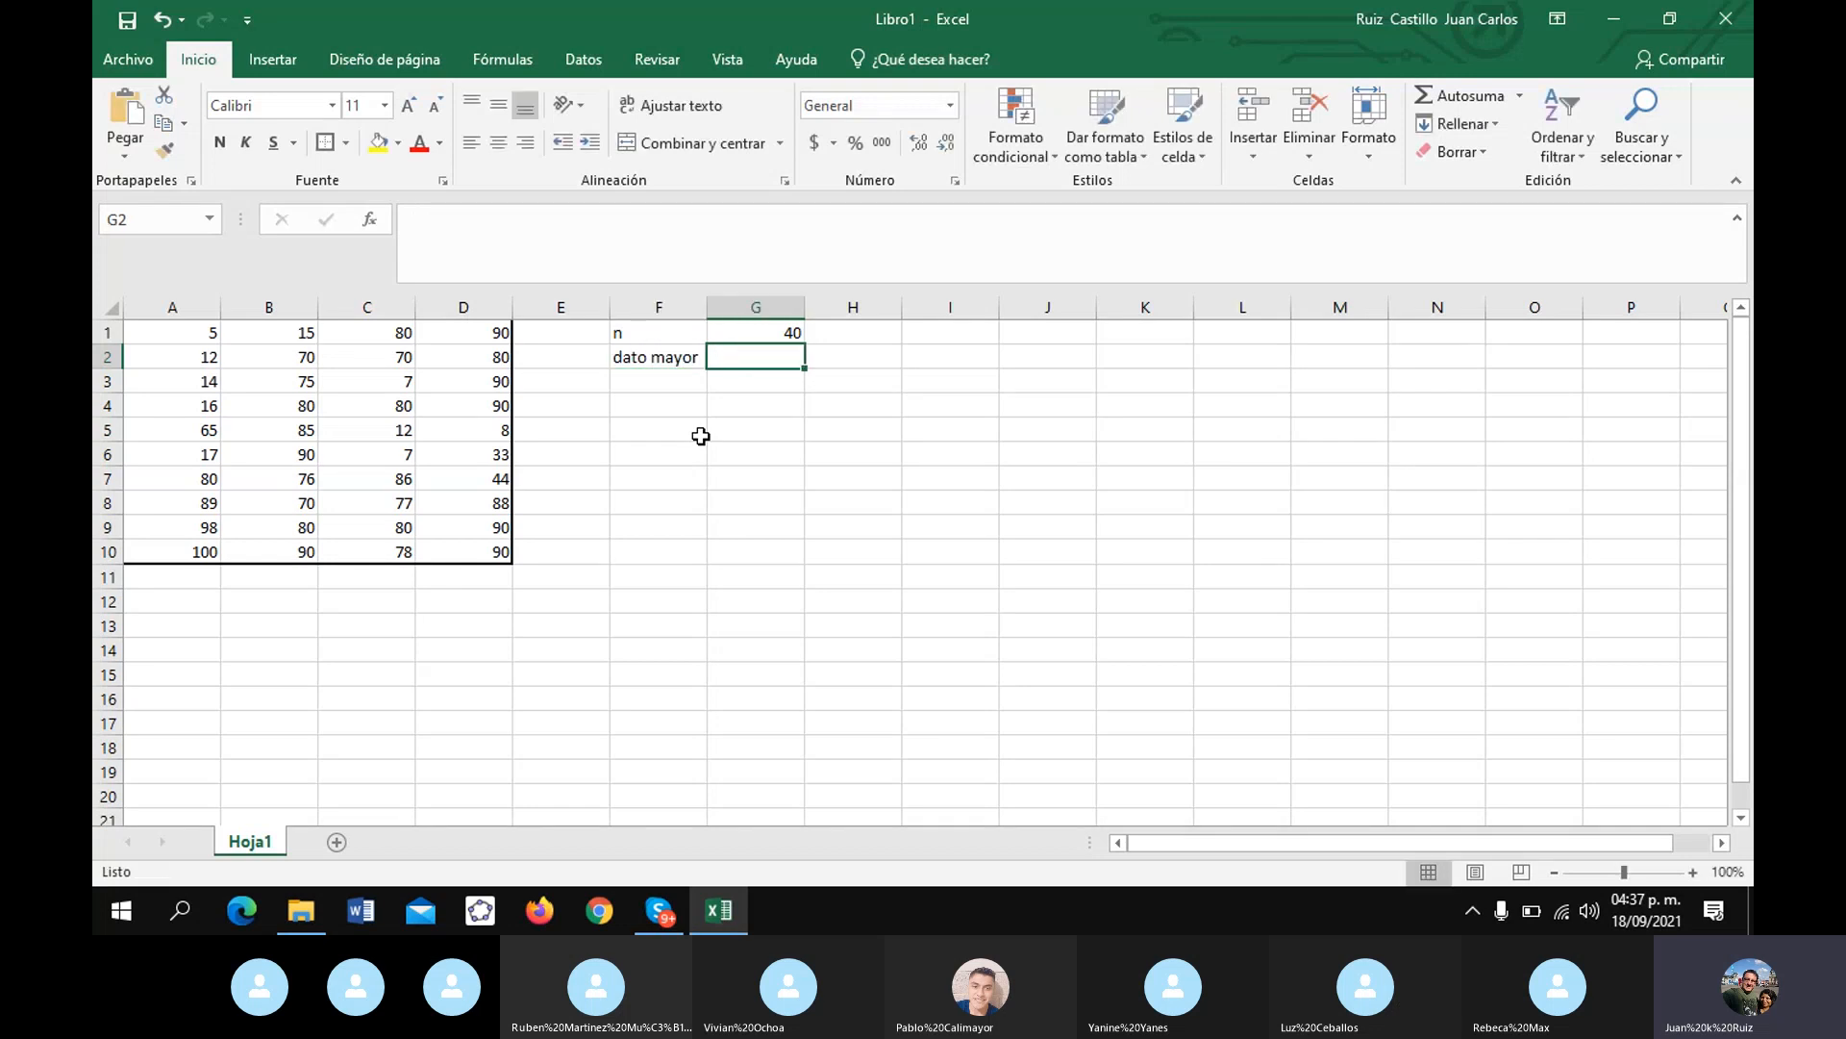
text(=)
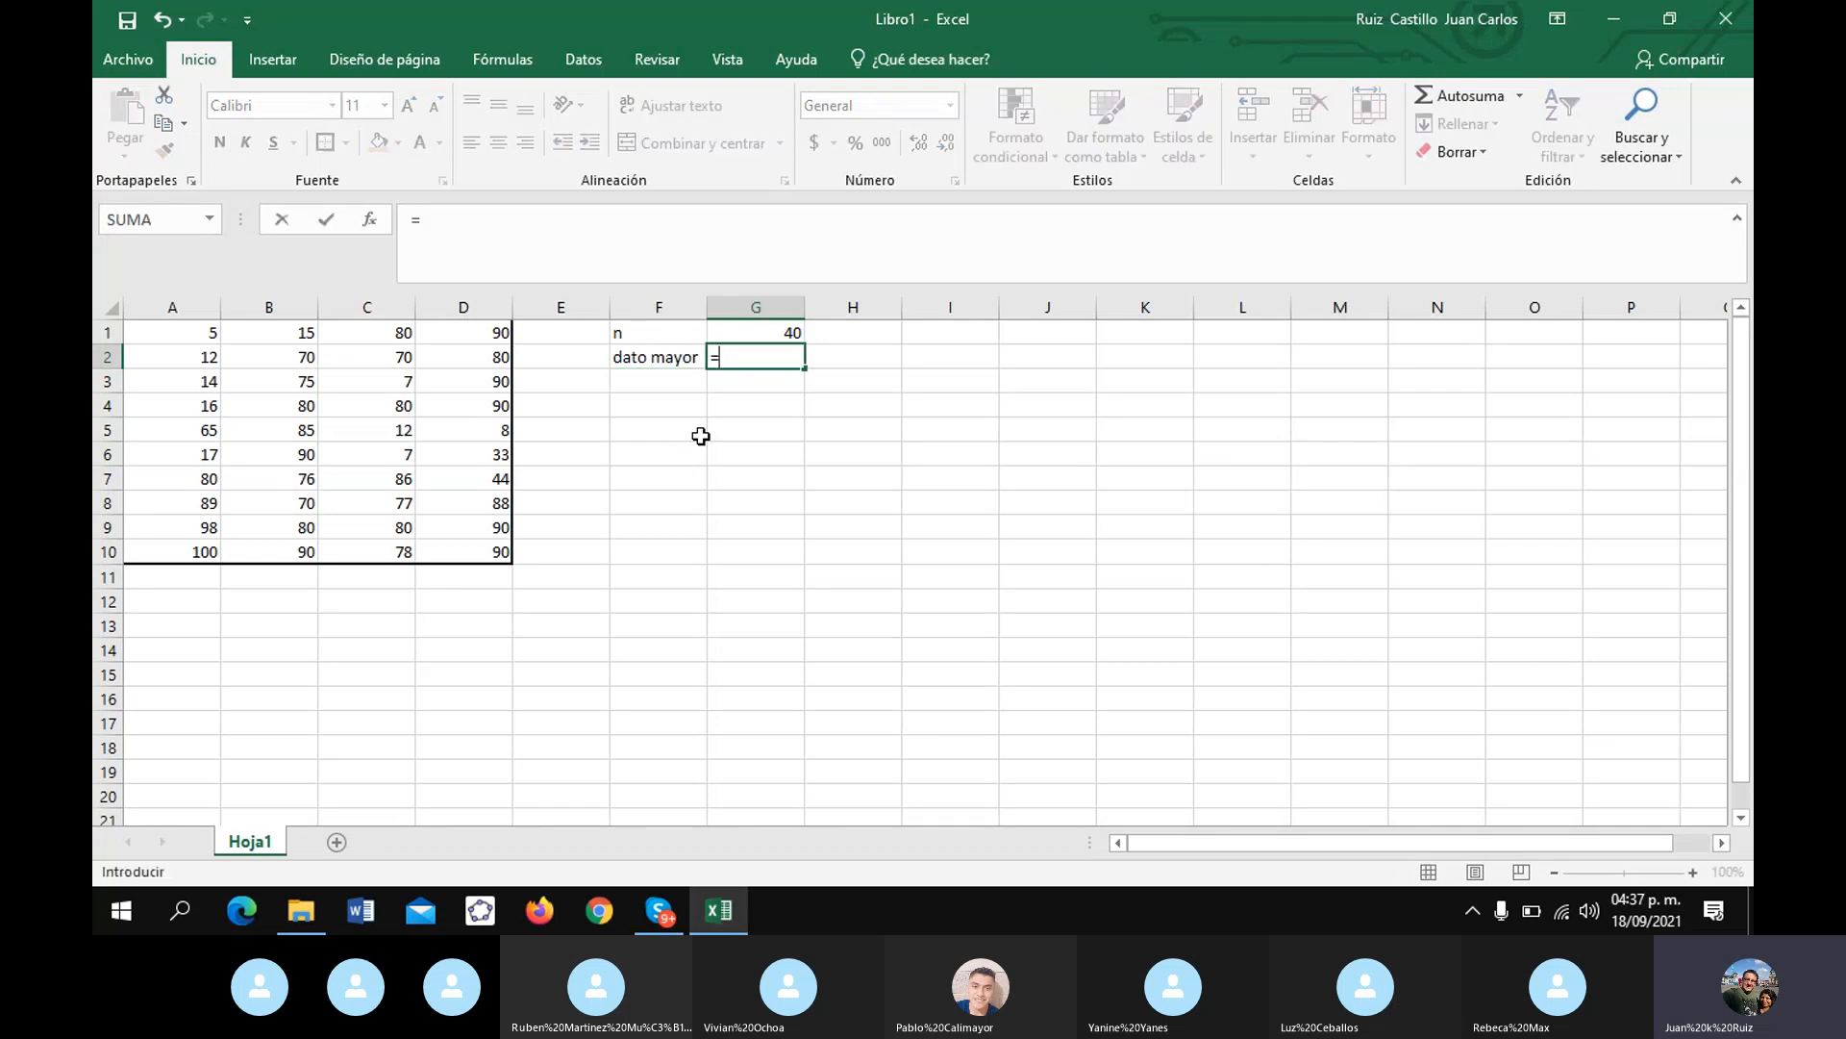
text(max()
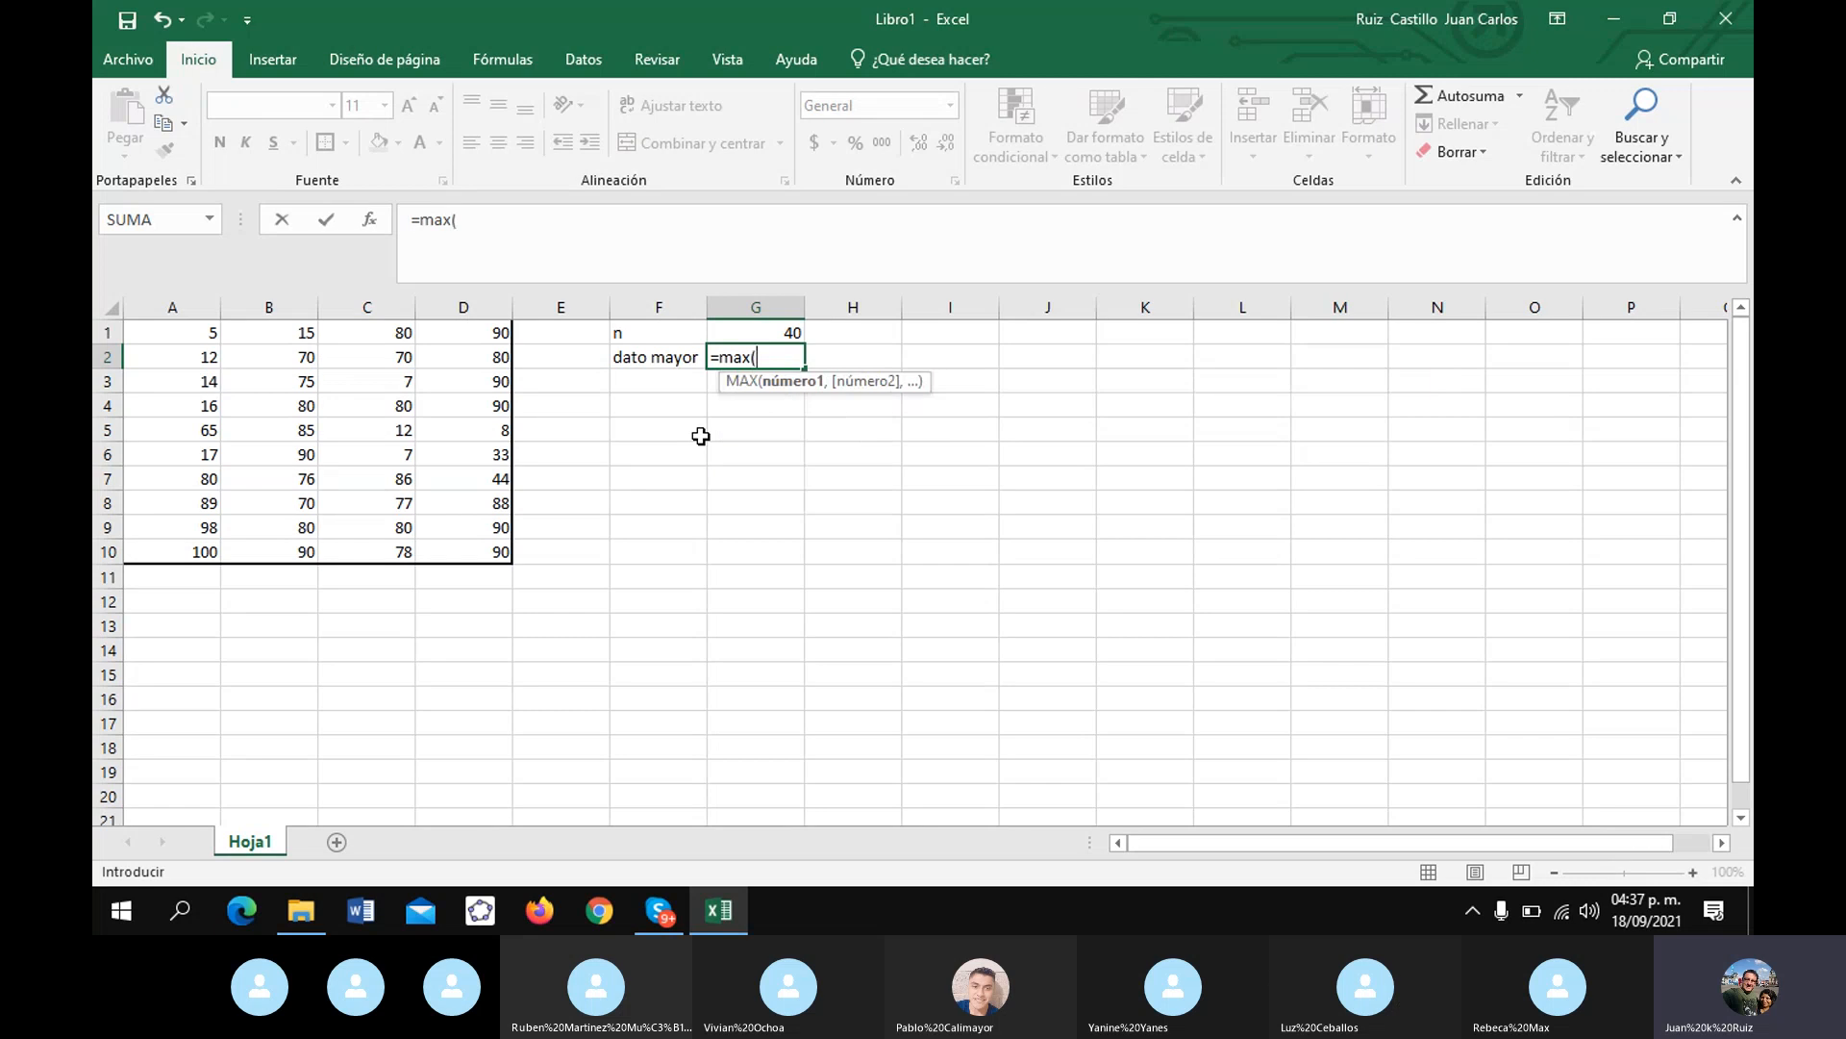
drag(159, 323, 459, 560)
key(Return)
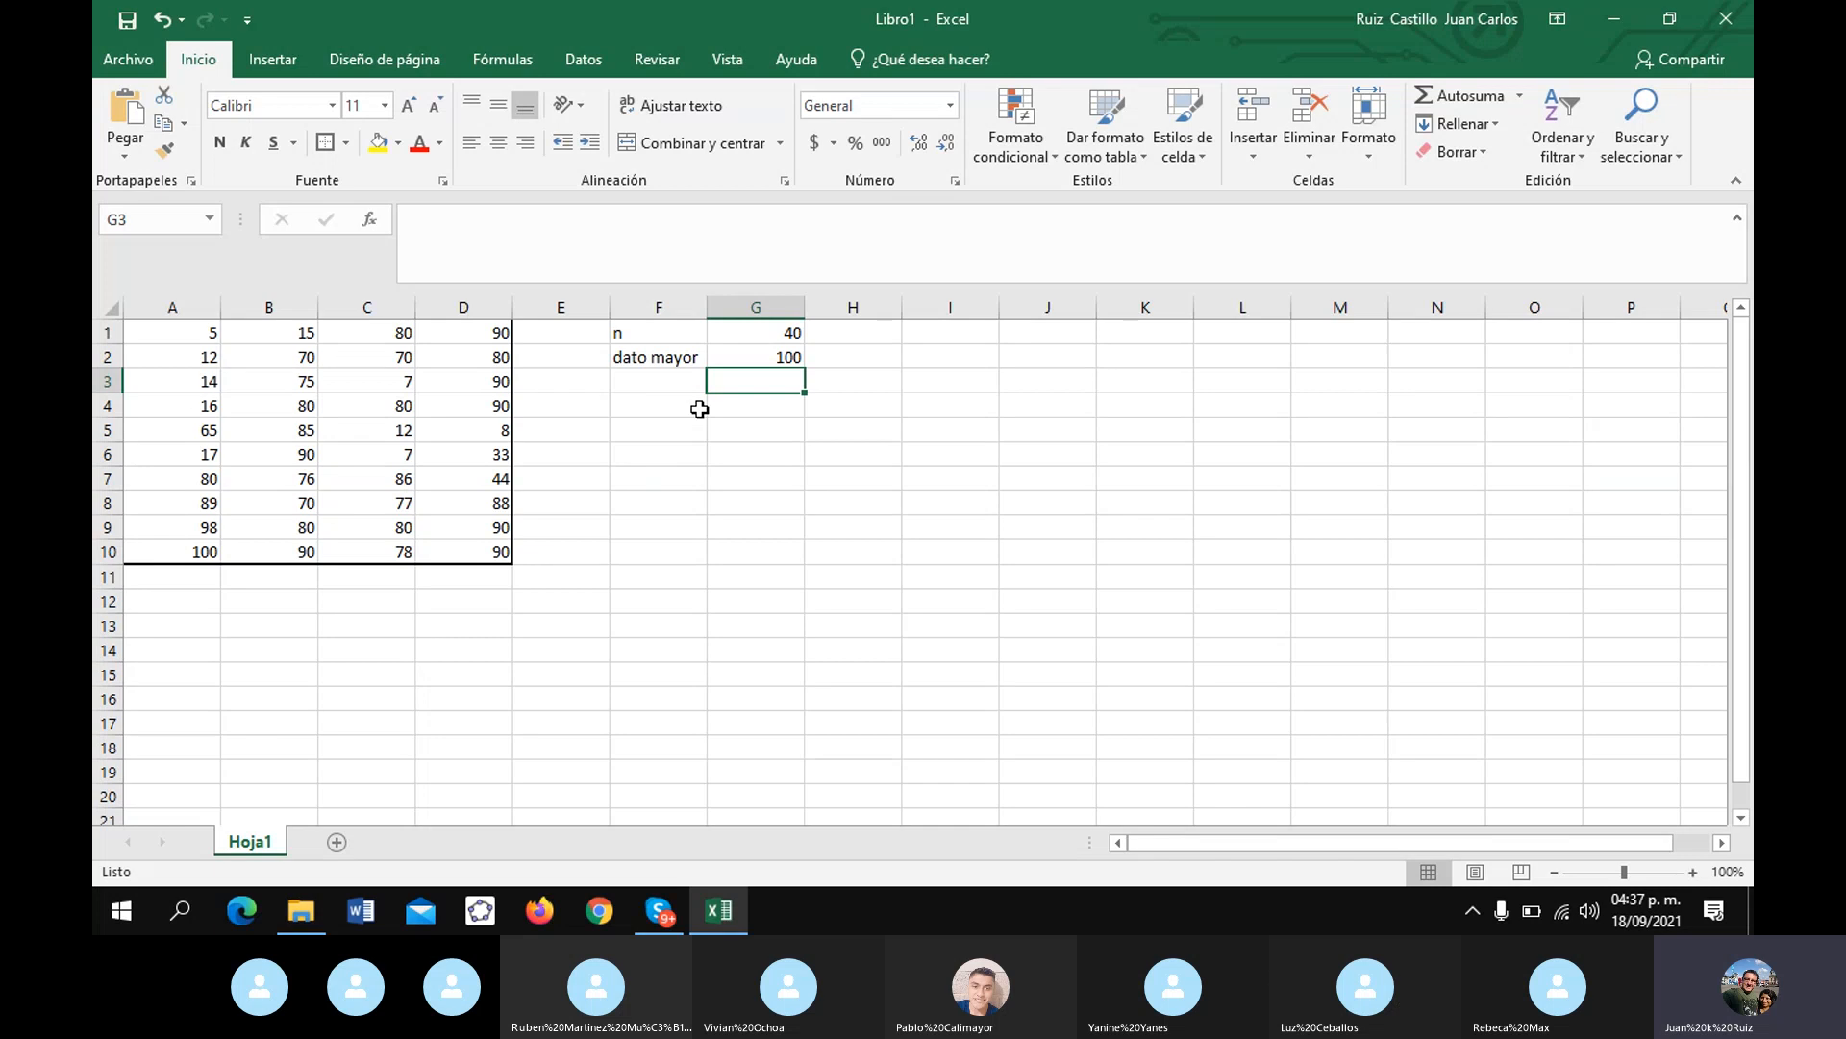
- Label cell F3 "dato menor" and calculate the minimum of A1:D10 in cell G3 with the MIN function
click(666, 384)
text(dato )
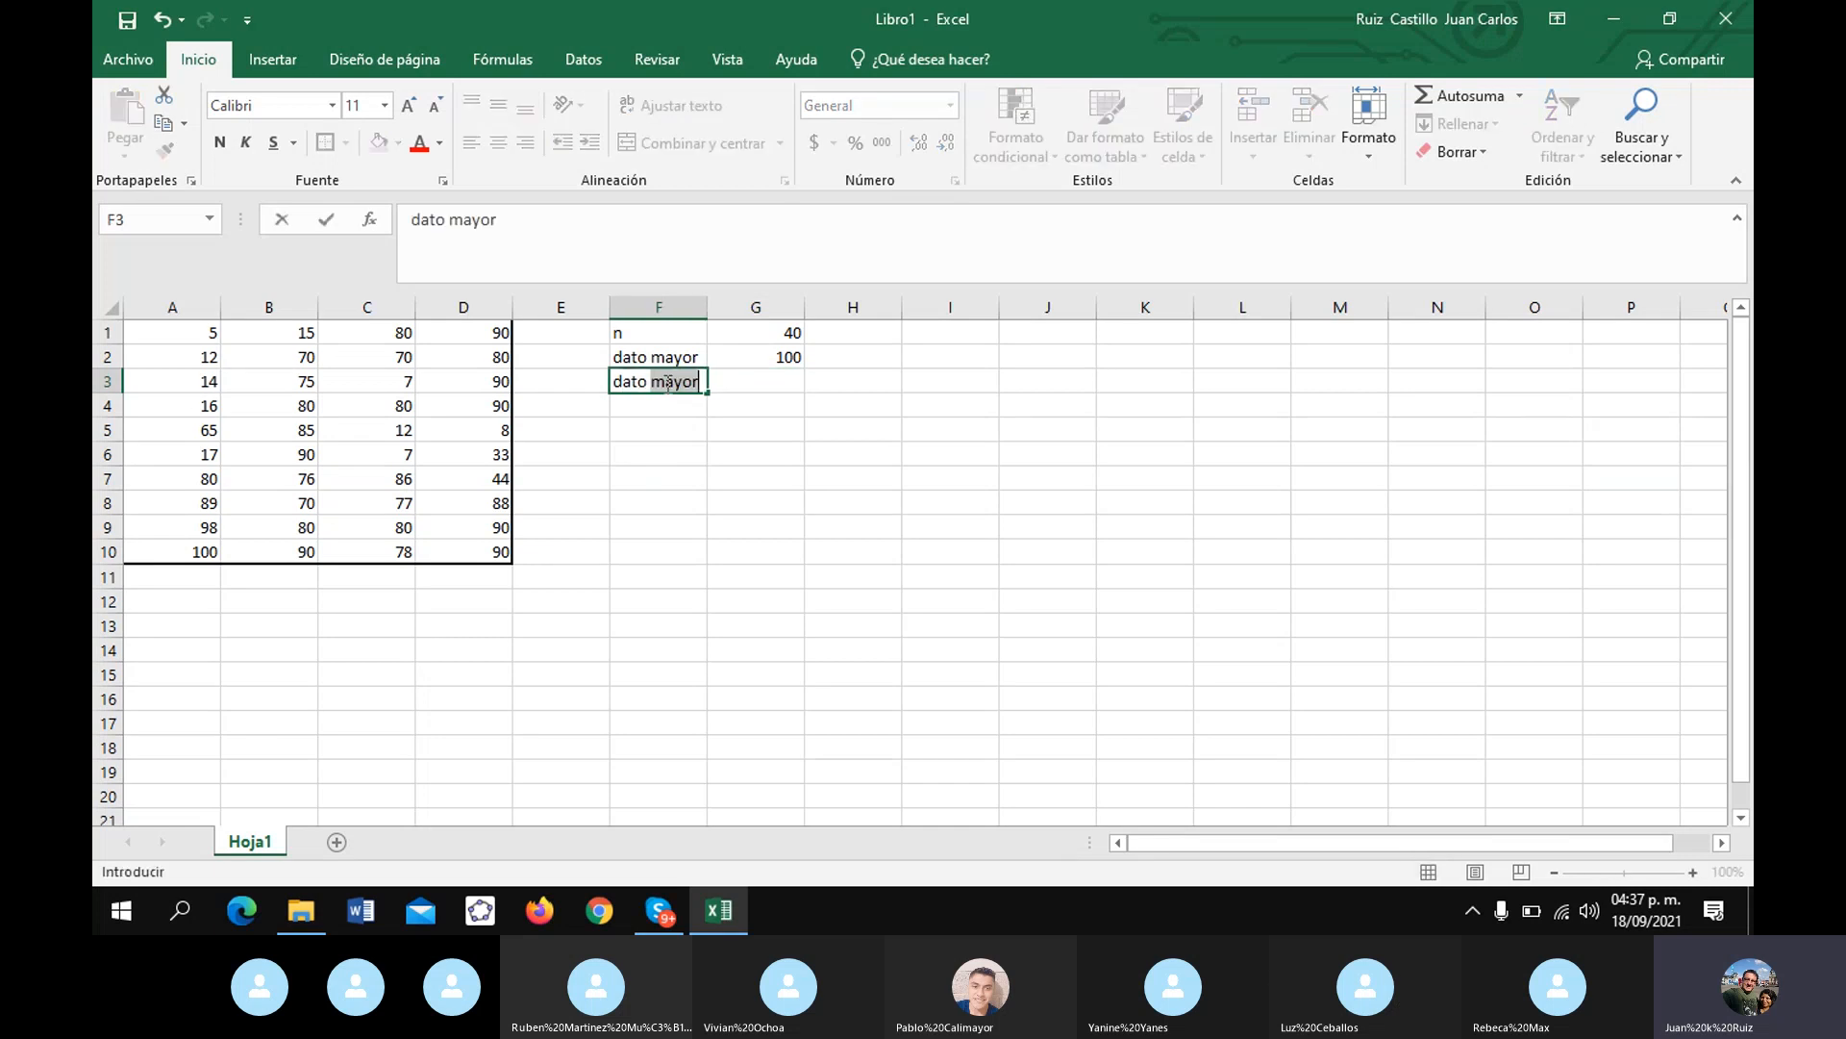
text(menor)
key(Tab)
text(=)
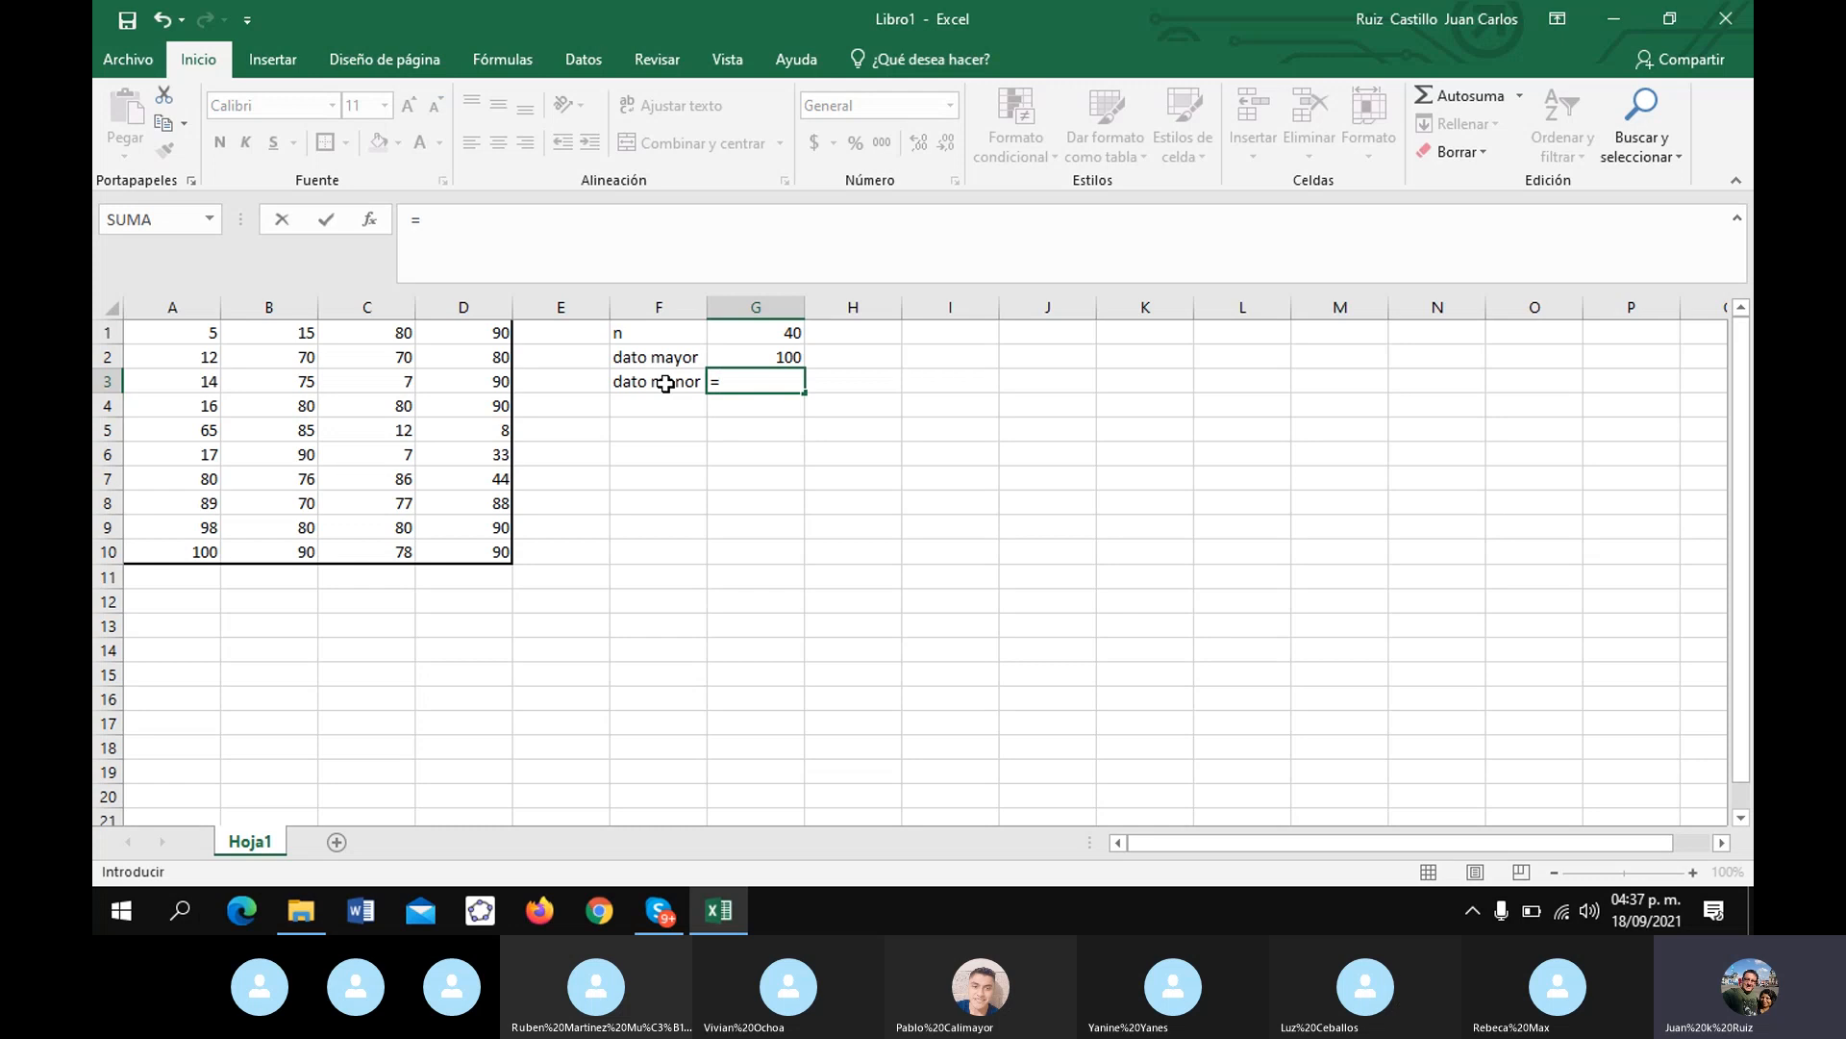
text(min()
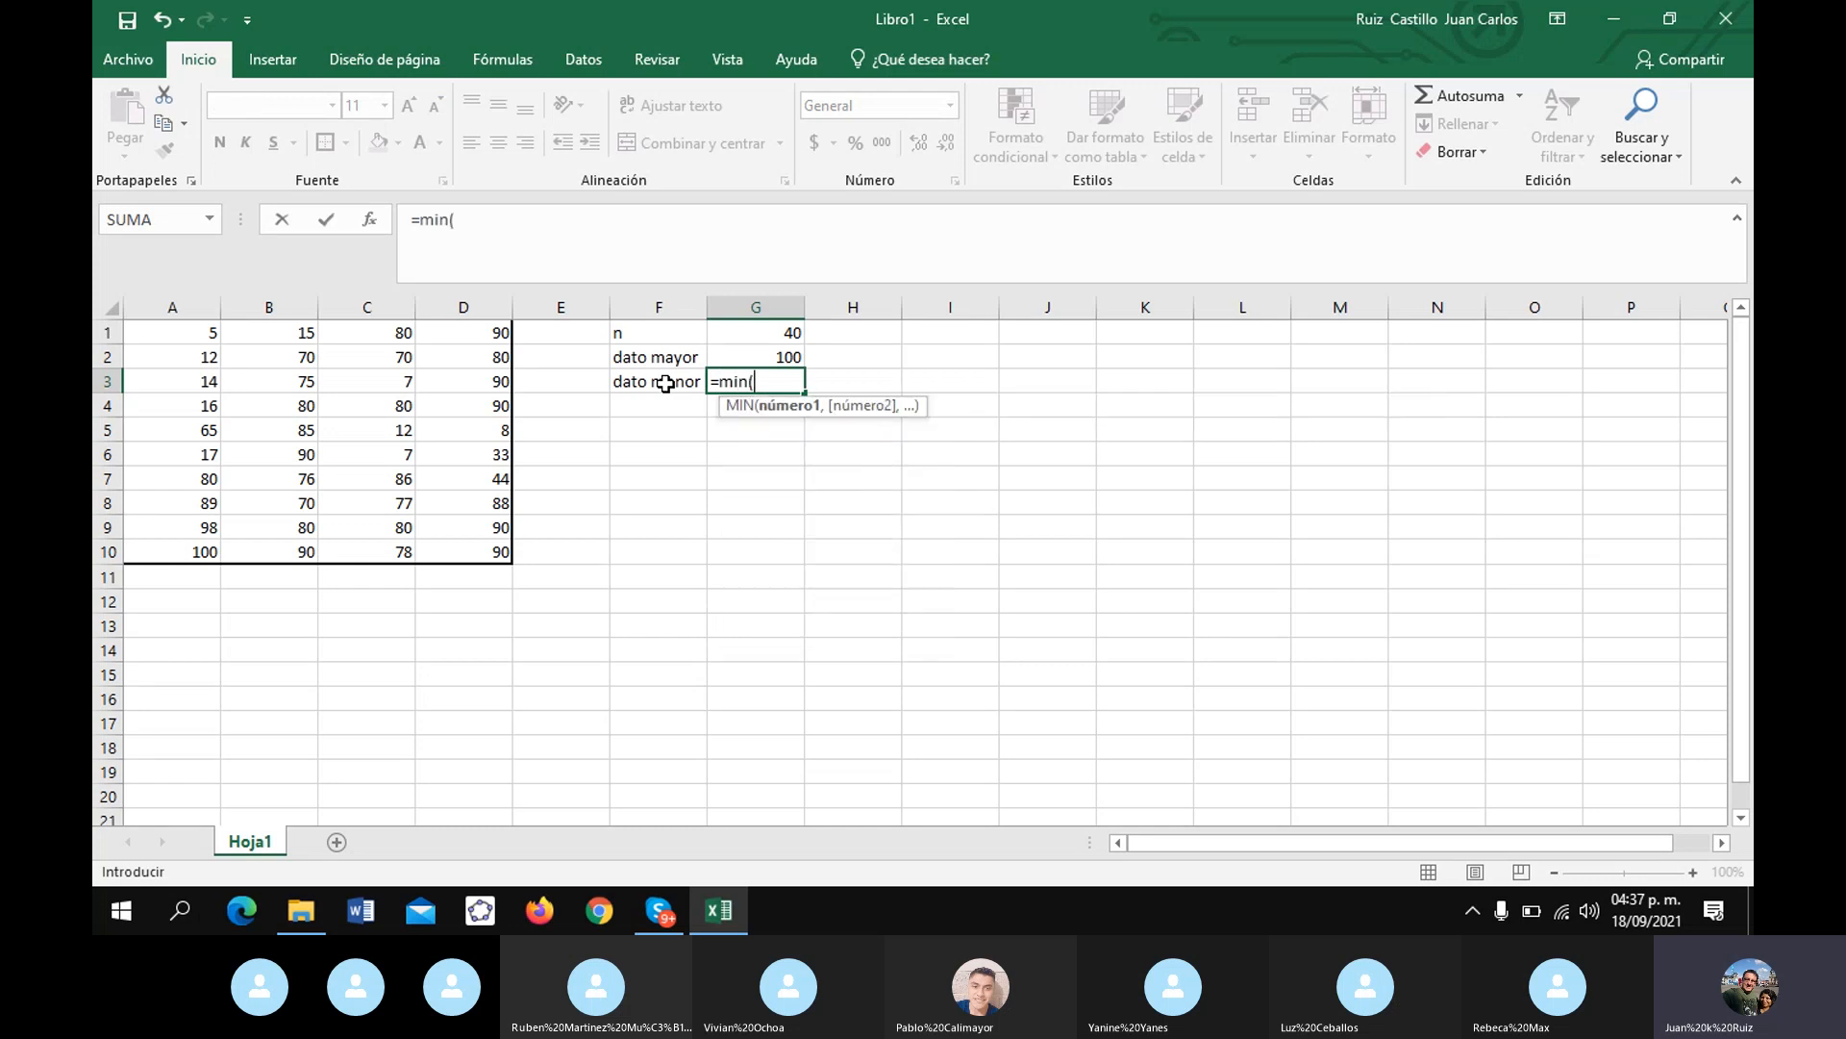
drag(162, 336, 462, 546)
key(Return)
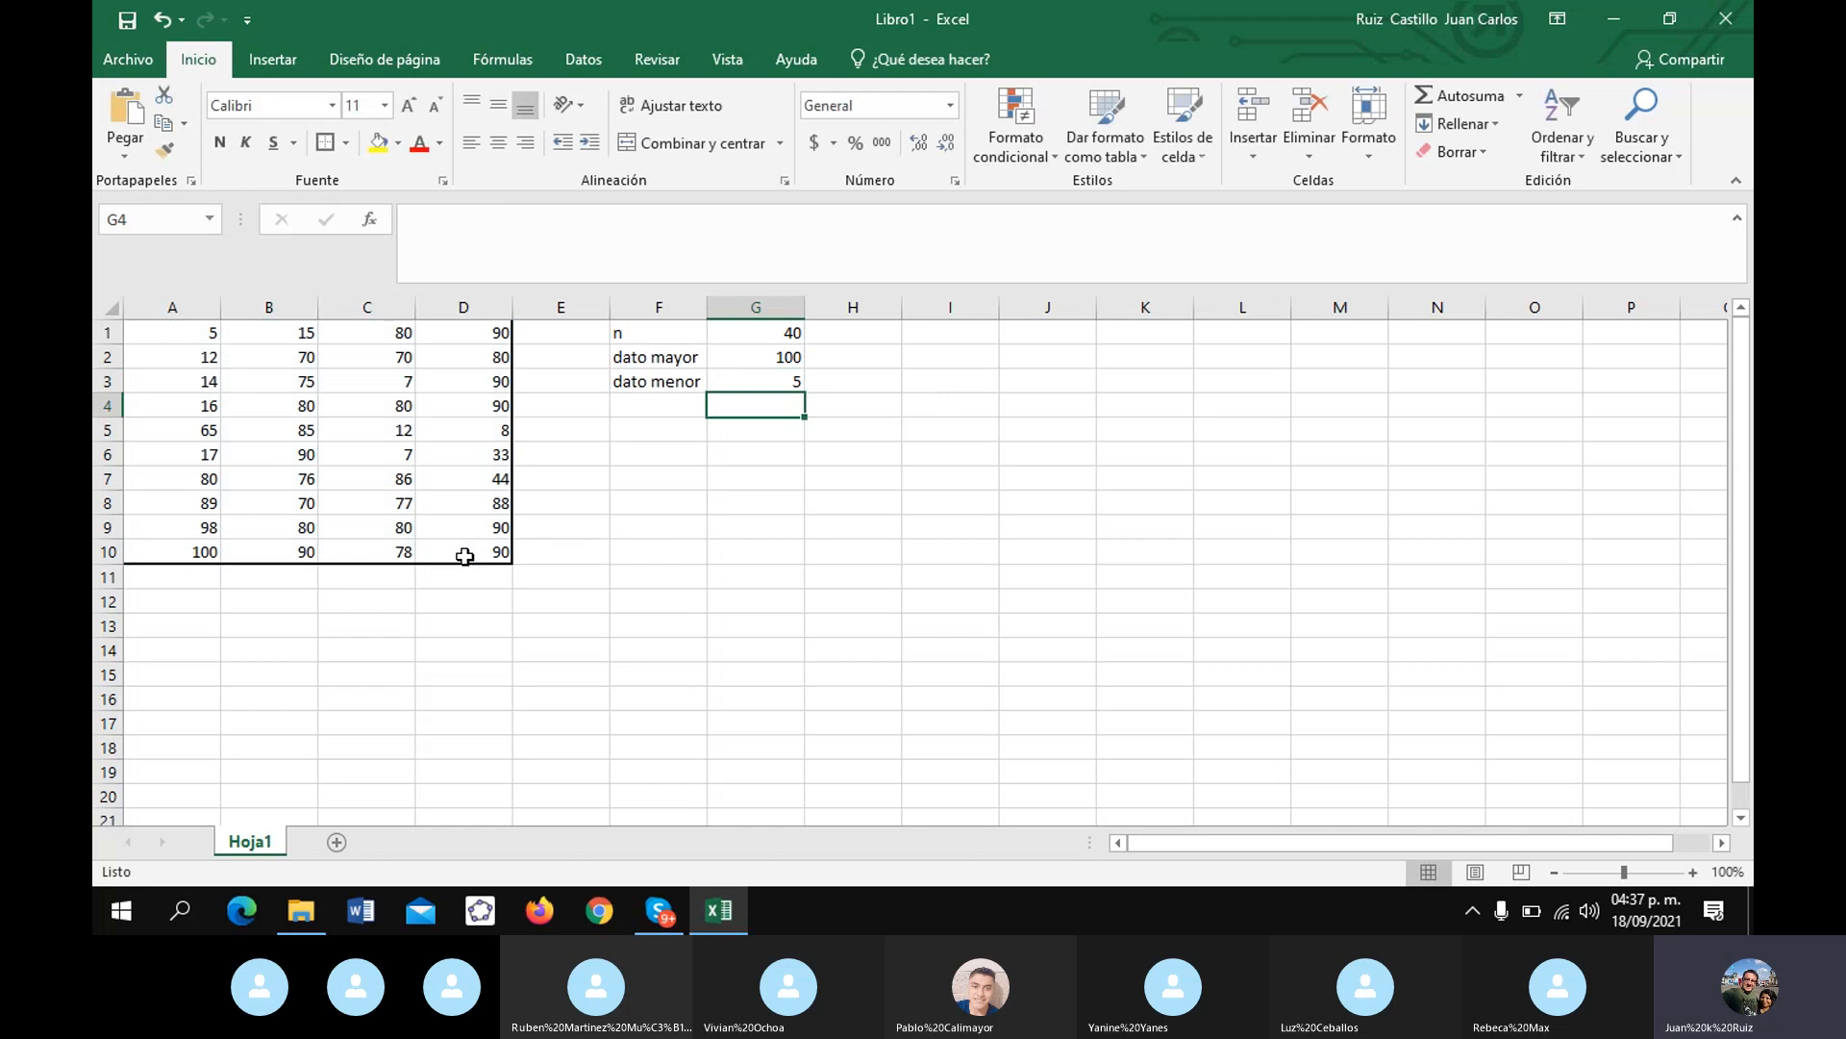
- Label cell F4 "Rango" and calculate the range in cell G4 with the formula =G2-G3
key(Left)
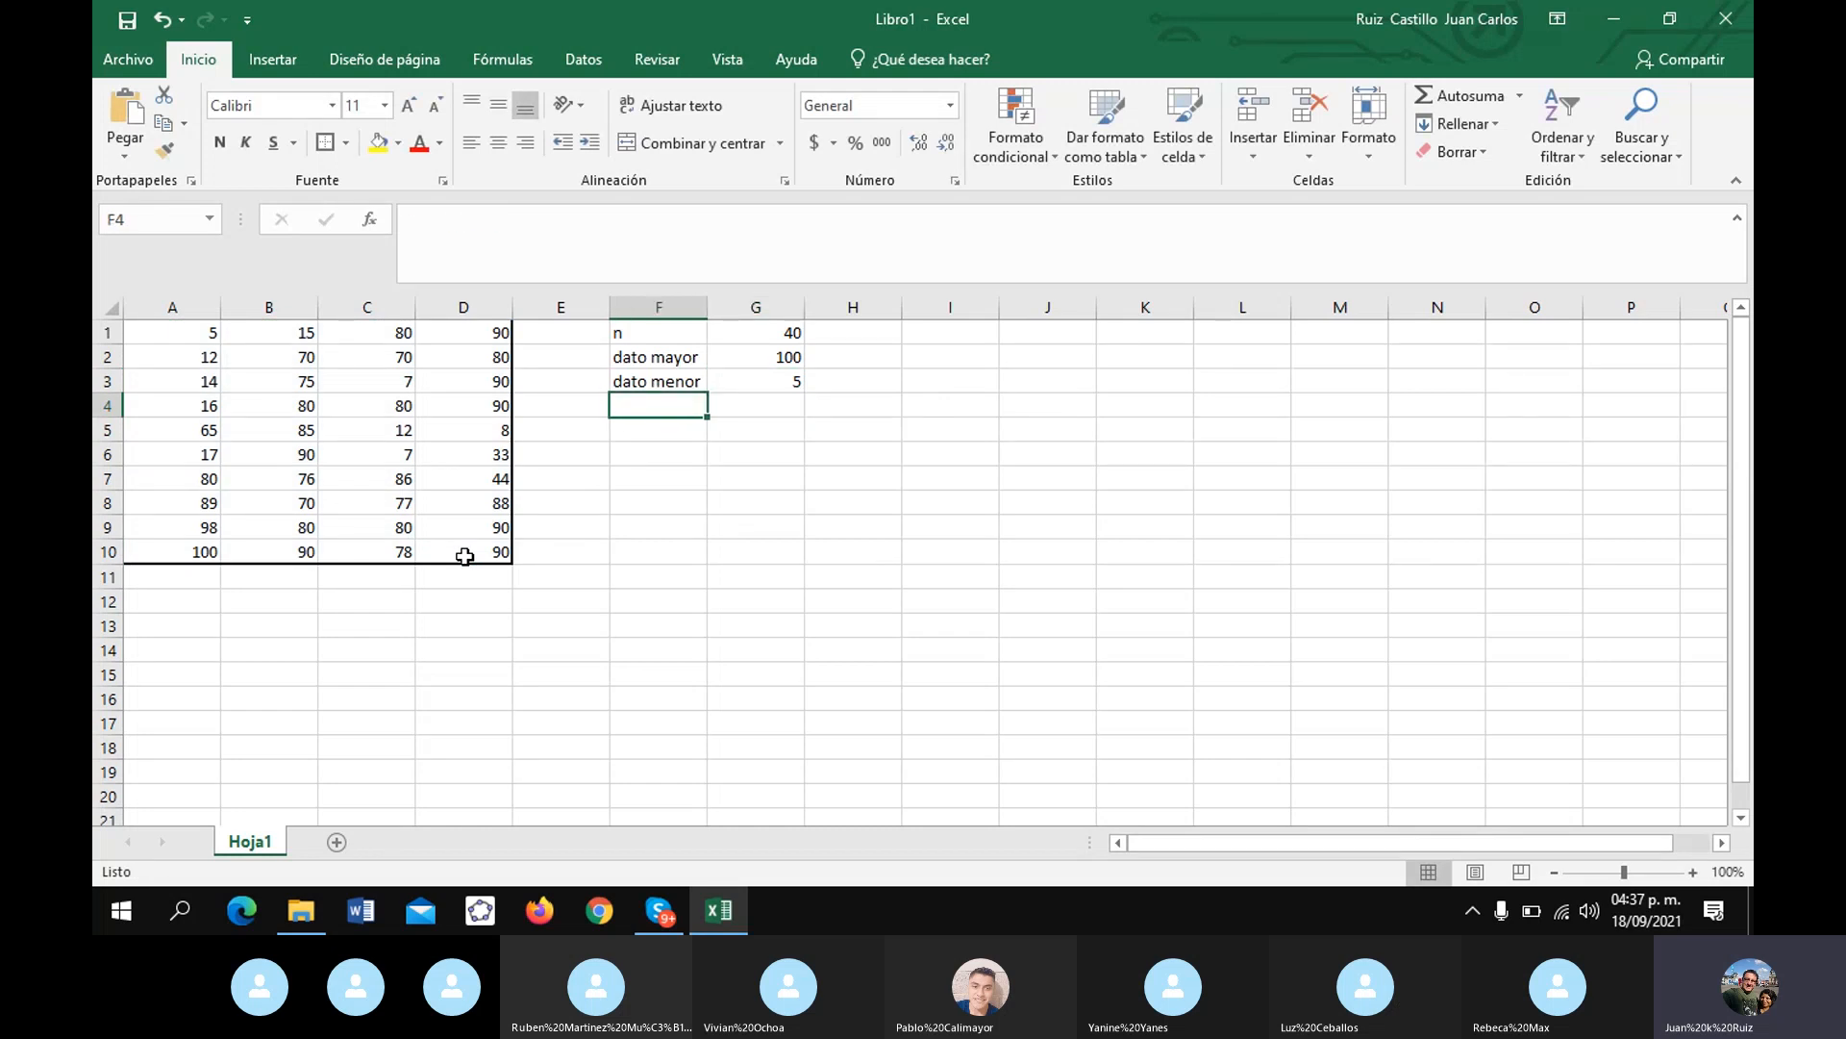
text(Rango)
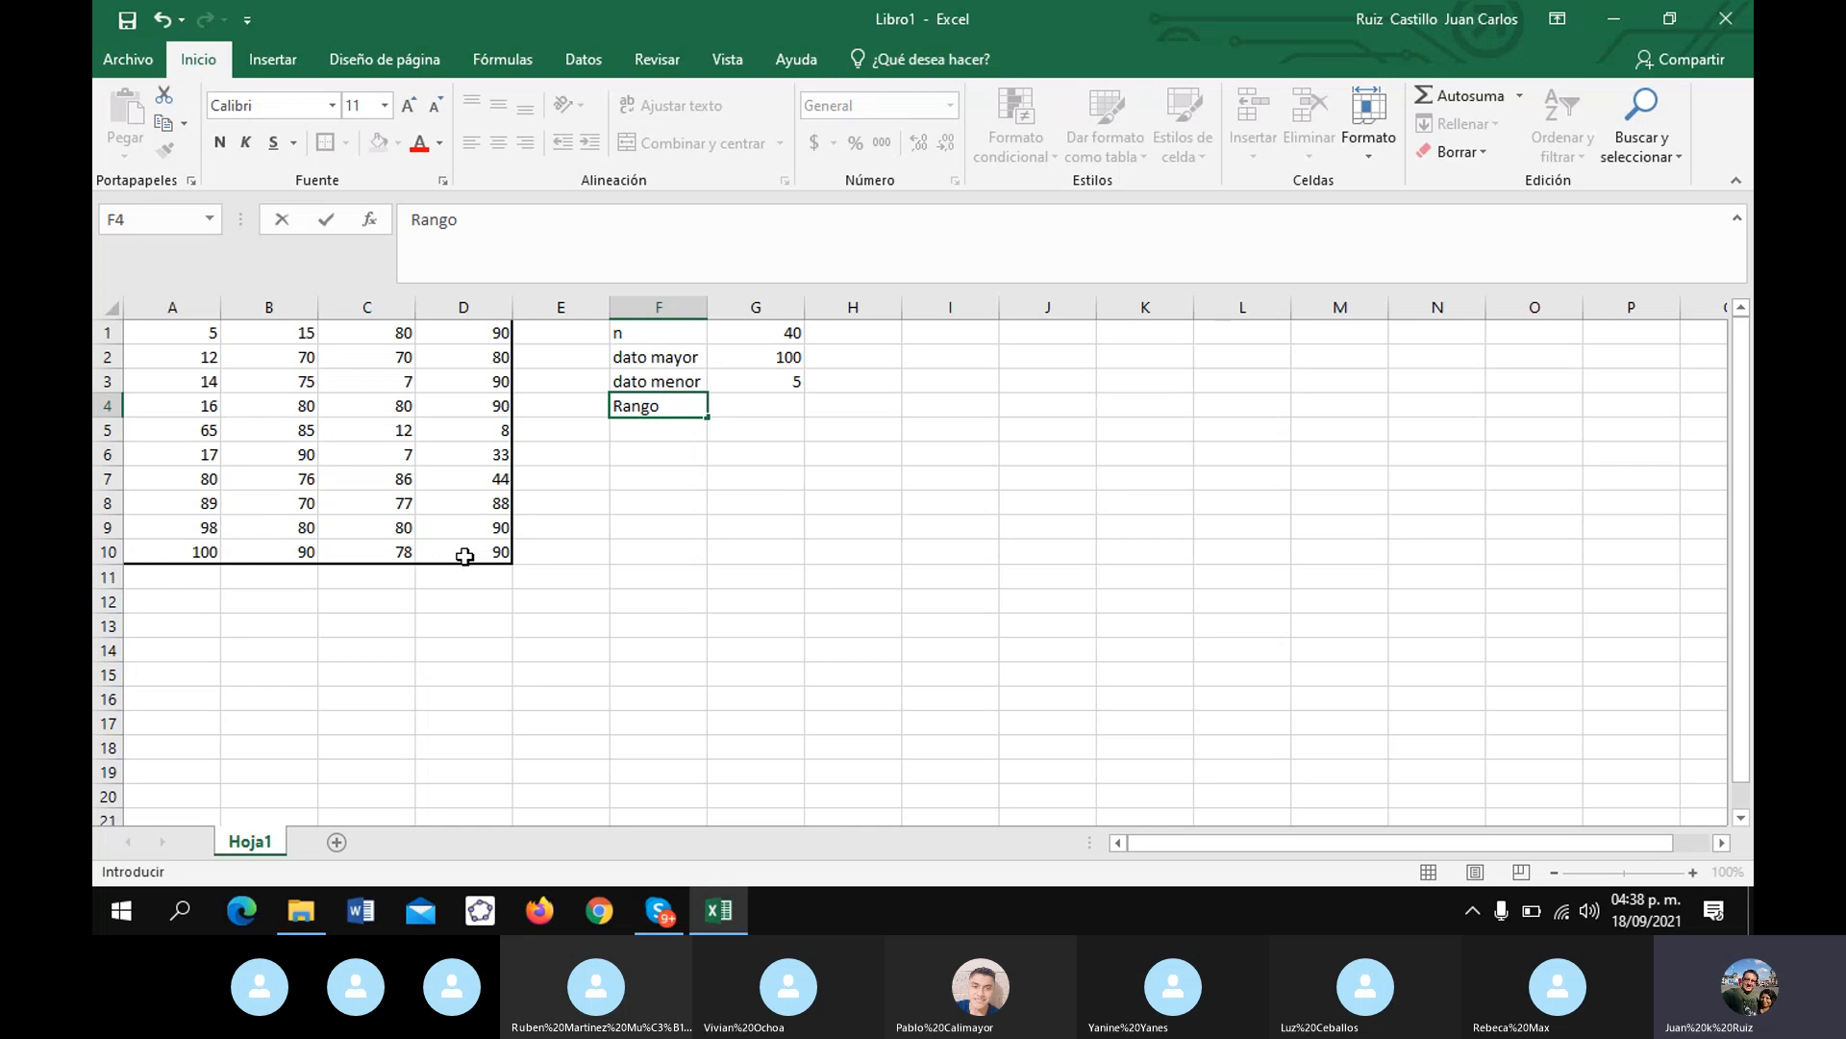
key(Tab)
text(=)
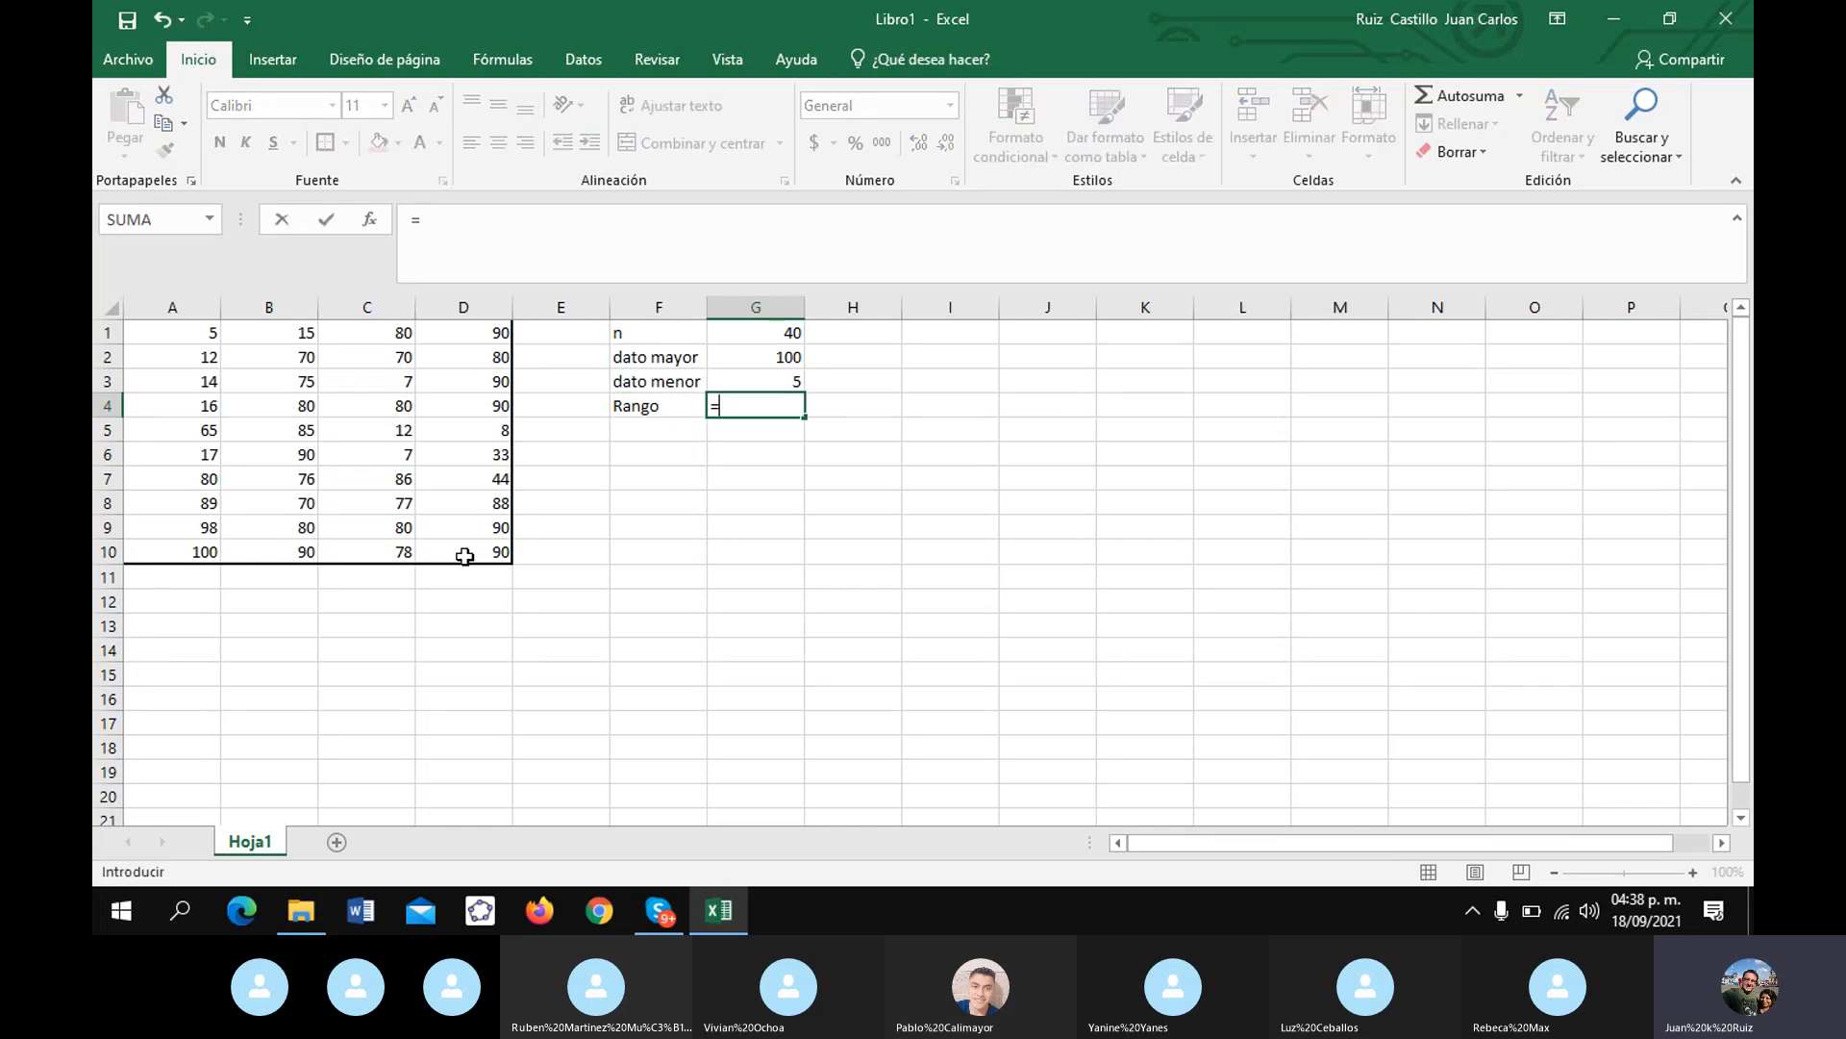
click(726, 355)
text(-)
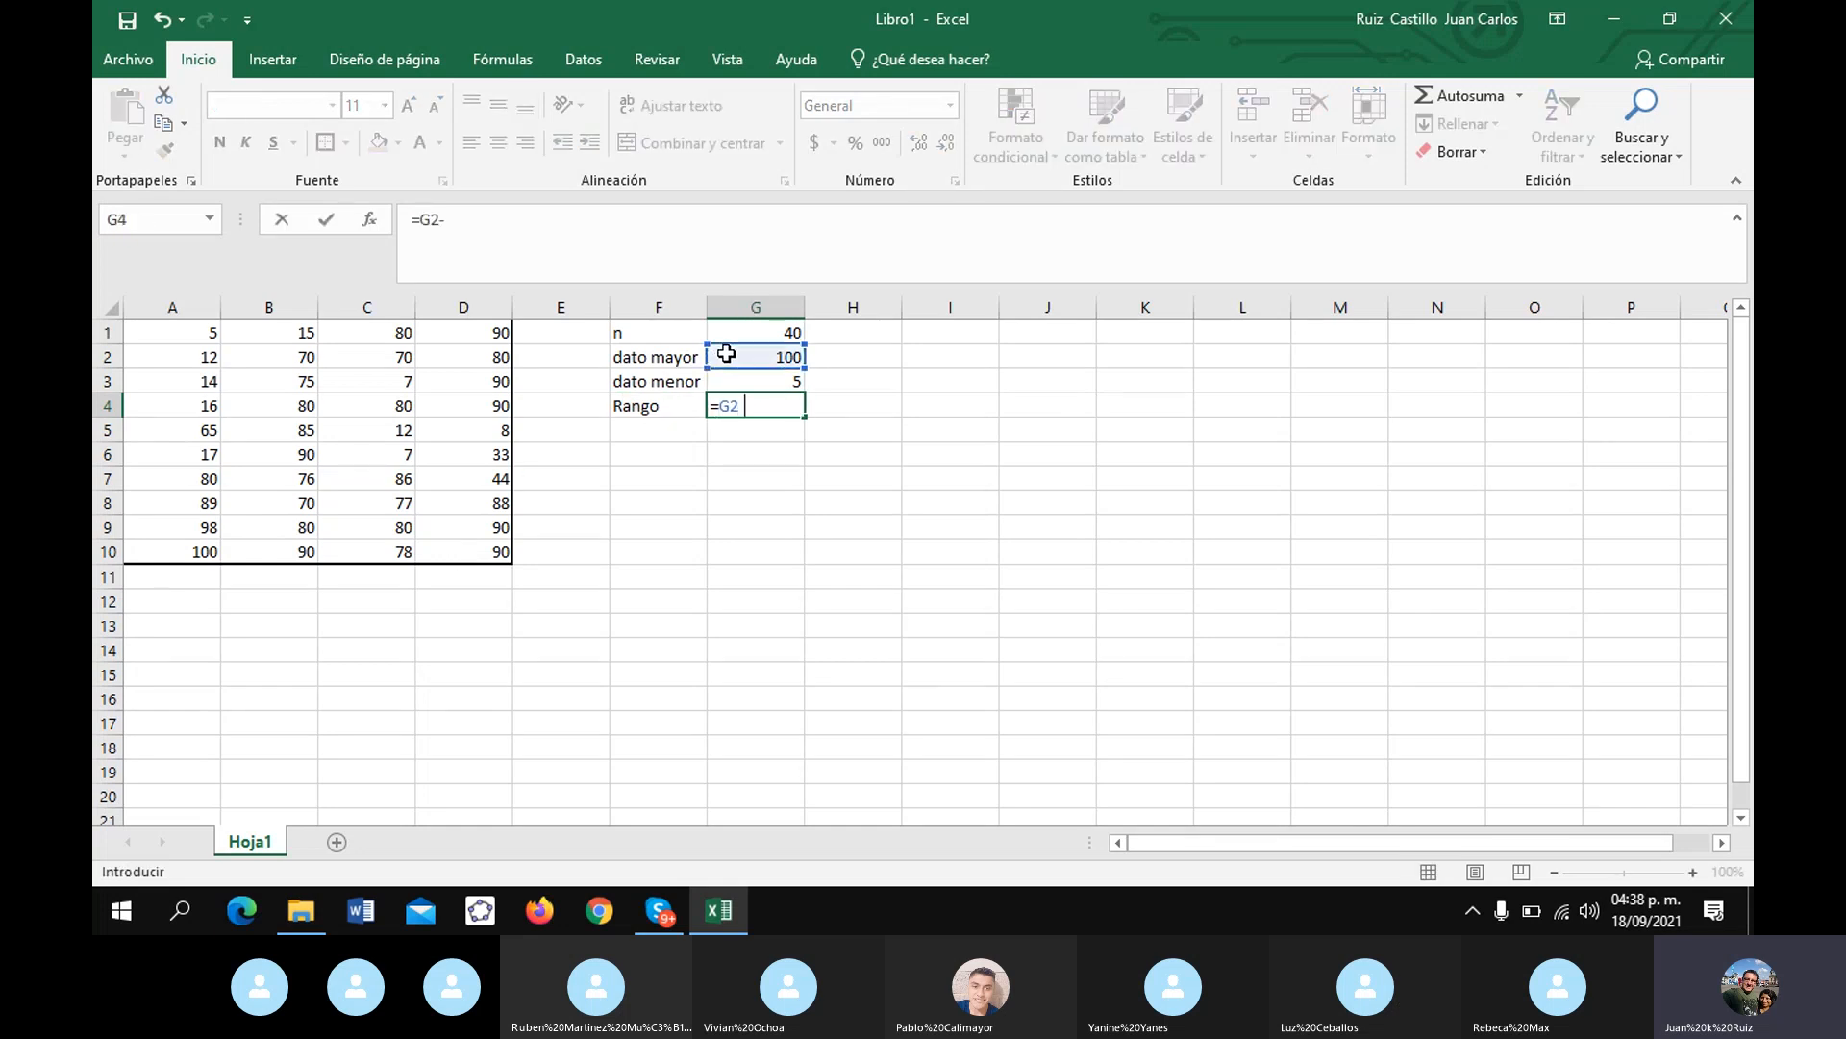
click(760, 380)
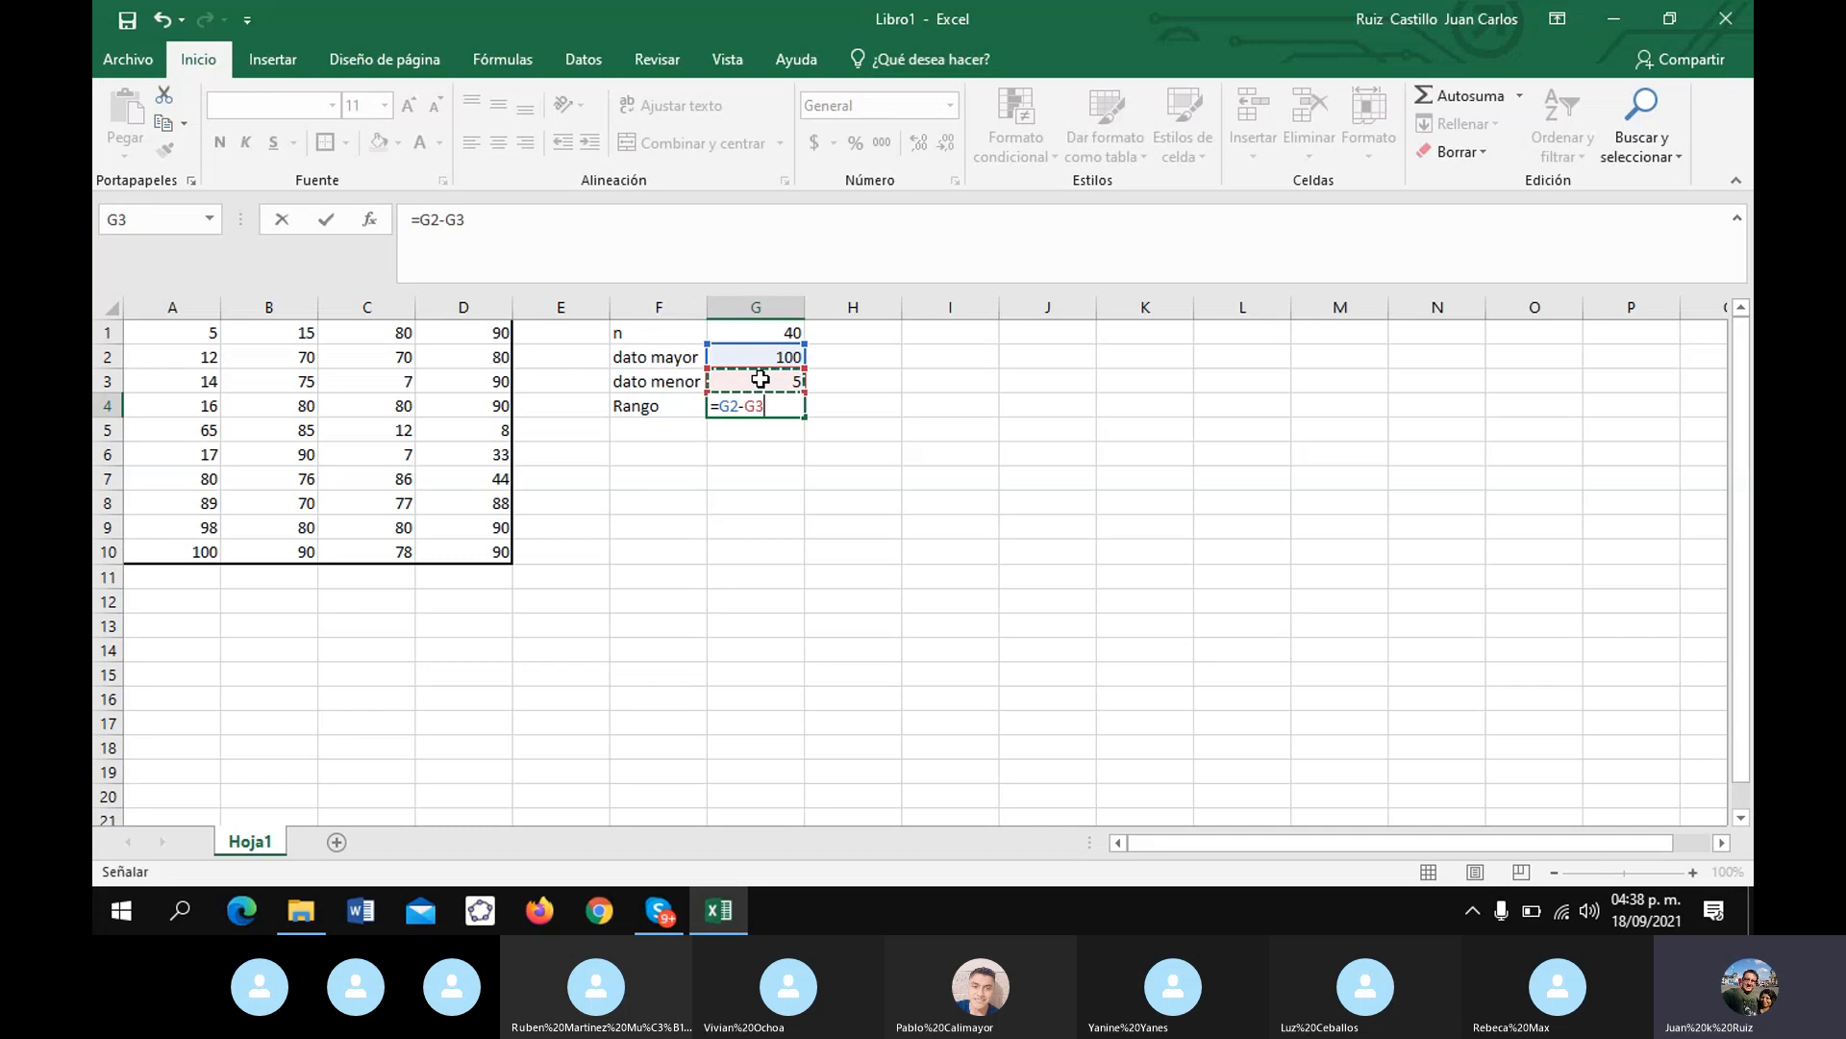
key(Return)
- Label cell F5 "Clase" and calculate the number of classes in cell G5 with the formula =1+3.322*LOG(G1)
click(660, 431)
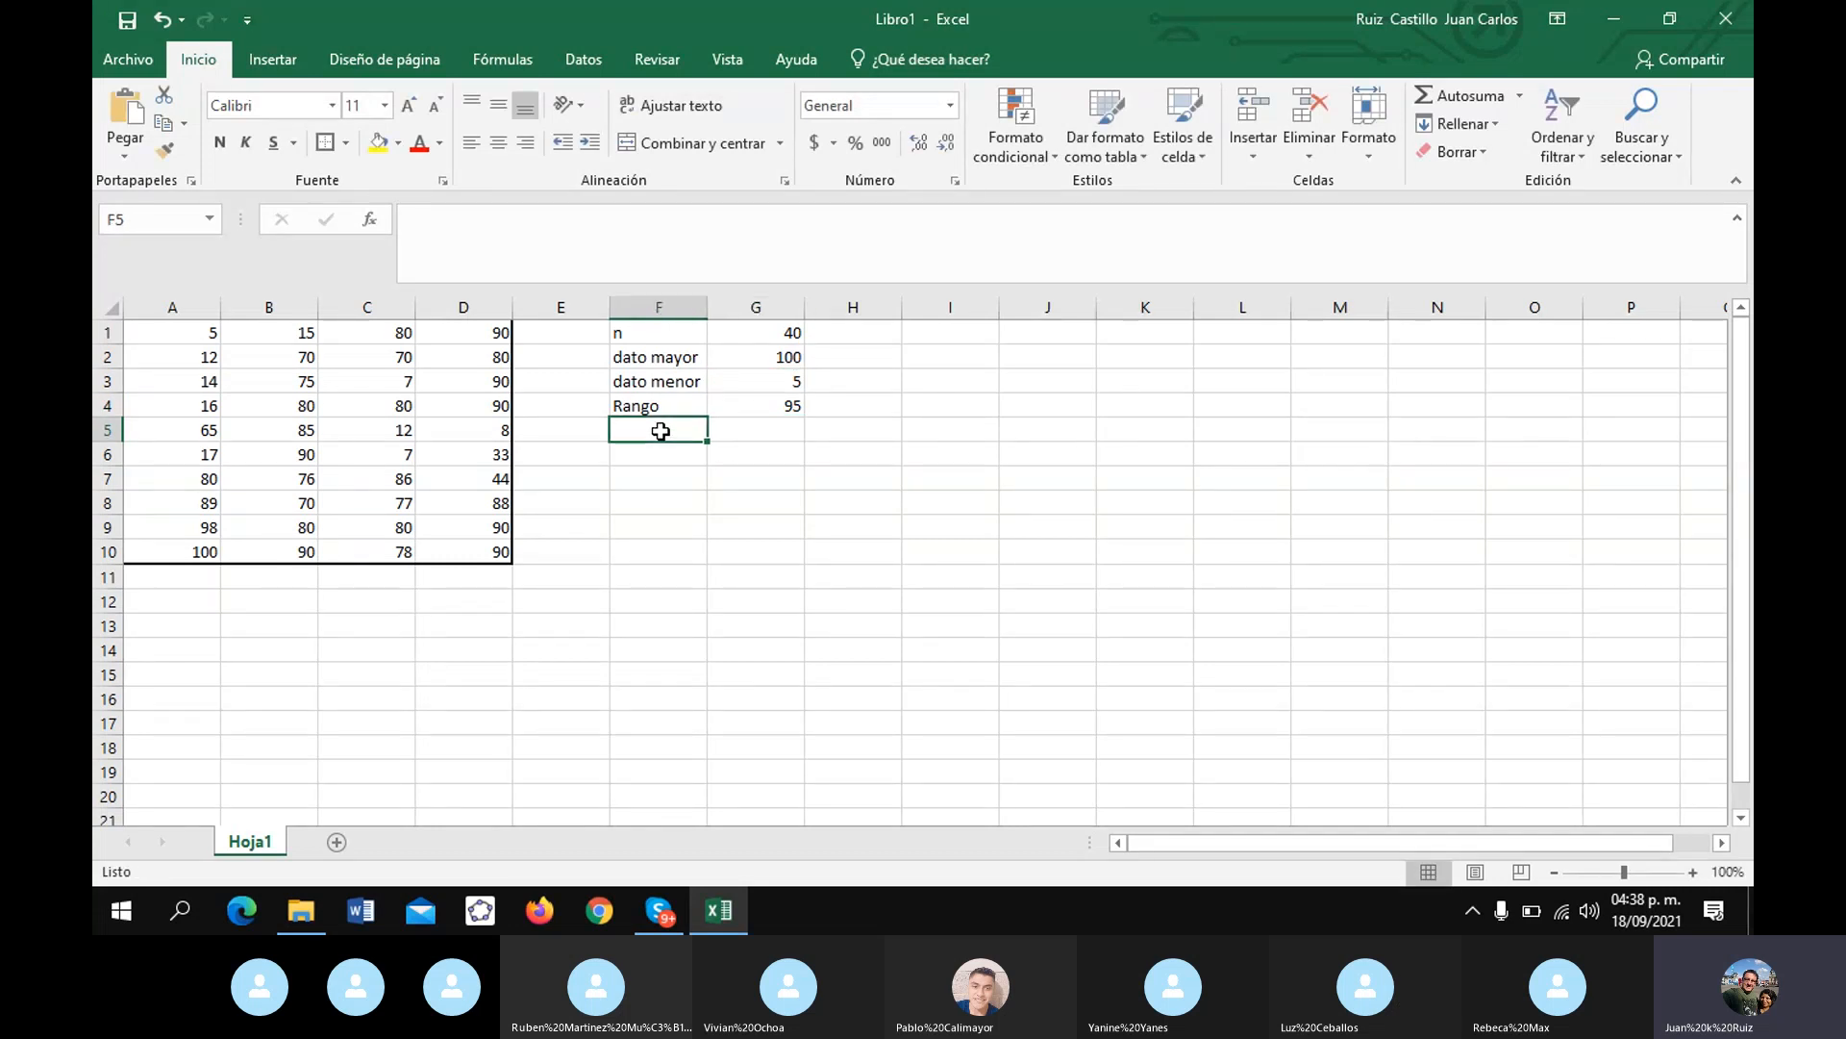
text(Clase)
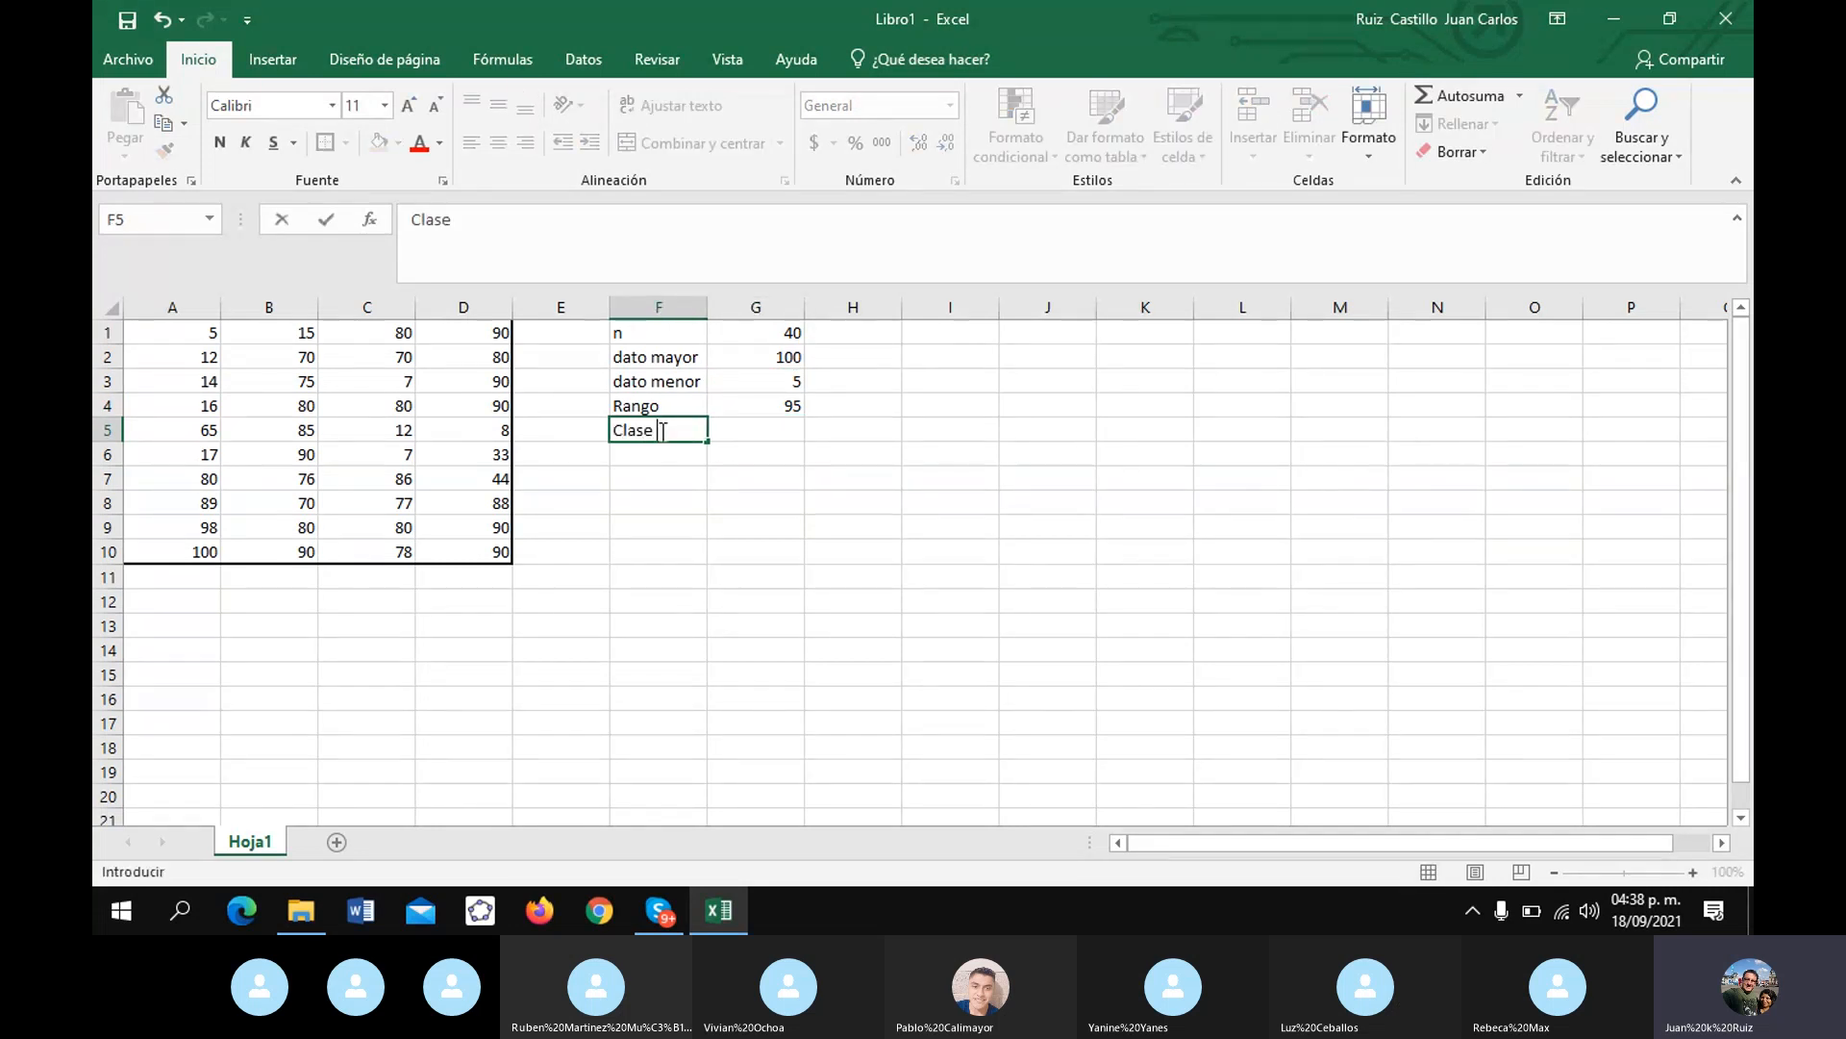
key(Tab)
text(=)
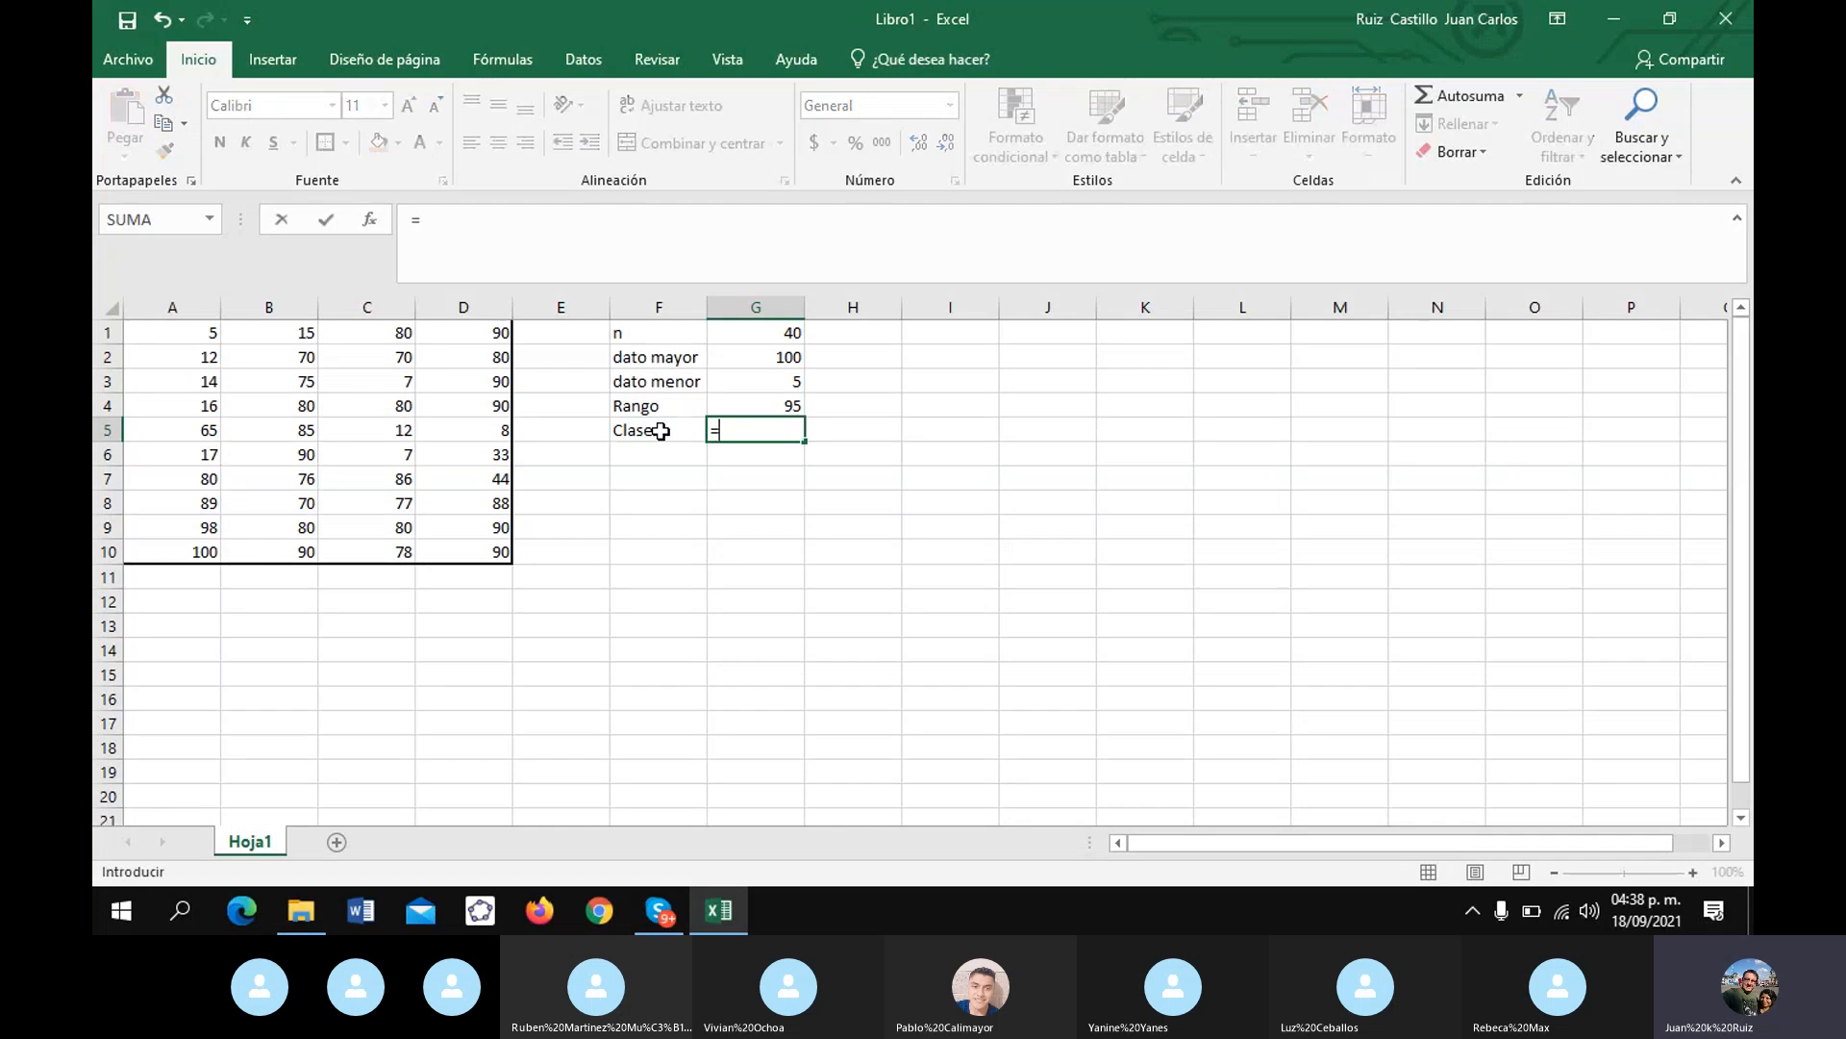
text(1+3.322*log()
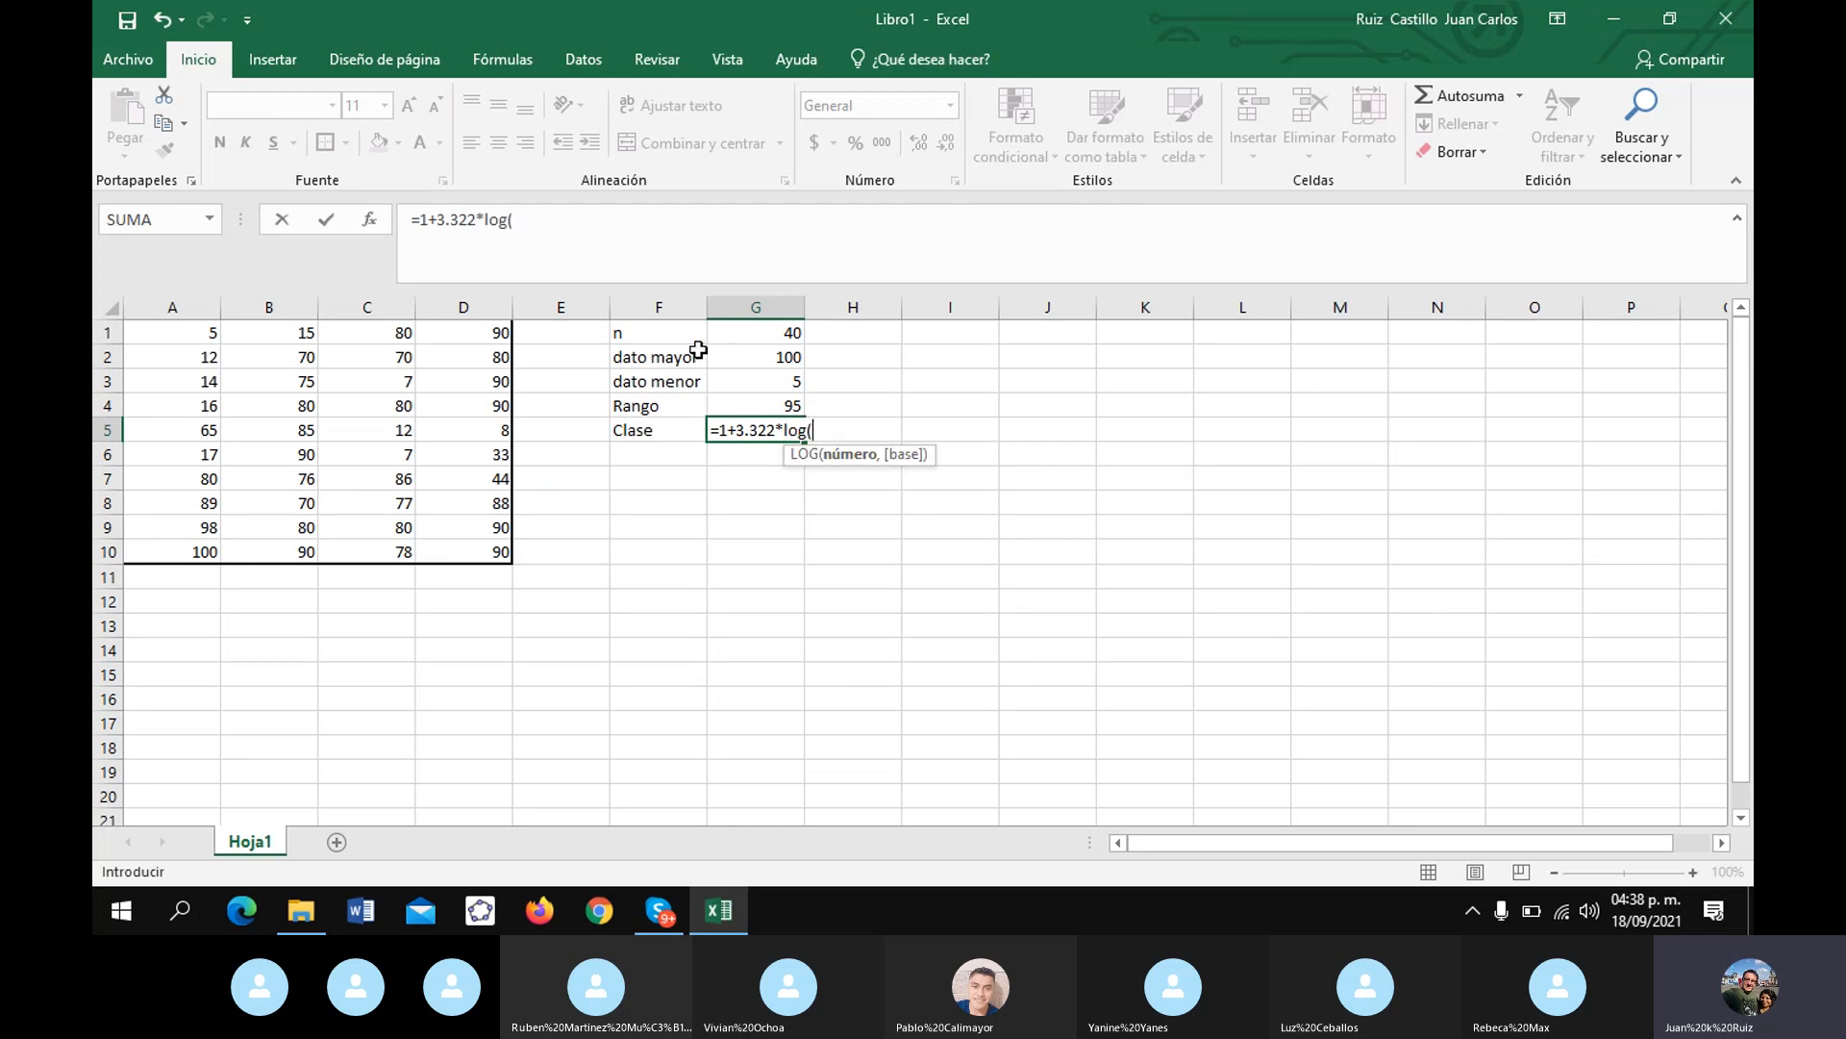
click(753, 334)
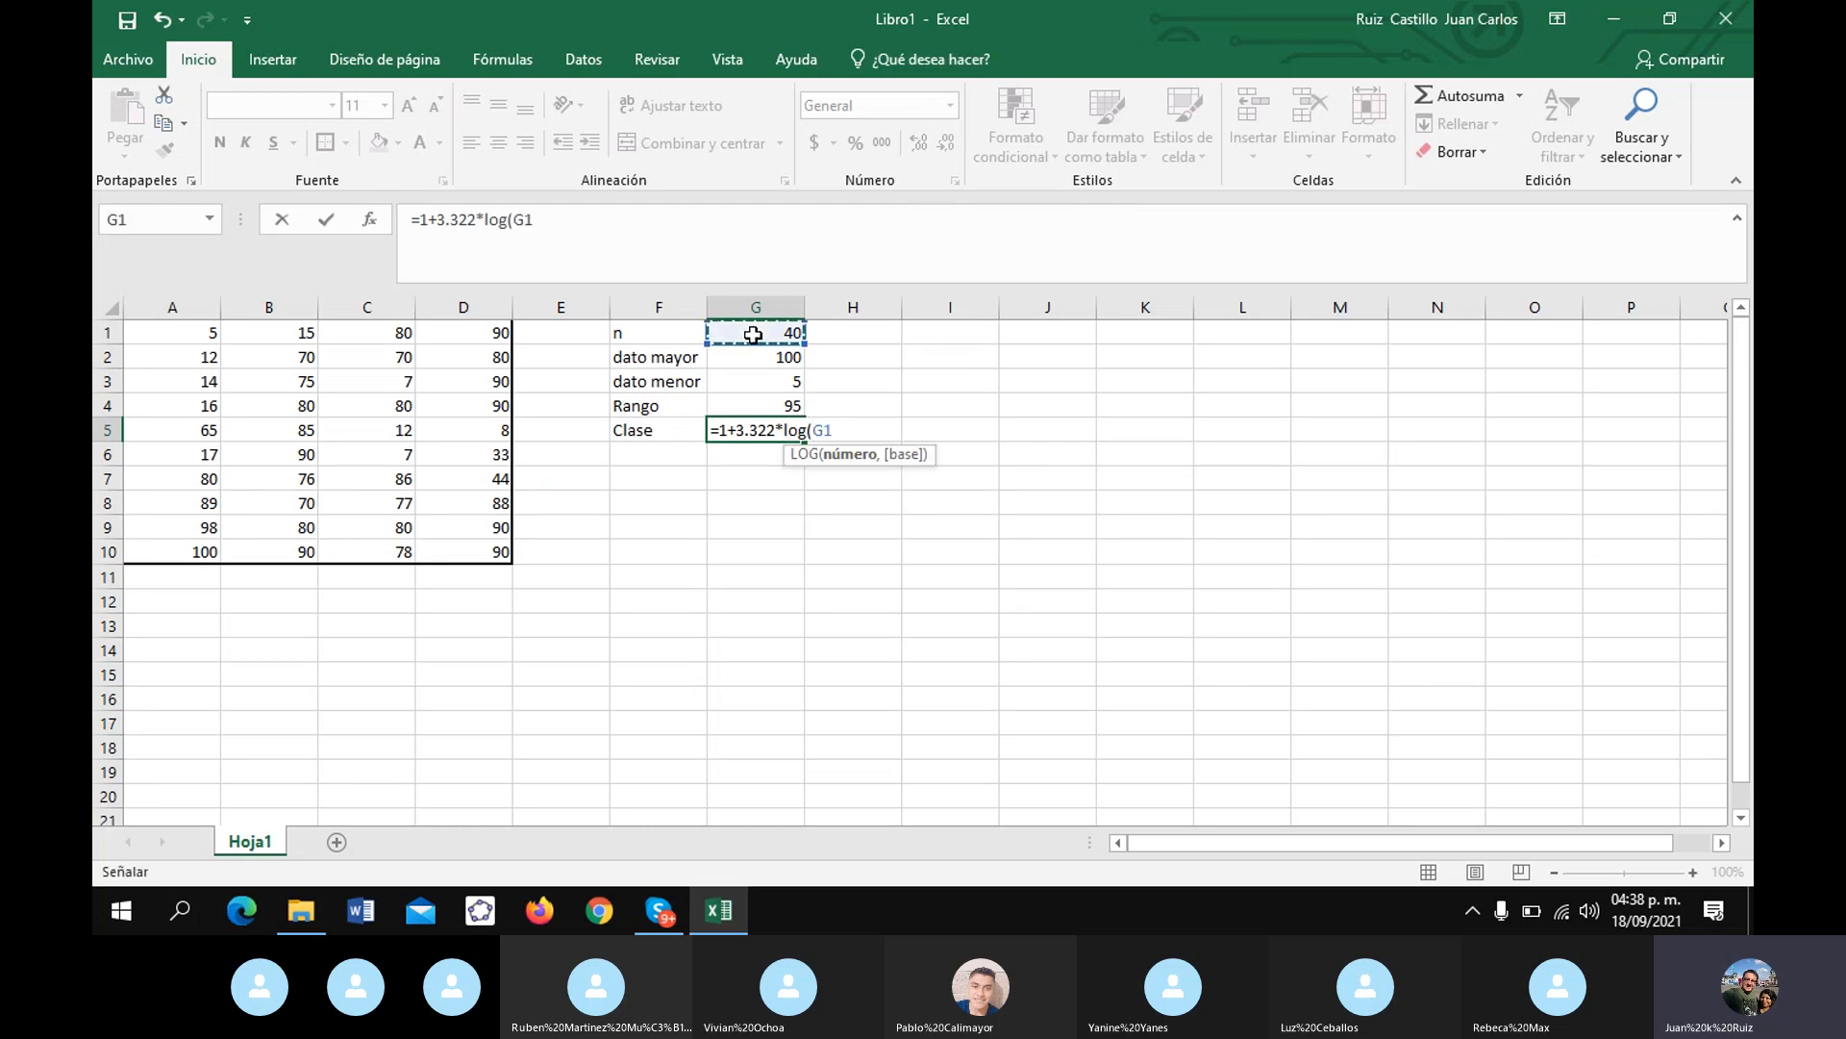
text())
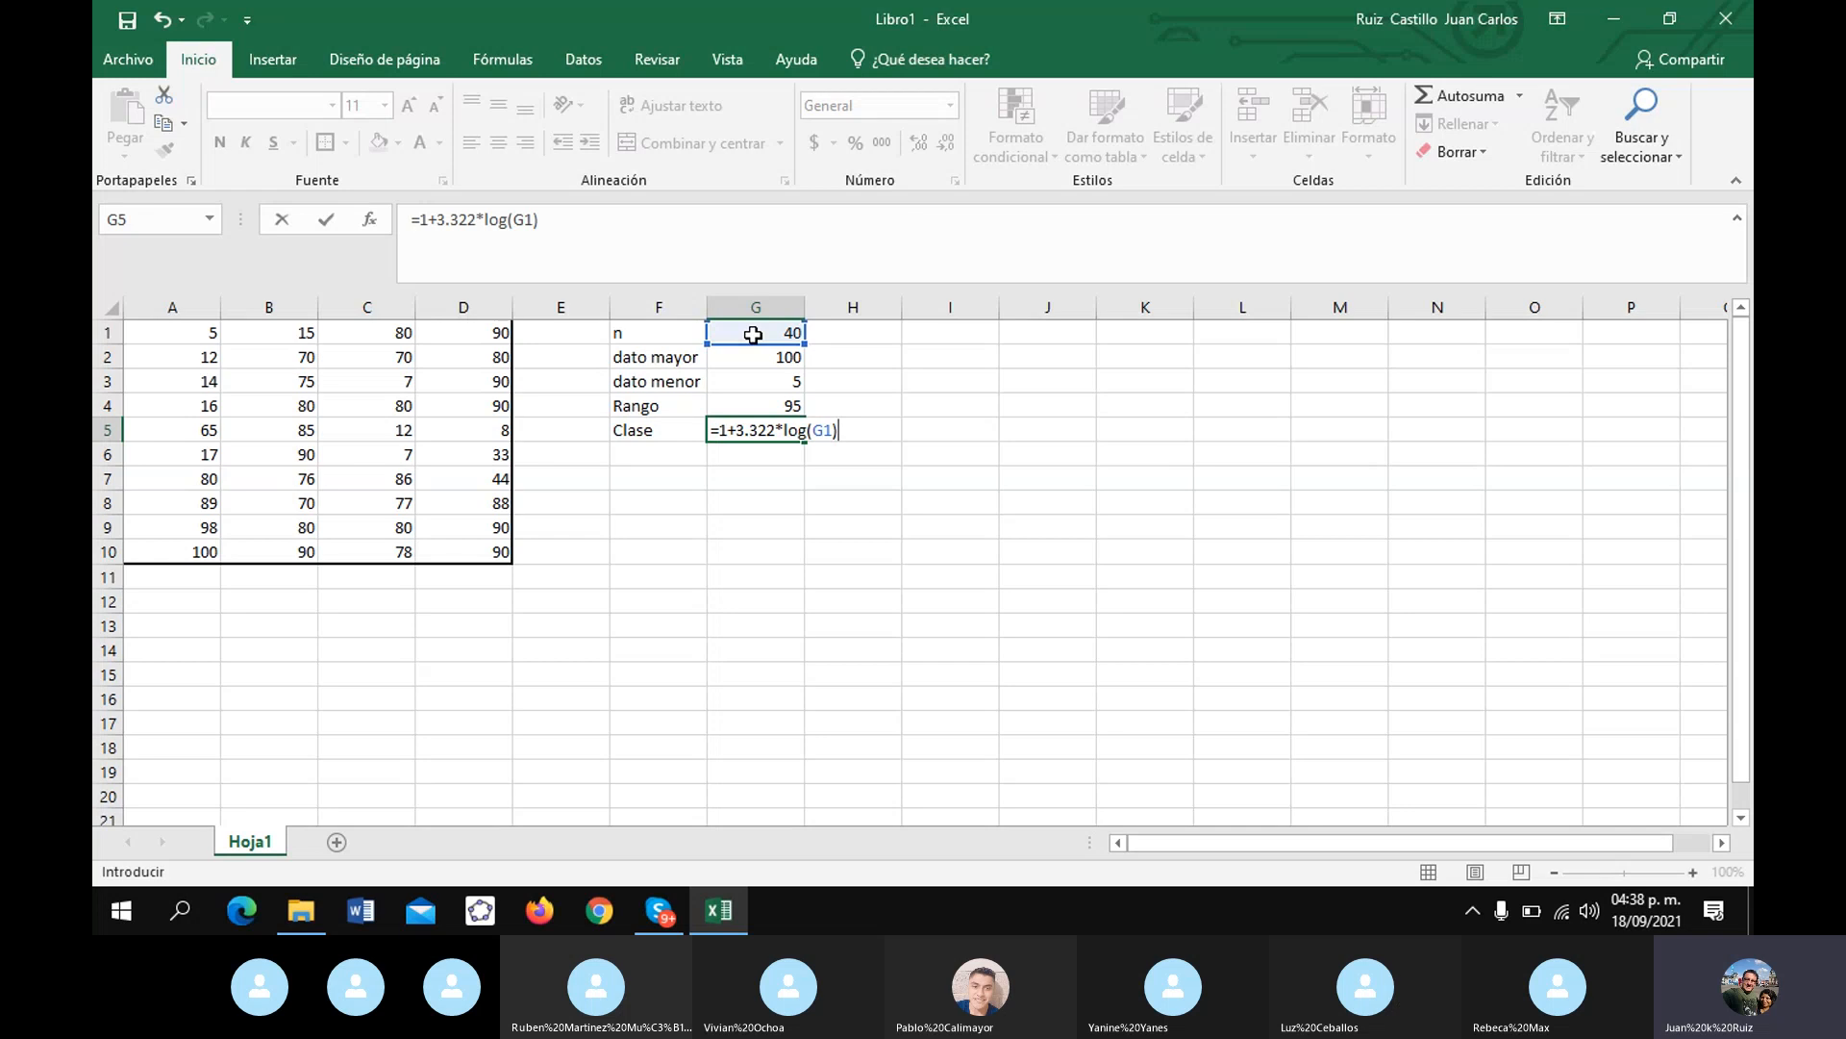
key(Return)
- Reduce the number format of the Clase result in cell G5 to two decimal places
click(770, 432)
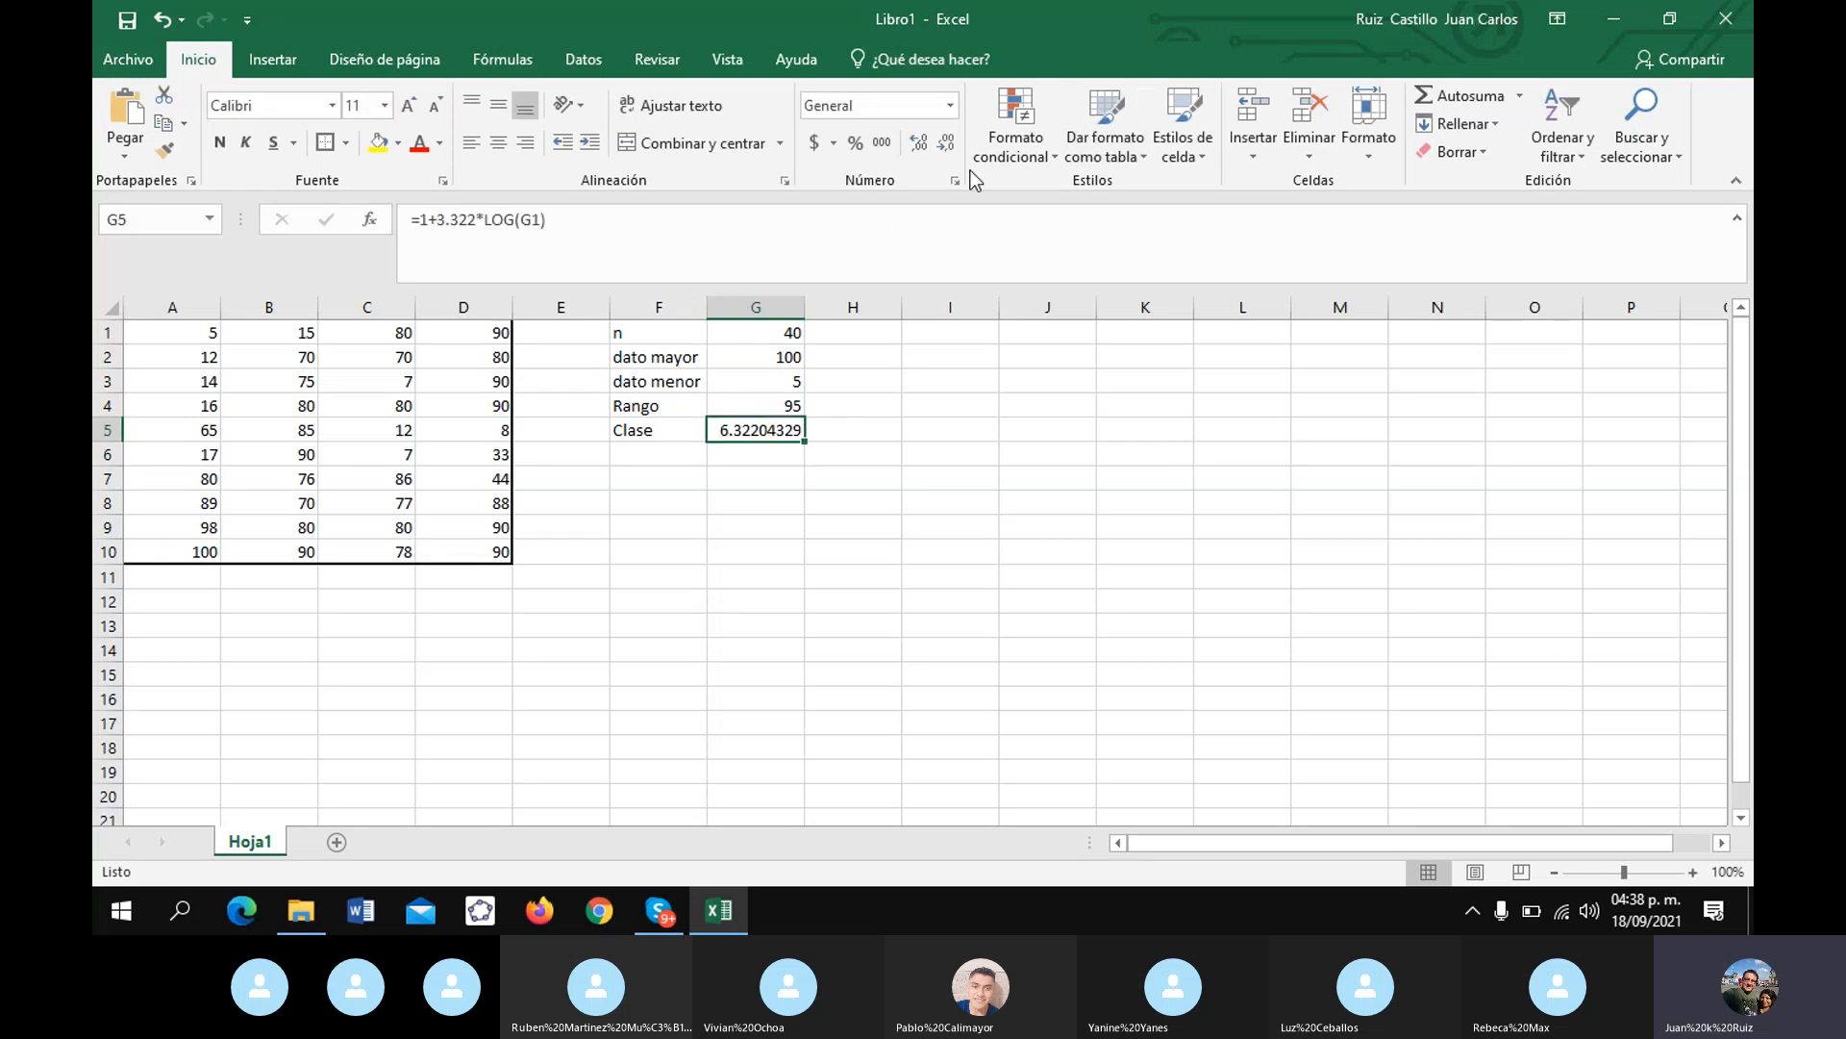
click(947, 145)
click(948, 145)
click(947, 144)
click(947, 145)
click(947, 144)
click(947, 144)
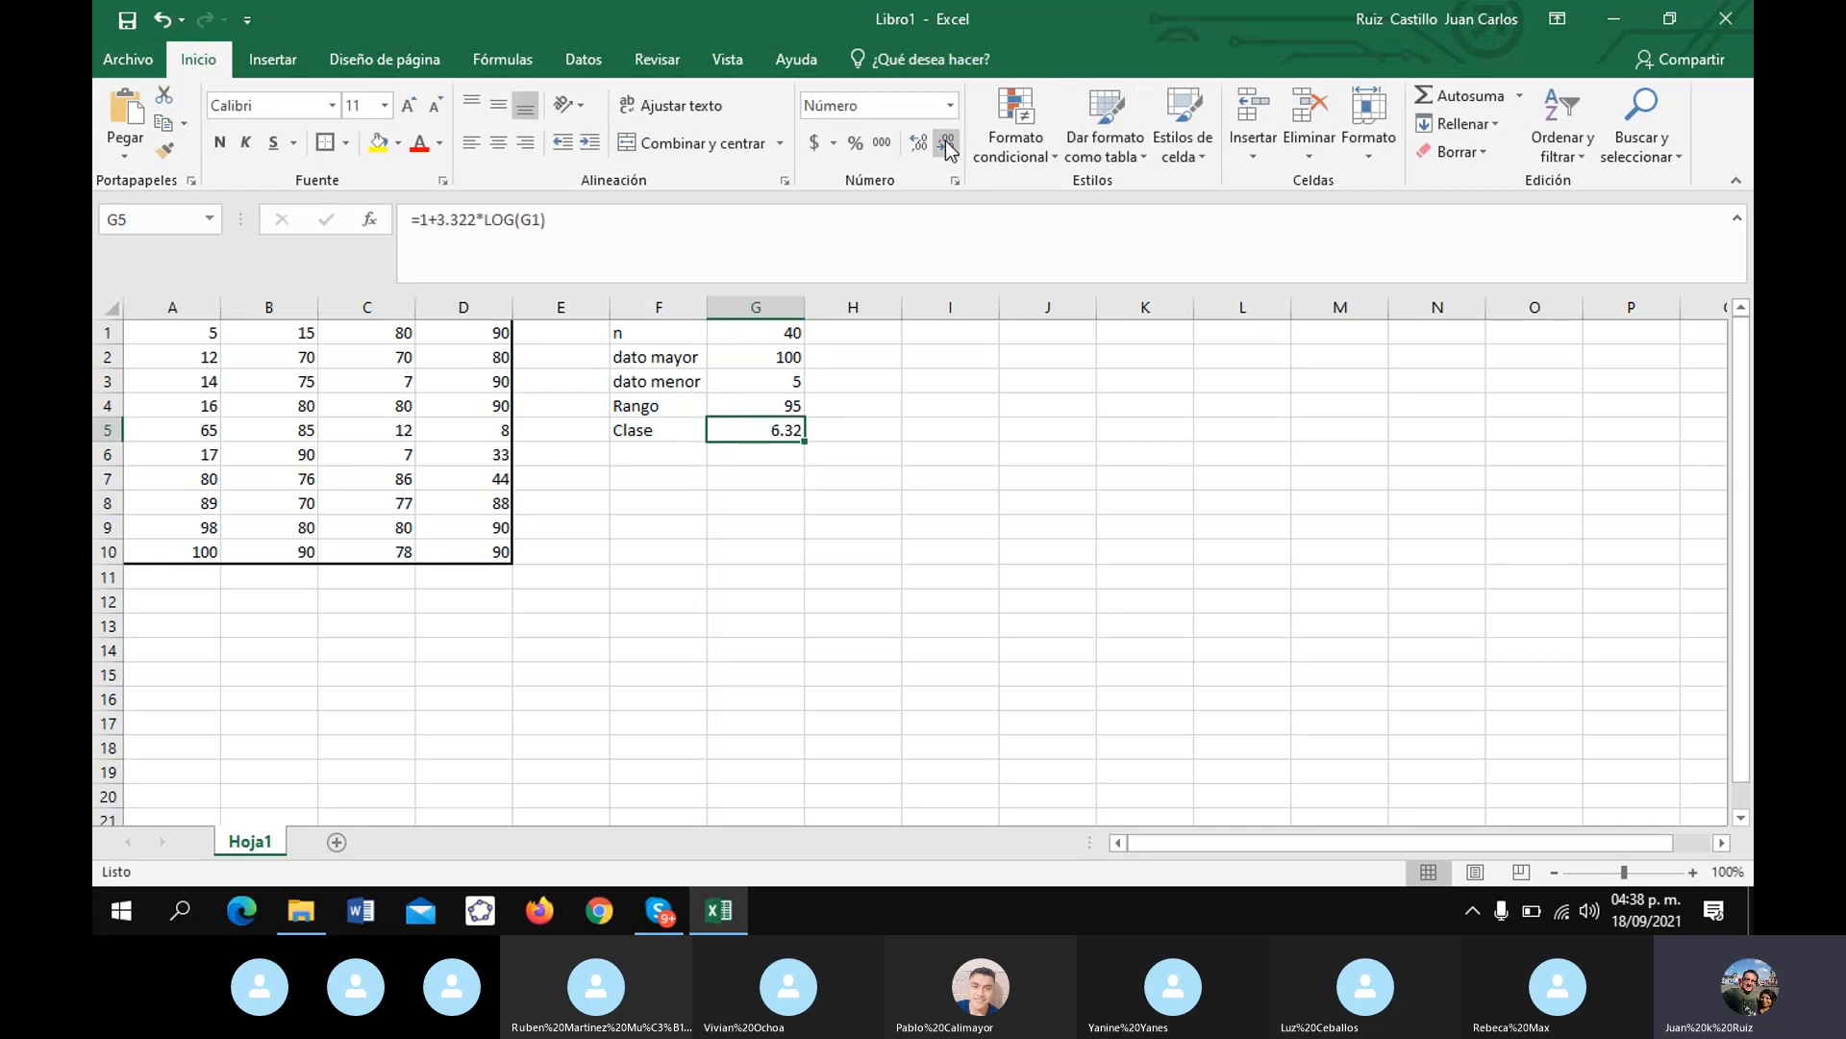
- Label cell F6 "Intervalo" and calculate the class interval in cell G6 with the formula =G4/G5
click(644, 451)
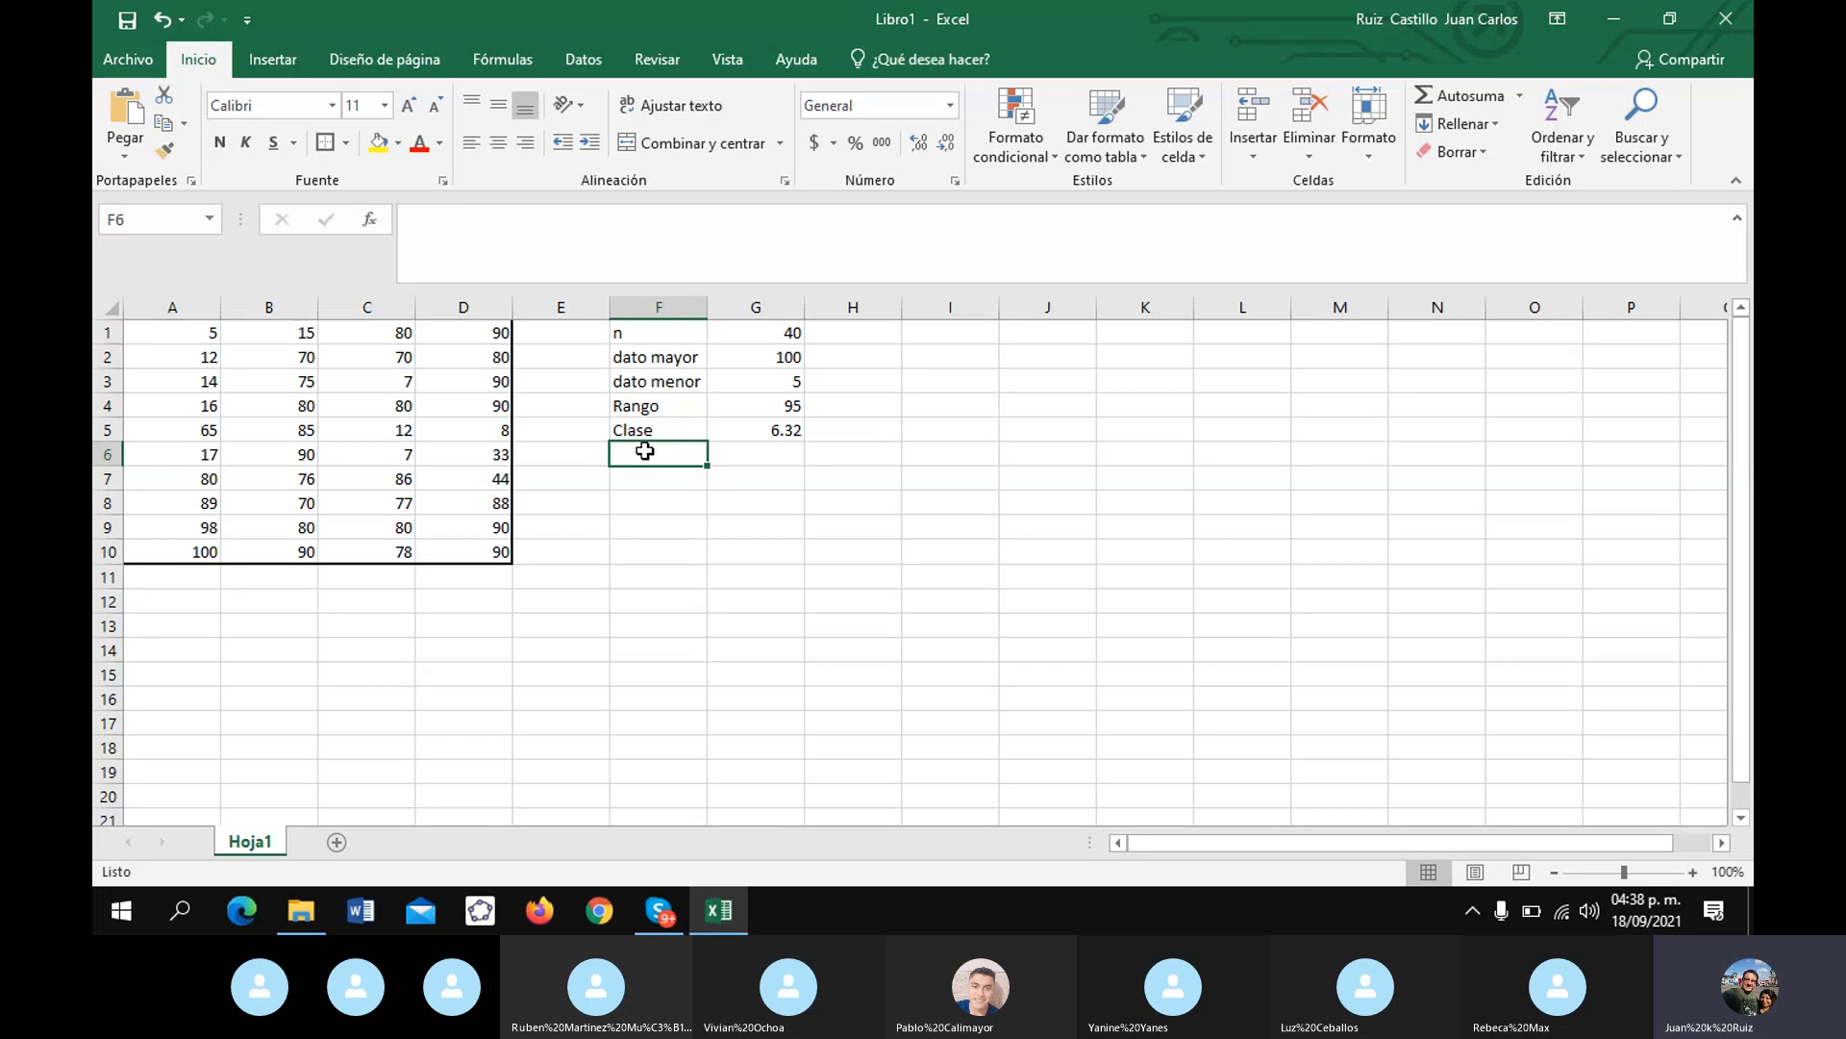
text(Int)
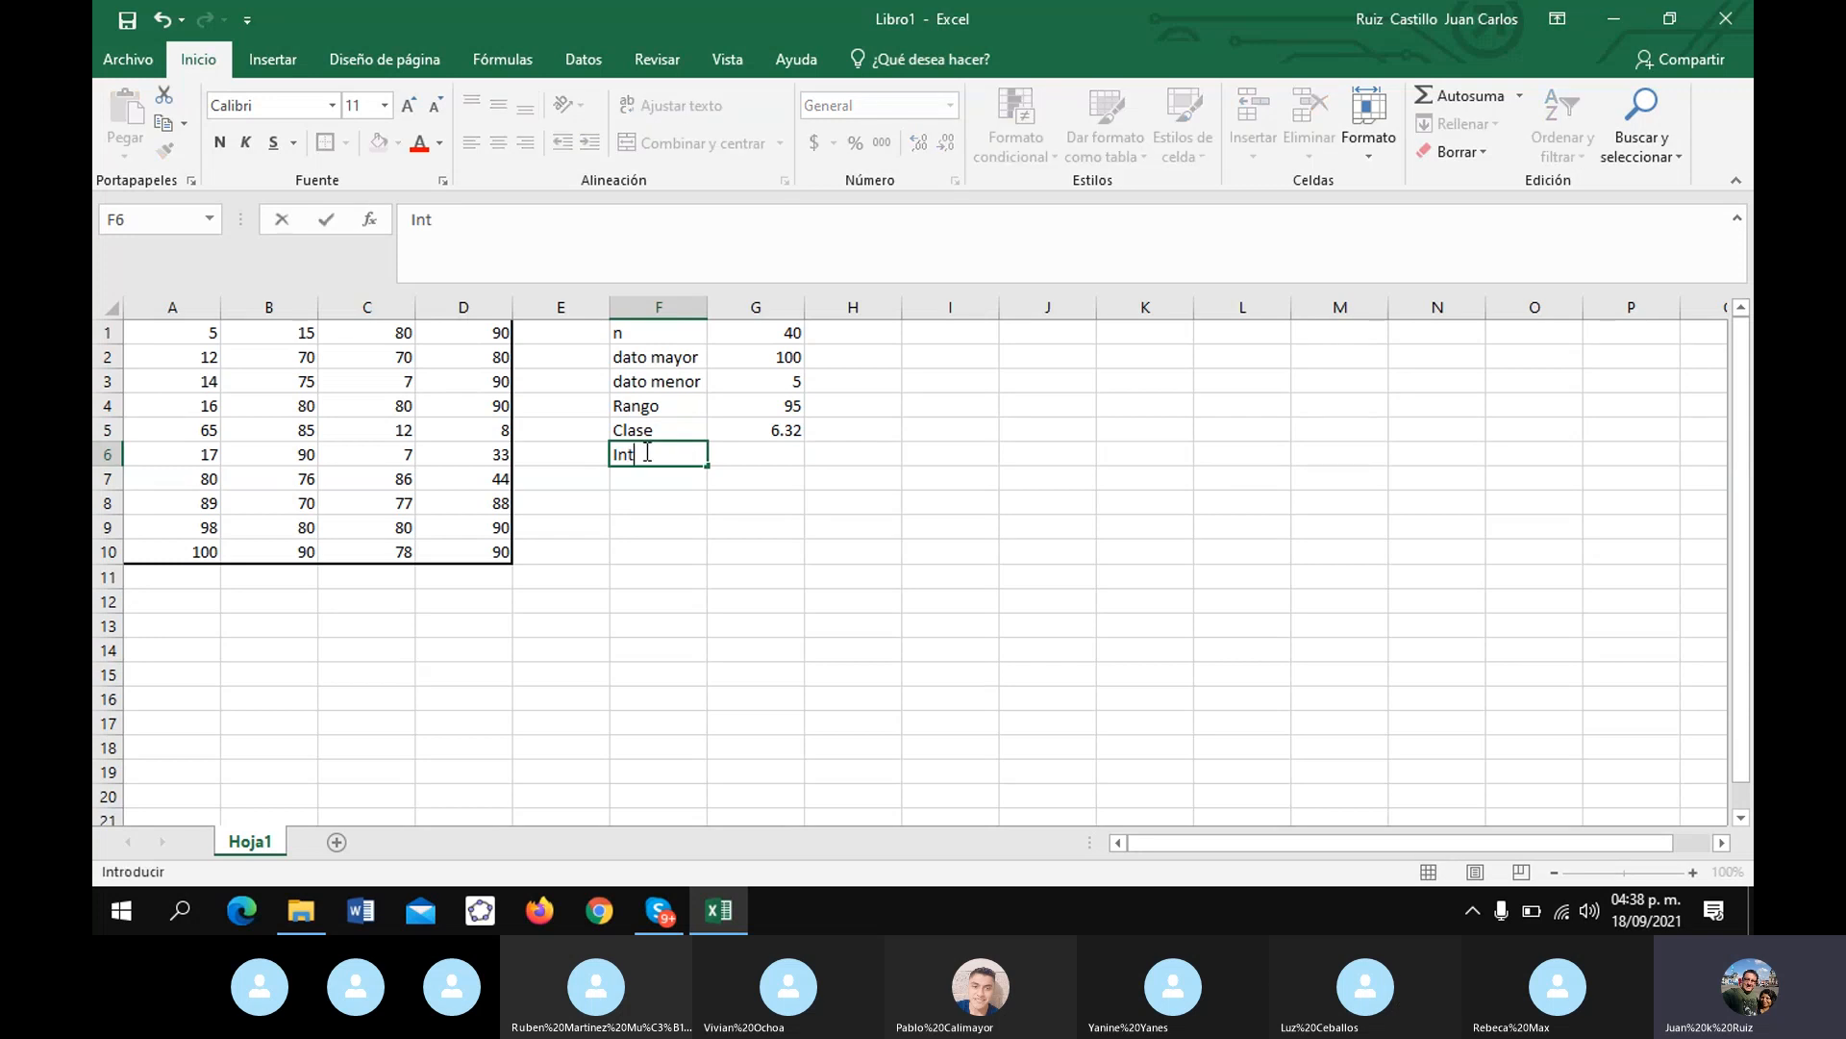
text(ervalo)
key(Tab)
text(=)
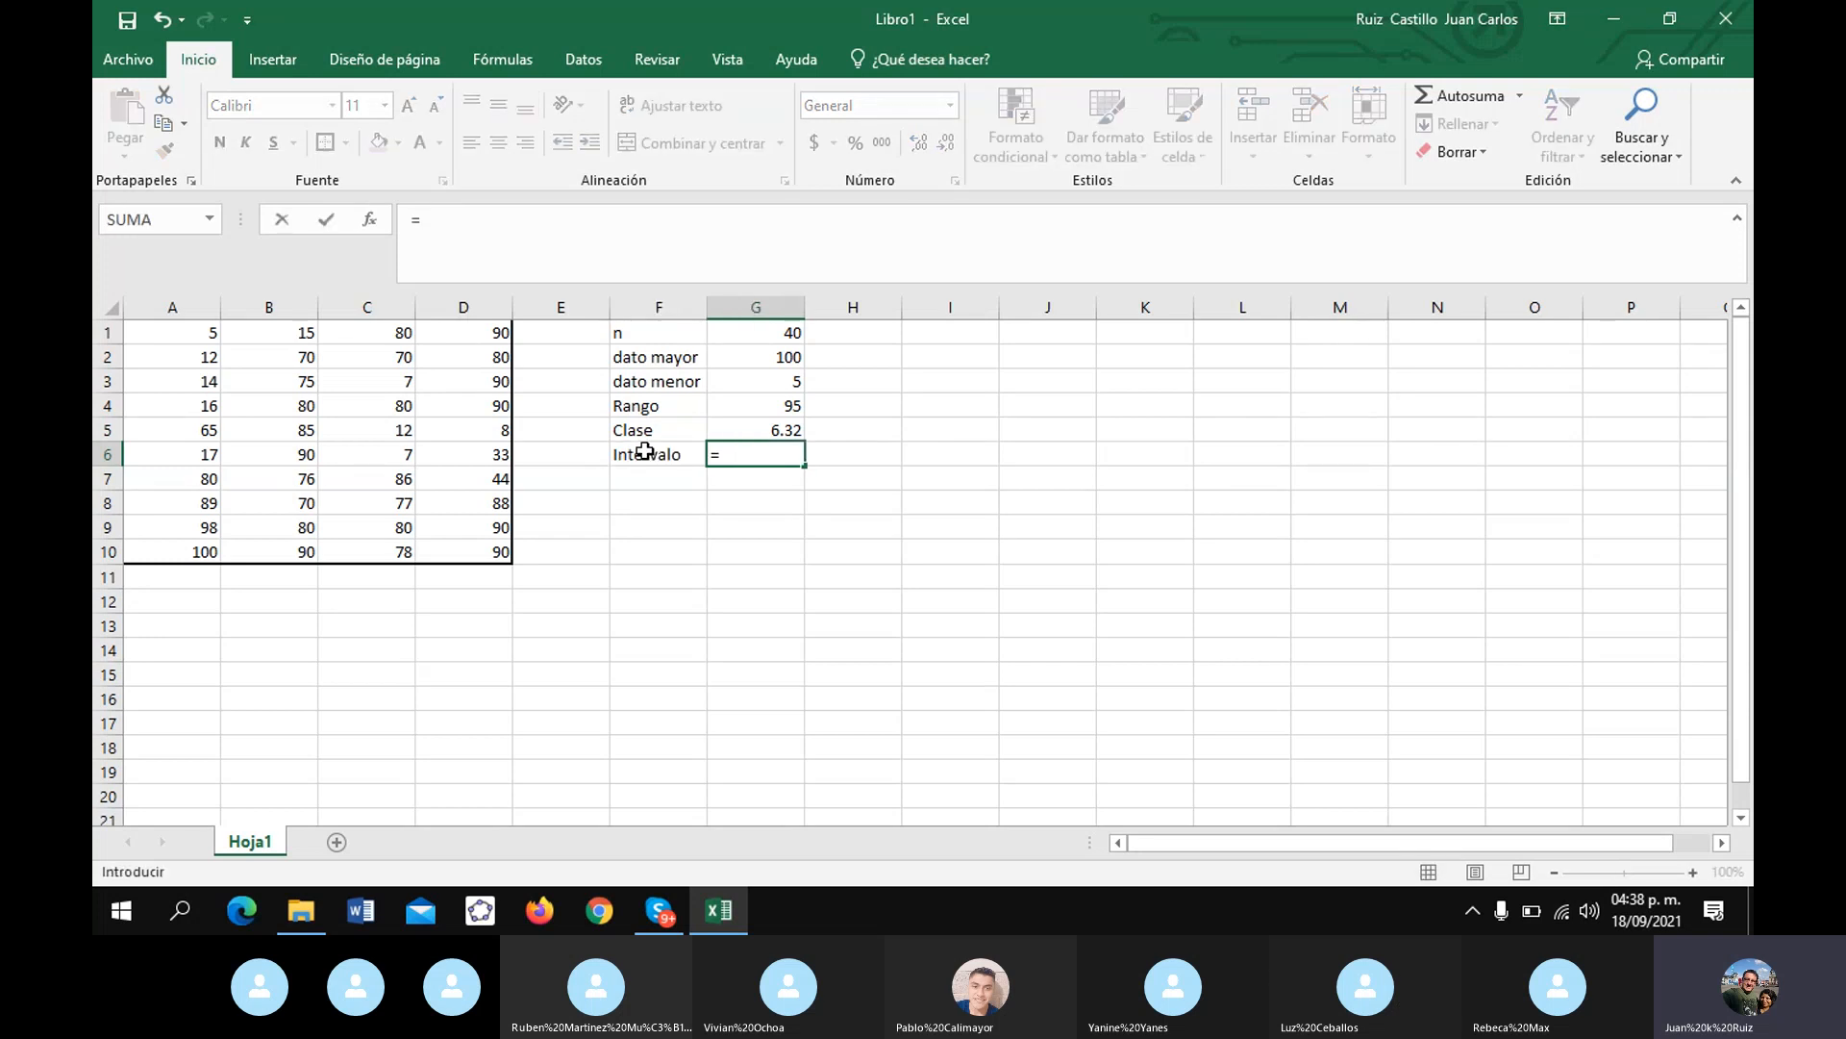
click(747, 407)
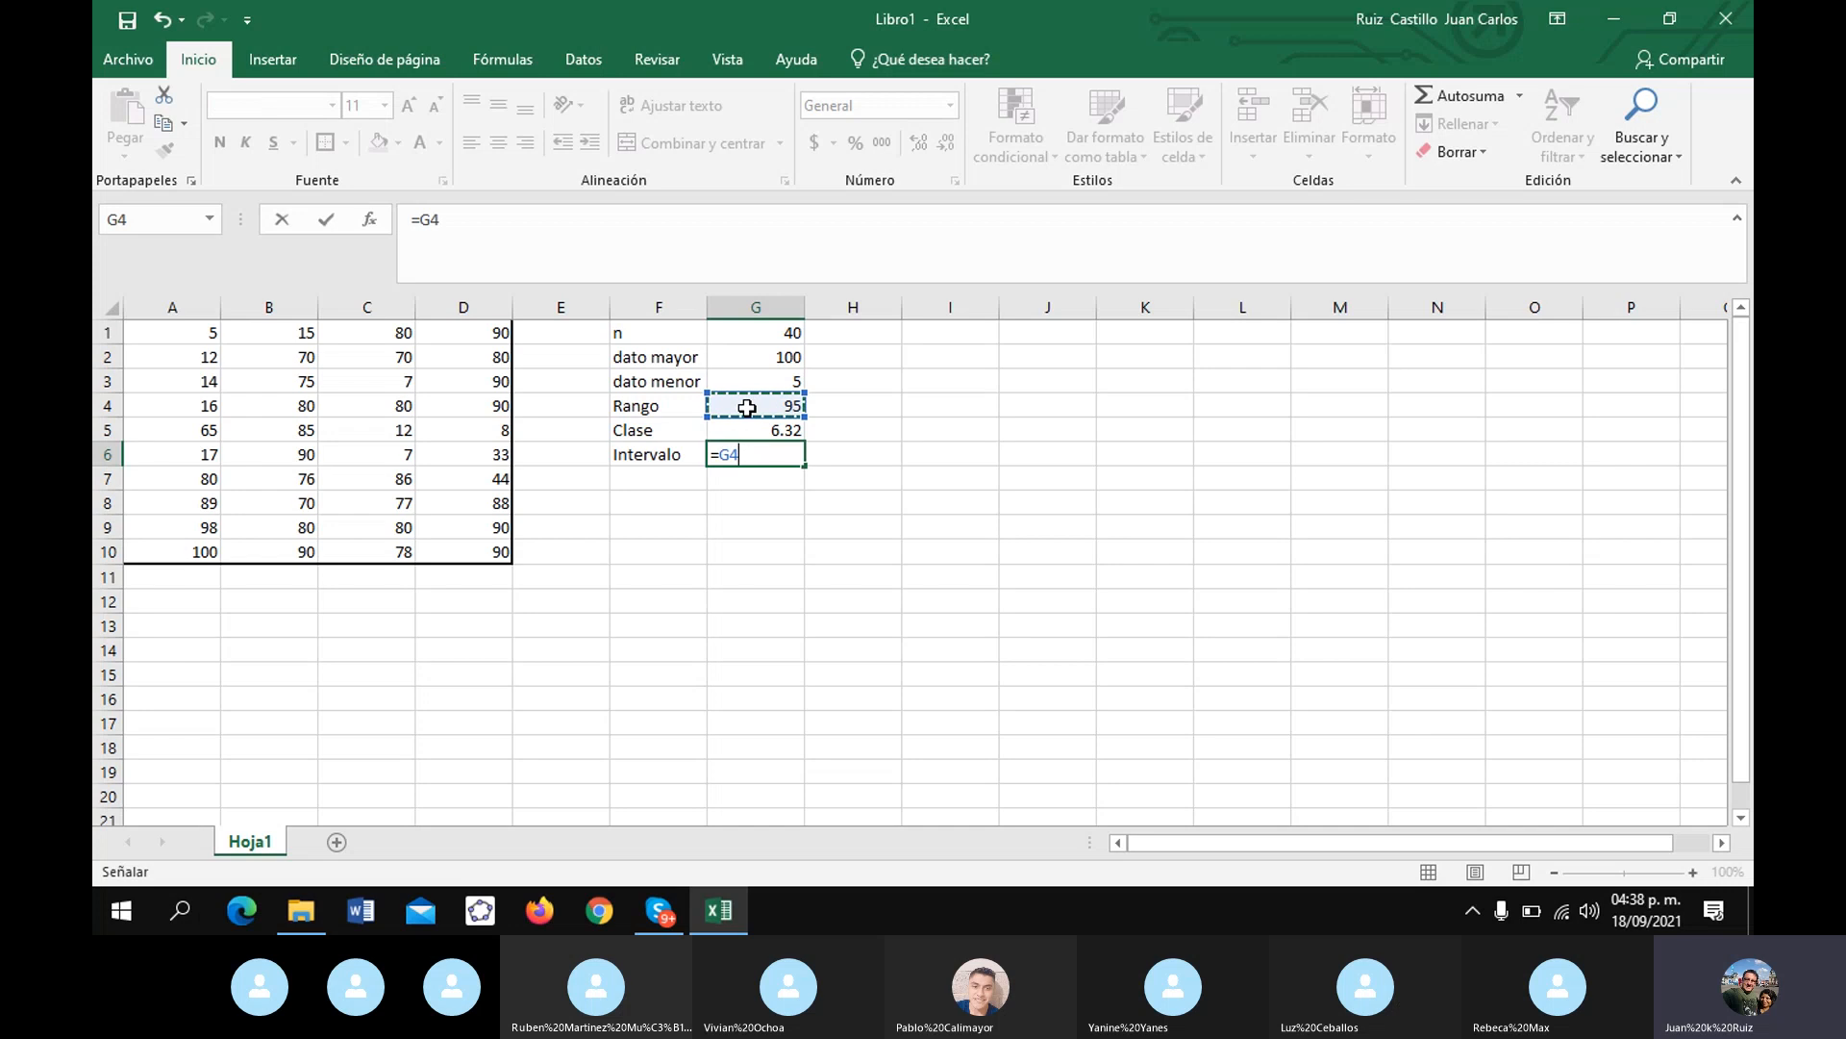
text(/)
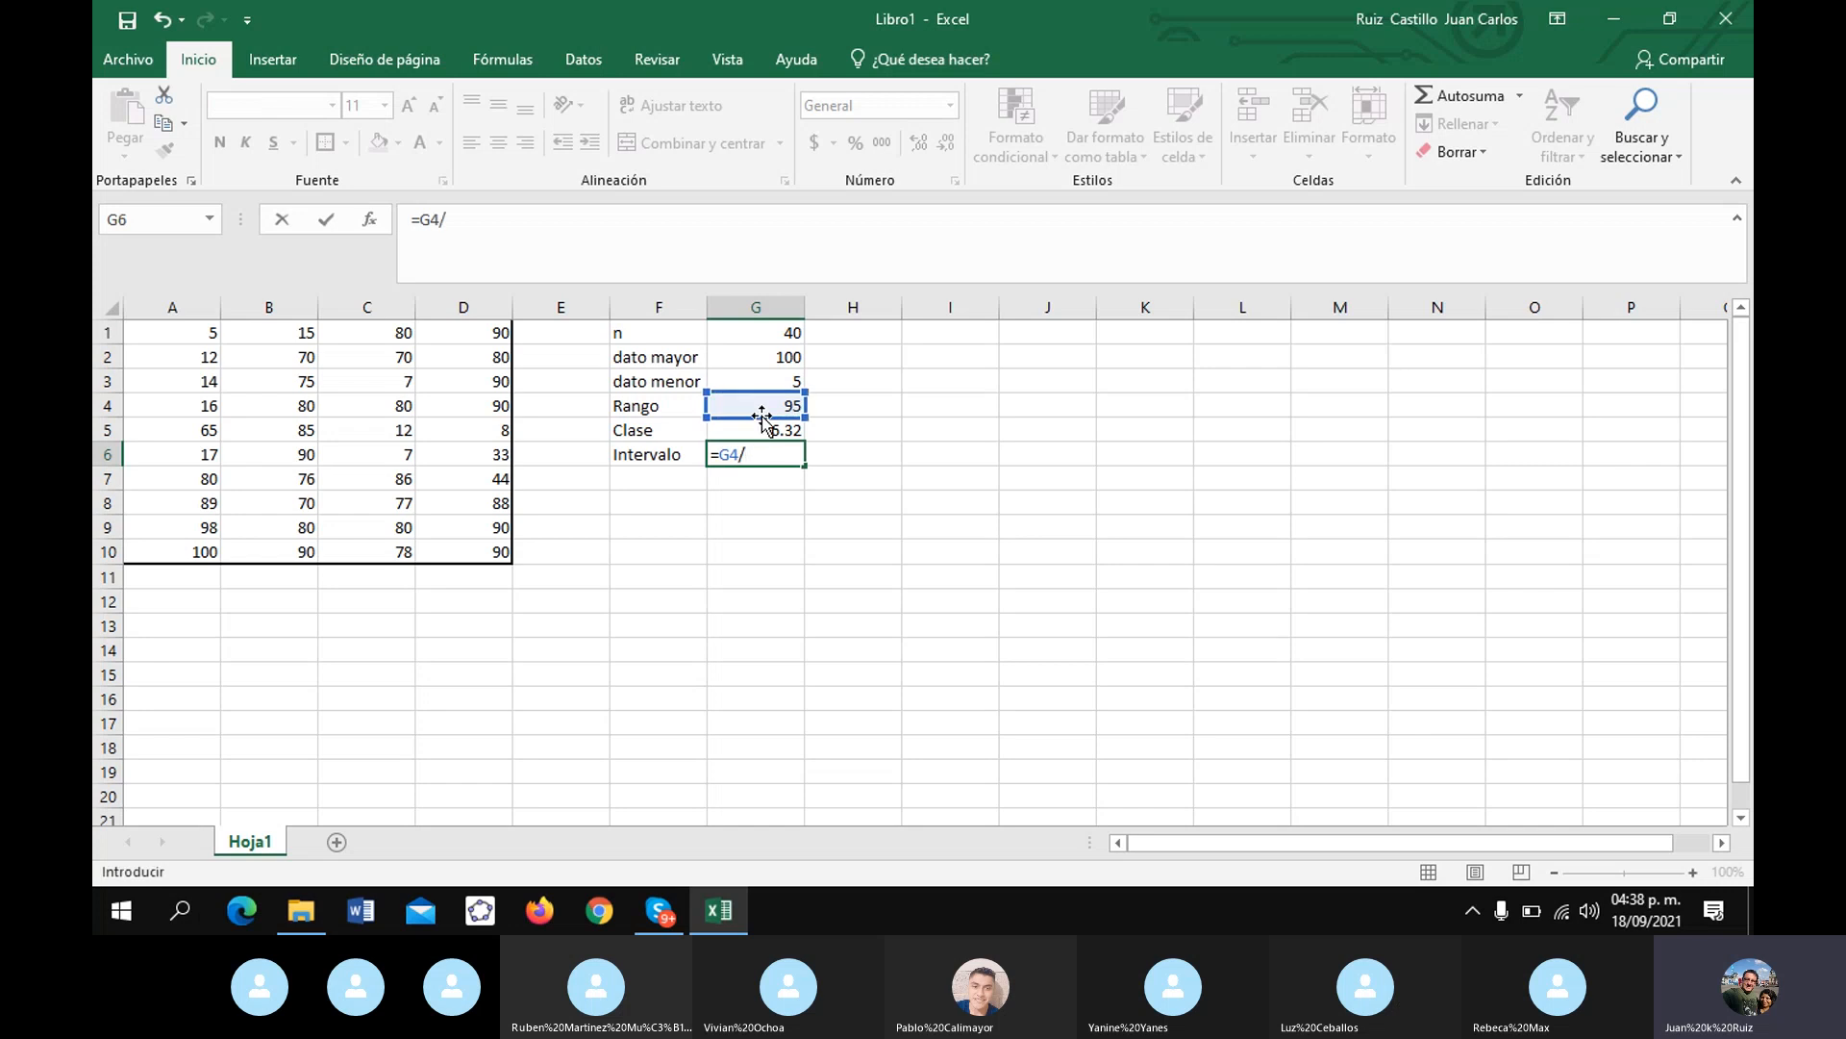
click(760, 430)
key(Return)
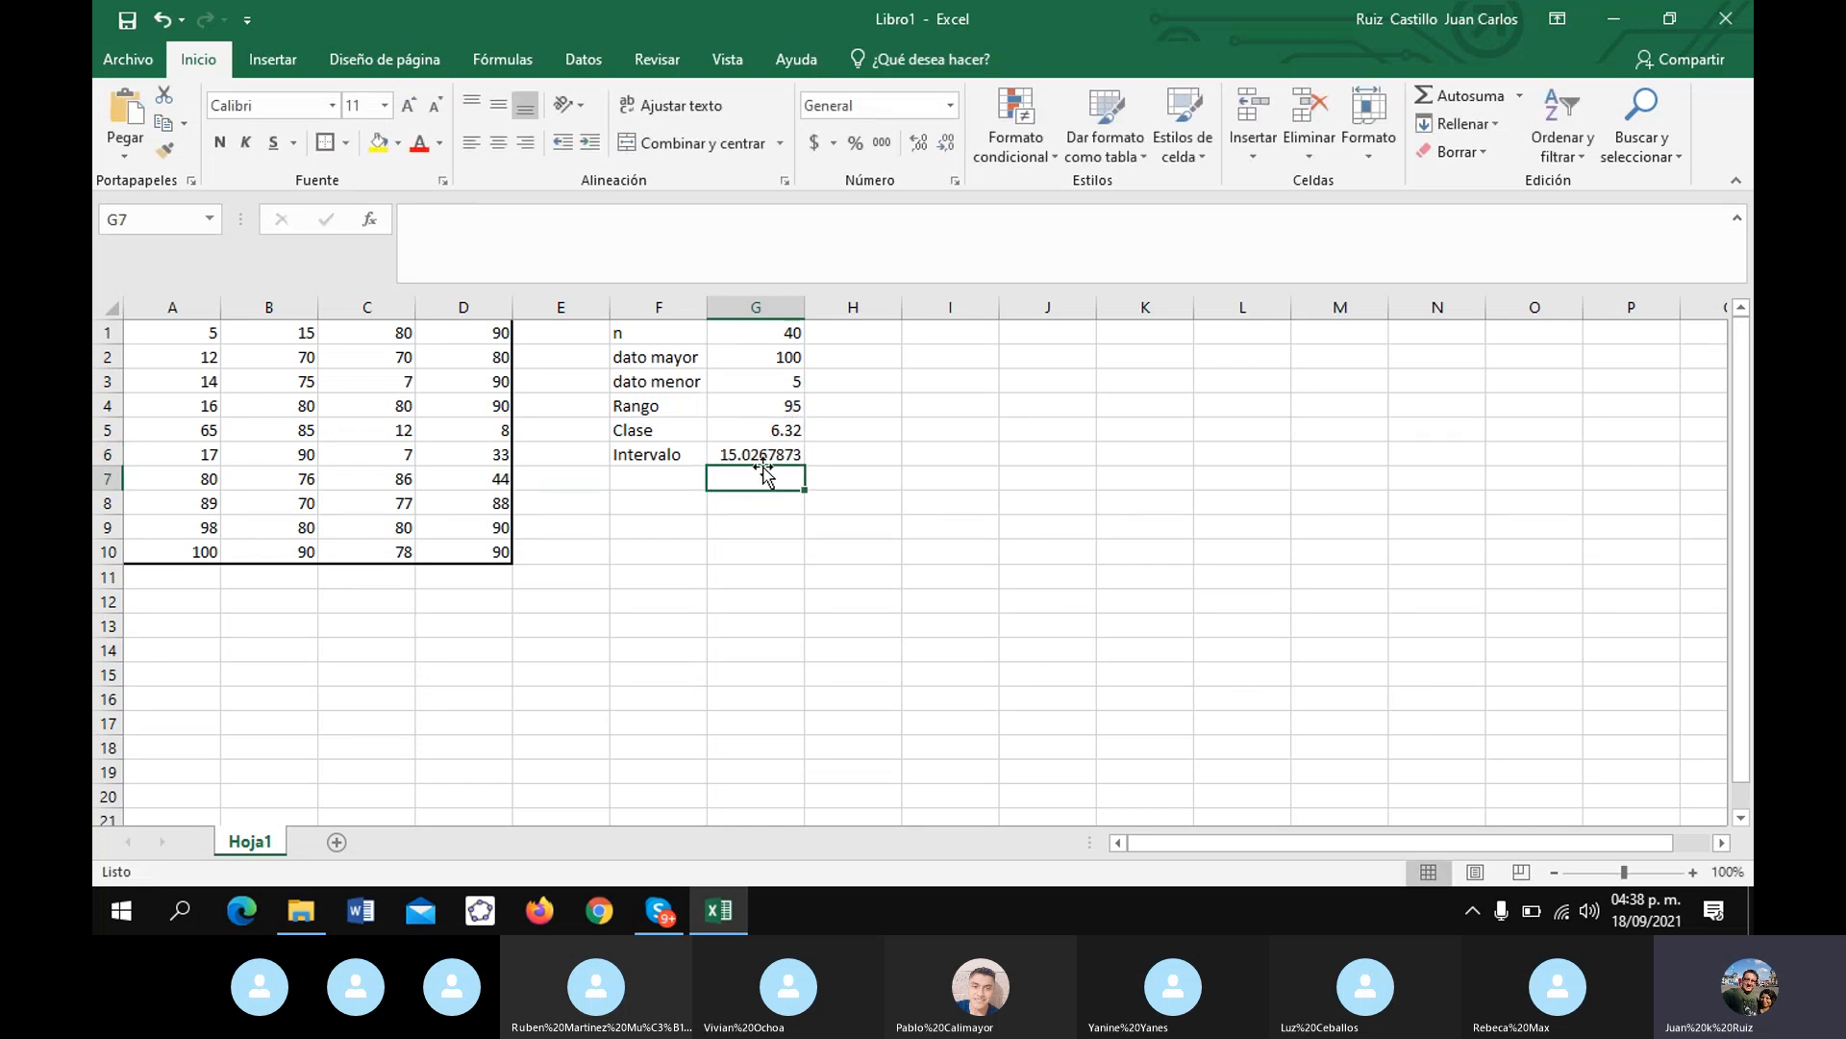
- Reduce the number format of the Intervalo result in cell G6 to zero decimal places
click(759, 455)
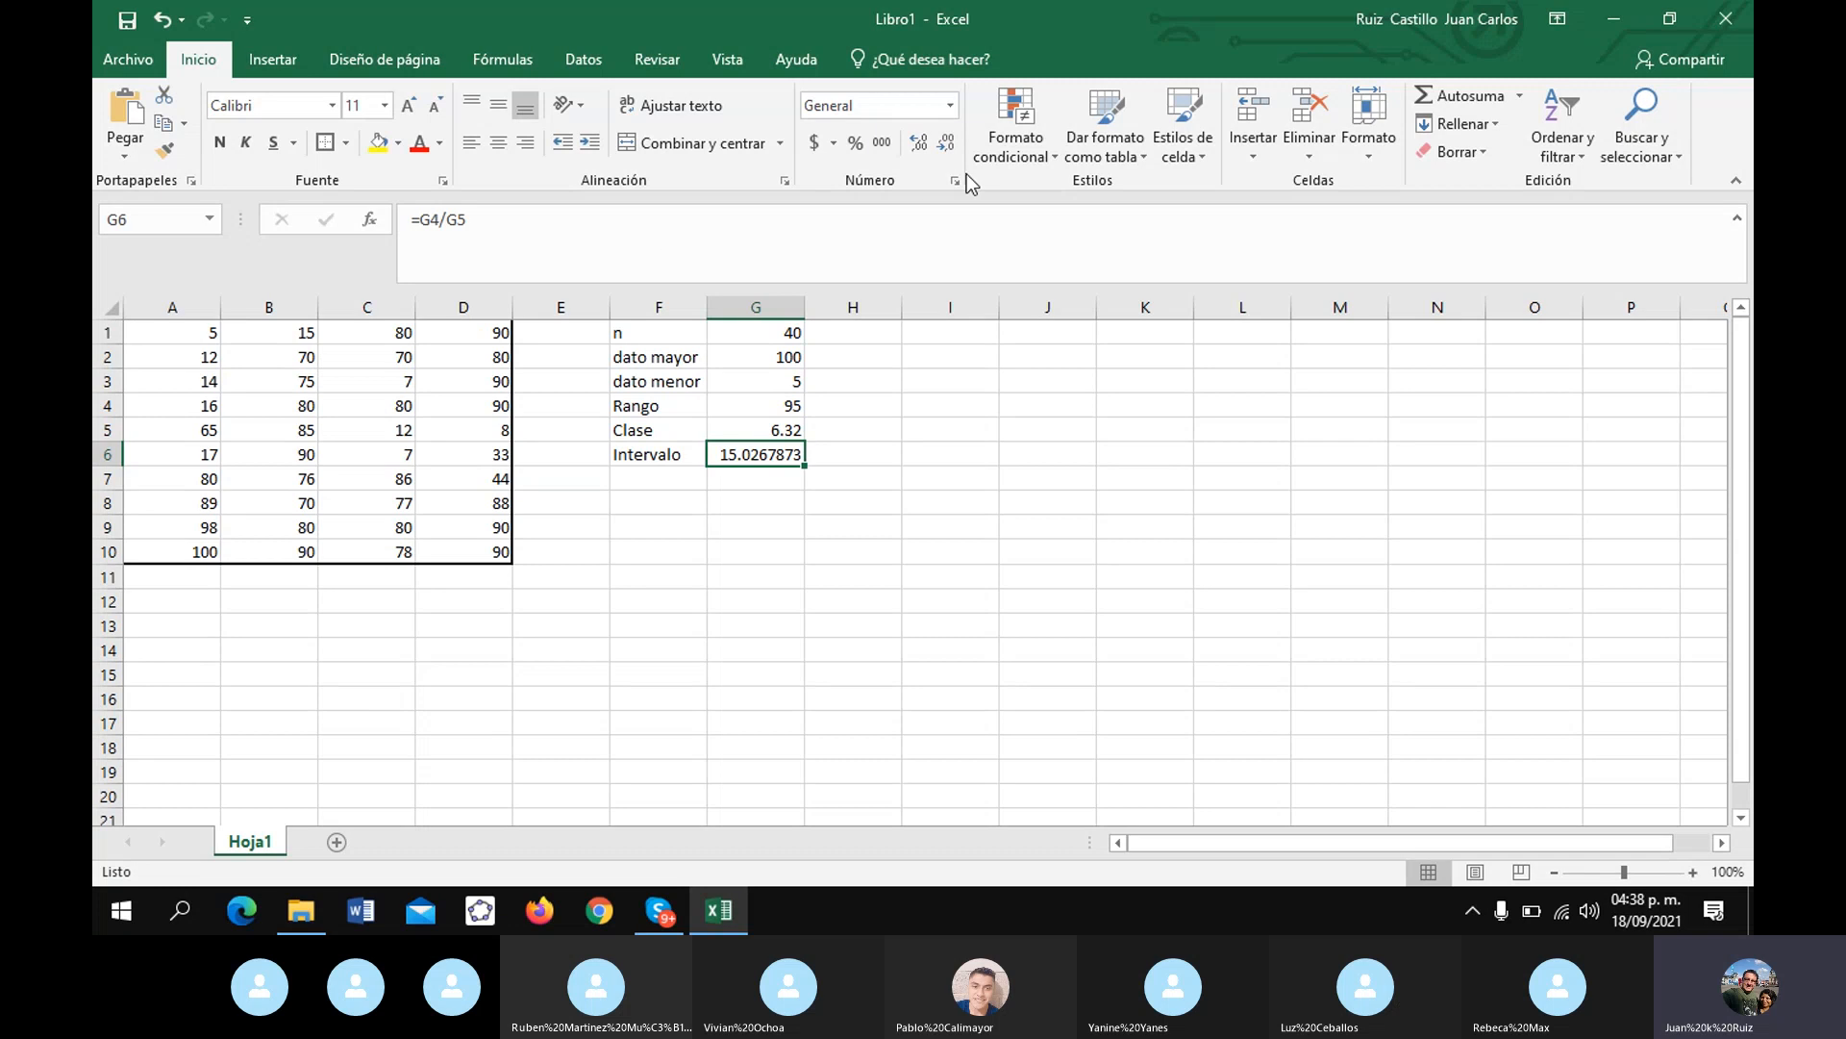
click(953, 149)
click(953, 149)
click(953, 149)
click(953, 149)
click(953, 149)
click(953, 149)
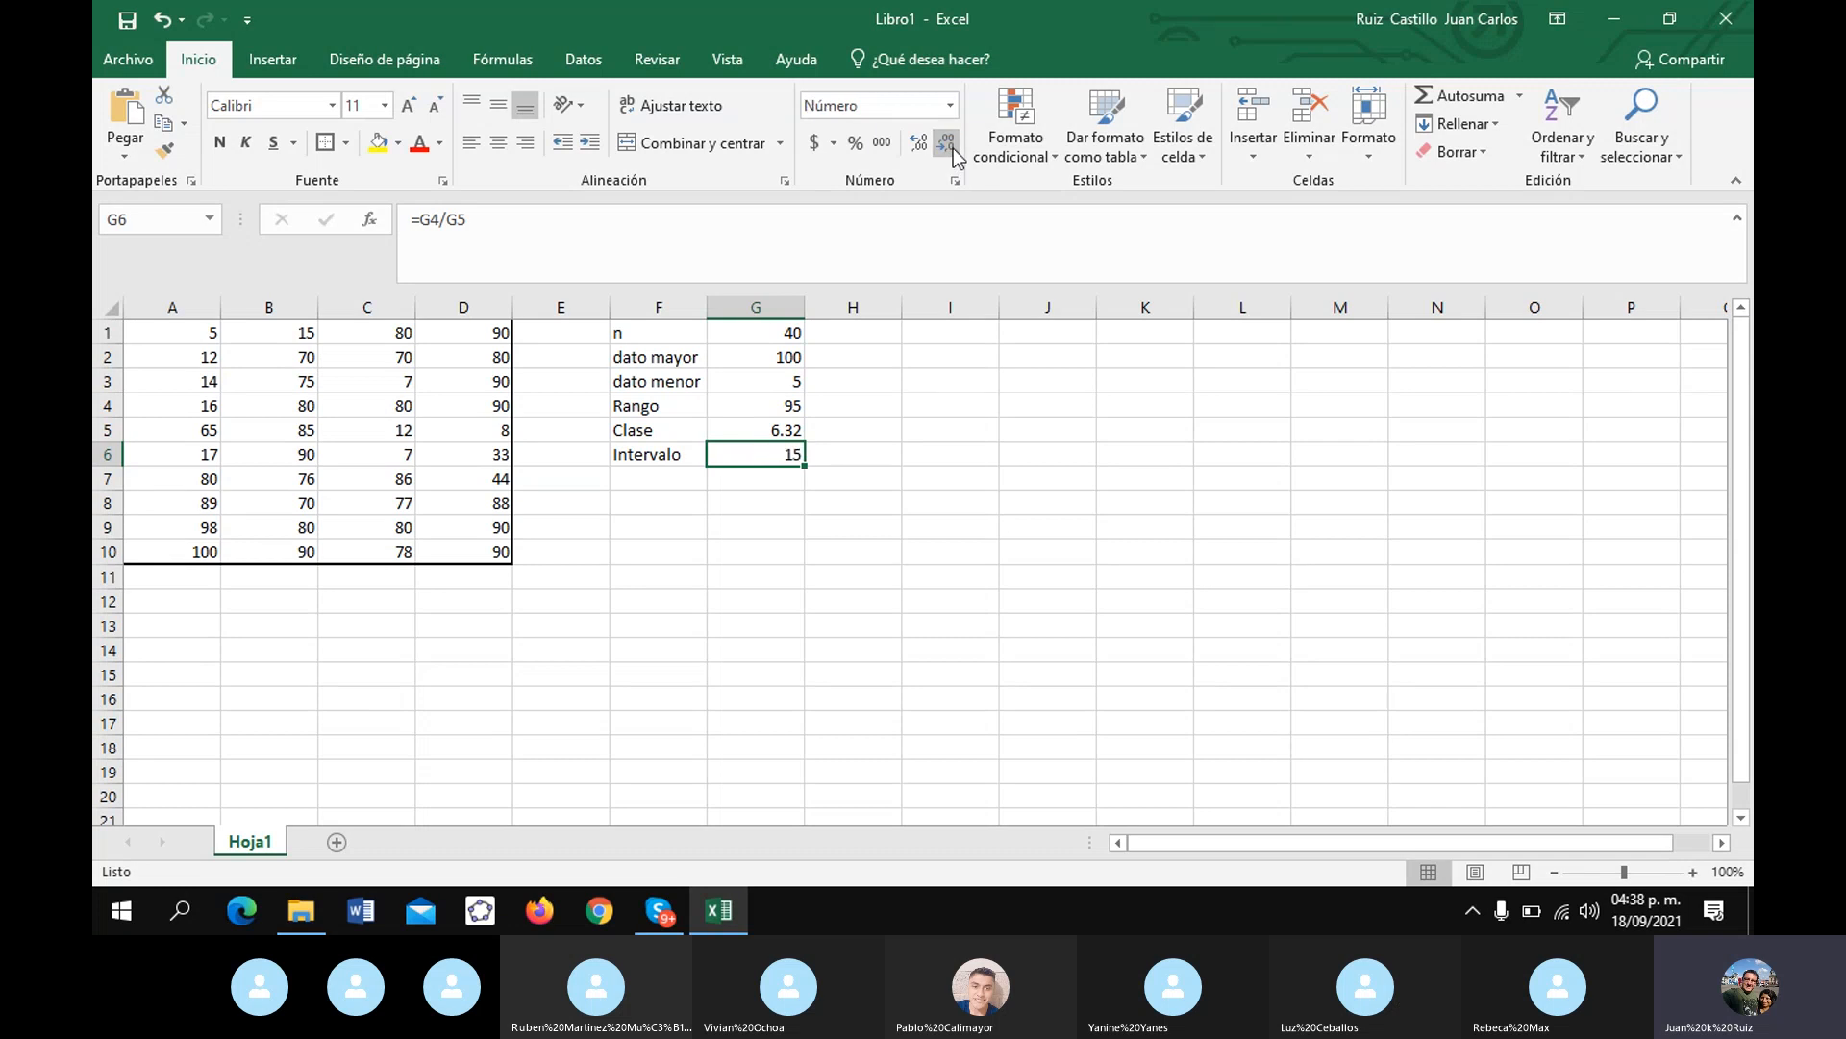
- Enter the class-limit headings: "LA" in cell J2, "Li" in cell J3 and "Ls" in cell K3
click(908, 496)
click(946, 366)
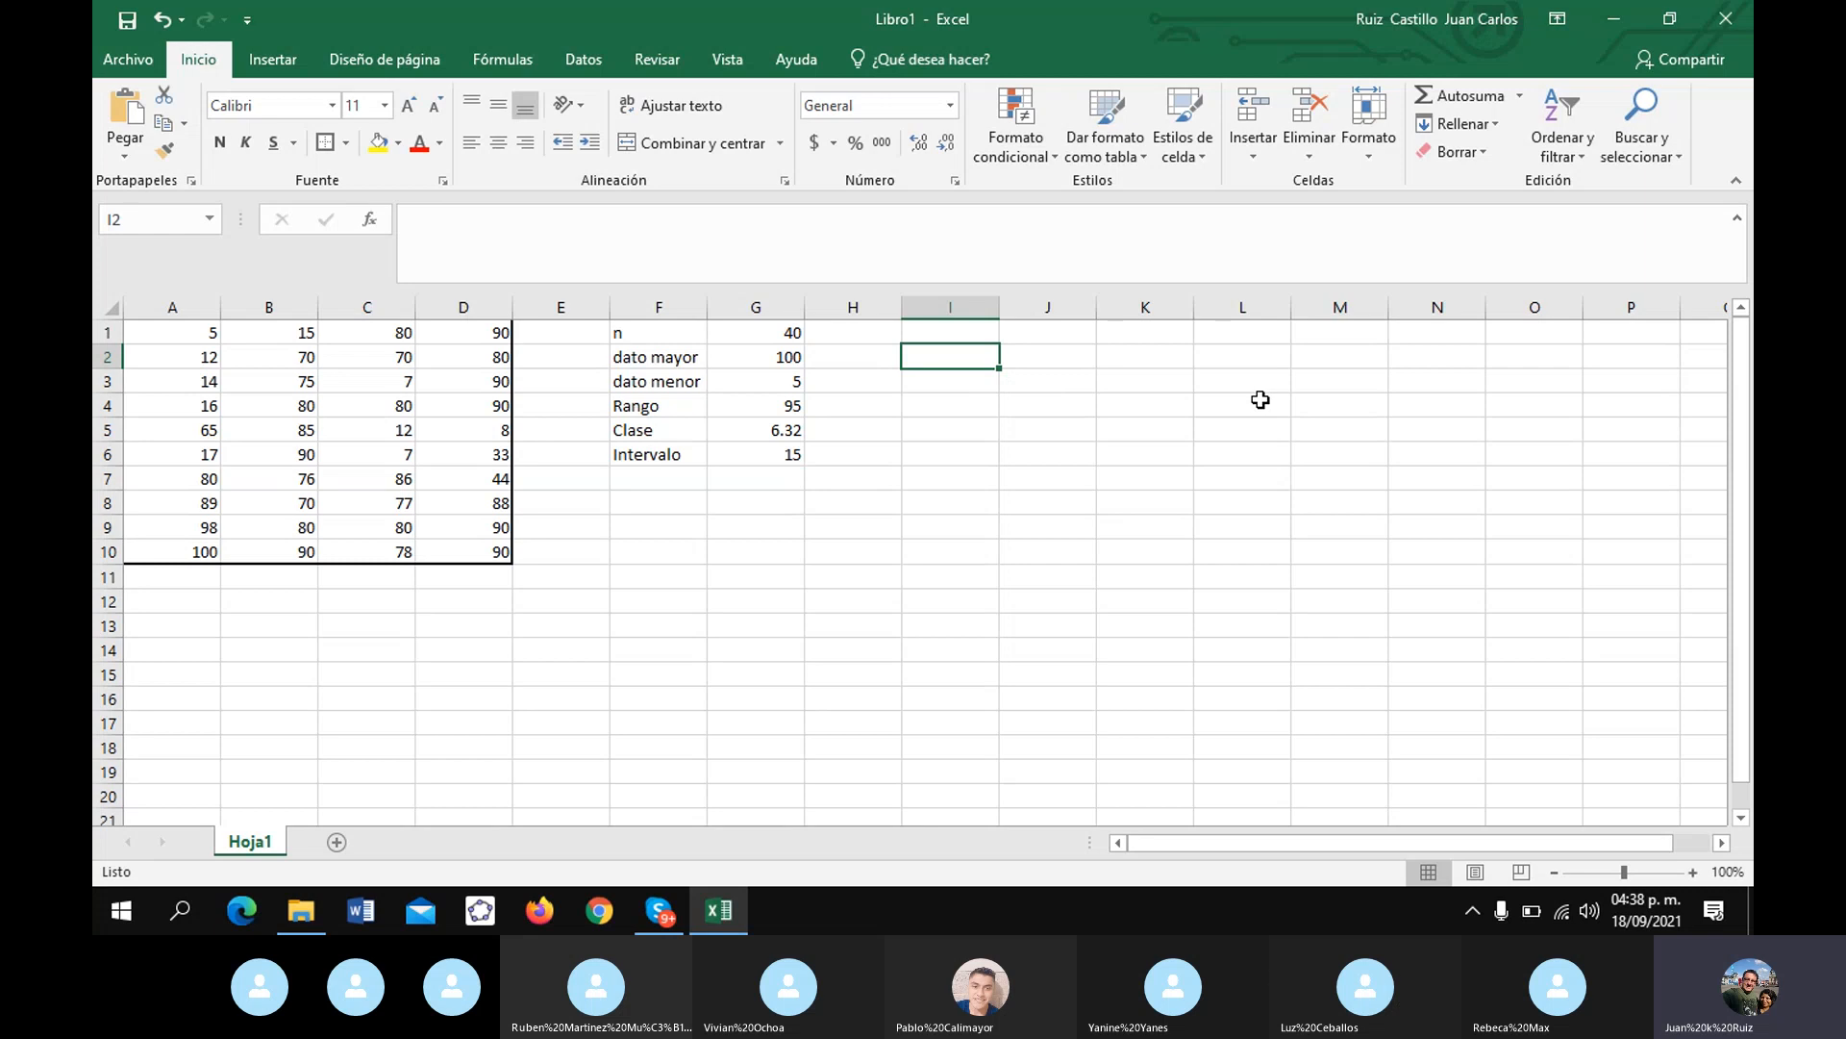
key(Right)
key(Right)
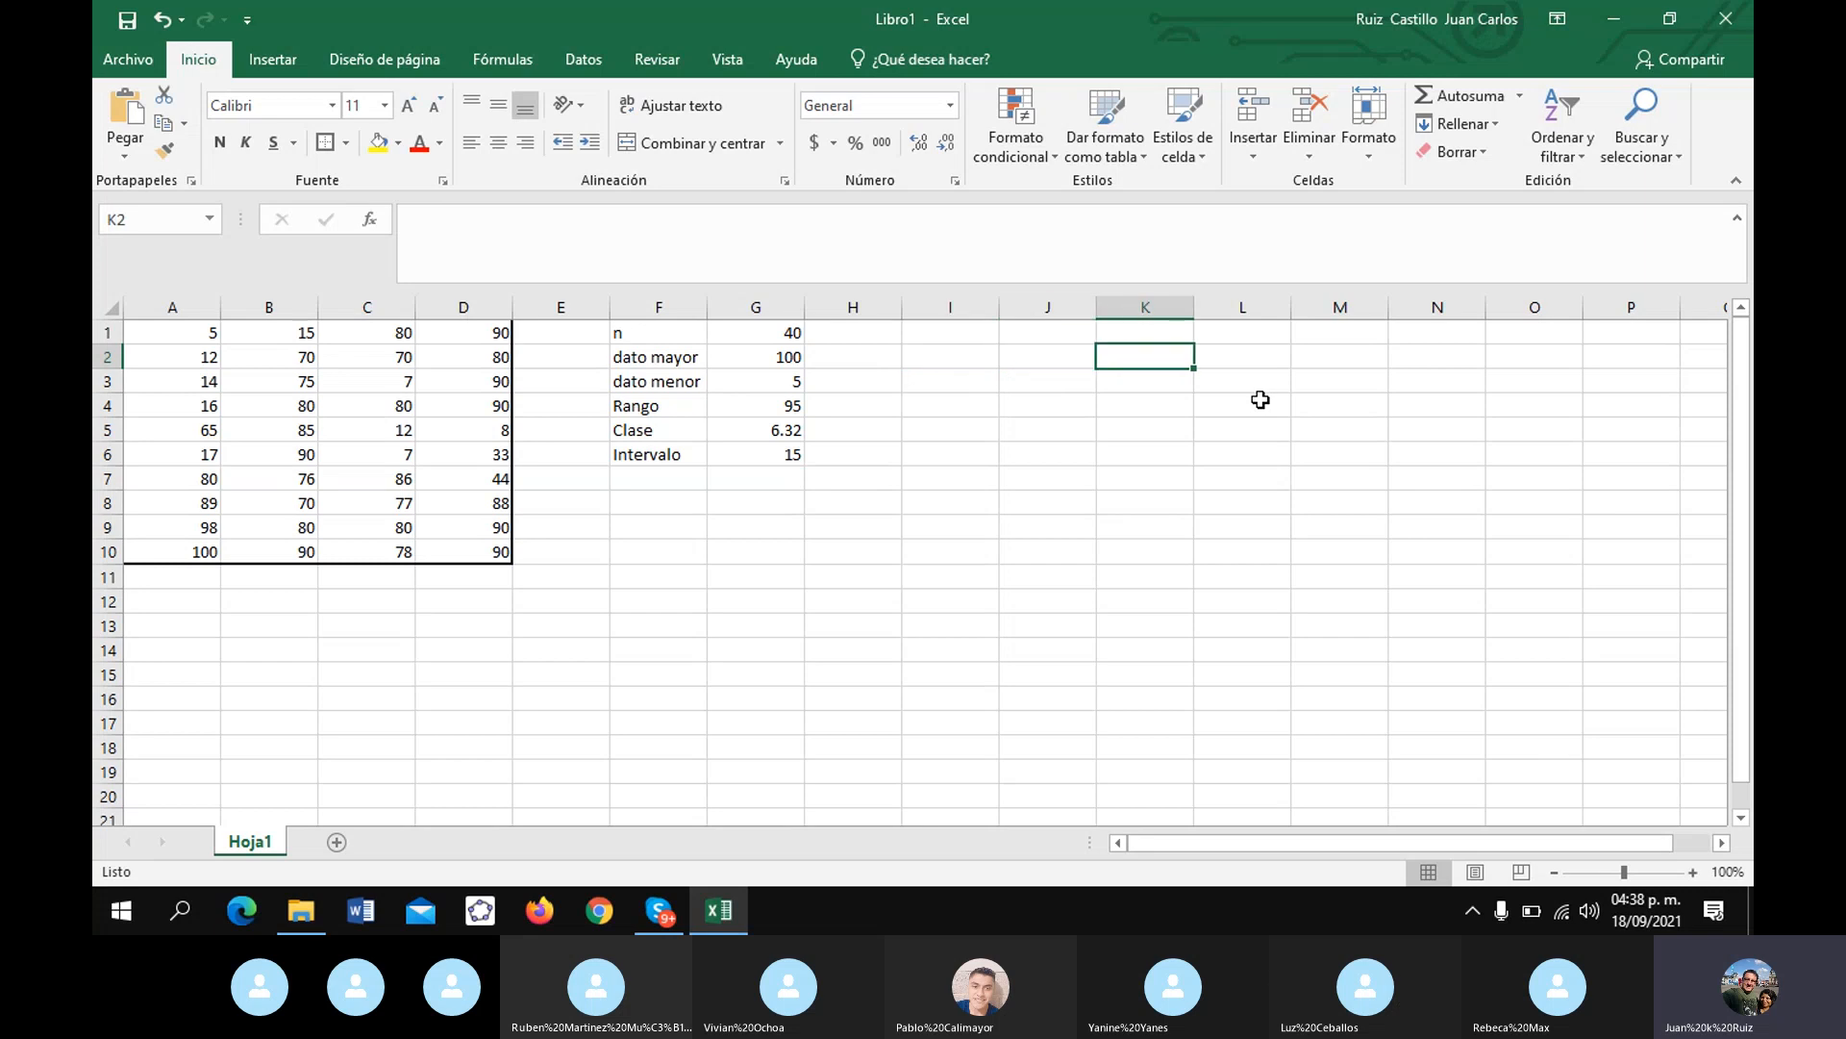
key(Down)
key(Up)
key(Left)
text(L)
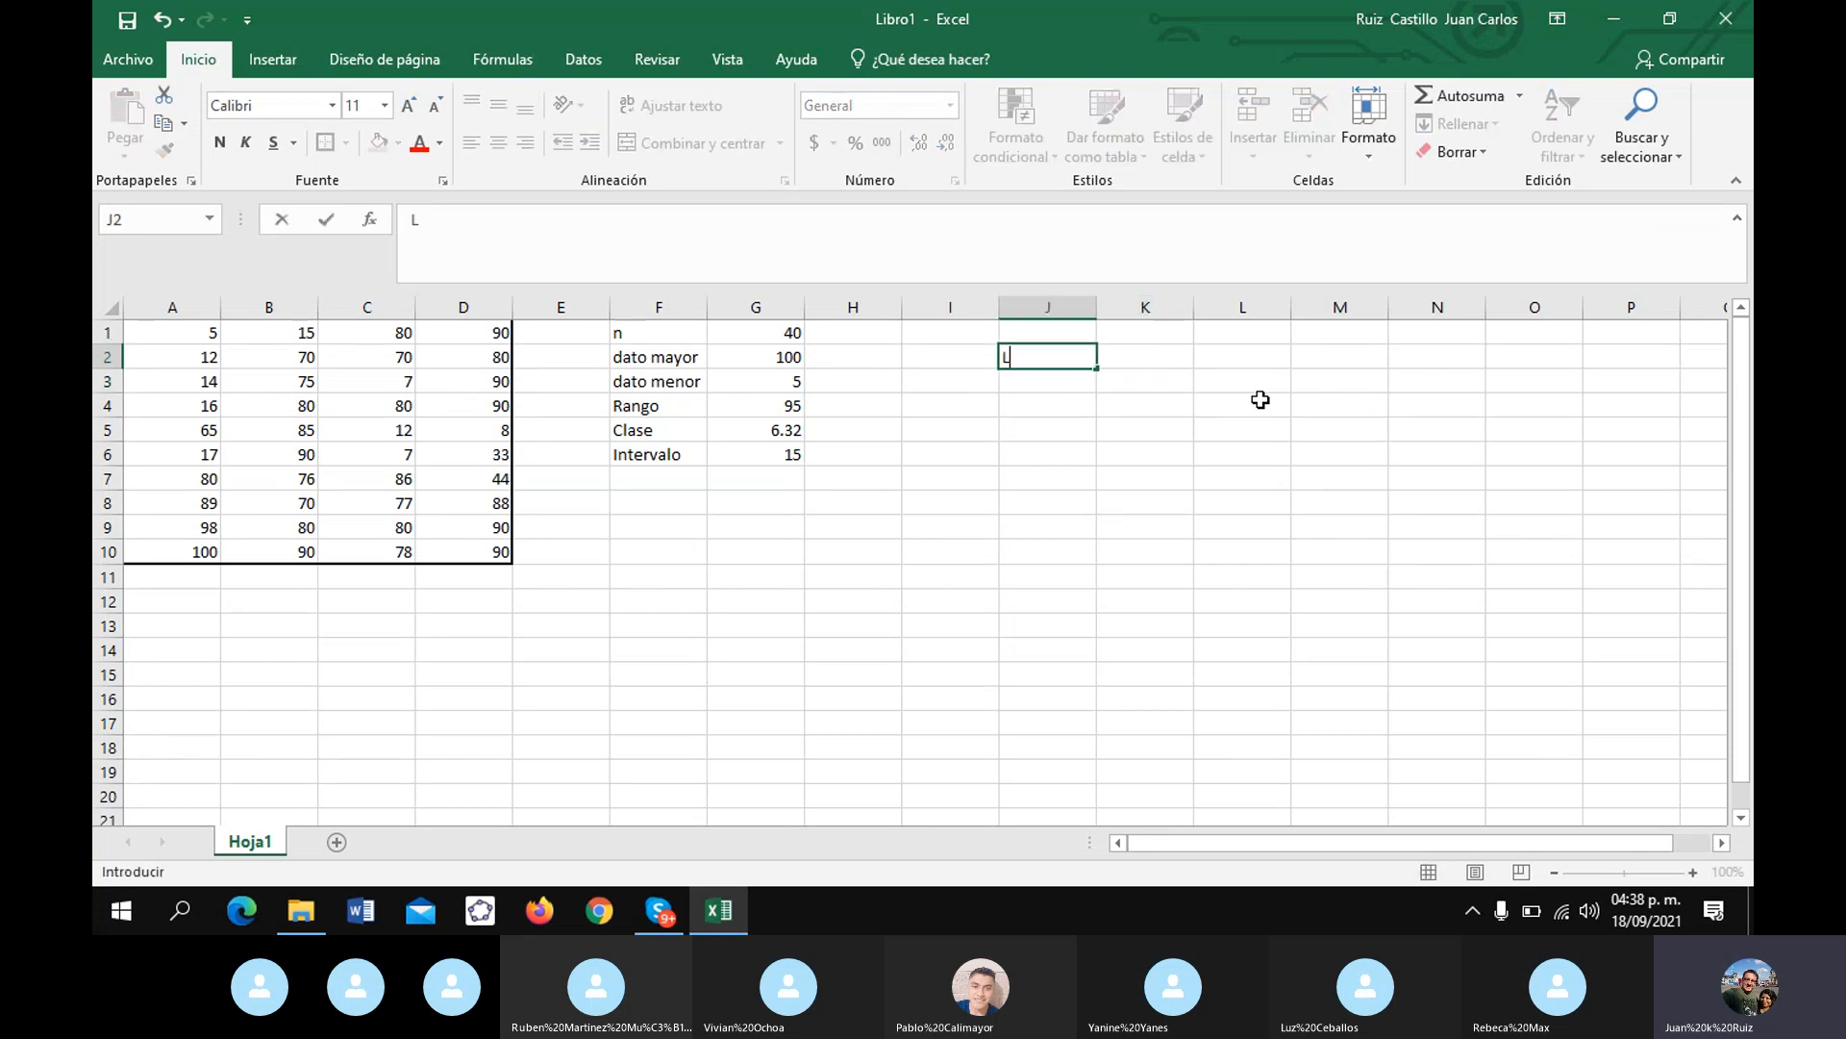
text(A)
key(Return)
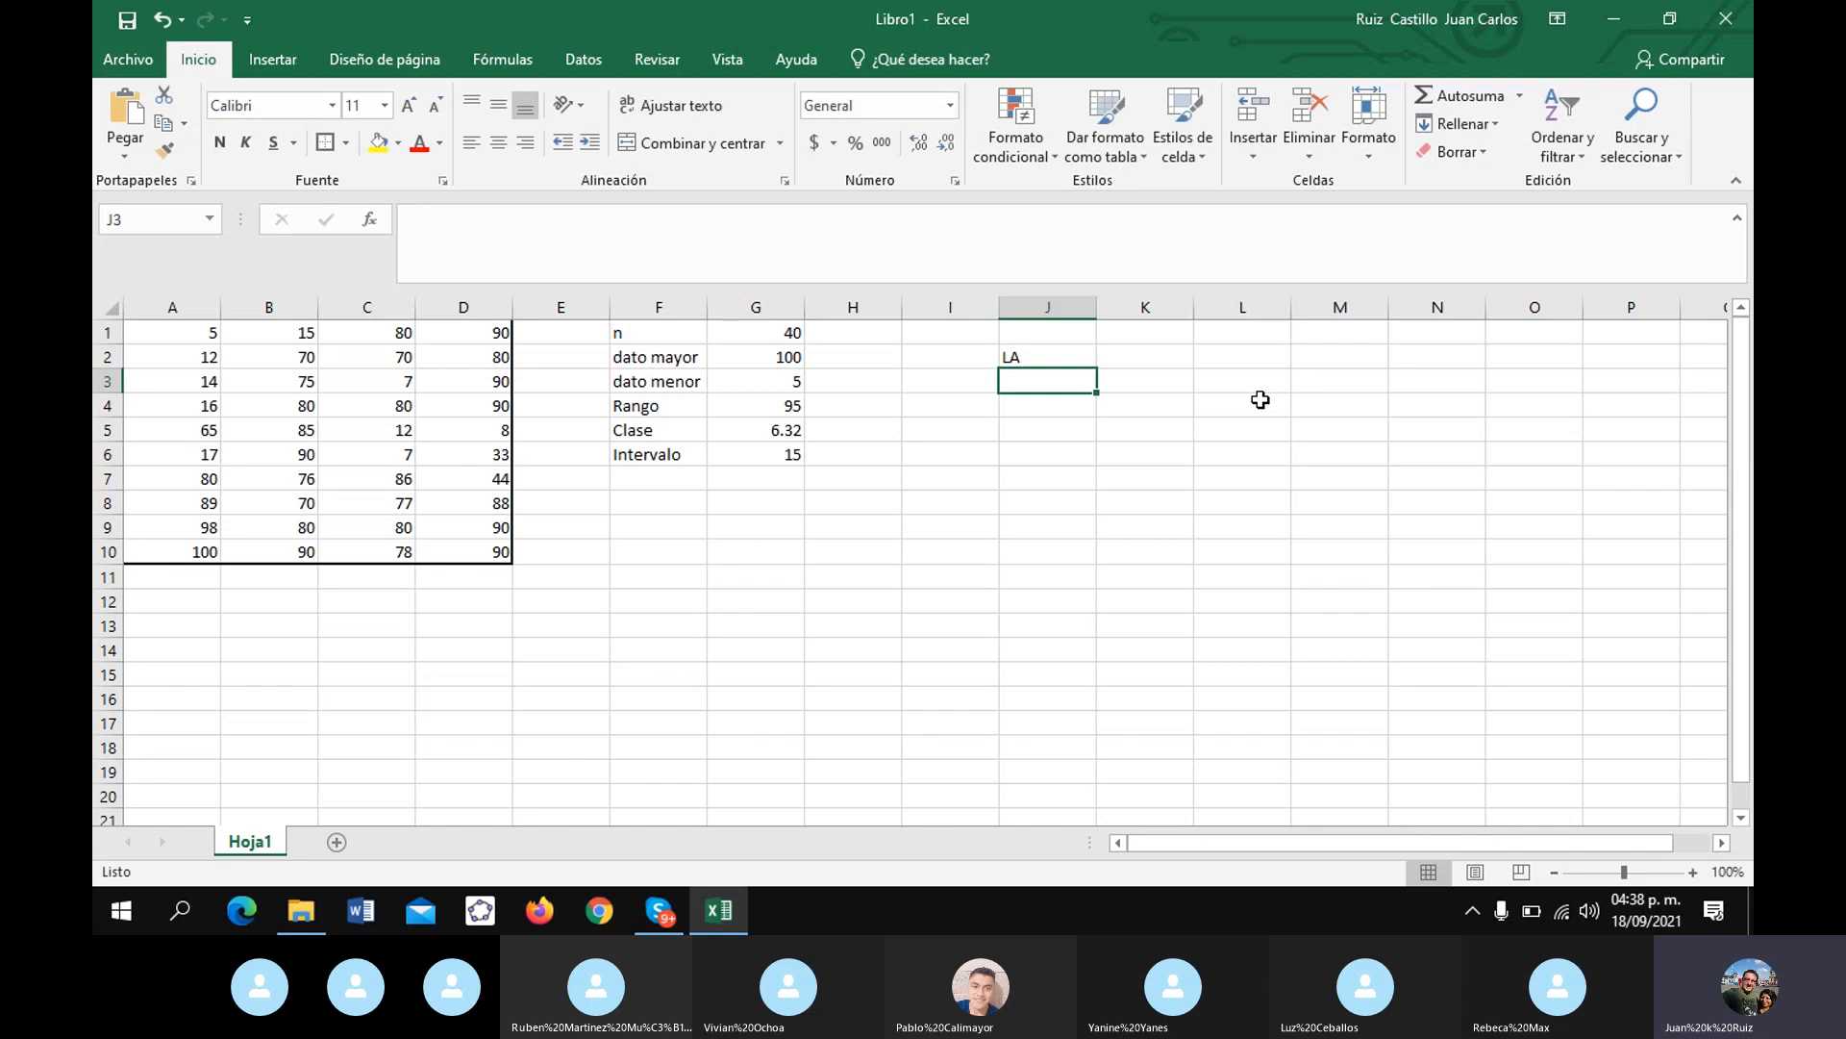
text(Li)
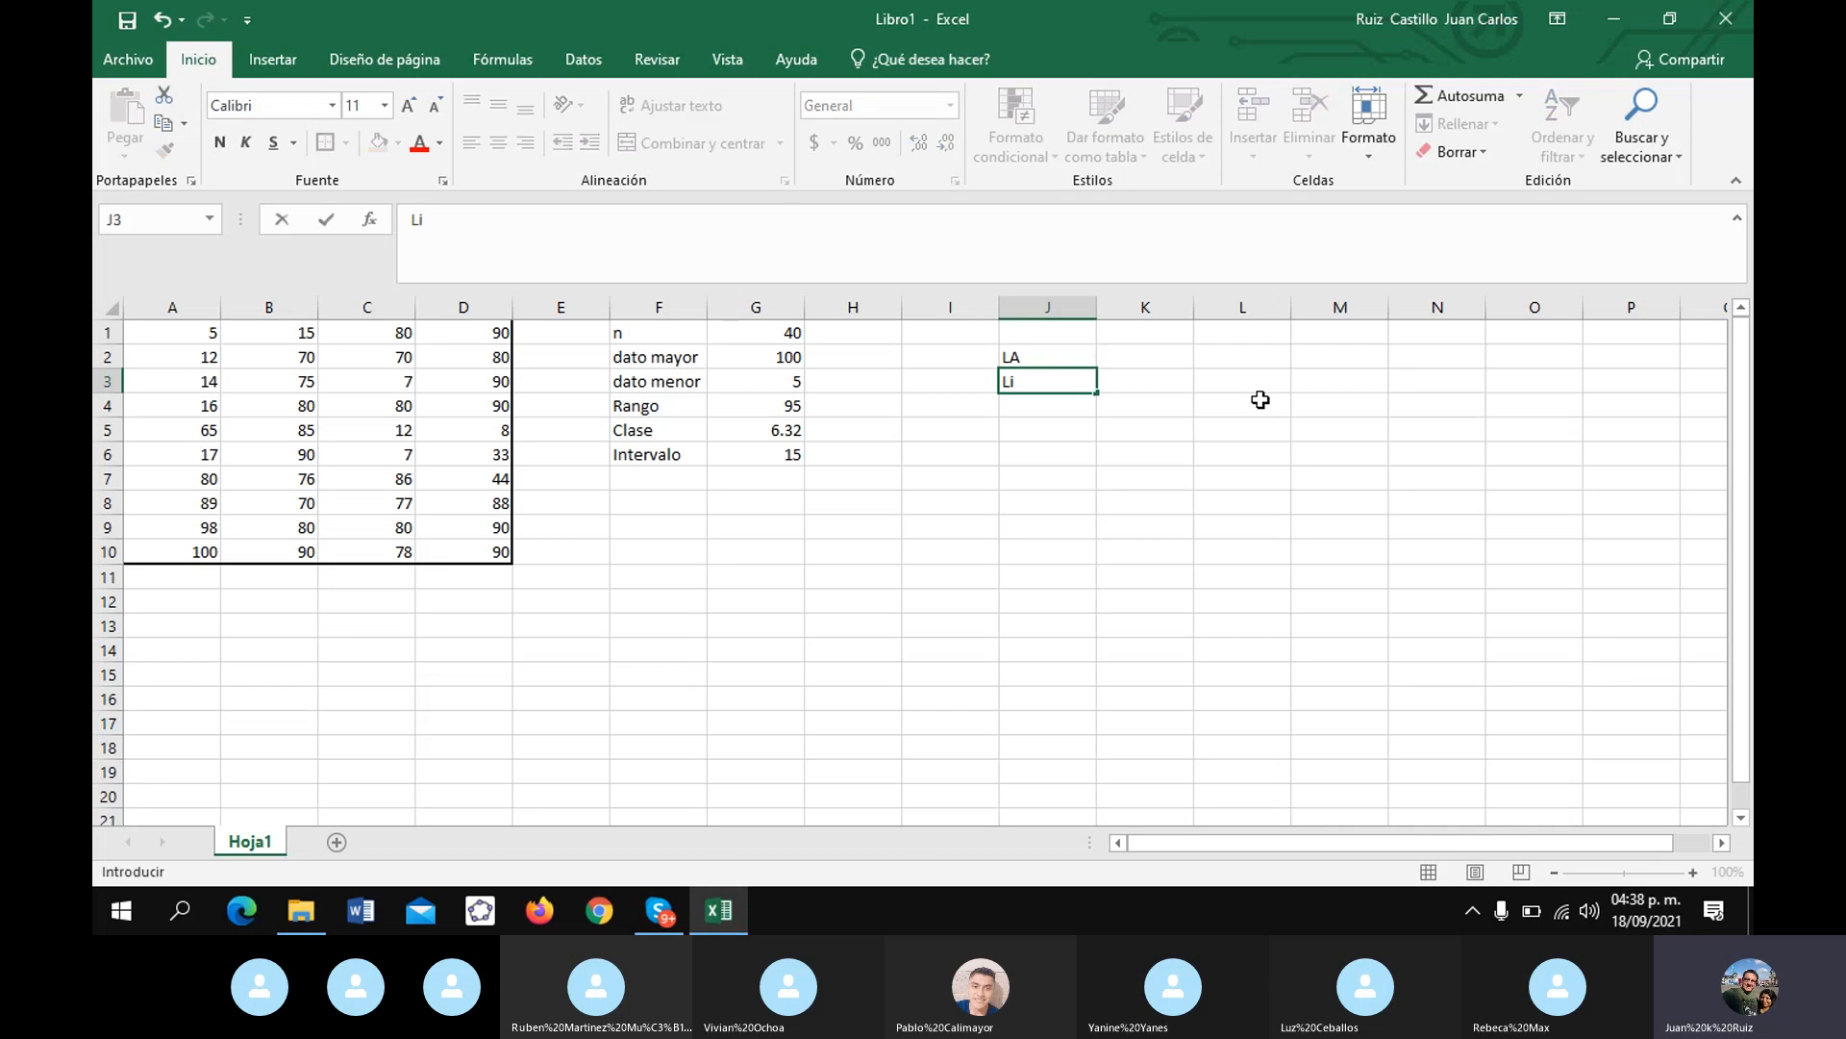
key(Tab)
text(Ls)
key(Return)
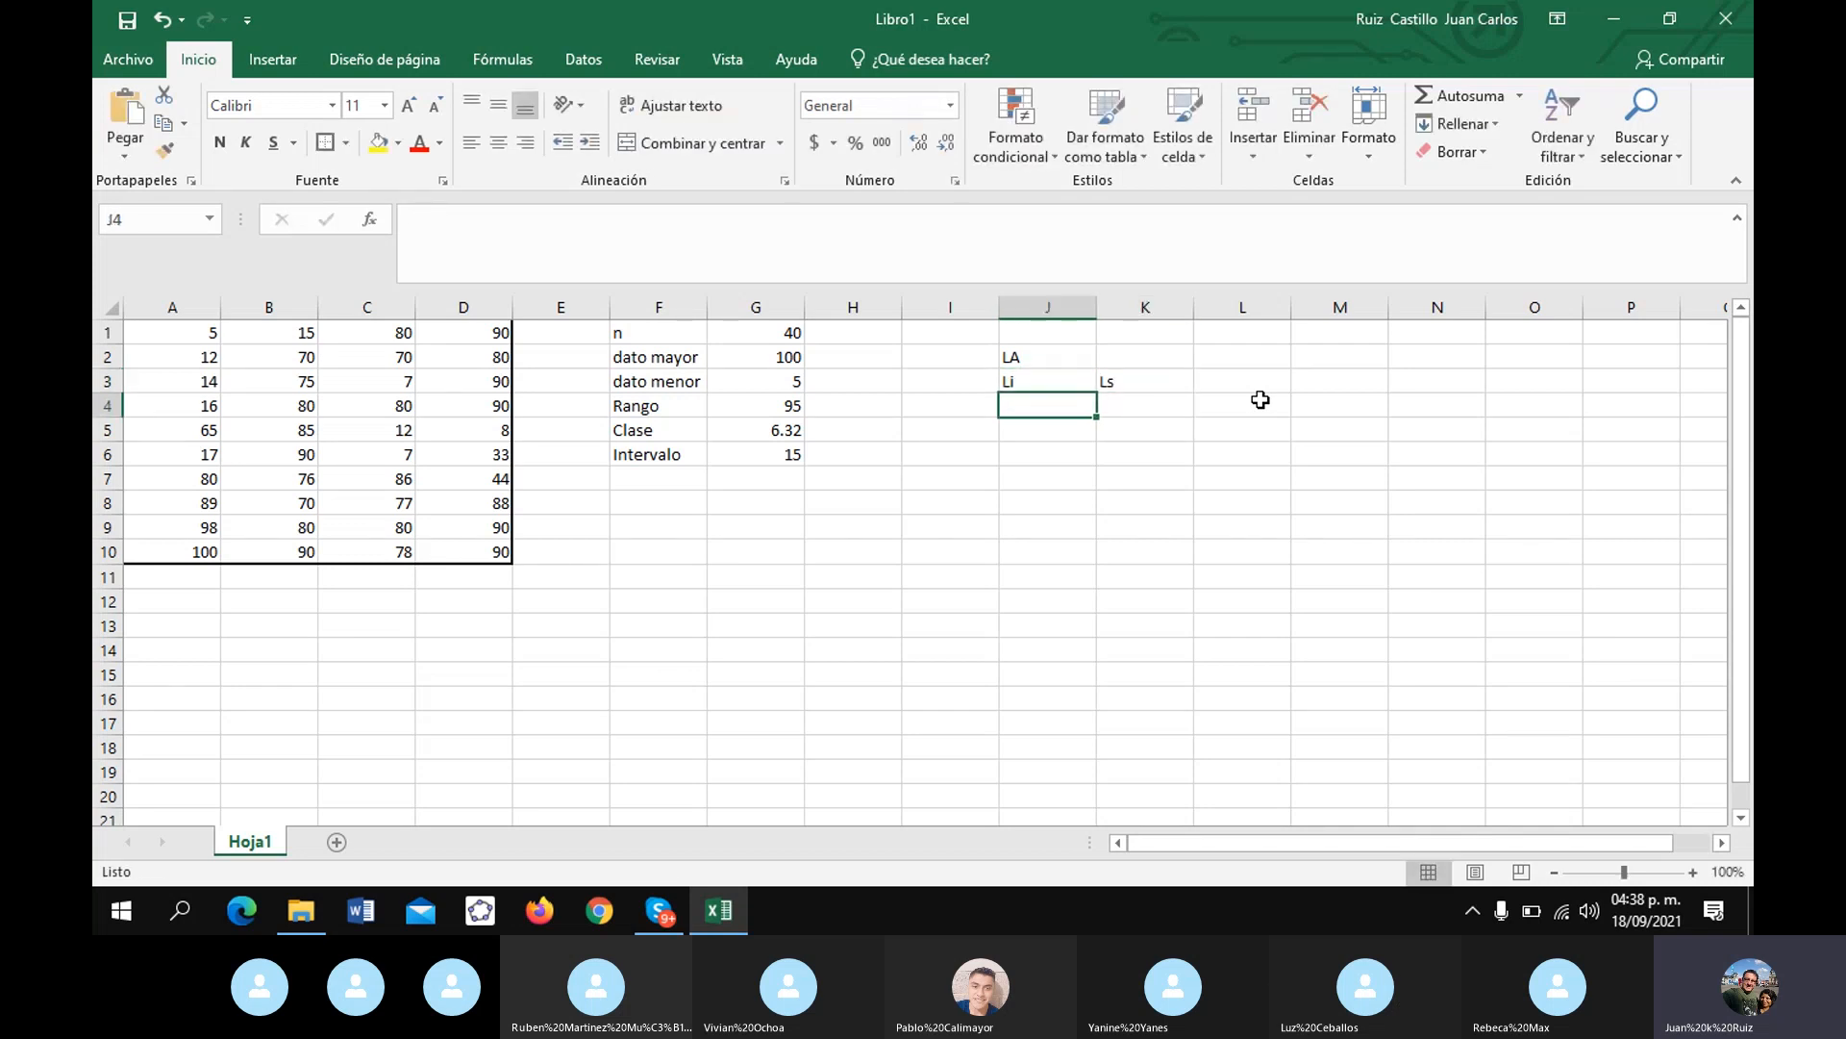
- Set the first lower limit in cell J4 equal to the minimum value in cell G3
text(=)
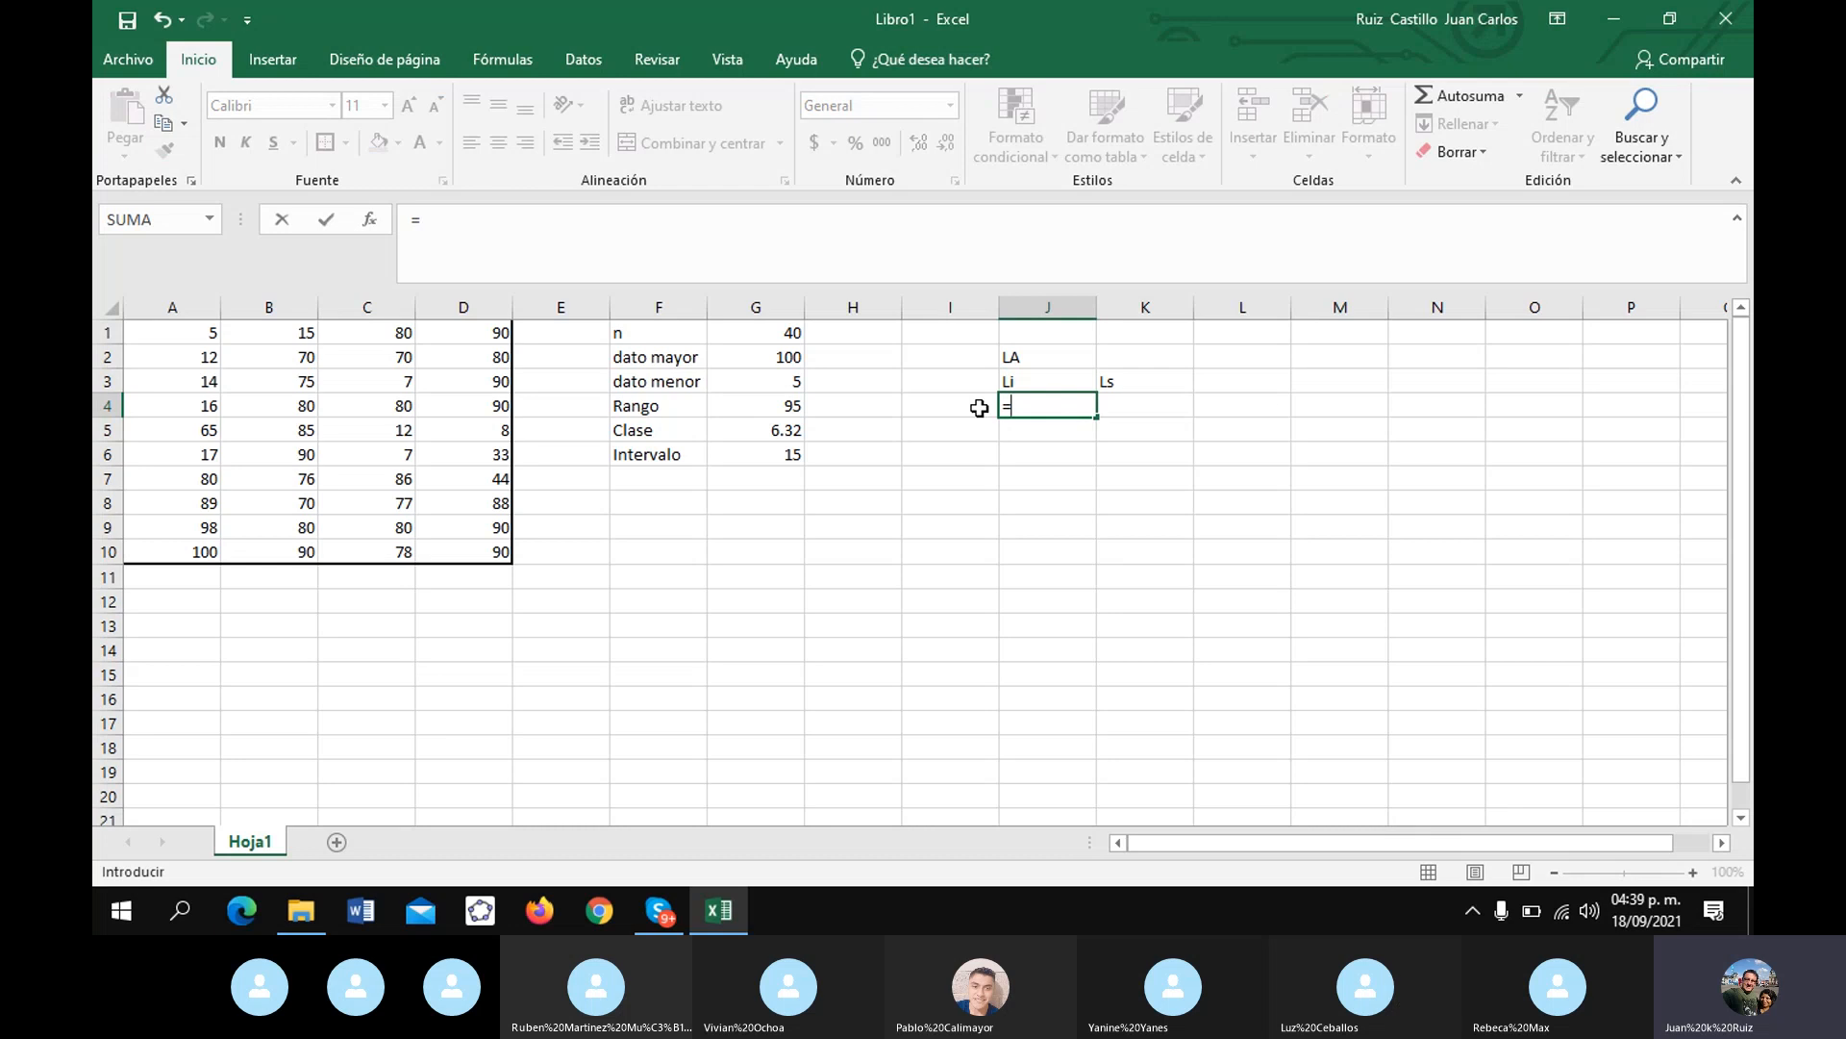
click(781, 384)
key(Return)
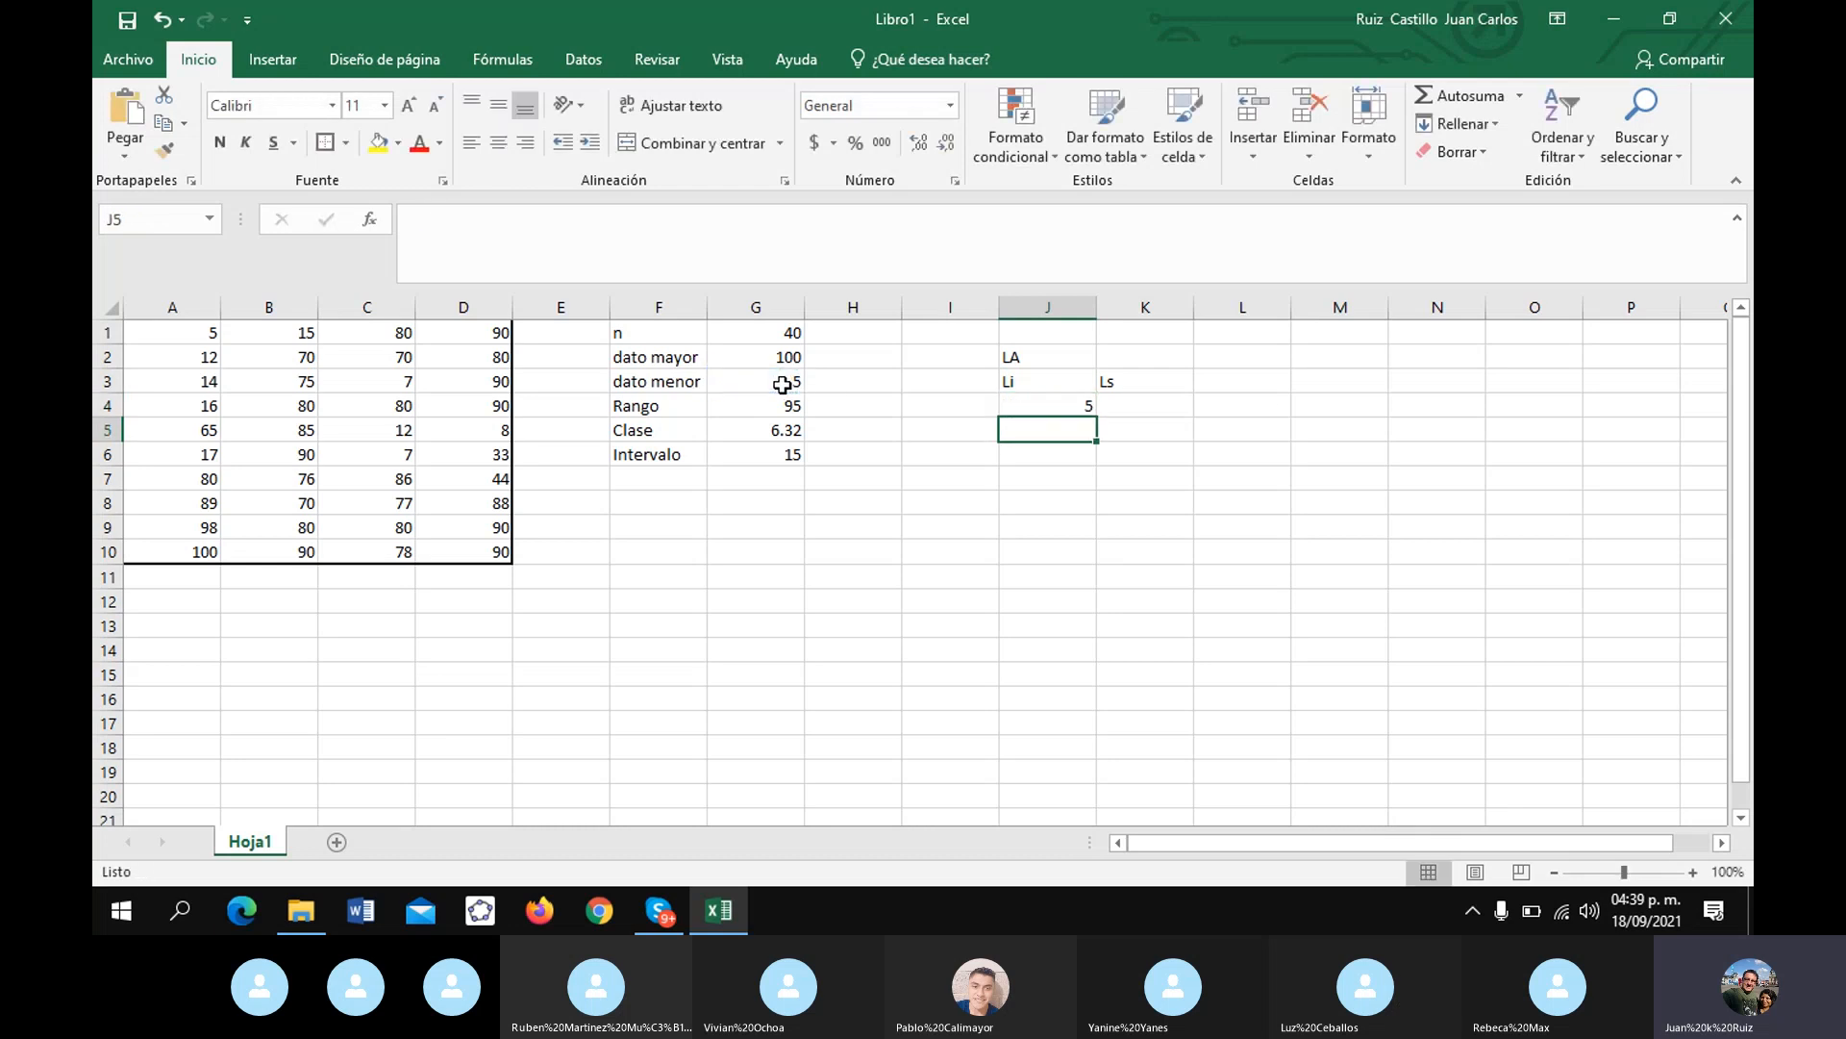
- Calculate the second lower limit in cell J5 with =J4+15 and fill the formula down to cell J10
text(=)
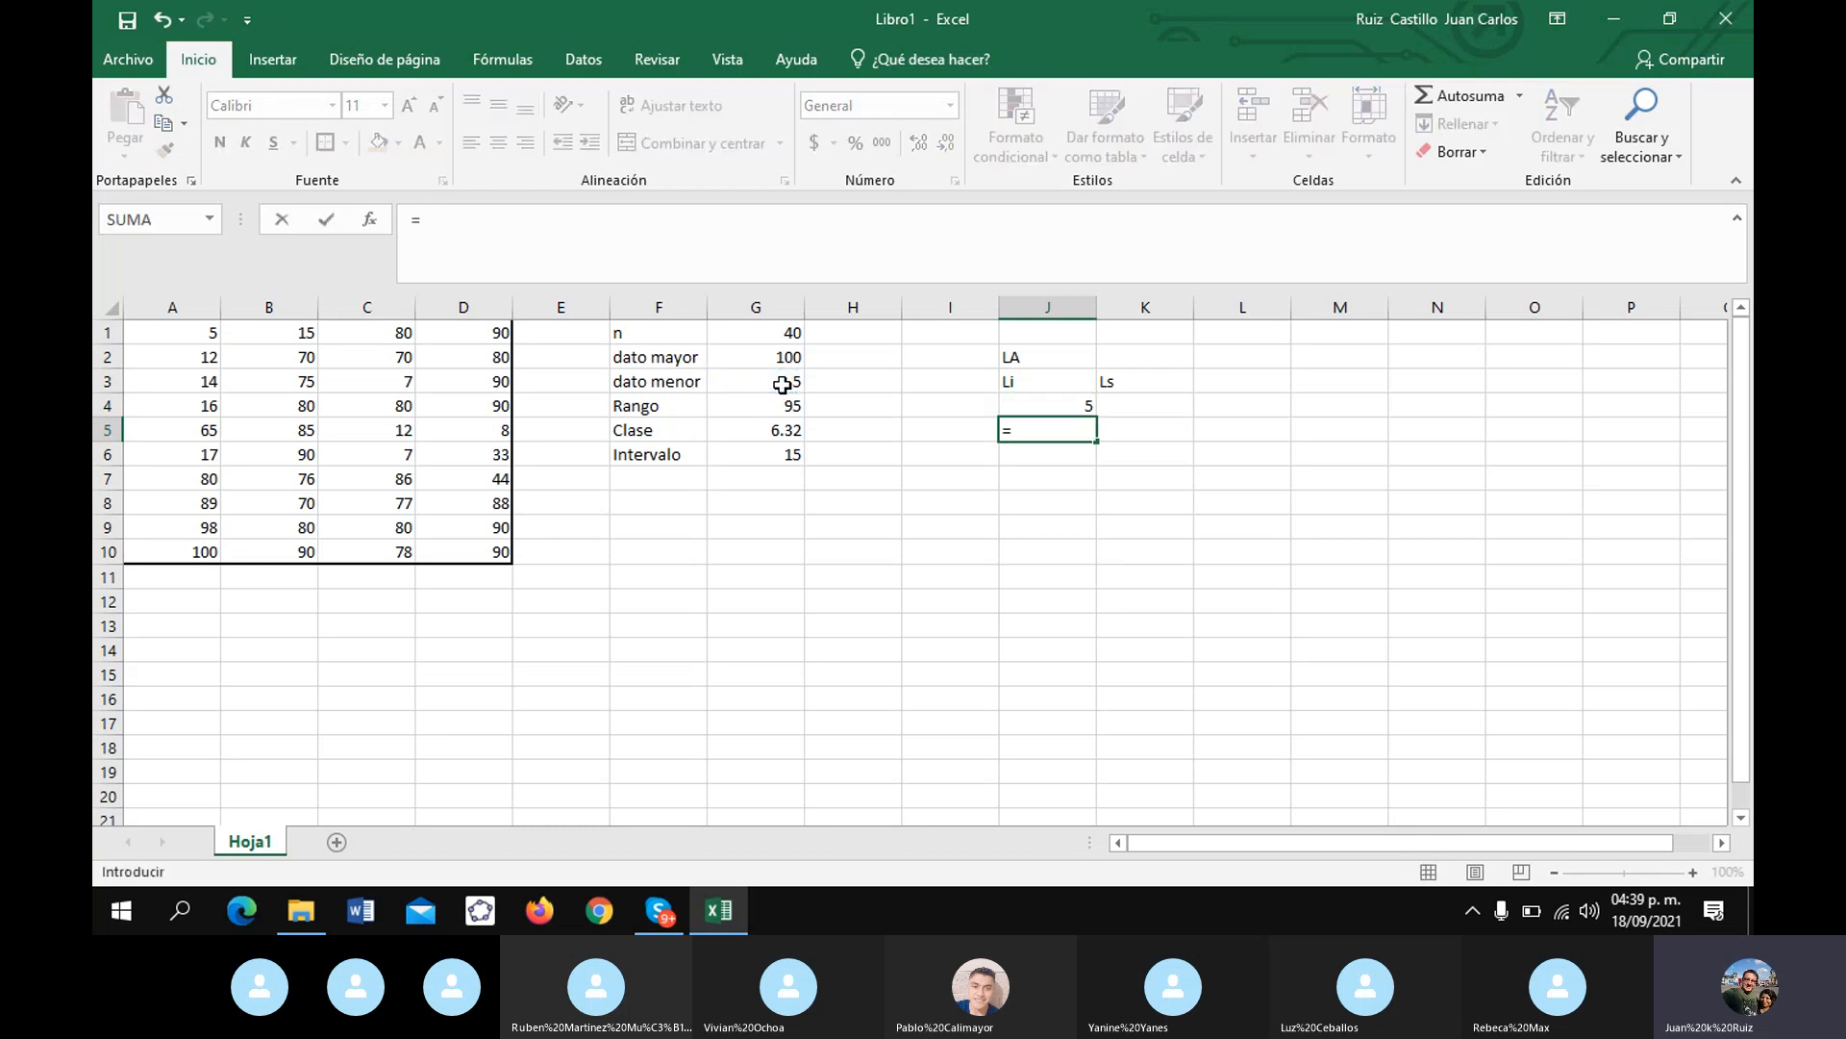
click(1034, 401)
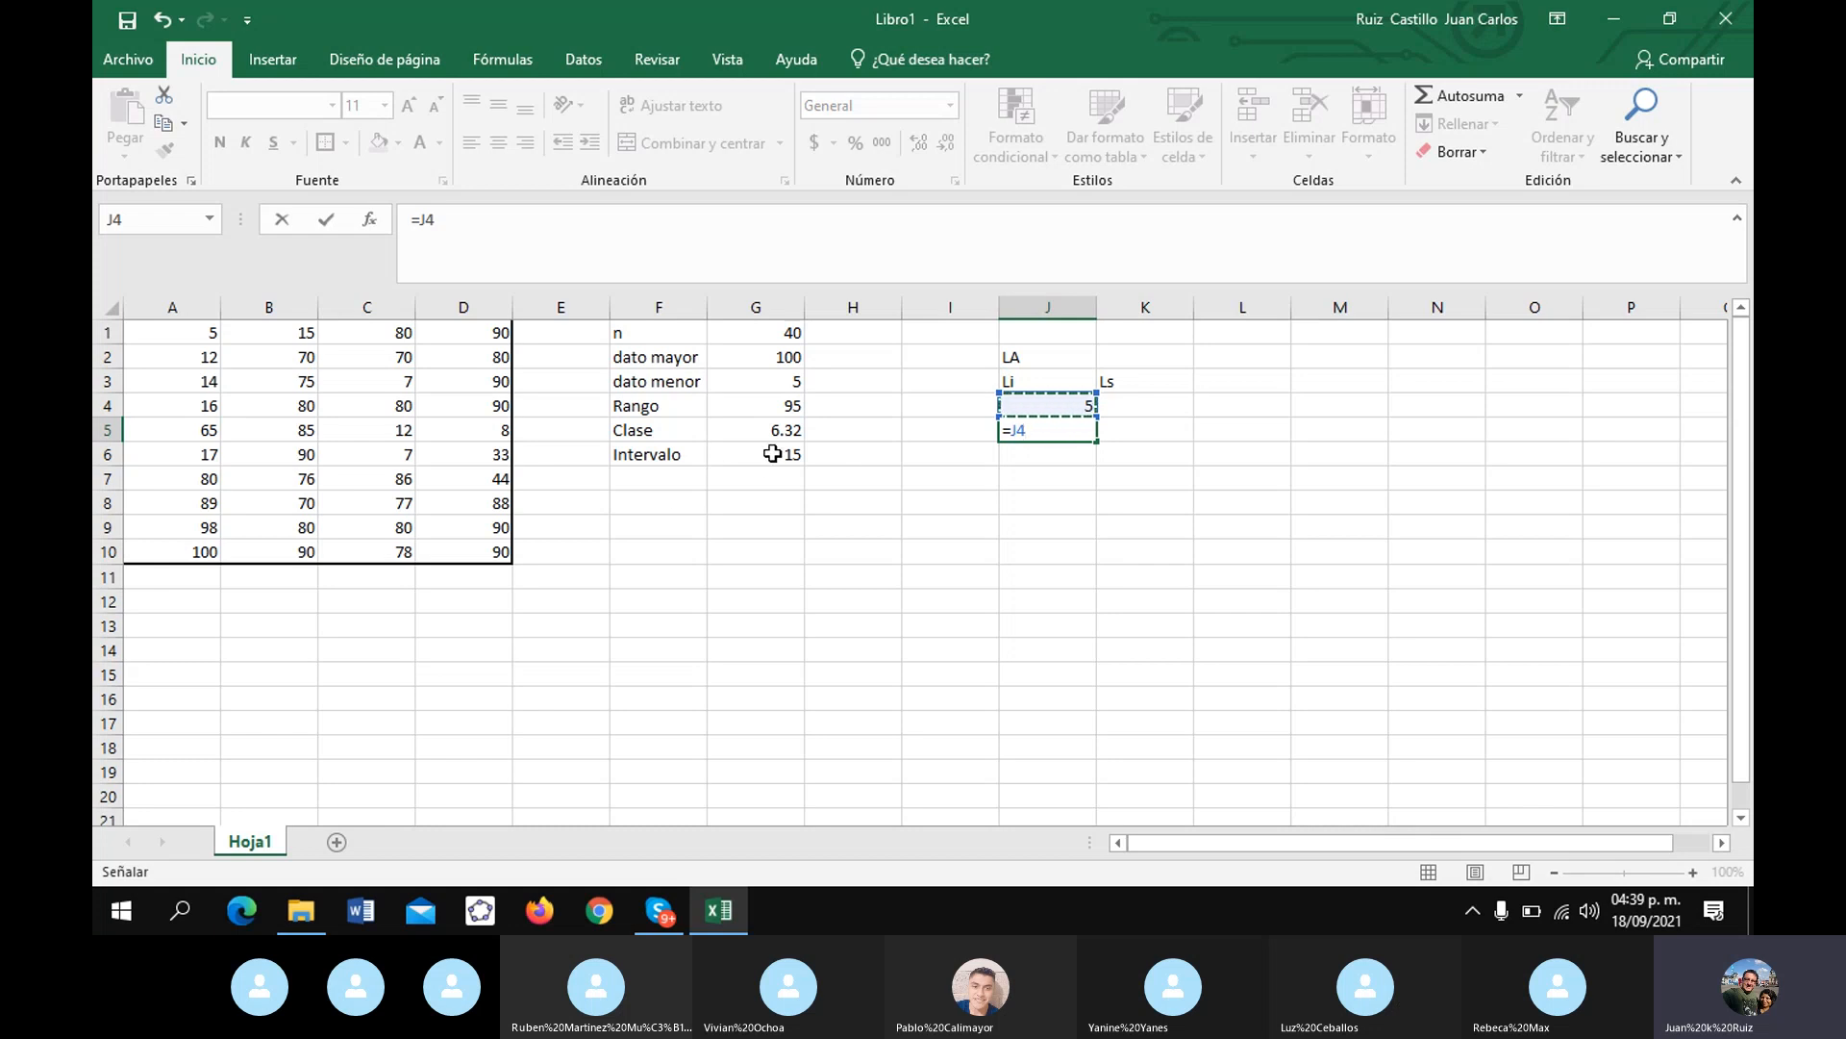
text(+15)
key(Return)
click(1058, 429)
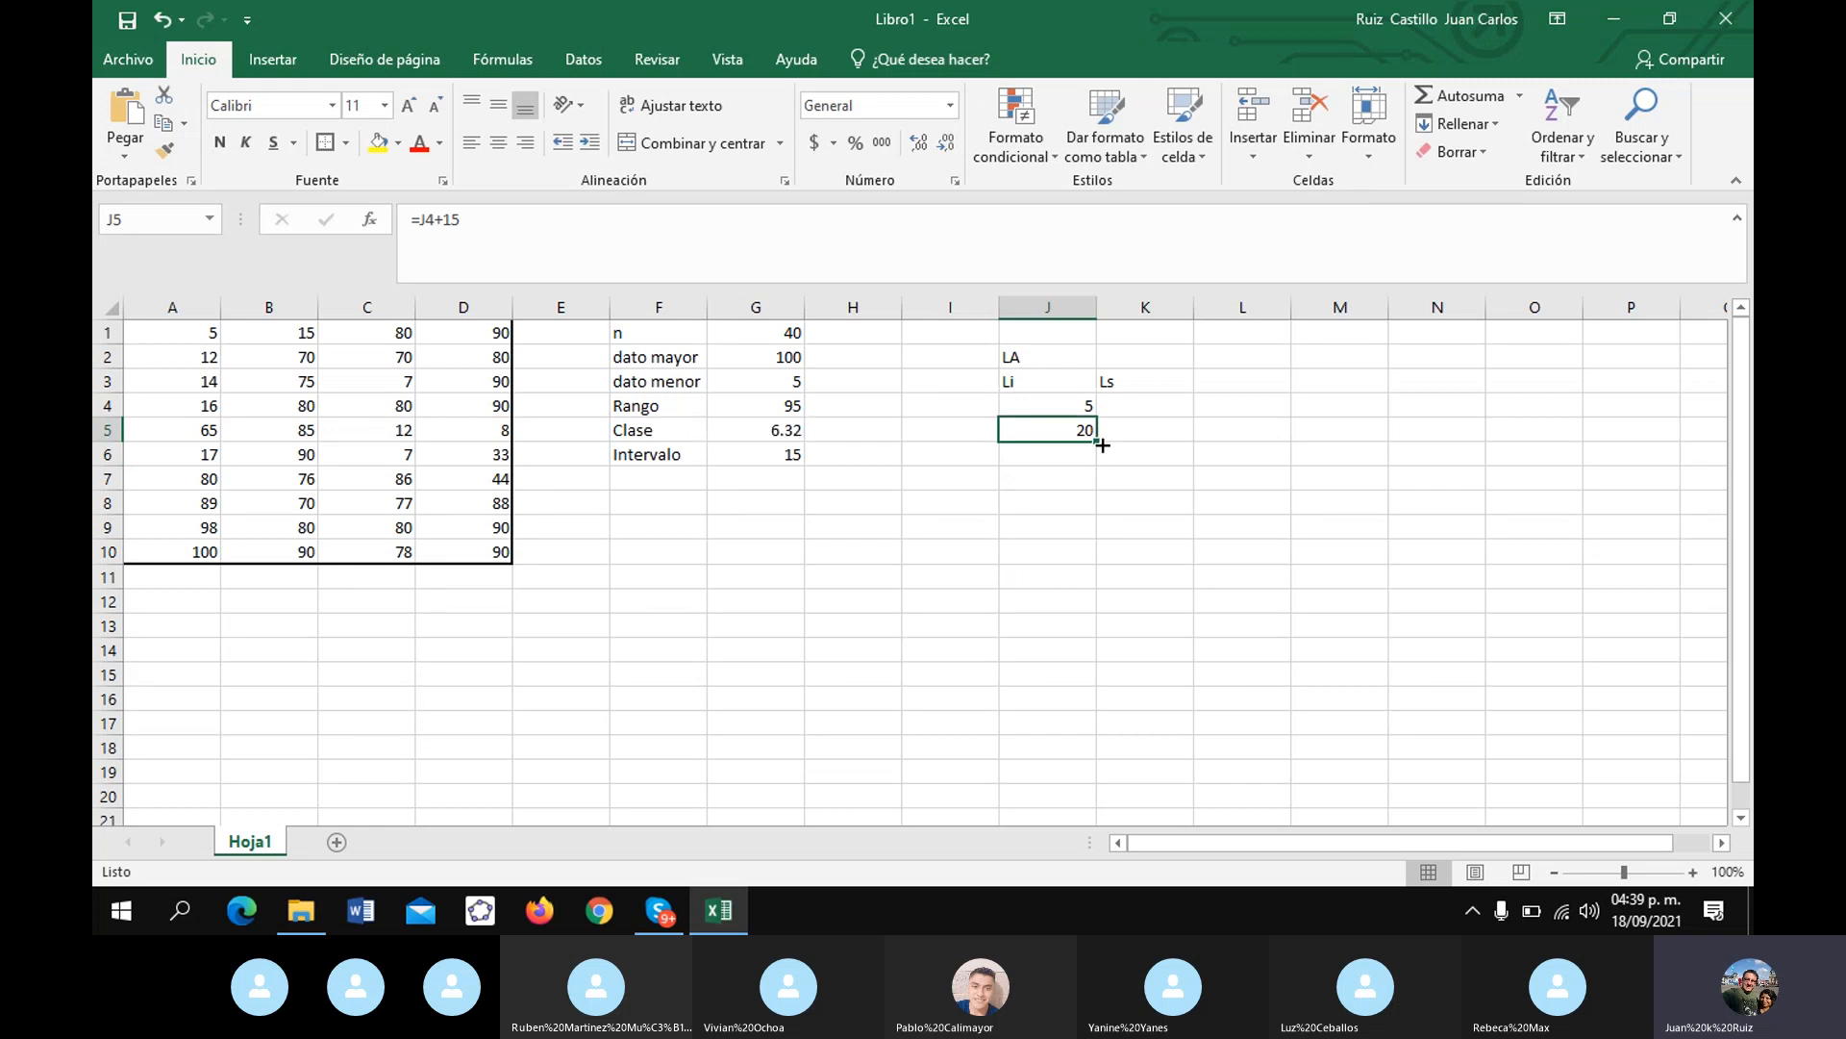
drag(1101, 444, 1108, 558)
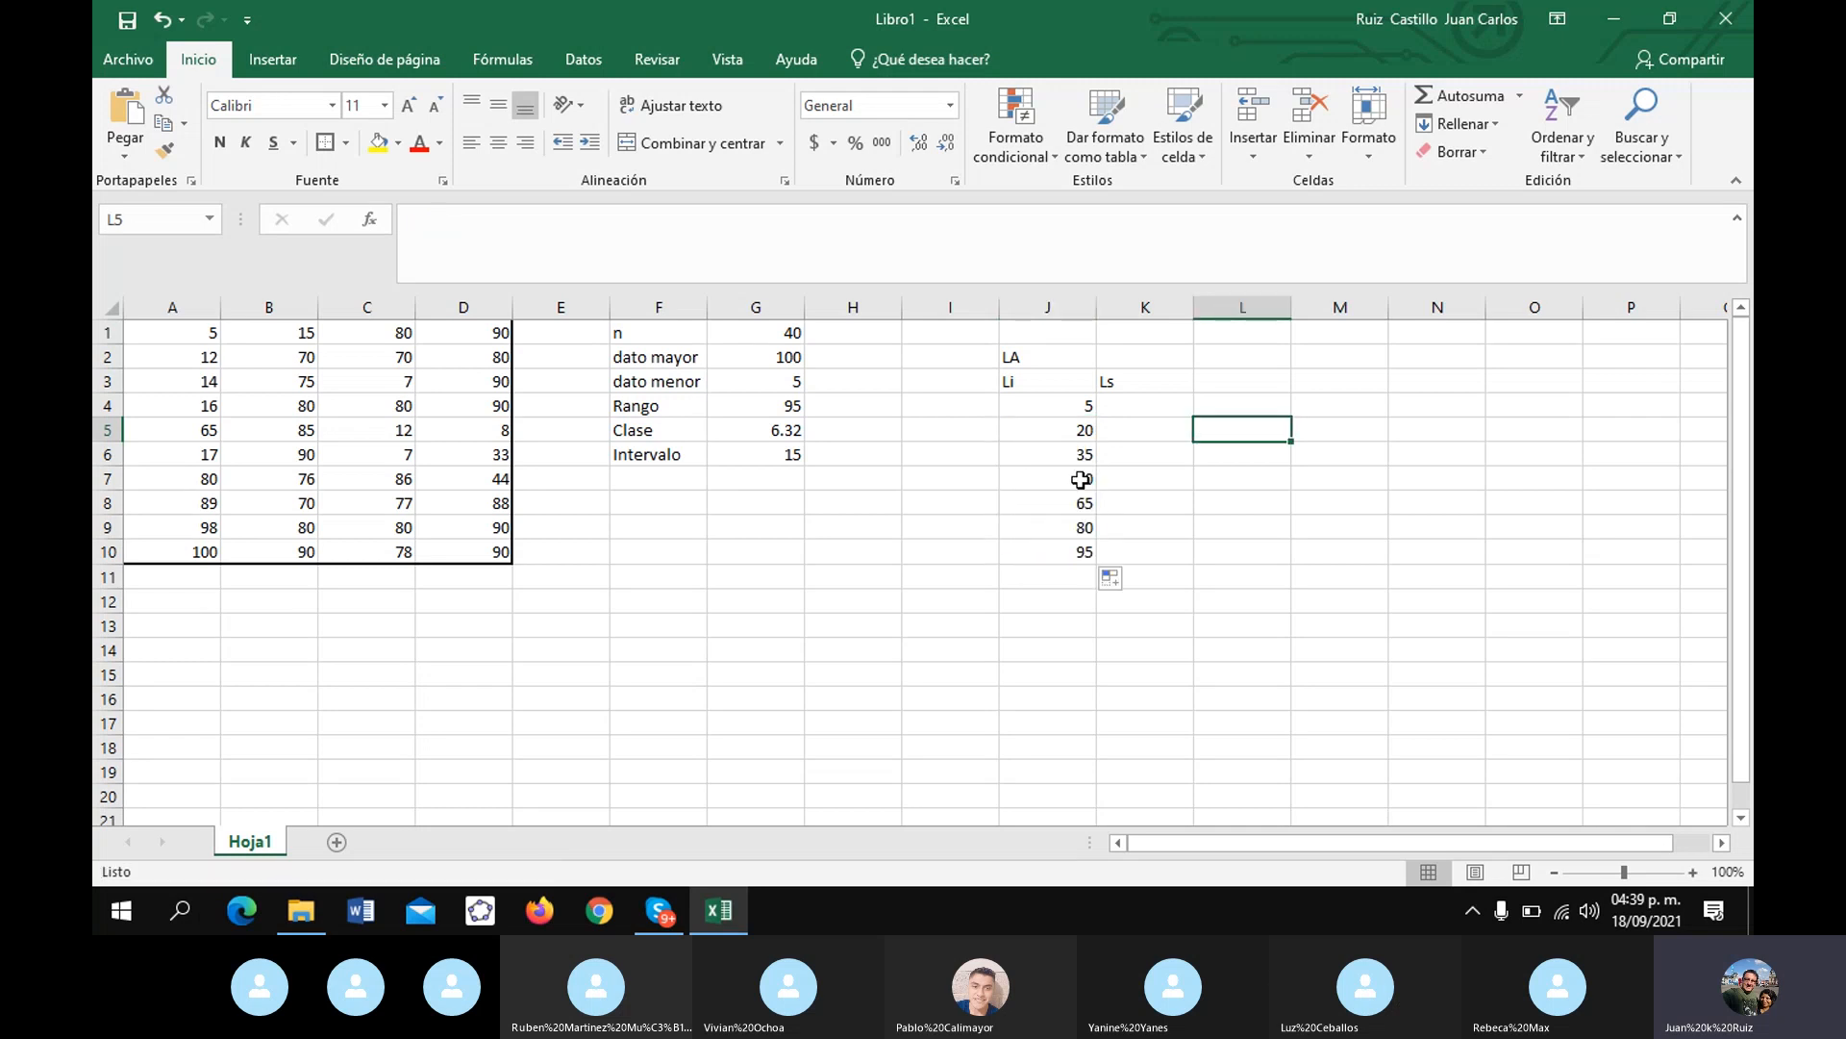
- Calculate the first upper limit in cell K4 with =J5-1 and fill the formula down to cell K9
click(1117, 405)
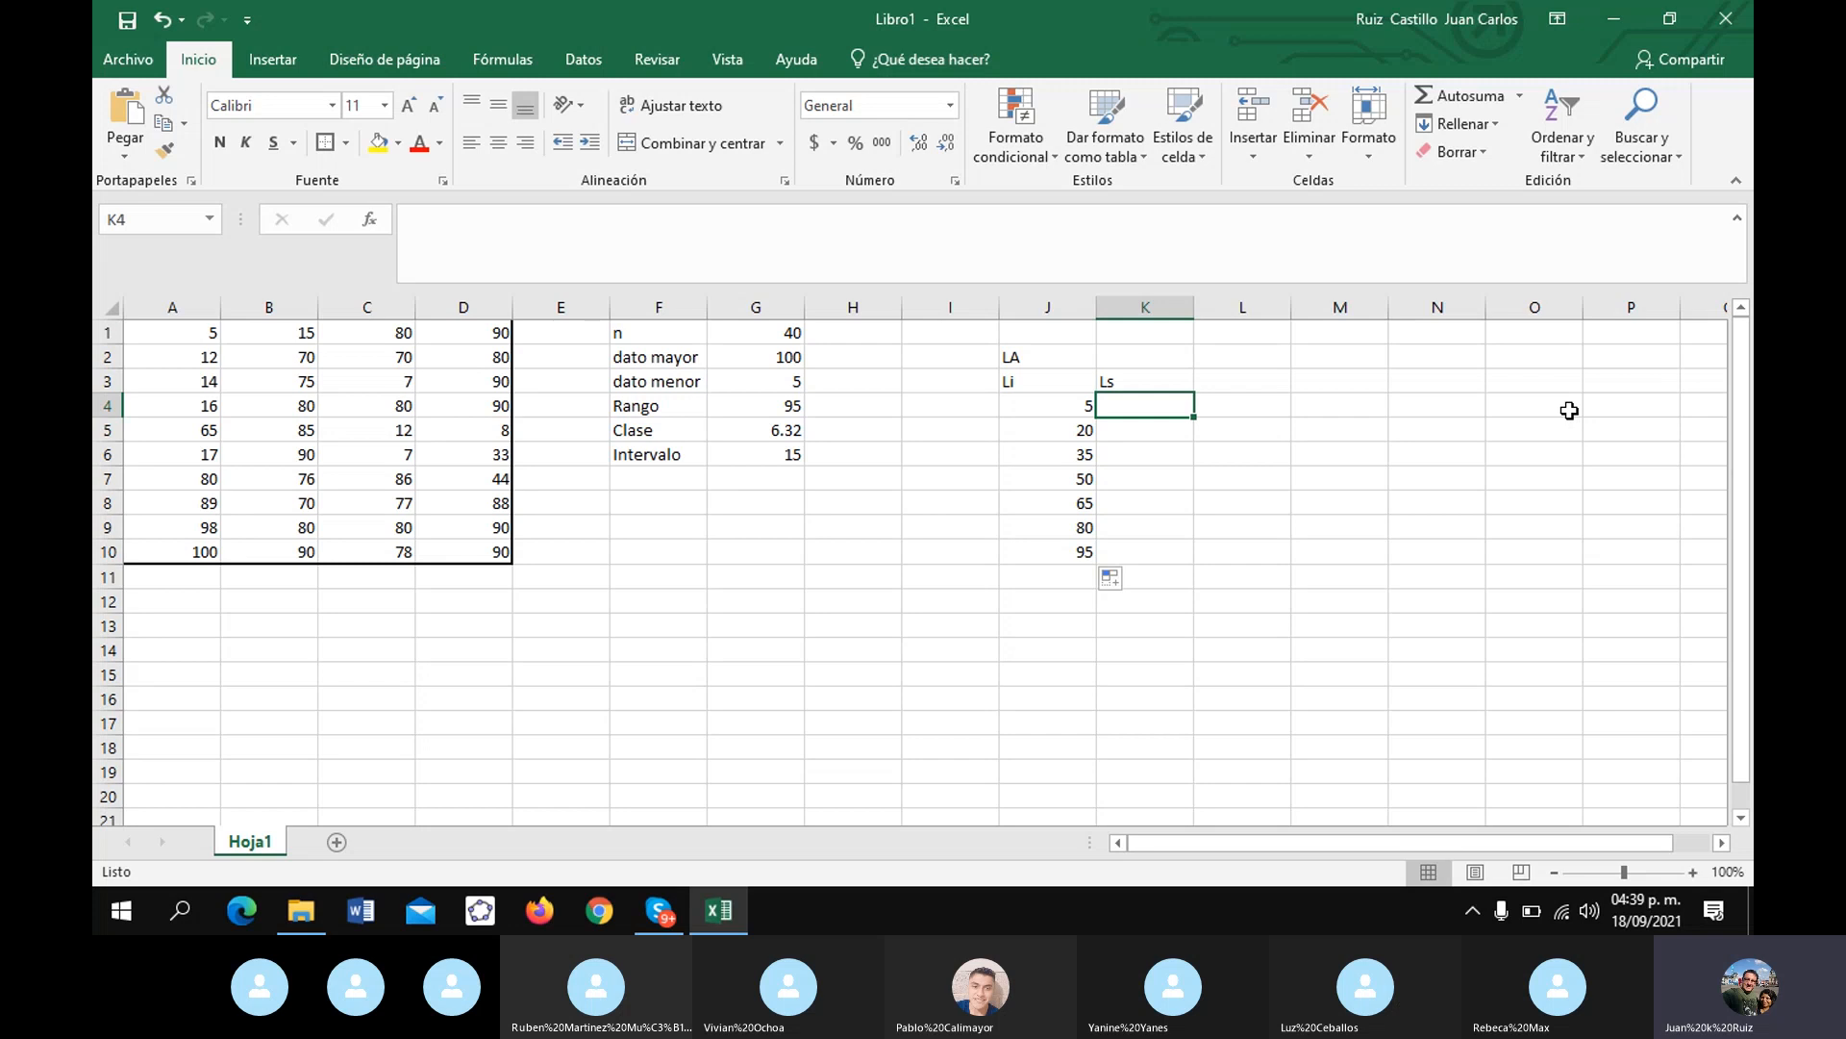
text(=)
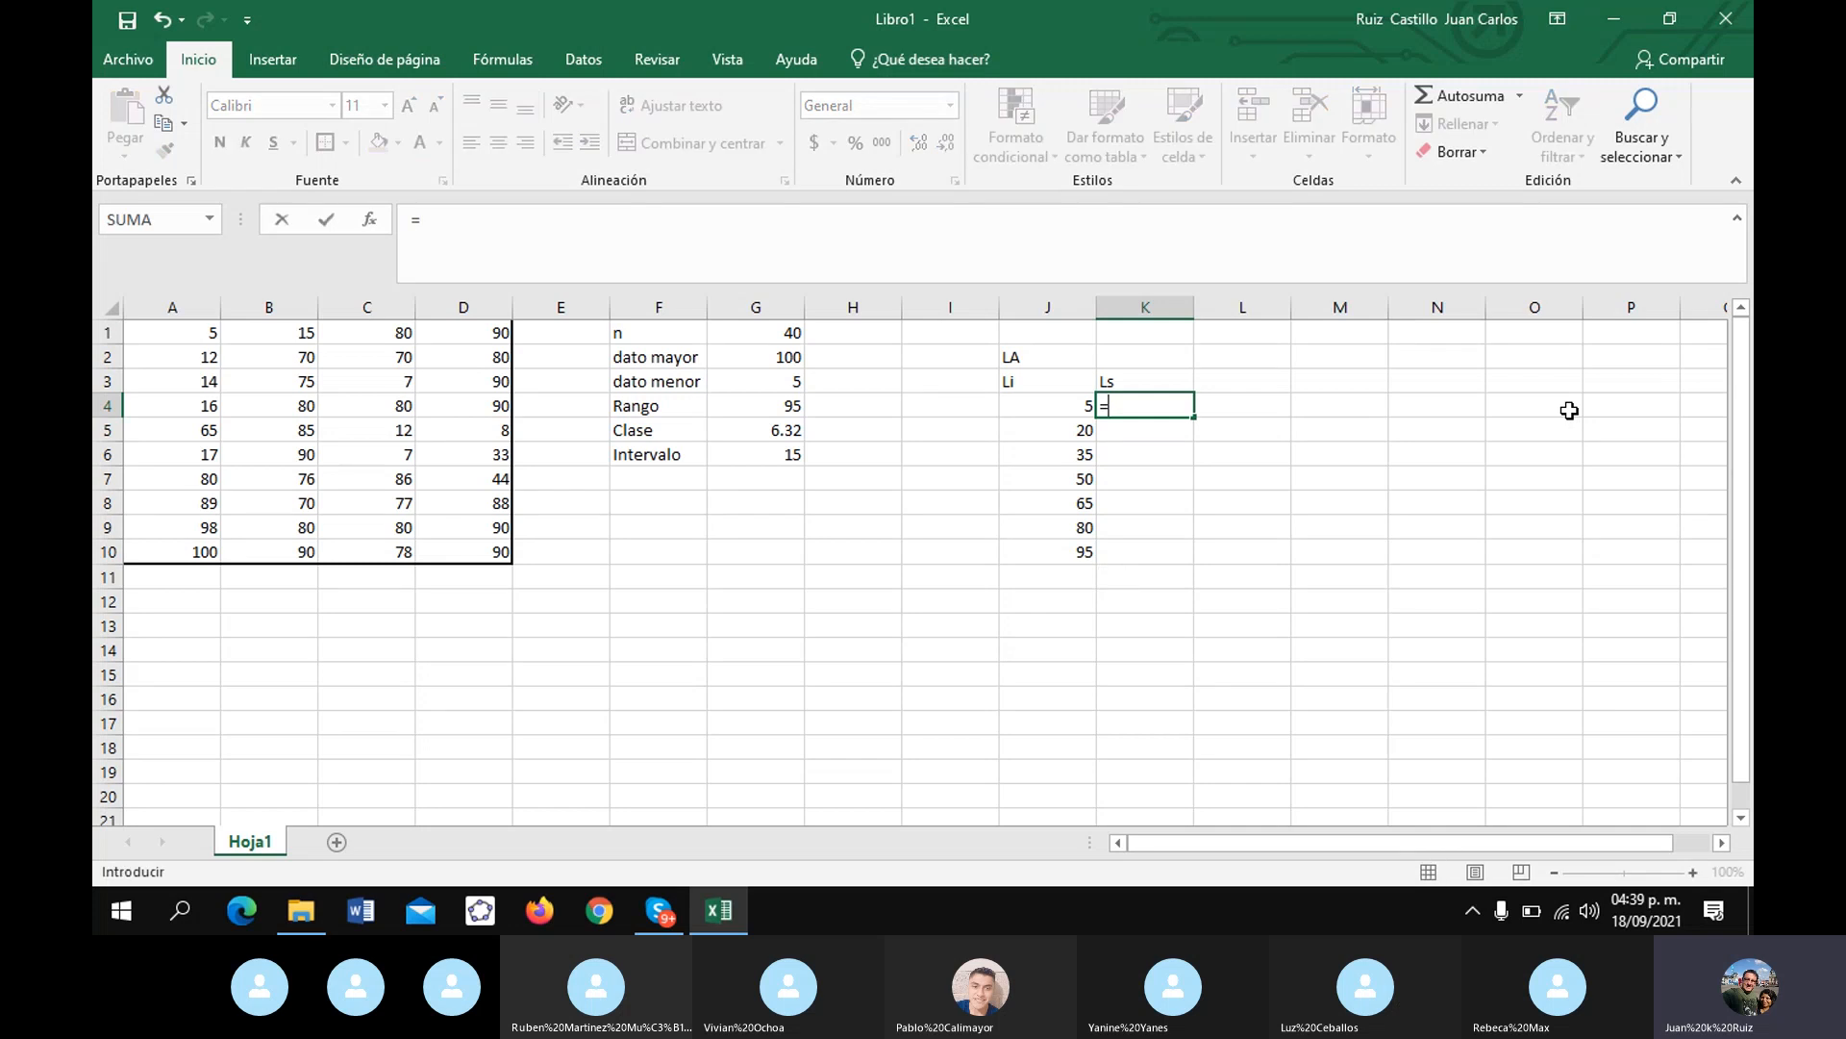
click(1059, 429)
text(-1)
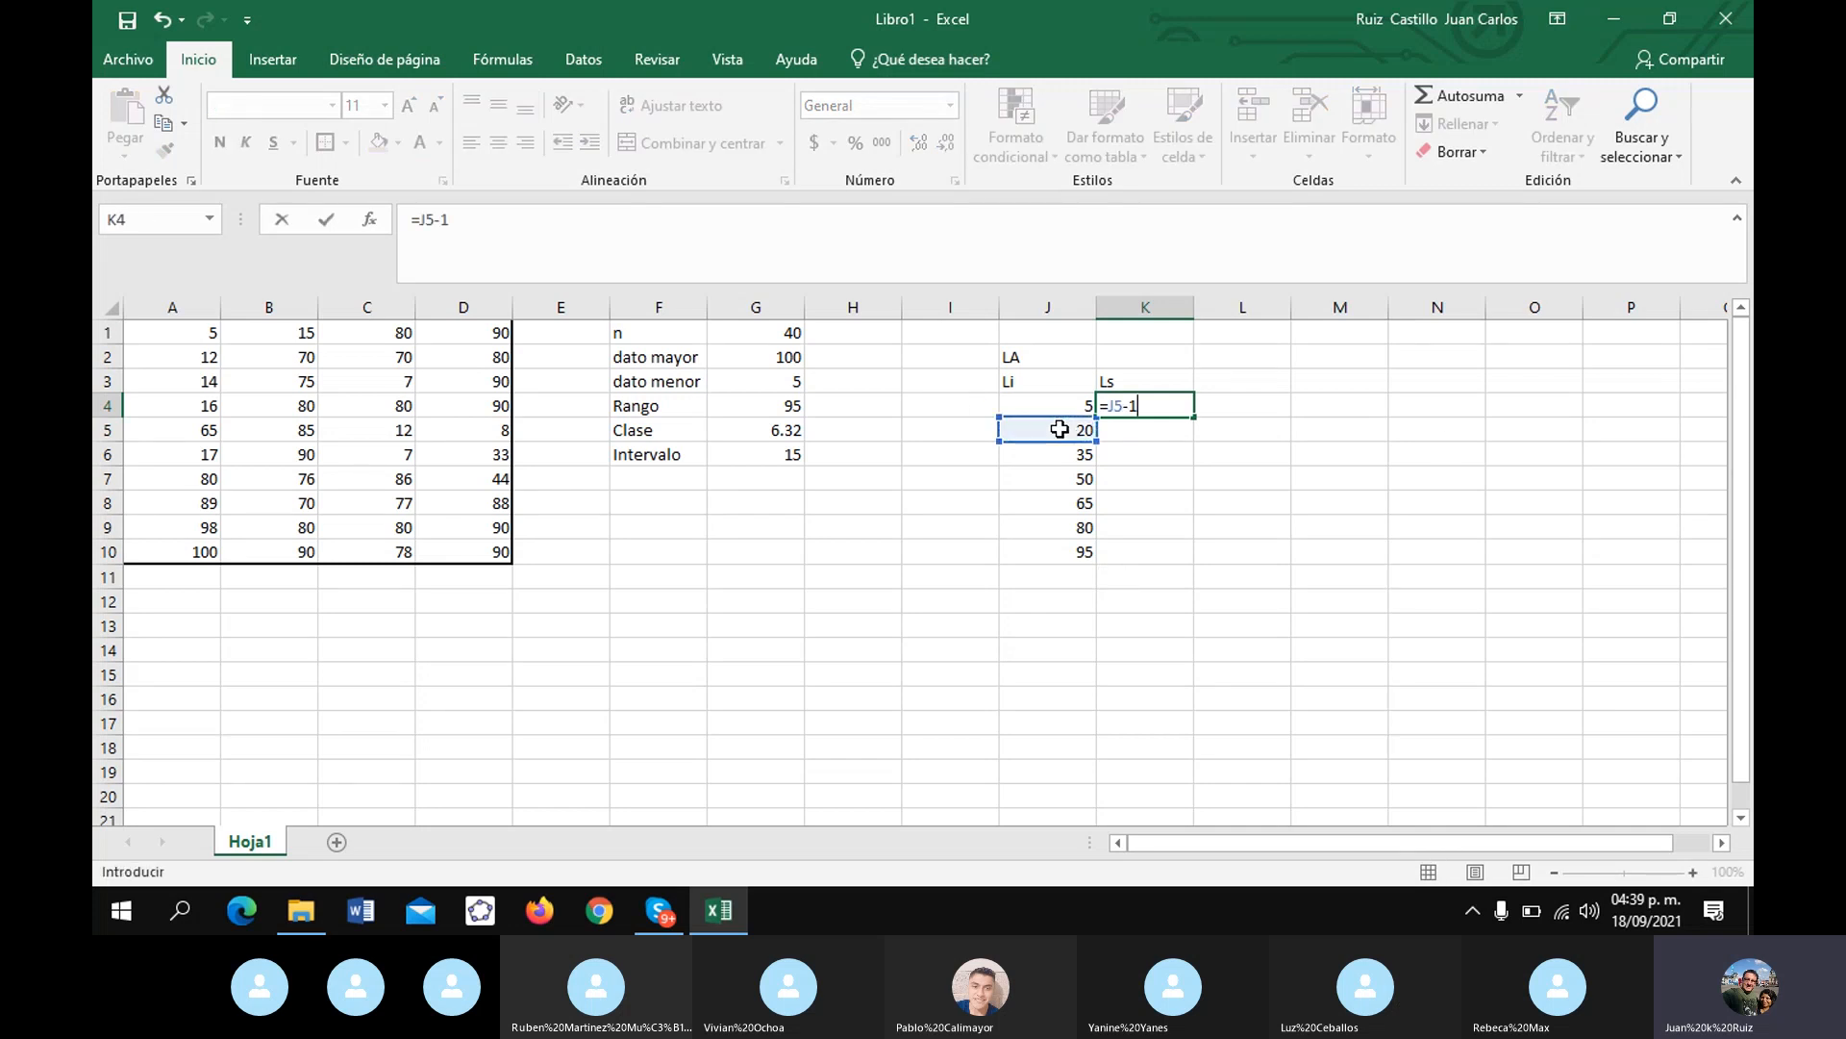
key(Return)
click(1181, 409)
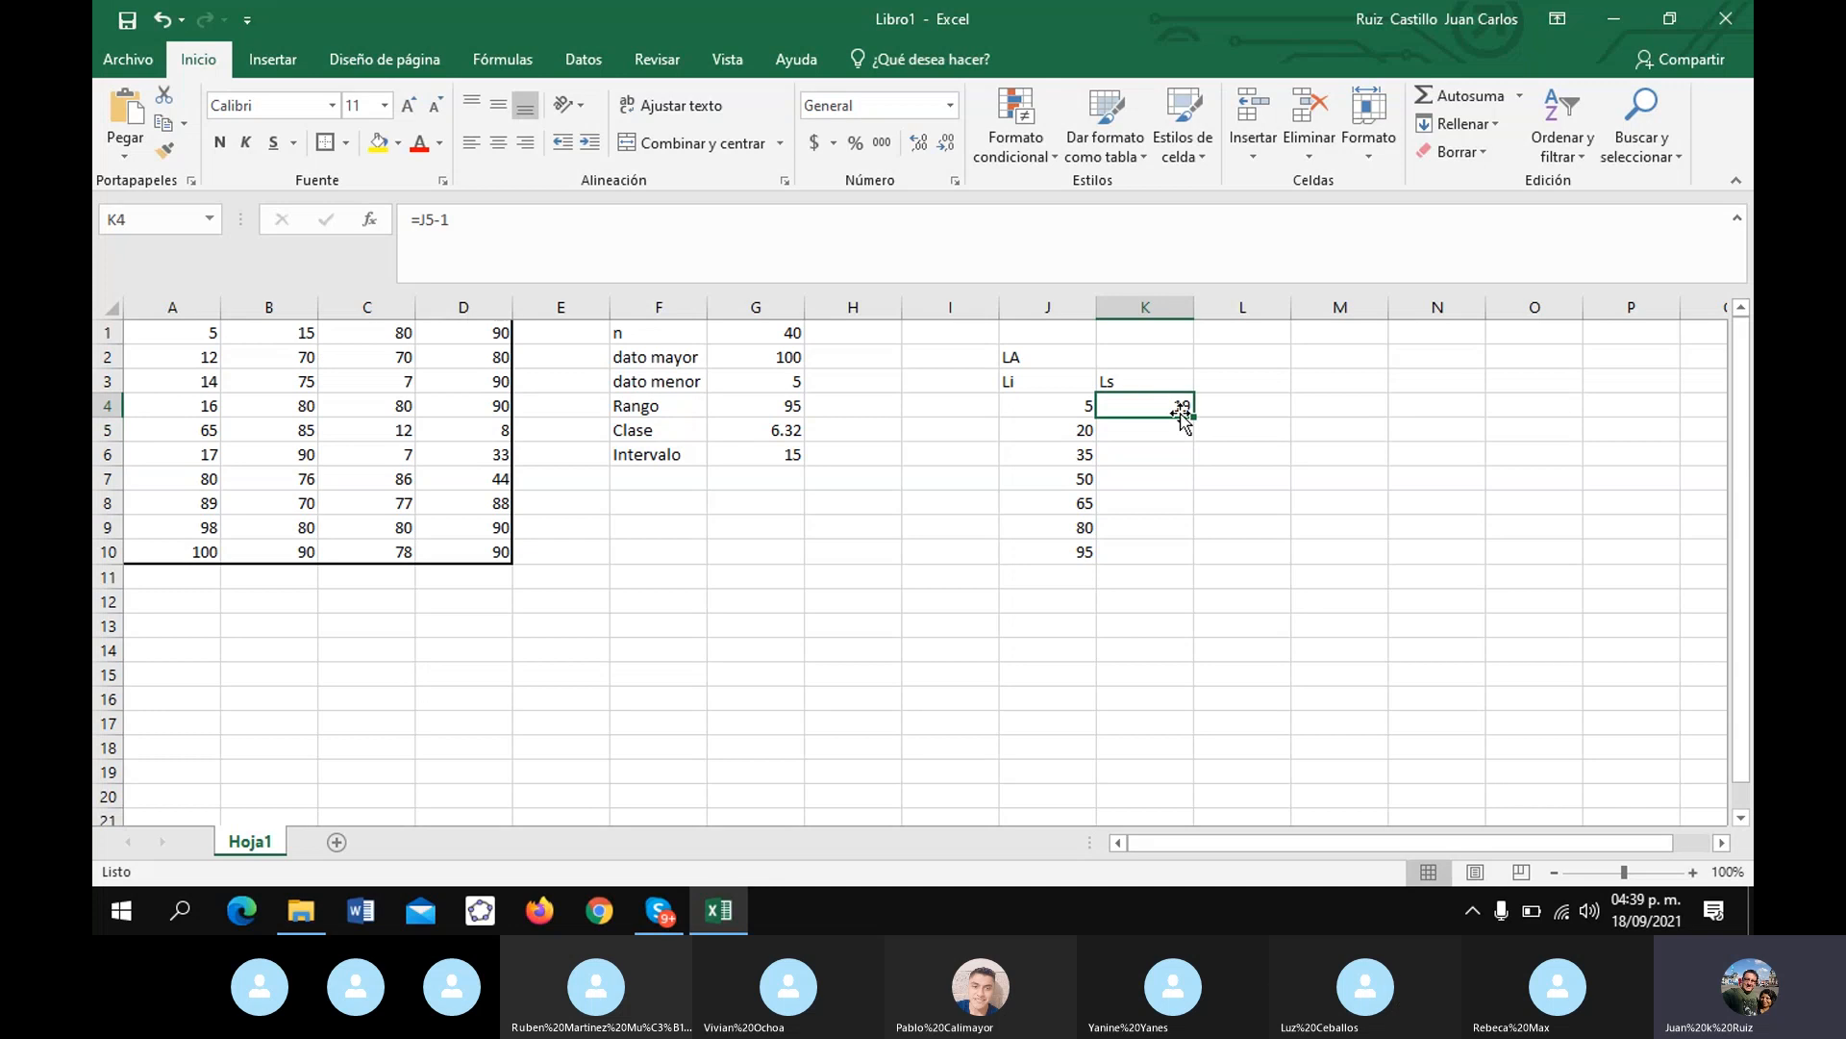
drag(1191, 414, 1194, 537)
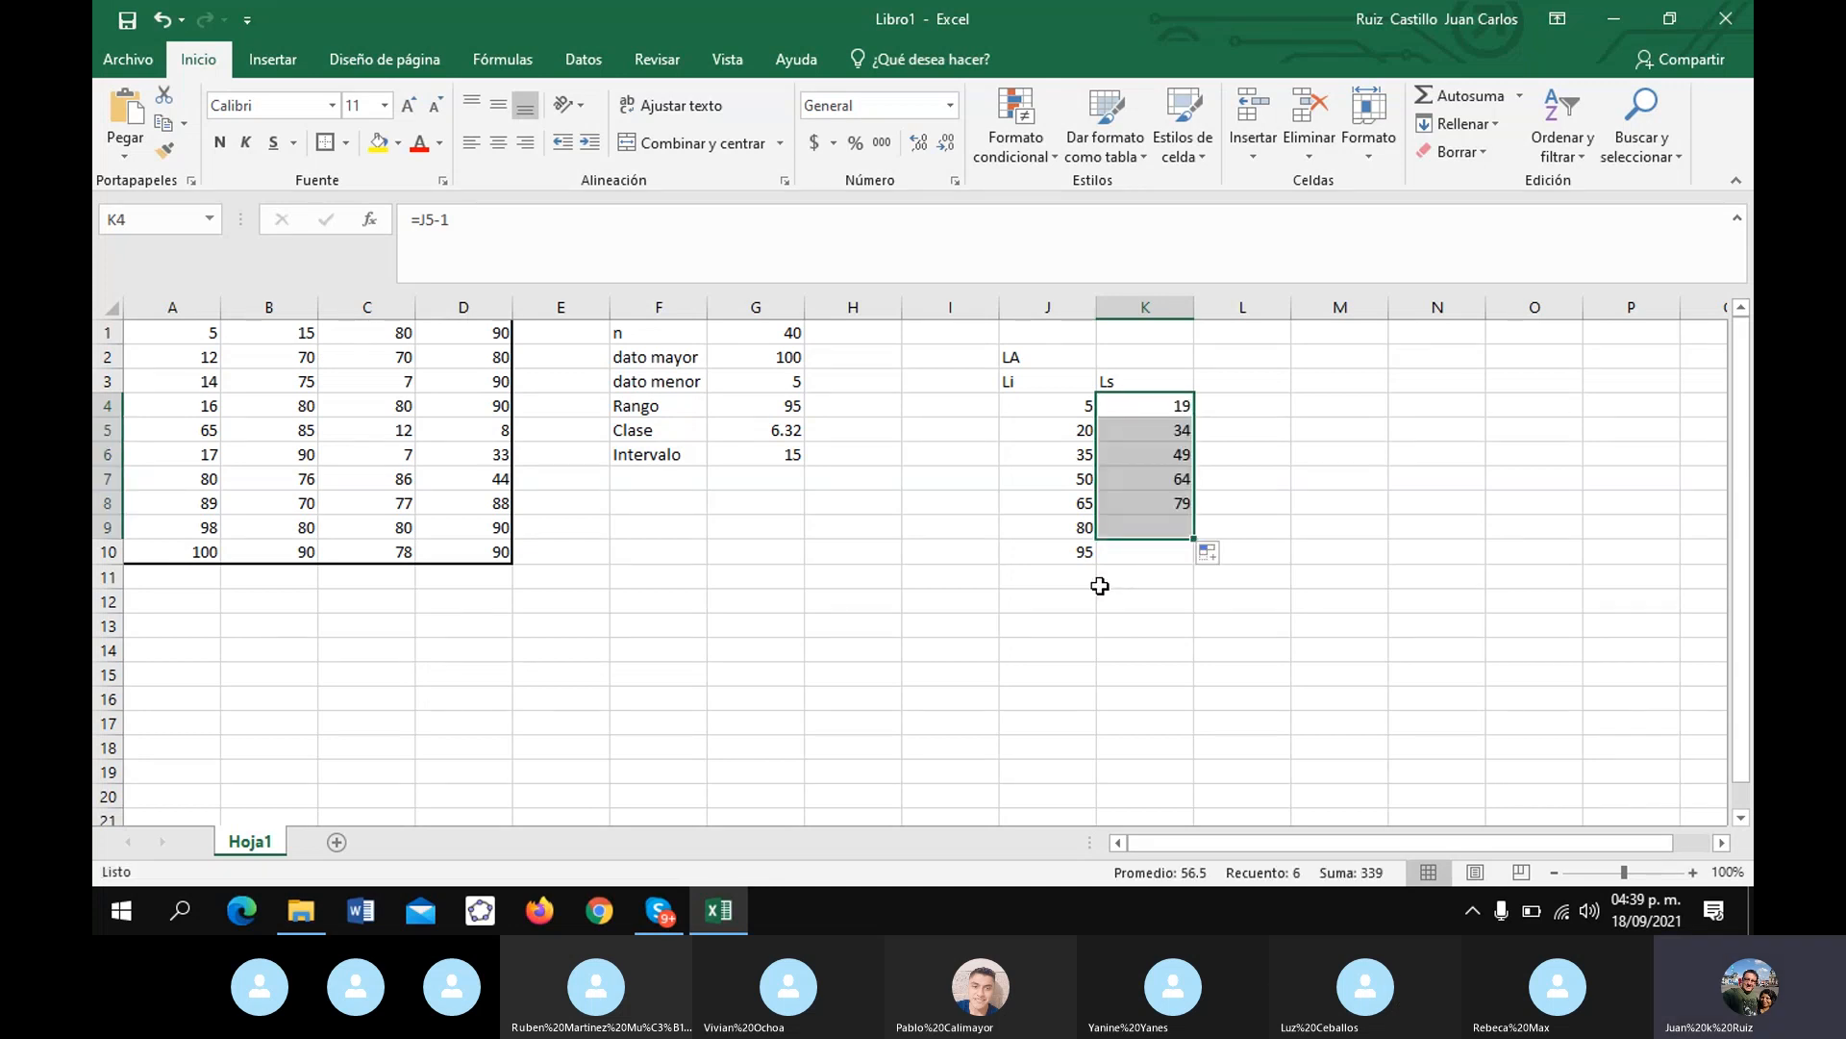
- Calculate the last upper limit in cell K10 with =K9+15
click(1168, 549)
text(=)
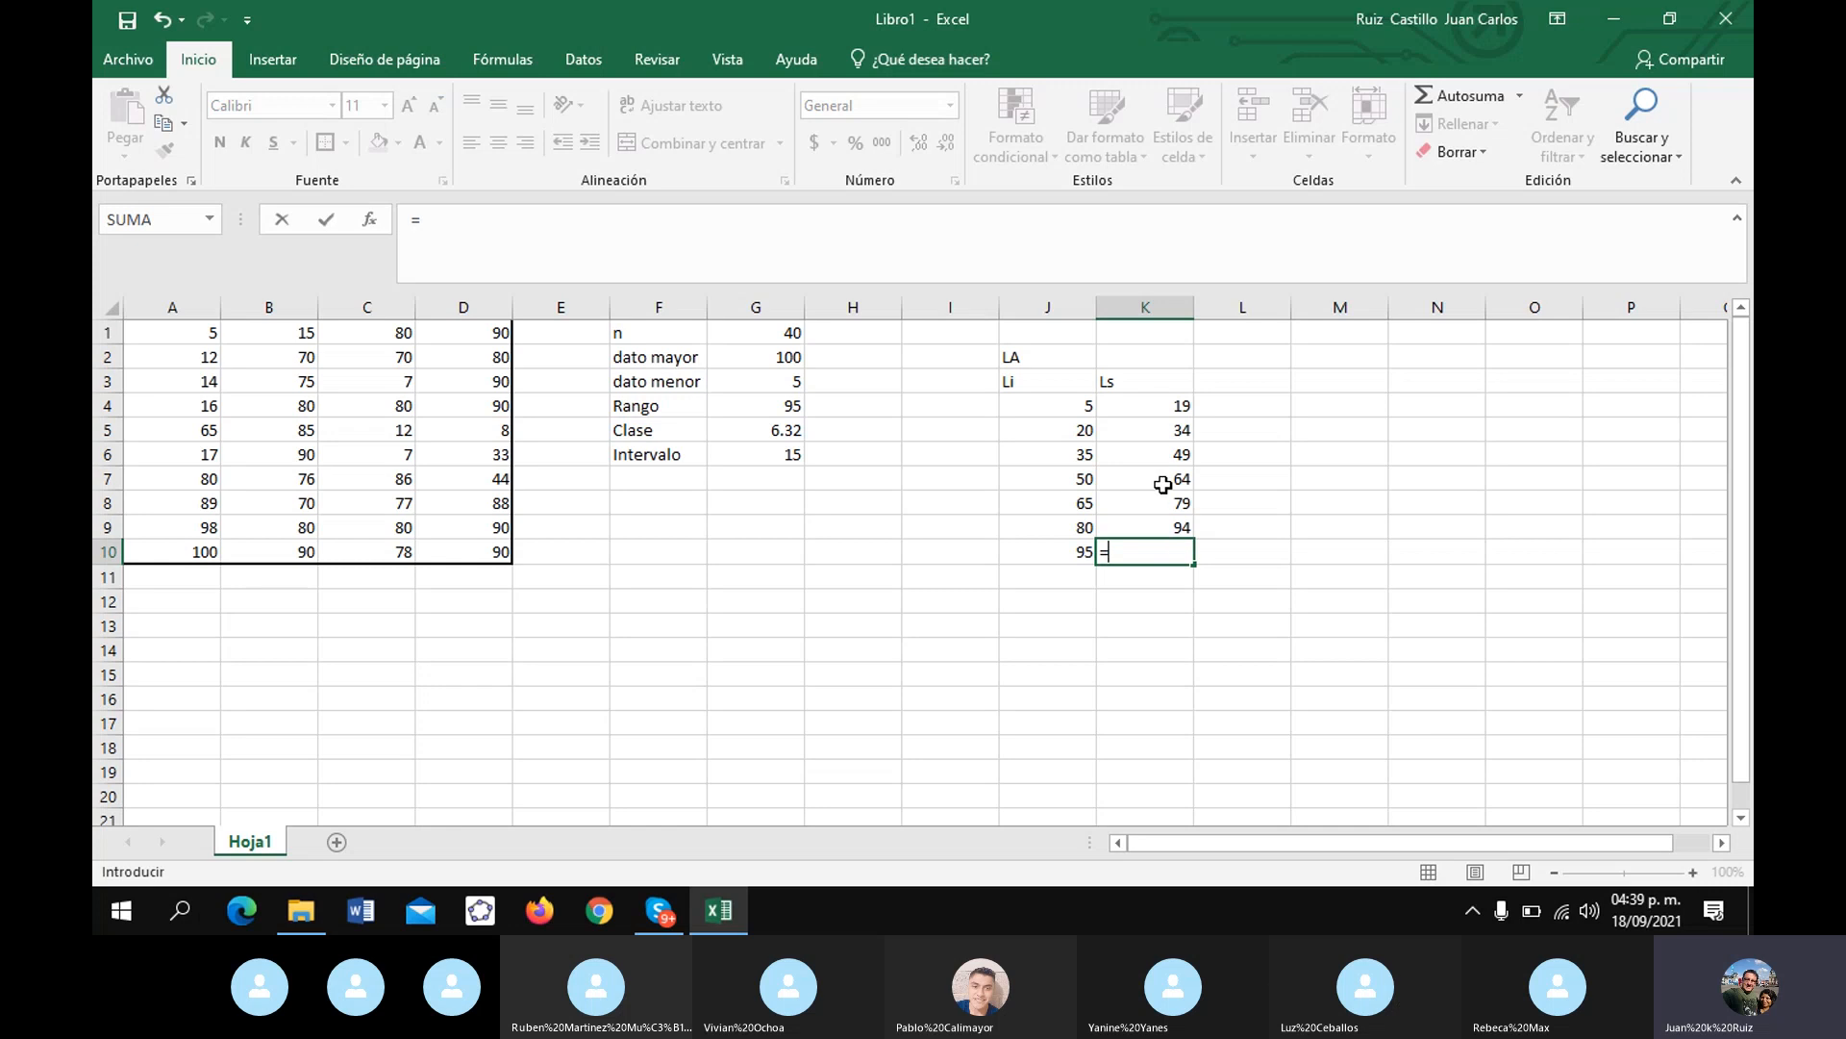
click(1163, 525)
text(+15)
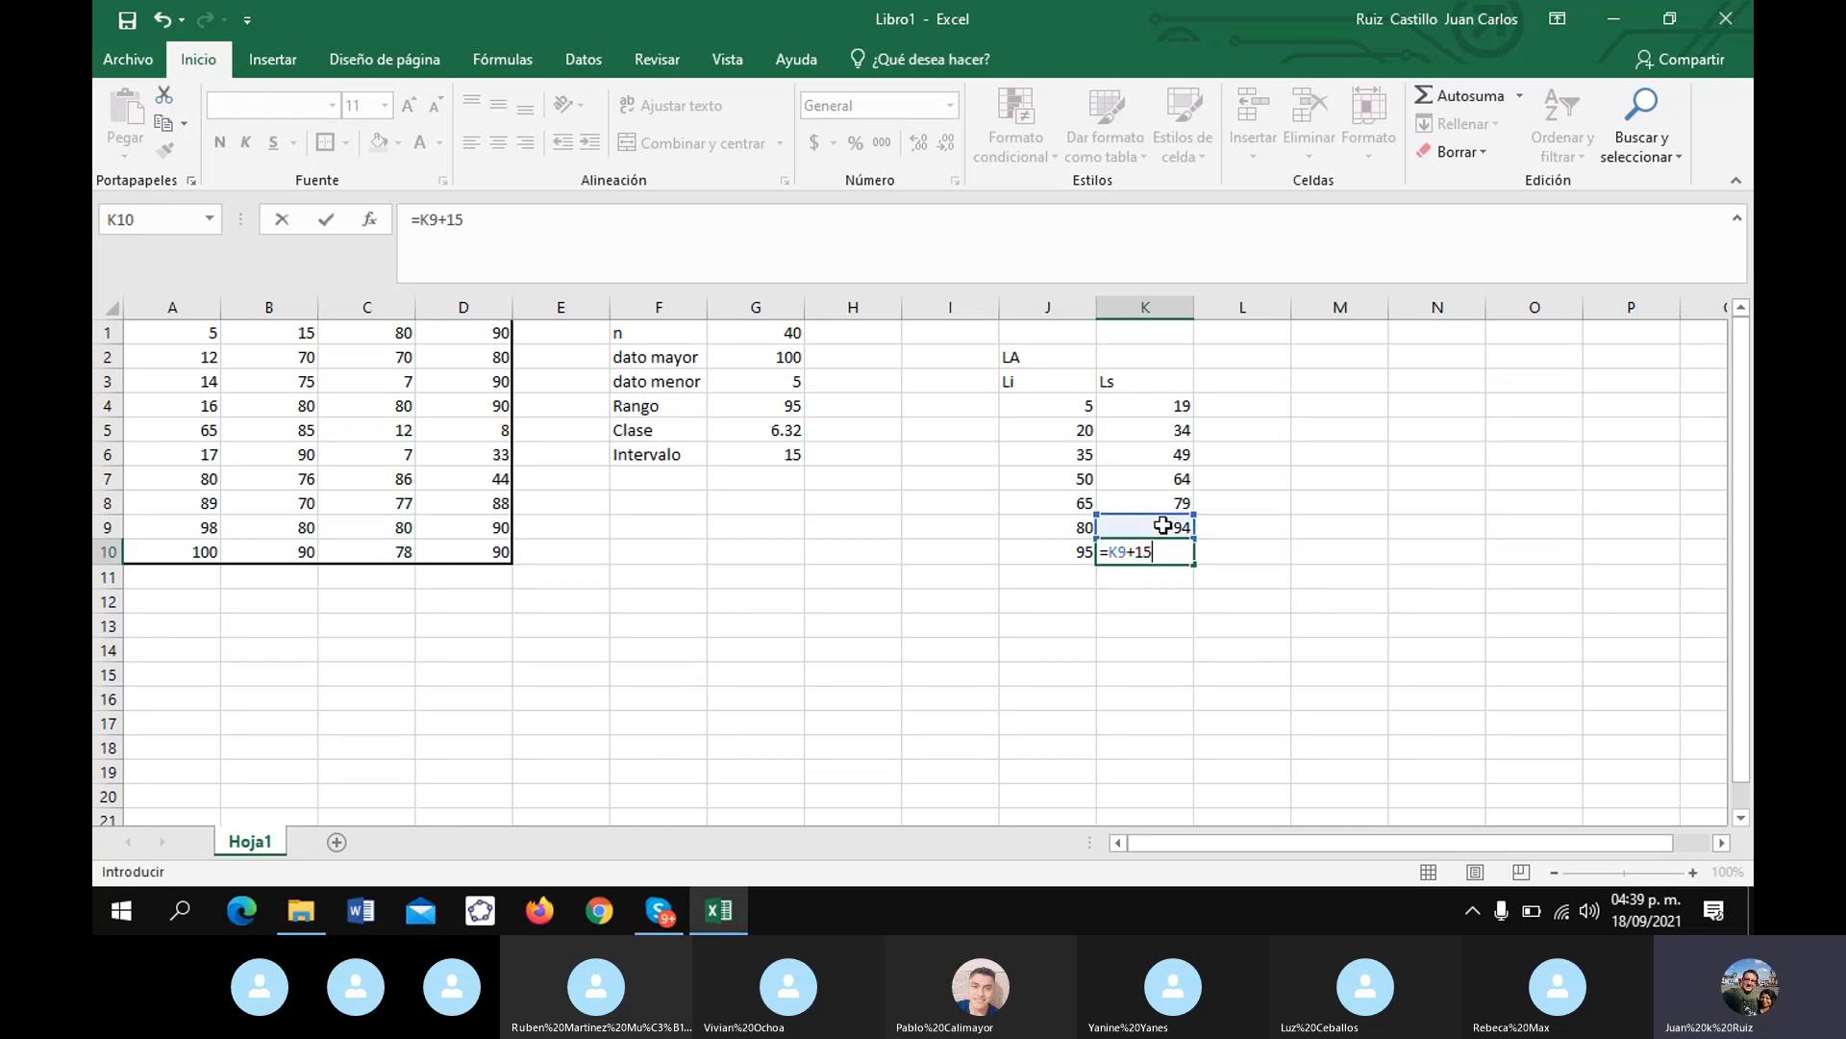
key(Return)
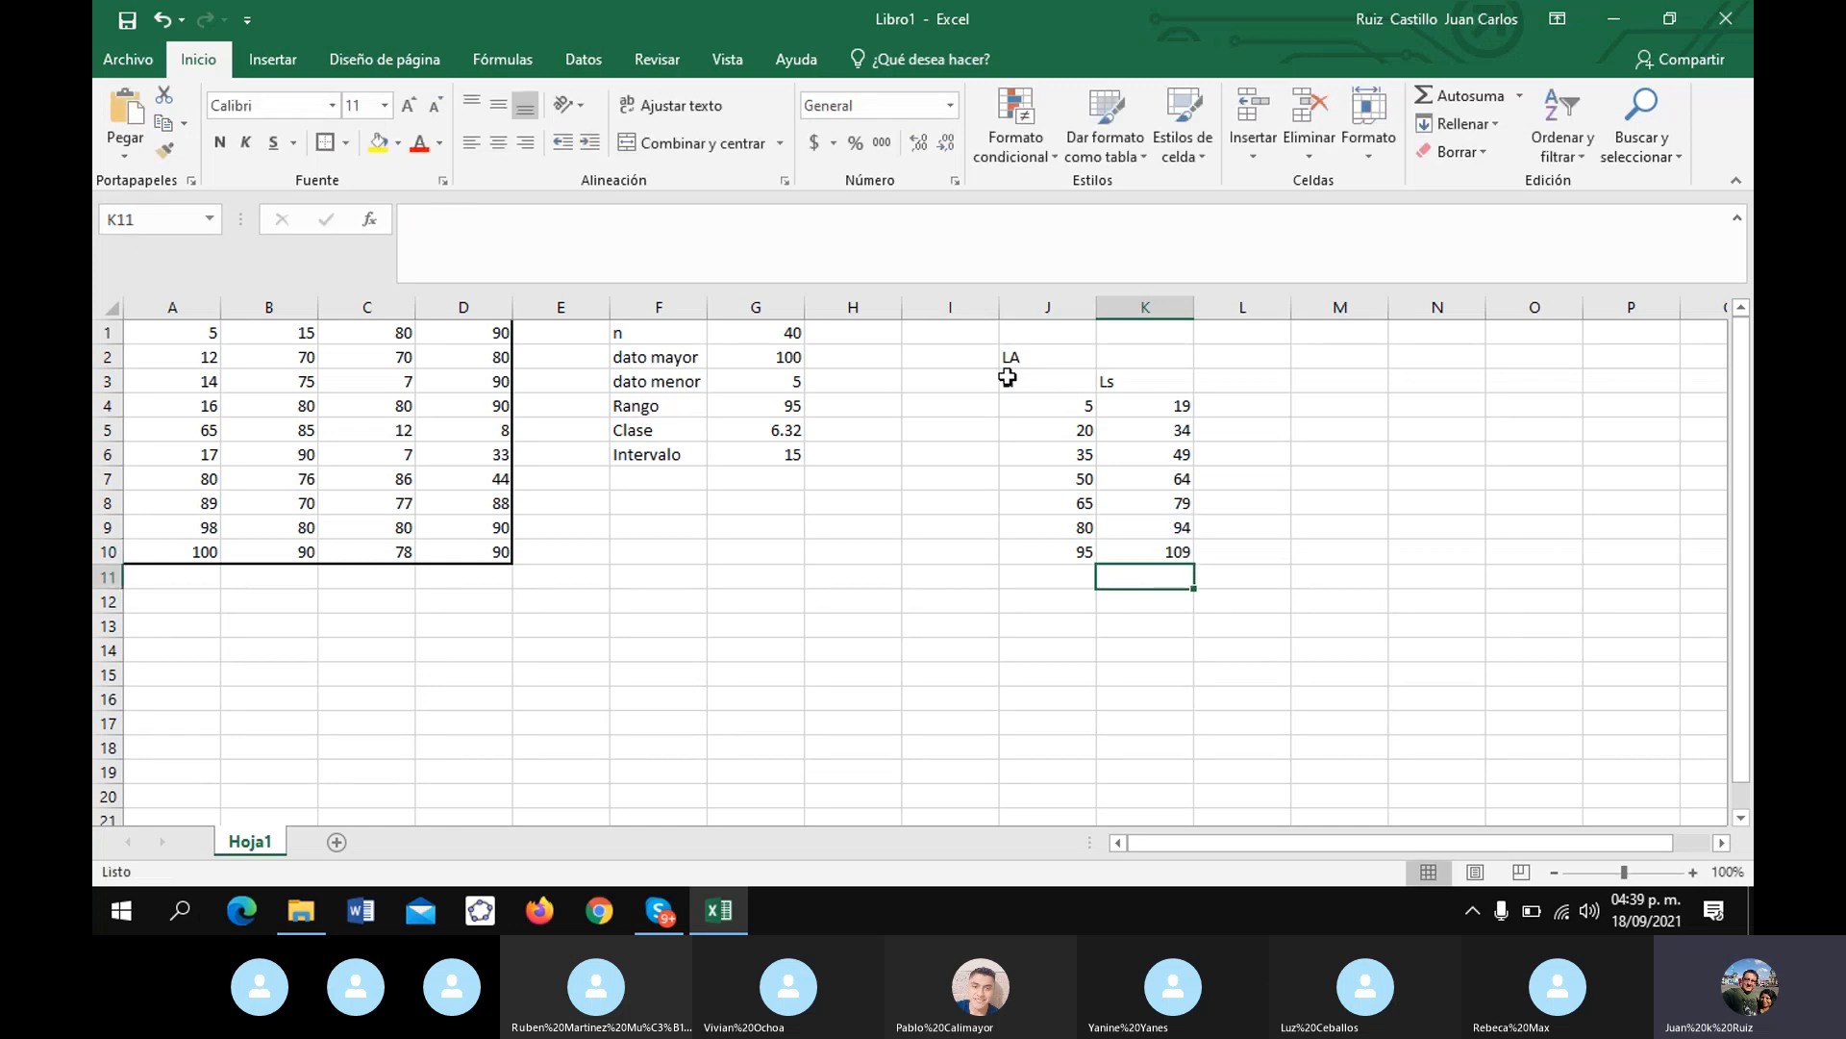
- Merge and center the LA heading across J2:K2 and apply all borders to the class-limit table J2:K10
drag(1006, 354, 1144, 356)
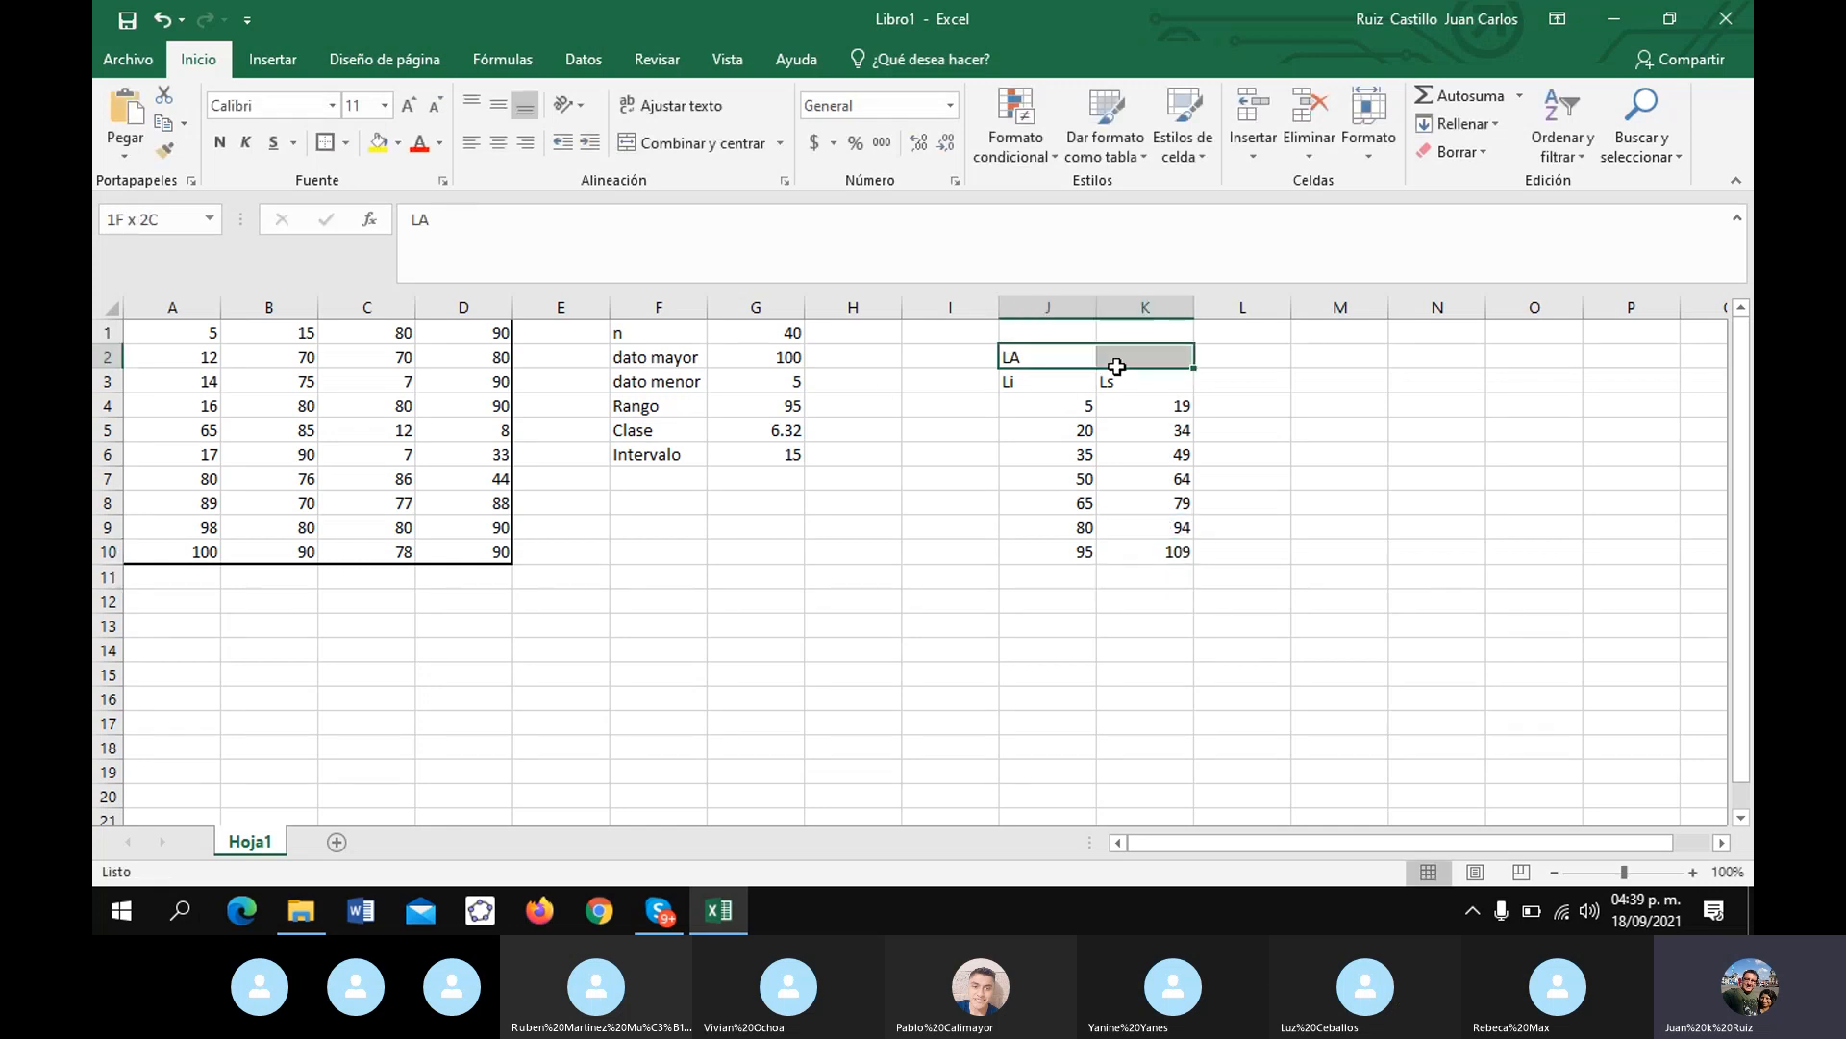
click(648, 141)
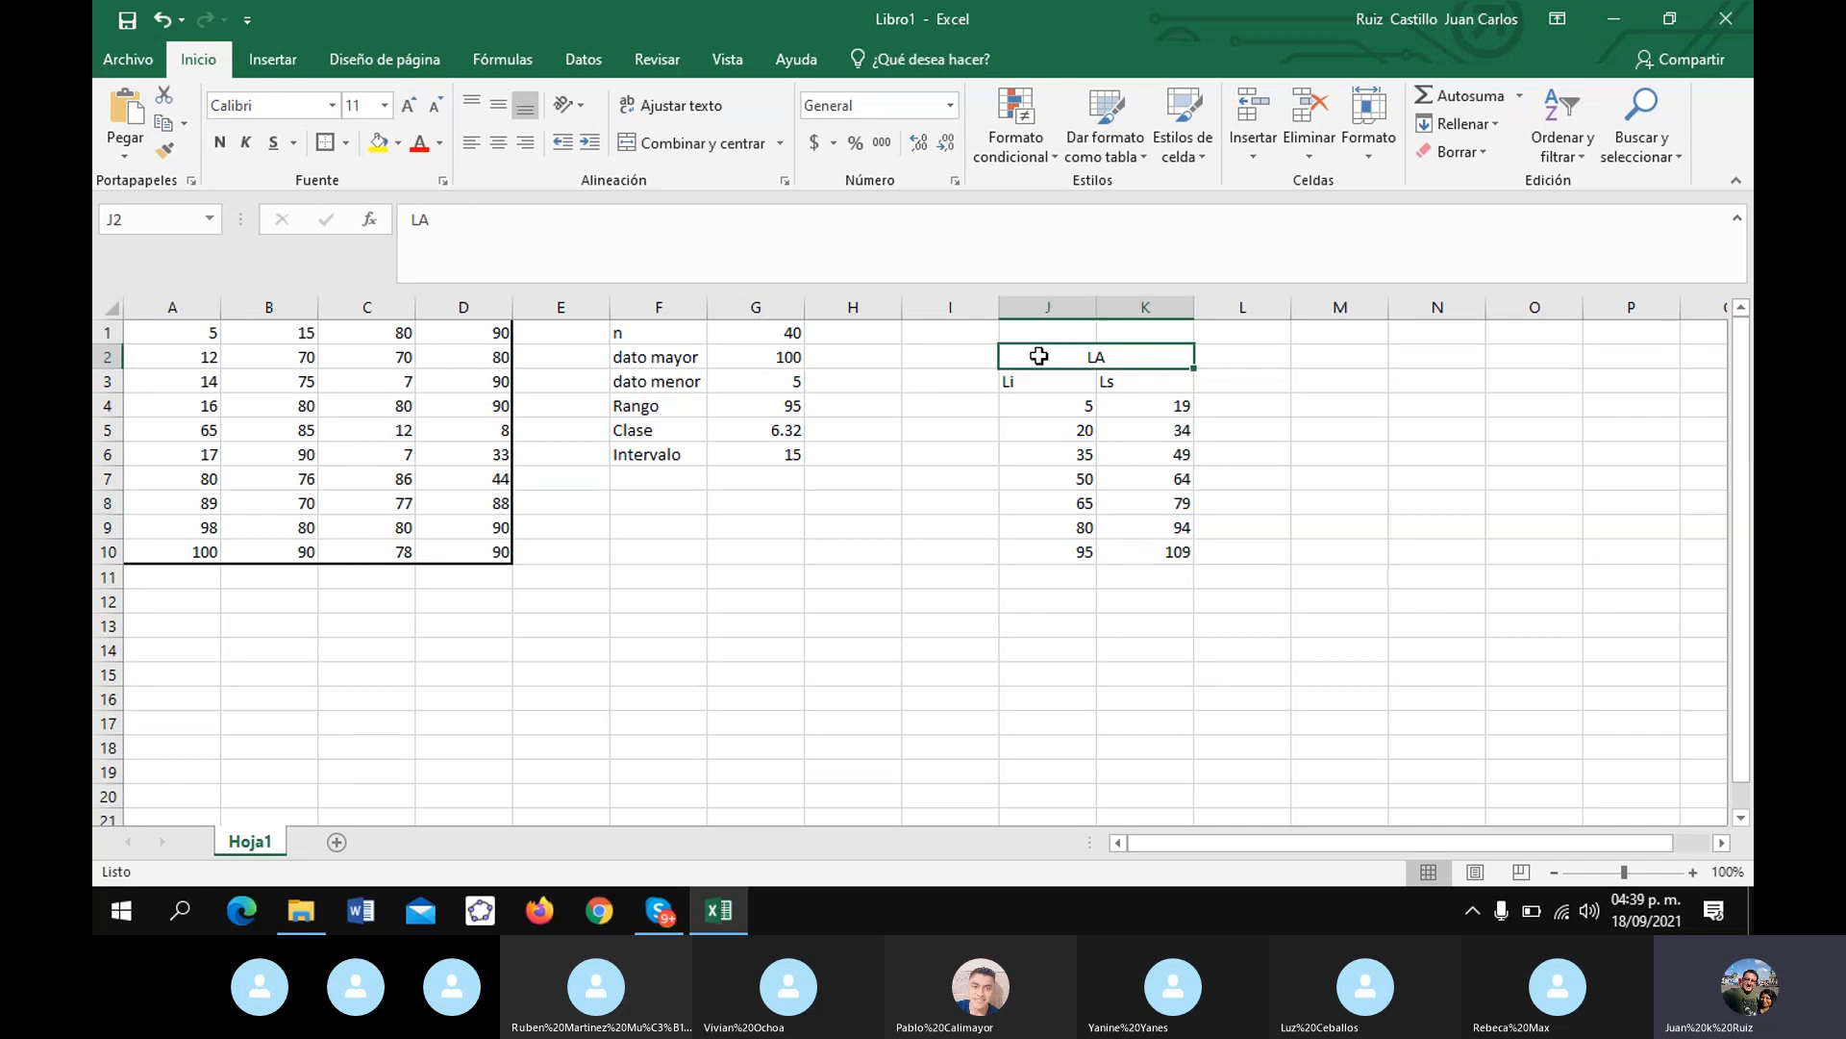
drag(1038, 355, 1127, 555)
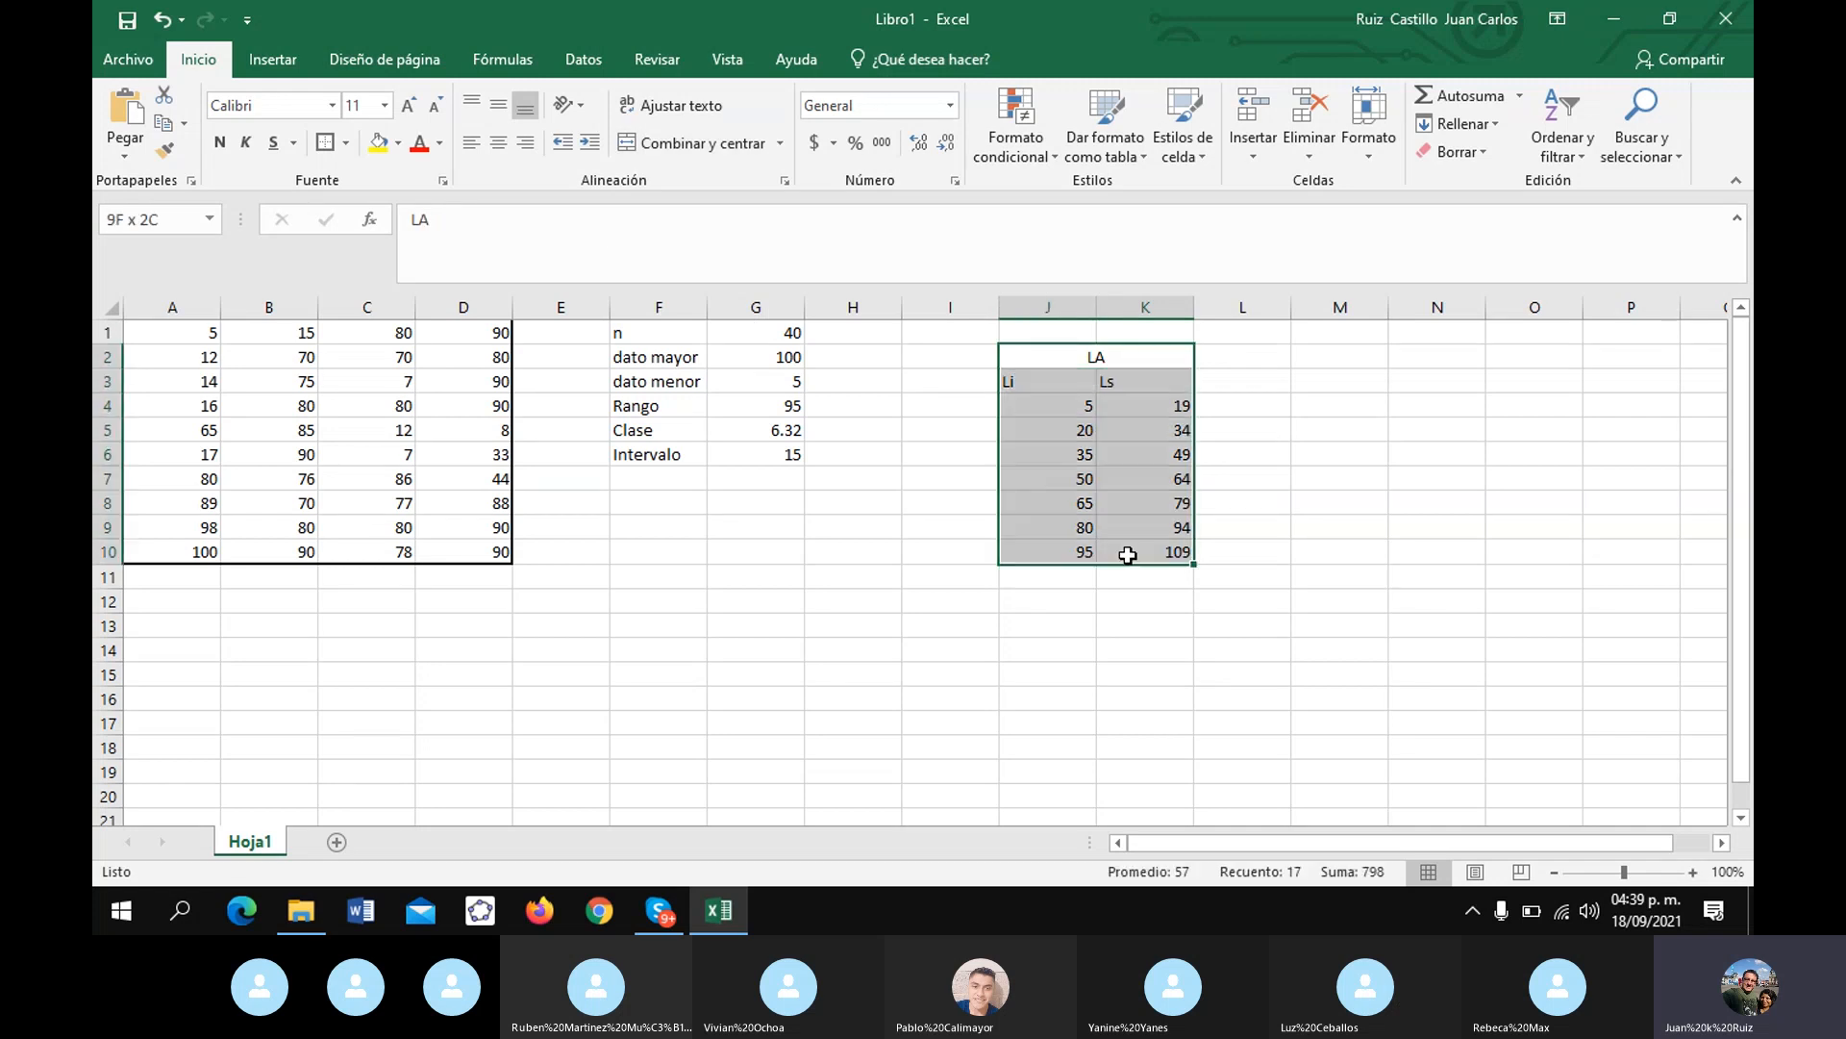
click(346, 144)
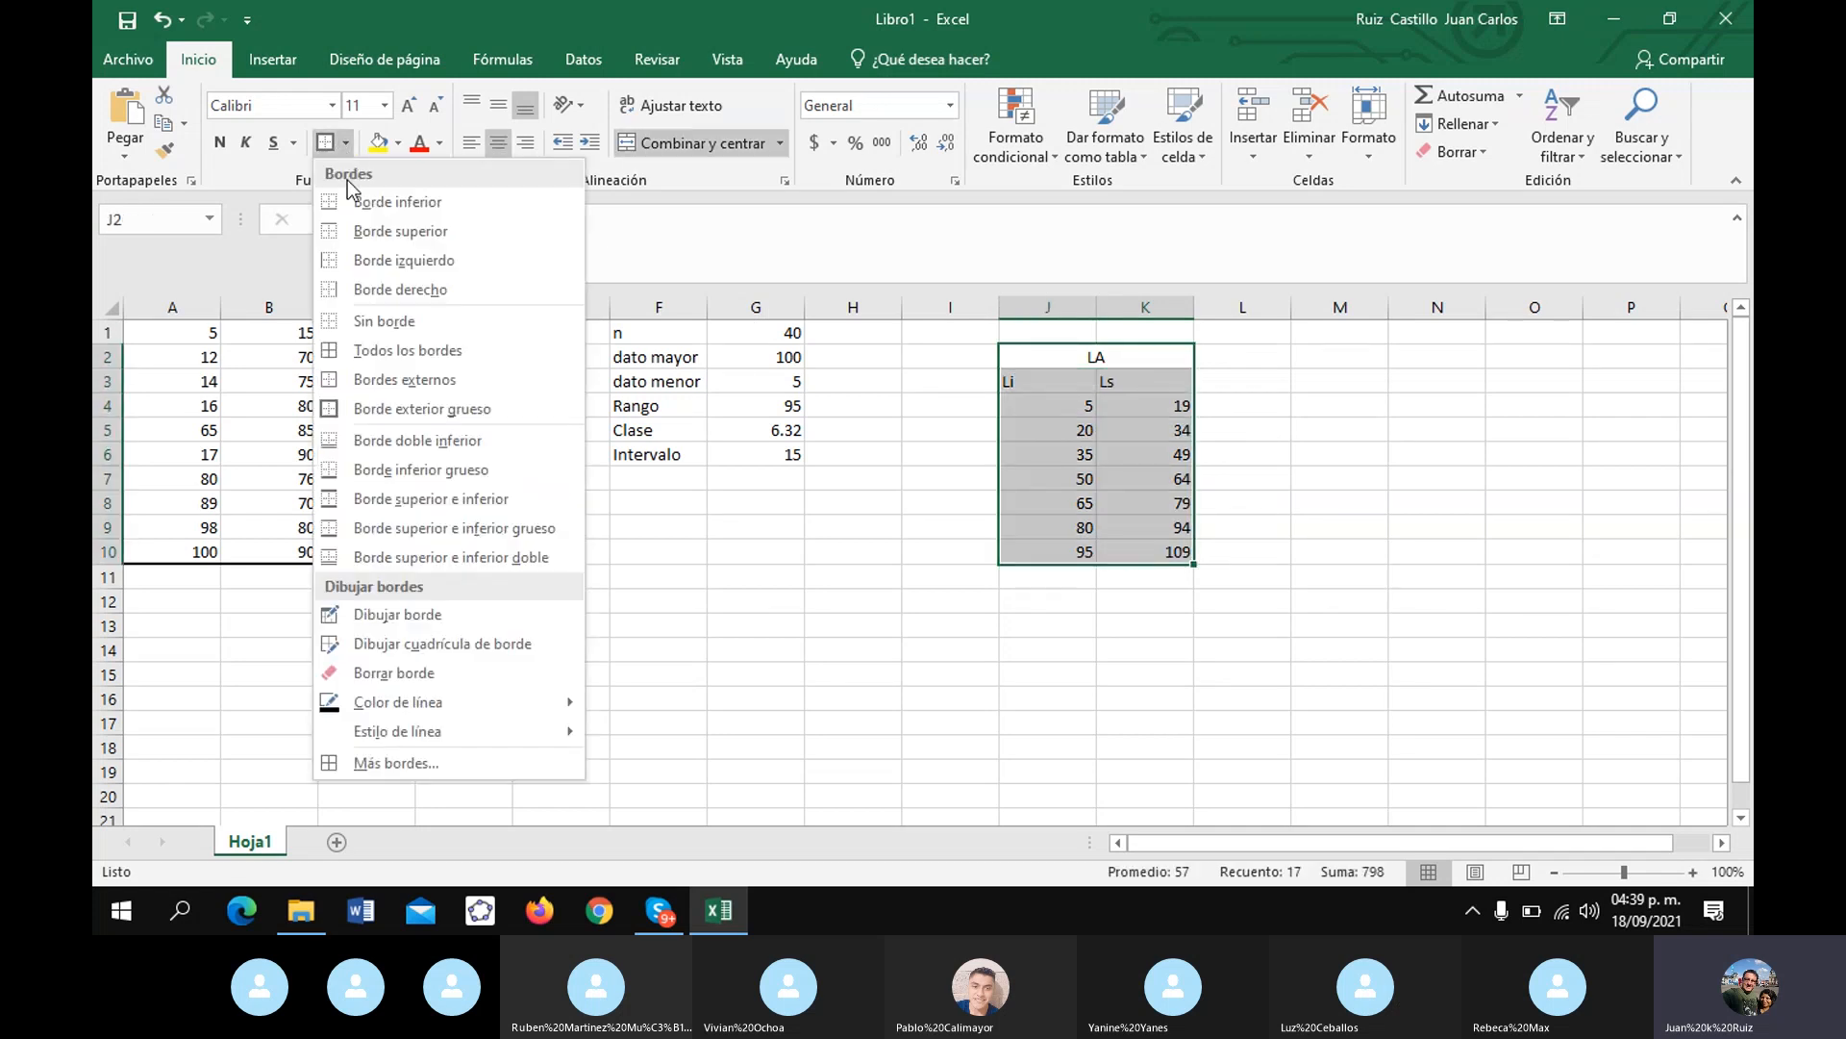
click(359, 352)
click(1327, 423)
- Enter the frequency heading "f" in cell L3
click(1210, 378)
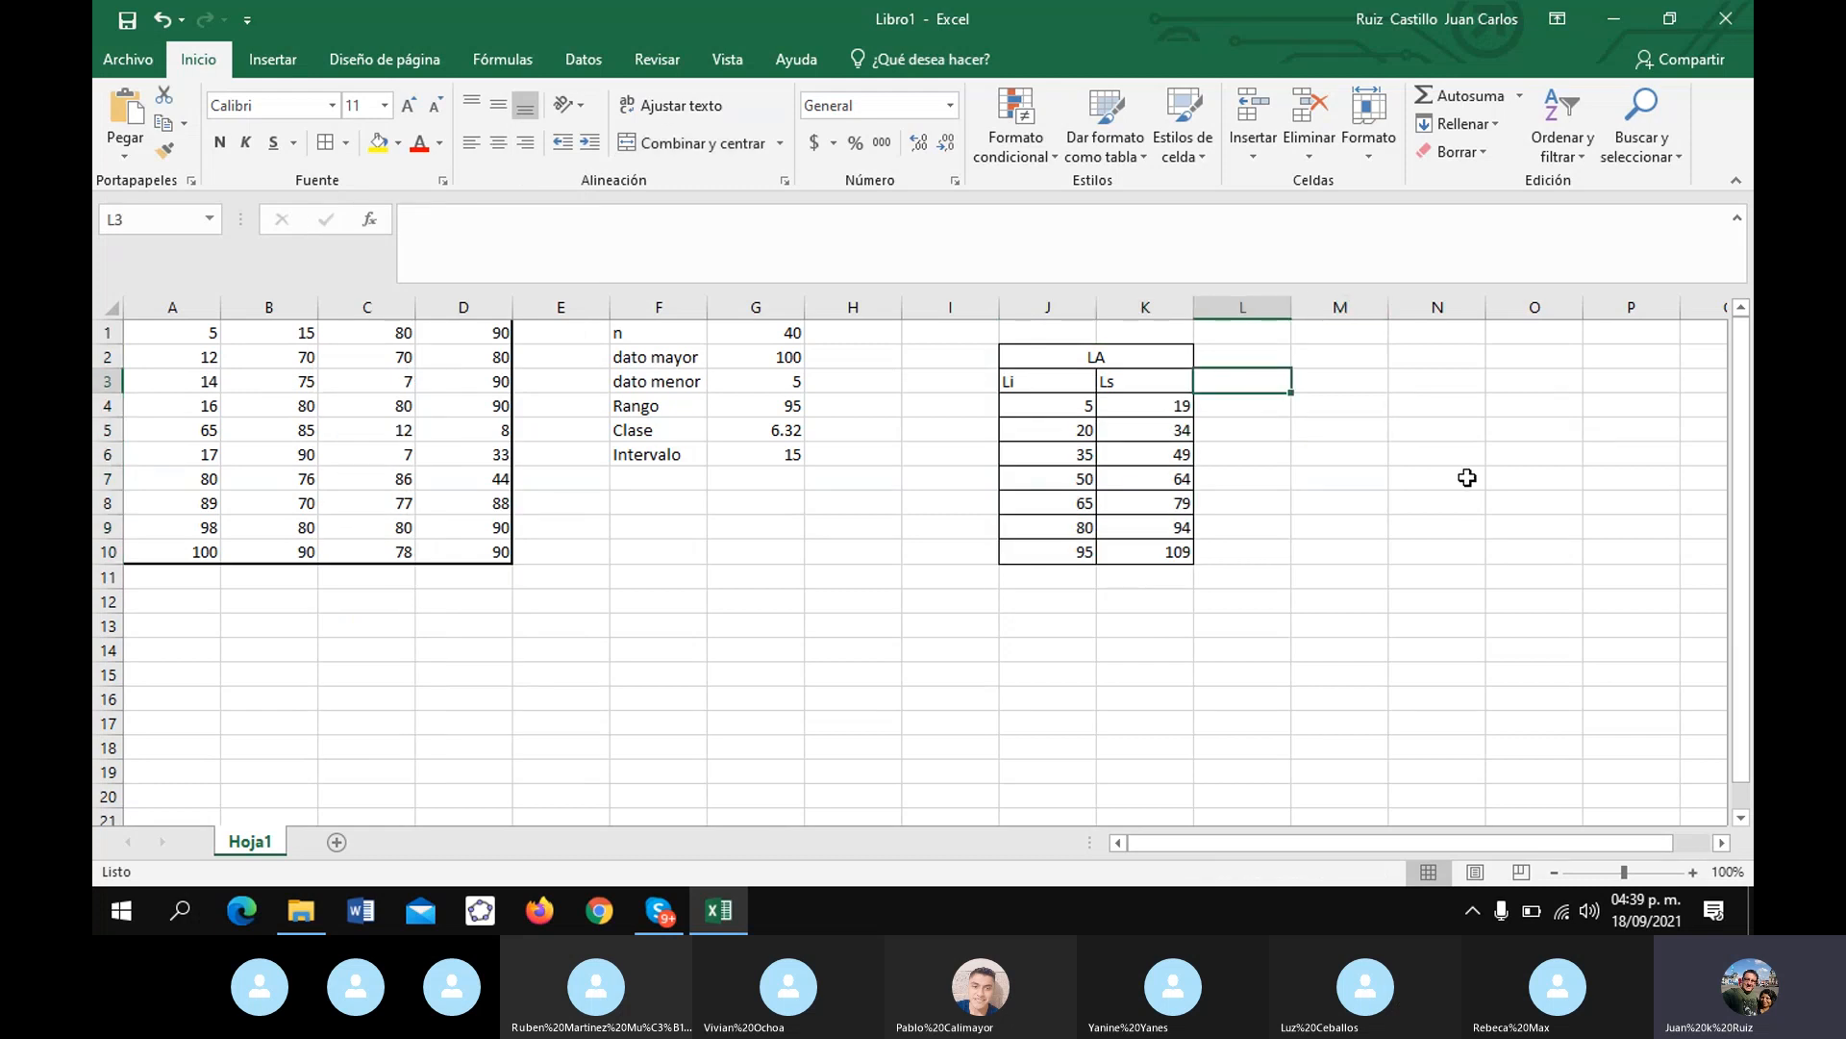
text(f)
key(Return)
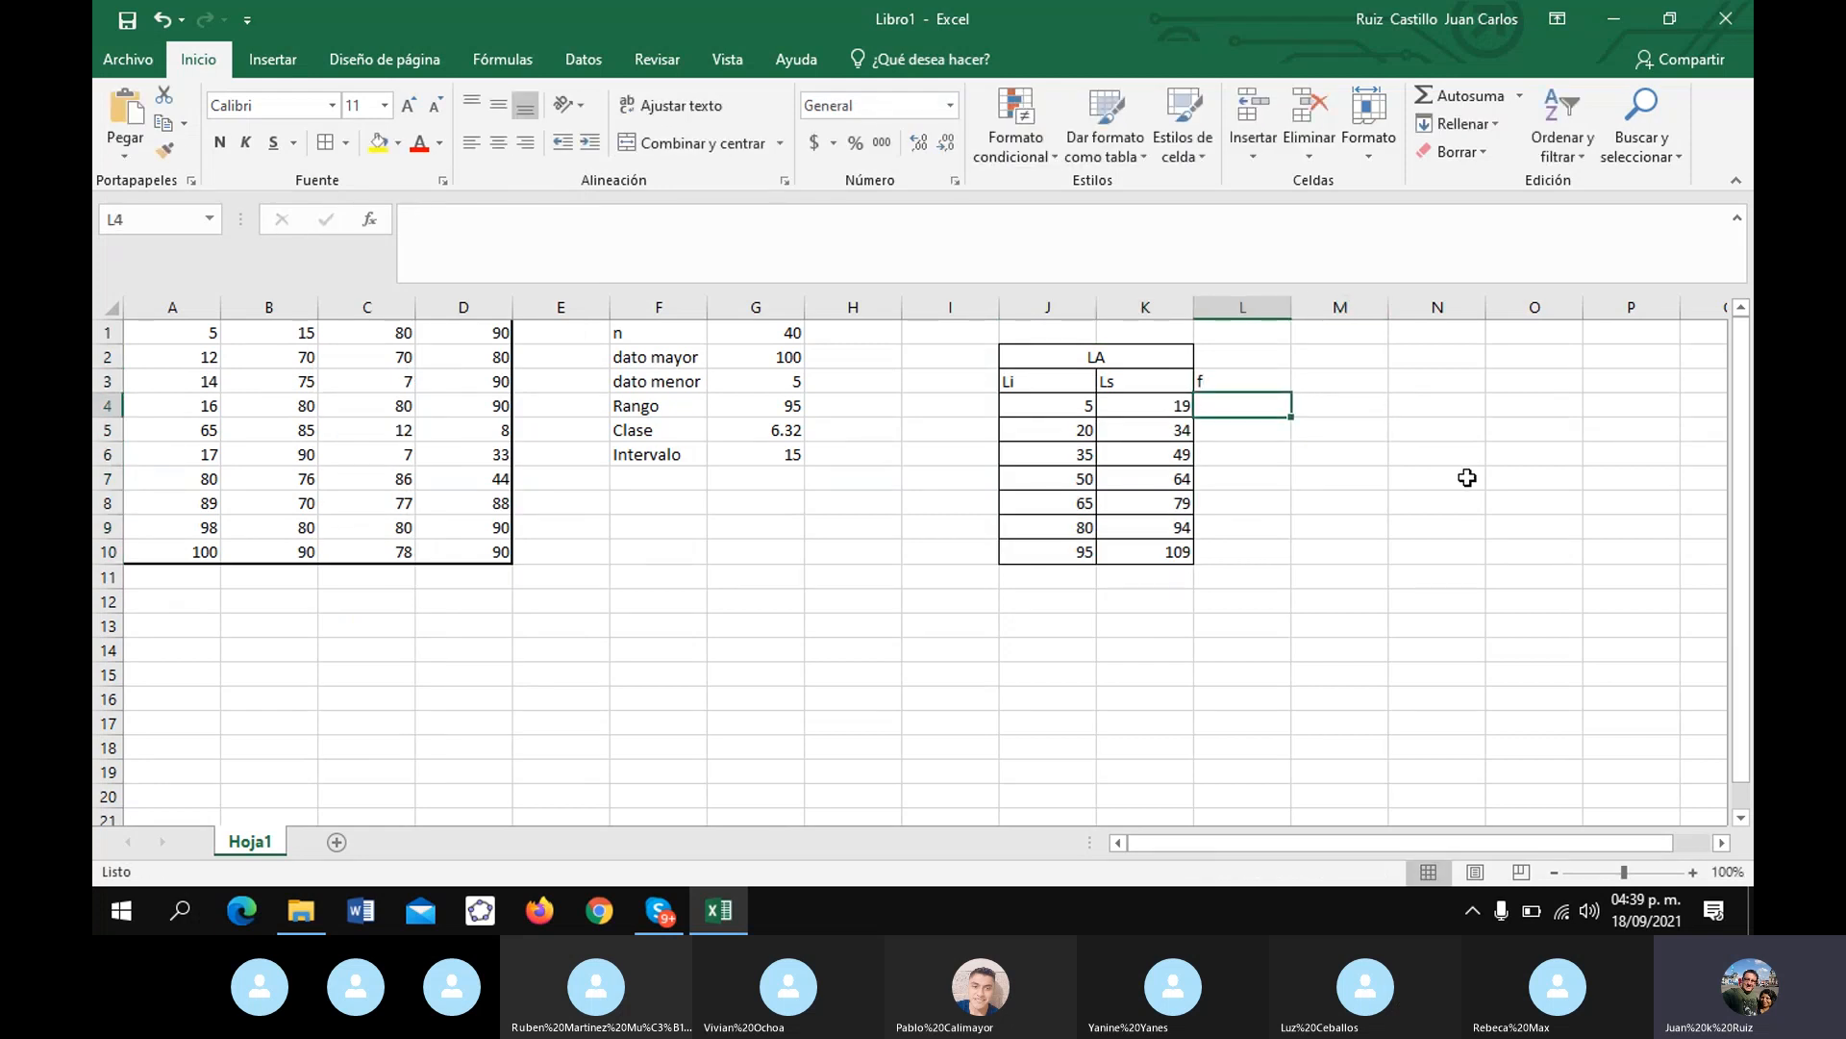
- Calculate the frequency in cell L4 with =FRECUENCIA(A1:D11,K4:K10) and fill the formula down to cell L10
text(=f)
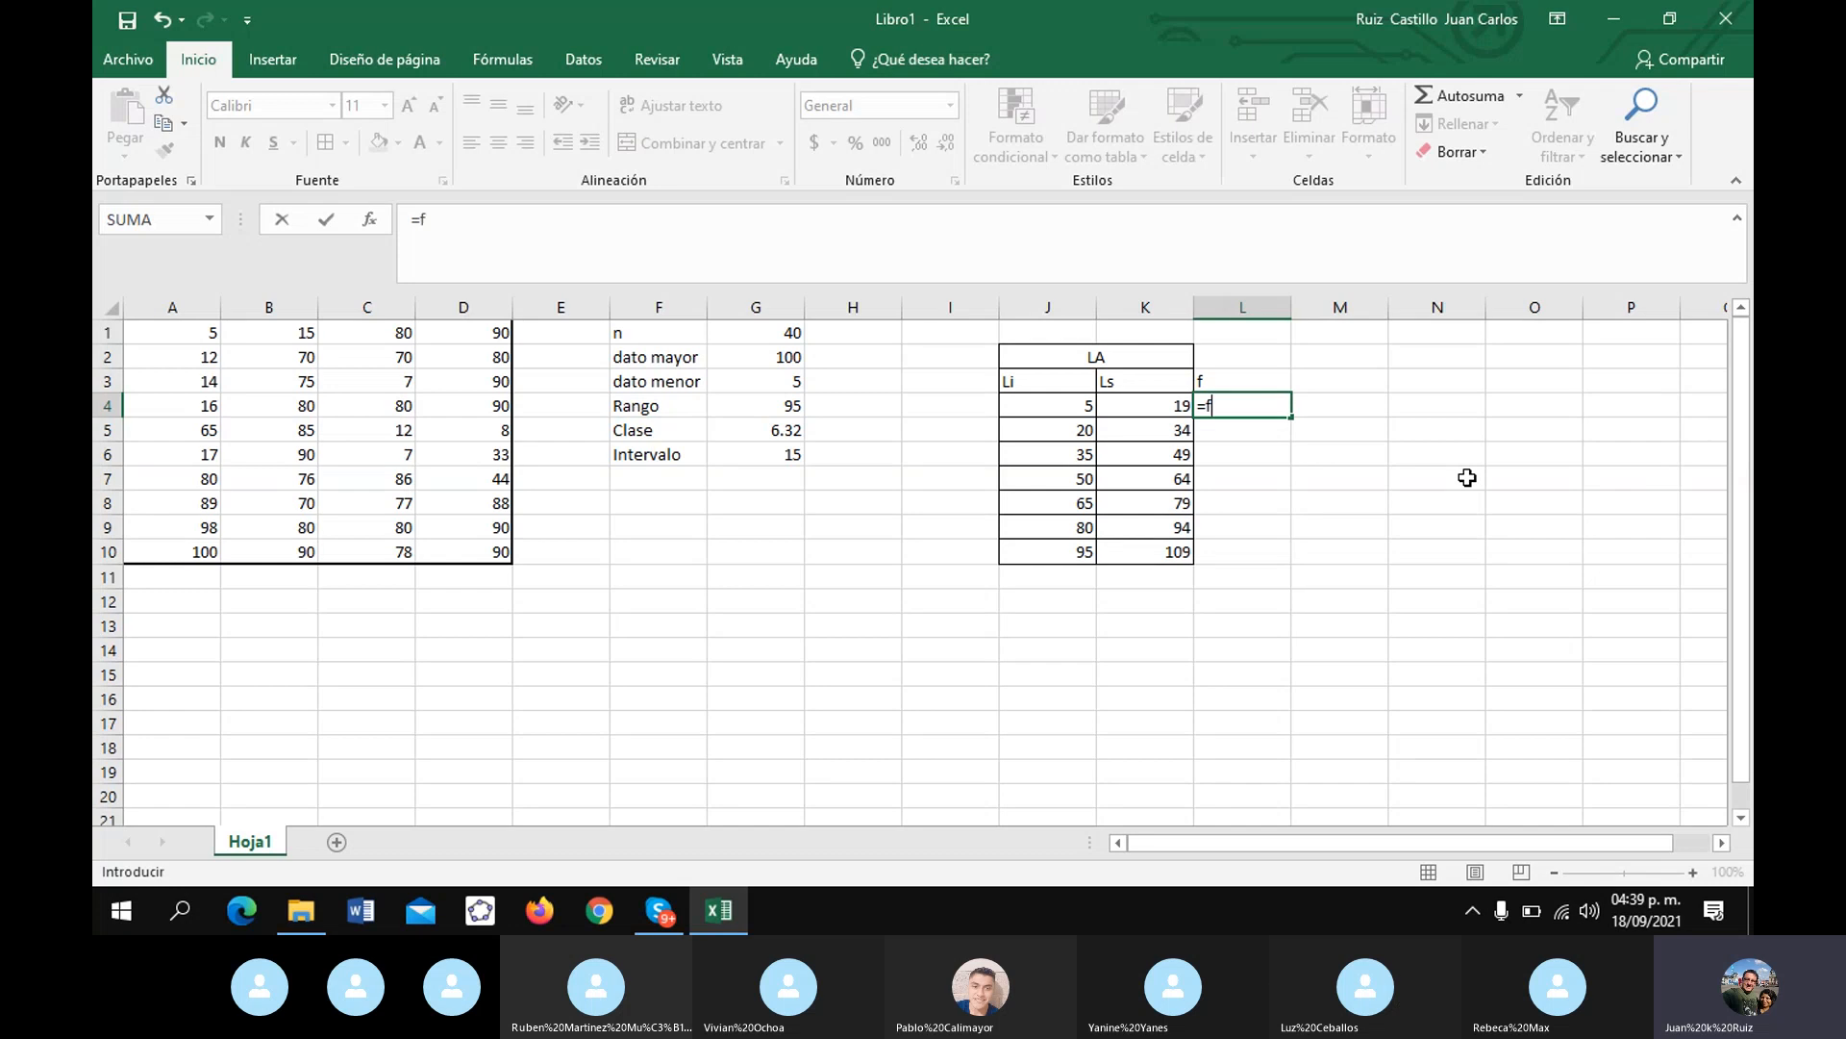
text(recuencia)
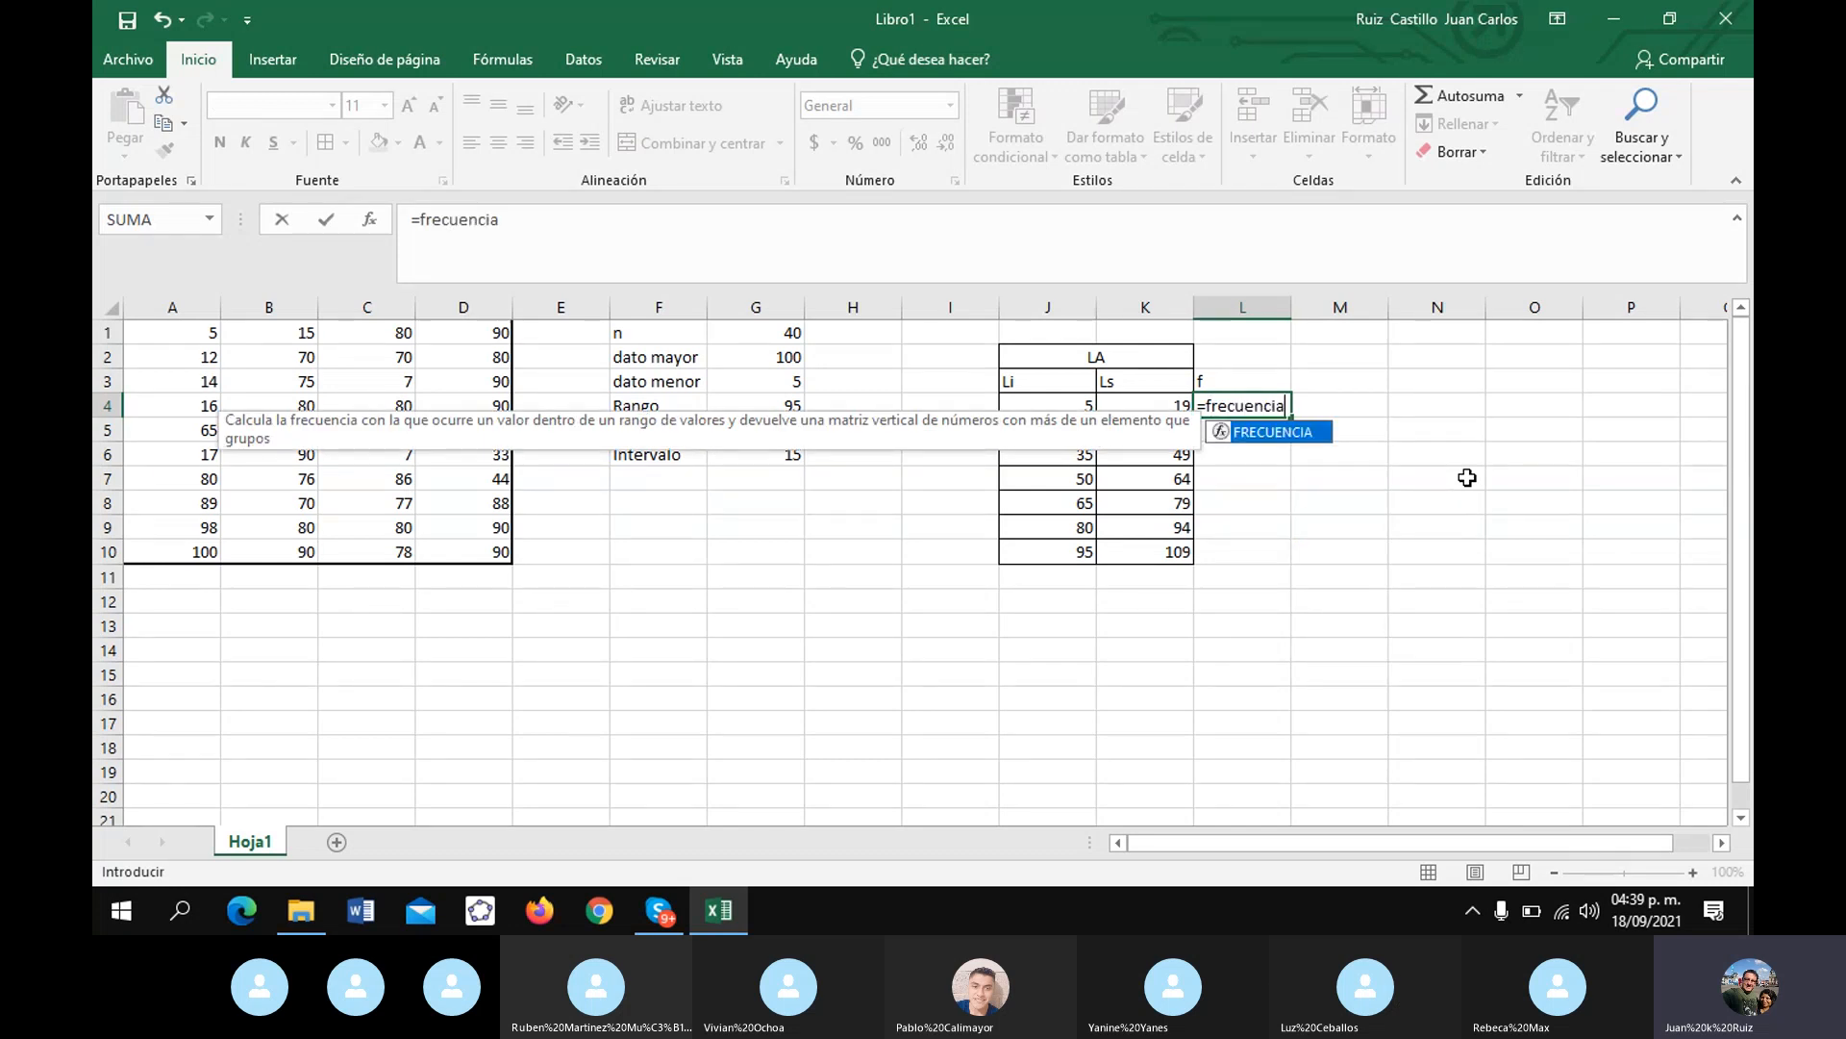
text(()
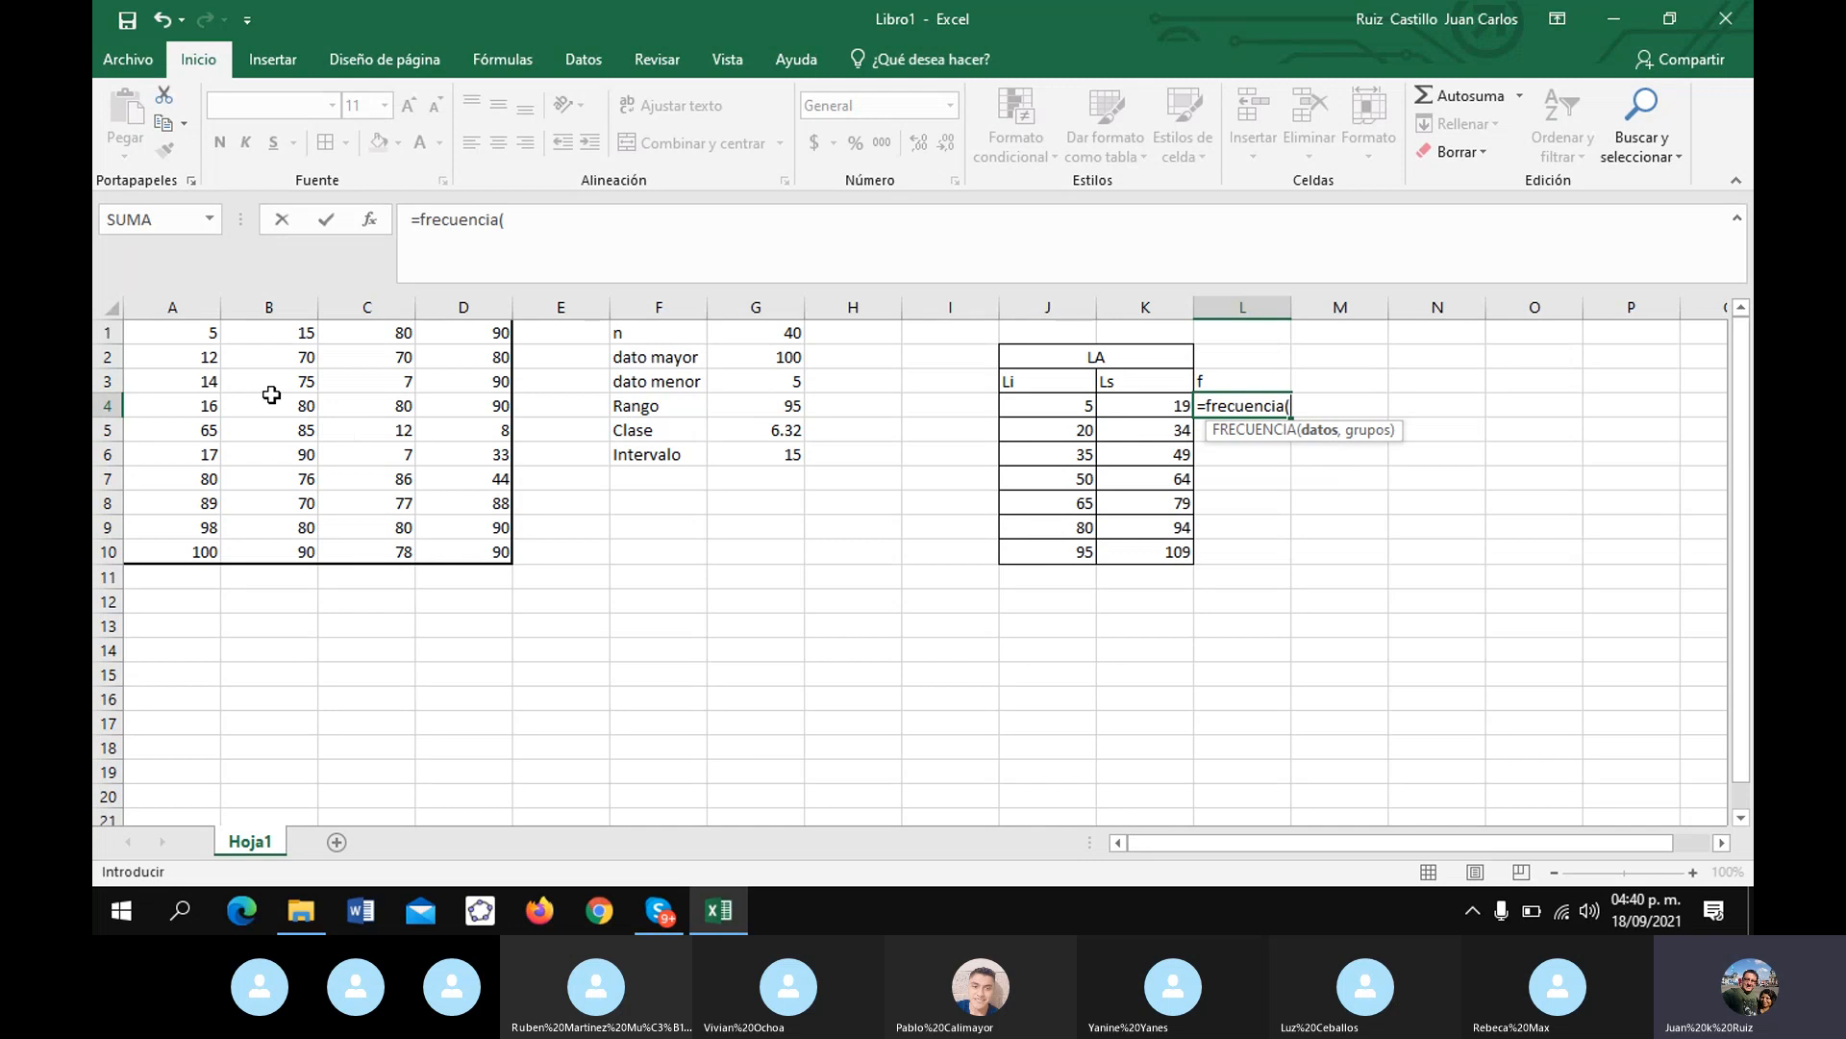
click(173, 332)
drag(216, 346, 454, 565)
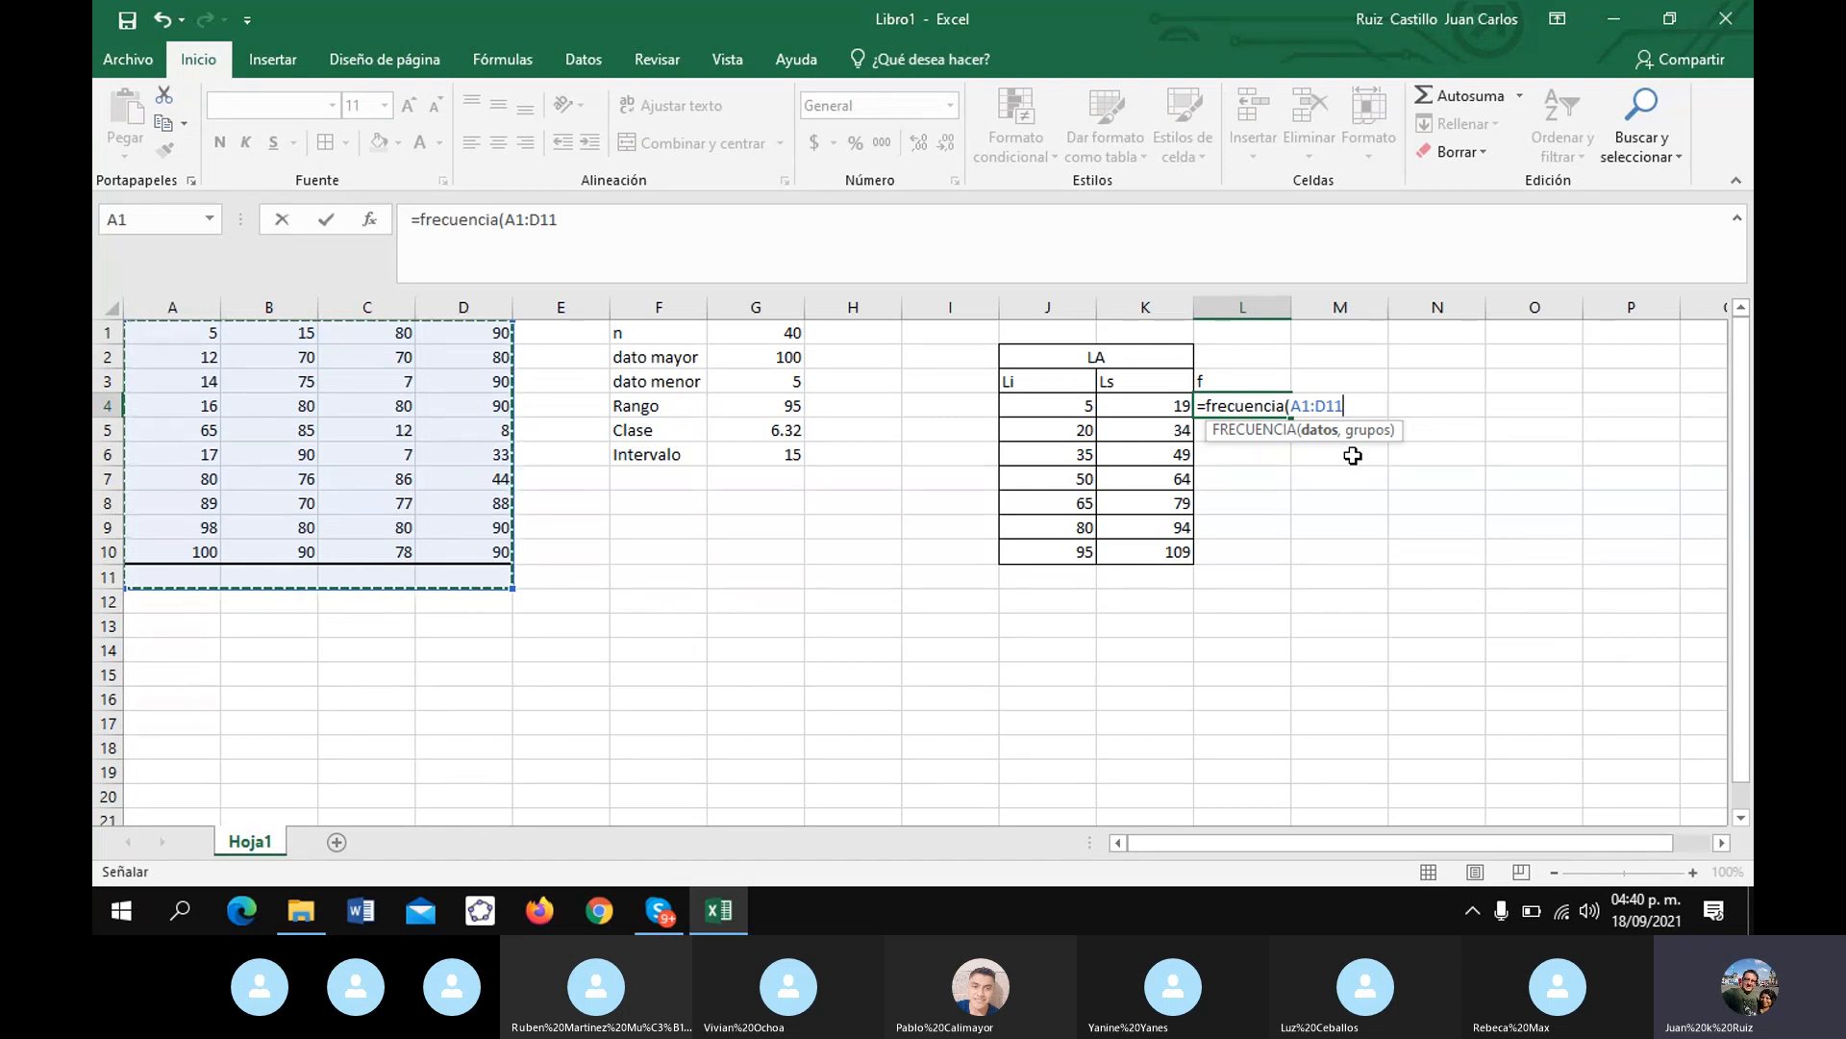
text(,)
drag(1168, 404, 1185, 545)
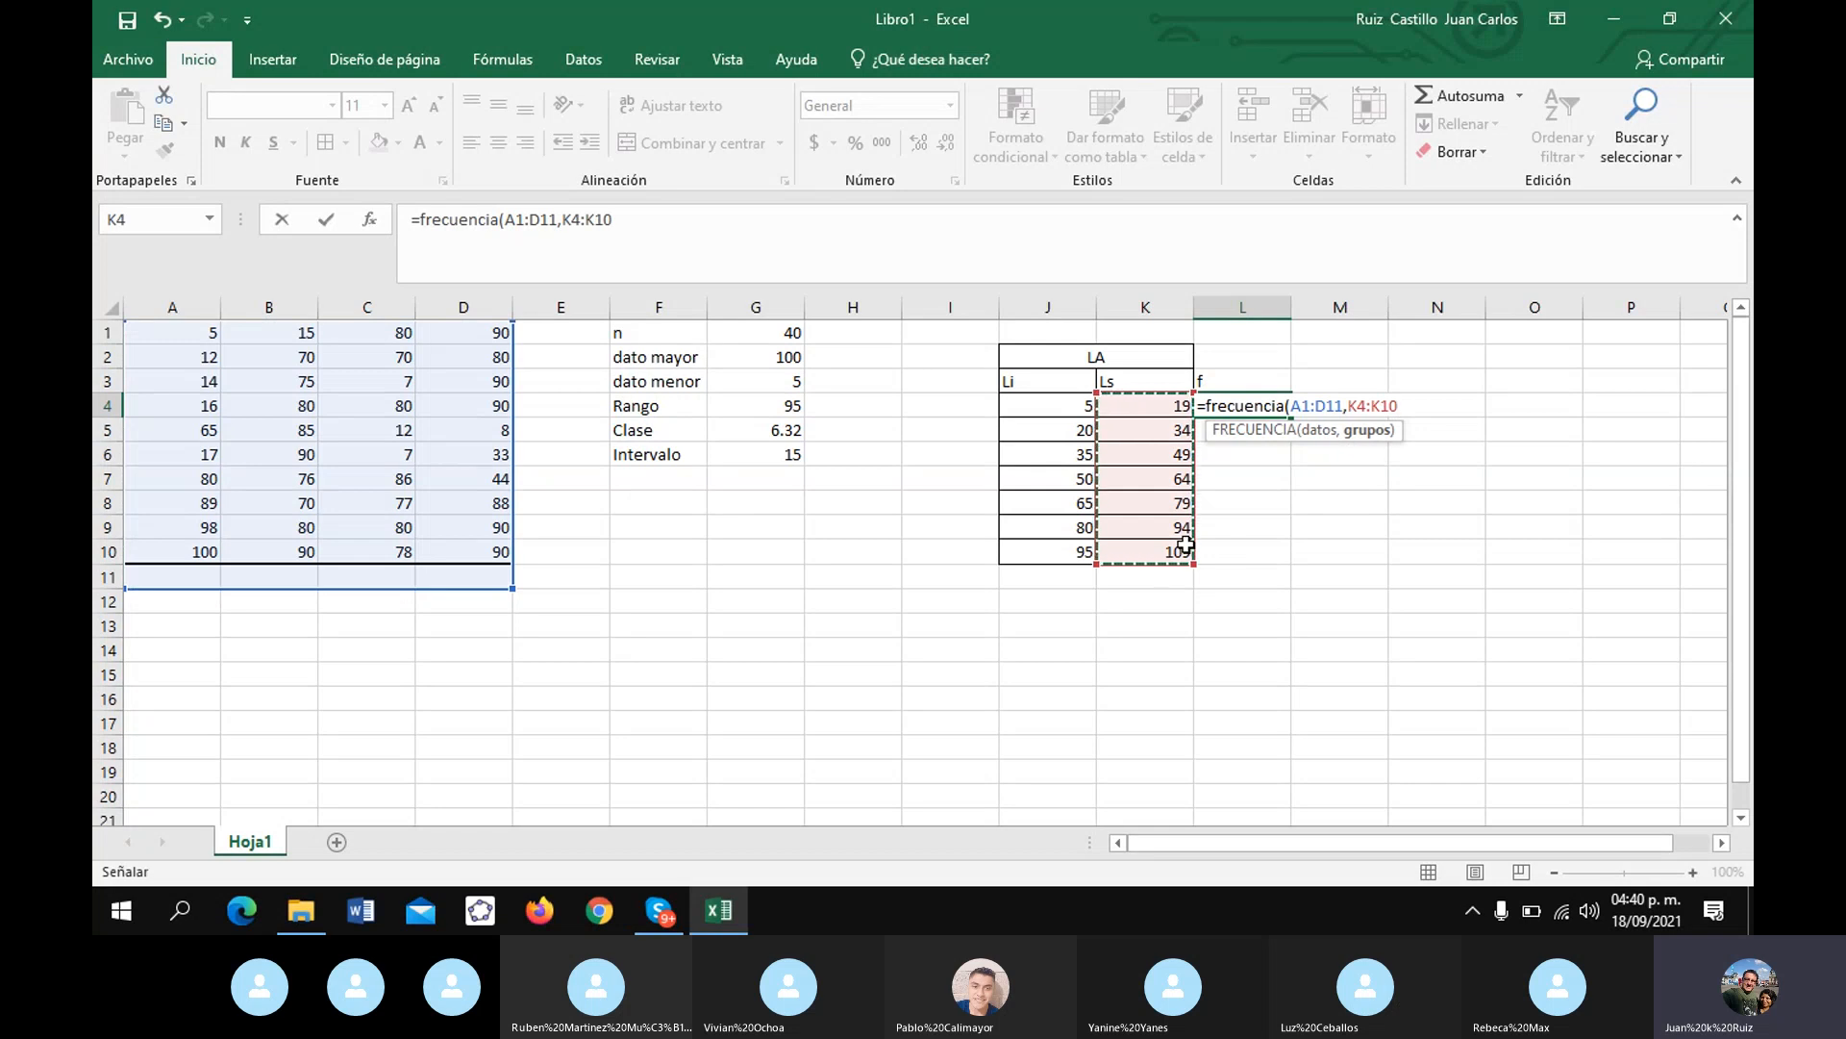
text())
key(Return)
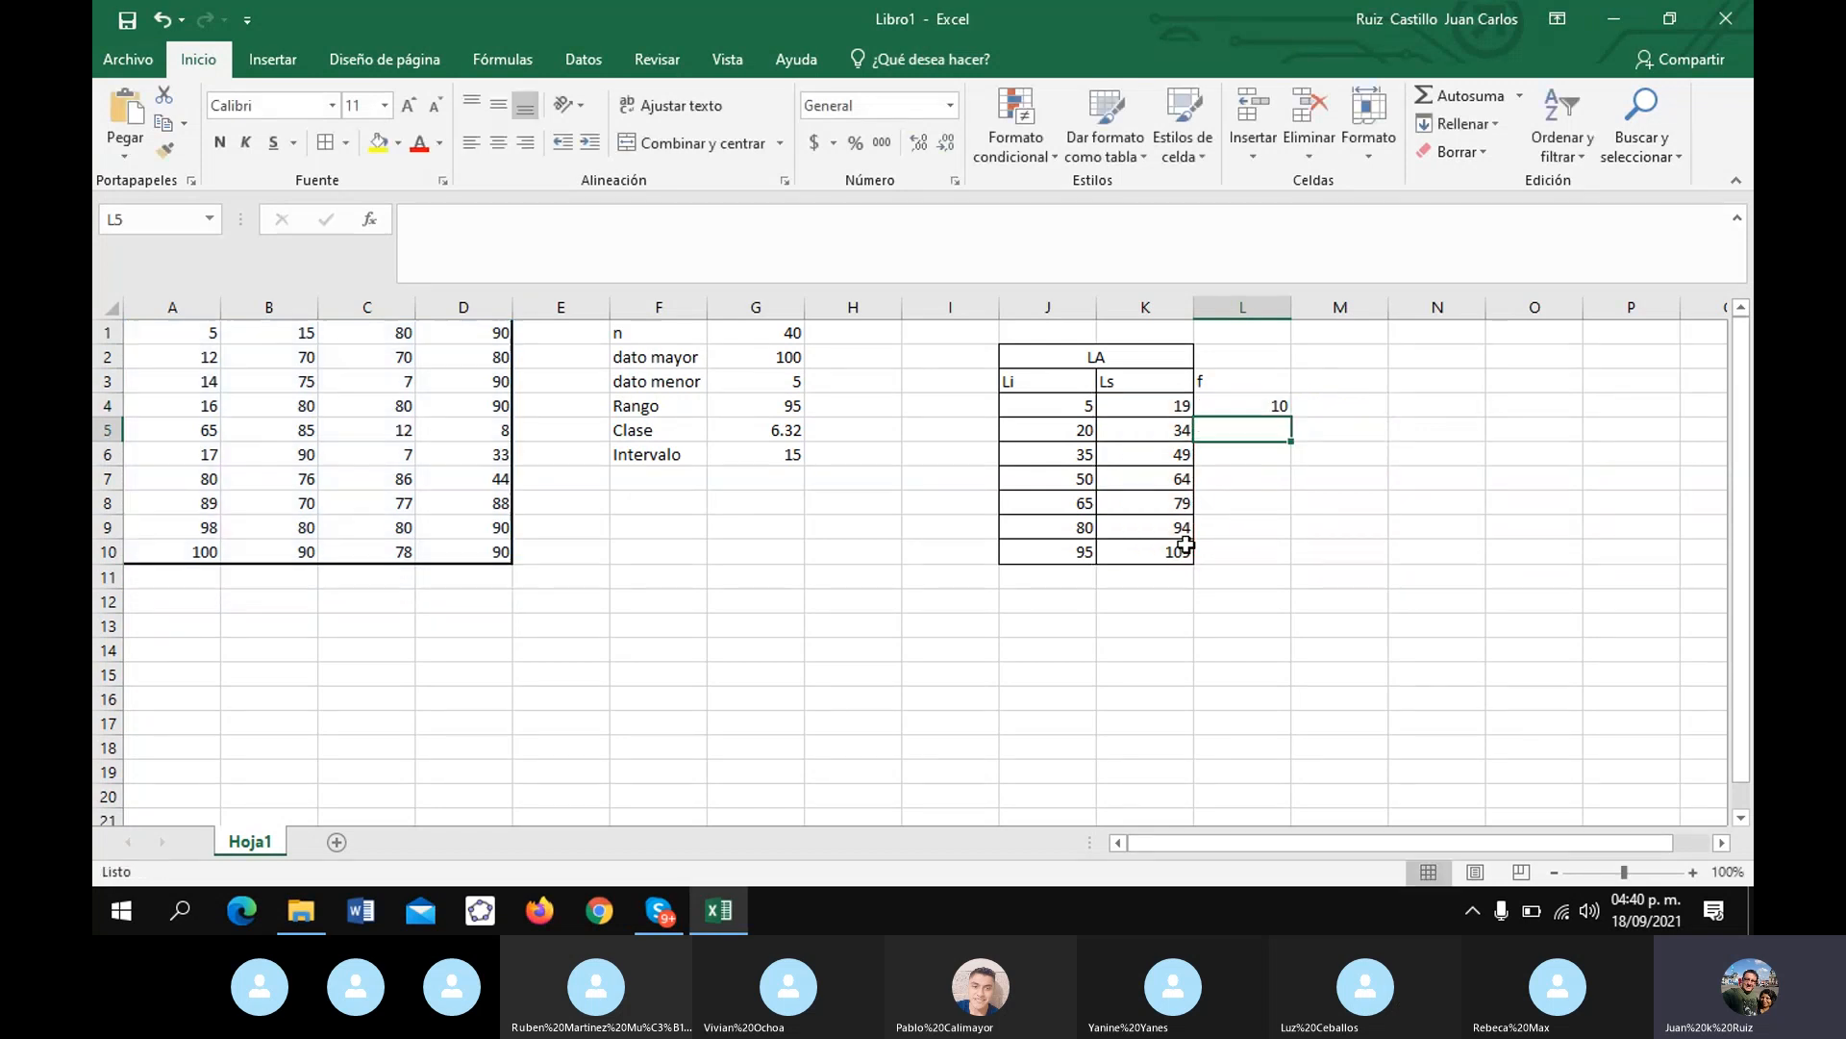
click(1231, 404)
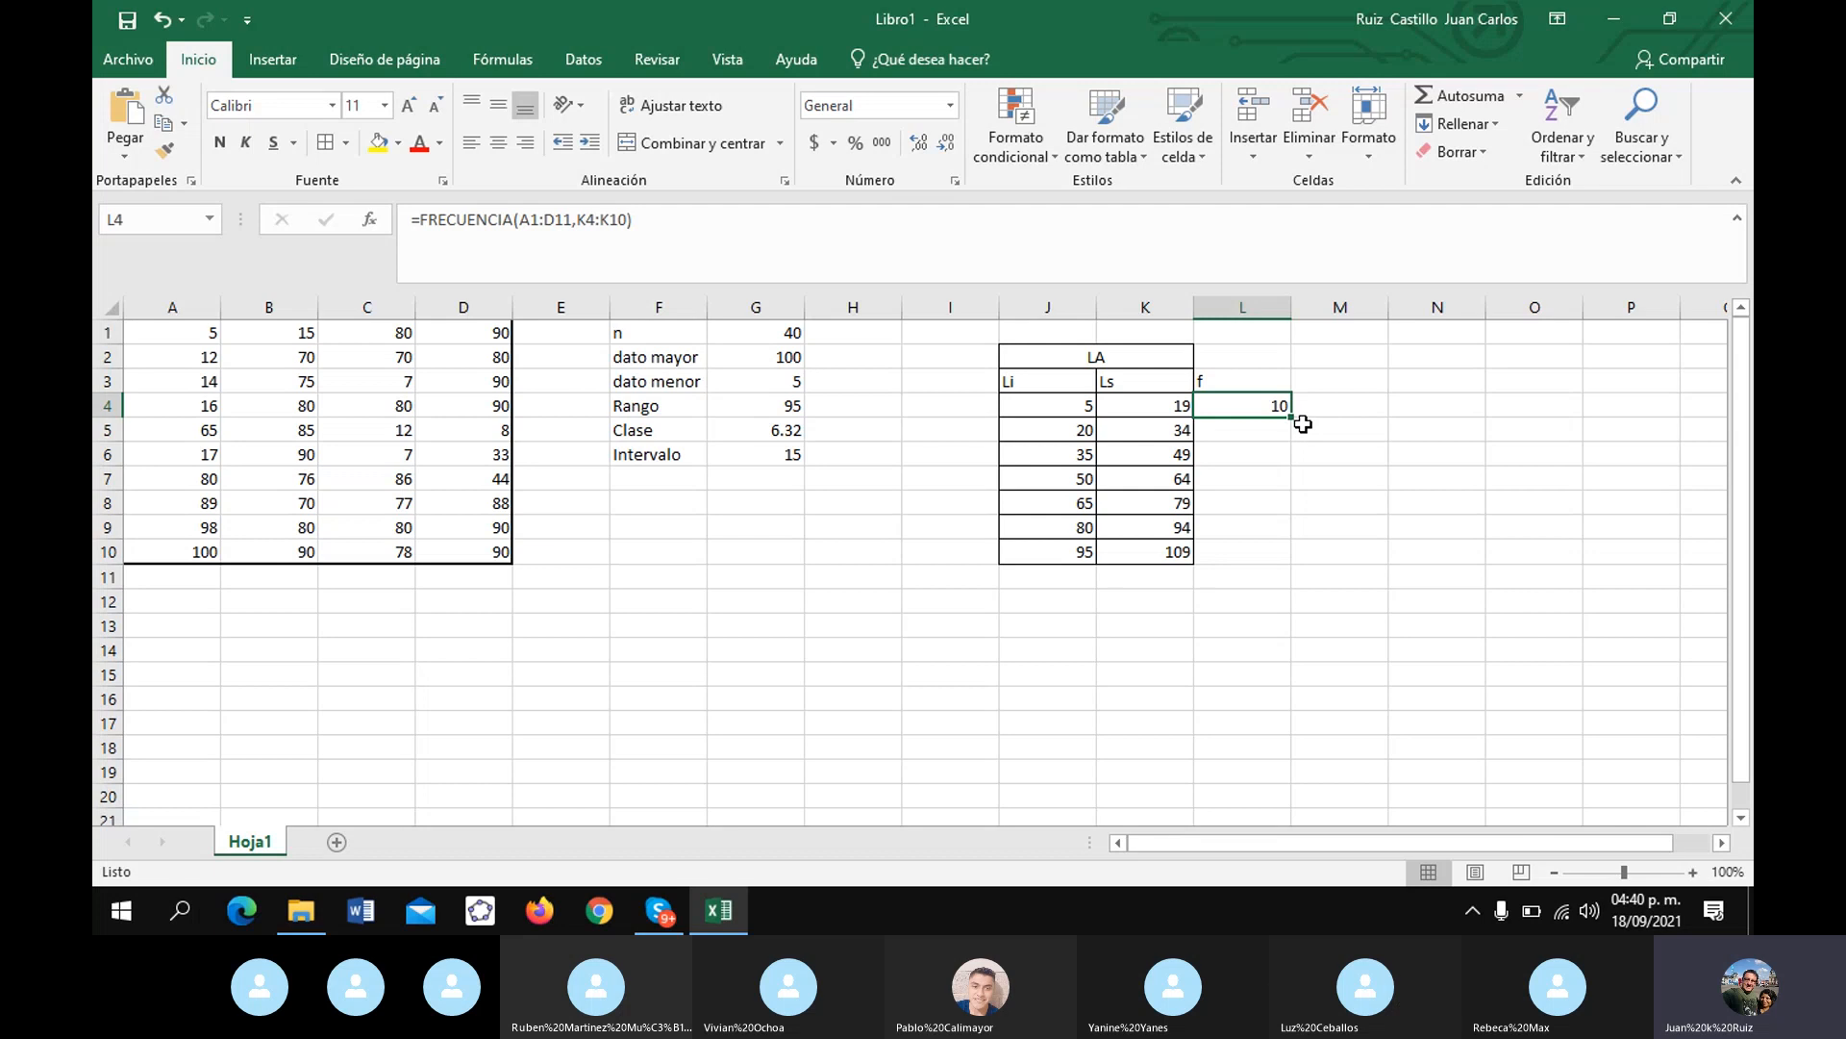
drag(1302, 424, 1302, 555)
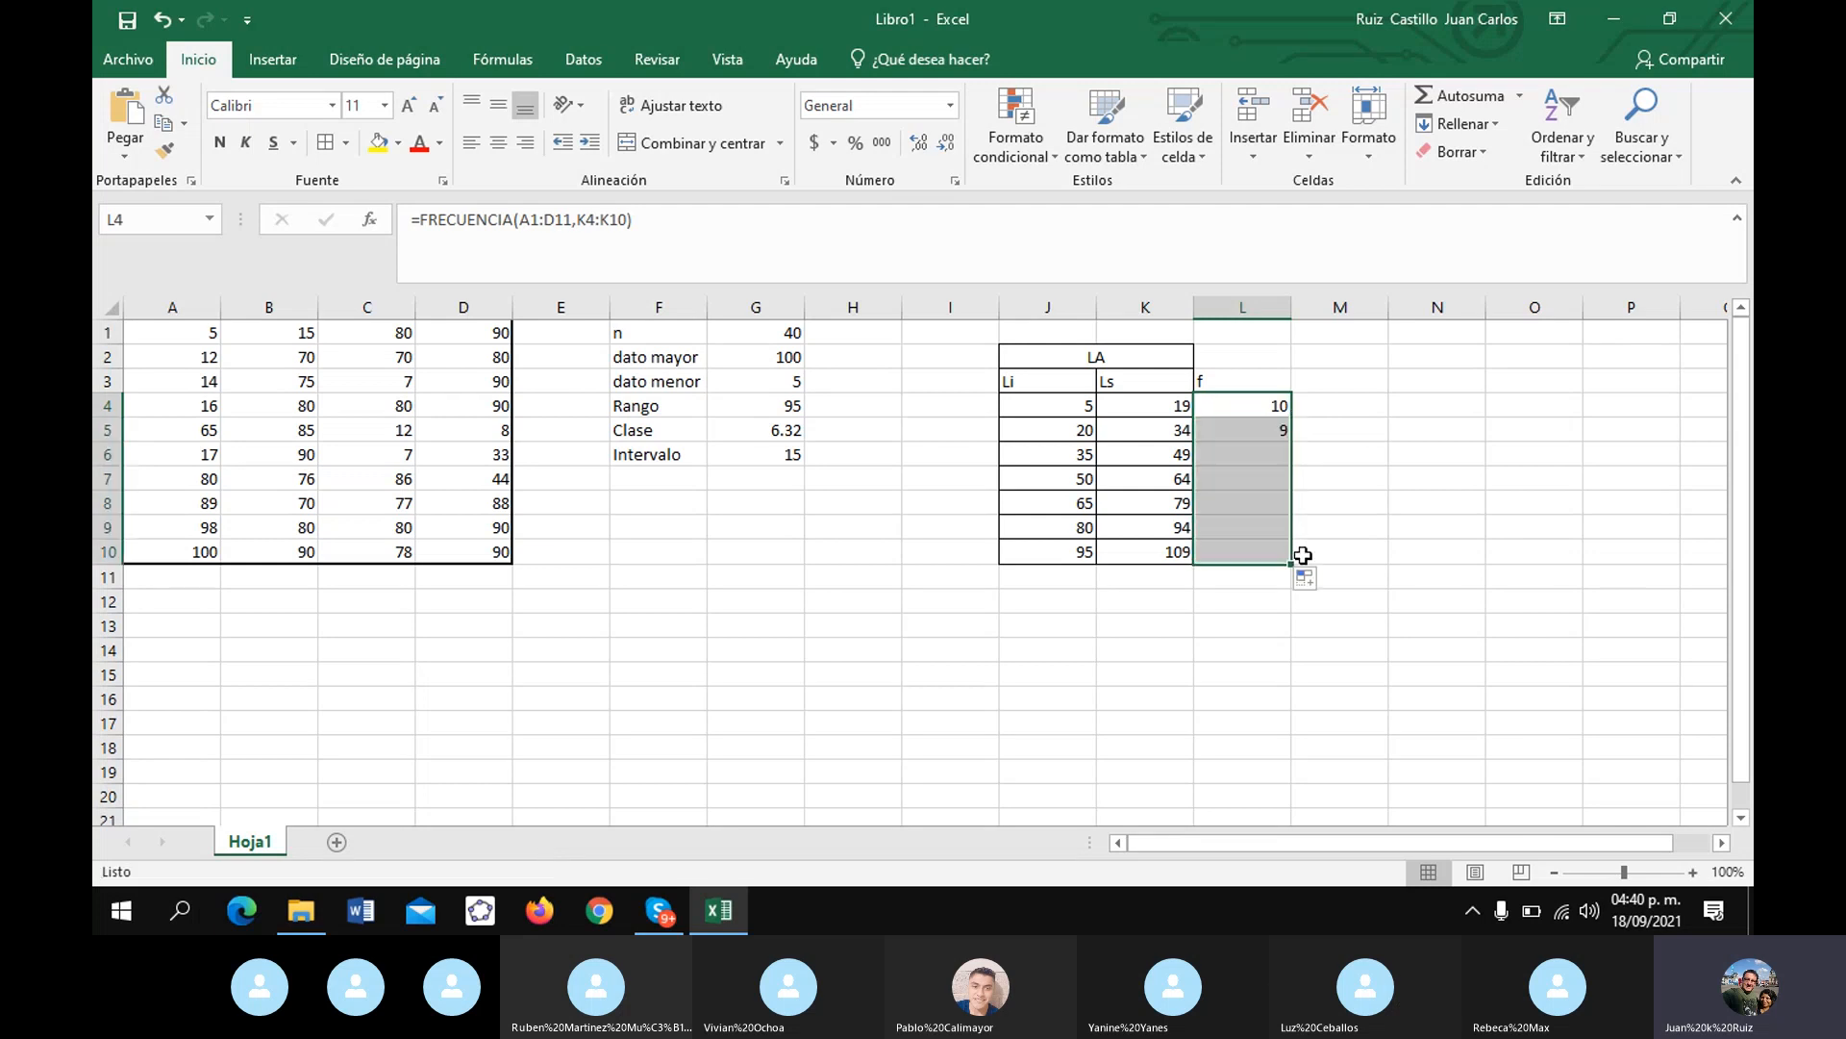
- Total the frequencies L4:L10 in cell L11 with AutoSum
click(1237, 575)
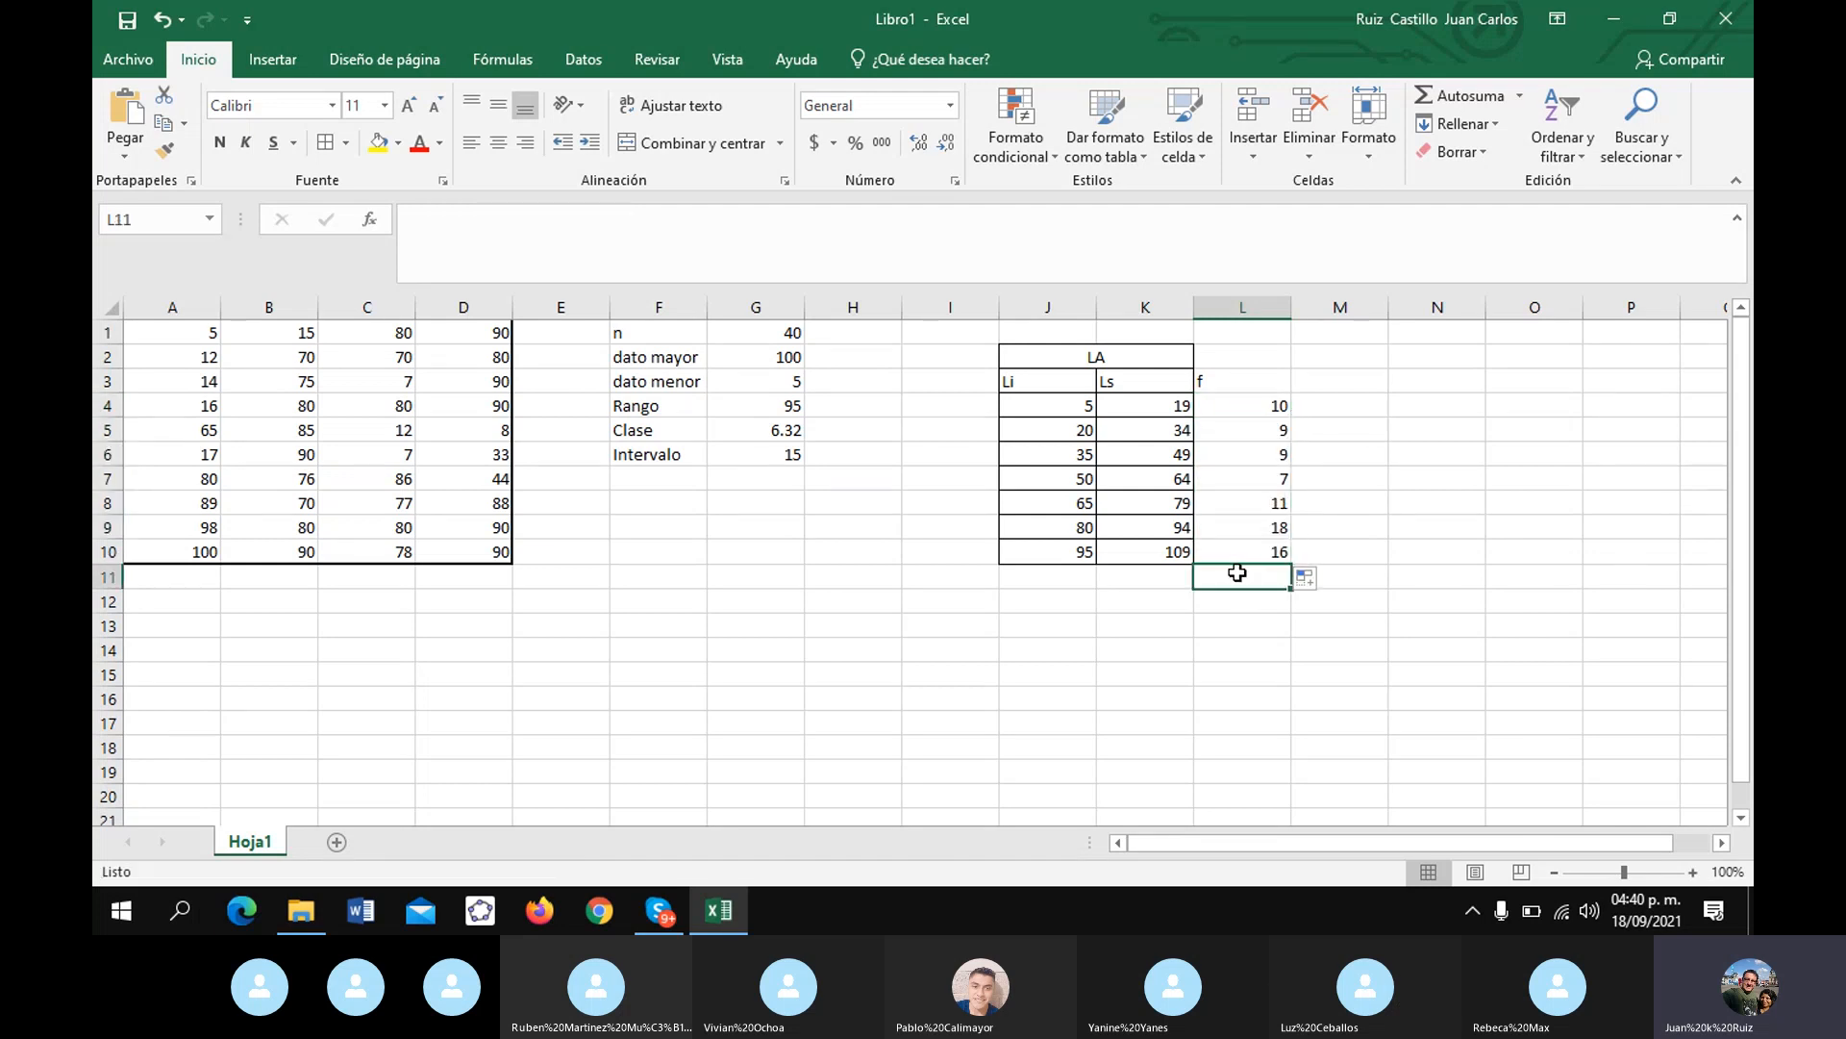
click(1445, 97)
key(Return)
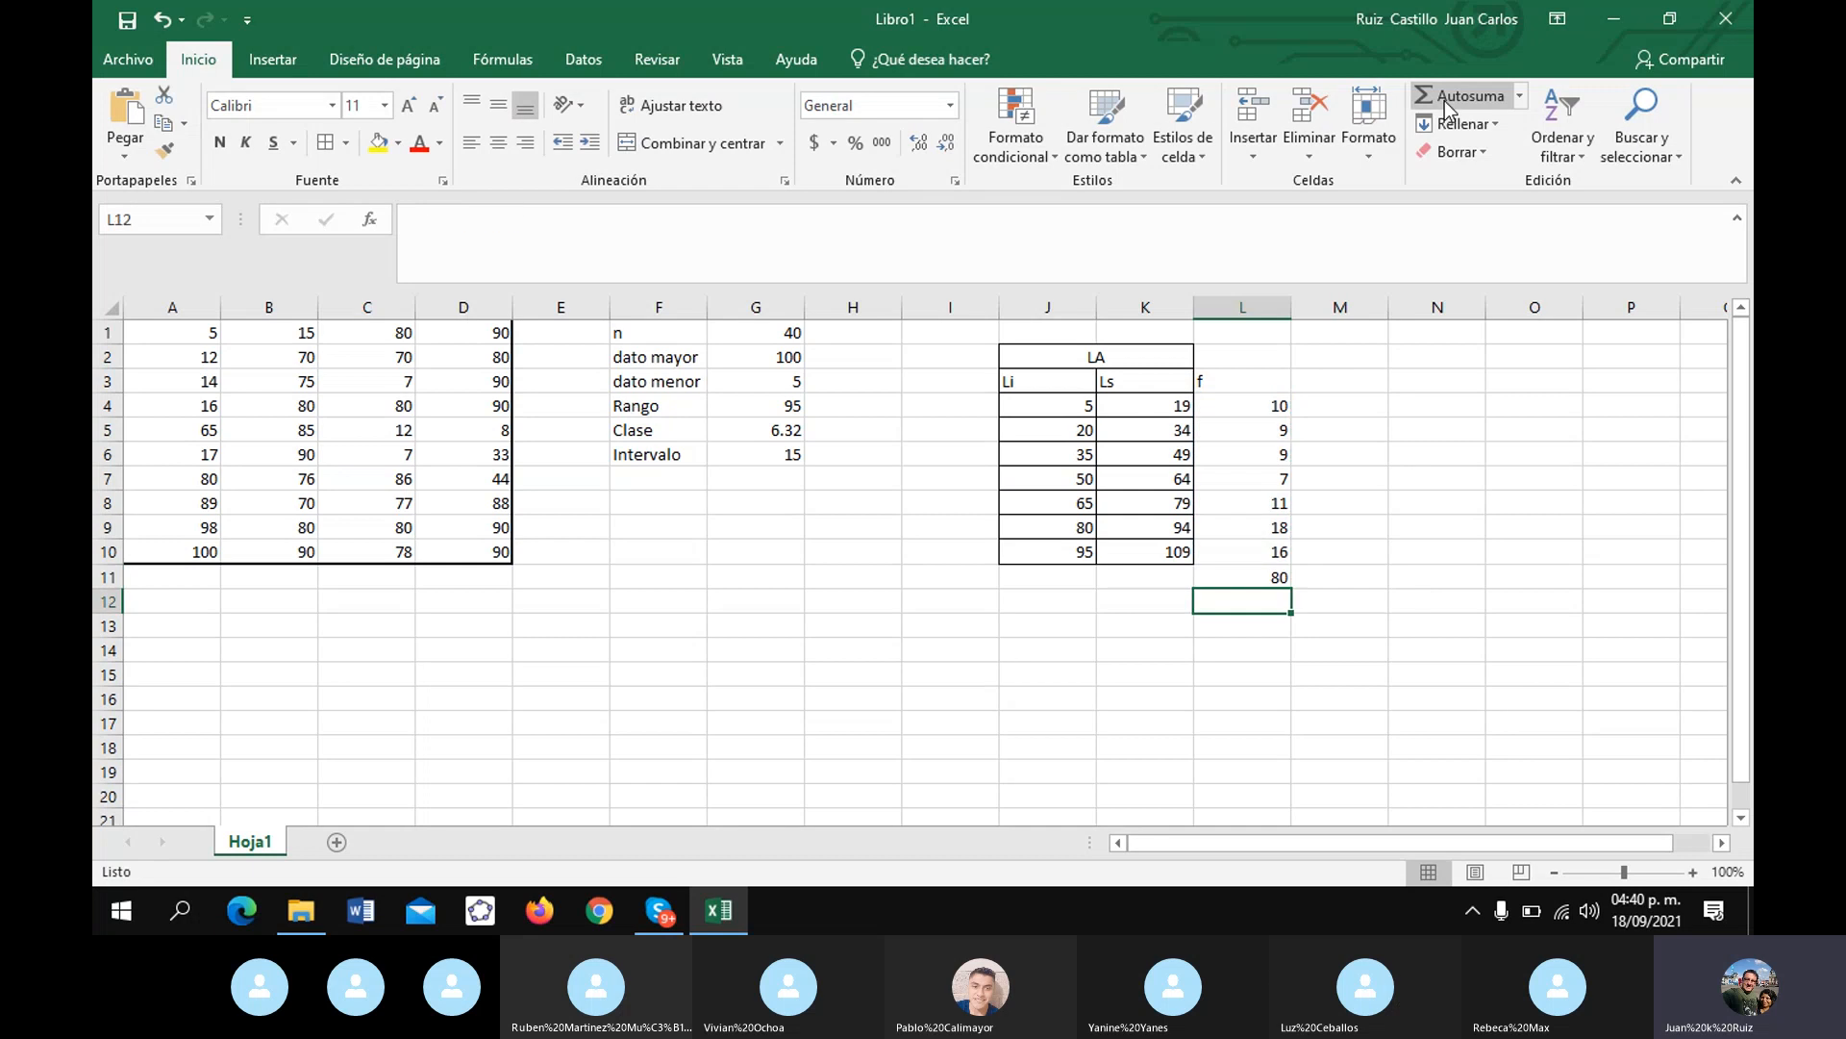
- Apply all borders to the frequency column L3:L11 and check the count formula in cell G1
drag(1249, 378, 1259, 569)
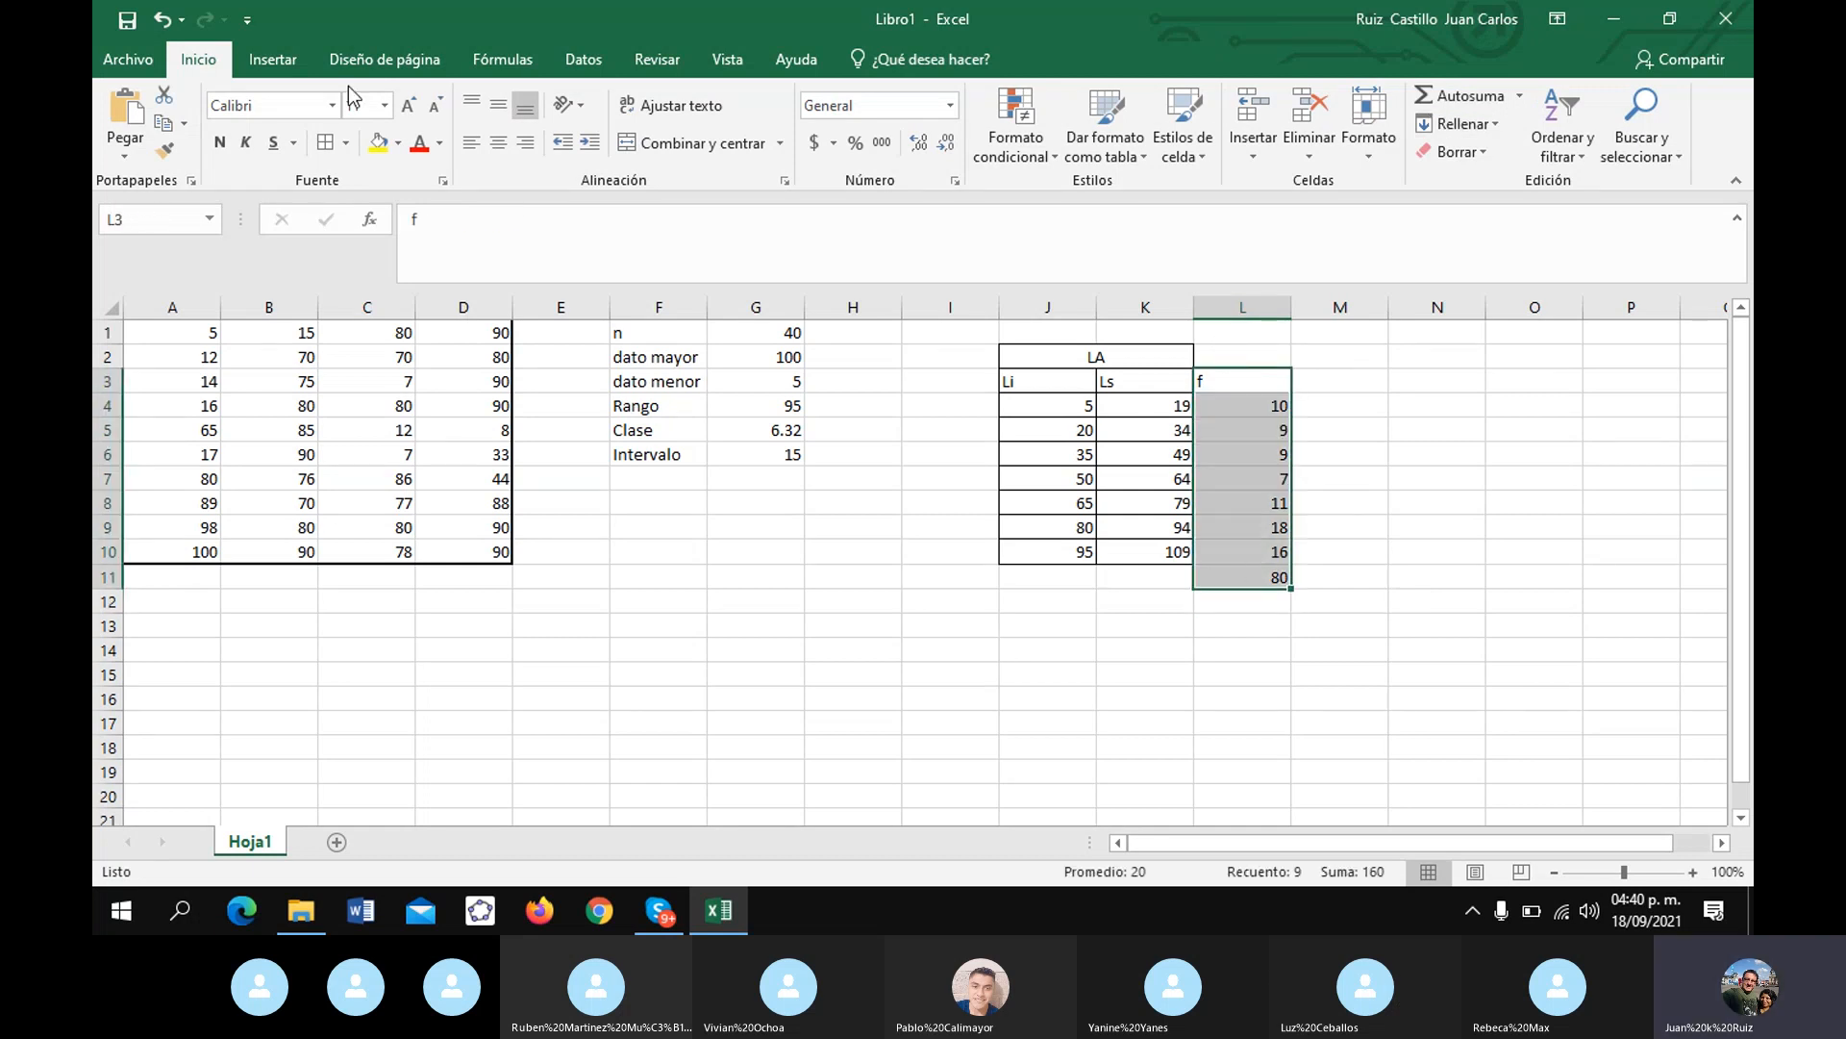
click(327, 145)
click(753, 334)
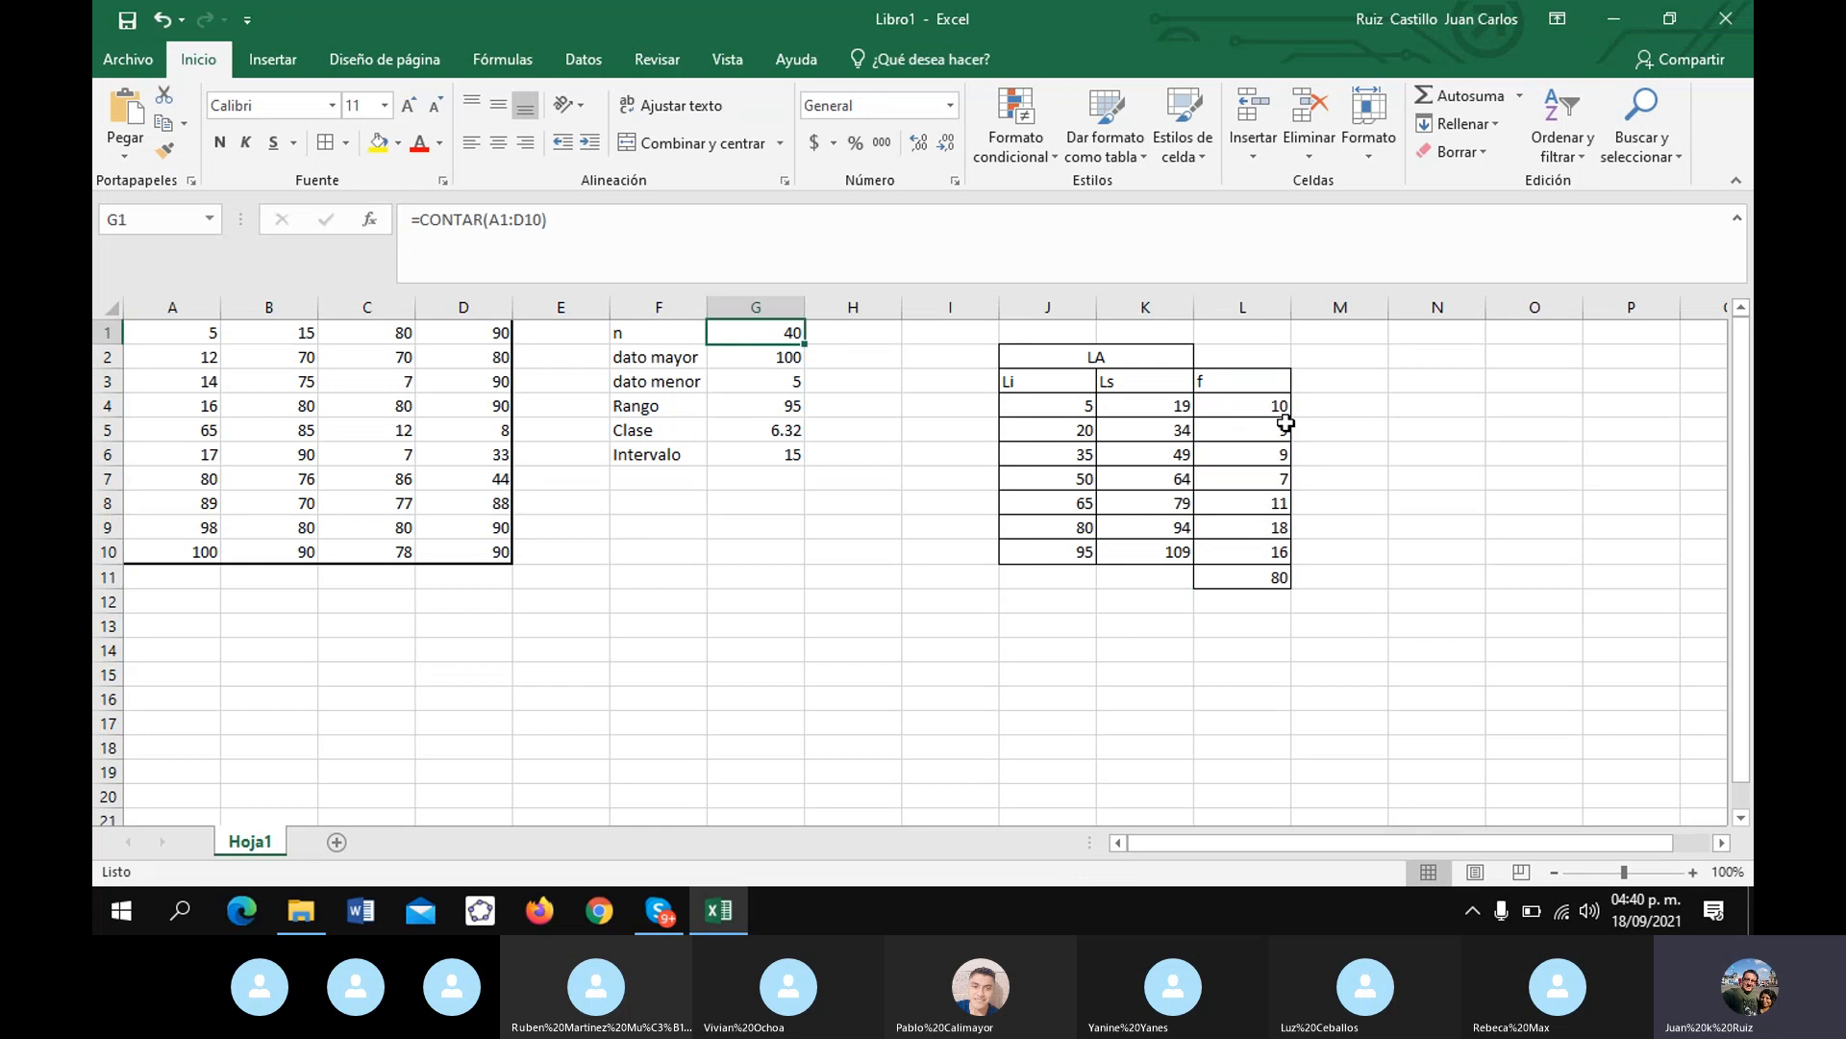
- Re-enter the frequencies in L4:L10 as one array formula, =FRECUENCIA(A1:D11,K4:$K$10), and compare the total in L11 with n in G1
drag(1251, 409, 1258, 546)
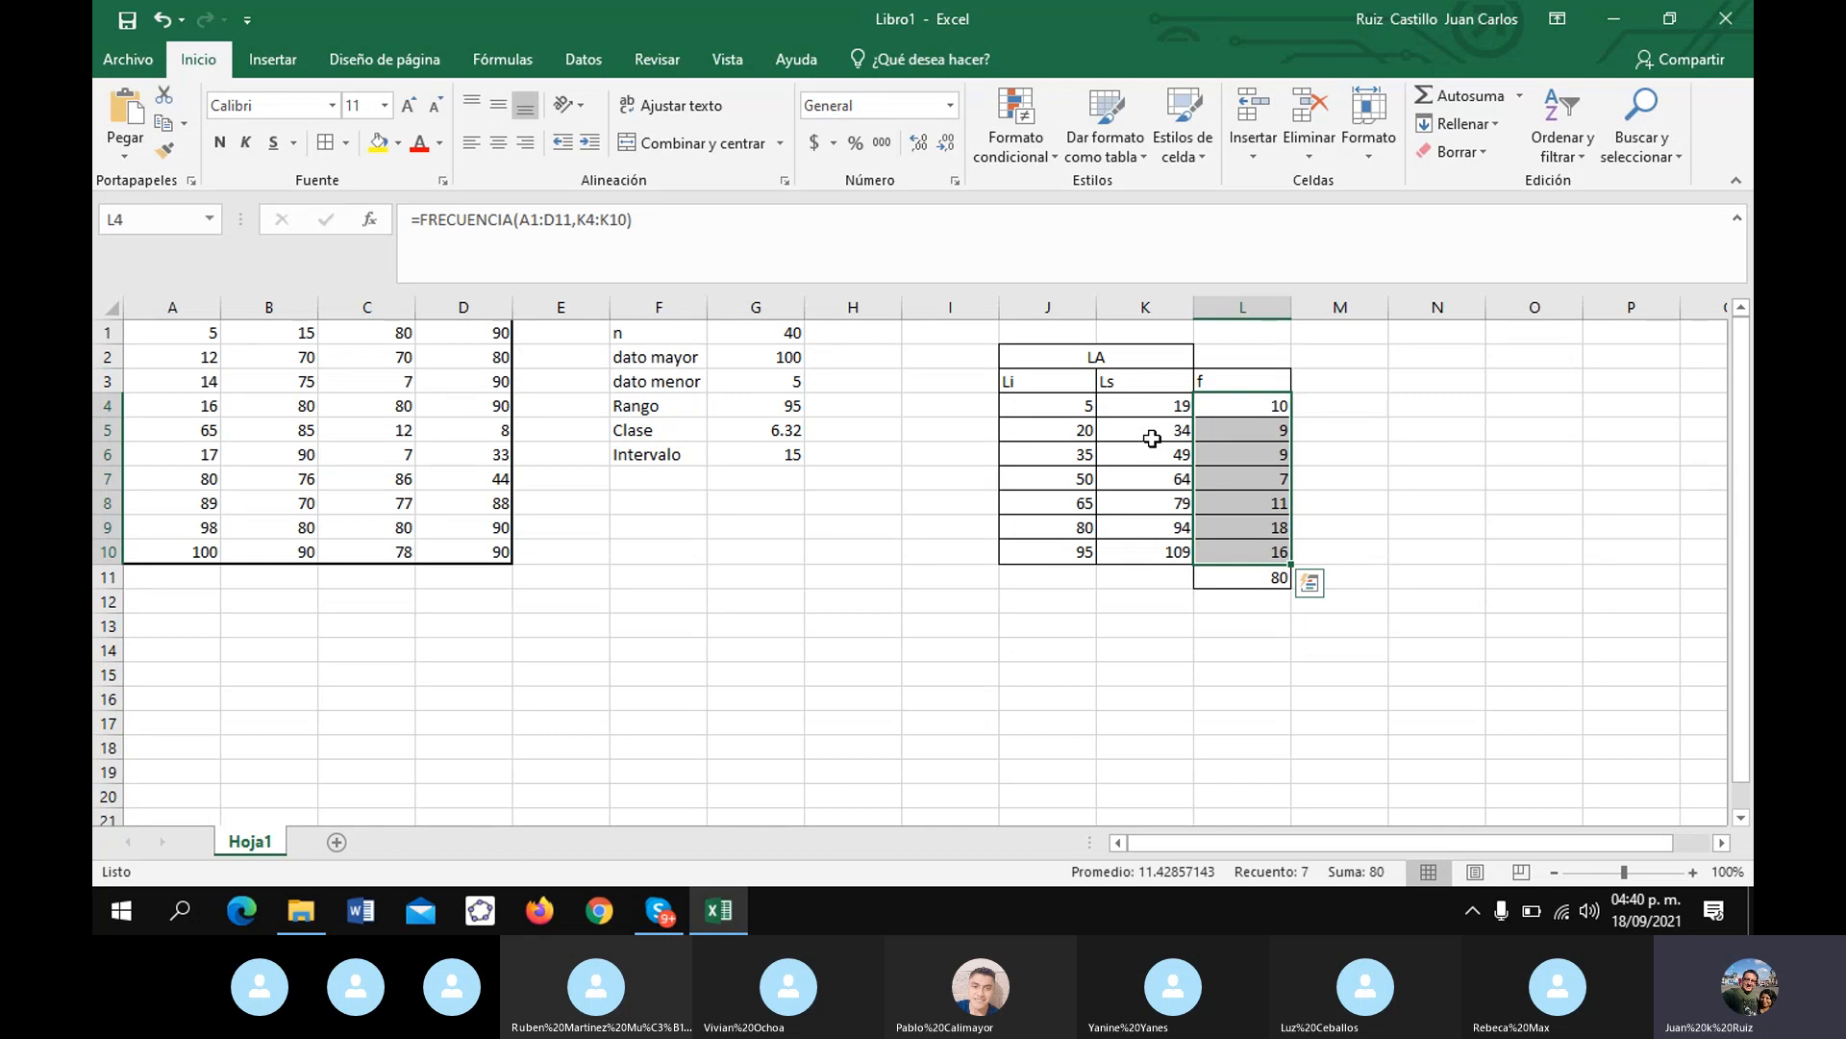
key(F2)
key(F4)
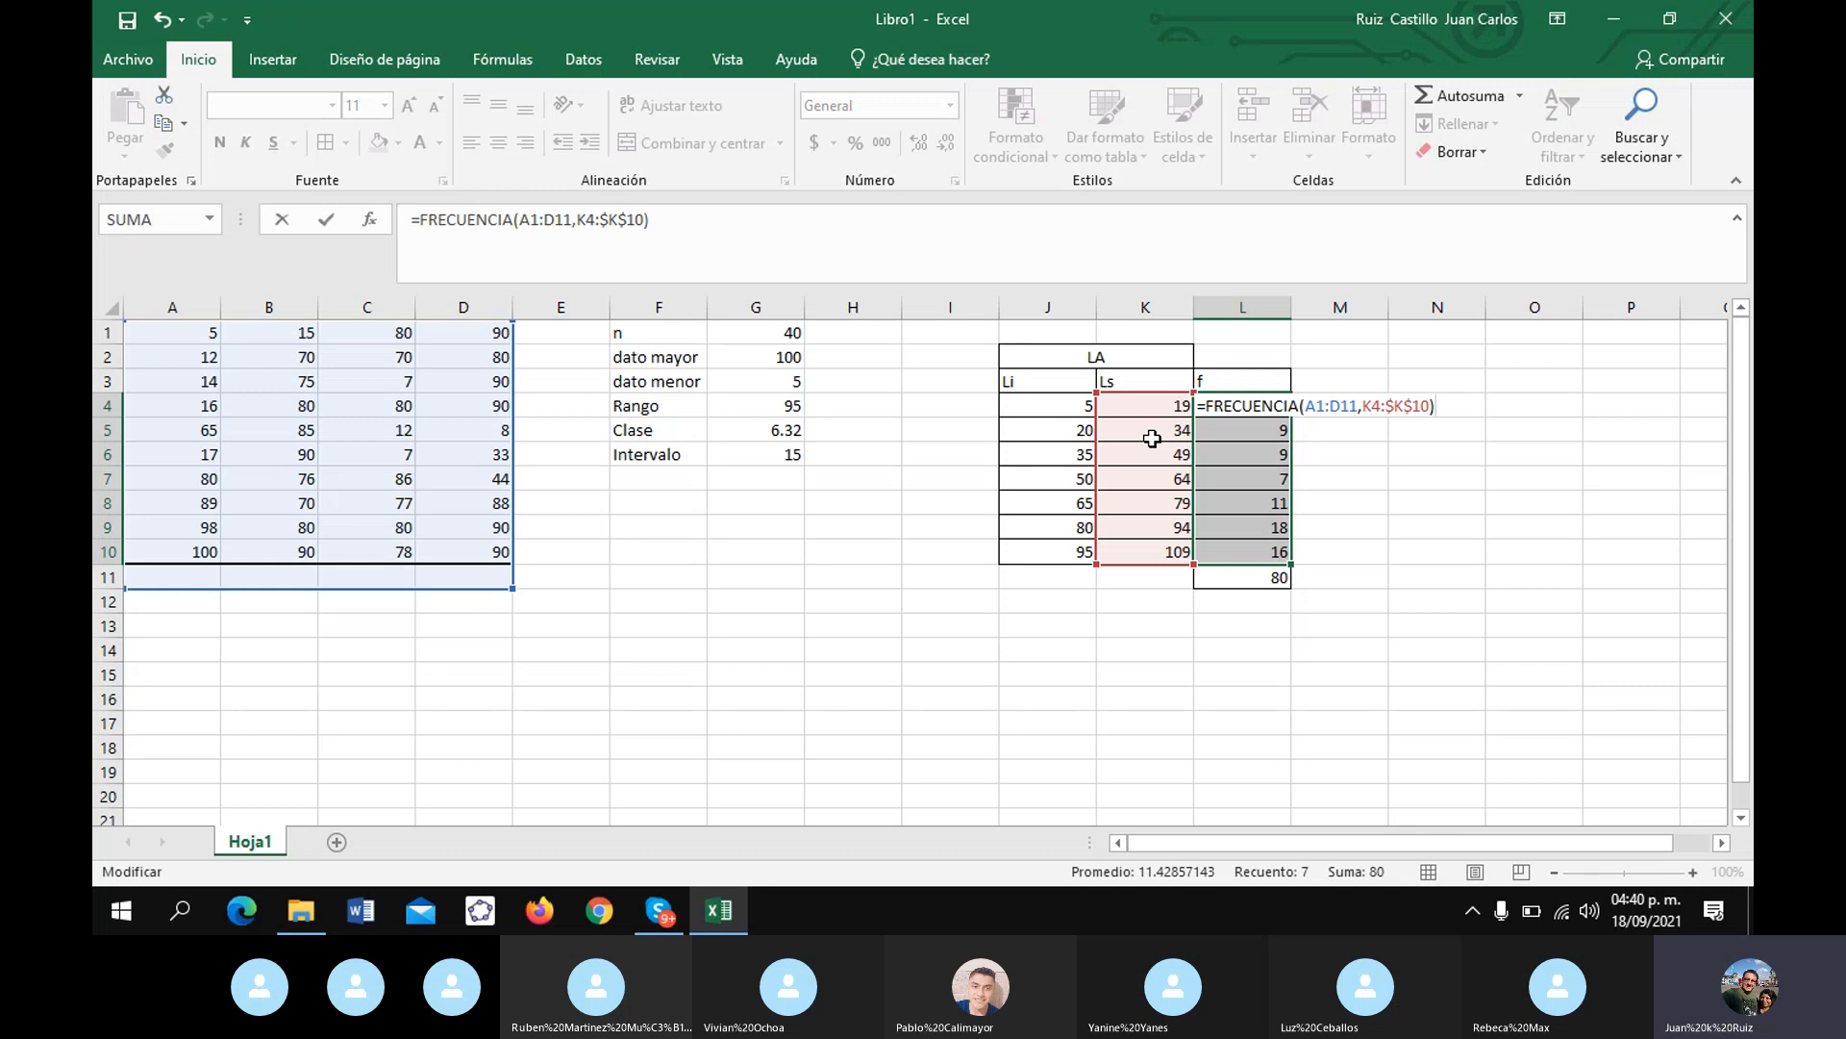
key(ctrl+shift+Return)
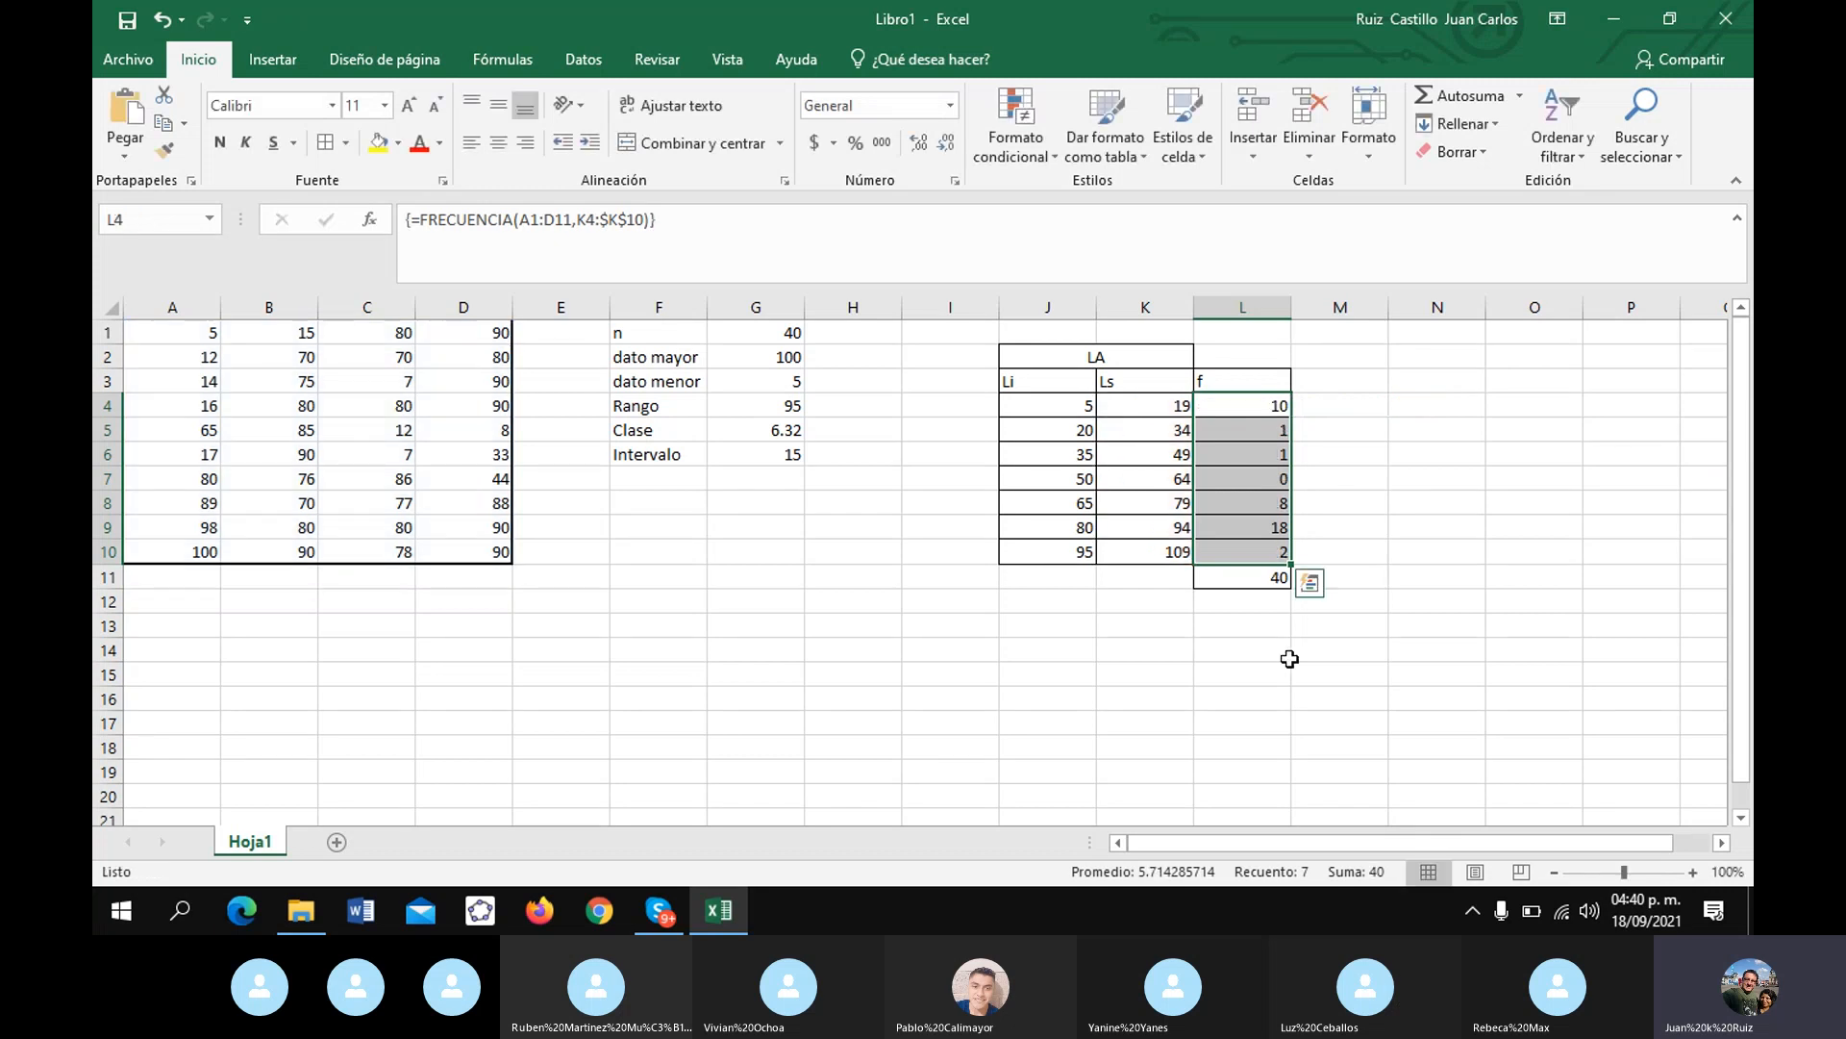
click(1249, 581)
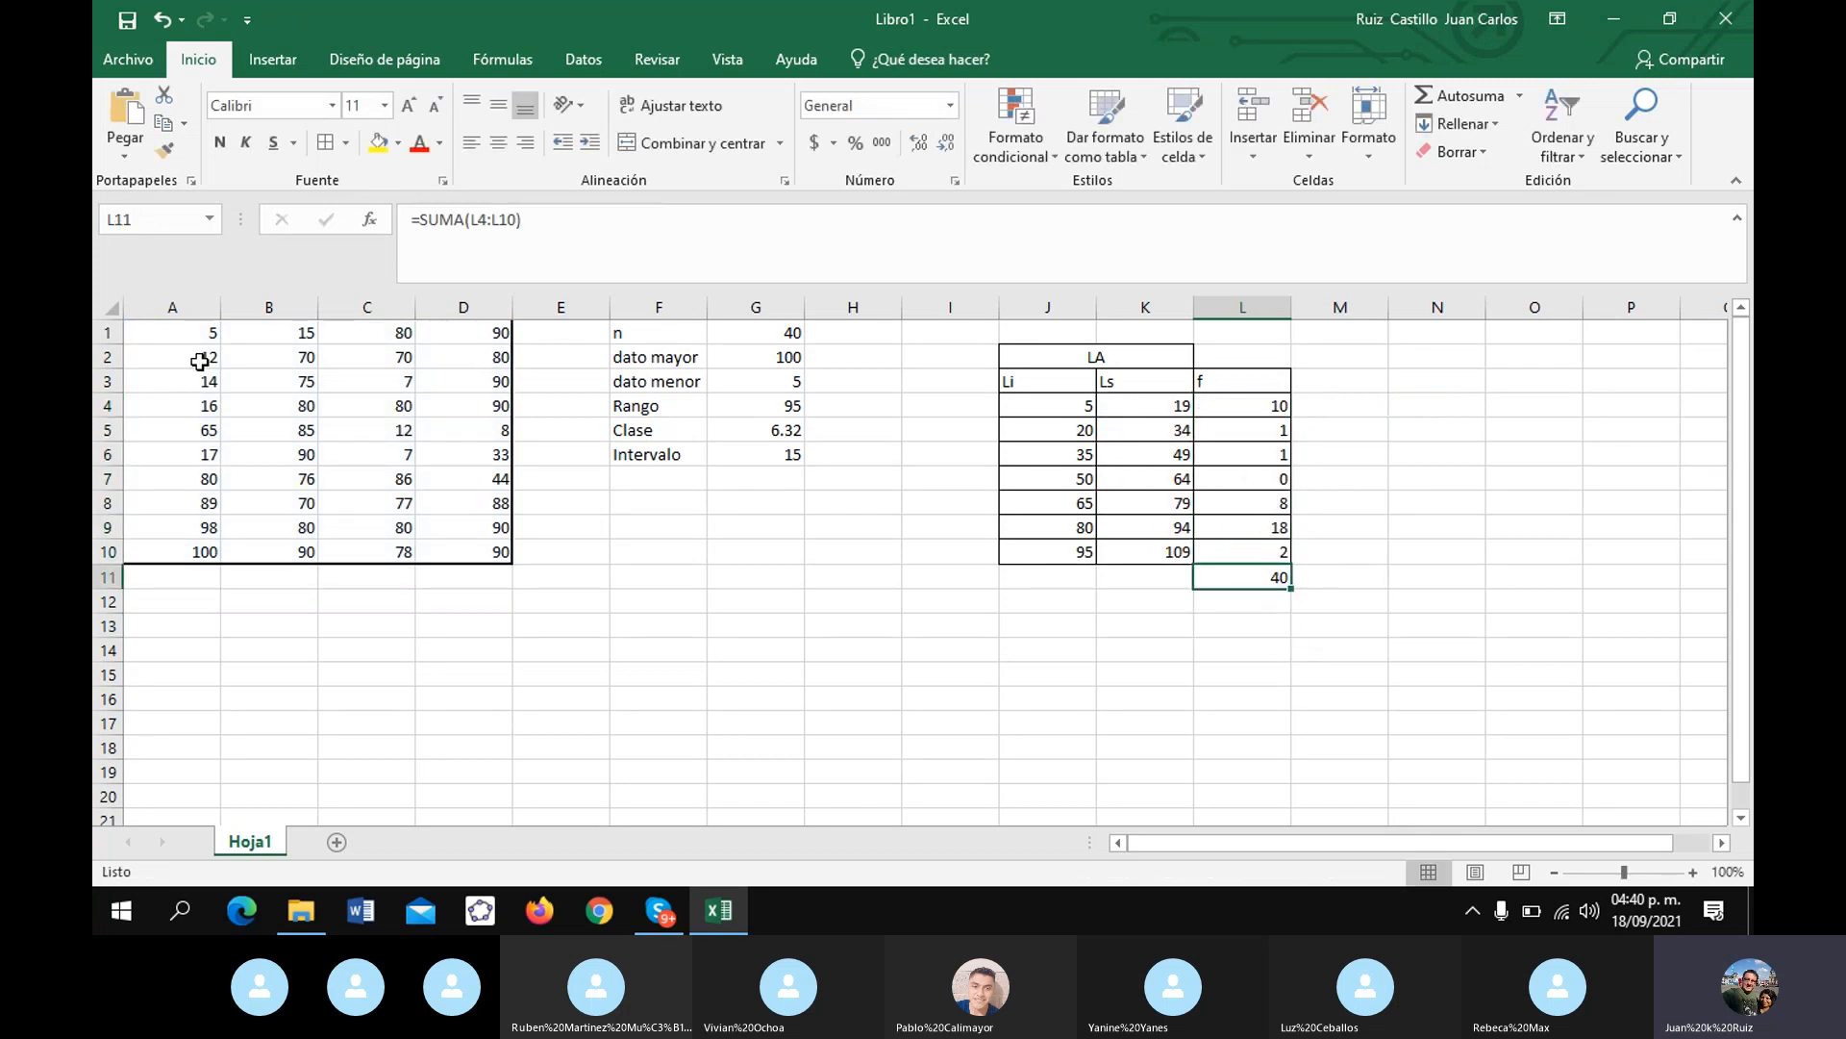
click(781, 344)
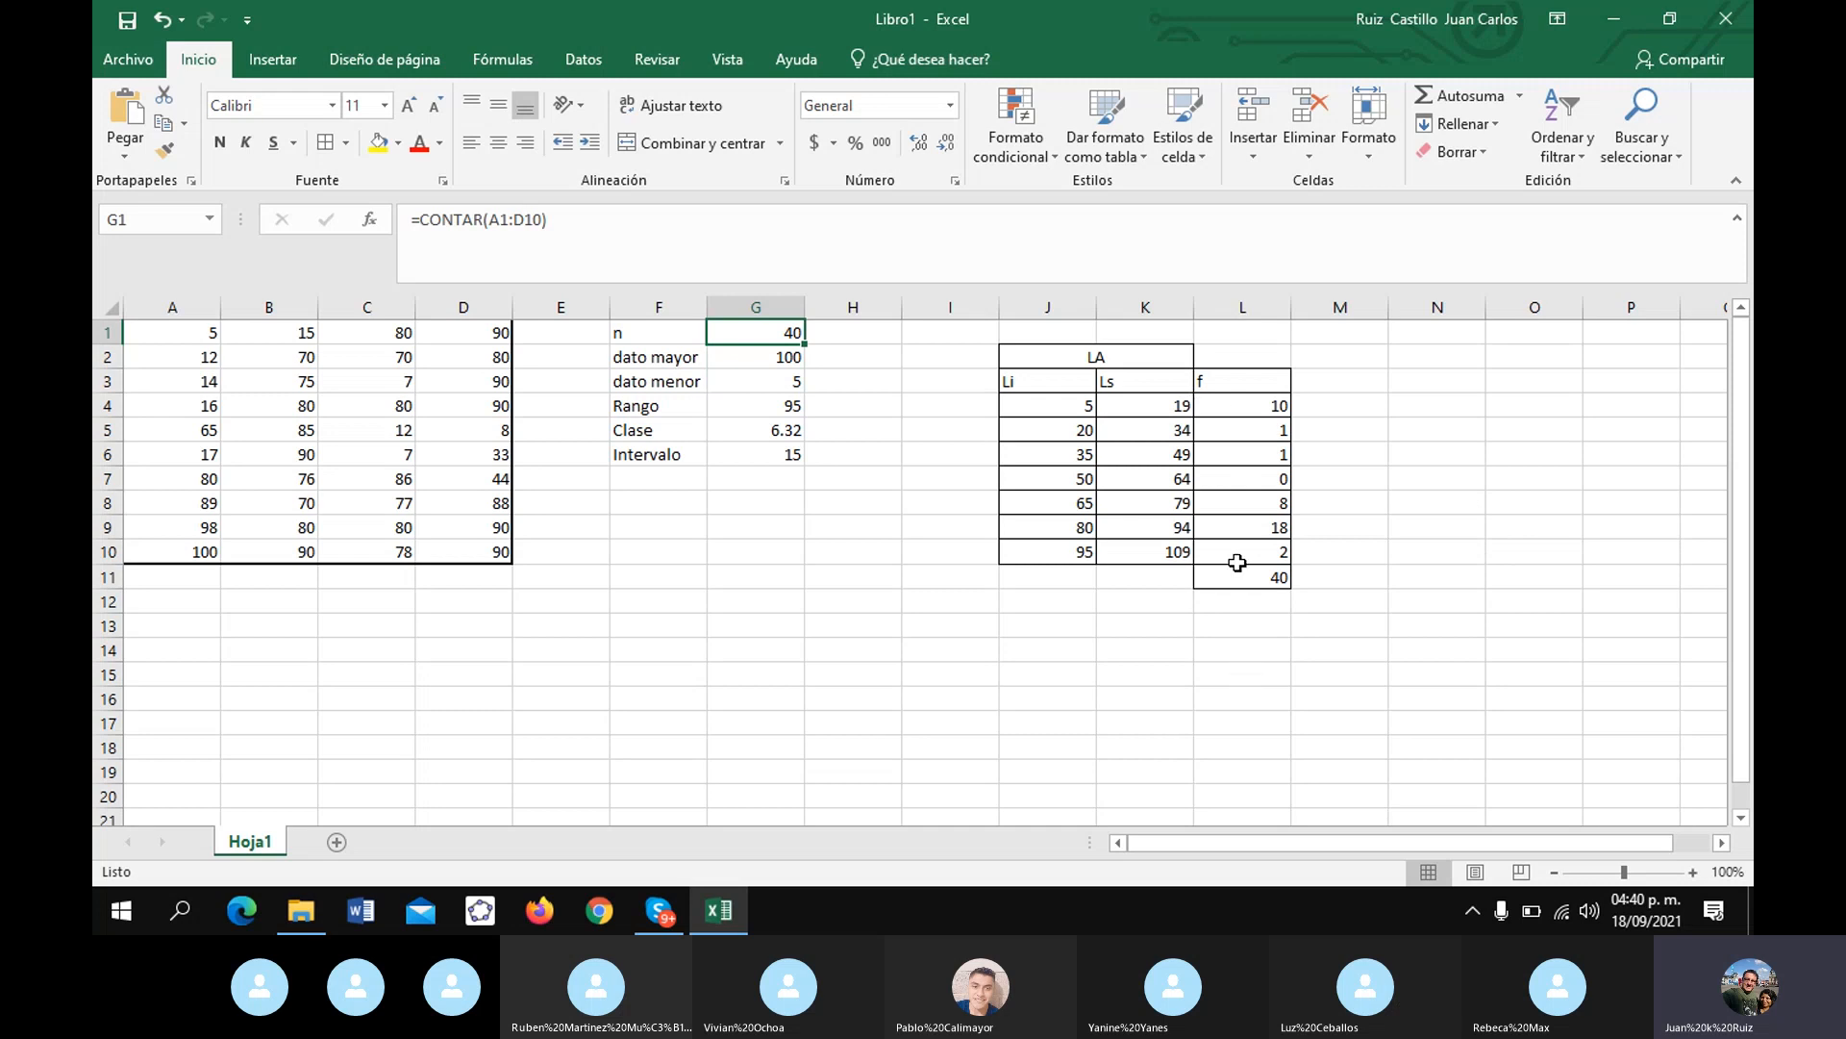
- Enter the class-mark heading "xi" in cell M3
click(1331, 378)
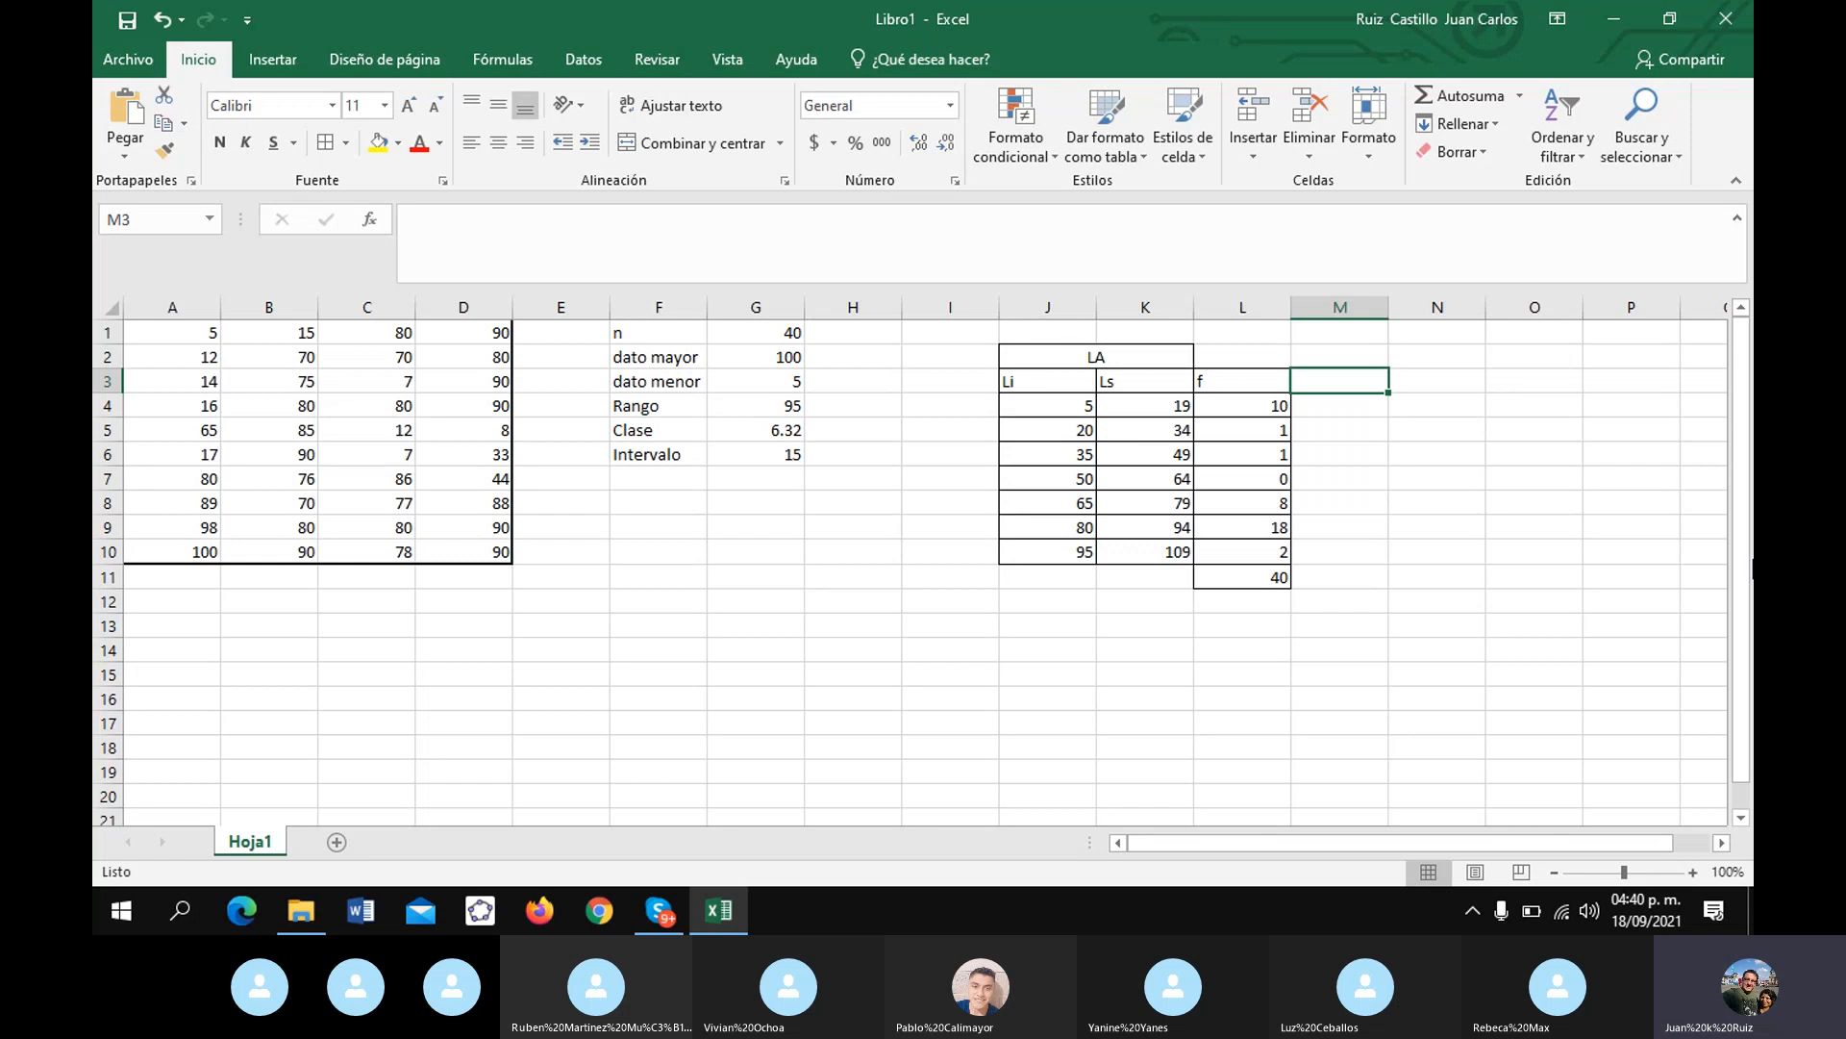
text(xi)
key(Return)
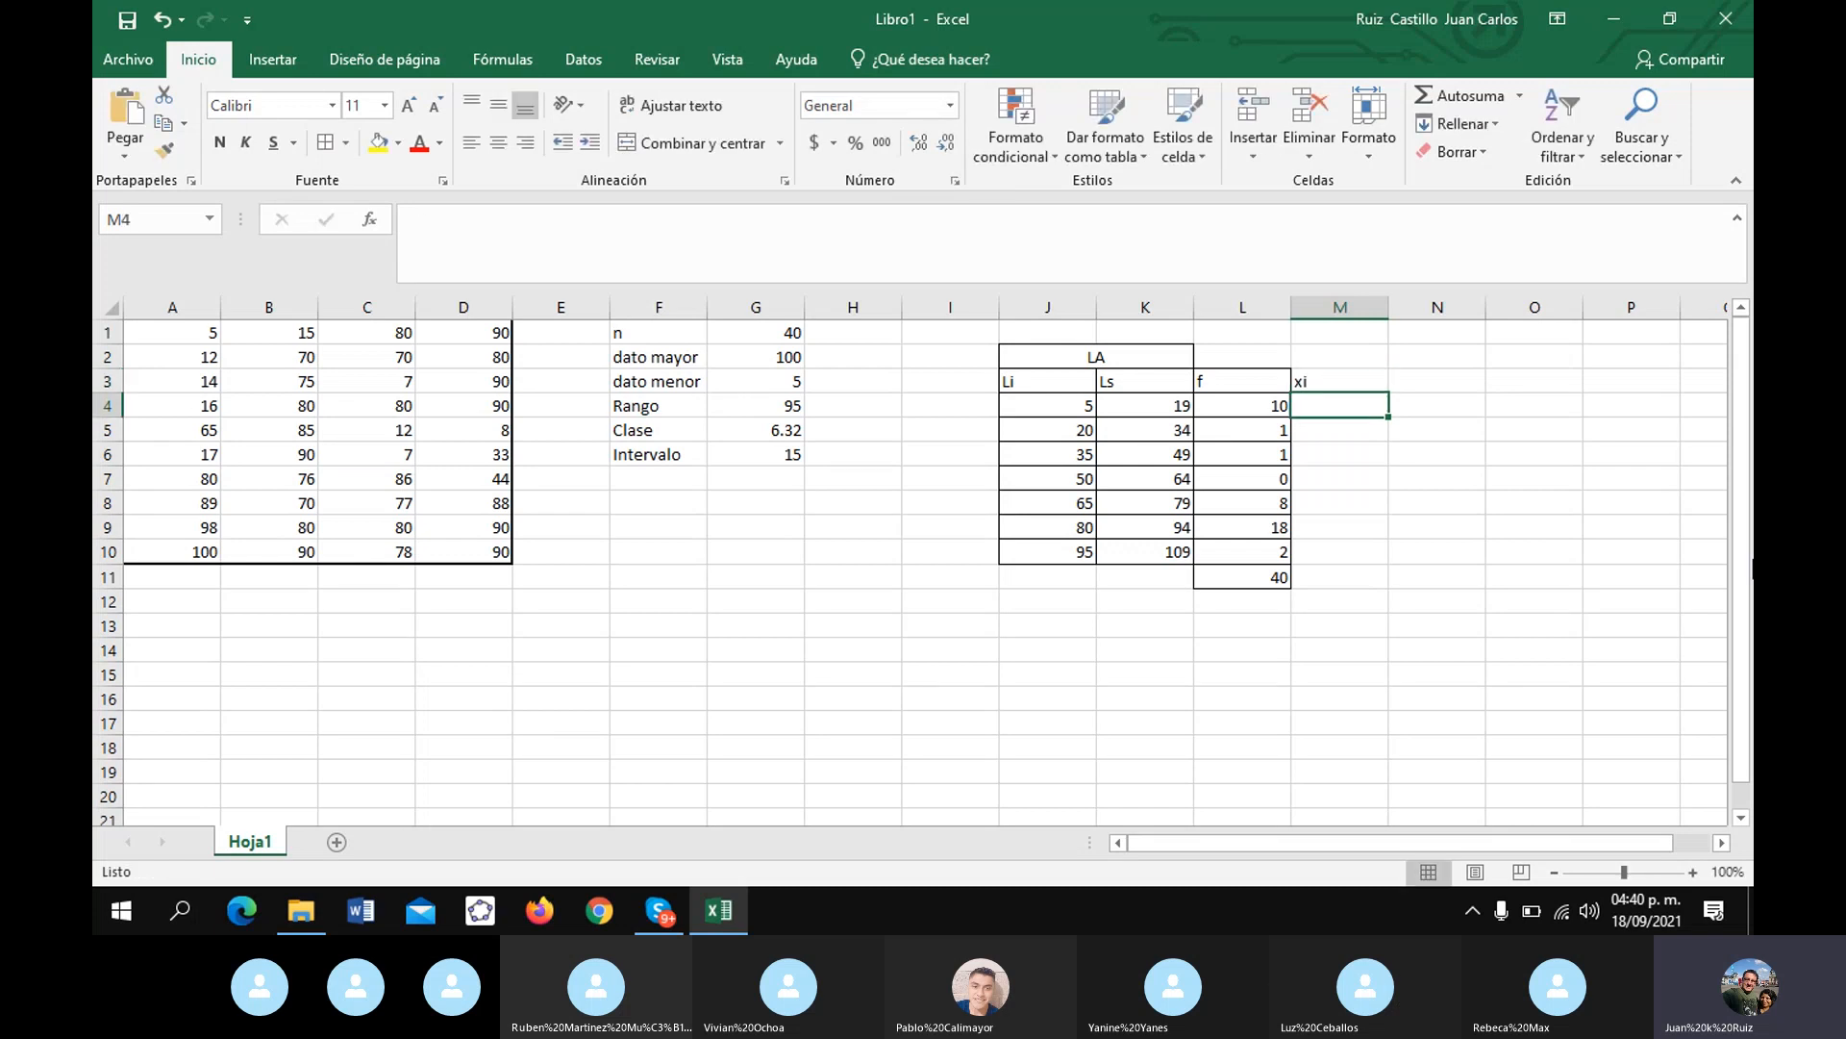
- Calculate the class marks in M4:M10 by entering =PROMEDIO(J4:K4) in M4 and filling it down to row 10
text(=p)
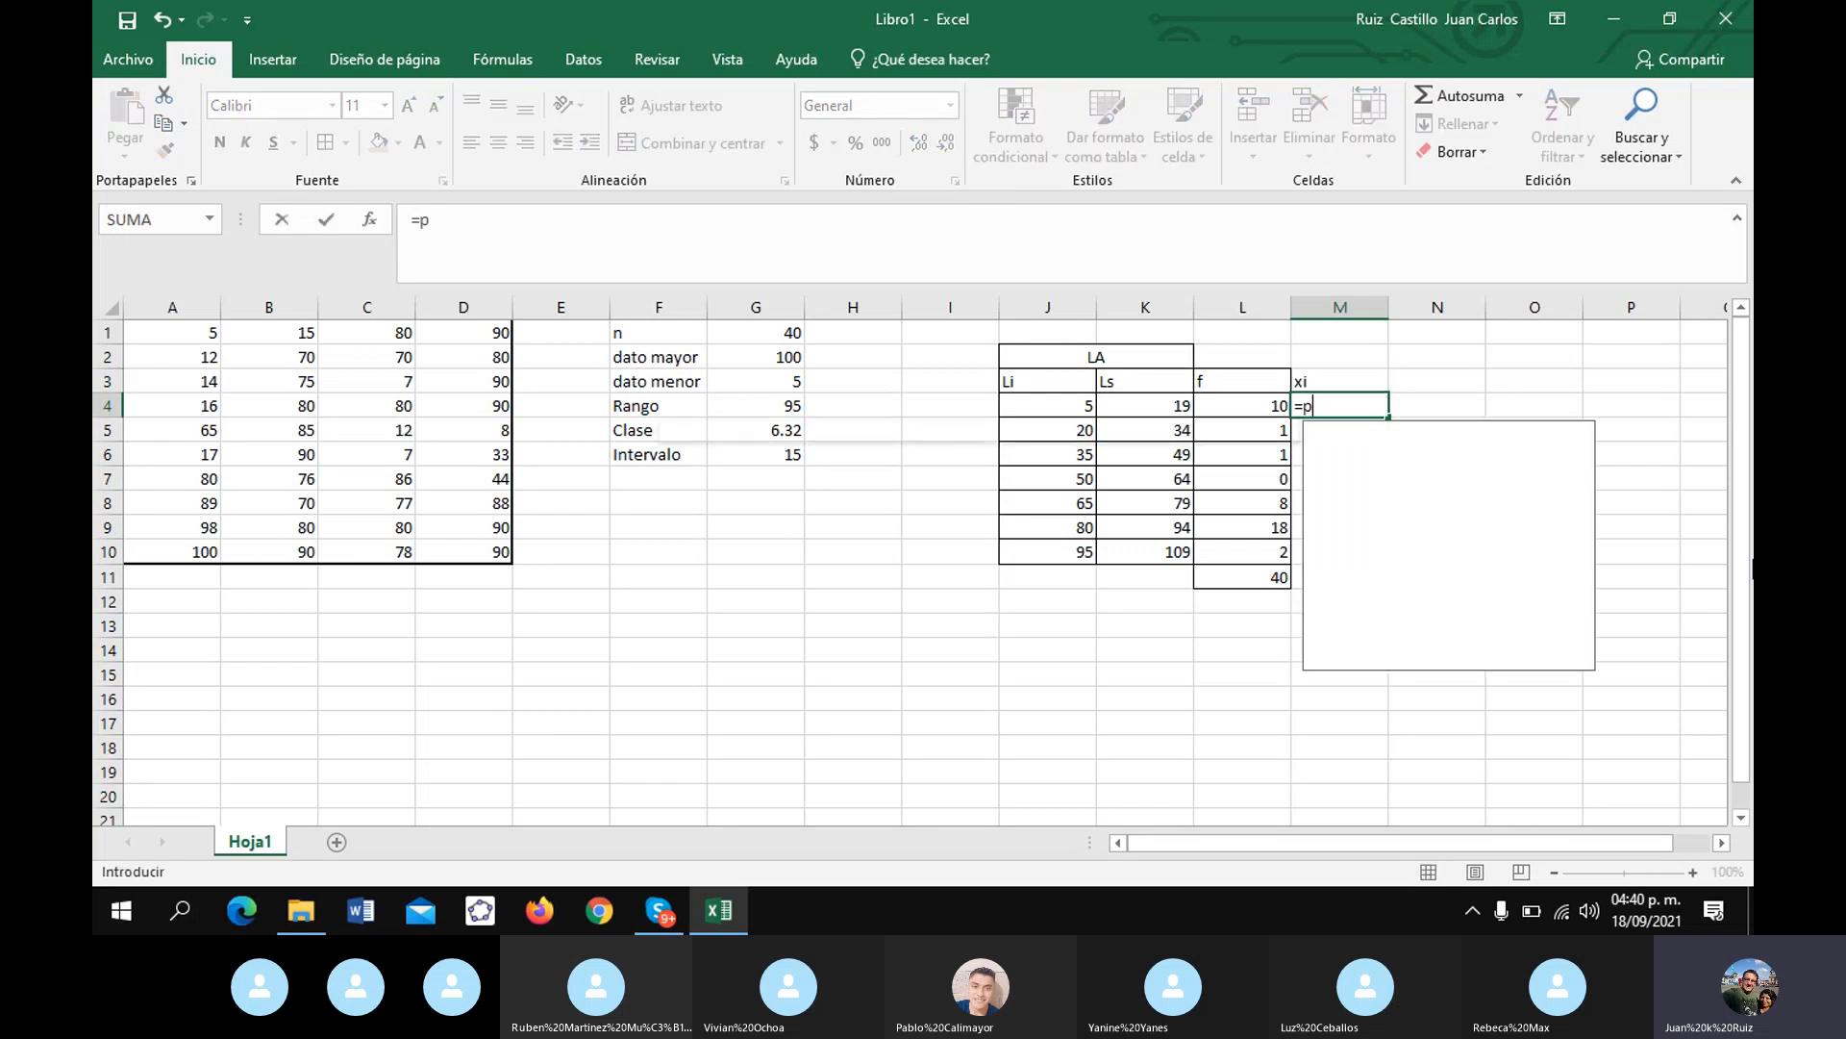
text(romedio)
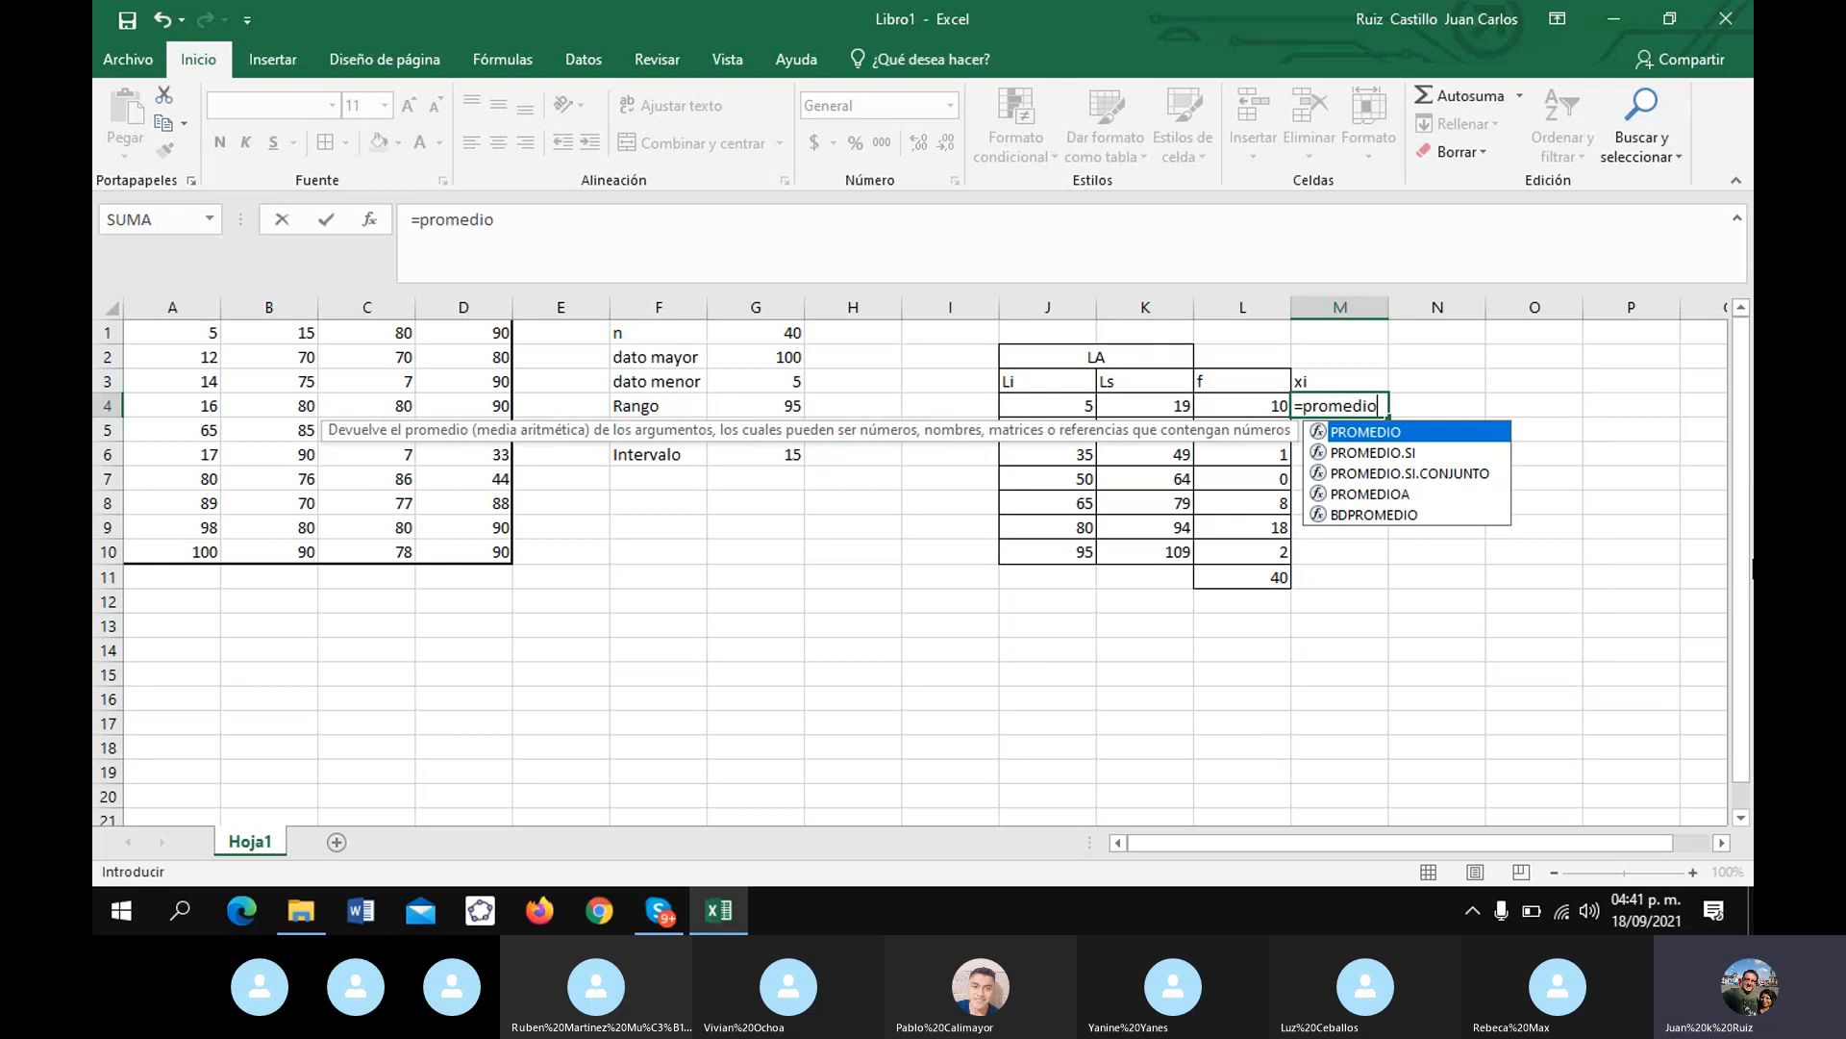
text(()
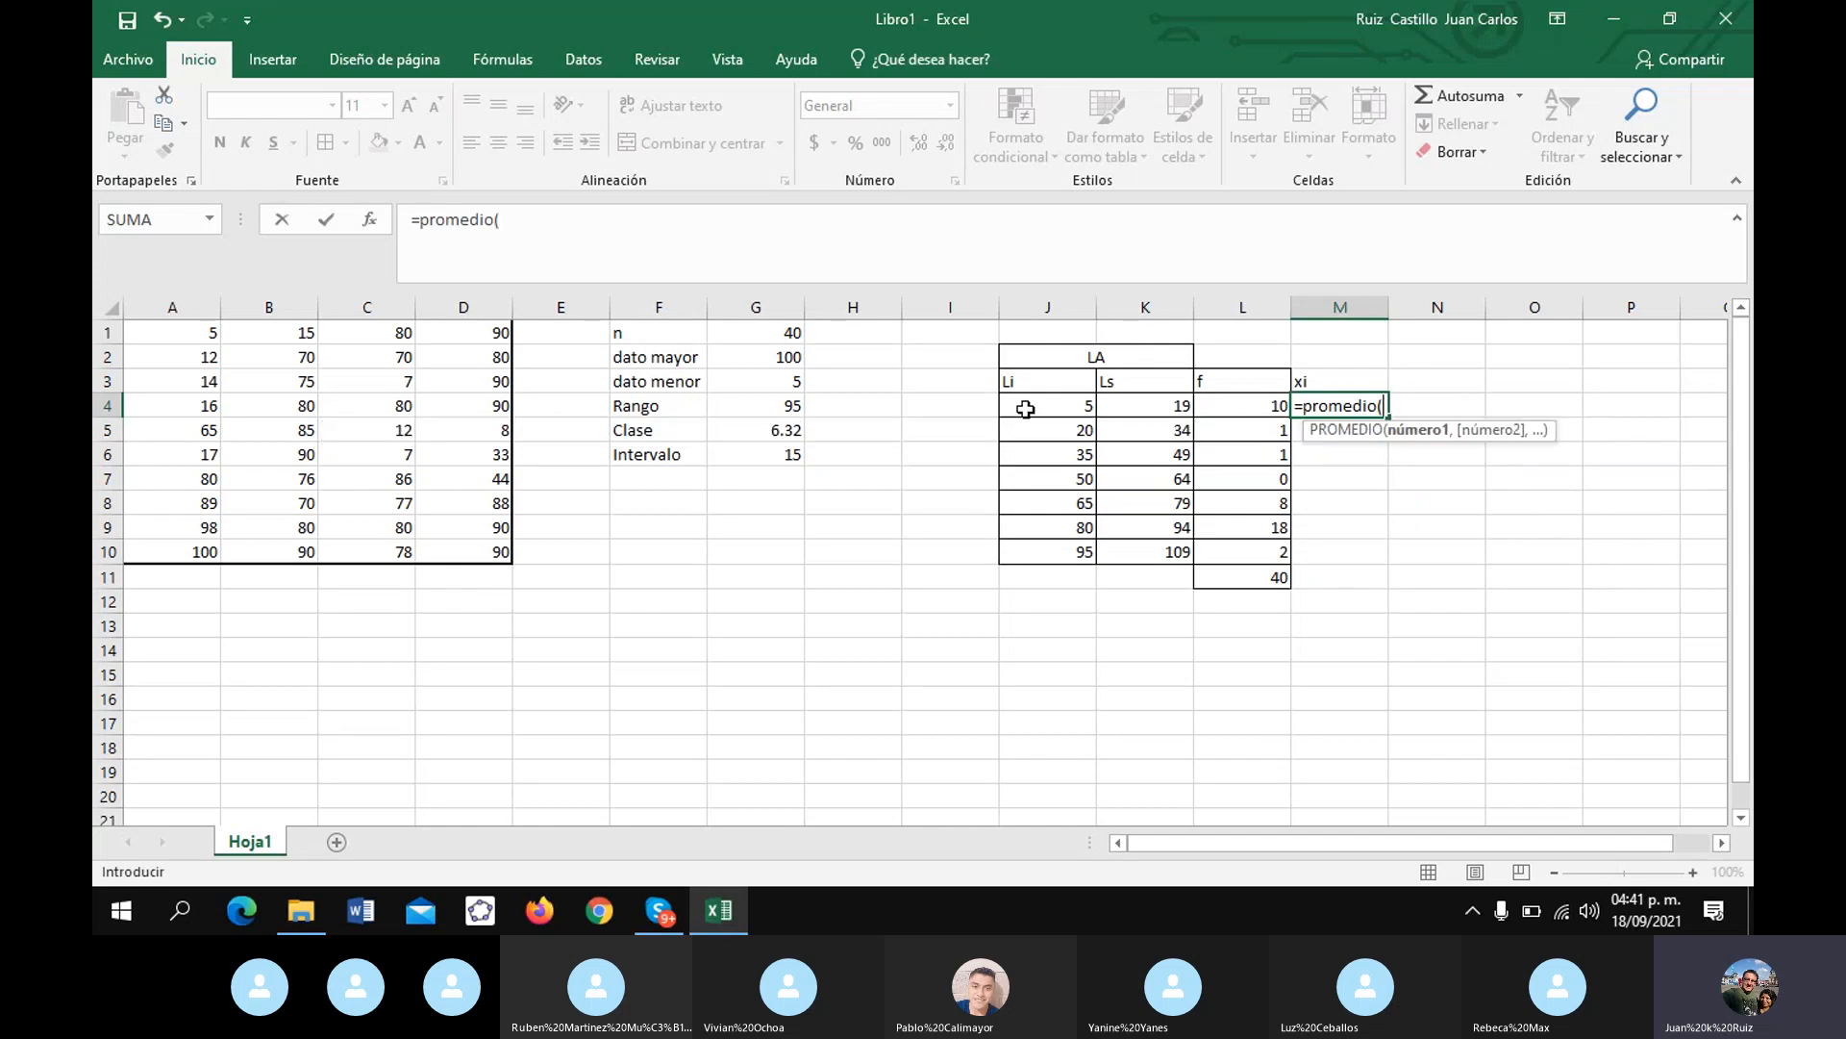
drag(1025, 409, 1115, 409)
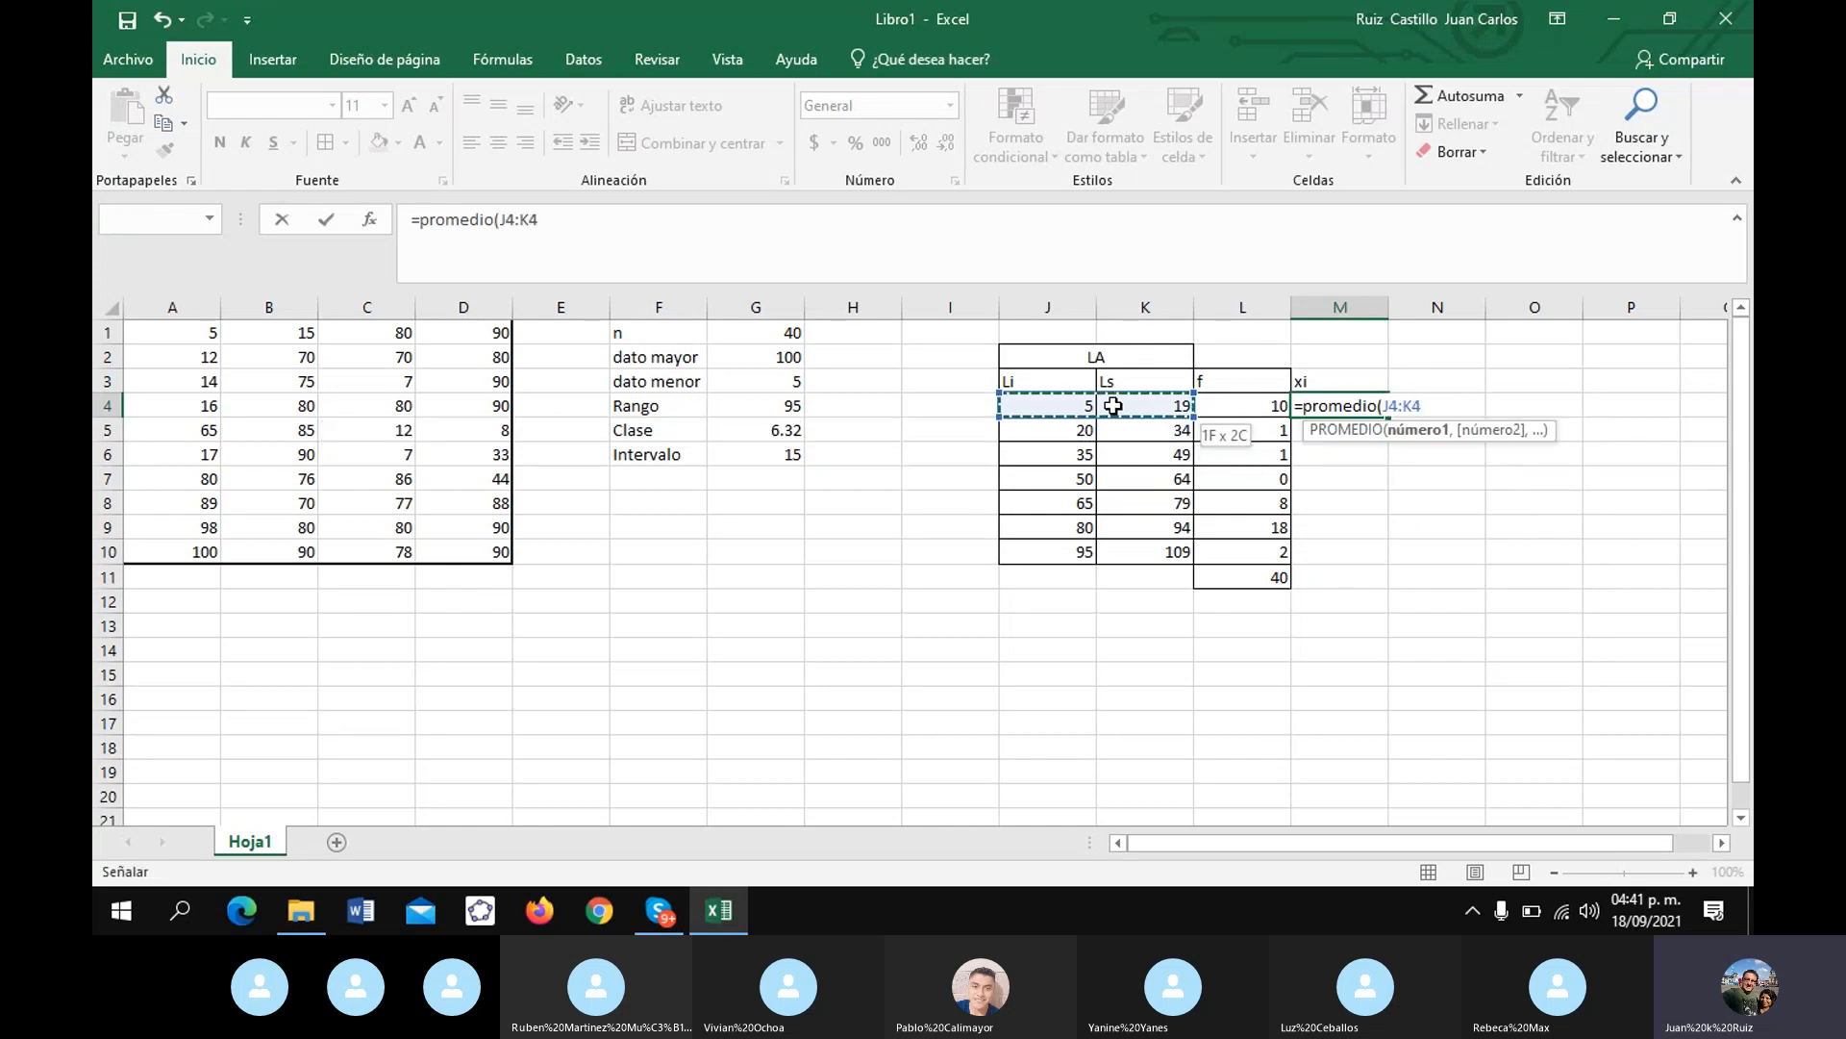
key(Return)
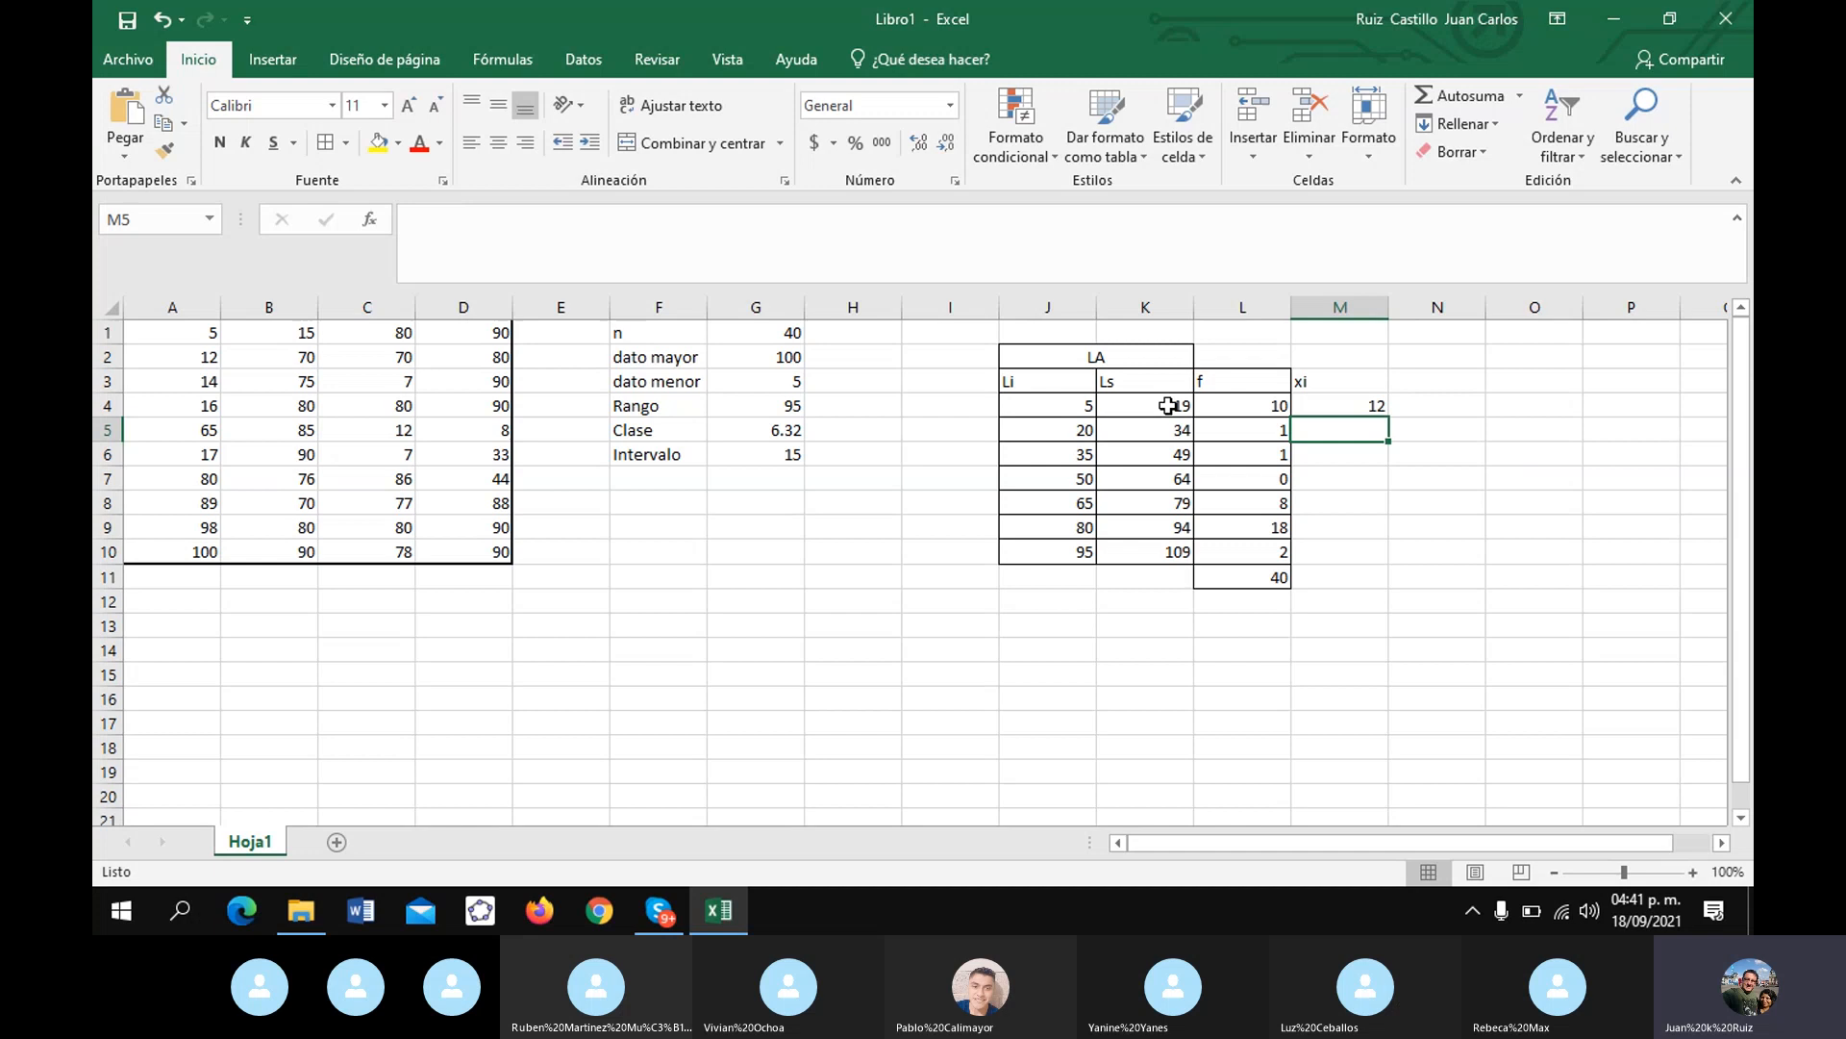
click(1352, 402)
drag(1390, 414, 1396, 558)
click(1339, 625)
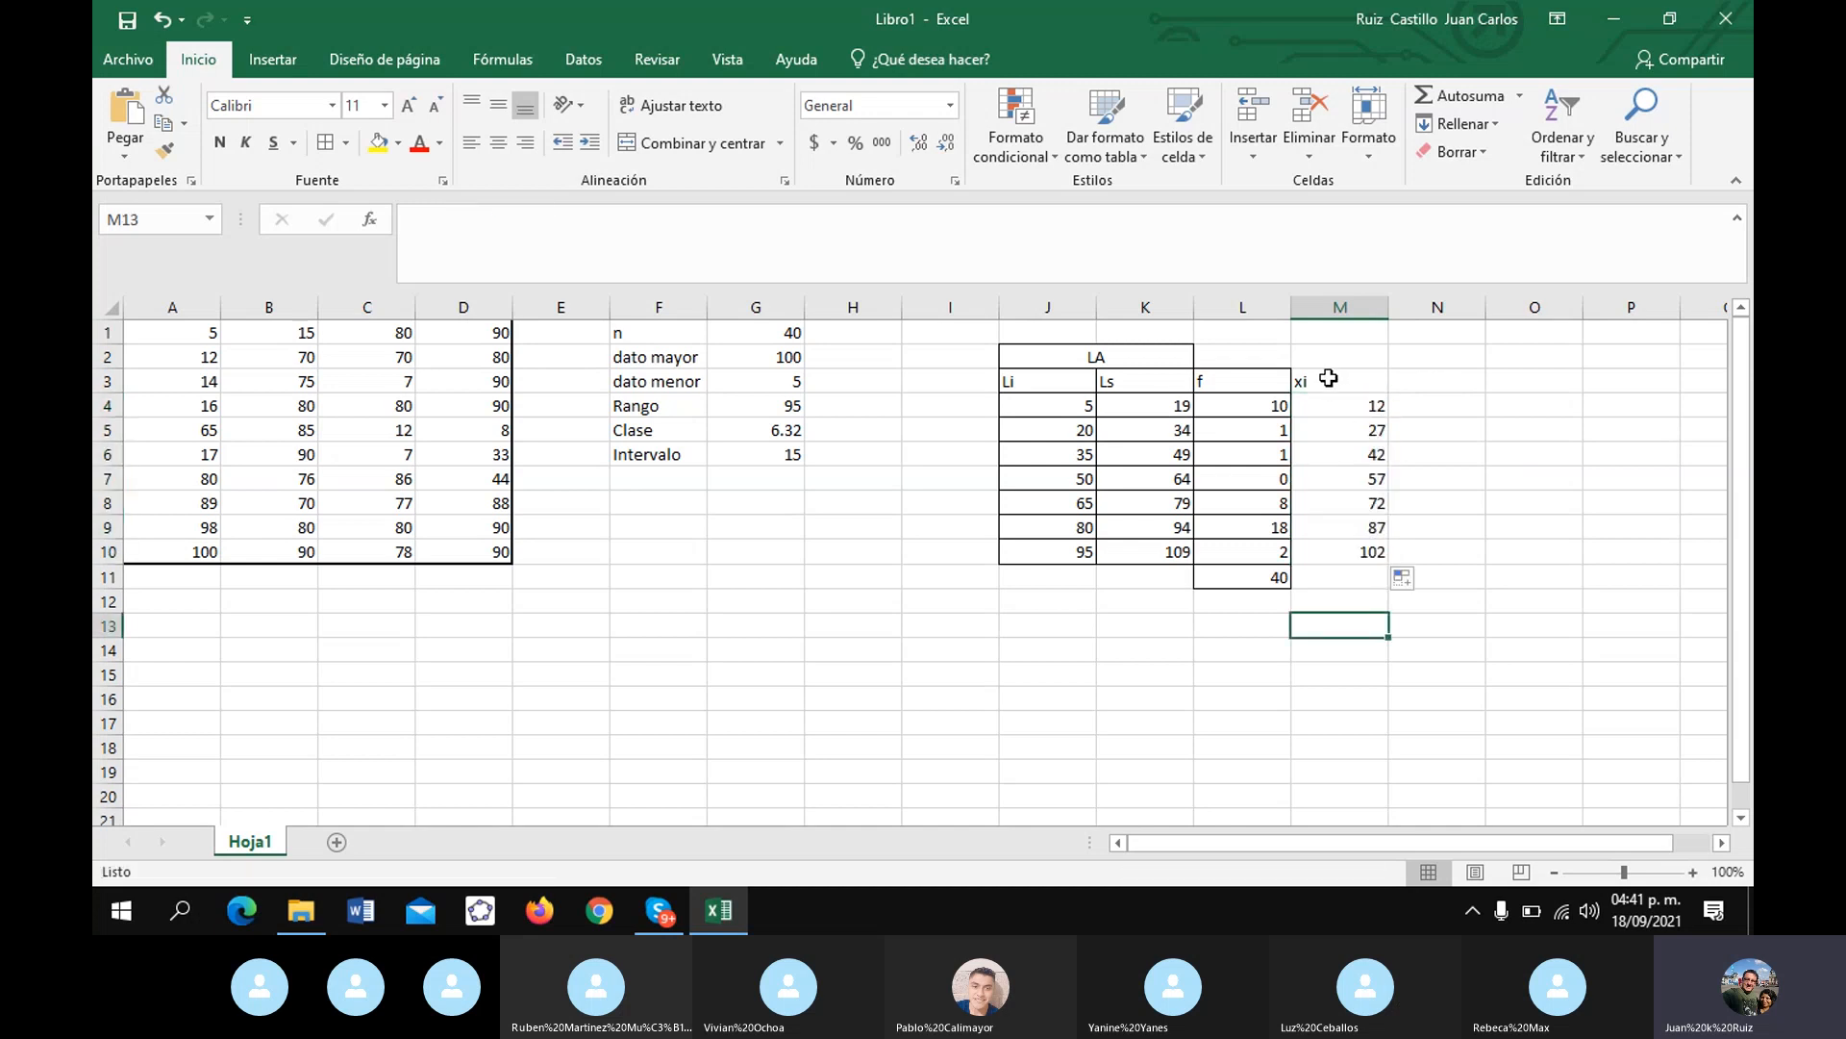
- Apply all borders to the class-mark column M3:M10
drag(1327, 381, 1356, 546)
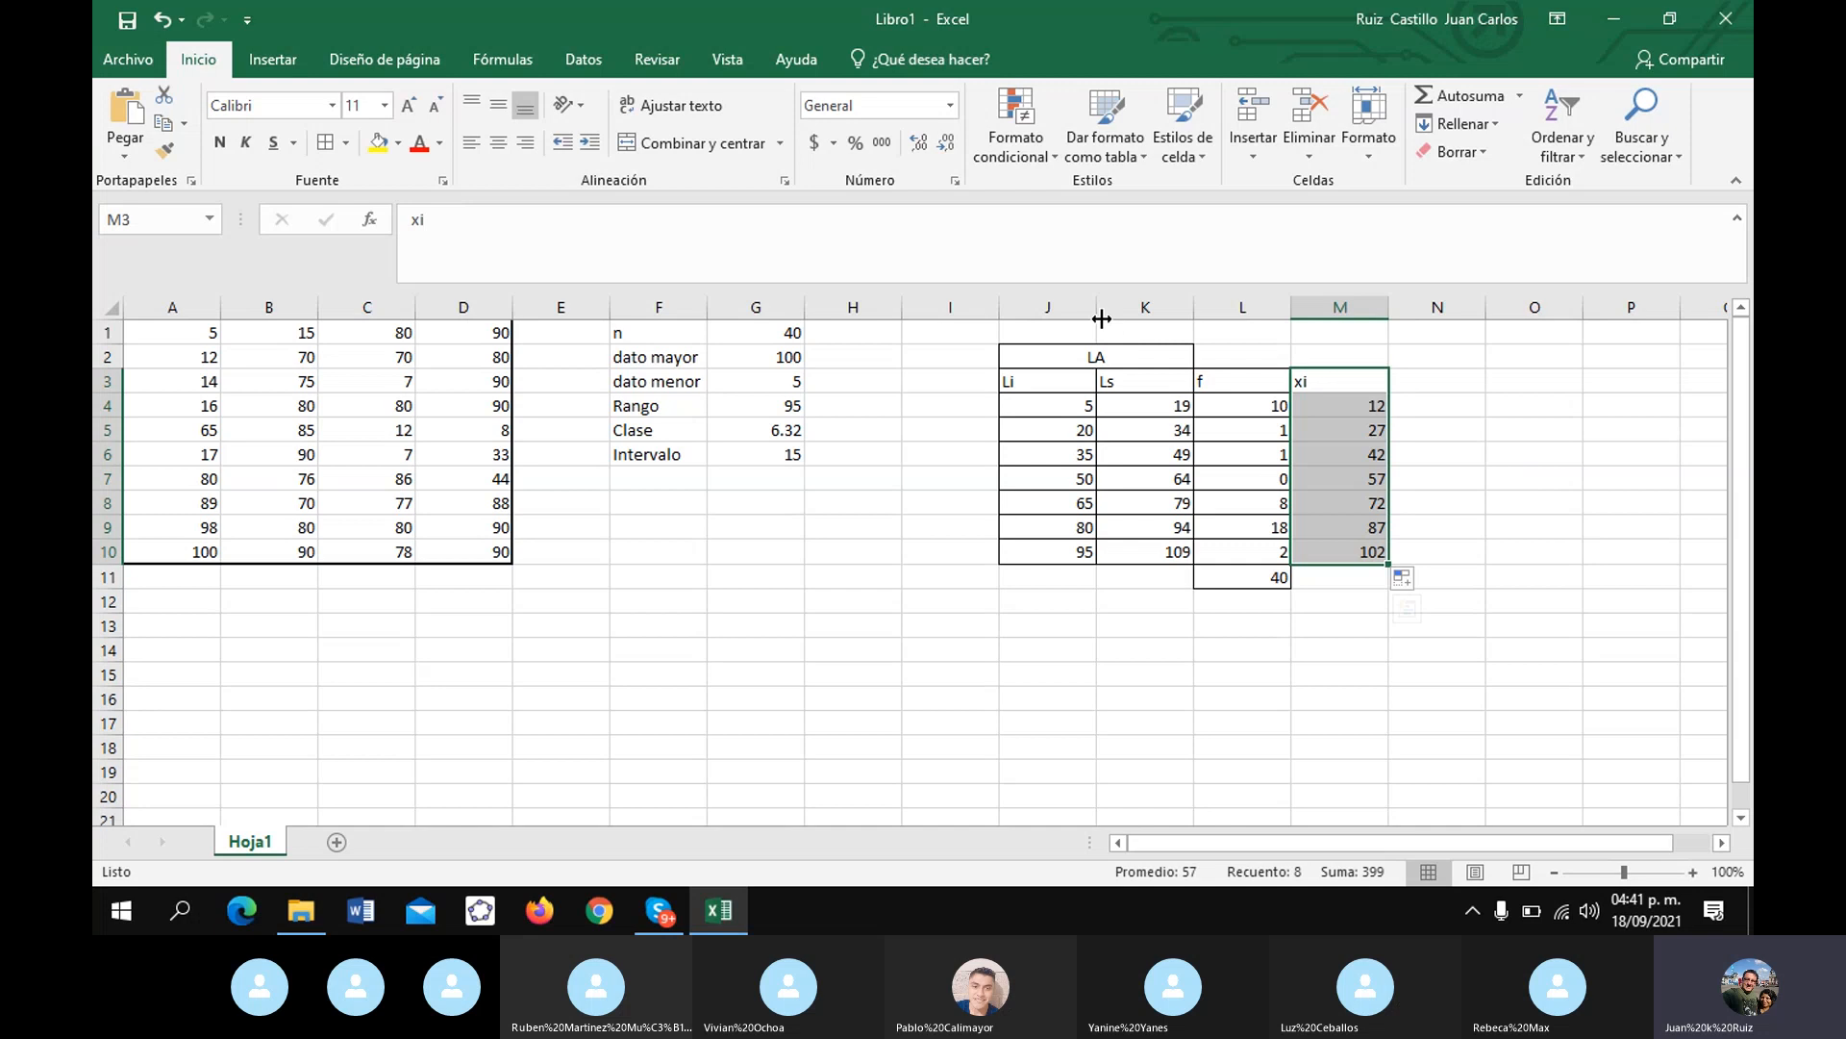
click(325, 142)
click(1149, 478)
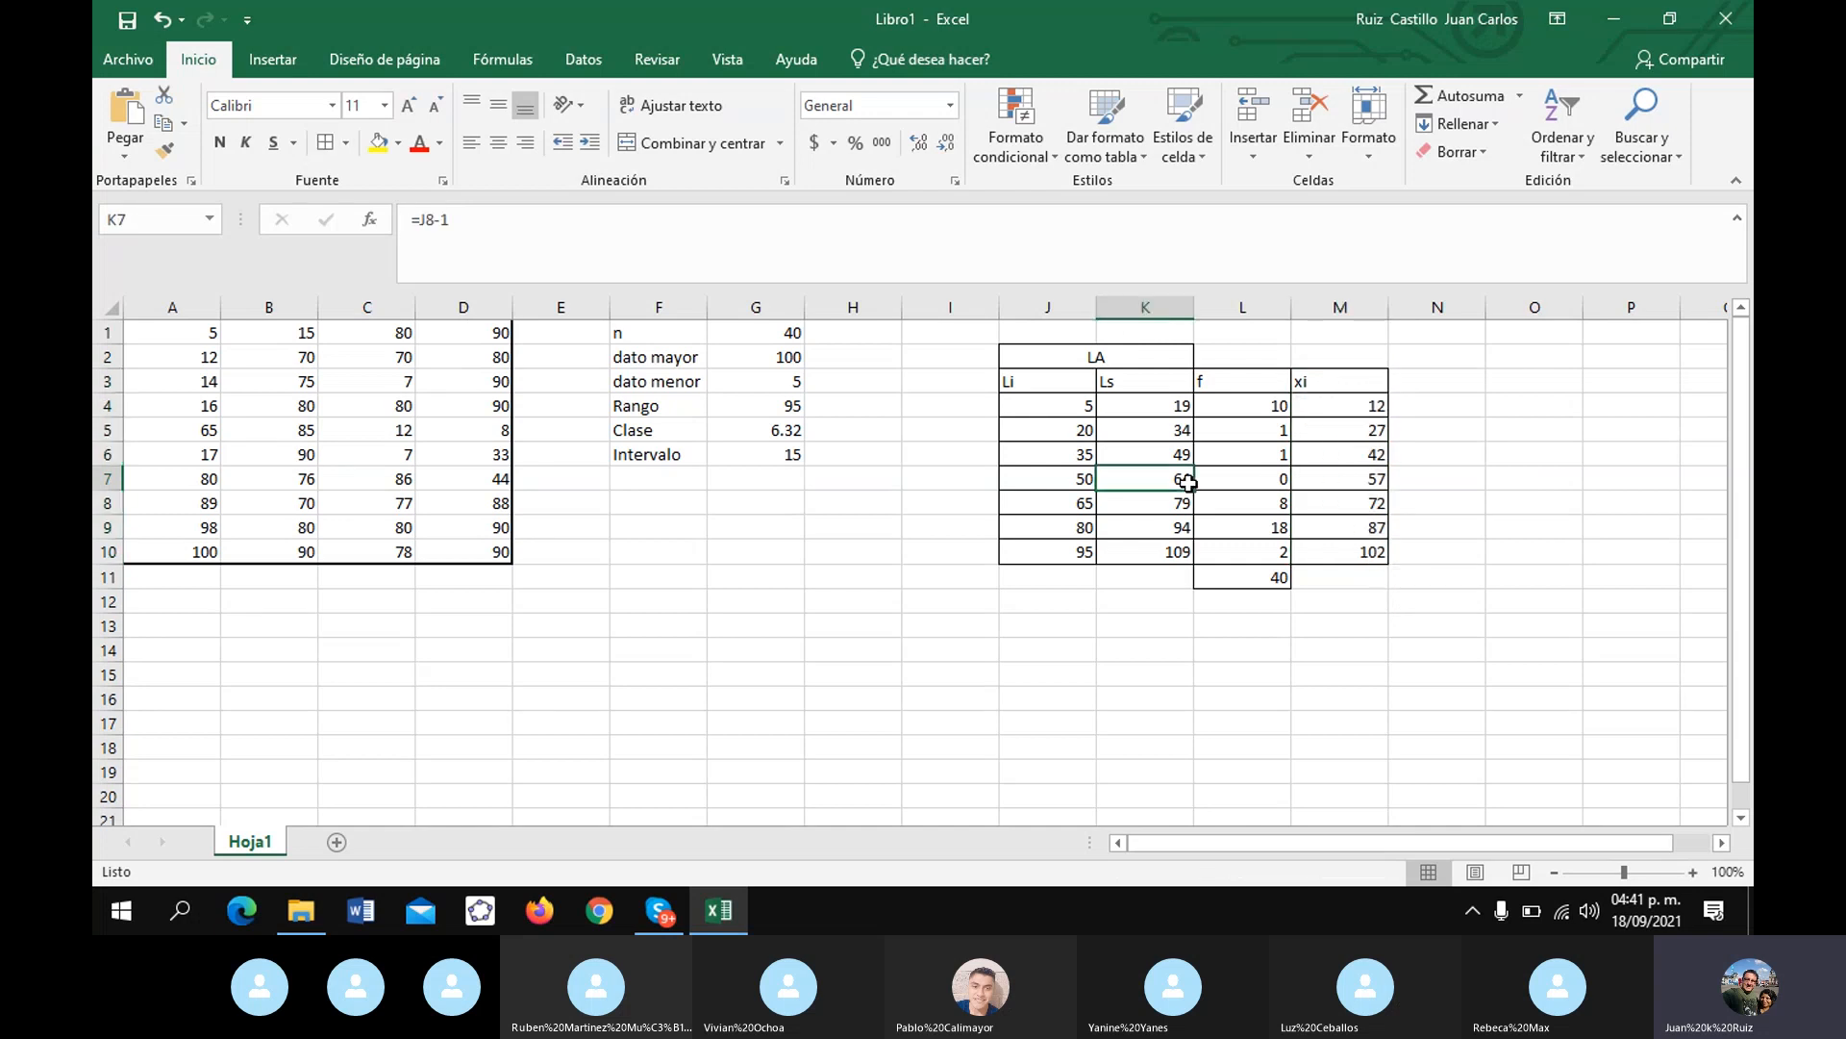
- Autofit the widths of columns J, K, L and M to their contents
double_click(1094, 302)
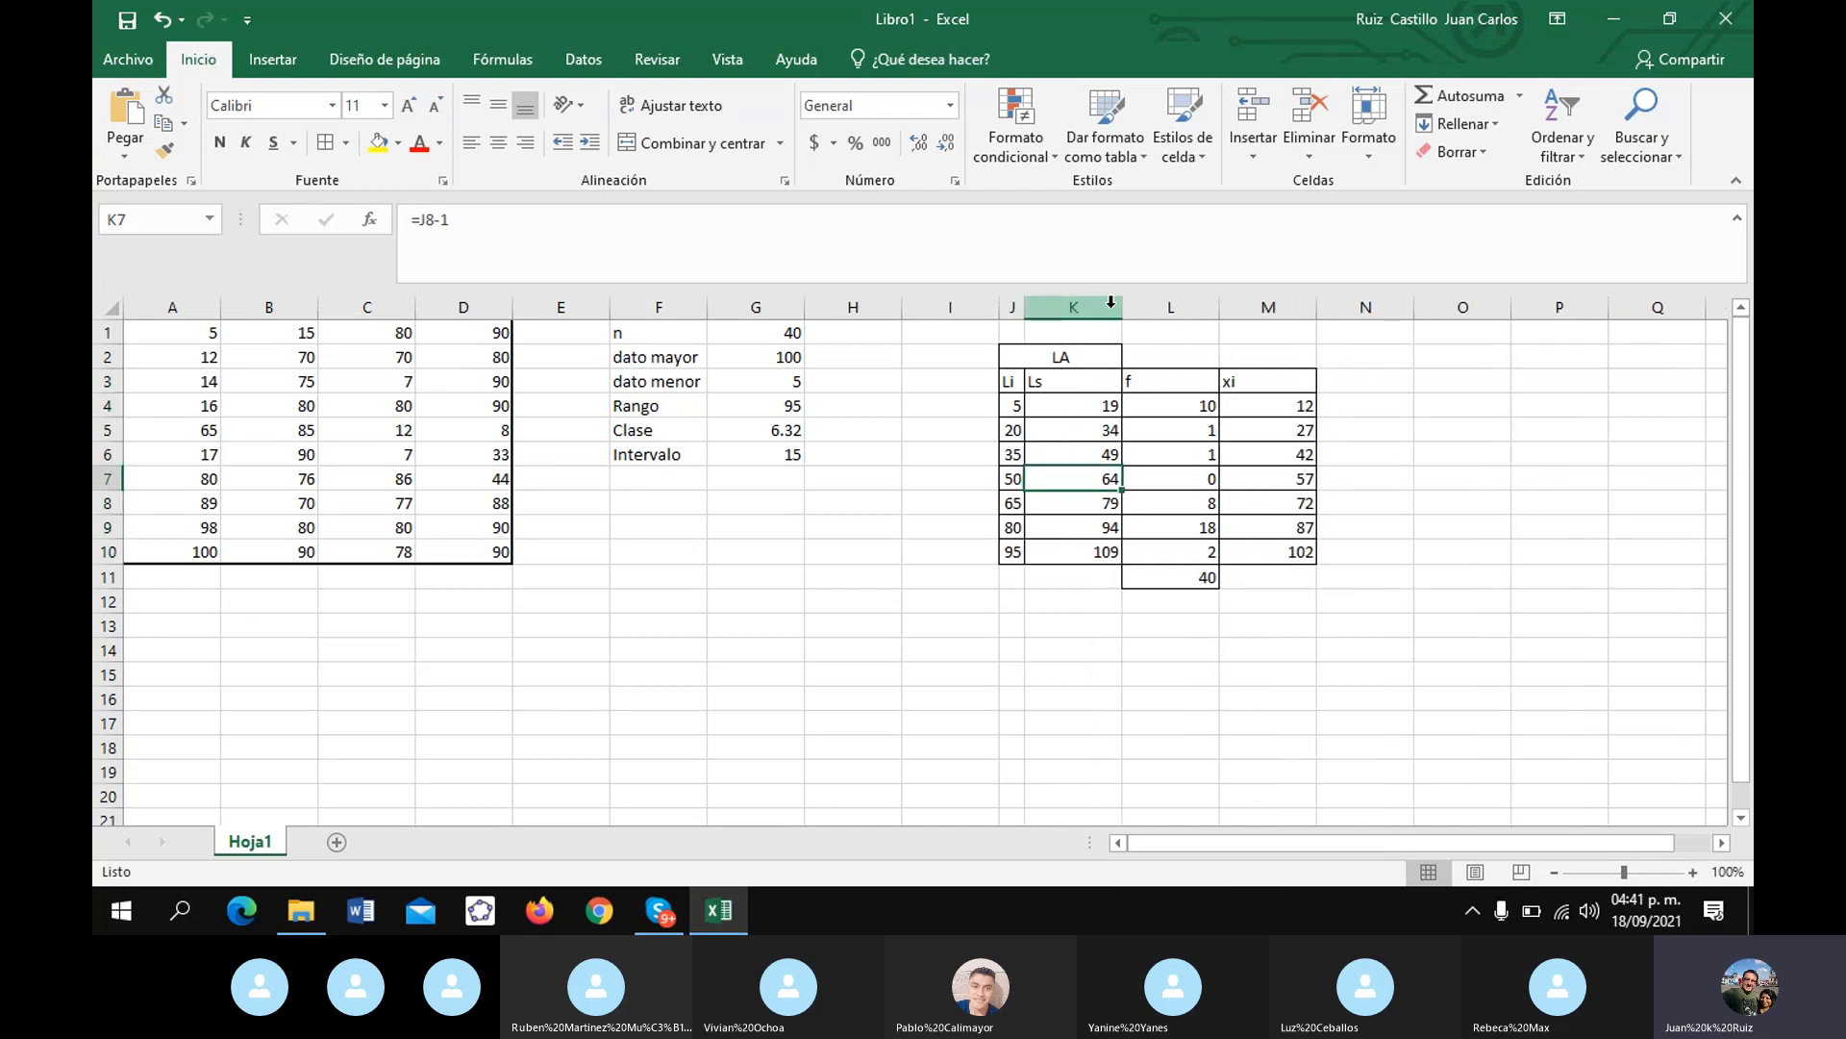
double_click(1123, 304)
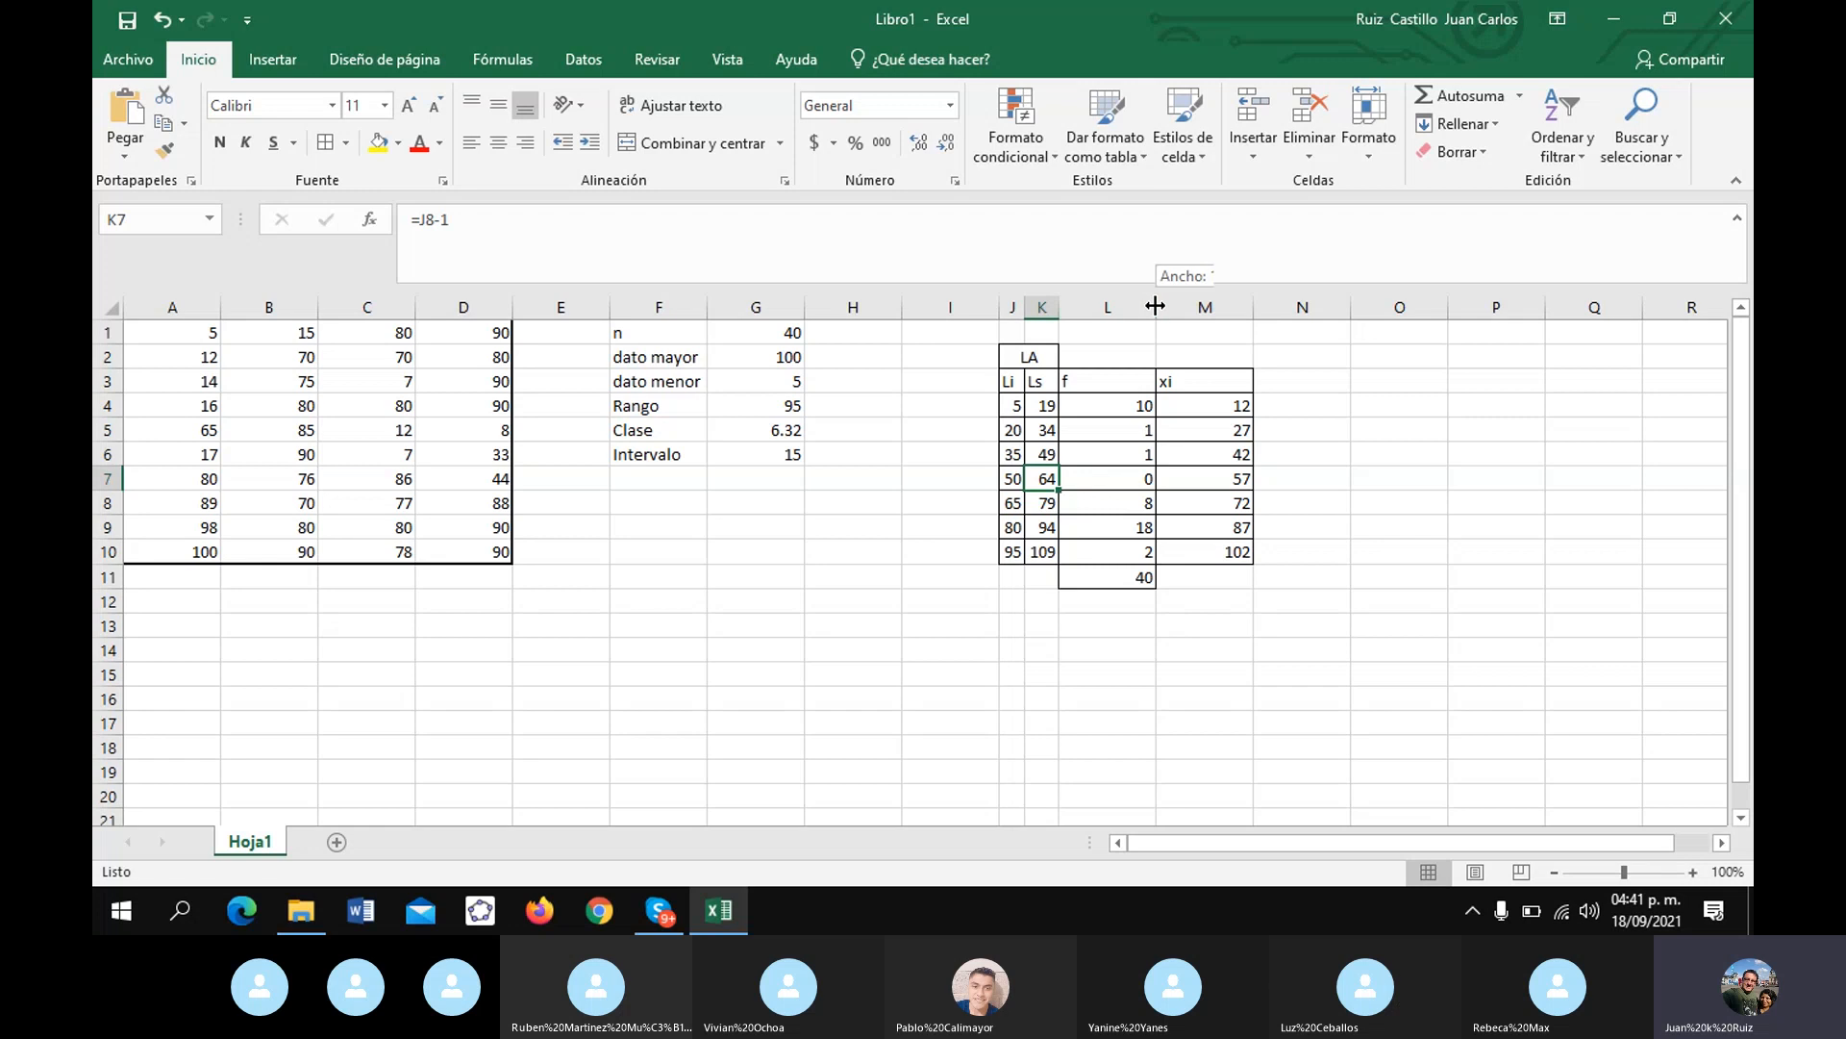
double_click(1156, 304)
double_click(1173, 303)
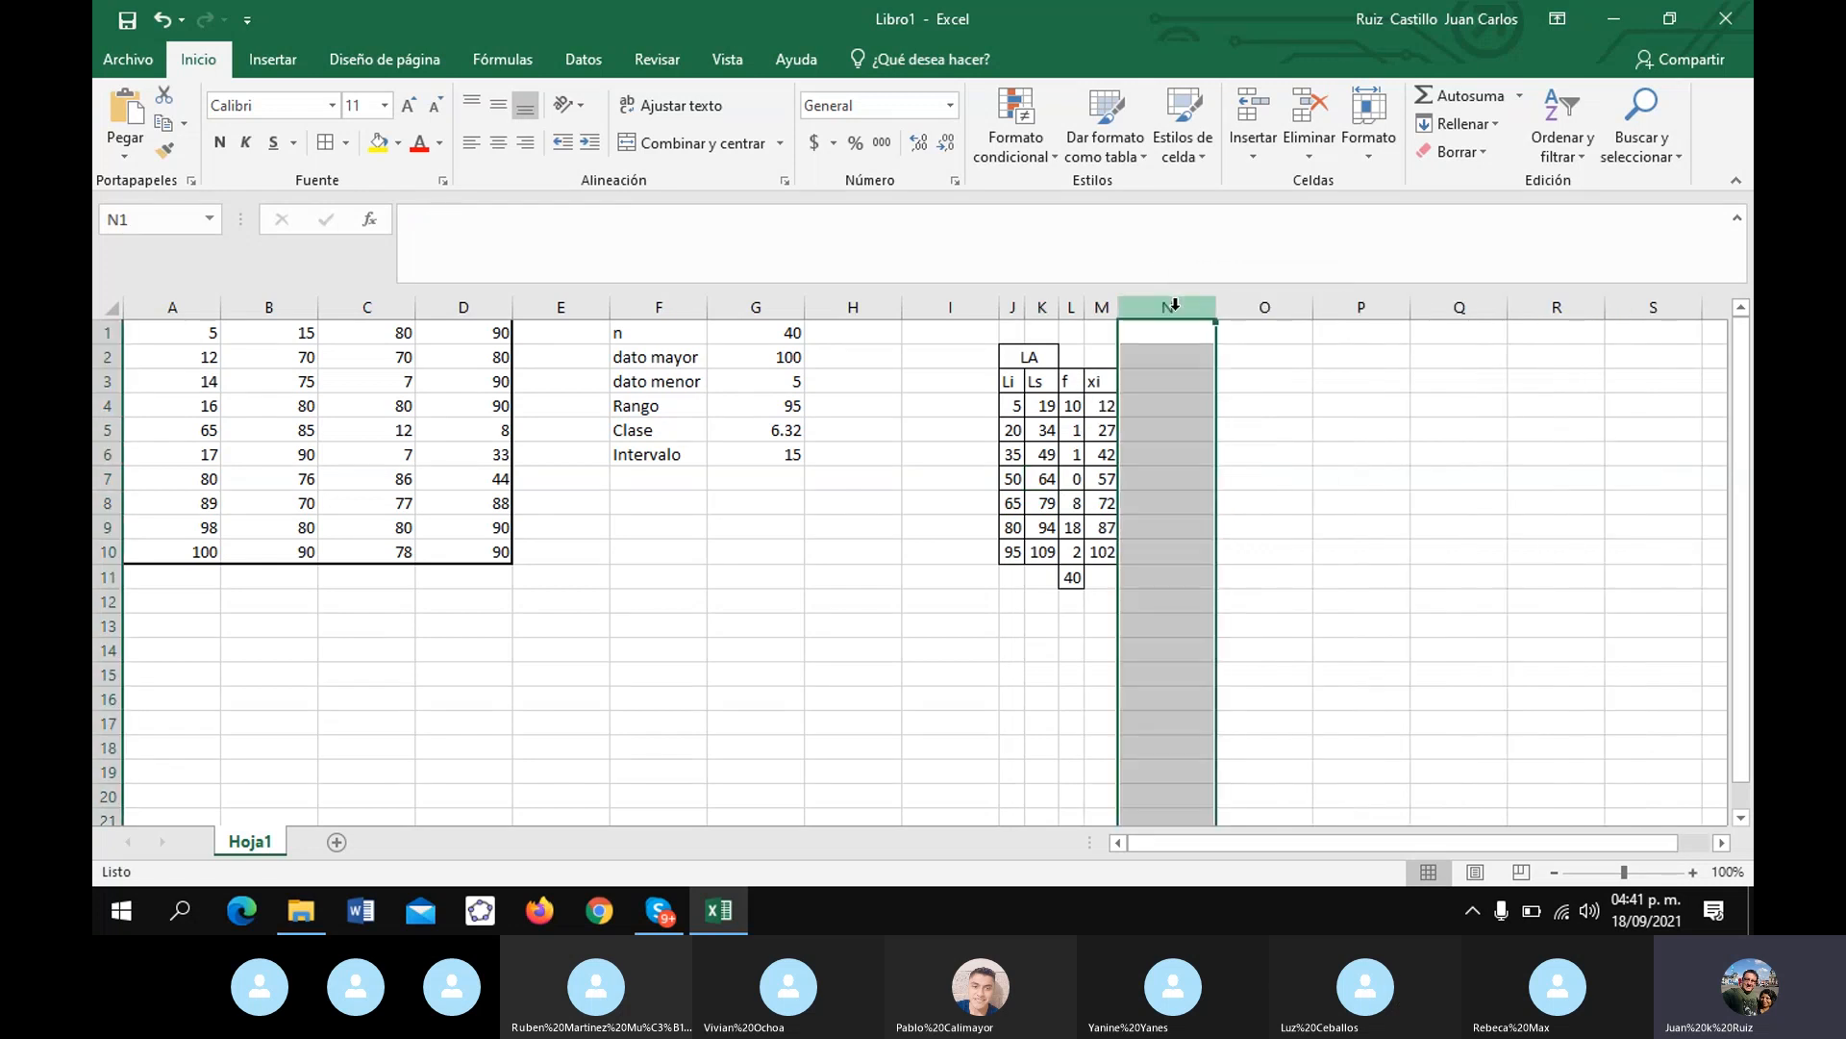
click(1167, 478)
click(1160, 386)
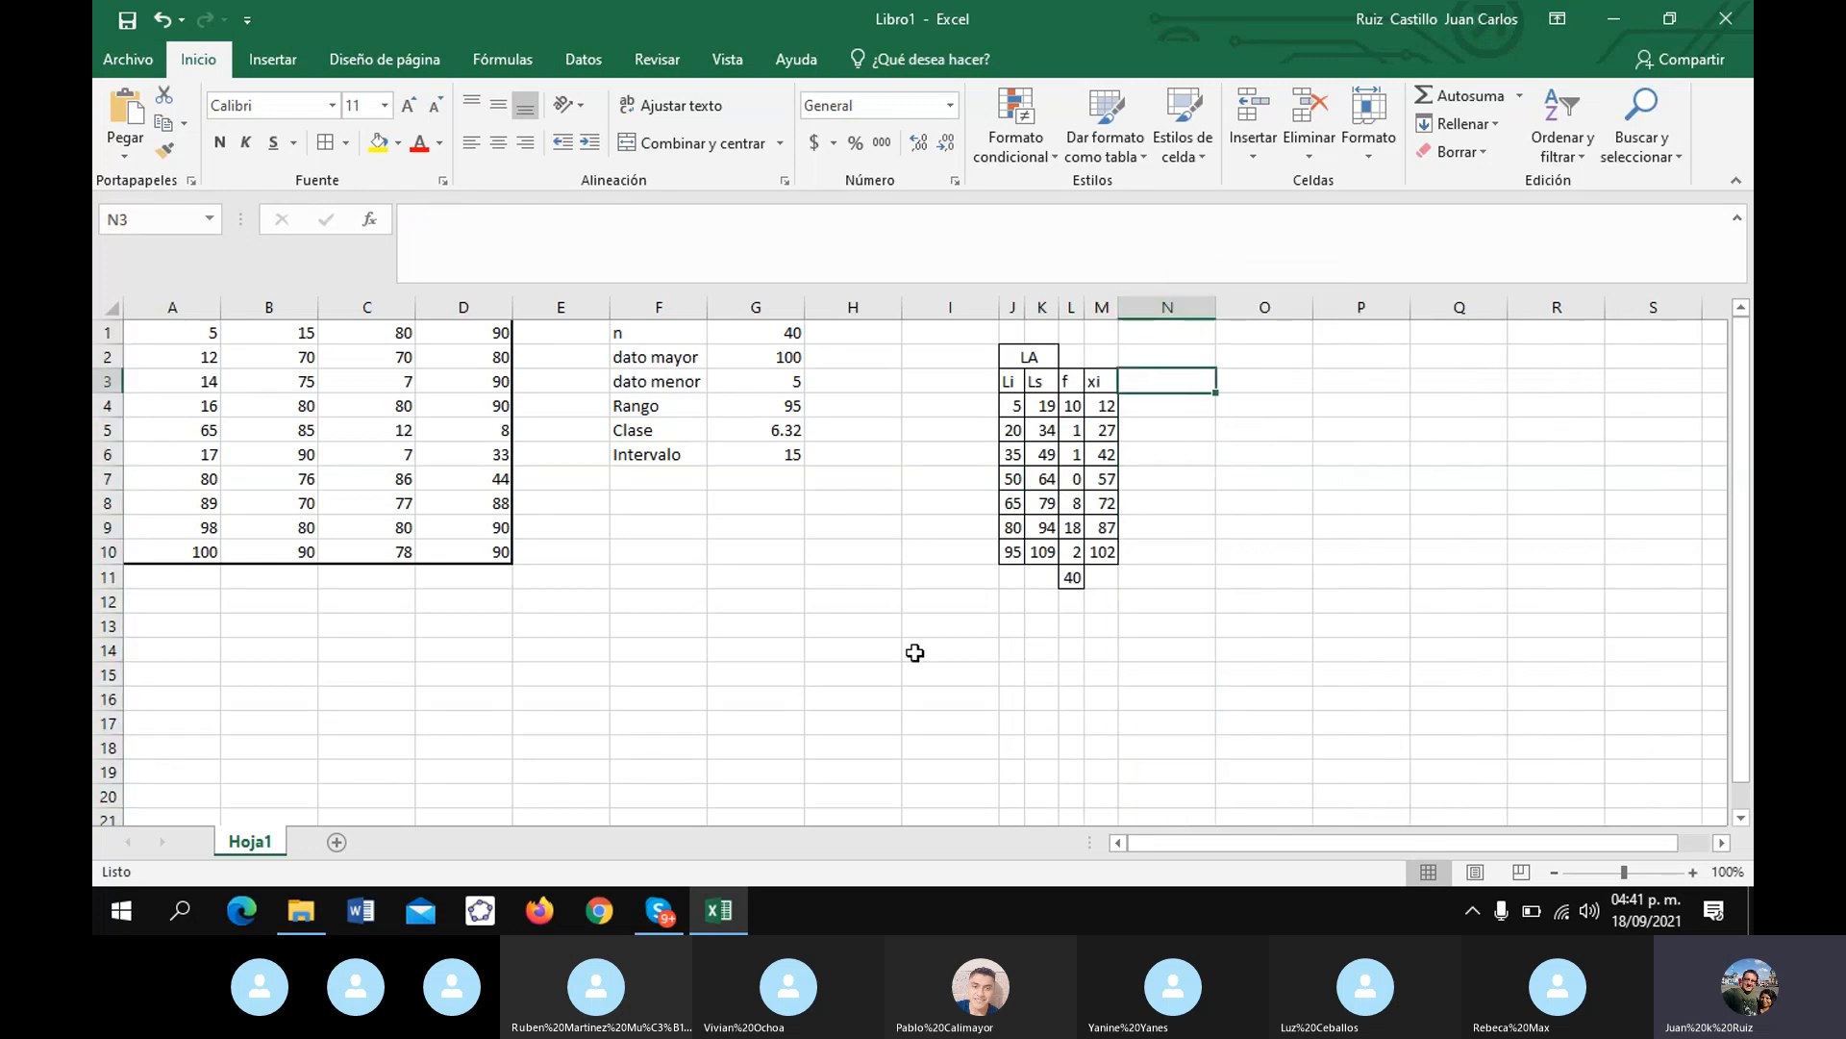
- Enter the label "media" in cell H13
click(839, 630)
text(media)
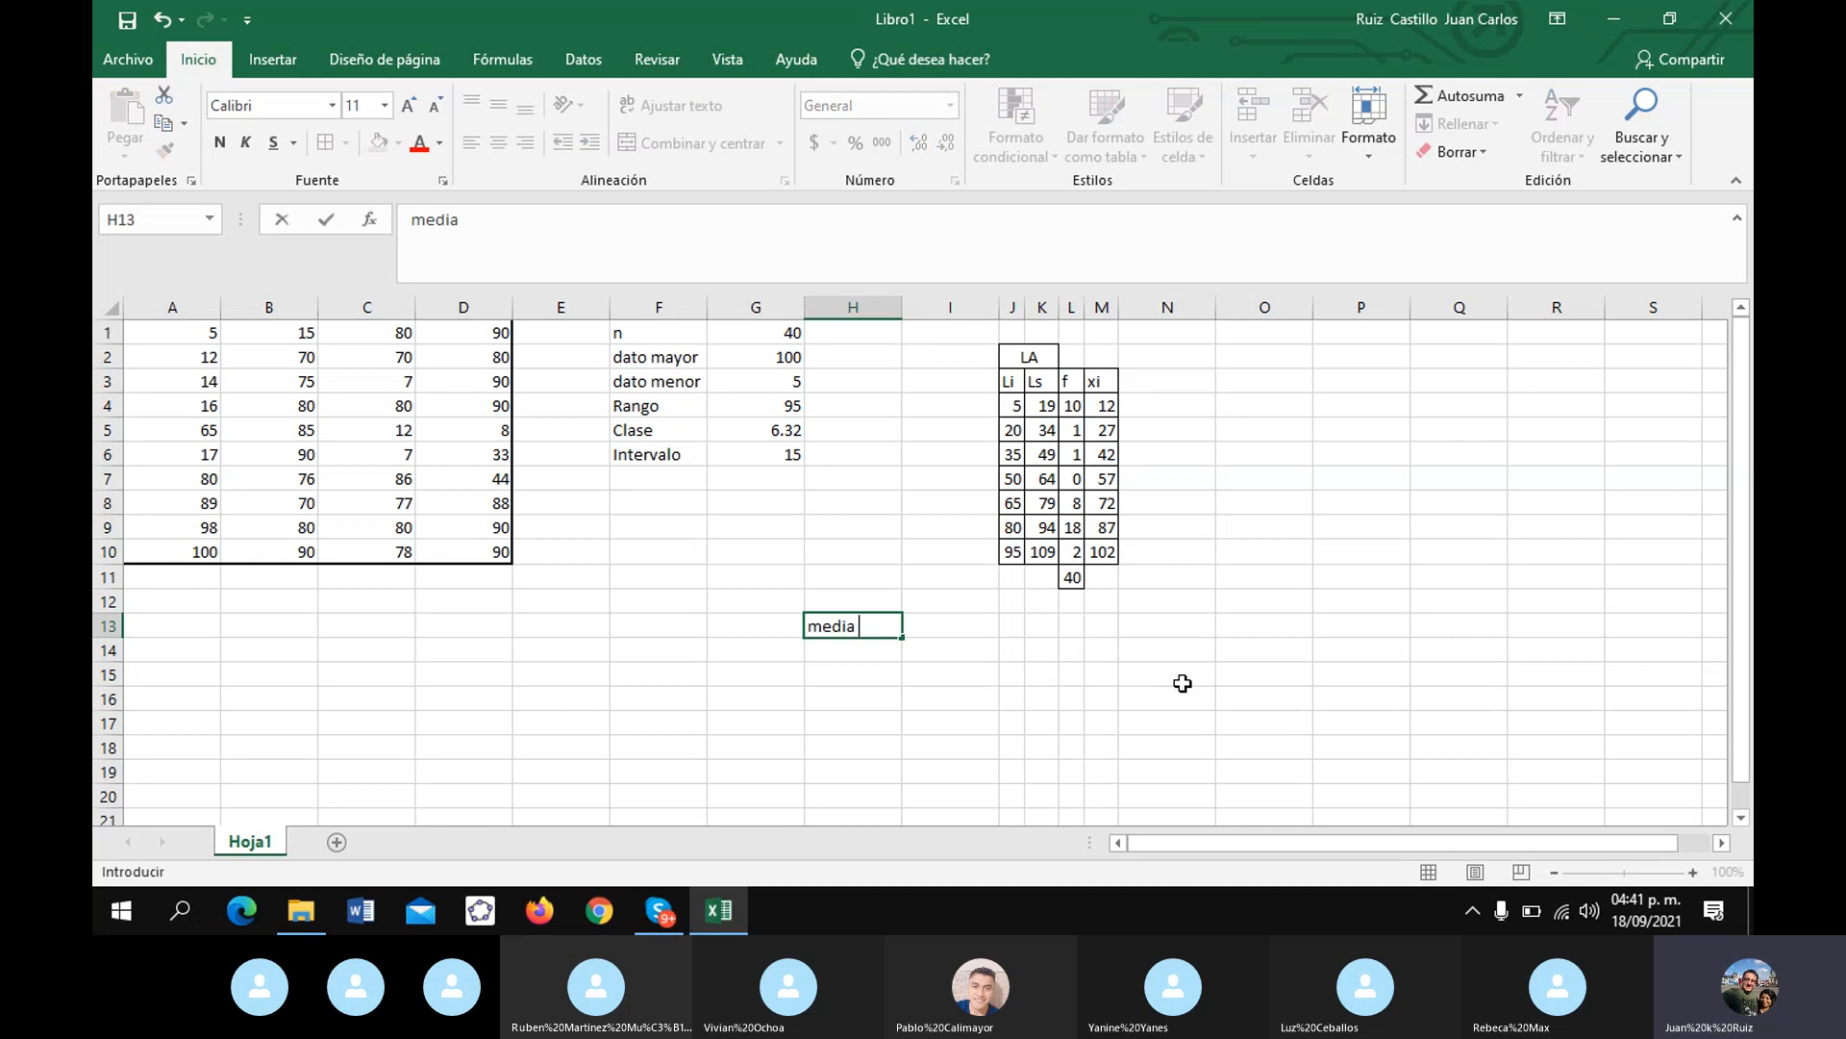
key(Right)
- Enter the column heading "fxi" in cell N3, beside the class-mark heading
key(Right)
key(Right)
key(Right)
key(Right)
key(Right)
key(Up)
key(Up)
key(Up)
key(Up)
key(Up)
key(Up)
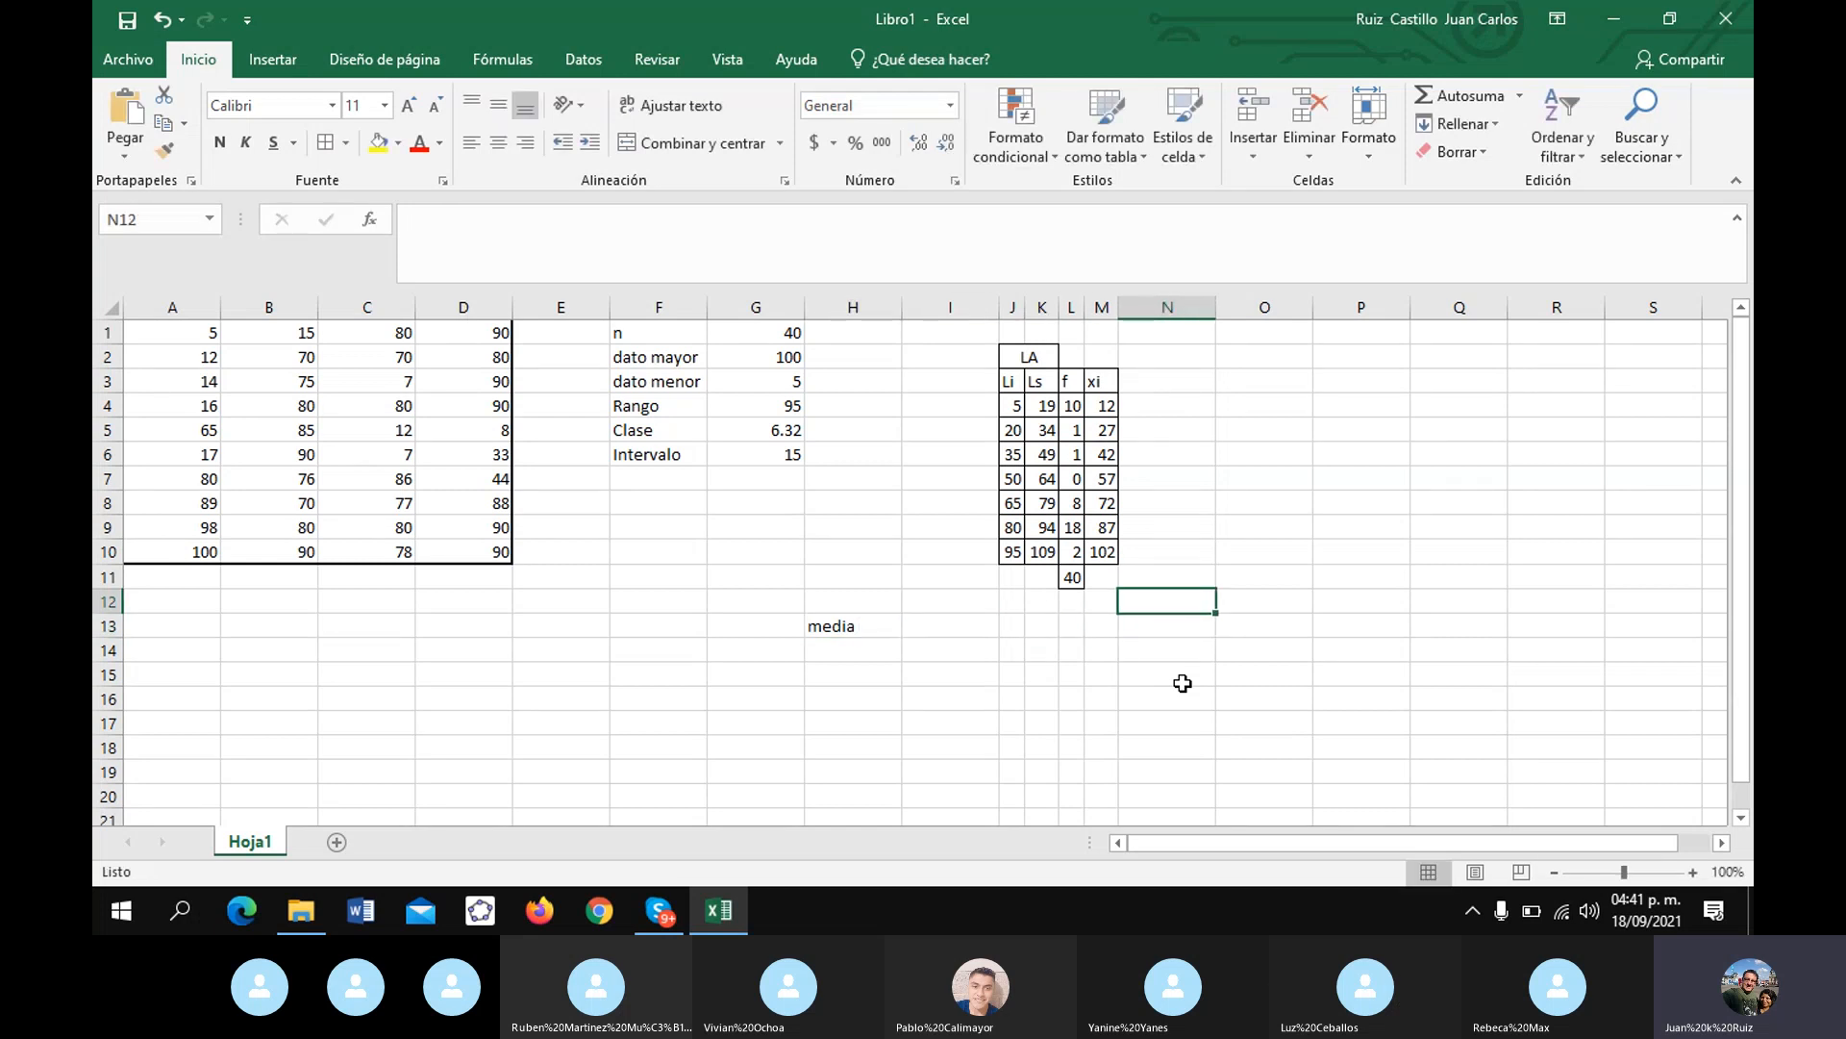
key(Up)
key(Up)
key(Up)
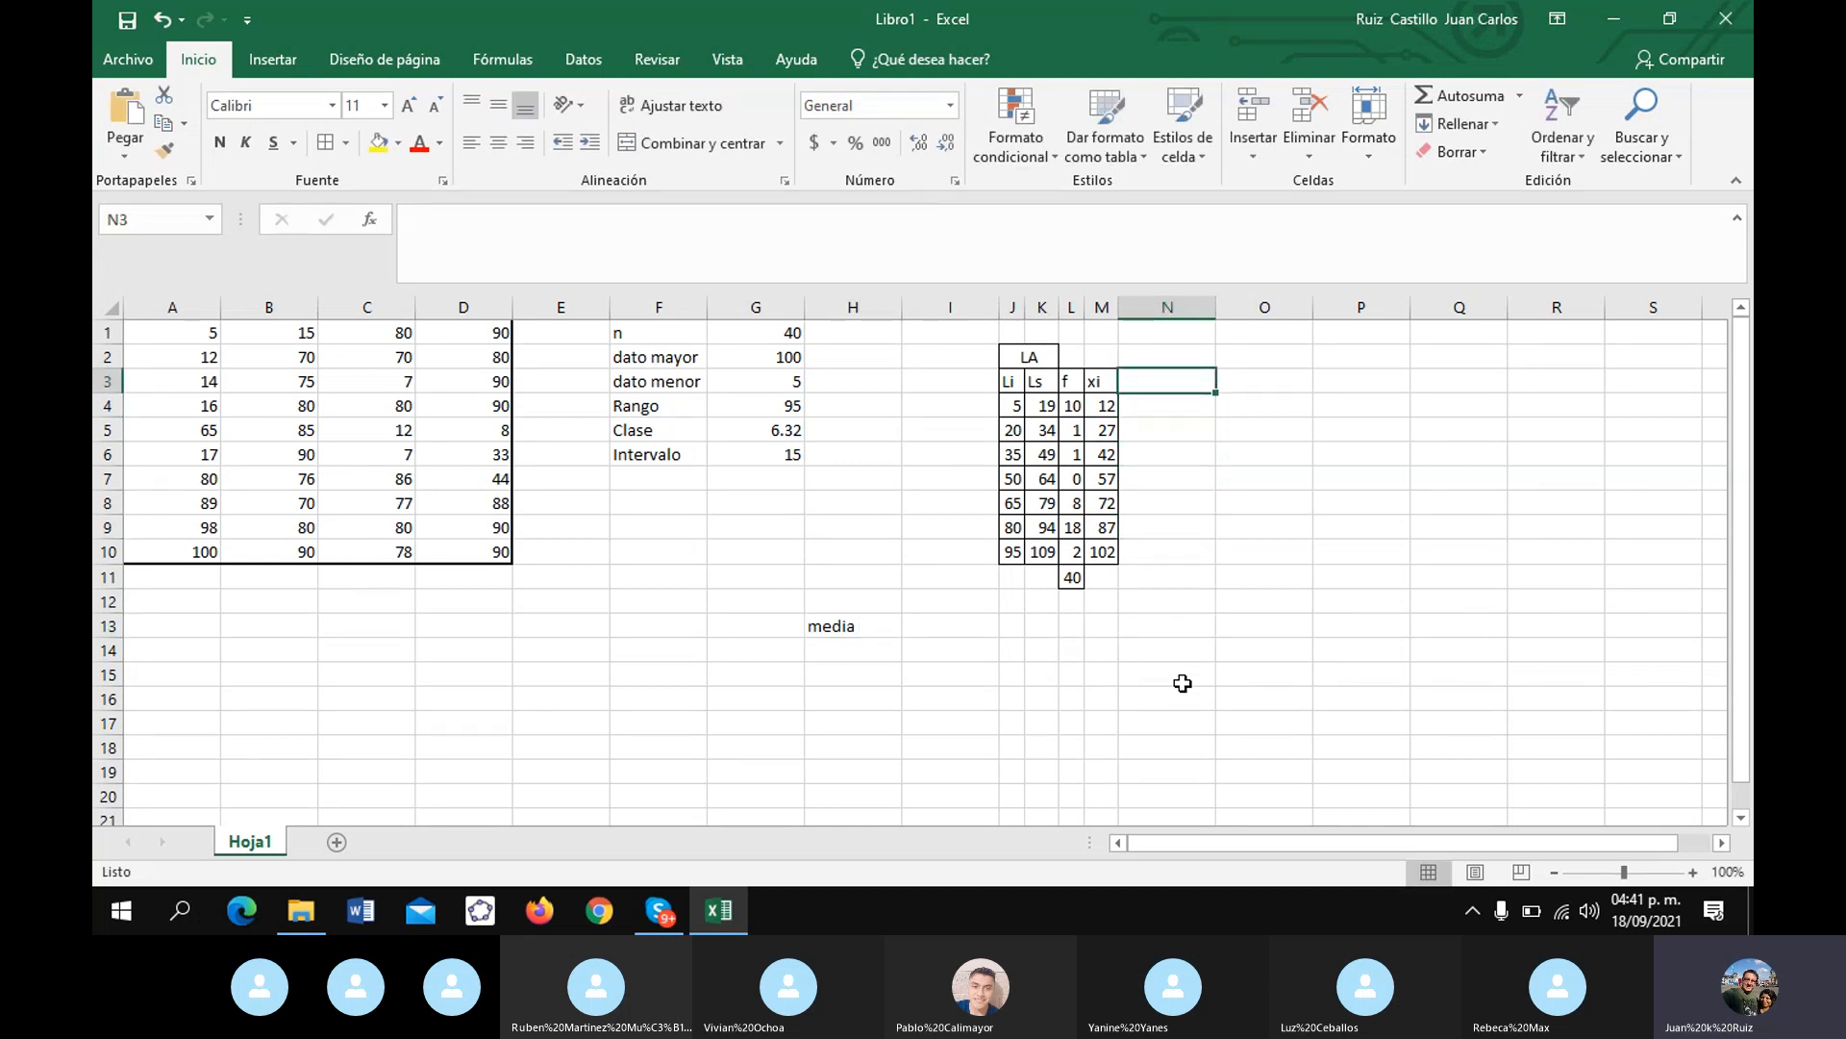
text(fxi)
key(Return)
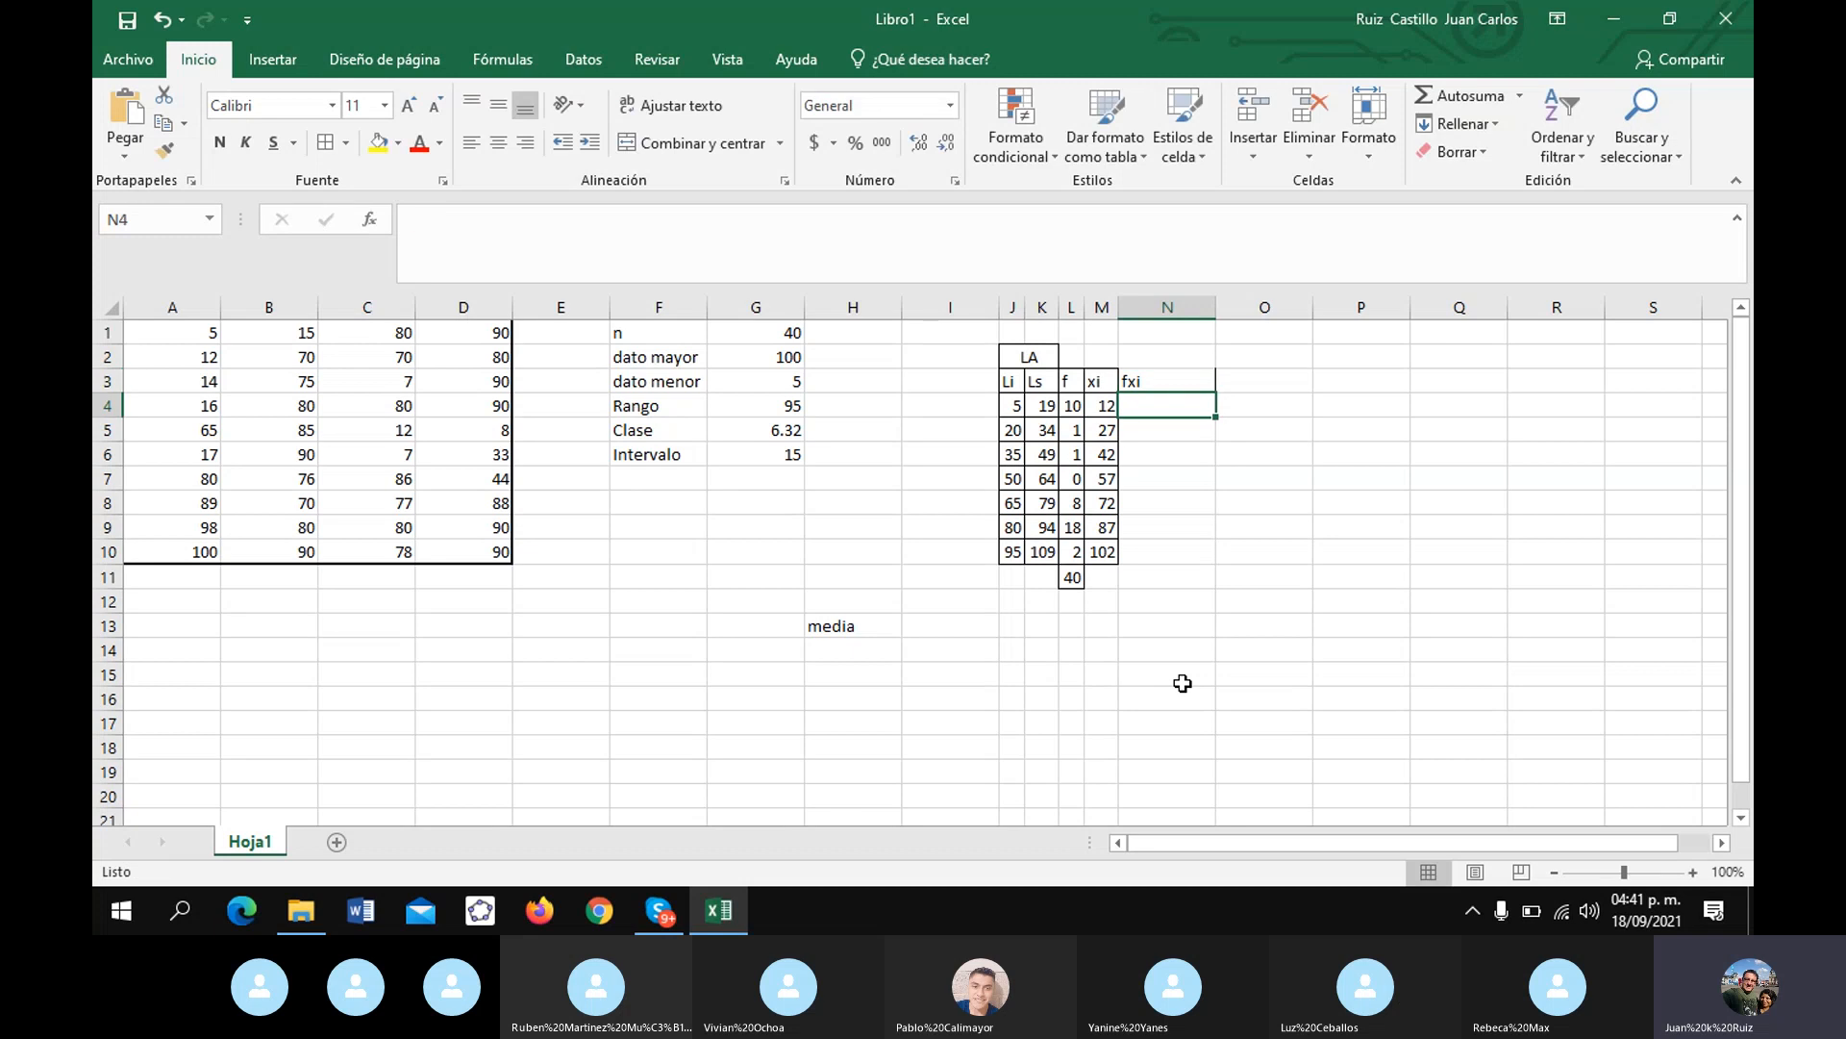
- Multiply frequency by class mark with =L4*M4 in N4 and fill the formula down to N10
text(=)
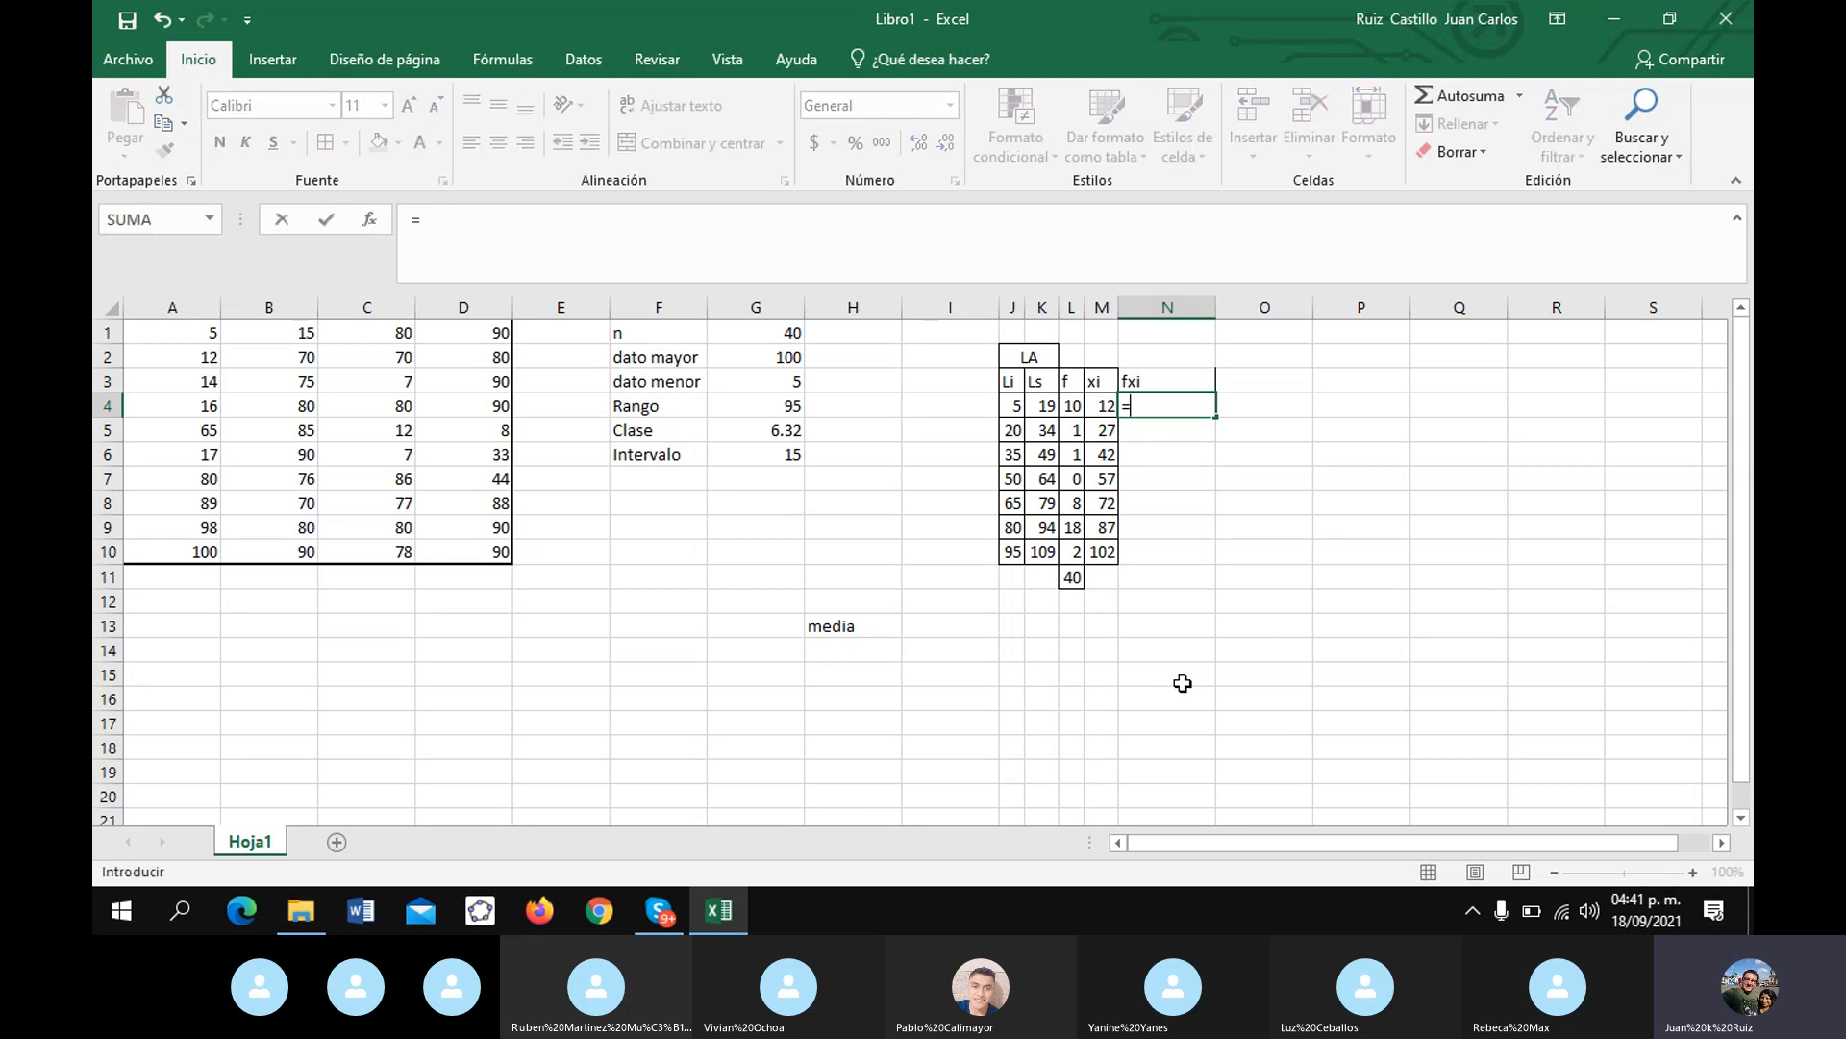
click(1075, 408)
text(*)
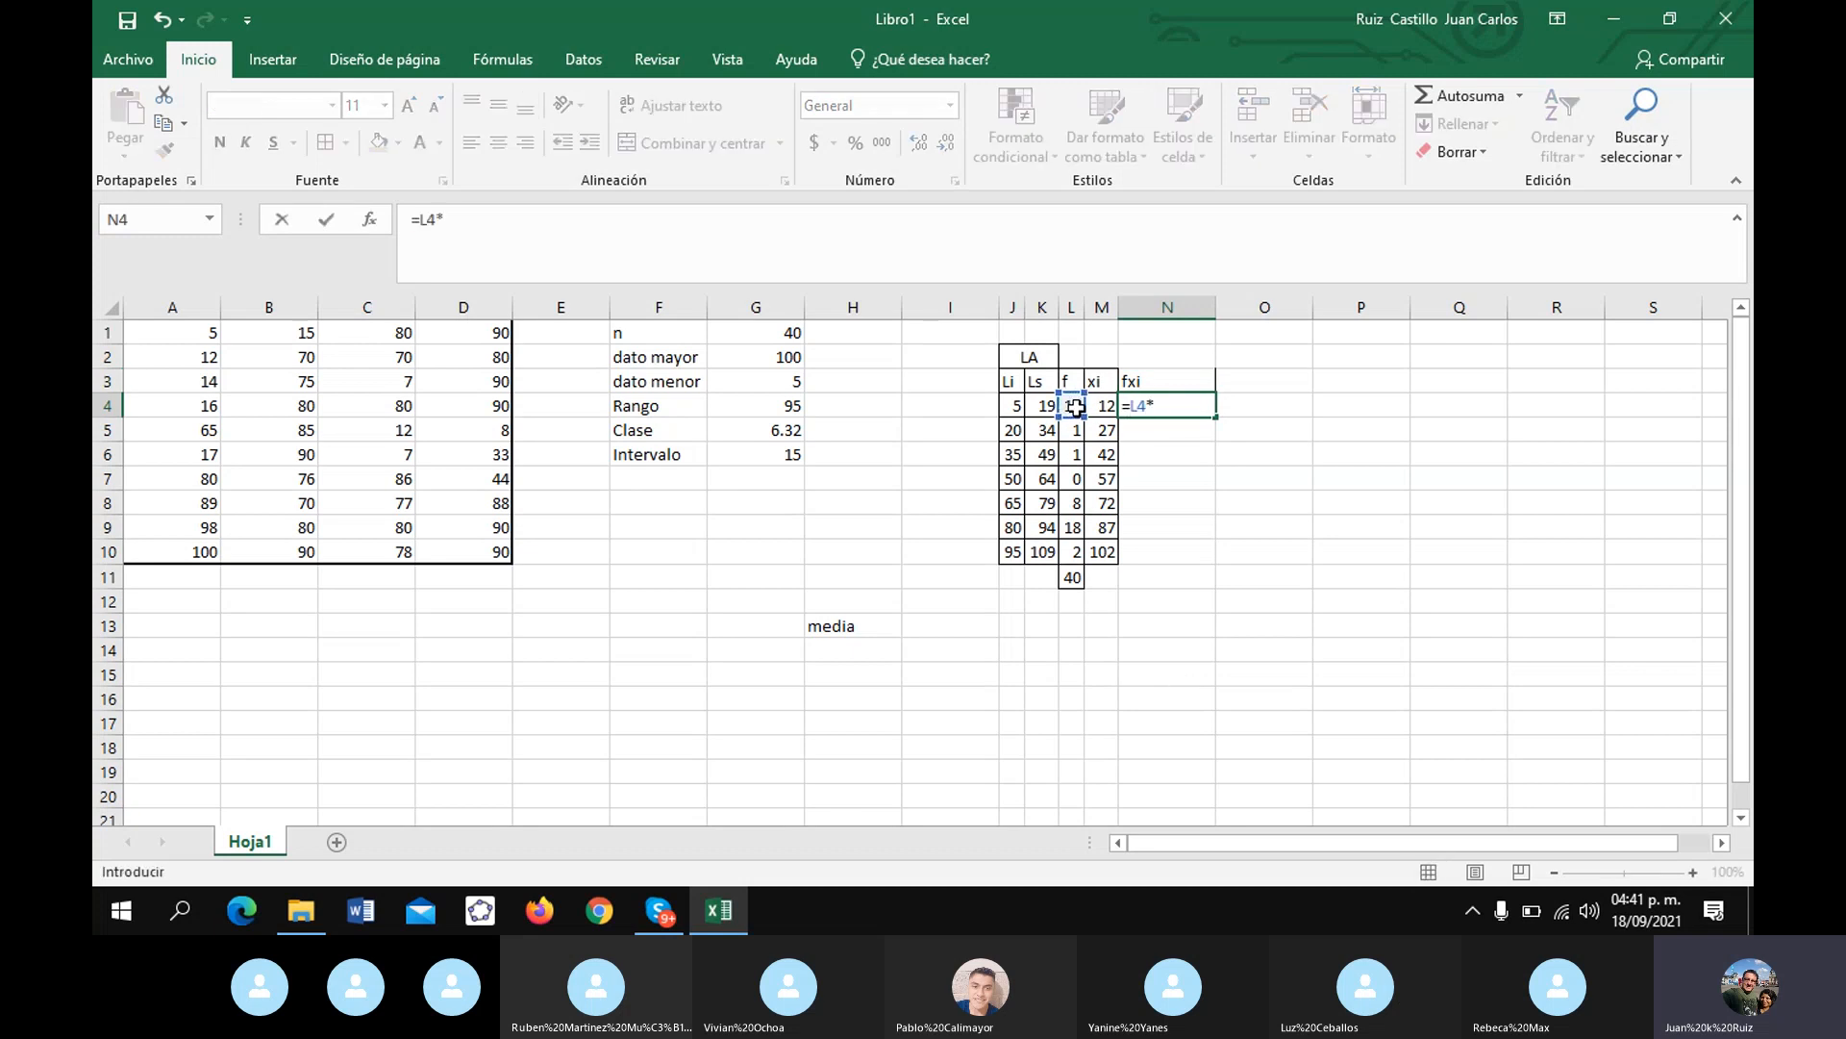
click(1103, 407)
key(Return)
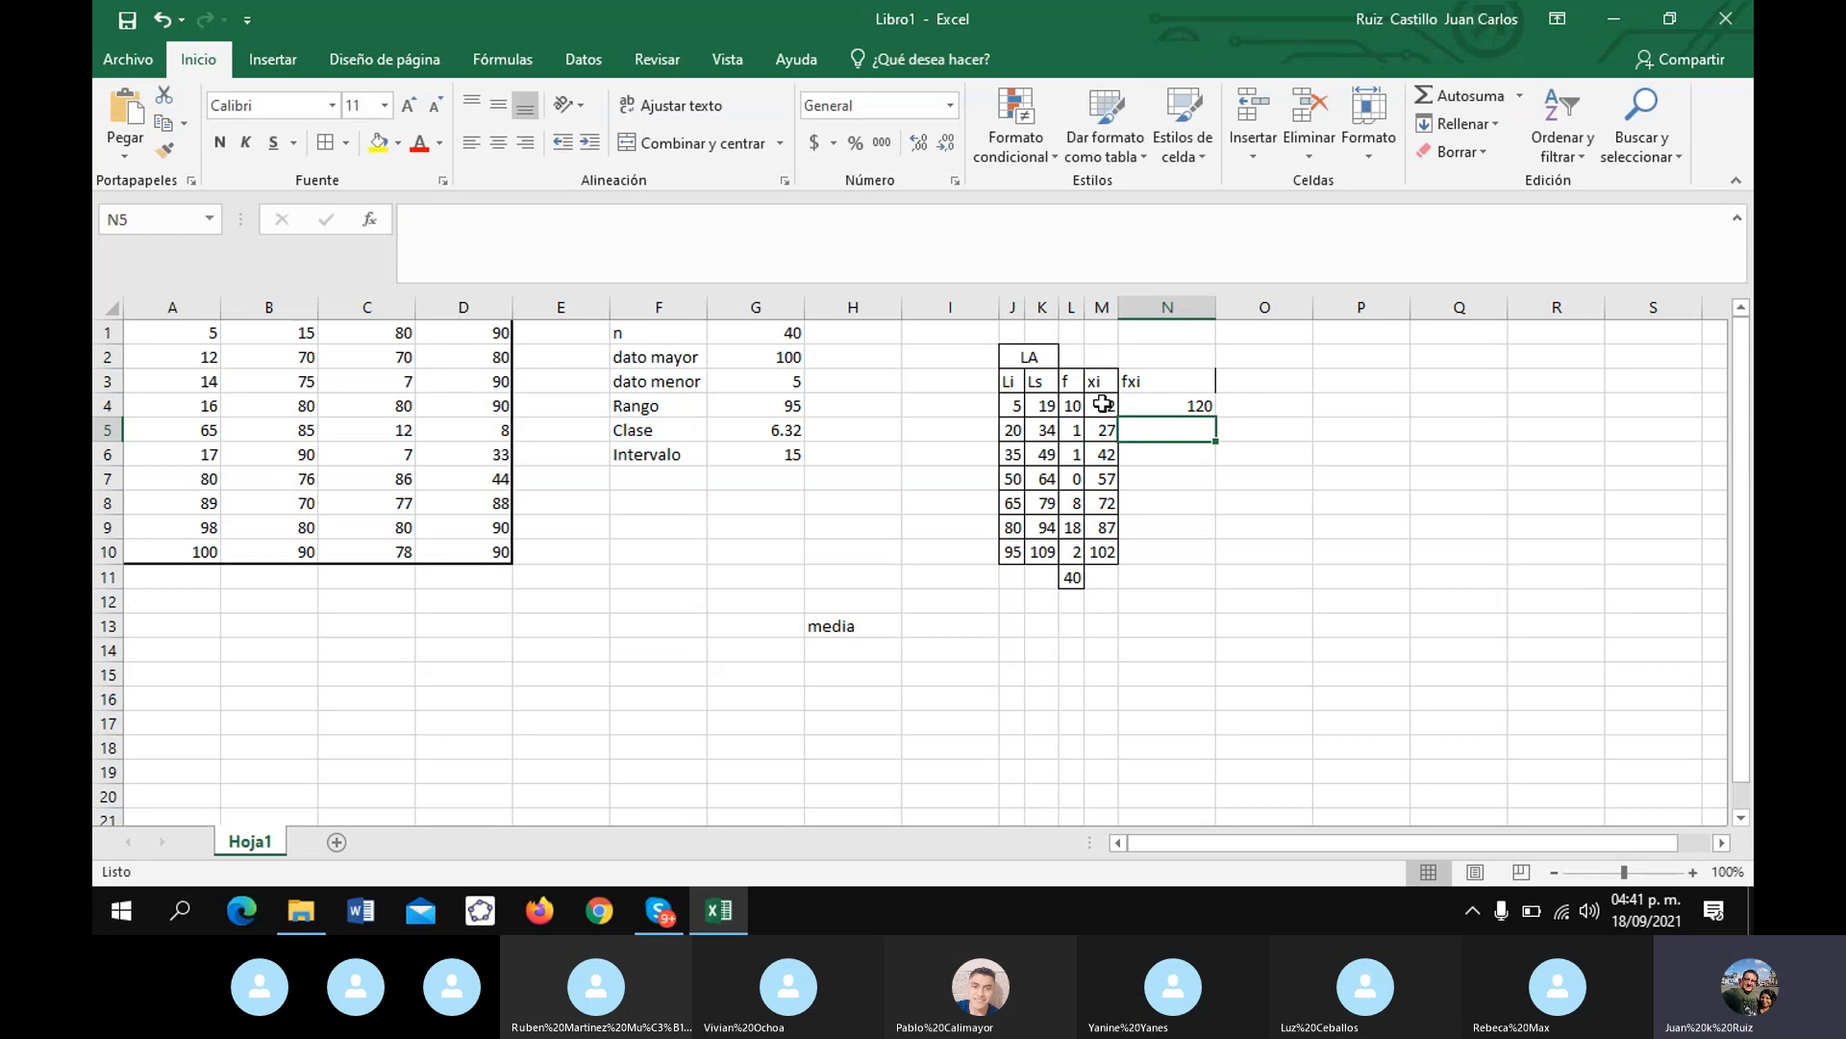
click(1190, 402)
drag(1217, 417, 1226, 556)
click(1189, 625)
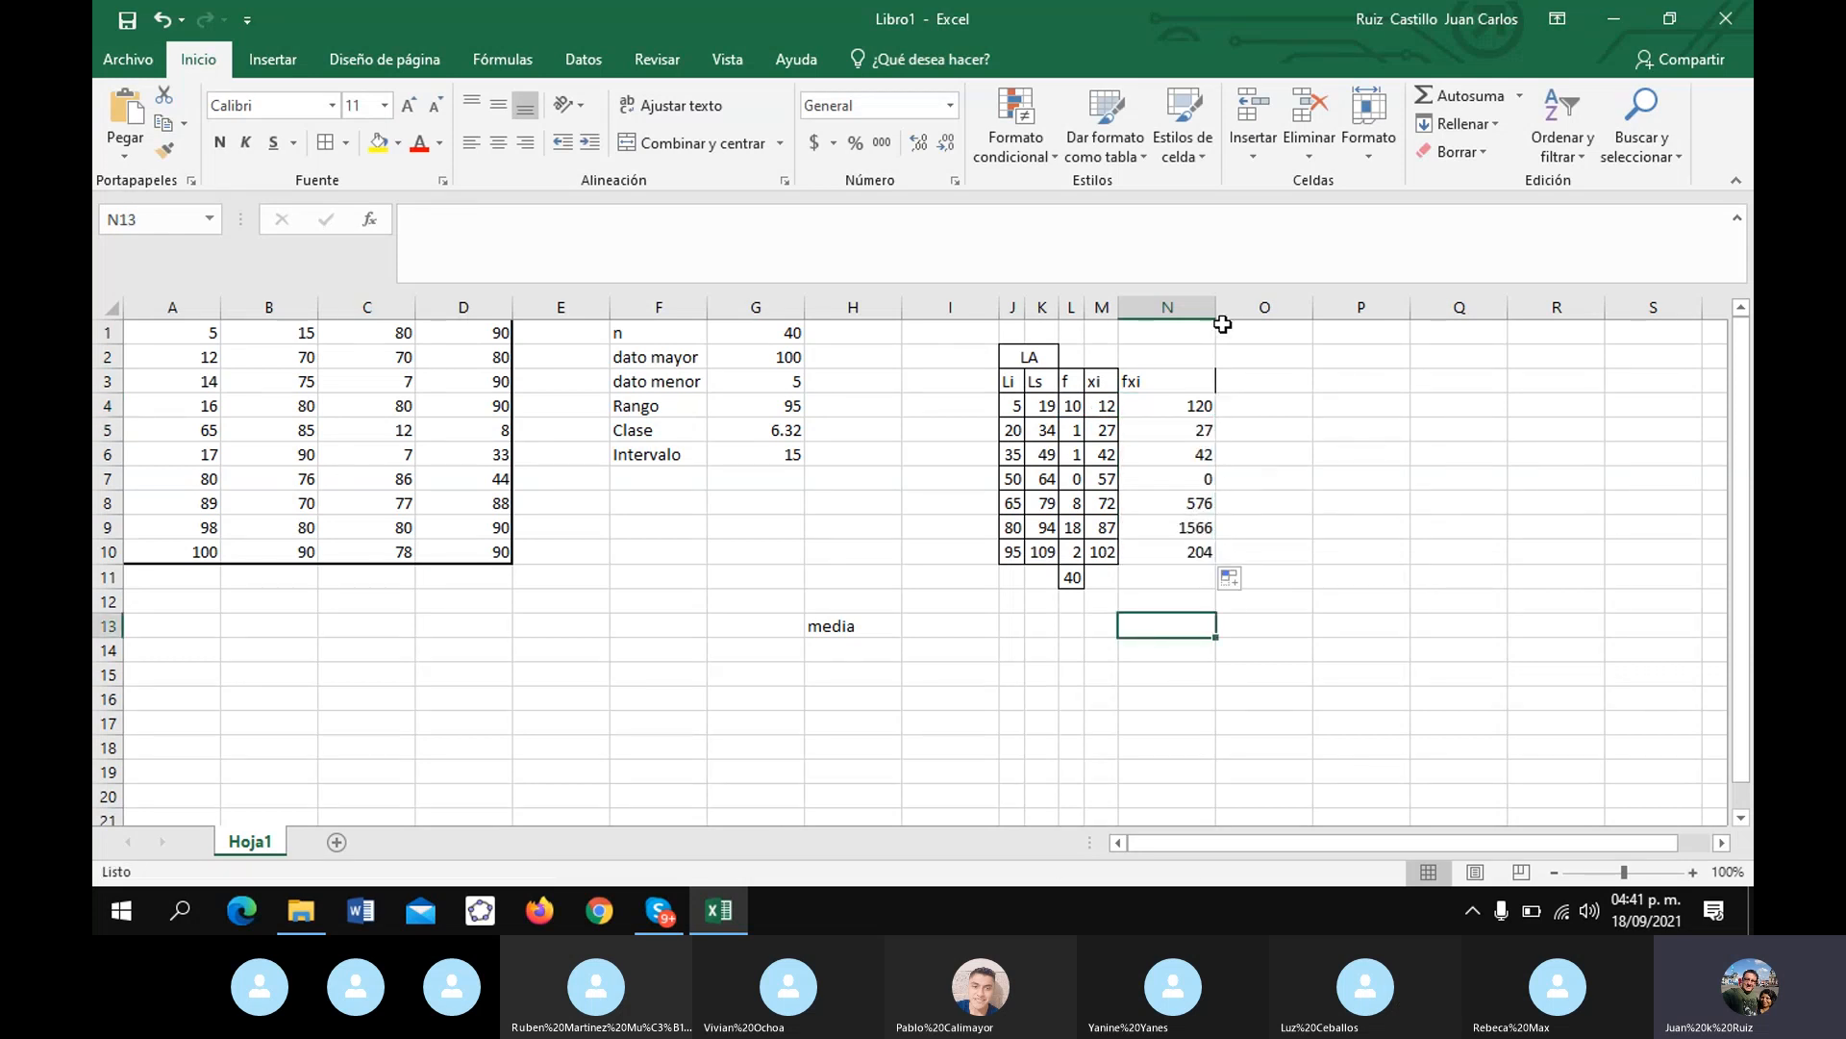
- Apply all borders to the fxi column N3:N10 and autofit the width of column N
drag(1181, 383, 1194, 539)
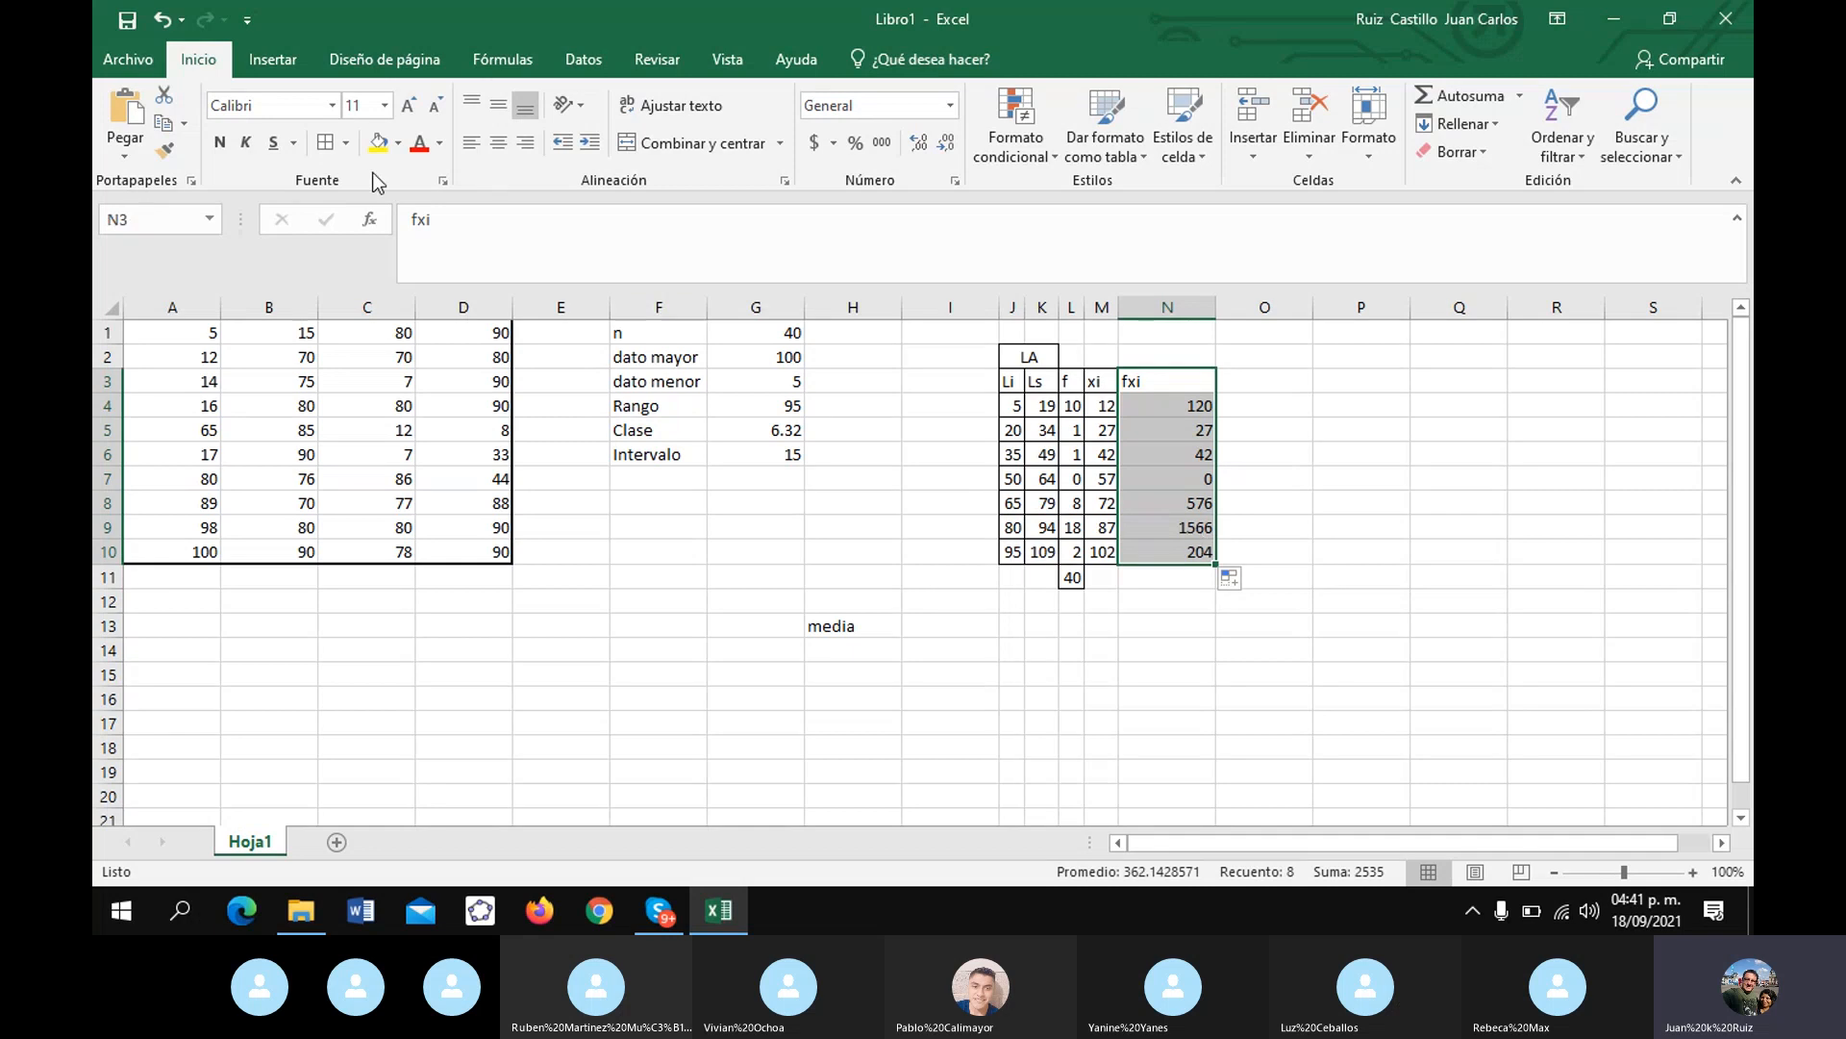
click(327, 145)
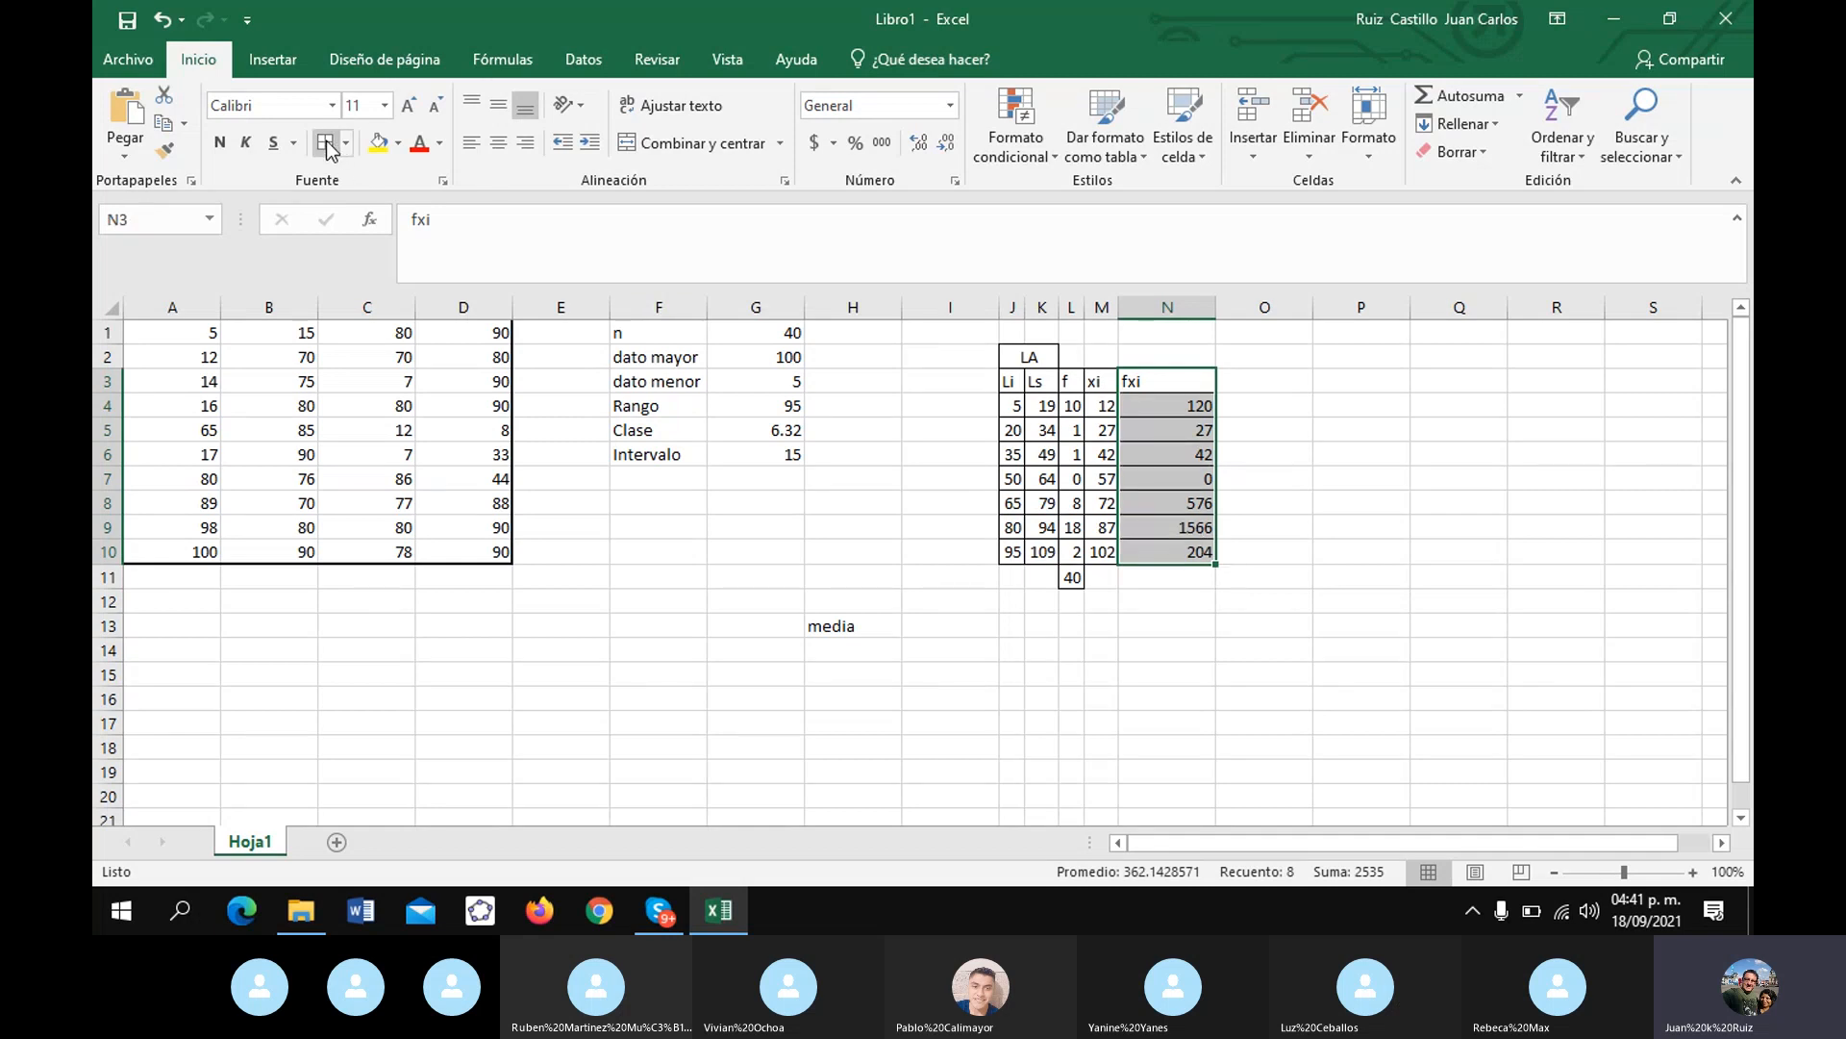
double_click(1215, 308)
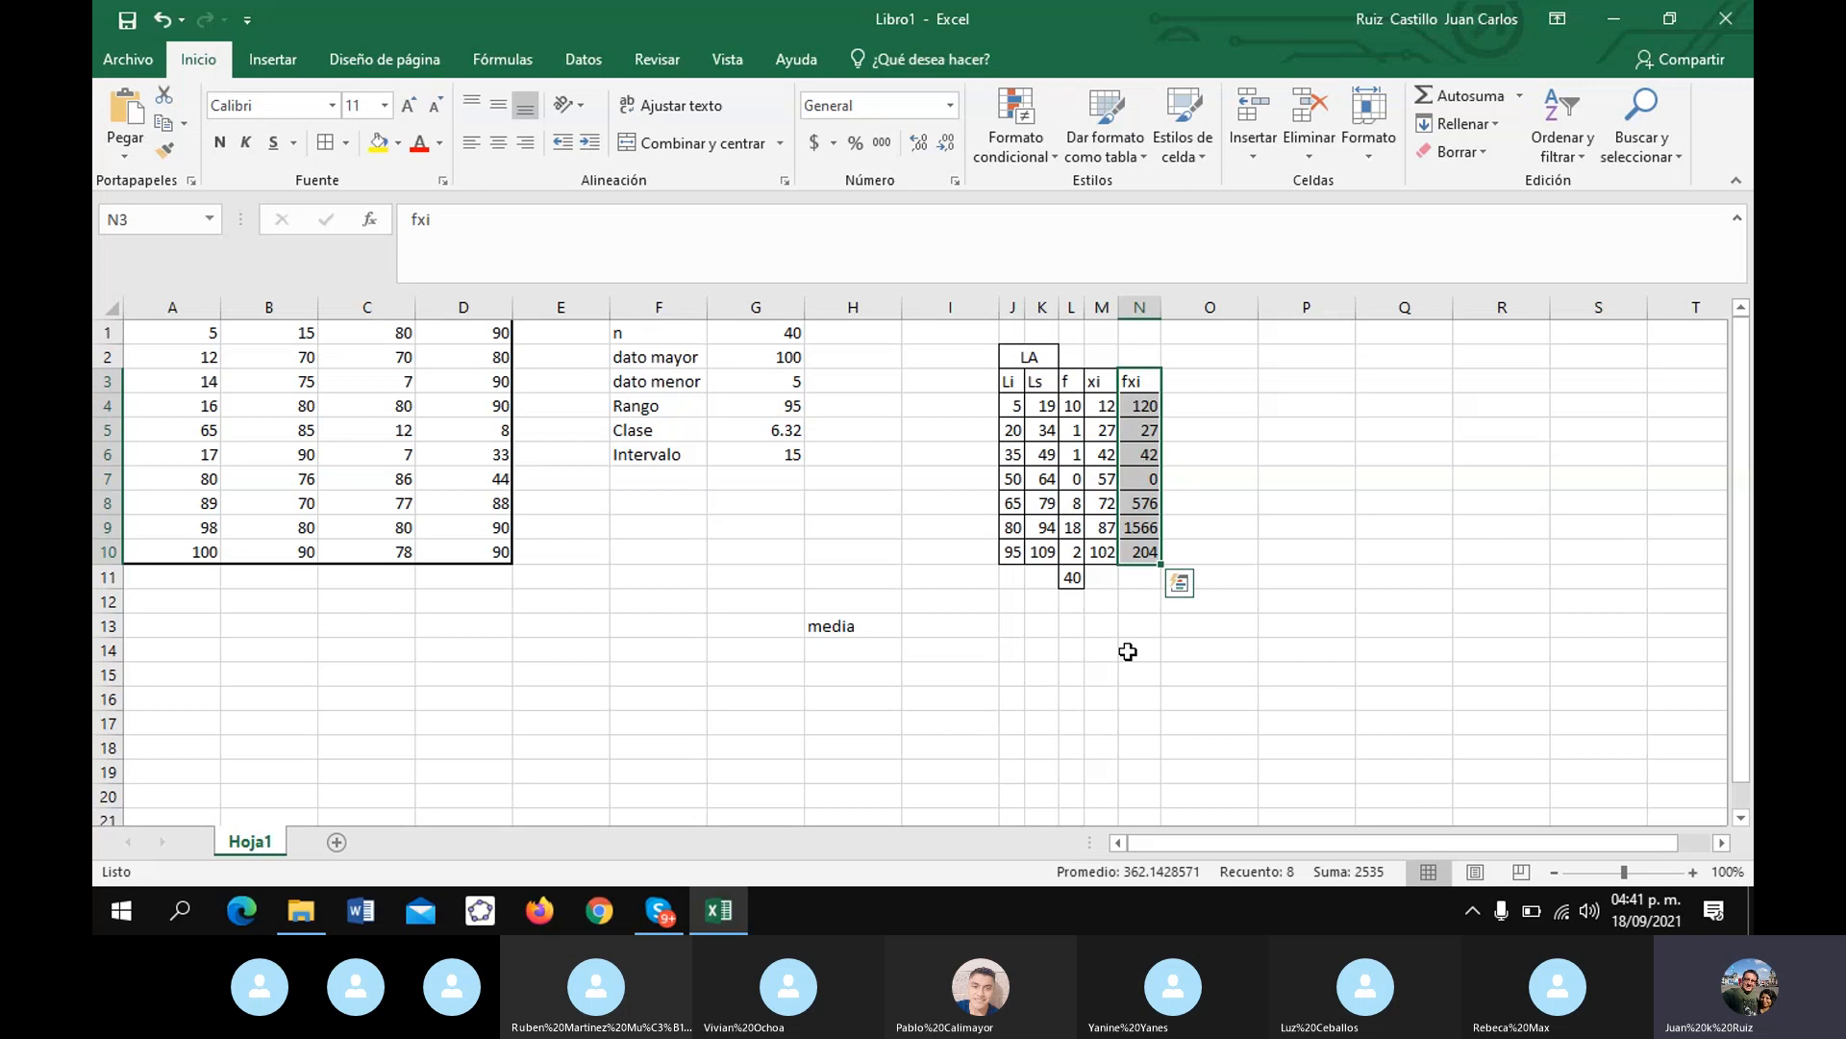
- Total the fxi products N4:N10 in cell N11 with AutoSum
click(1139, 577)
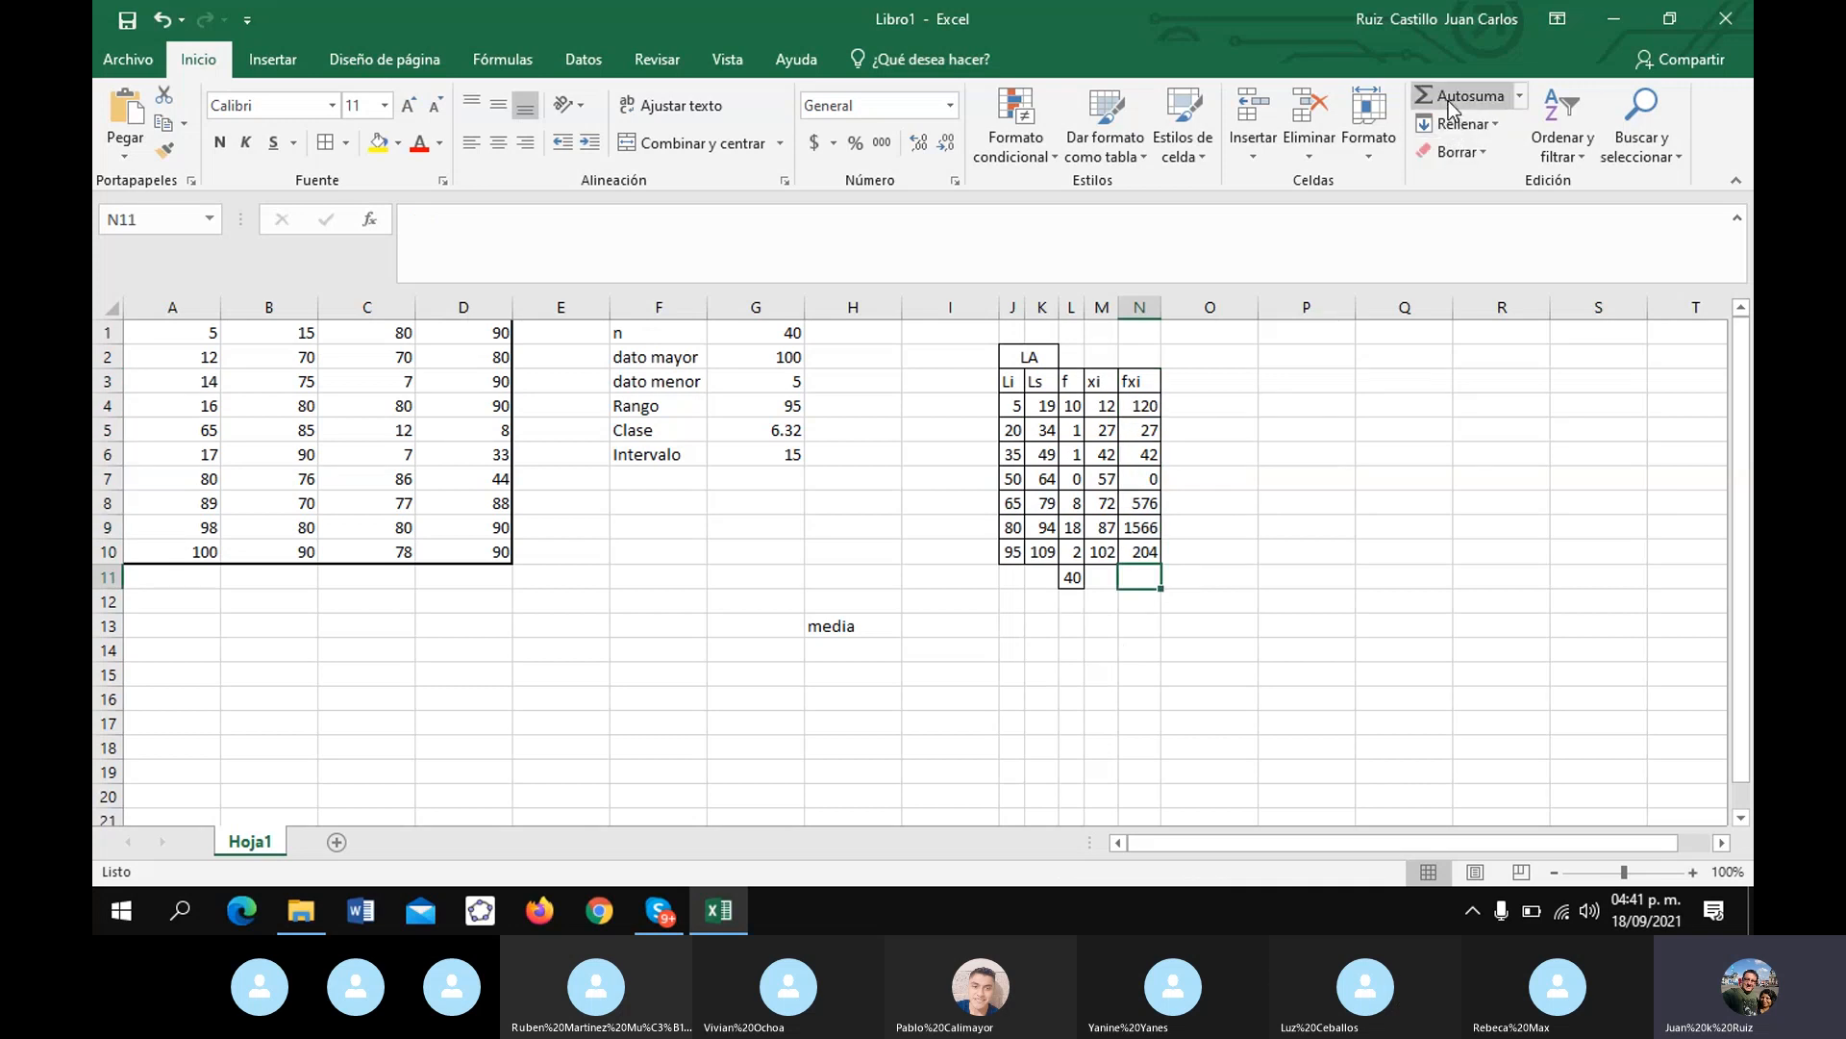
click(1451, 96)
key(Return)
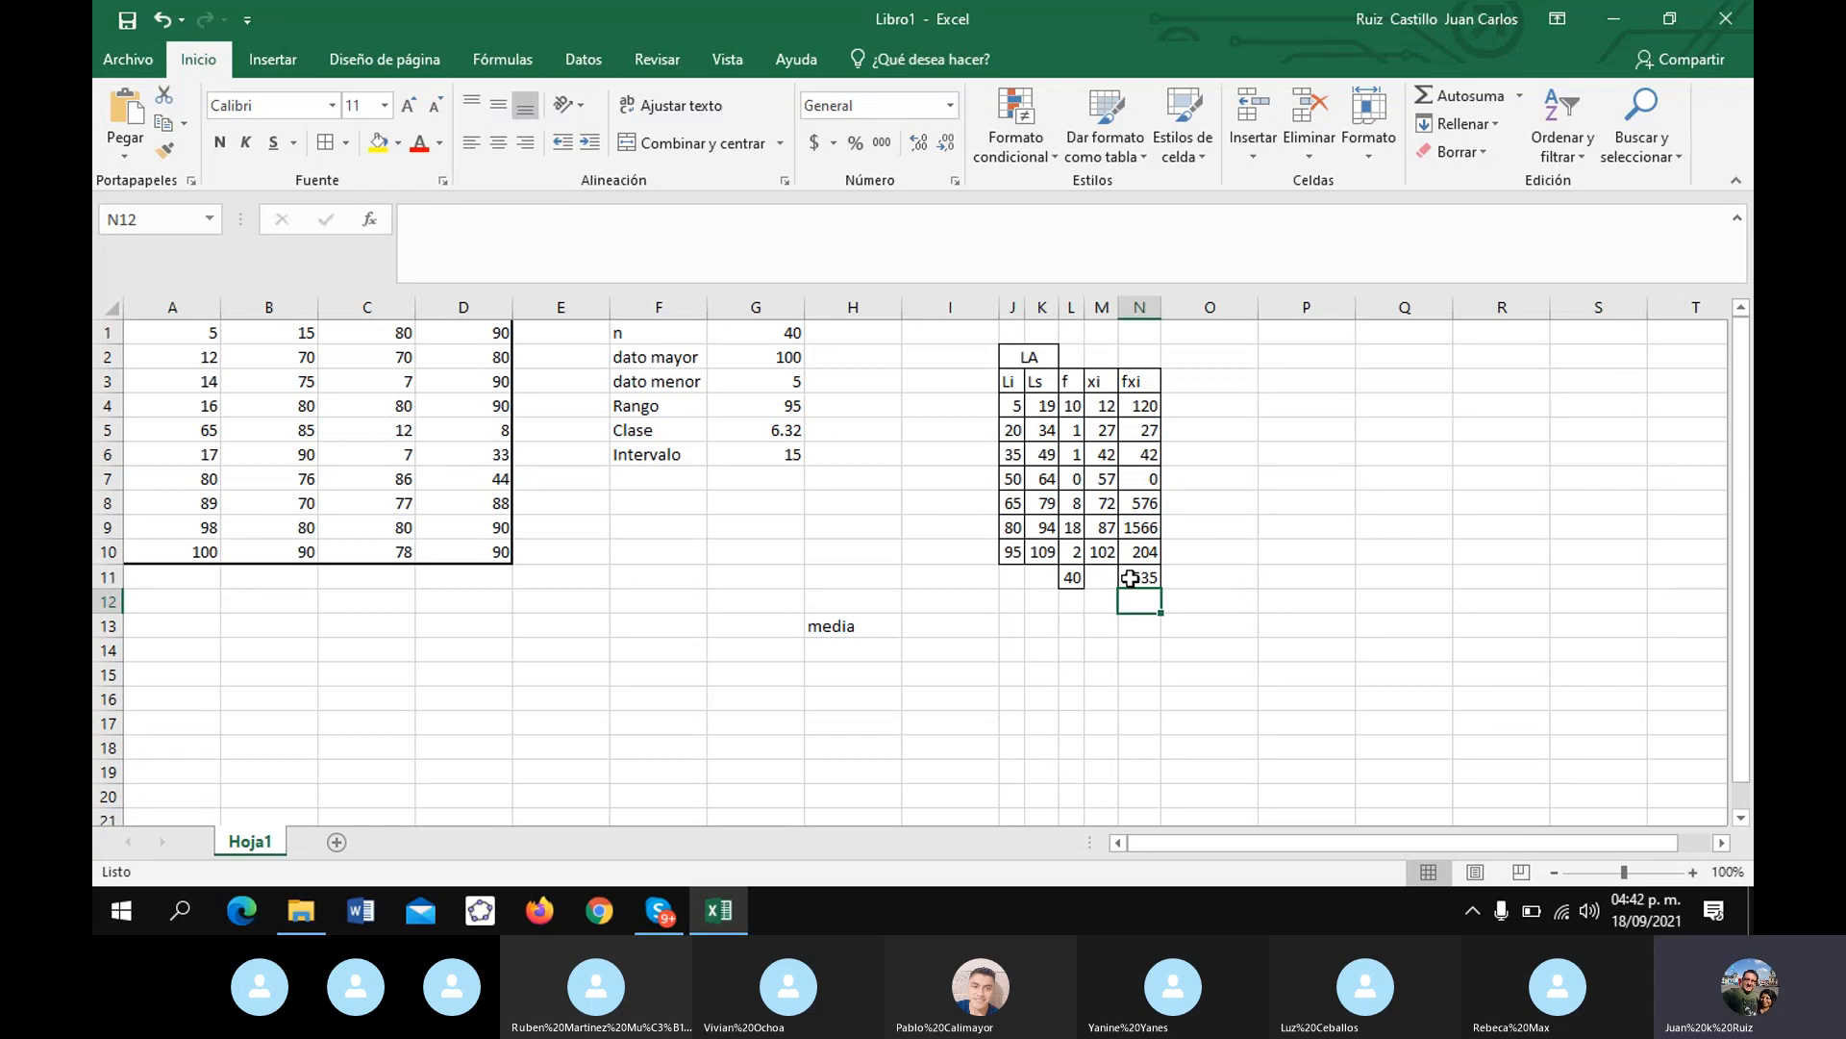
- Calculate the mean in cell I13 with the formula =N11/G1
click(915, 673)
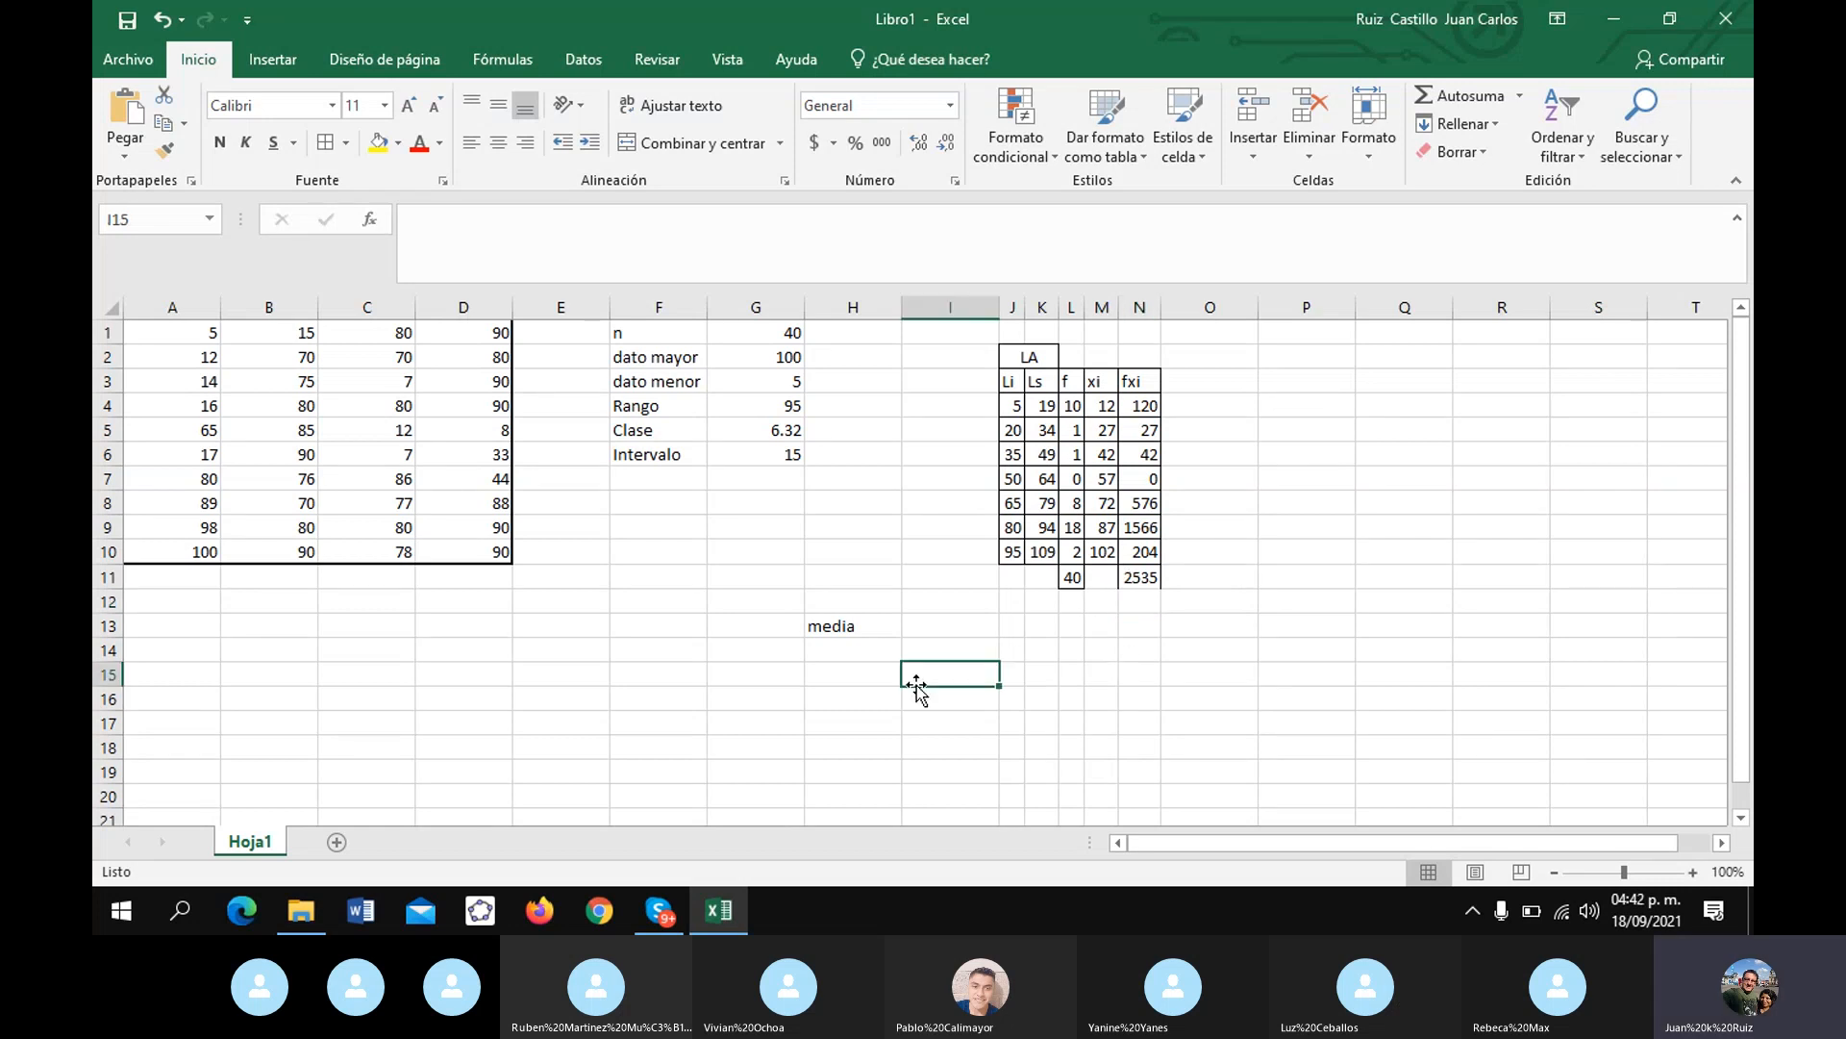
click(919, 625)
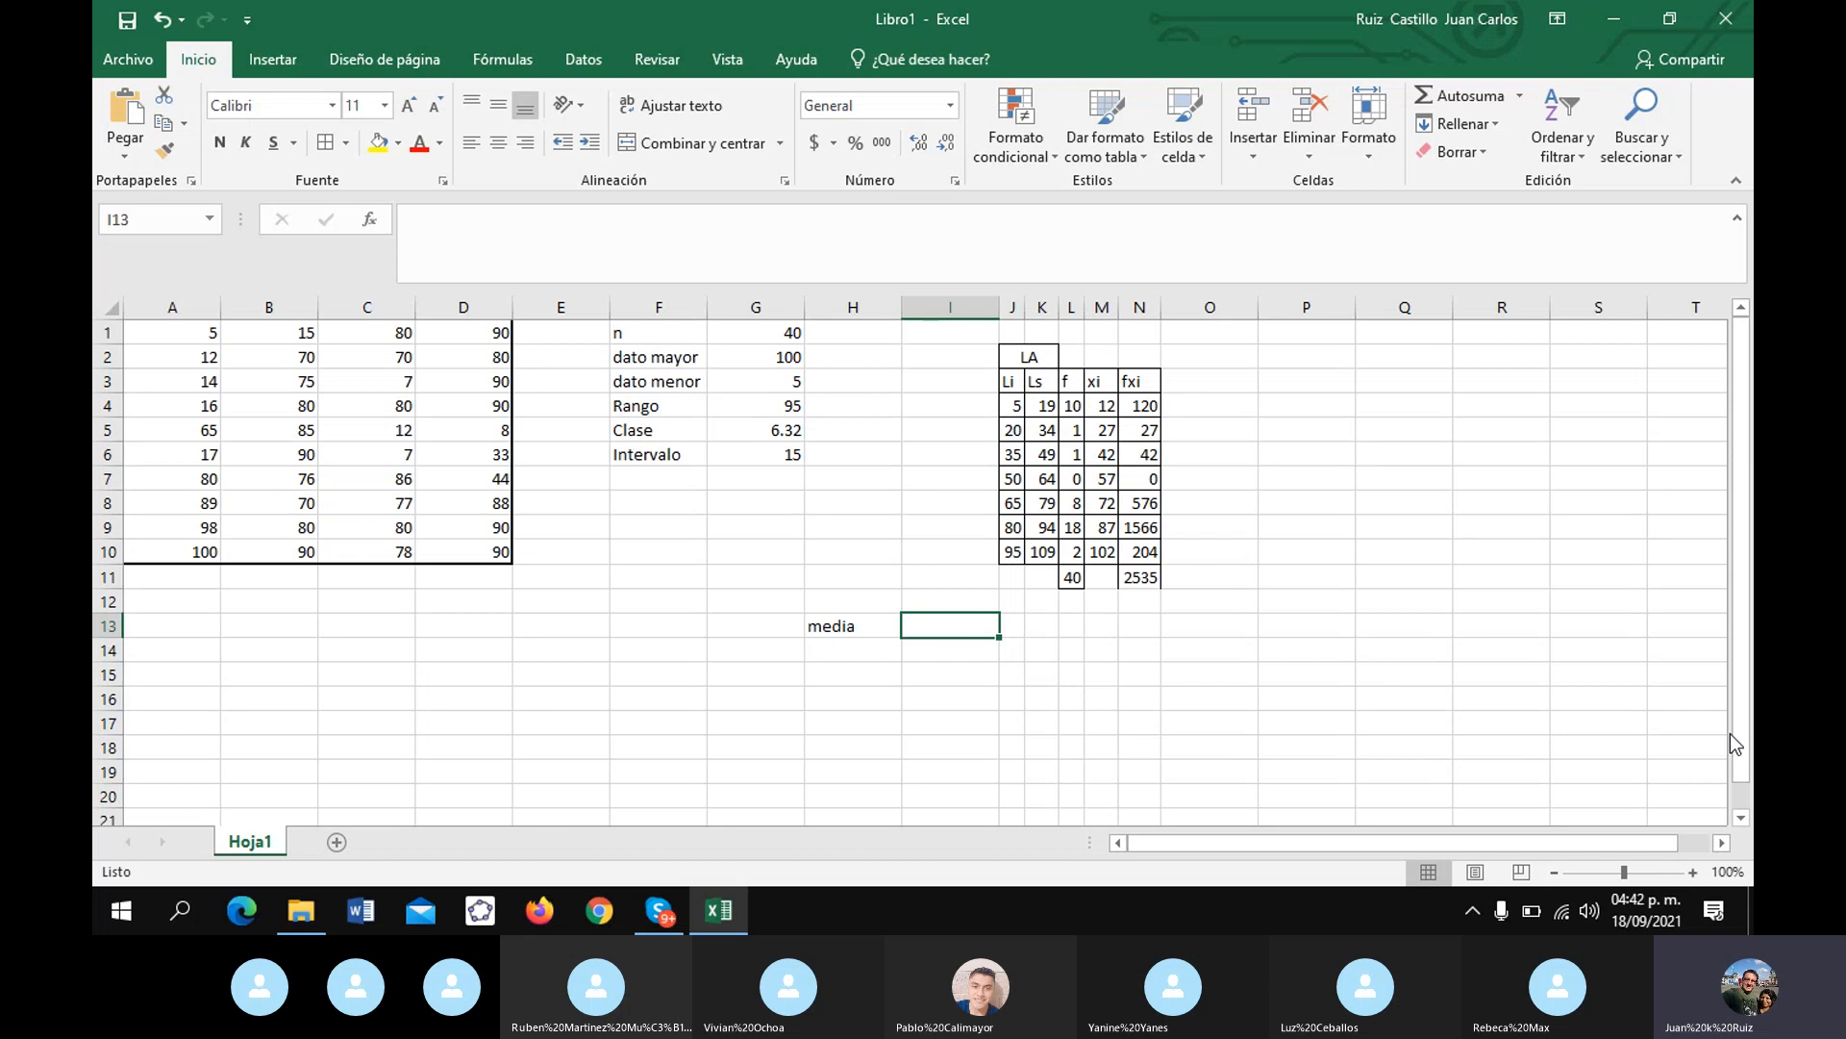
text(=)
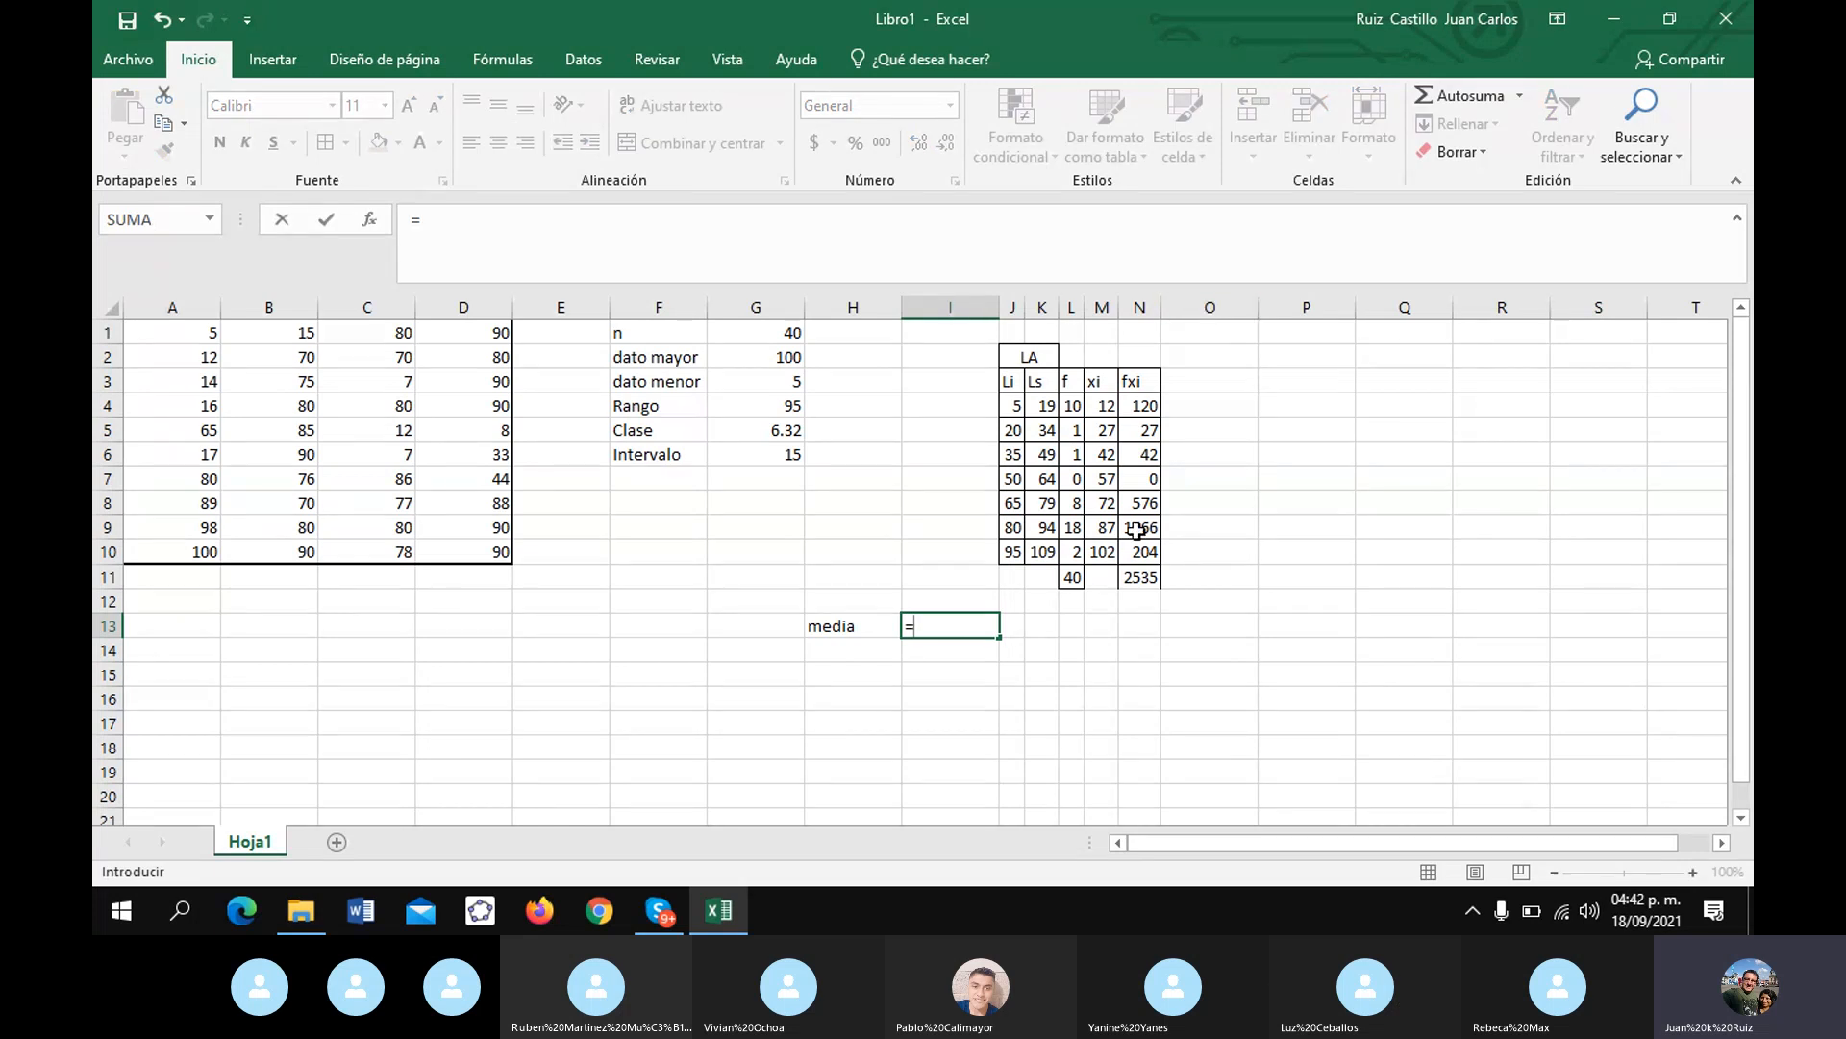
click(1139, 574)
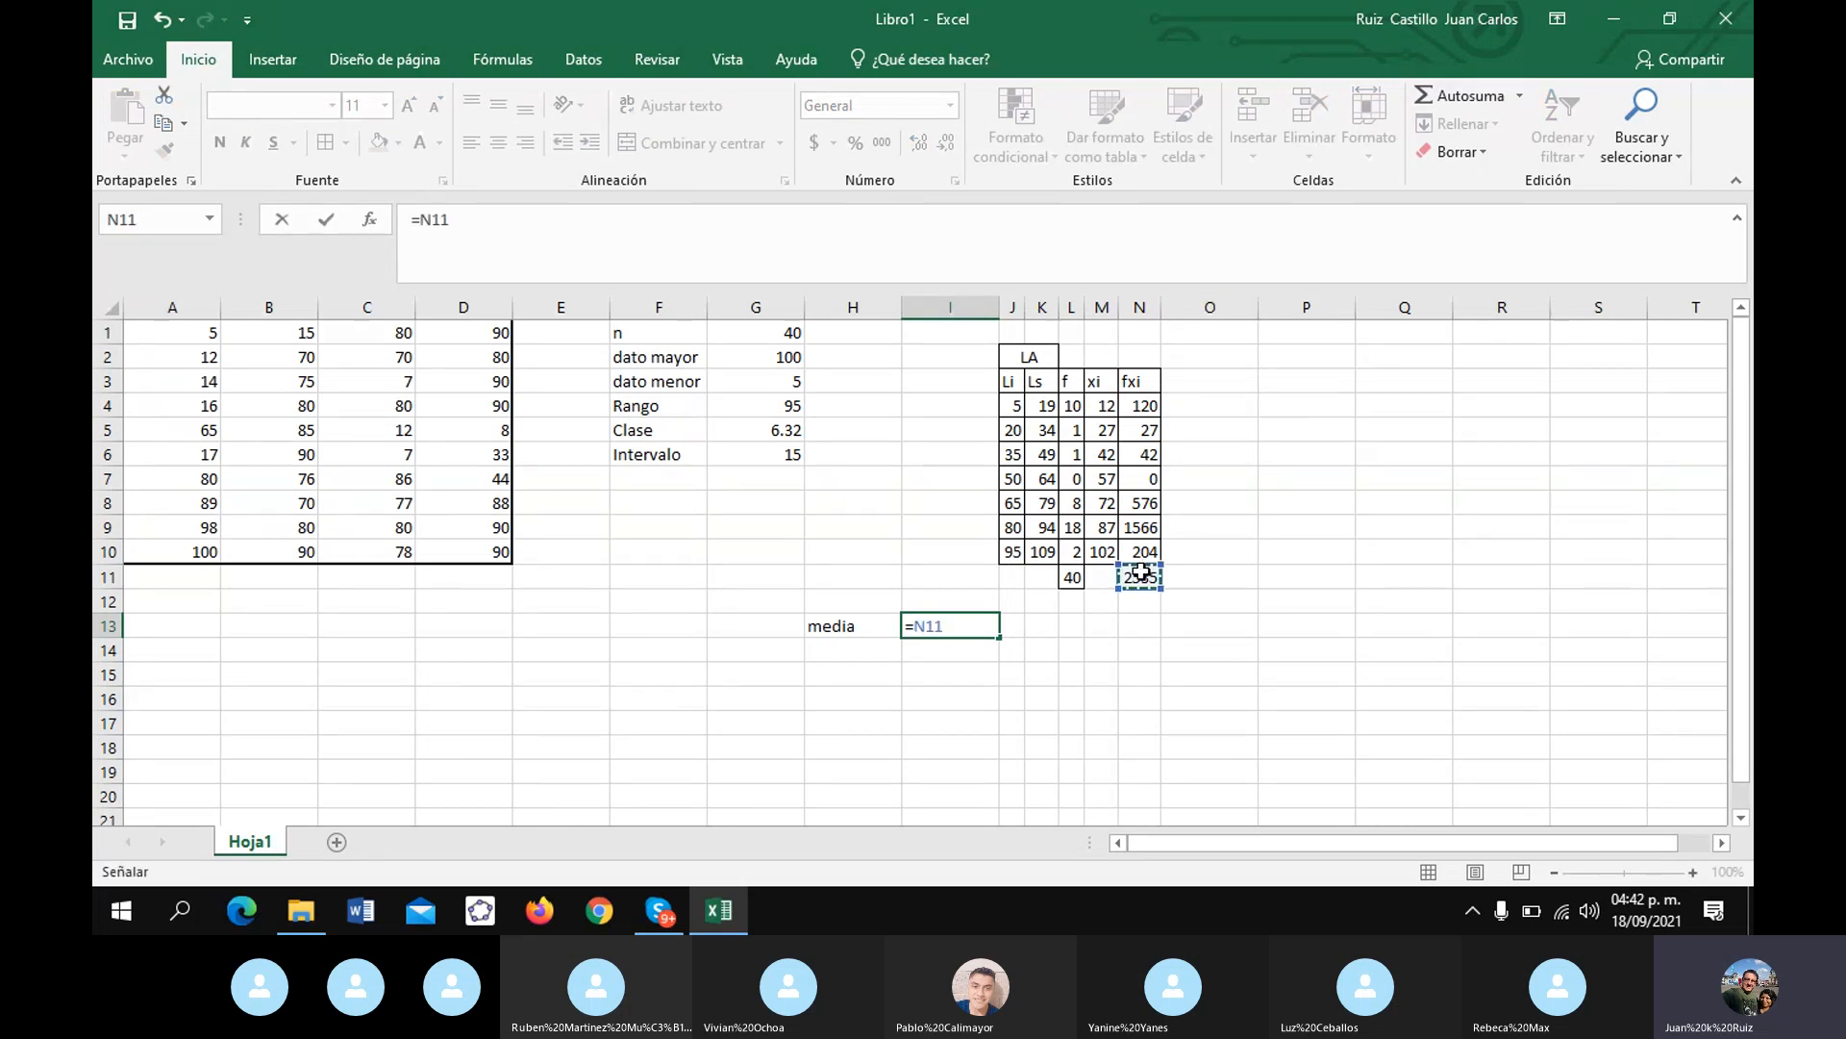
text(/)
click(737, 331)
key(Return)
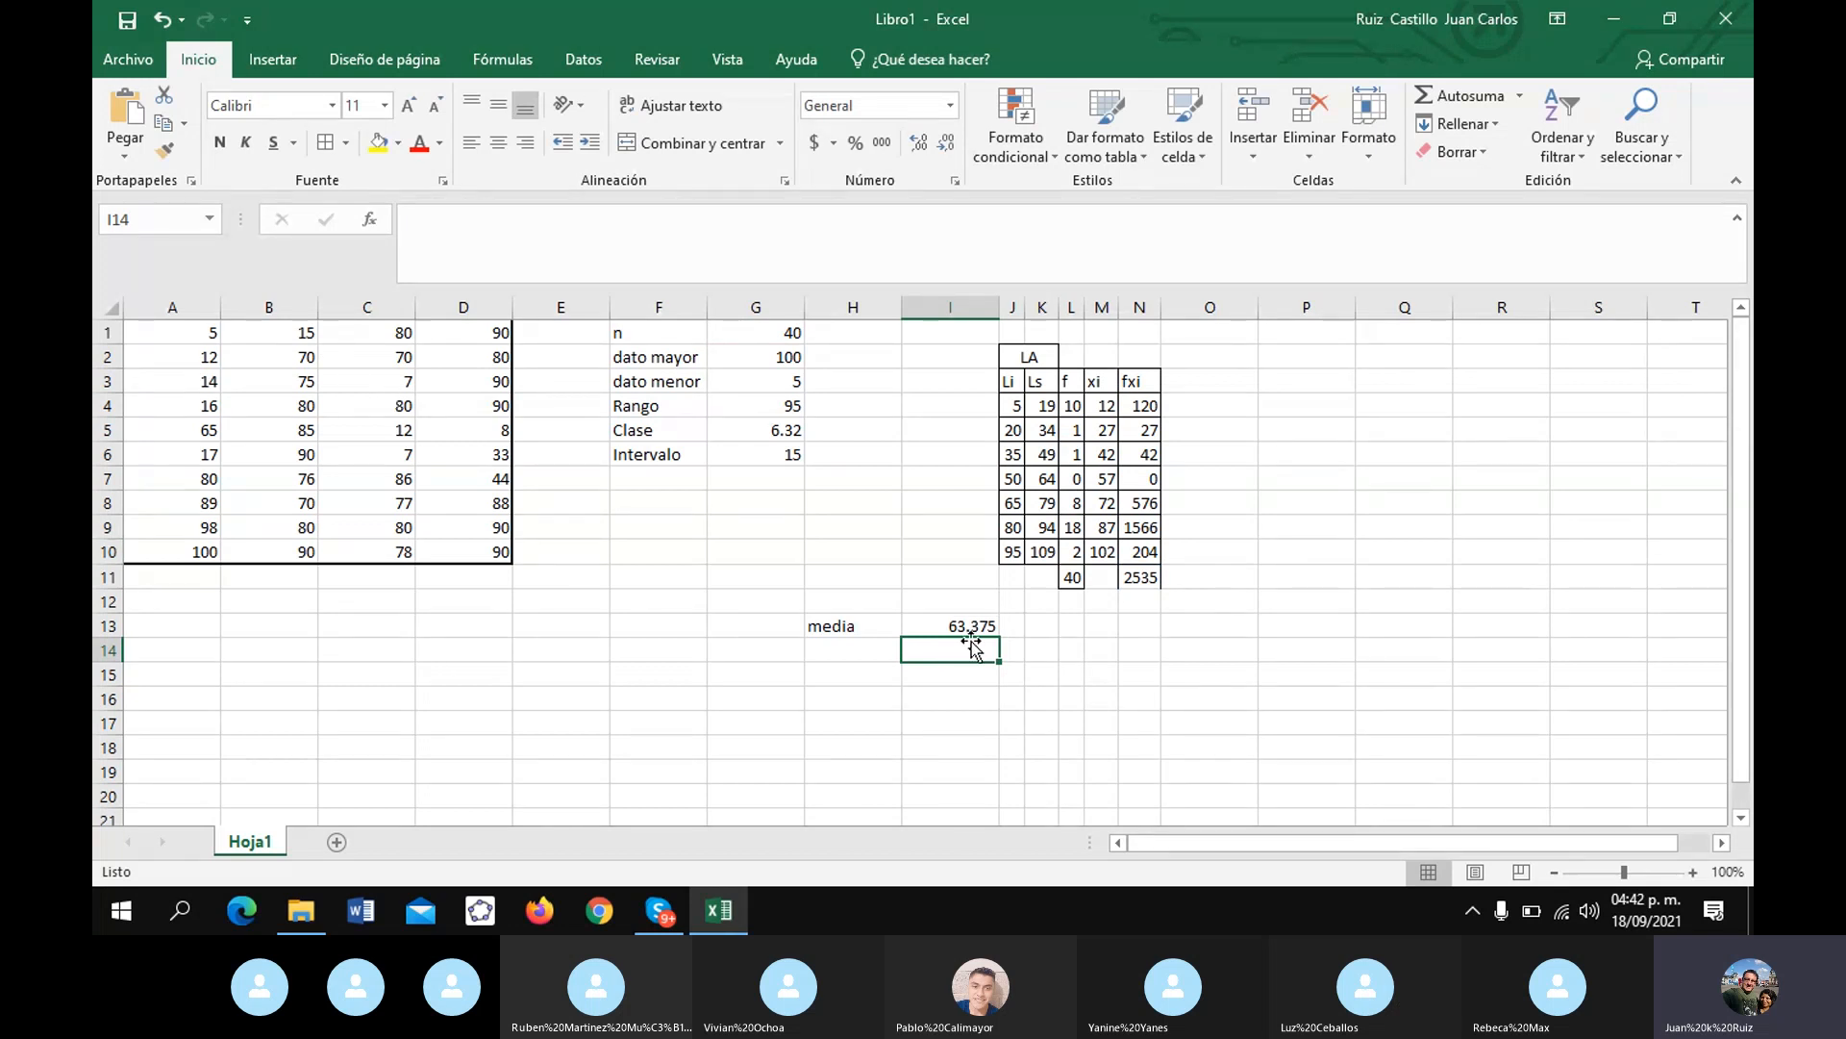
- Reduce the mean in cell I13 to zero decimal places
click(970, 630)
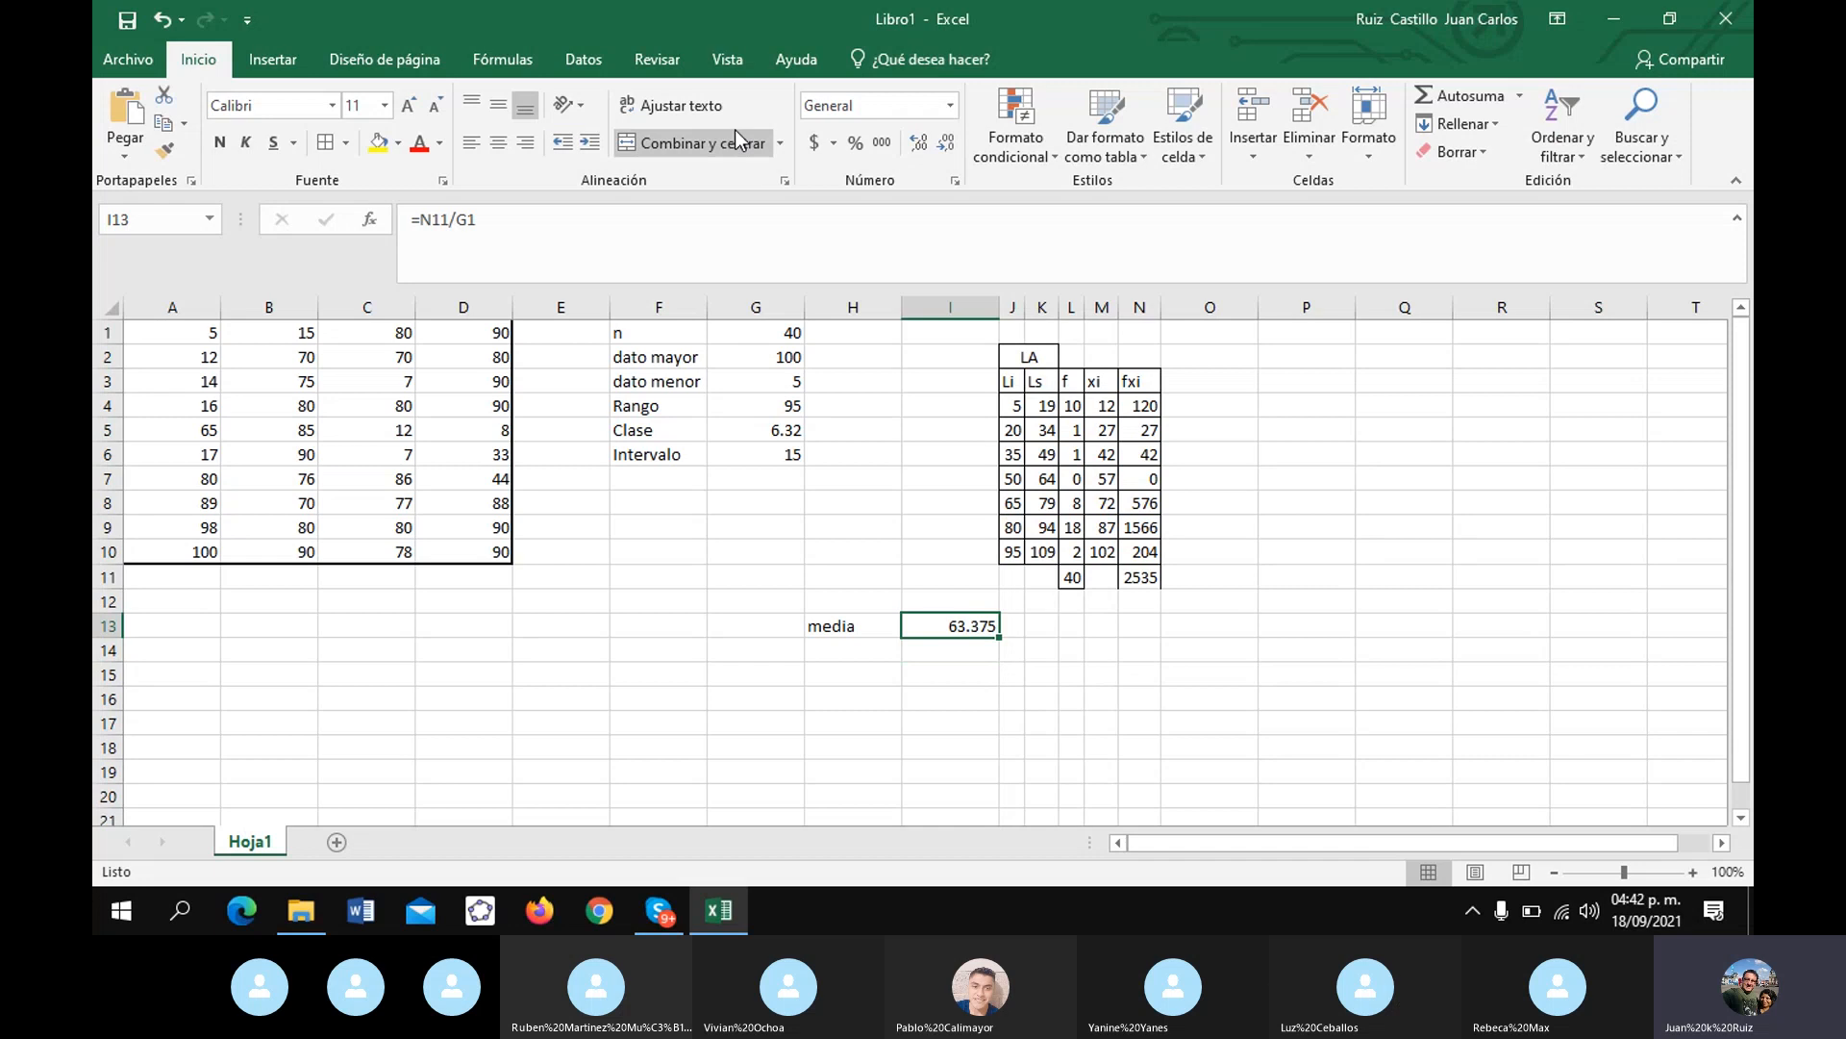
triple_click(946, 144)
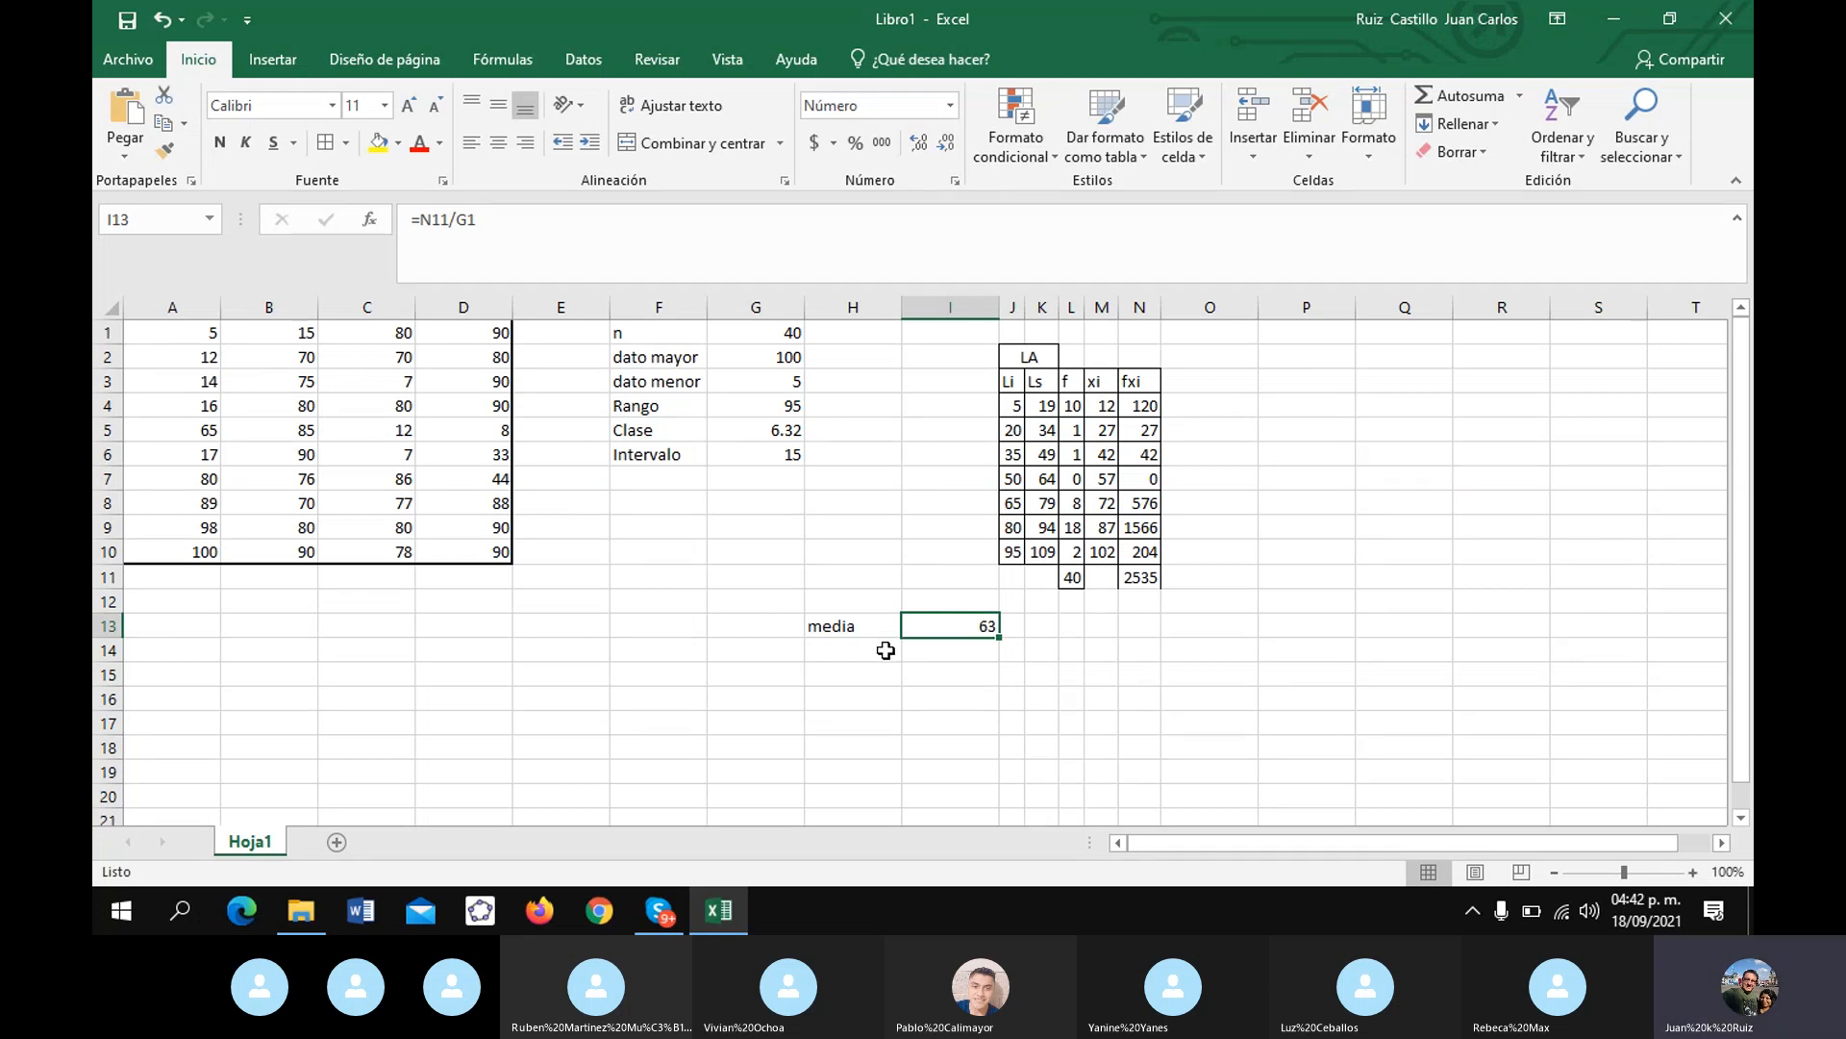
click(849, 651)
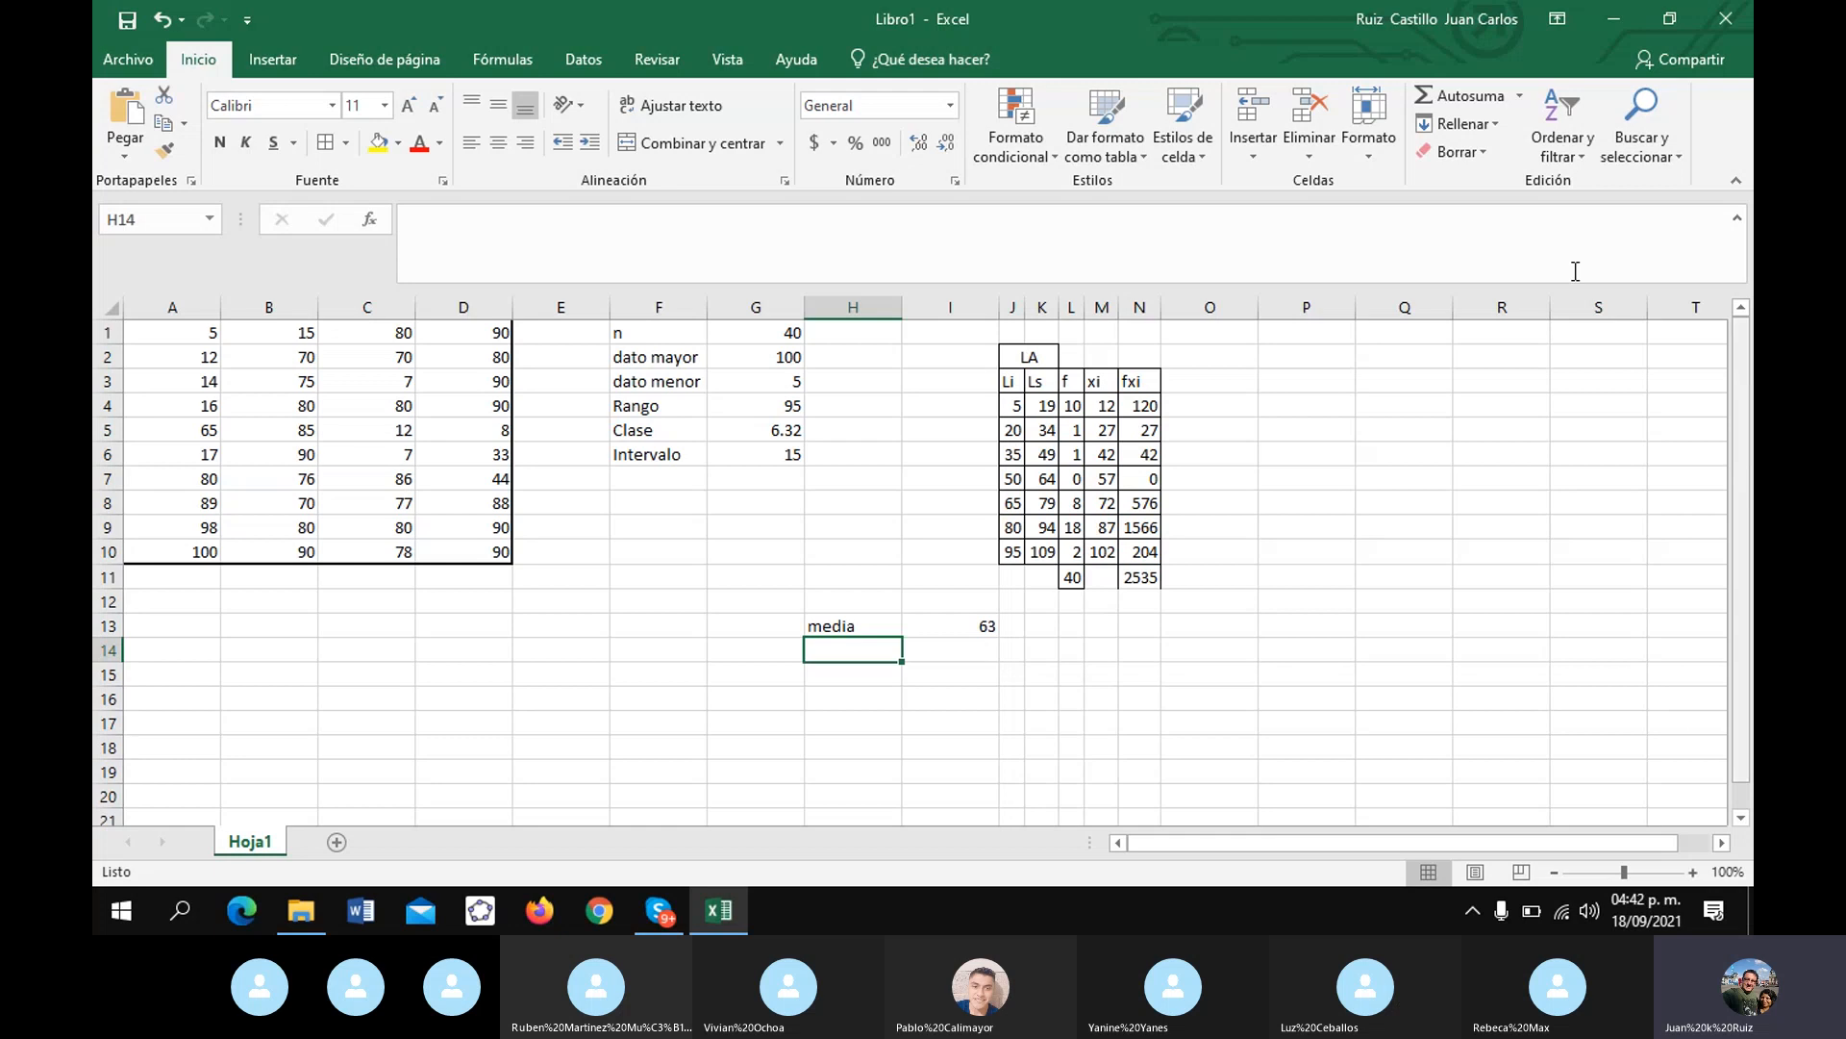
- Enter the heading Lr in cell H2 and merge and center it across H2:I2
mouse_move(862, 358)
mouse_down()
mouse_move(931, 363)
mouse_move(870, 356)
mouse_up()
text(L)
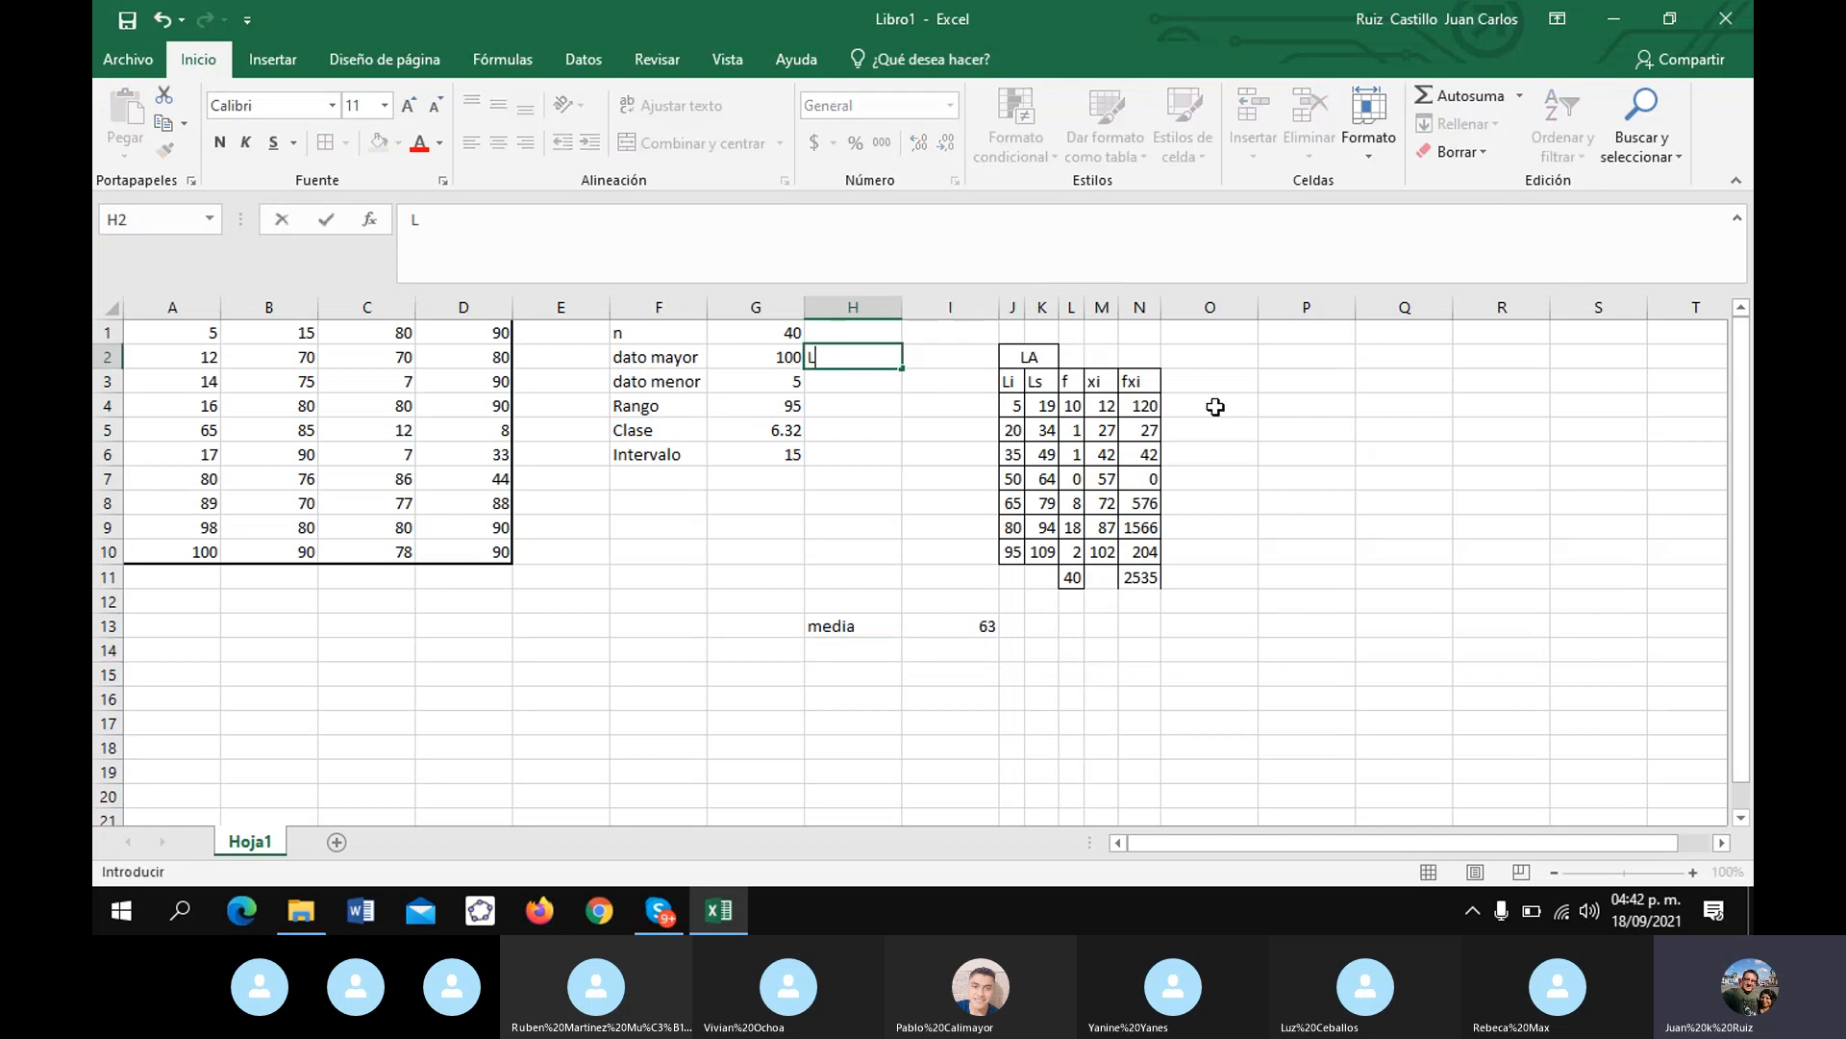
text(r)
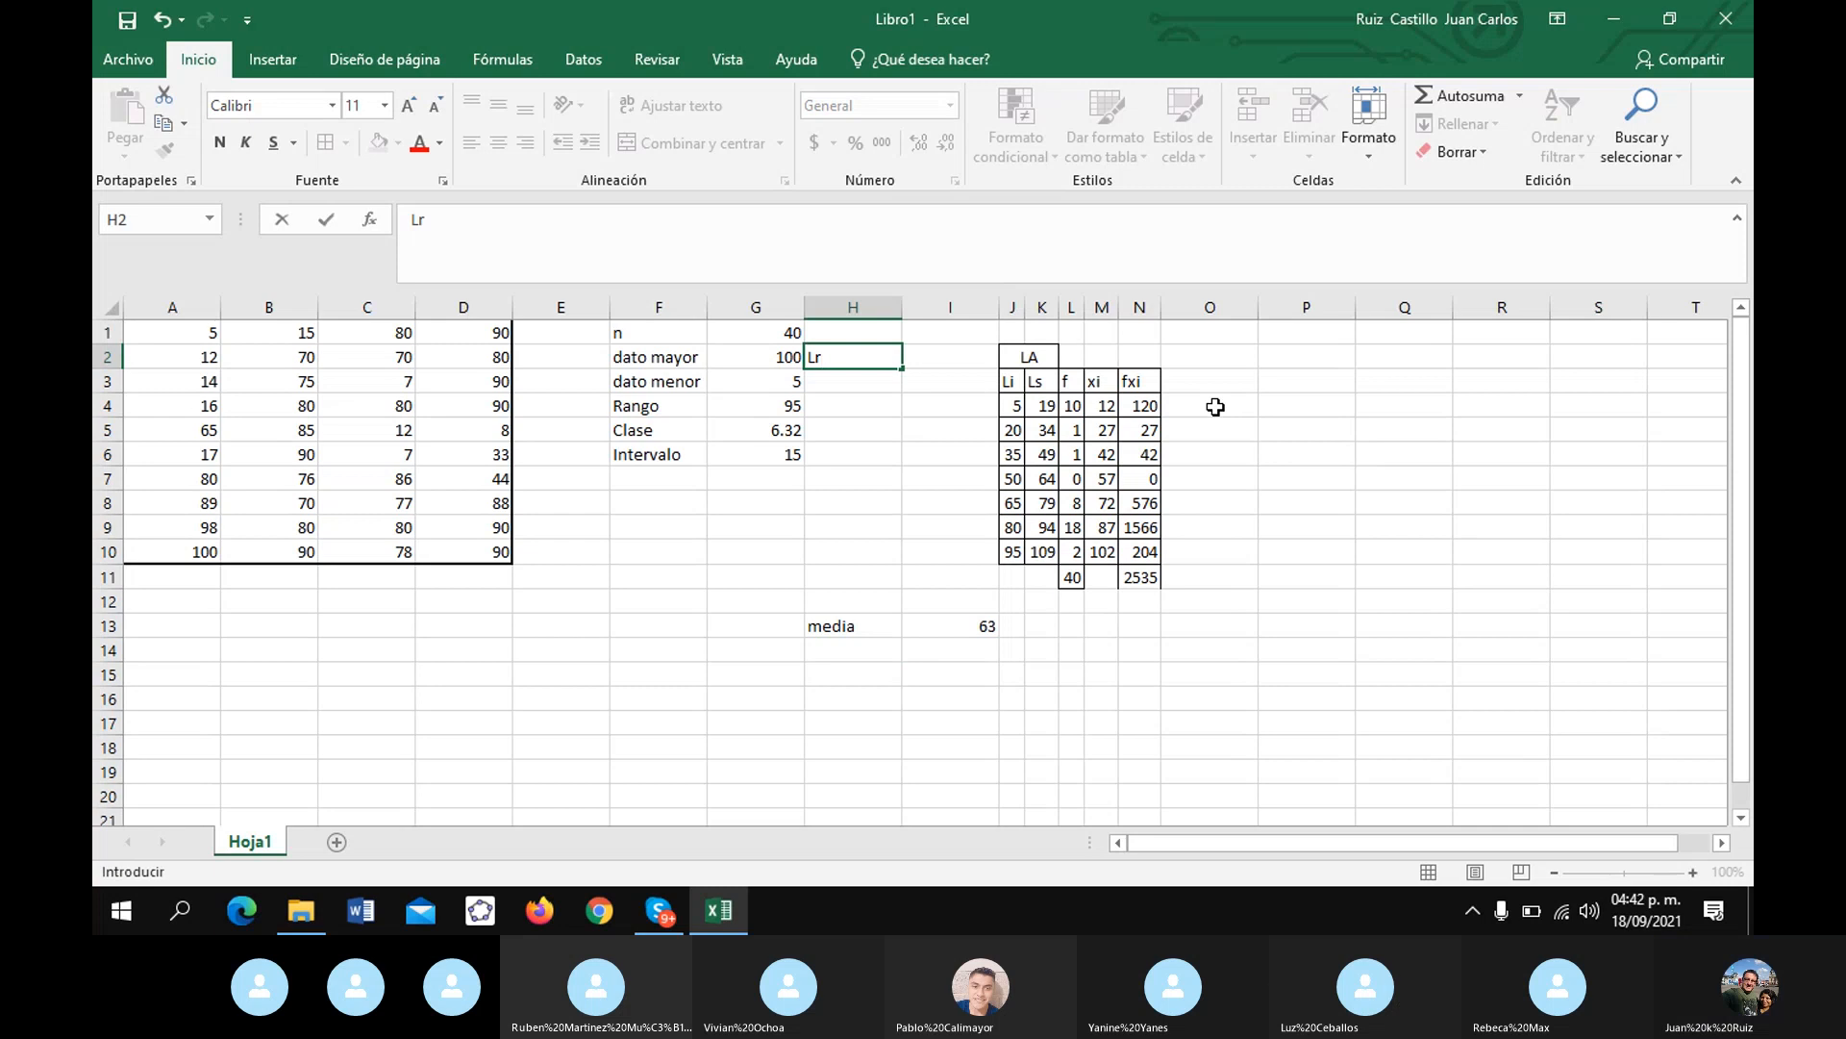
key(ctrl+Return)
key(shift+Right)
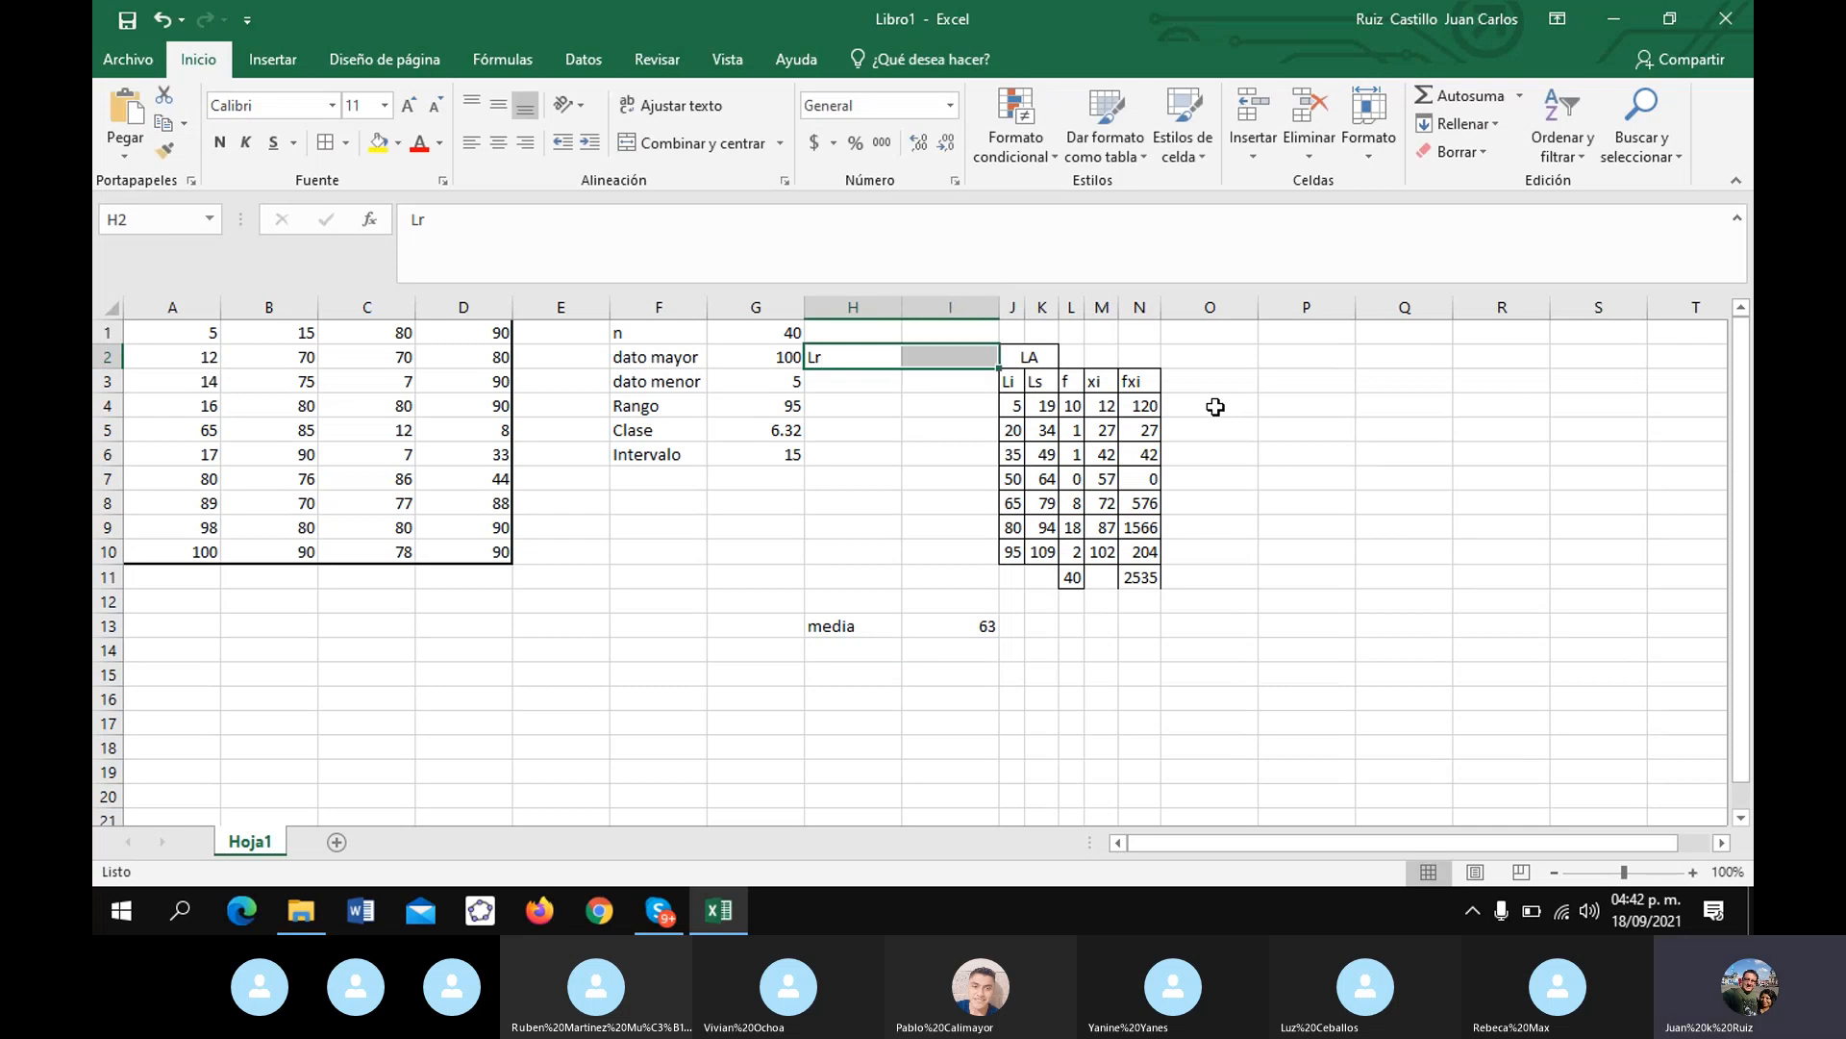
click(646, 146)
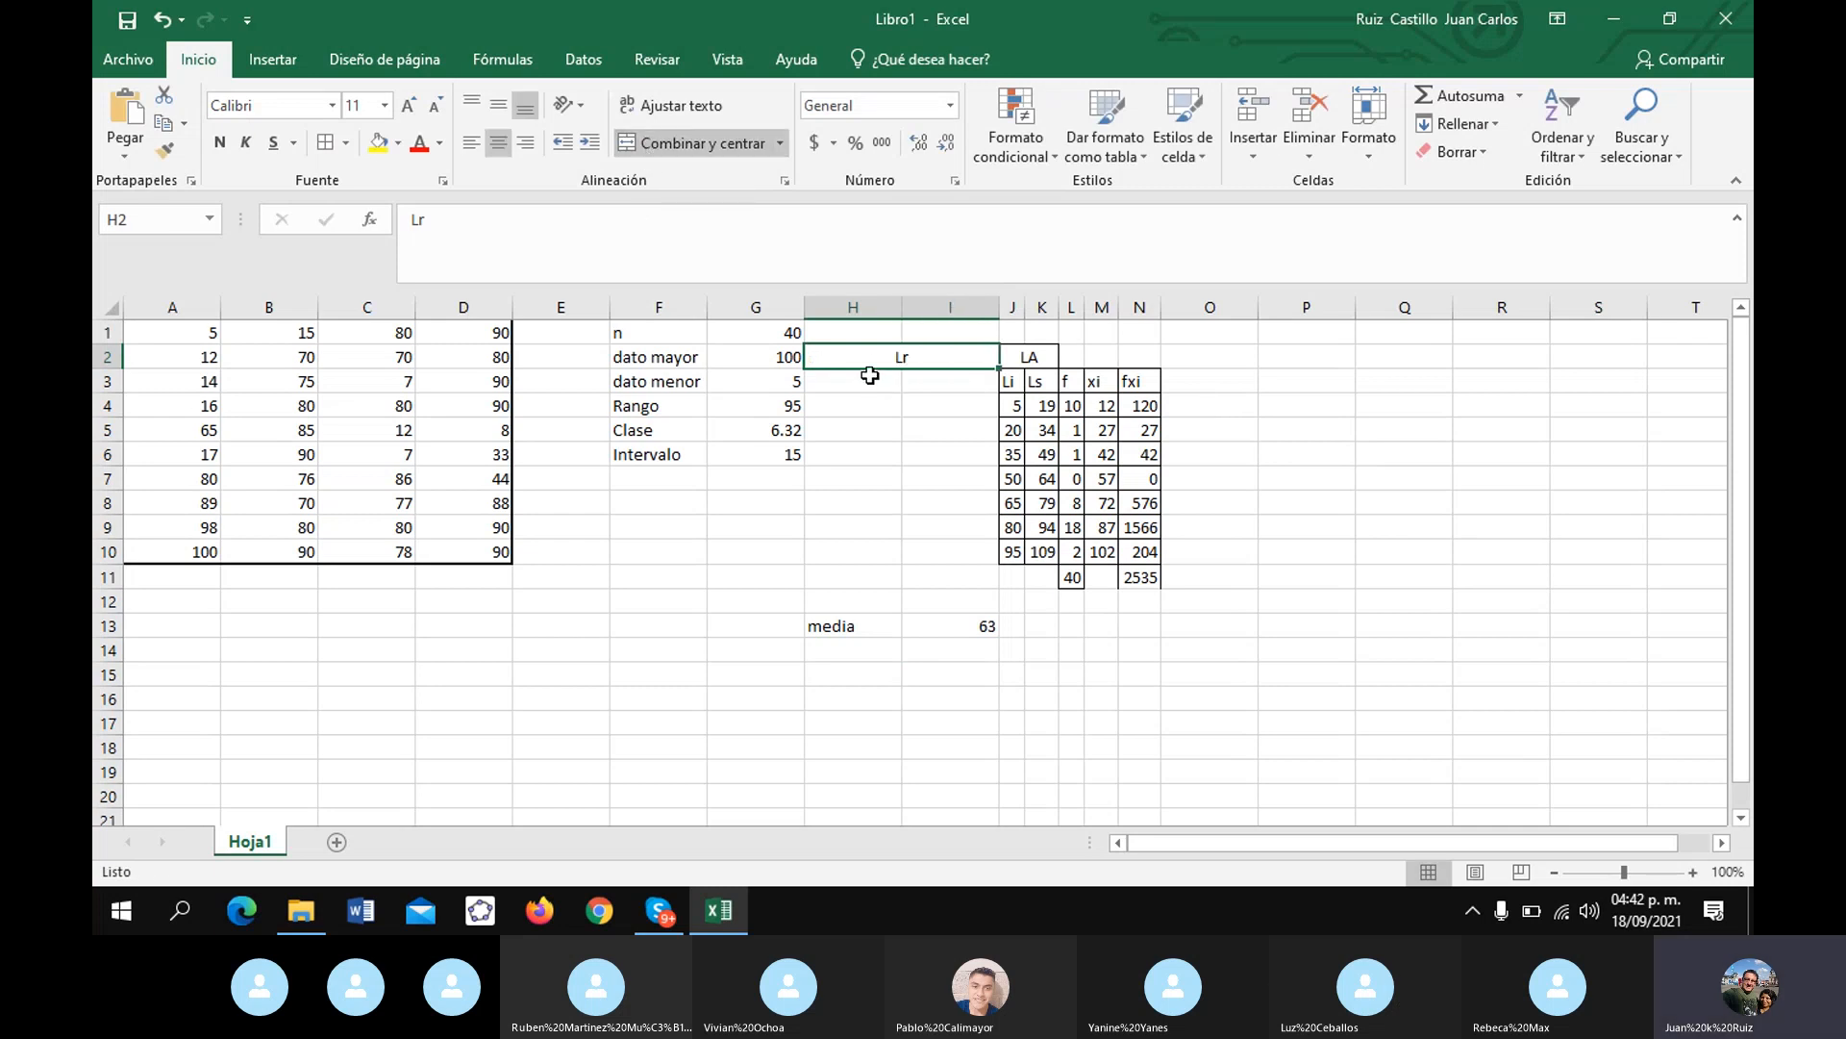
- Enter the column headings LI in cell H3 and ls in cell I3
click(863, 380)
text(Ll)
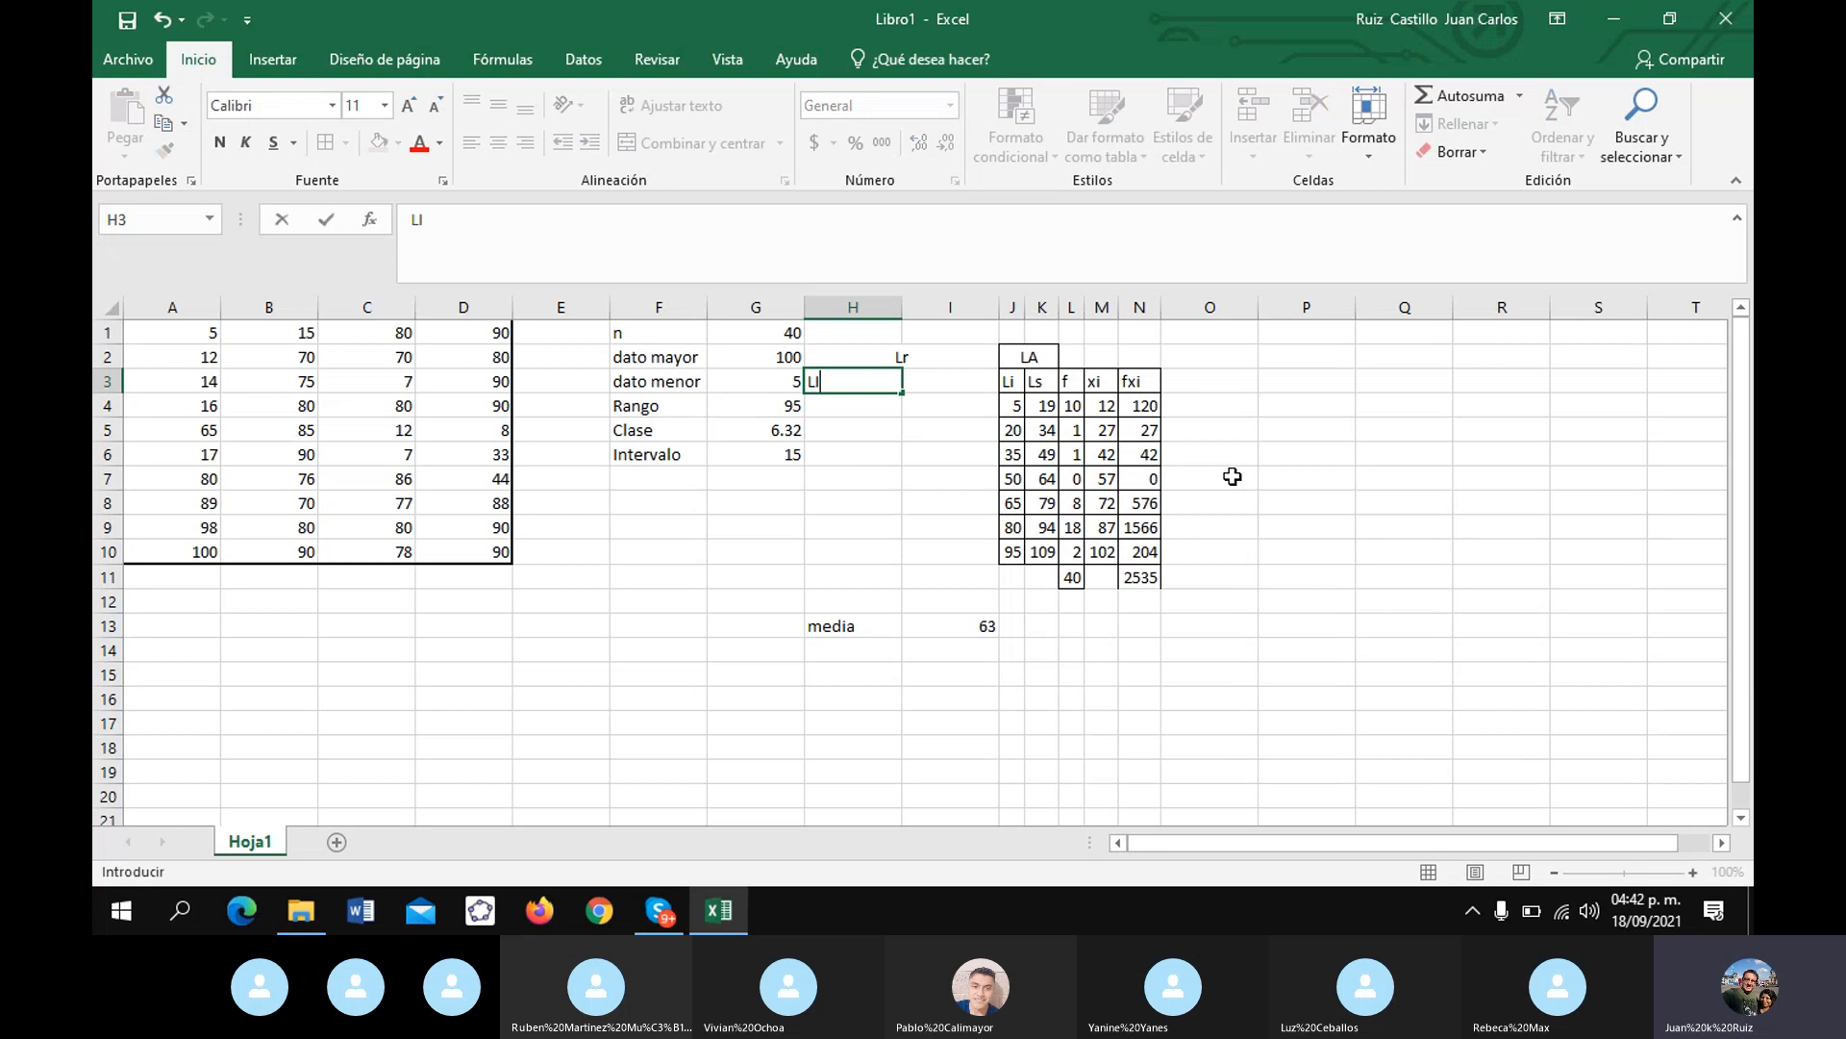
key(Tab)
text(ls)
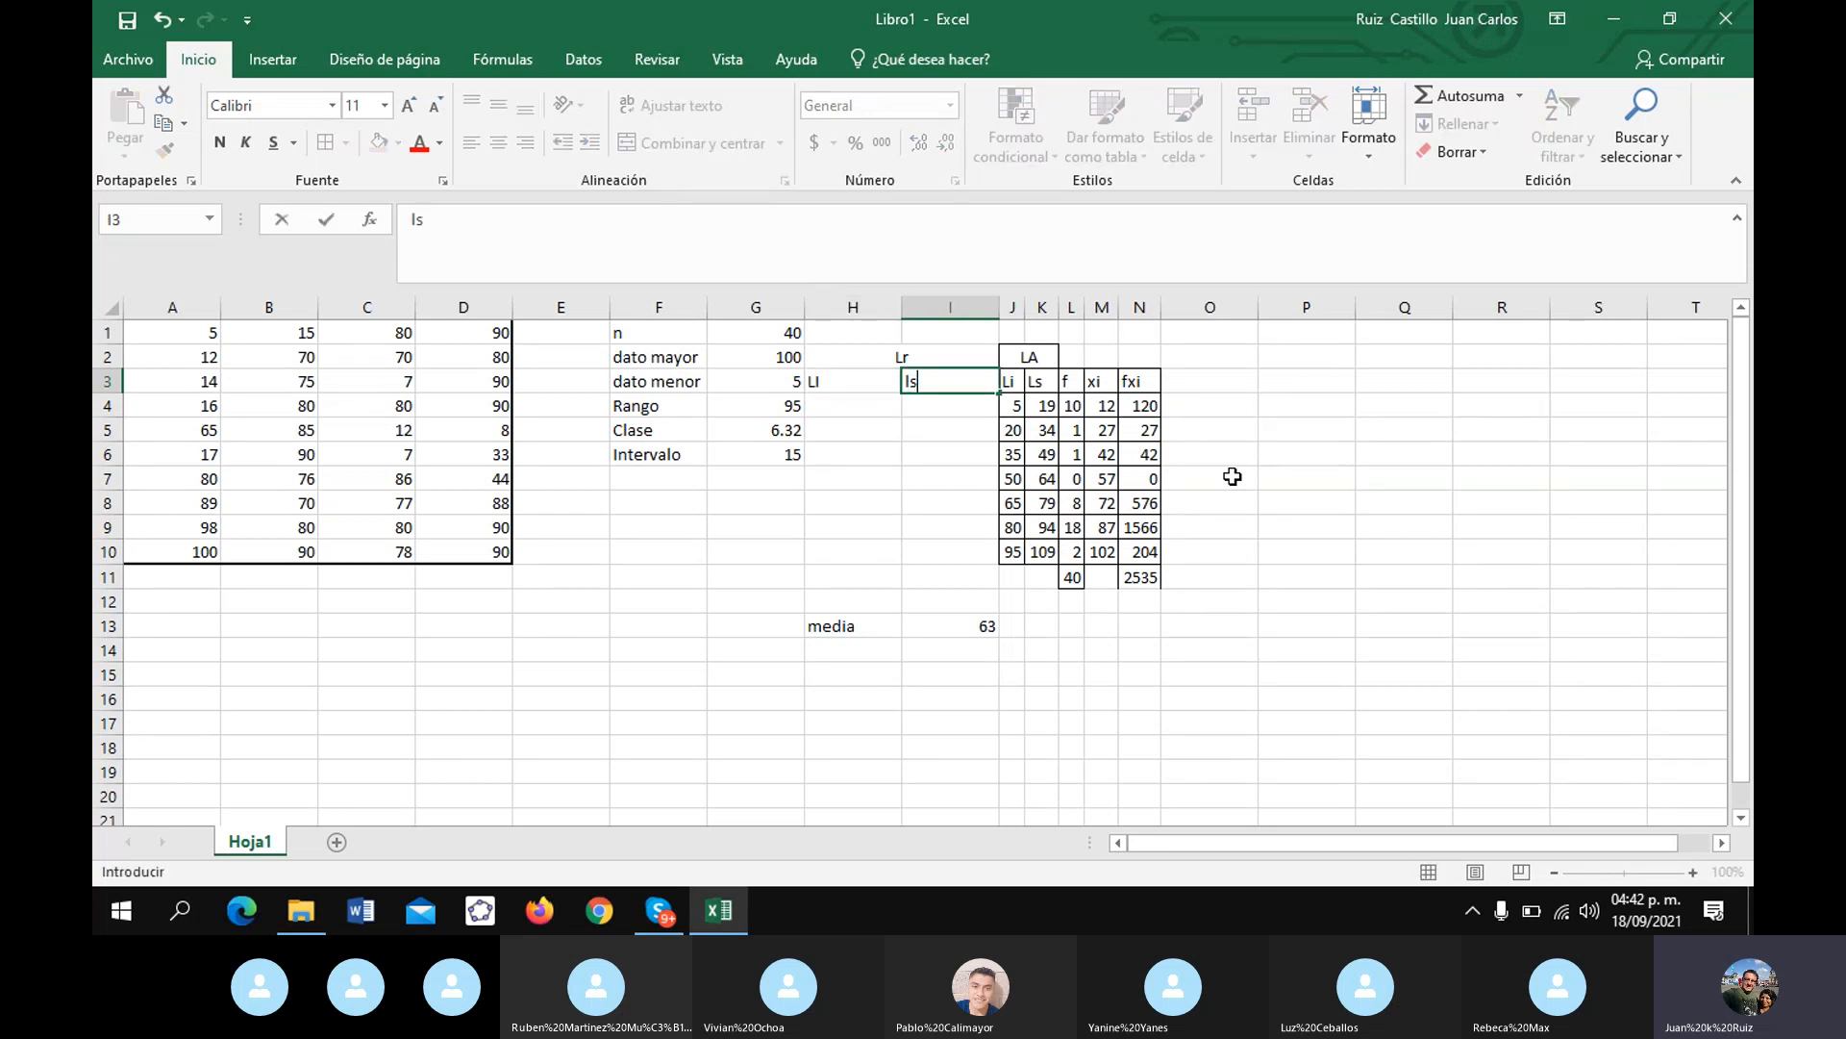
key(Return)
- Calculate the lower real limits with the formula =J4-0.5 in H4, filled down to H10
text(=)
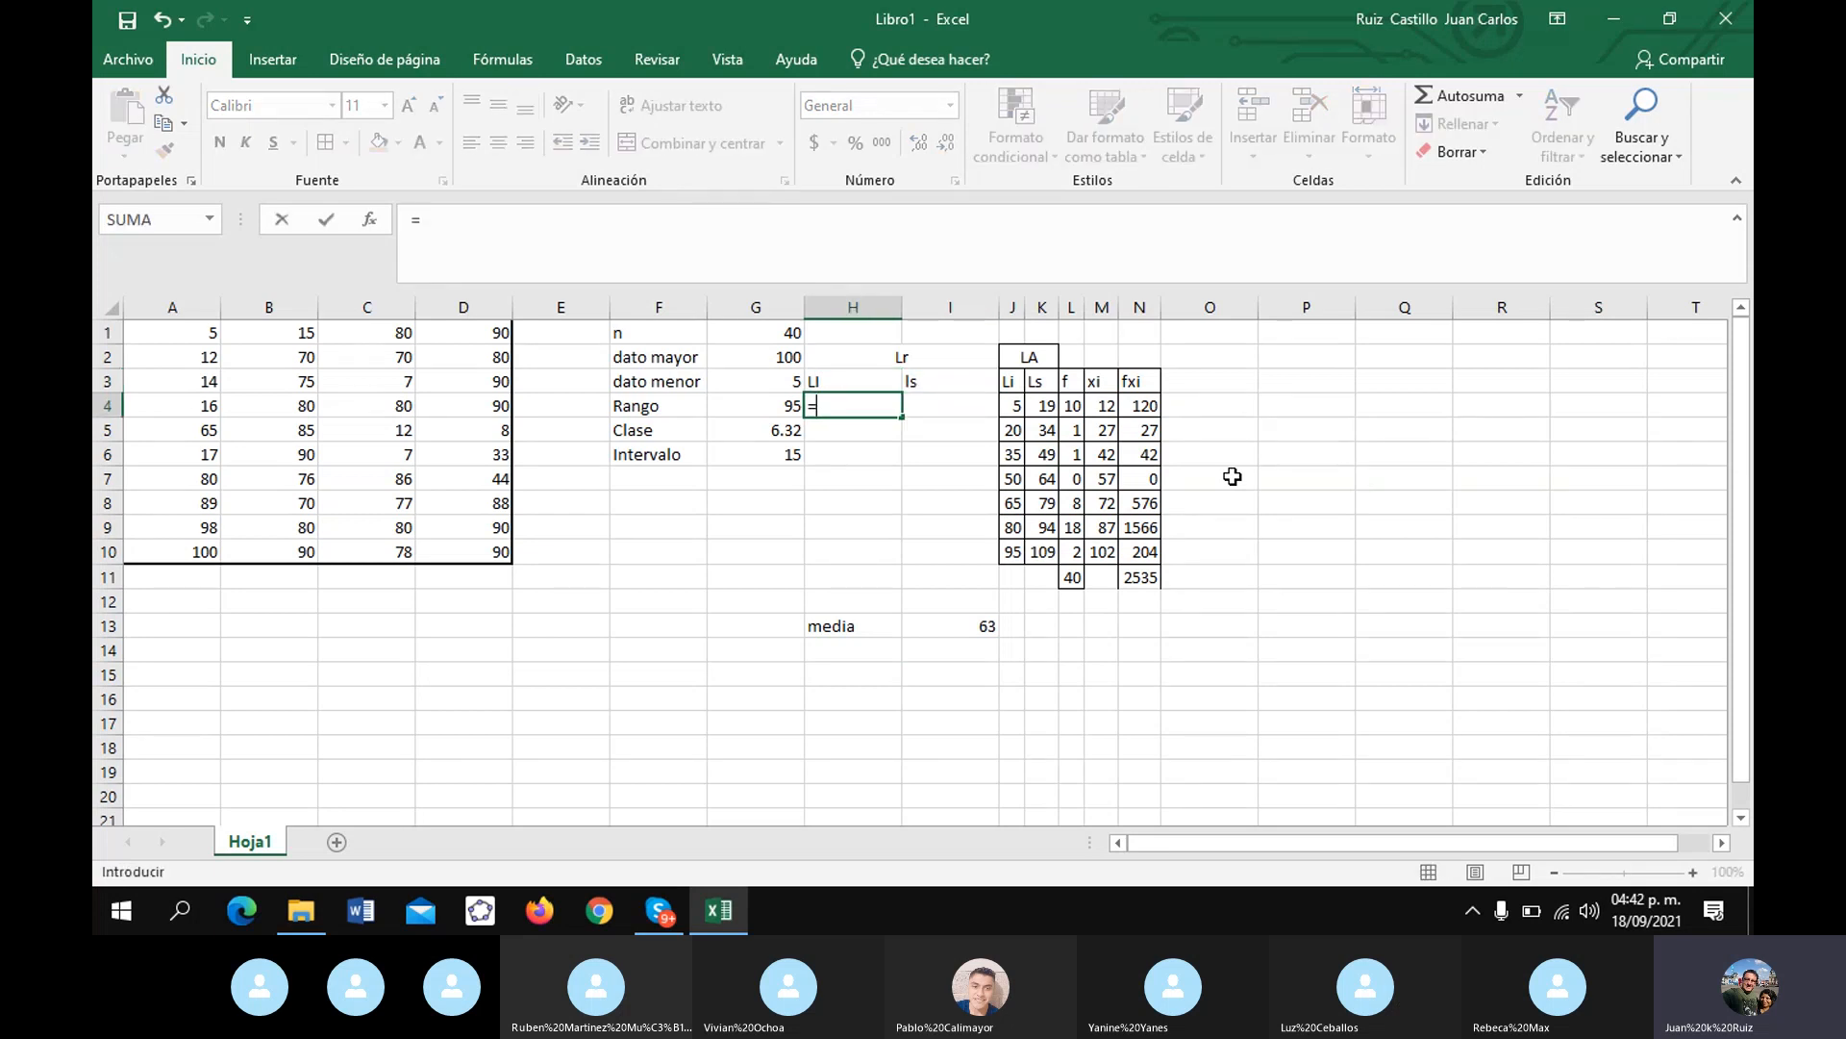
click(1015, 405)
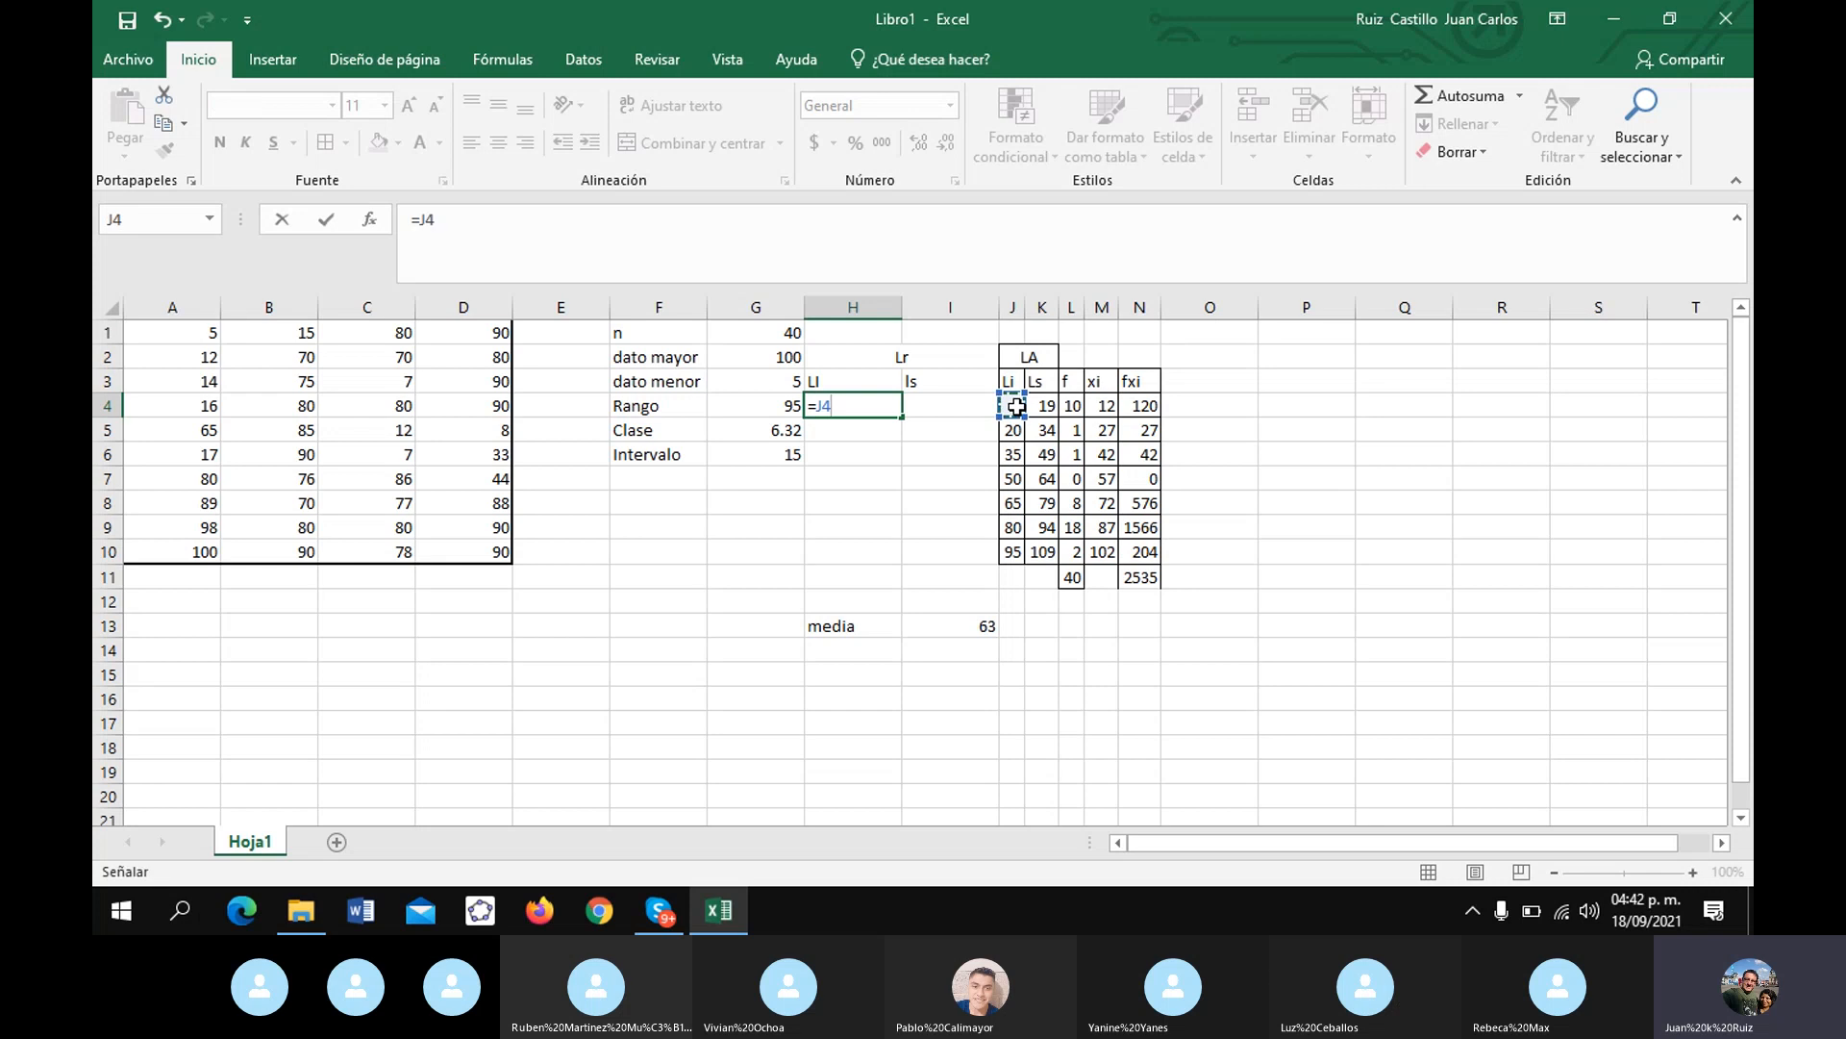
text(-0.5)
key(Return)
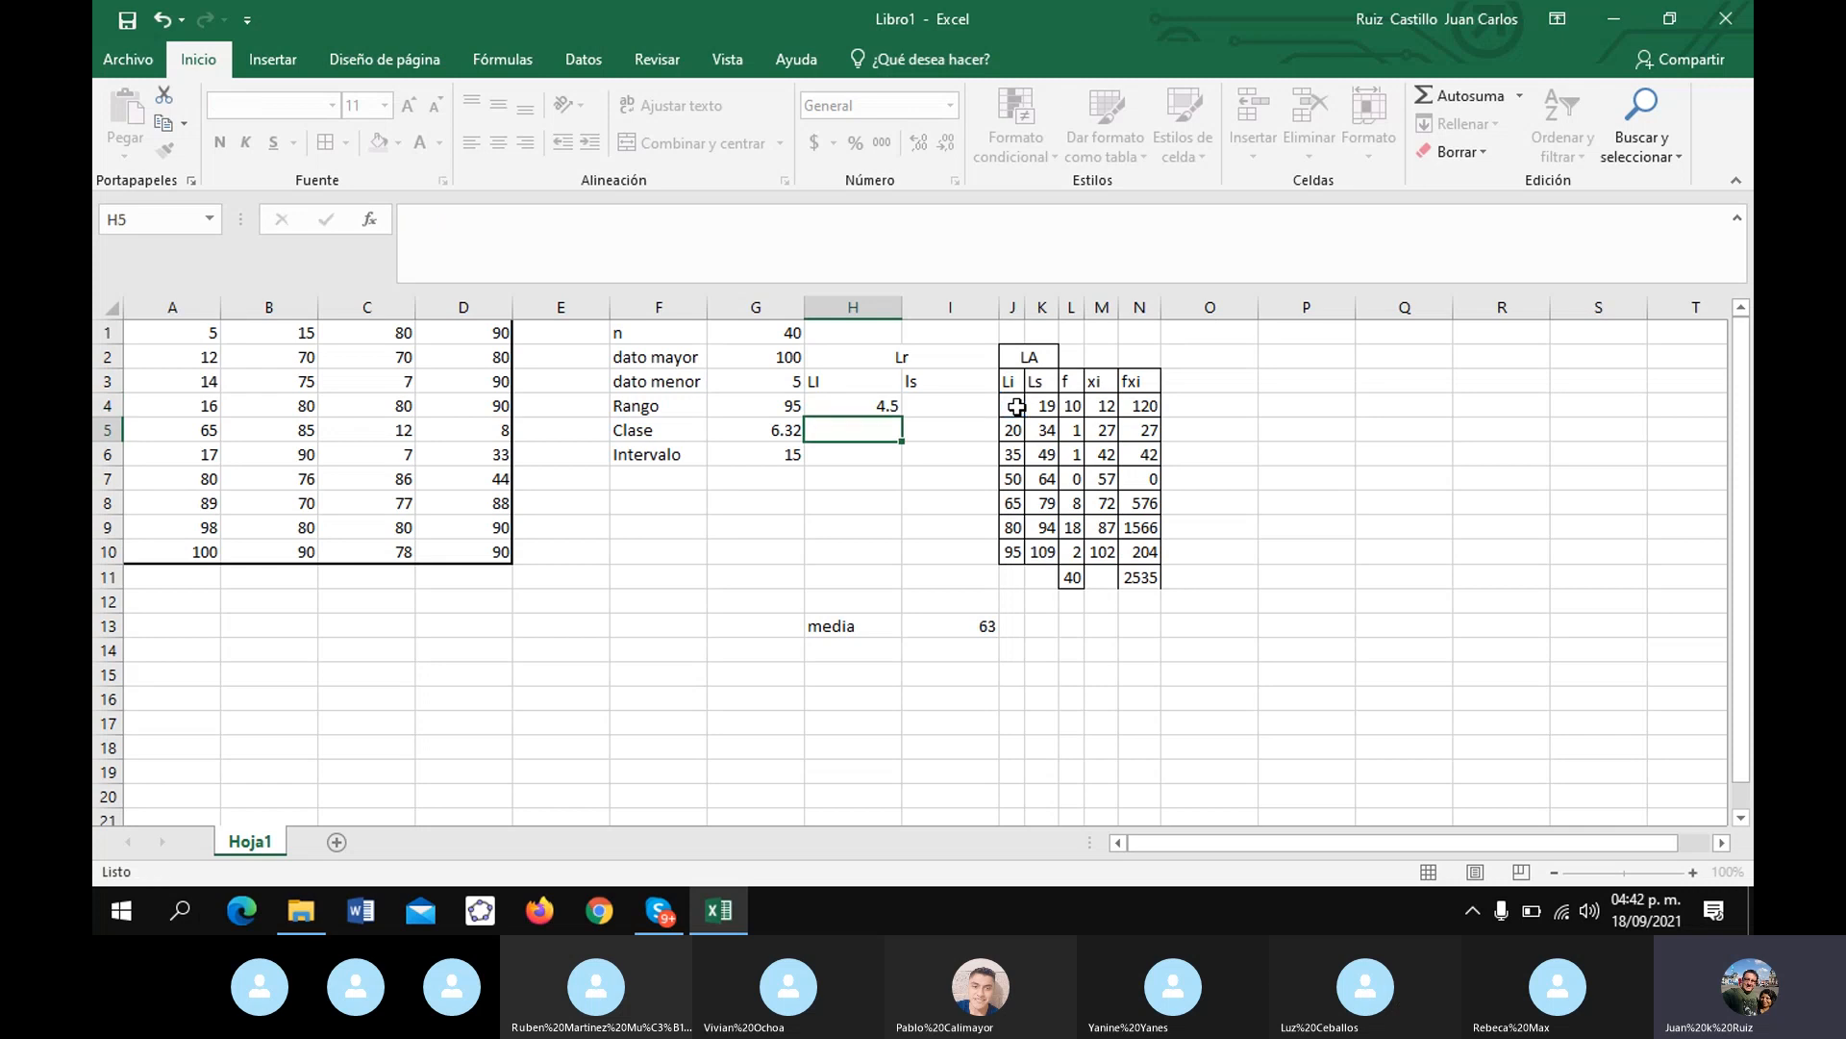
click(878, 406)
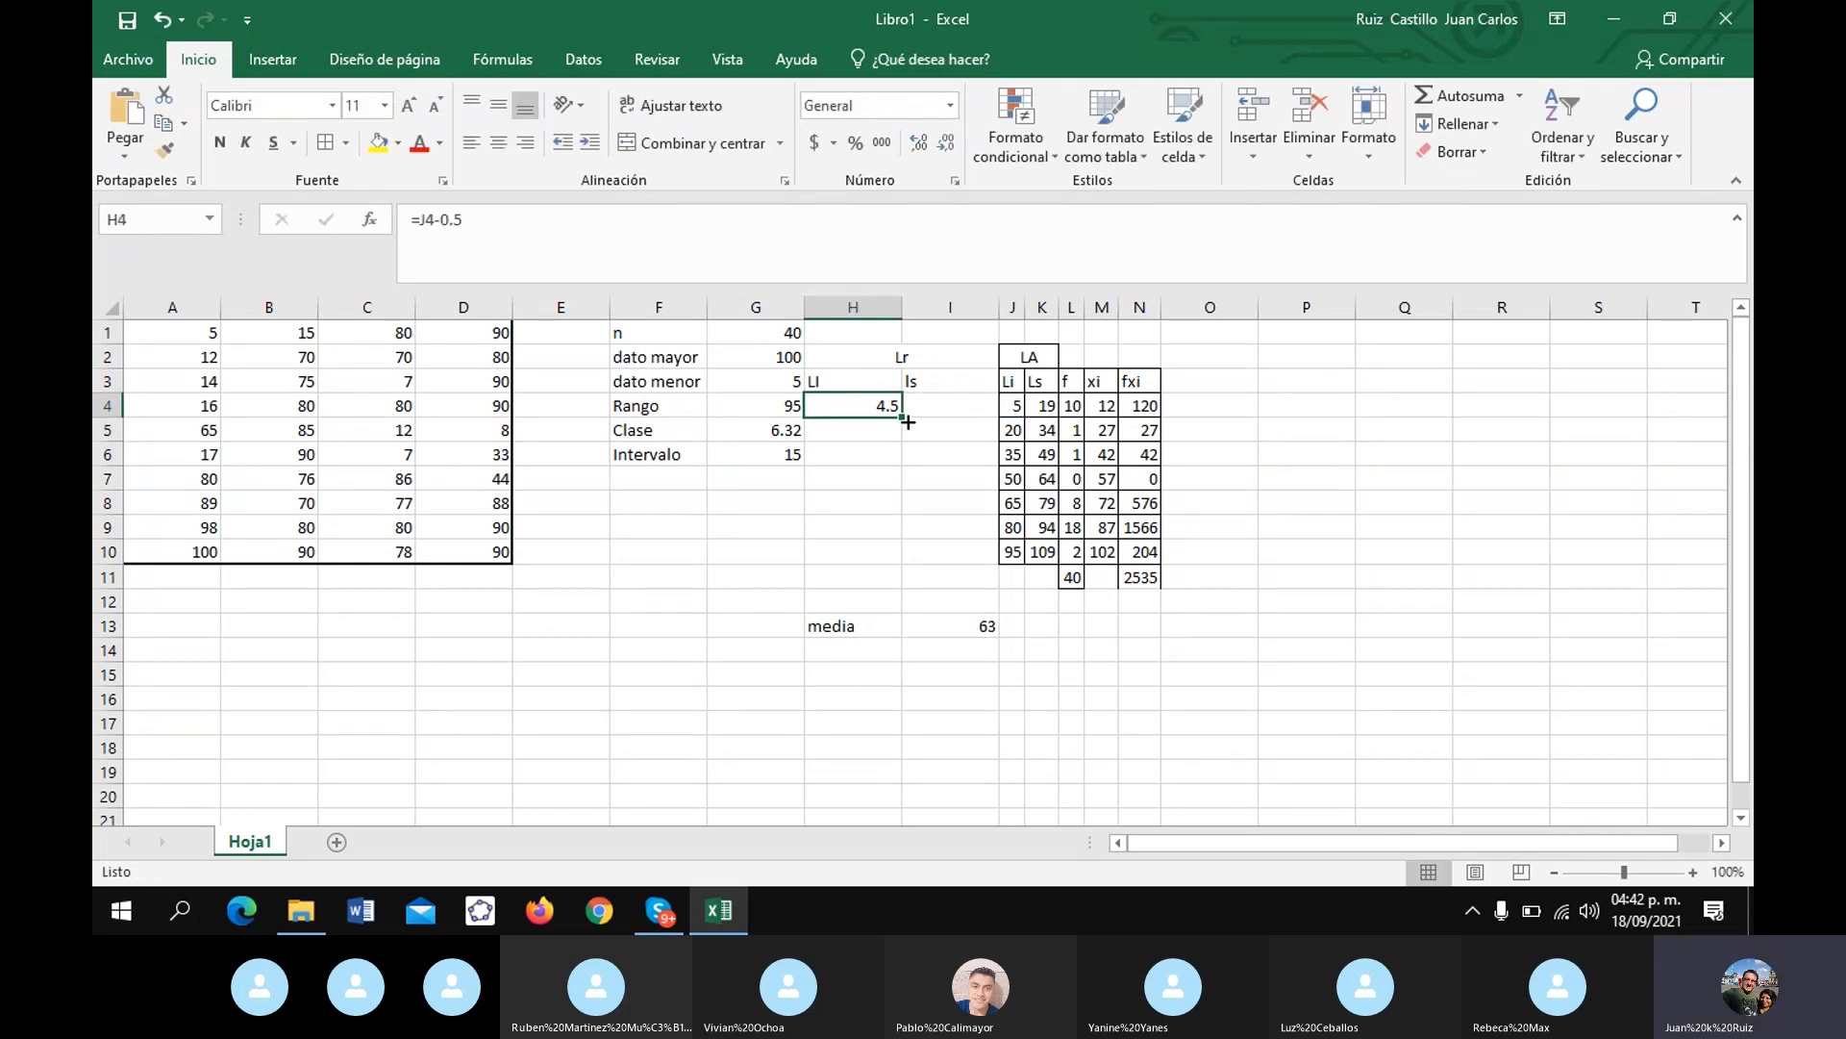
drag(906, 418, 903, 570)
- Calculate the upper real limits with the formula =K4+0.5 in I4, filled down to I10
click(937, 407)
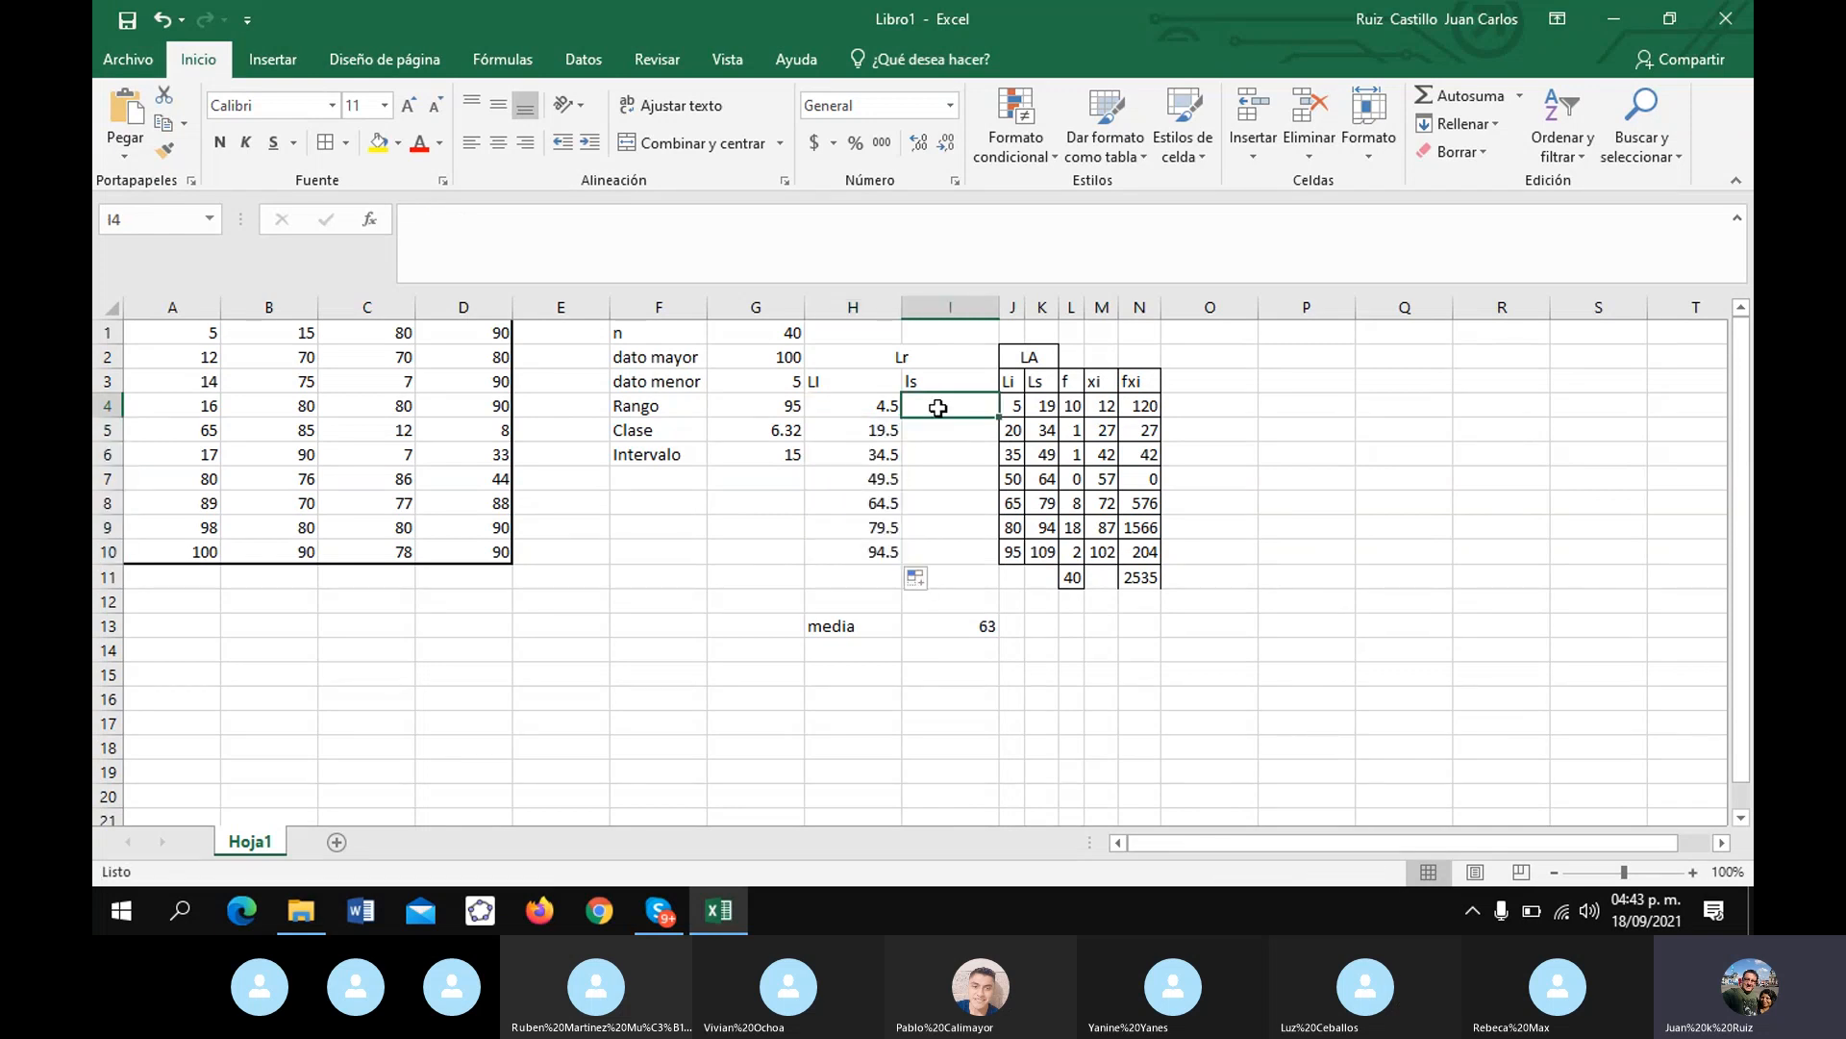
text(=)
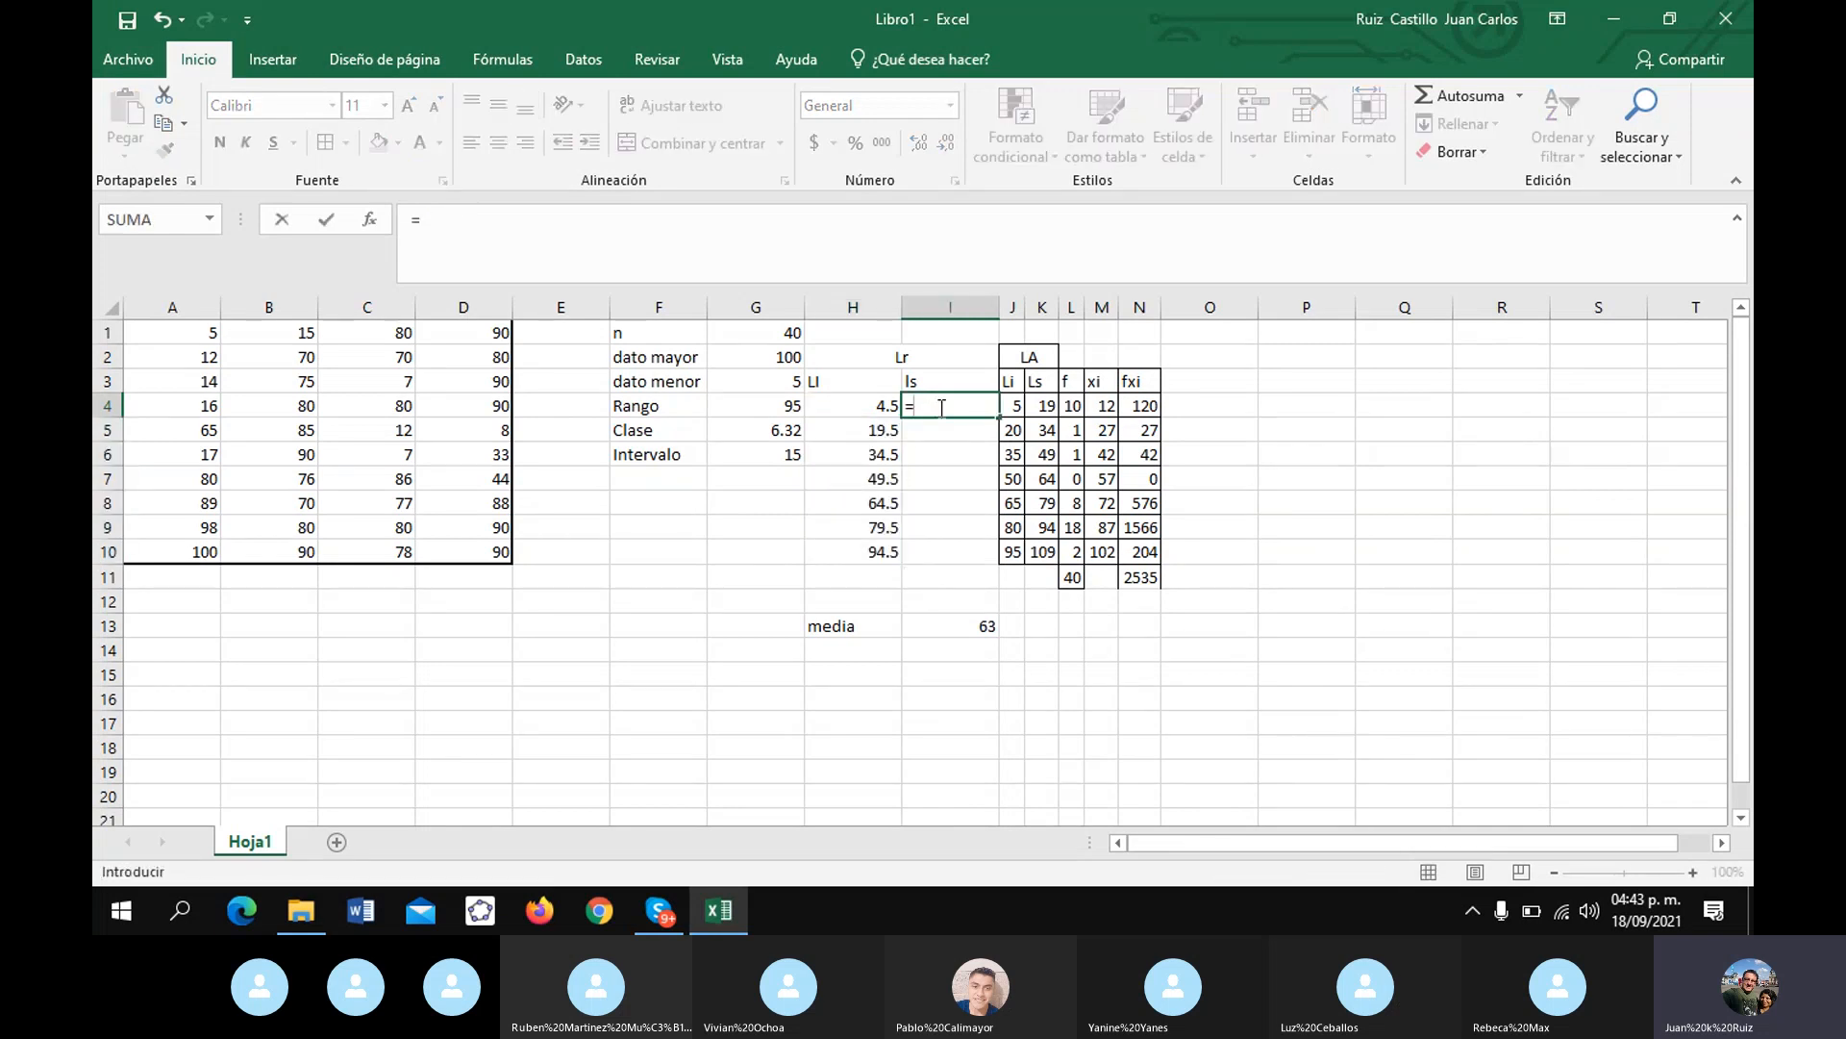
click(1047, 409)
text(+0.5)
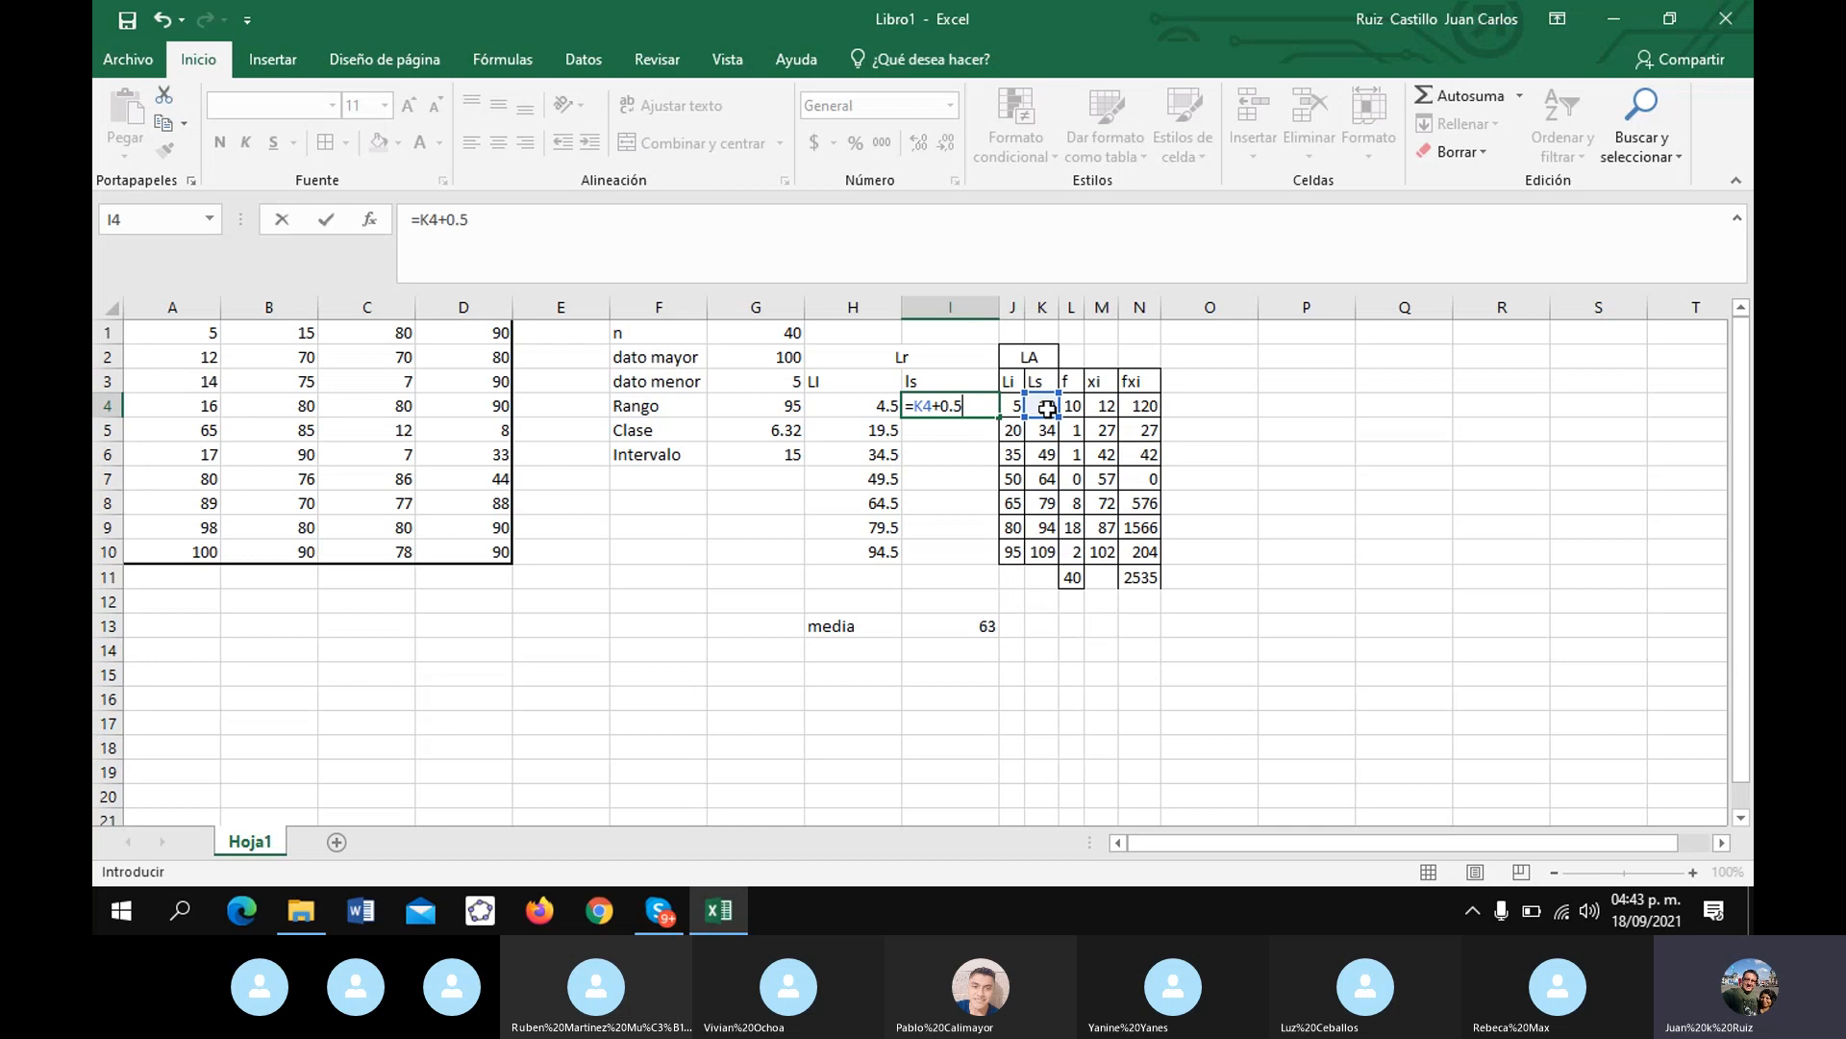
key(Return)
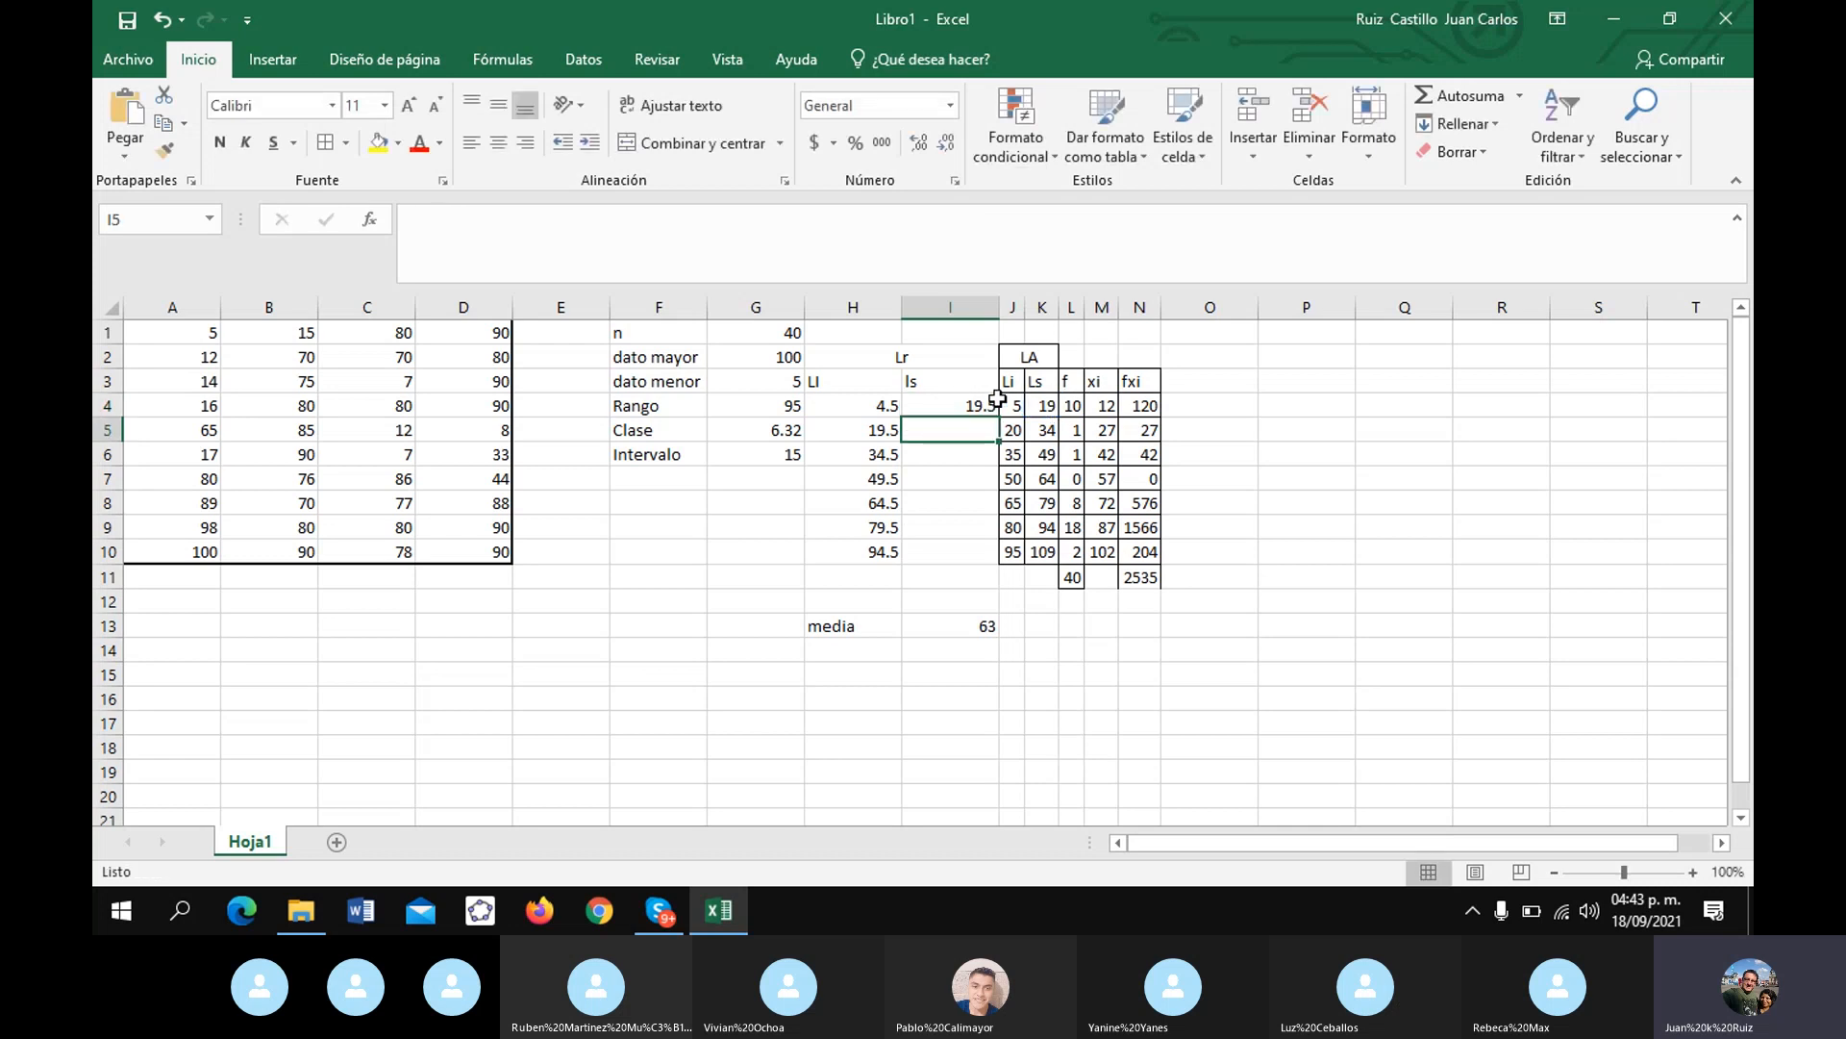
click(955, 397)
drag(998, 416, 1000, 556)
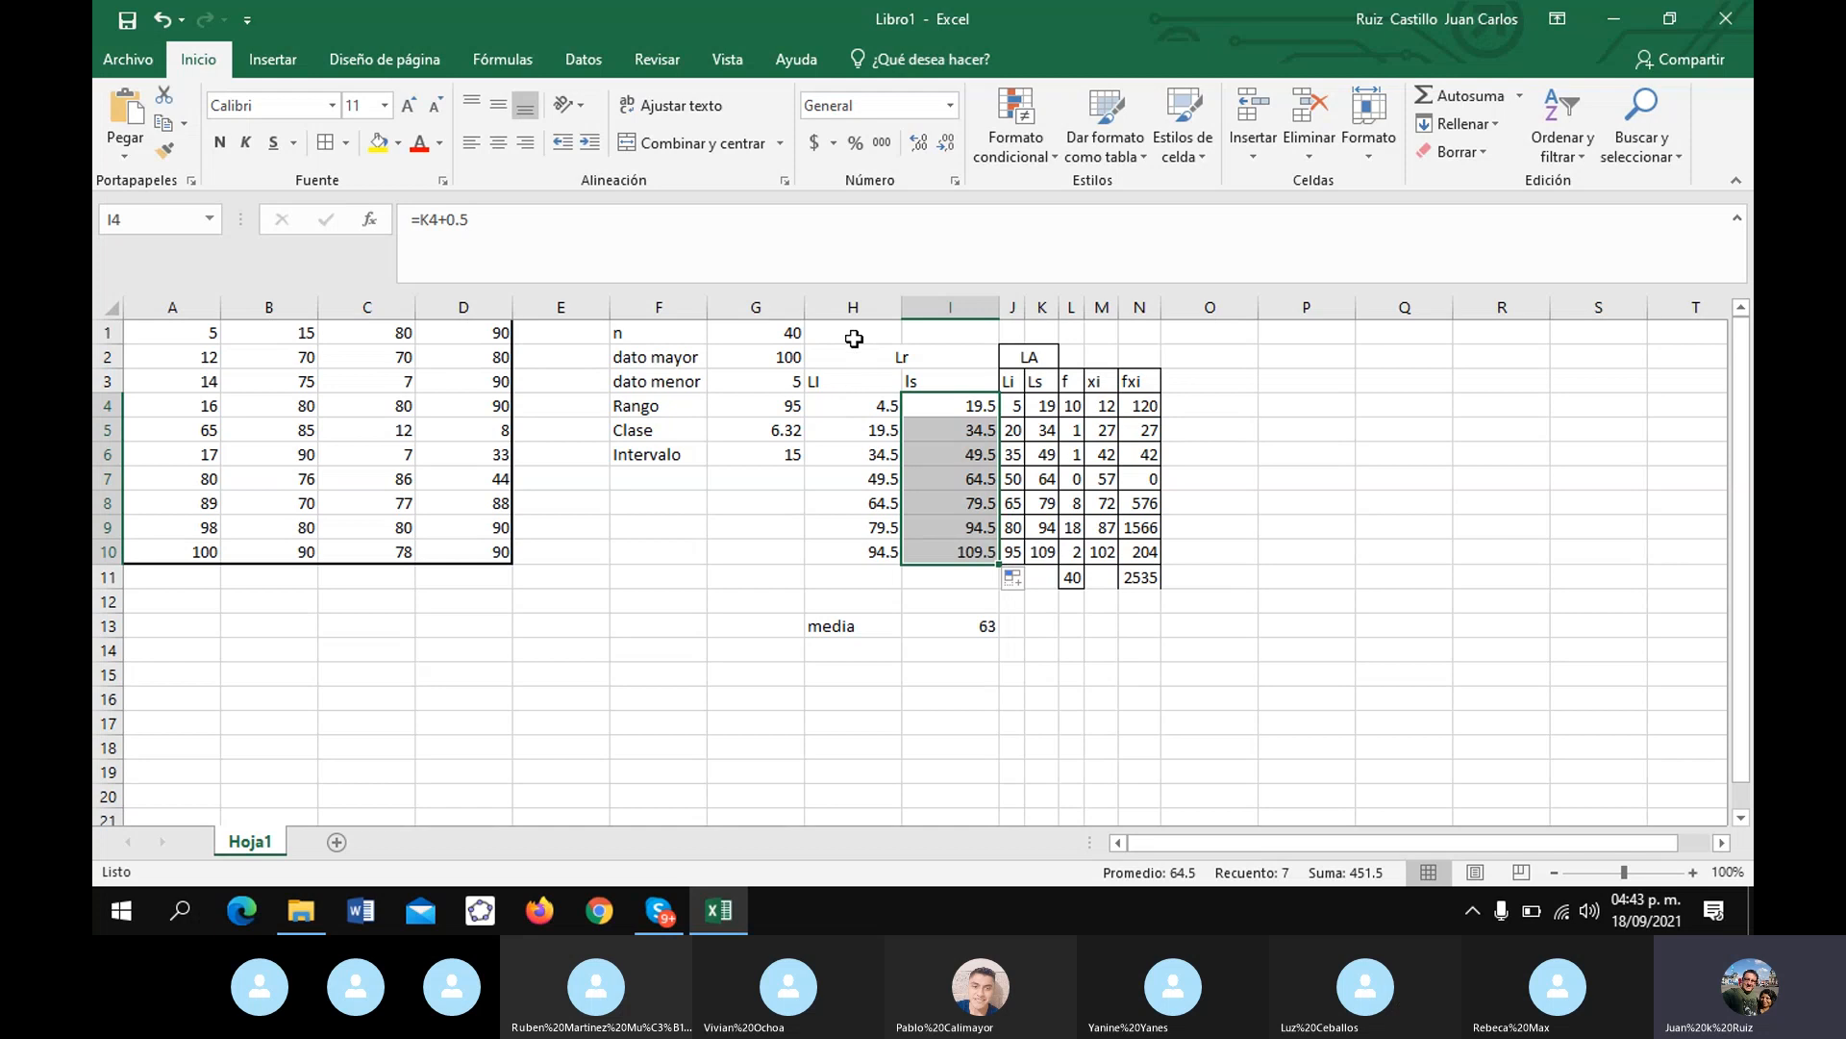
- Apply all borders to the real limits table H2:I10 and narrow columns H and I to fit their contents
drag(854, 354, 891, 552)
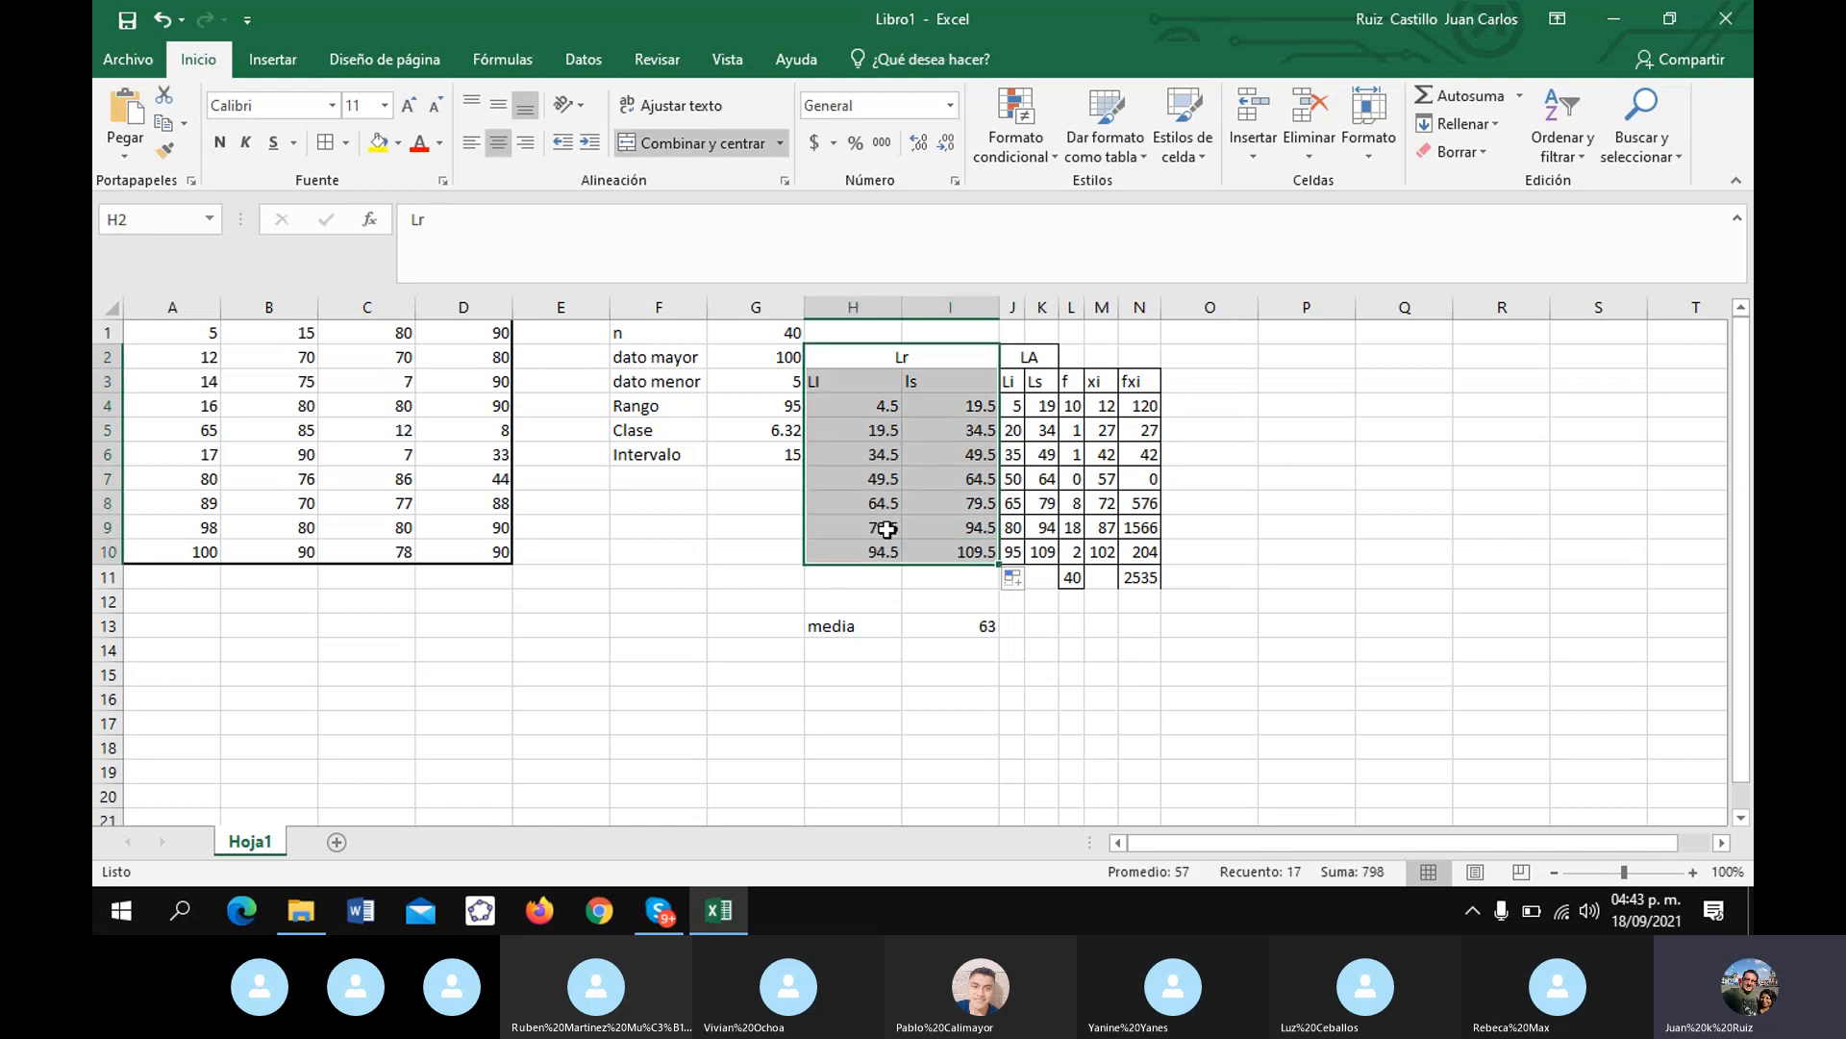
click(325, 143)
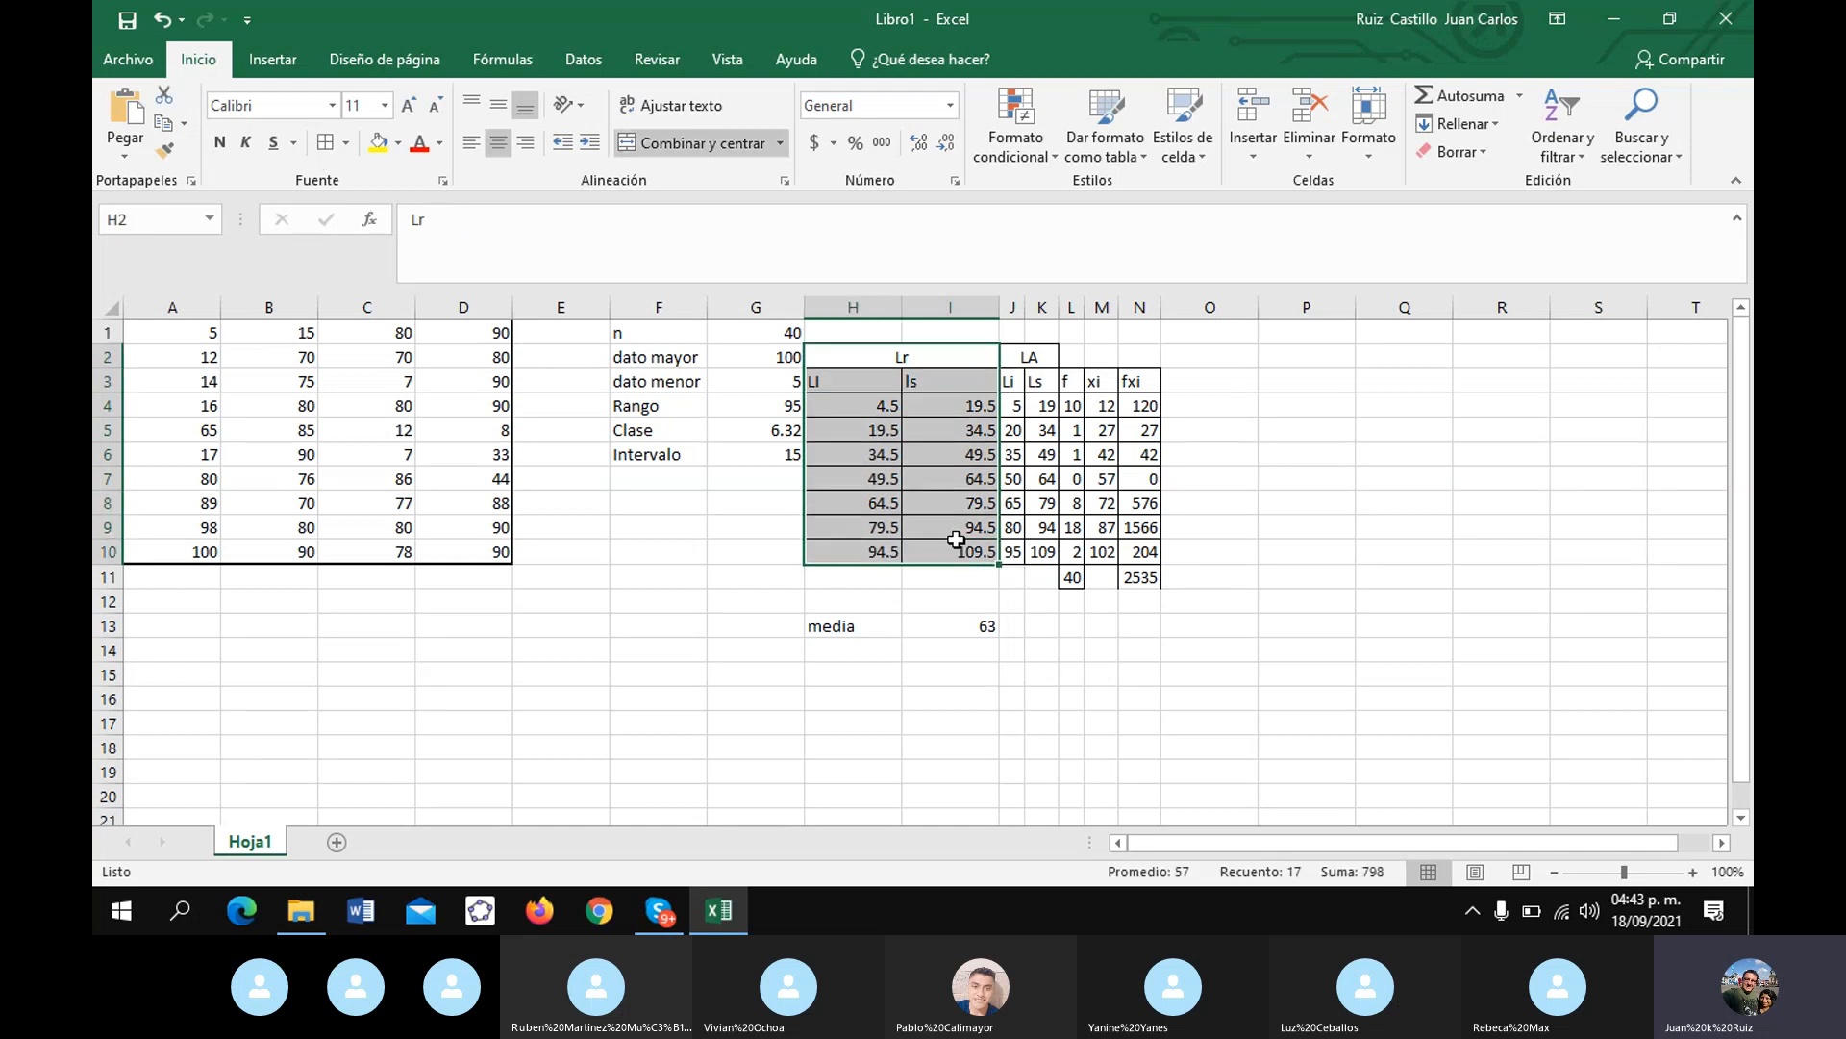
click(1041, 578)
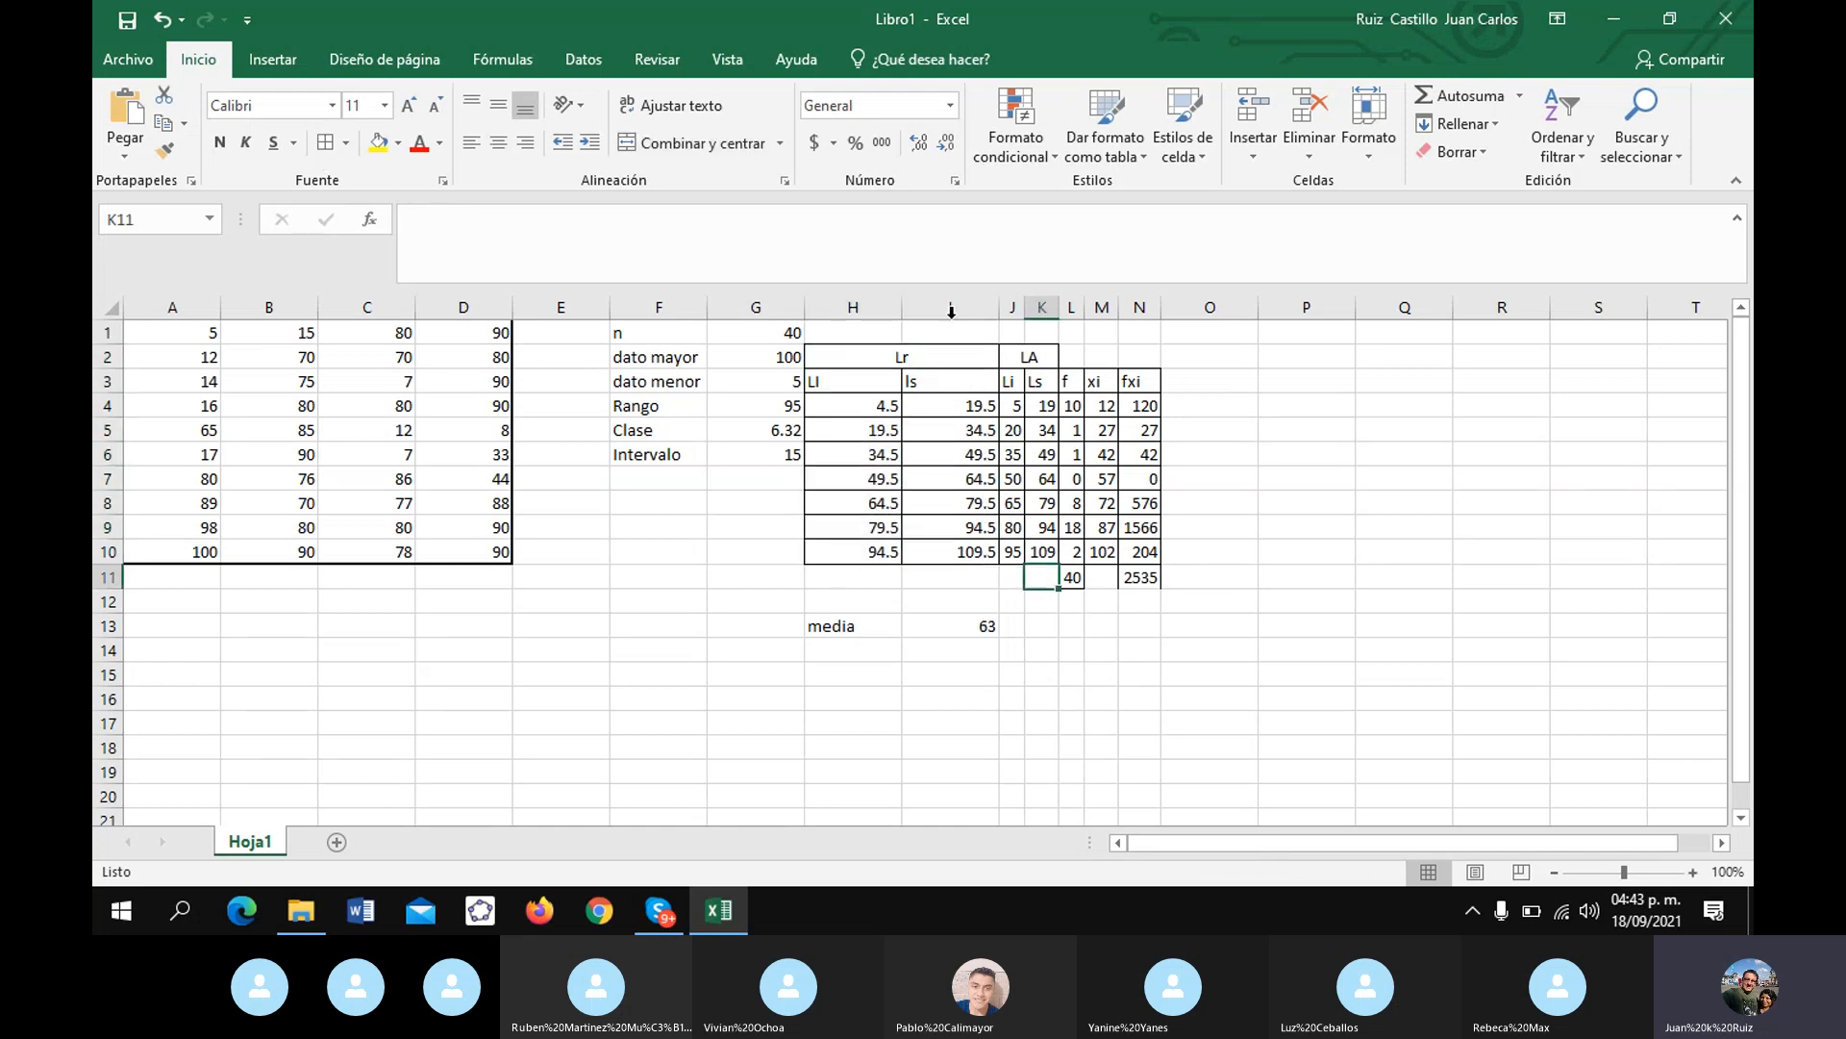
double_click(1000, 307)
drag(902, 307, 865, 307)
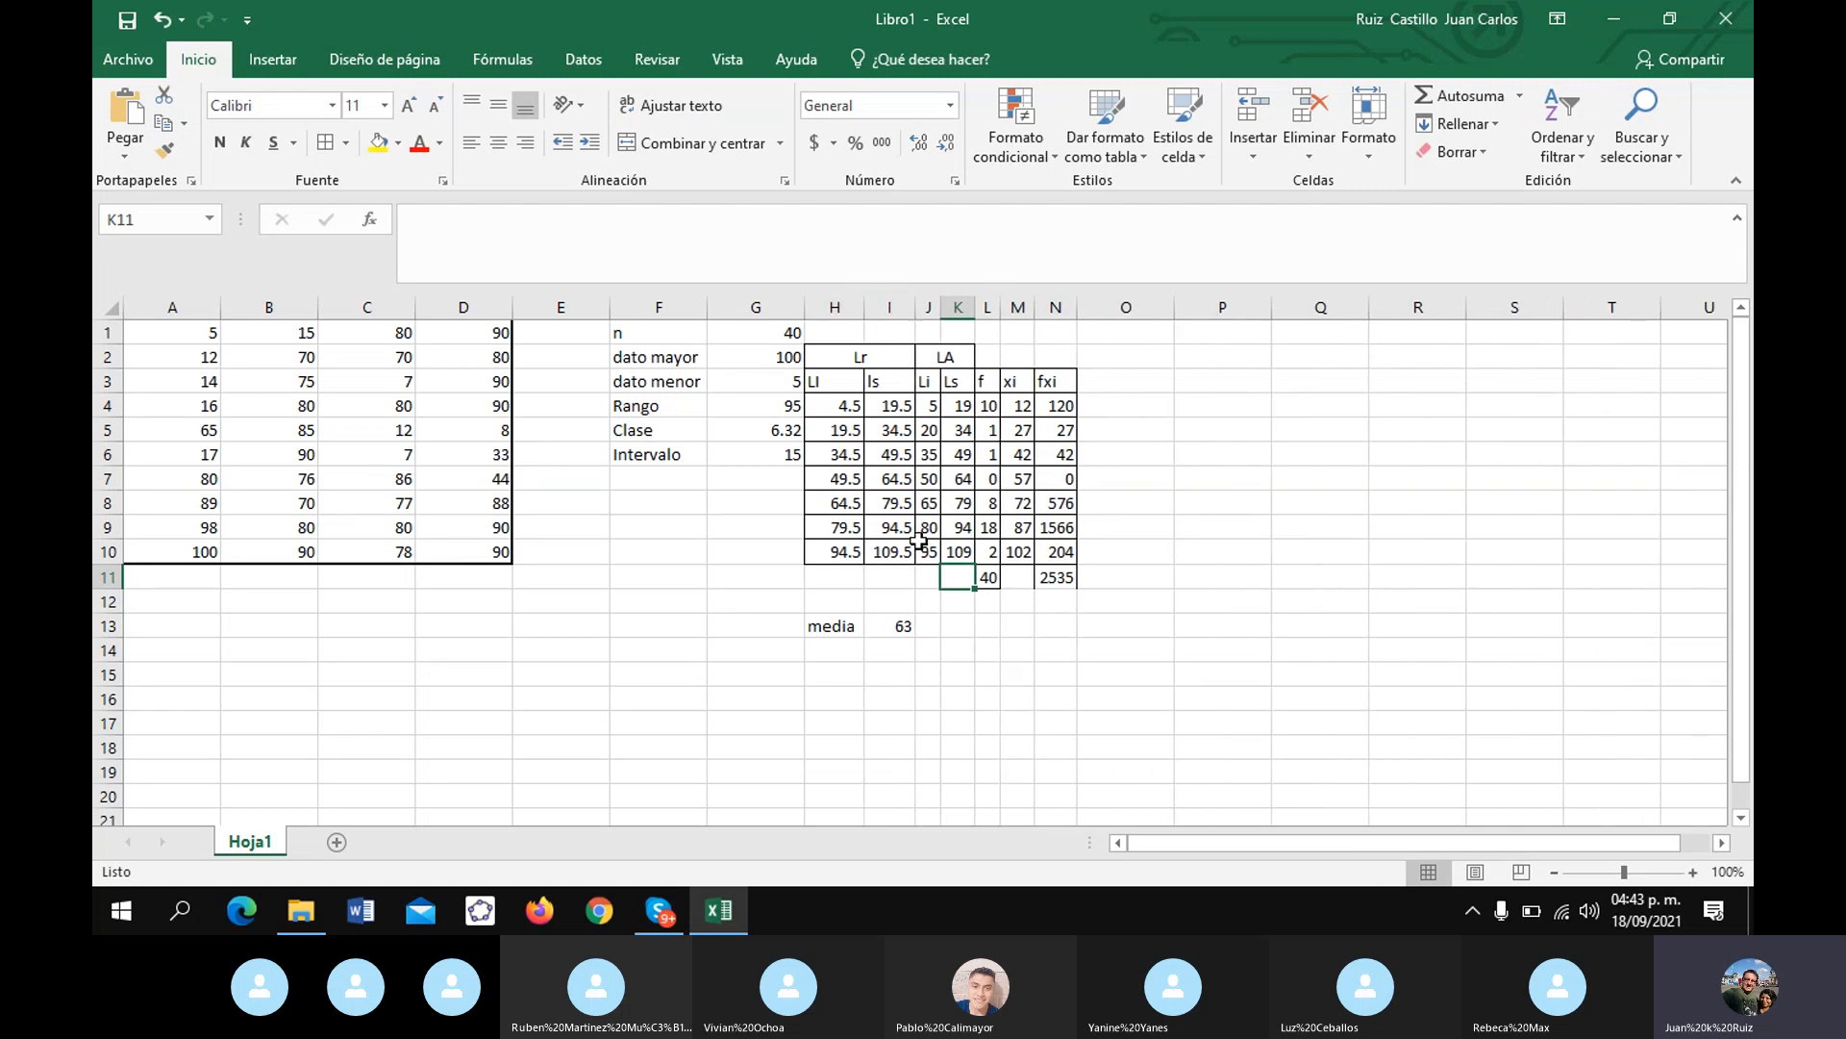
- Enter the label moda in cell H14, below media
click(928, 635)
click(850, 659)
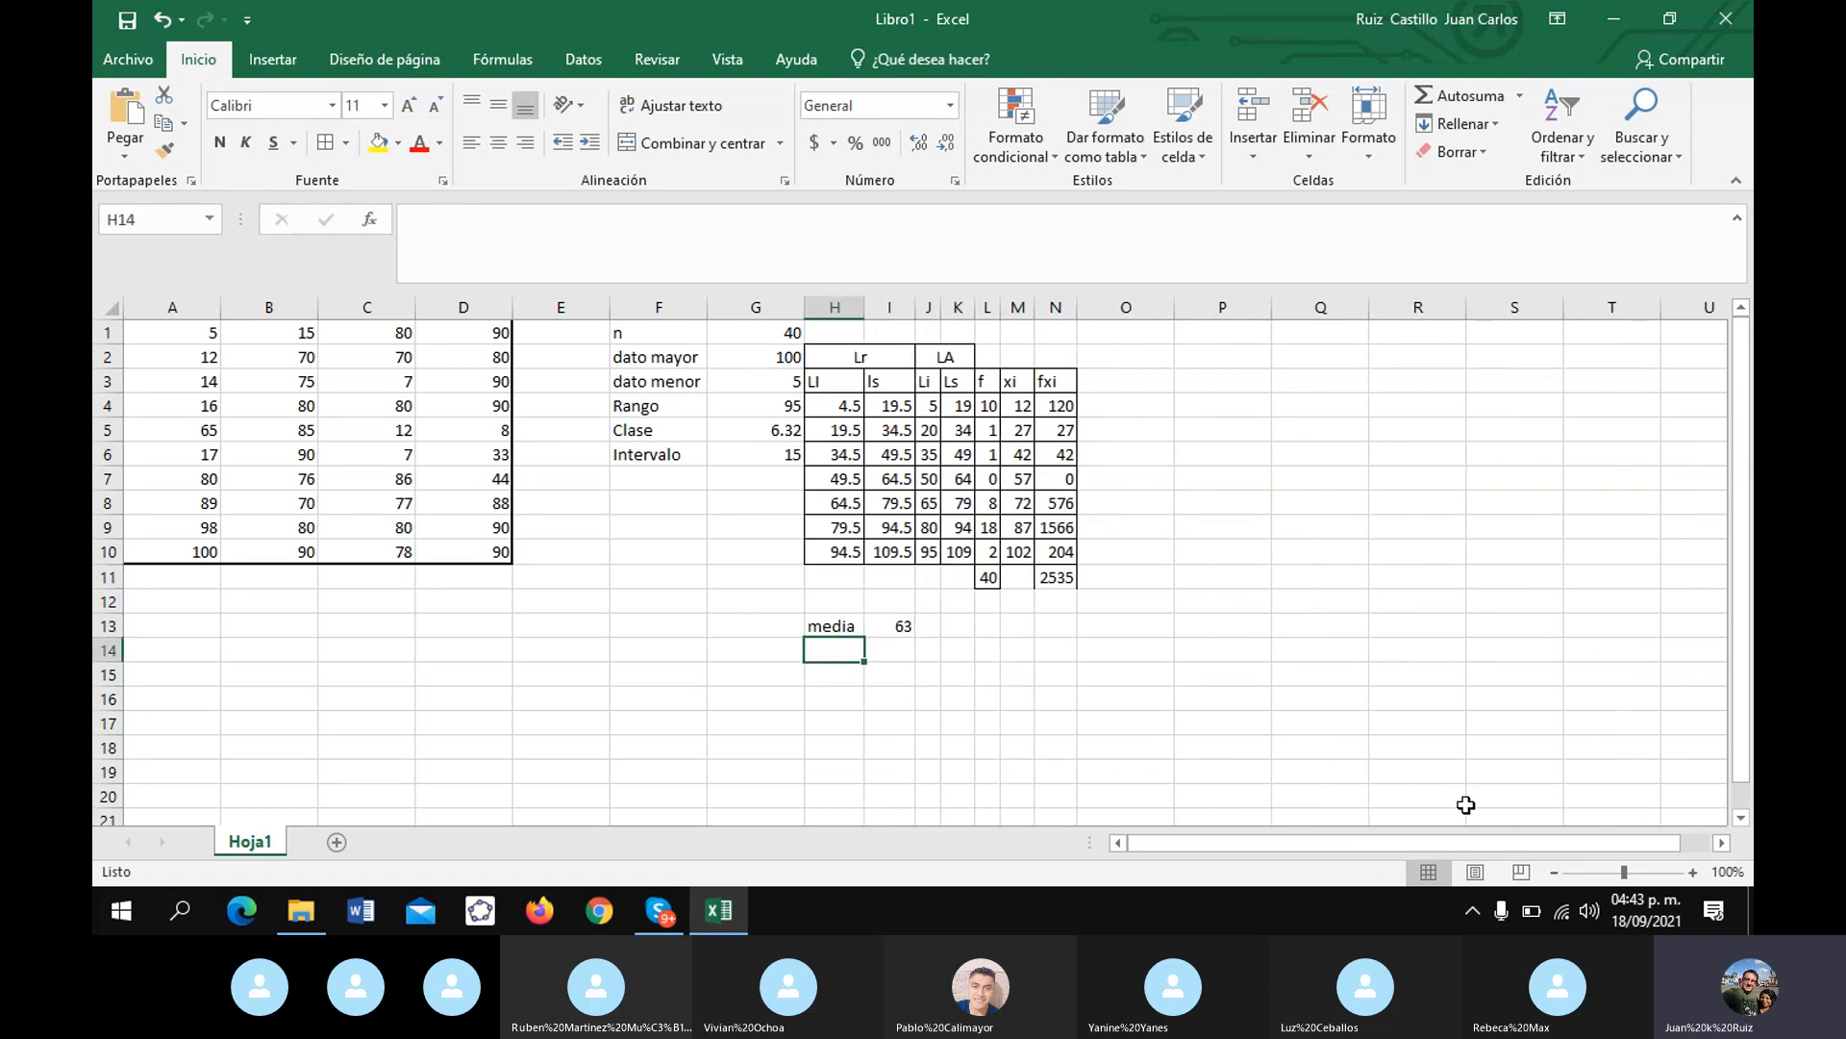
text(moda)
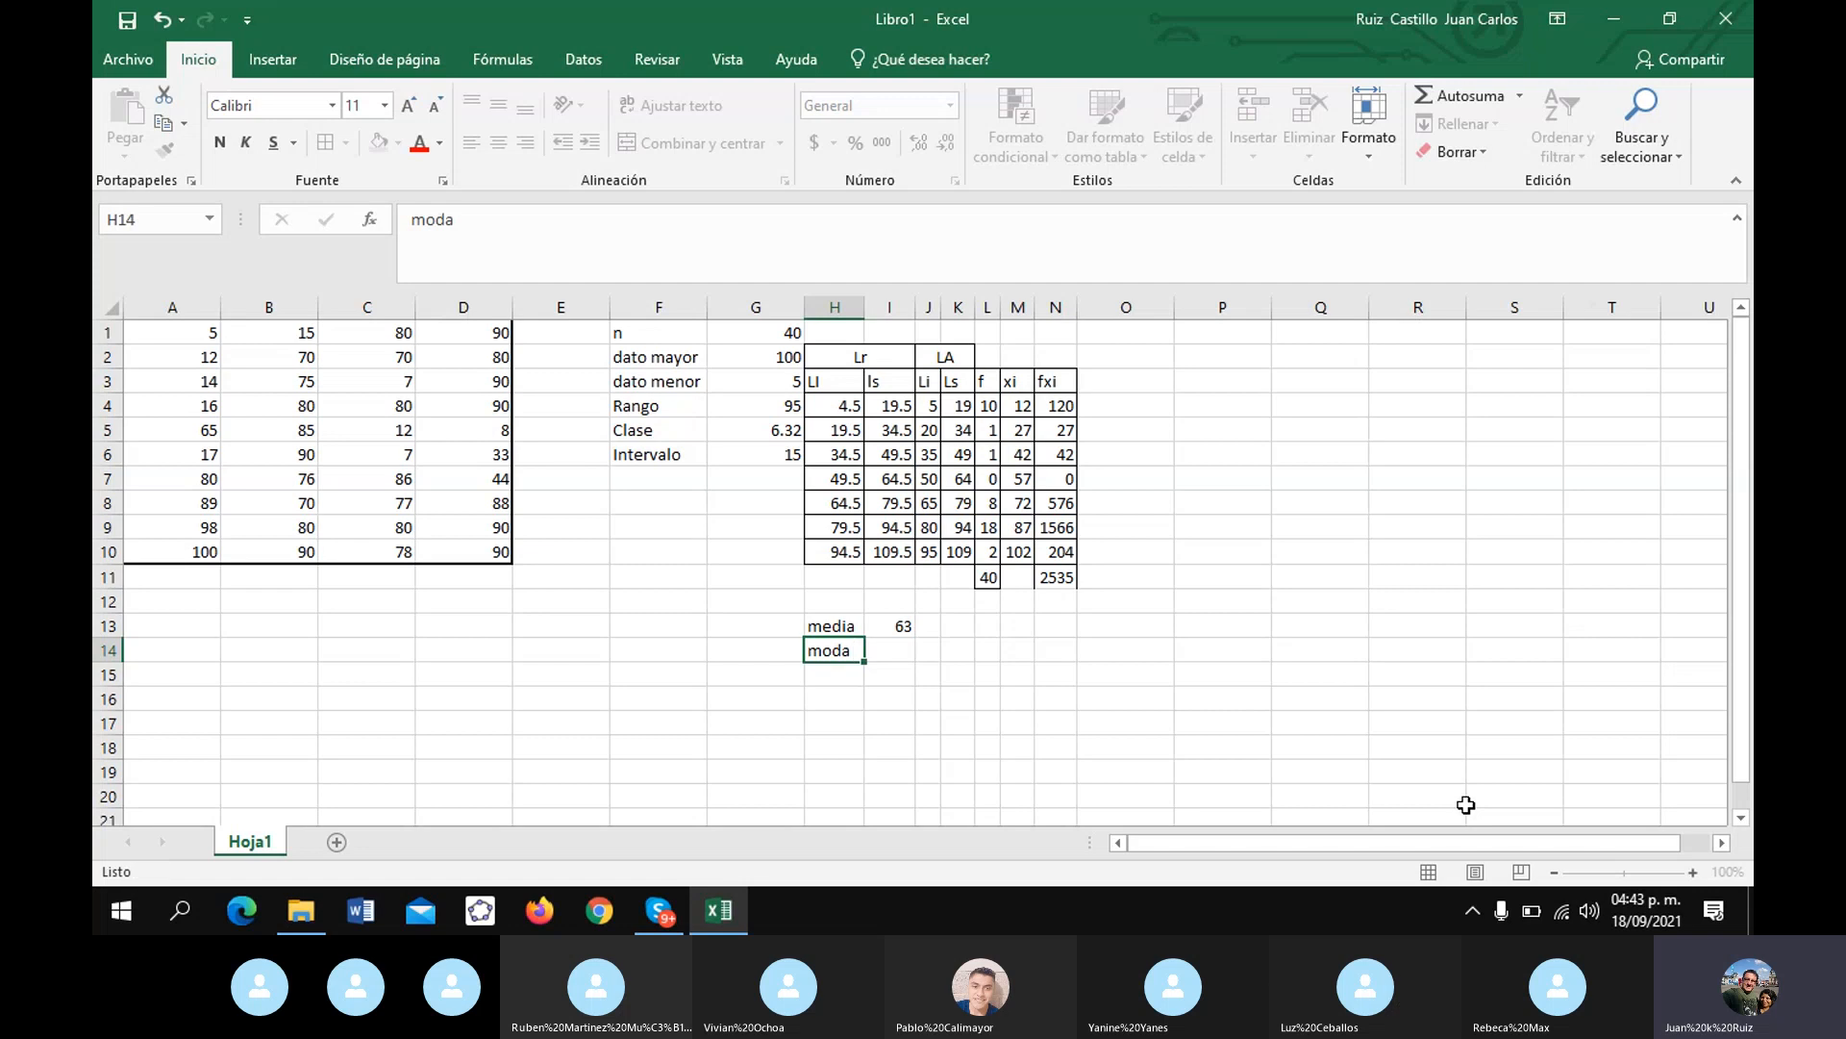
- Enter the labels D1 in cell M14 and D2 in cell O14
key(Right)
key(Right)
key(Right)
key(Right)
key(Right)
key(Right)
key(Left)
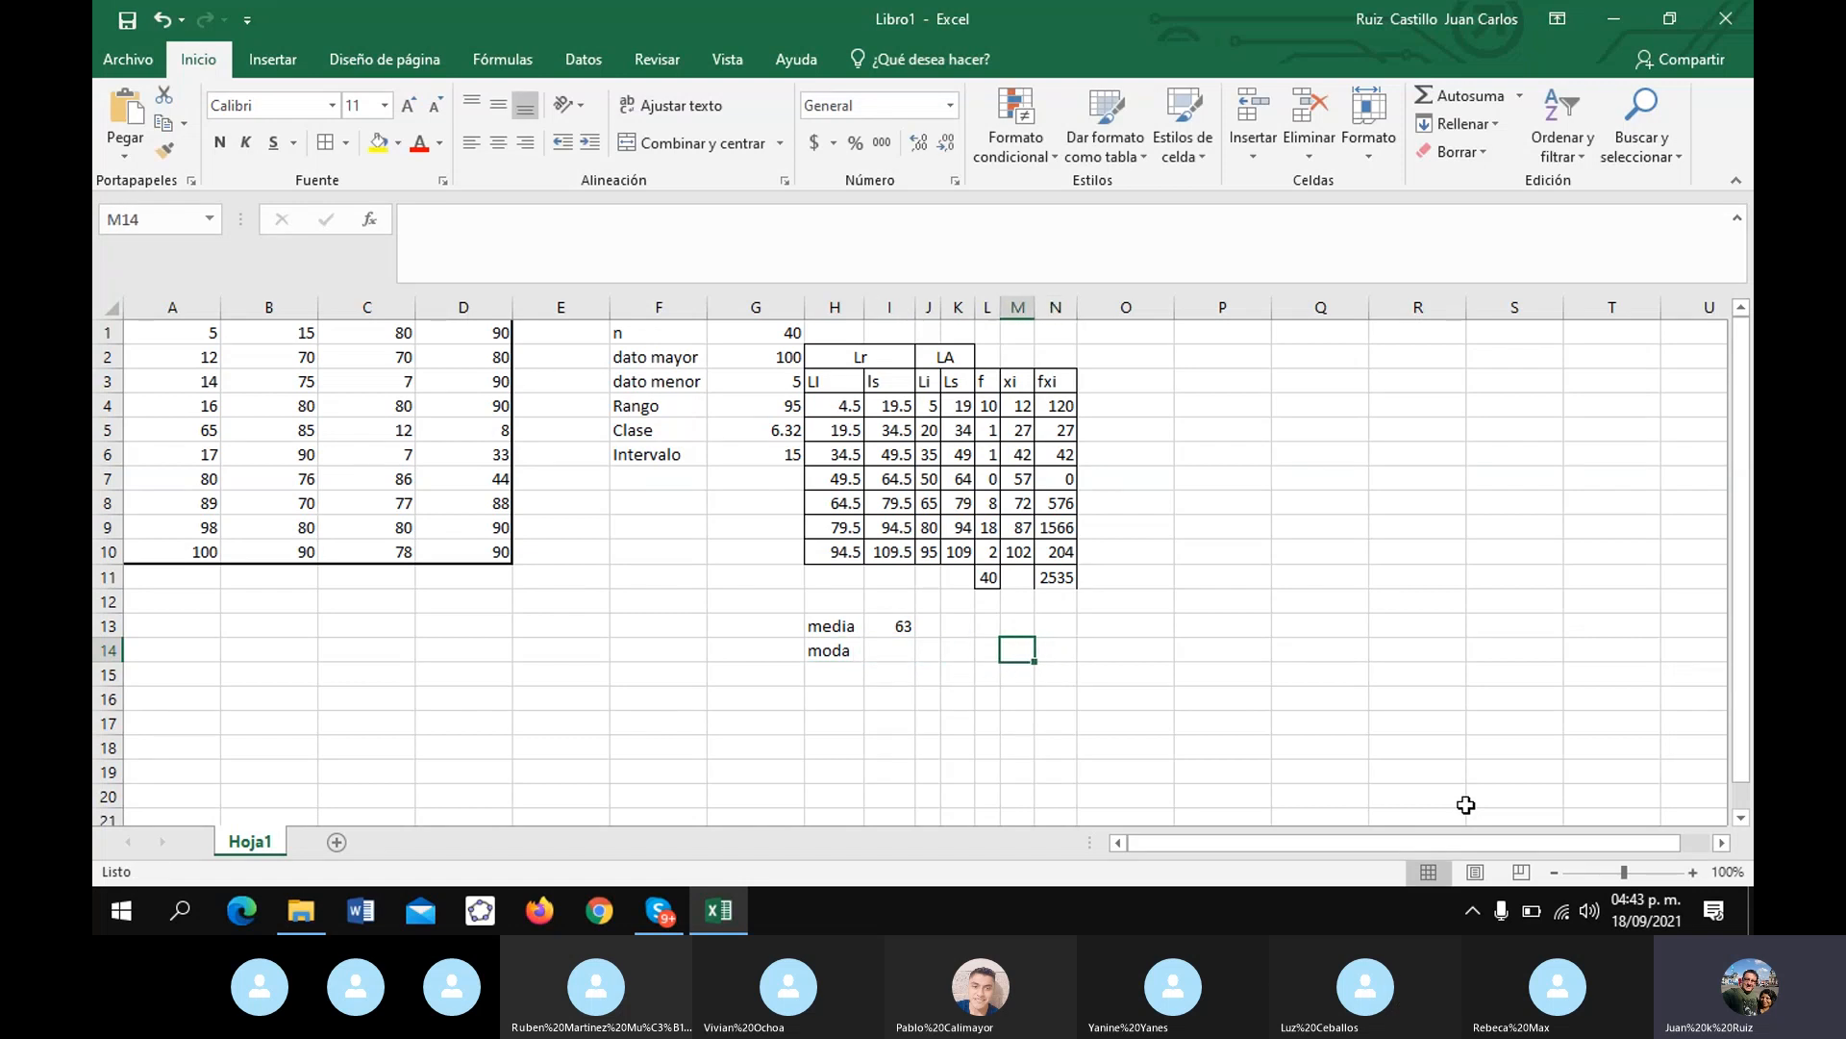
text(D)
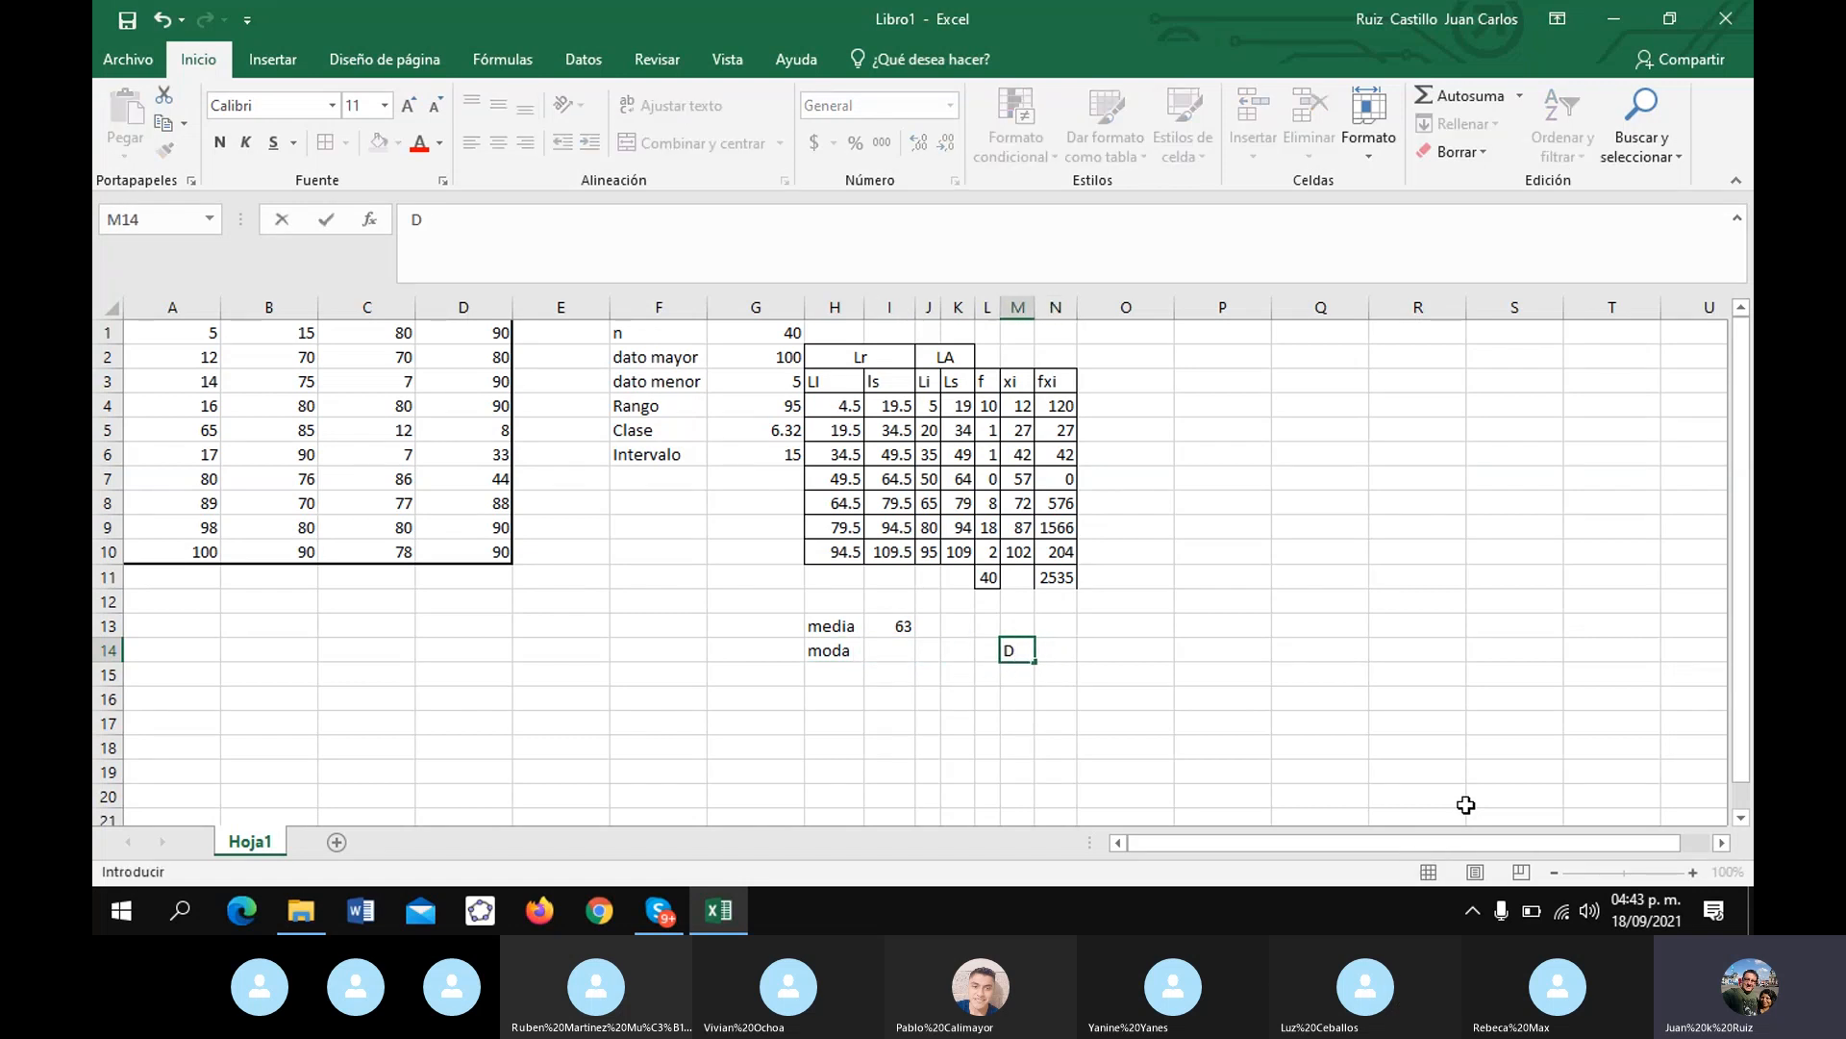
text(1)
key(Right)
key(Right)
key(Right)
key(Left)
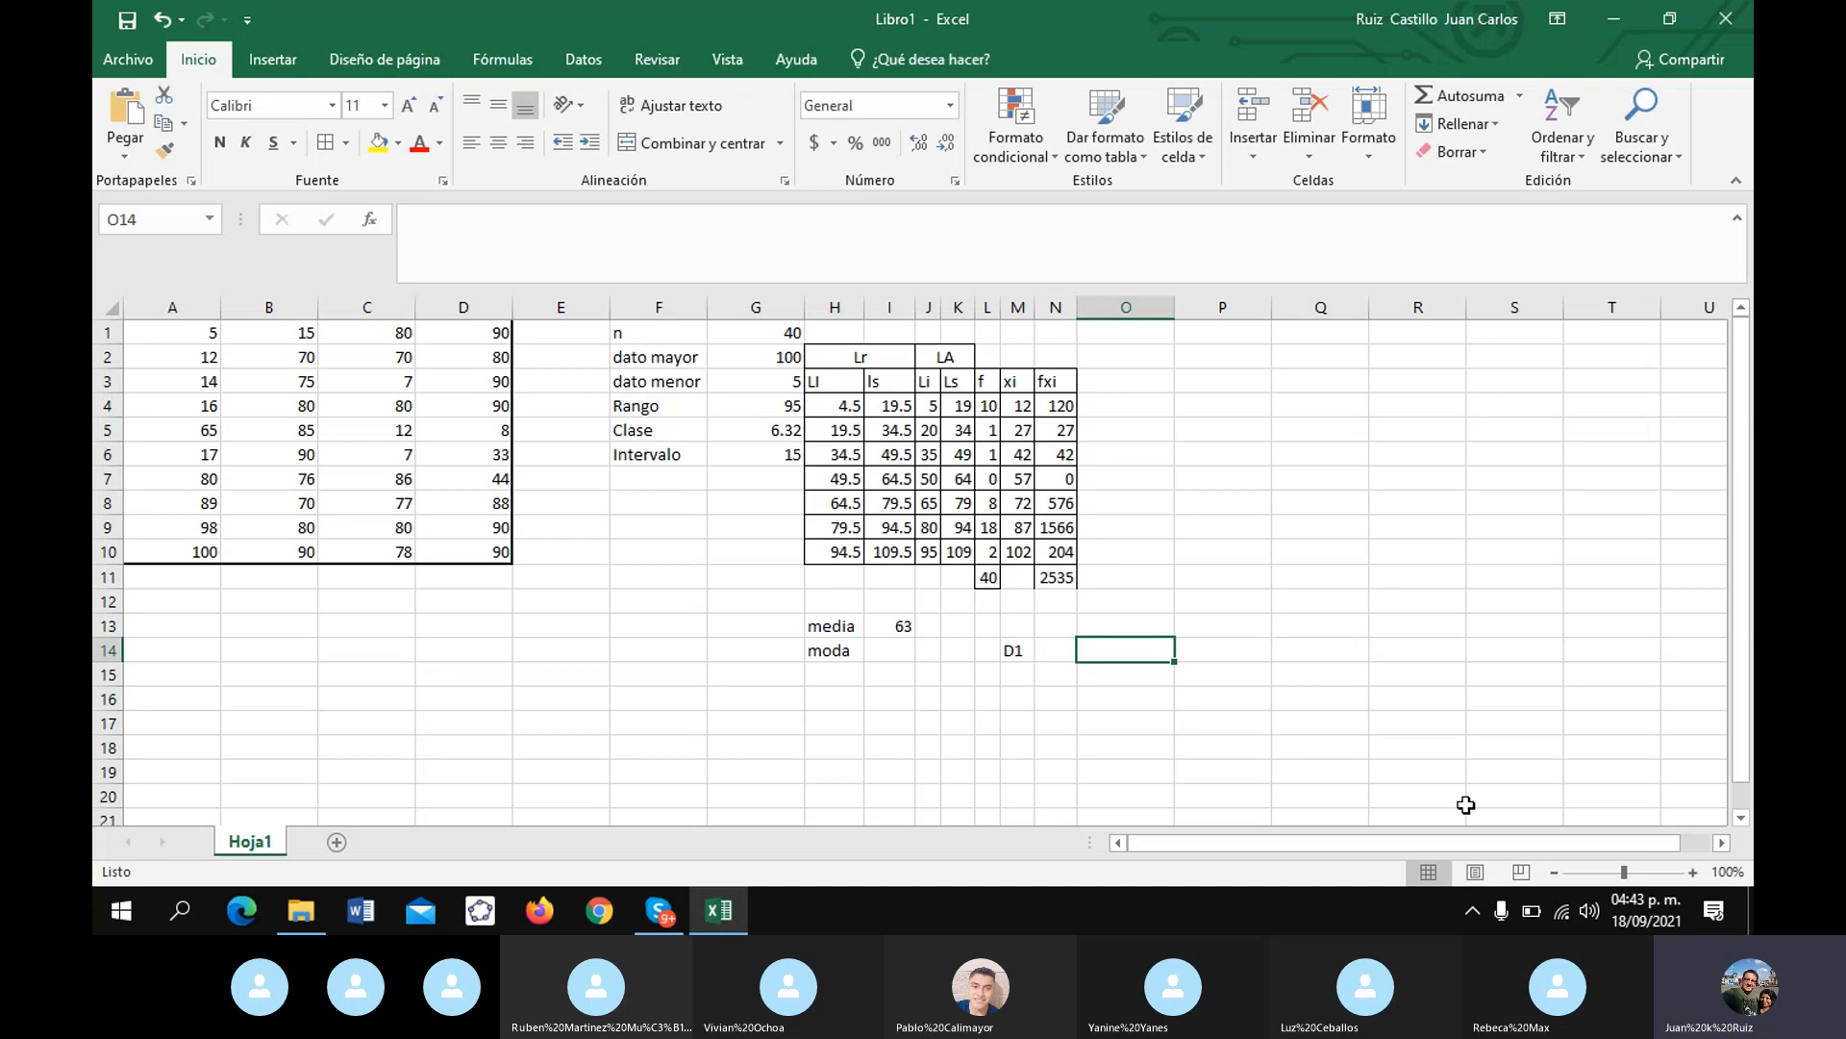
text(D2)
key(Left)
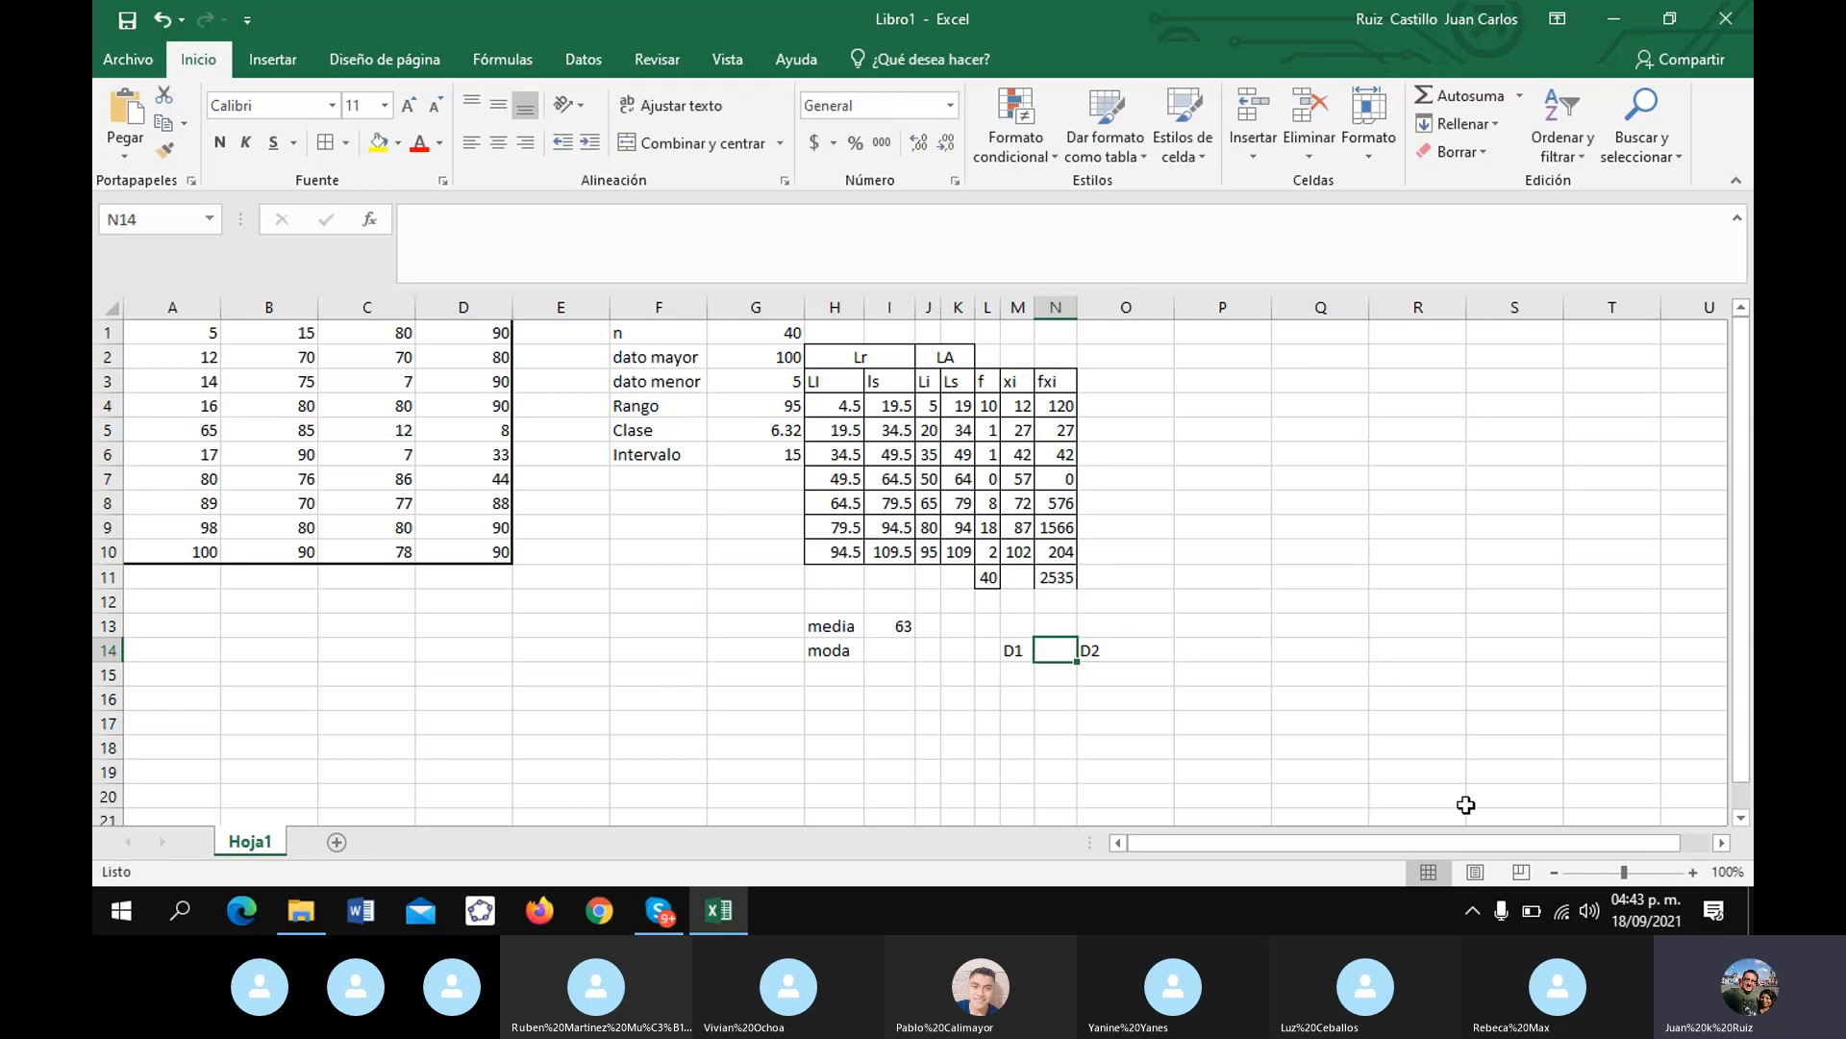
- Highlight the modal class row H9:N9 with yellow fill
text(=)
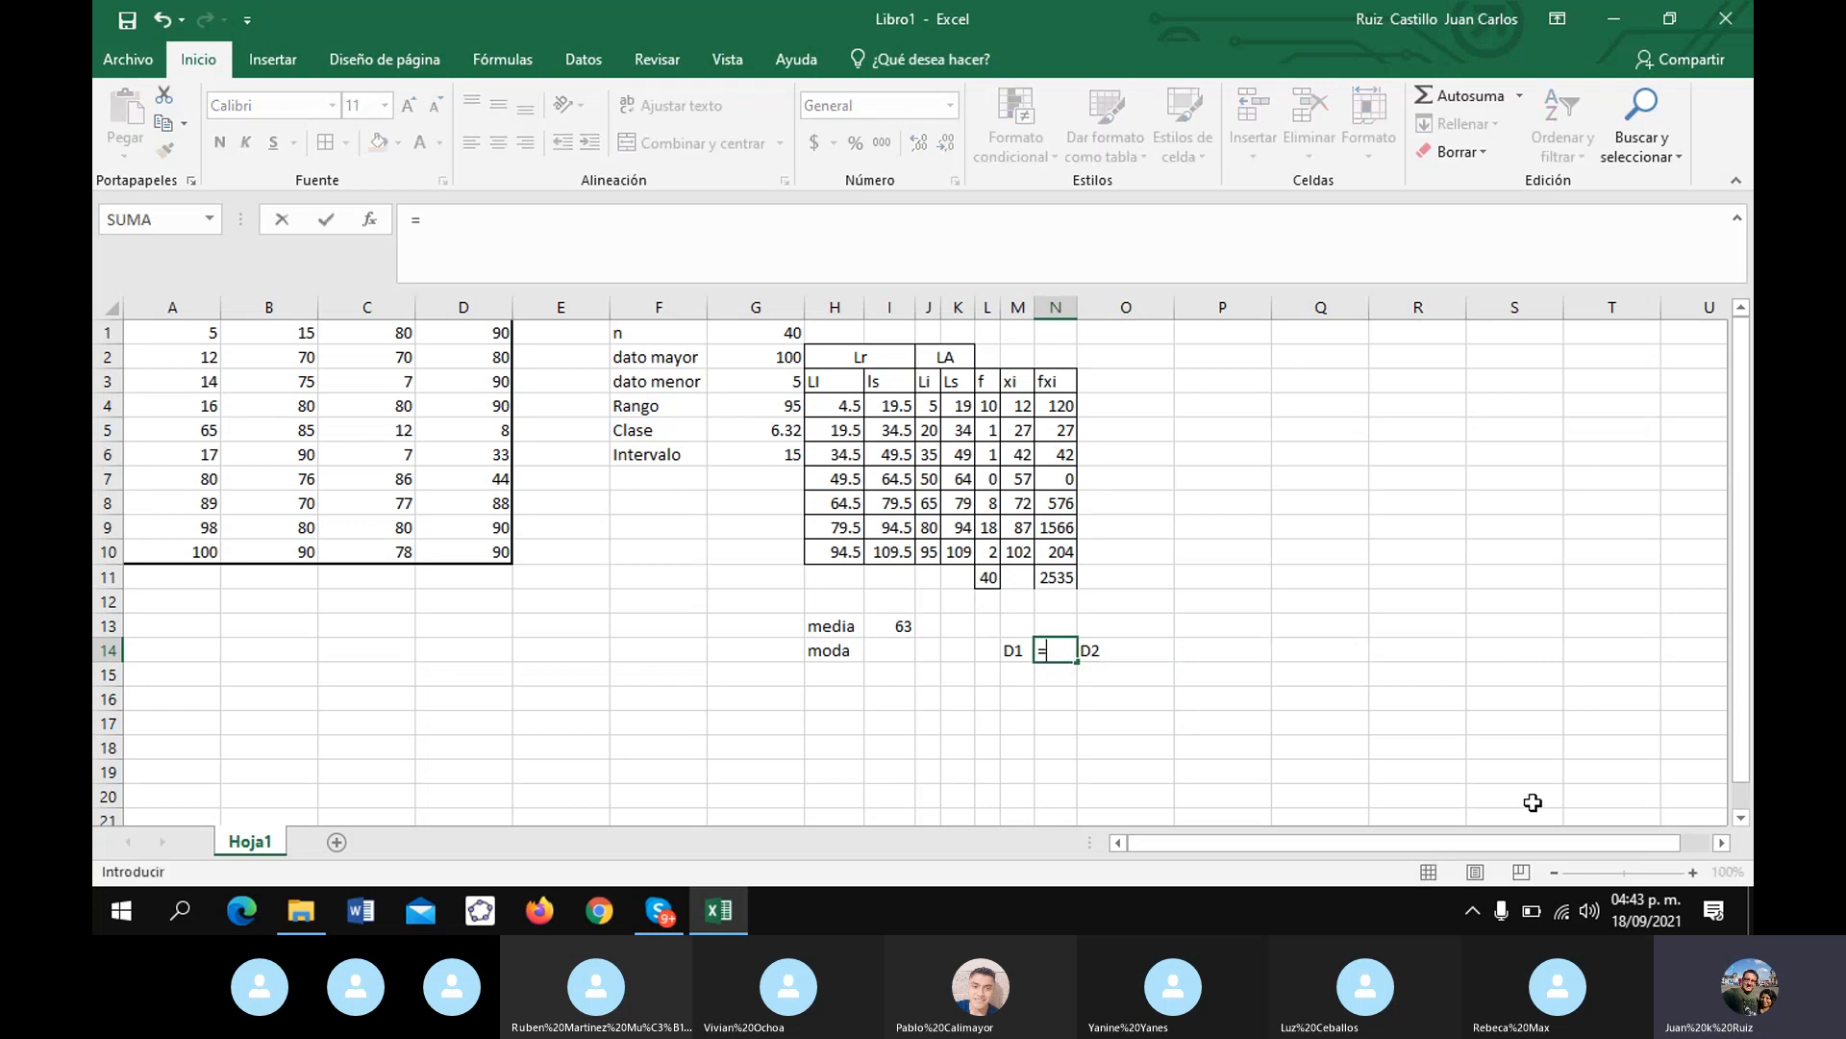
key(BackSpace)
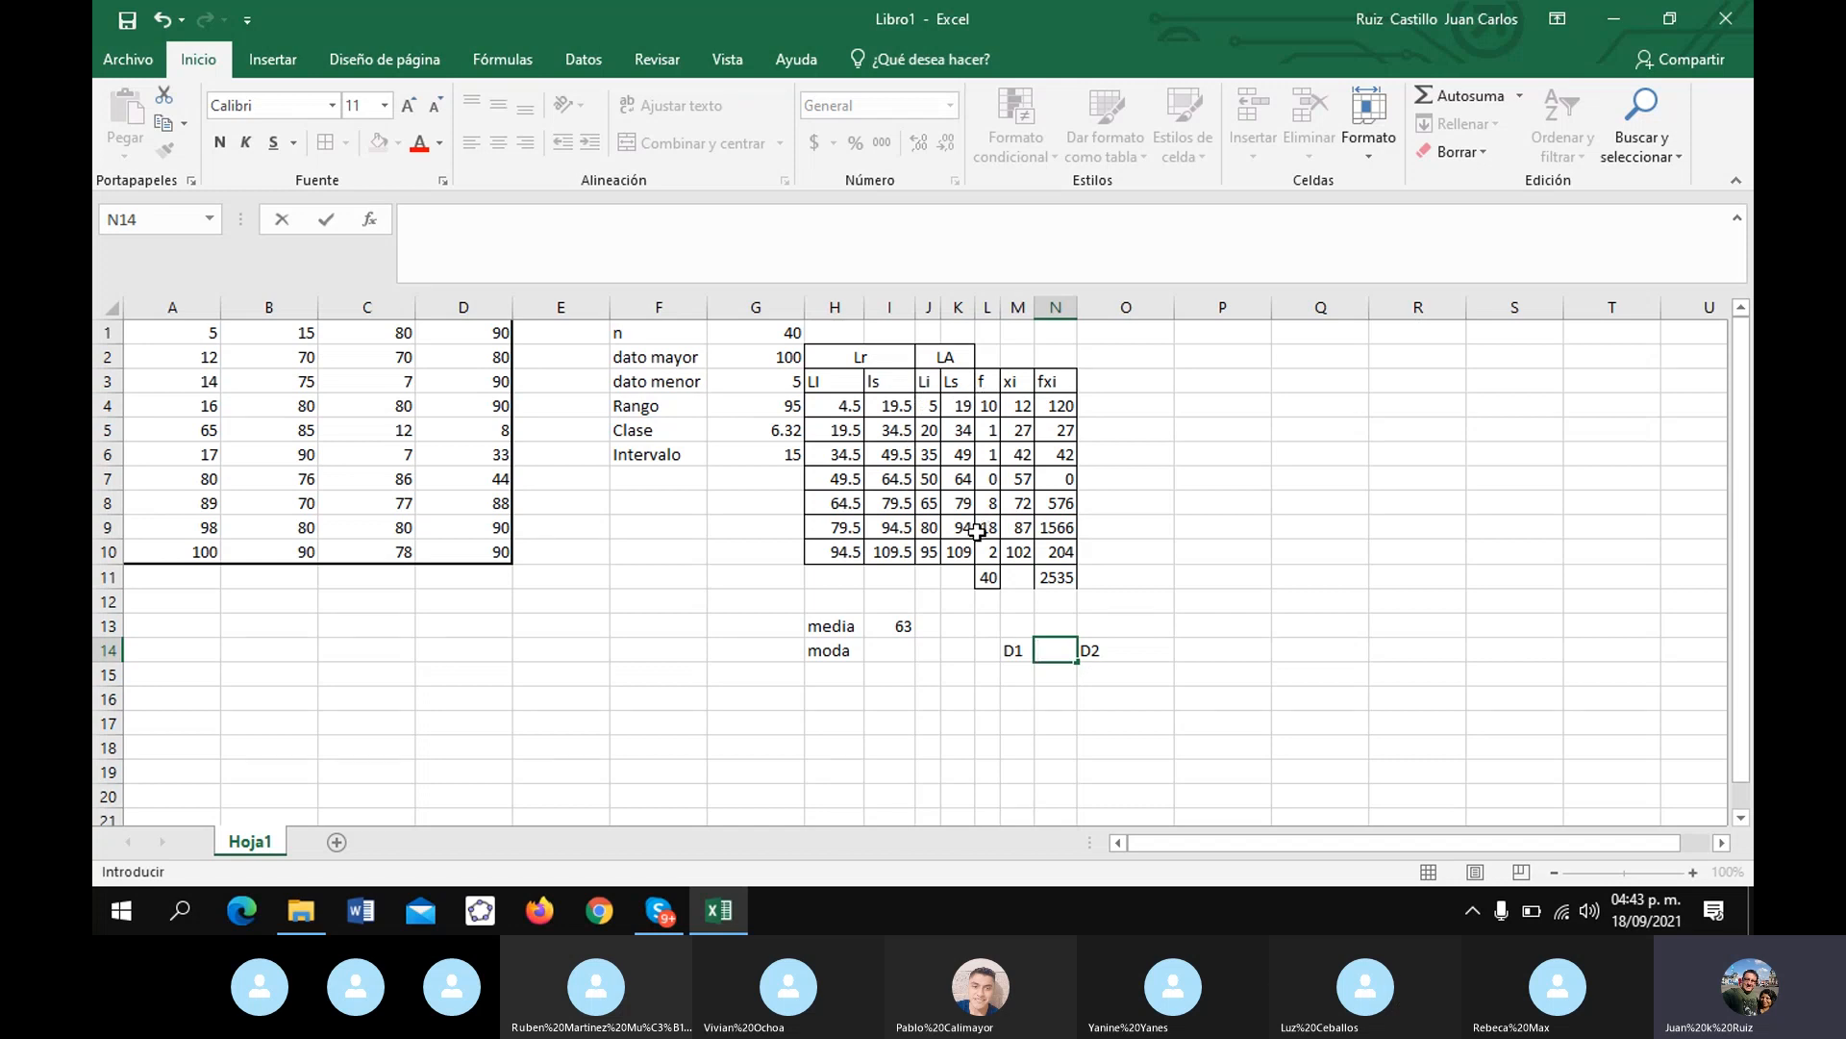
drag(822, 528, 1057, 531)
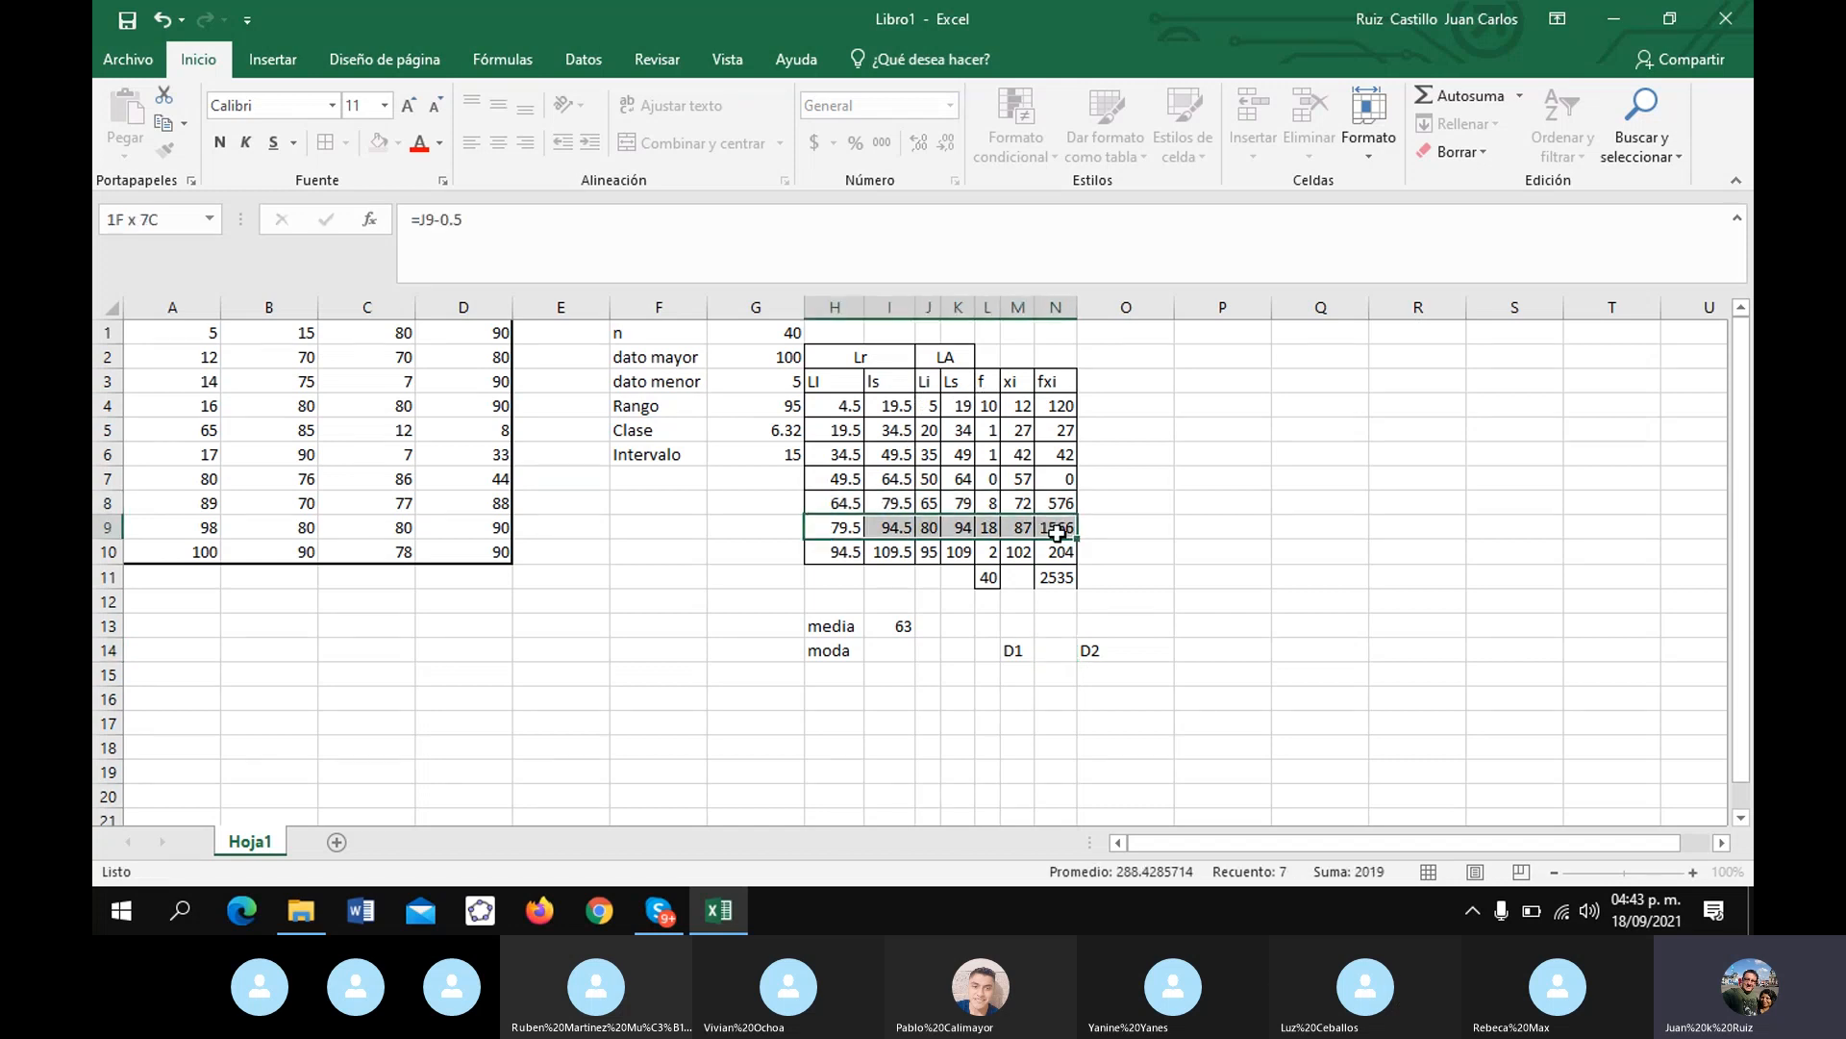
click(377, 142)
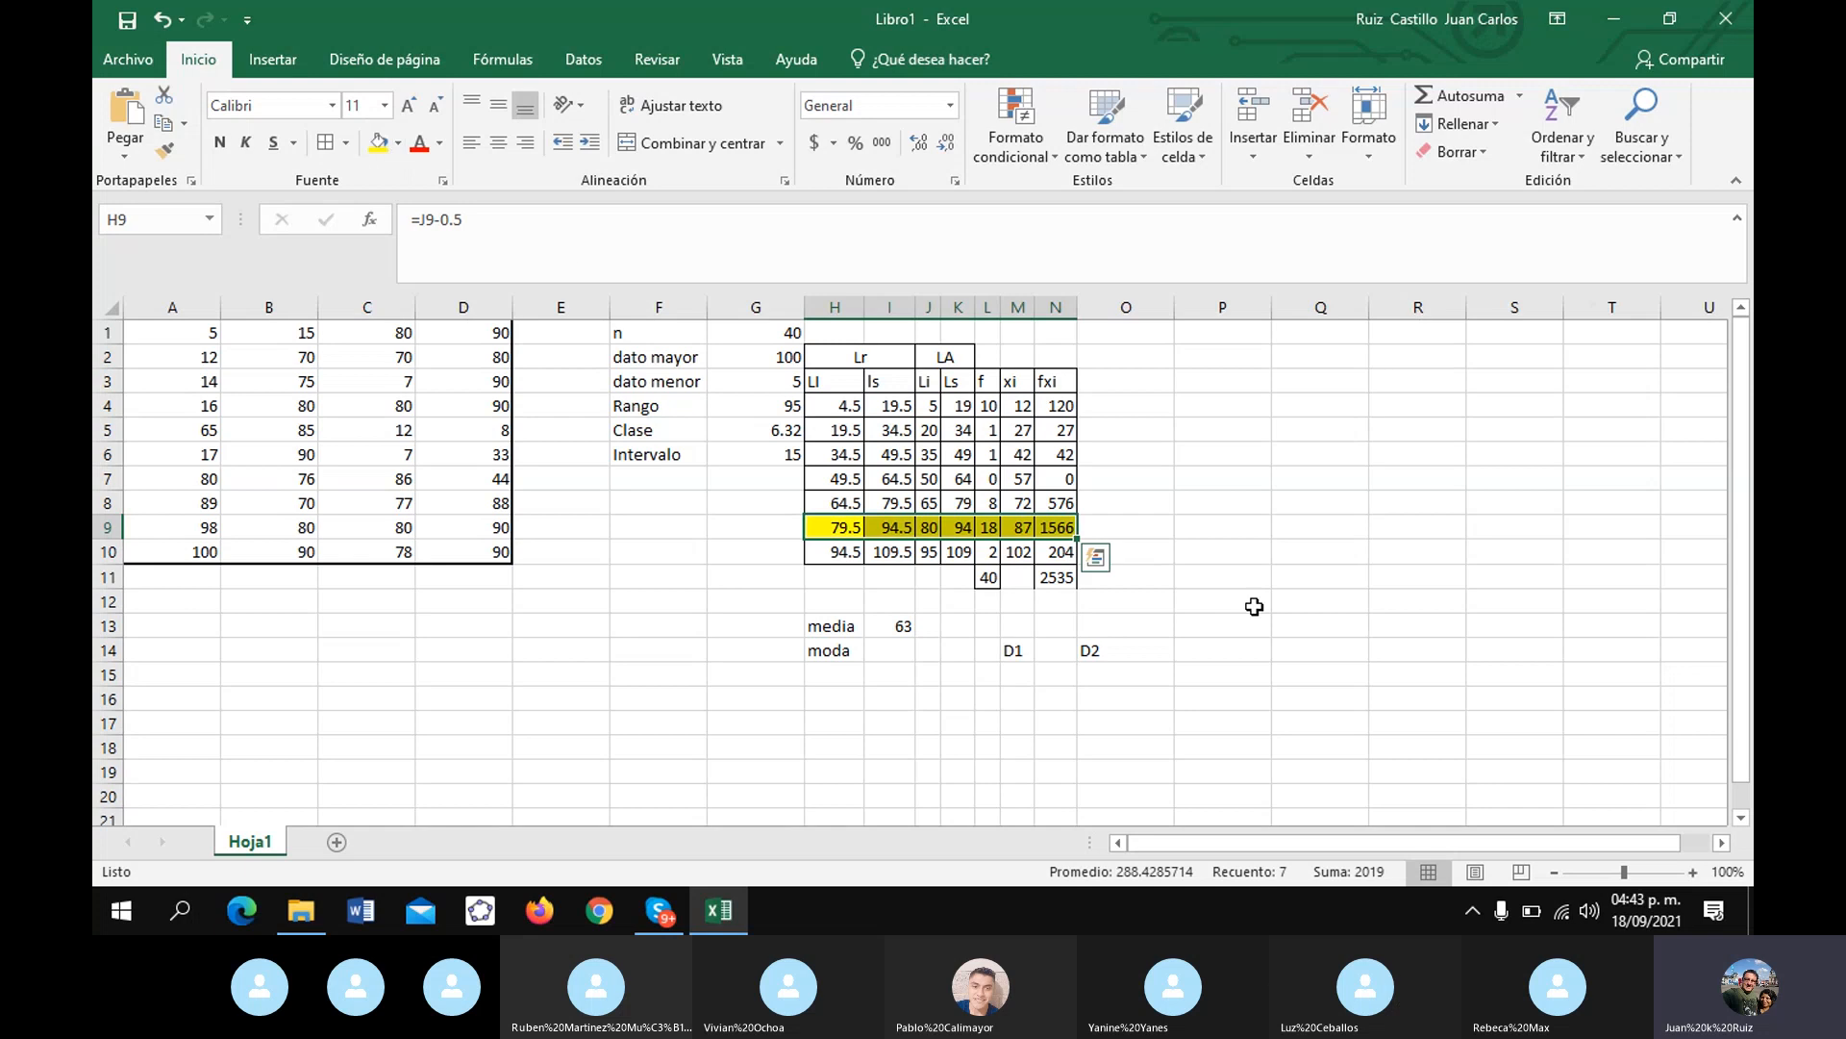
click(1283, 630)
- Calculate D1 in cell N14 with the formula =L9-L8
click(1058, 651)
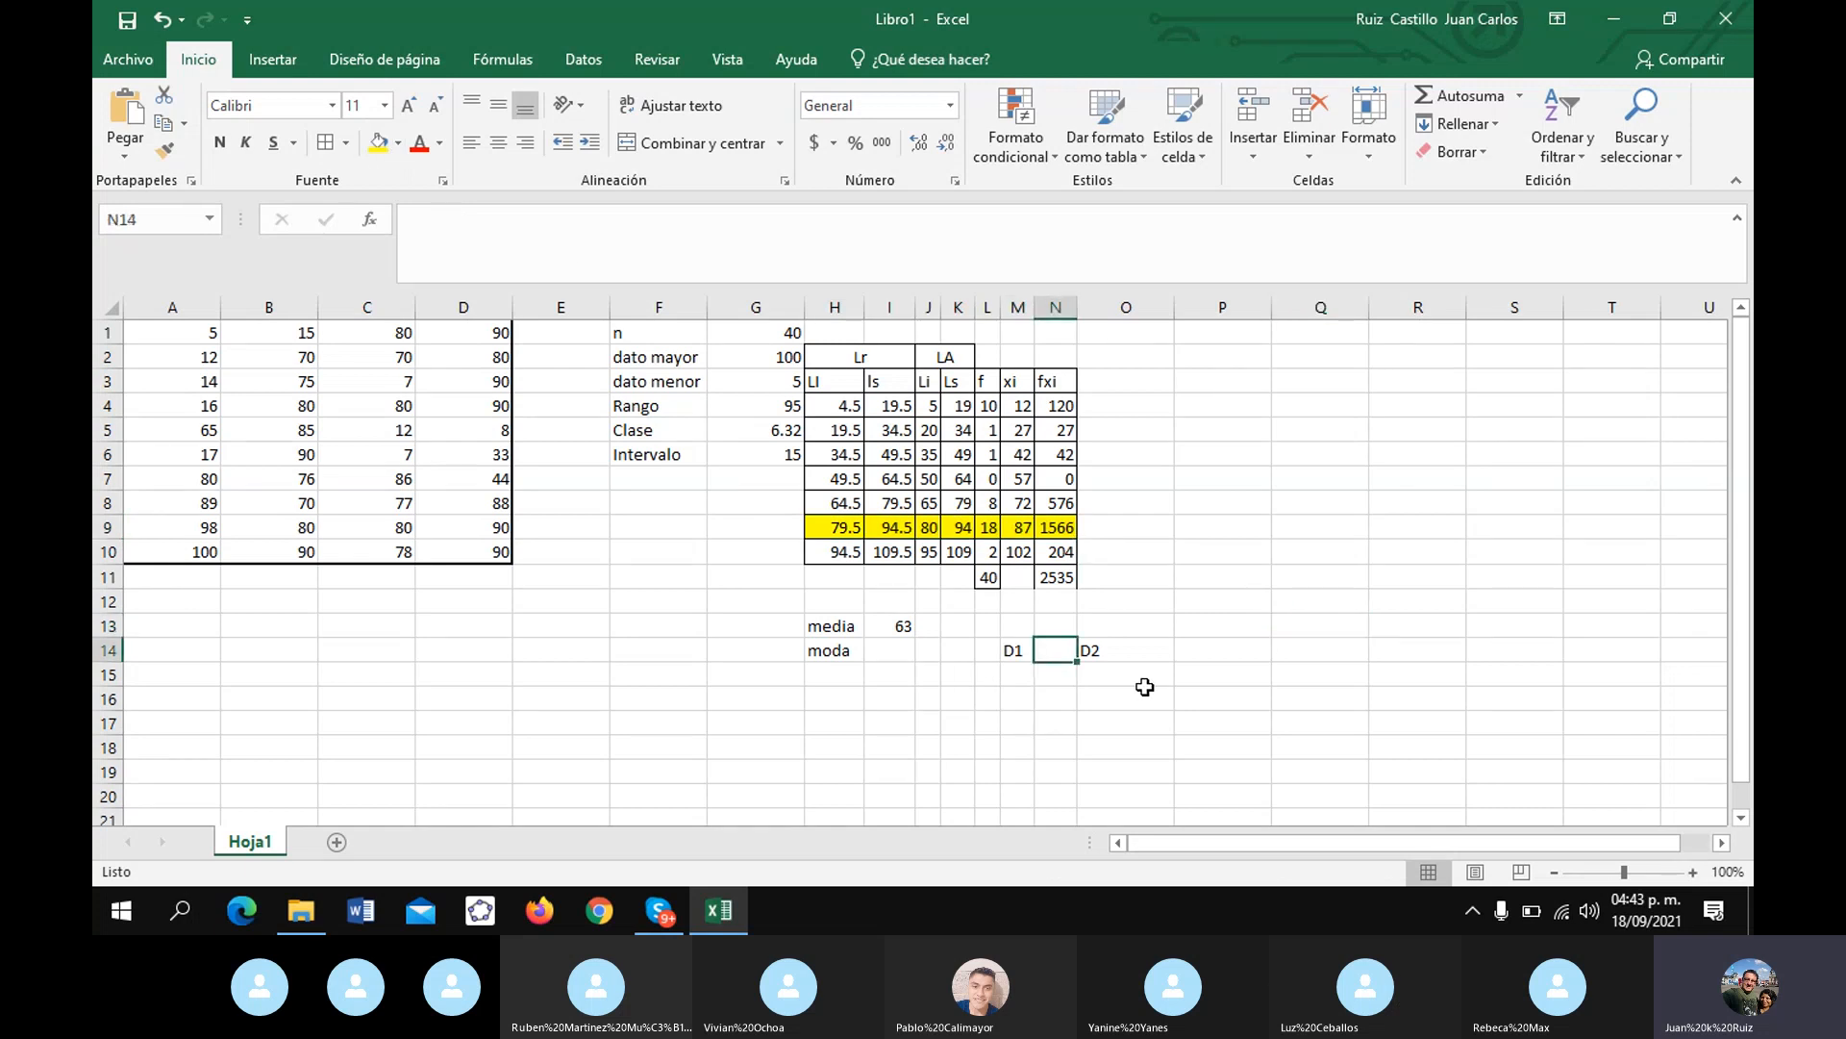
text(=)
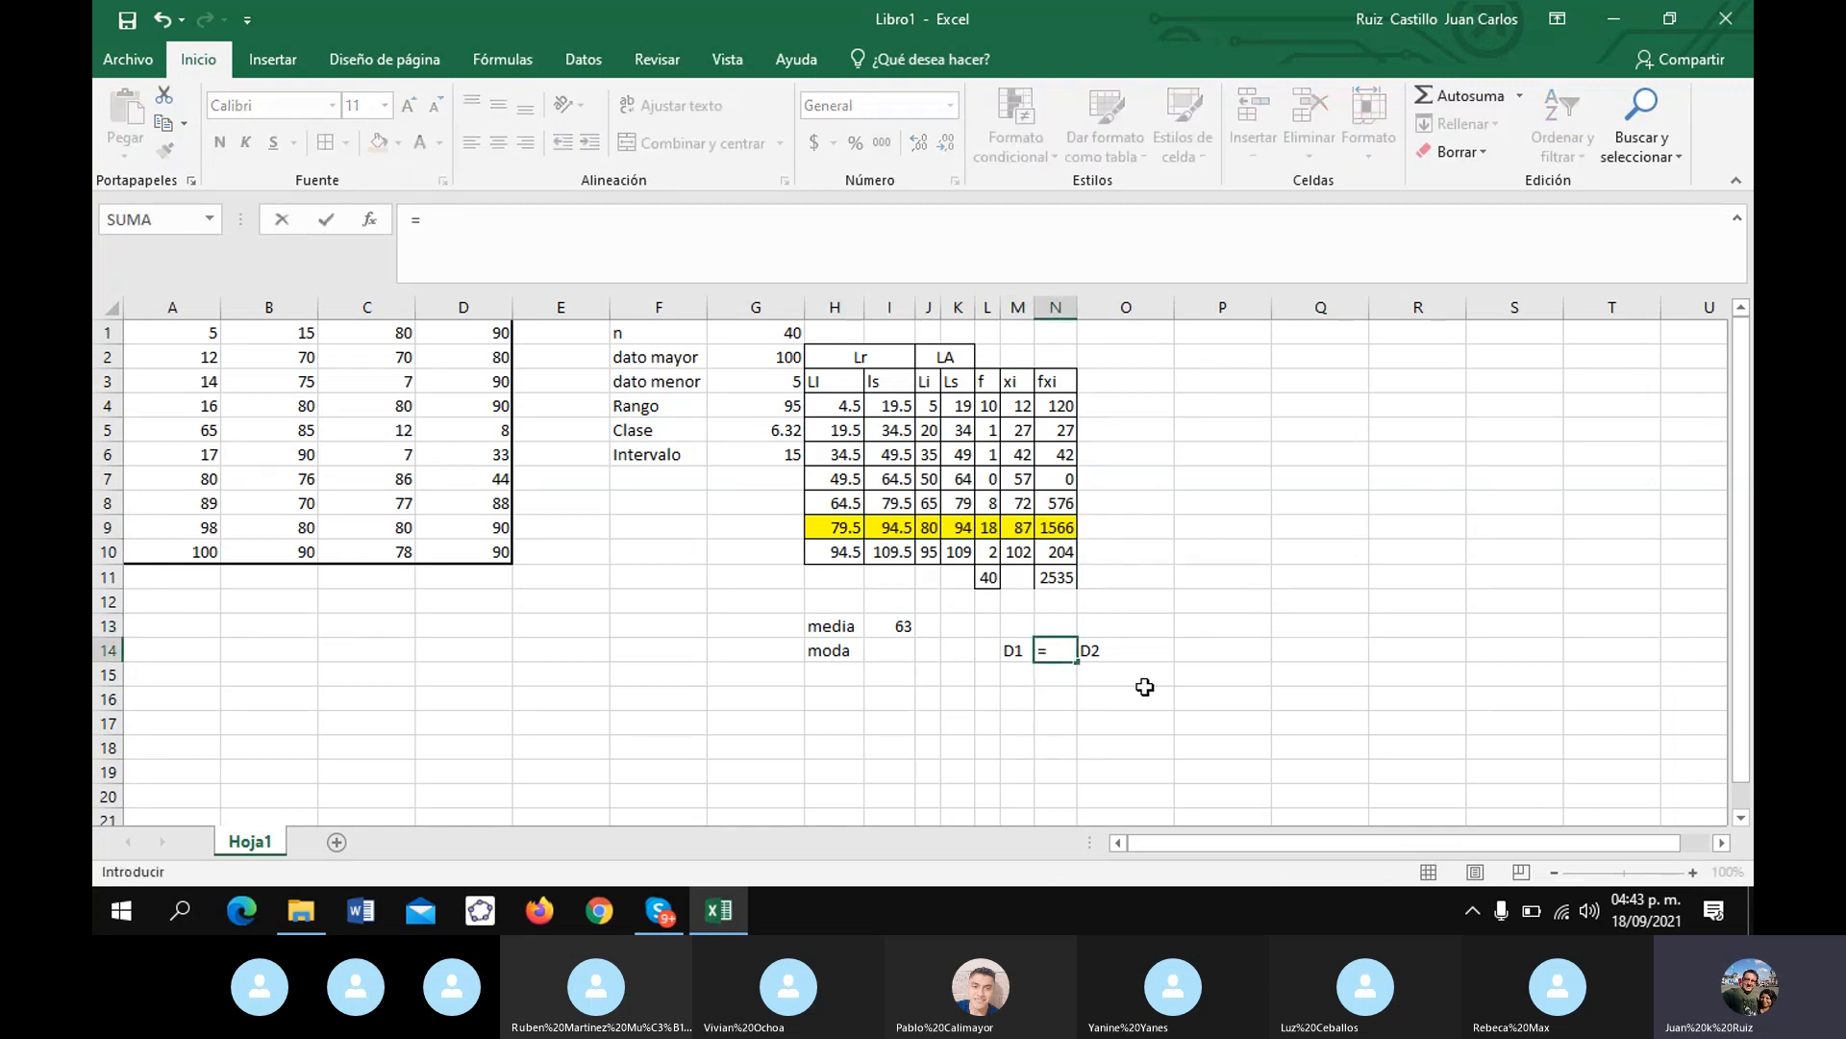
click(993, 527)
text(-)
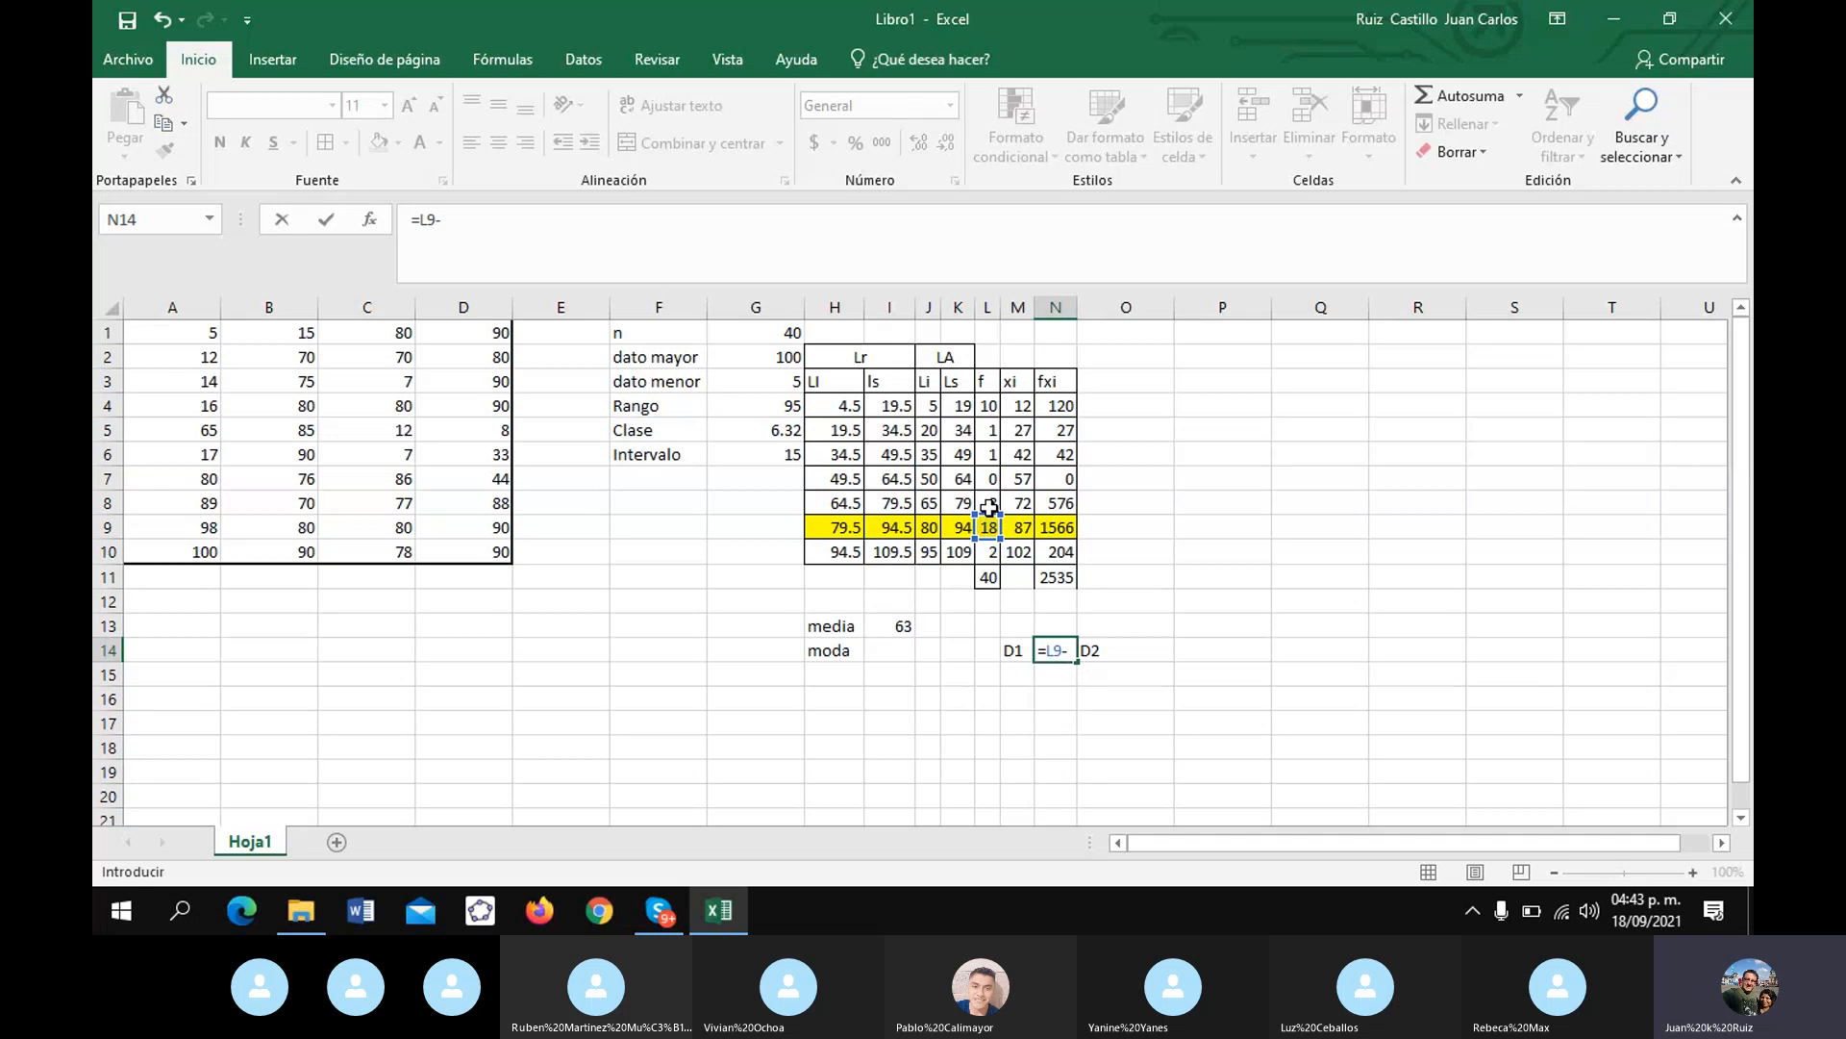
click(989, 503)
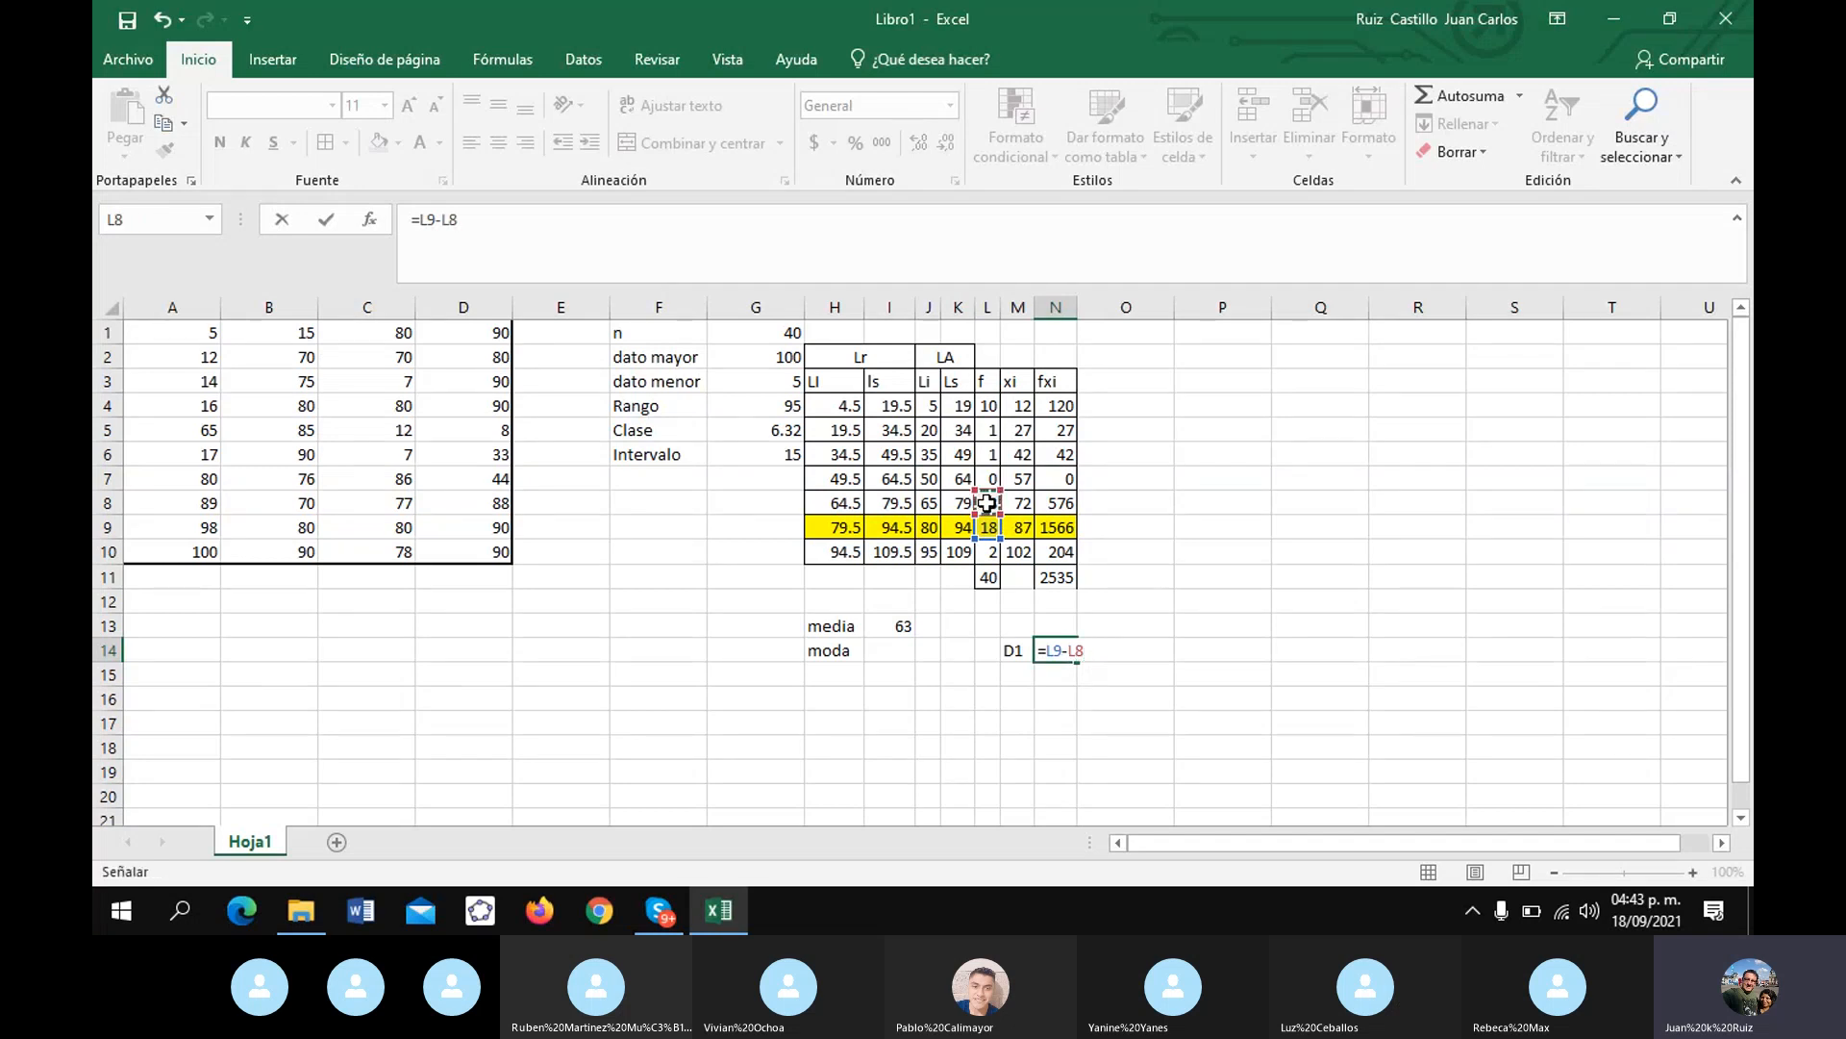
key(Return)
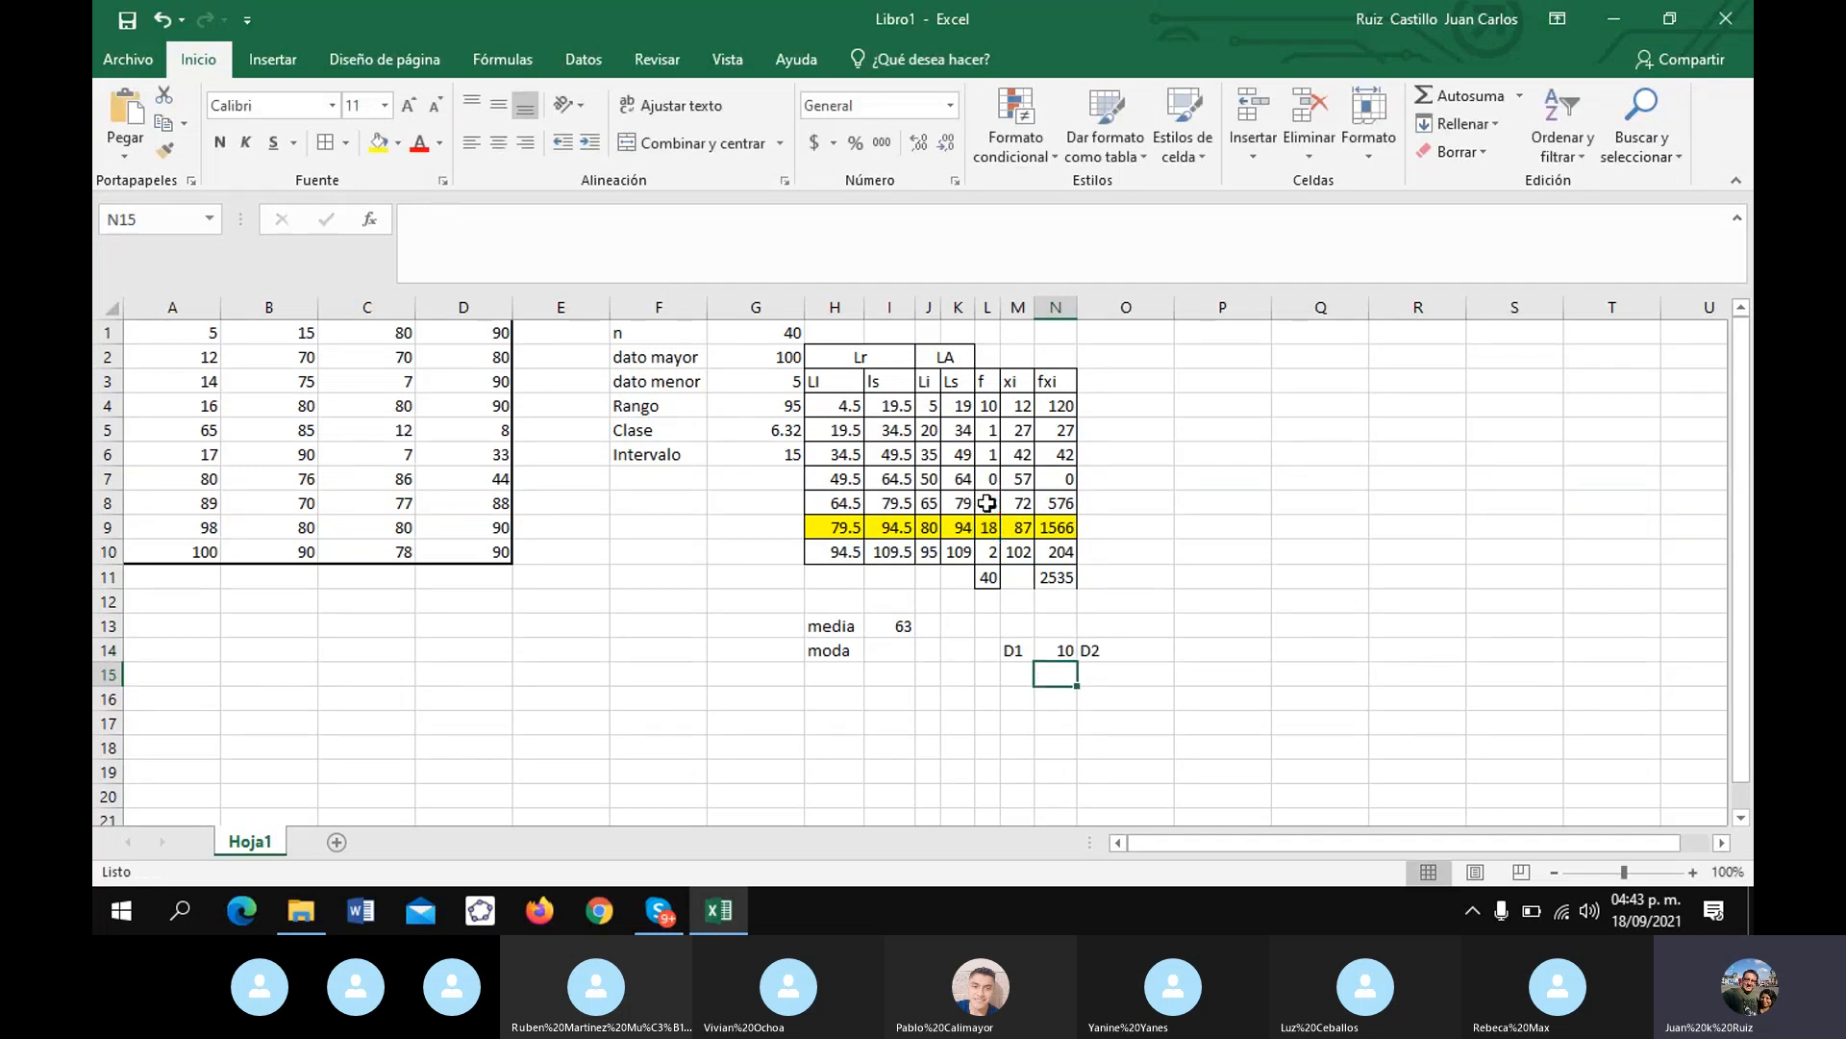
- Calculate D2 in cell P14 with the formula =L9-L10
click(1194, 653)
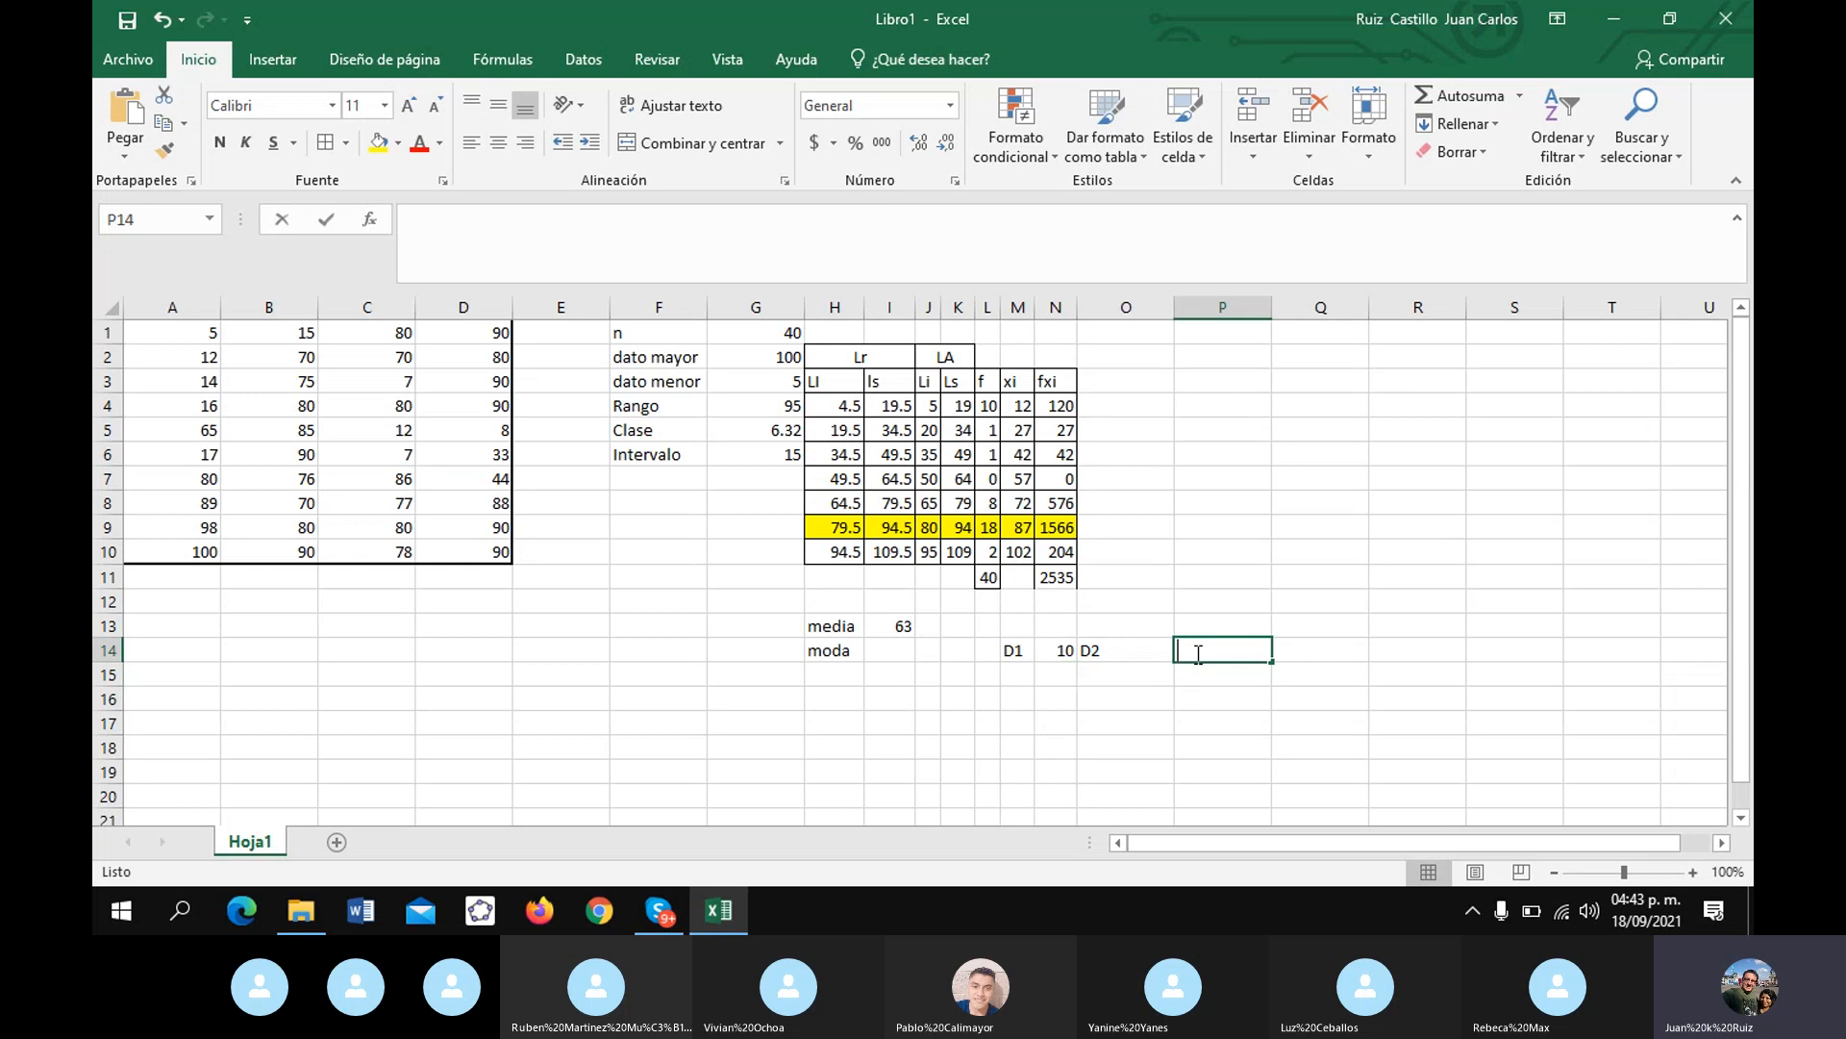
text(=)
click(990, 529)
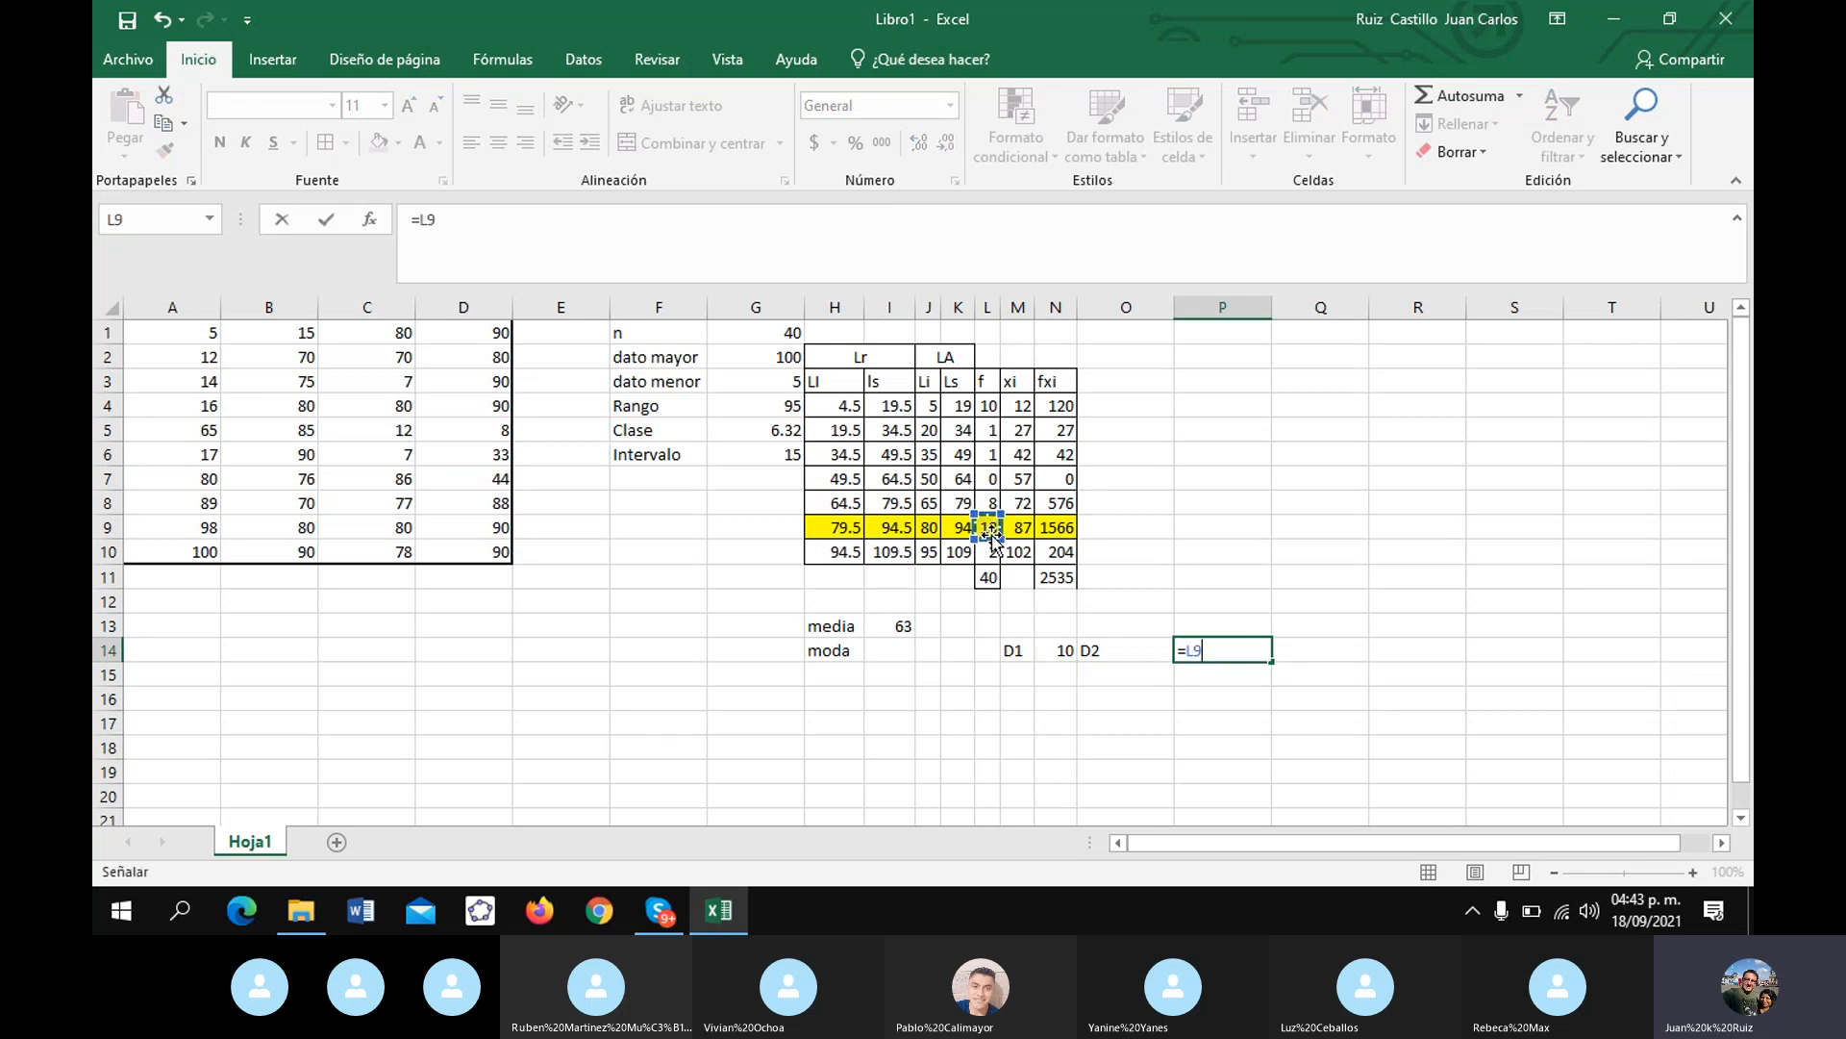
text(-)
click(995, 560)
key(Return)
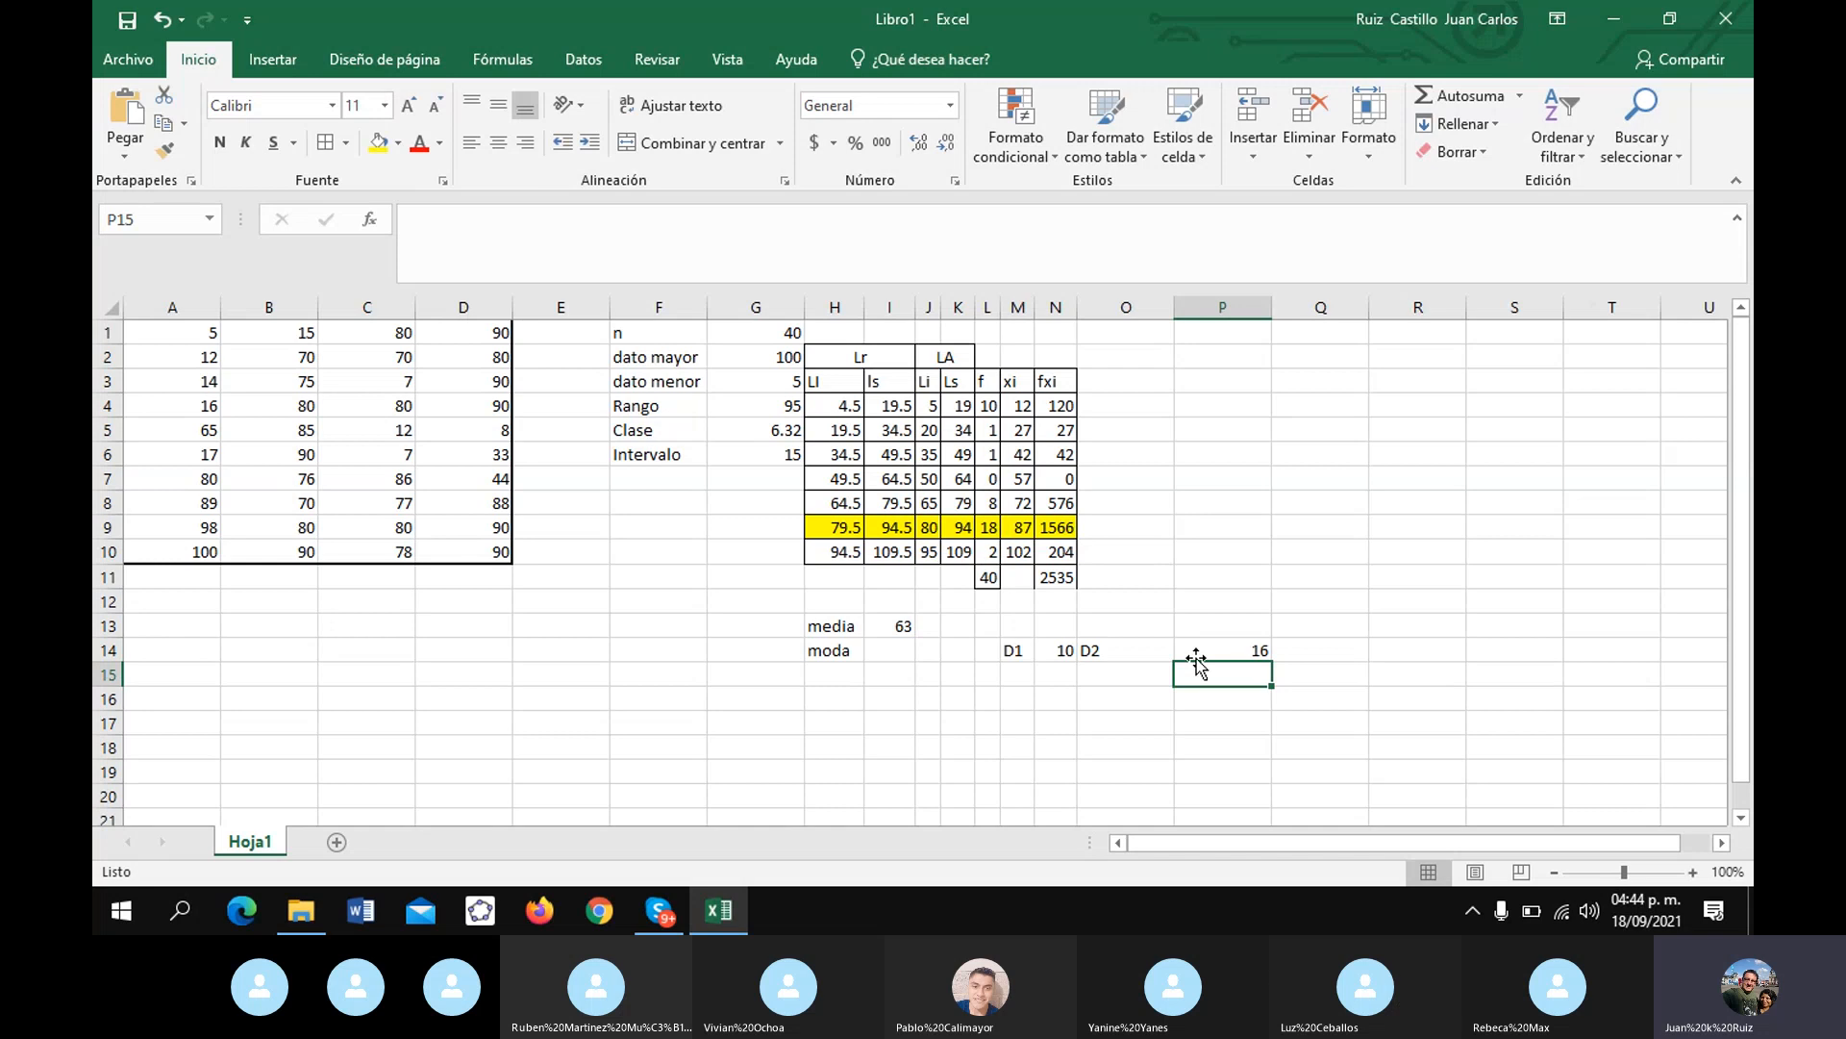
- Calculate the mode in cell I14 with the formula =H9+(N14/(N14+P14))*G6
click(890, 653)
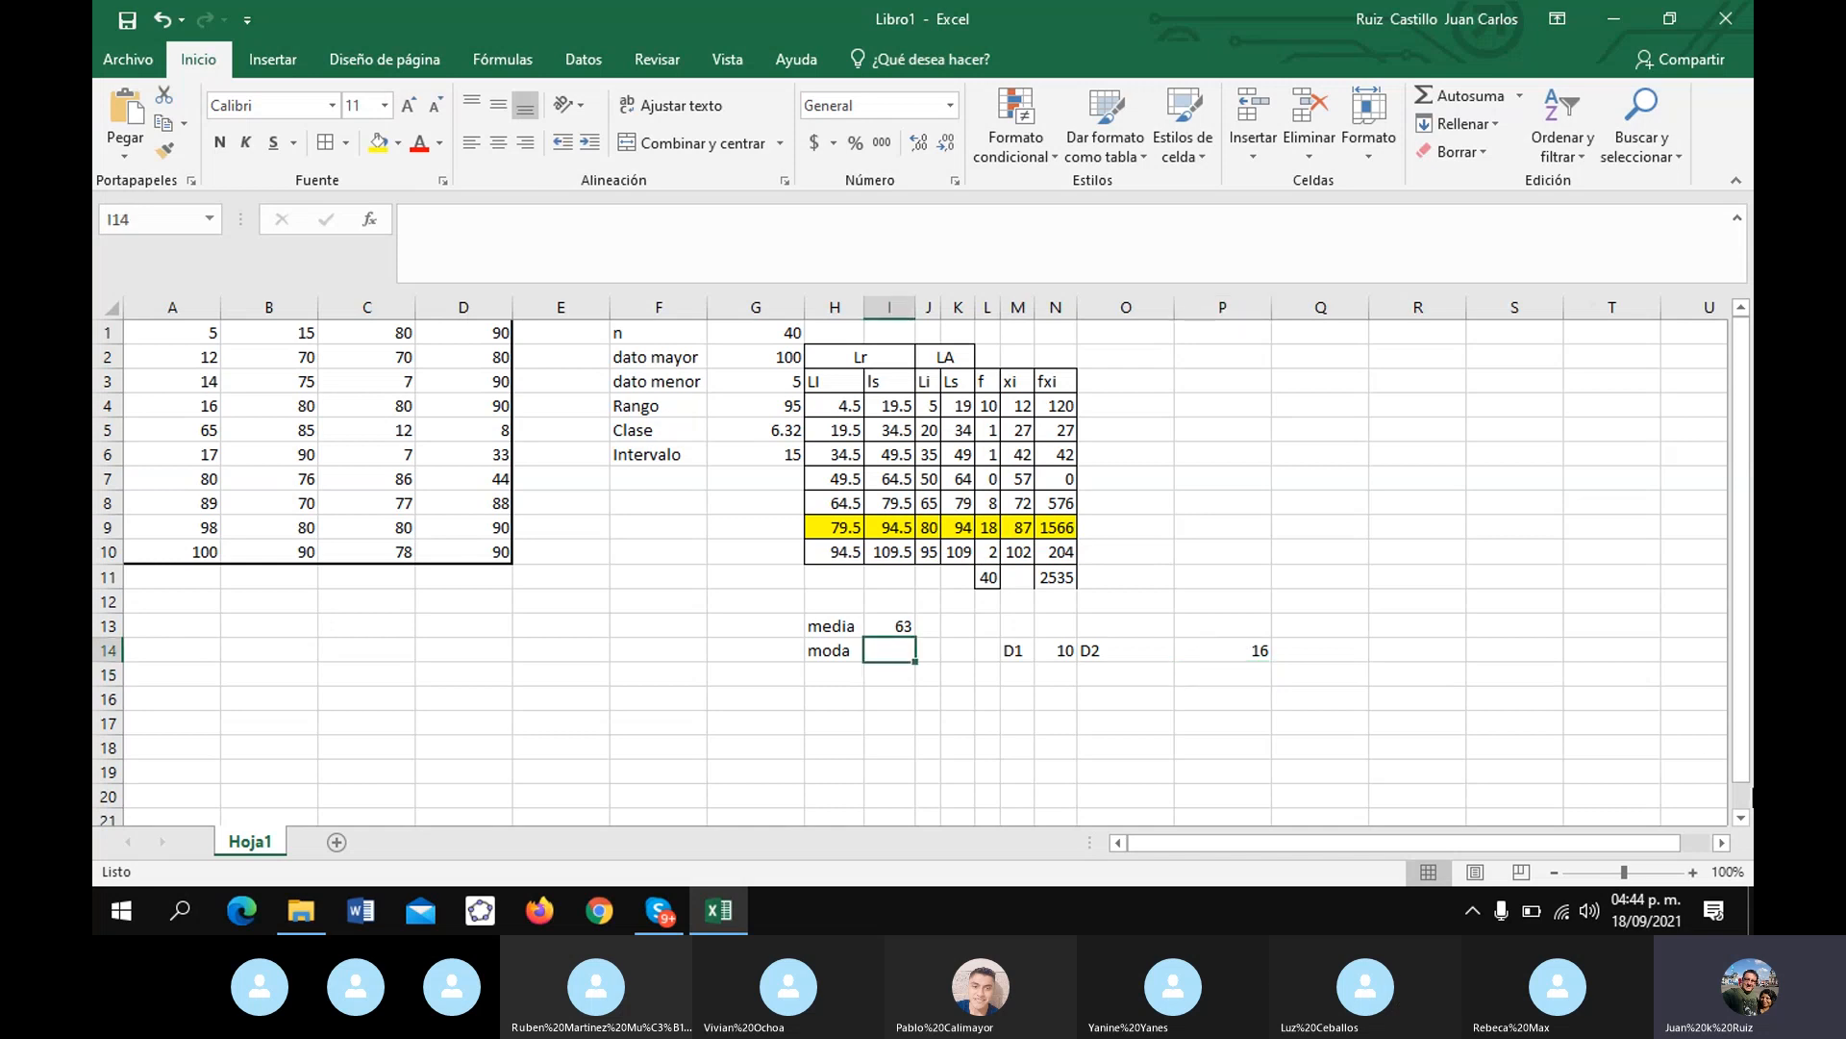
text(=)
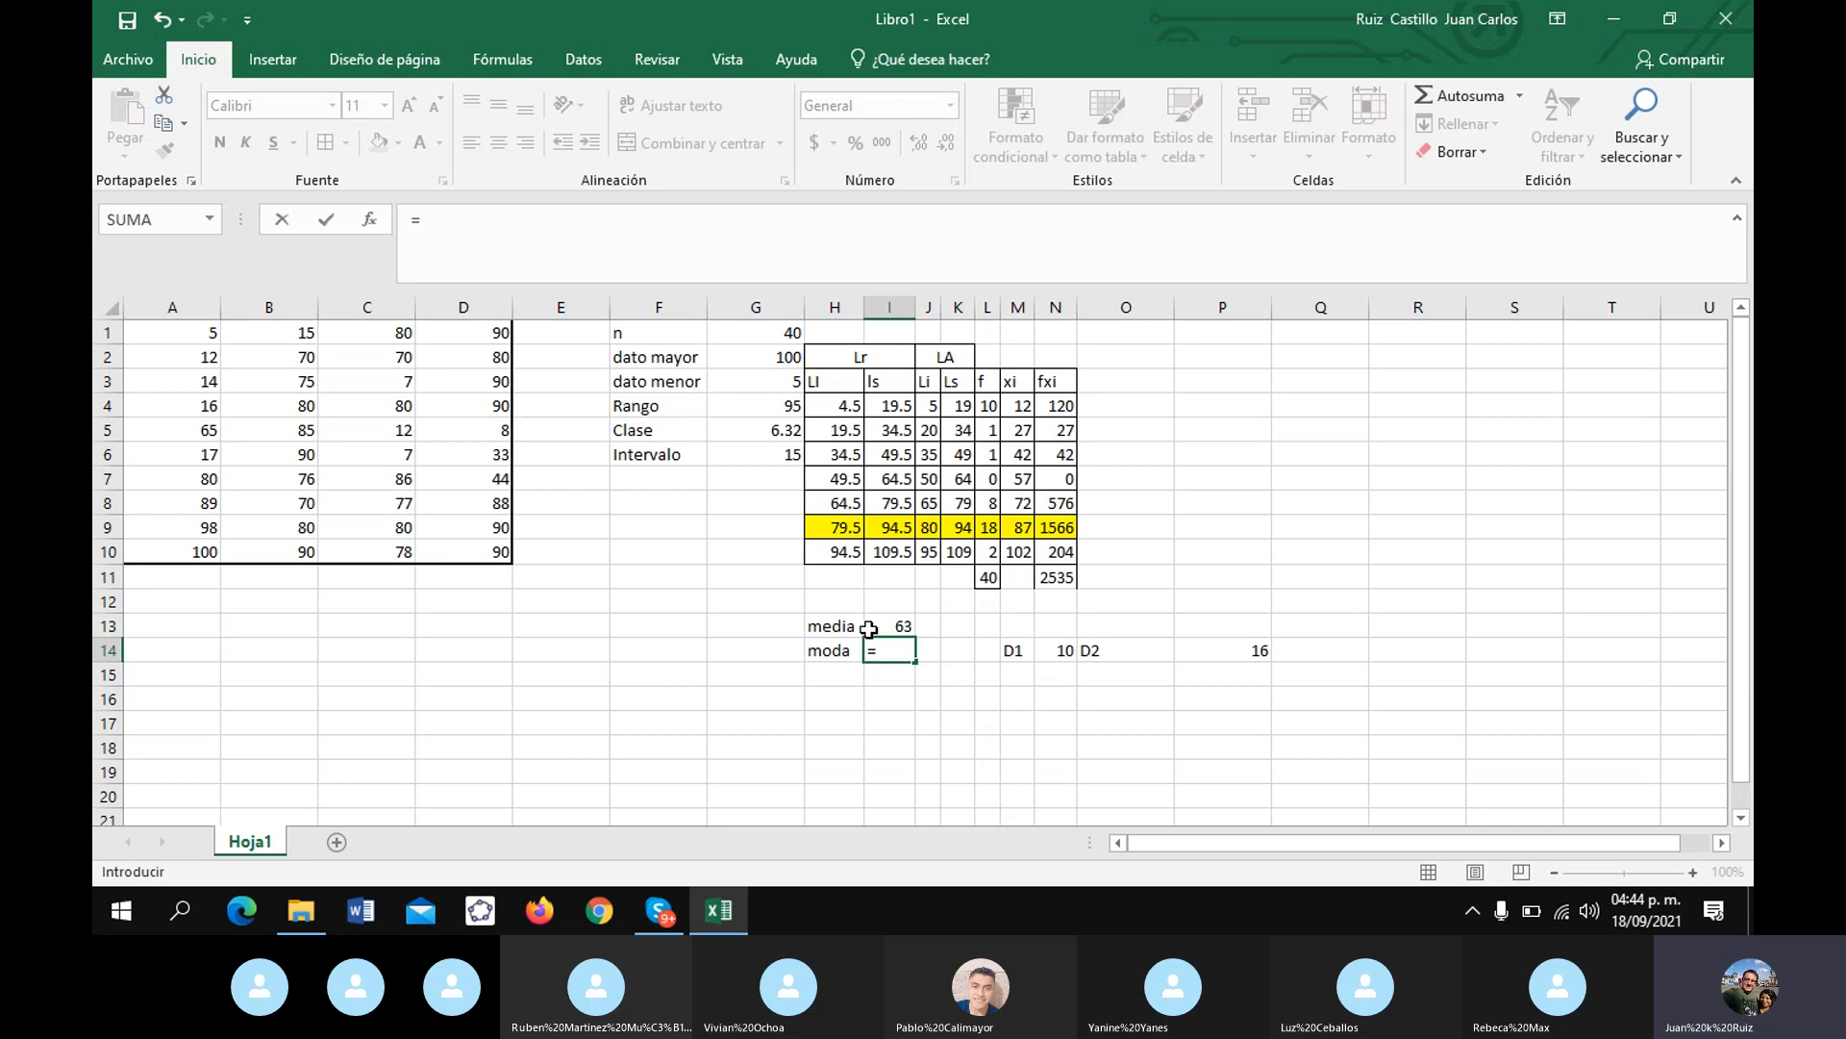
click(836, 527)
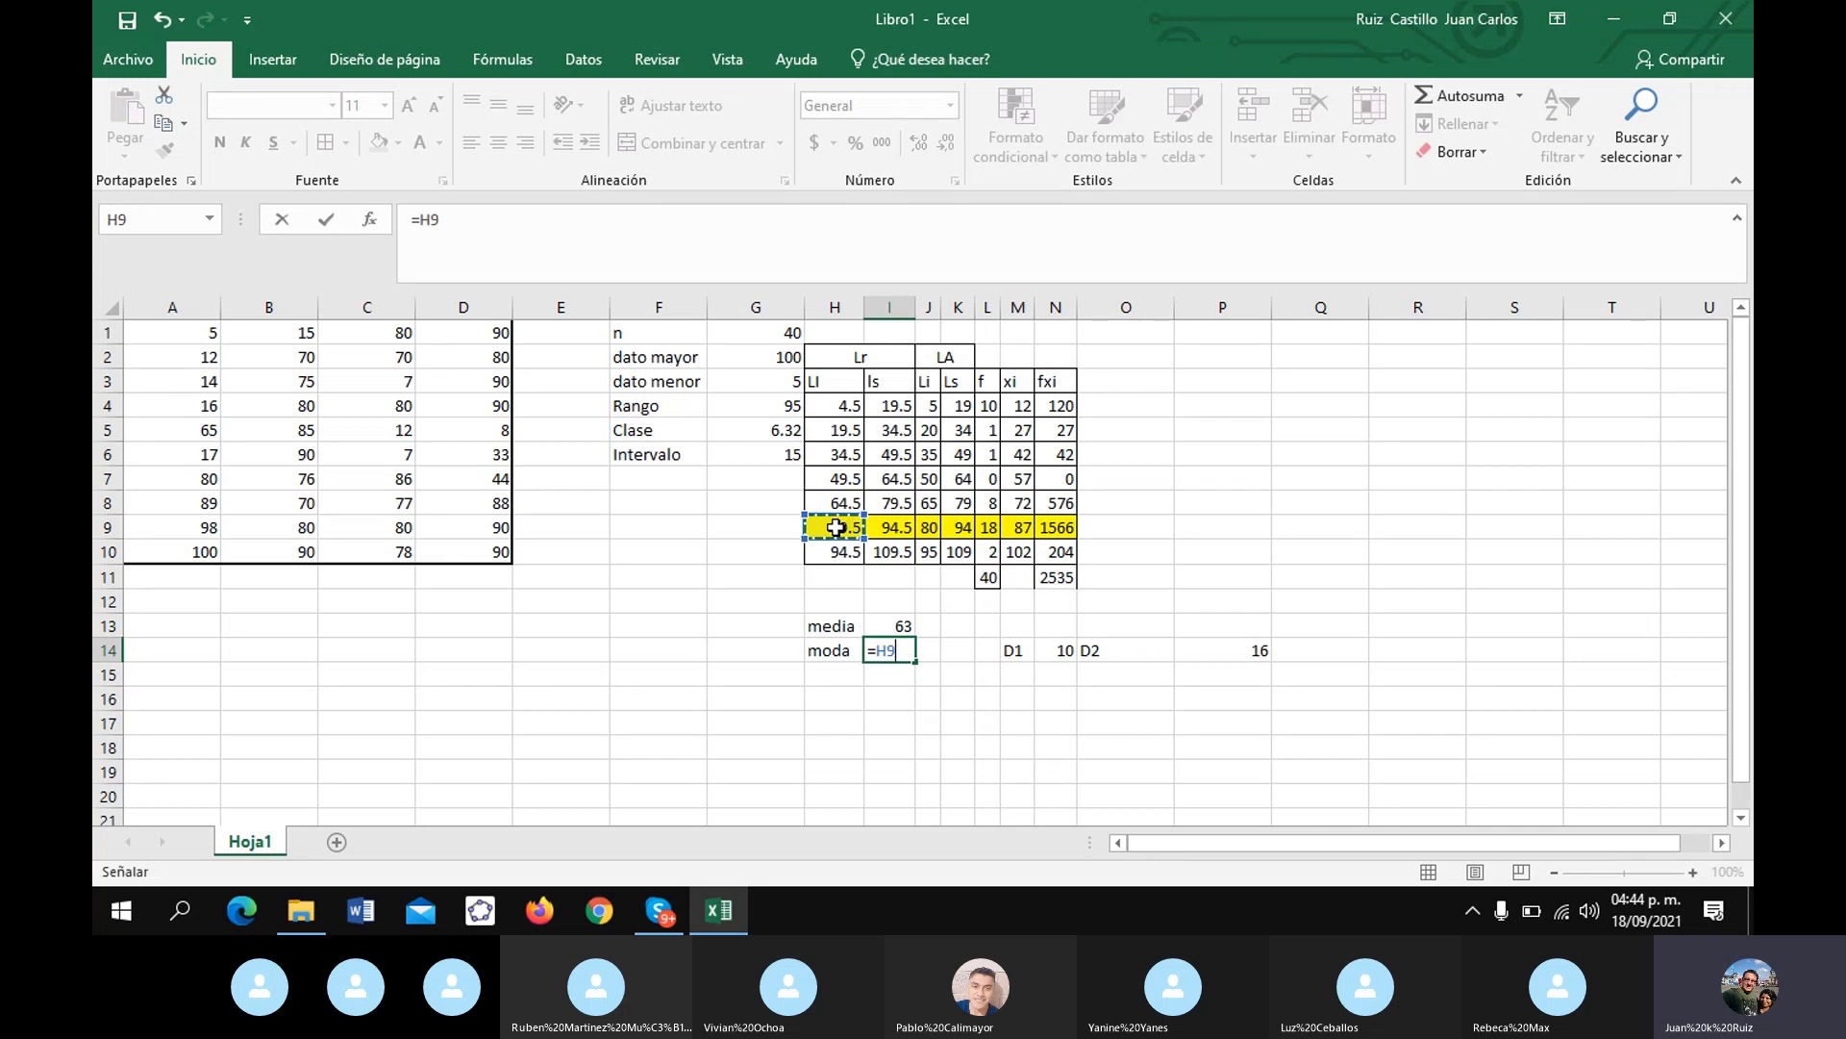
text(+()
click(1058, 647)
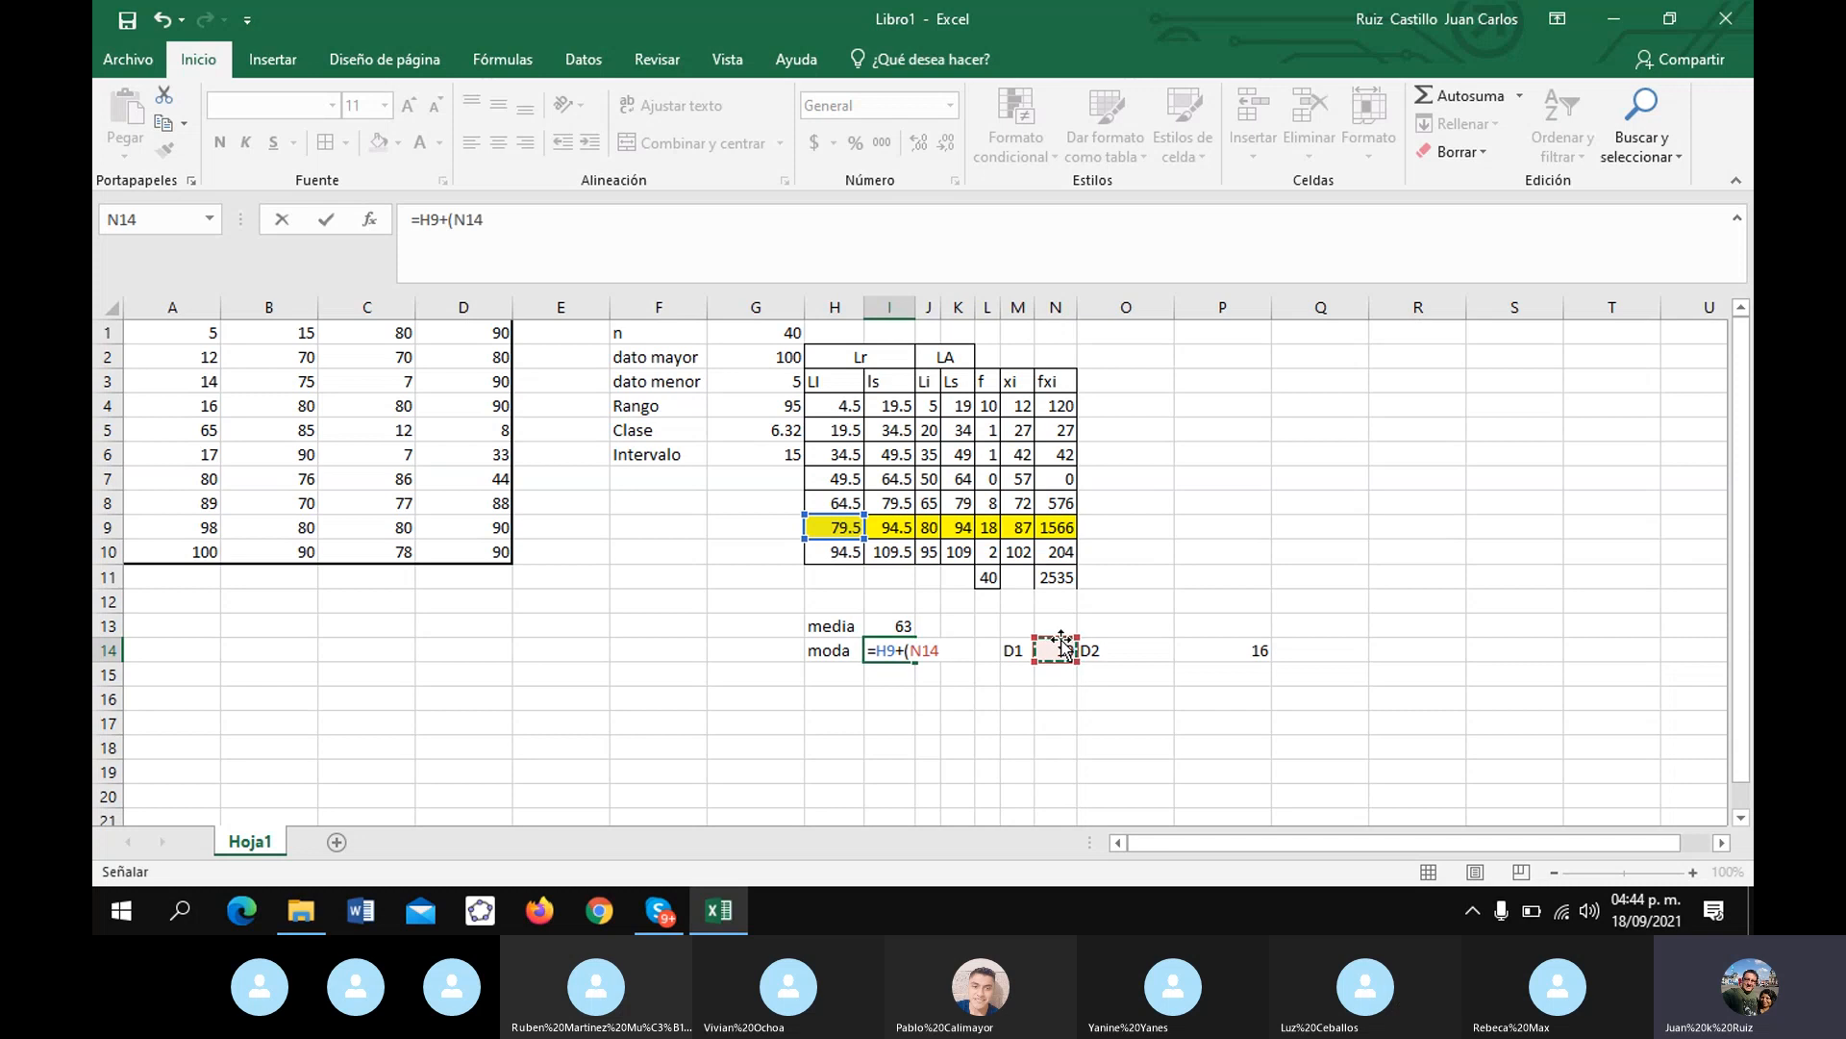
text(/)
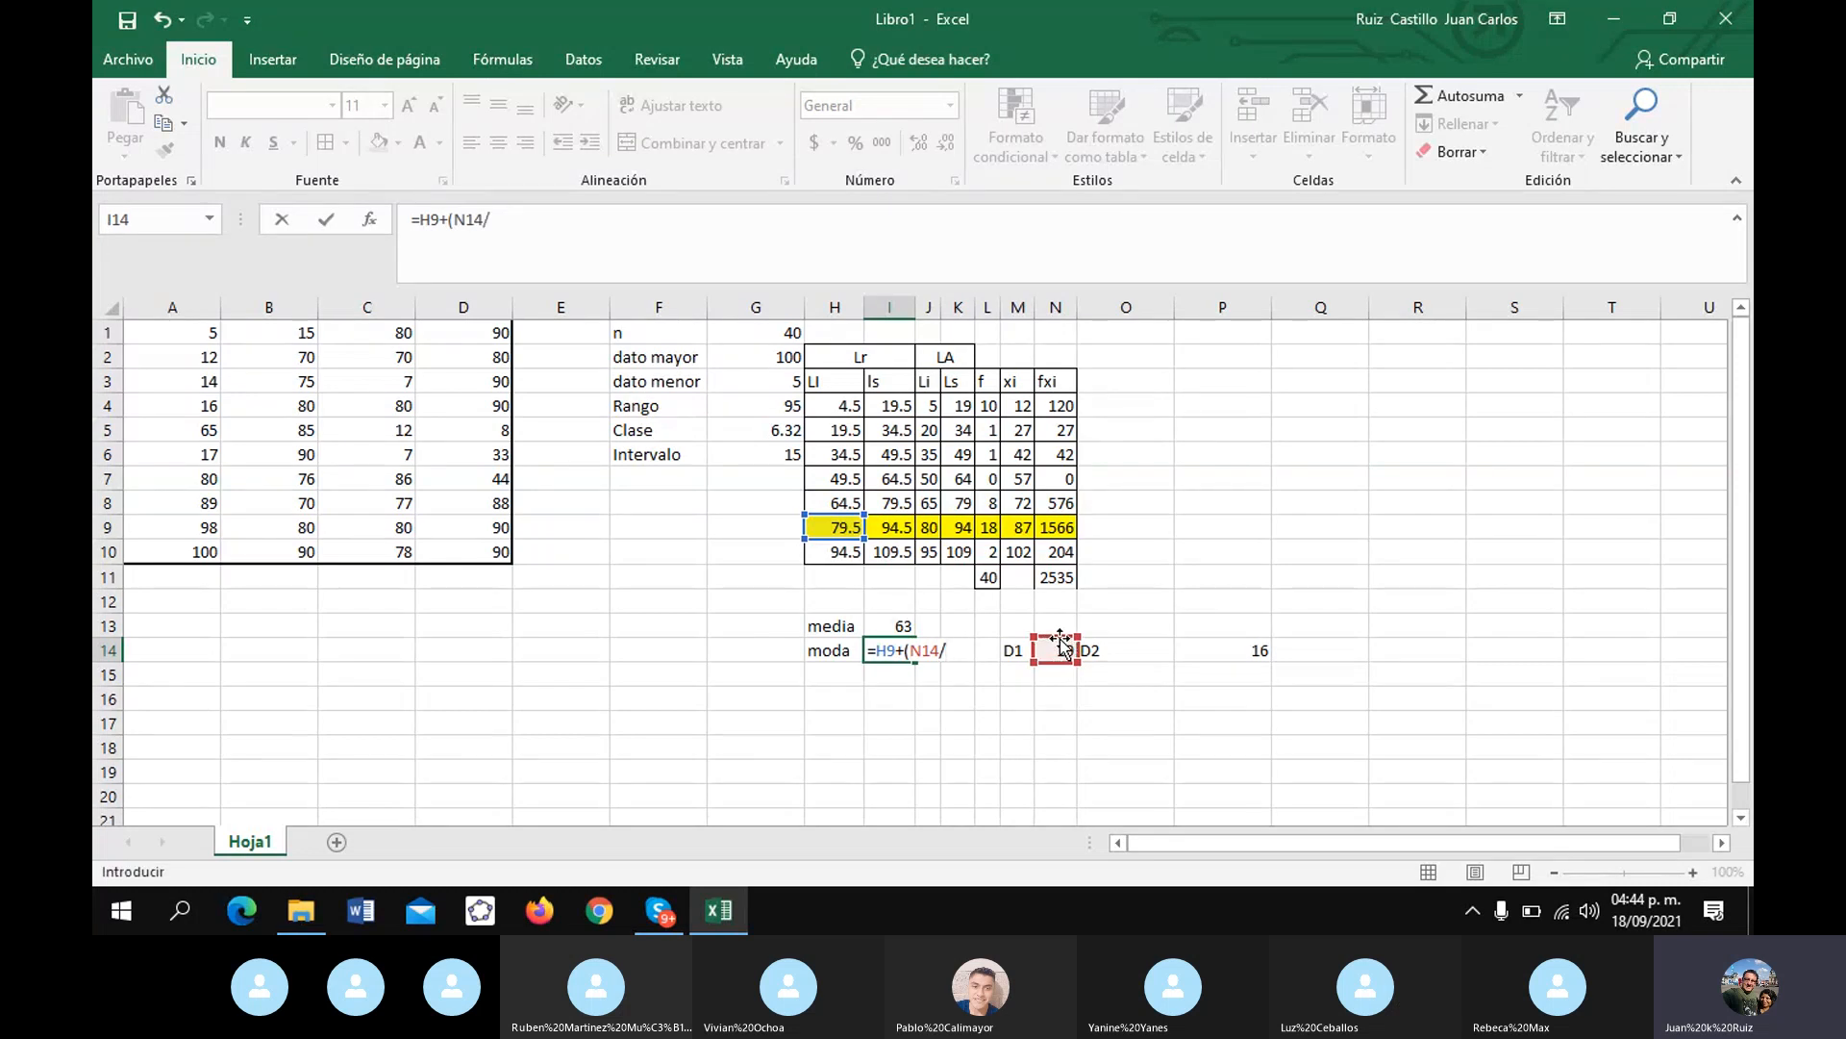
text(()
click(1060, 646)
text(+)
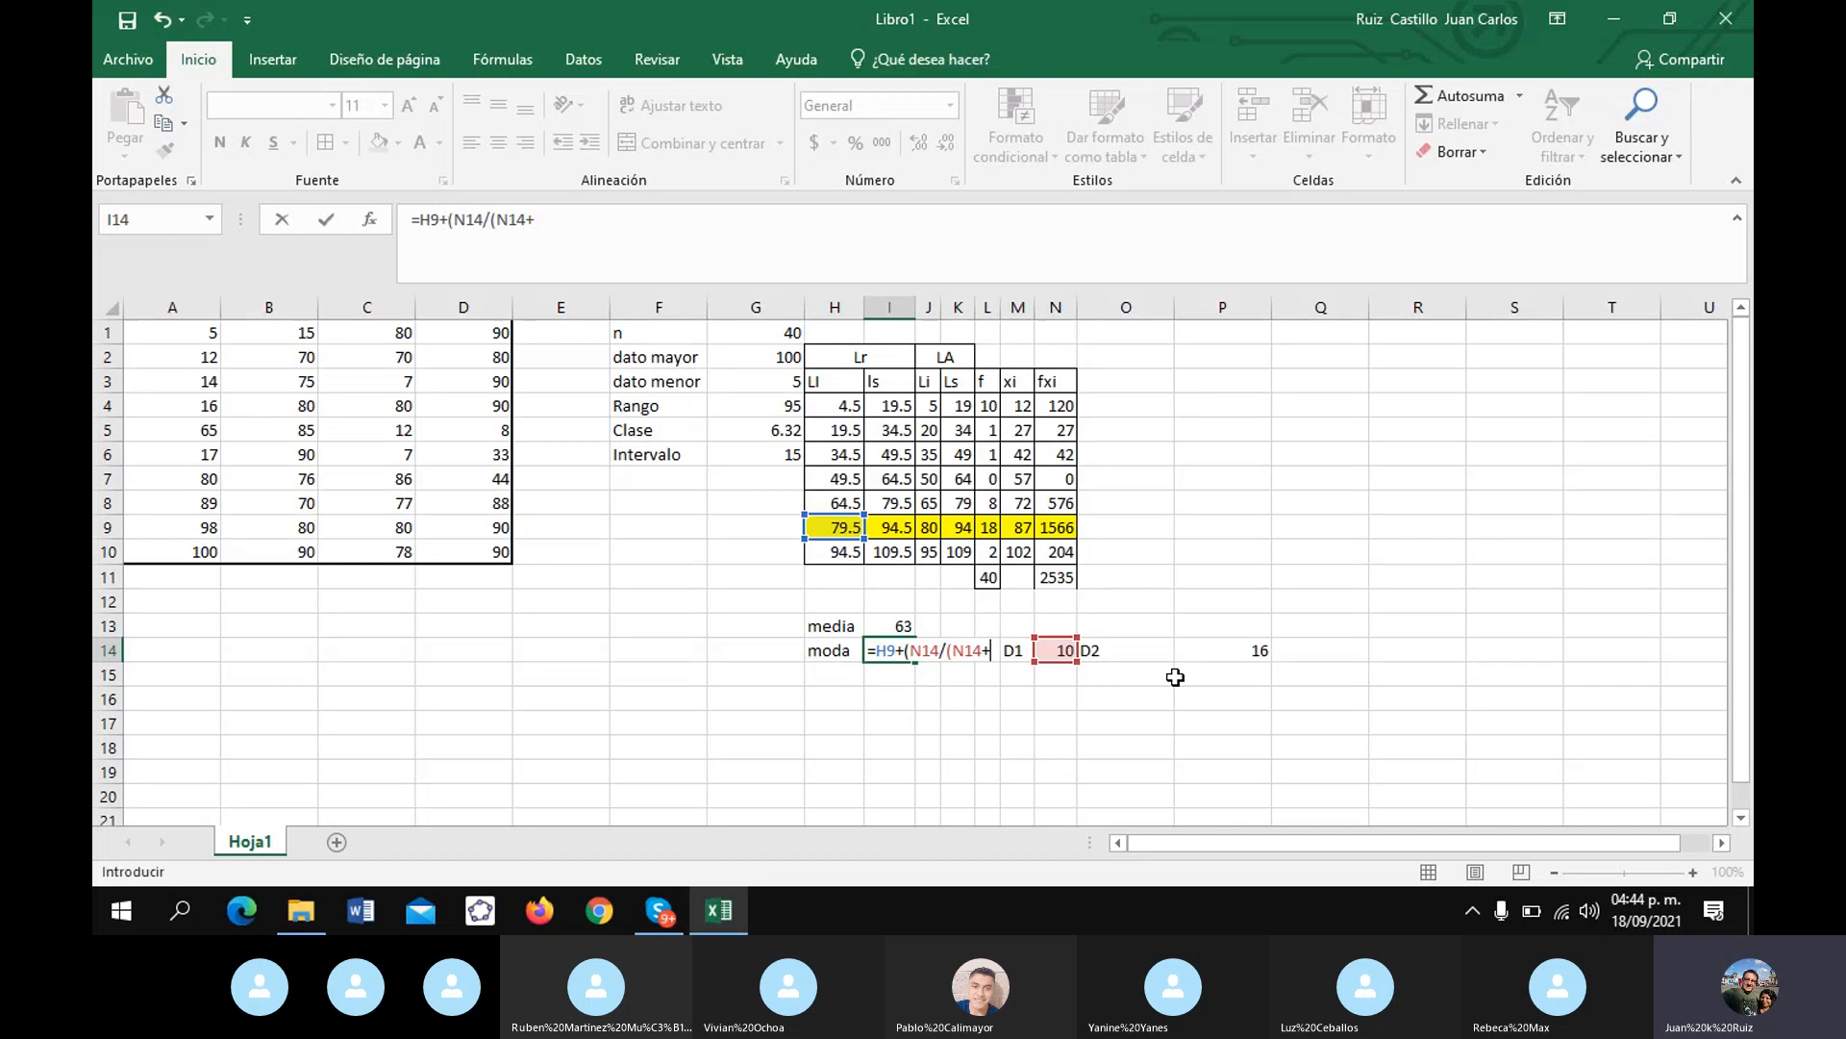
click(1193, 648)
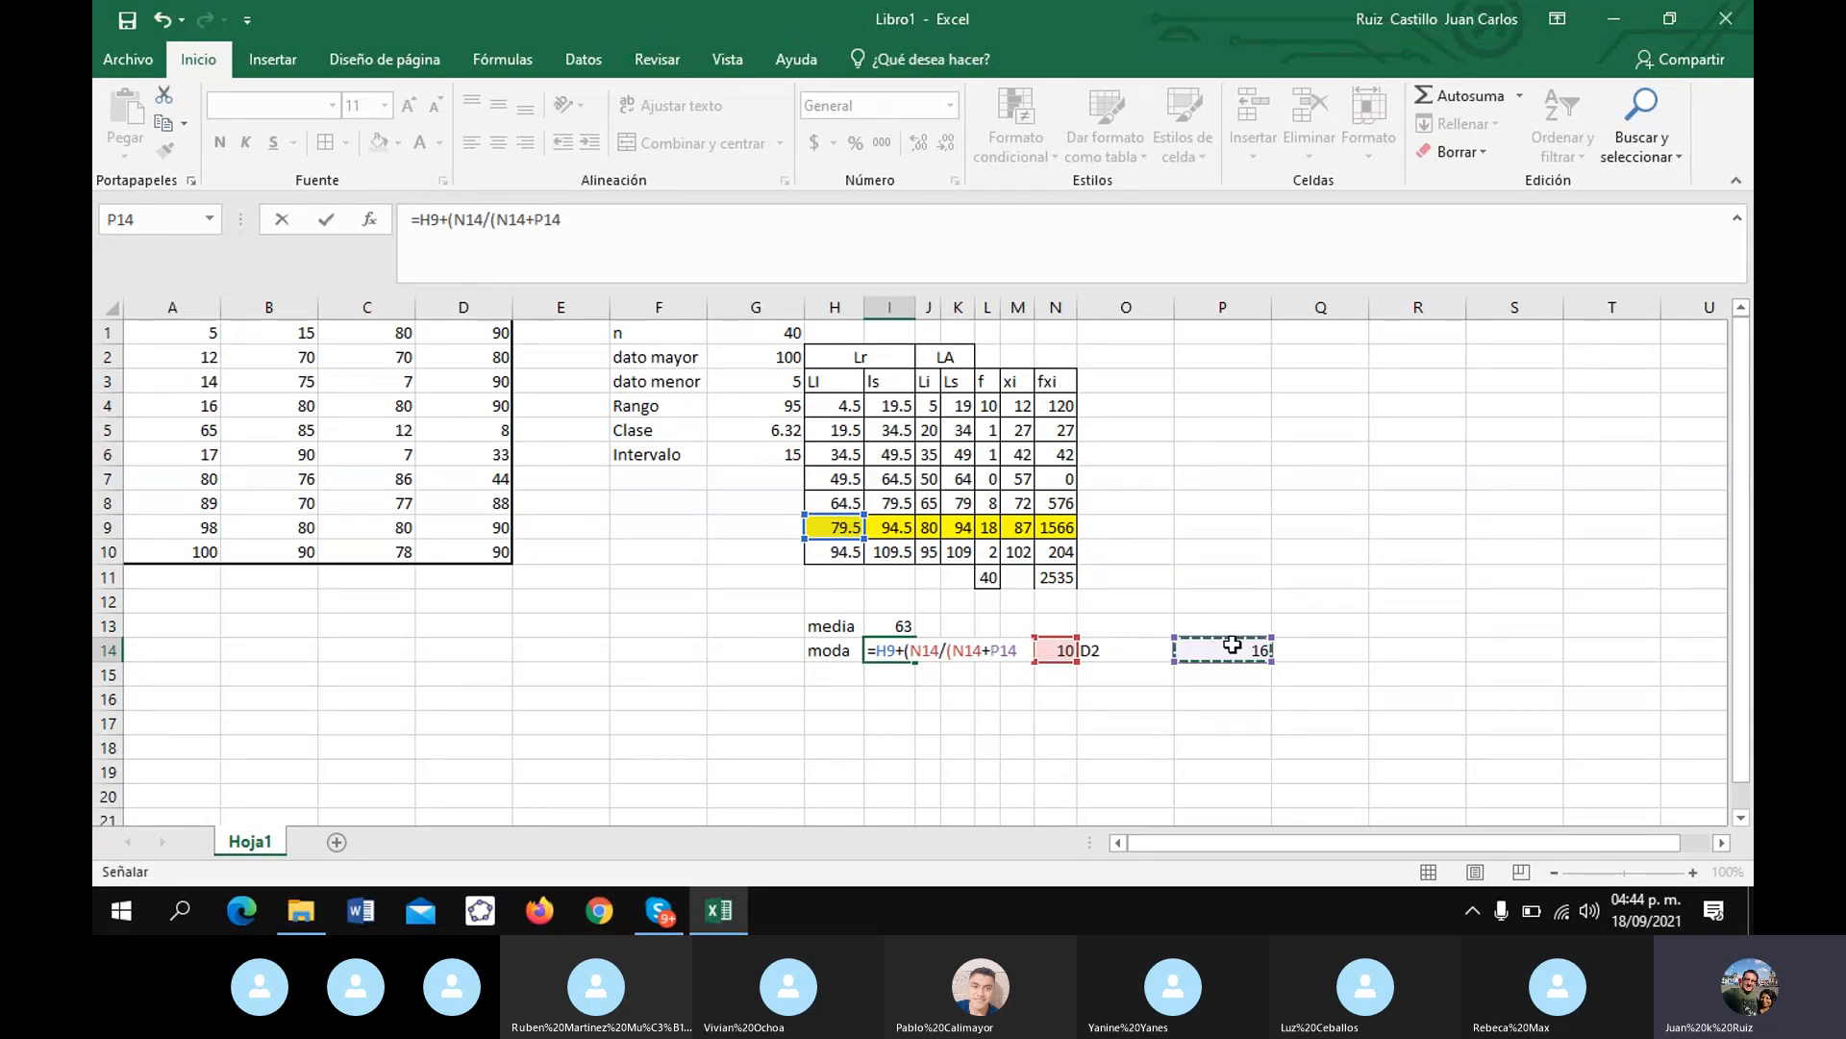
text()*)
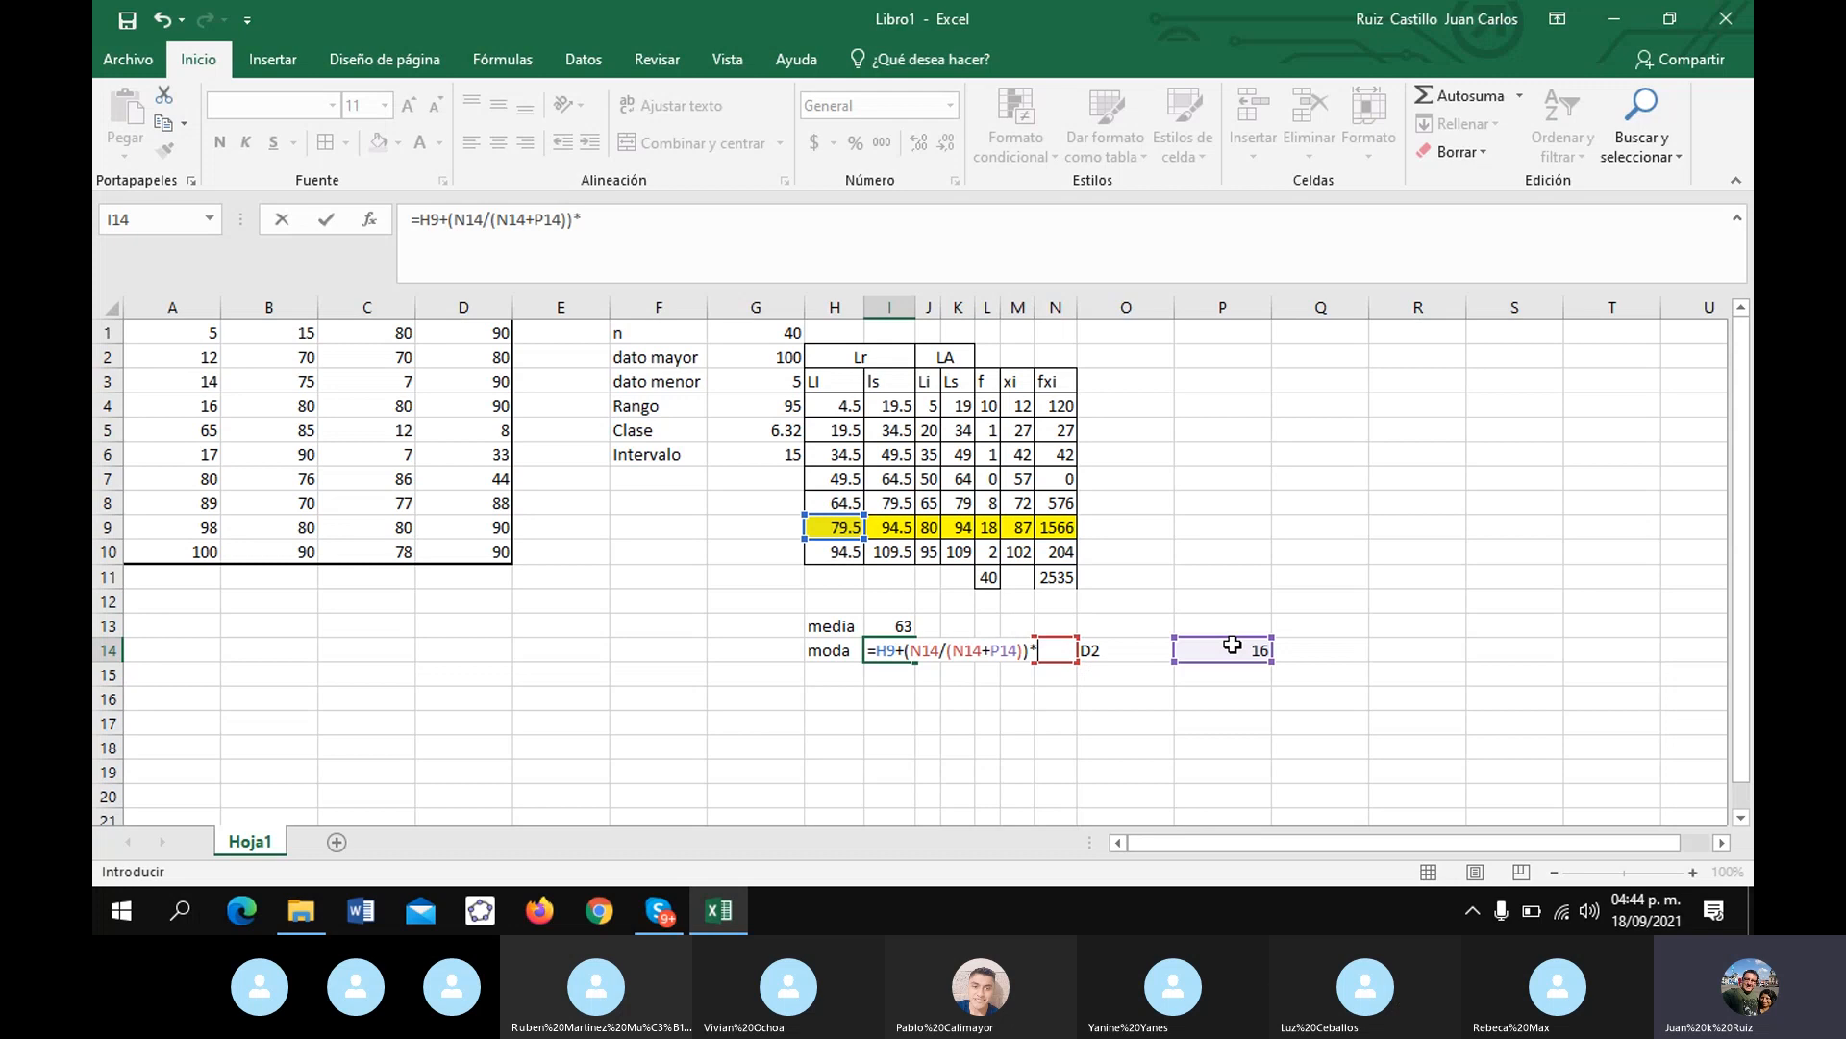
click(792, 456)
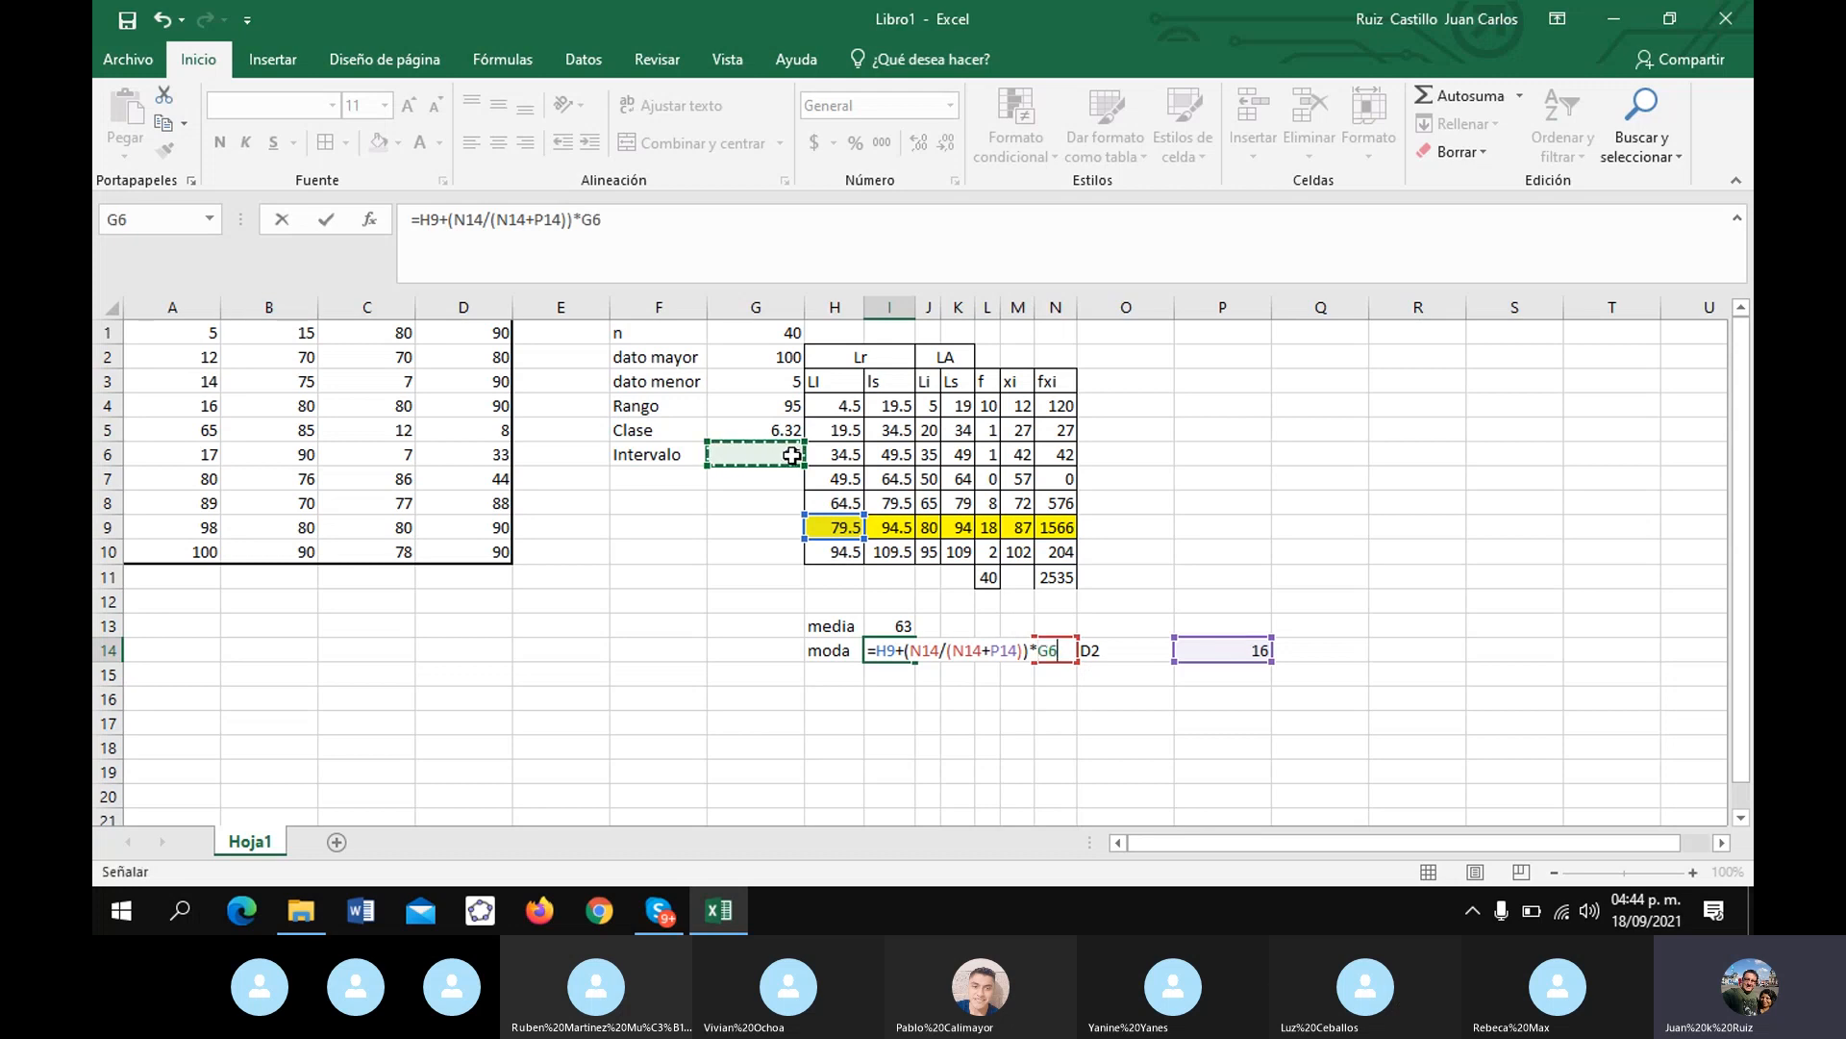
key(Return)
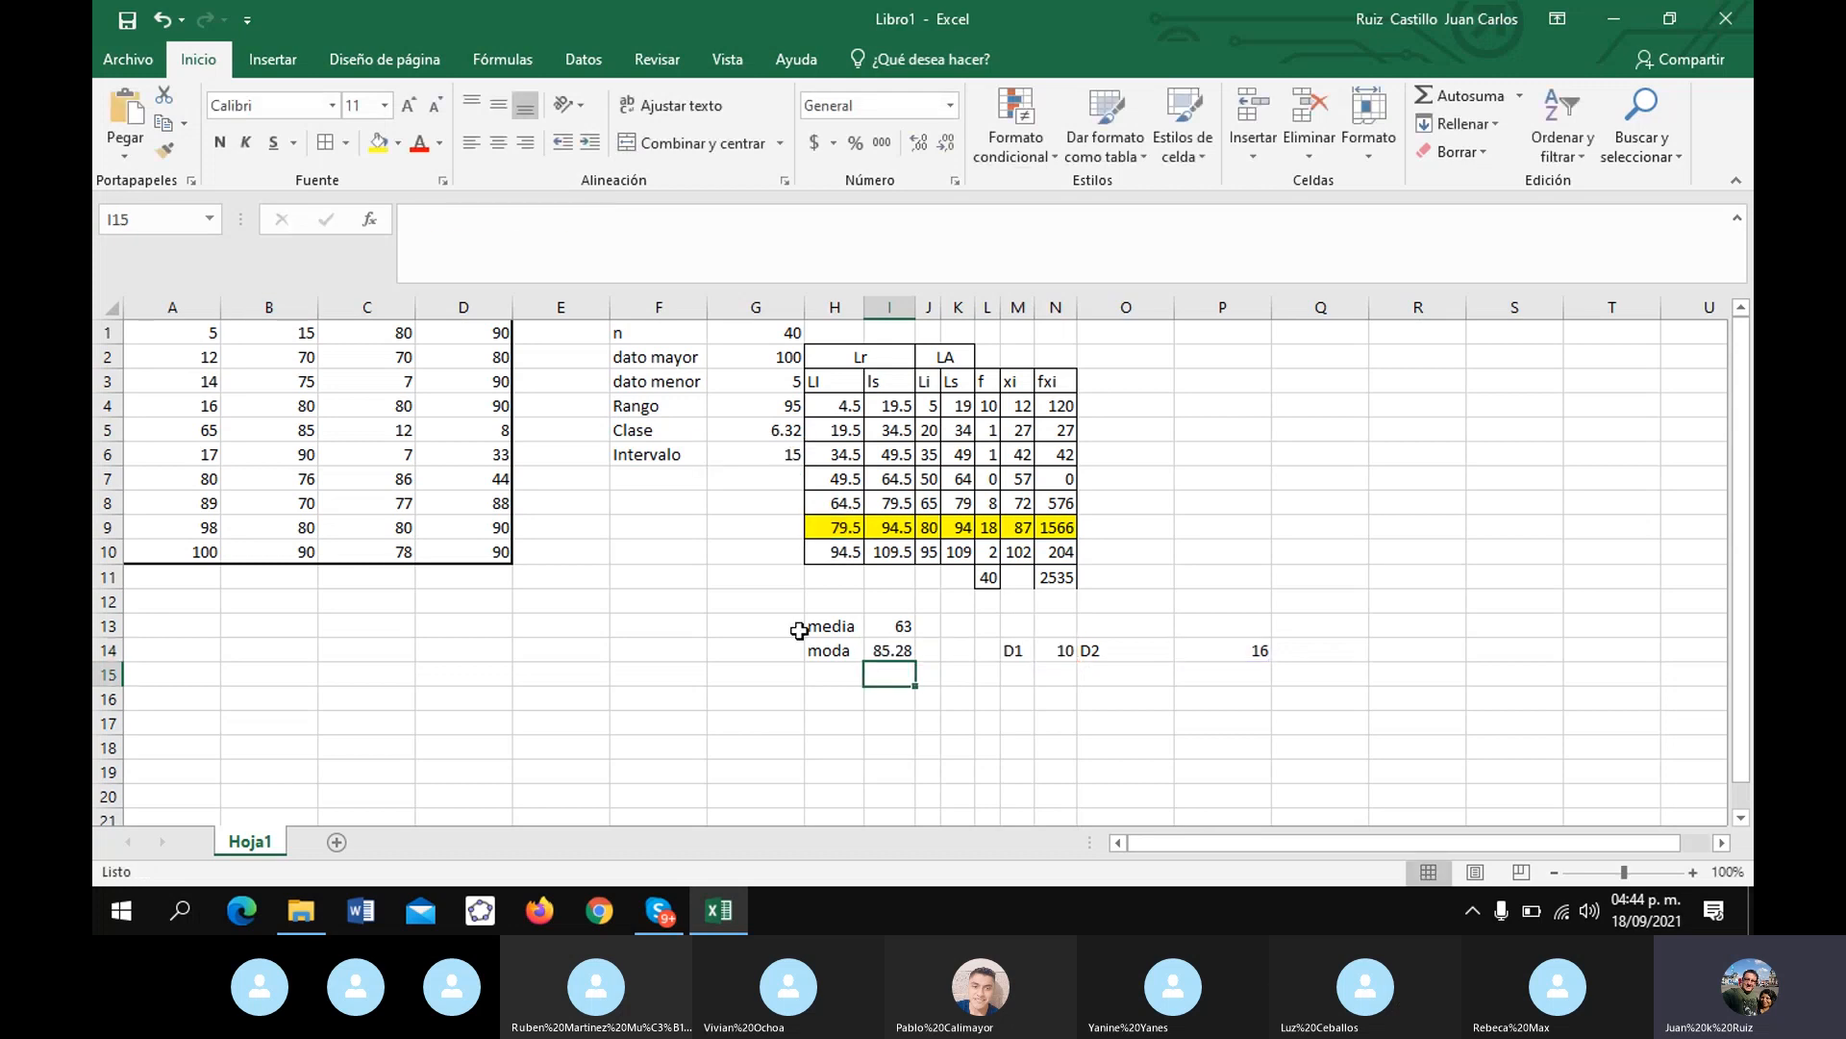
- Reduce the mode in cell I14 to zero decimal places
click(890, 650)
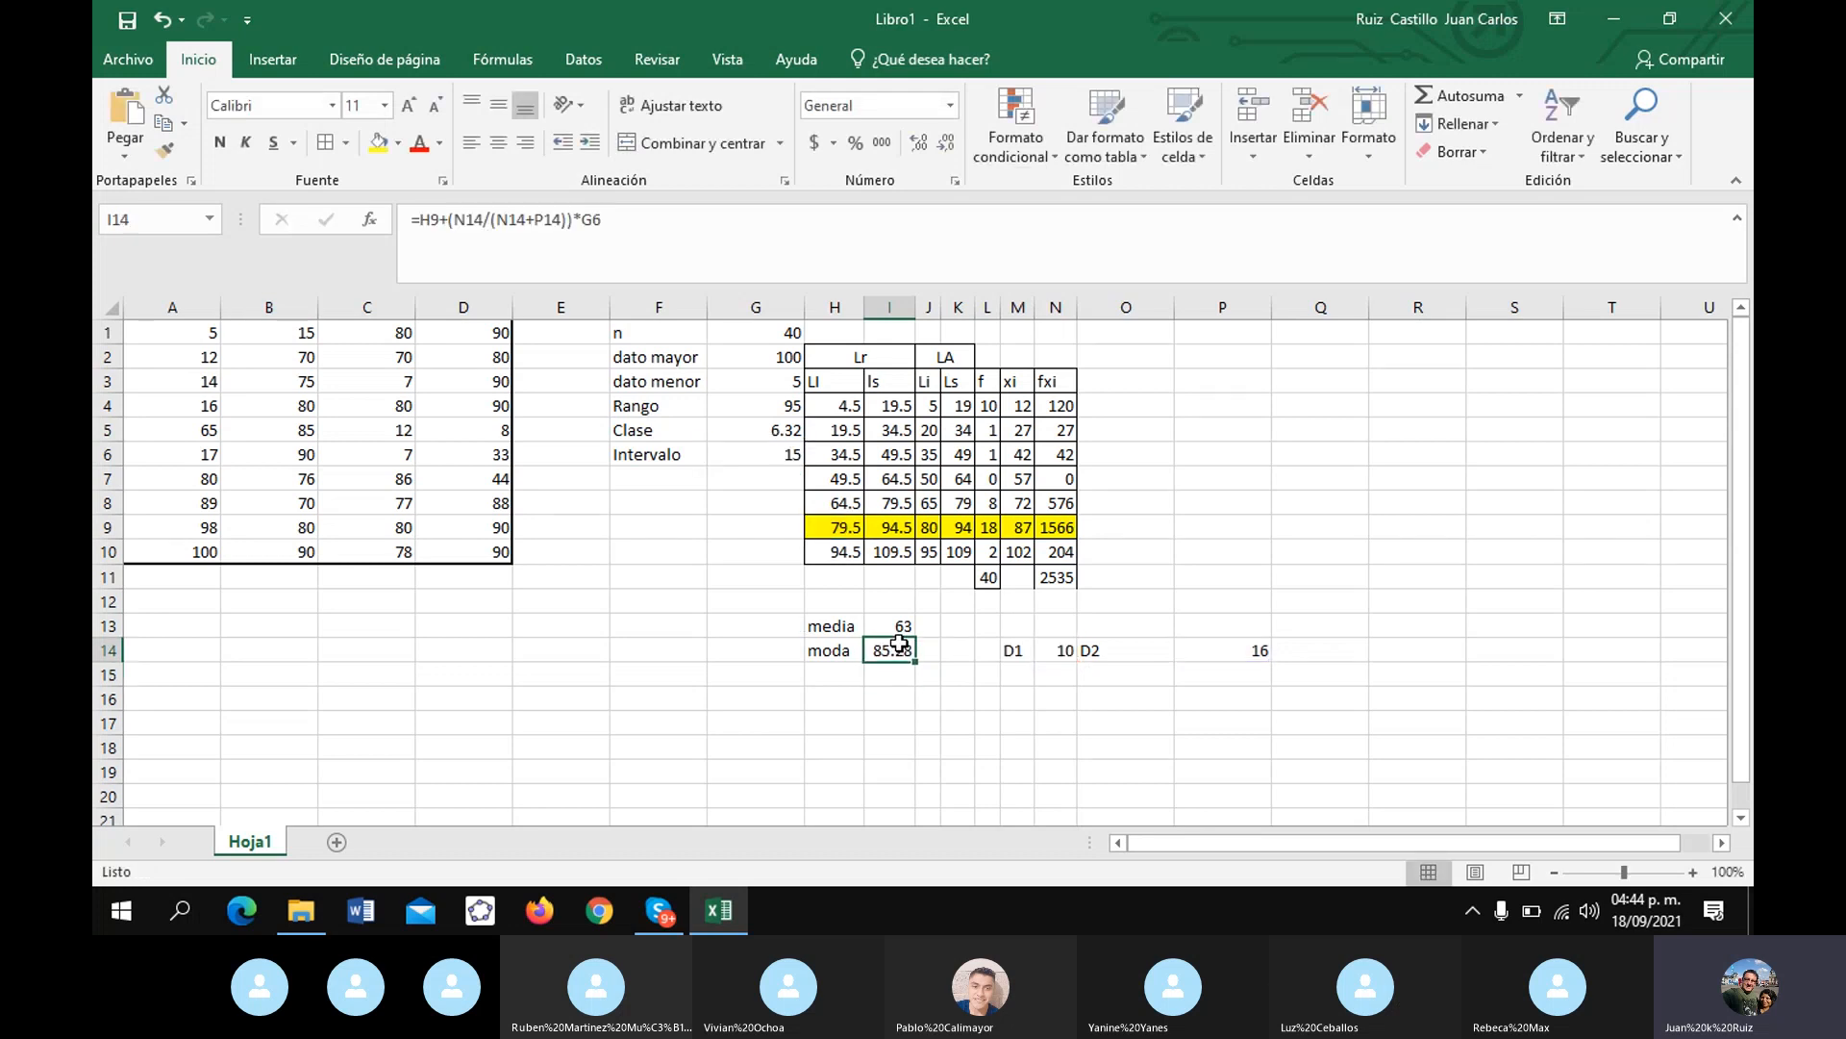
click(948, 142)
click(948, 142)
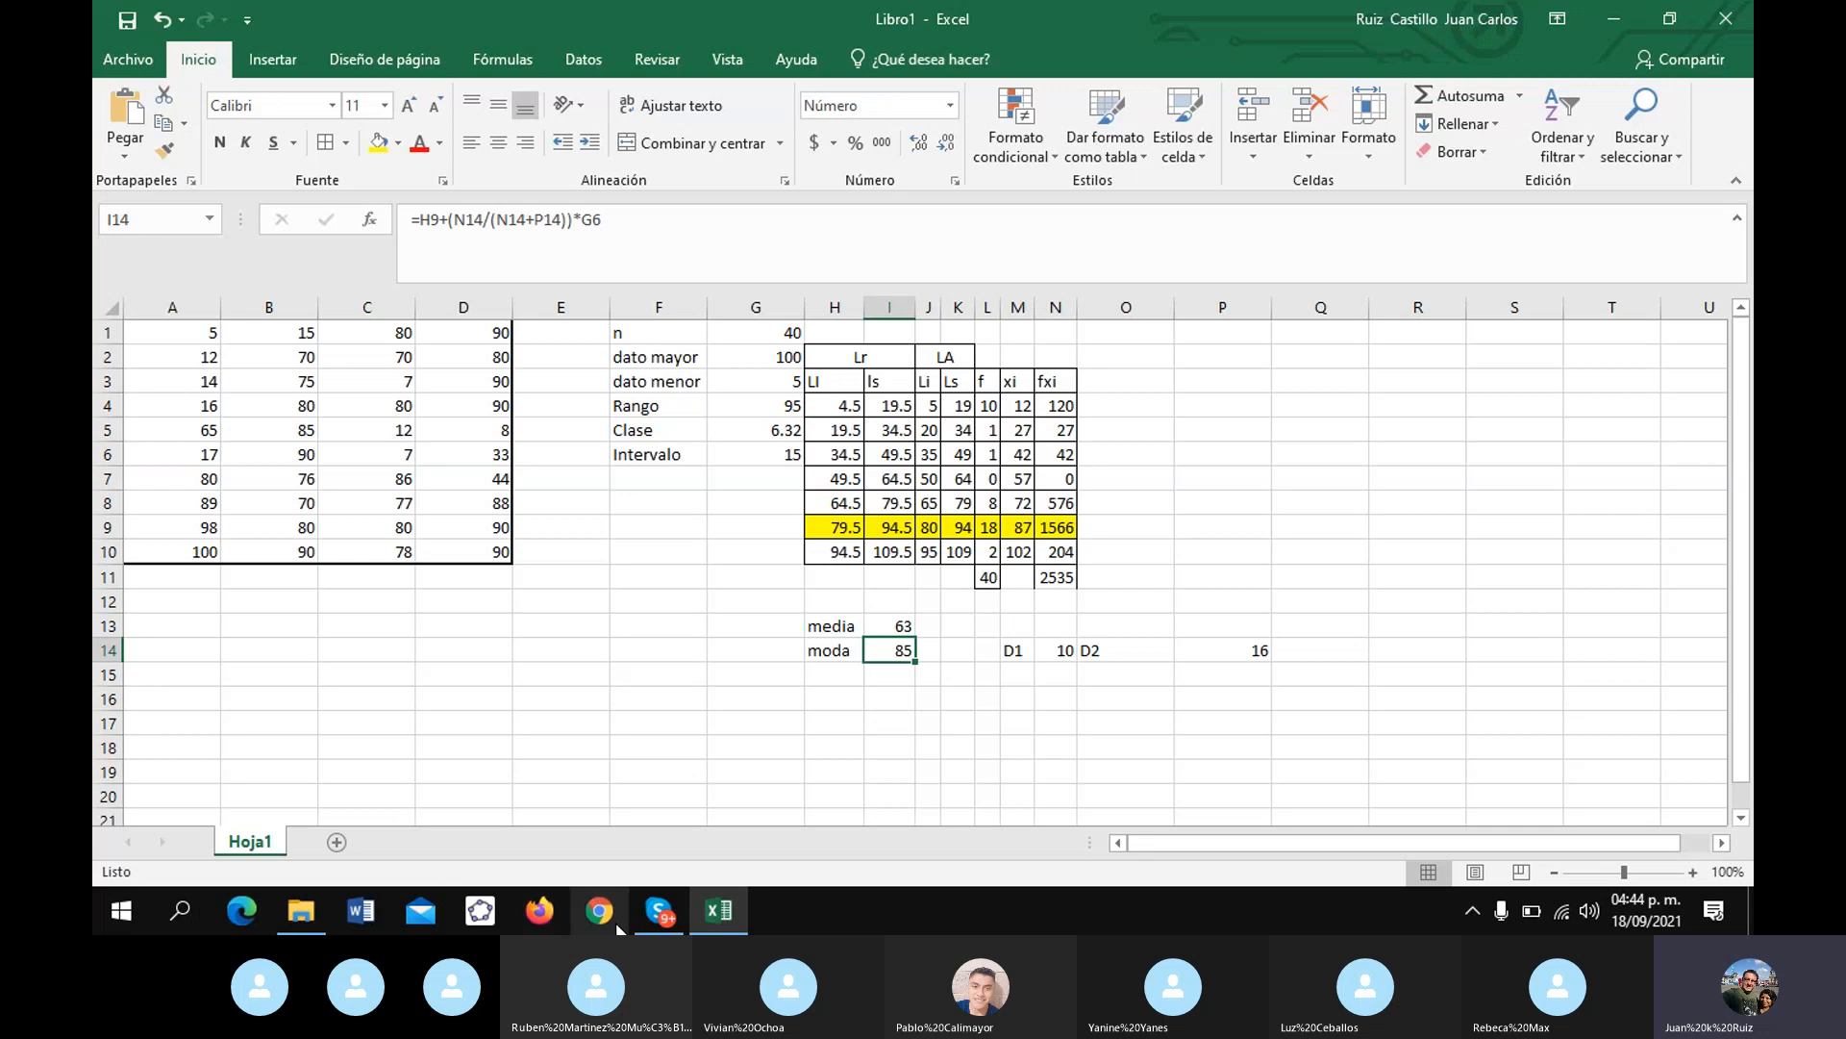
- Switch to the Skype call, mute and unmute the microphone, and return to the Excel workbook
click(671, 916)
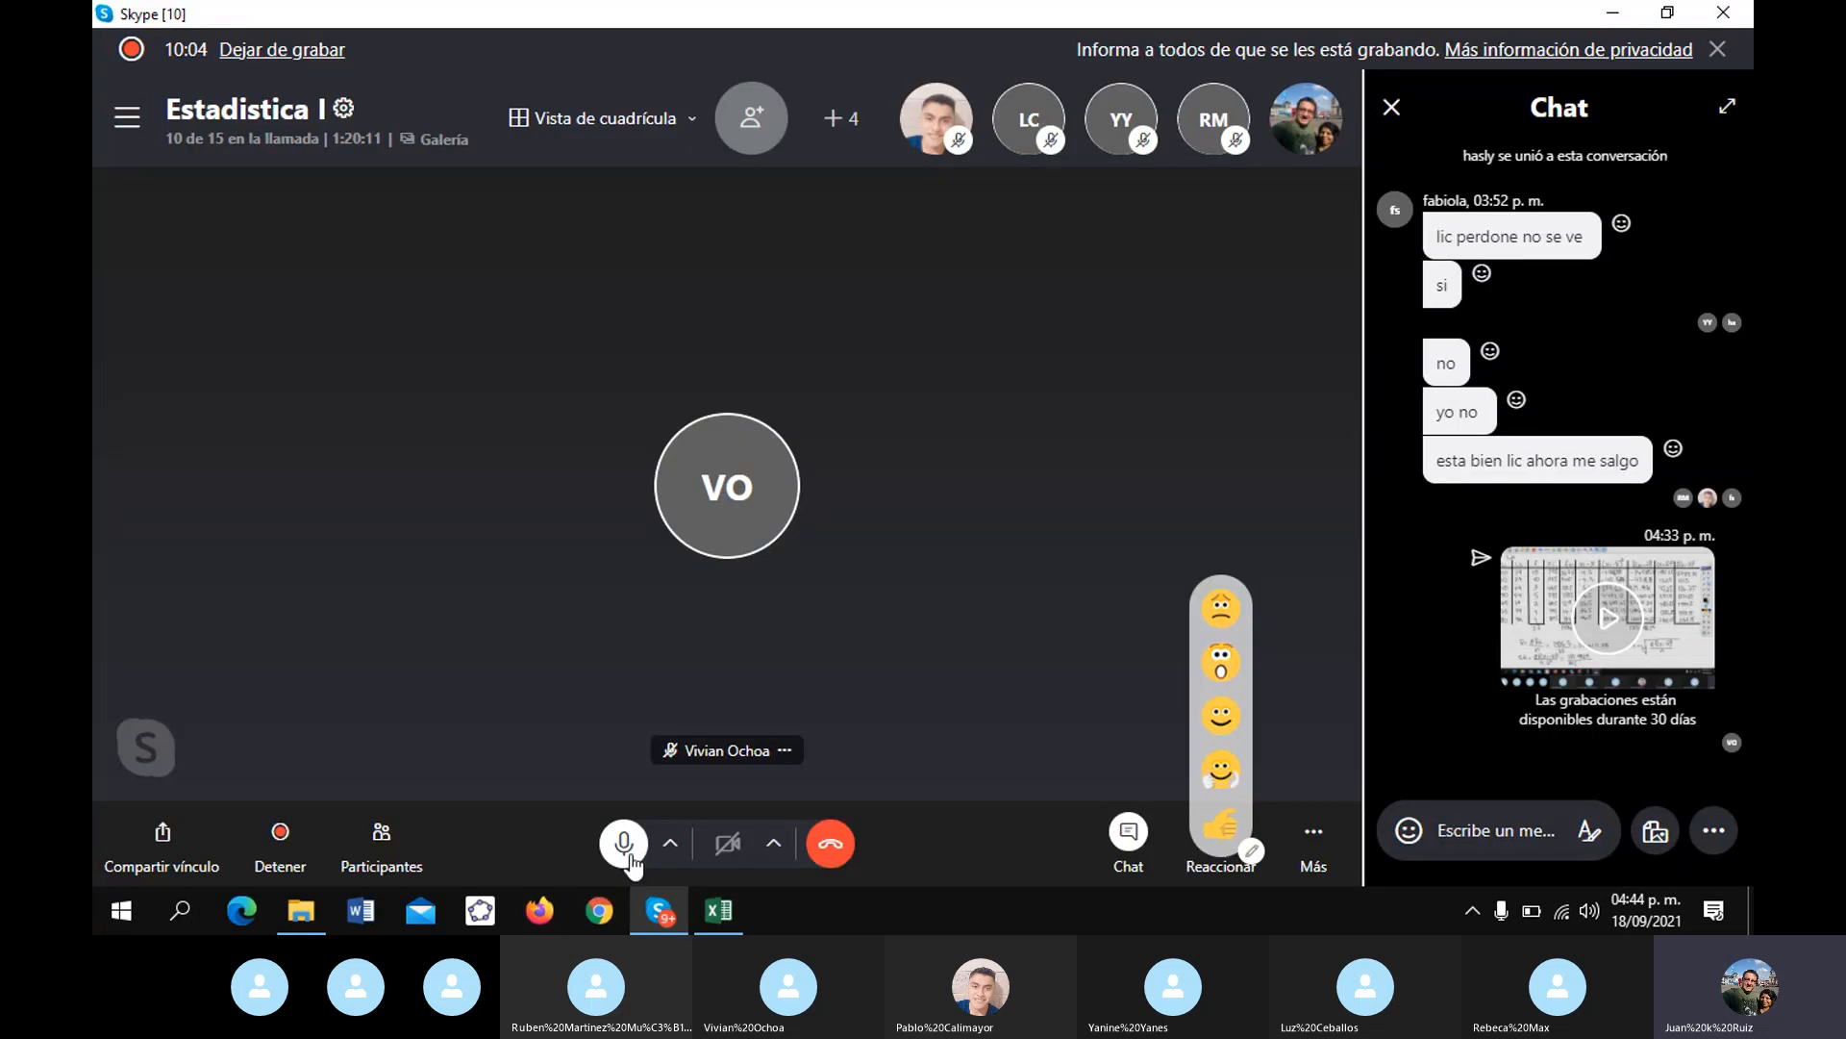
click(625, 859)
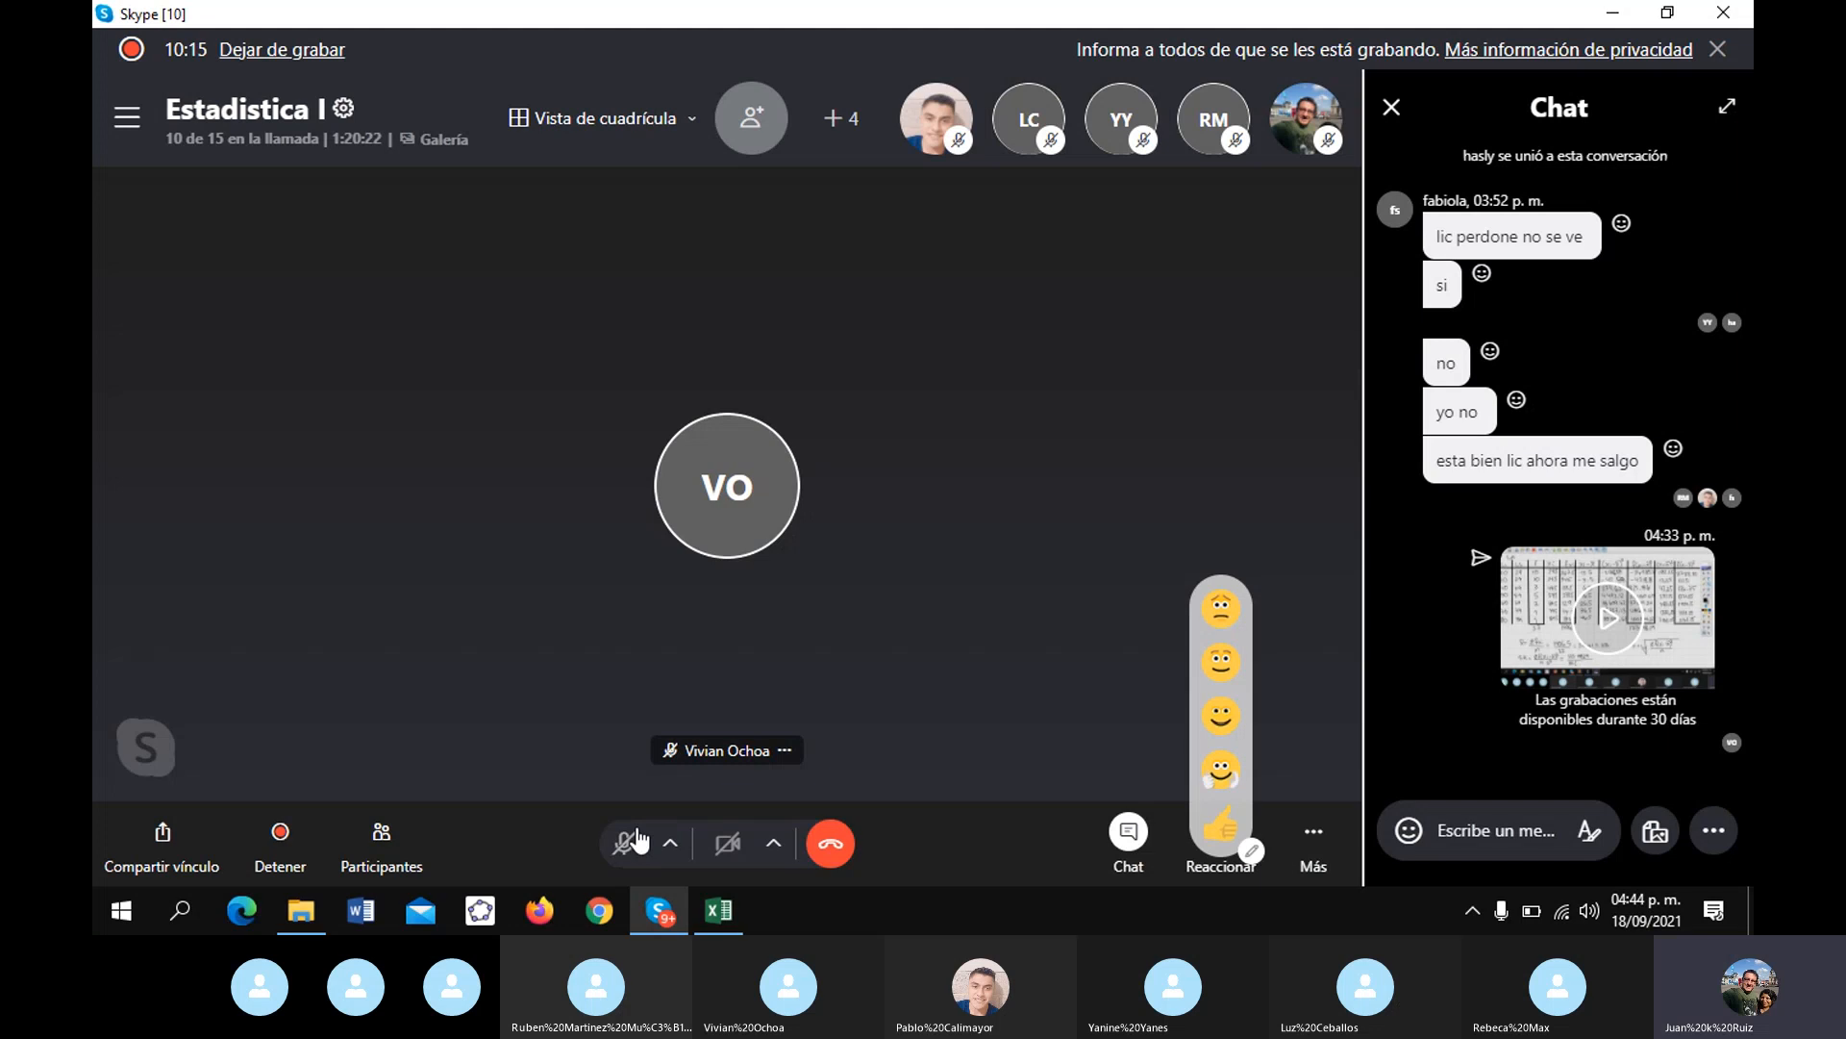
click(636, 842)
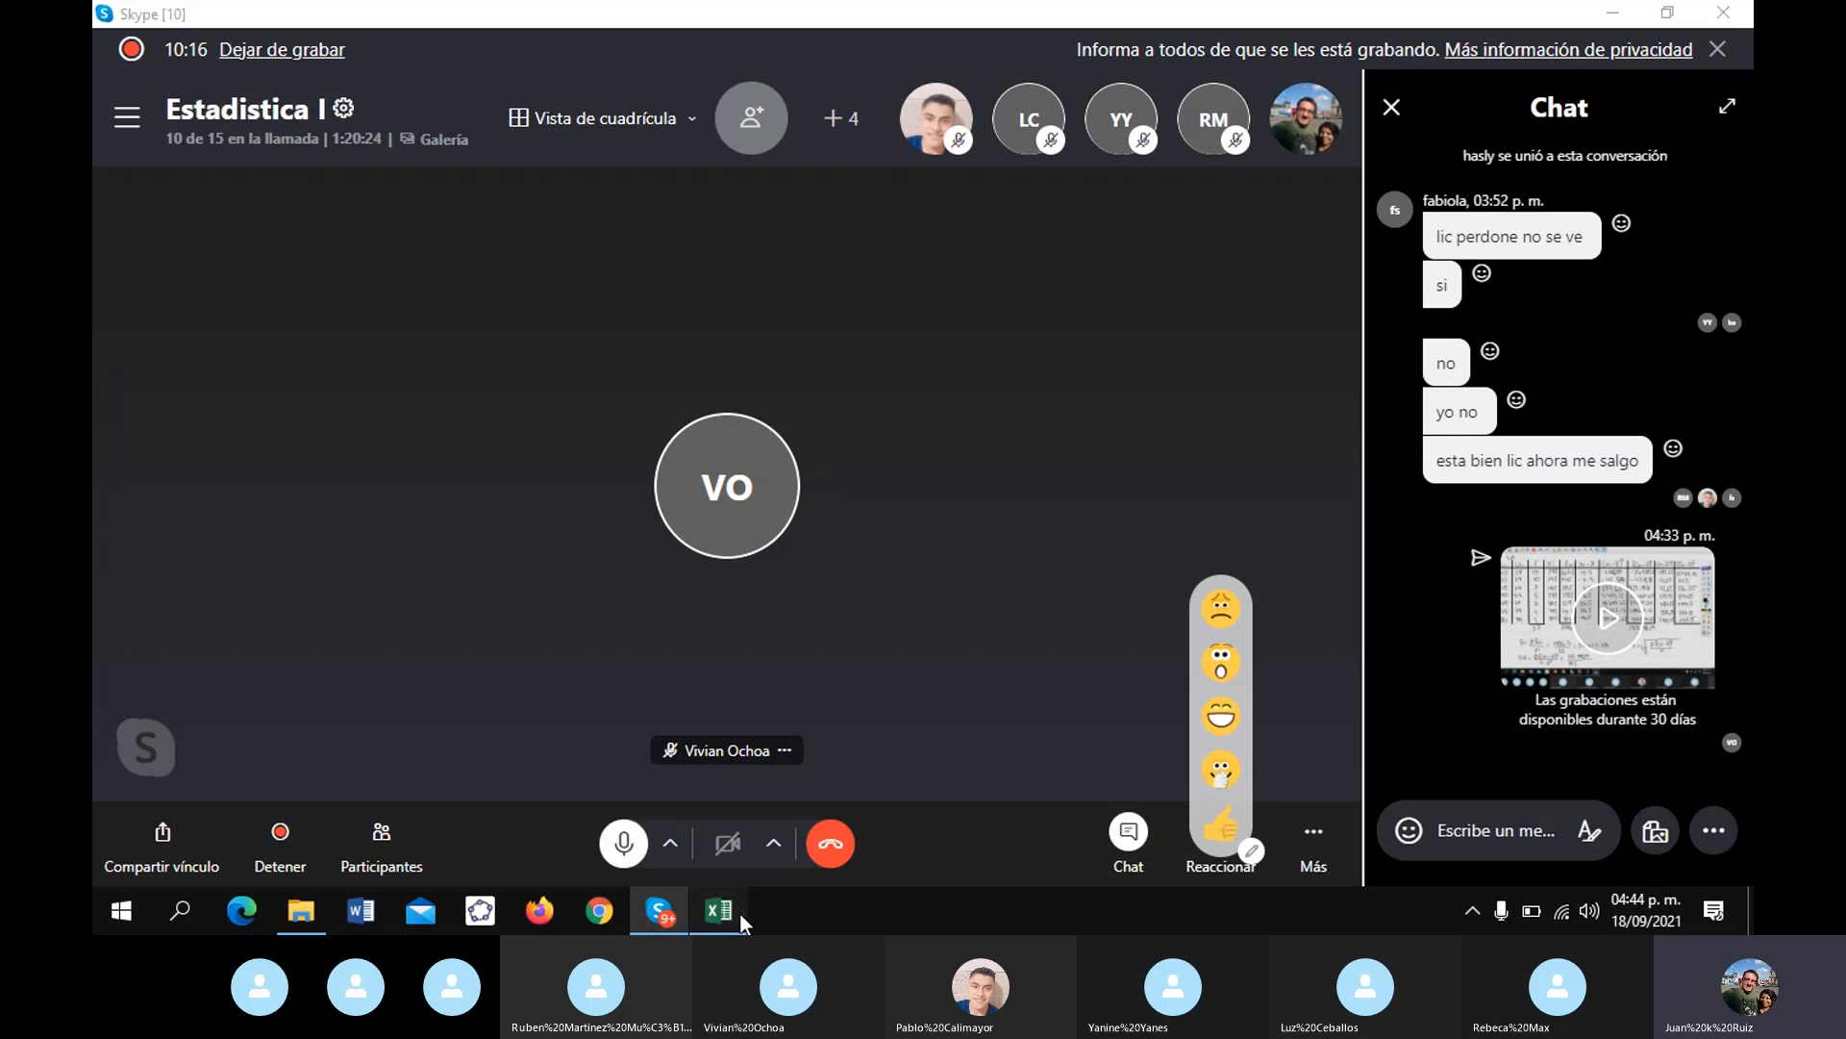
click(719, 911)
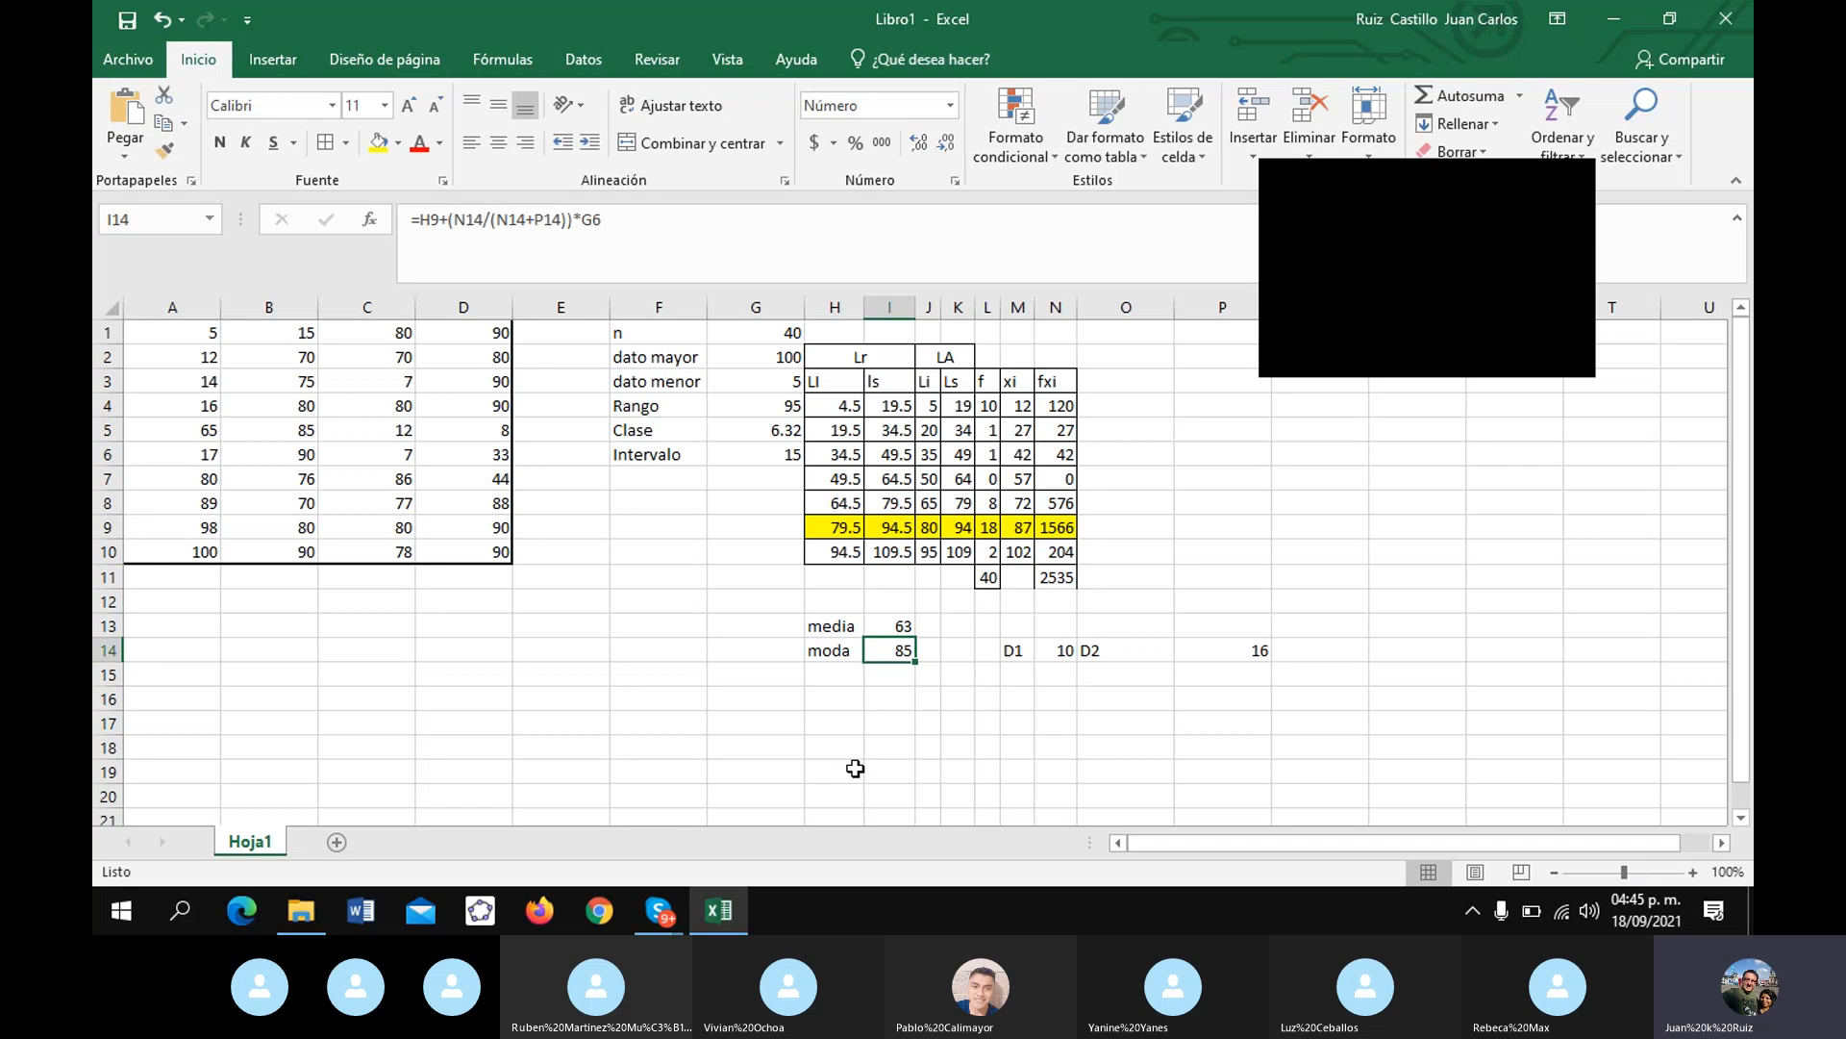
- Enter the label media in cell H15, below moda, and the label n/2 in cell N15
click(835, 674)
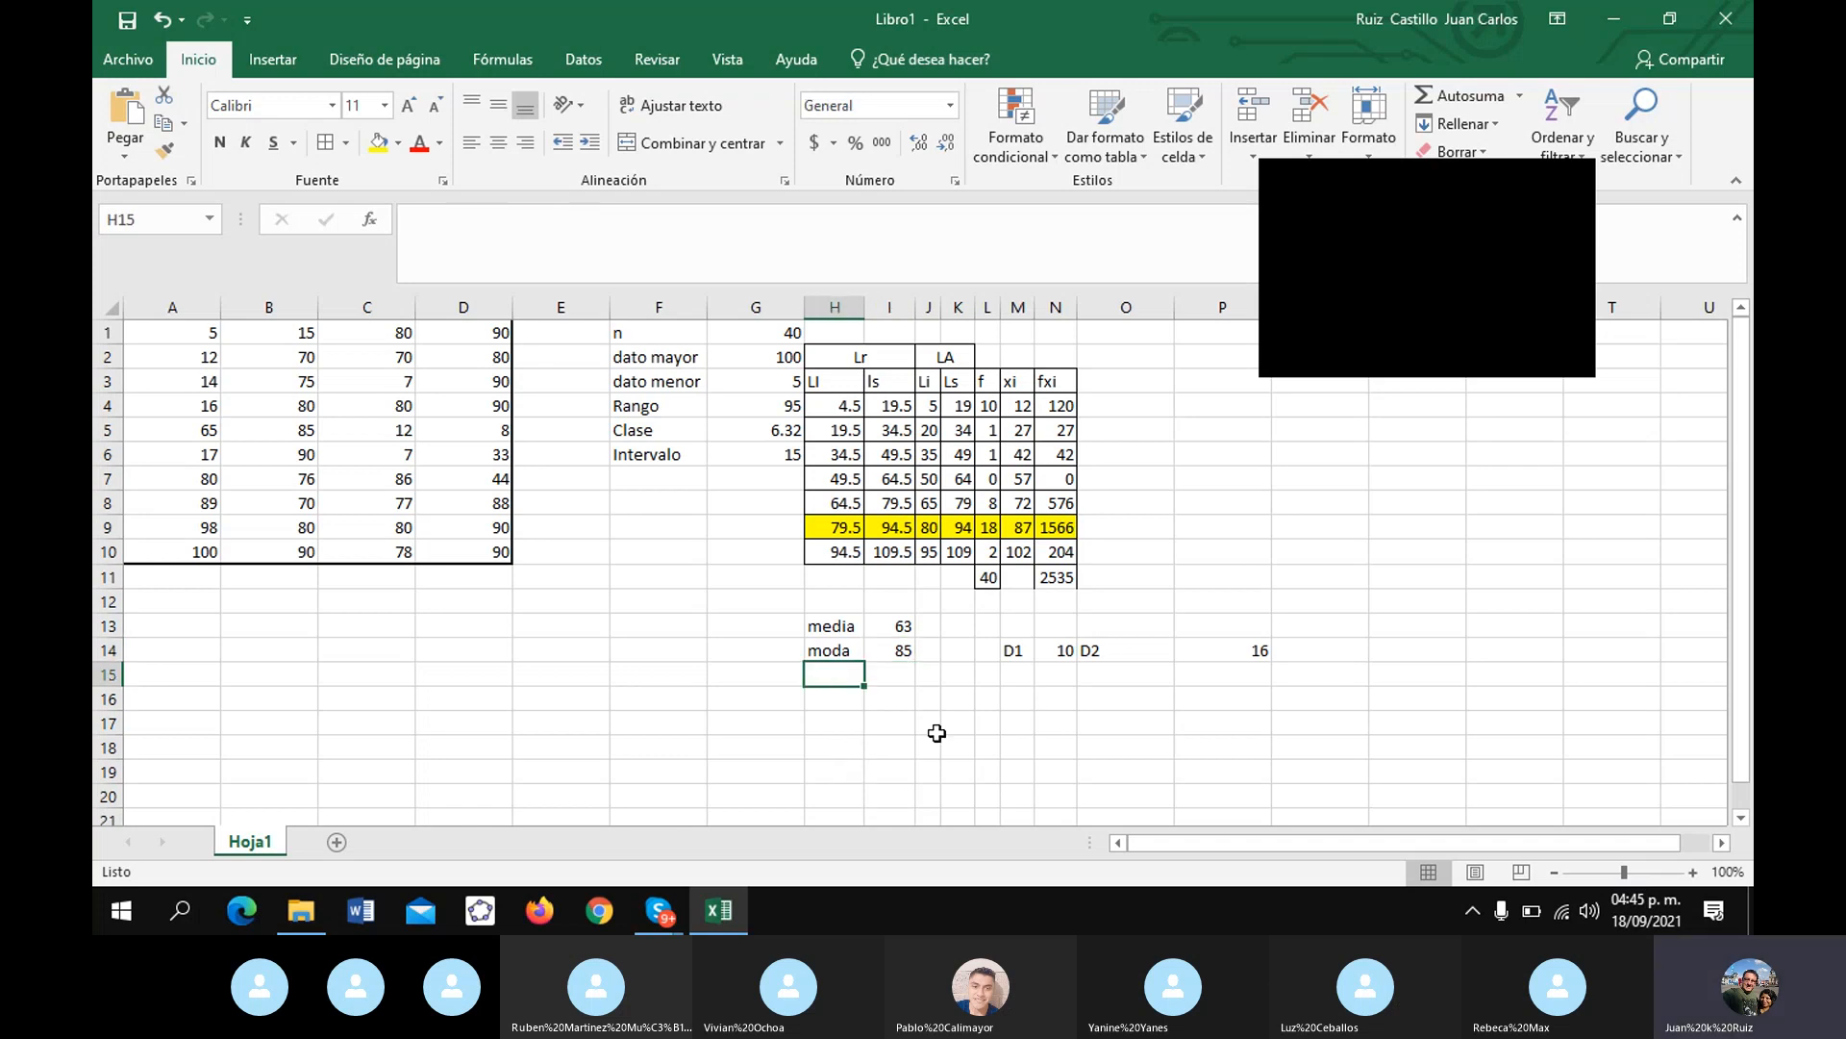
text(media)
key(Right)
key(Right)
key(Right)
key(Right)
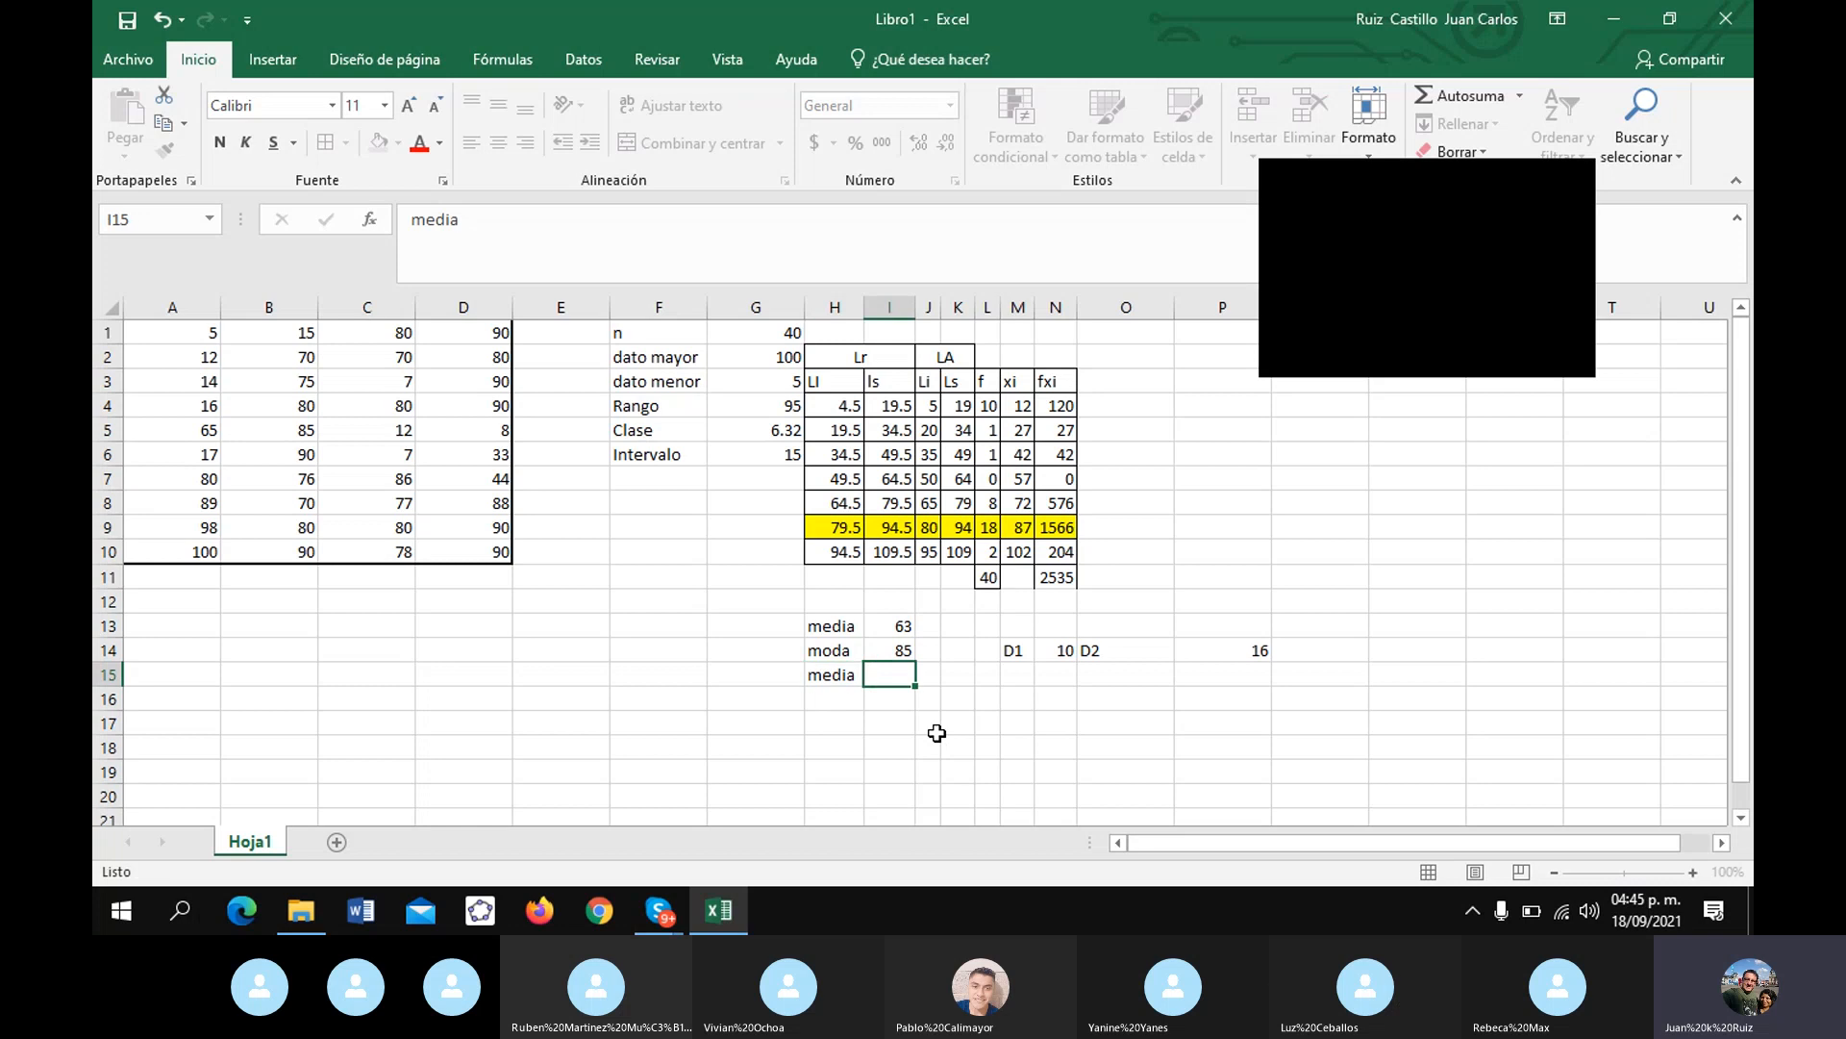
key(Right)
key(Right)
key(Right)
key(Left)
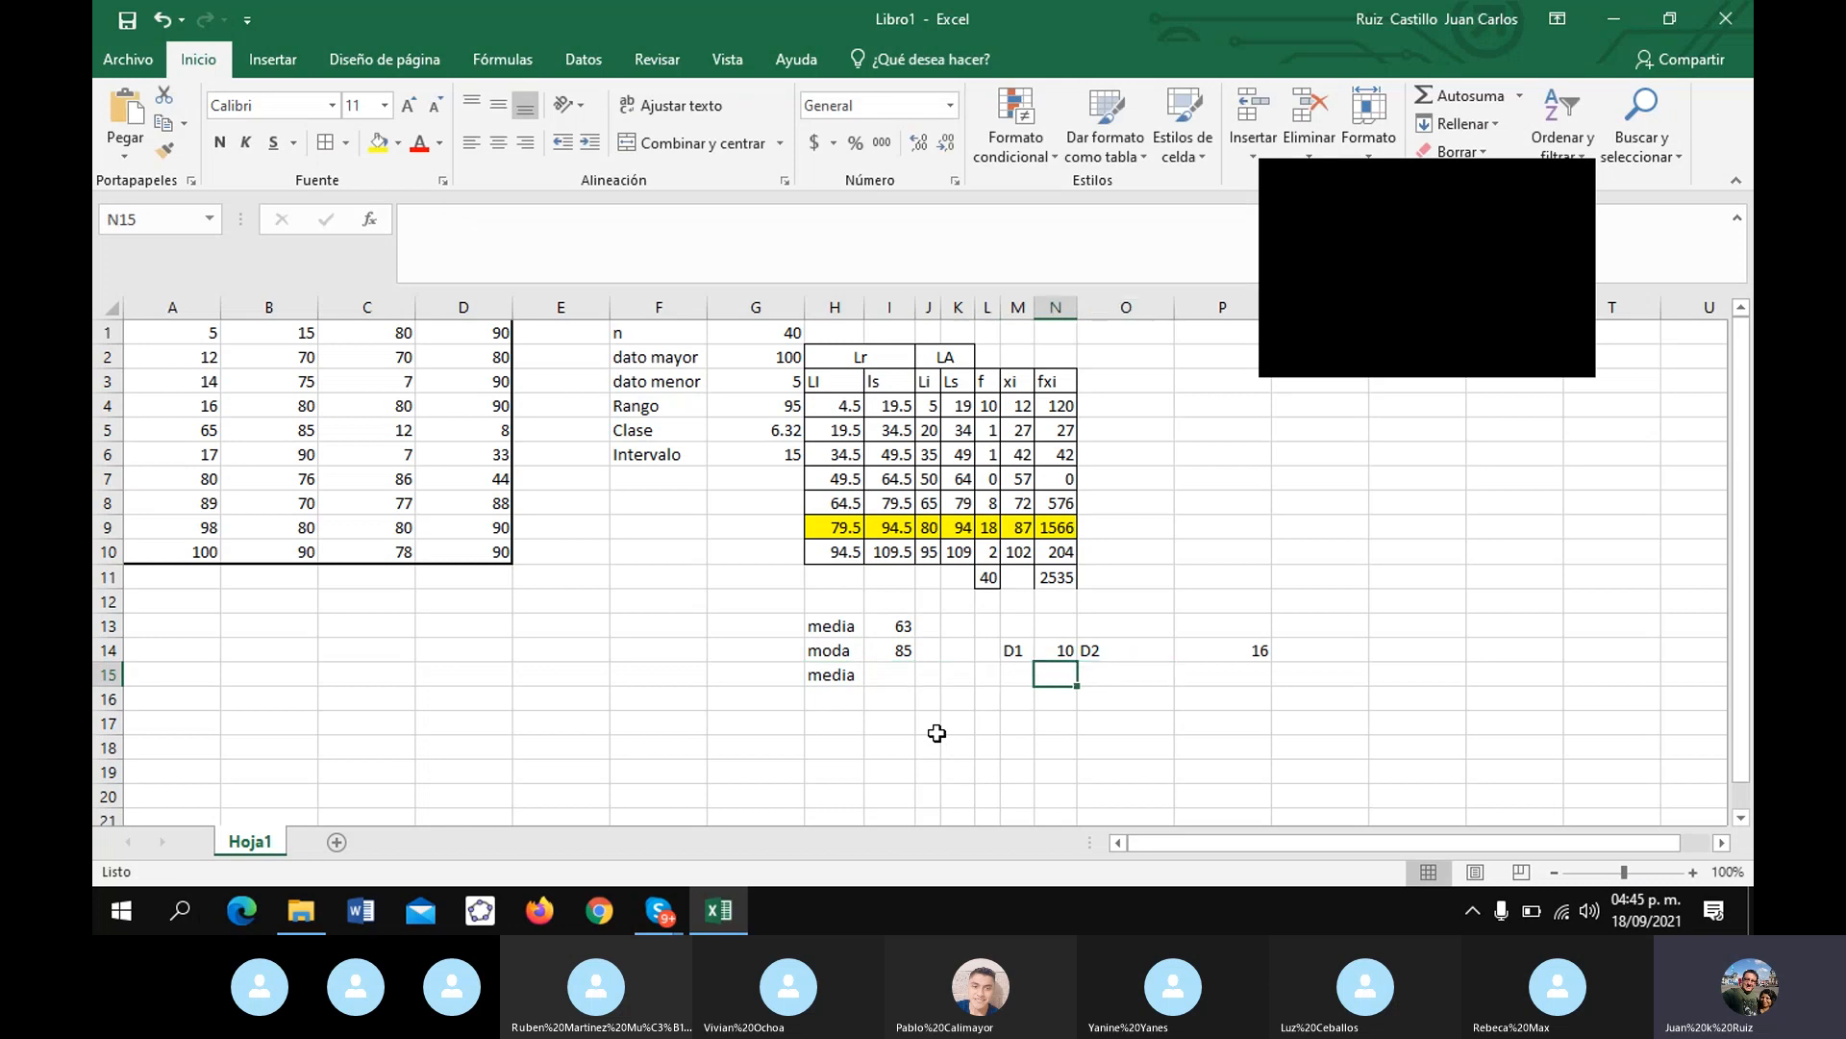
text(n/2)
key(Right)
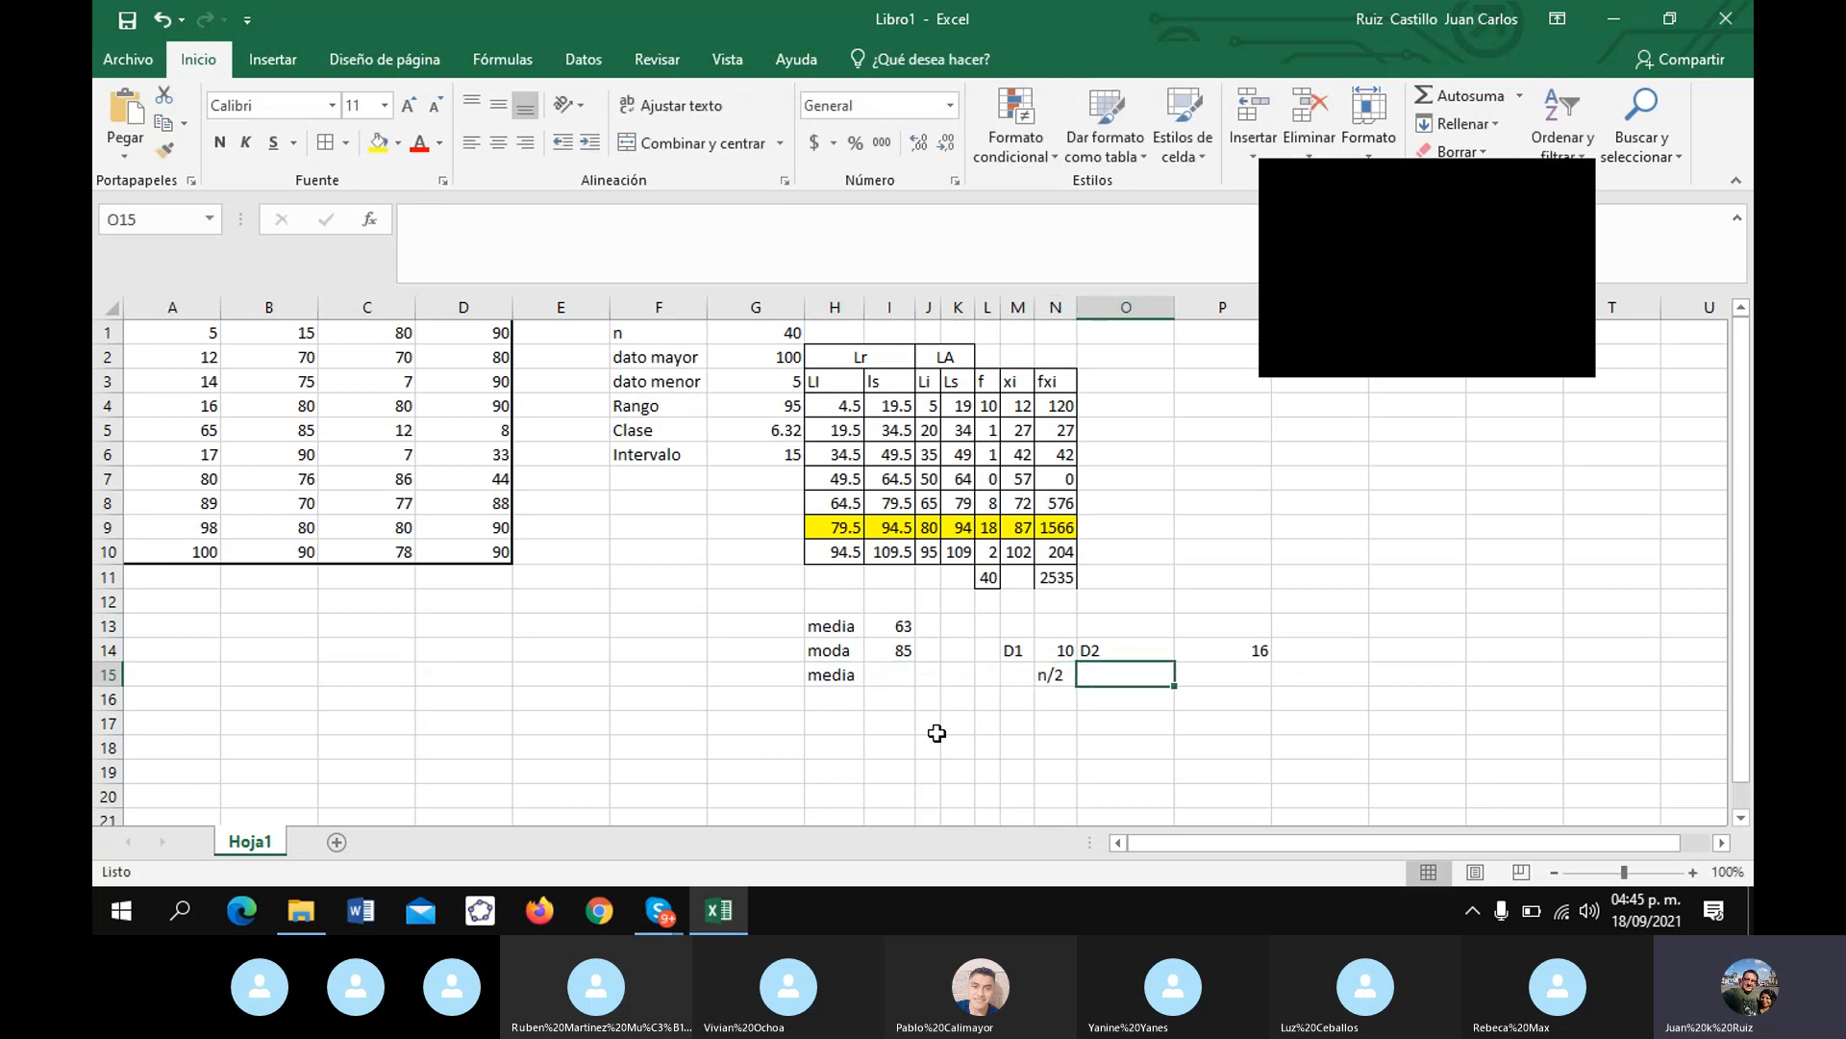
- Calculate n/2 in cell O15 with the formula =L11/2
text(=)
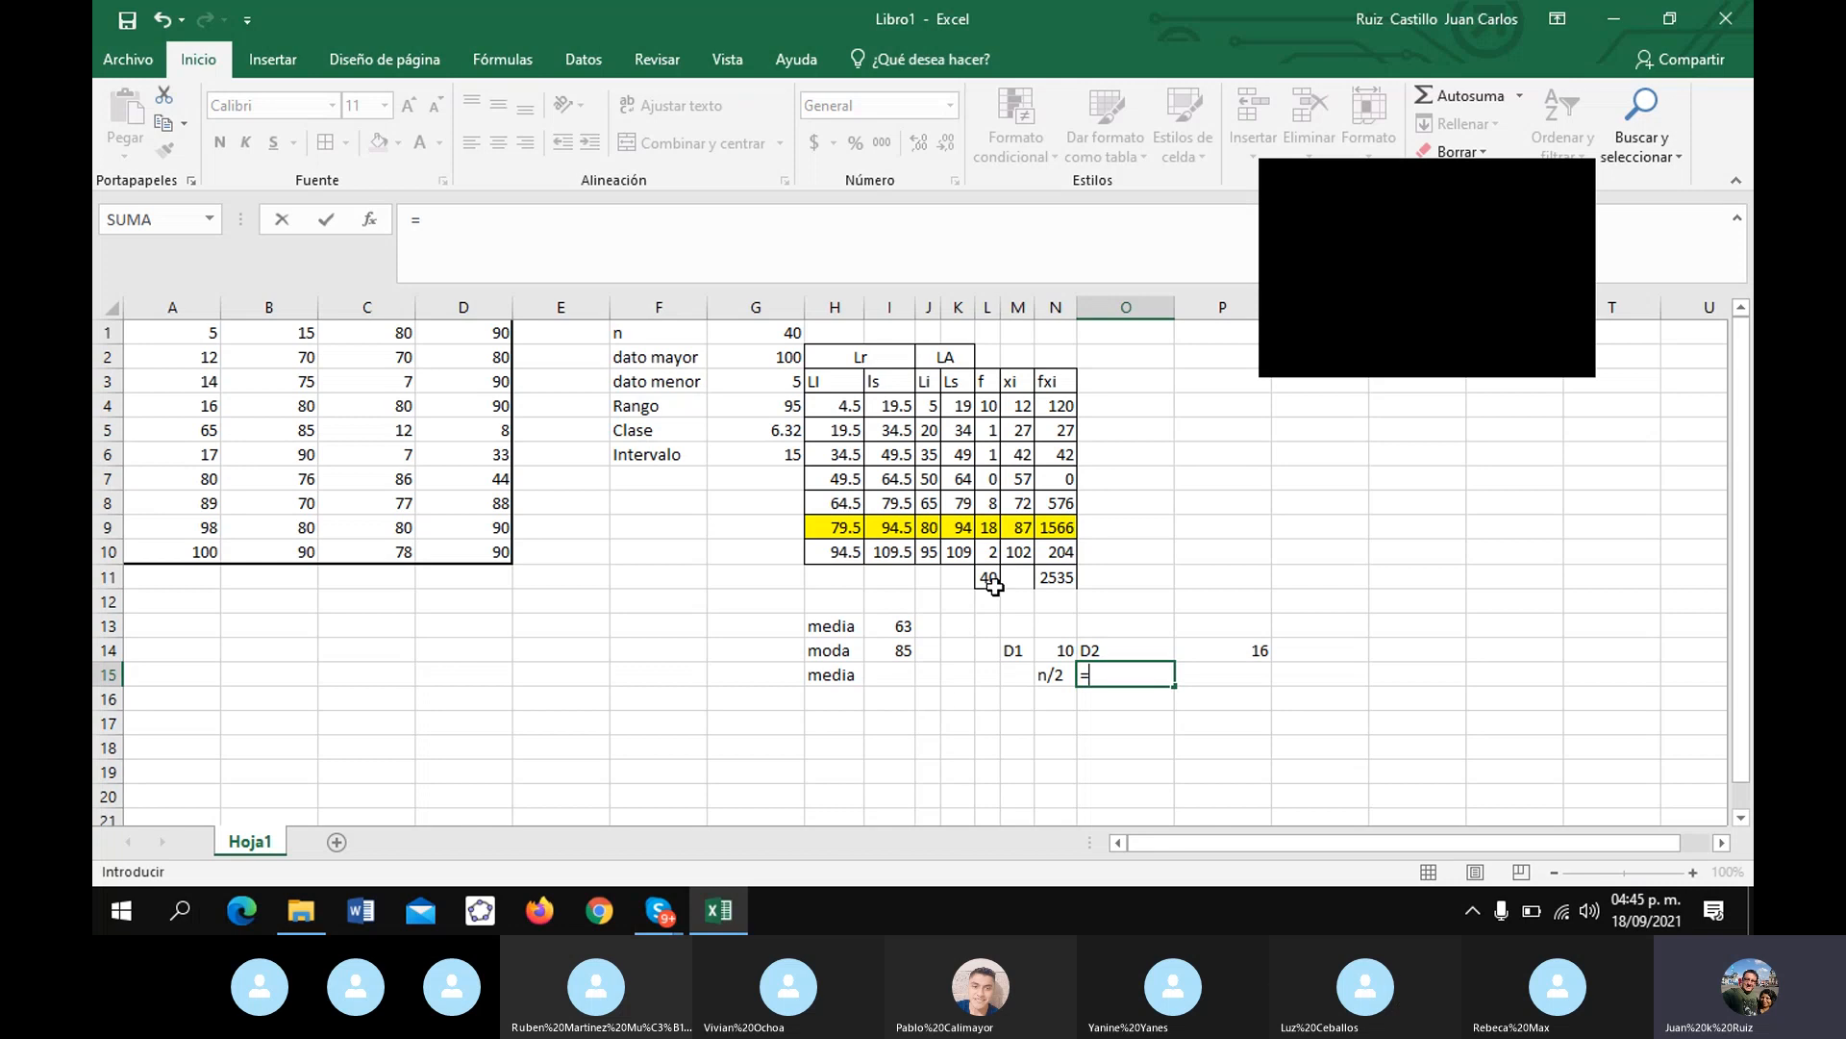
click(989, 580)
text(/2)
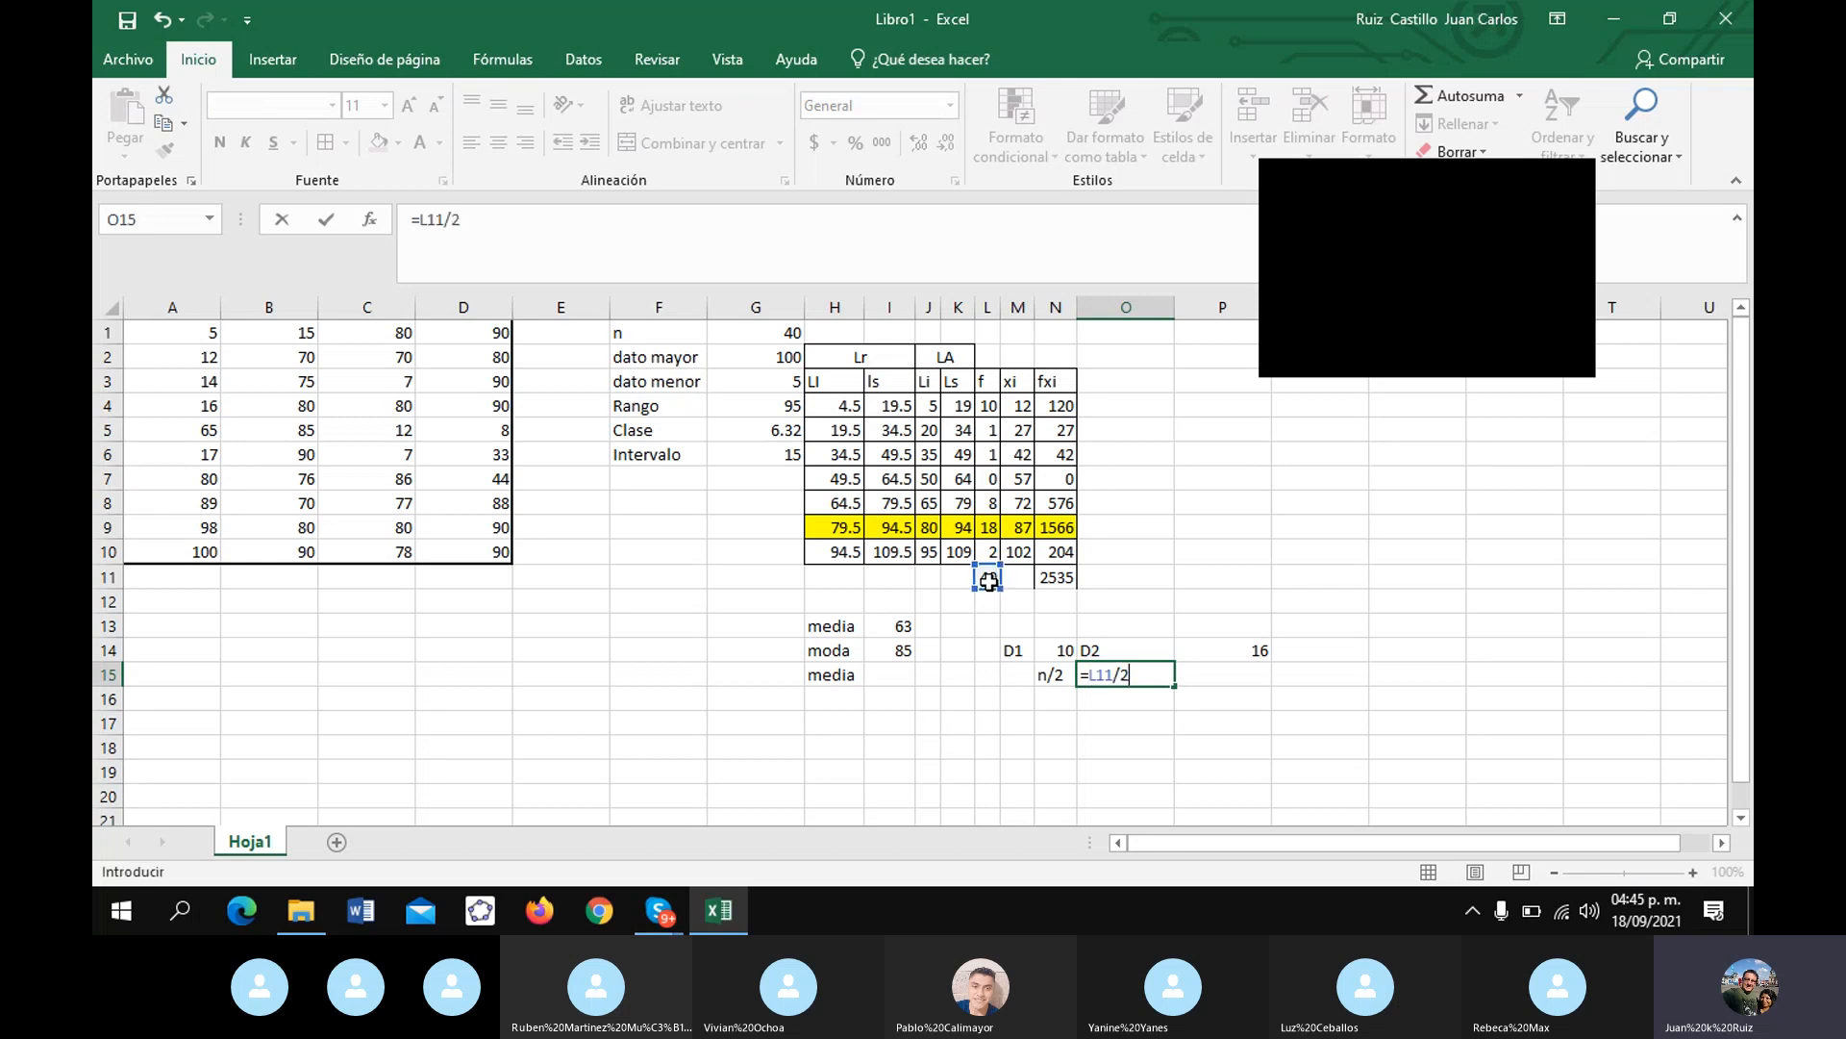
key(Return)
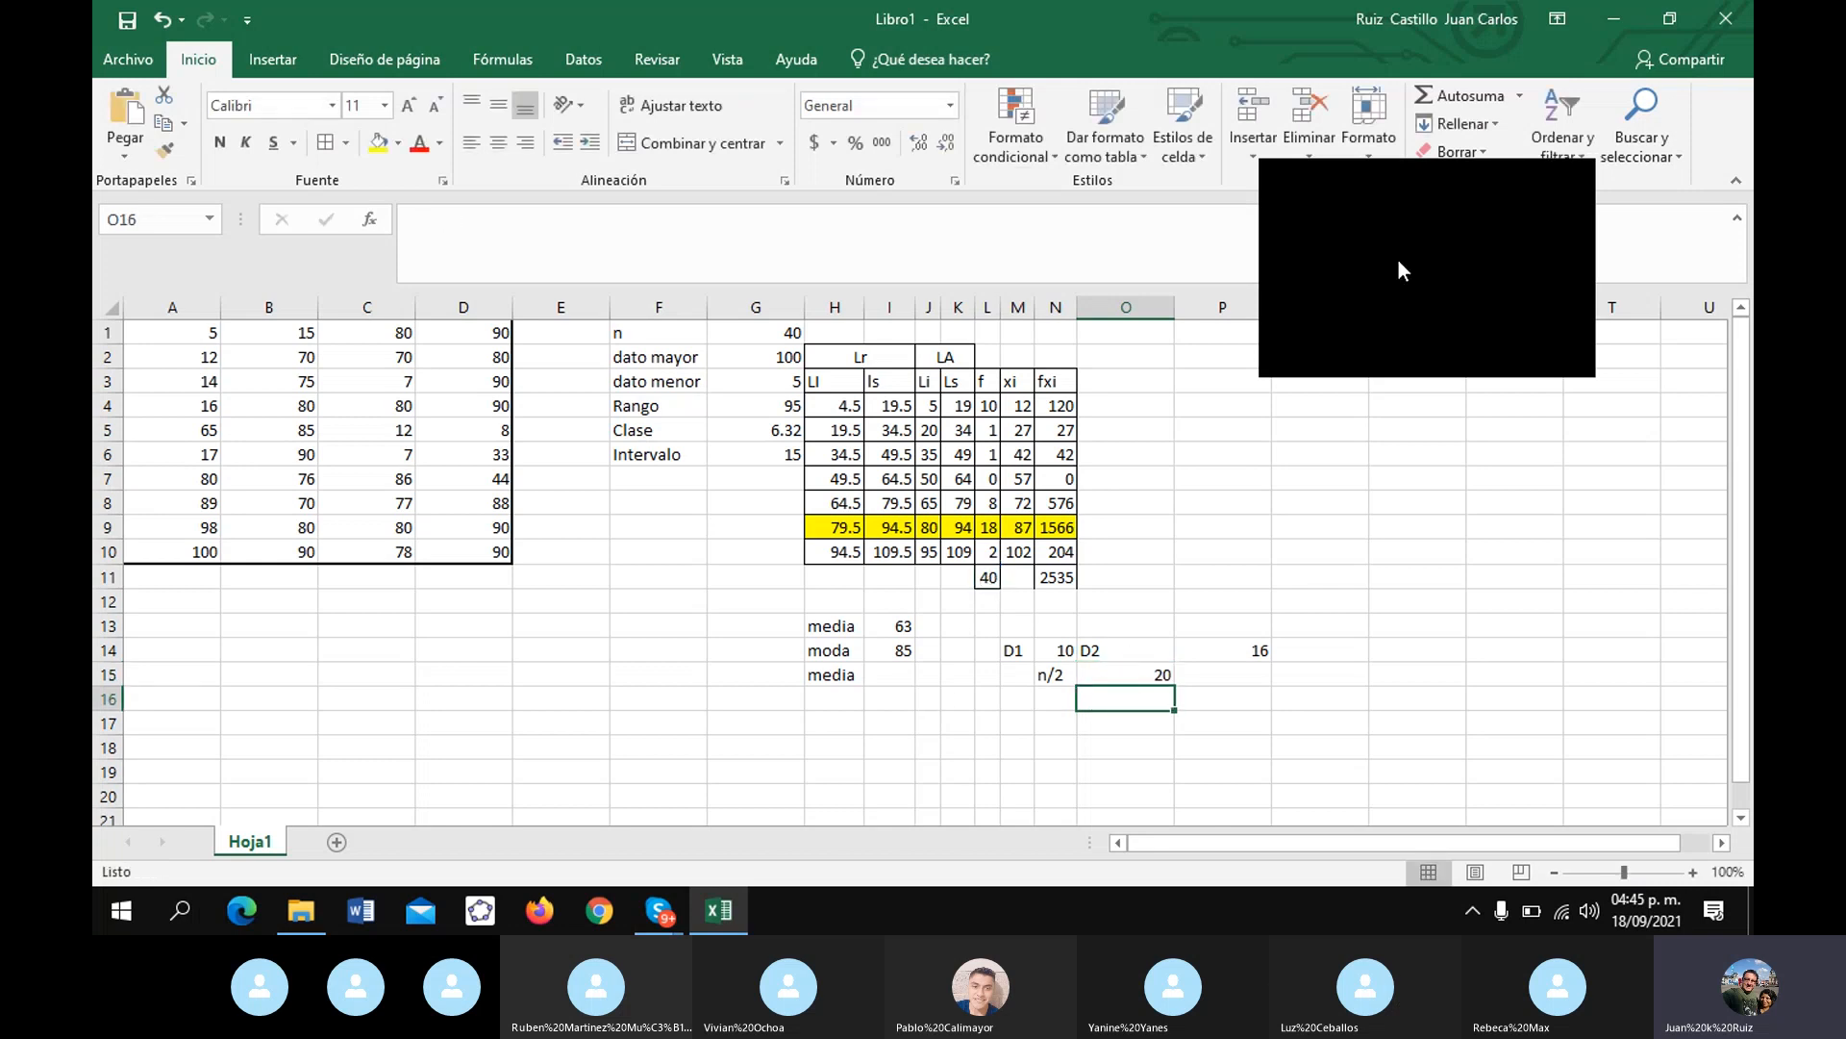
- Close the floating call window covering the sheet and enter the column header fa in cell O3
click(1578, 183)
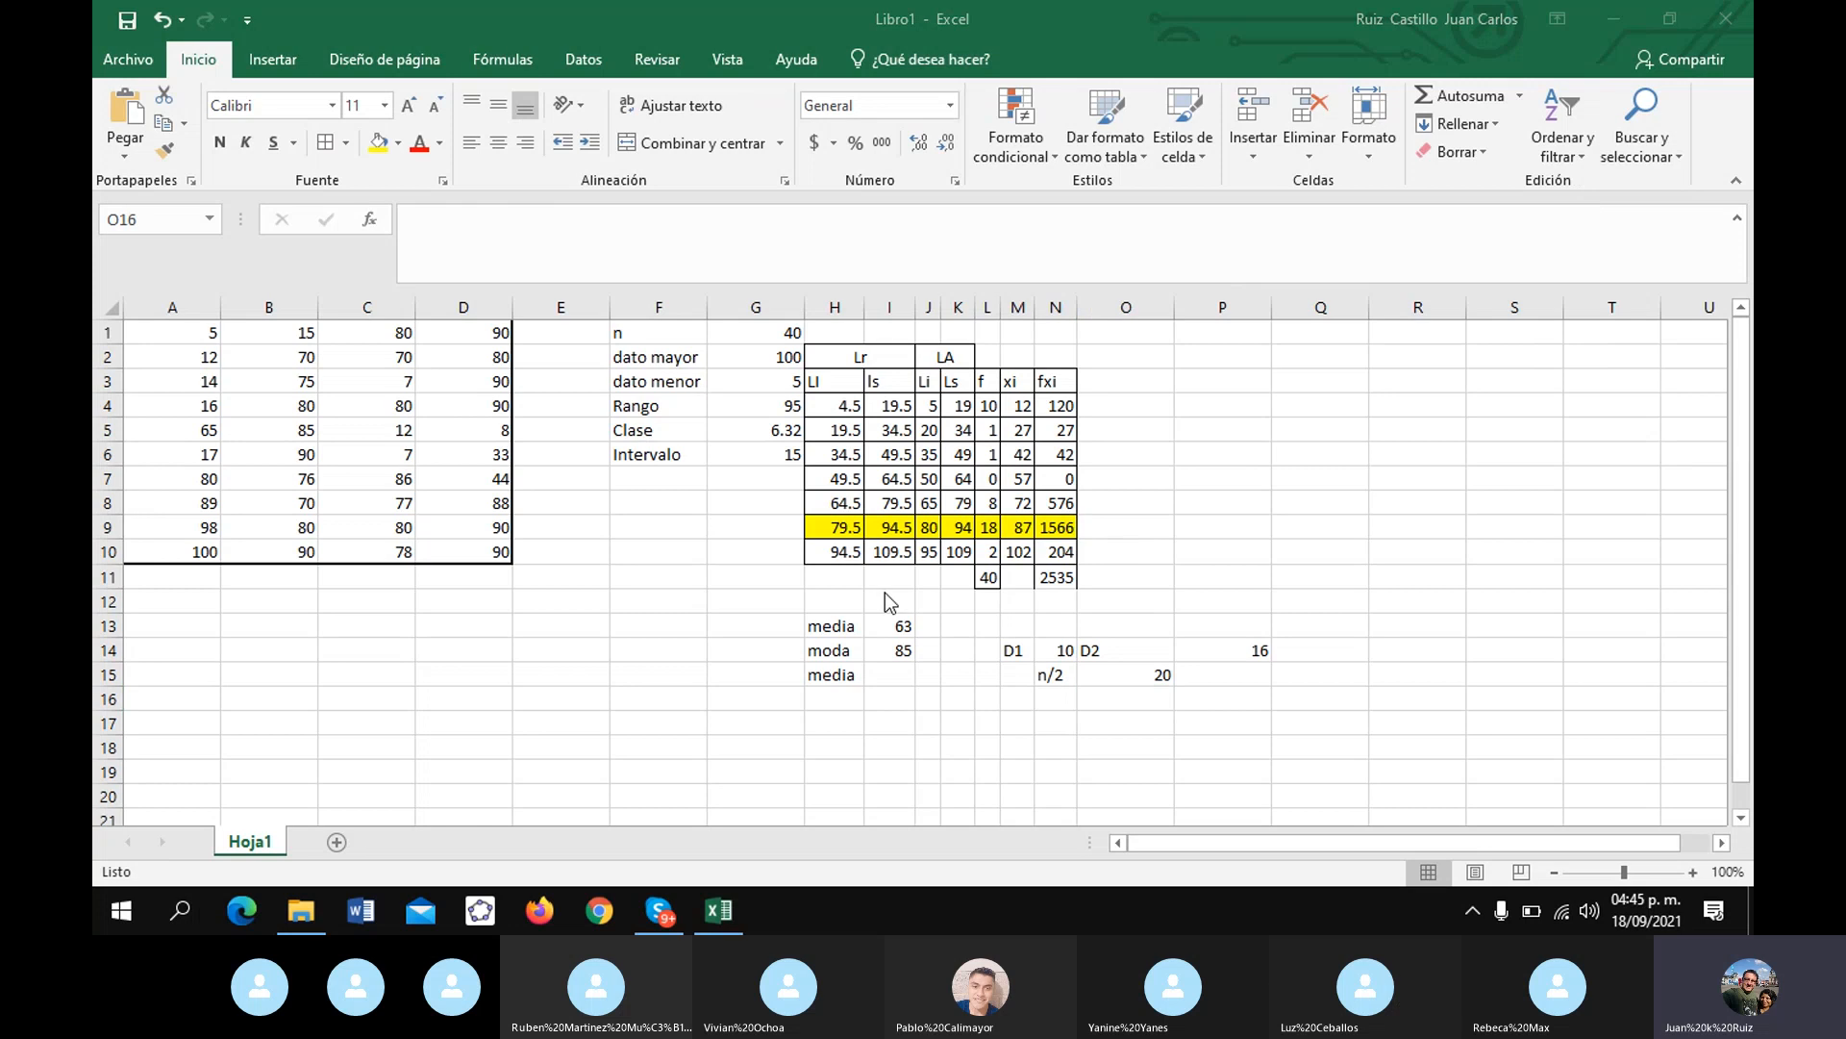
click(1115, 386)
click(1116, 386)
text(f)
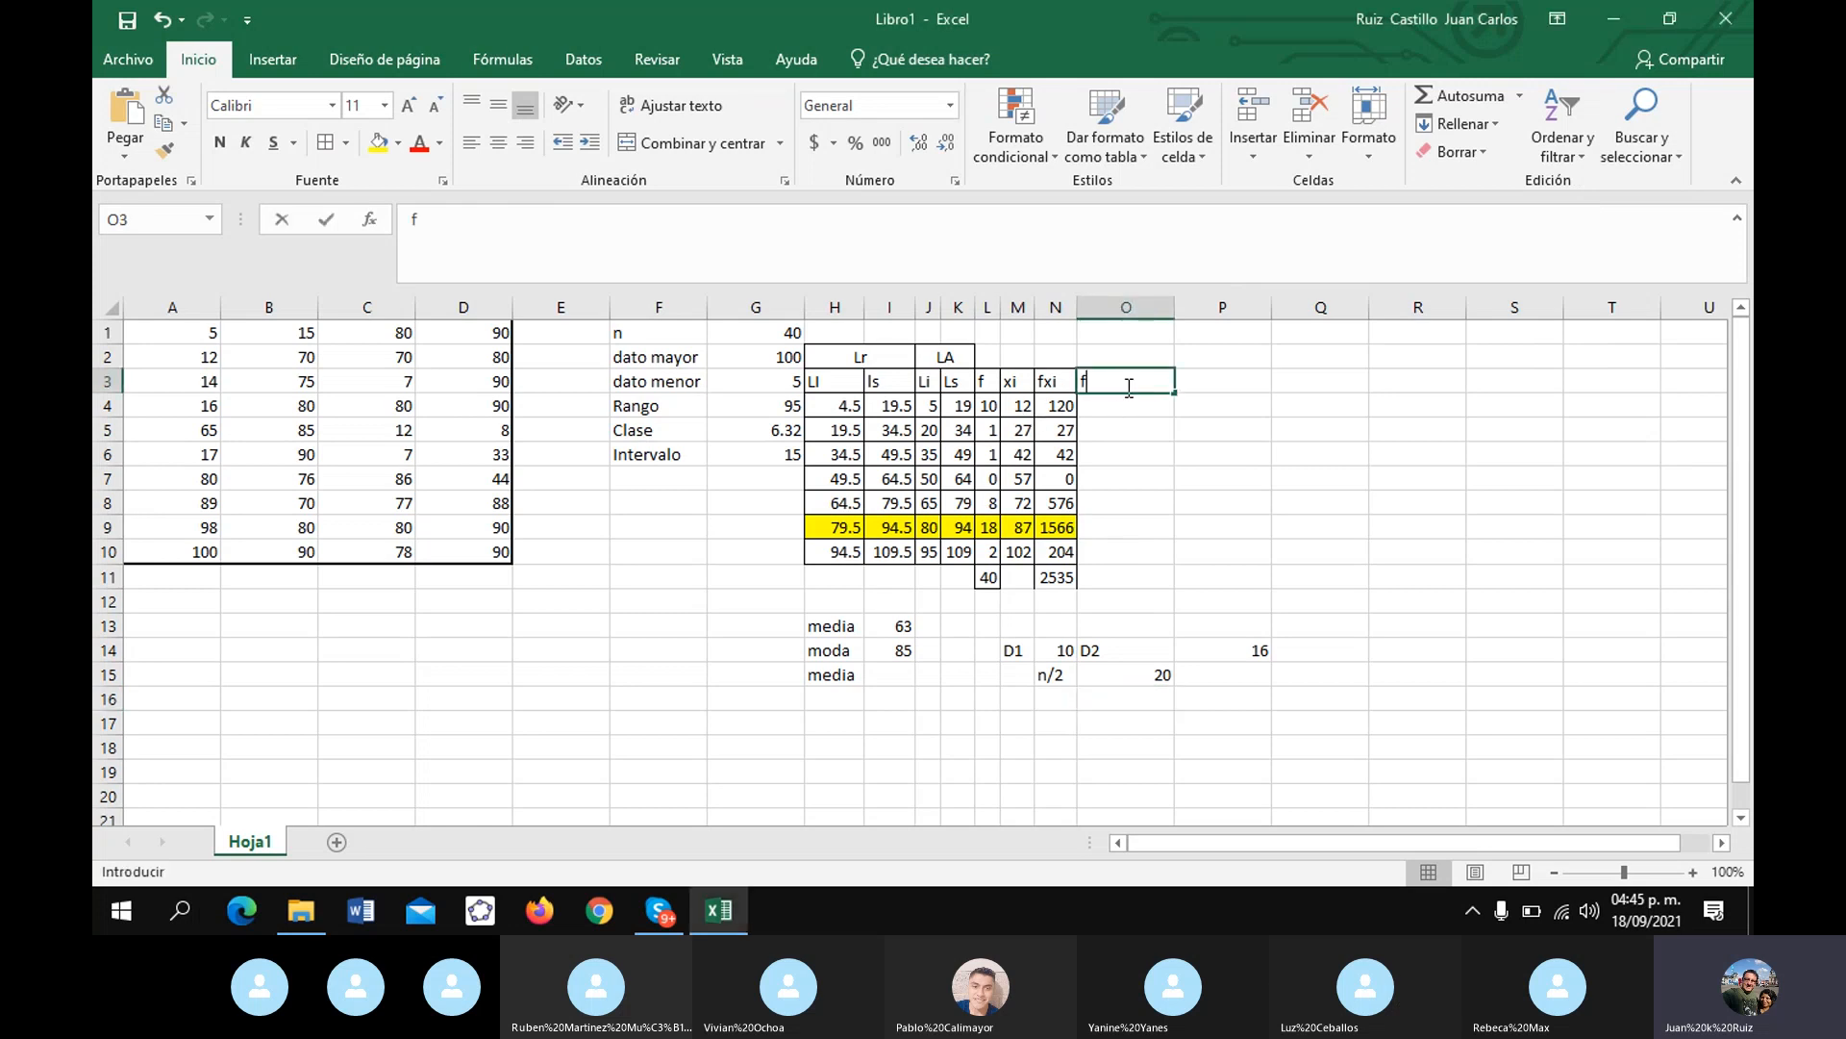
text(a)
key(Return)
- Build the cumulative frequencies with =L4 in cell O4 and =O4+L5 in cell O5, filled down to O10
text(=)
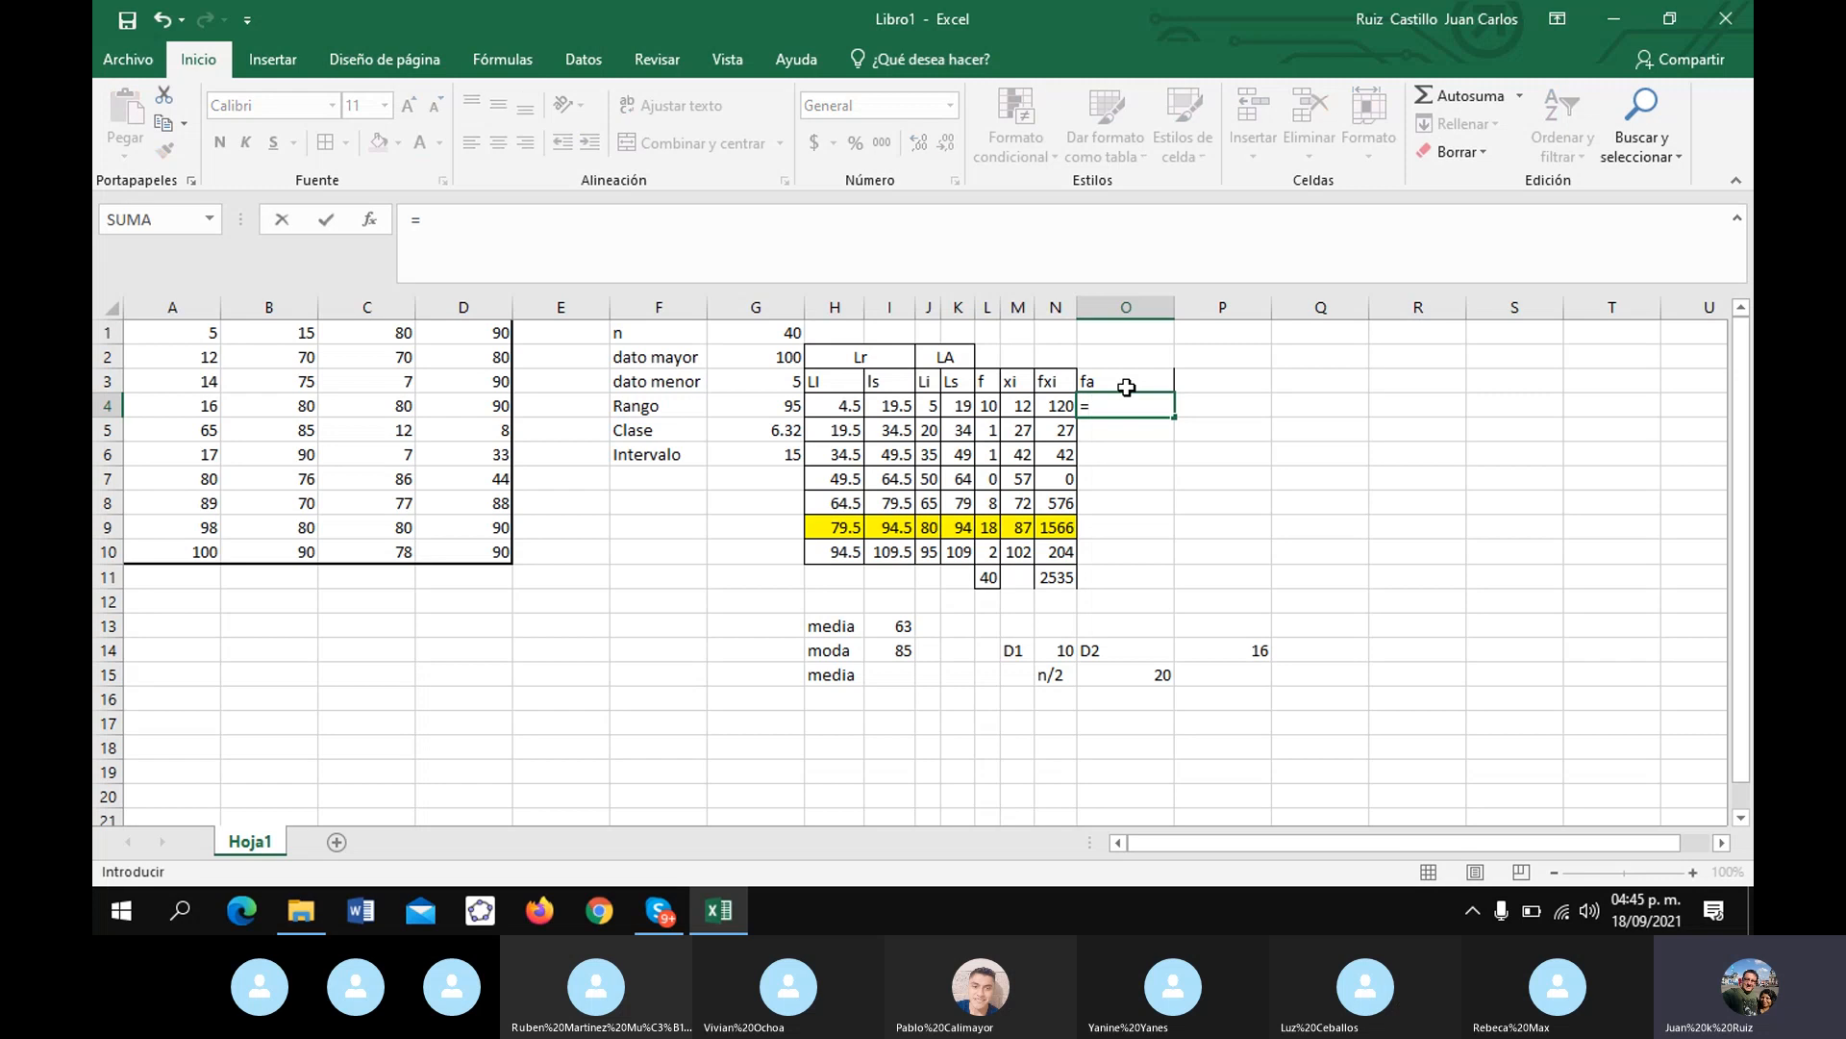
click(986, 406)
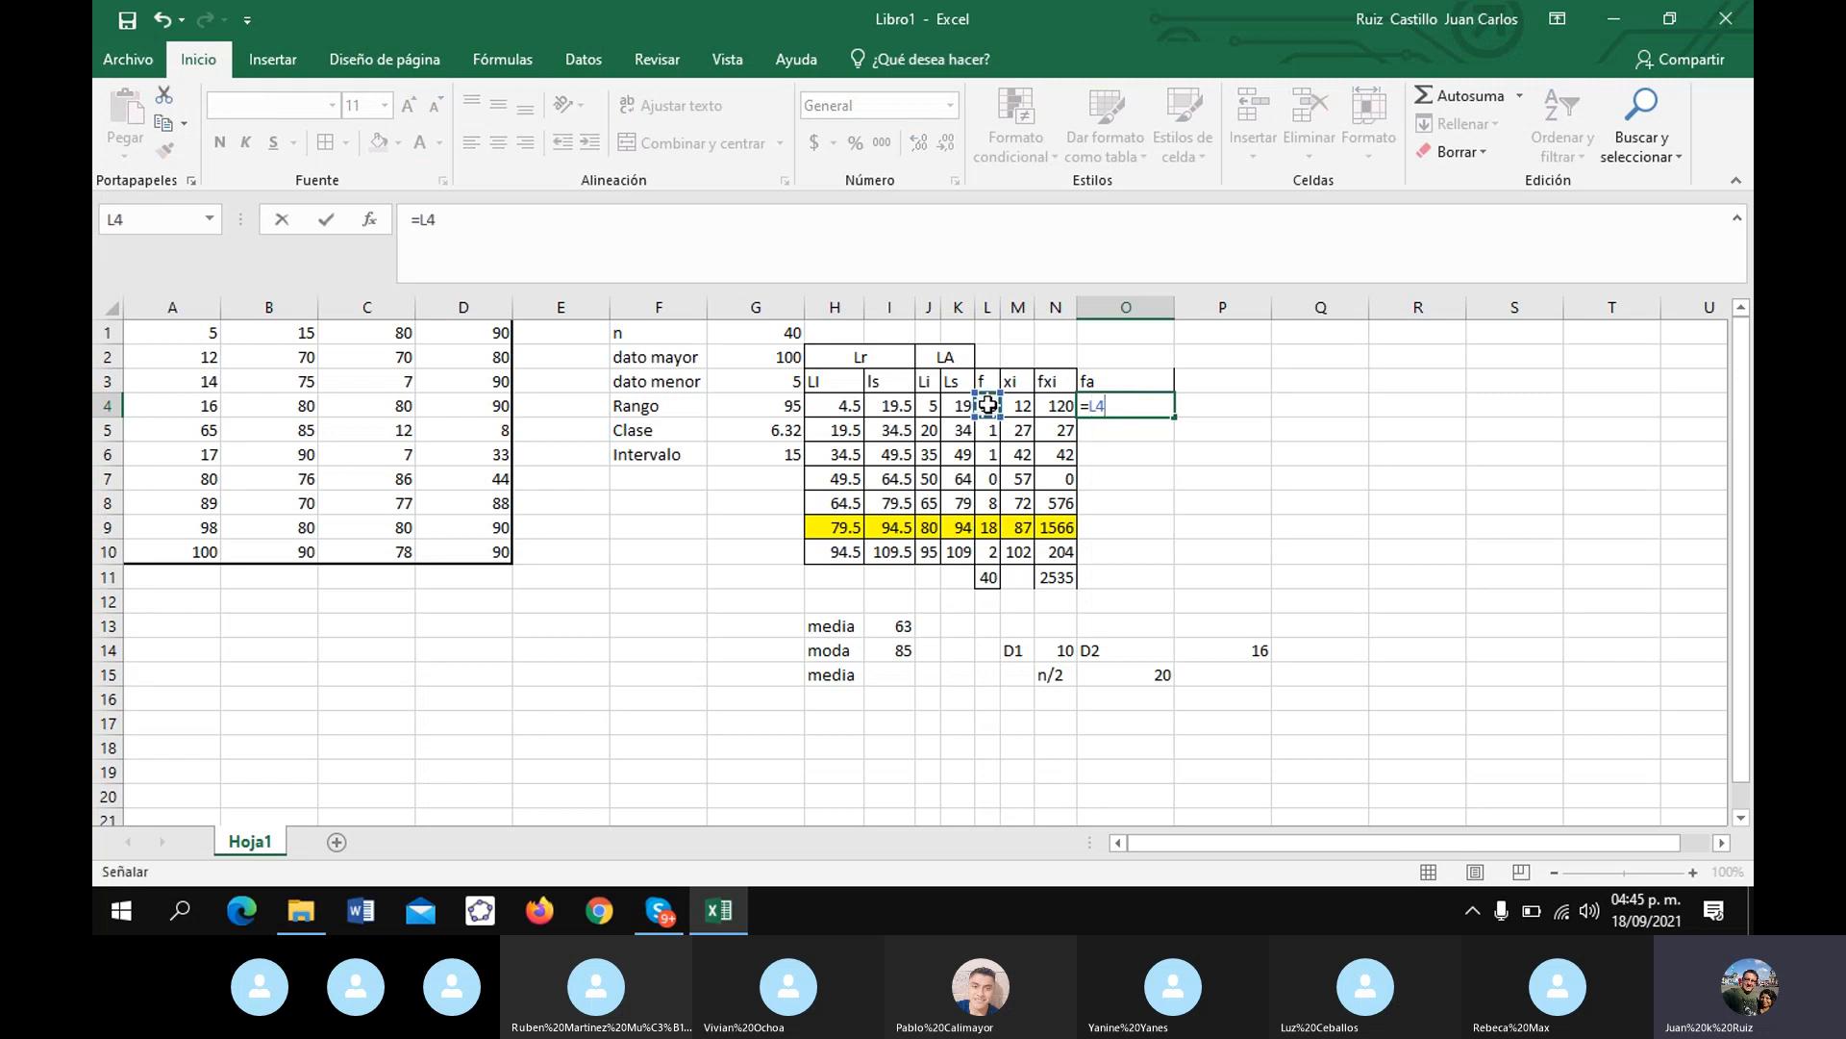
key(Return)
text(=)
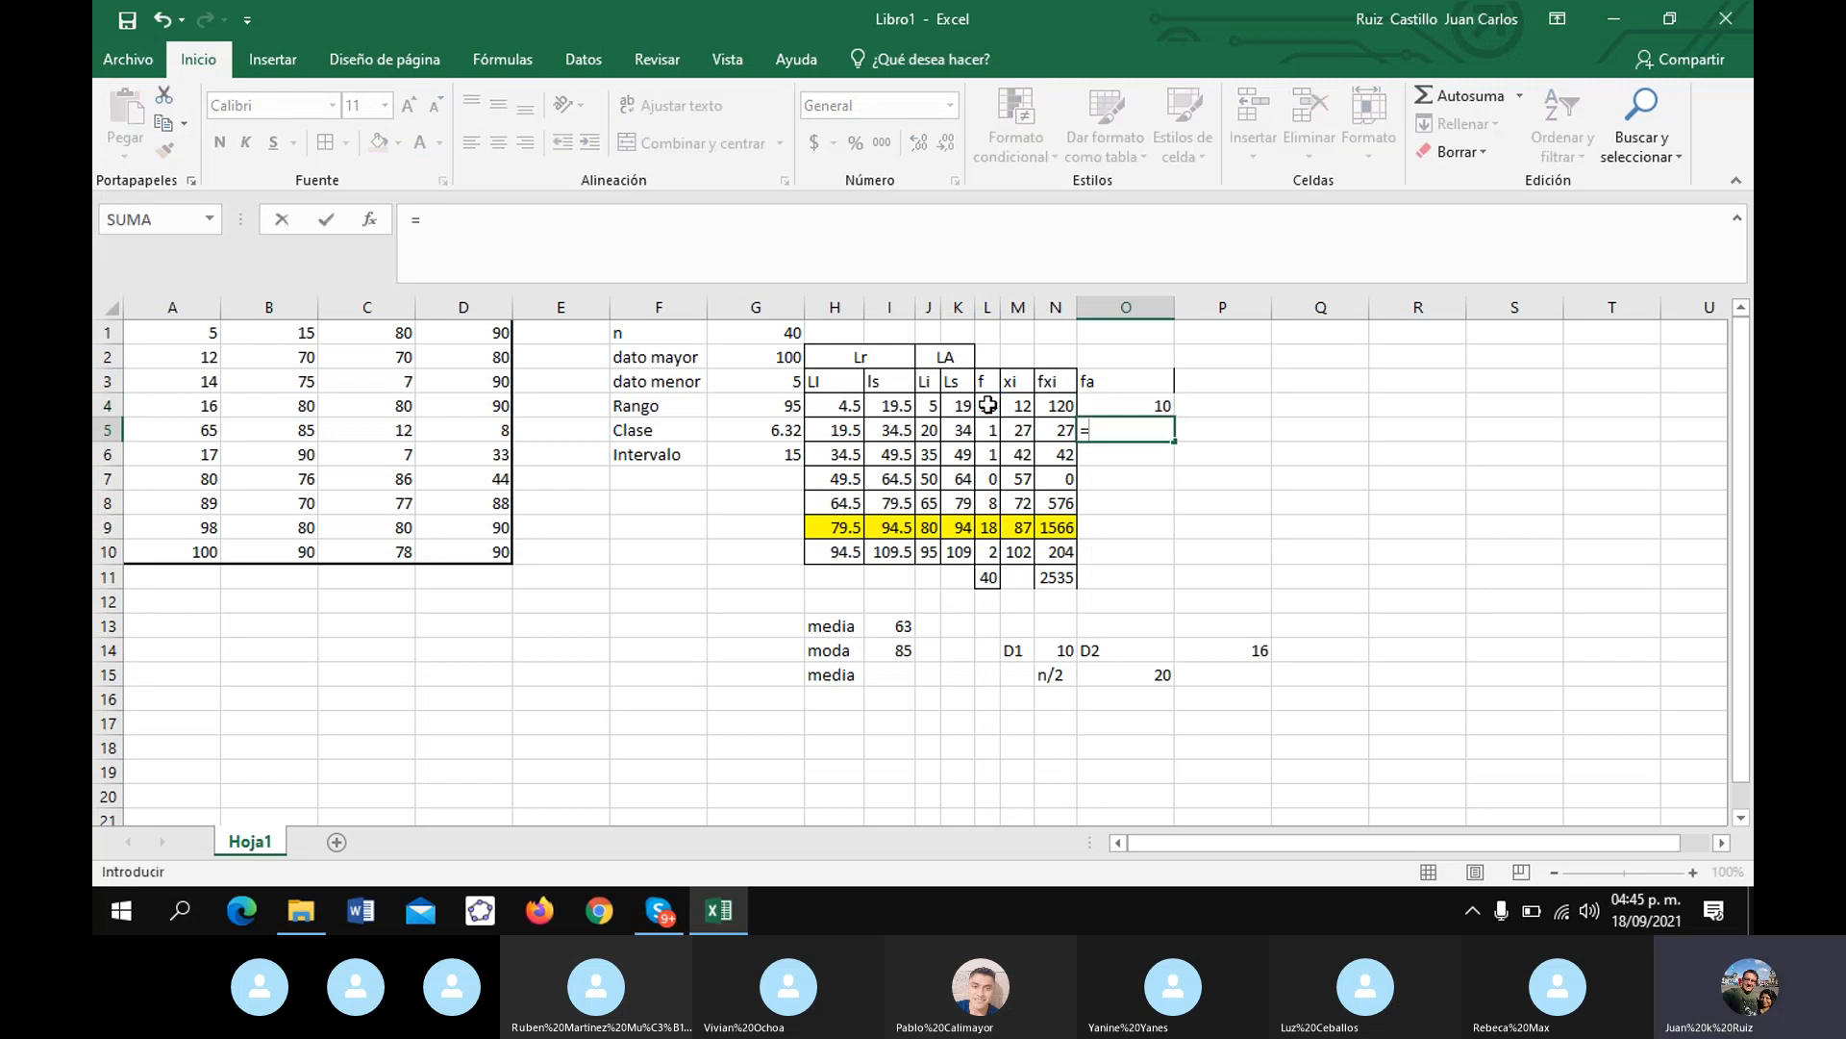
click(1132, 404)
text(+)
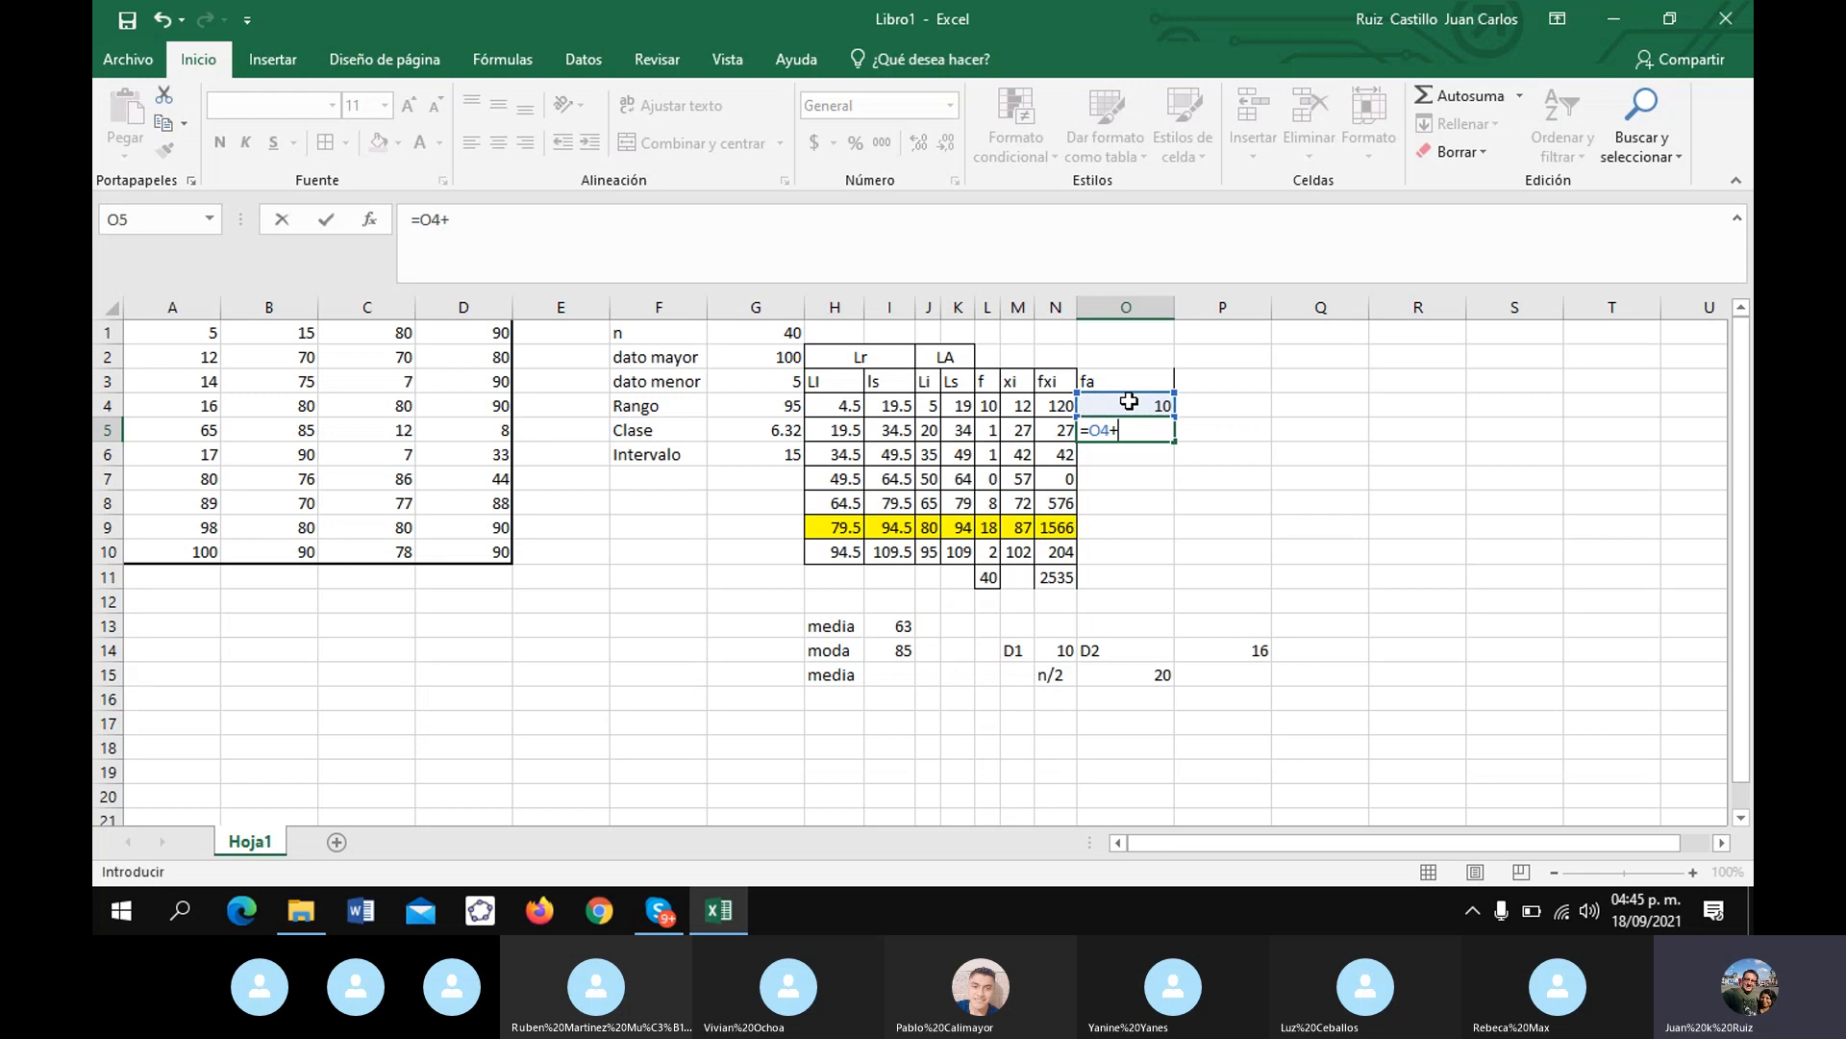
click(989, 430)
key(Return)
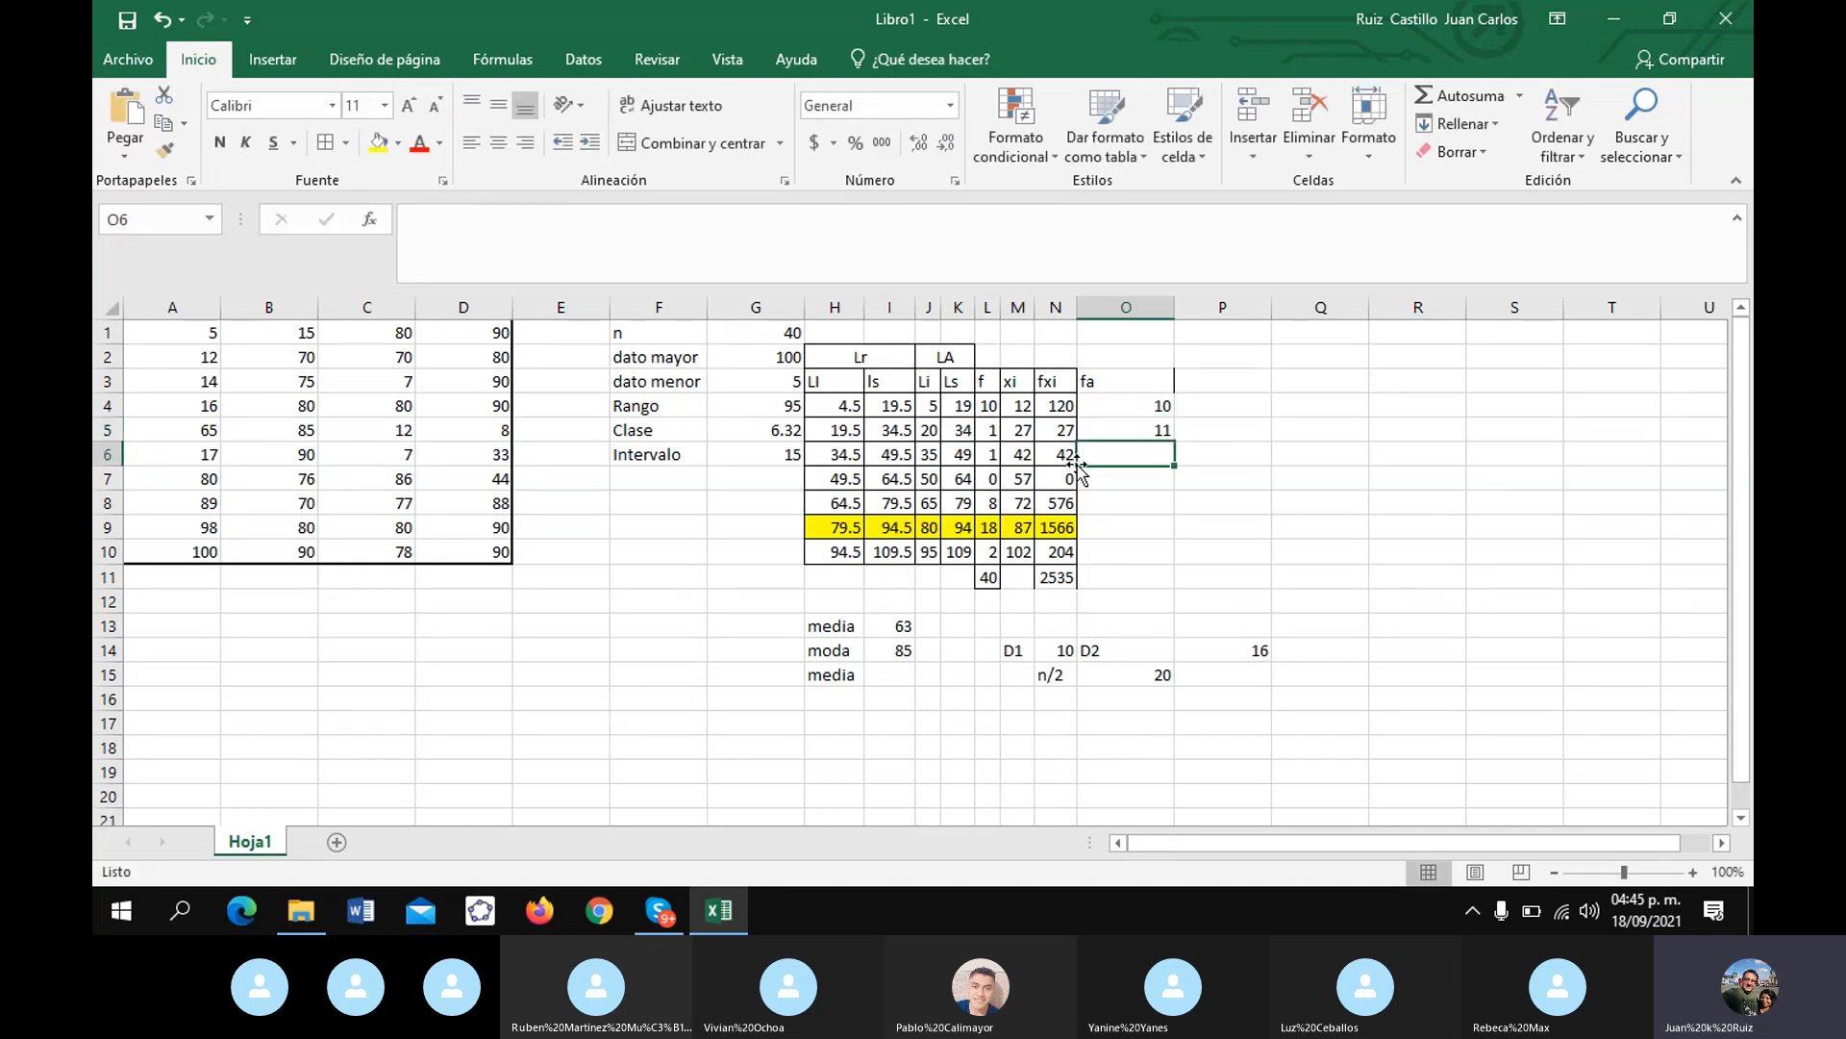
click(1152, 435)
drag(1178, 442, 1179, 558)
- Add borders to the fa column range O3:O10 and fit column O's width to its contents
drag(1116, 381, 1124, 548)
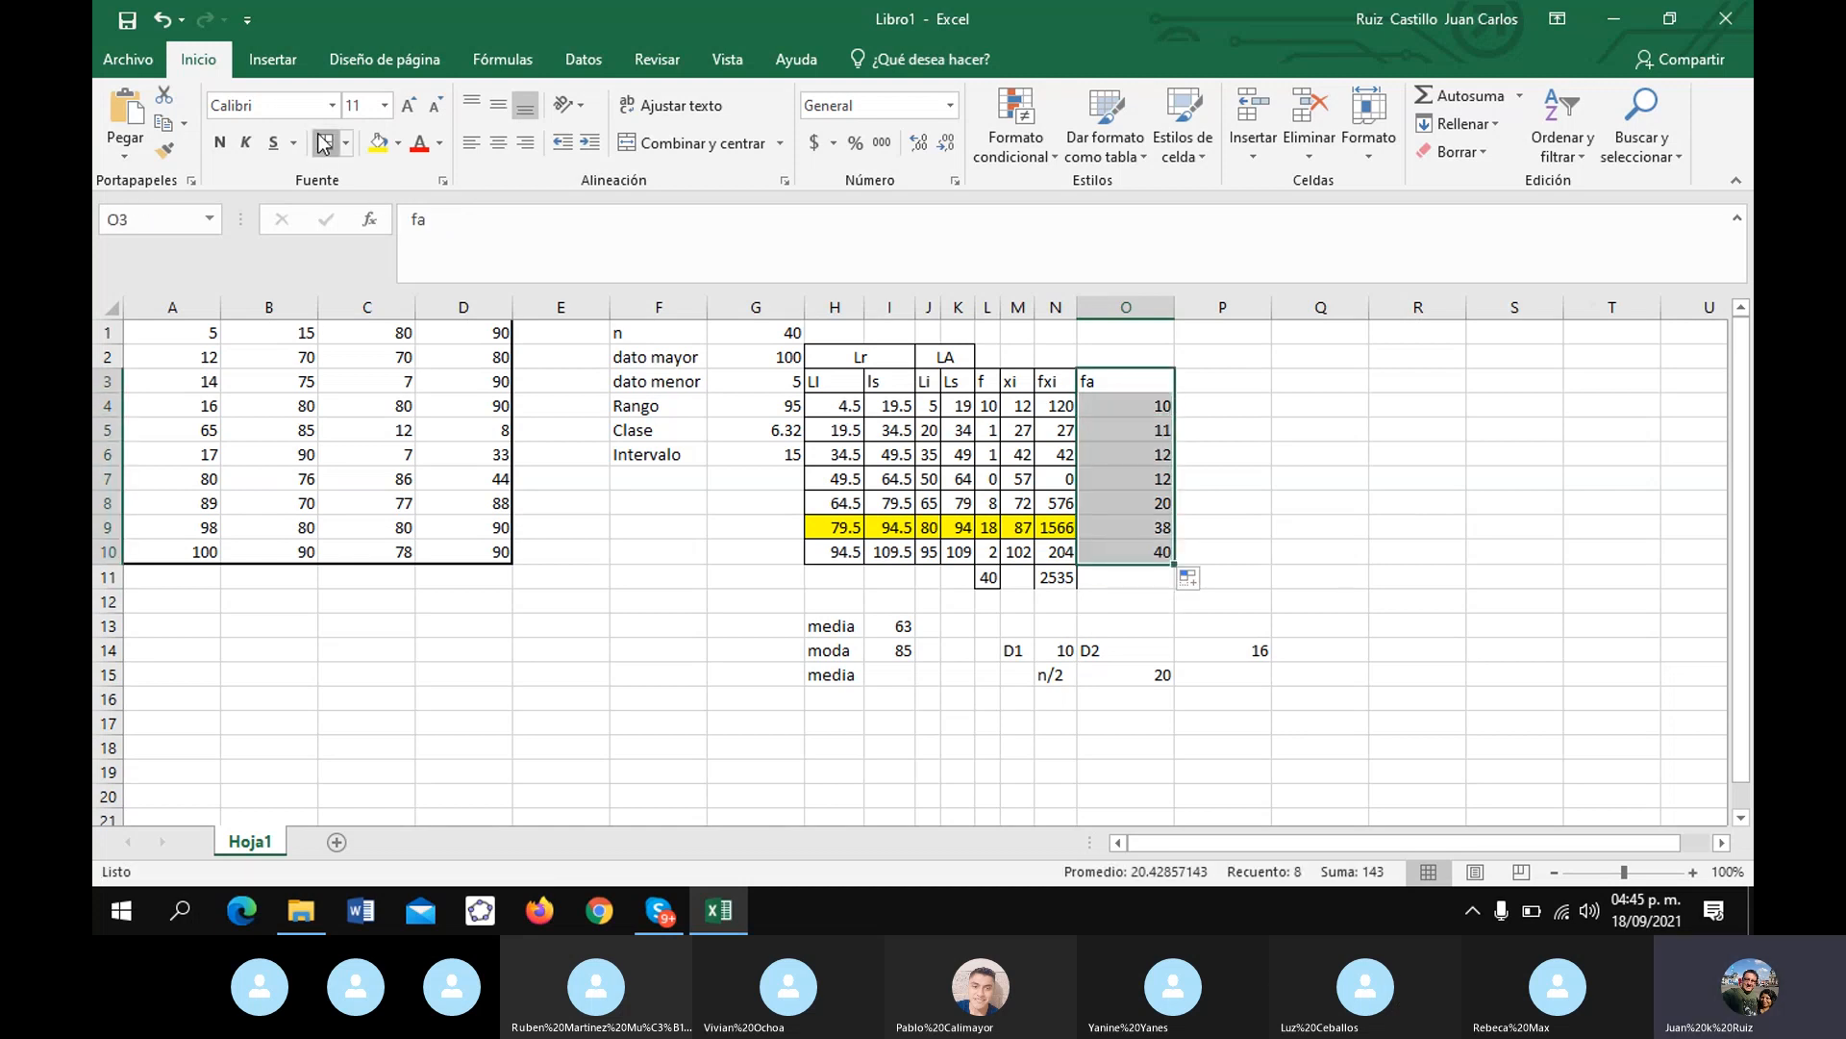
double_click(1175, 306)
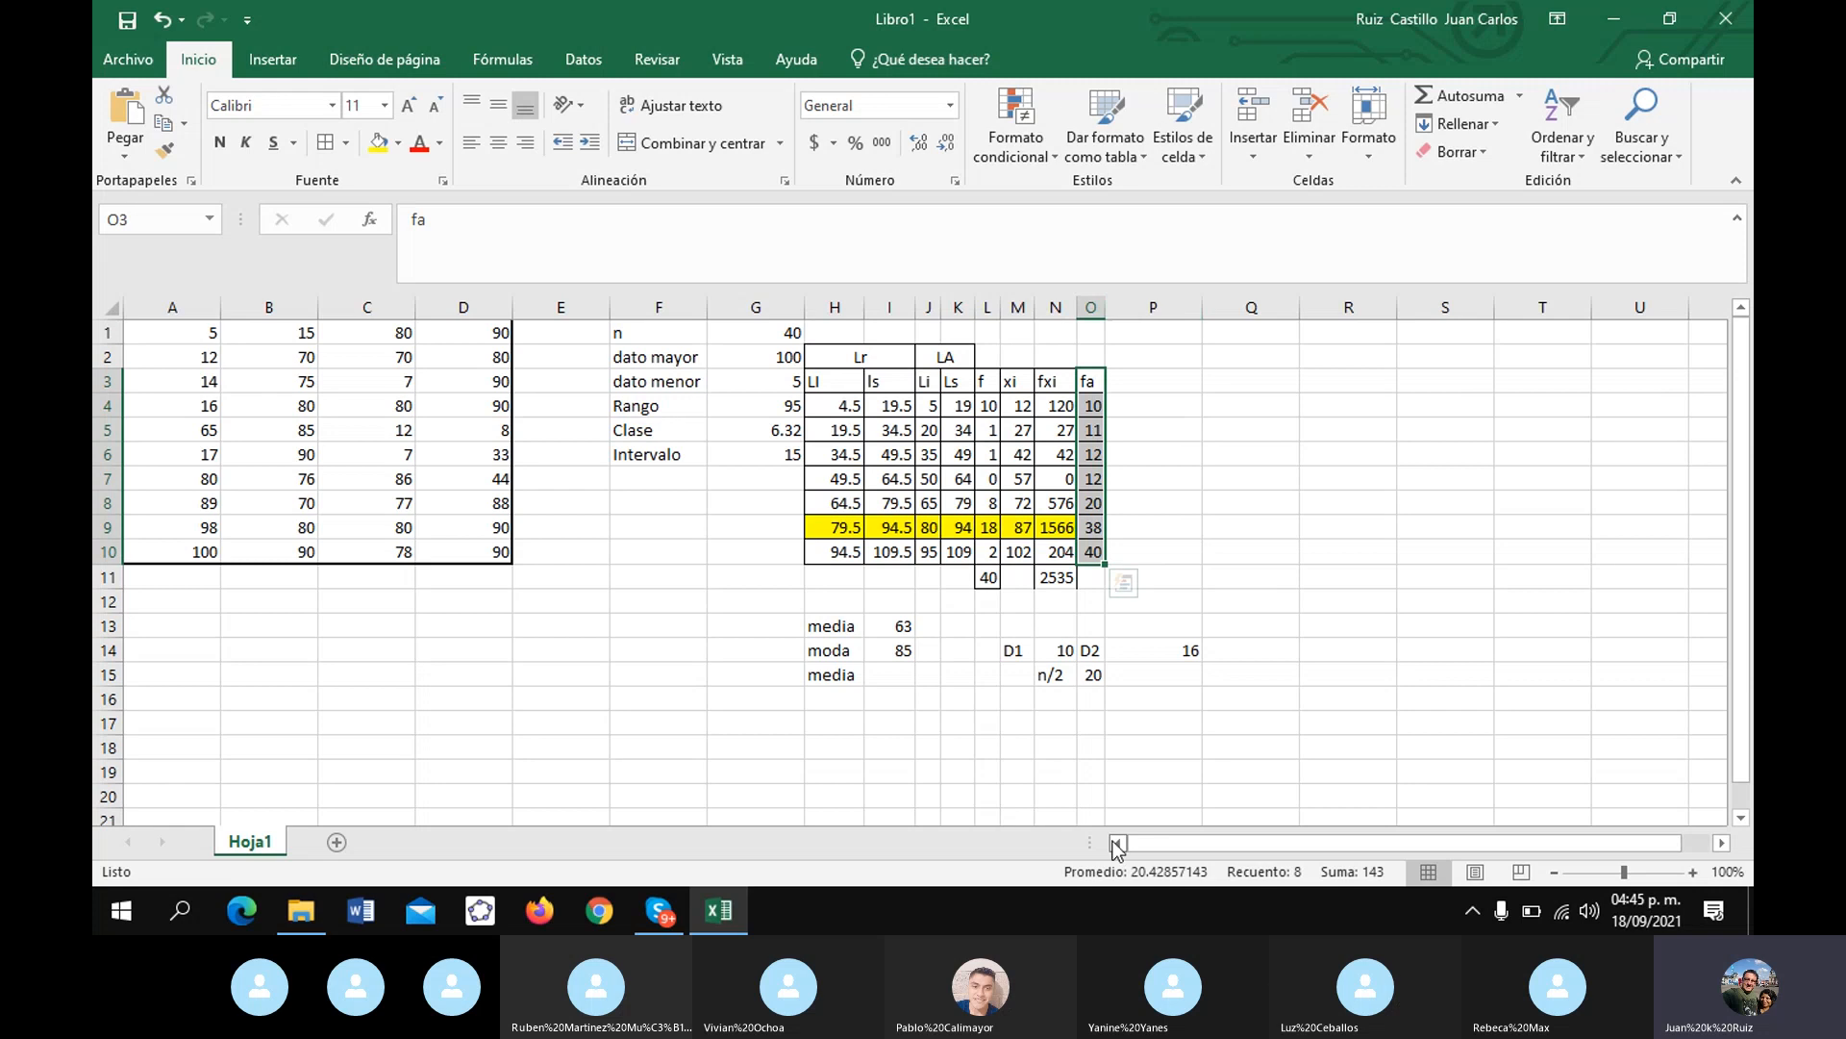
- Highlight the median class row H8:O8 with a light blue fill
click(1132, 767)
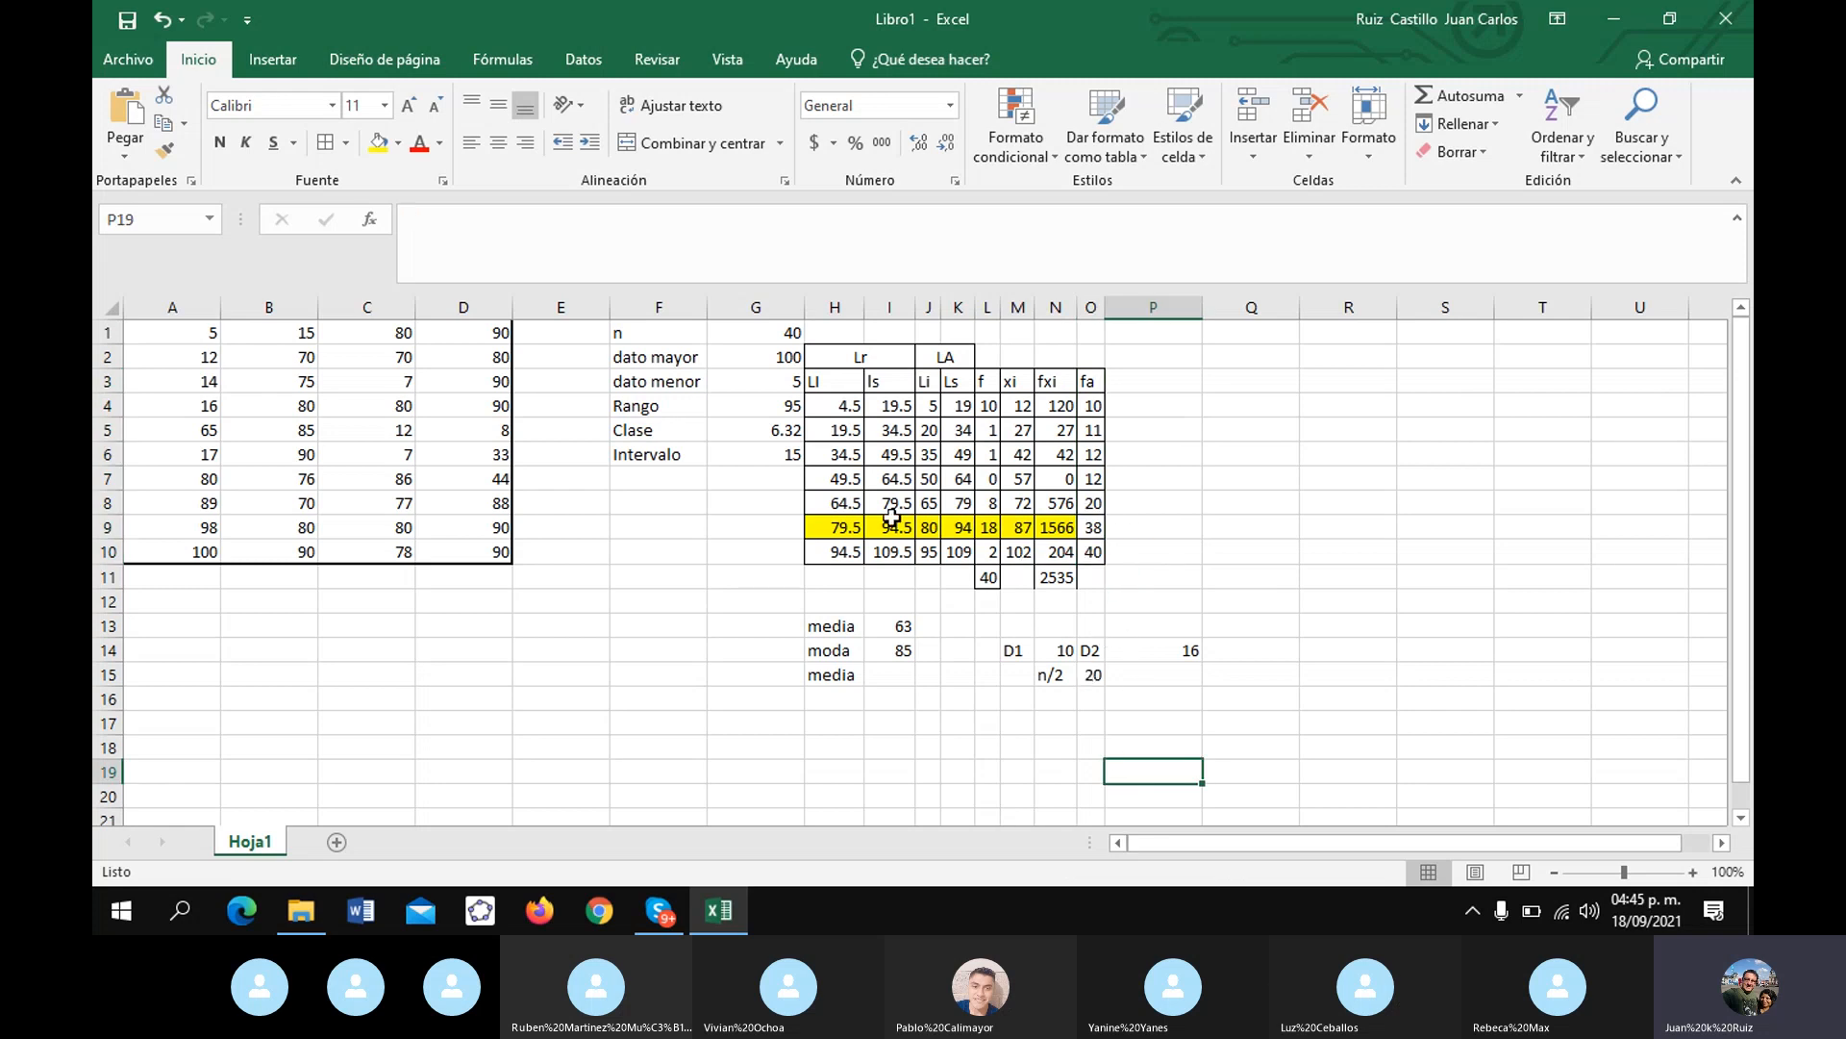
drag(832, 501, 1083, 501)
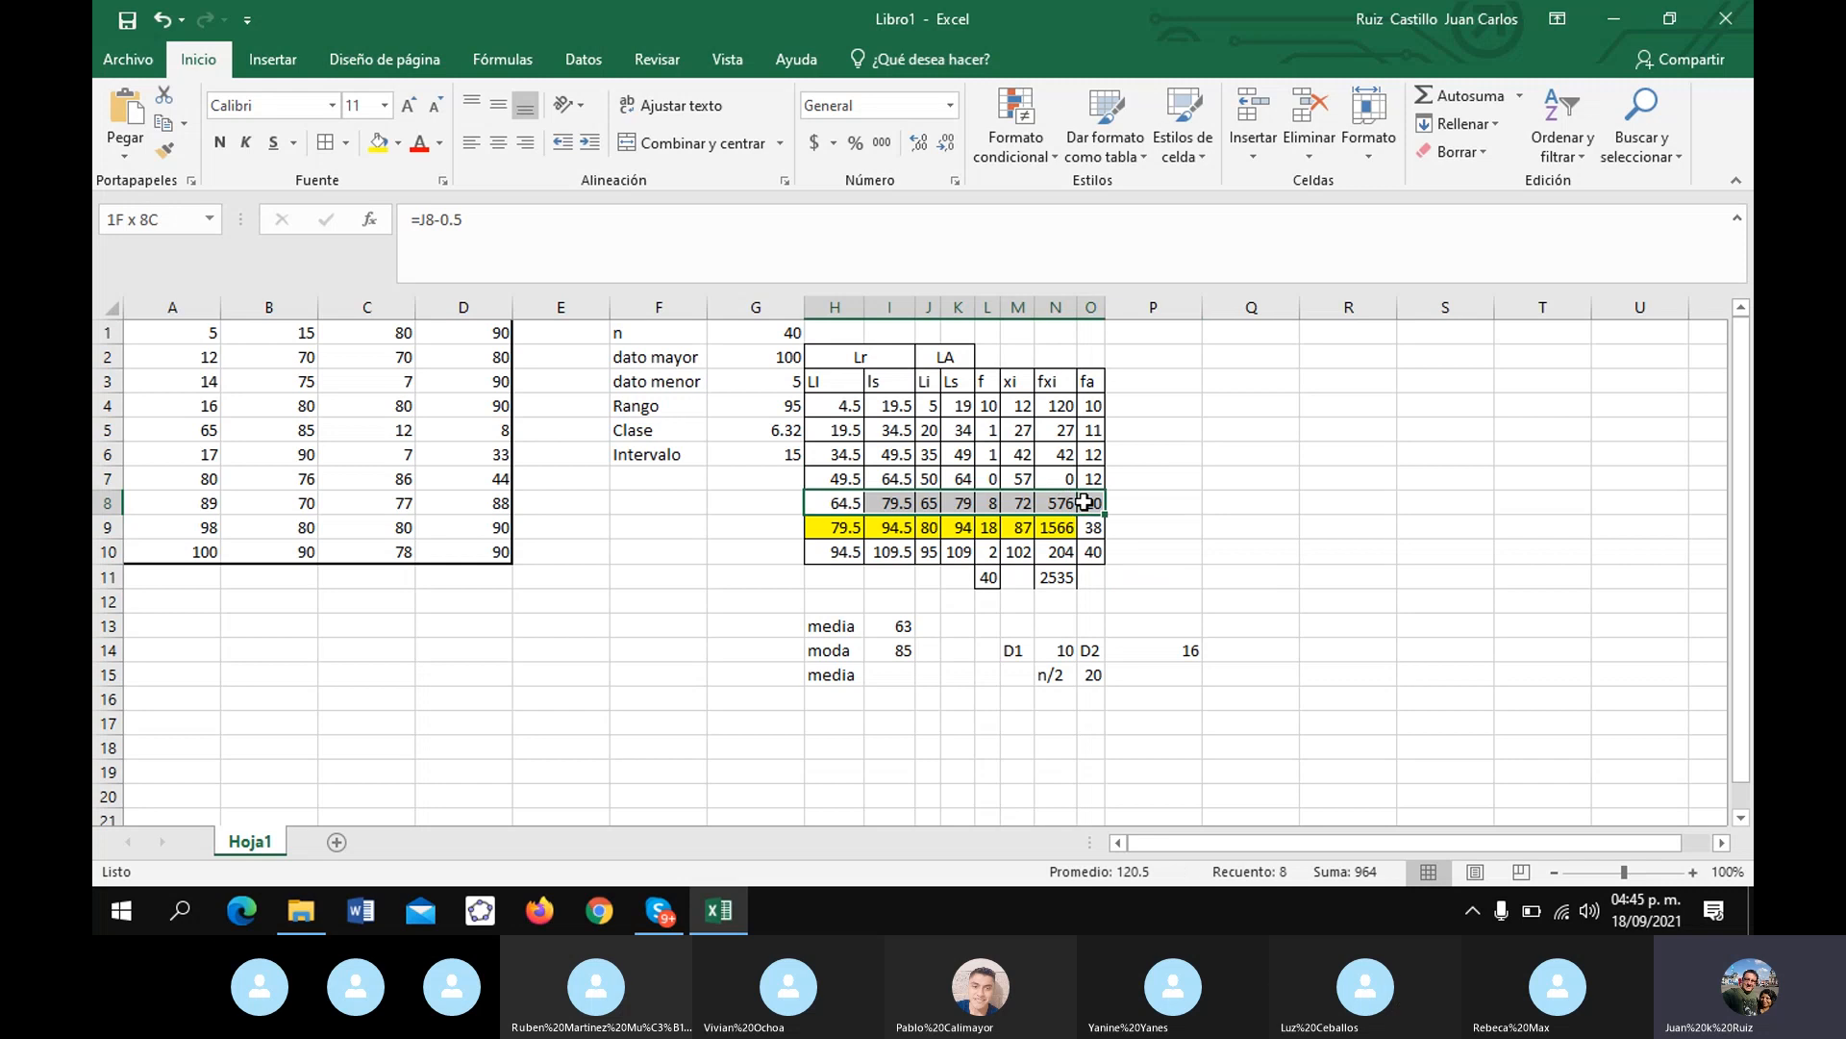
click(397, 142)
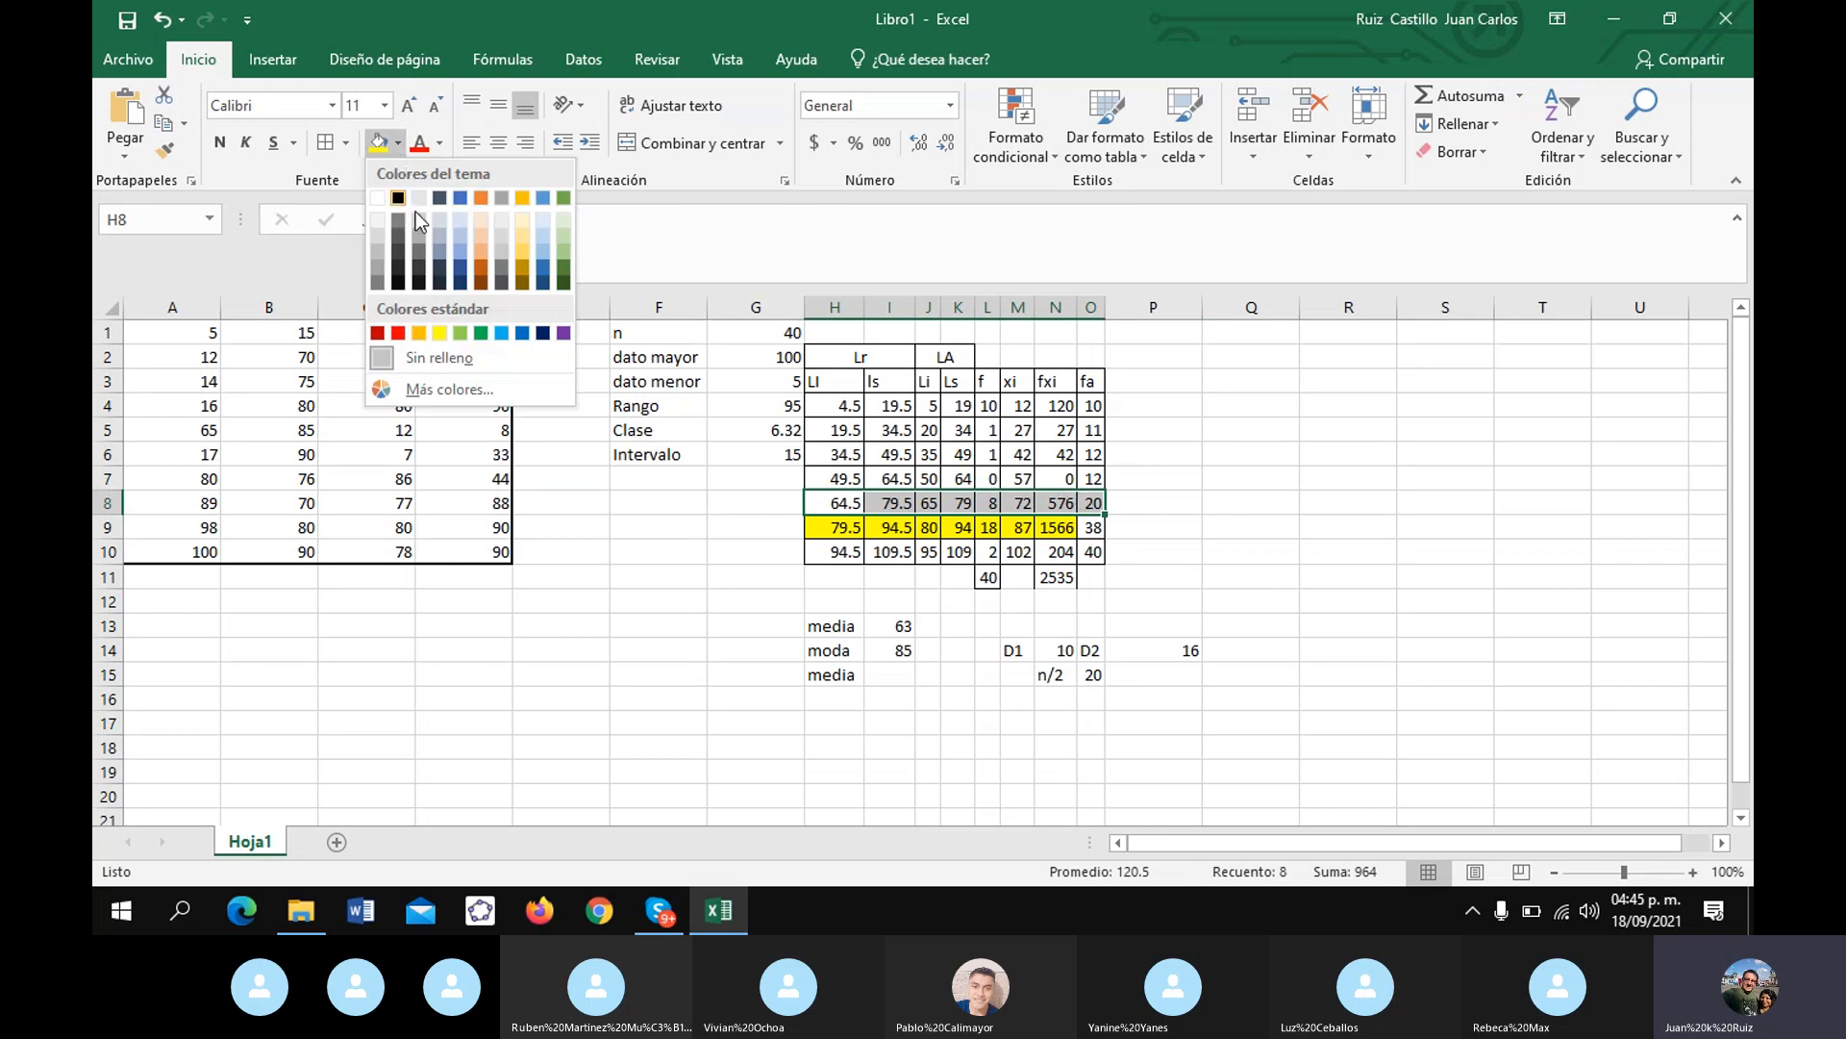
click(502, 333)
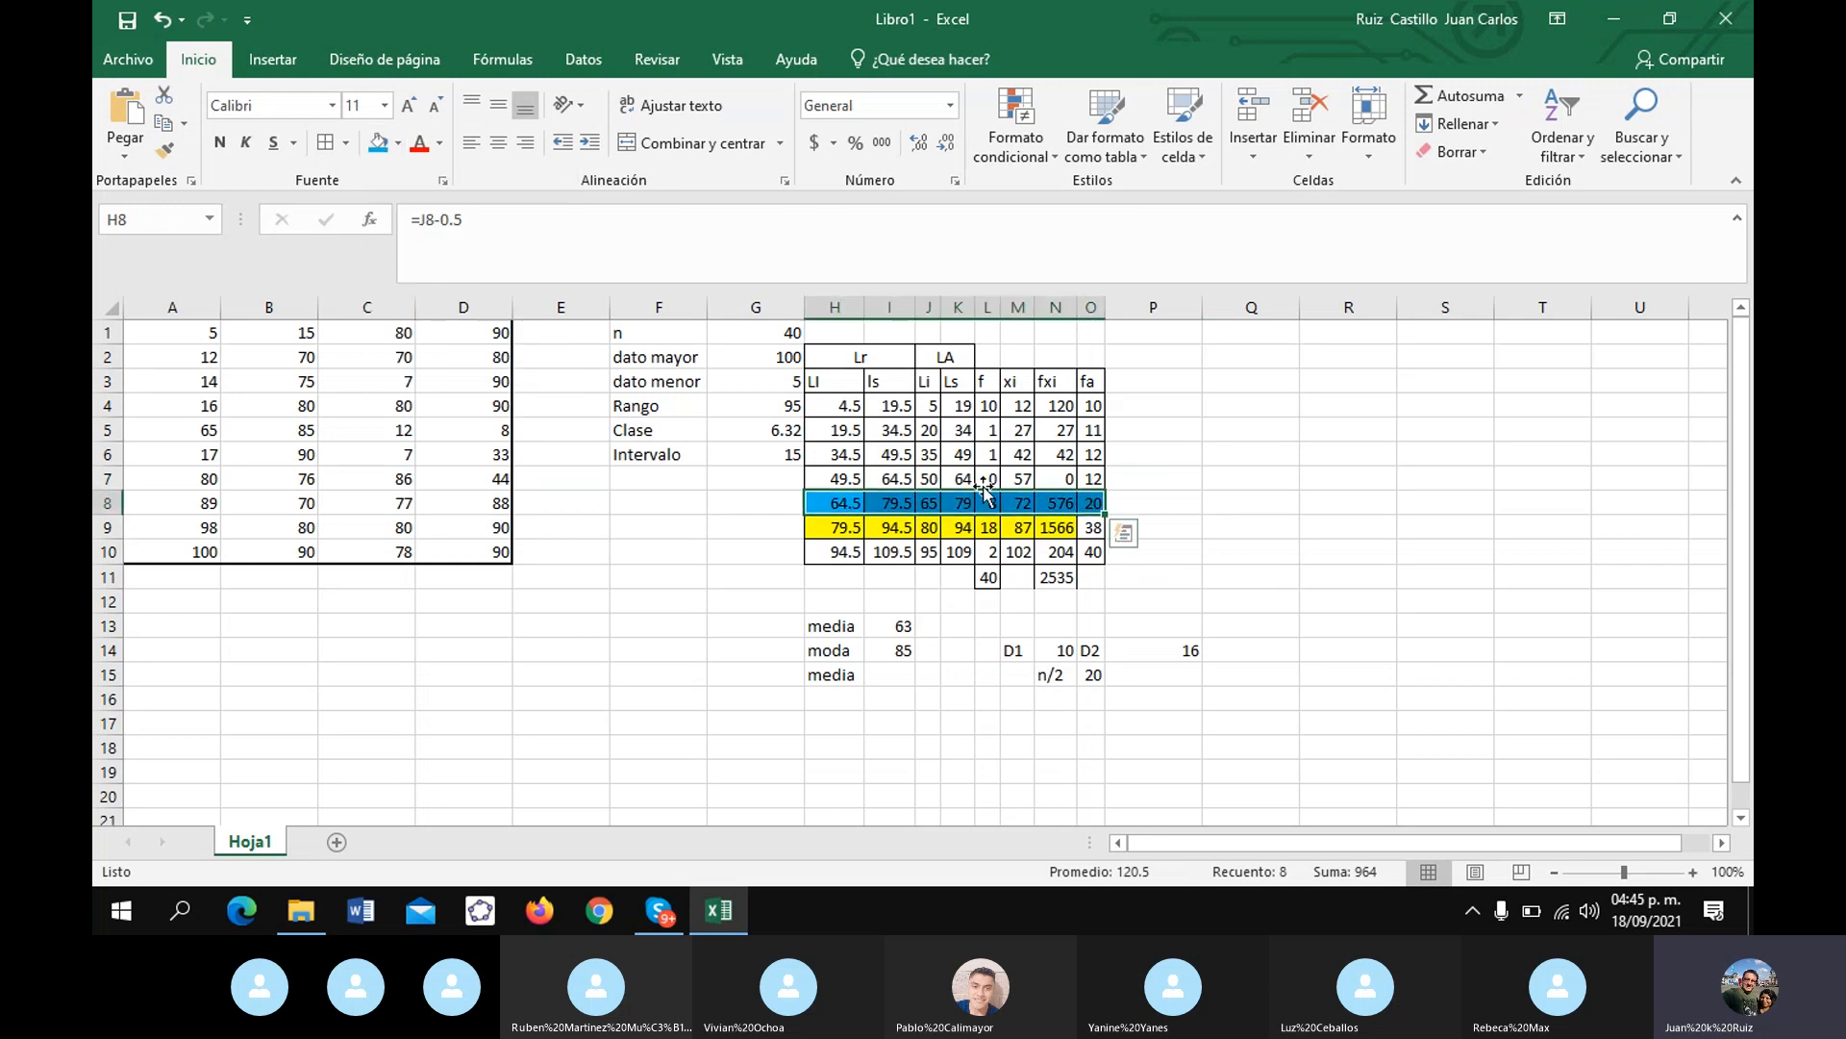
click(1250, 527)
- Calculate the median in cell I15 with the formula =H8+((O15-O7)/L8)*G6
click(890, 672)
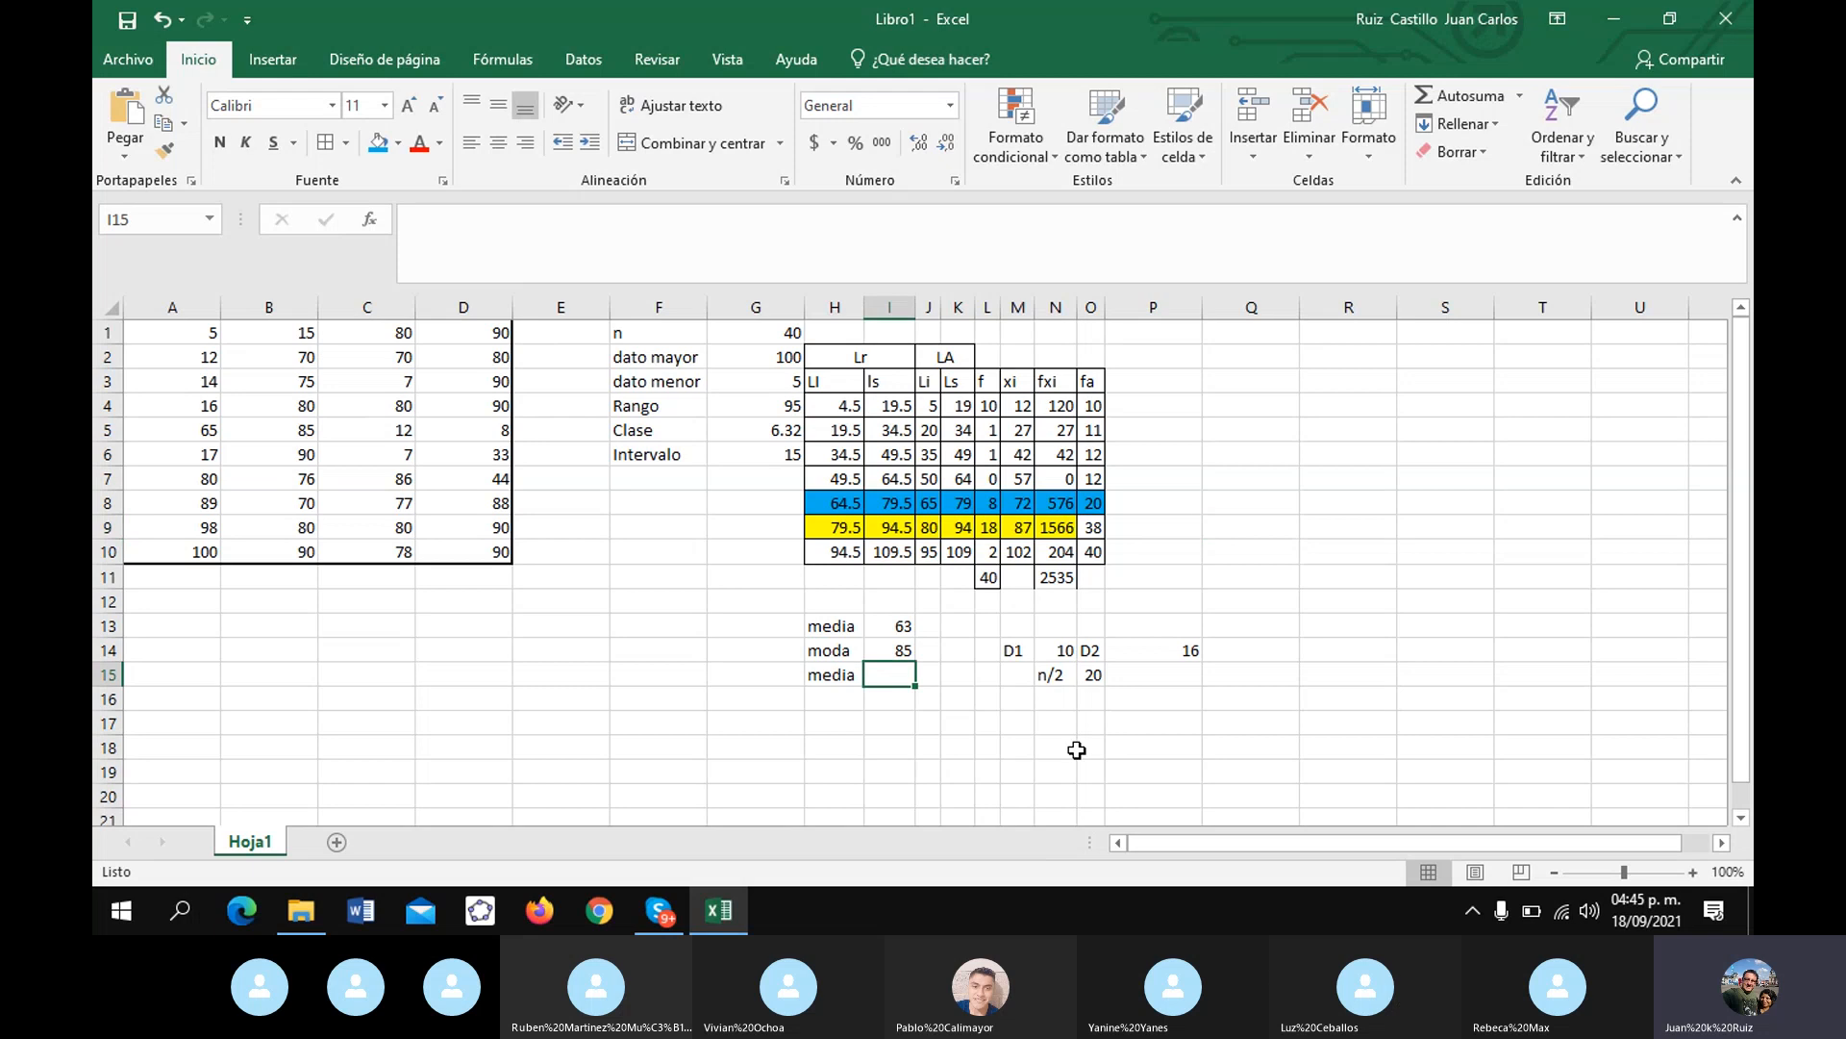
text(=)
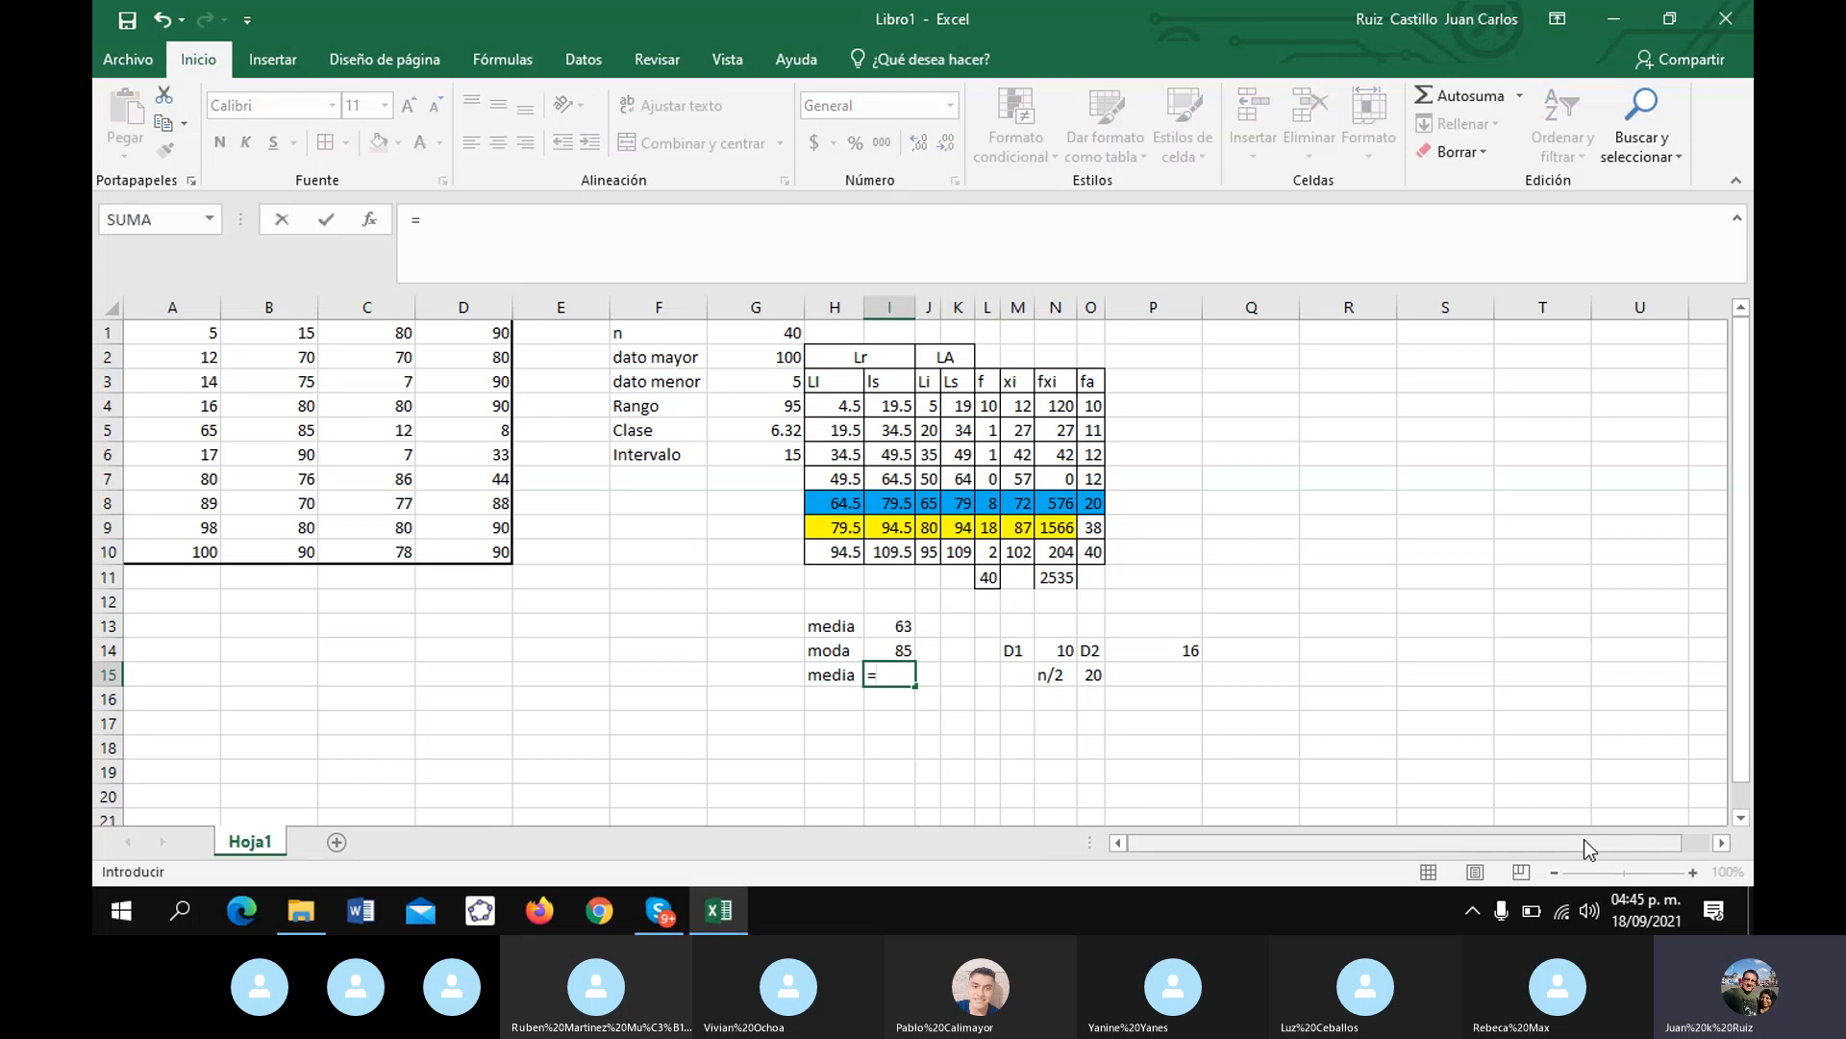
click(849, 502)
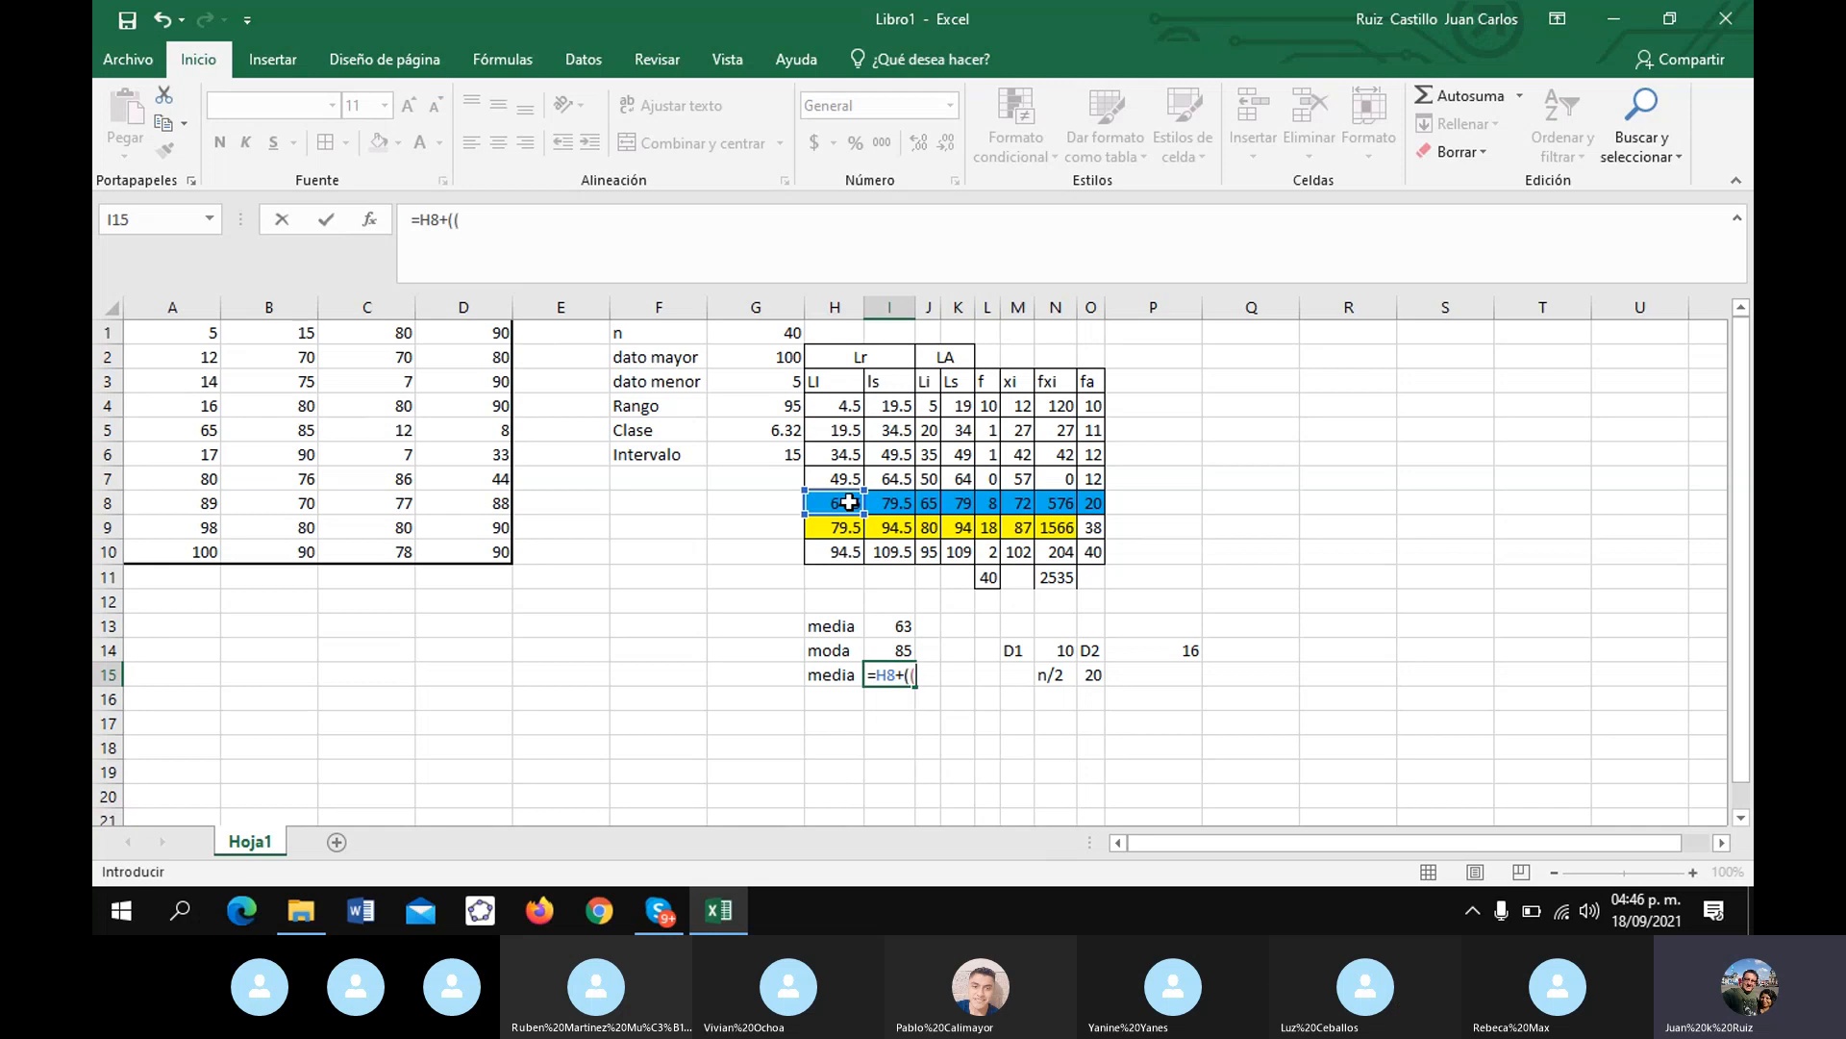
click(1092, 667)
click(1092, 669)
text(-)
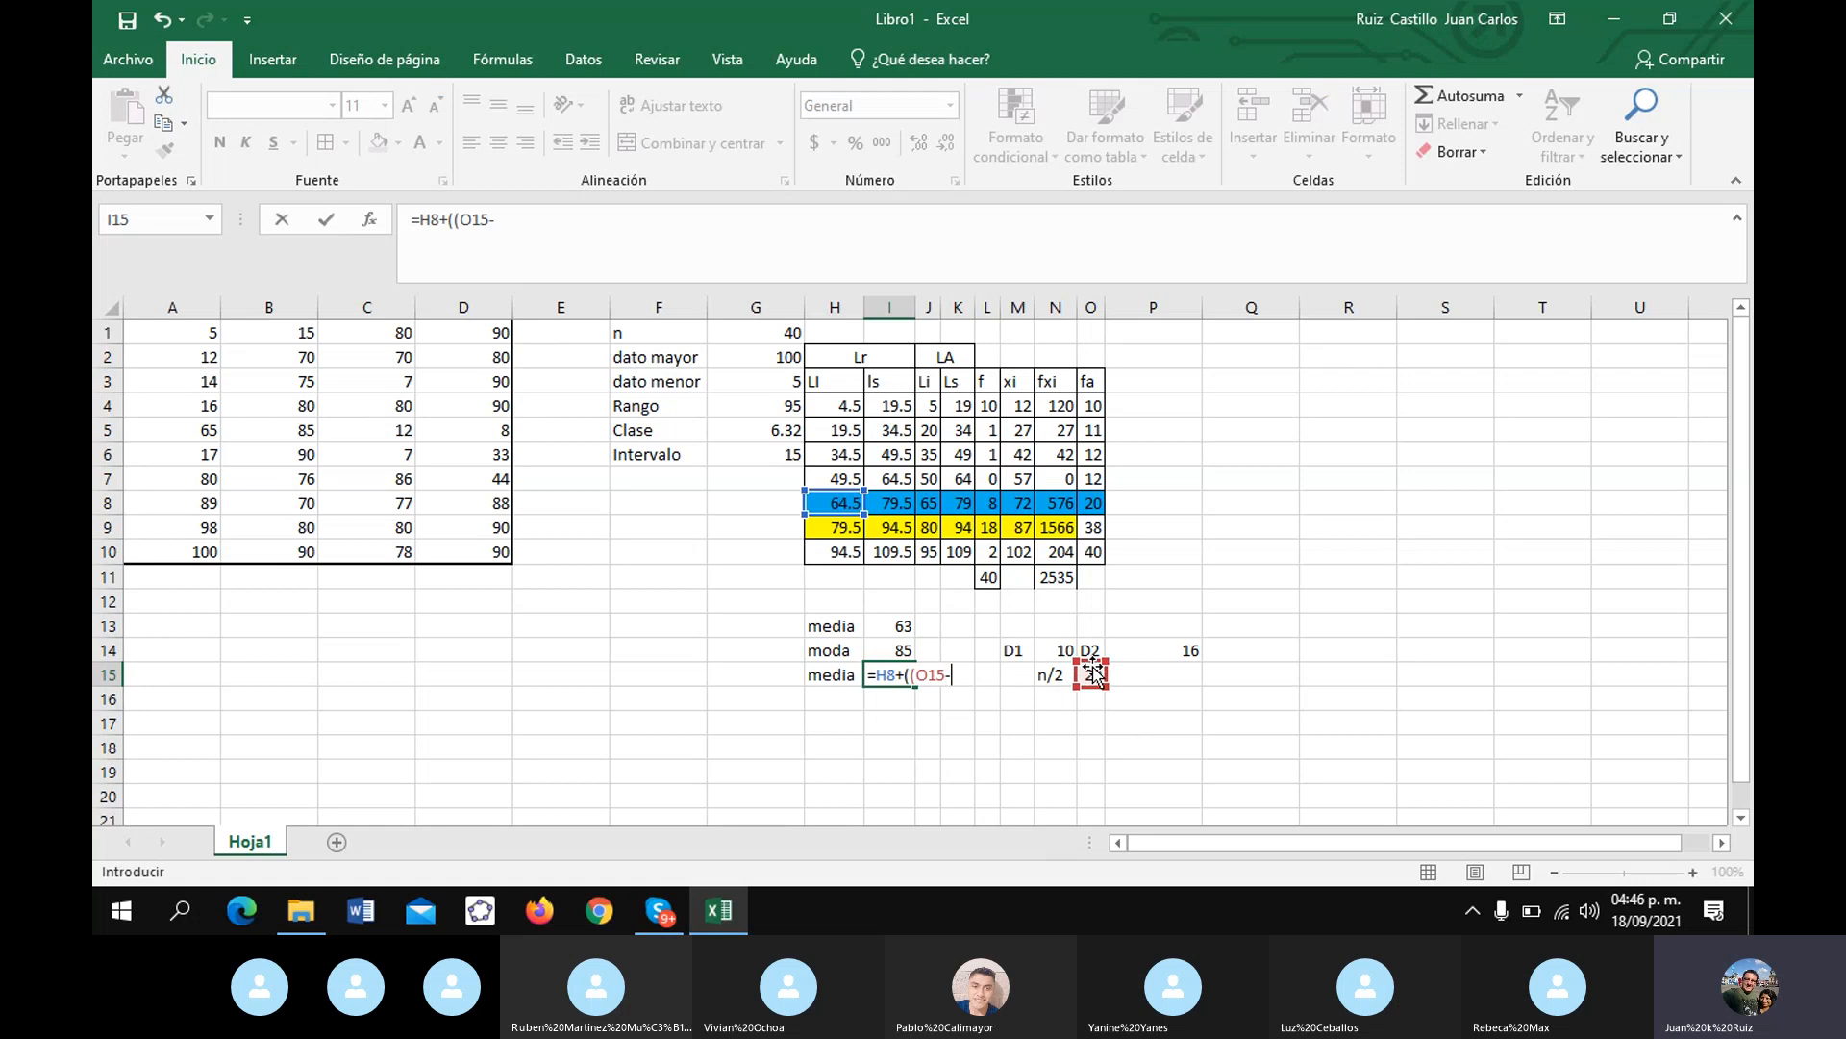
click(1092, 475)
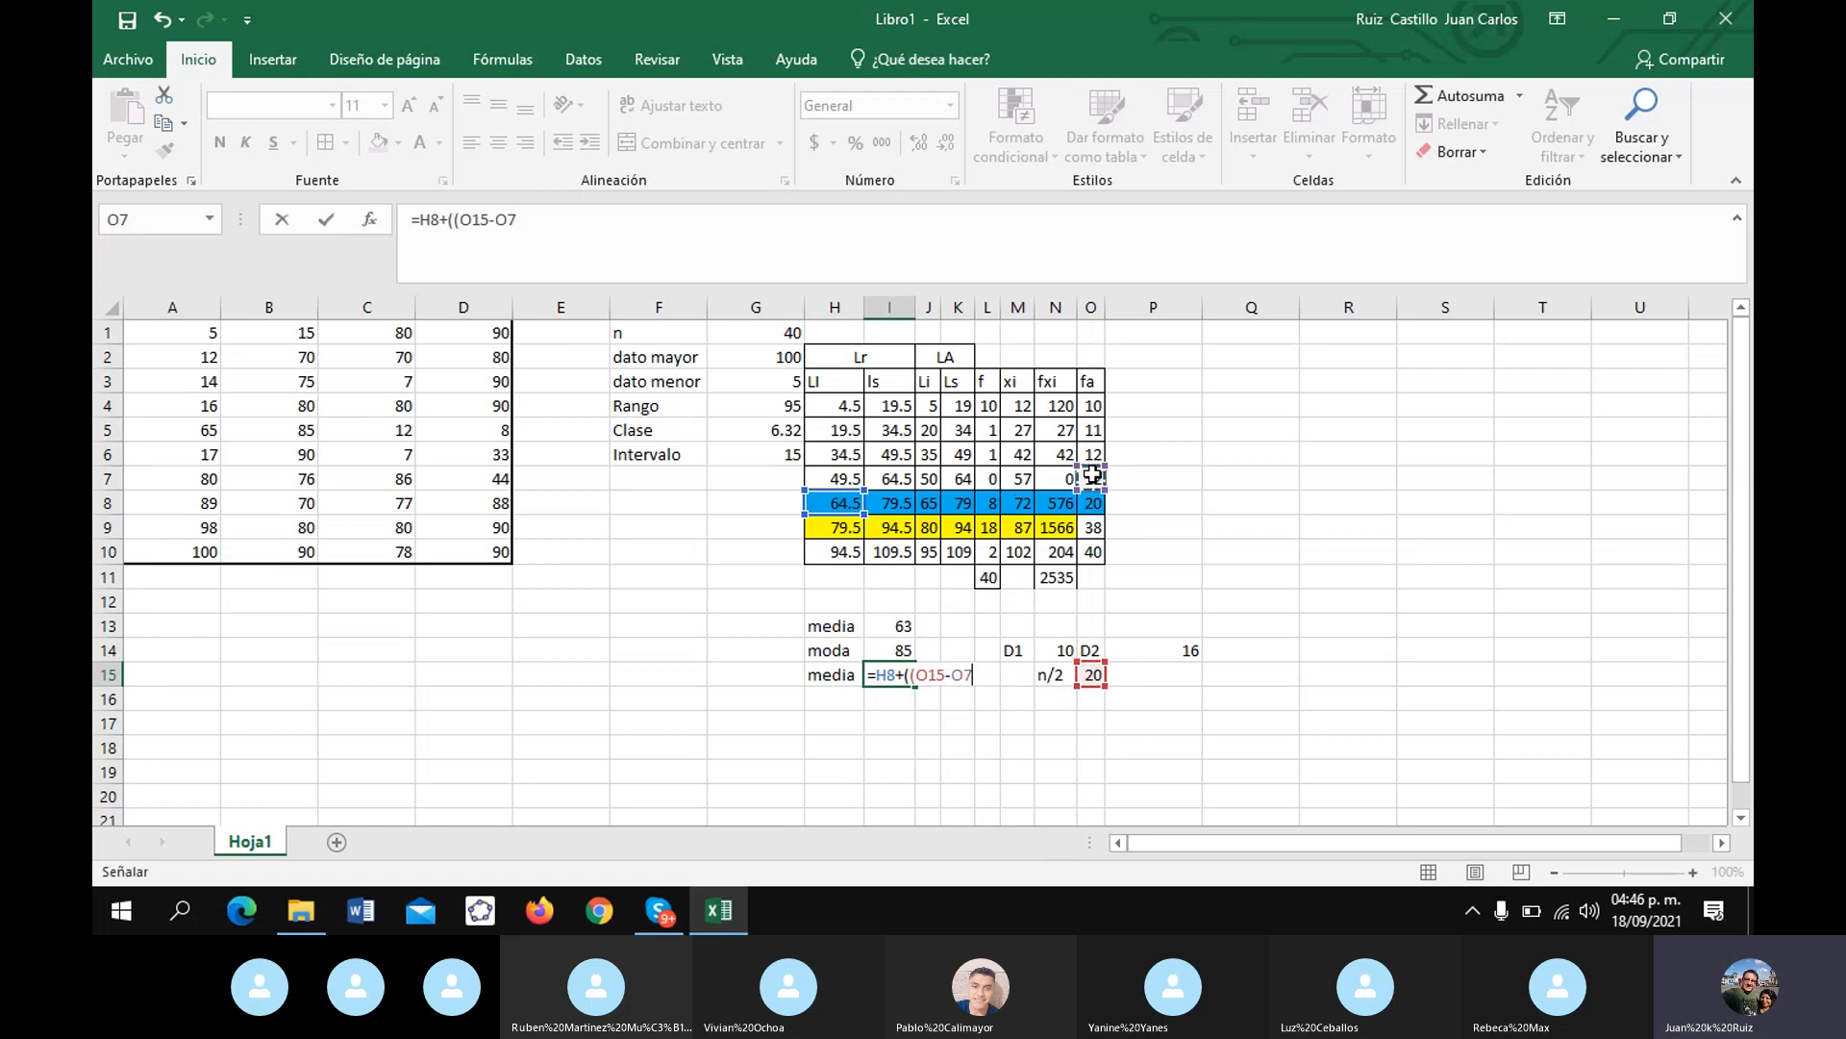
text()/)
click(991, 508)
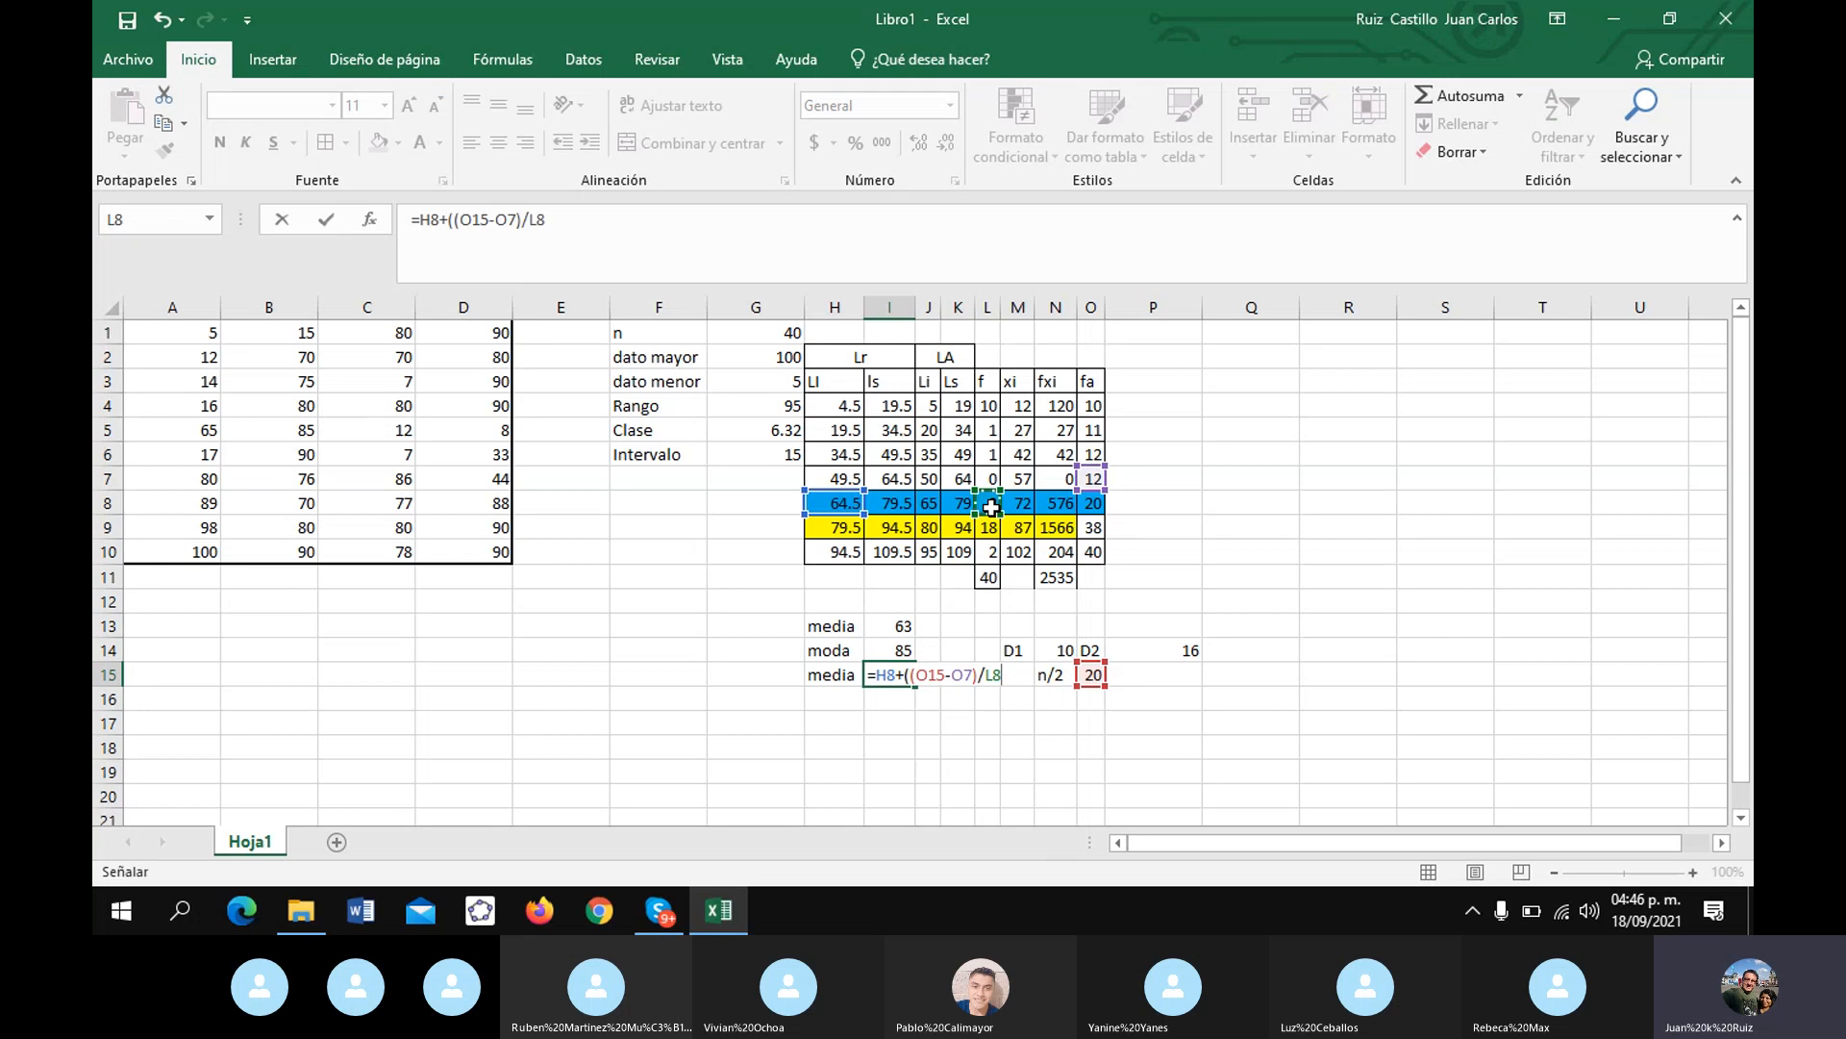
text()*)
click(761, 455)
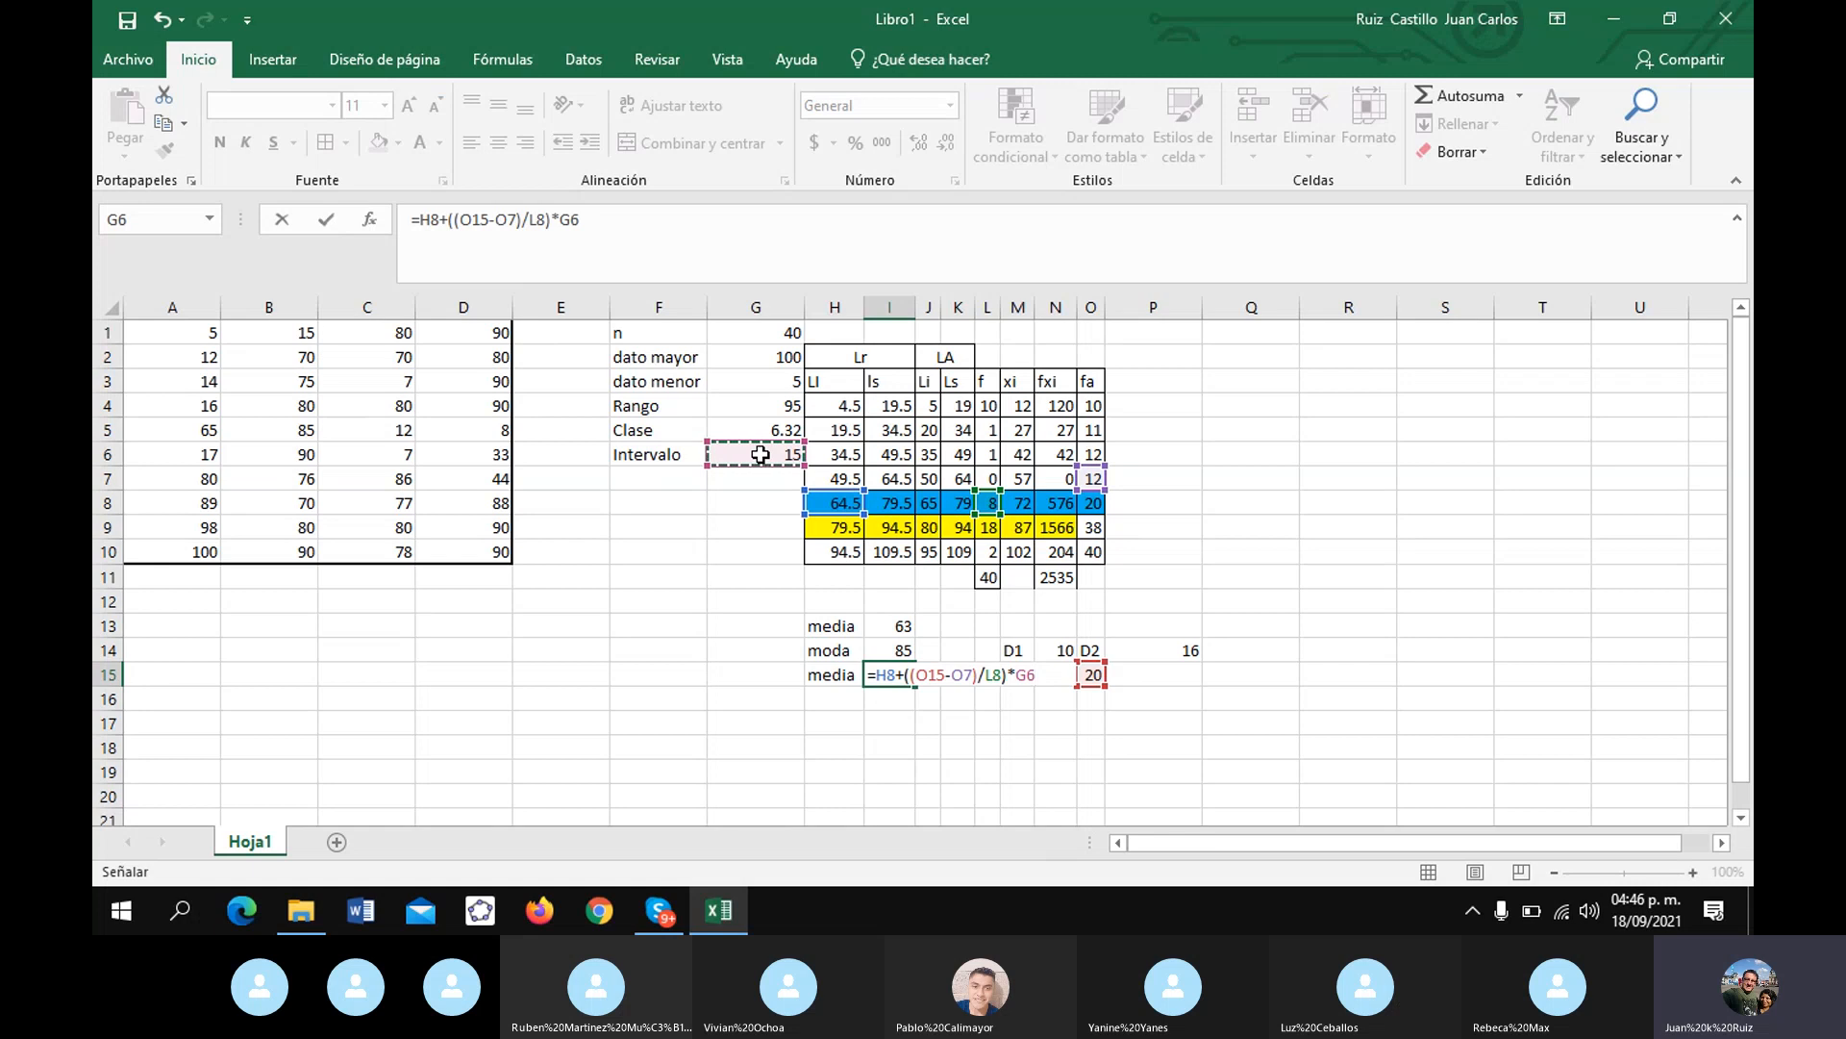
key(Return)
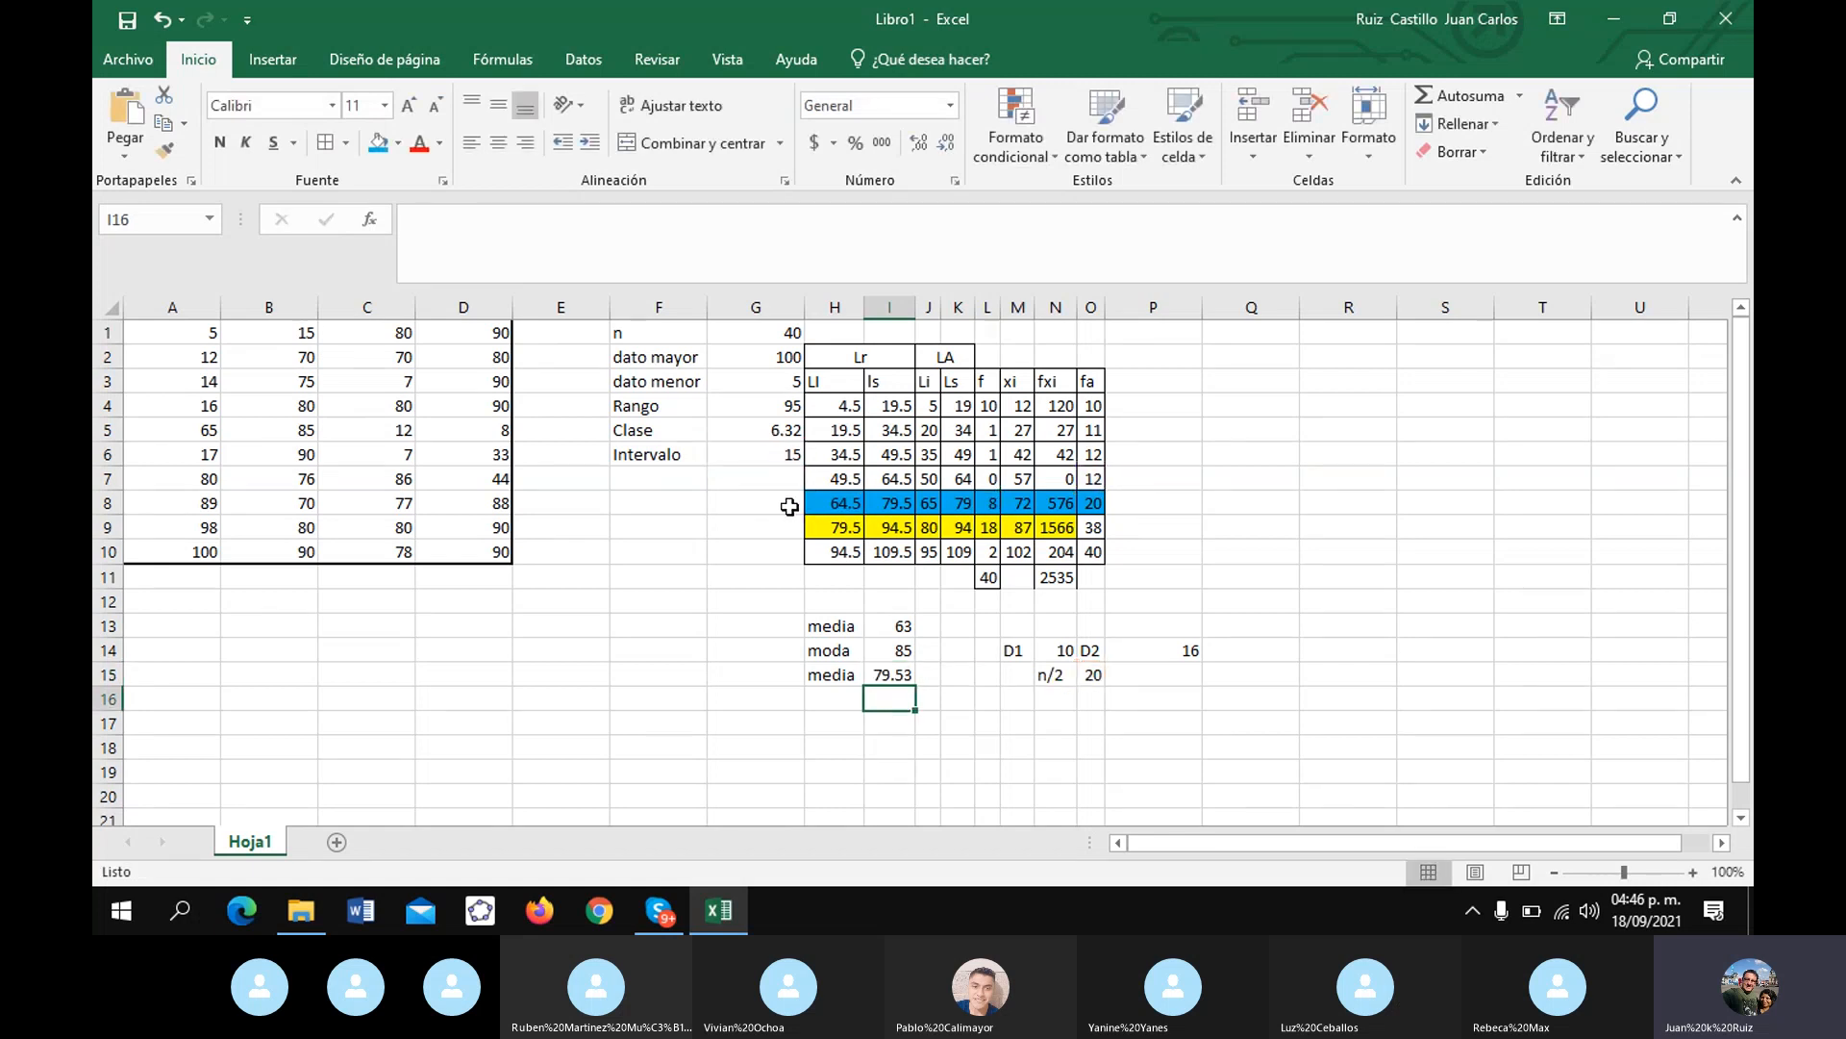
- Format the median in cell I15 to show no decimal places
click(893, 676)
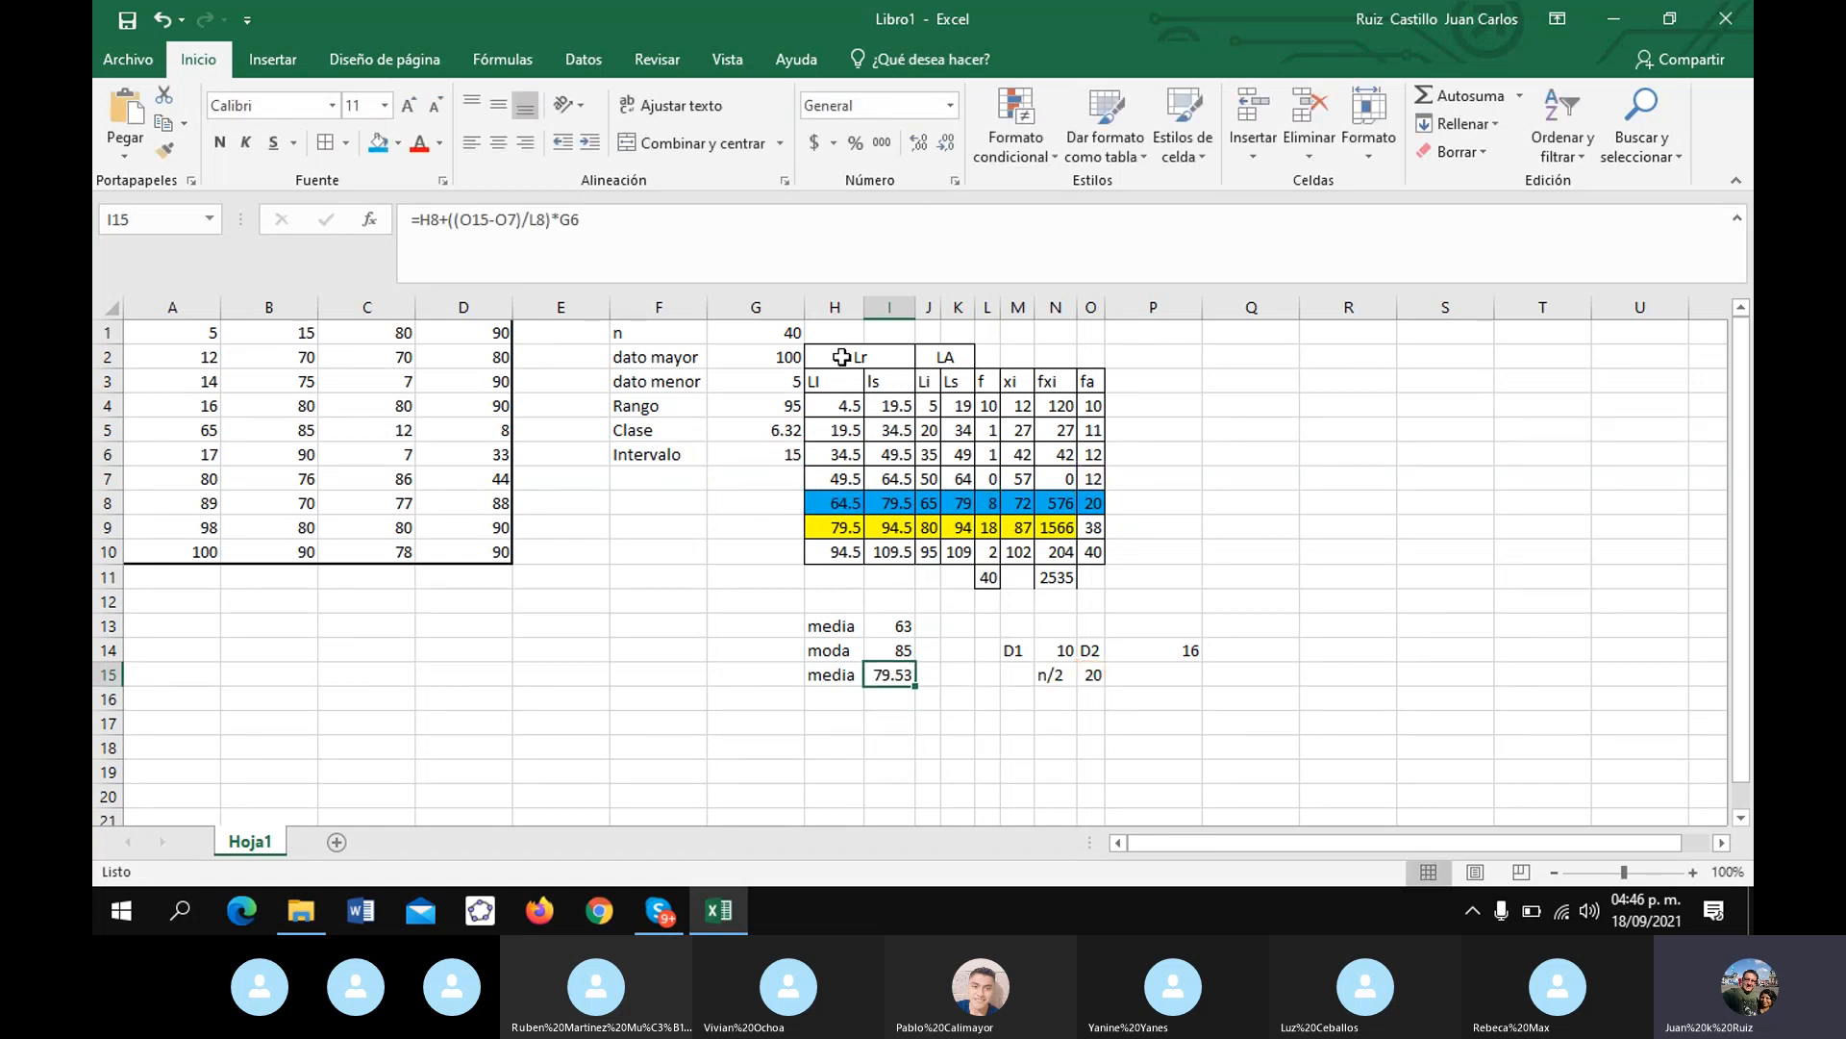
click(946, 142)
click(947, 142)
- Correct the label in cell H15 to mediana and widen column H slightly to fit it
click(830, 681)
click(487, 230)
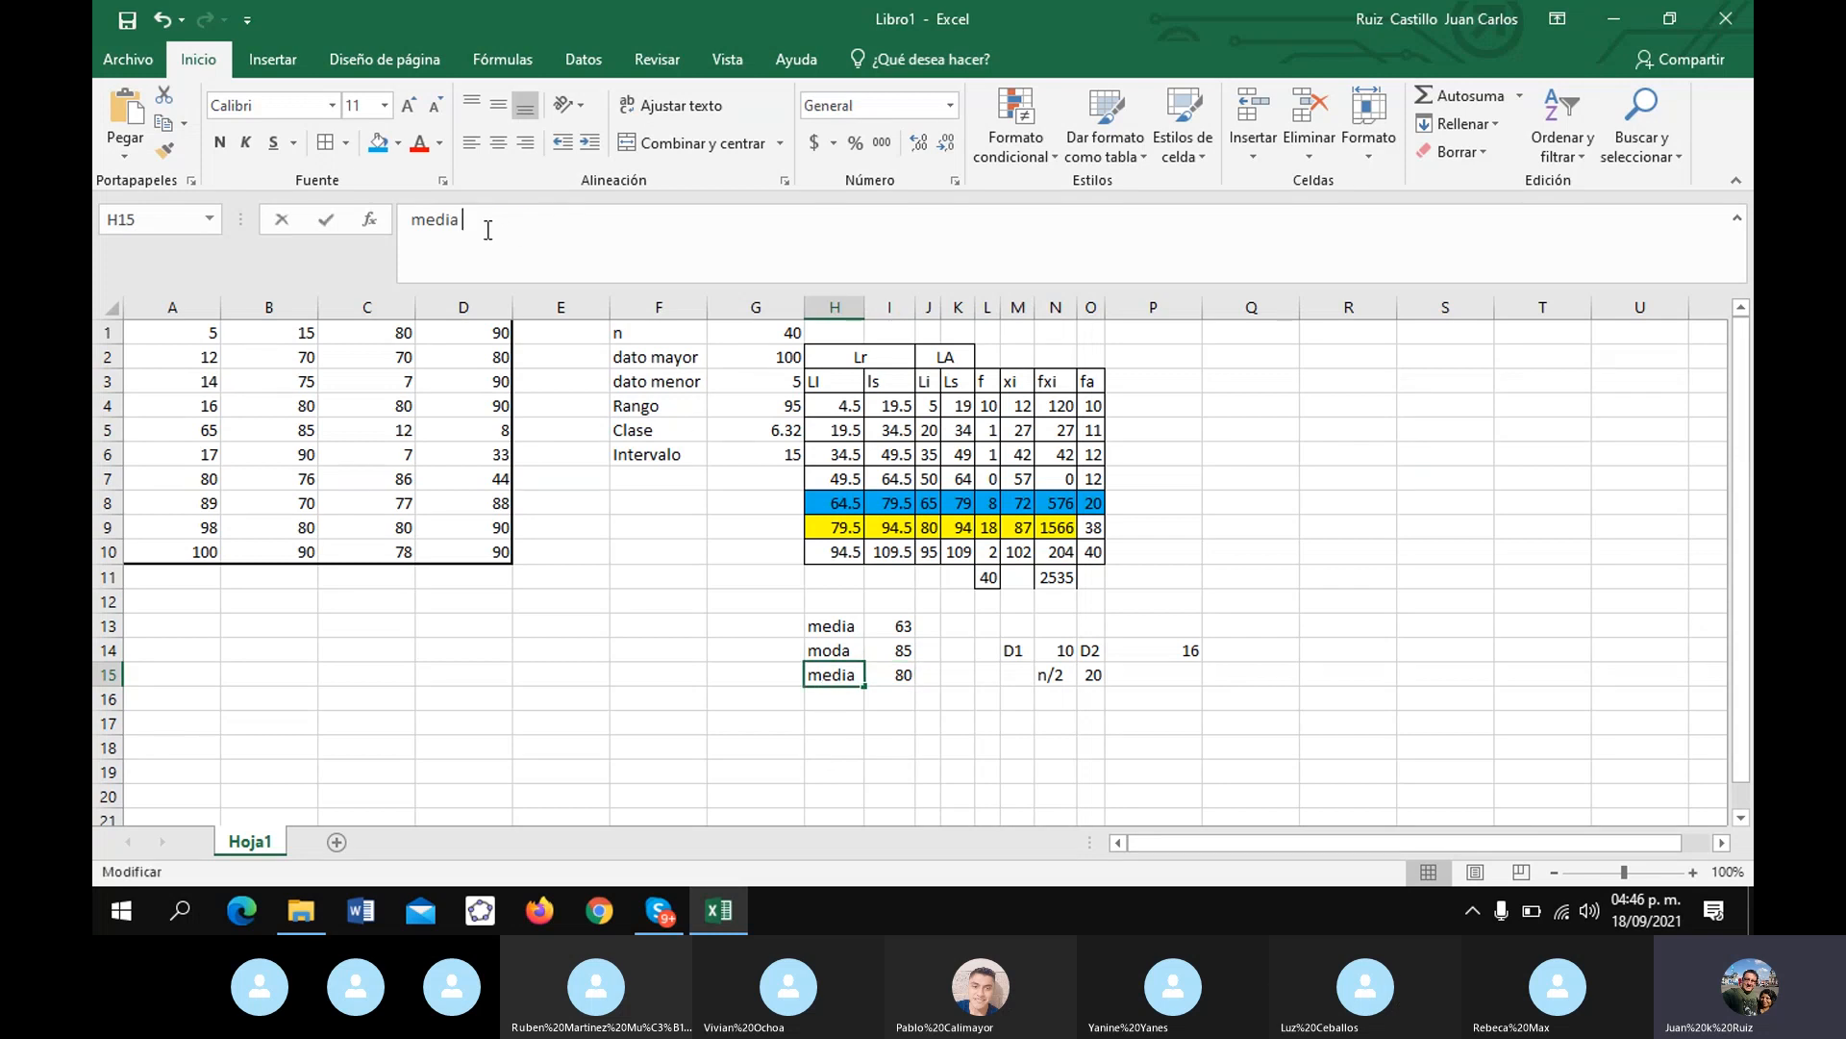
text(na)
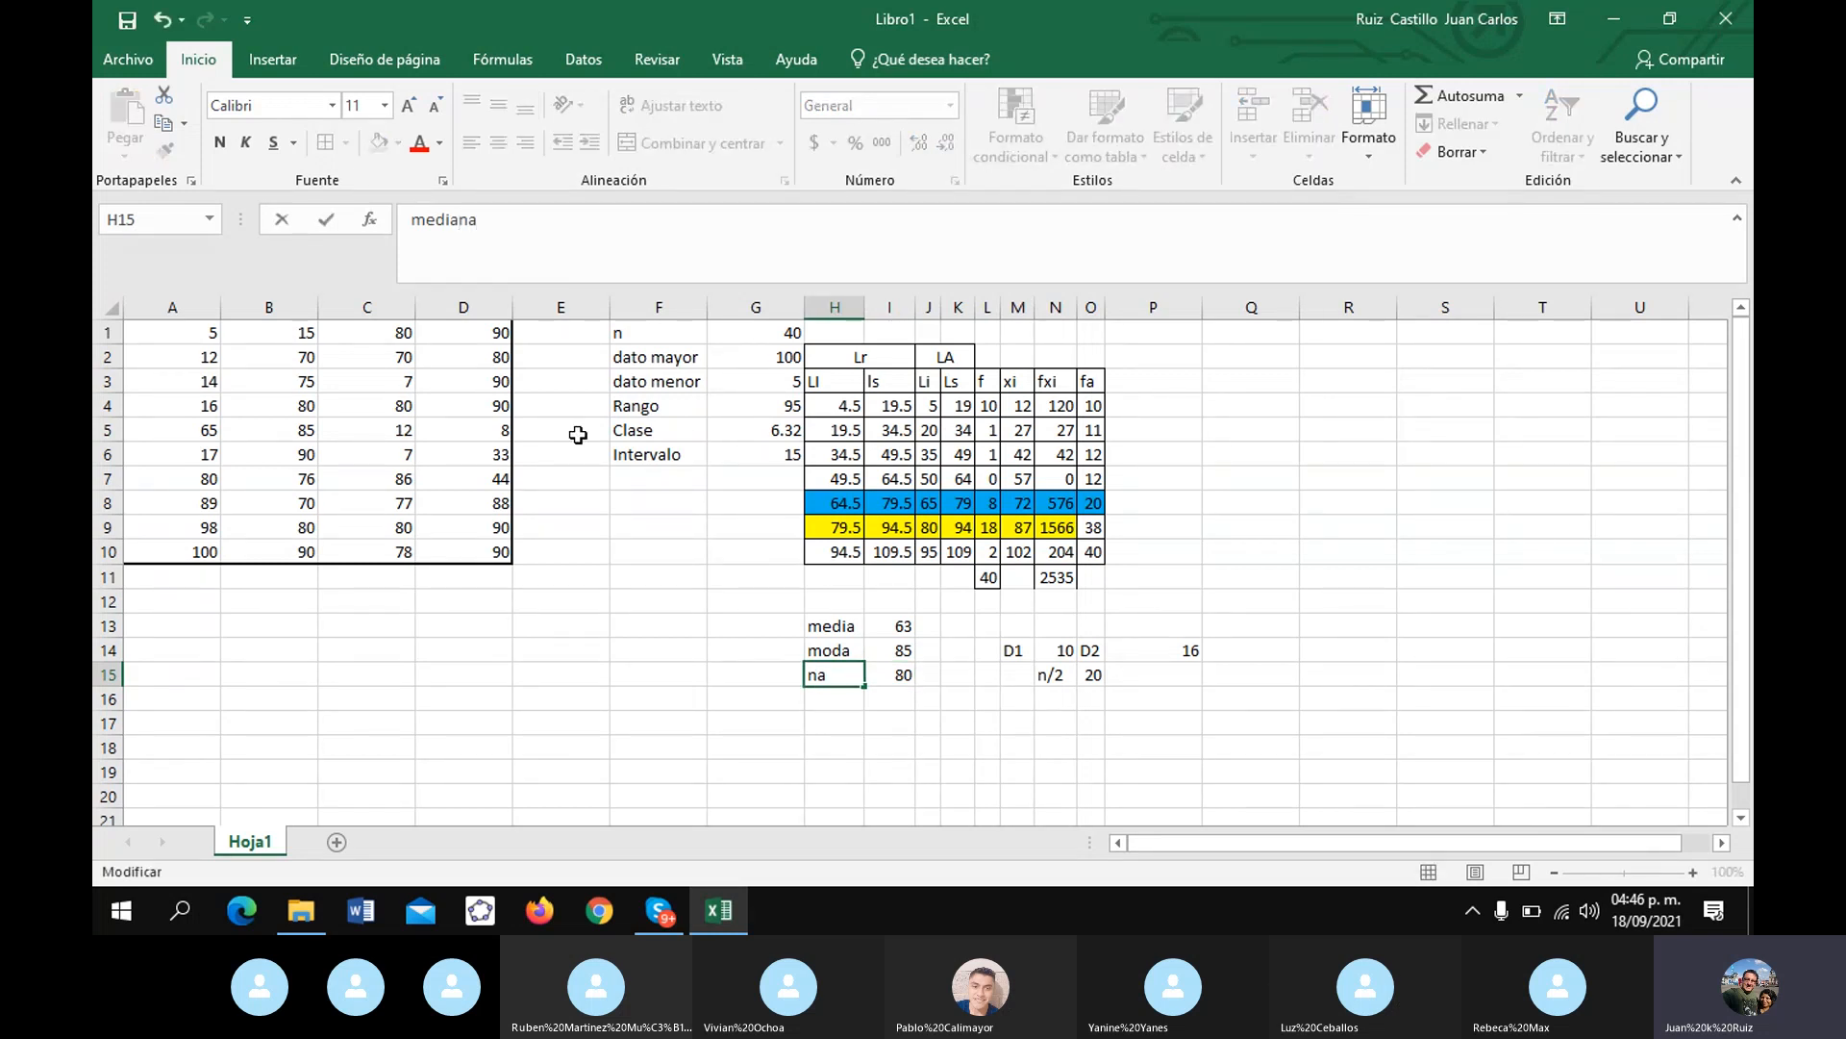
click(827, 722)
drag(863, 307, 882, 307)
click(1003, 771)
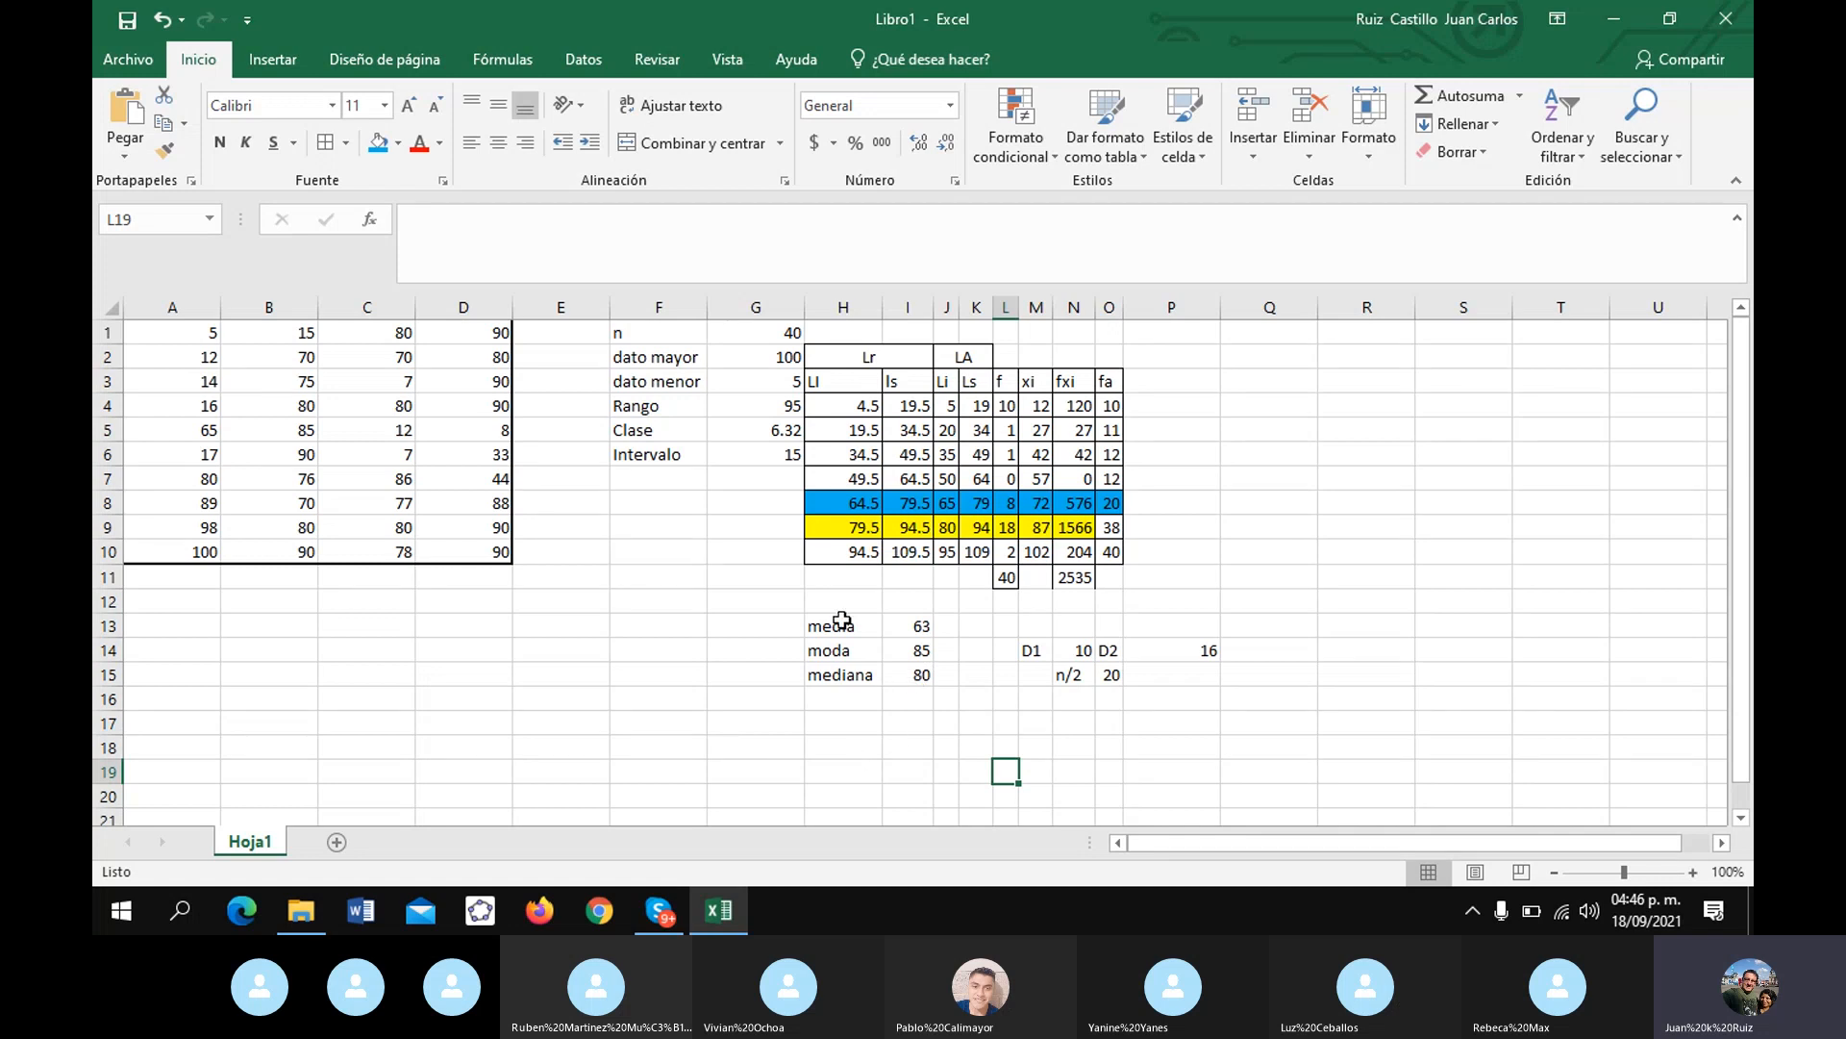
- Fill the media, moda and mediana results in H13:I15 with red
drag(838, 623, 915, 676)
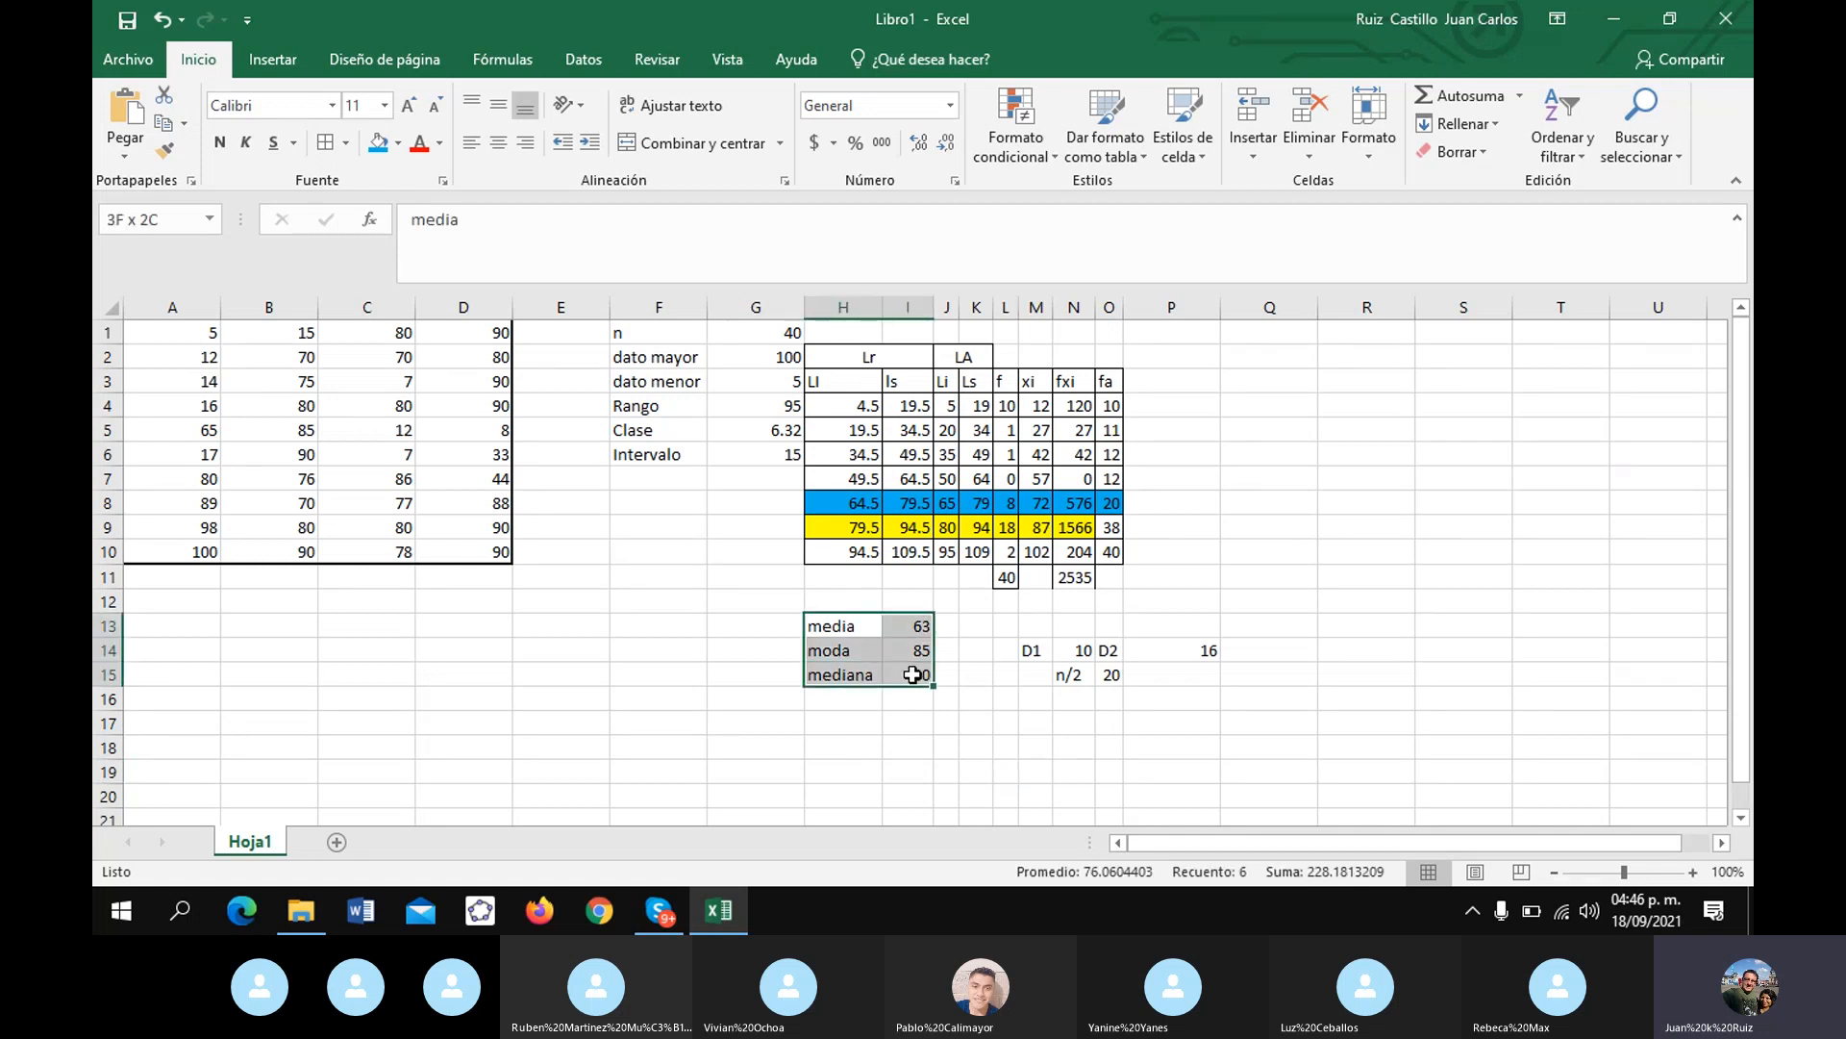
click(397, 144)
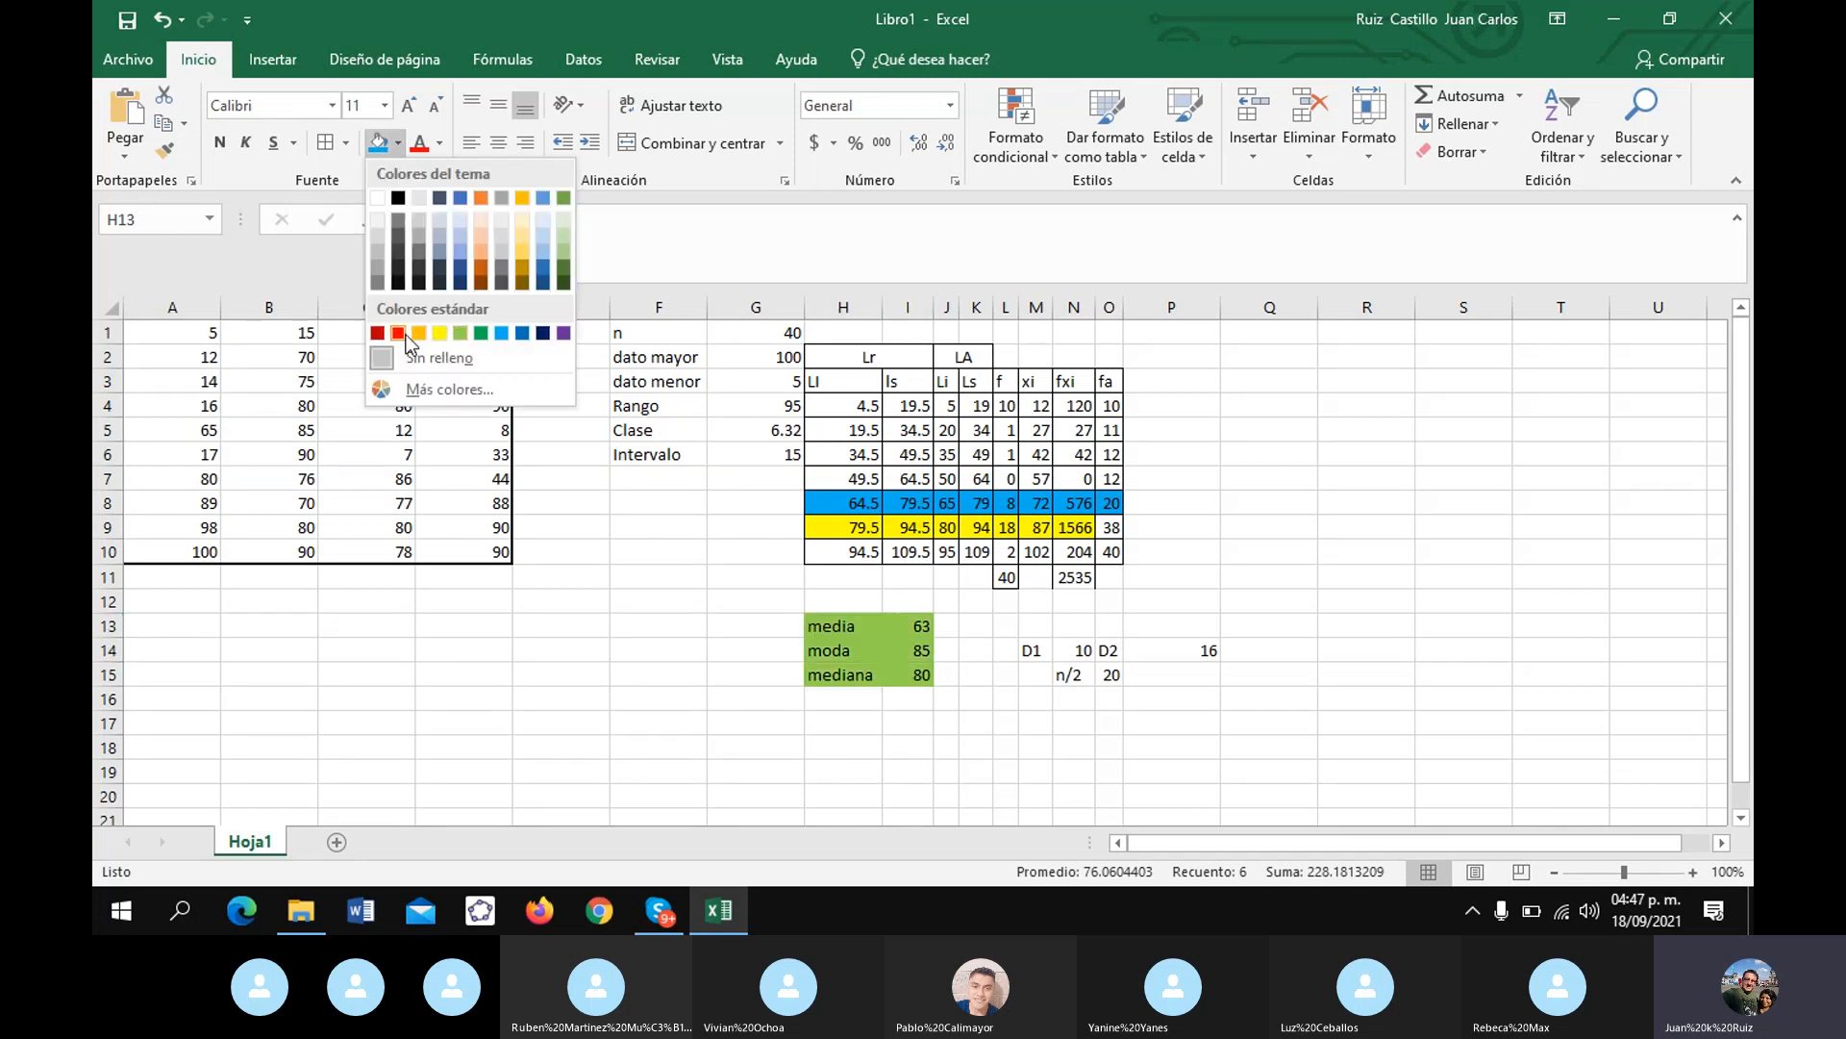
click(399, 345)
click(1561, 478)
click(1171, 381)
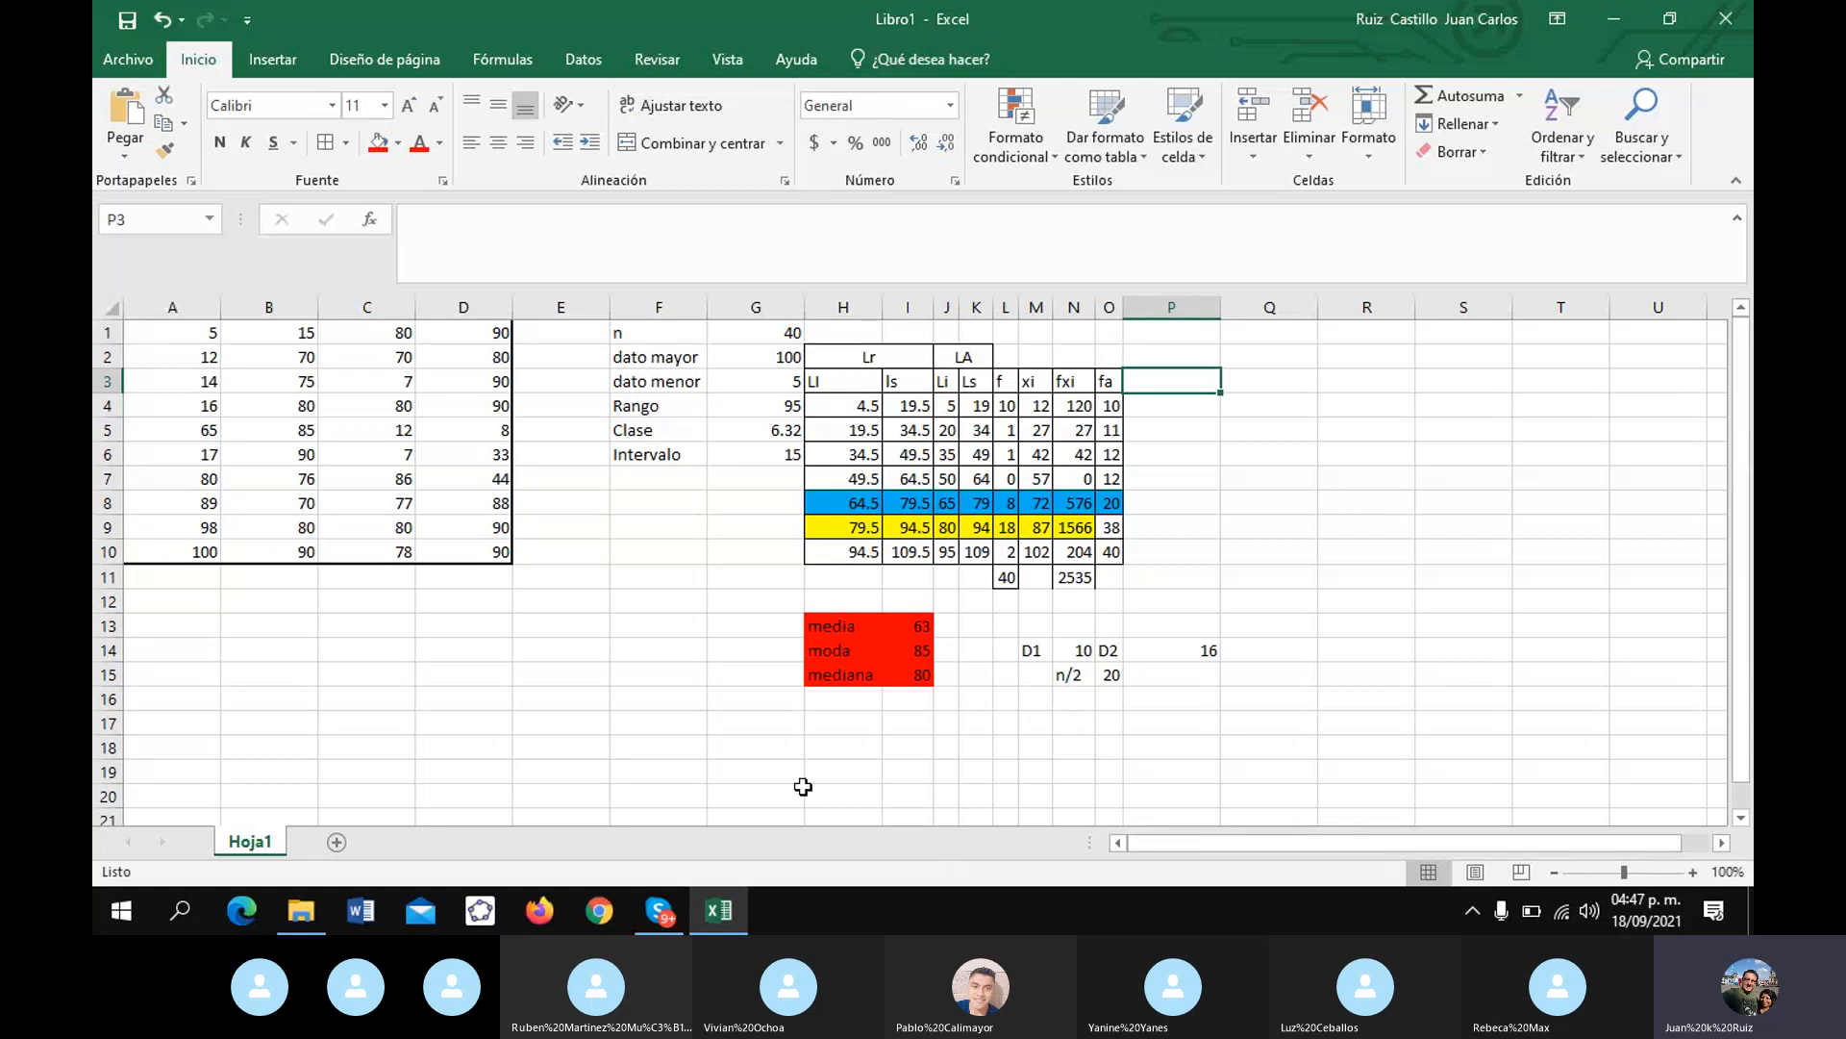
- Enter the quartile labels Q3 in cell H19 and Q1 in cell H20
click(844, 770)
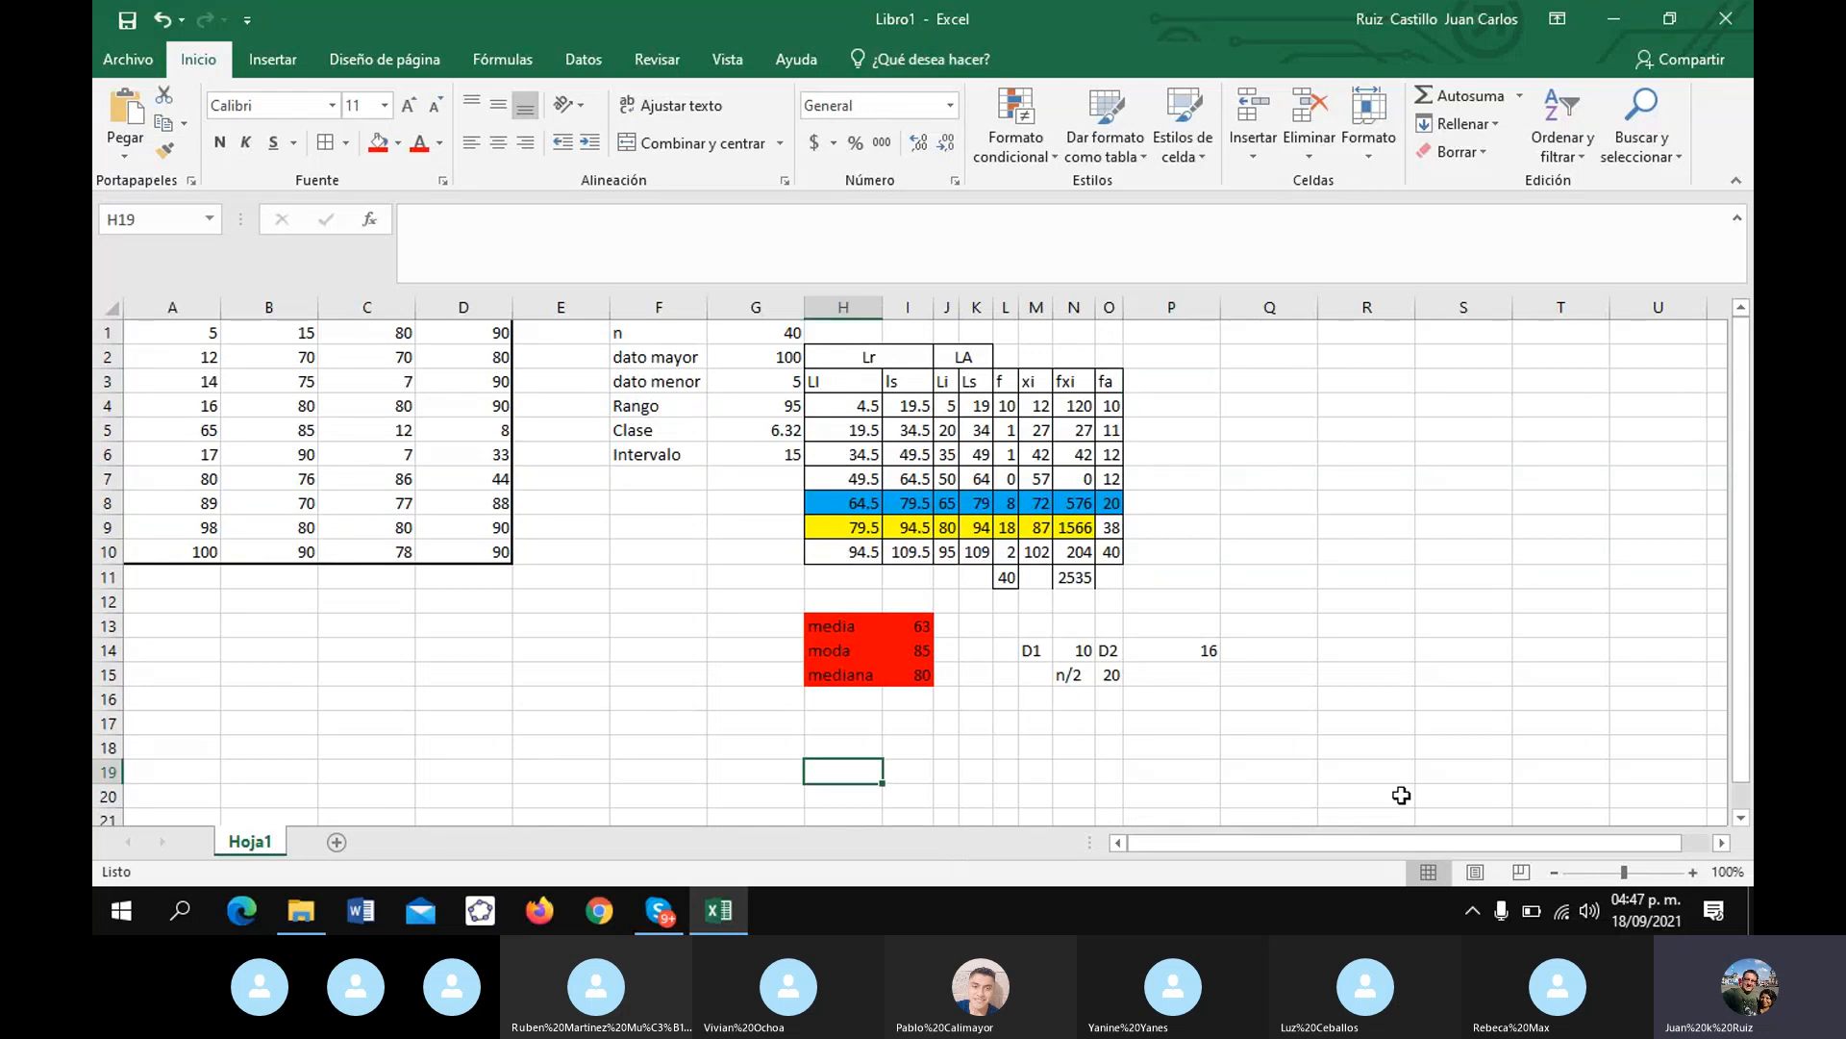
text(Q)
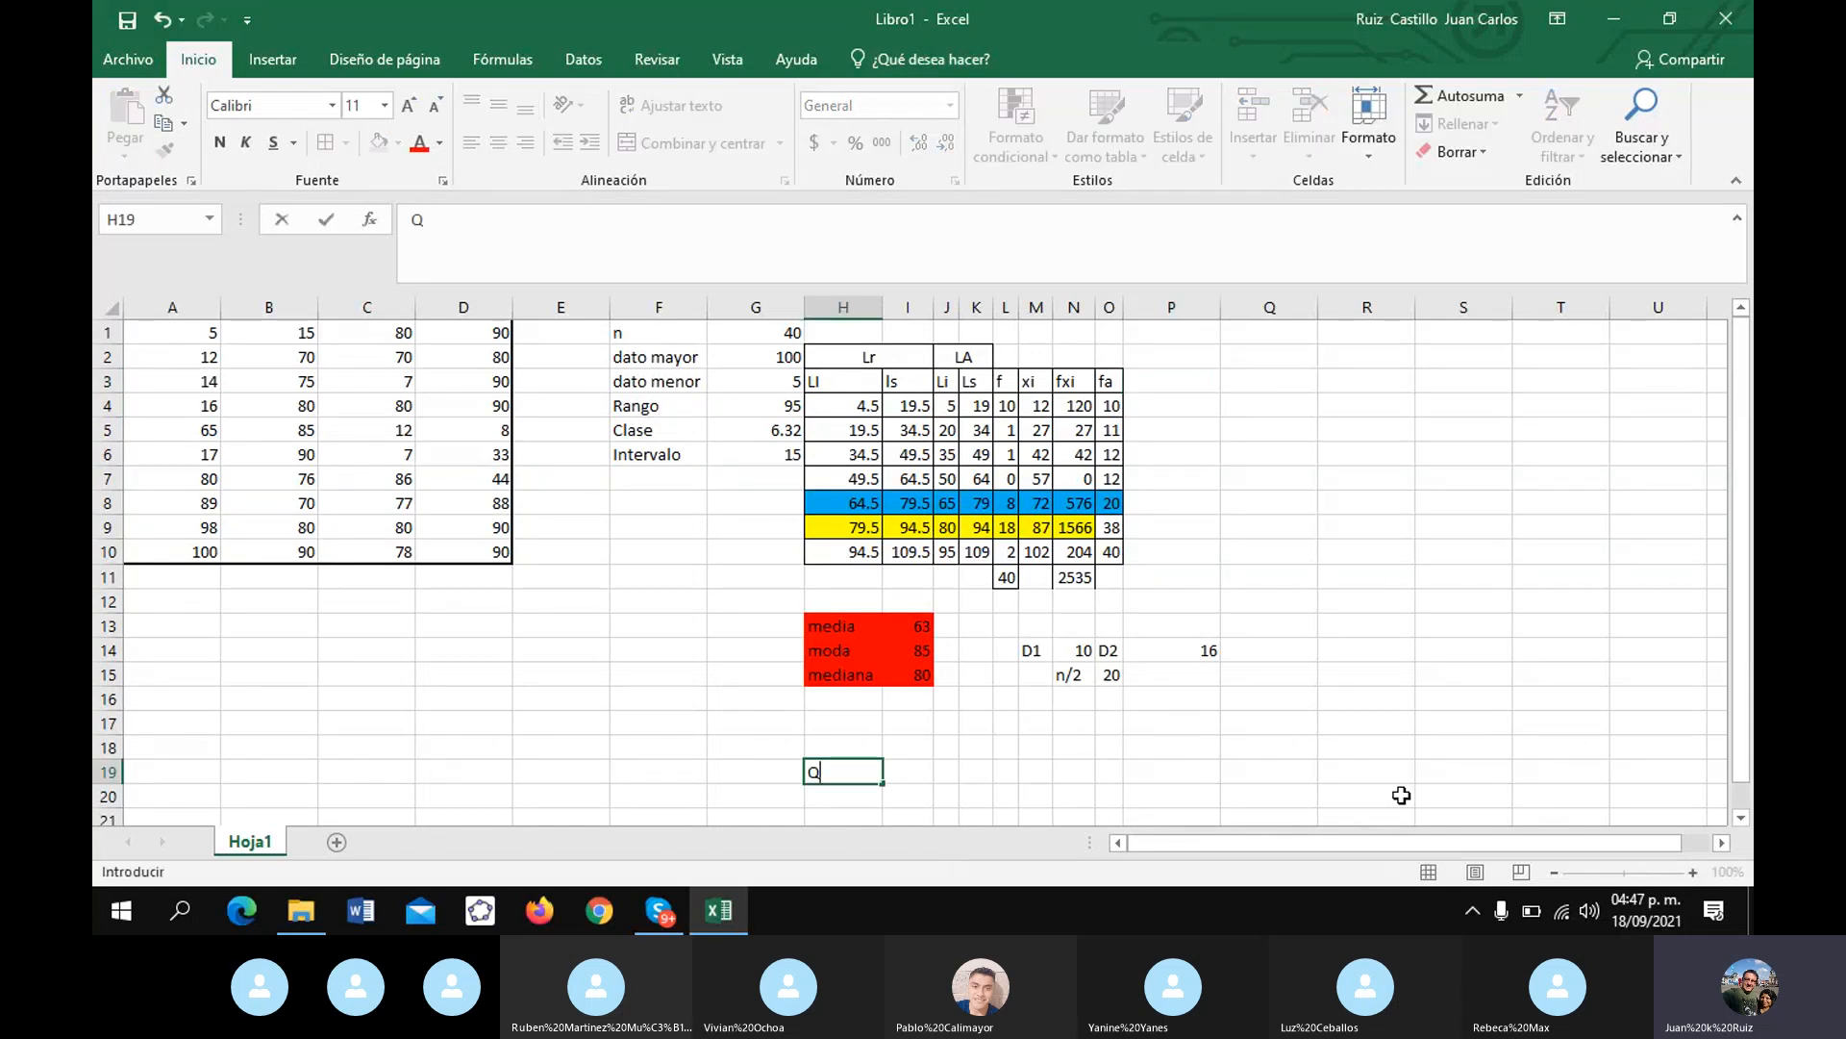
text(3)
key(Return)
text(Q1)
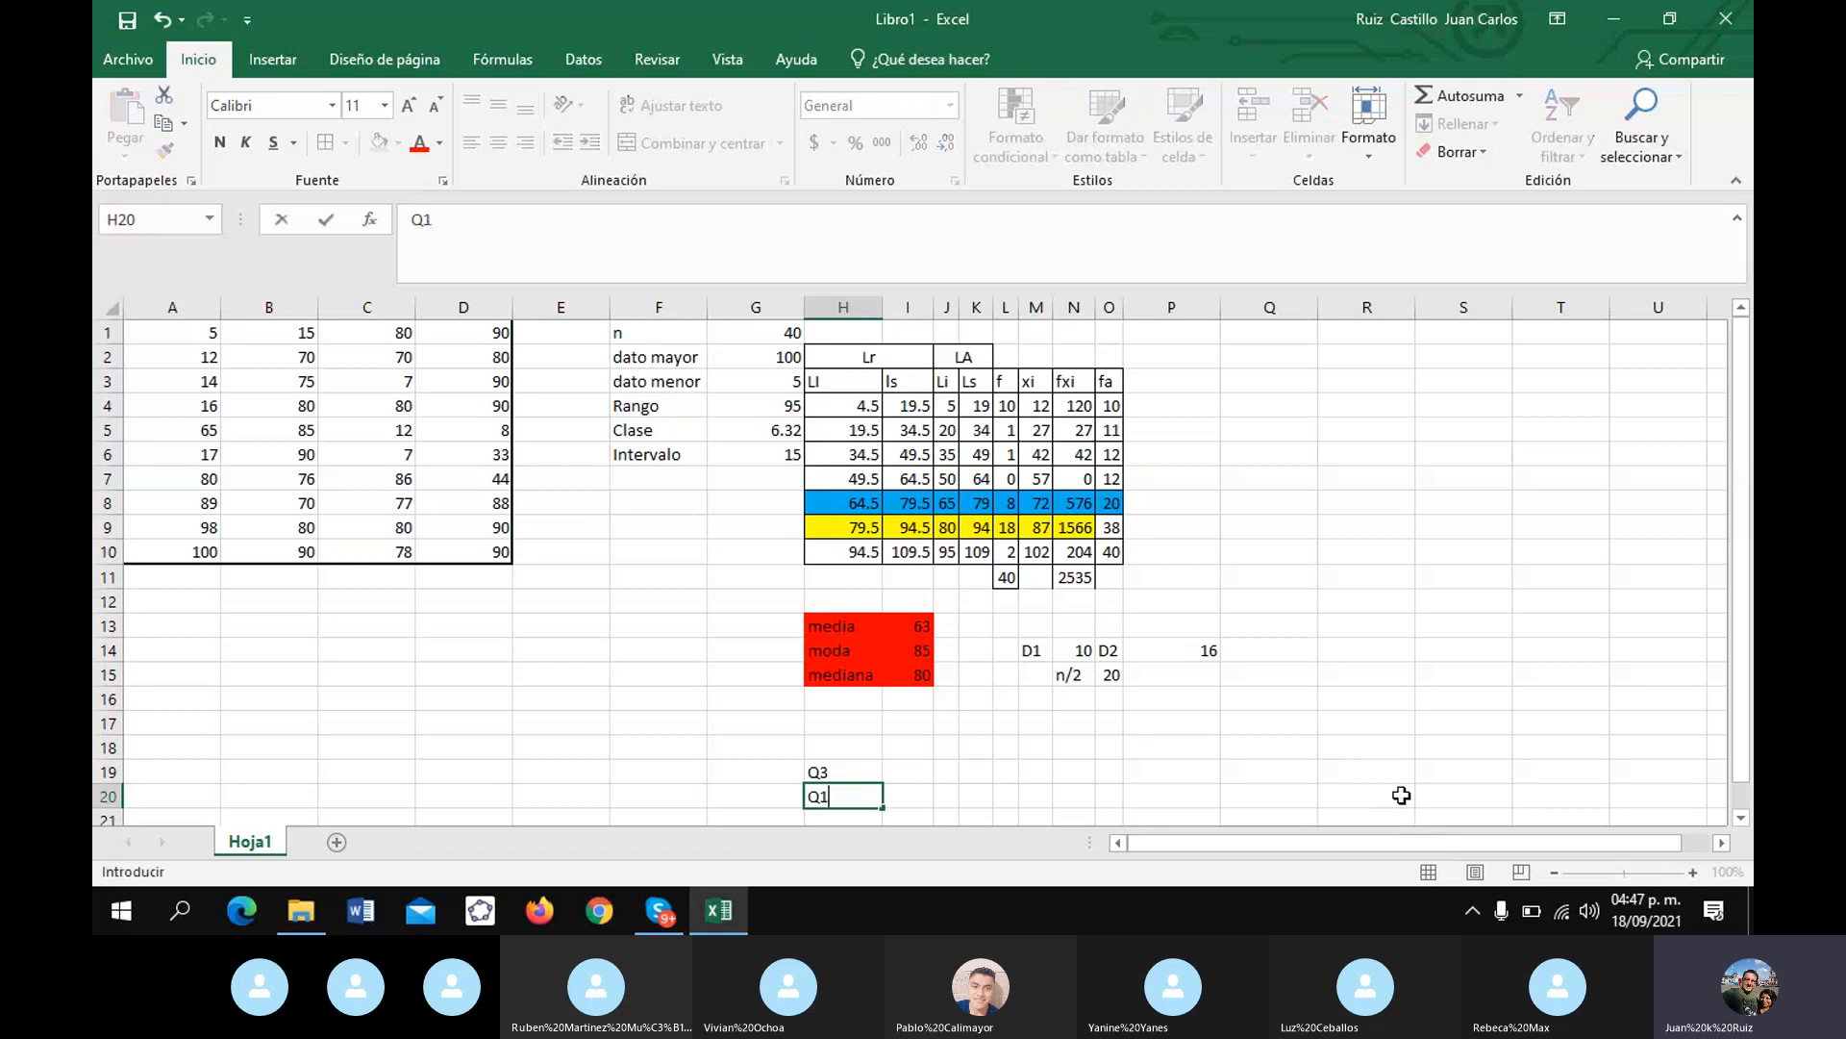
key(Tab)
key(Up)
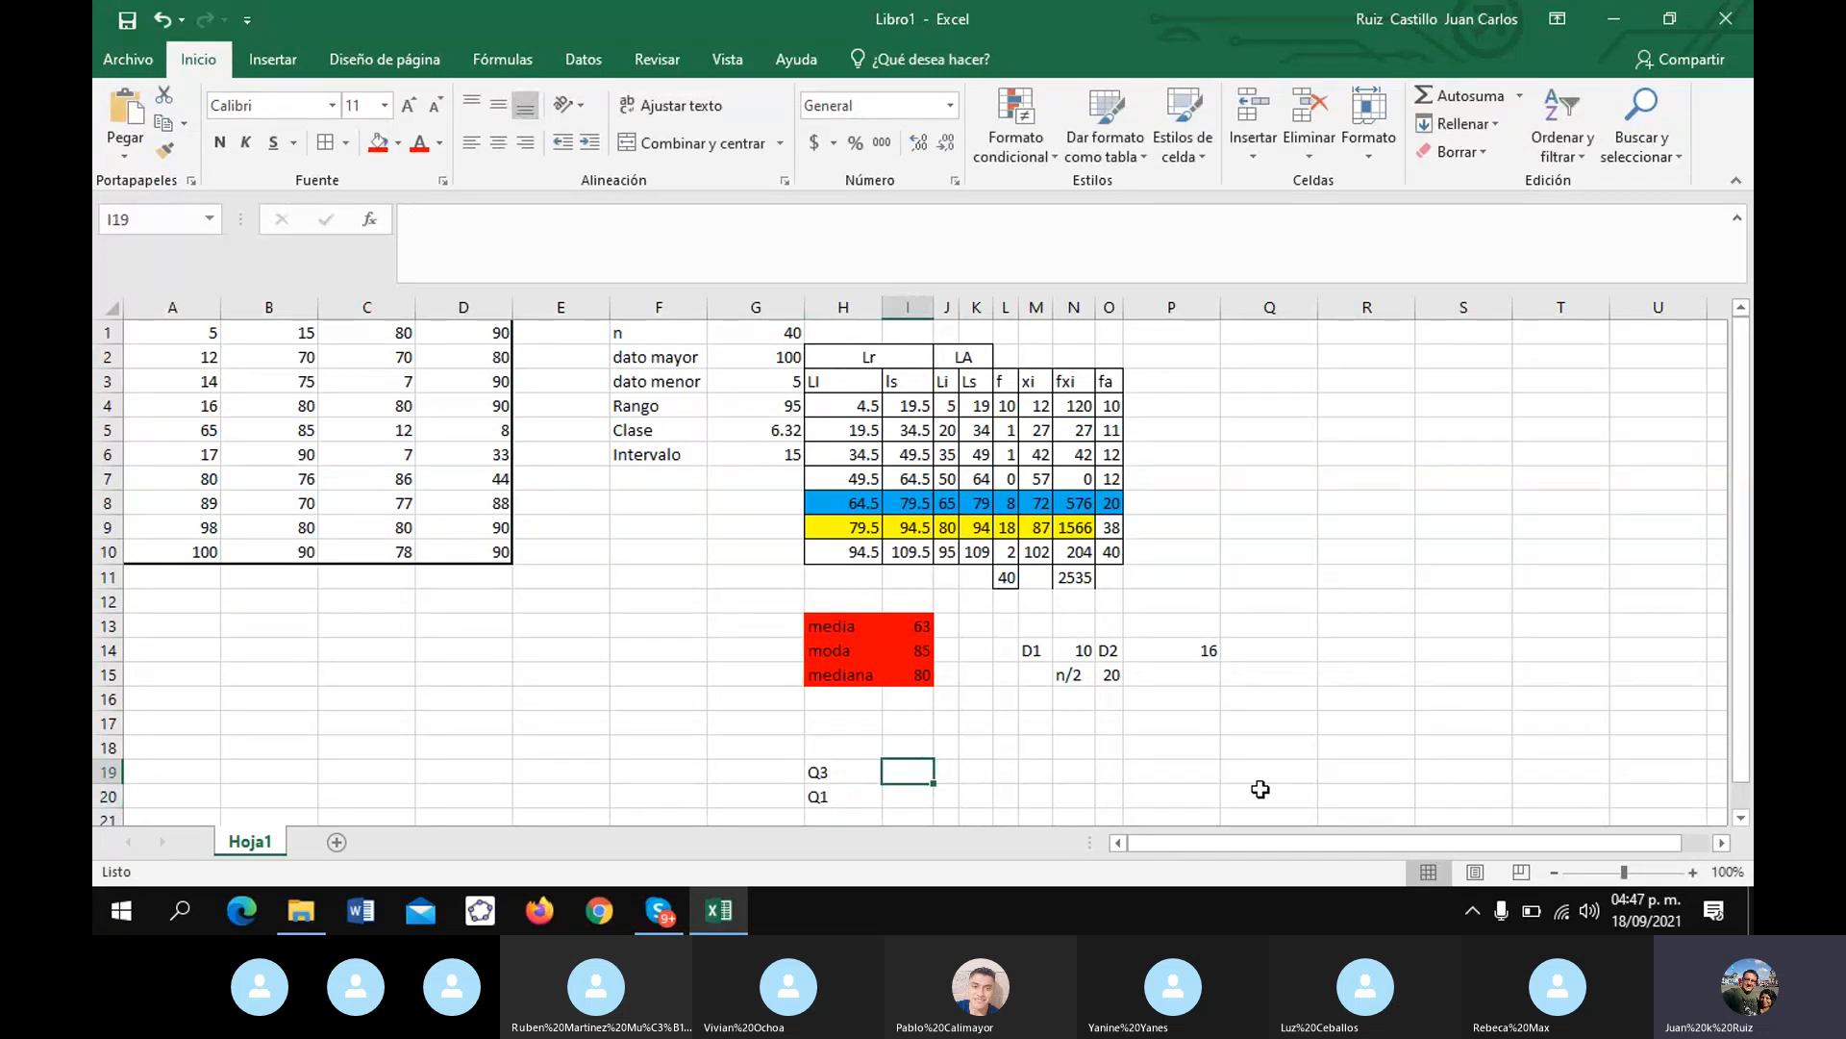
- Enter the label jn/4 in cells N19 and N20
click(1082, 768)
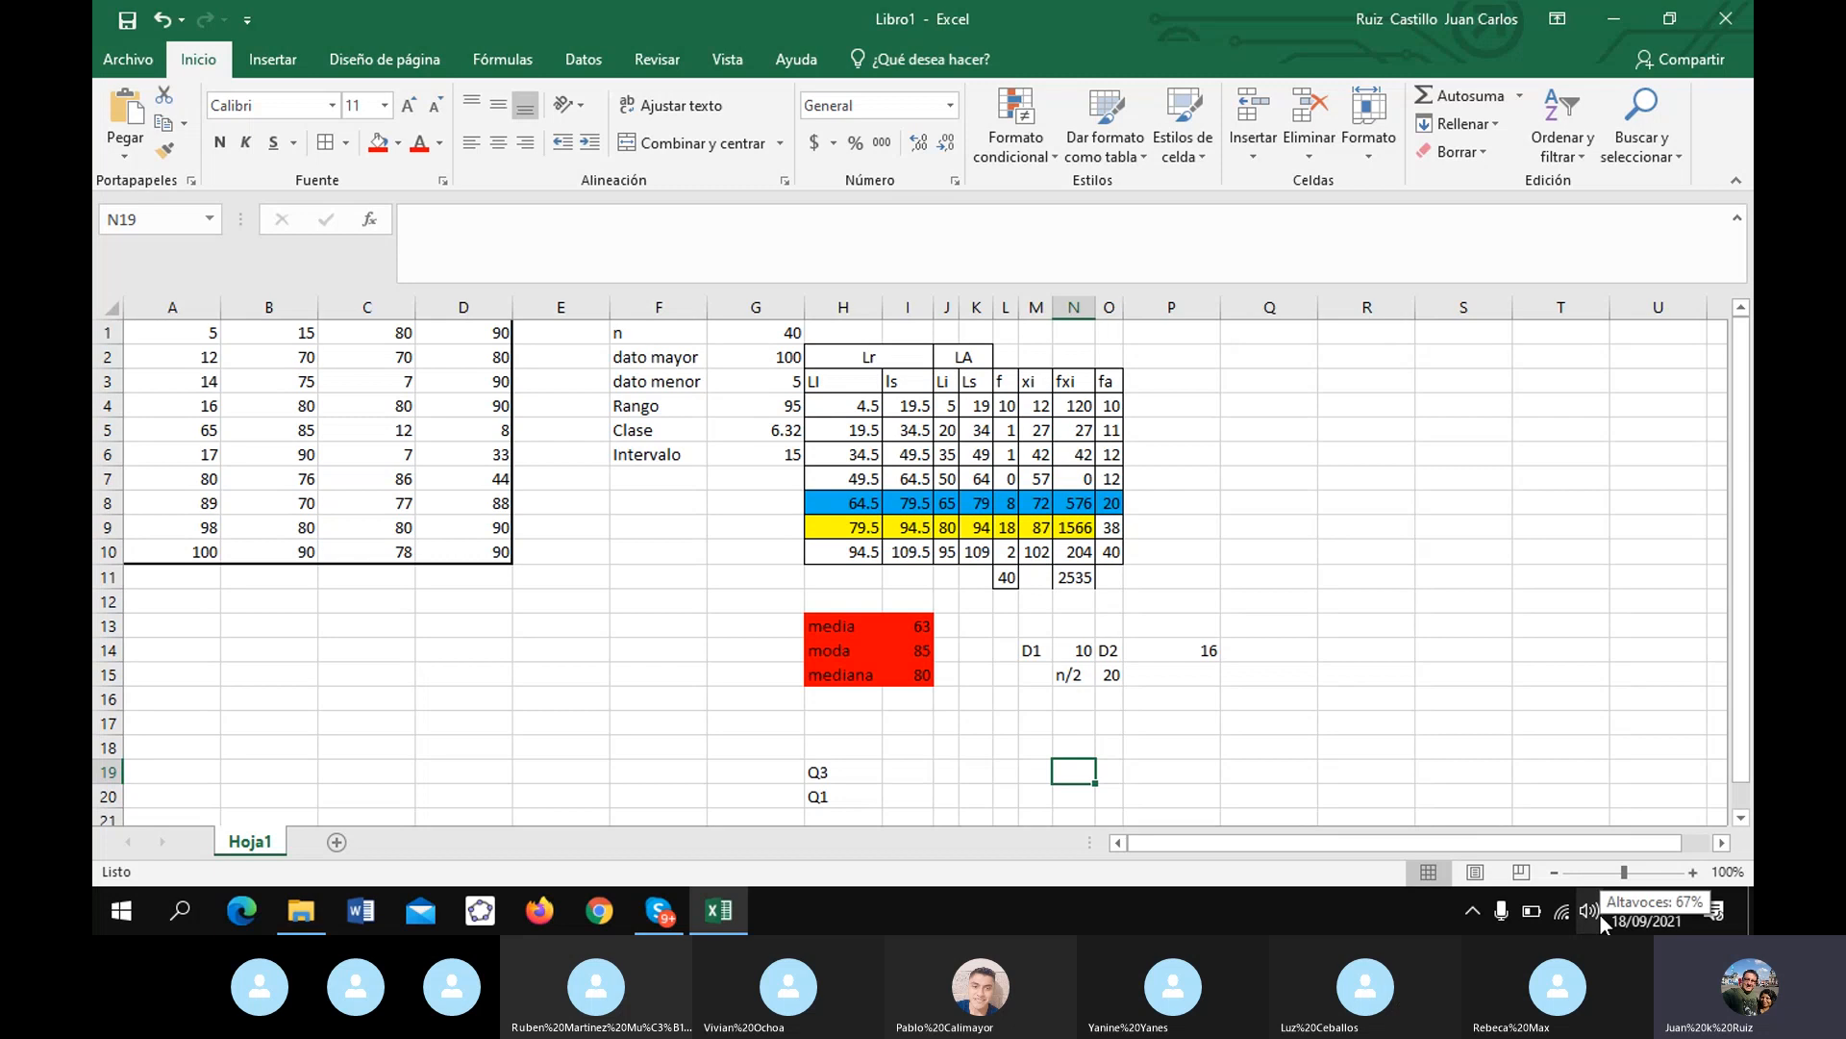
text(jn/4)
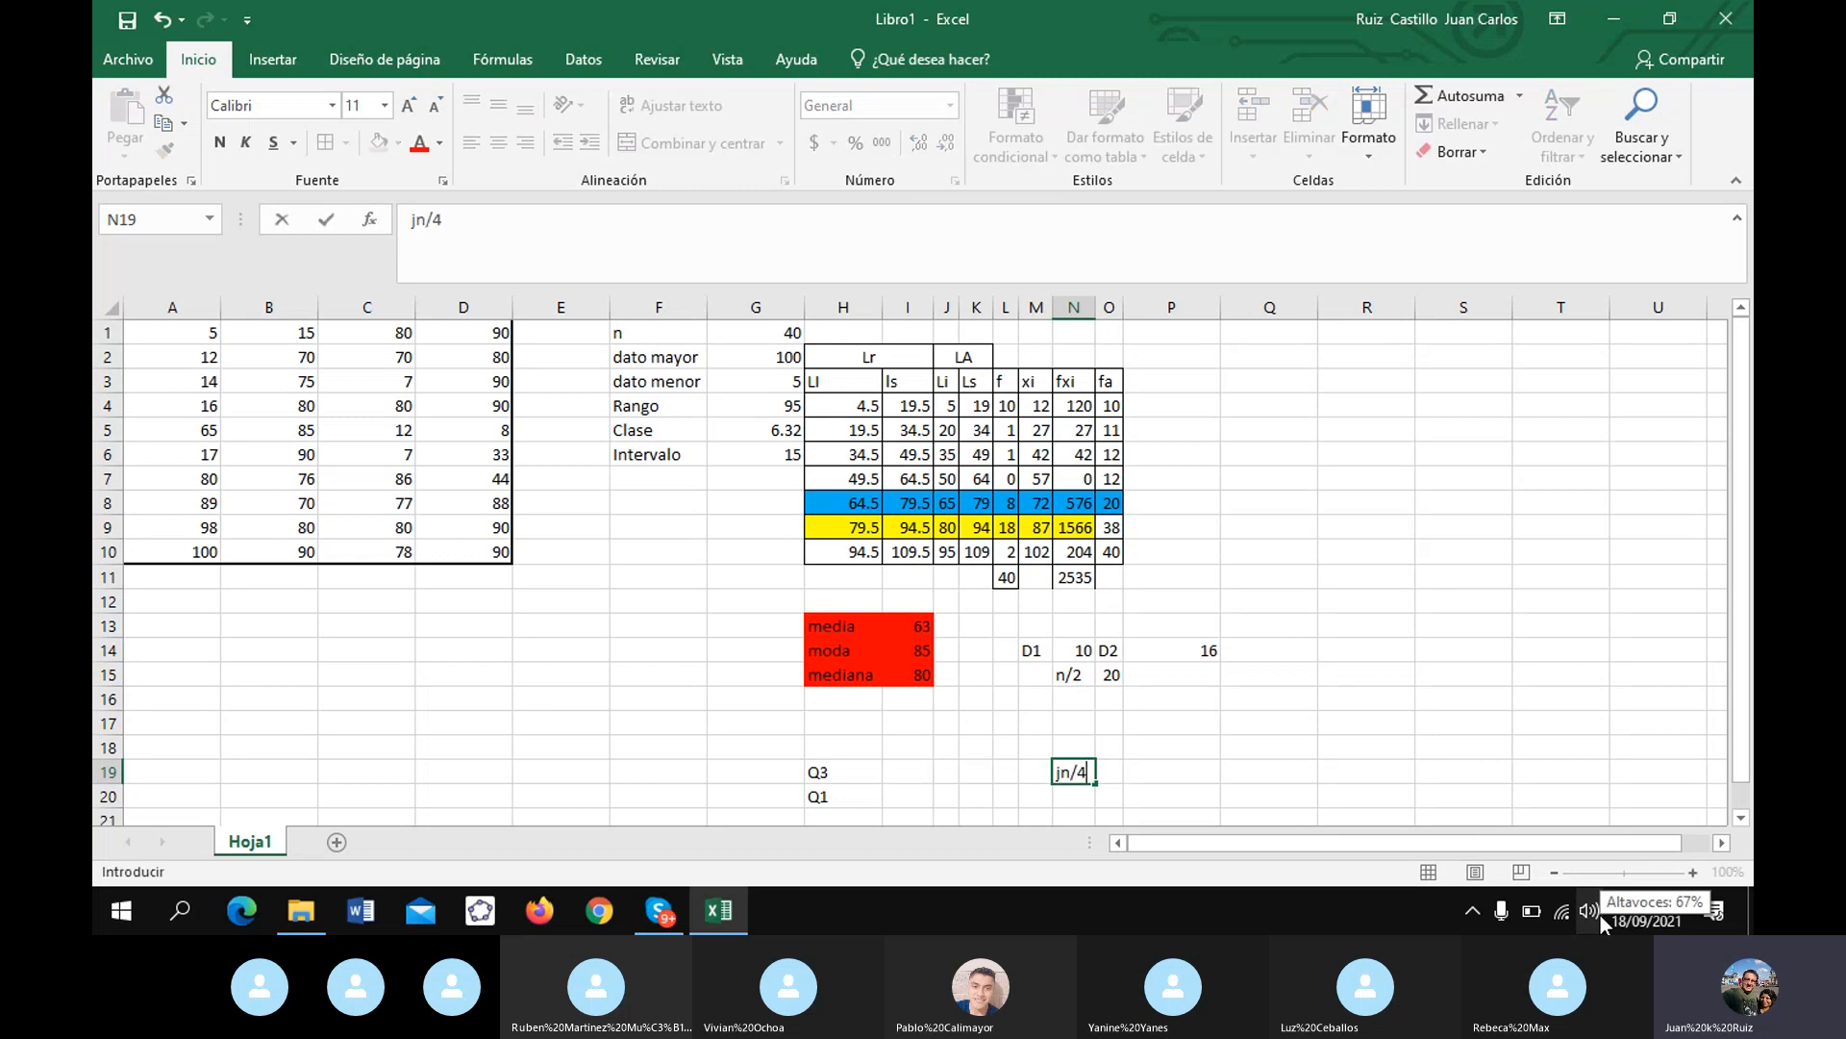
key(Return)
text(jn/4)
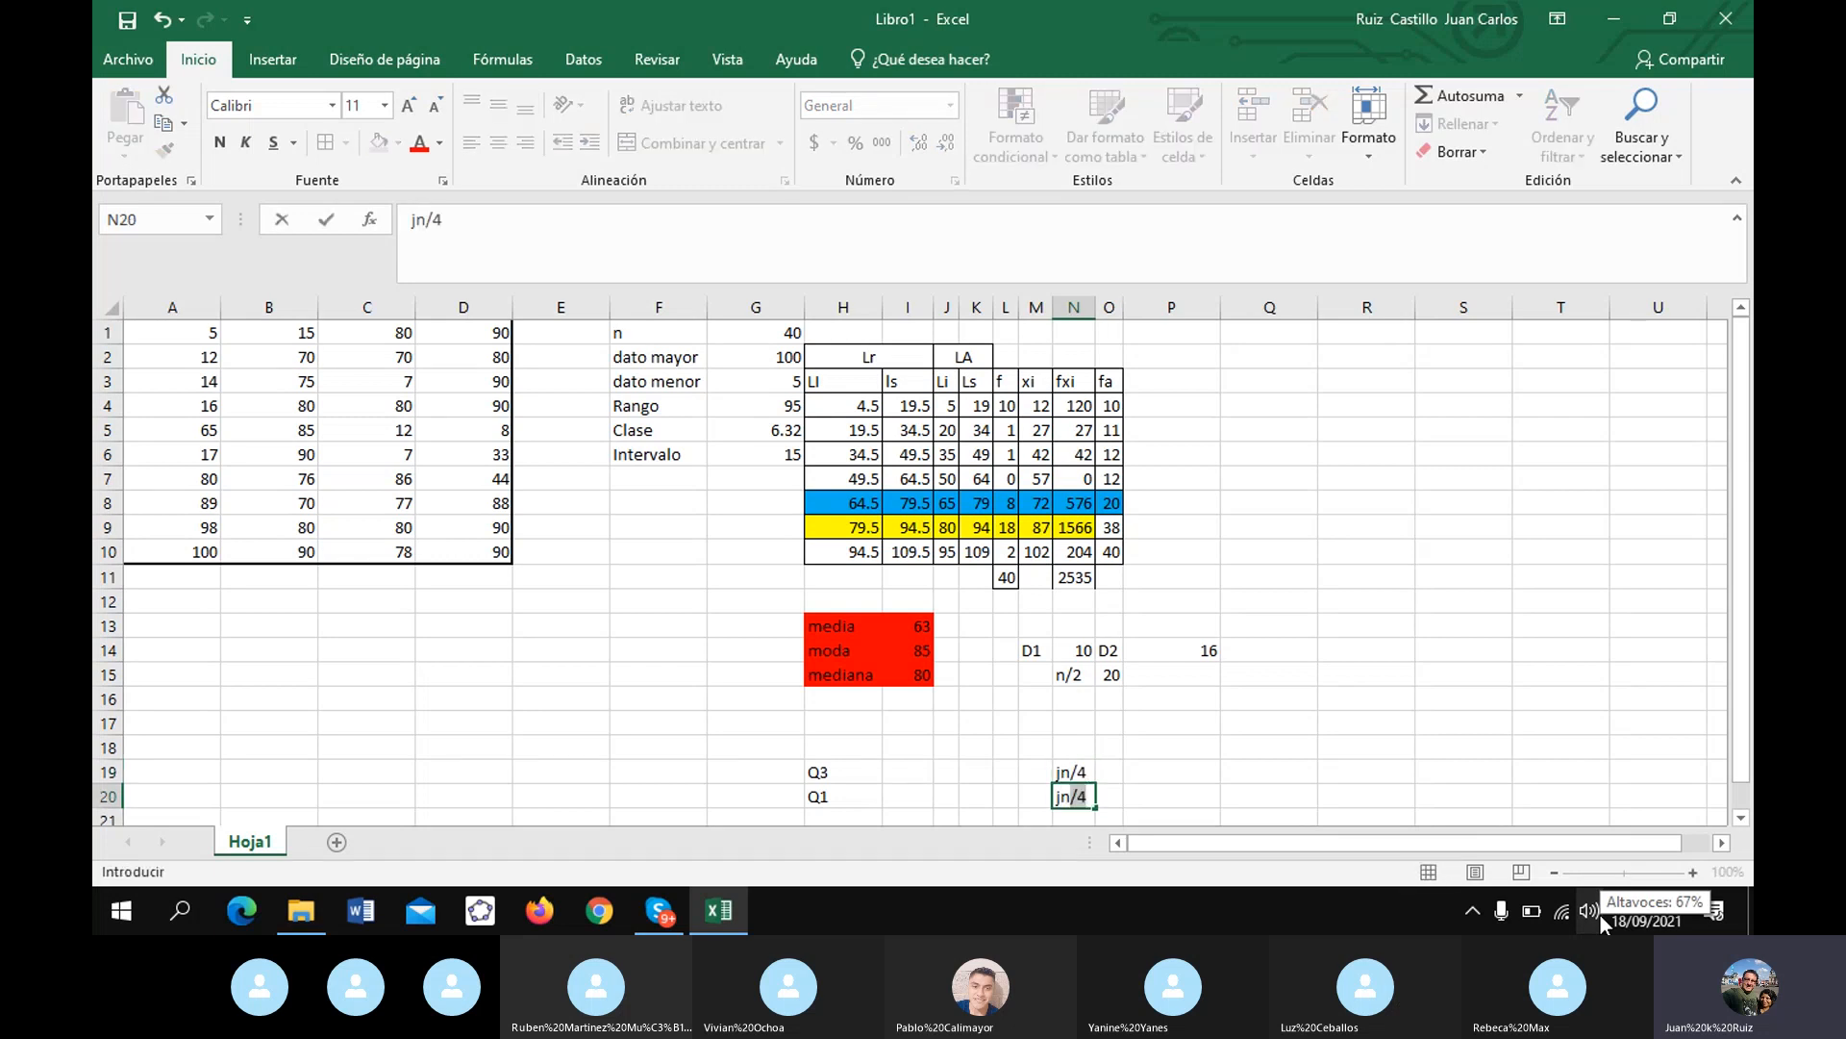
- Calculate the Q3 position in cell O19 with the formula =3*G1/4
key(Up)
key(Right)
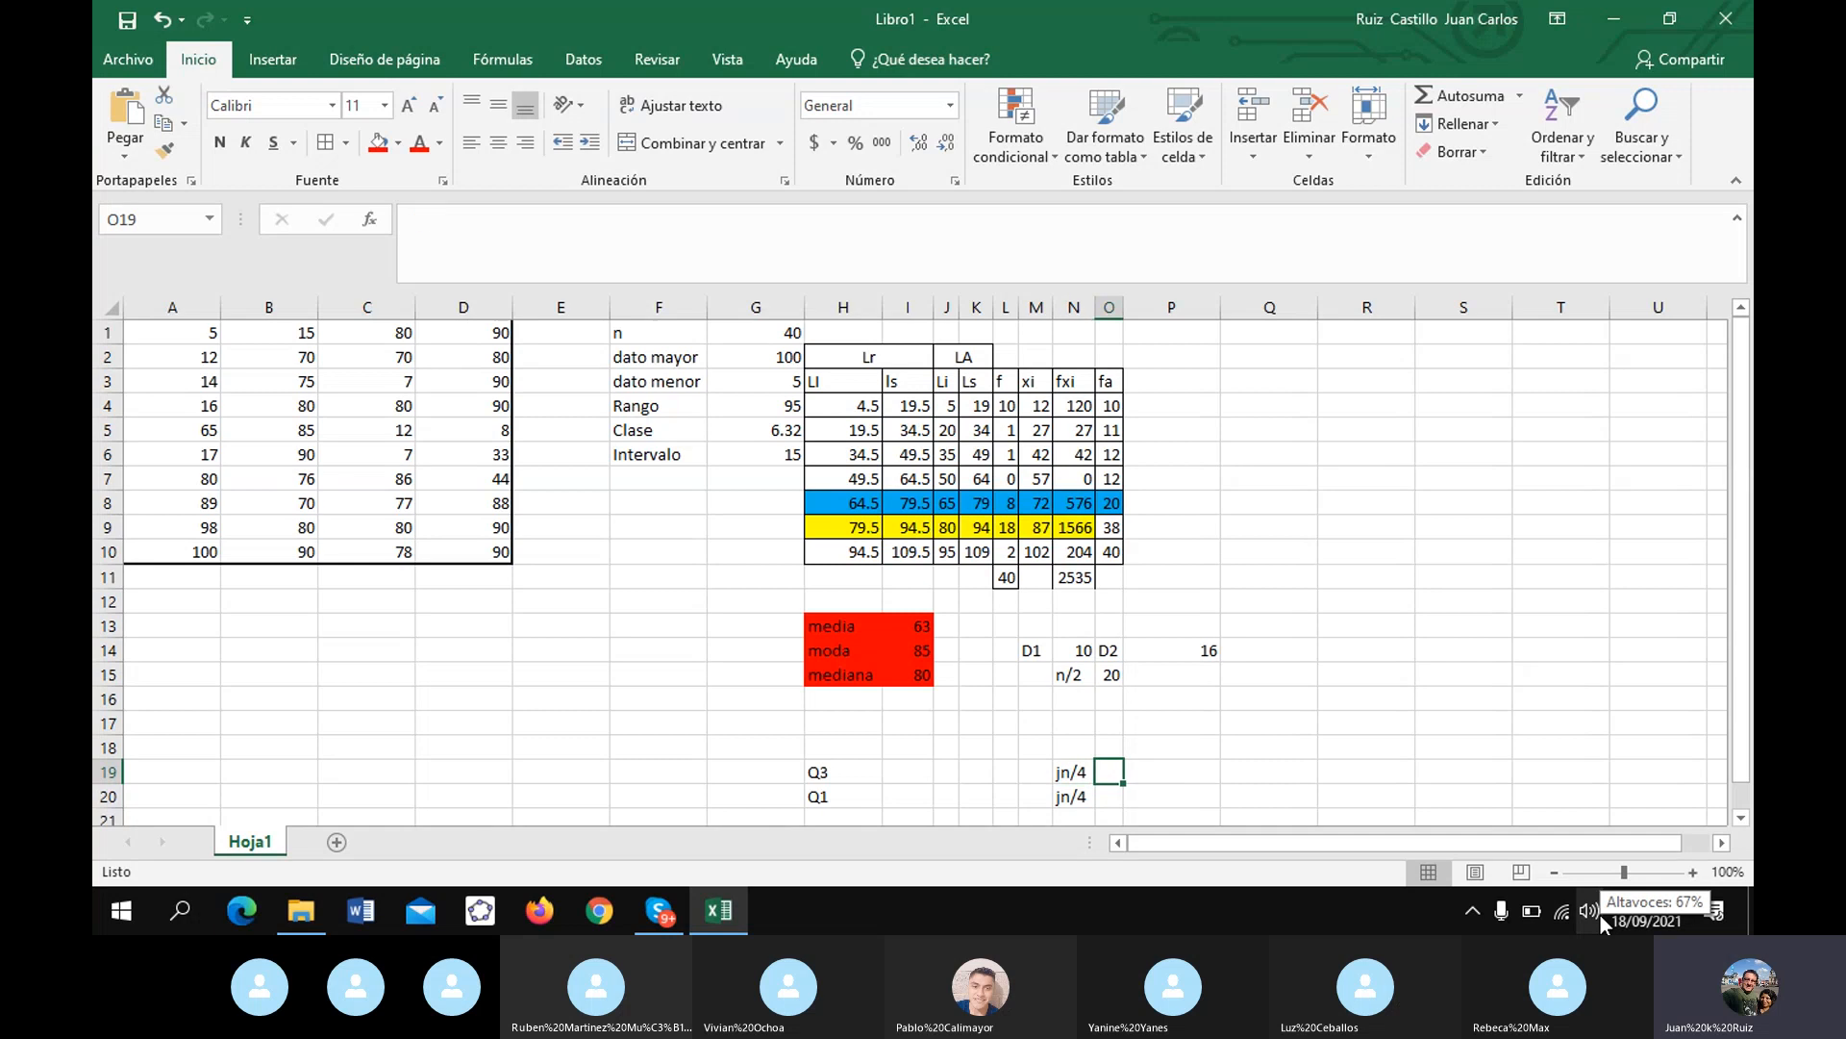
text(=)
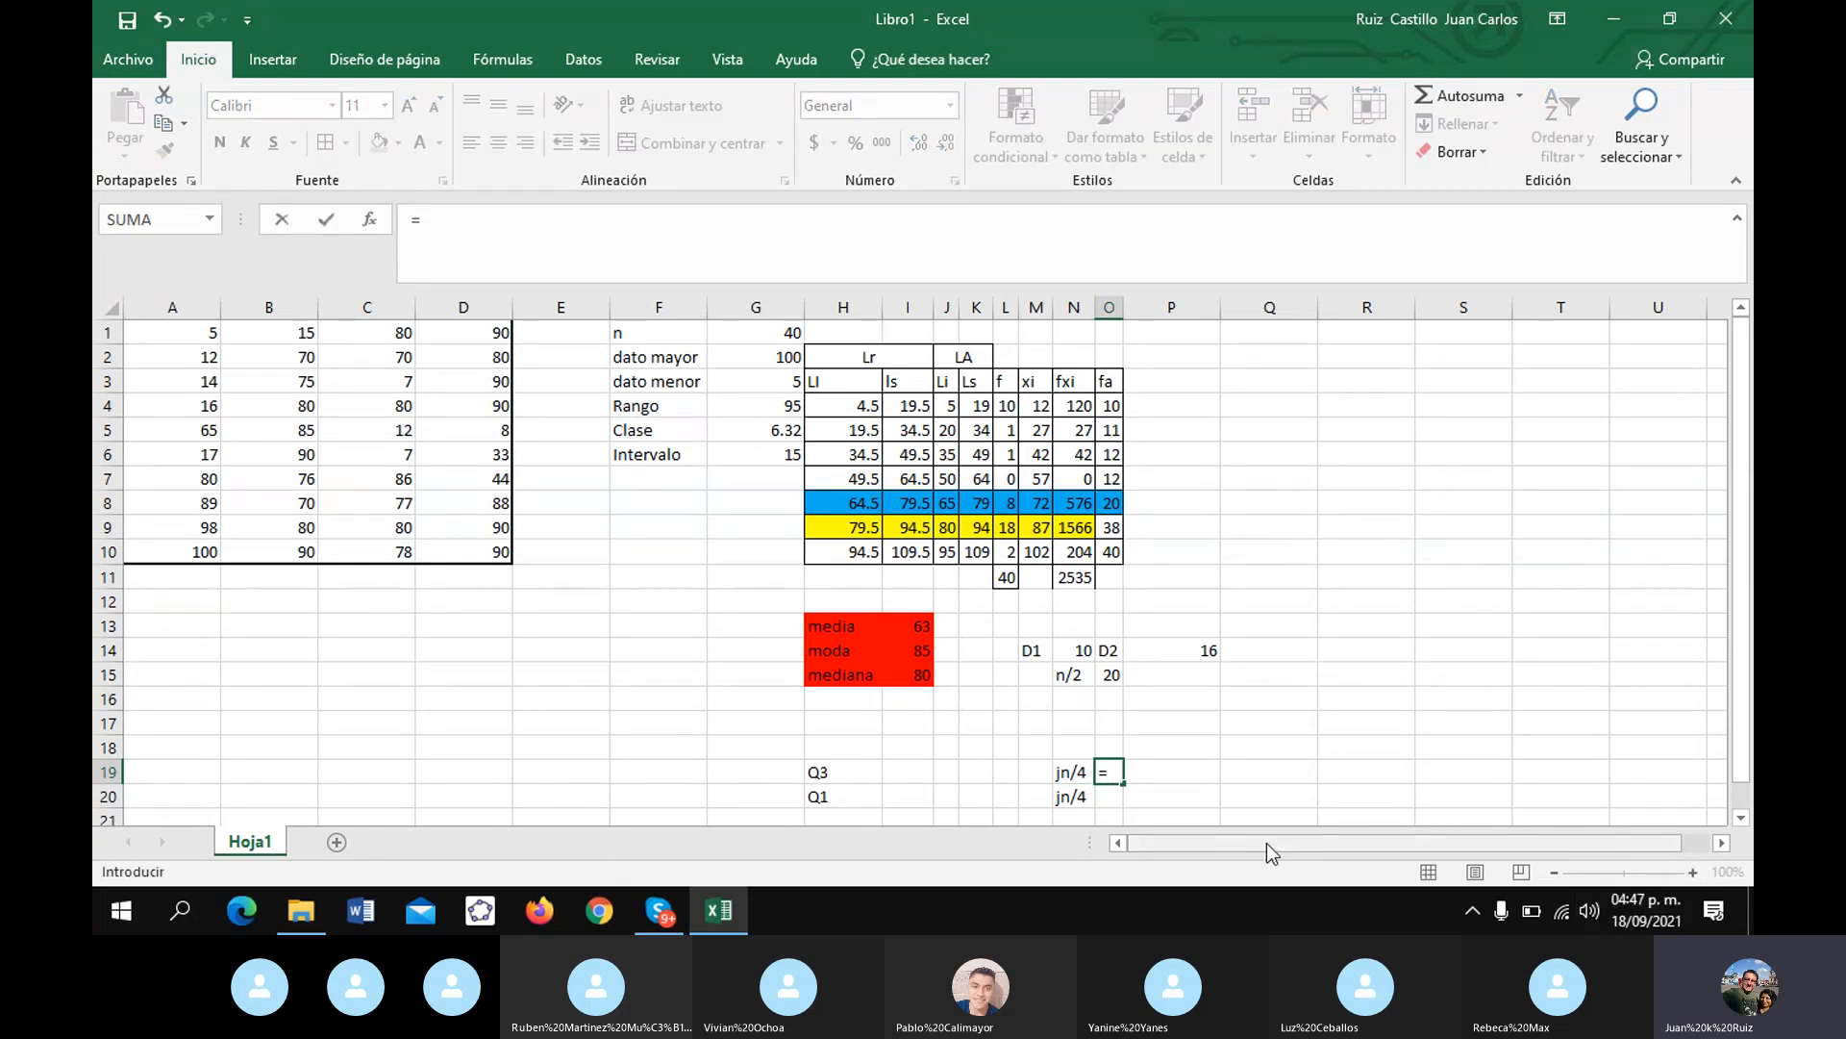
text(*)
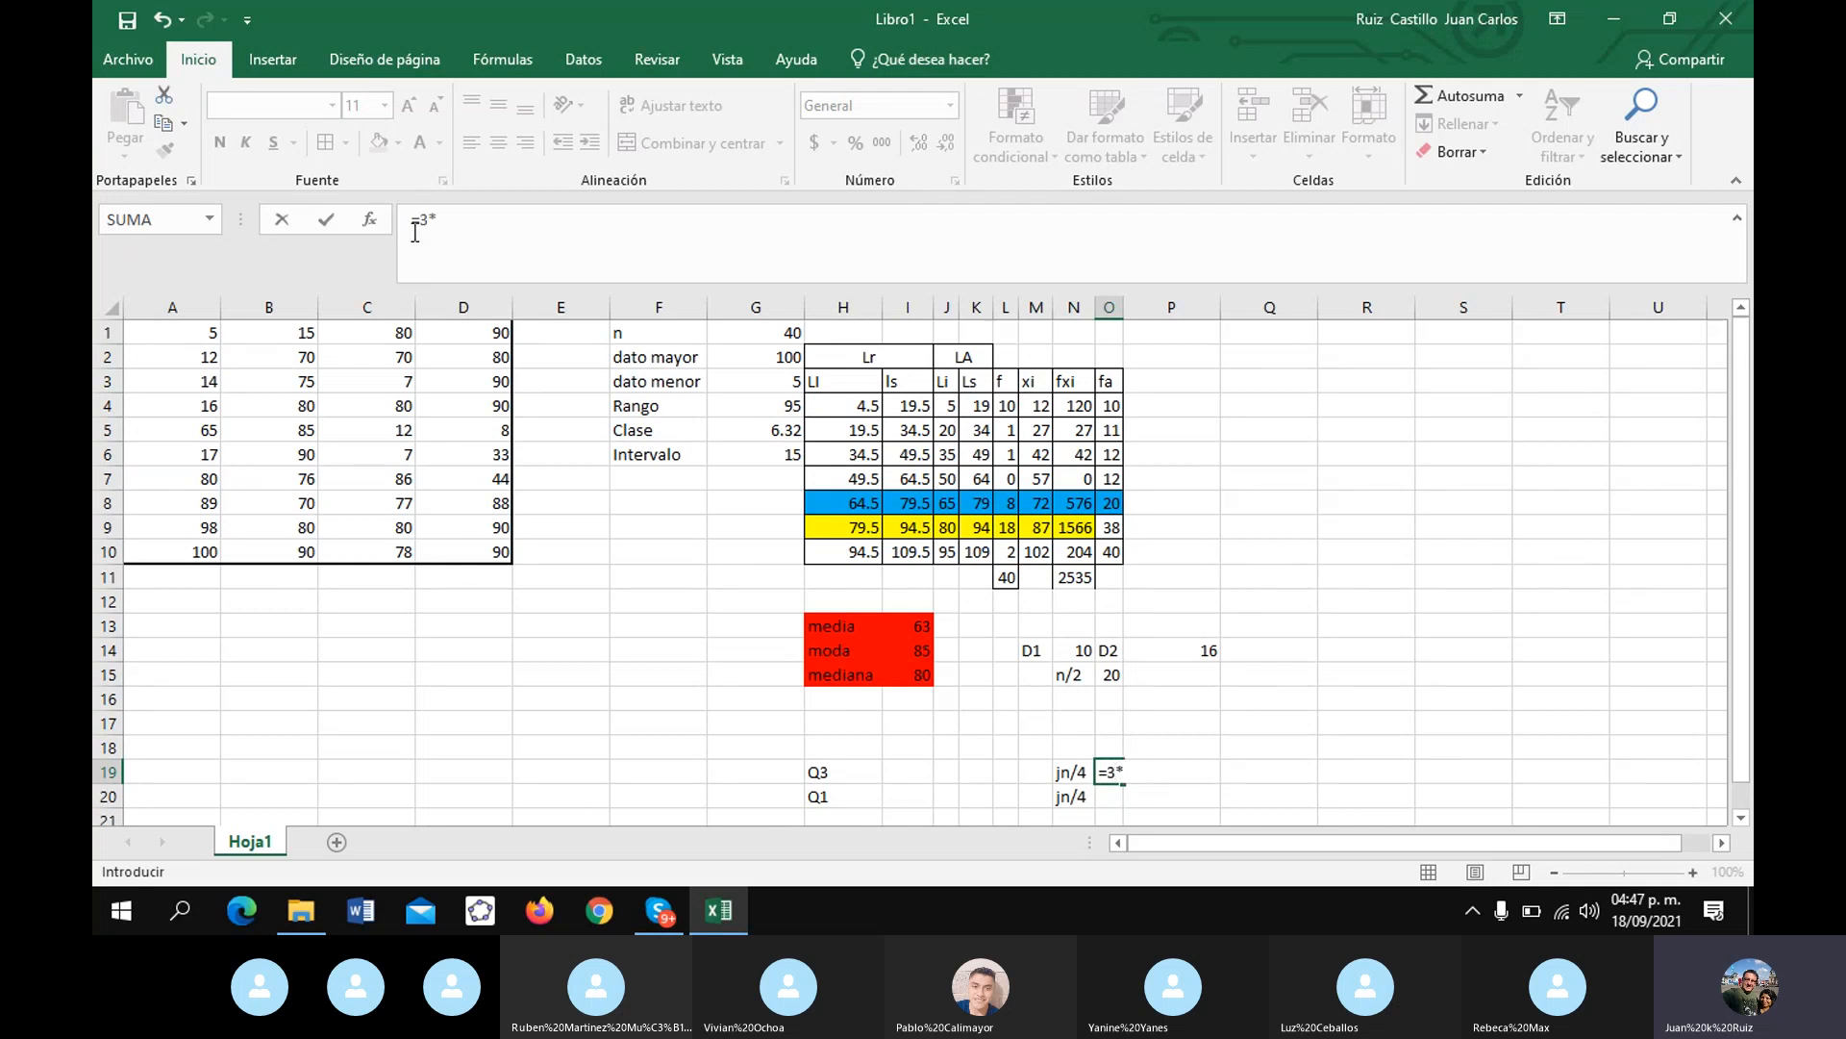
click(768, 335)
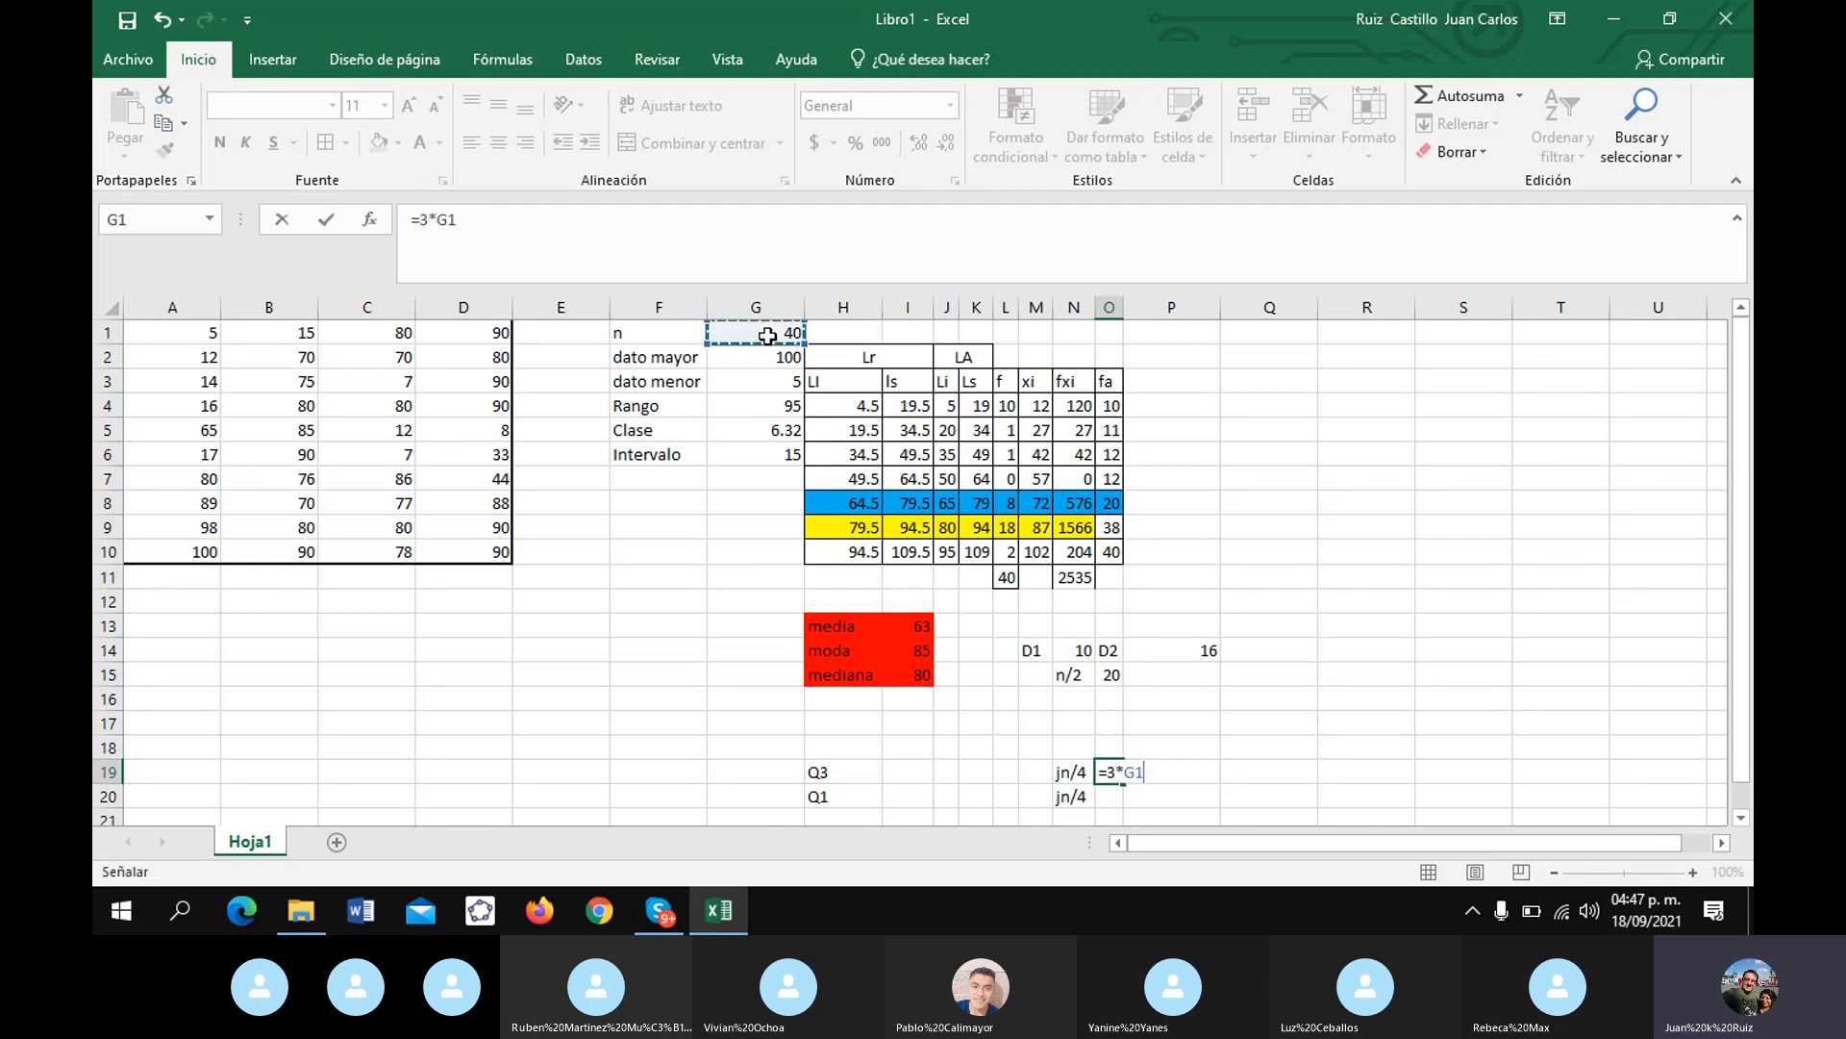
text(/4)
key(Return)
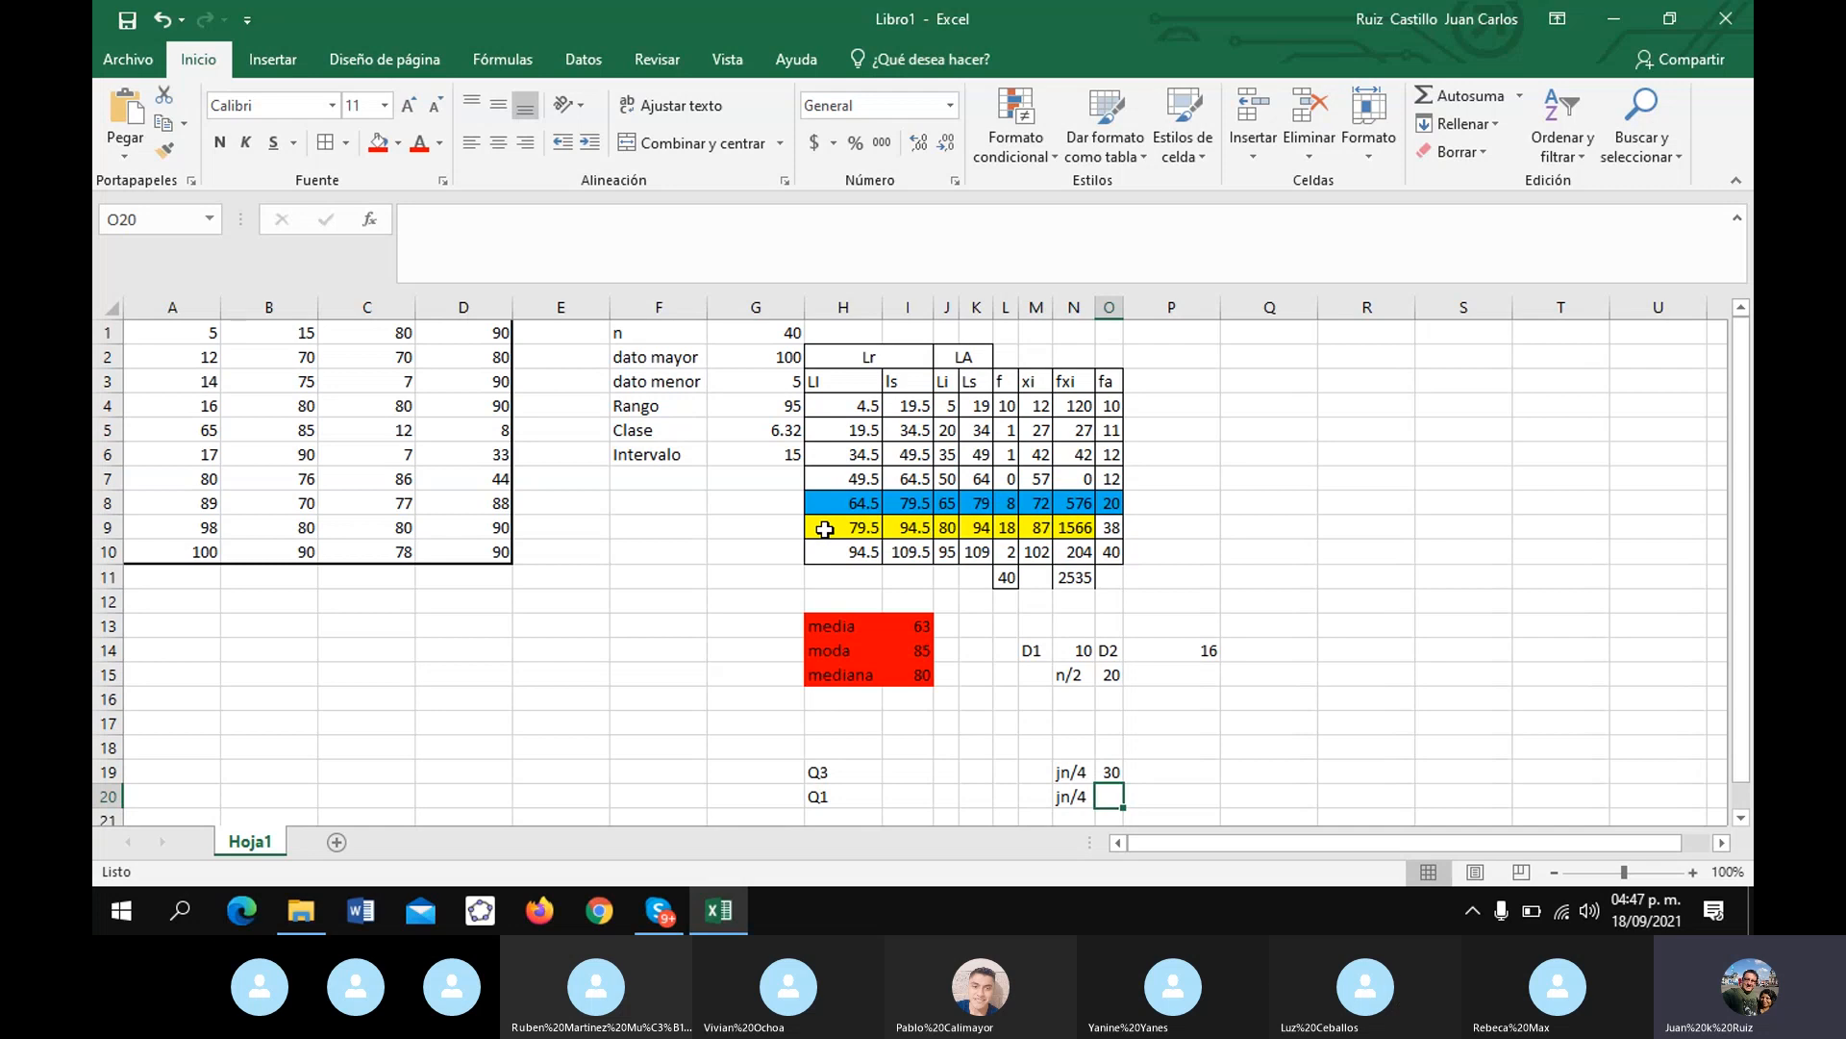
- Outline the Q3 class row H9:O9 with a thick outside border
drag(824, 529, 1111, 527)
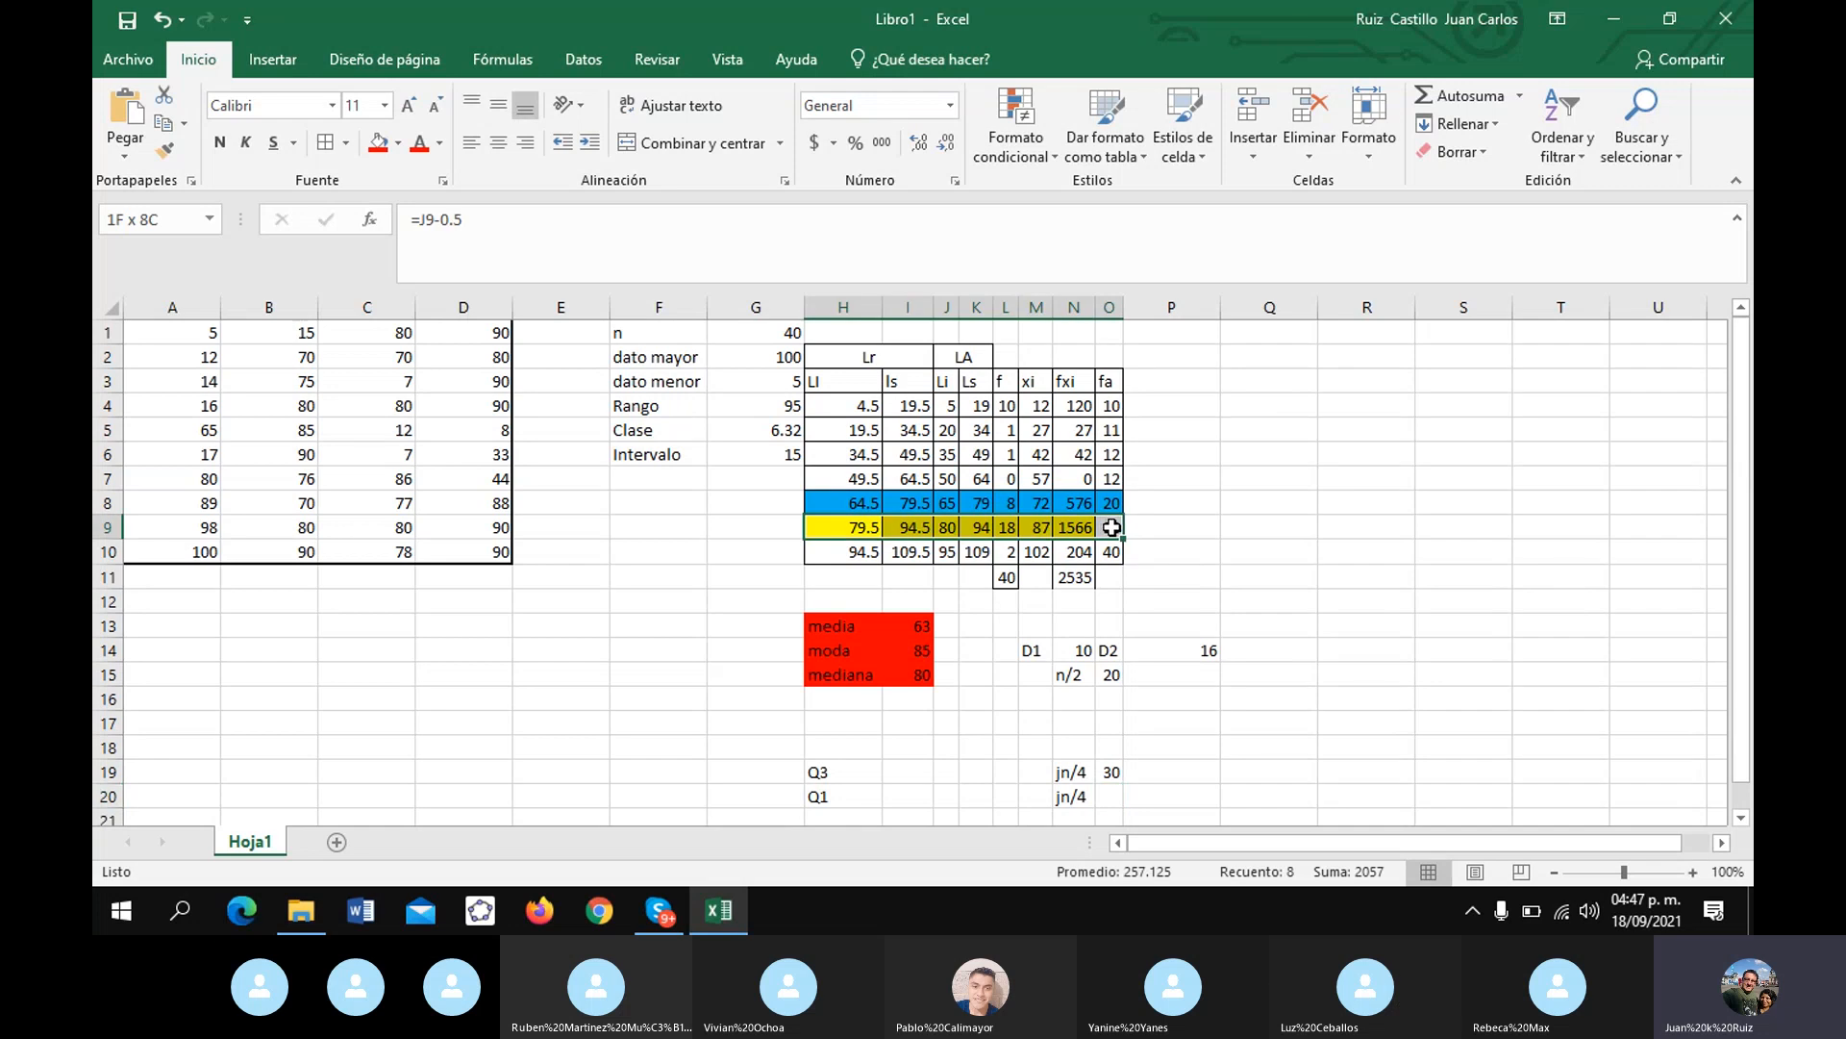
click(346, 145)
click(421, 408)
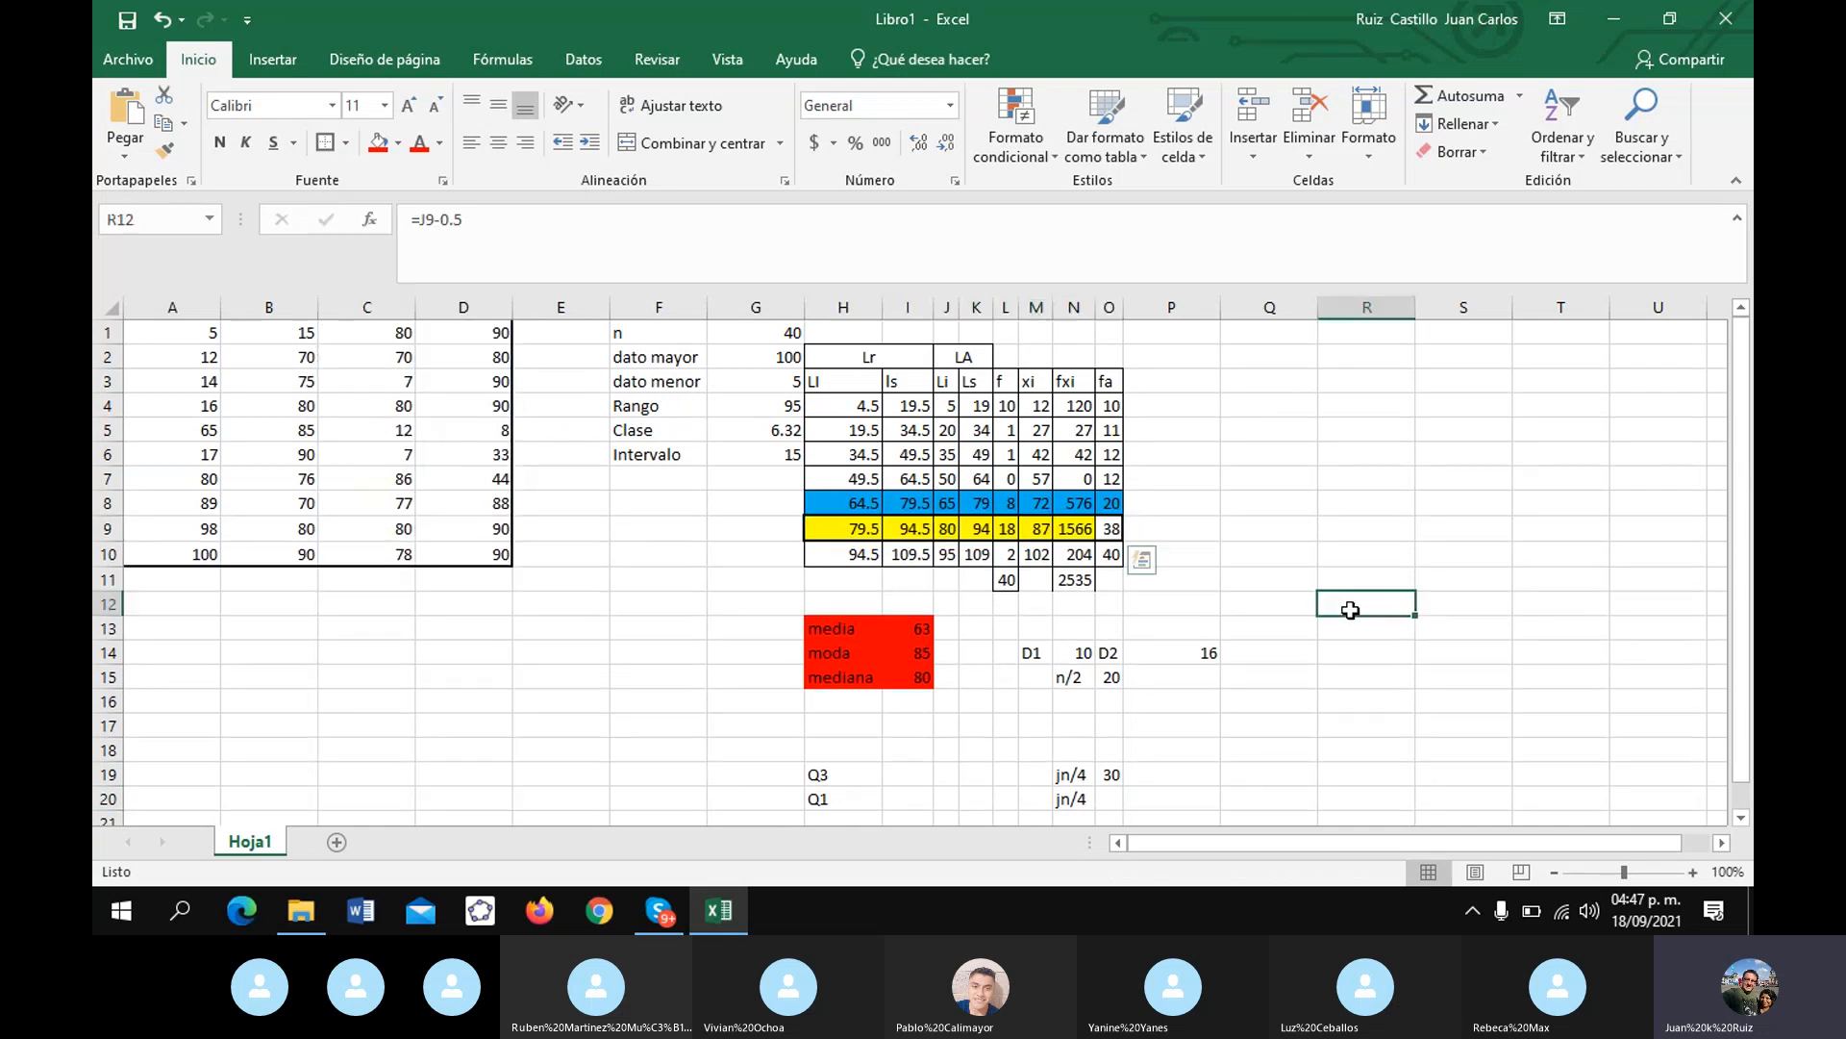
click(1356, 606)
- Start the Q3 formula in cell I19 with =H9+((O19-O8) and keep it open for editing
click(907, 774)
text(=)
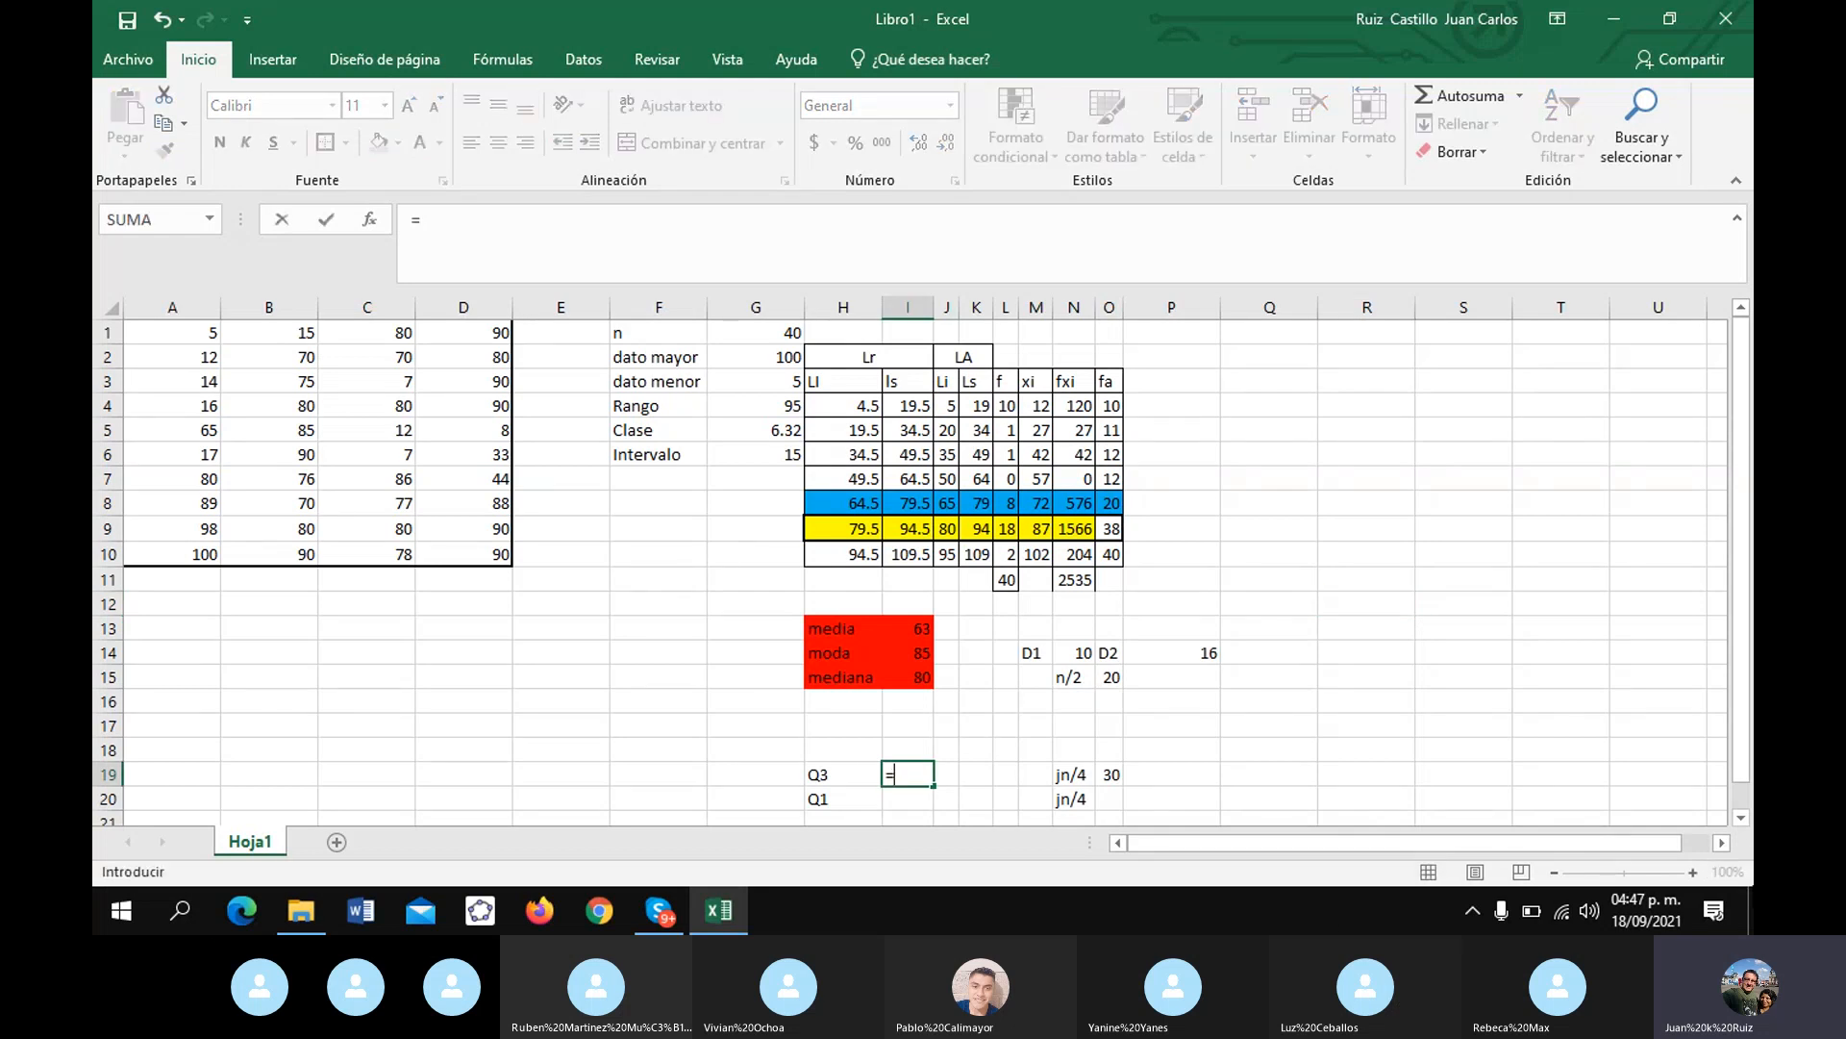
click(861, 526)
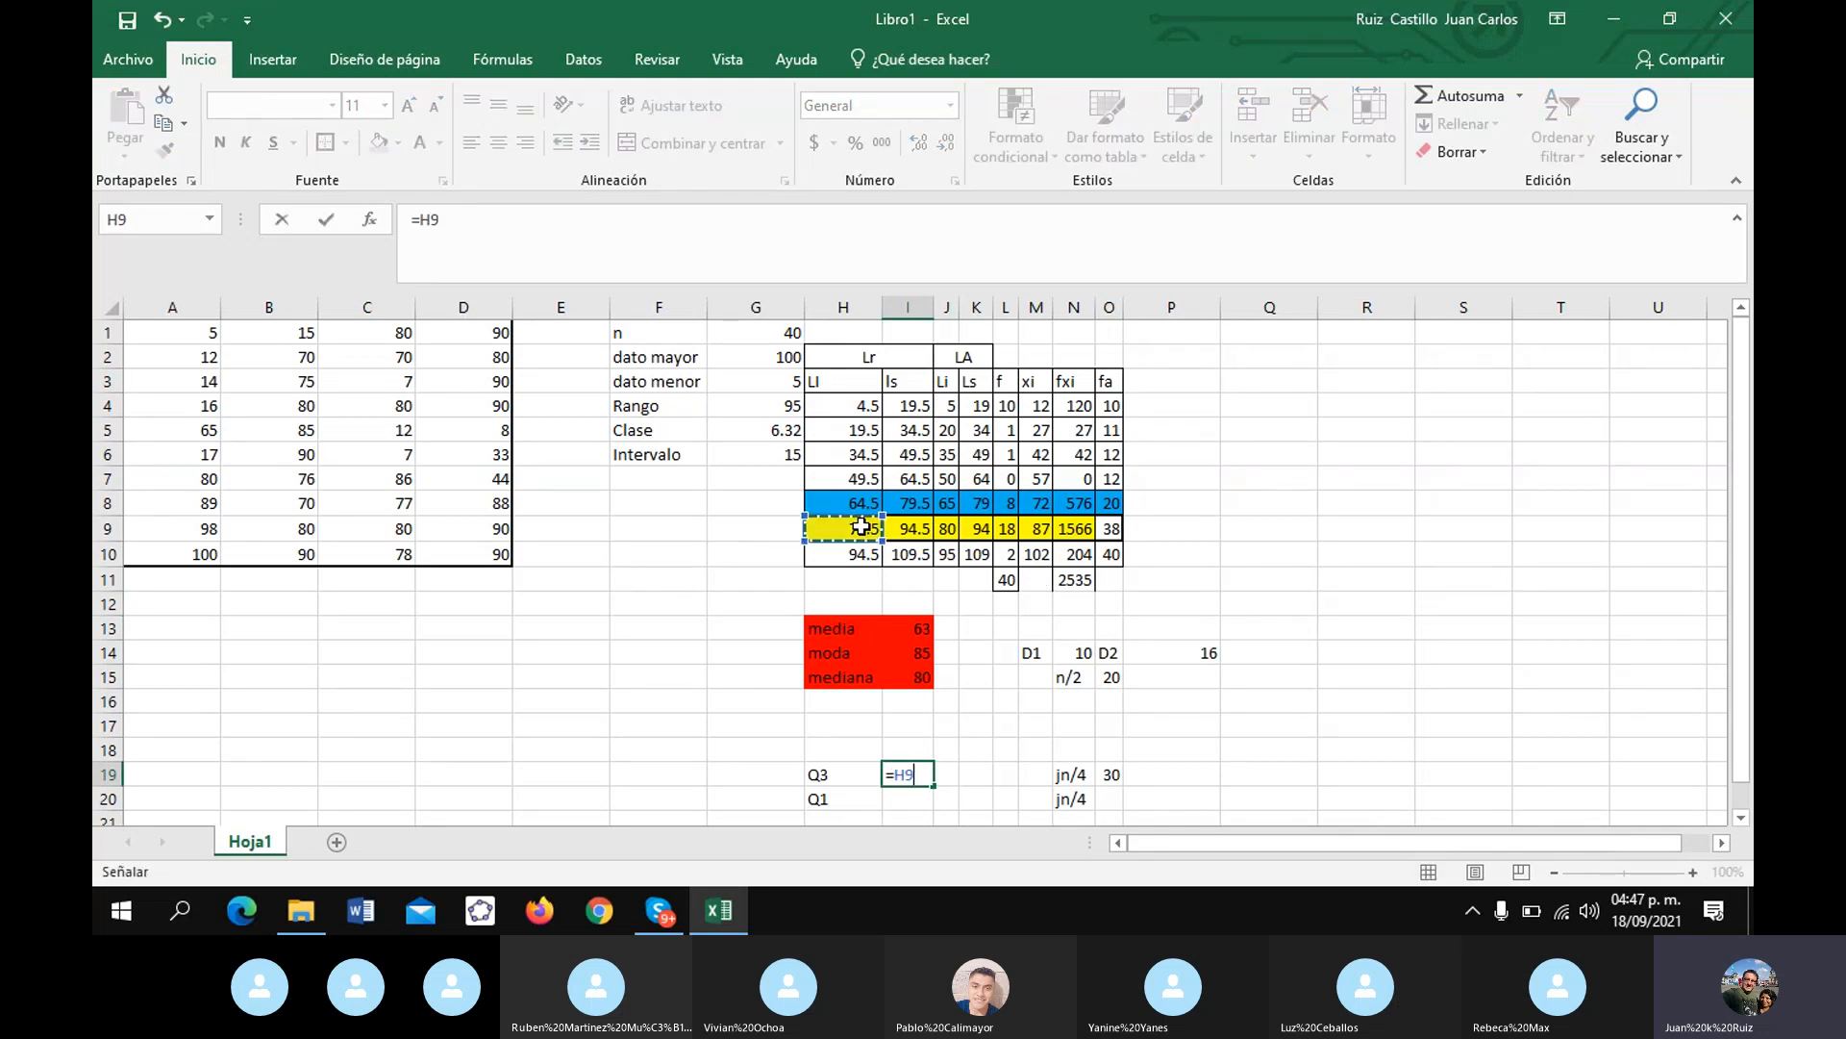
text(+(()
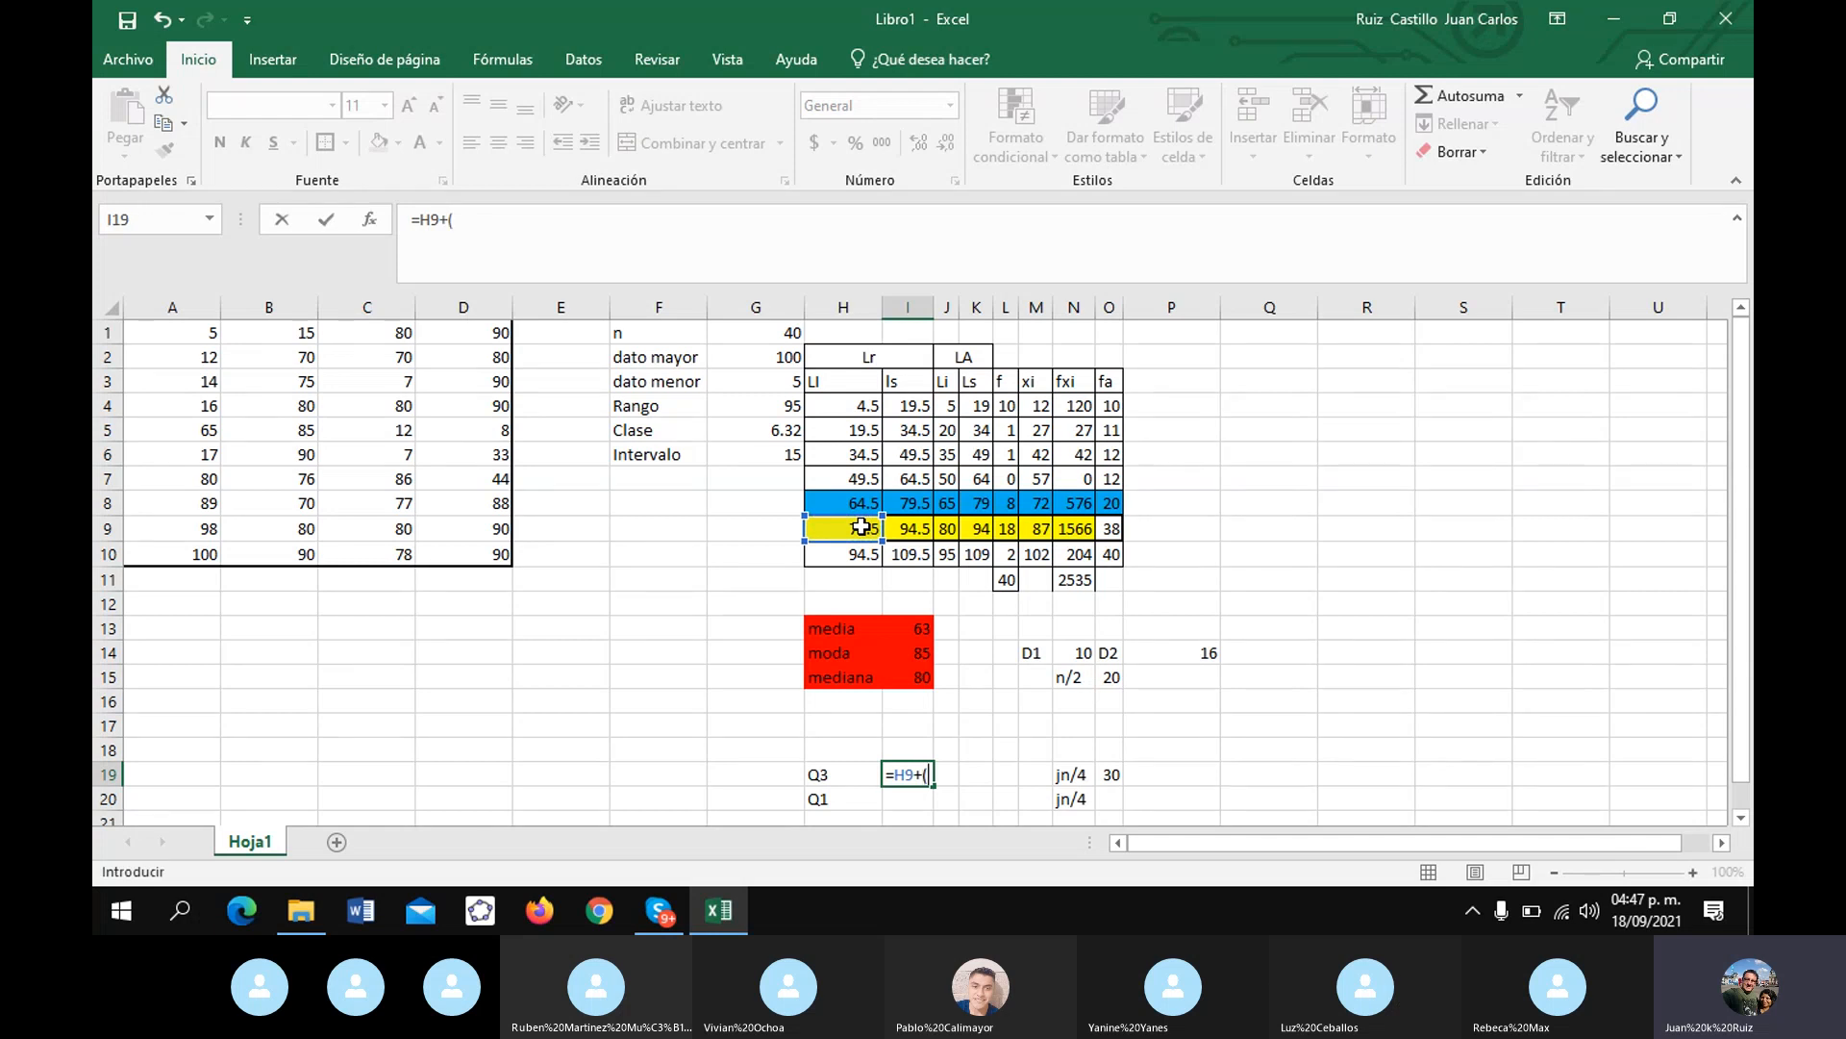
click(1111, 772)
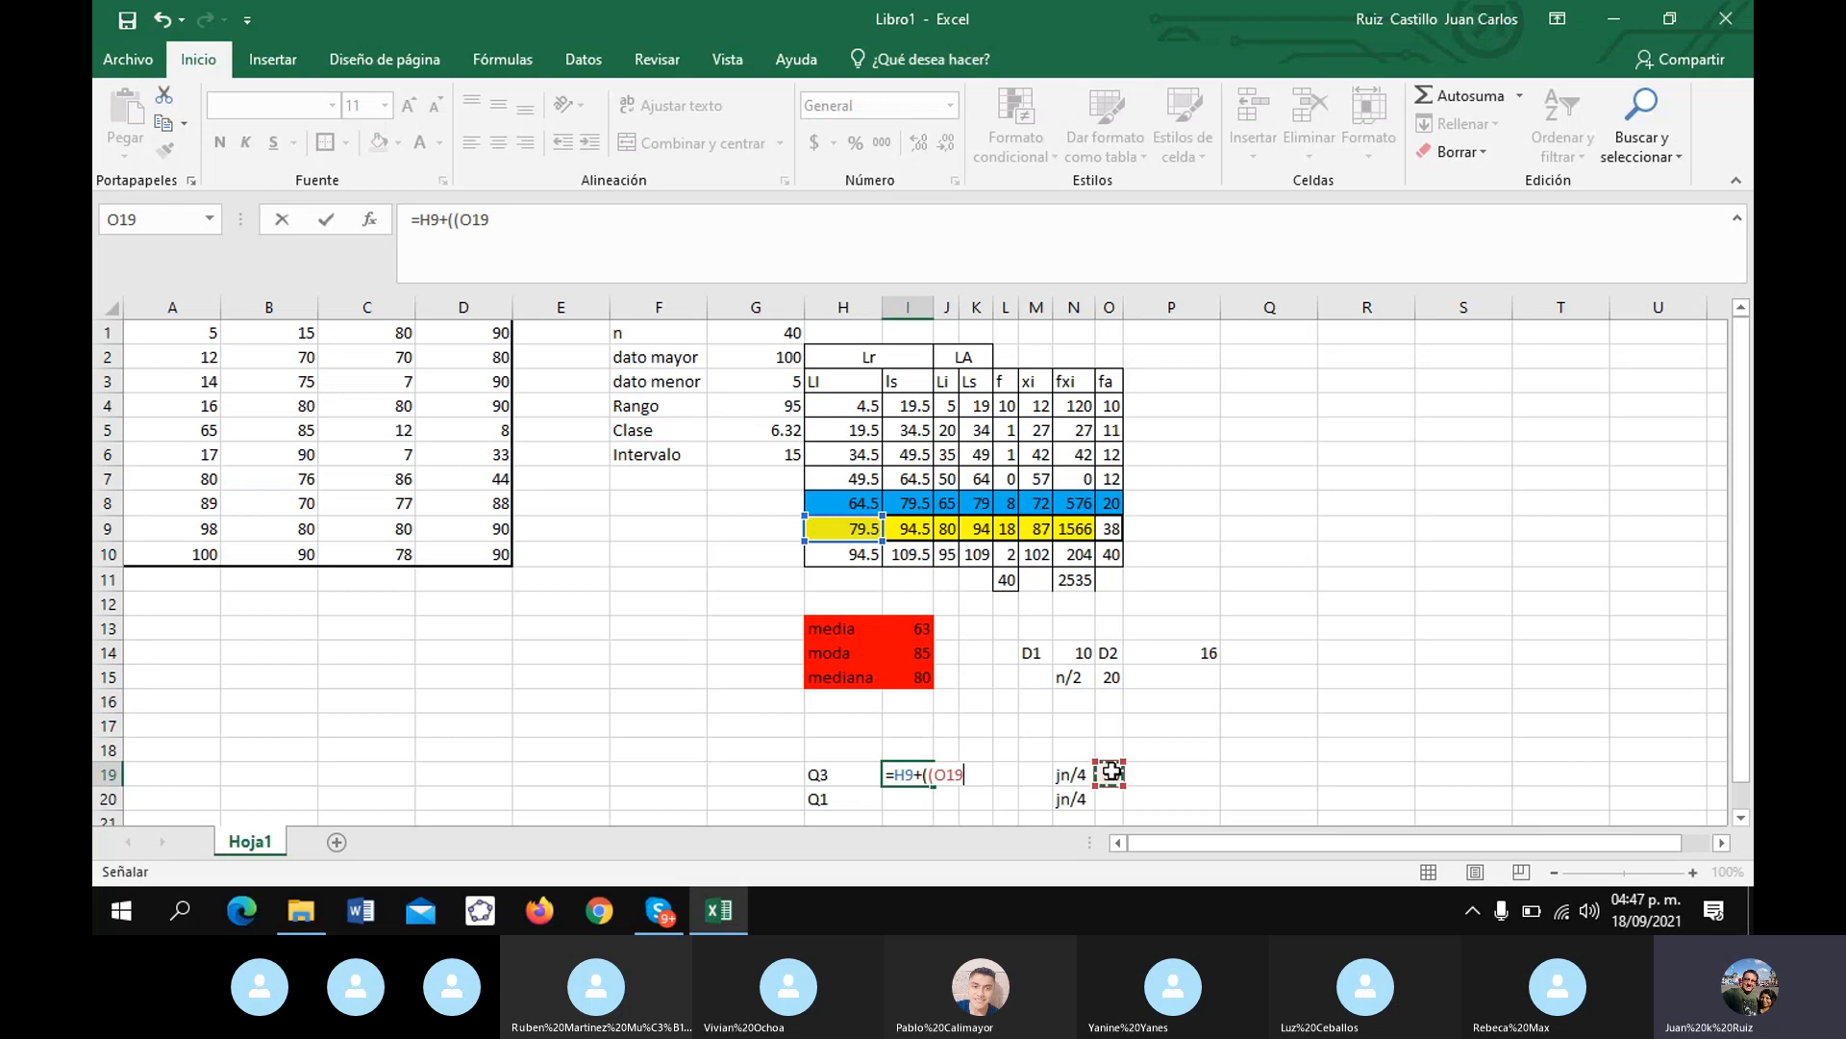
text(-)
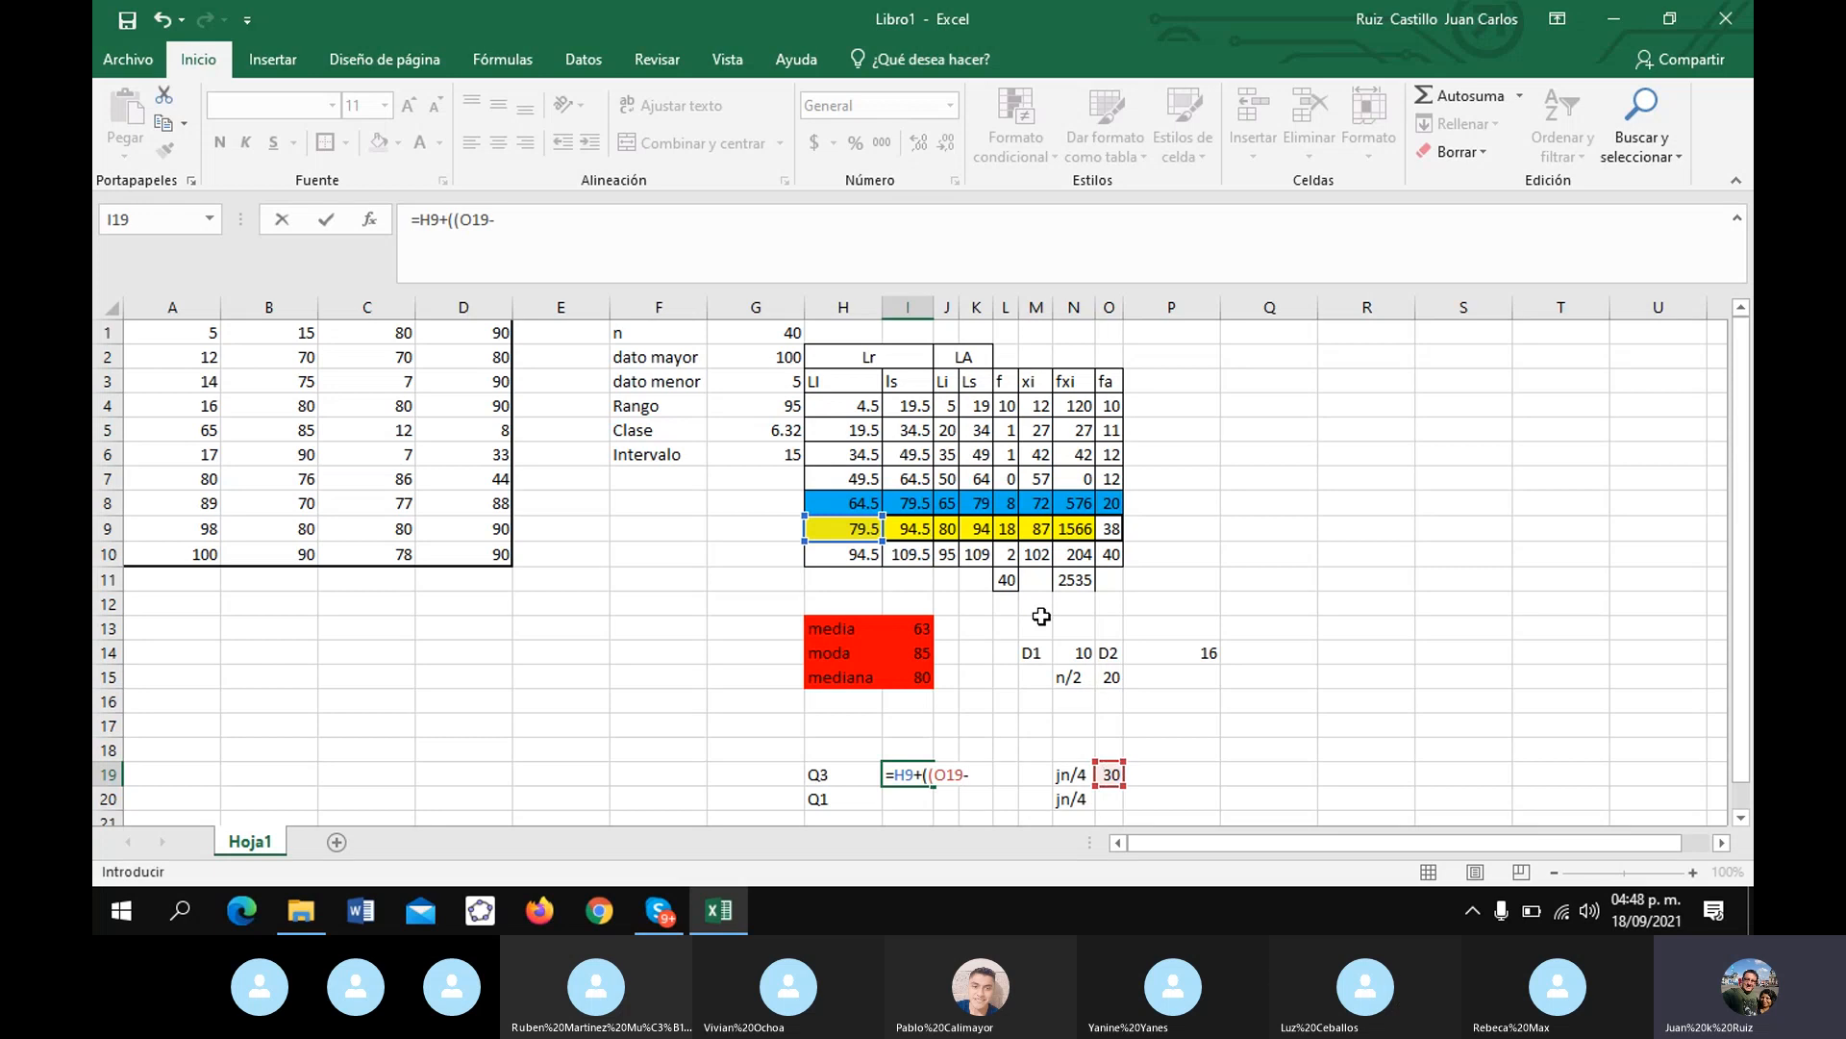
click(1113, 501)
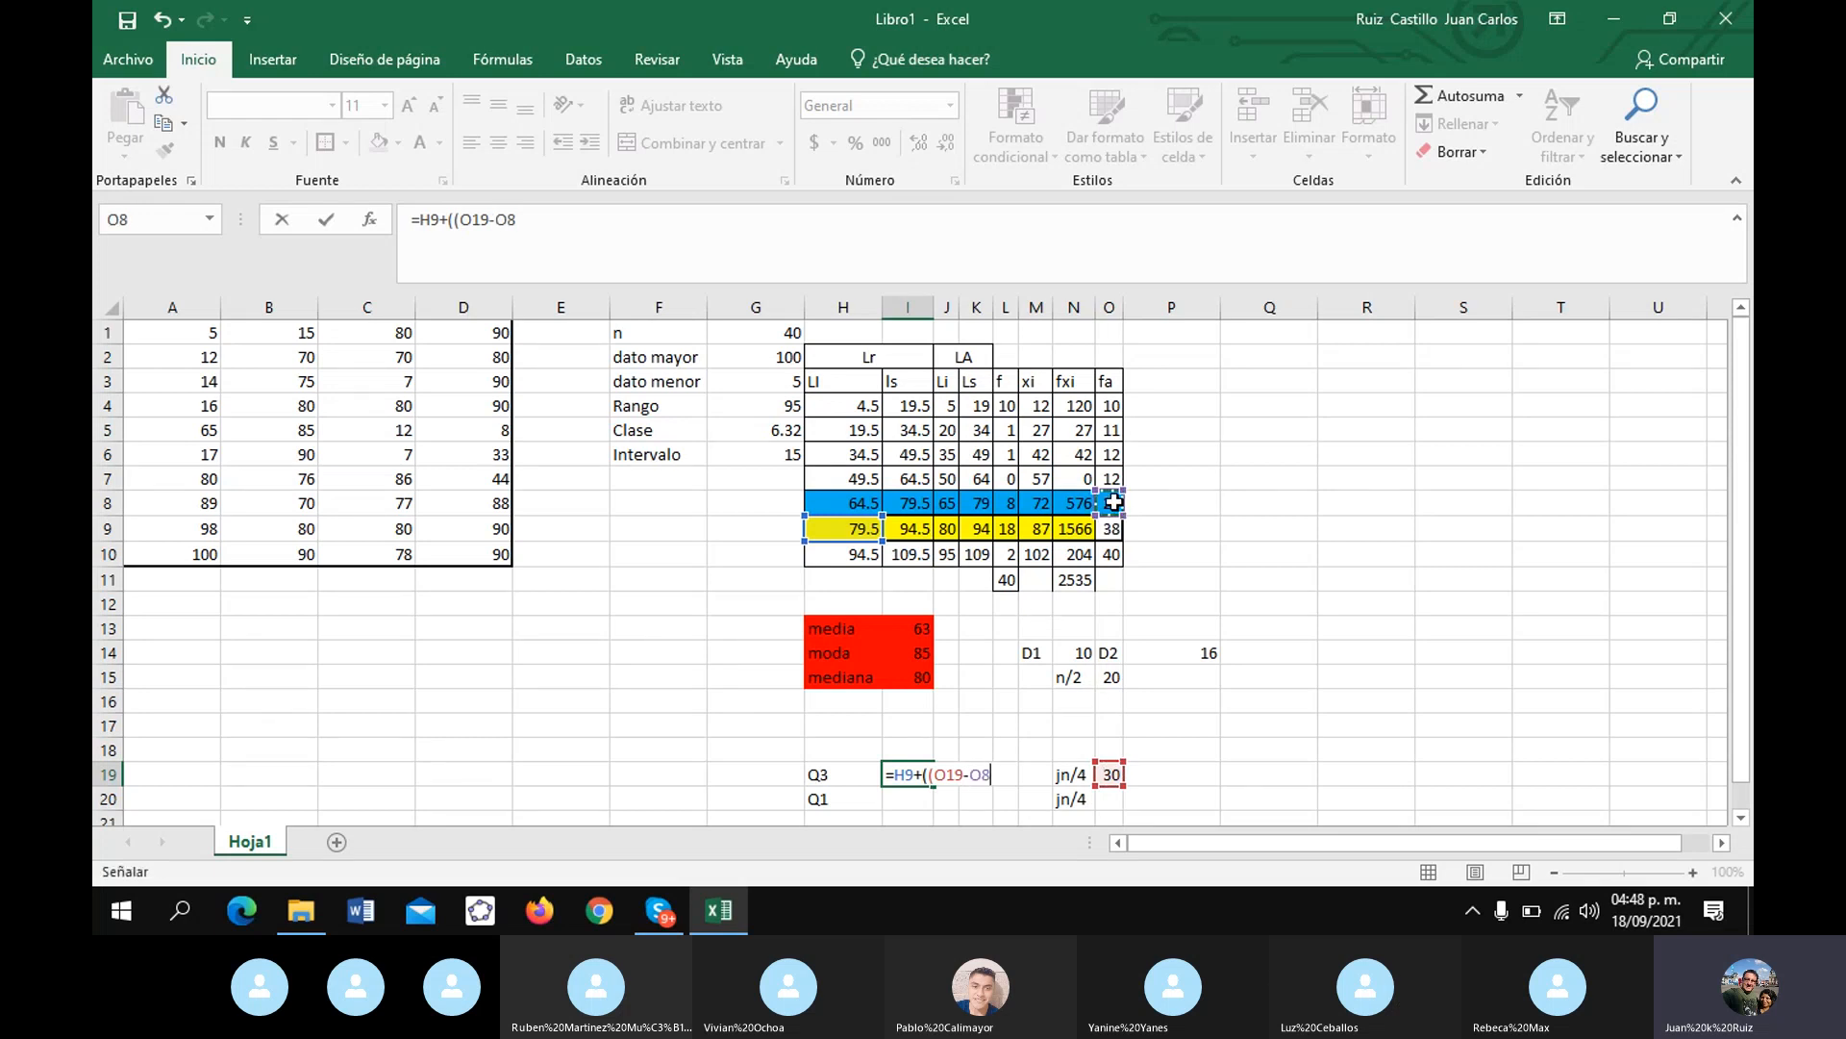
text())
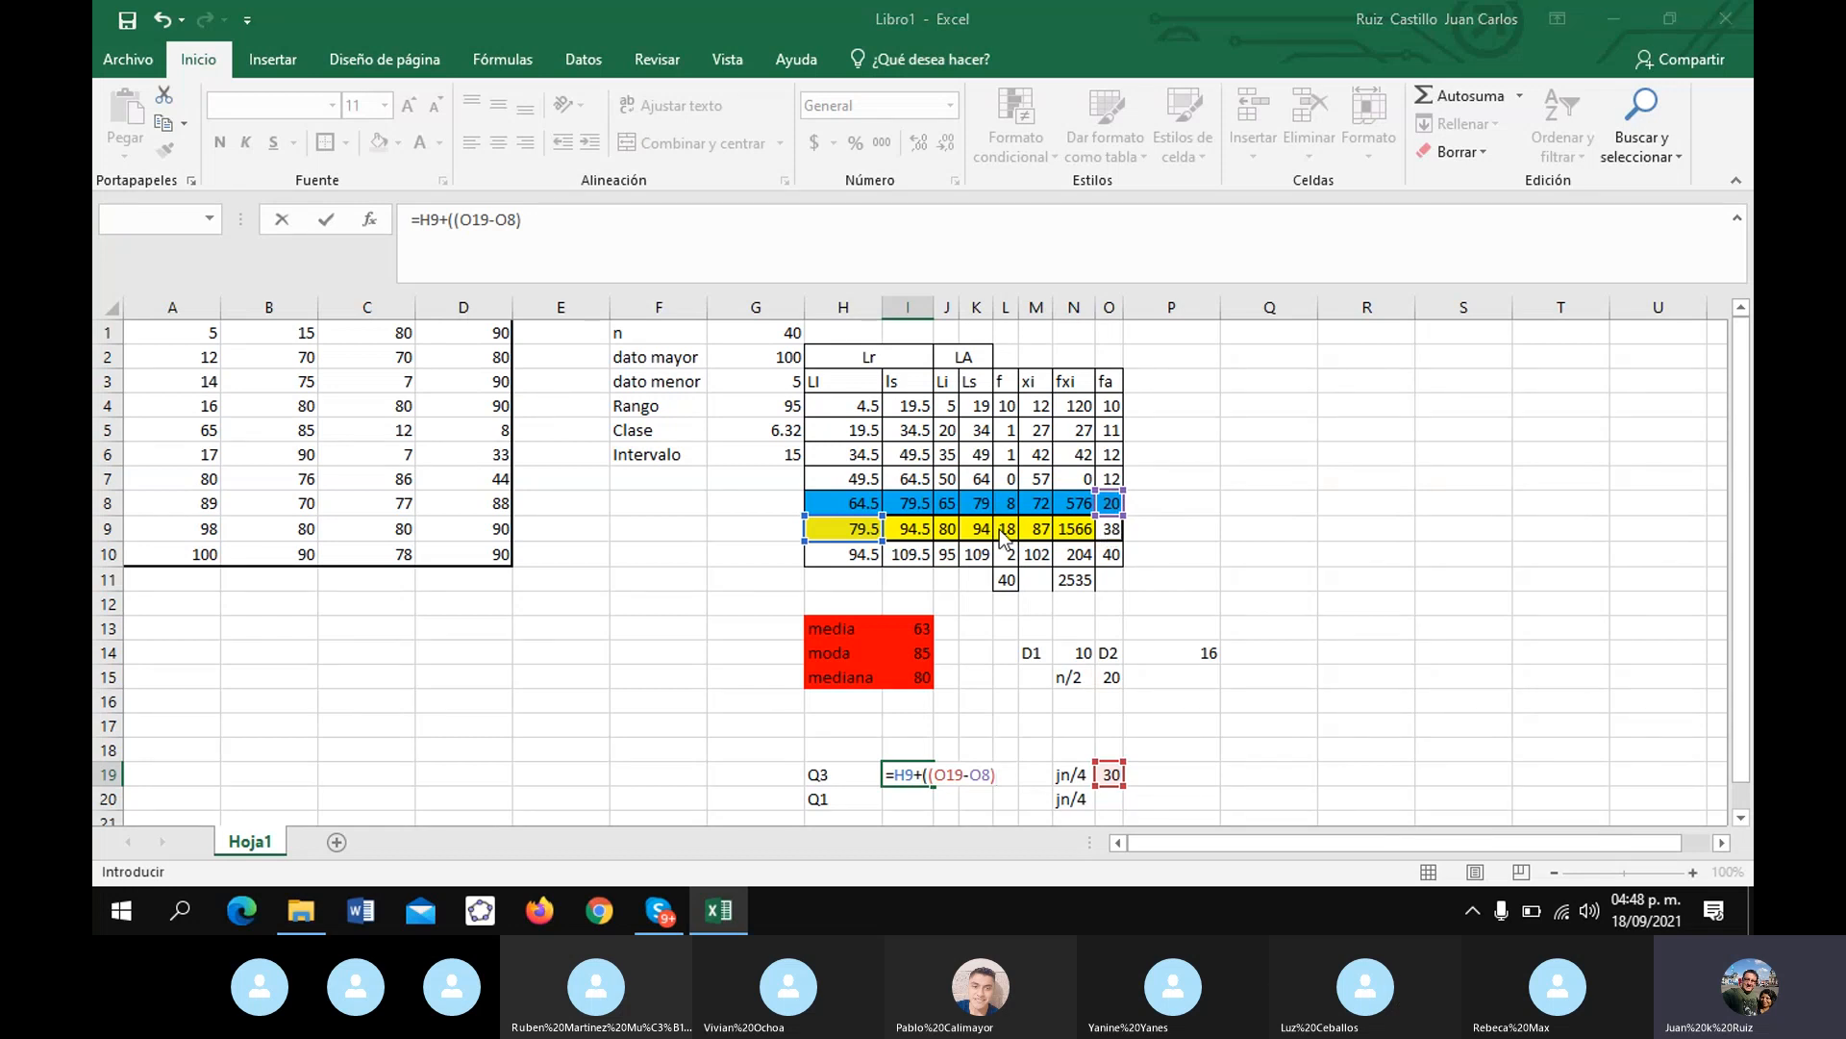
key(Return)
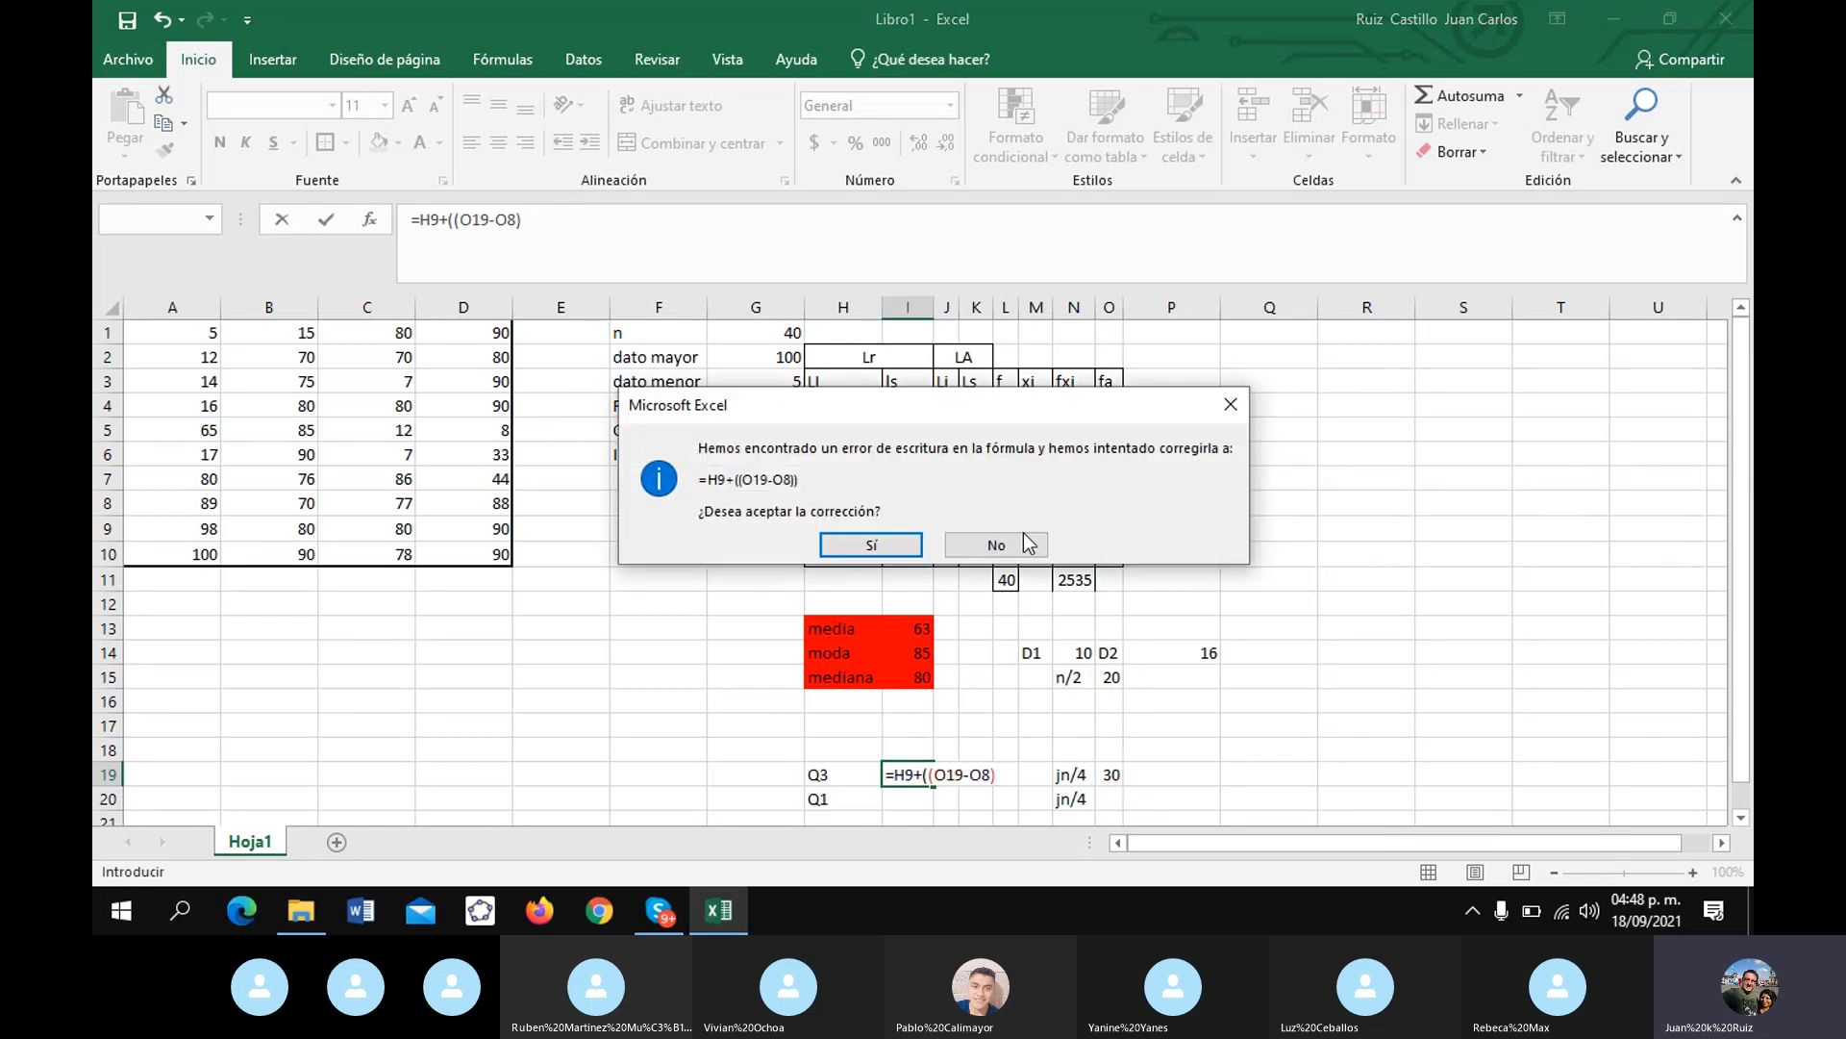
click(1242, 397)
click(974, 524)
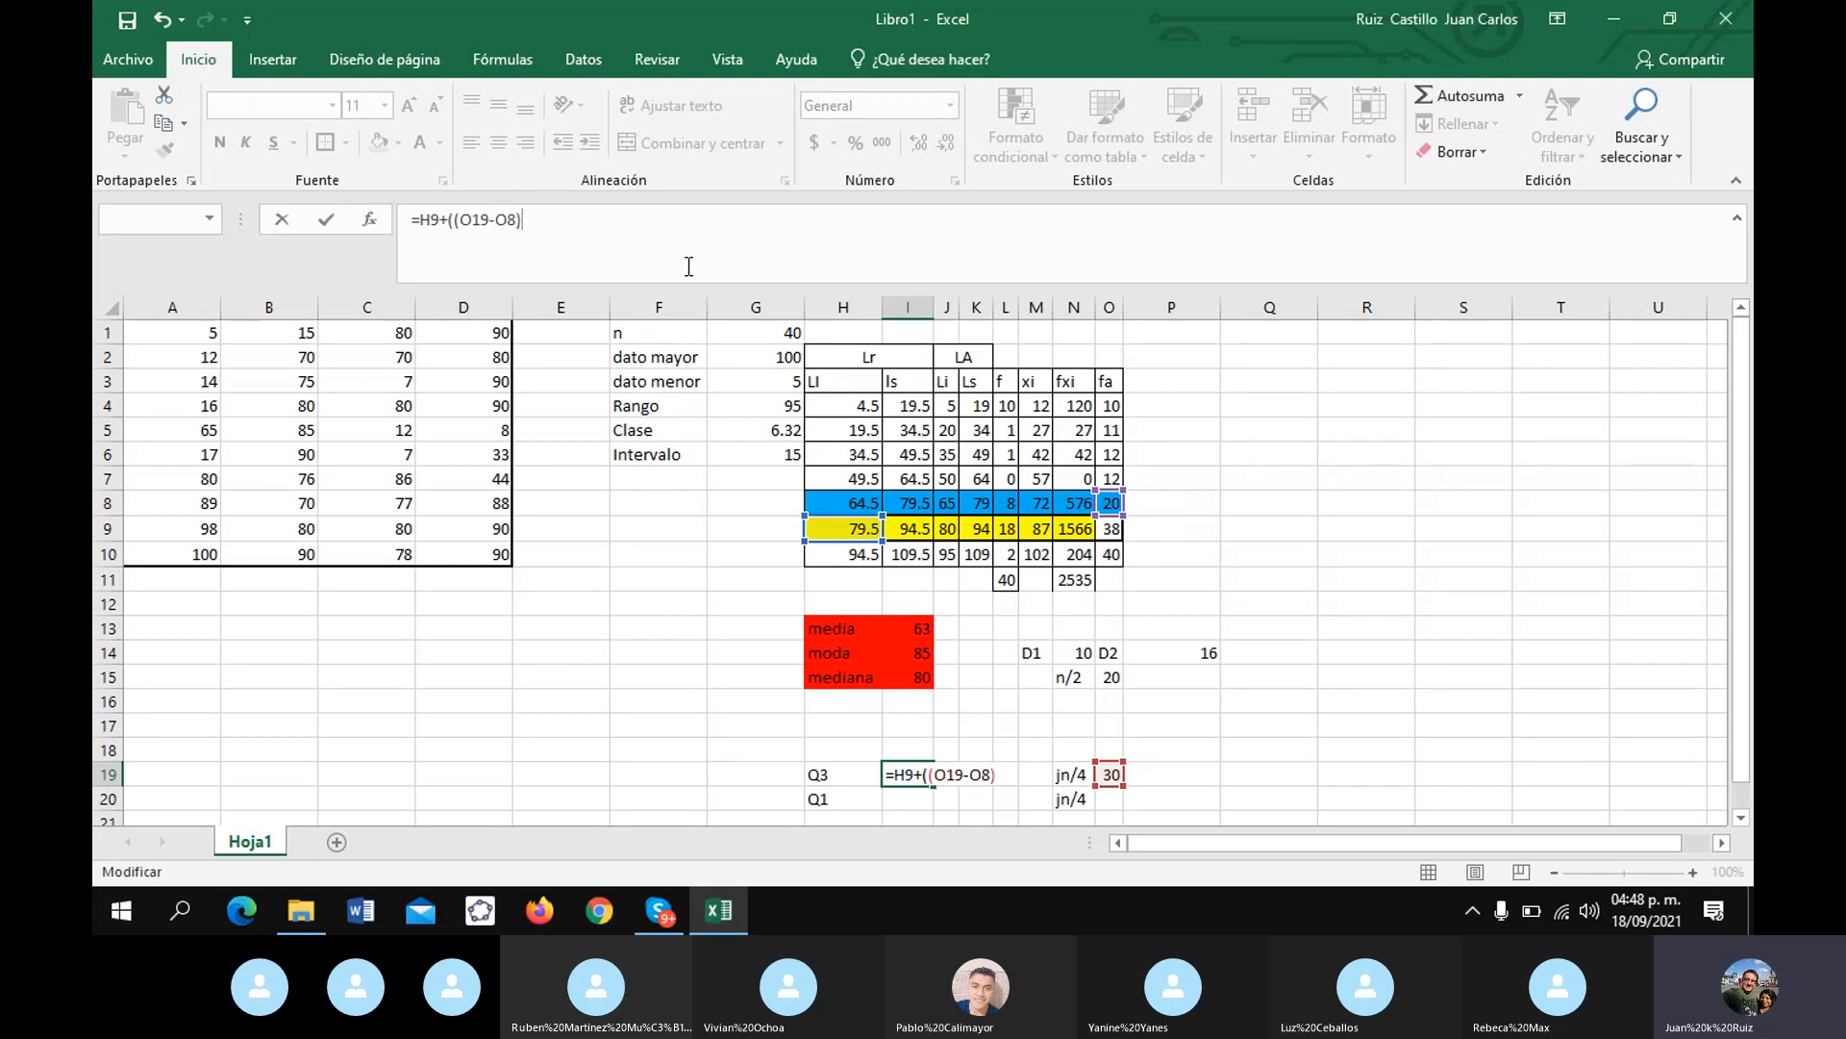
- Complete the Q3 formula in I19 as =H9+((O19-O8)/L9)*G6
text(/)
click(1009, 530)
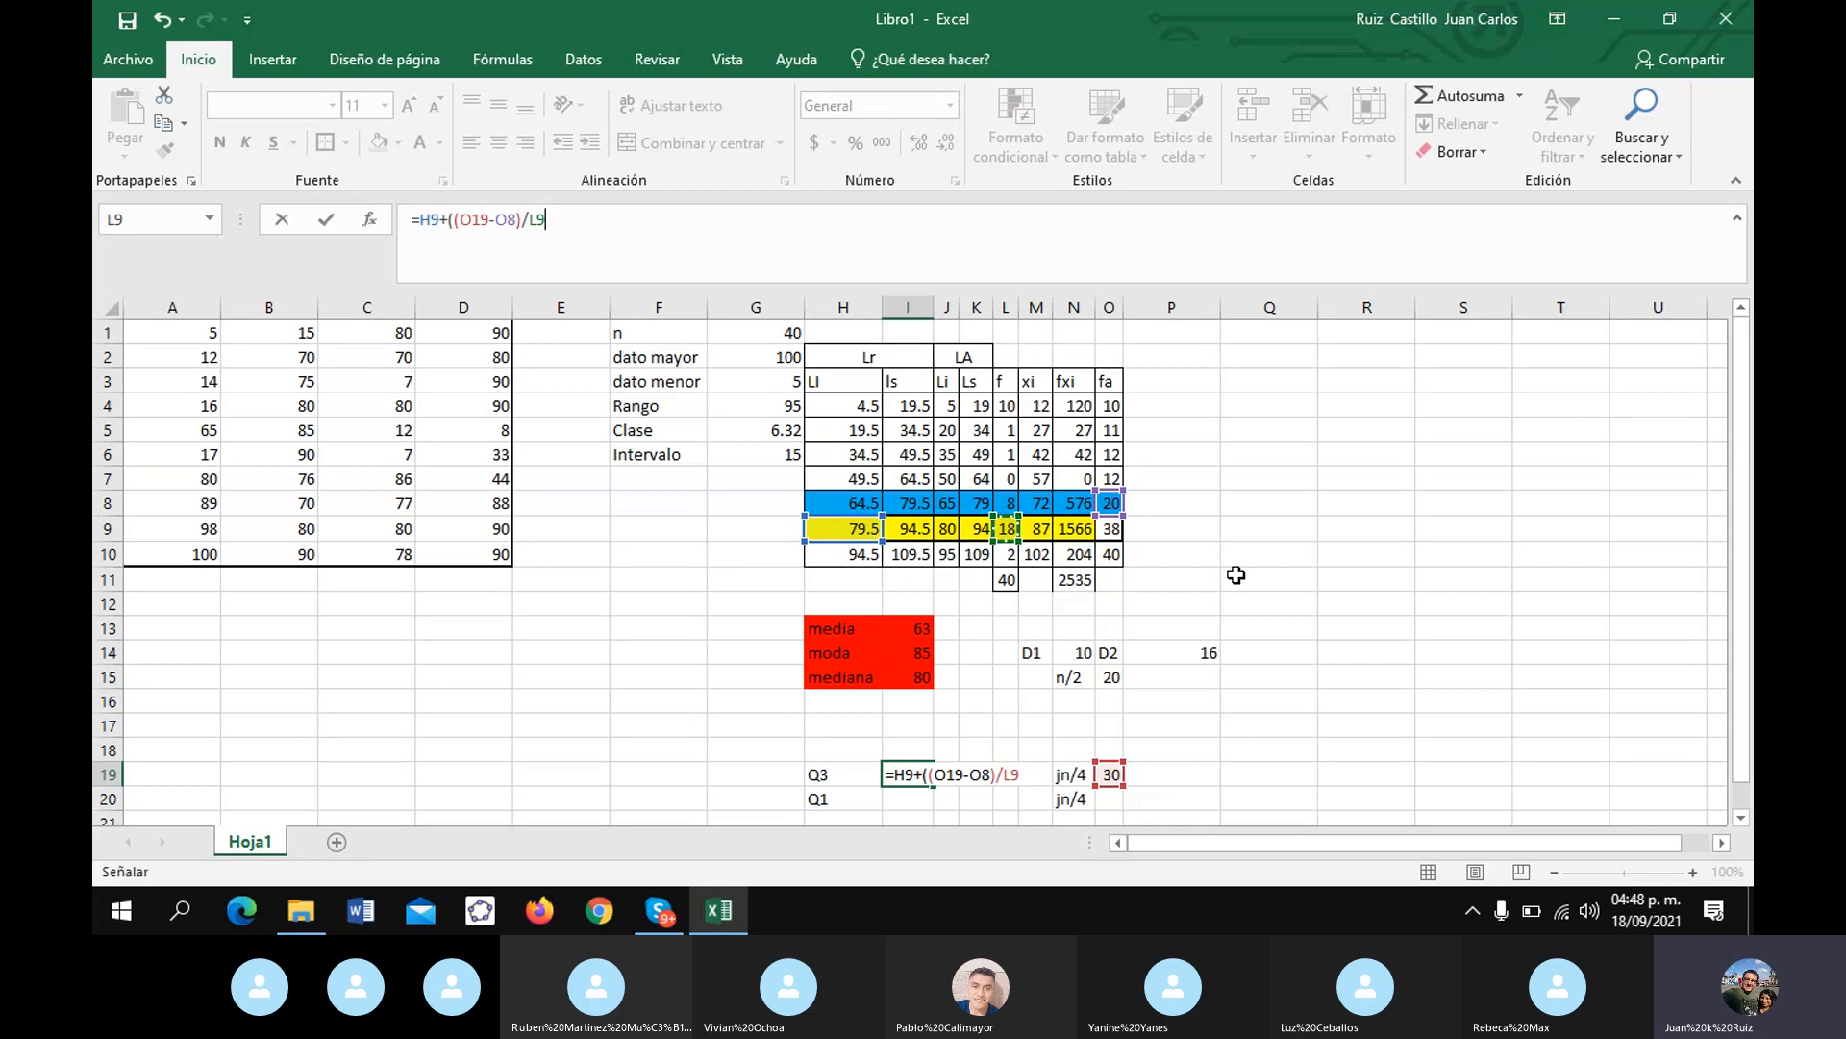
text()*)
click(752, 449)
key(Return)
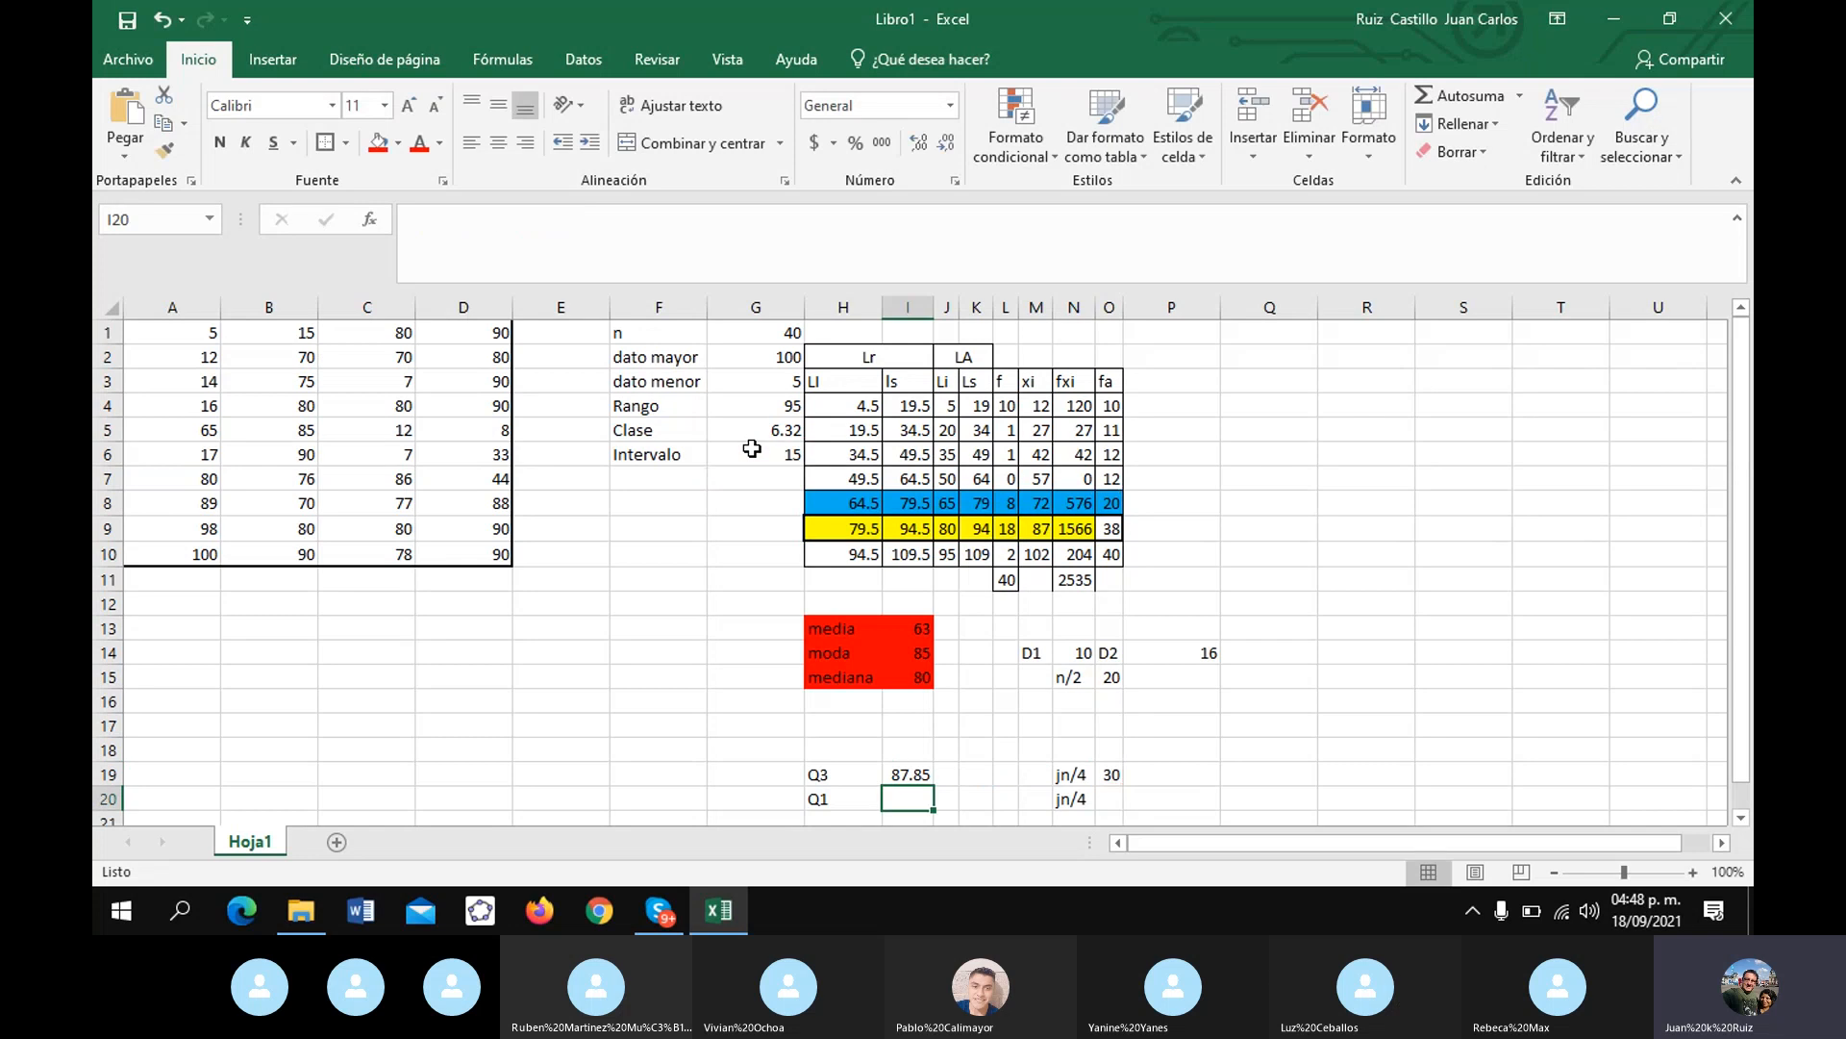
- Show the Q3 result in cell I19 without decimals
click(905, 779)
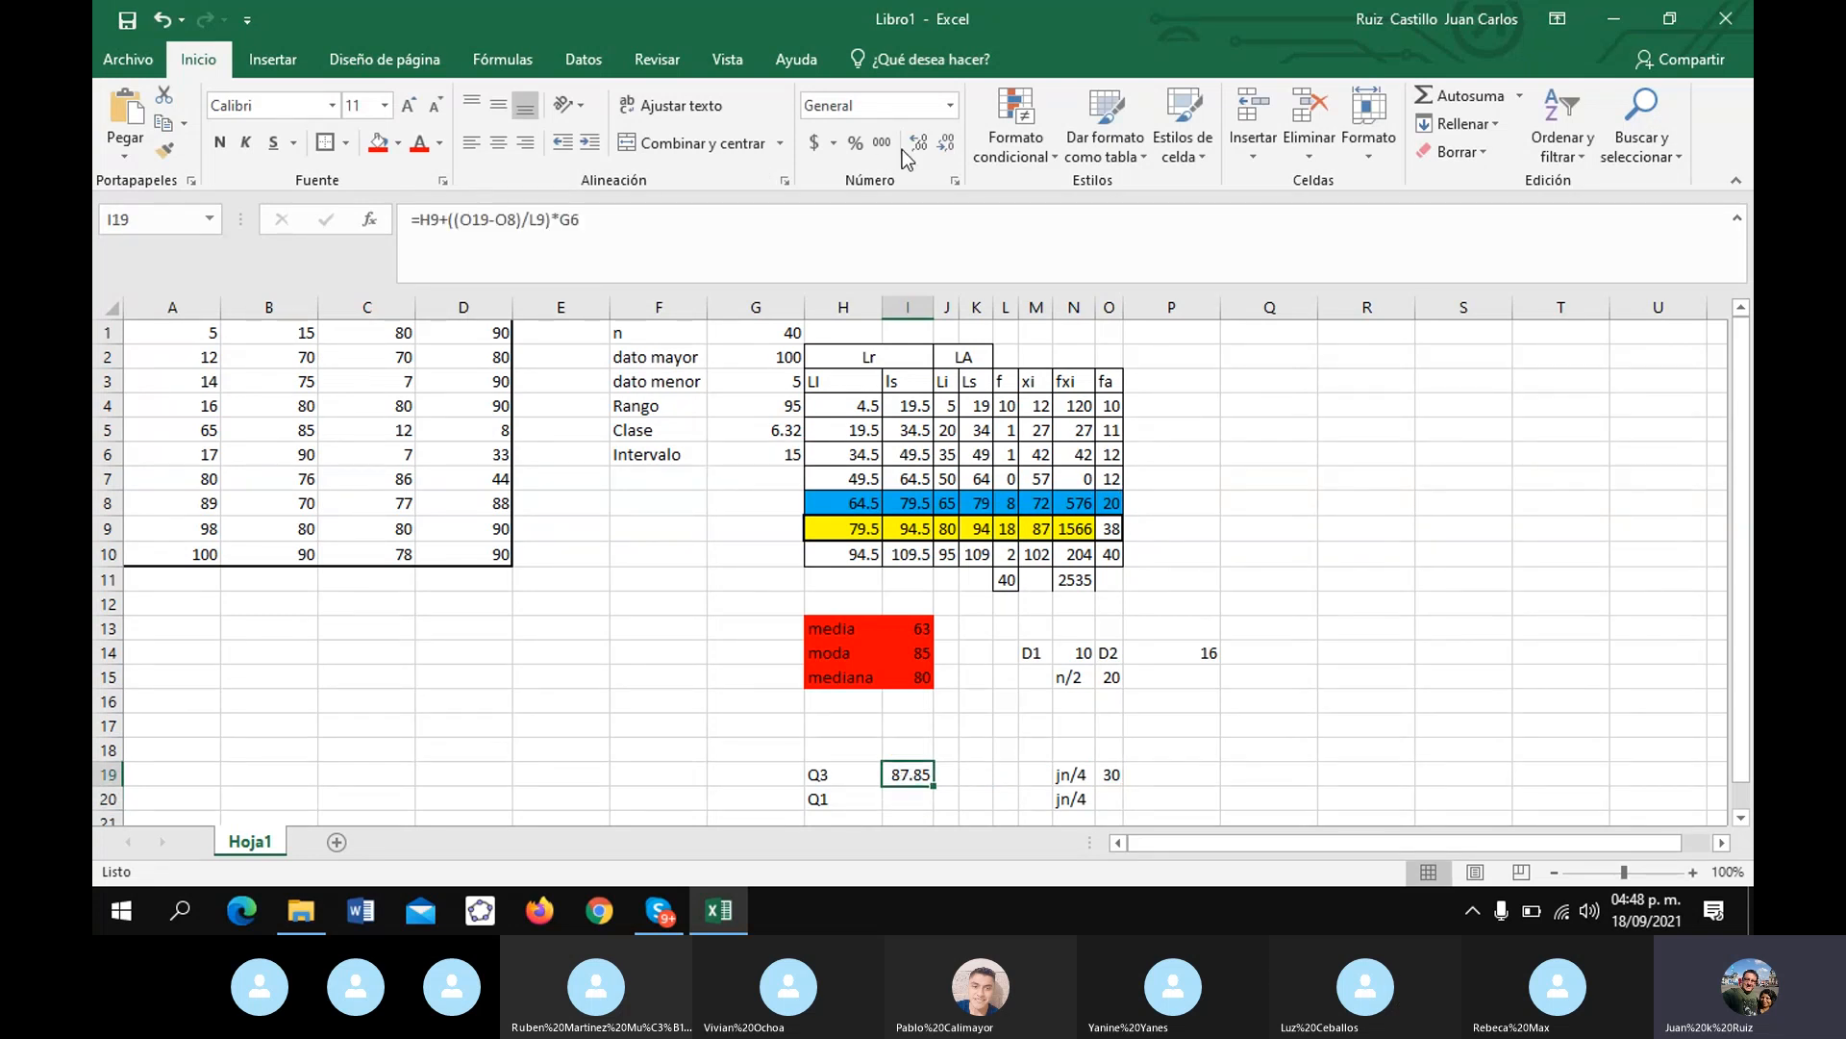
click(949, 144)
click(948, 147)
- Calculate the Q1 position in cell O20 with the formula =1*G1/4
click(910, 800)
click(1111, 800)
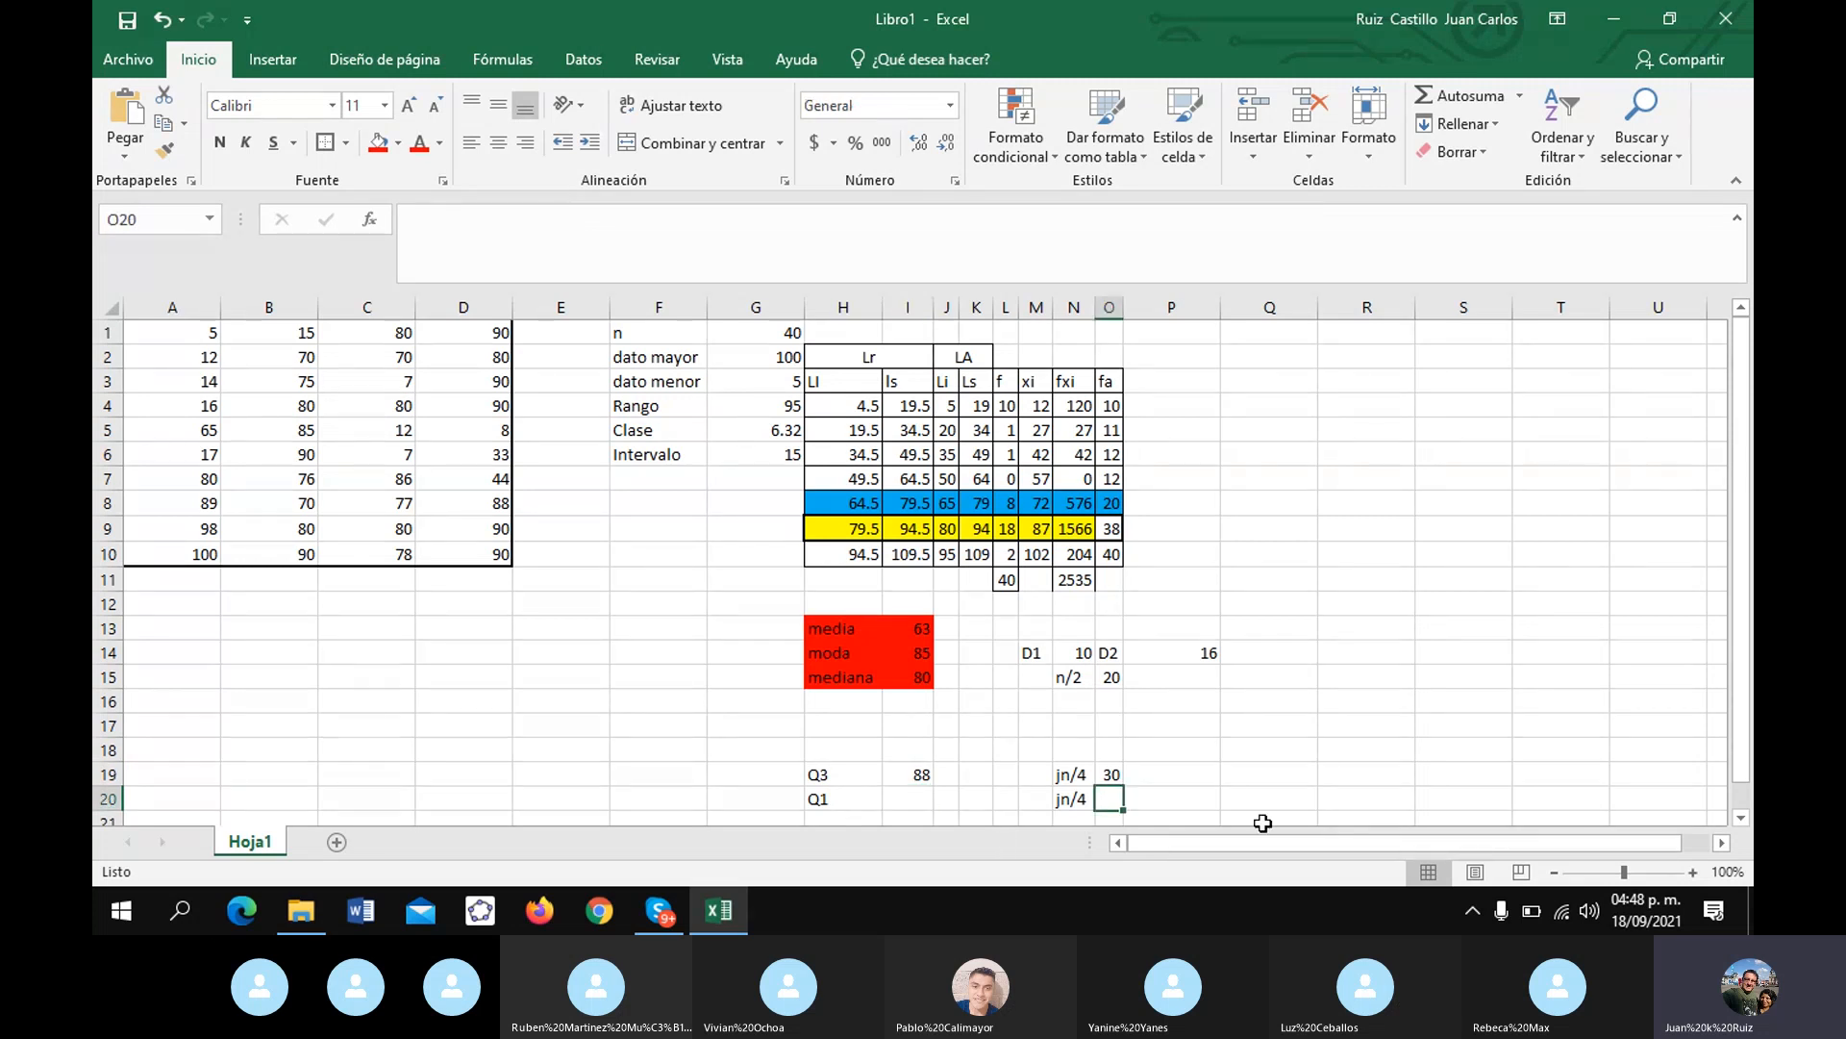
text(=)
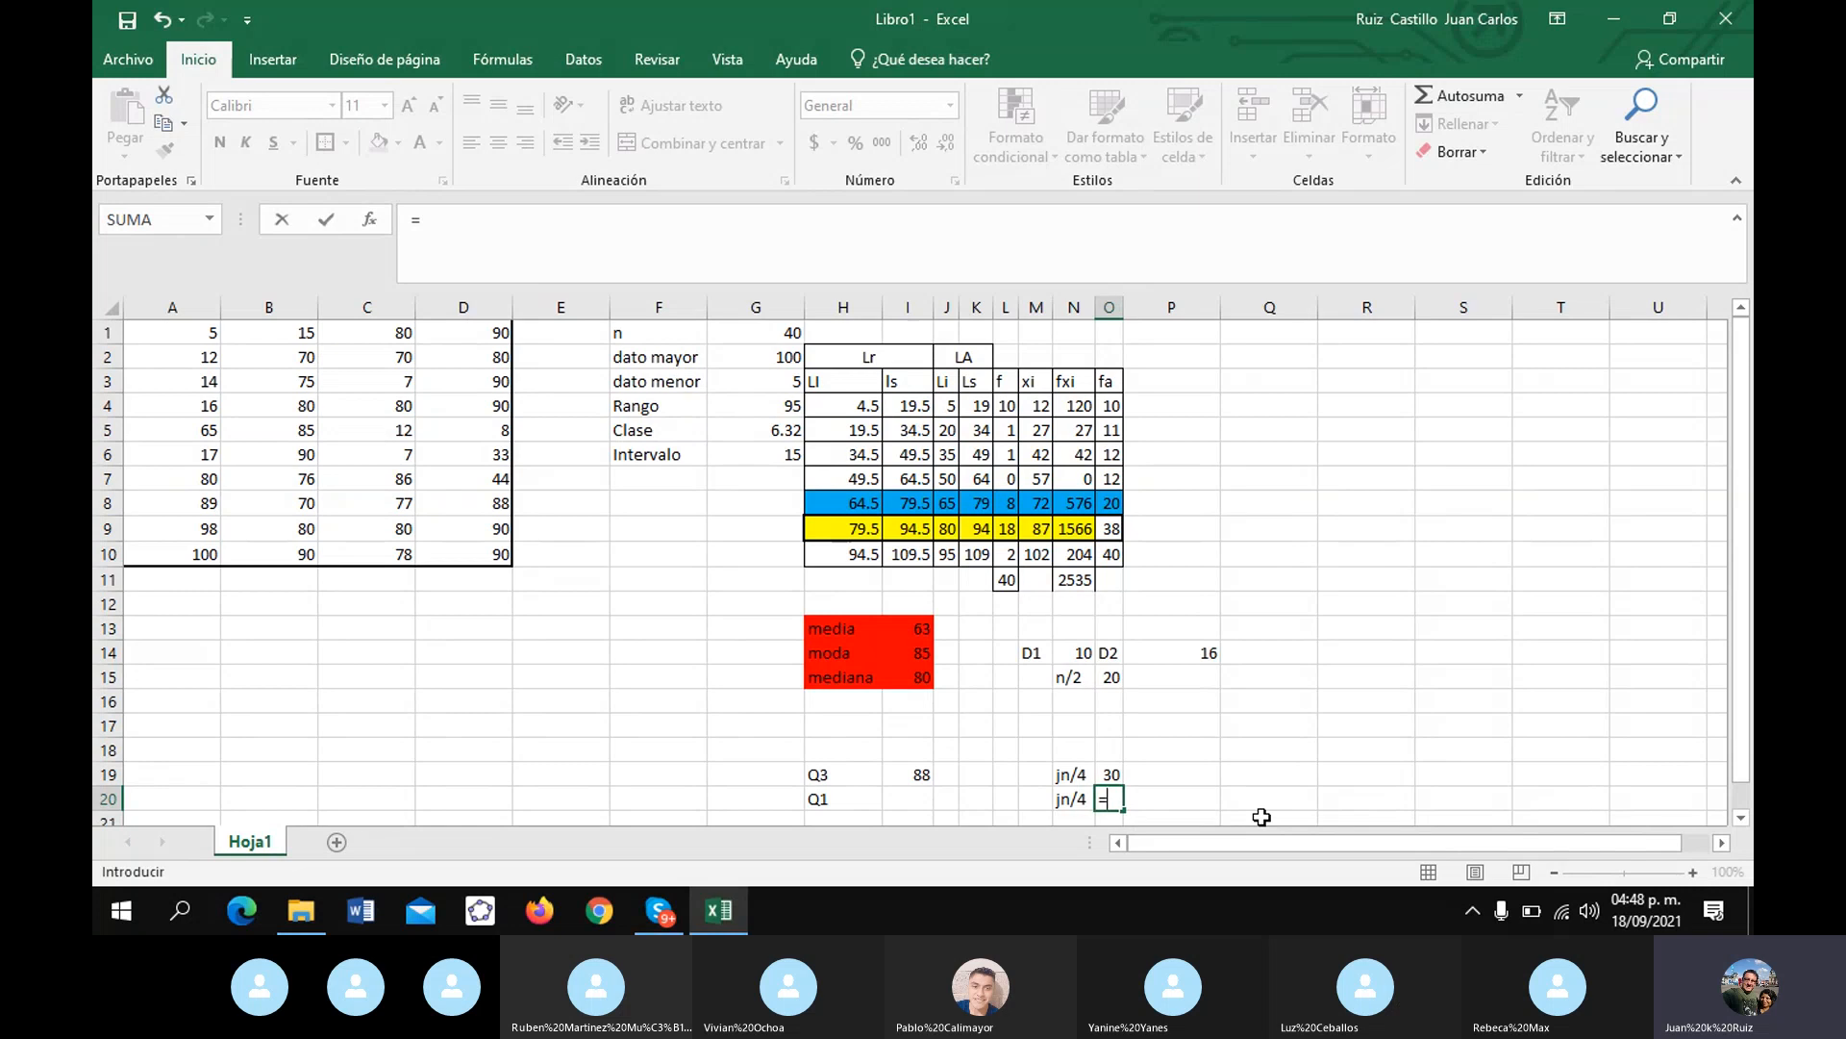
text(1*)
click(771, 331)
text(/4)
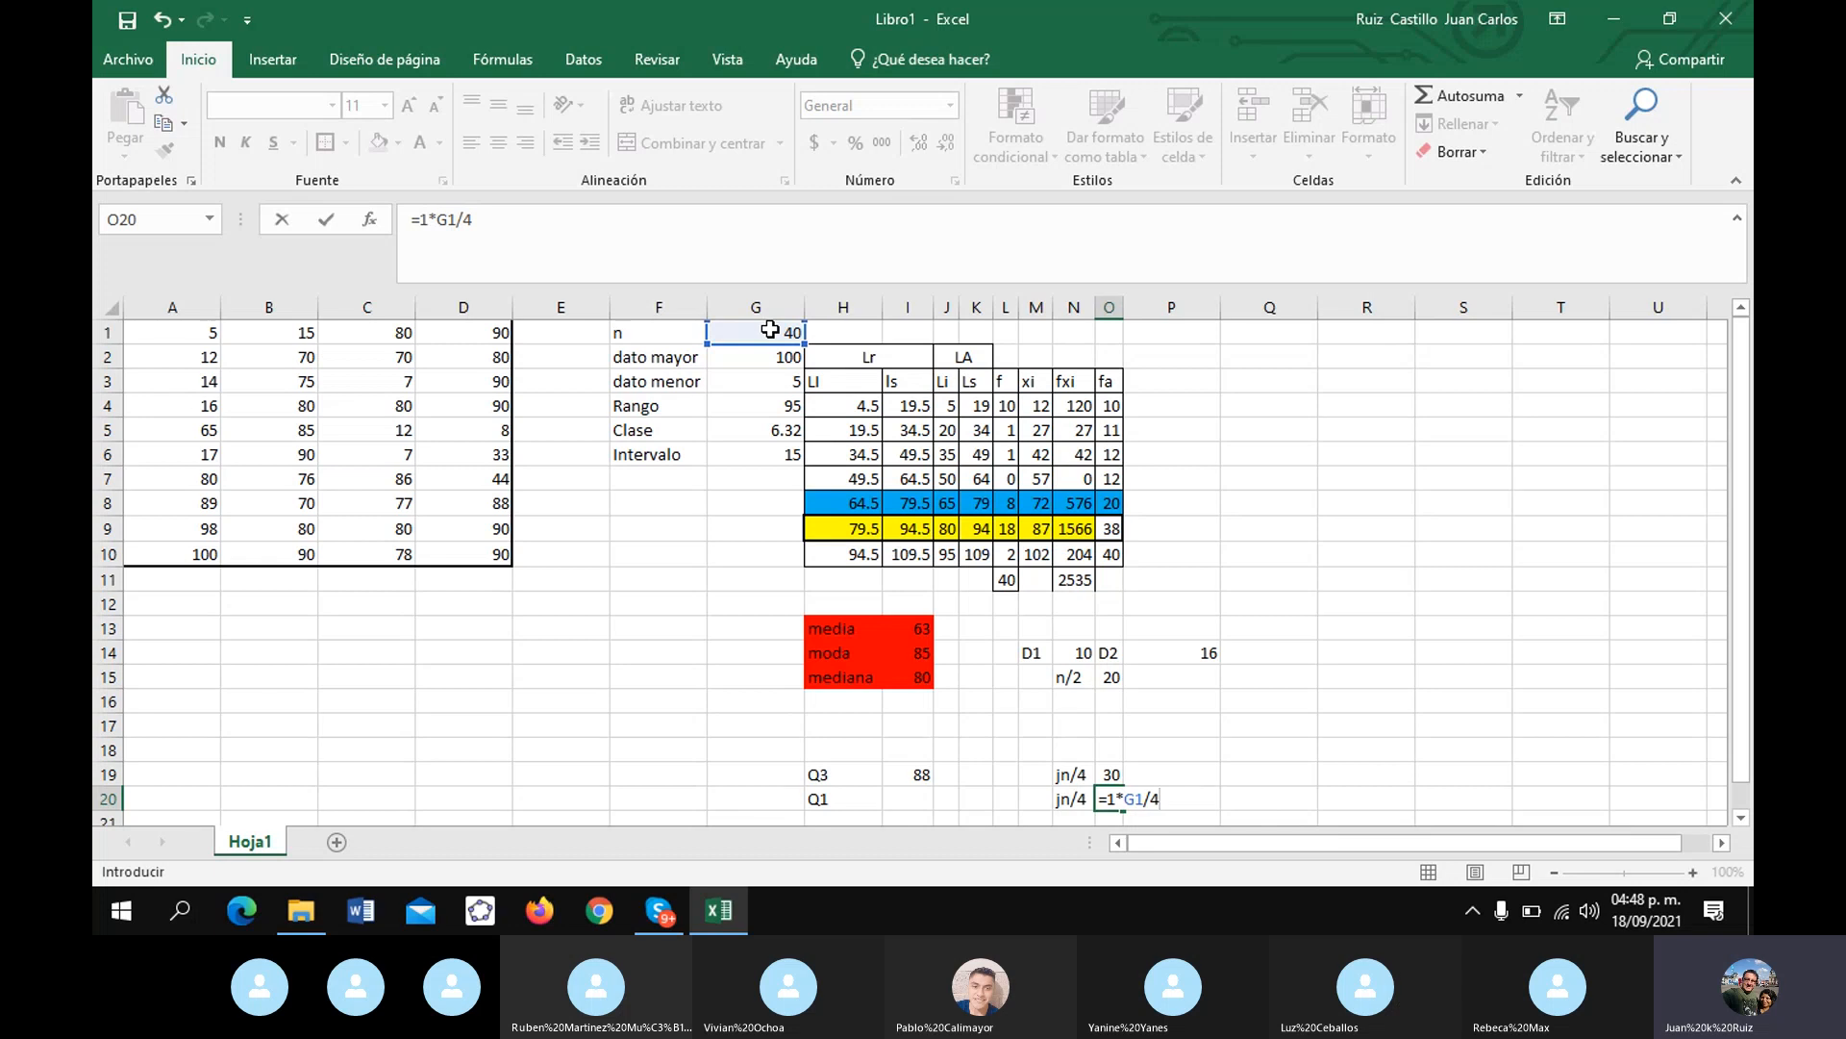
key(Return)
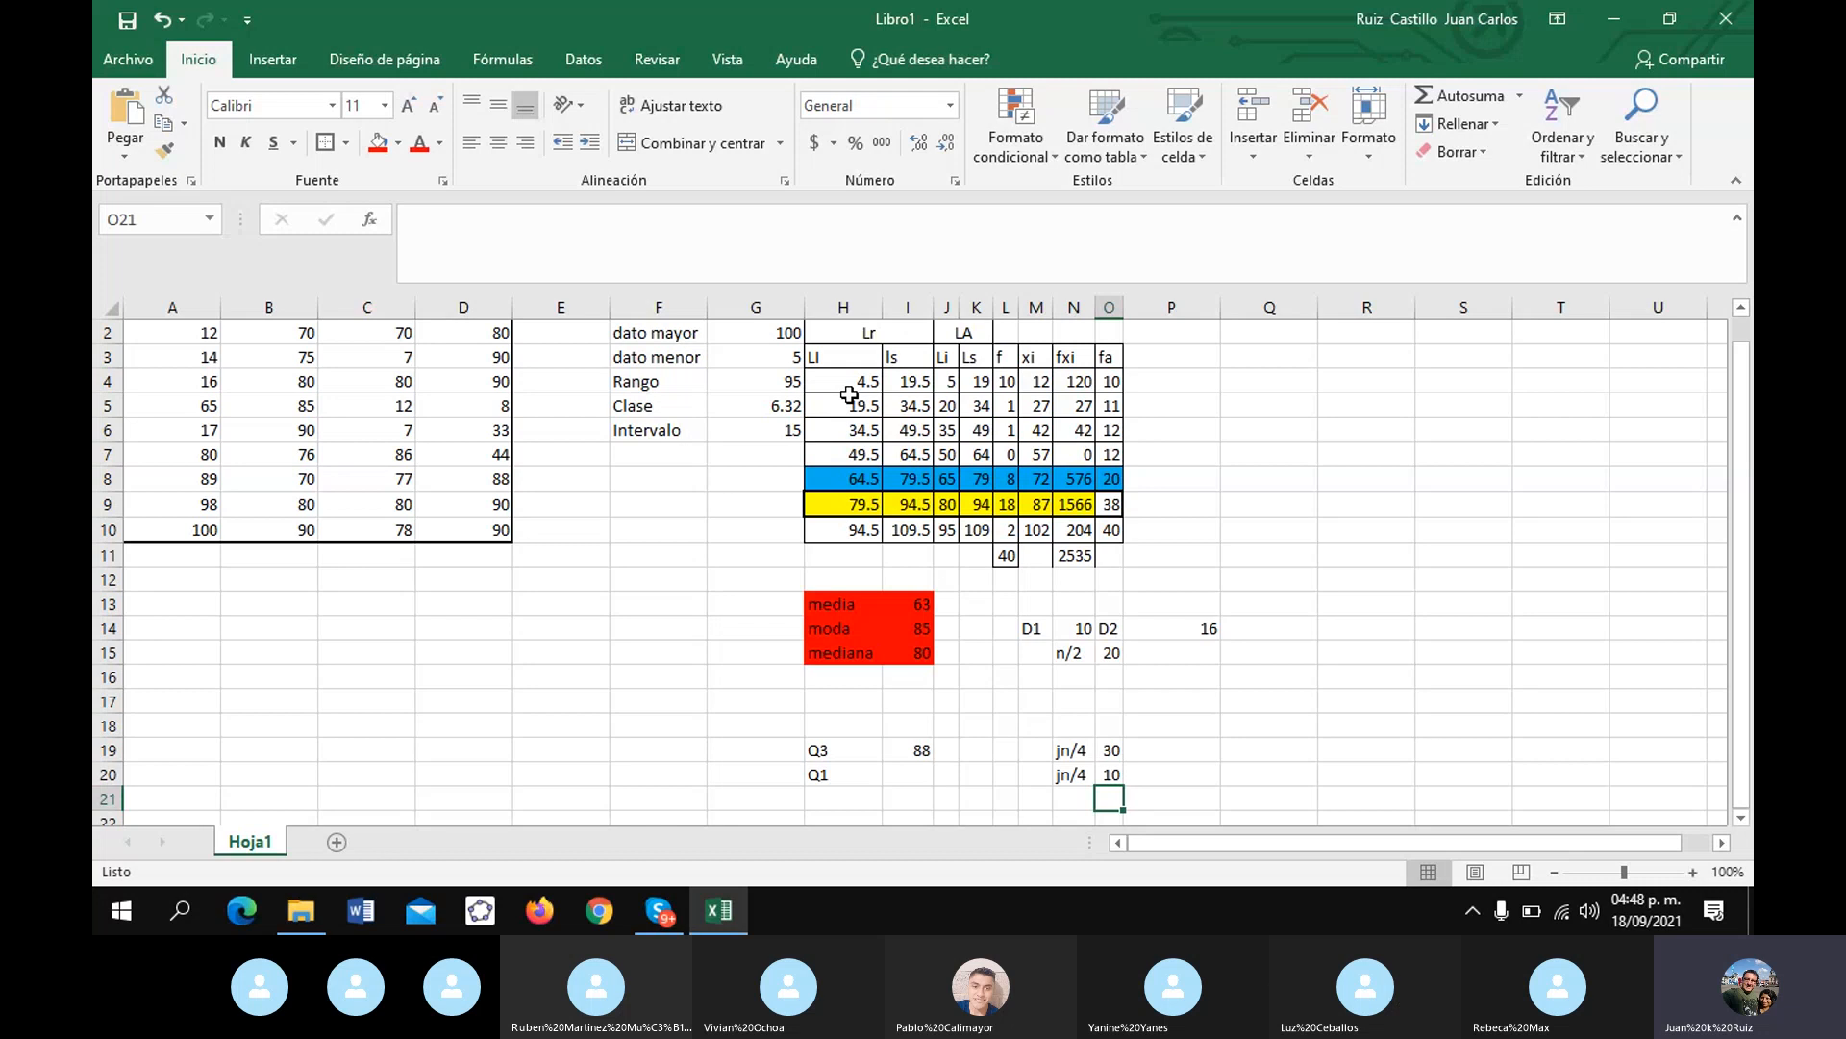
- Fill the Q1 class row H4:O4 with the standard light green color
drag(849, 392, 1110, 382)
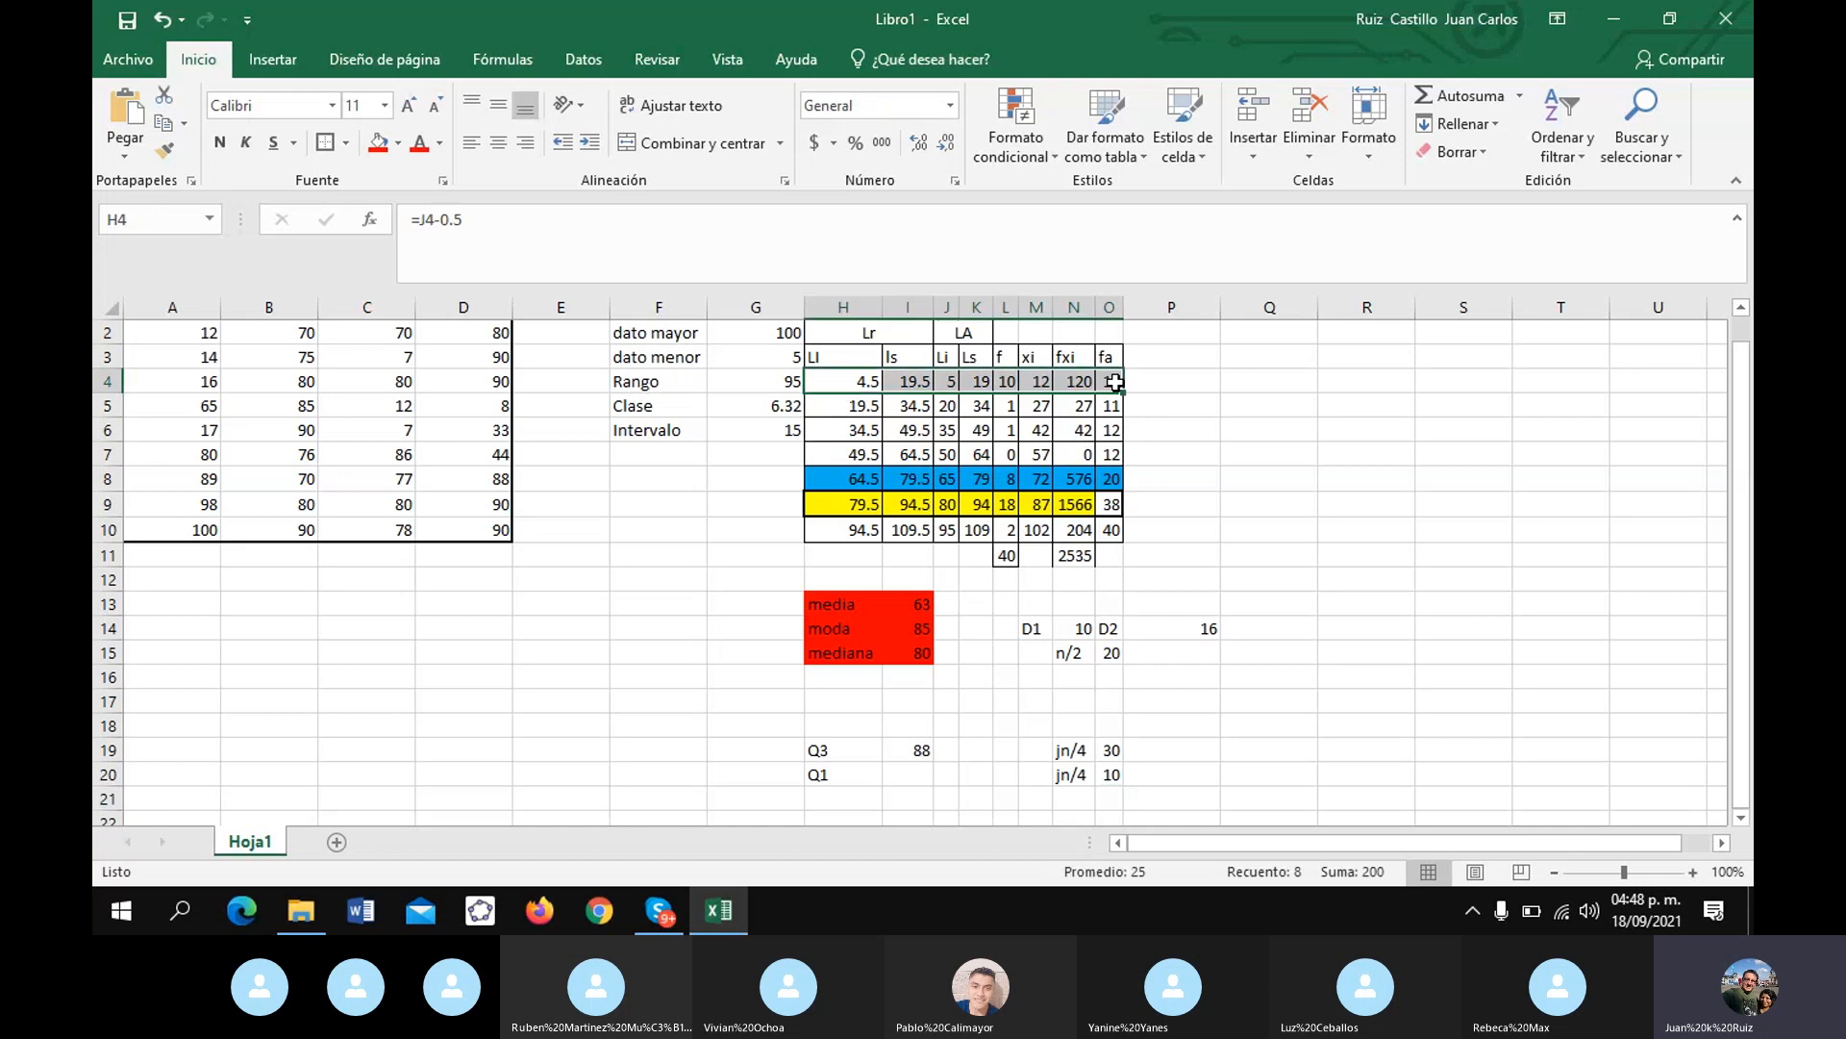
click(399, 144)
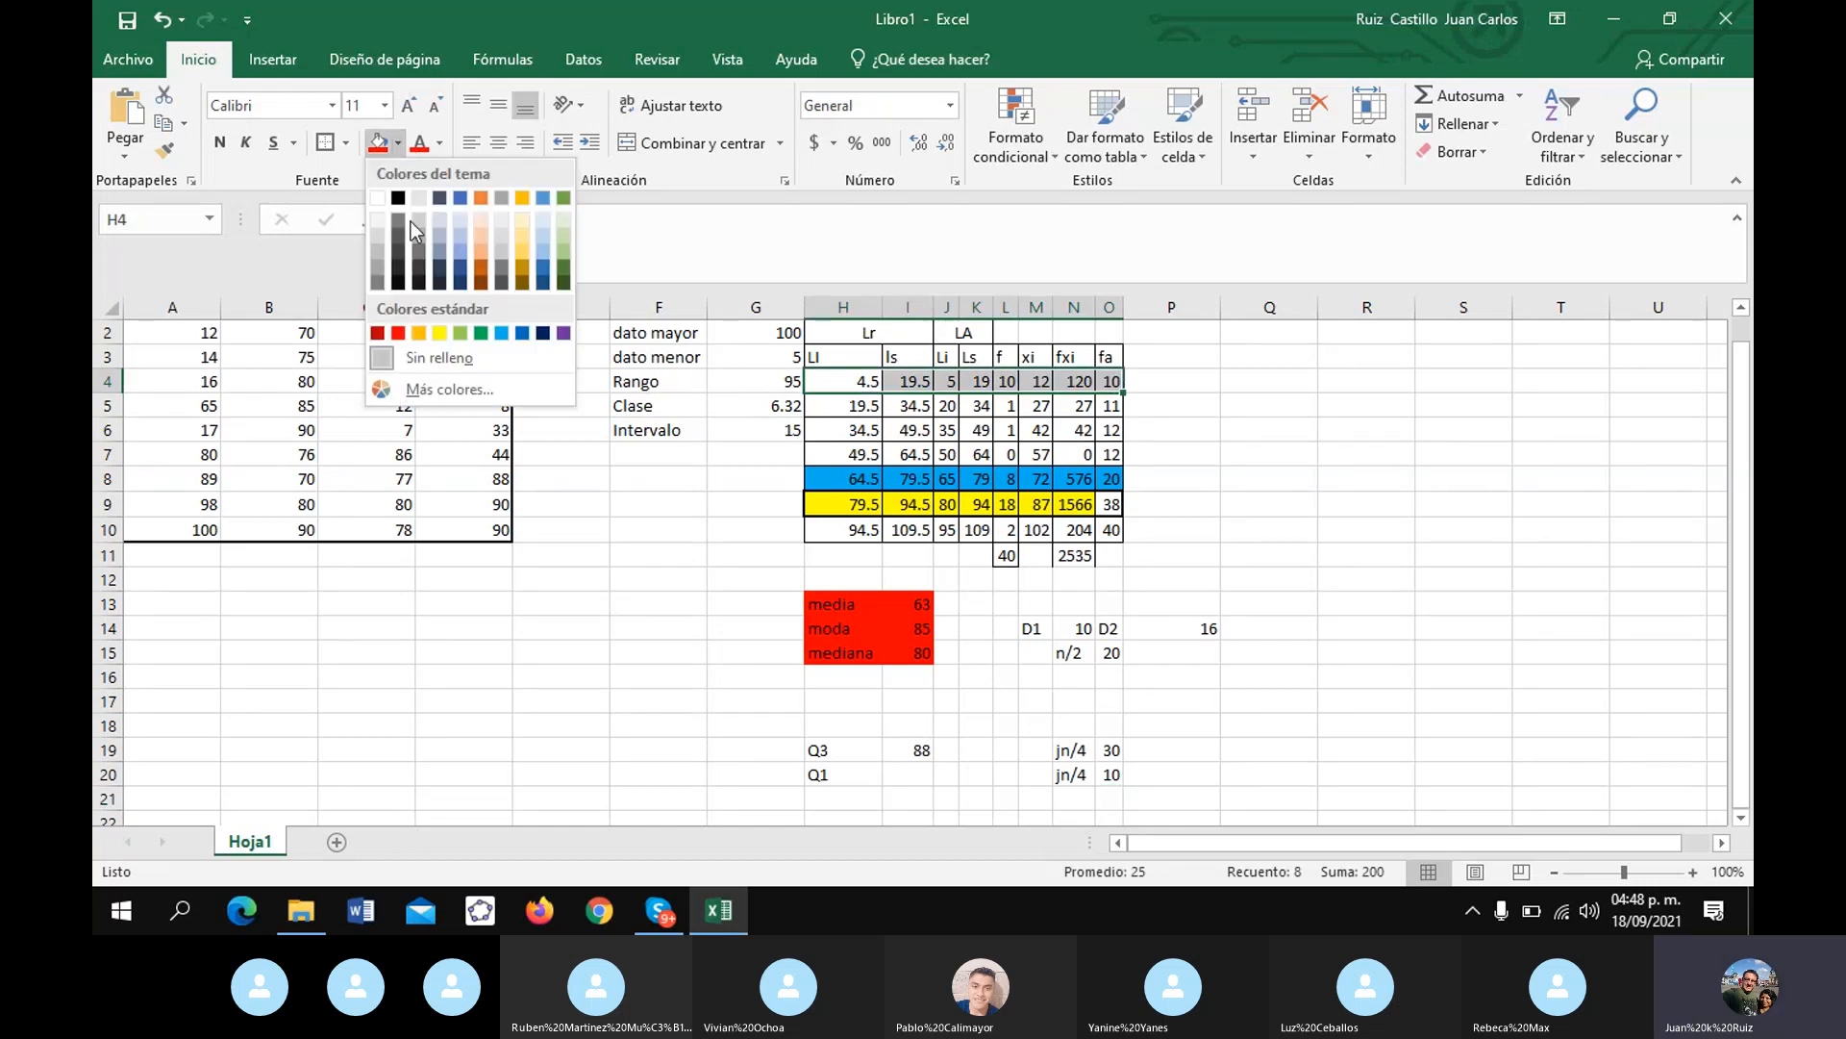
click(458, 327)
click(1339, 586)
- Enter the Q1 formula in cell I20 as =H4+((O20-0/L4)*G6 and decline the suggested correction
click(909, 775)
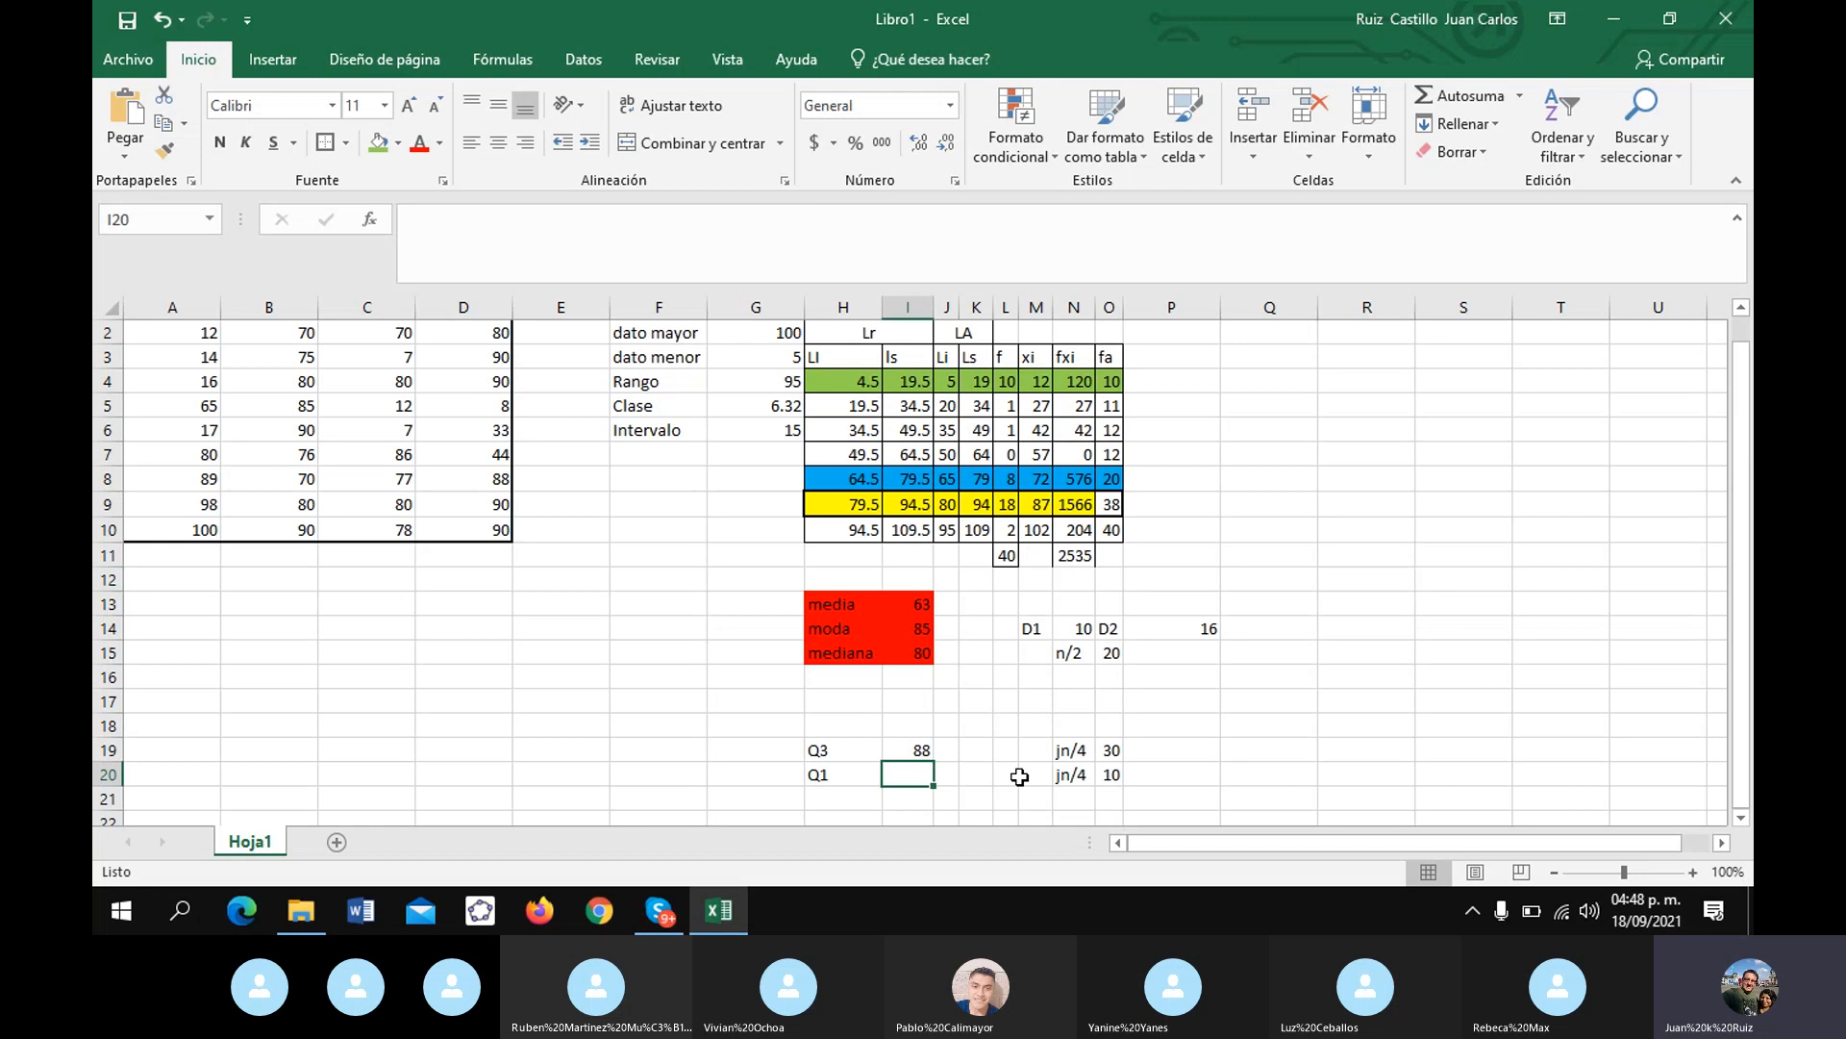
text(=)
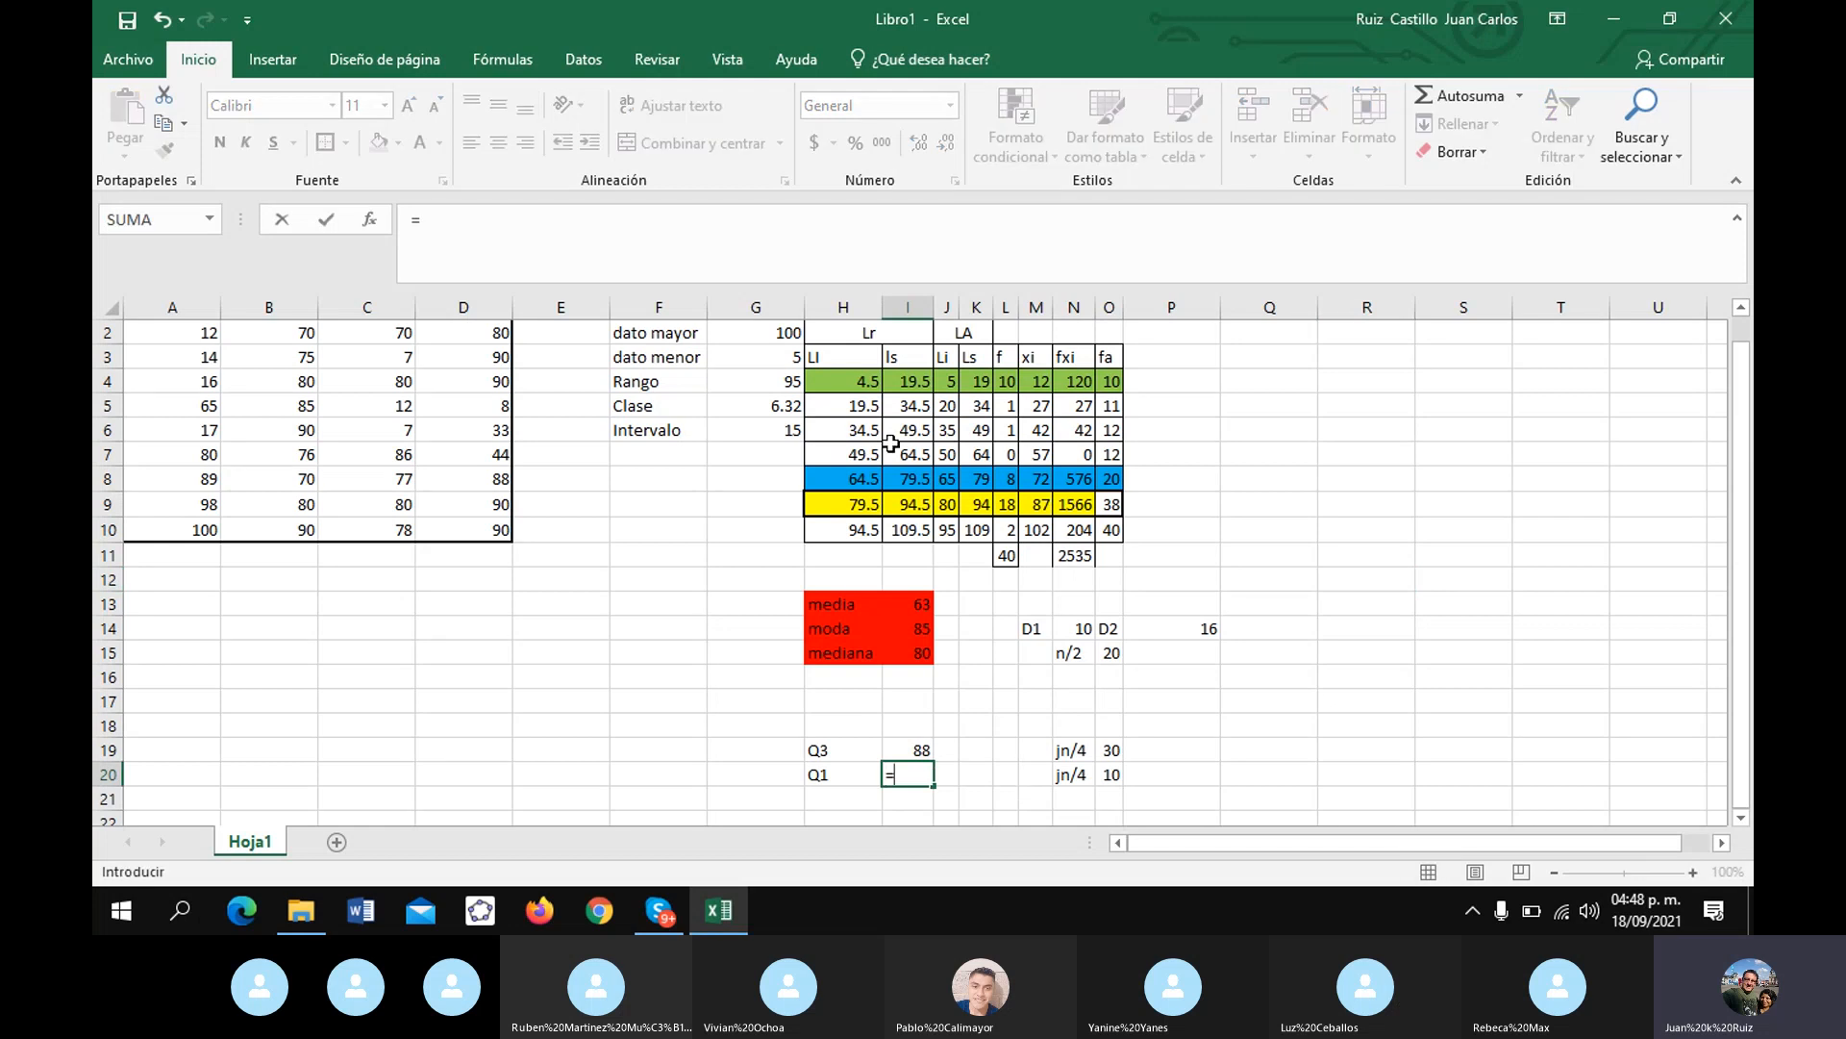
click(857, 382)
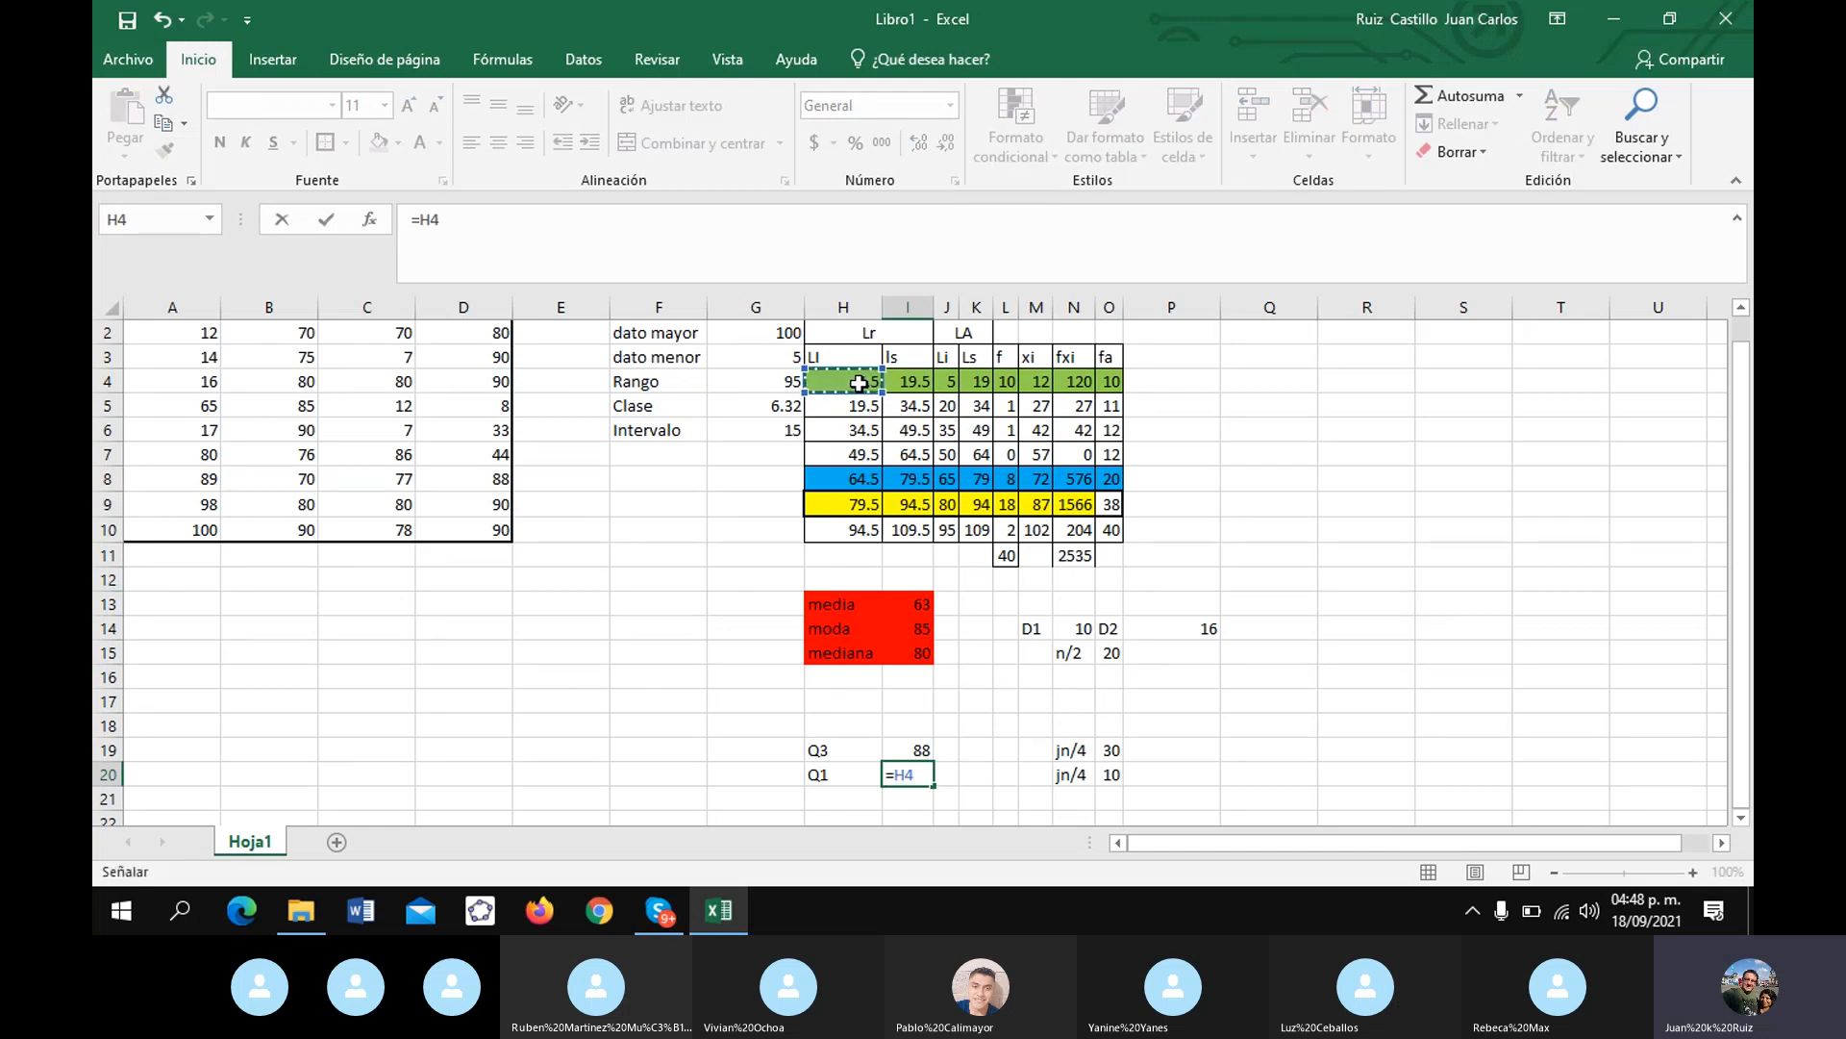
text(+(()
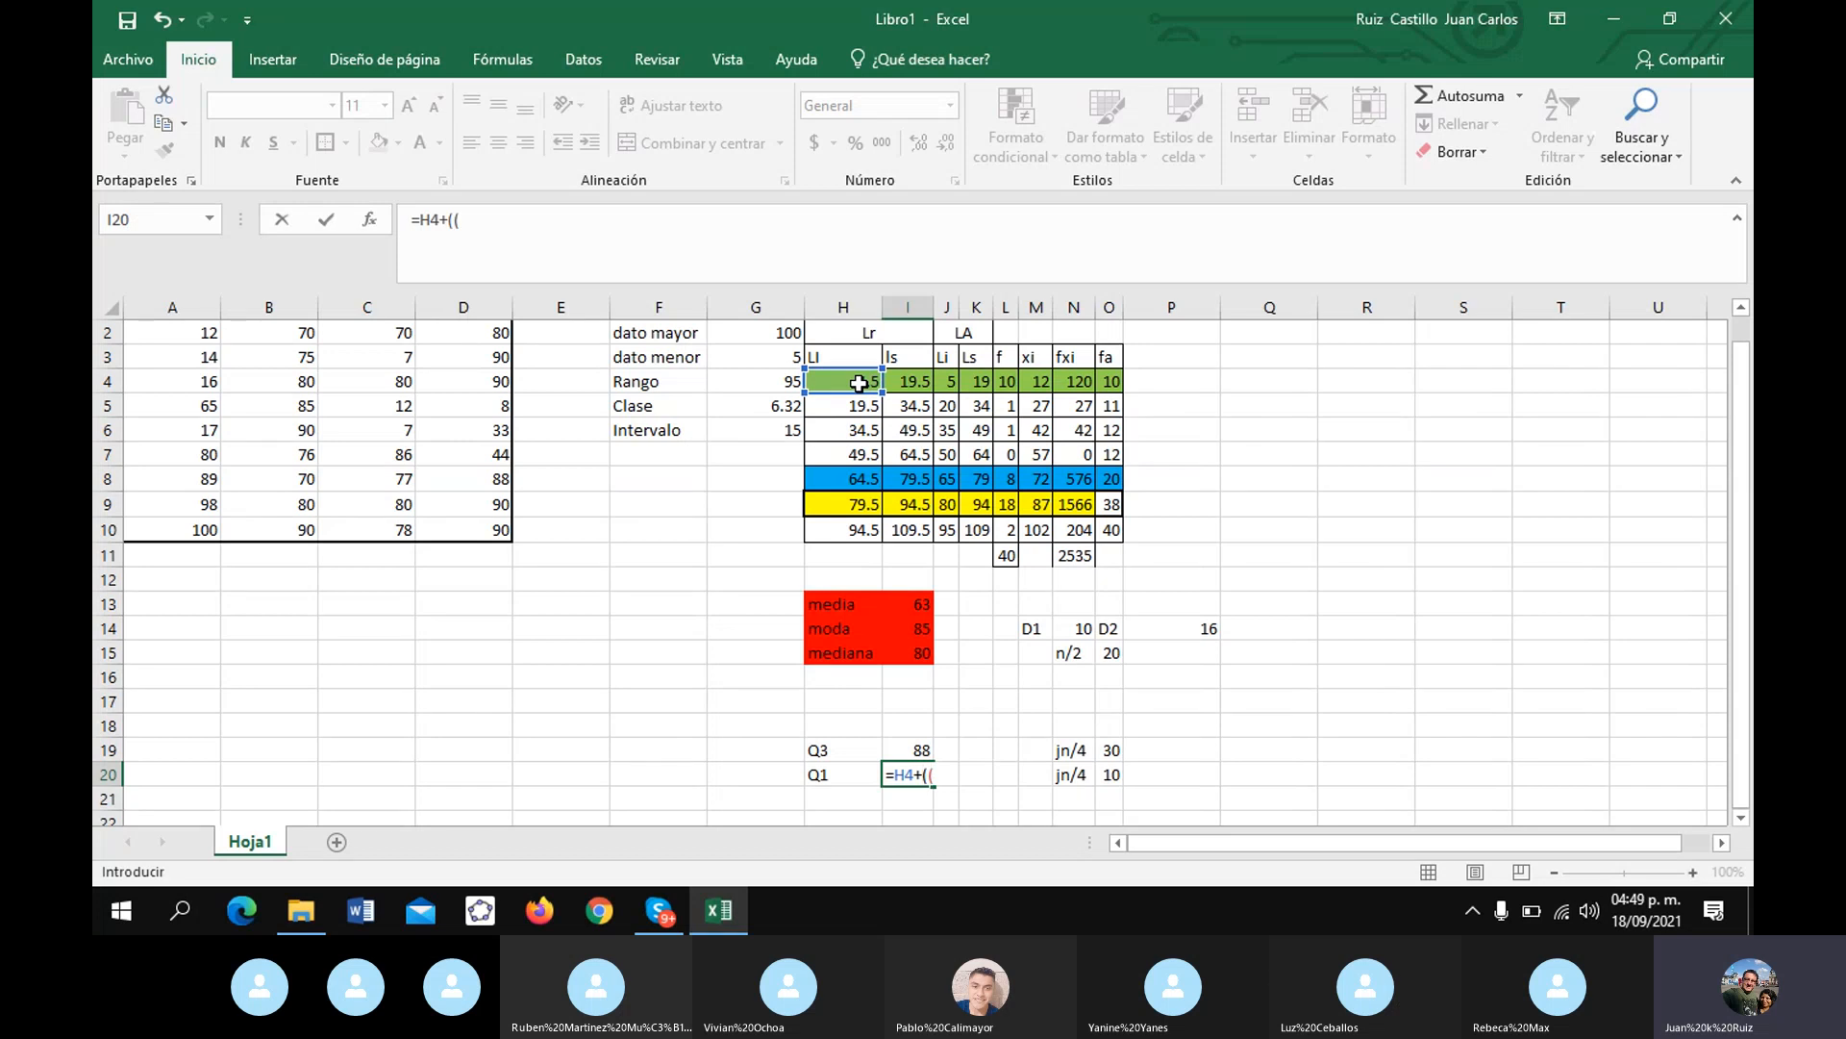
click(1113, 775)
text(-0)
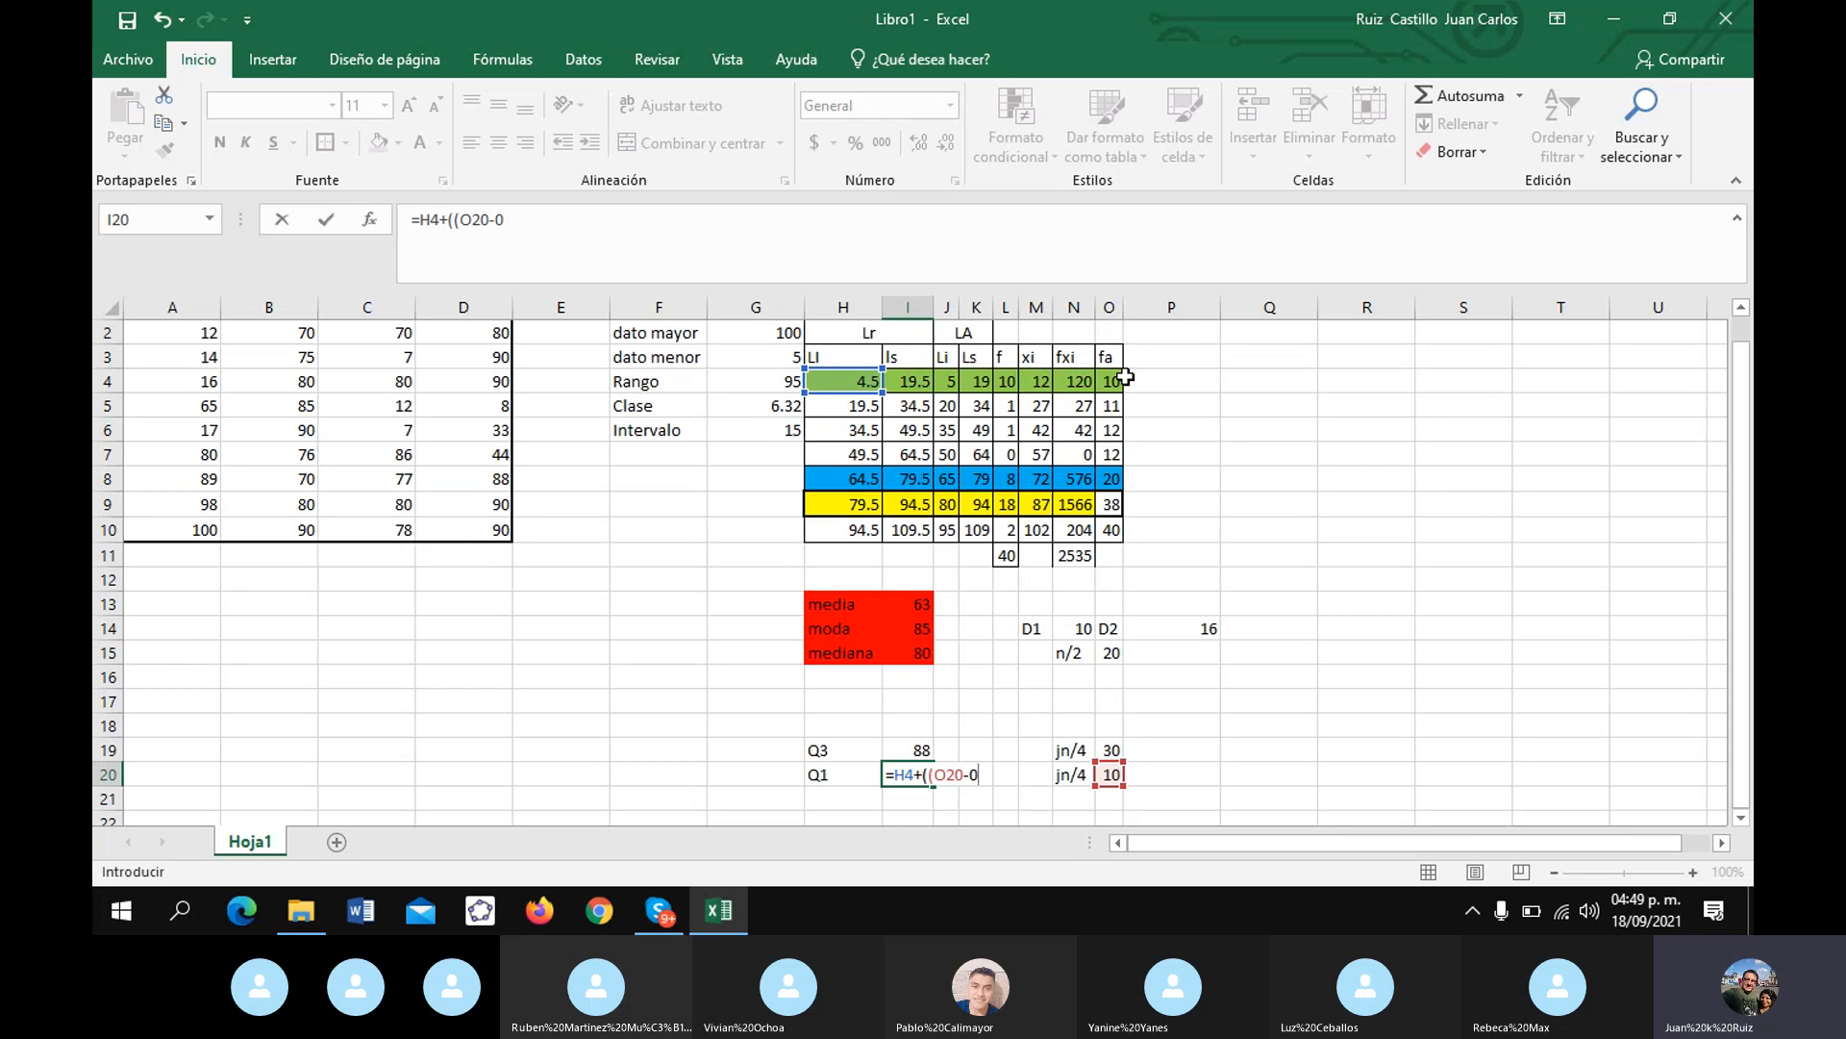
text(/)
click(1007, 380)
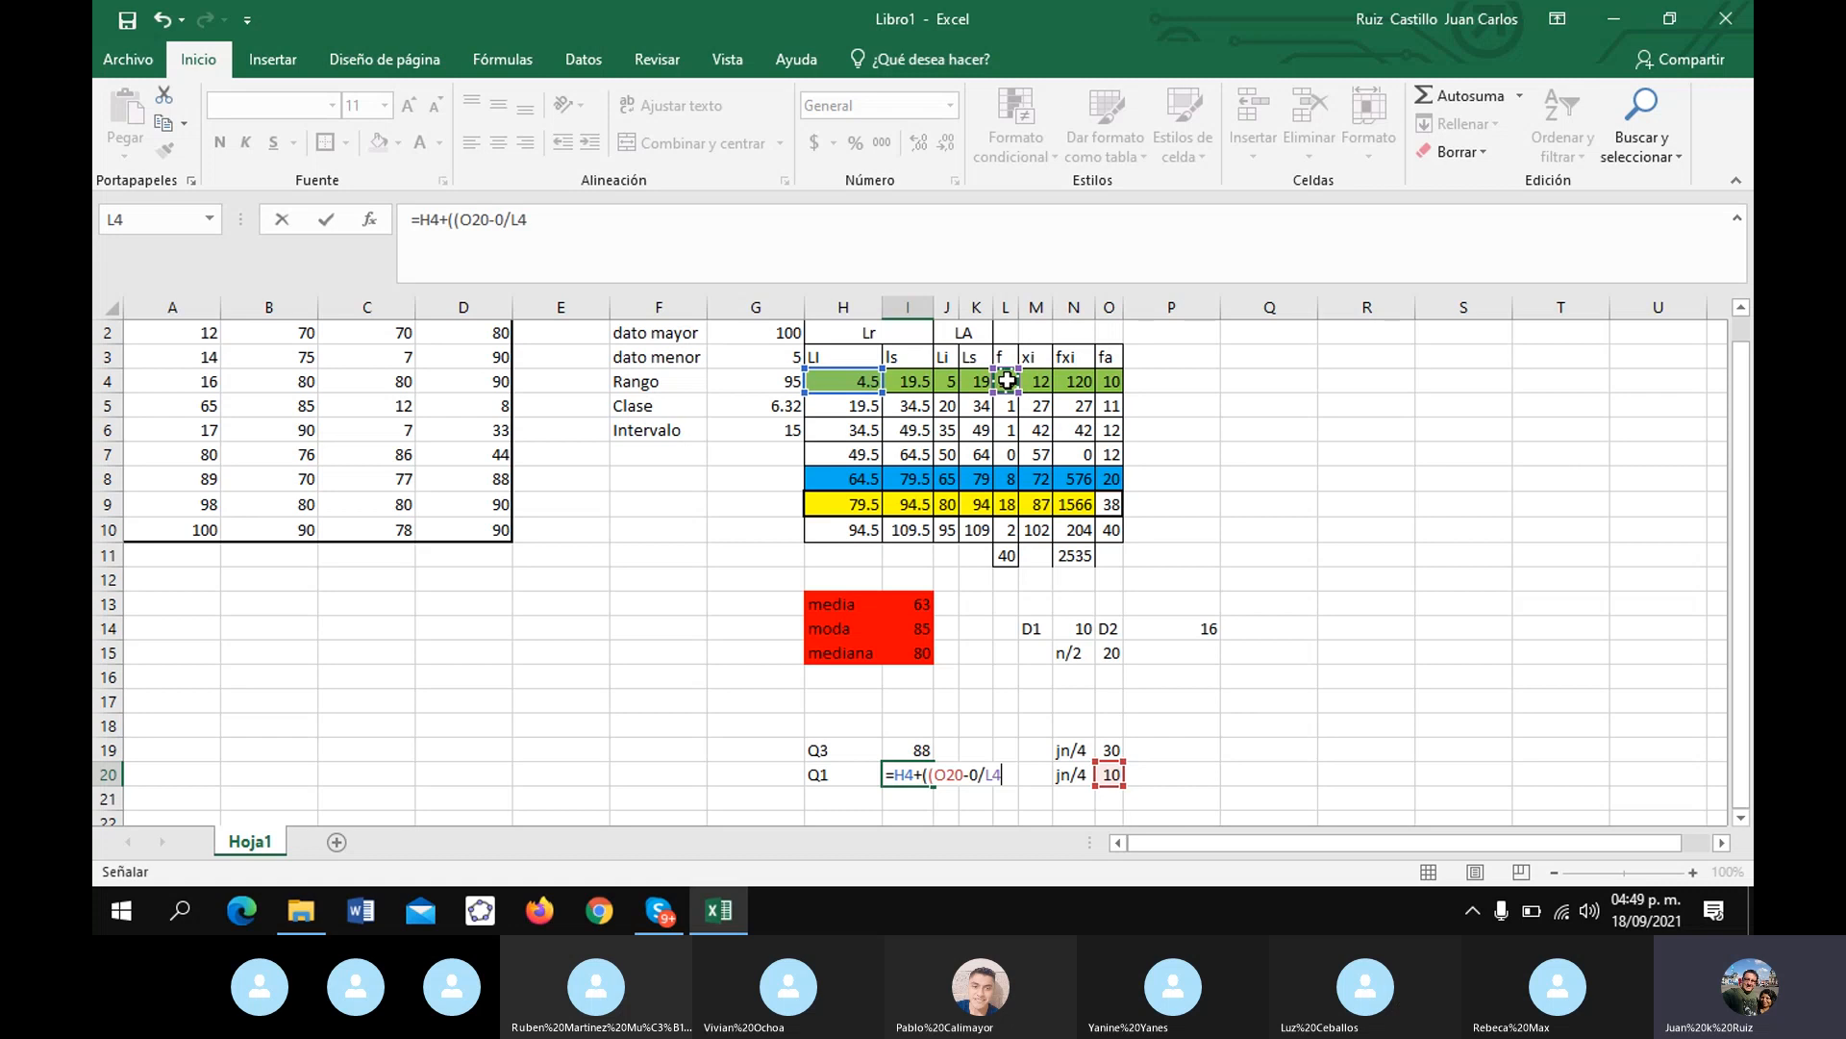
text()*)
click(779, 430)
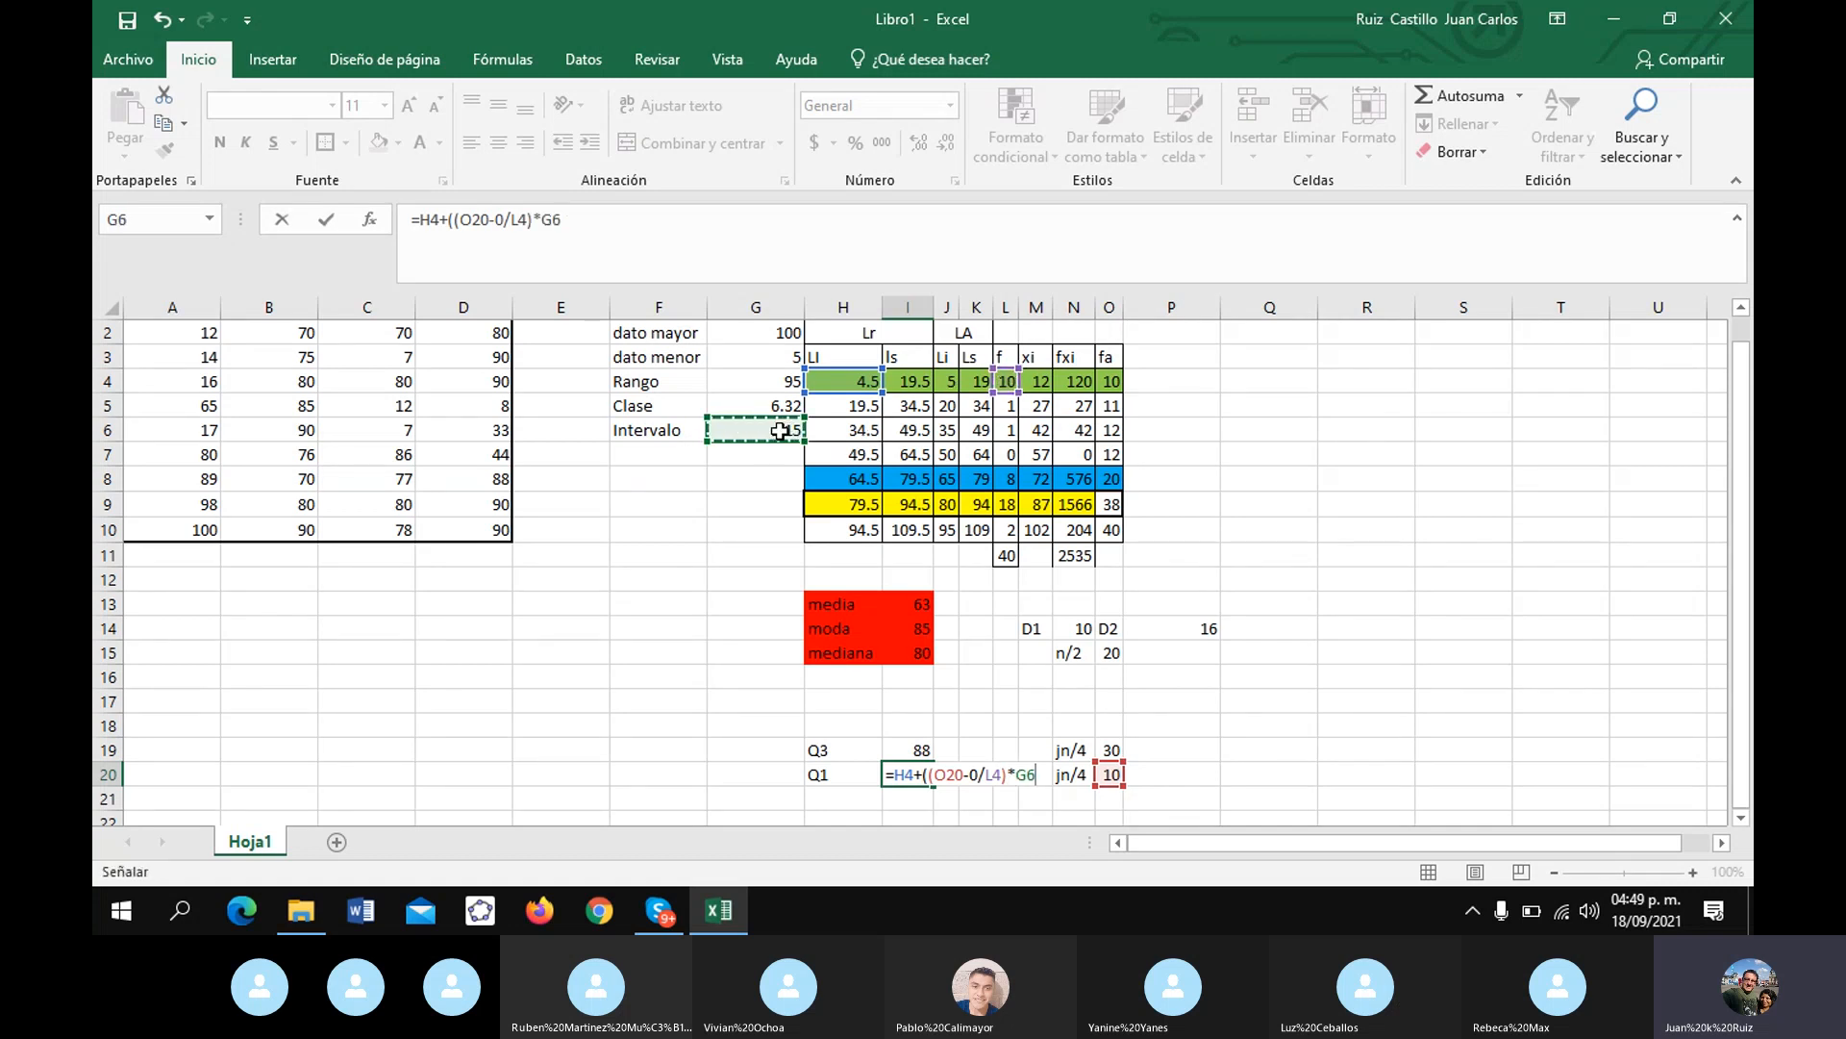
key(Return)
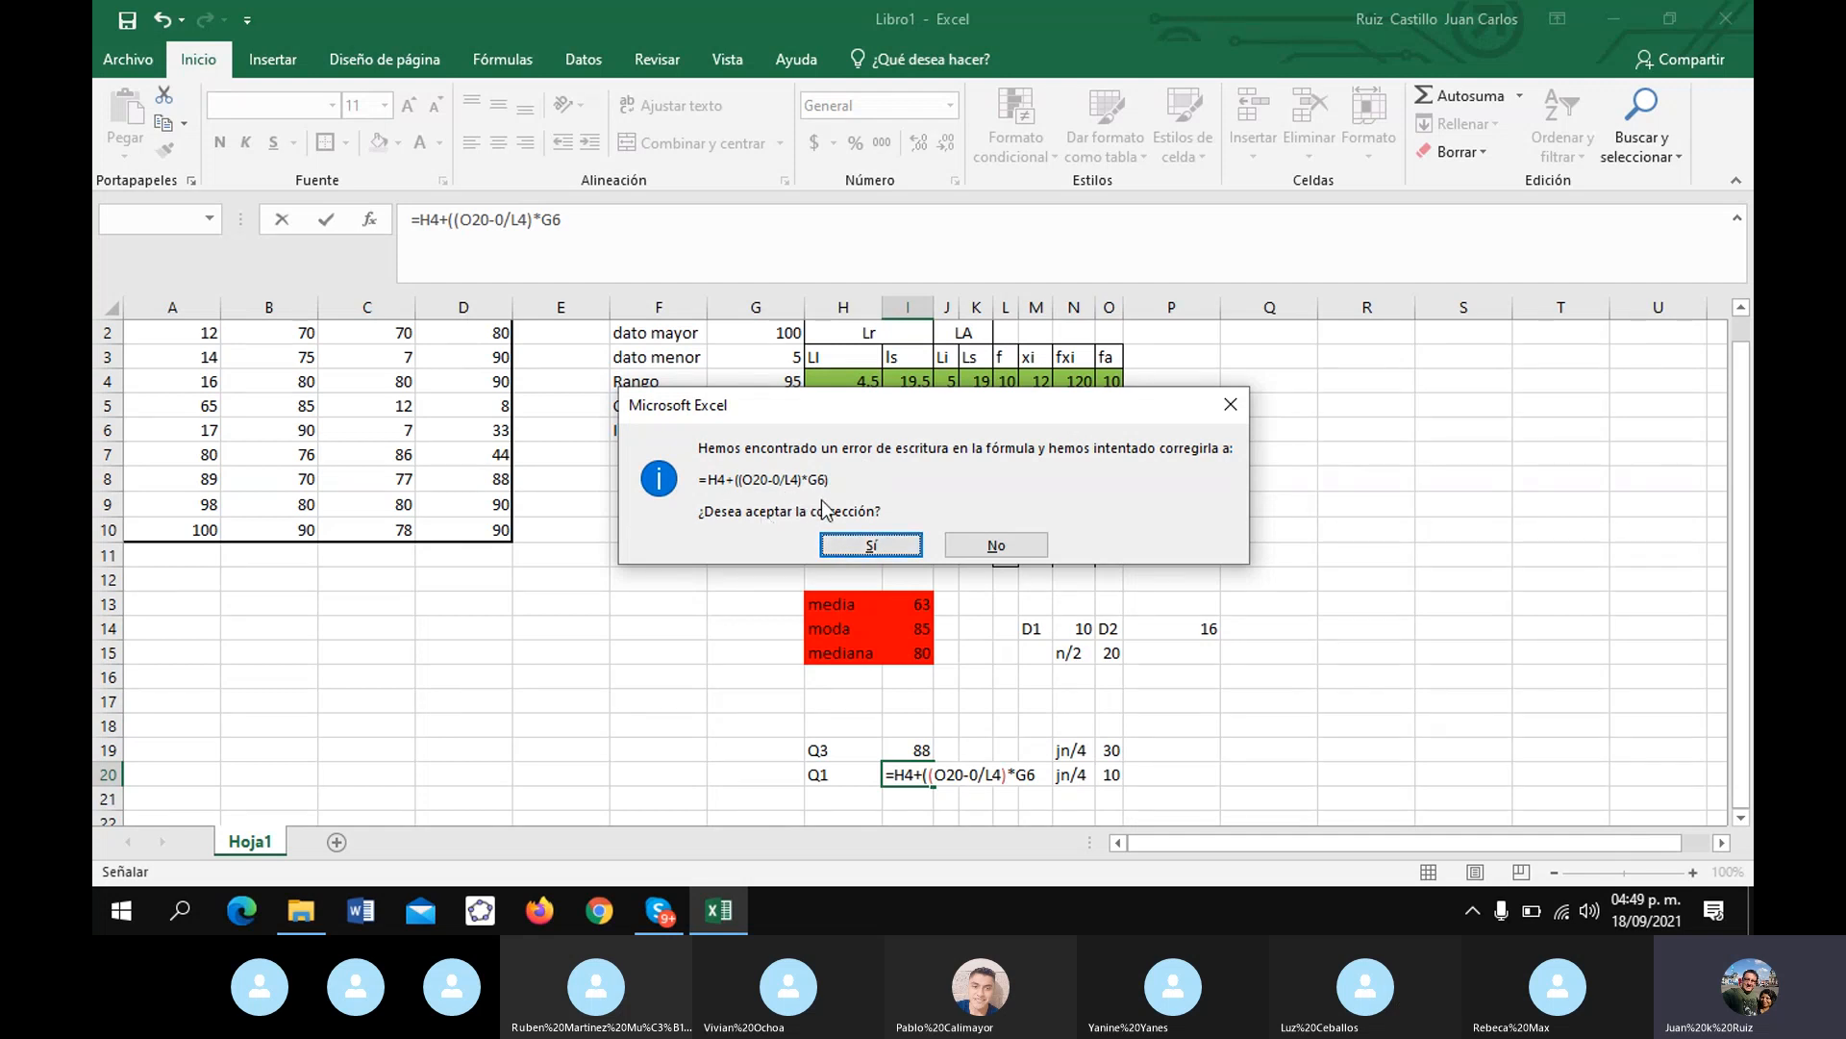
click(1228, 405)
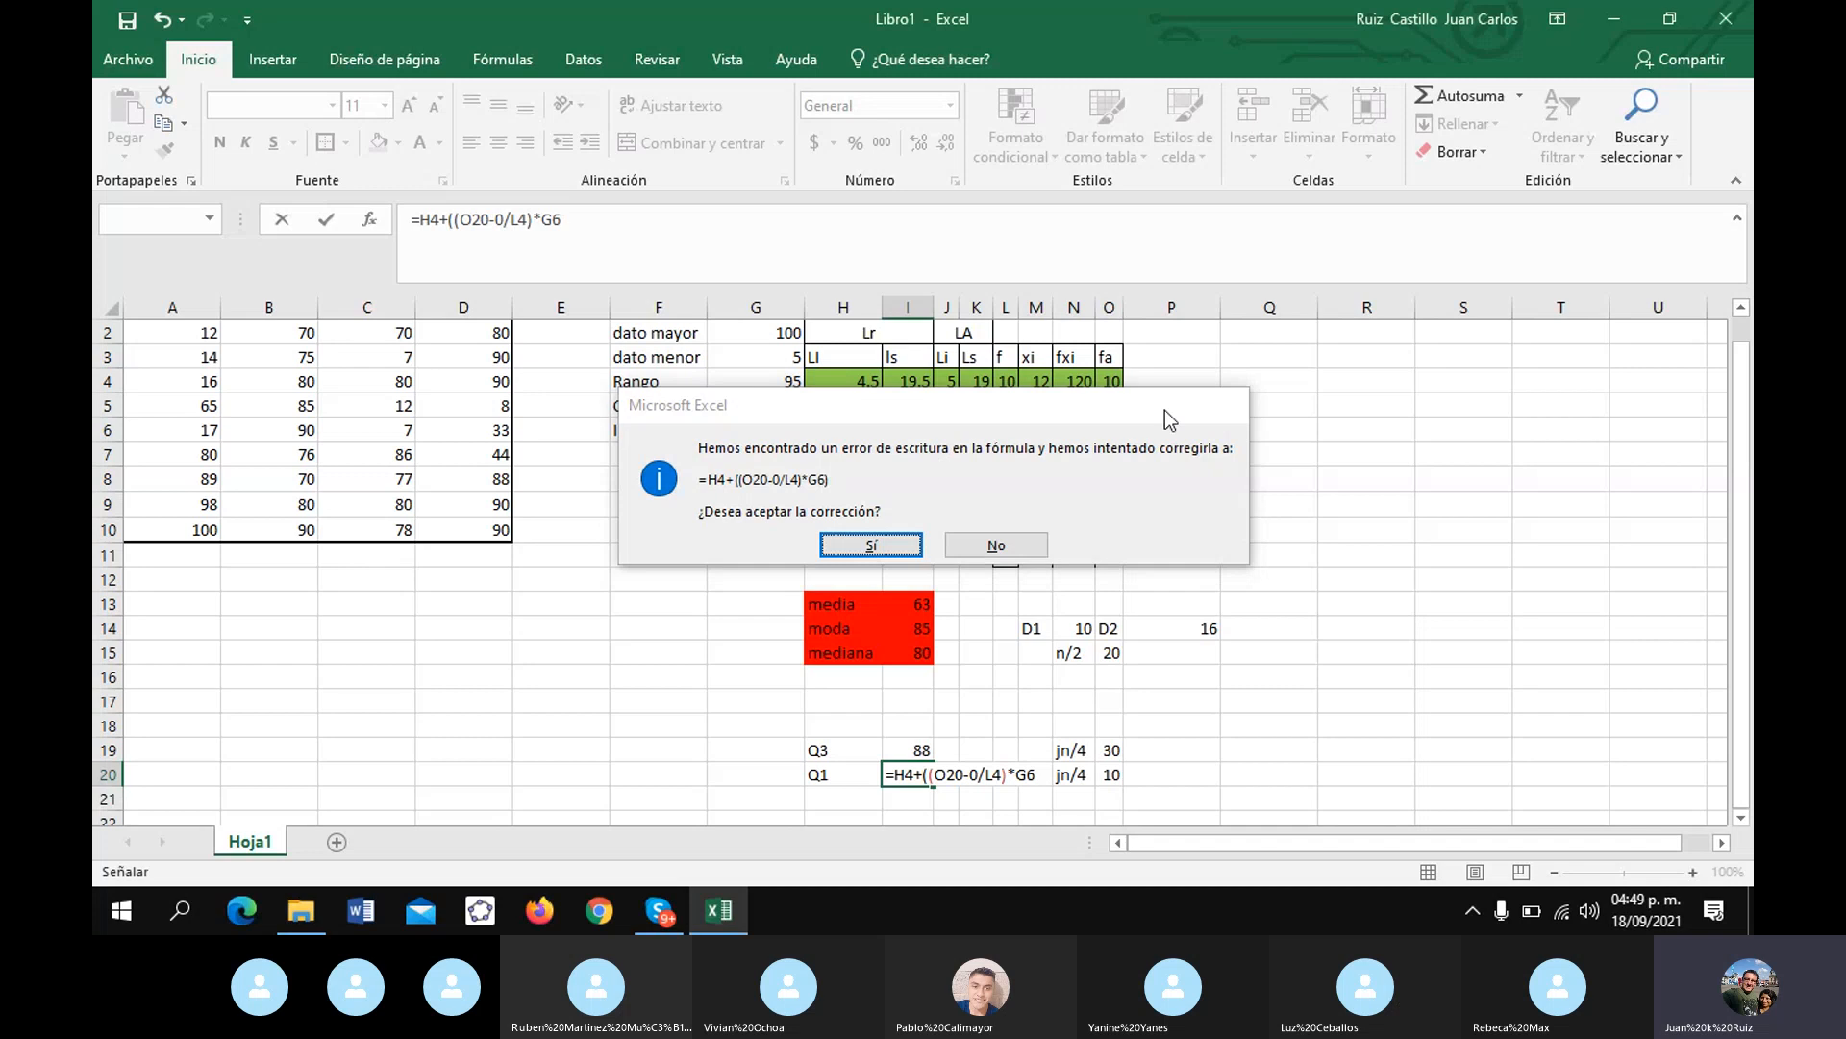
- Correct the Q1 formula in I20 to =H4+((O20-0)/L4)*G6 and show its result without decimals
click(933, 524)
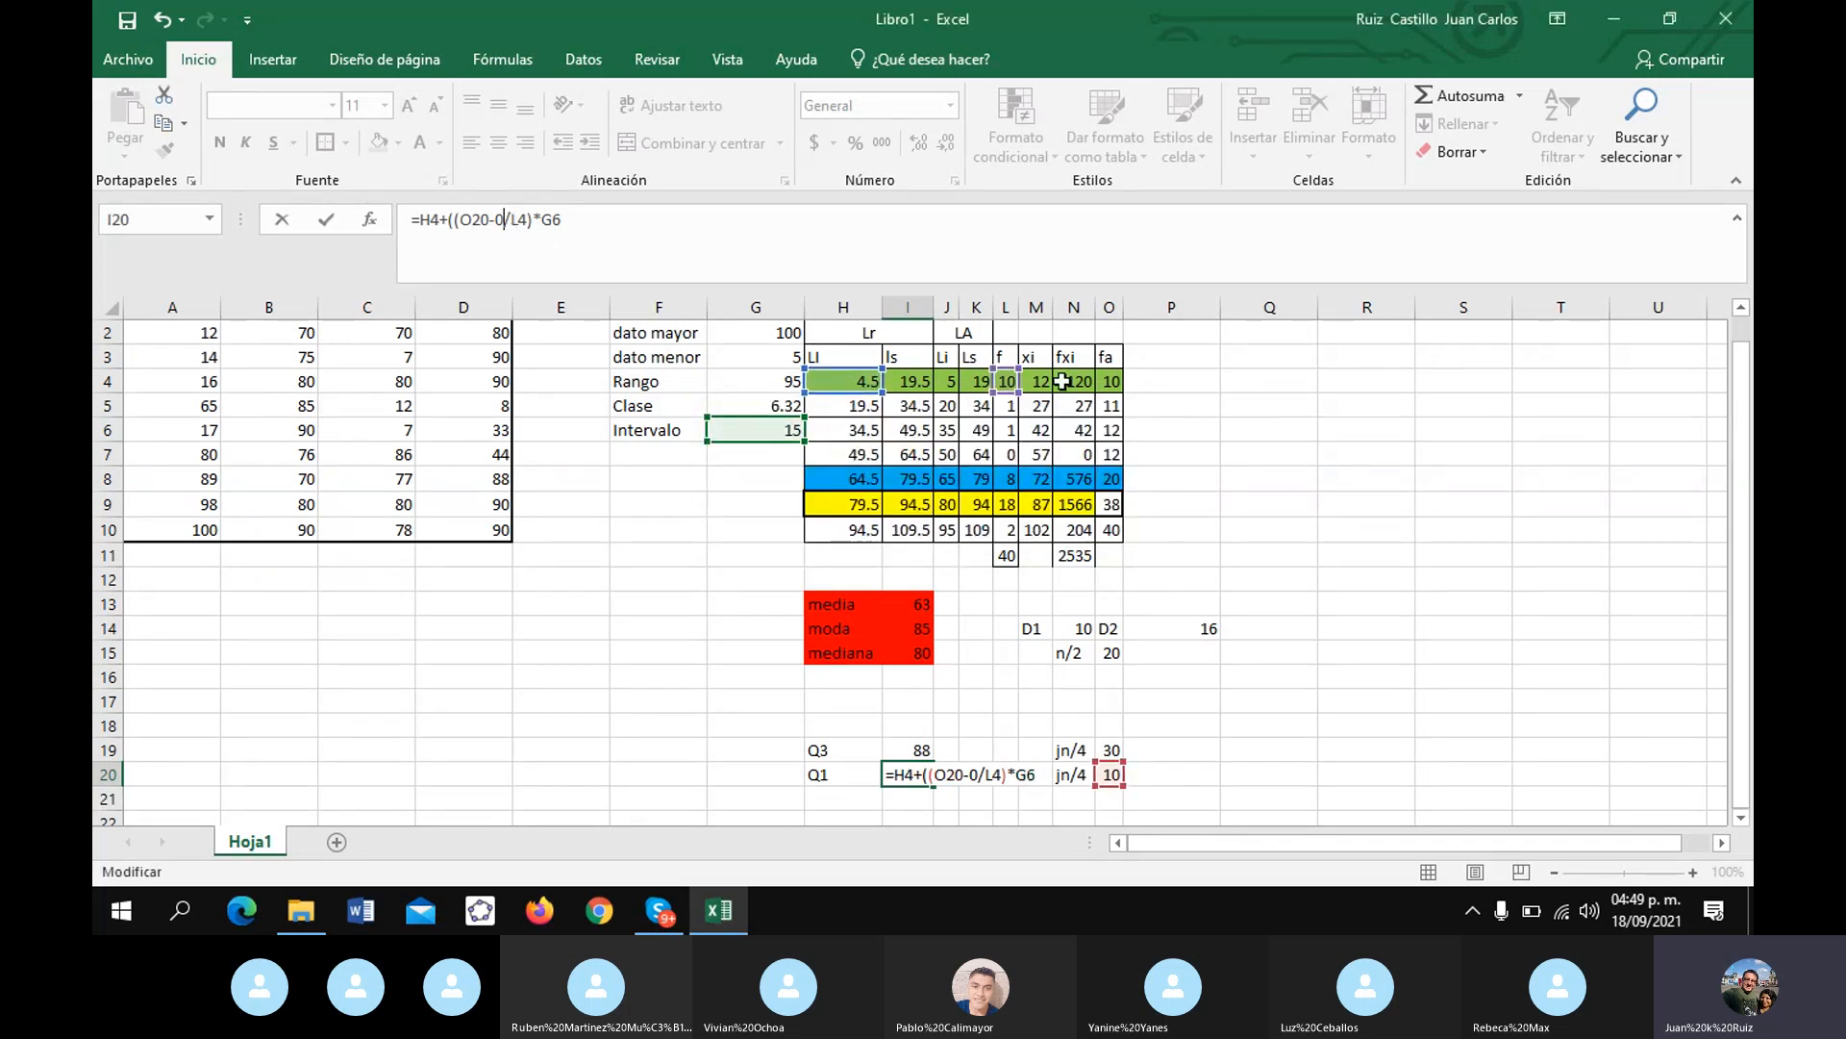
text())
key(Return)
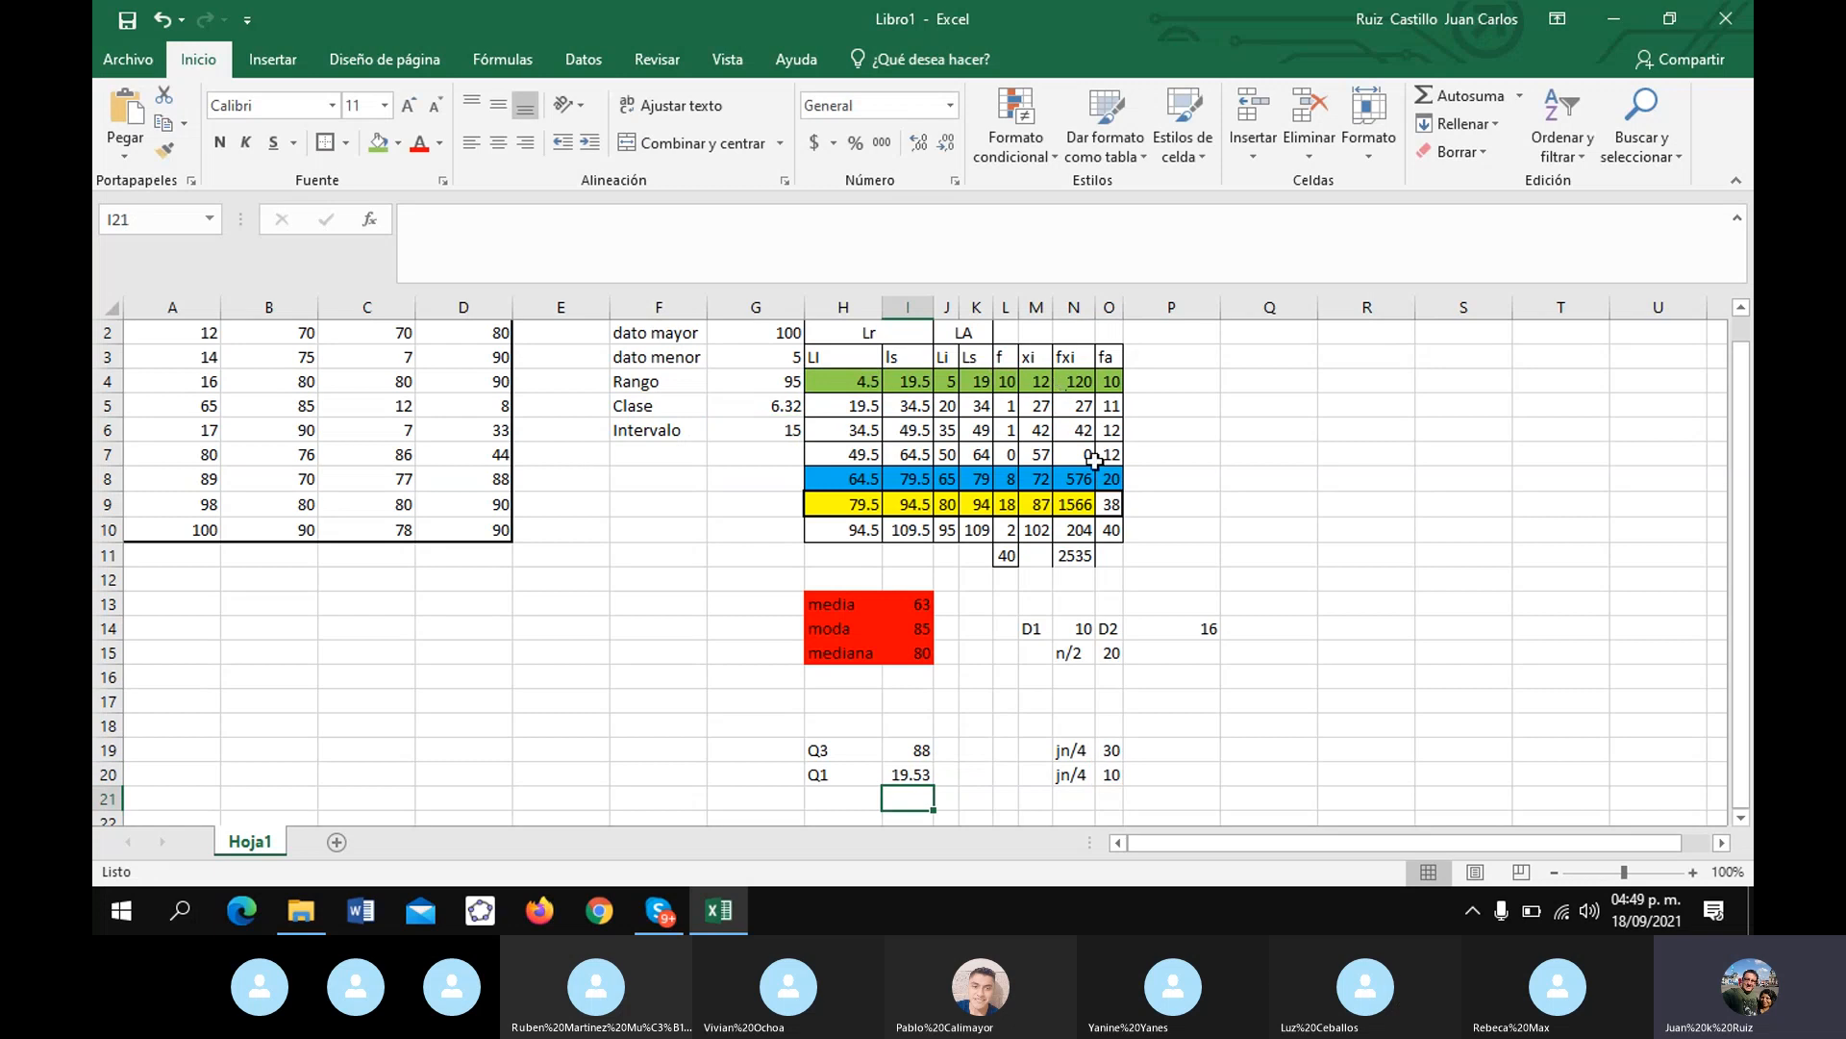
click(907, 771)
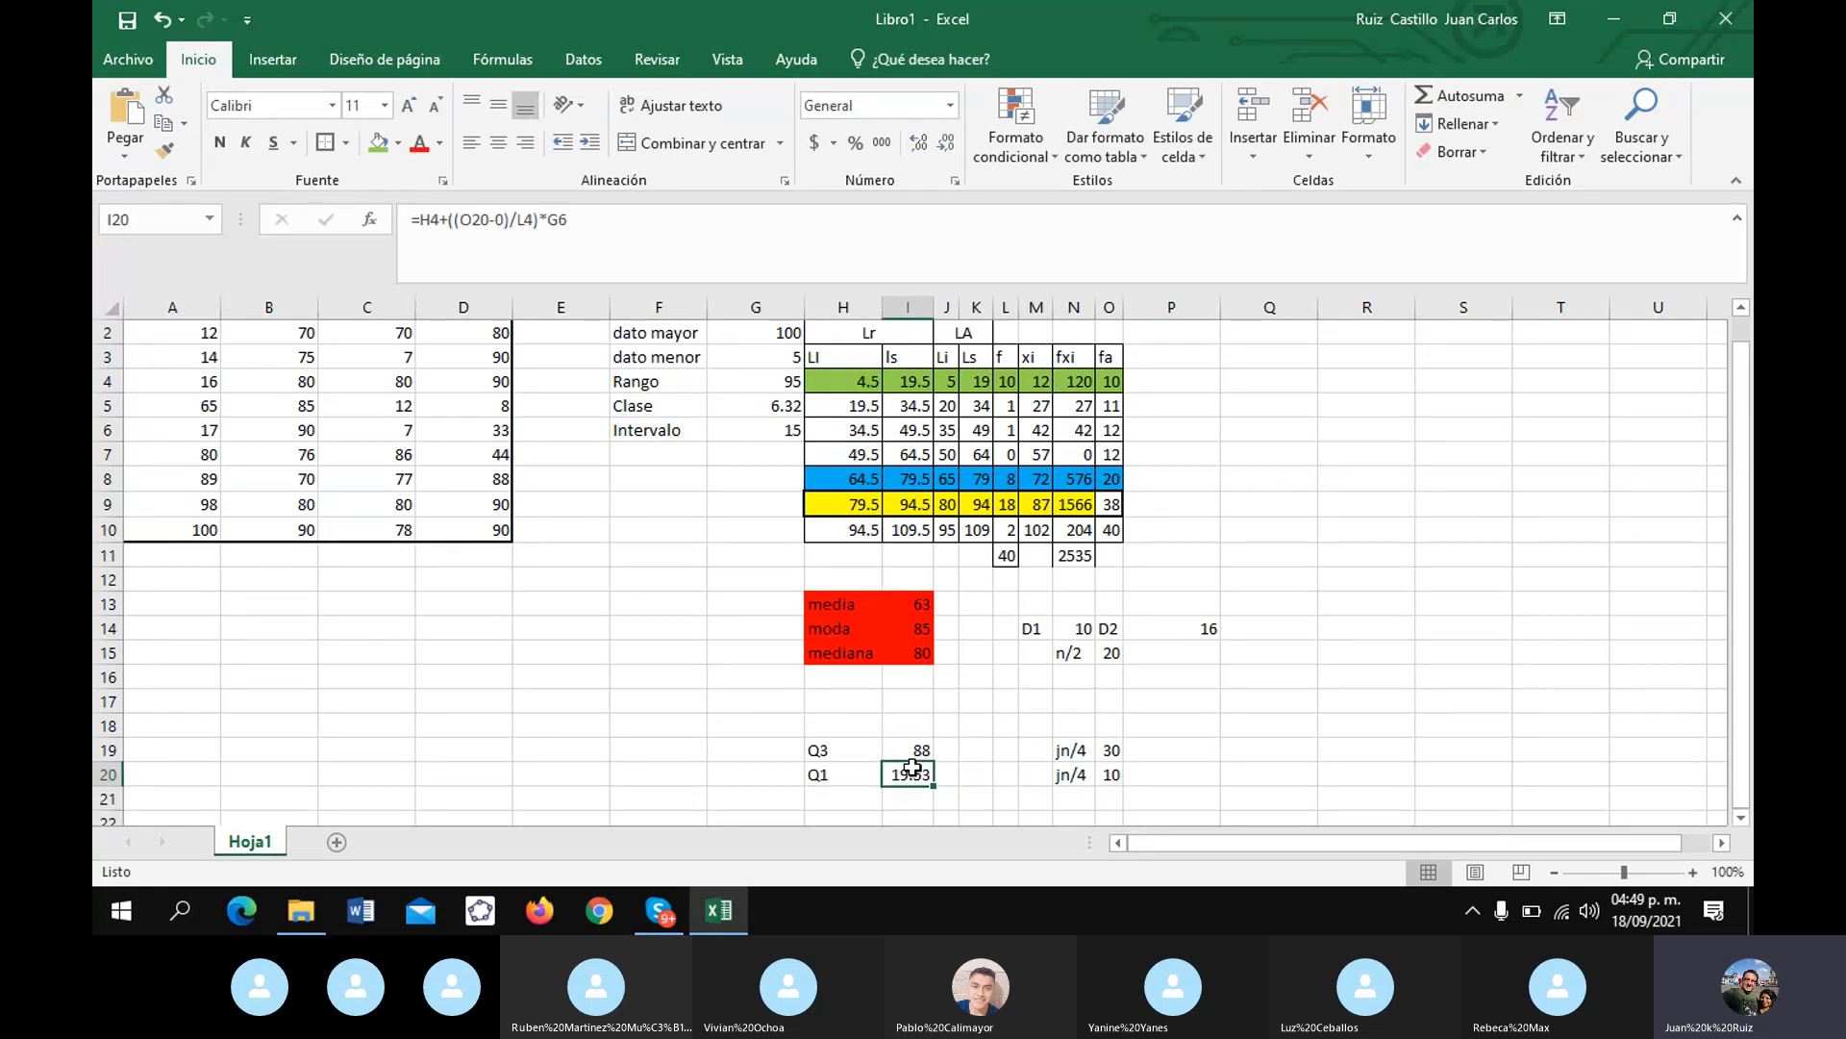
double_click(949, 149)
- Enter the interquartile range label RQ in cell H21
scroll(1029, 577, down, 3)
click(842, 577)
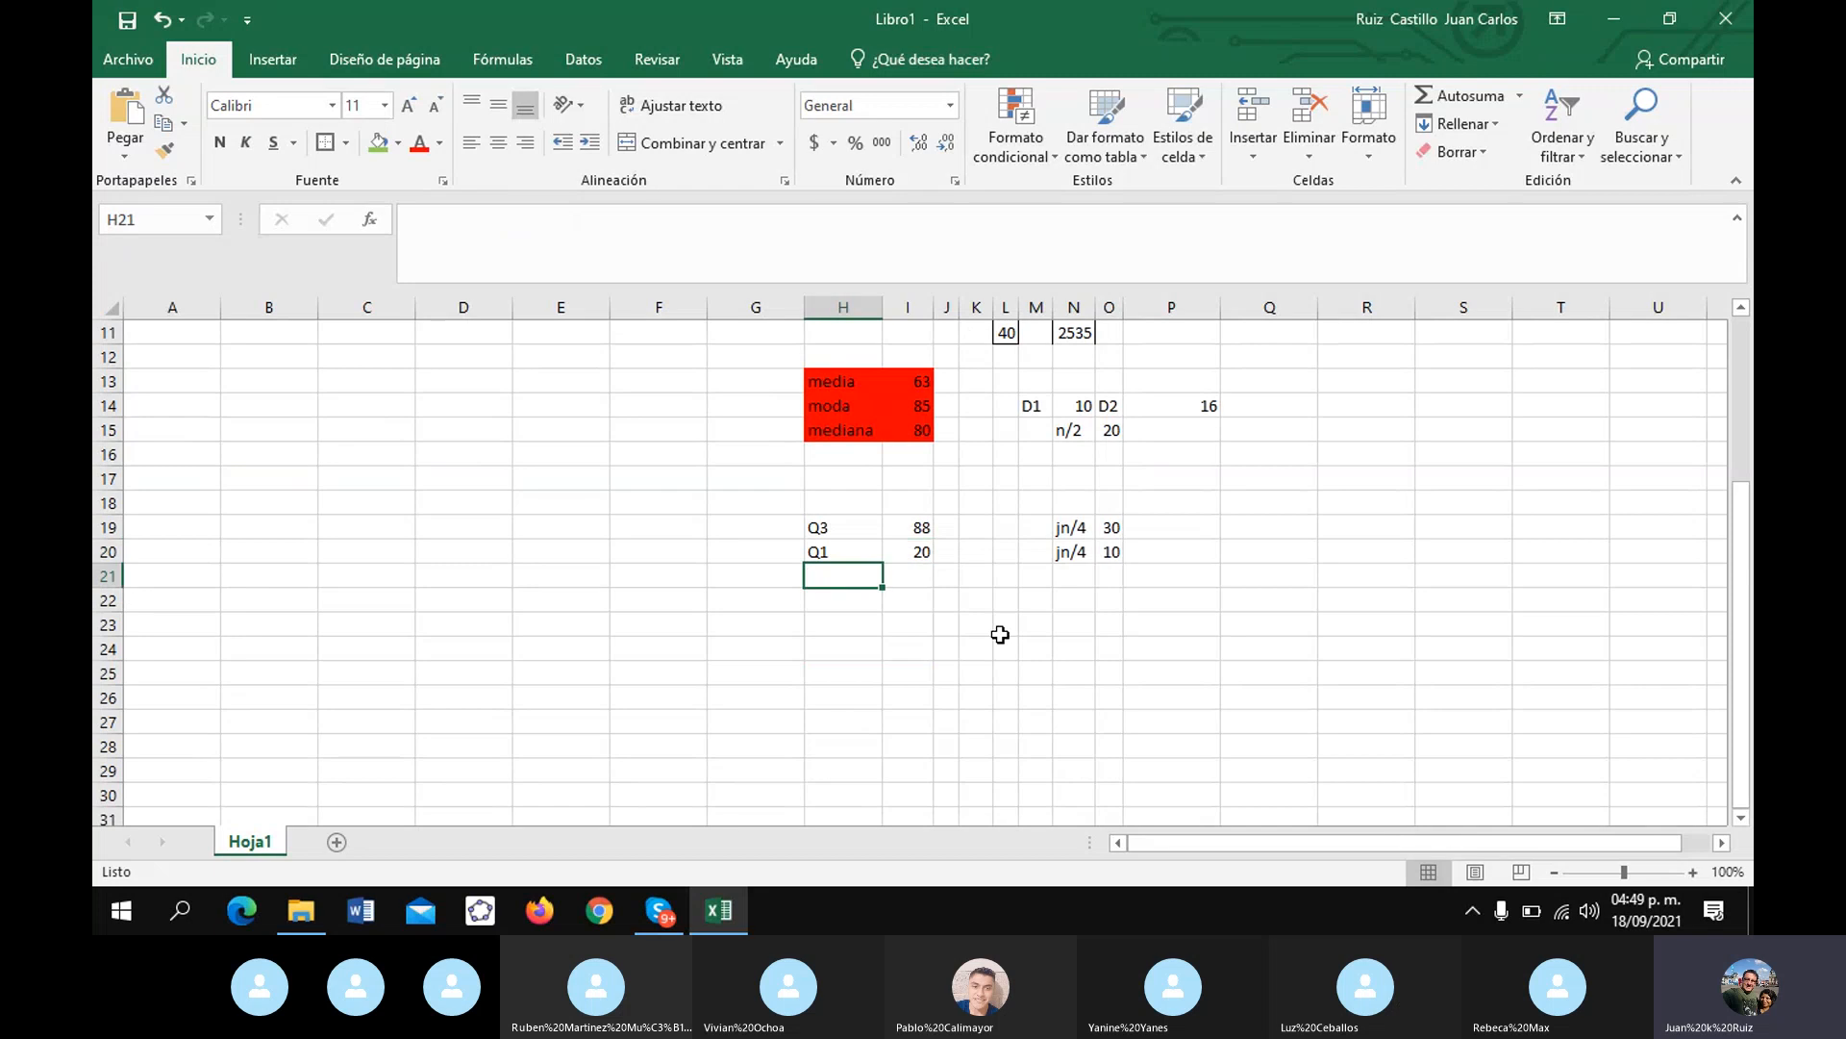
text(R)
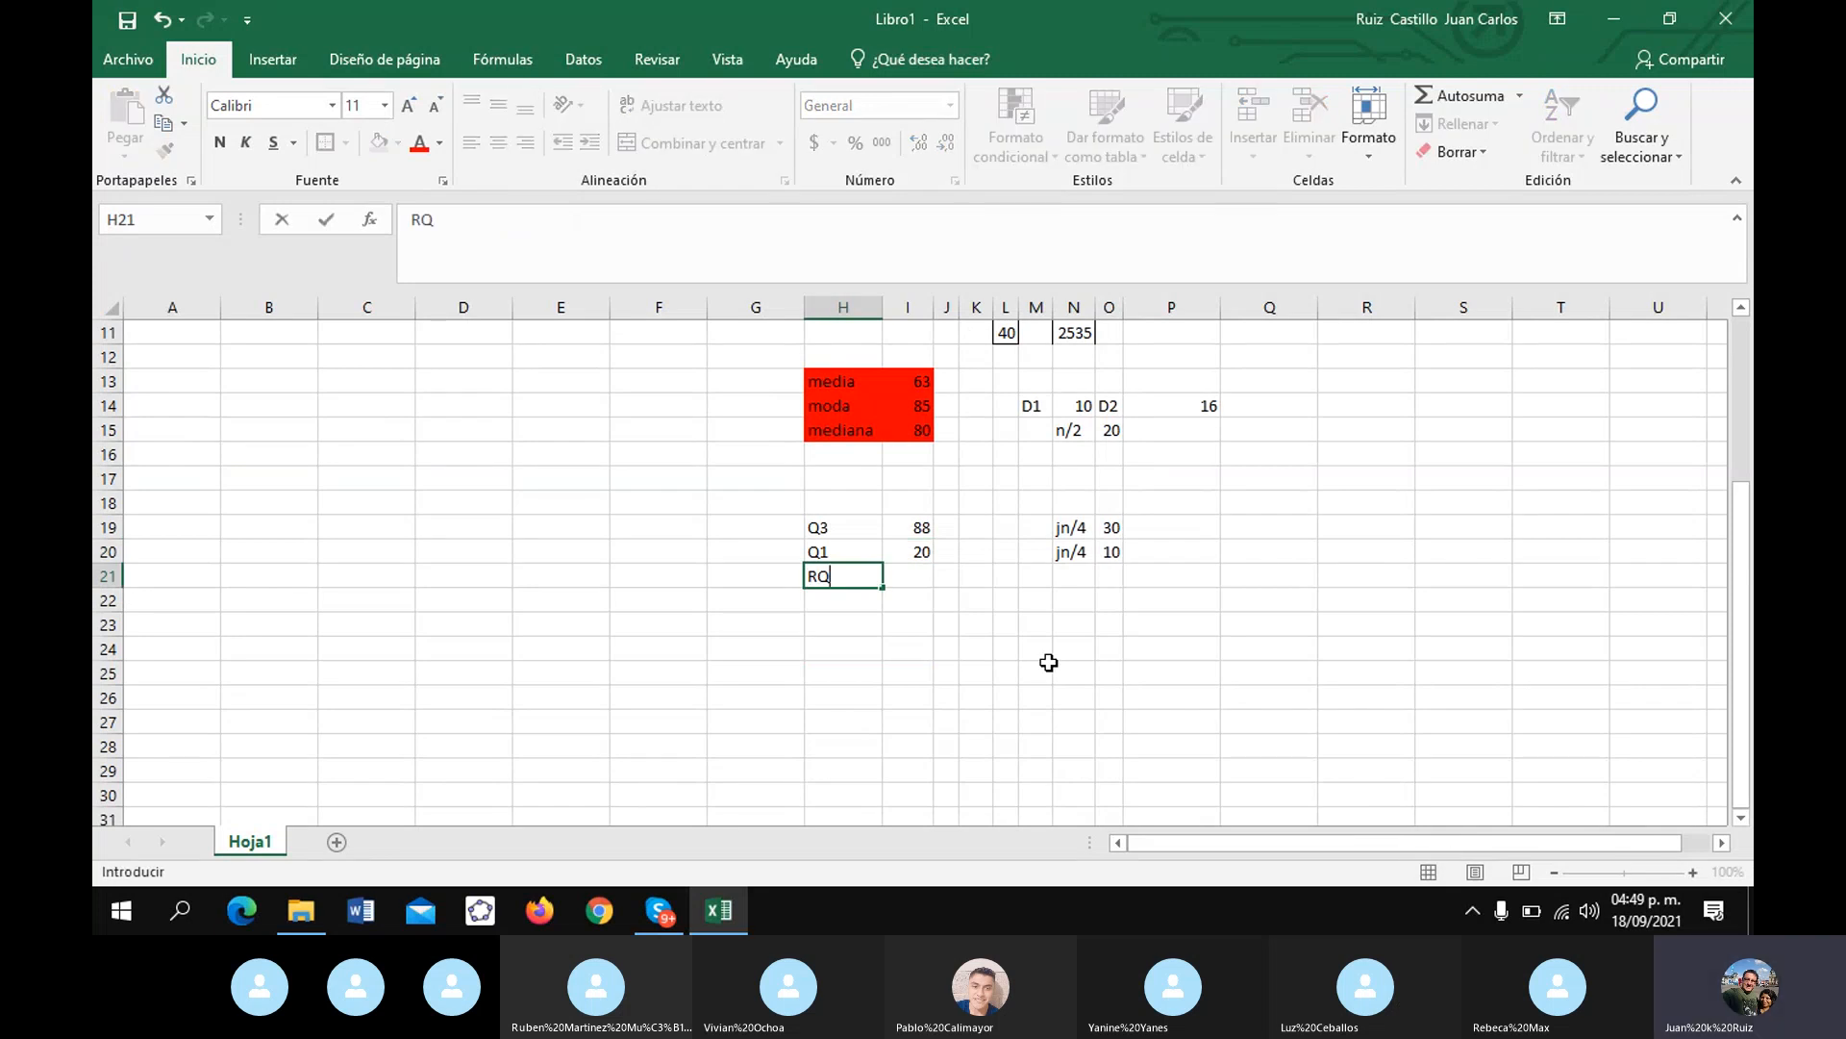
text(Q)
key(Tab)
- Start the RQ formula in cell I21 as a subtraction from the Q3 value, =I19-
text(=)
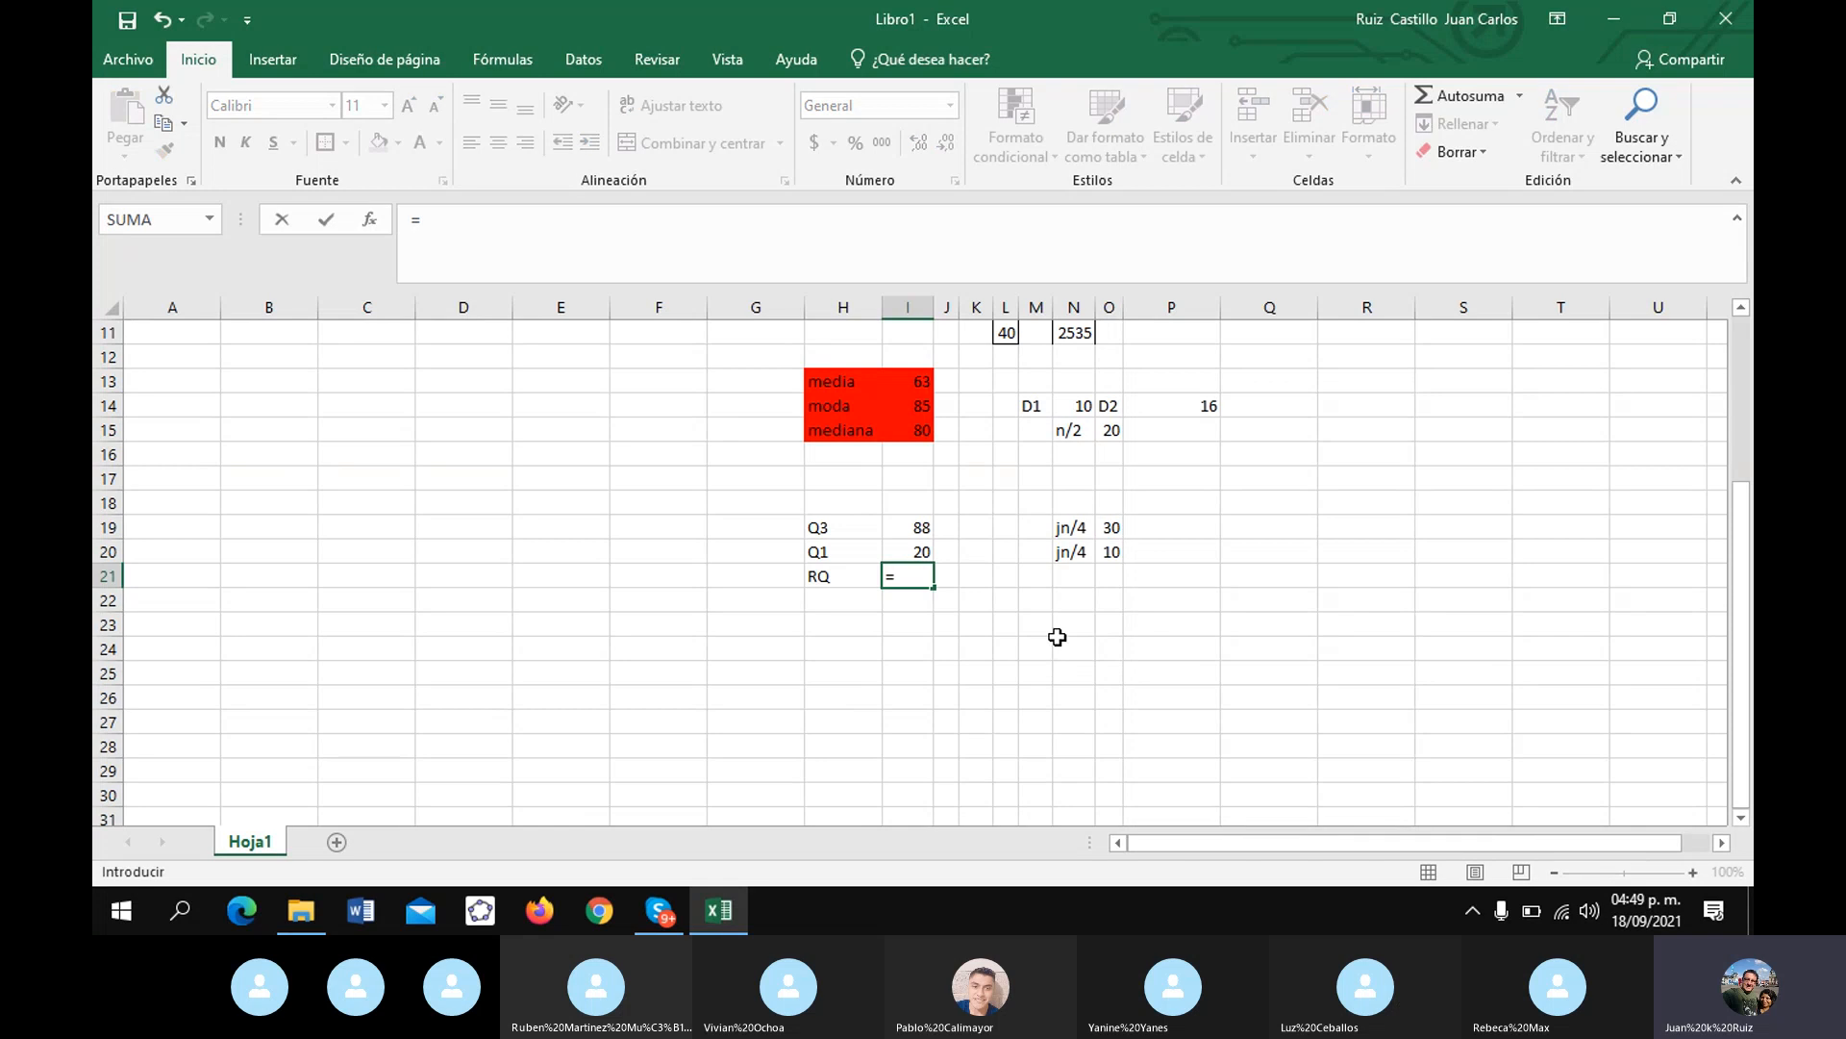
click(901, 525)
text(-)
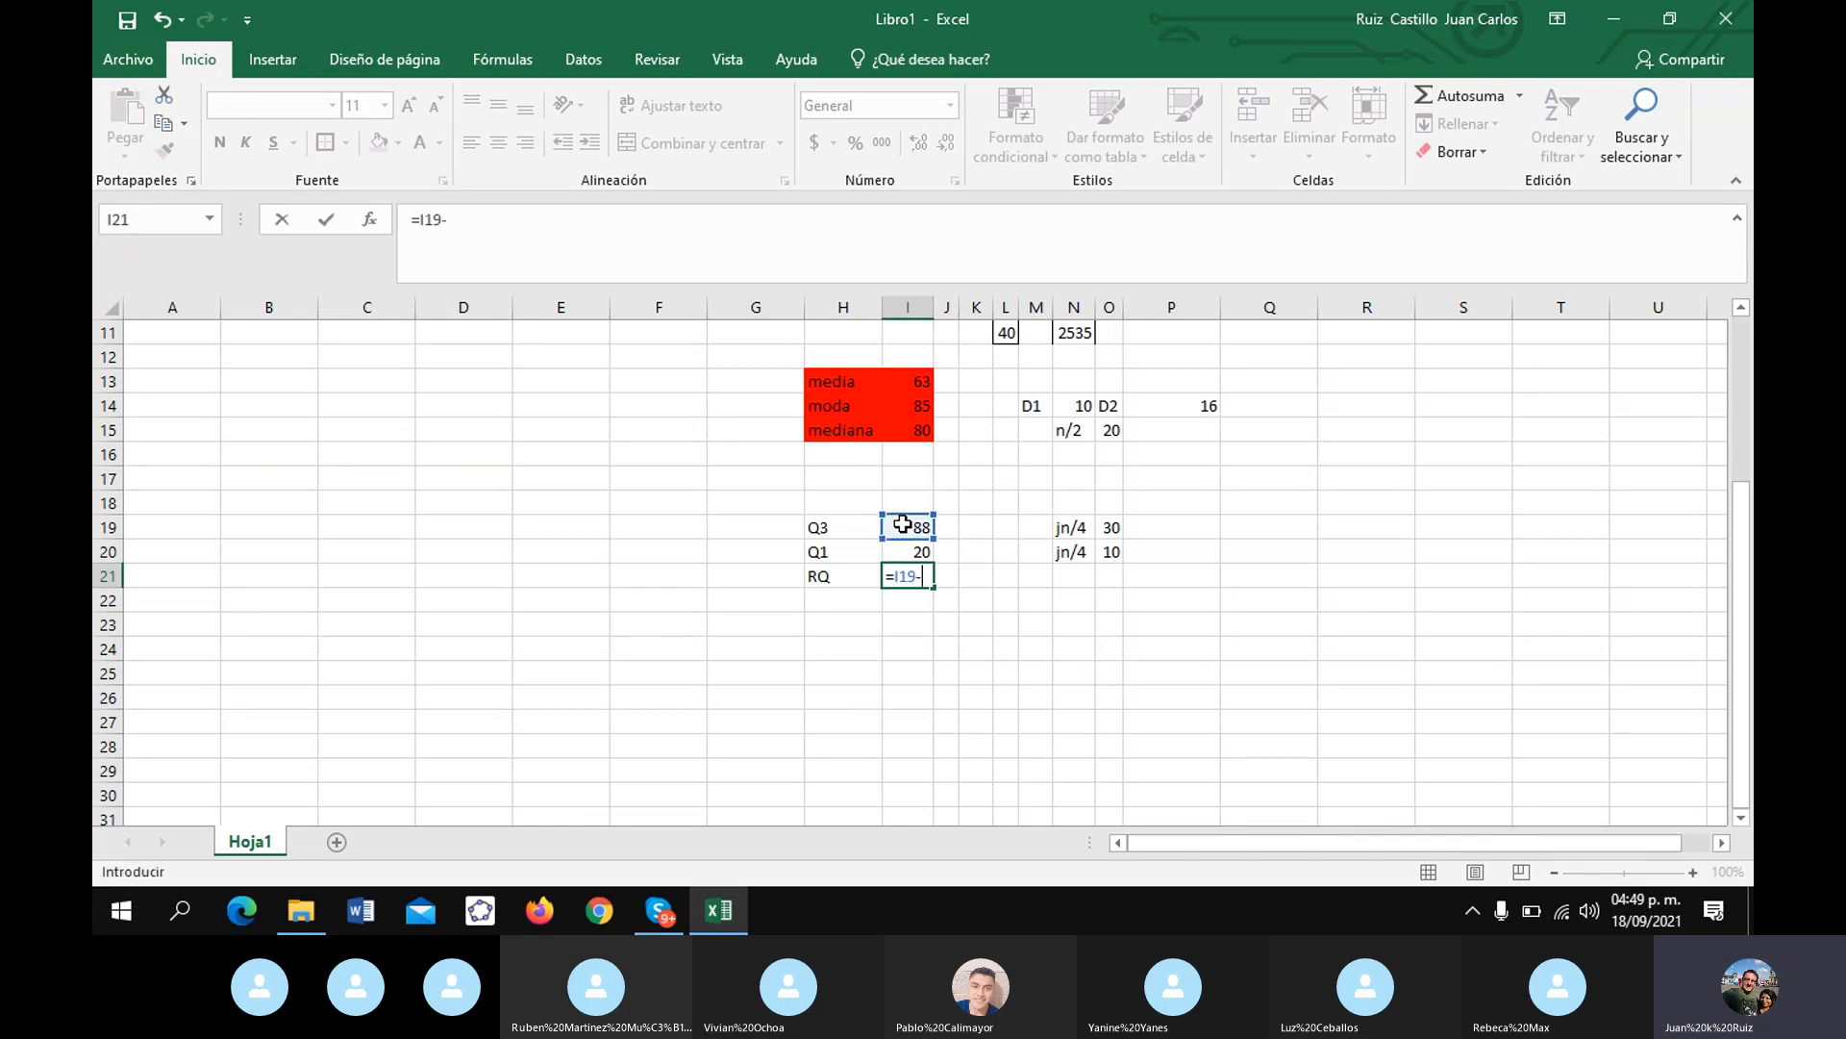
- Complete the RQ formula in I21 as =I19-I20
click(912, 550)
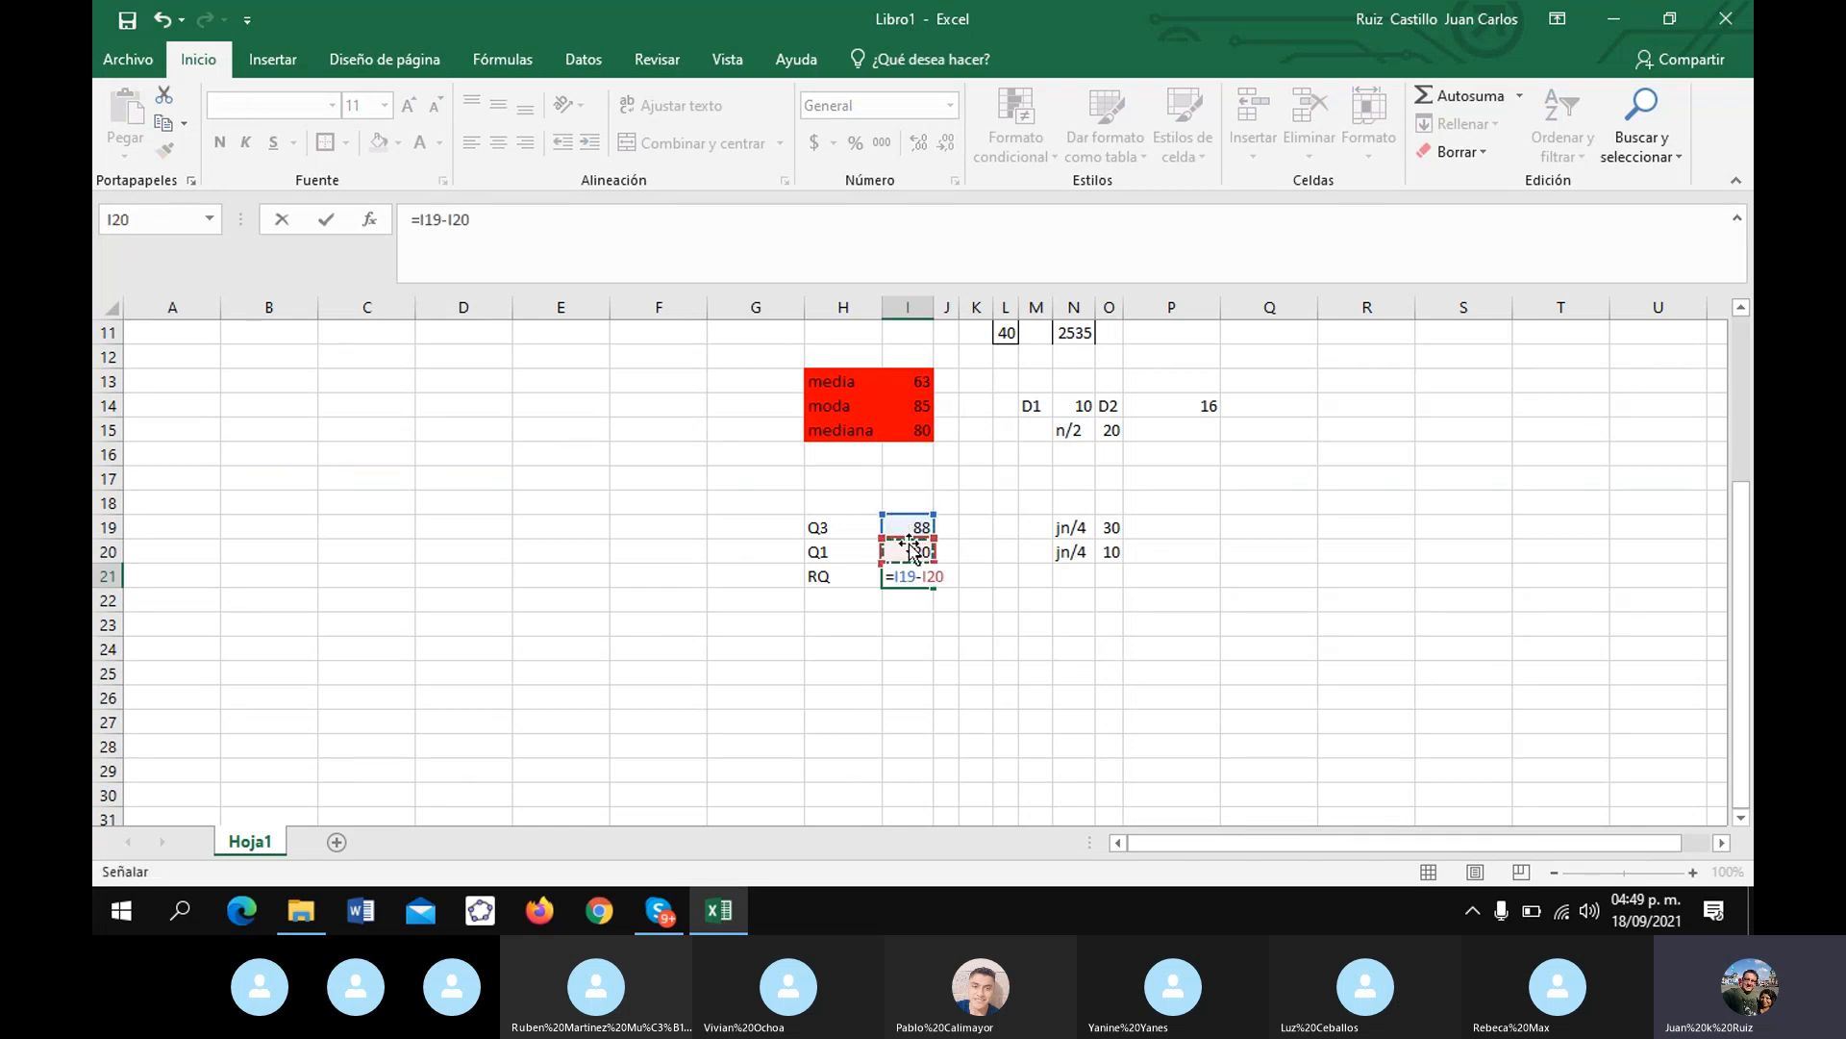
key(Return)
click(842, 620)
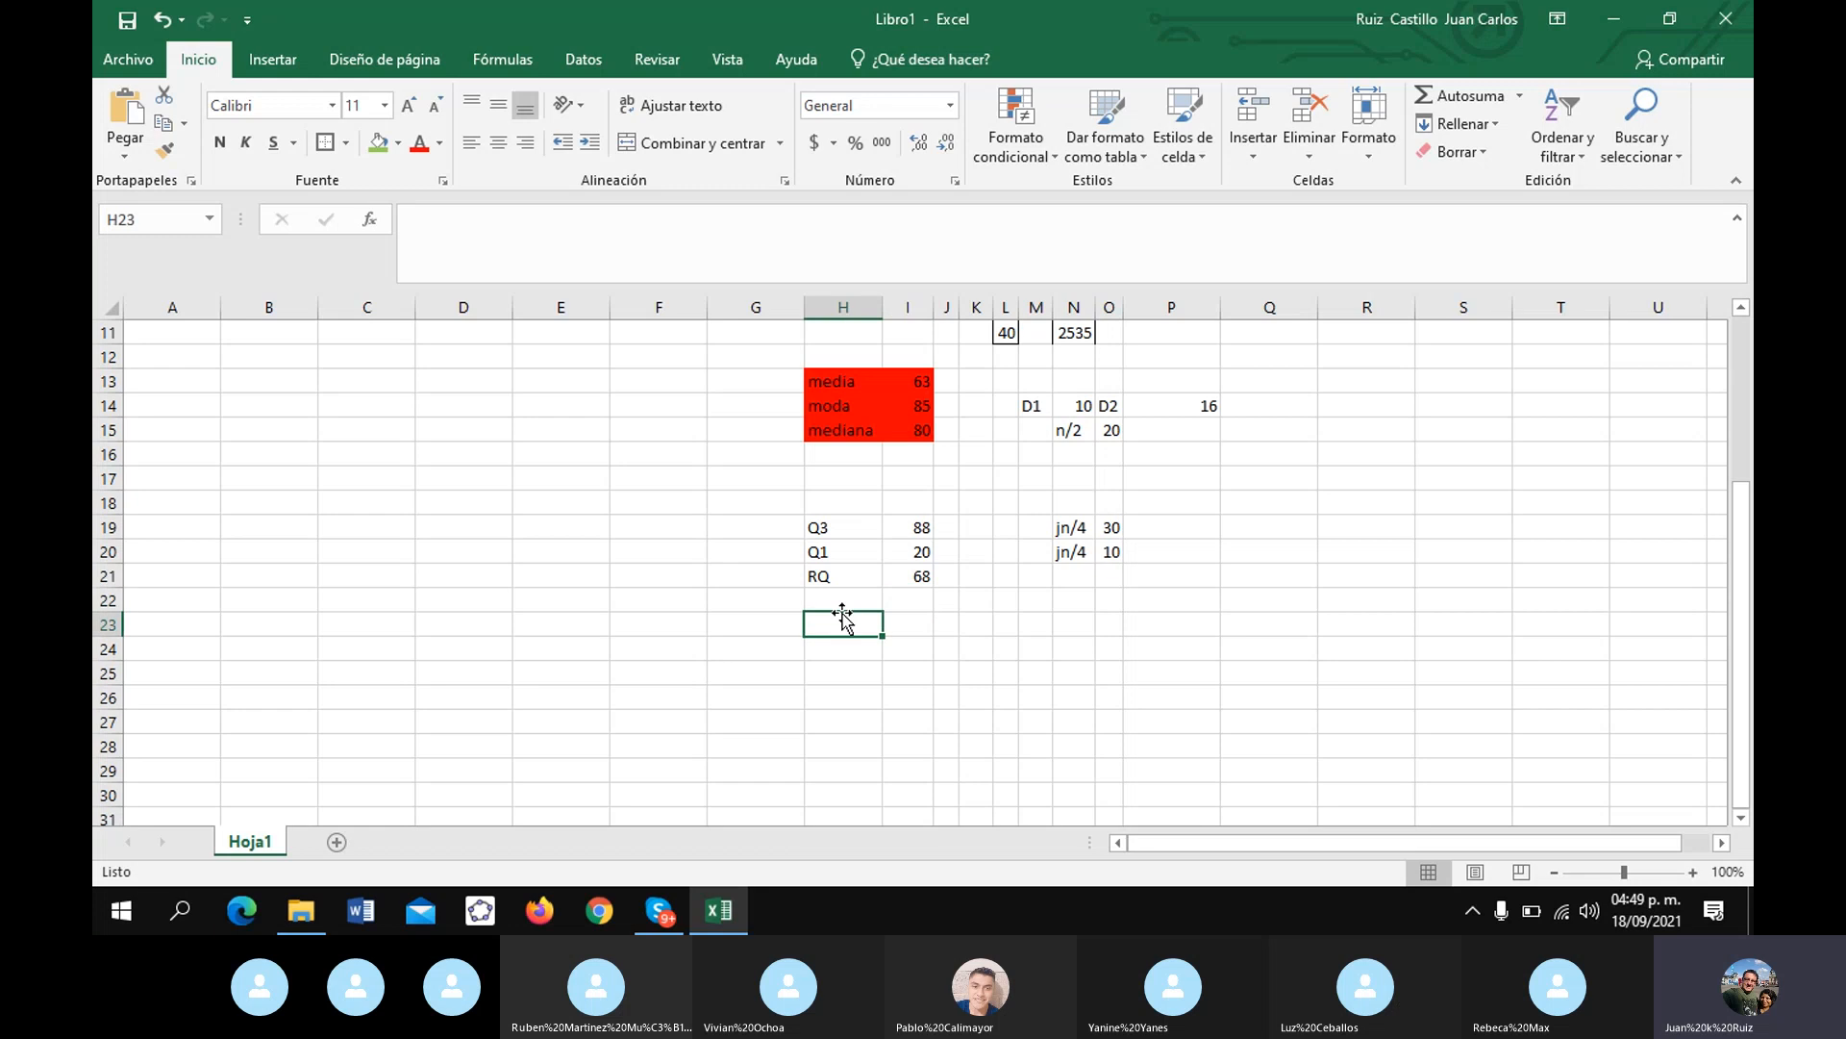
- Label H22 as RSQ and calculate its value in I22 with =I21/2
click(834, 598)
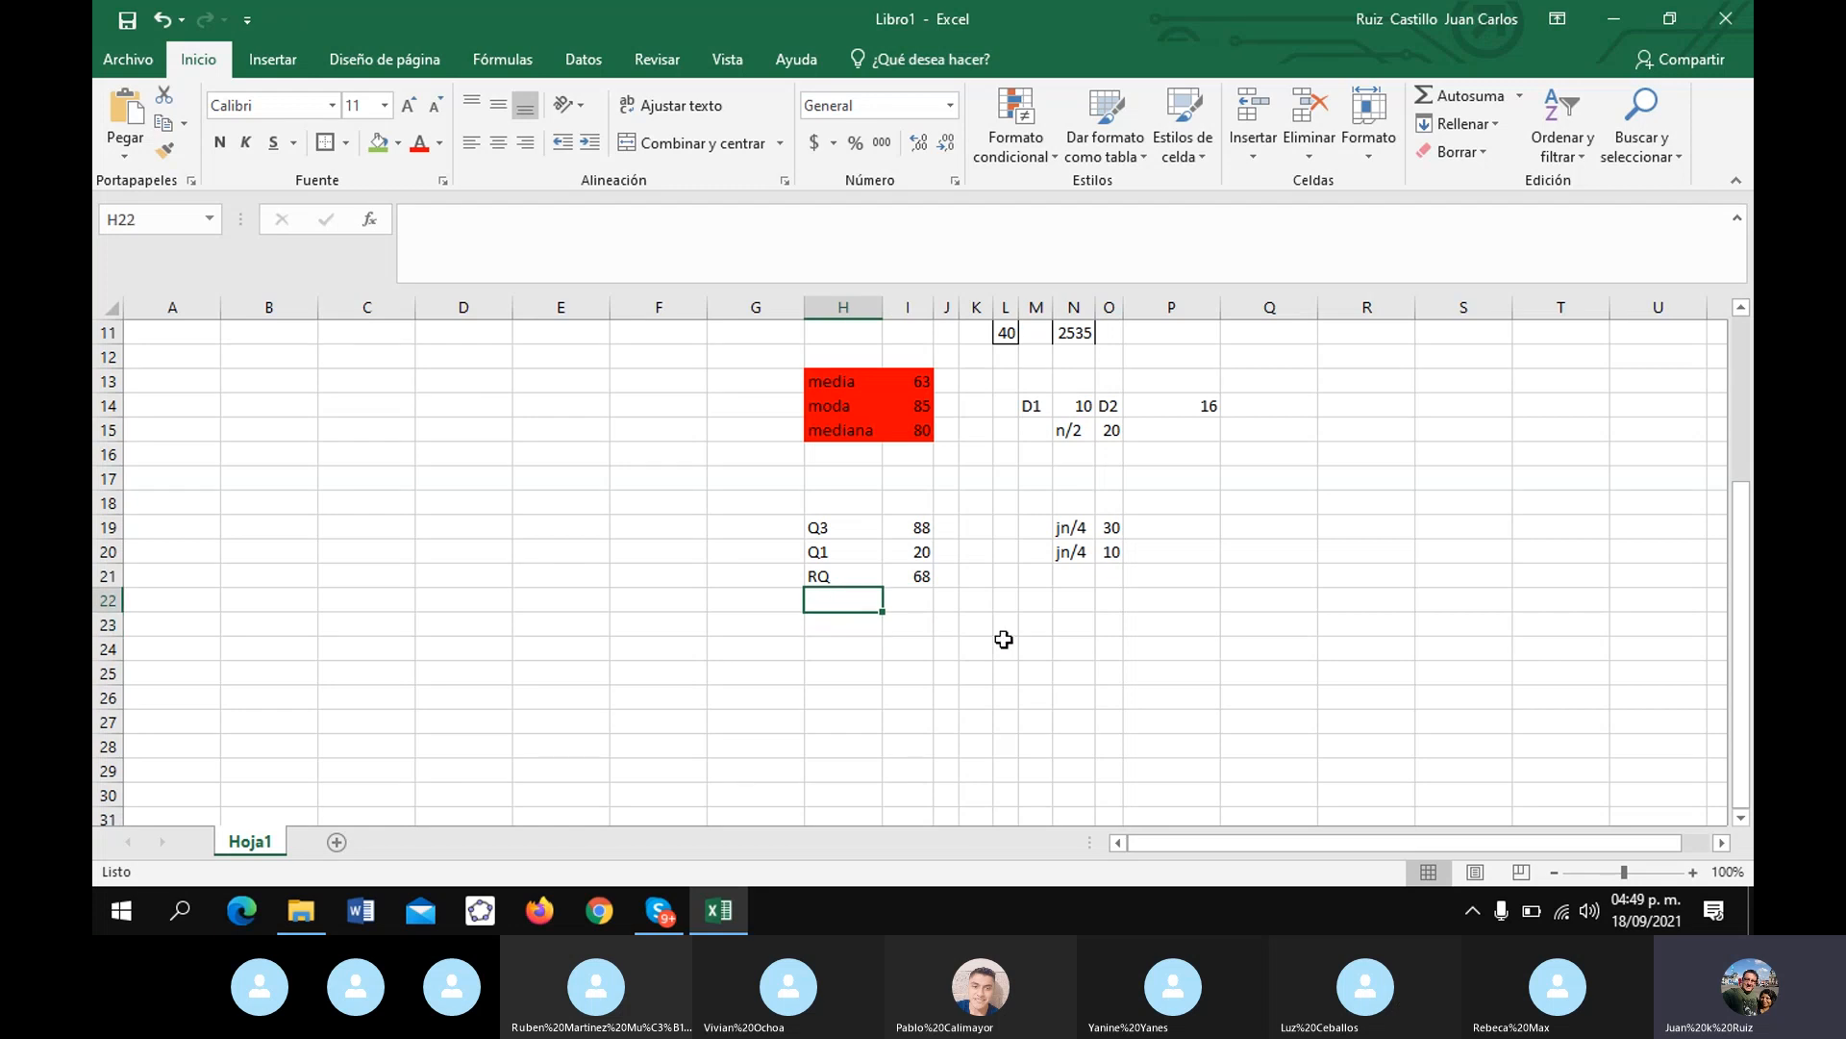
text(RSQ)
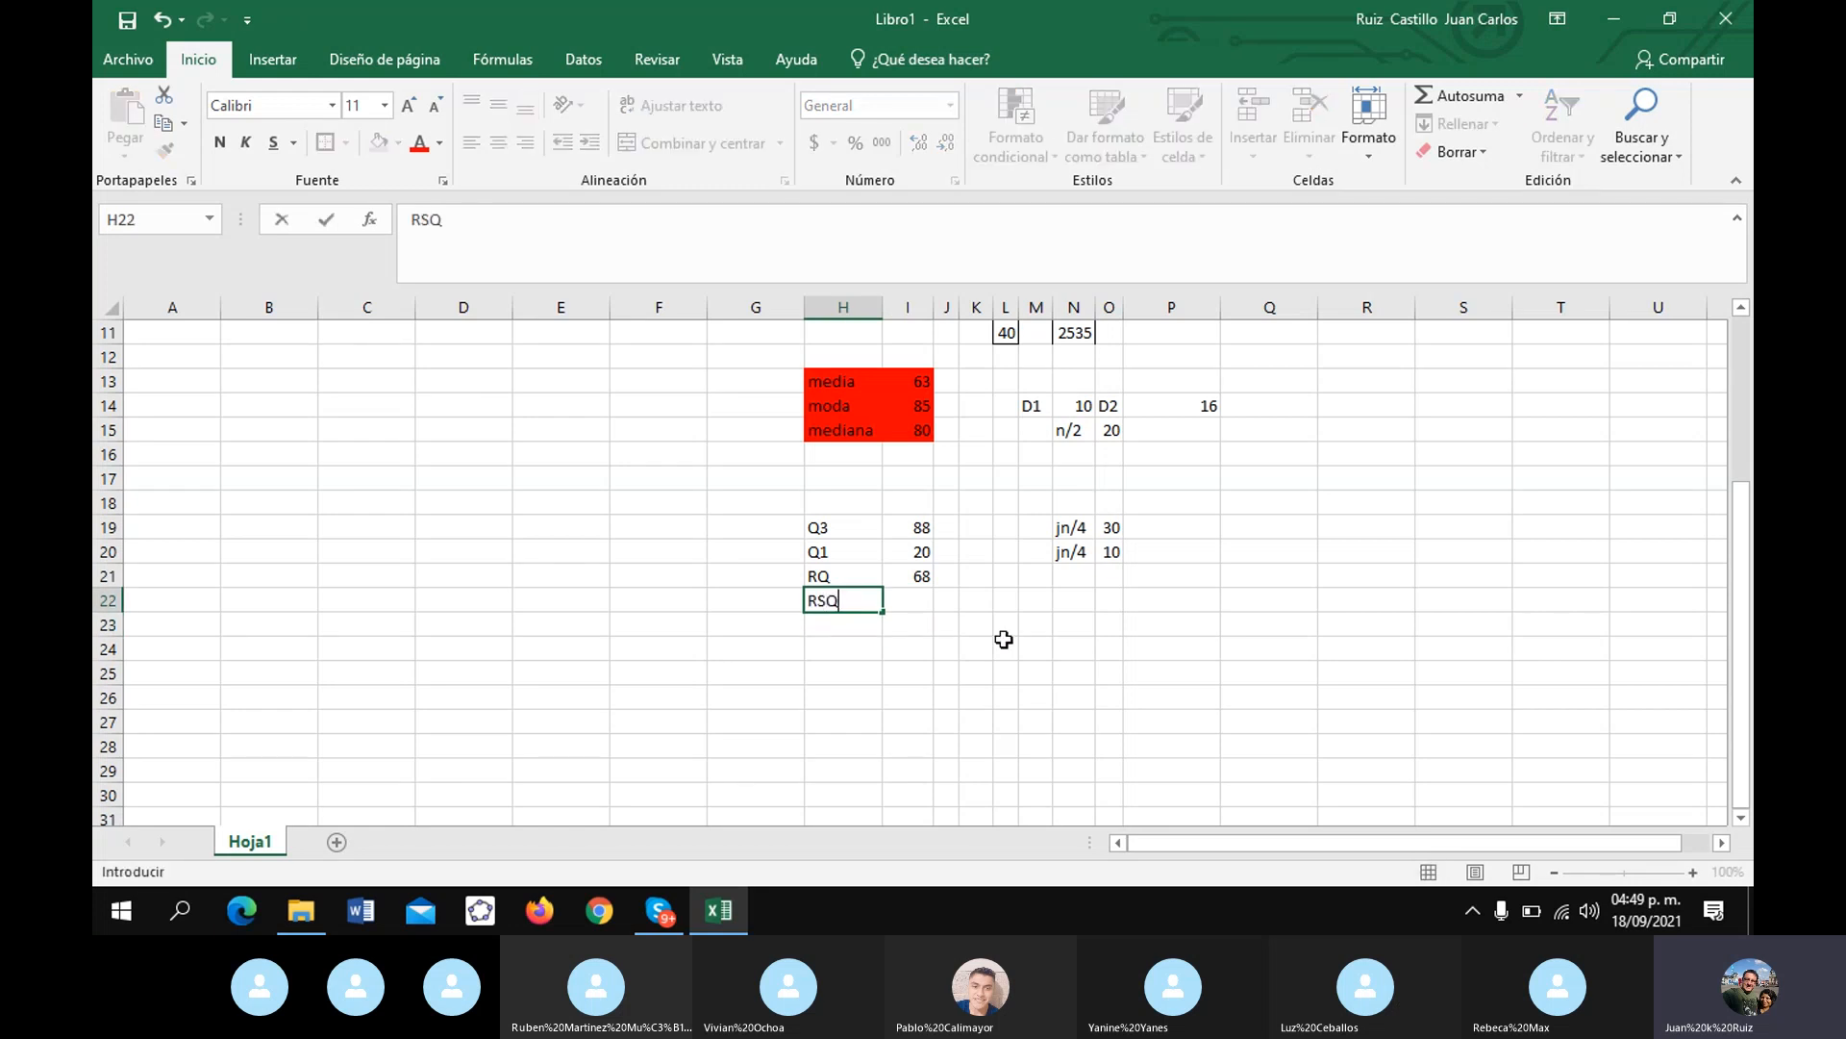
click(912, 602)
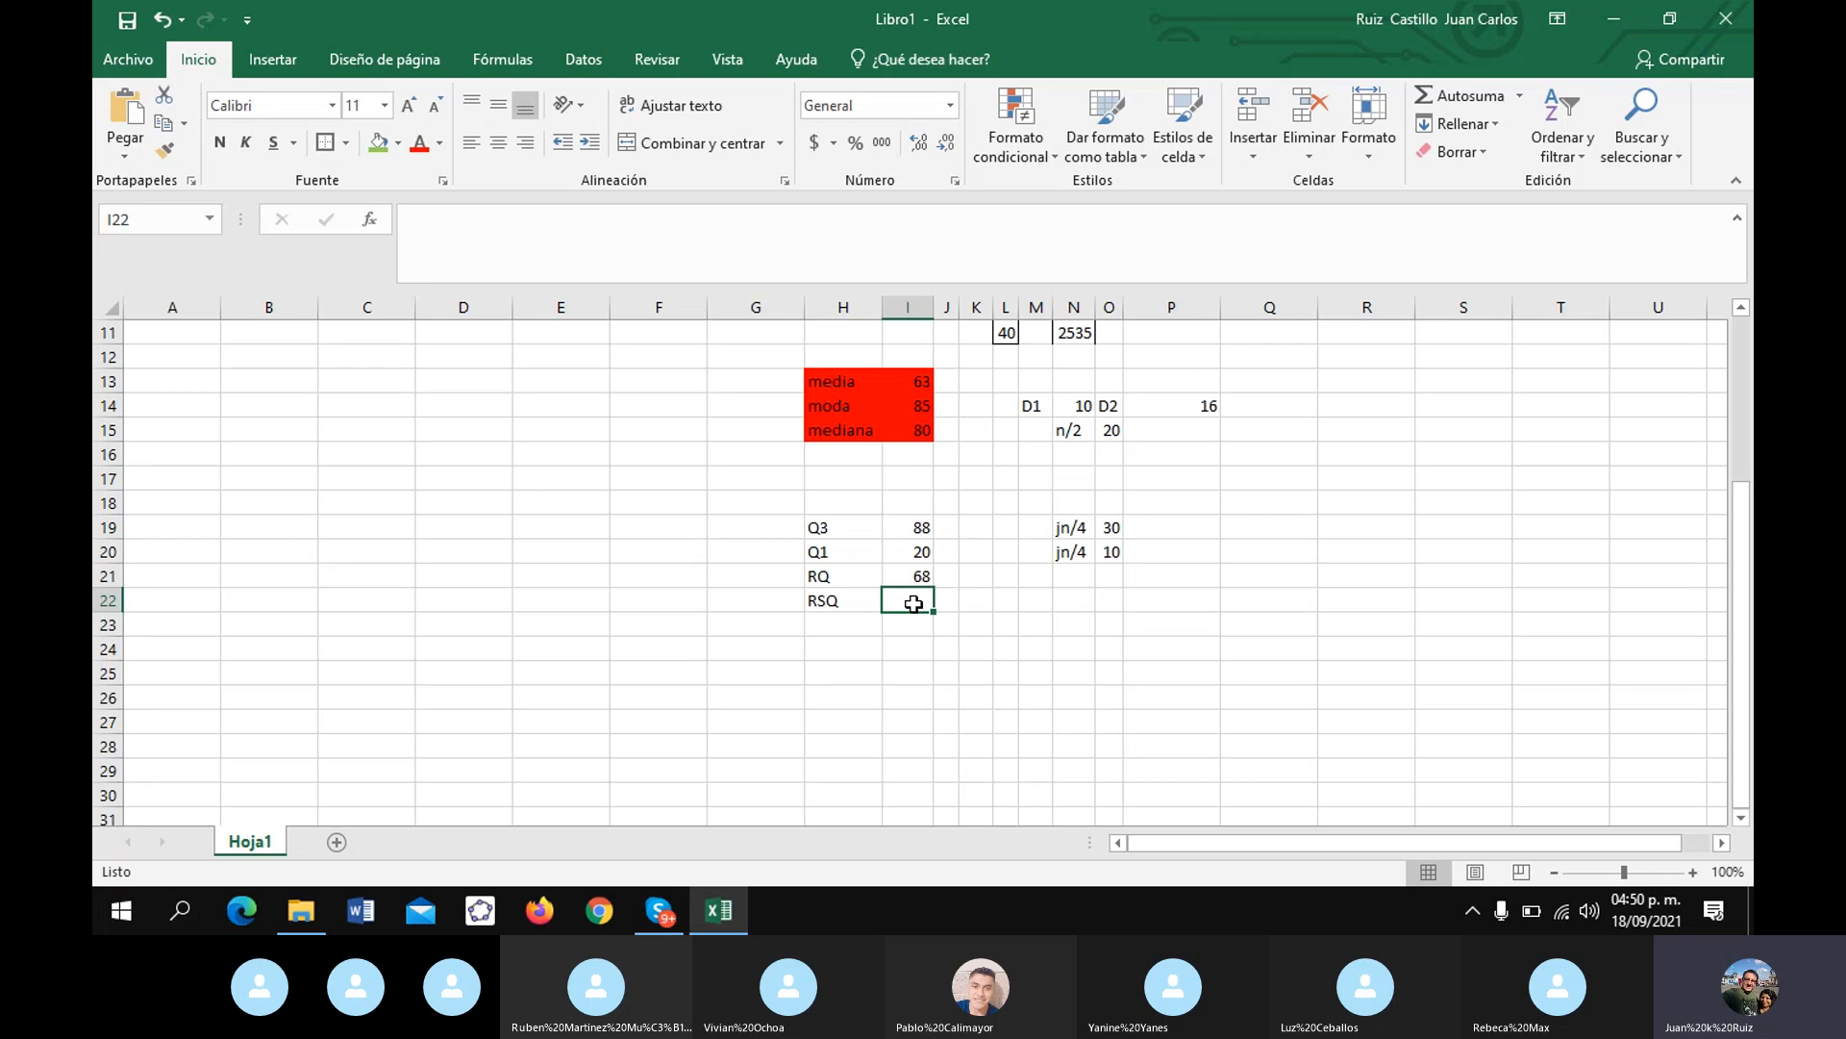
text(=)
click(908, 577)
text(/2)
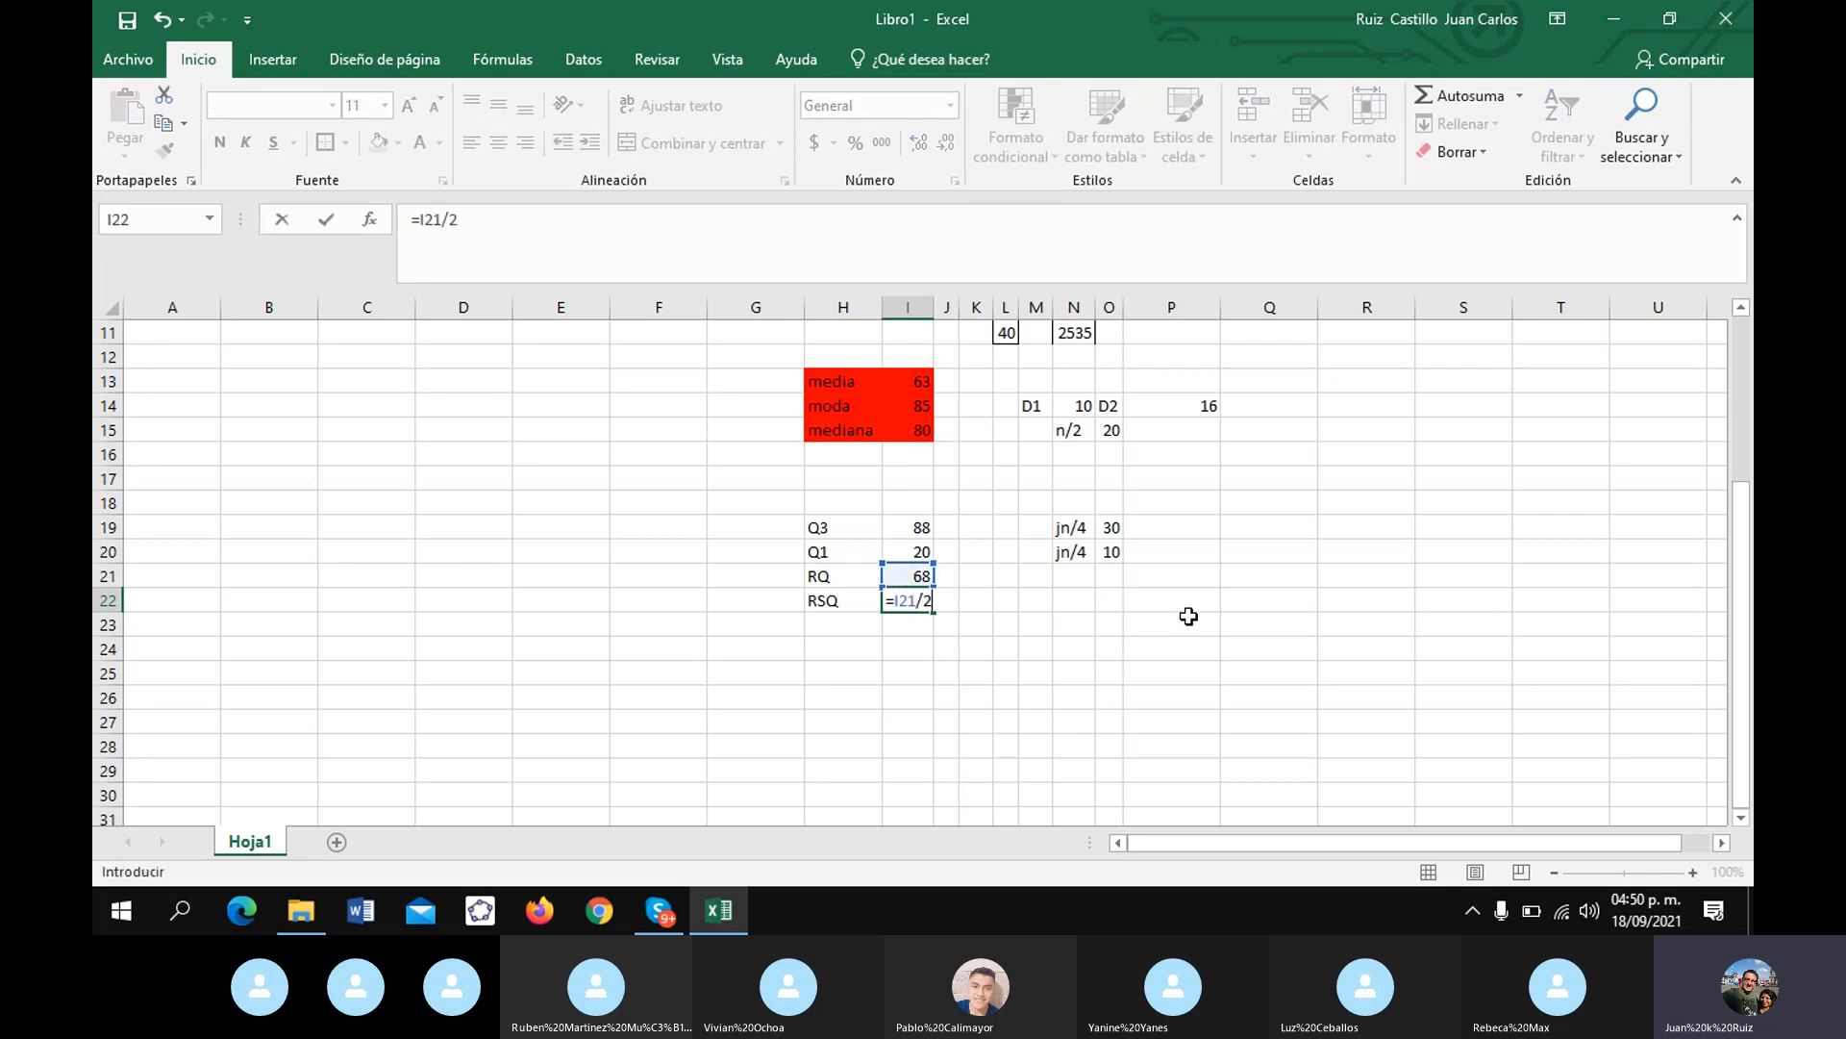
key(Return)
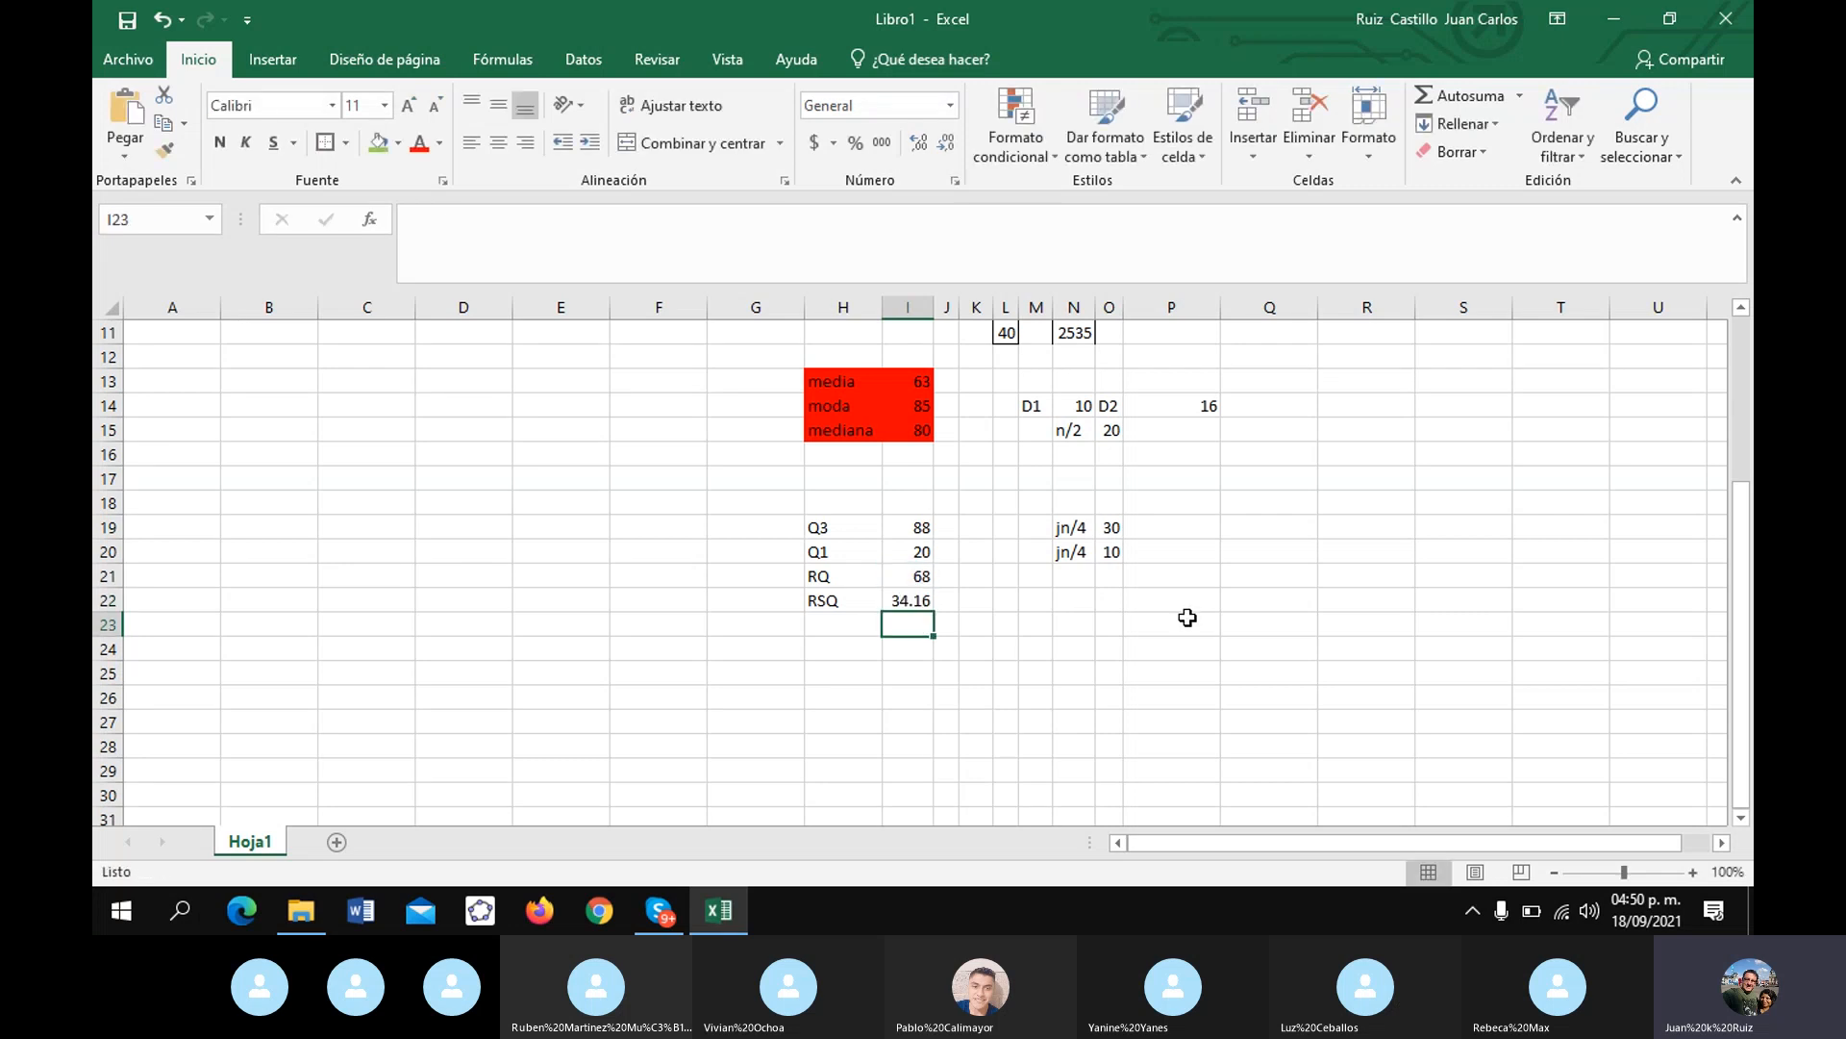
- Show the RSQ value without decimals and fill the quartile block H19:I22 with yellow
click(923, 599)
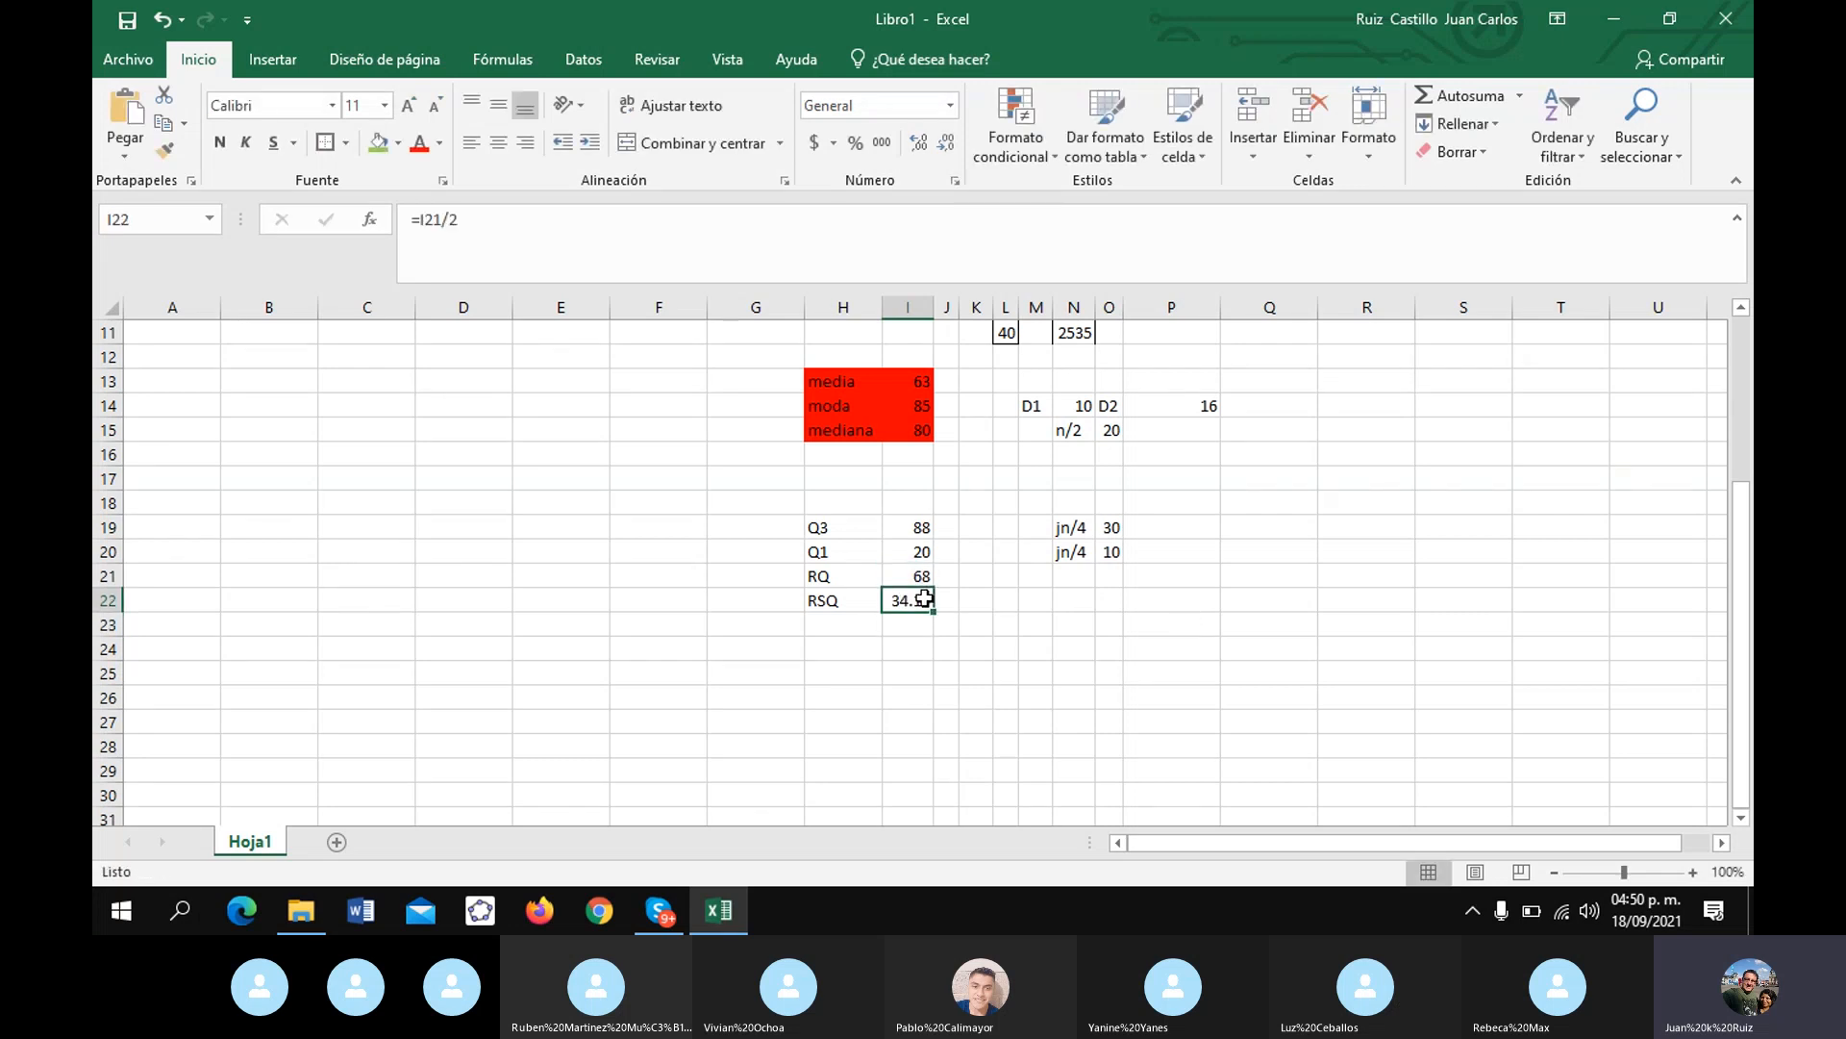
click(946, 142)
click(946, 142)
drag(814, 524, 923, 603)
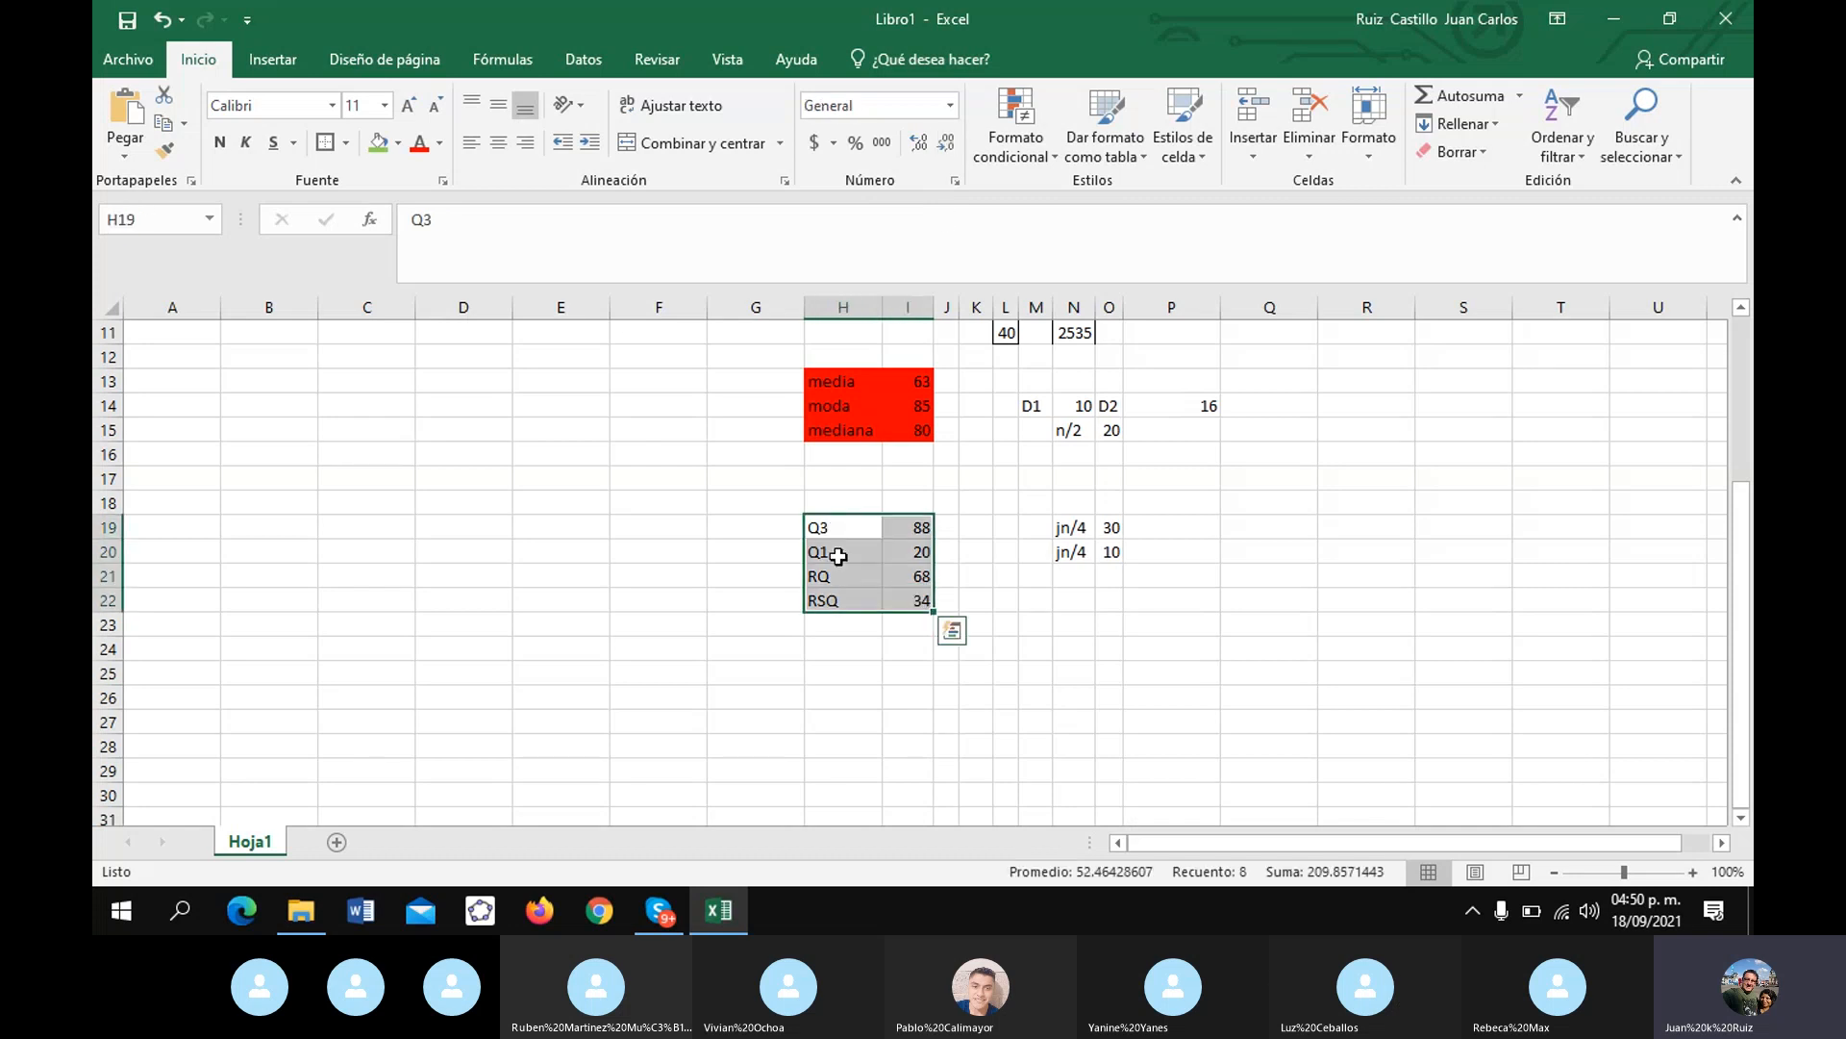
click(397, 143)
click(448, 332)
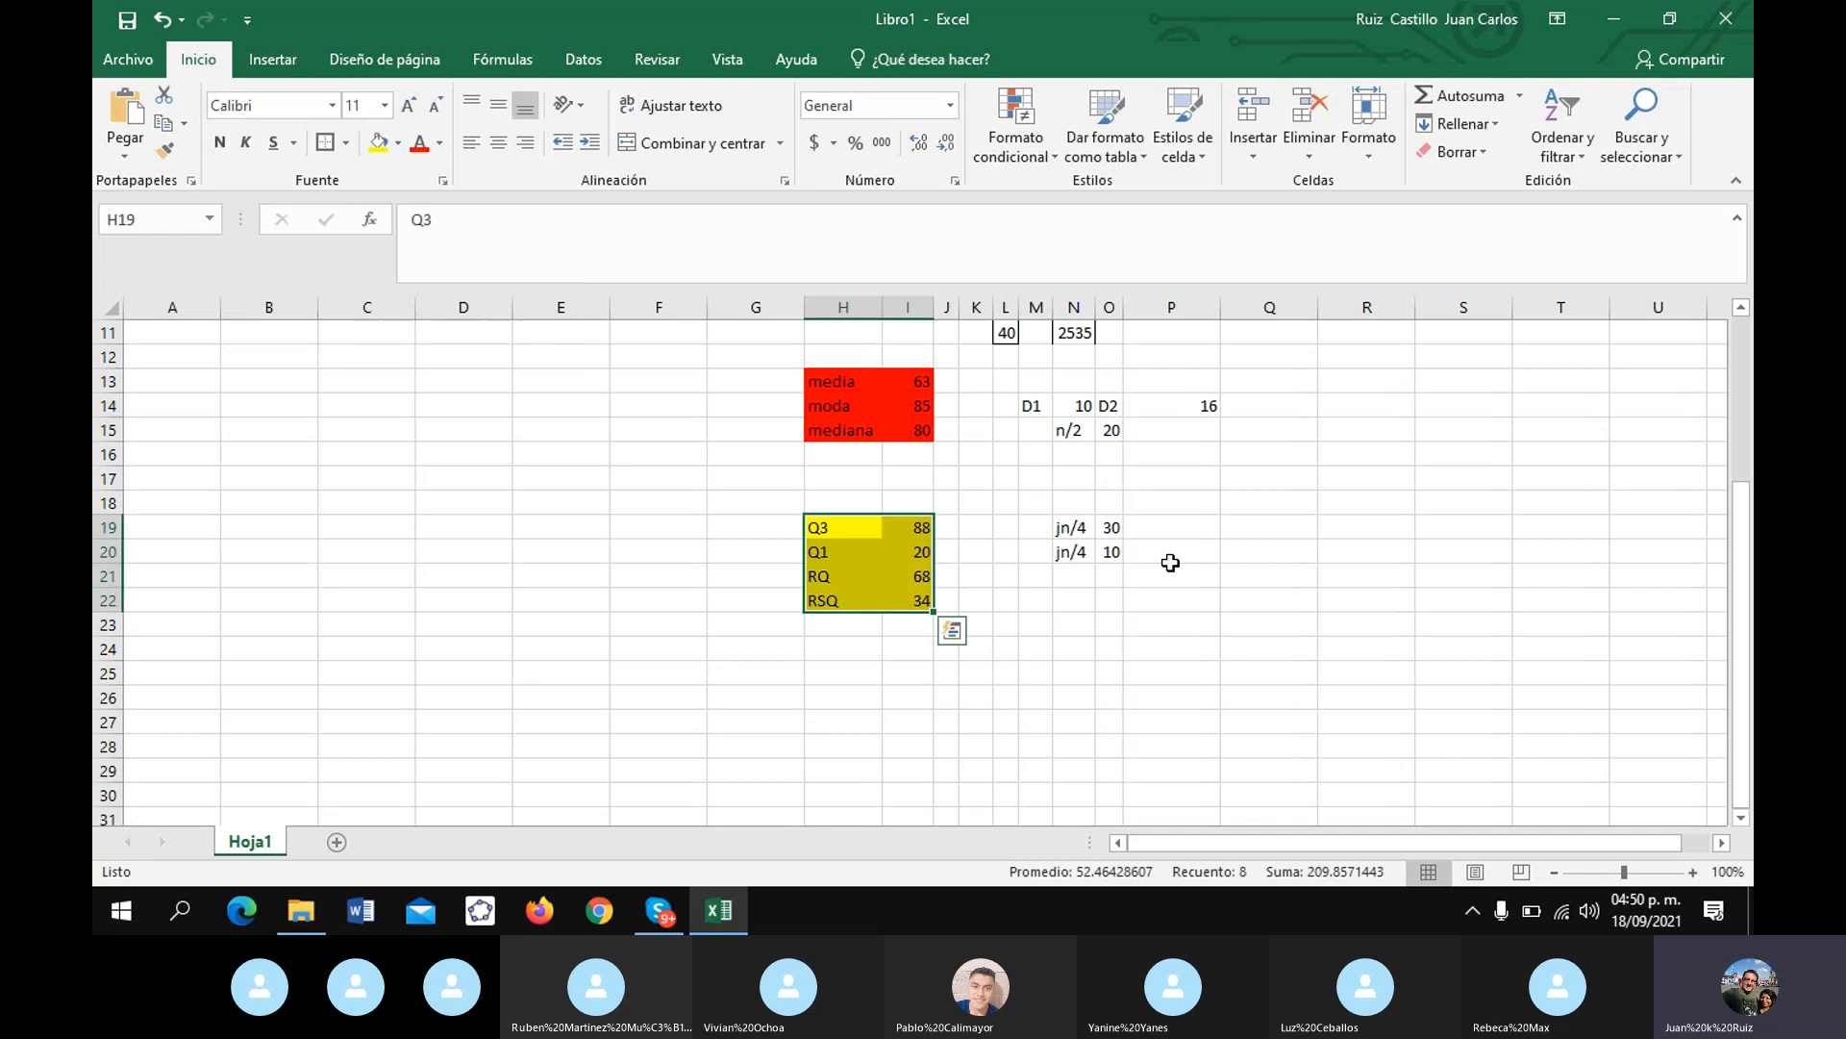
- Add the column heading xi-prom in P3, beside the fa column of the frequency table
click(1197, 577)
scroll(1202, 577, up, 4)
click(1202, 575)
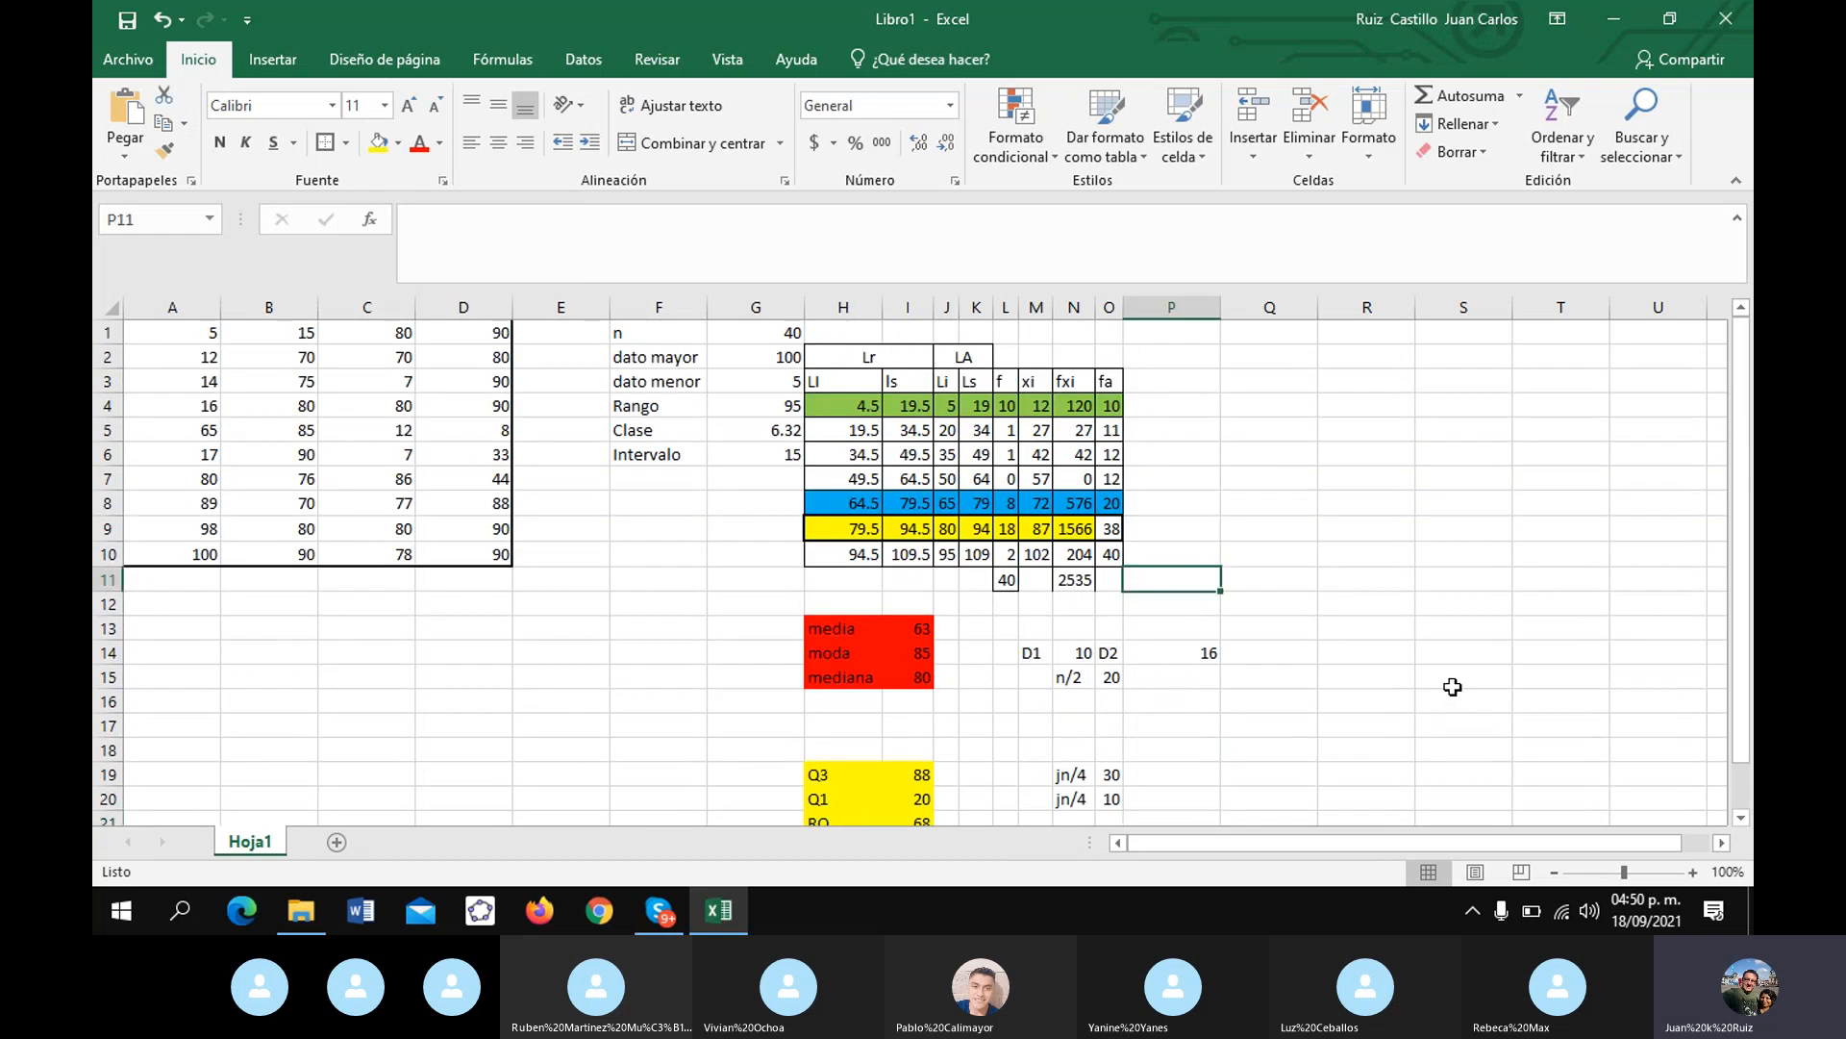
scroll(865, 626, down, 4)
scroll(865, 626, up, 4)
click(1158, 399)
click(1157, 373)
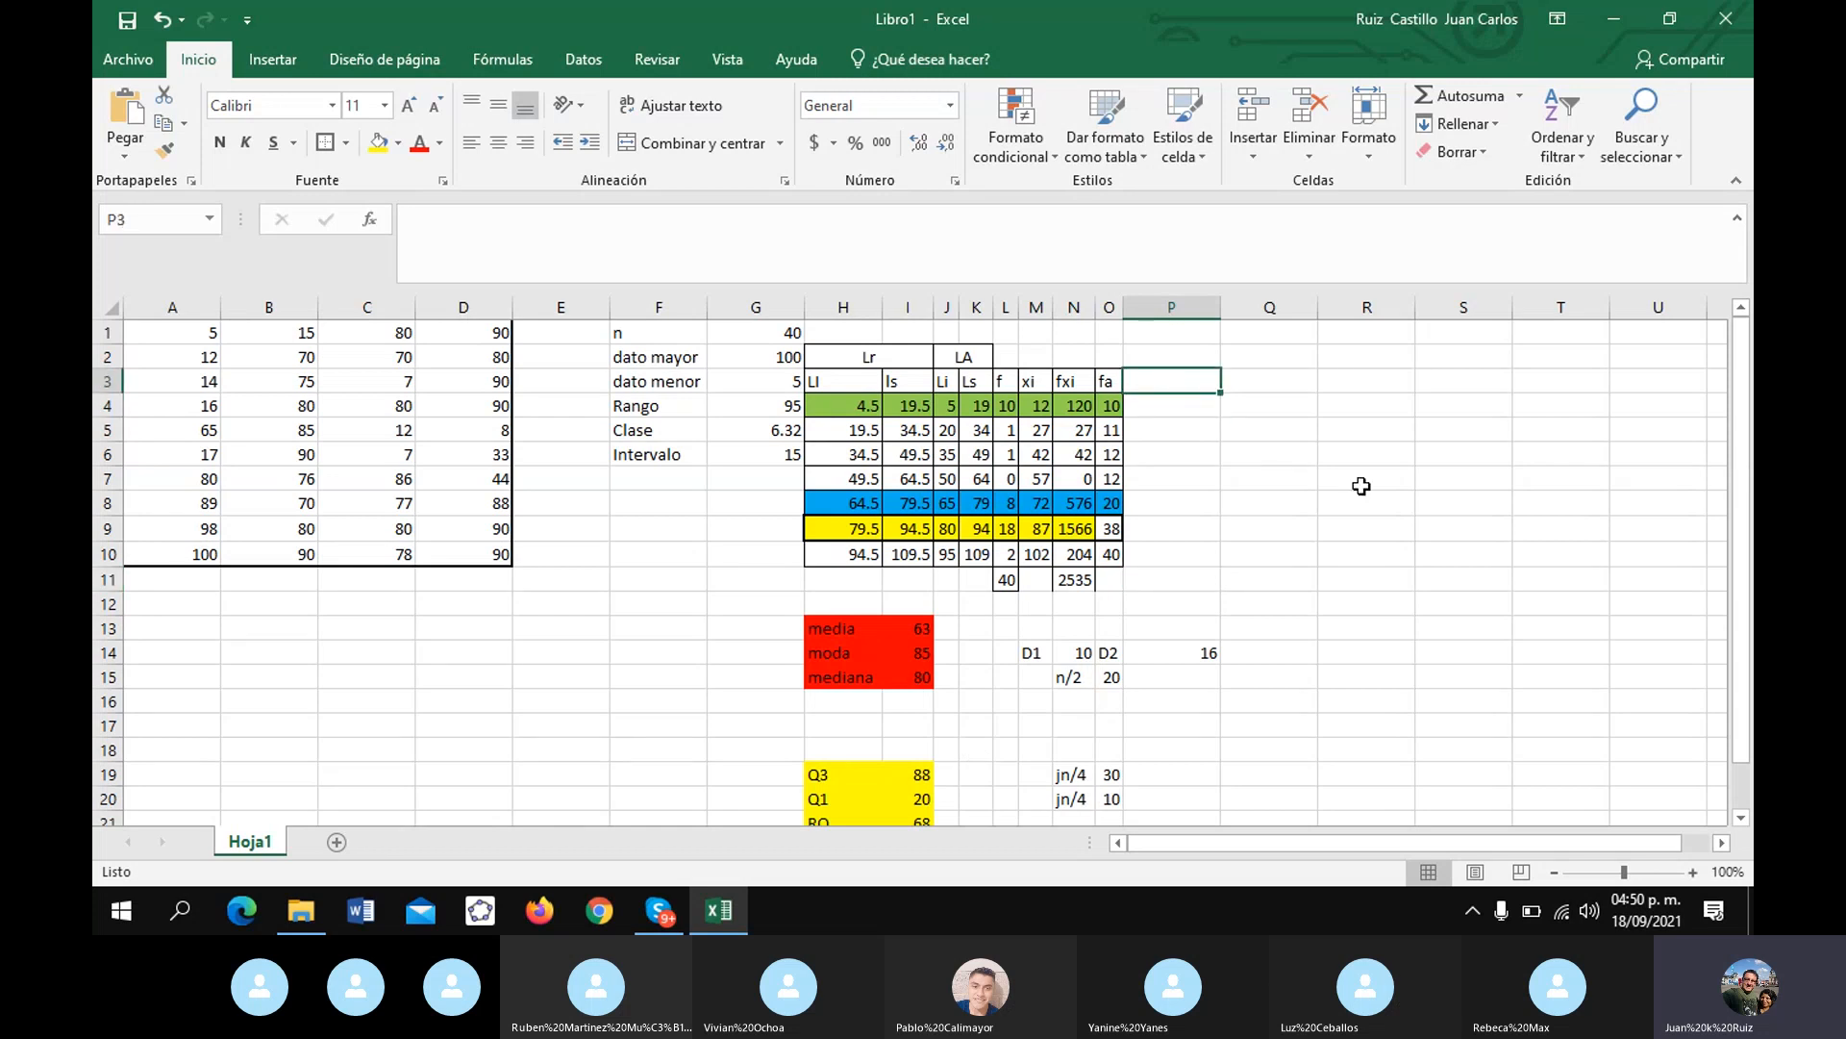
text(xi-prom)
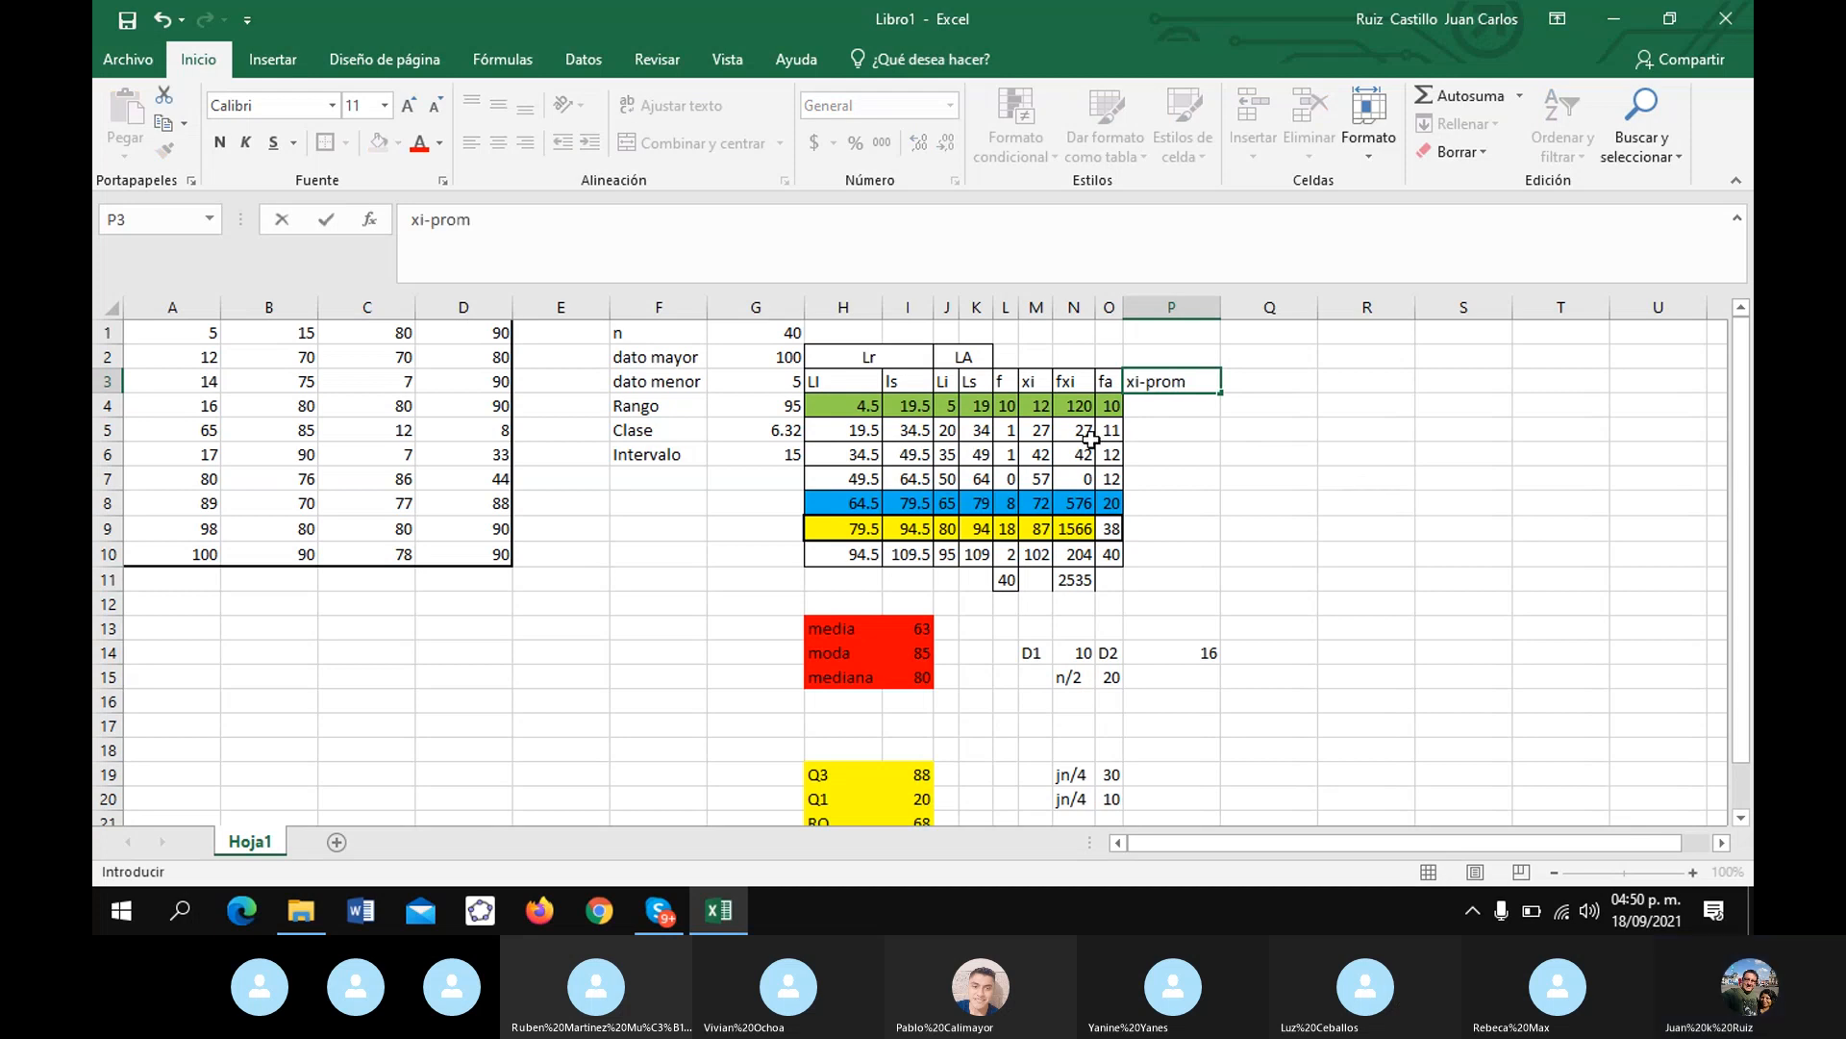
- Enter =M4-63 in P4 and fill the formula down through P10
click(1153, 407)
text(=)
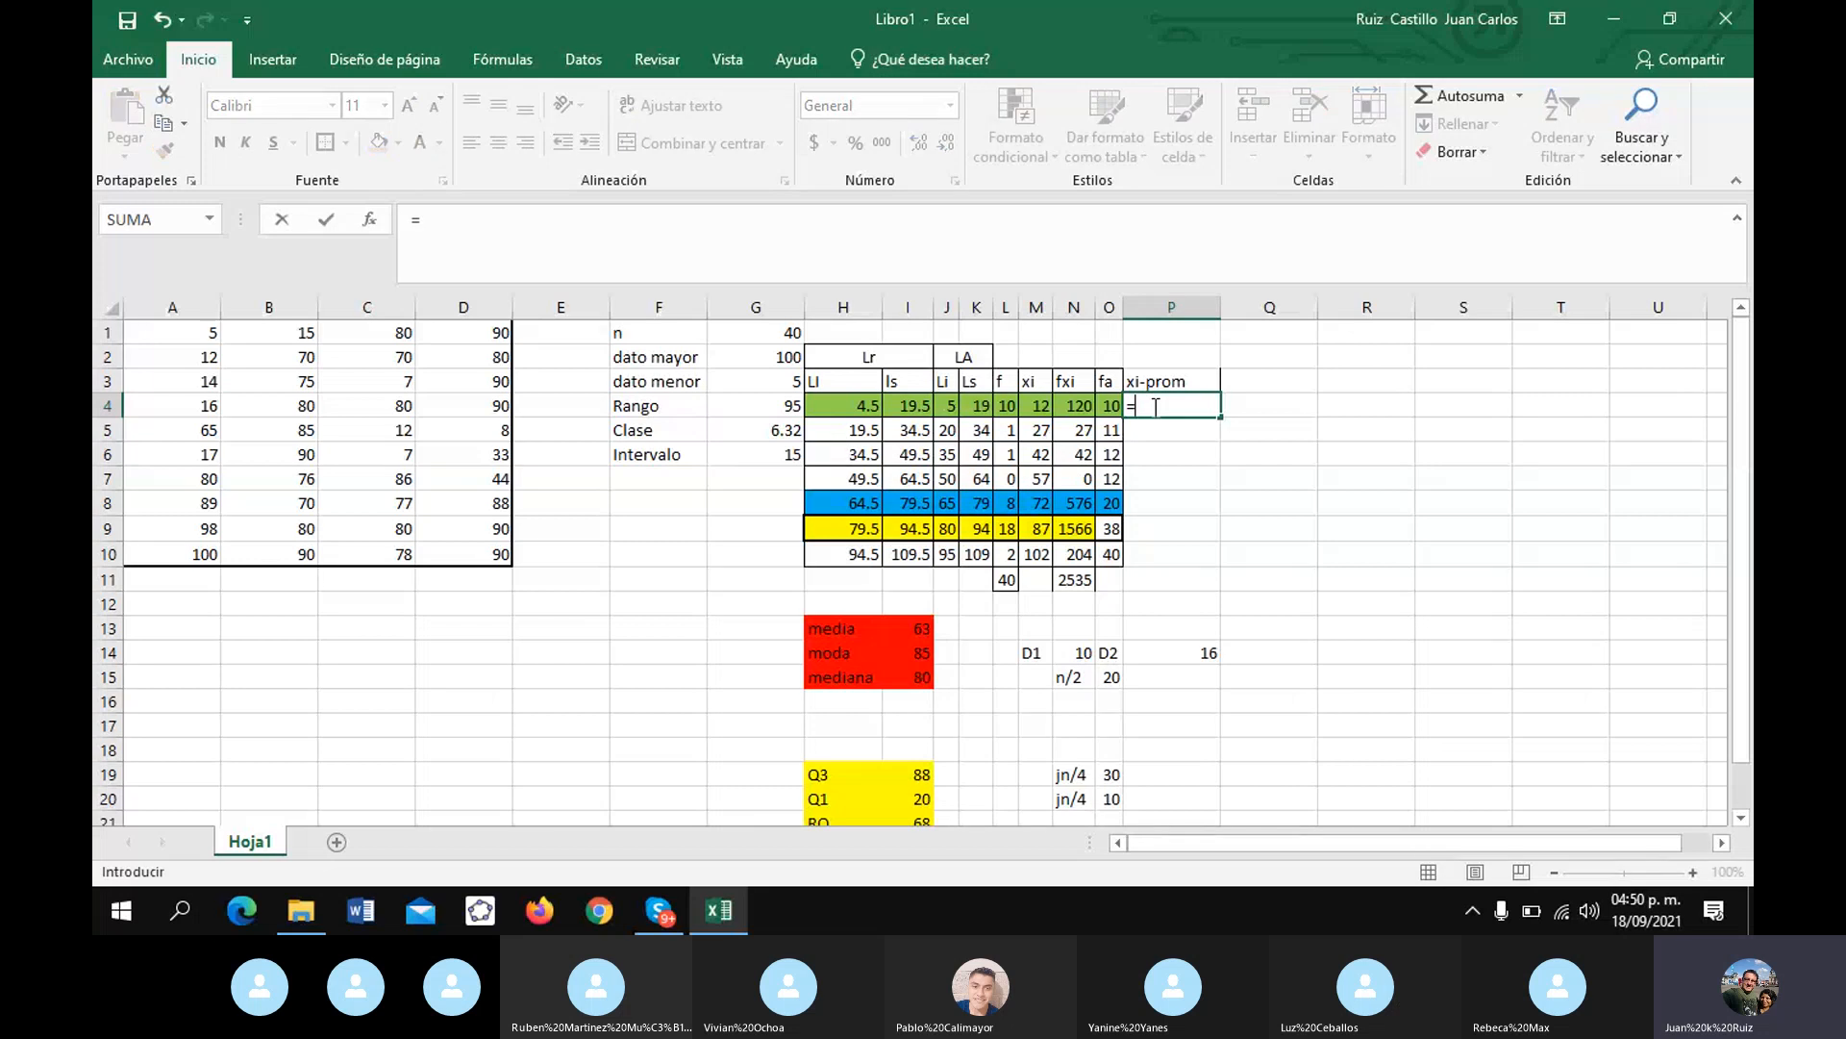
click(1030, 408)
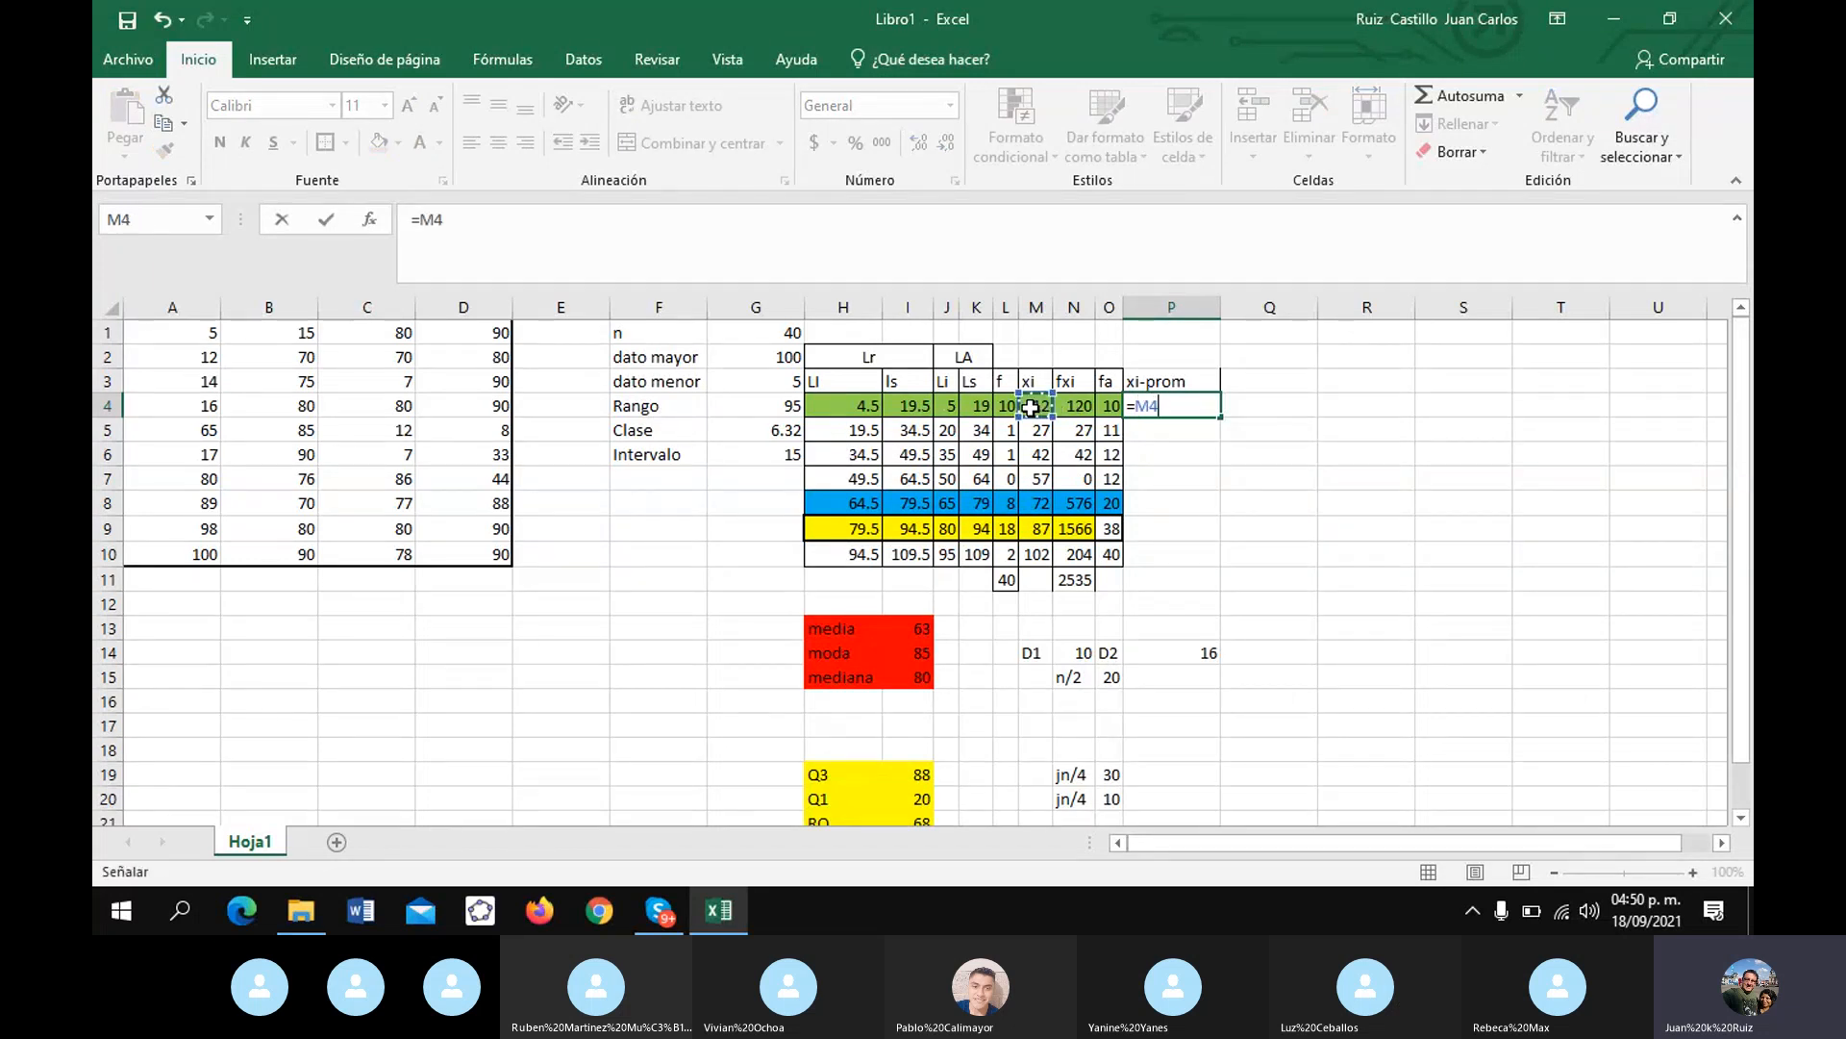
text(-63)
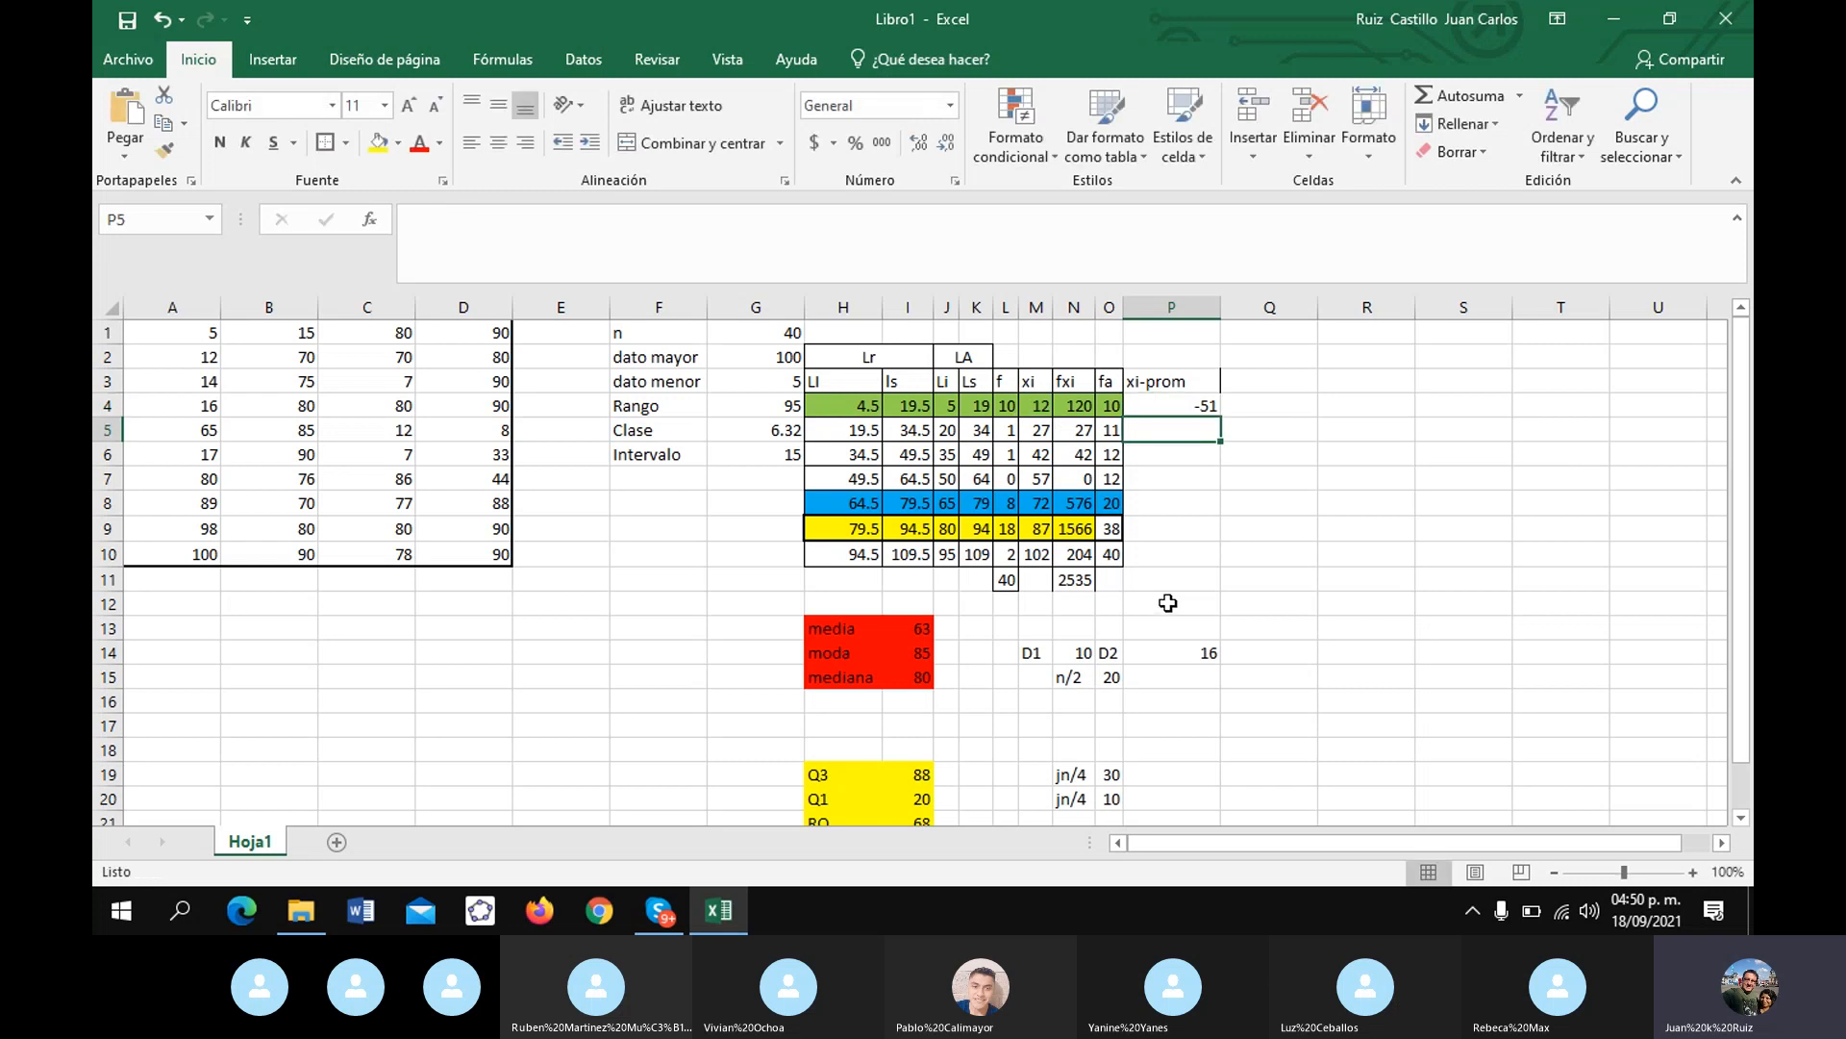
click(1224, 413)
drag(1226, 416, 1224, 573)
- Apply all borders to P3:P10 and autofit the width of column P
drag(1173, 381, 1203, 554)
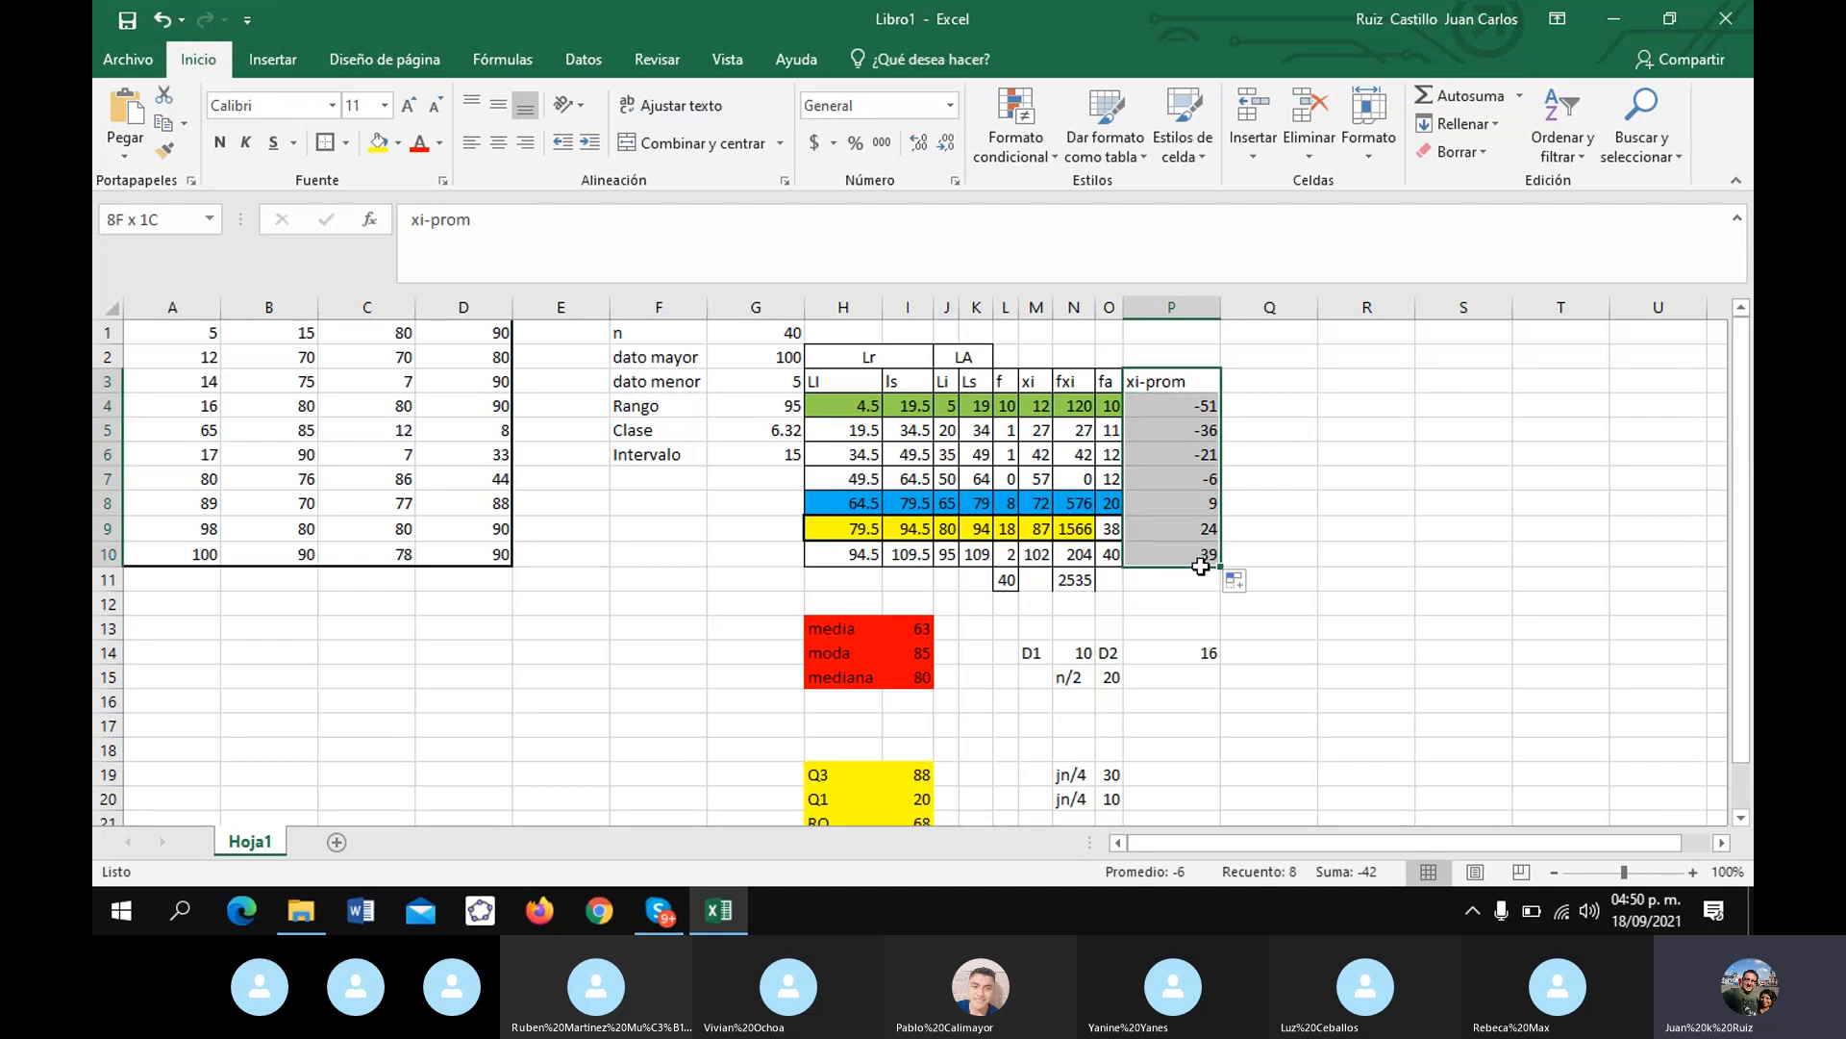
click(344, 146)
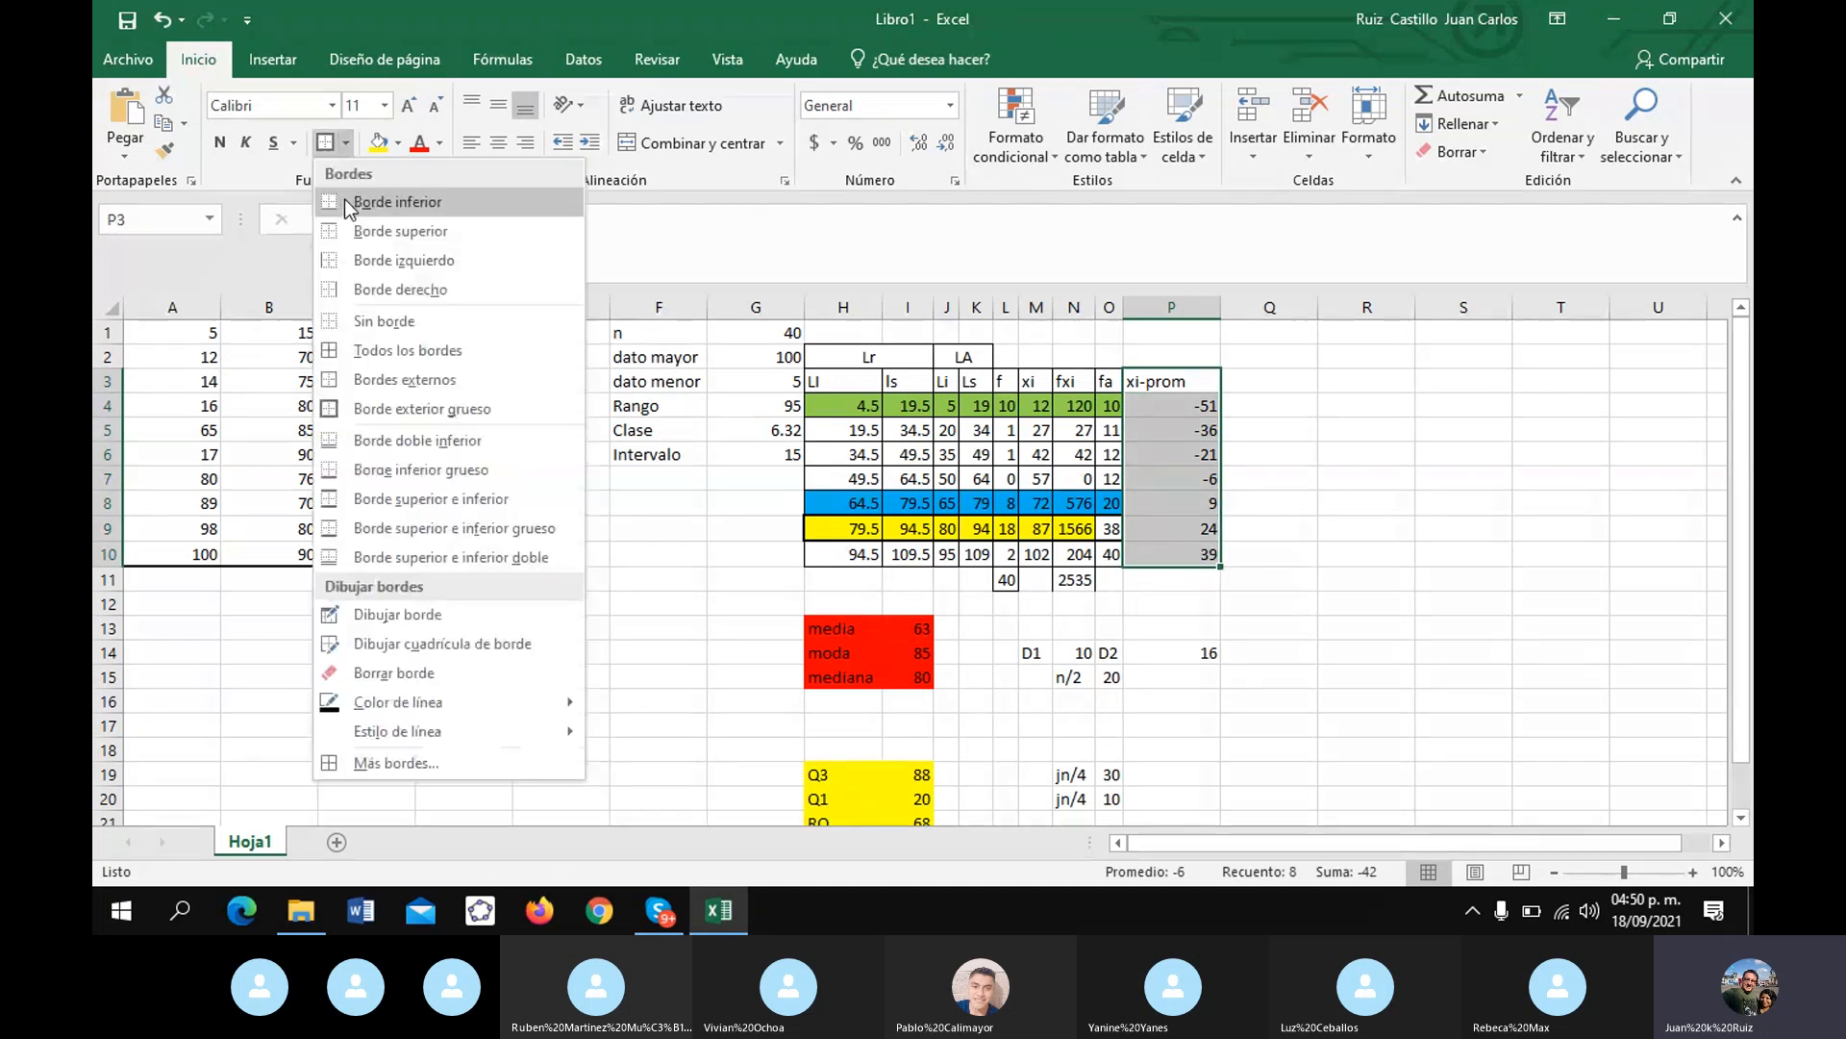
click(350, 348)
double_click(1220, 304)
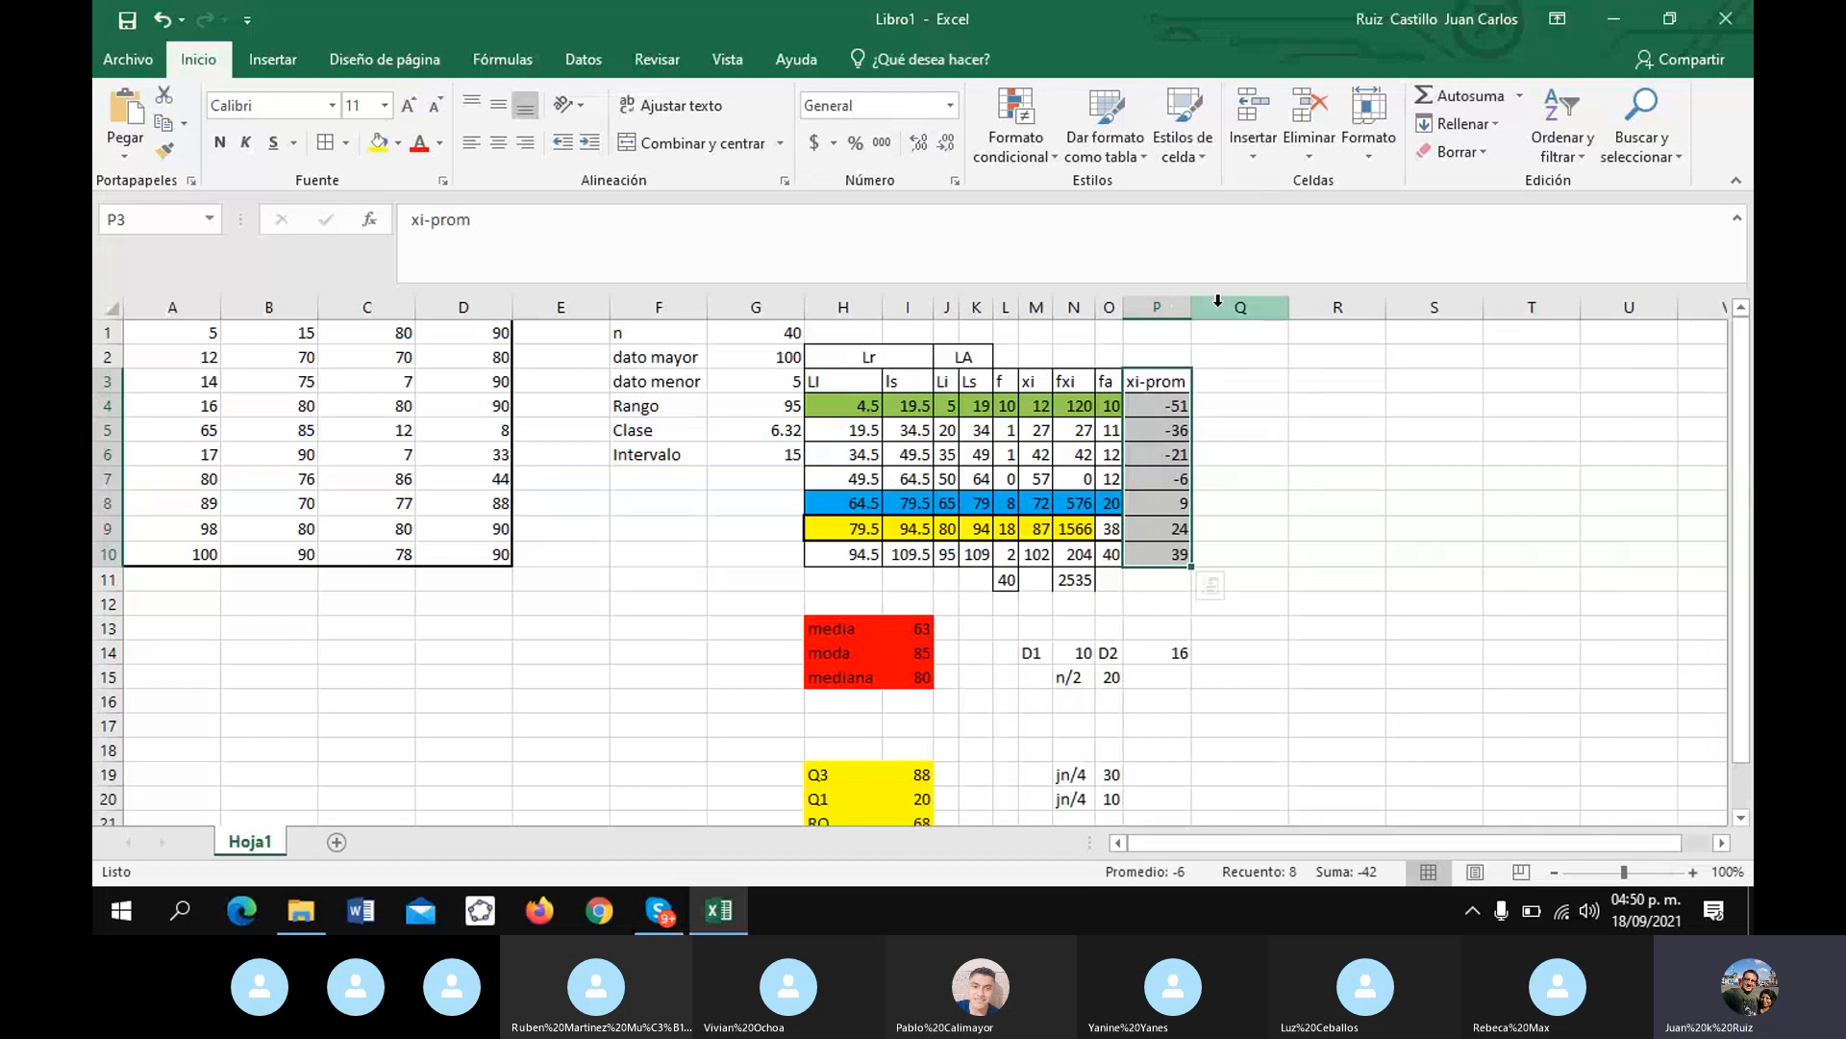
click(1250, 528)
click(1270, 631)
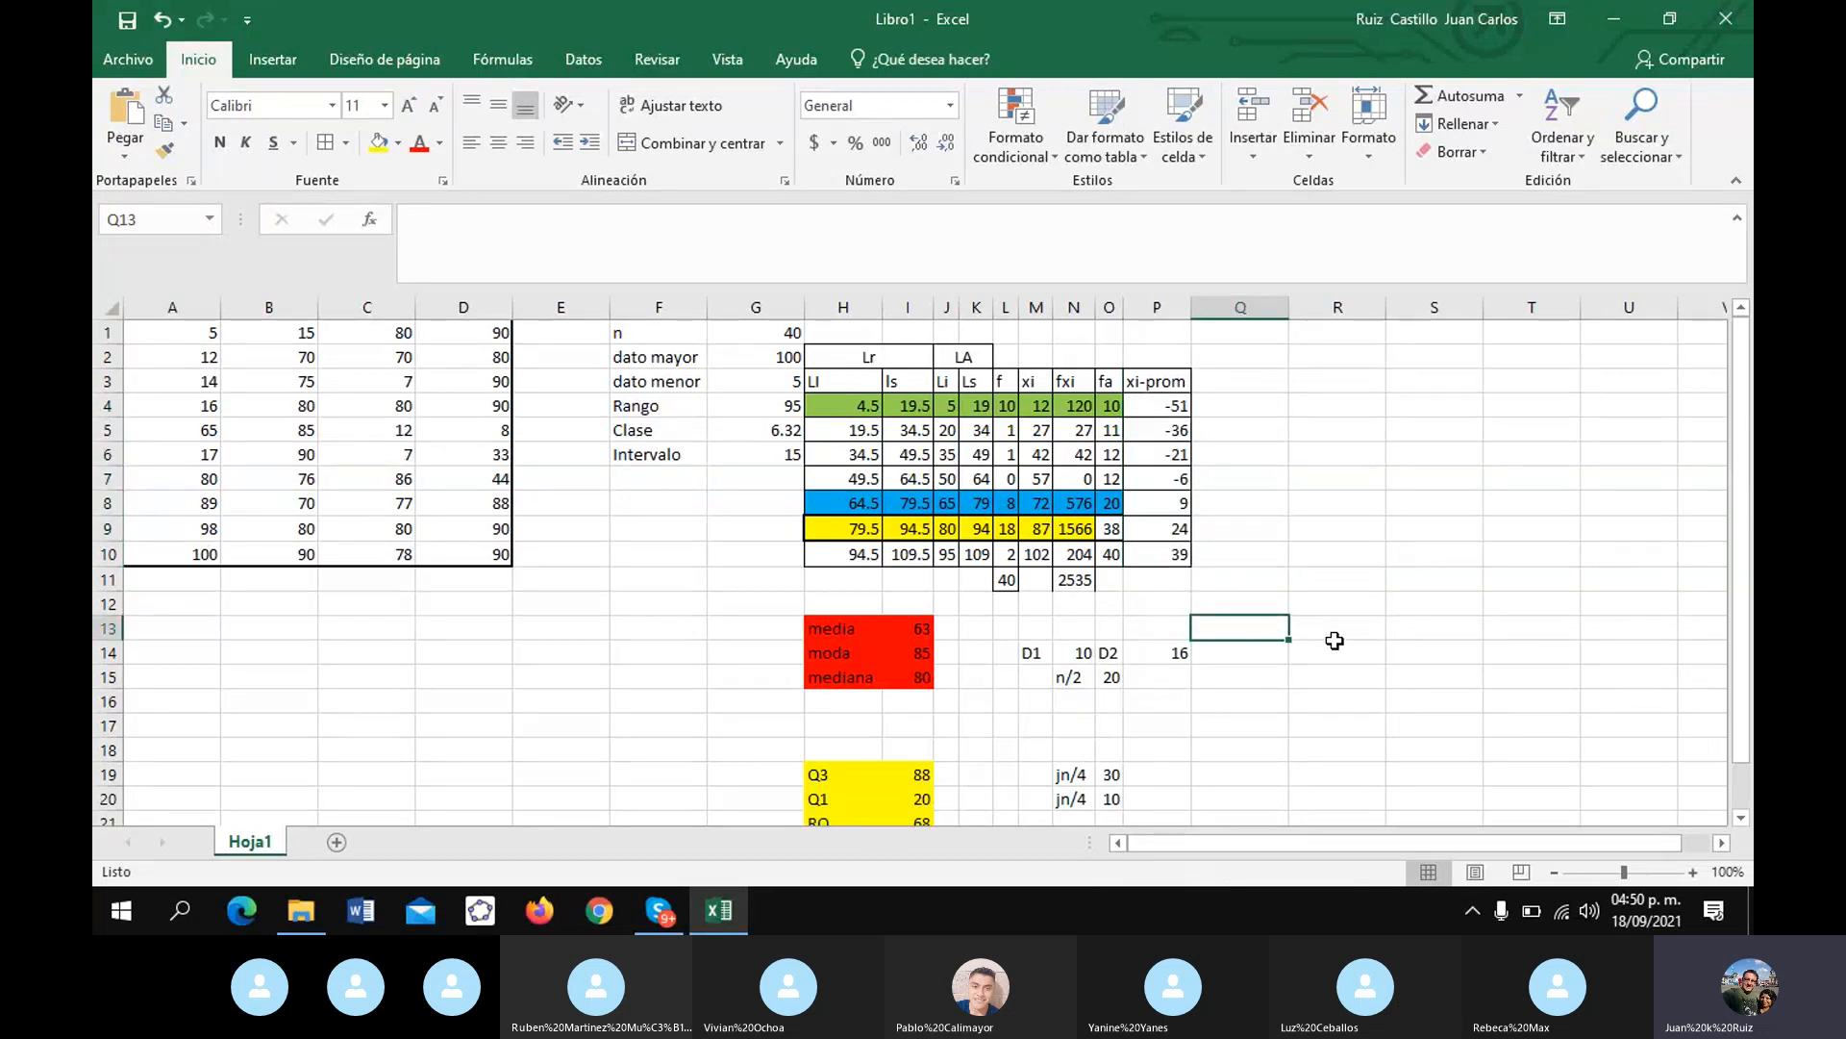
- Enter the label DM in R13 and the opening absolute-value bar of the new heading, written as I, in Q3
click(1335, 640)
text(D)
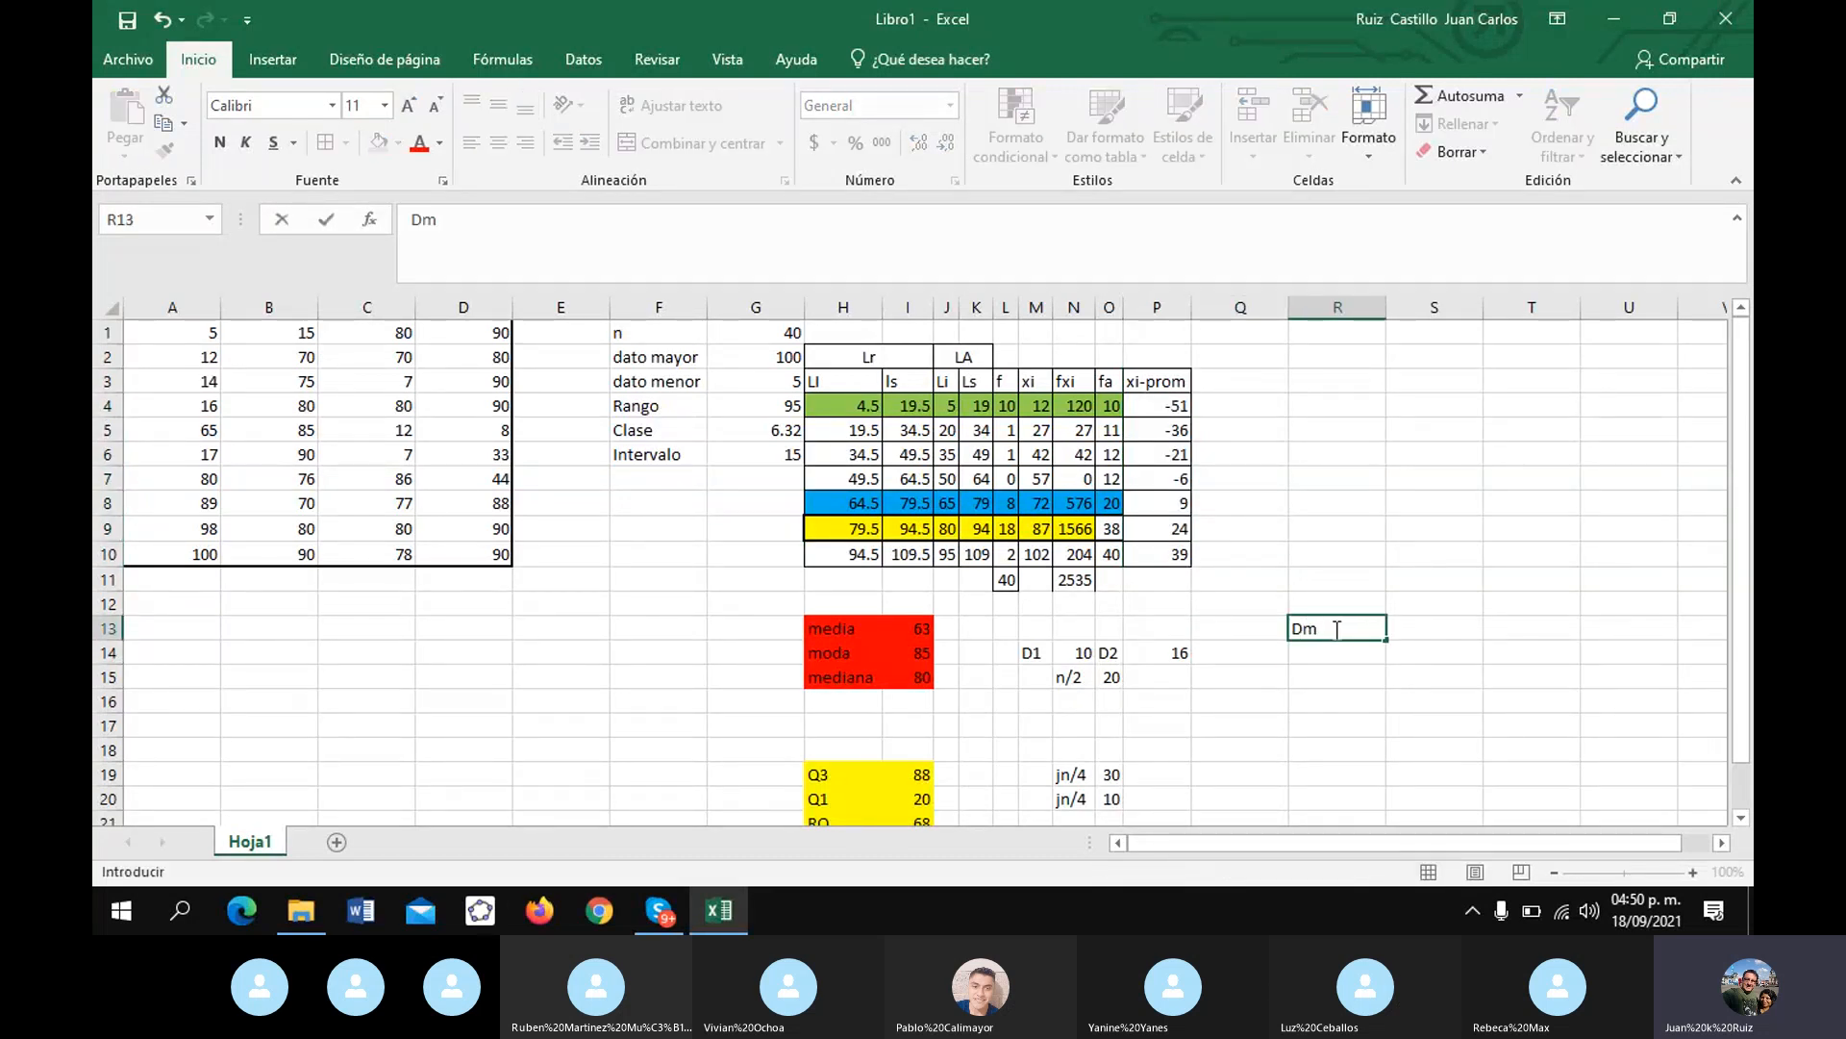
text(M)
click(1231, 375)
text(|)
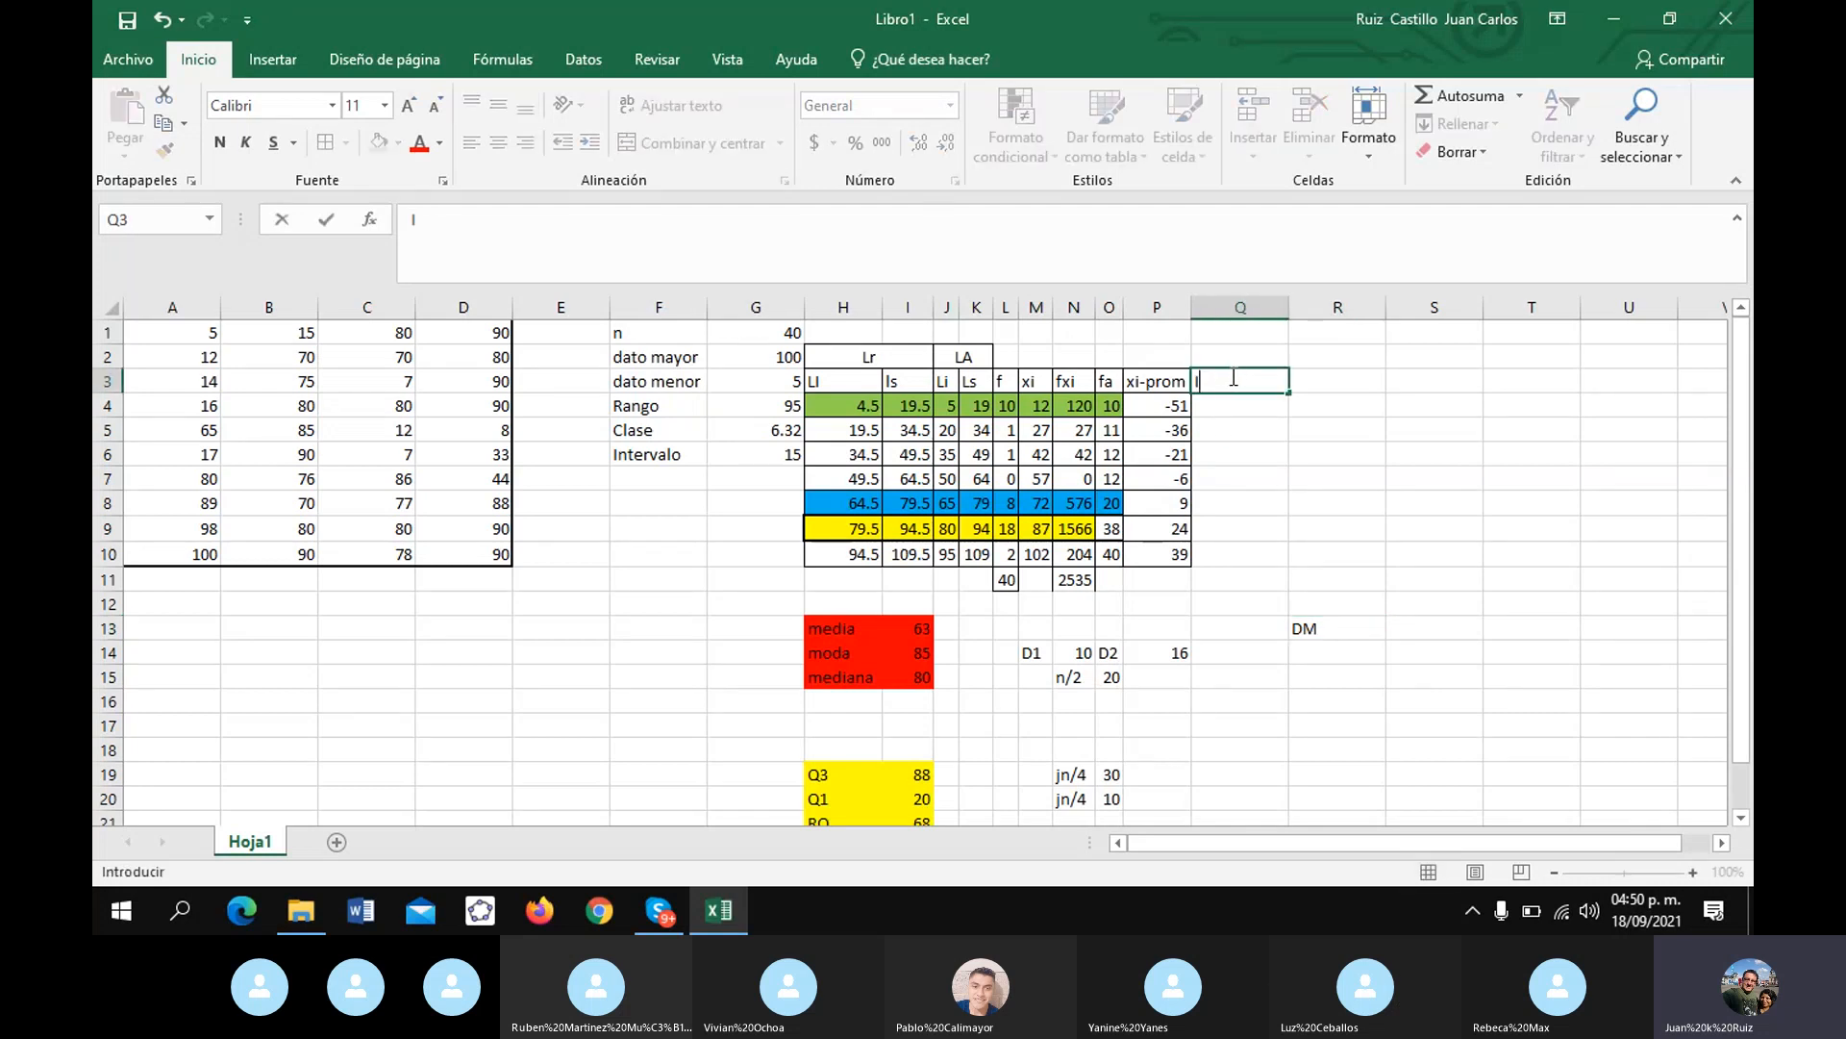
key(Left)
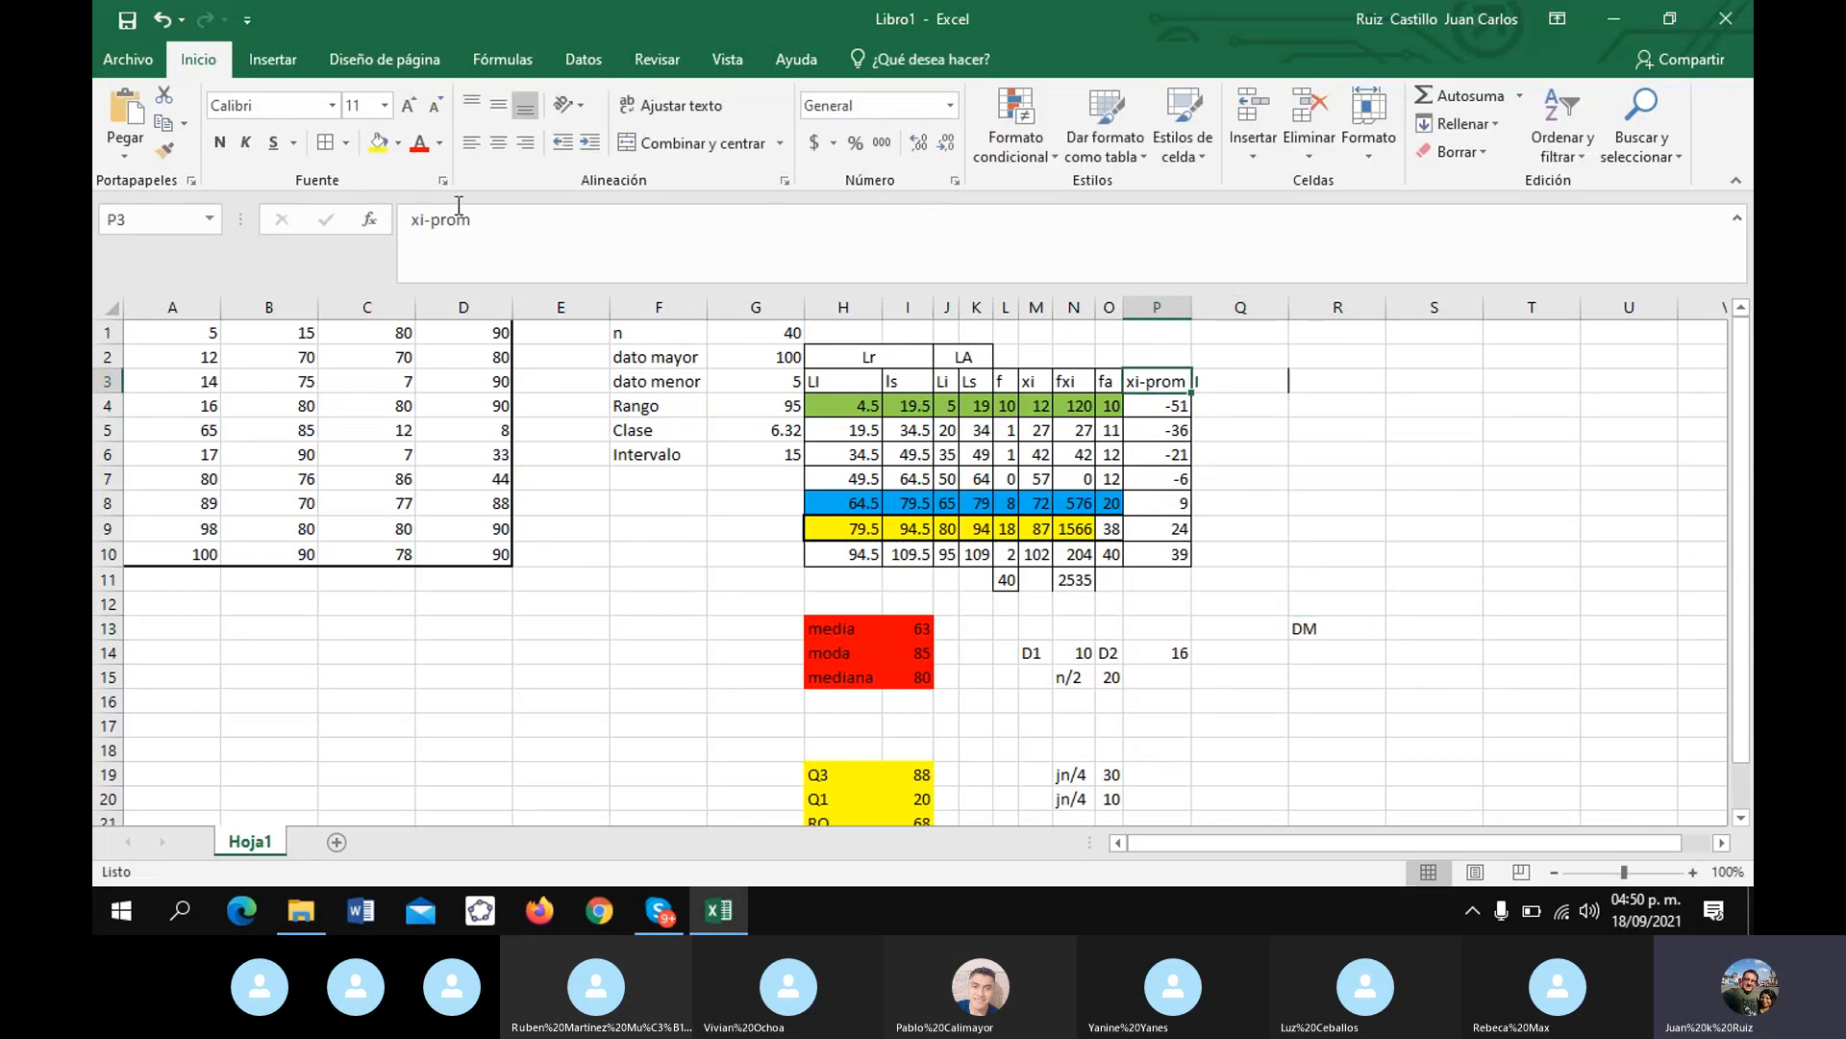
triple_click(507, 223)
text(C)
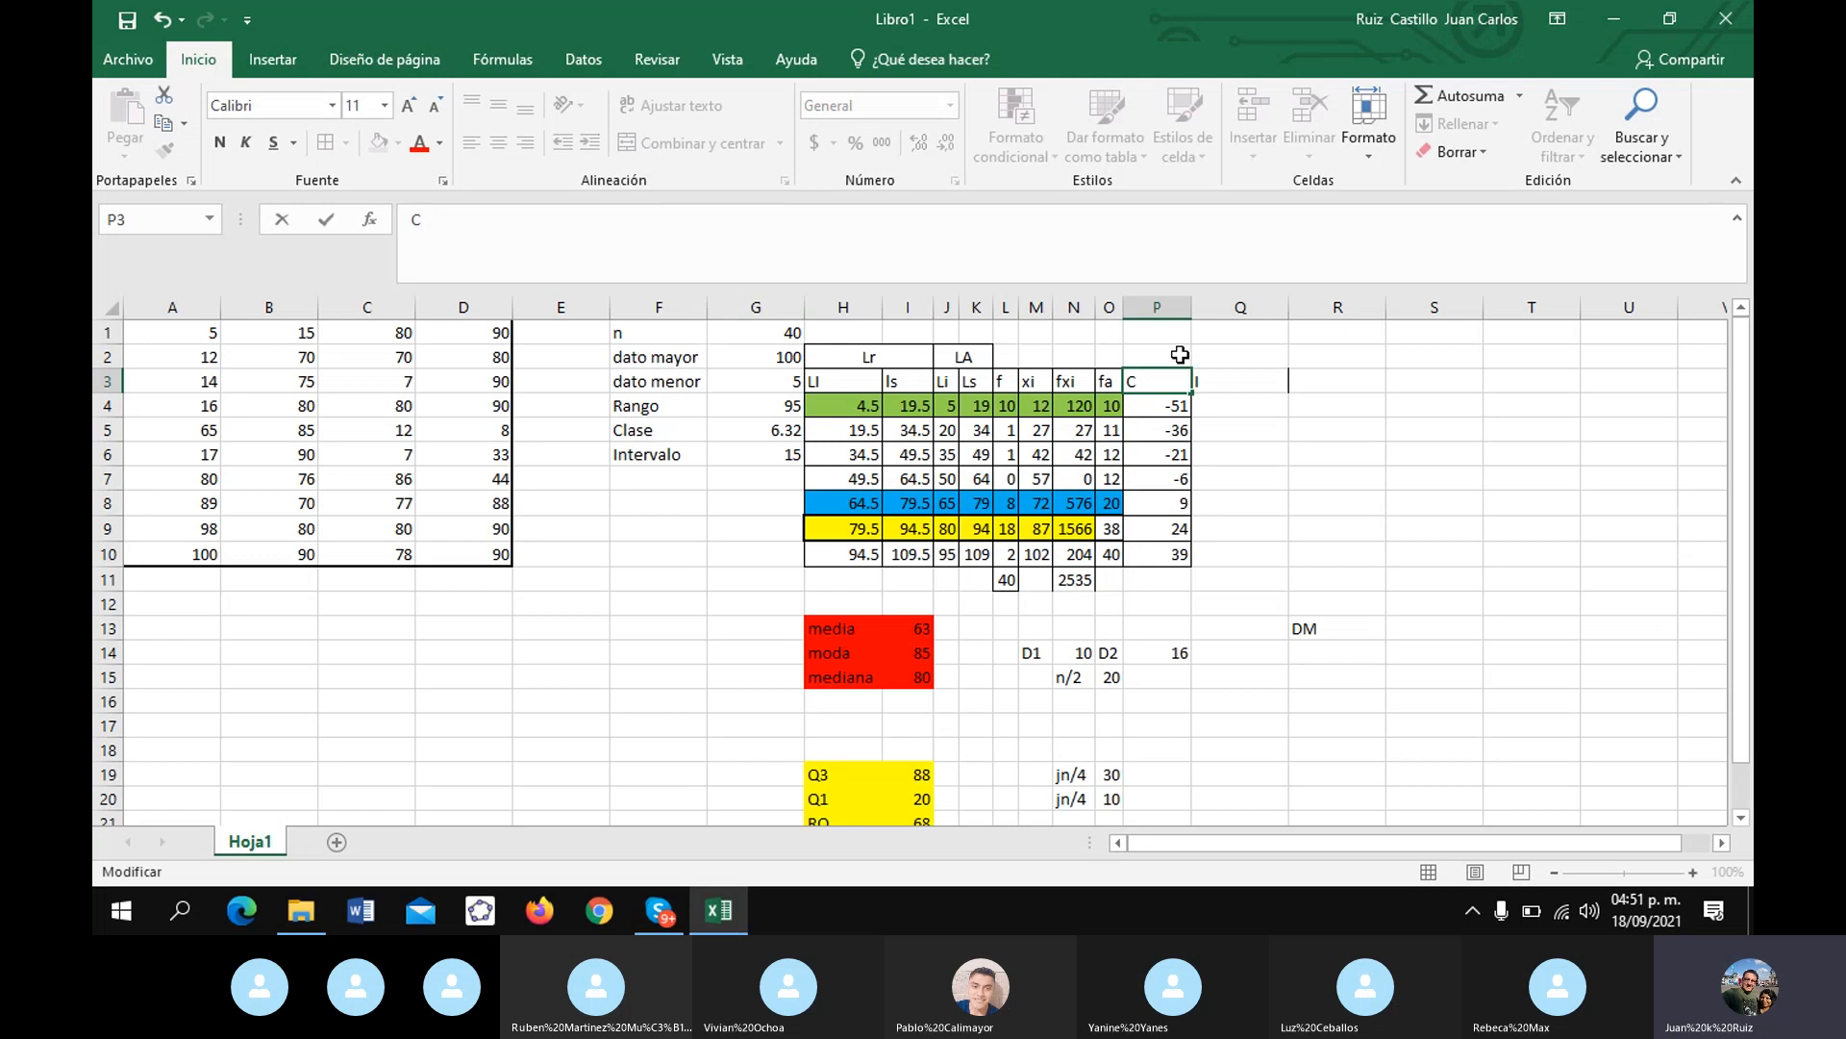
key(Escape)
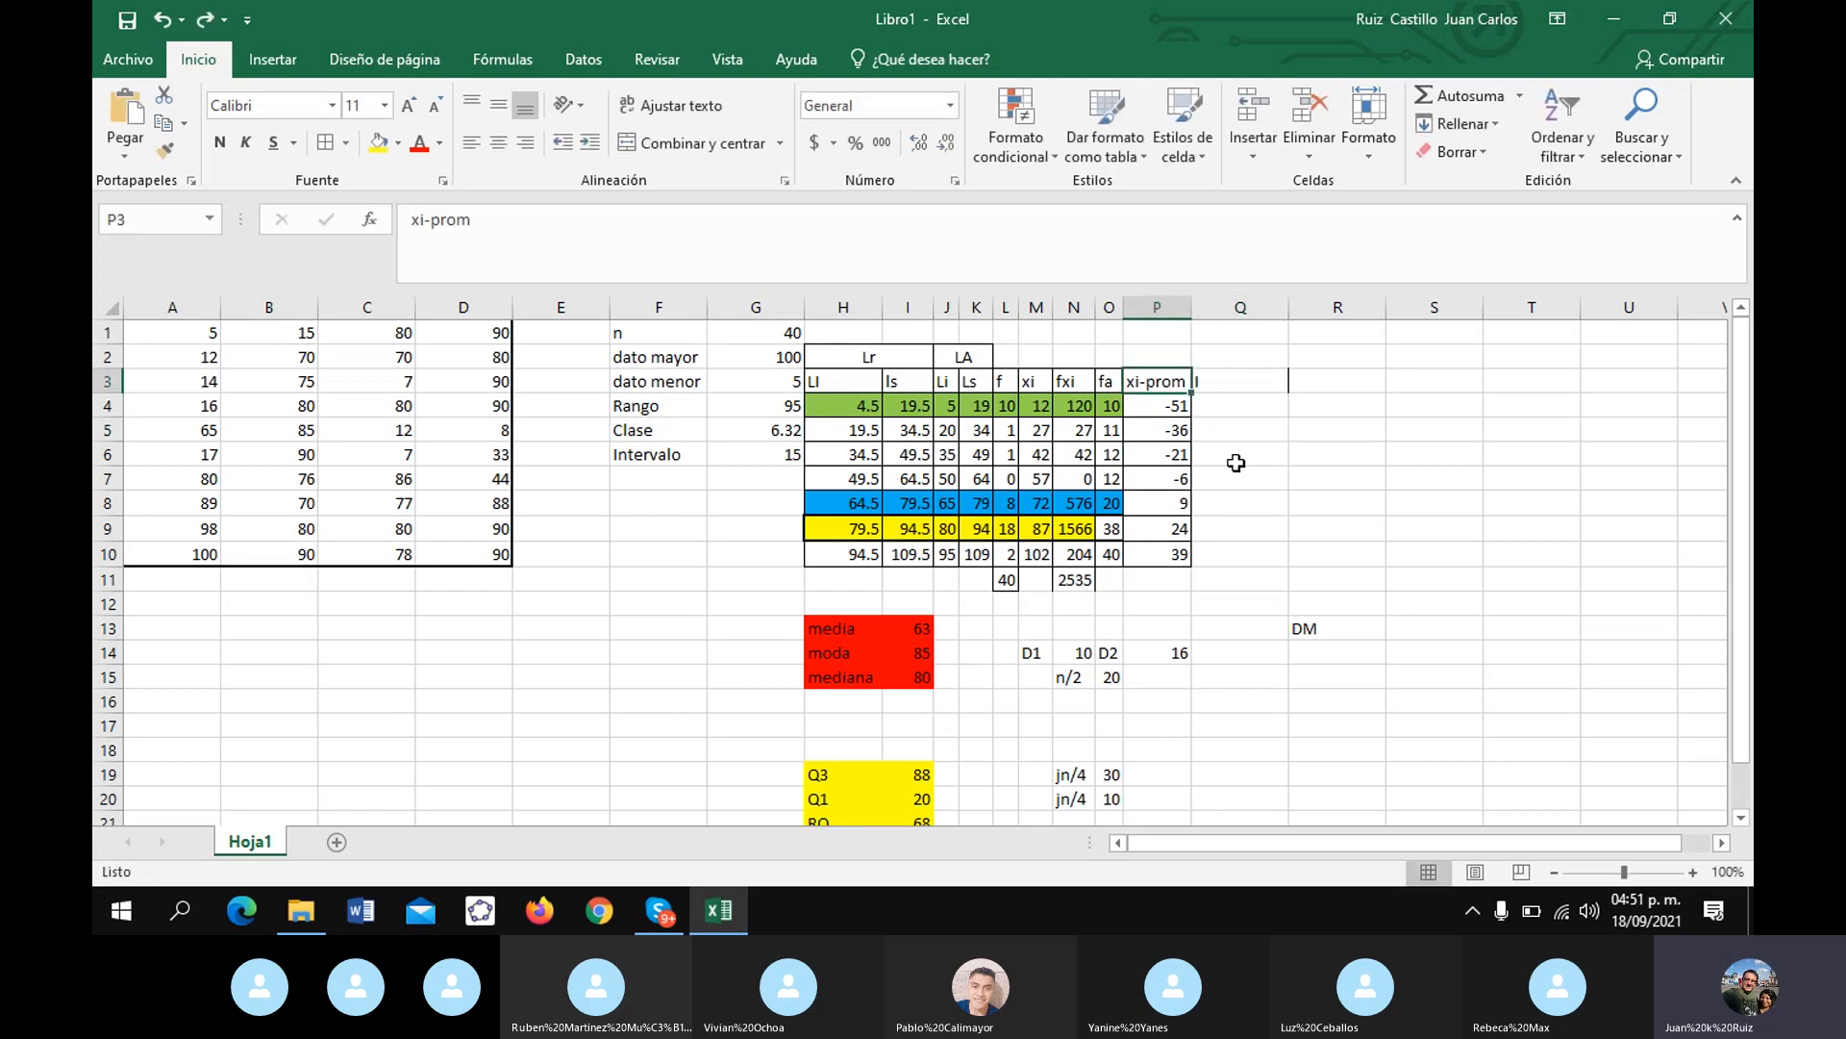
- Copy the xi-prom heading text from P3 into Q3 and complete it as Ixi-promI
drag(481, 223, 394, 221)
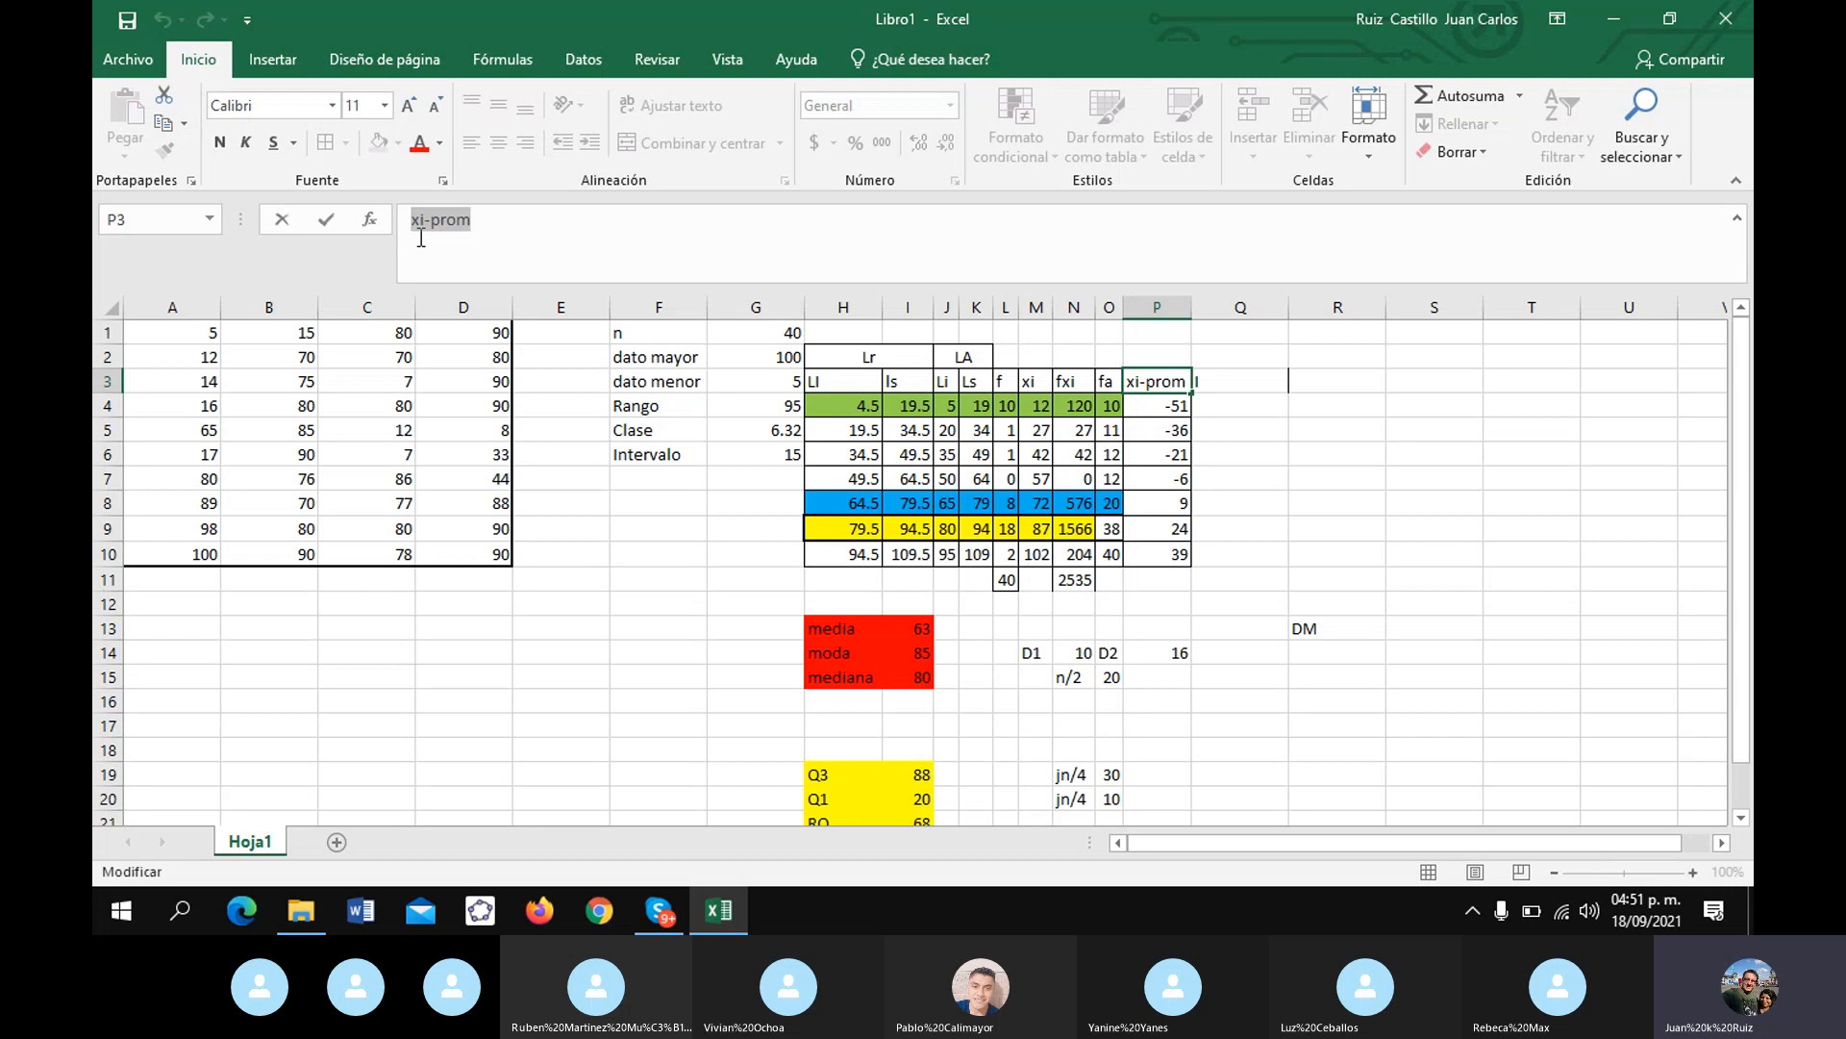
key(ctrl+c)
click(1227, 377)
click(511, 226)
key(ctrl+v)
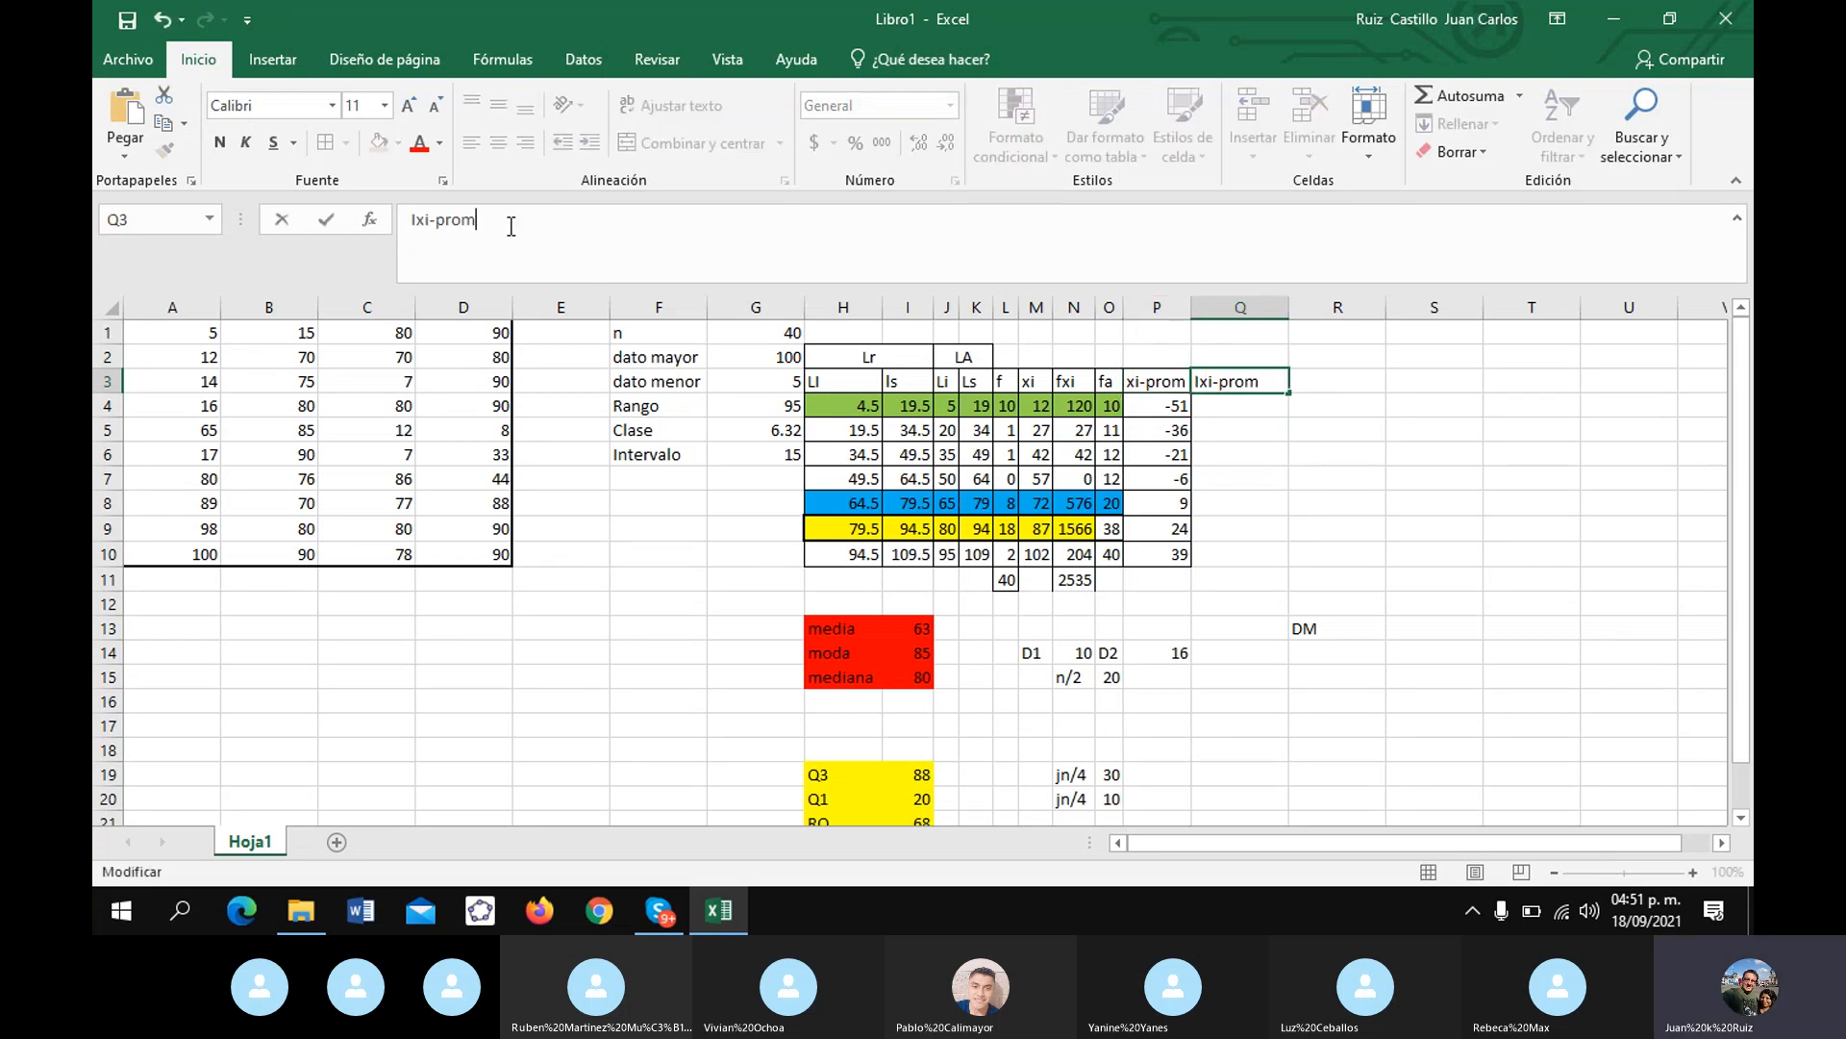
text(l)
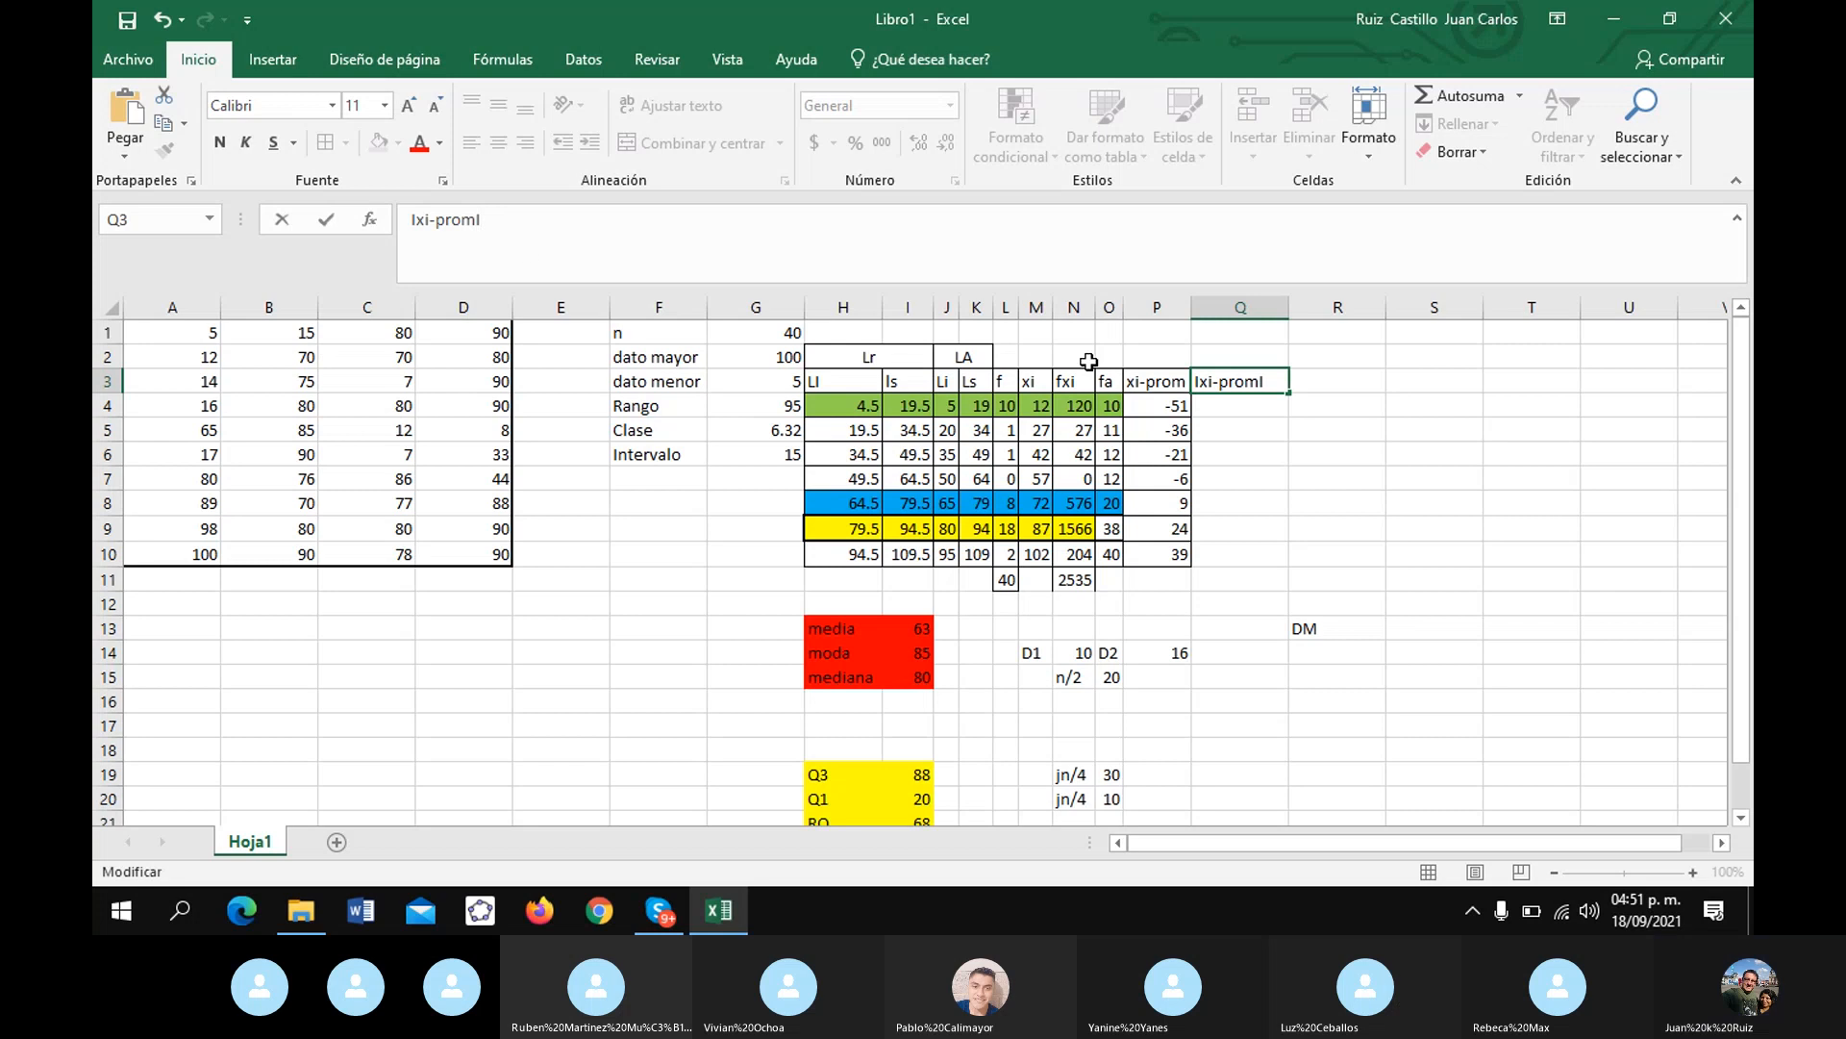
key(Return)
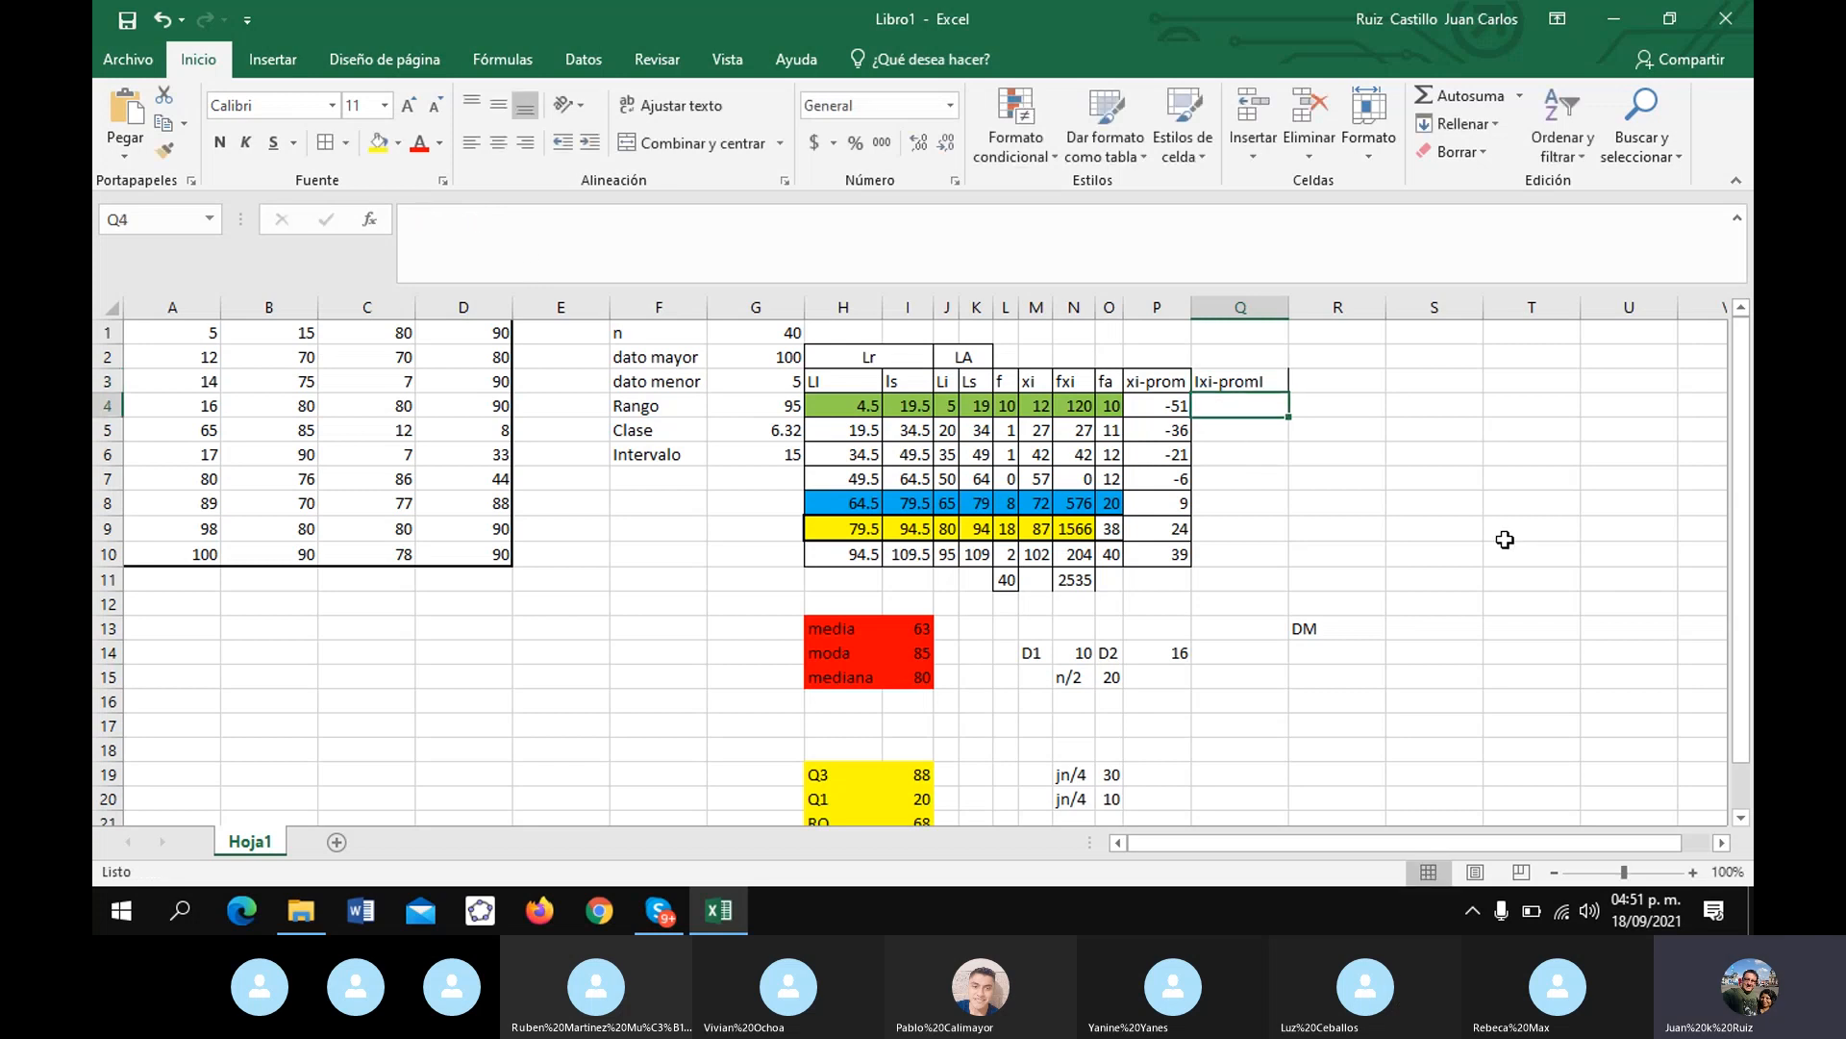
- Calculate the absolute value in Q4 with =ABS(P4) and fill the formula down through Q10
text(=)
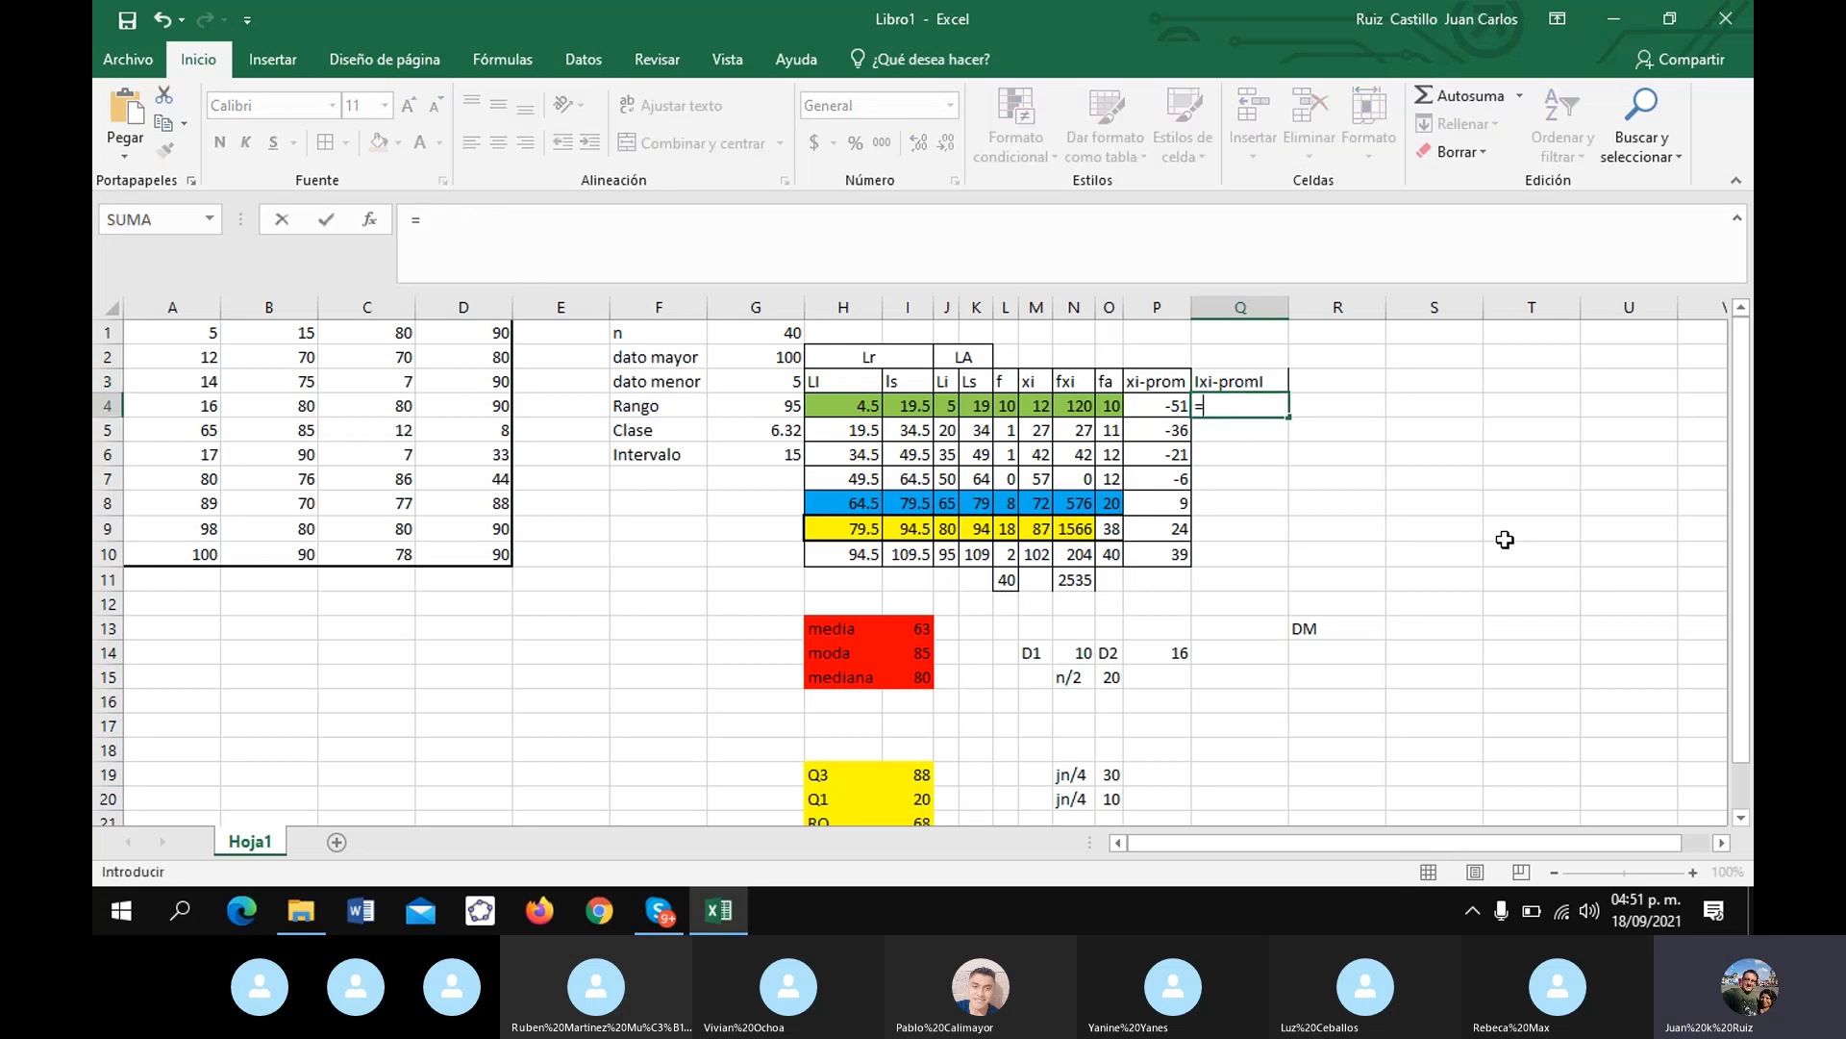
text(abs)
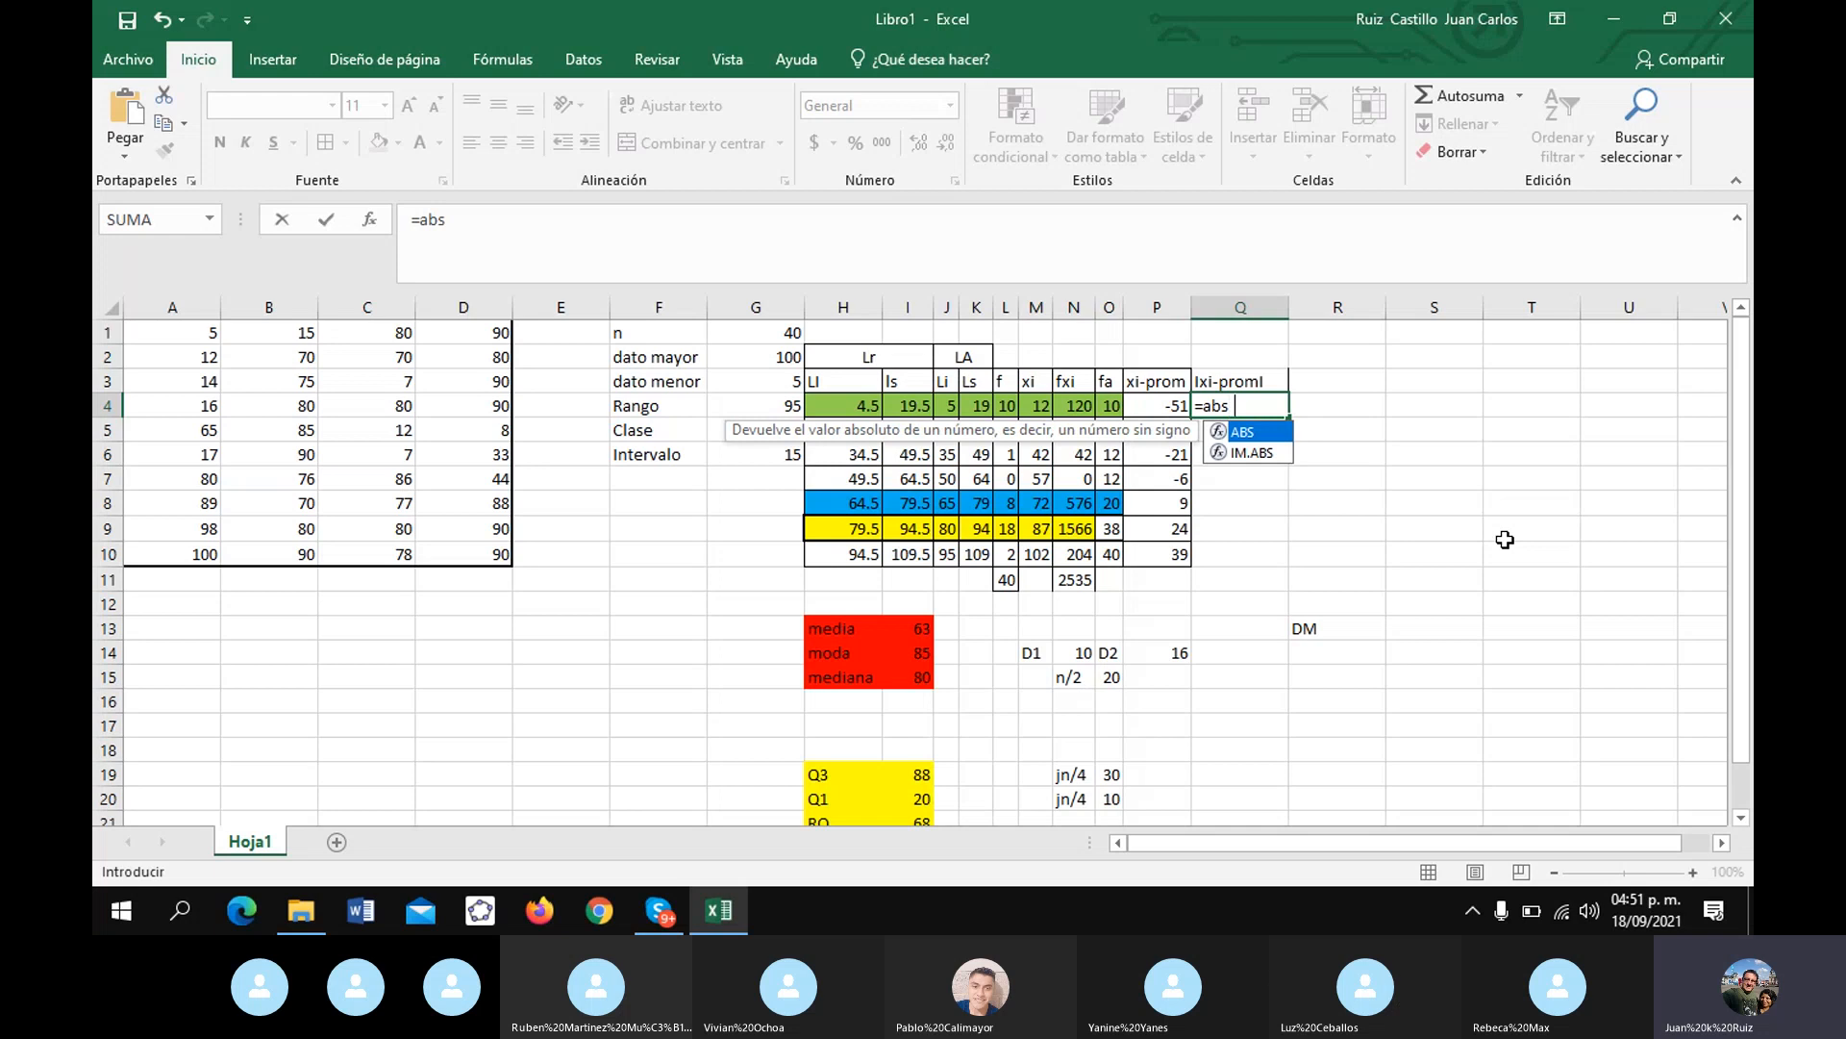
text(()
click(1166, 405)
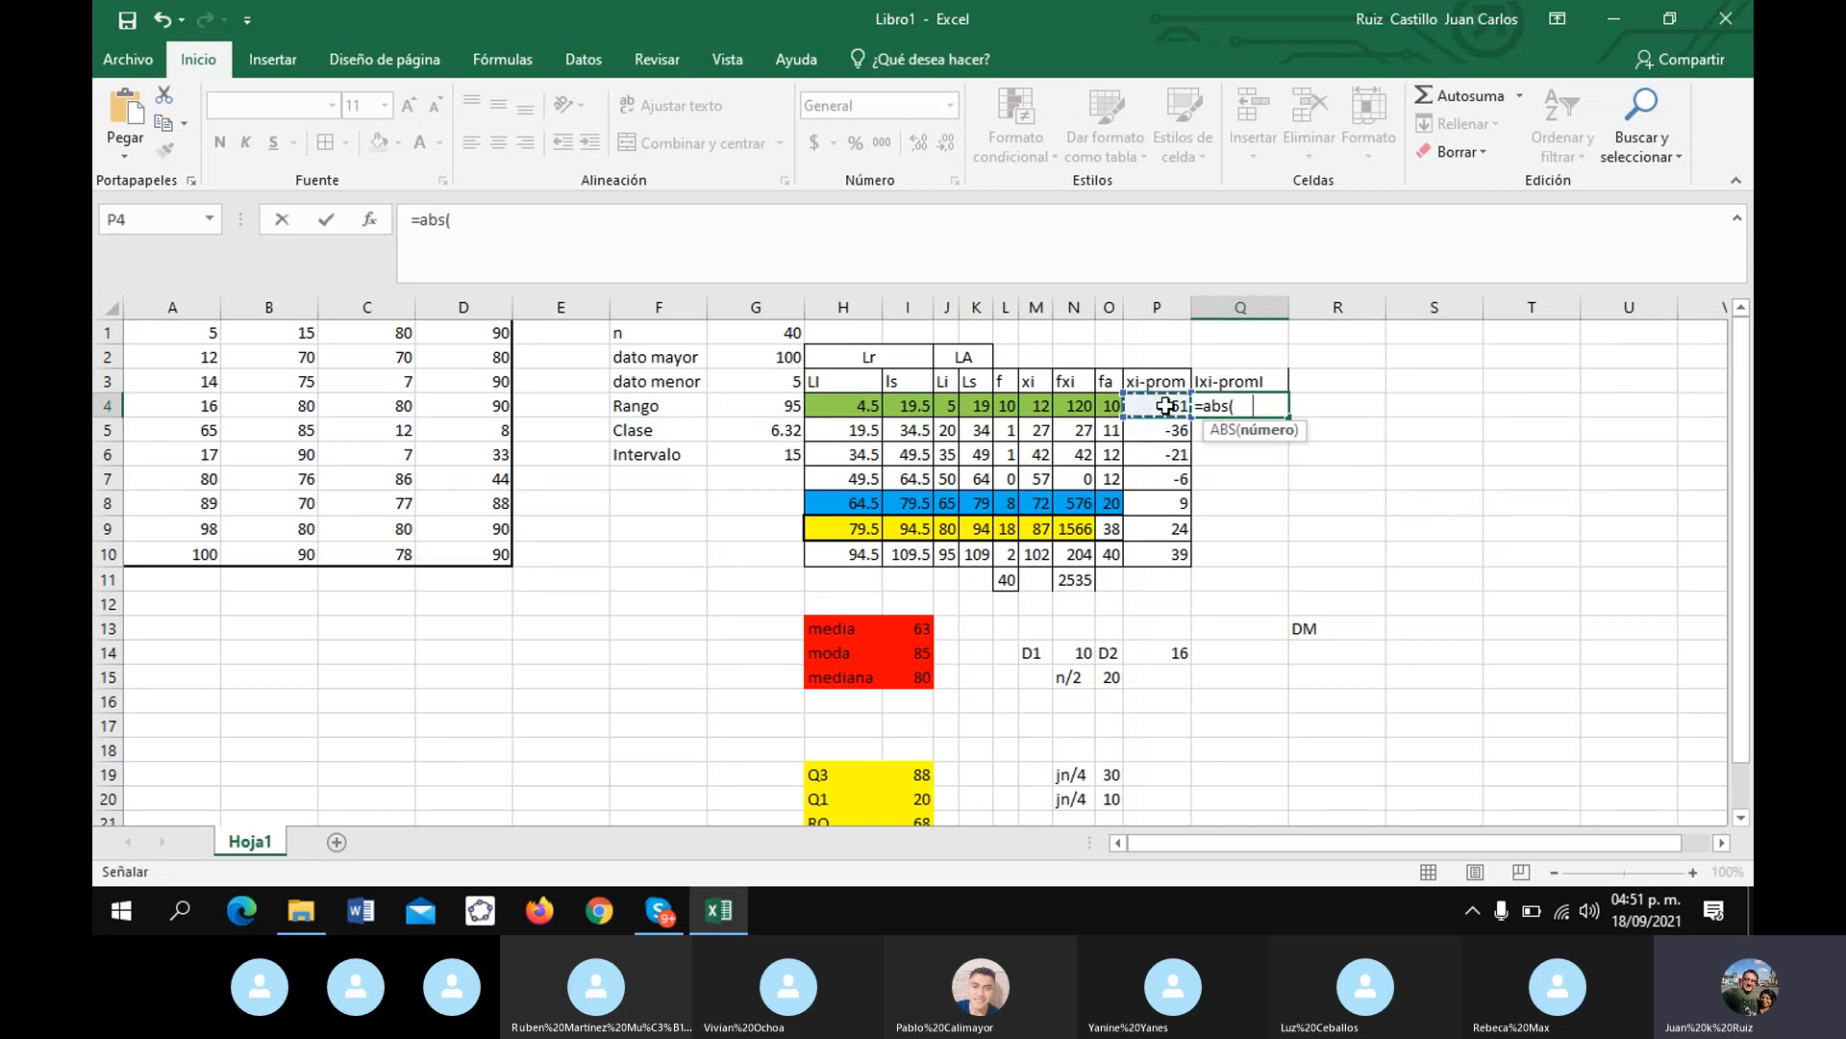
text())
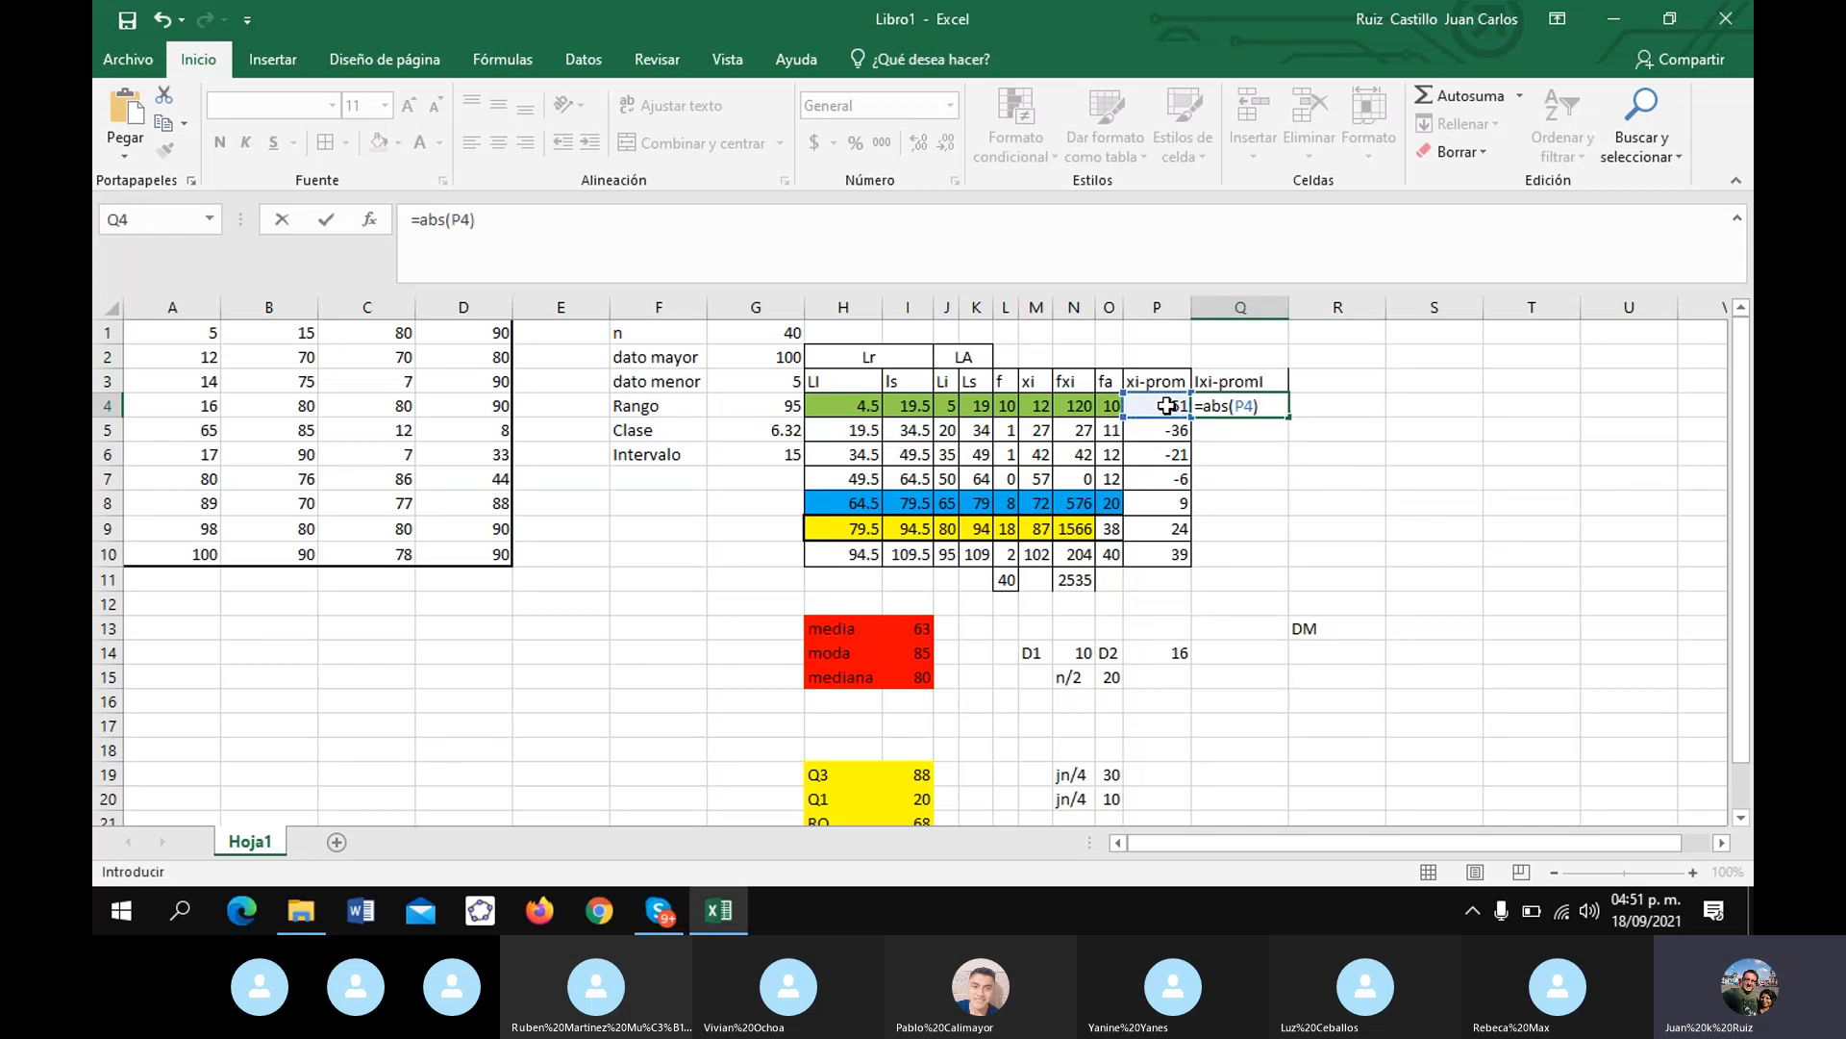
key(Return)
click(1271, 408)
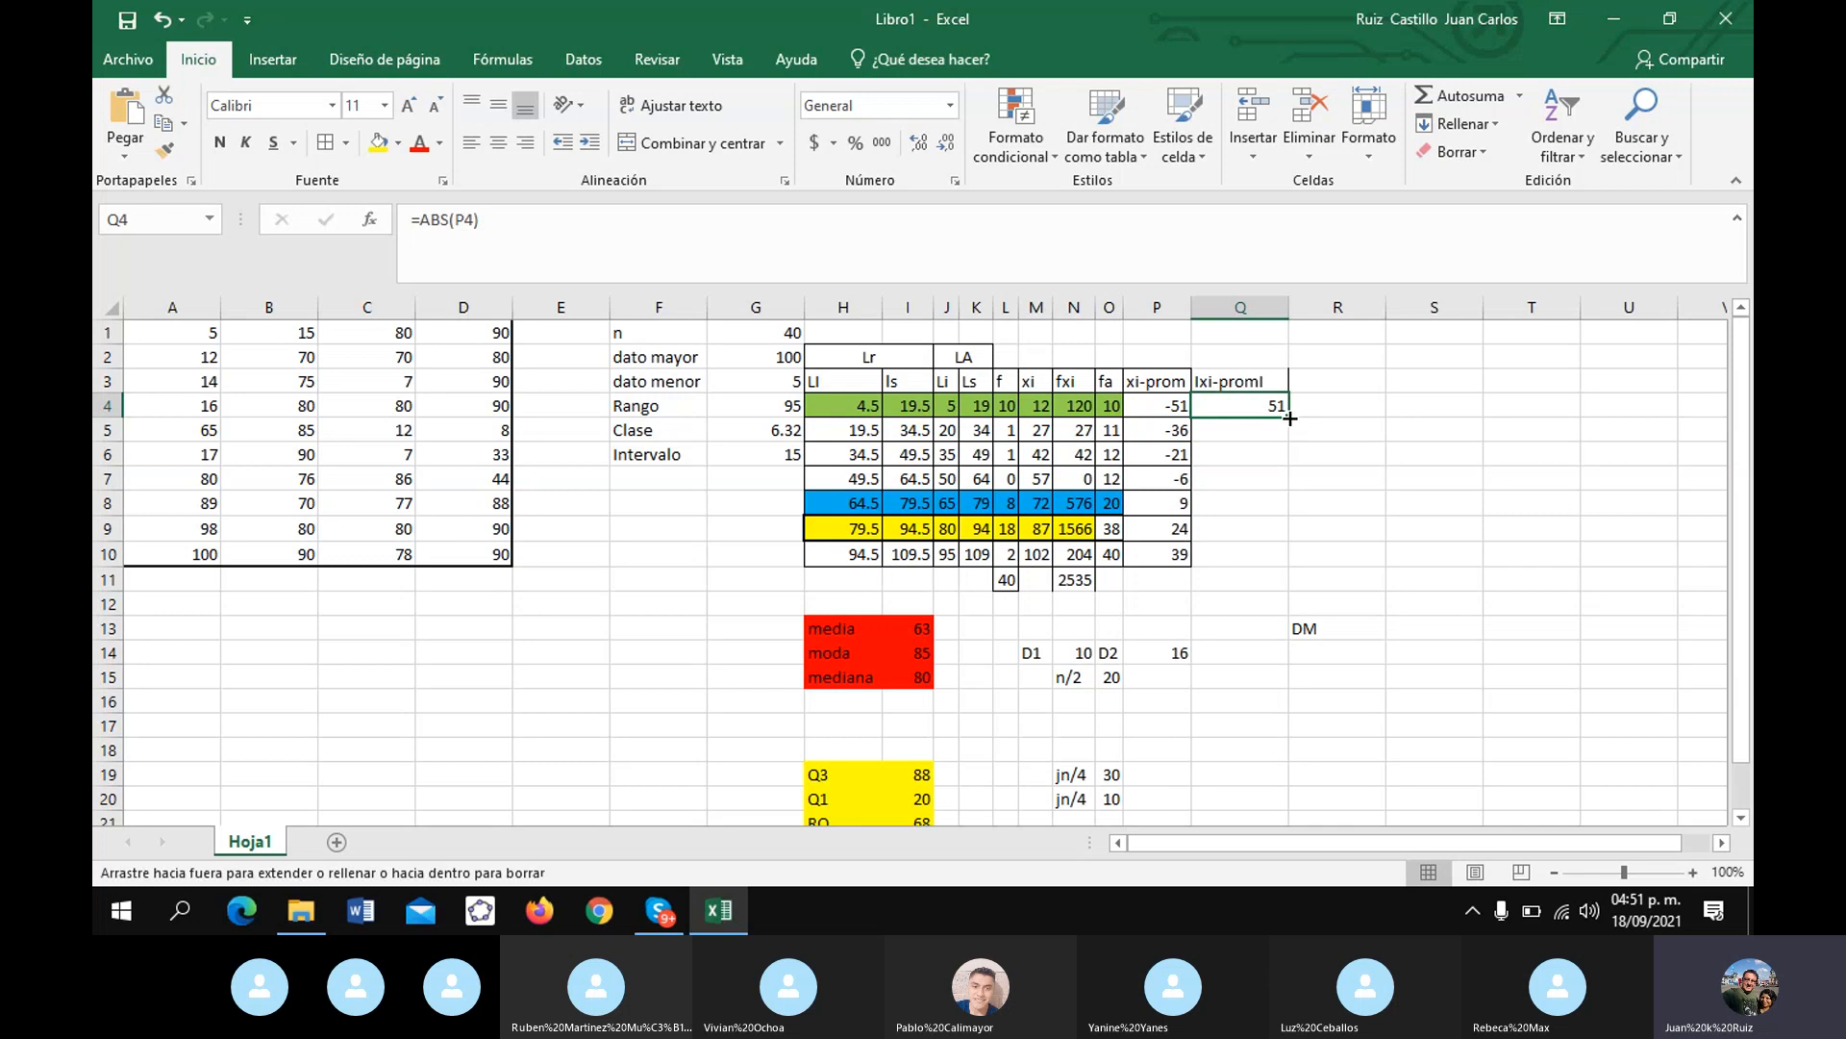
double_click(1289, 418)
click(1373, 452)
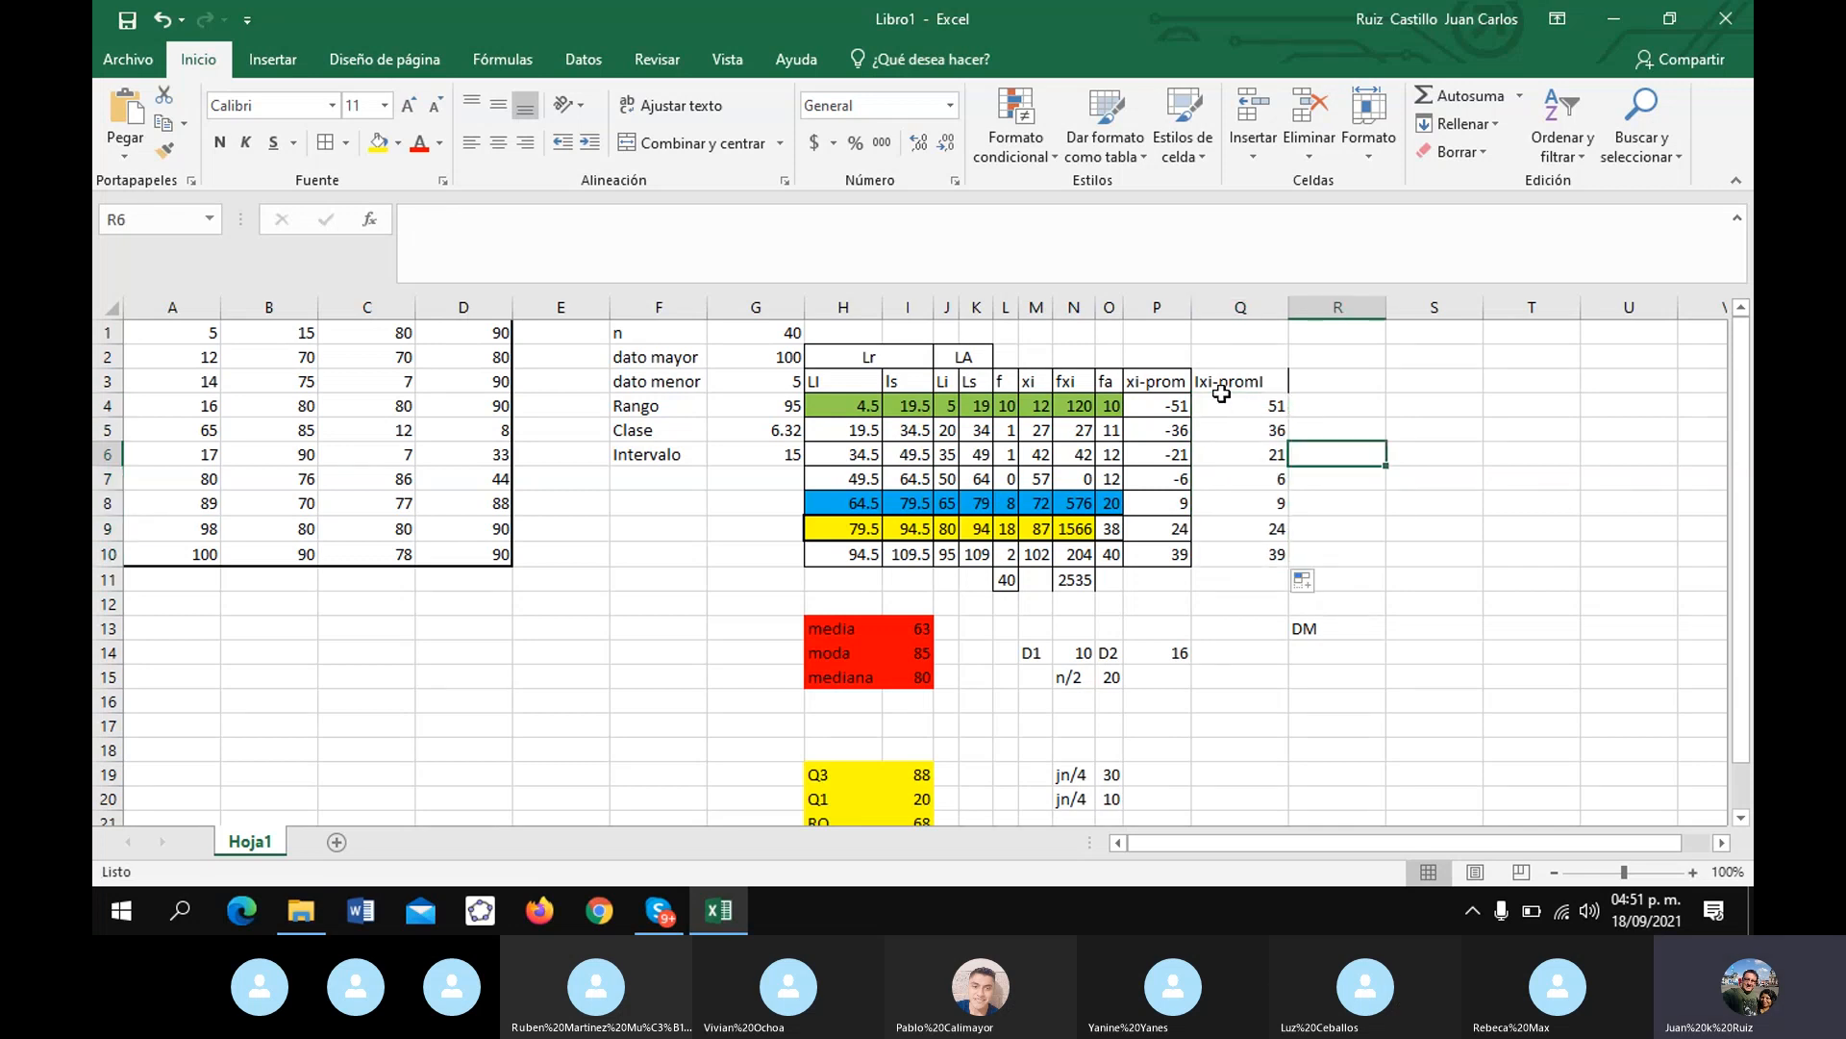
- Apply all borders to Q3:Q10 and narrow column Q to fit its contents
drag(1221, 392, 1239, 554)
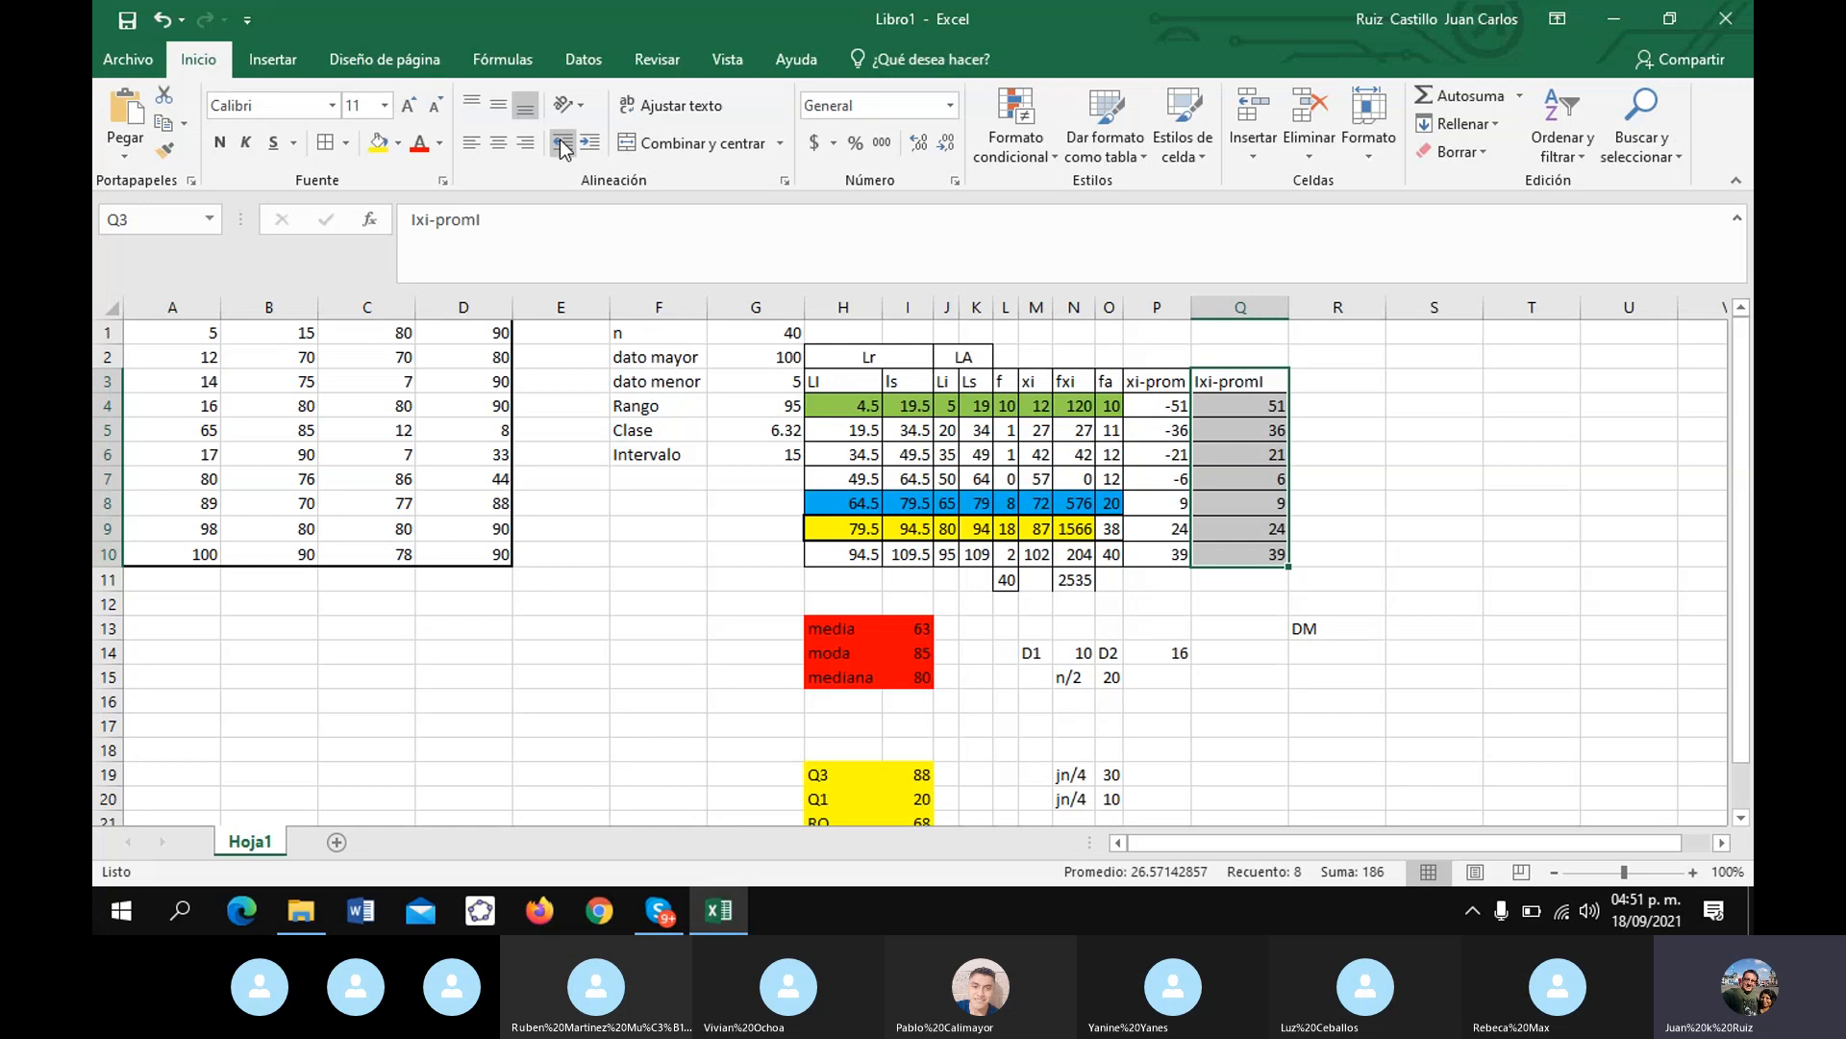
drag(1279, 318, 1270, 318)
- Enter the heading fIxi-promI in R3, reusing the heading text from Q3 after the letter f
click(1301, 384)
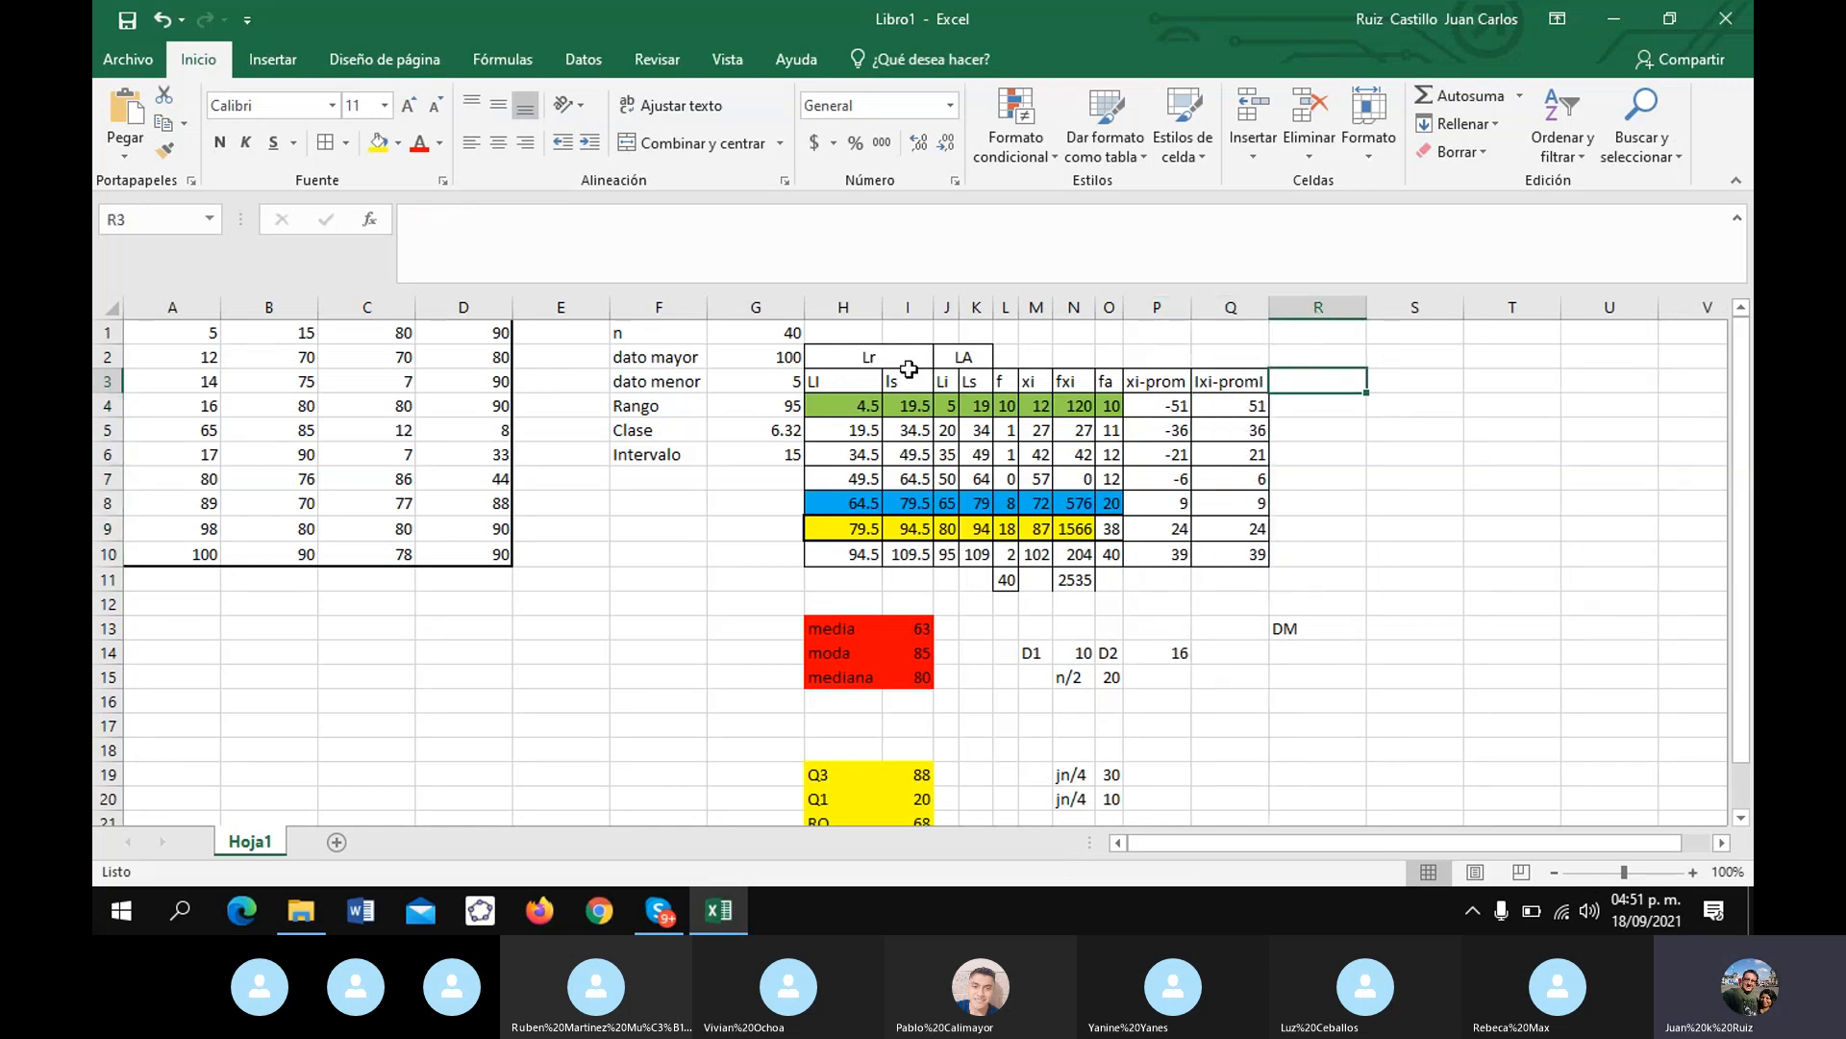
text(f)
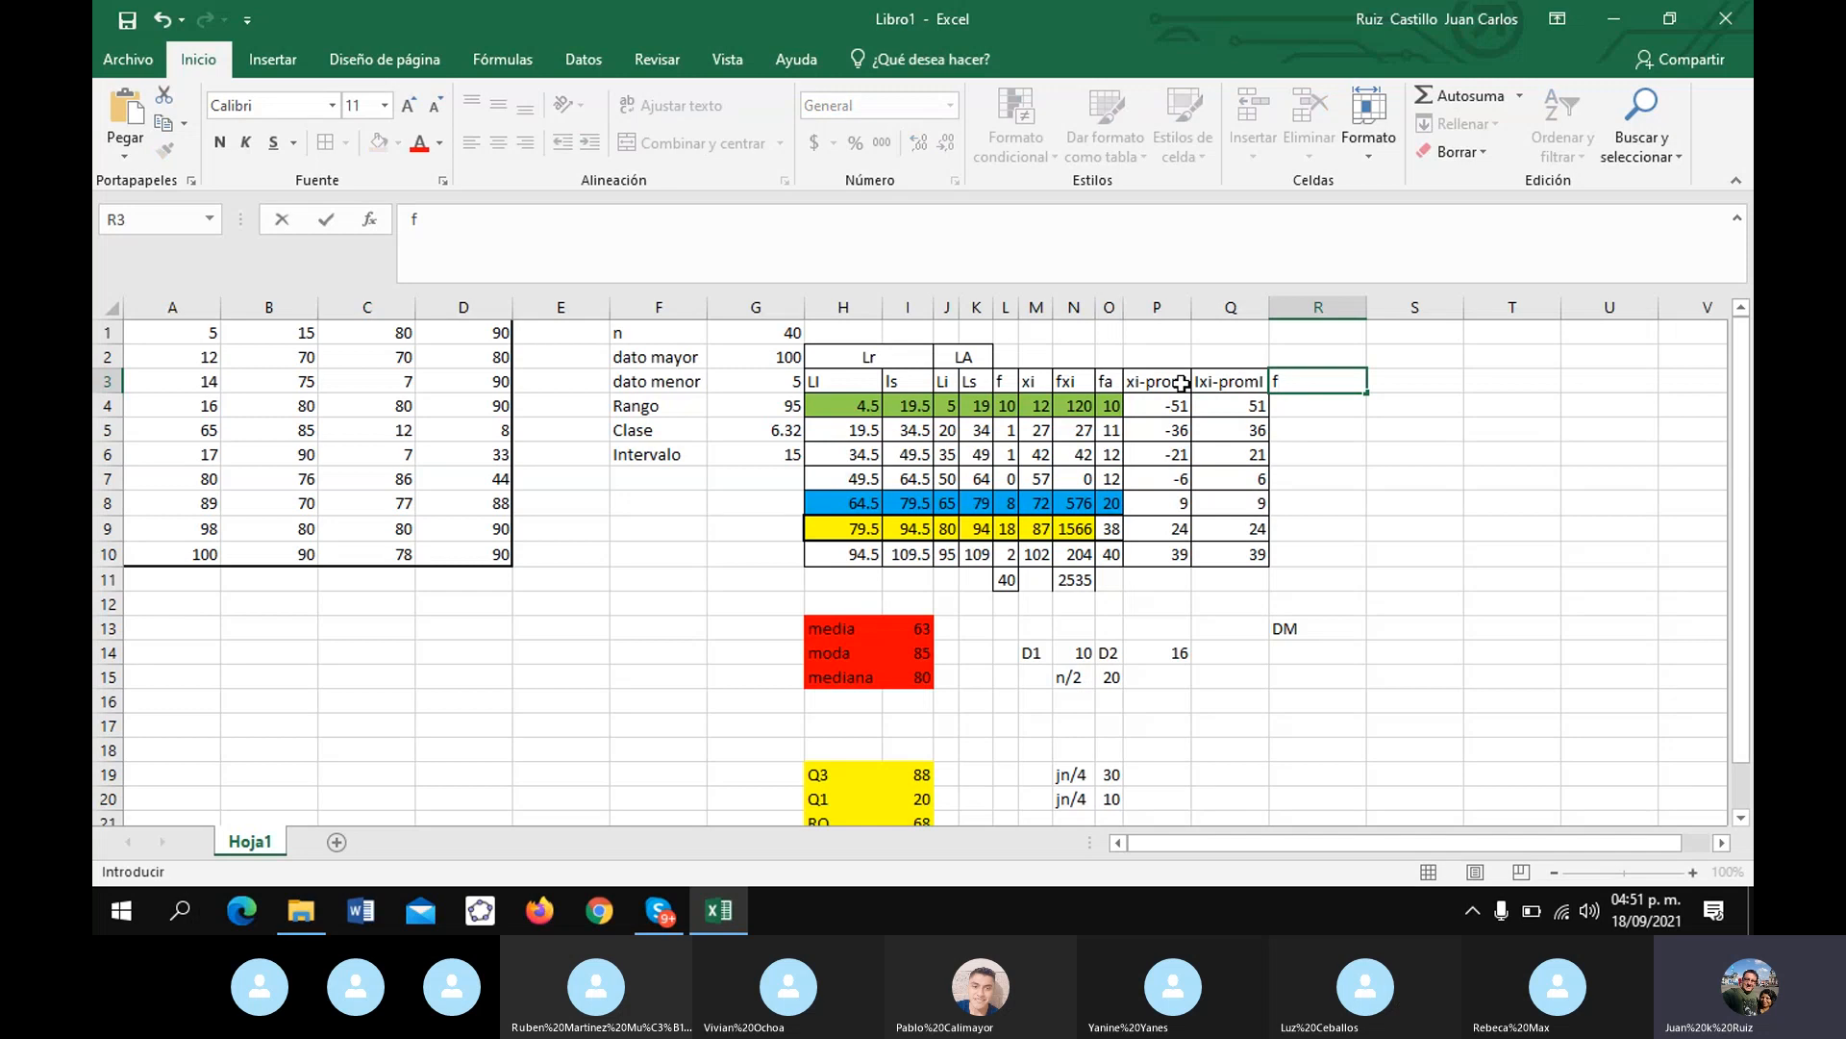
click(1214, 382)
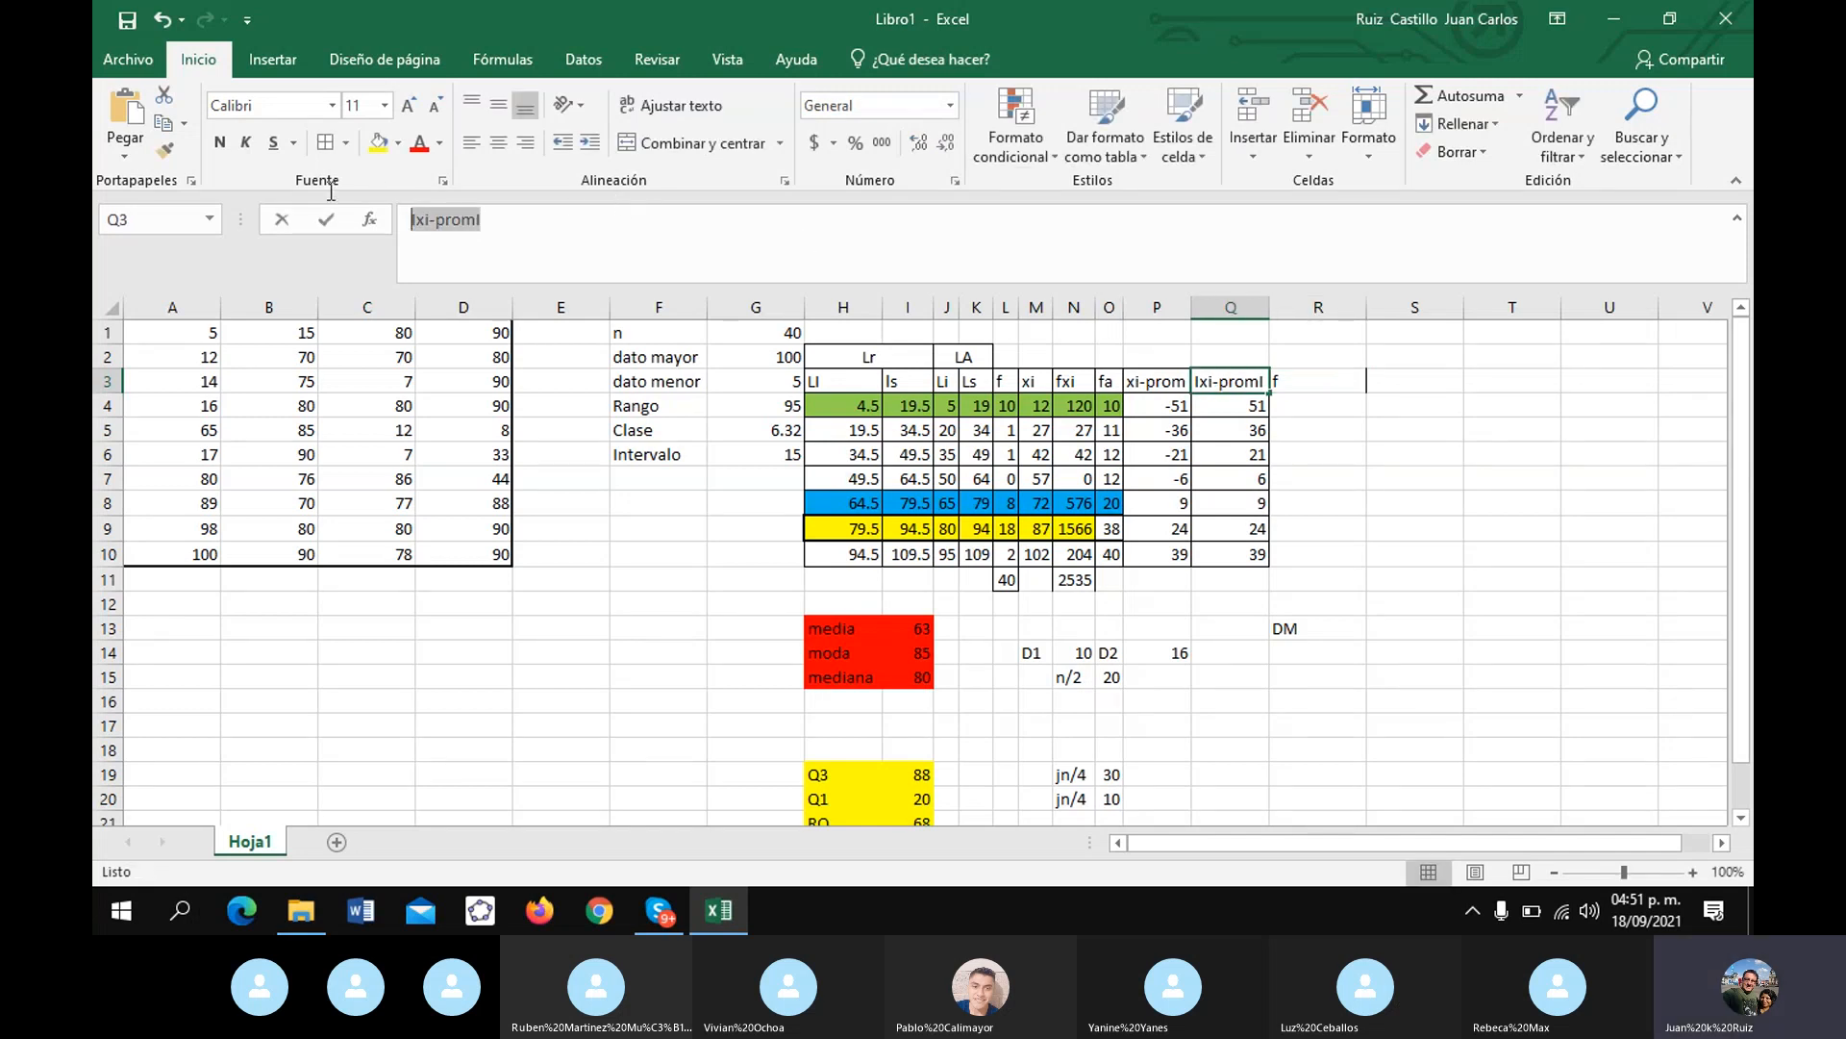
click(1310, 381)
click(571, 228)
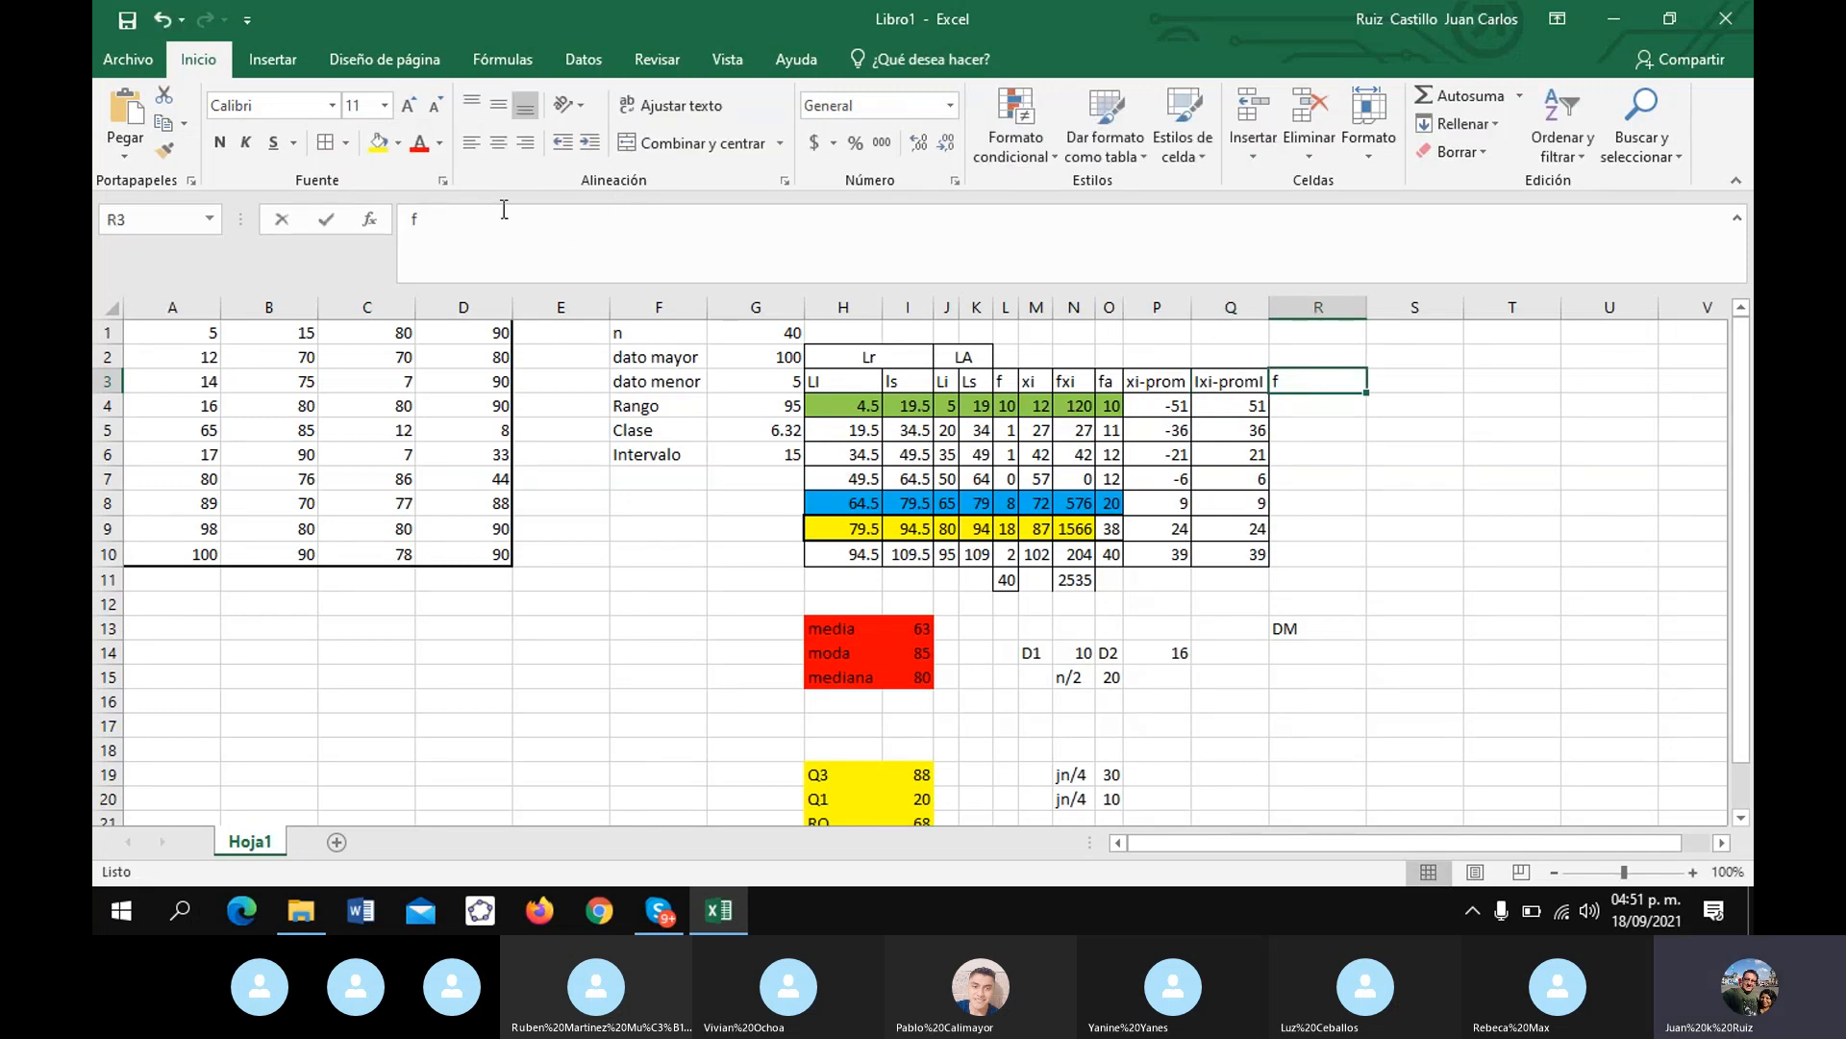
text(Ixi-promI)
click(1305, 394)
- Multiply frequency by absolute deviation in R4 with =L4*Q4 and fill the formula down through R10
click(1305, 404)
text(=)
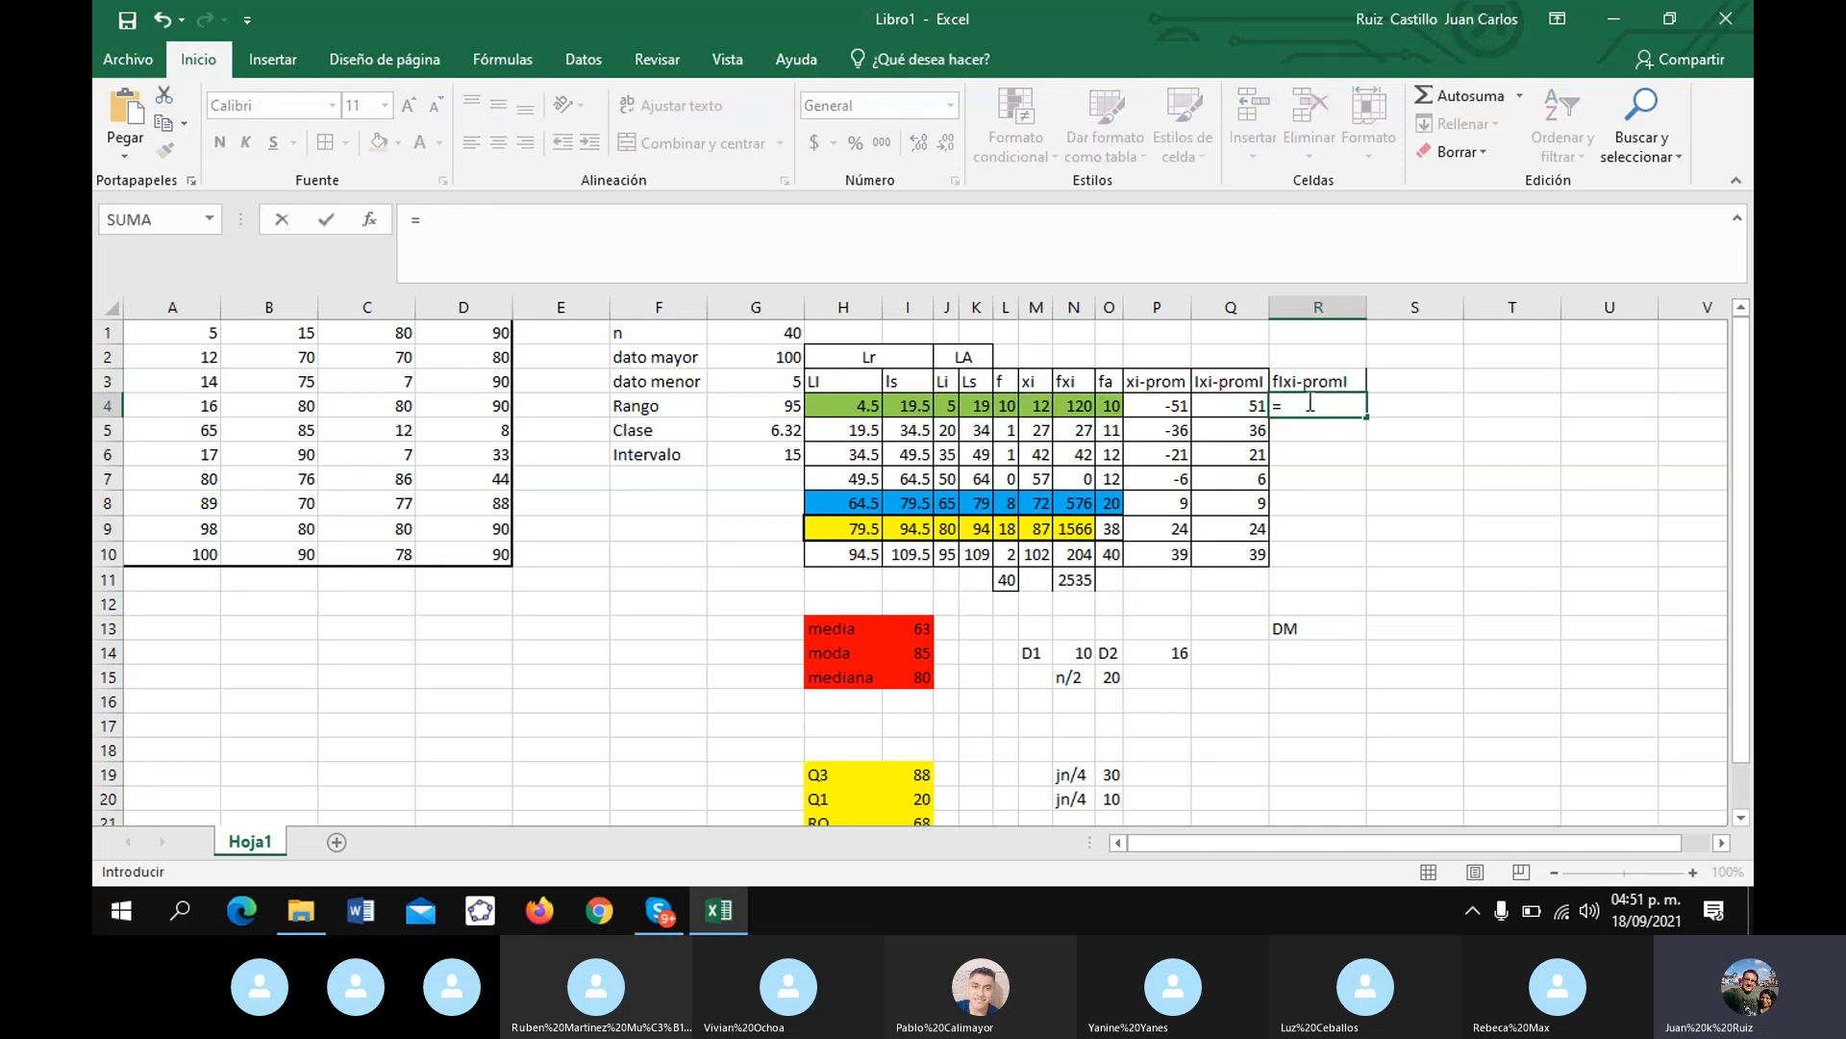
click(1005, 407)
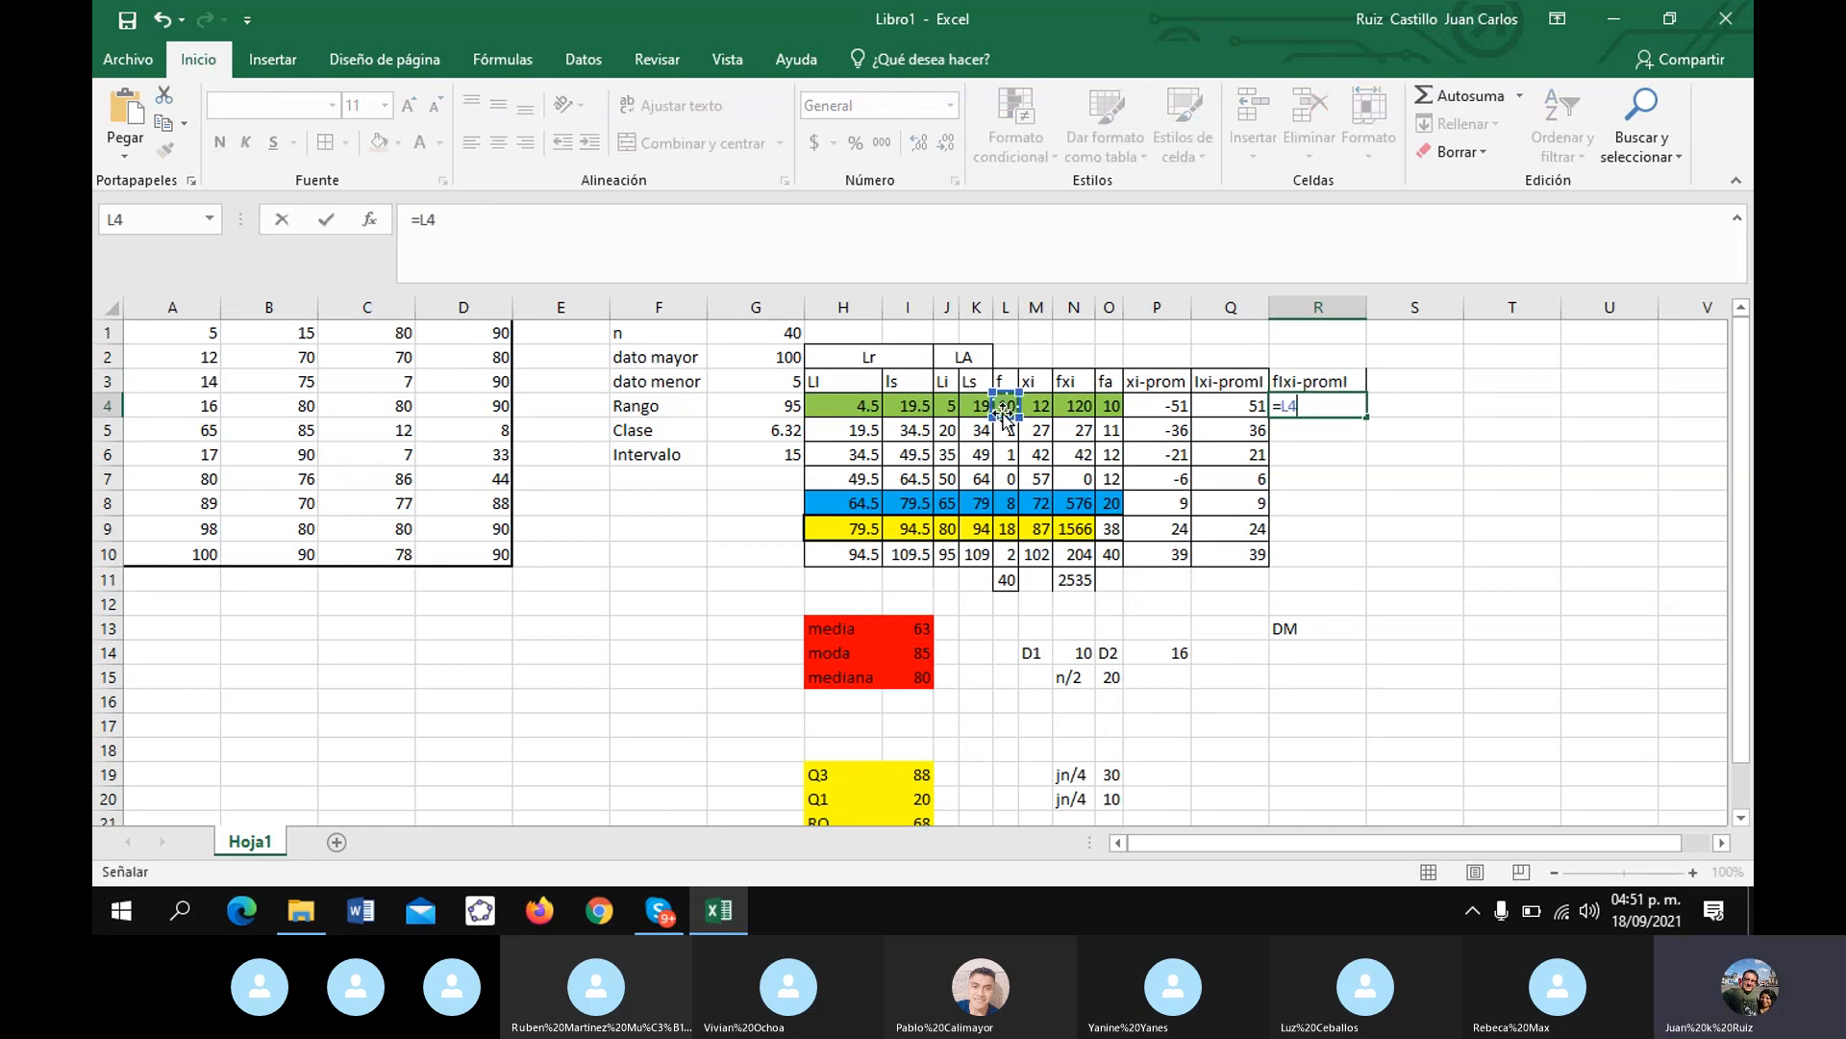
text(*)
click(1249, 411)
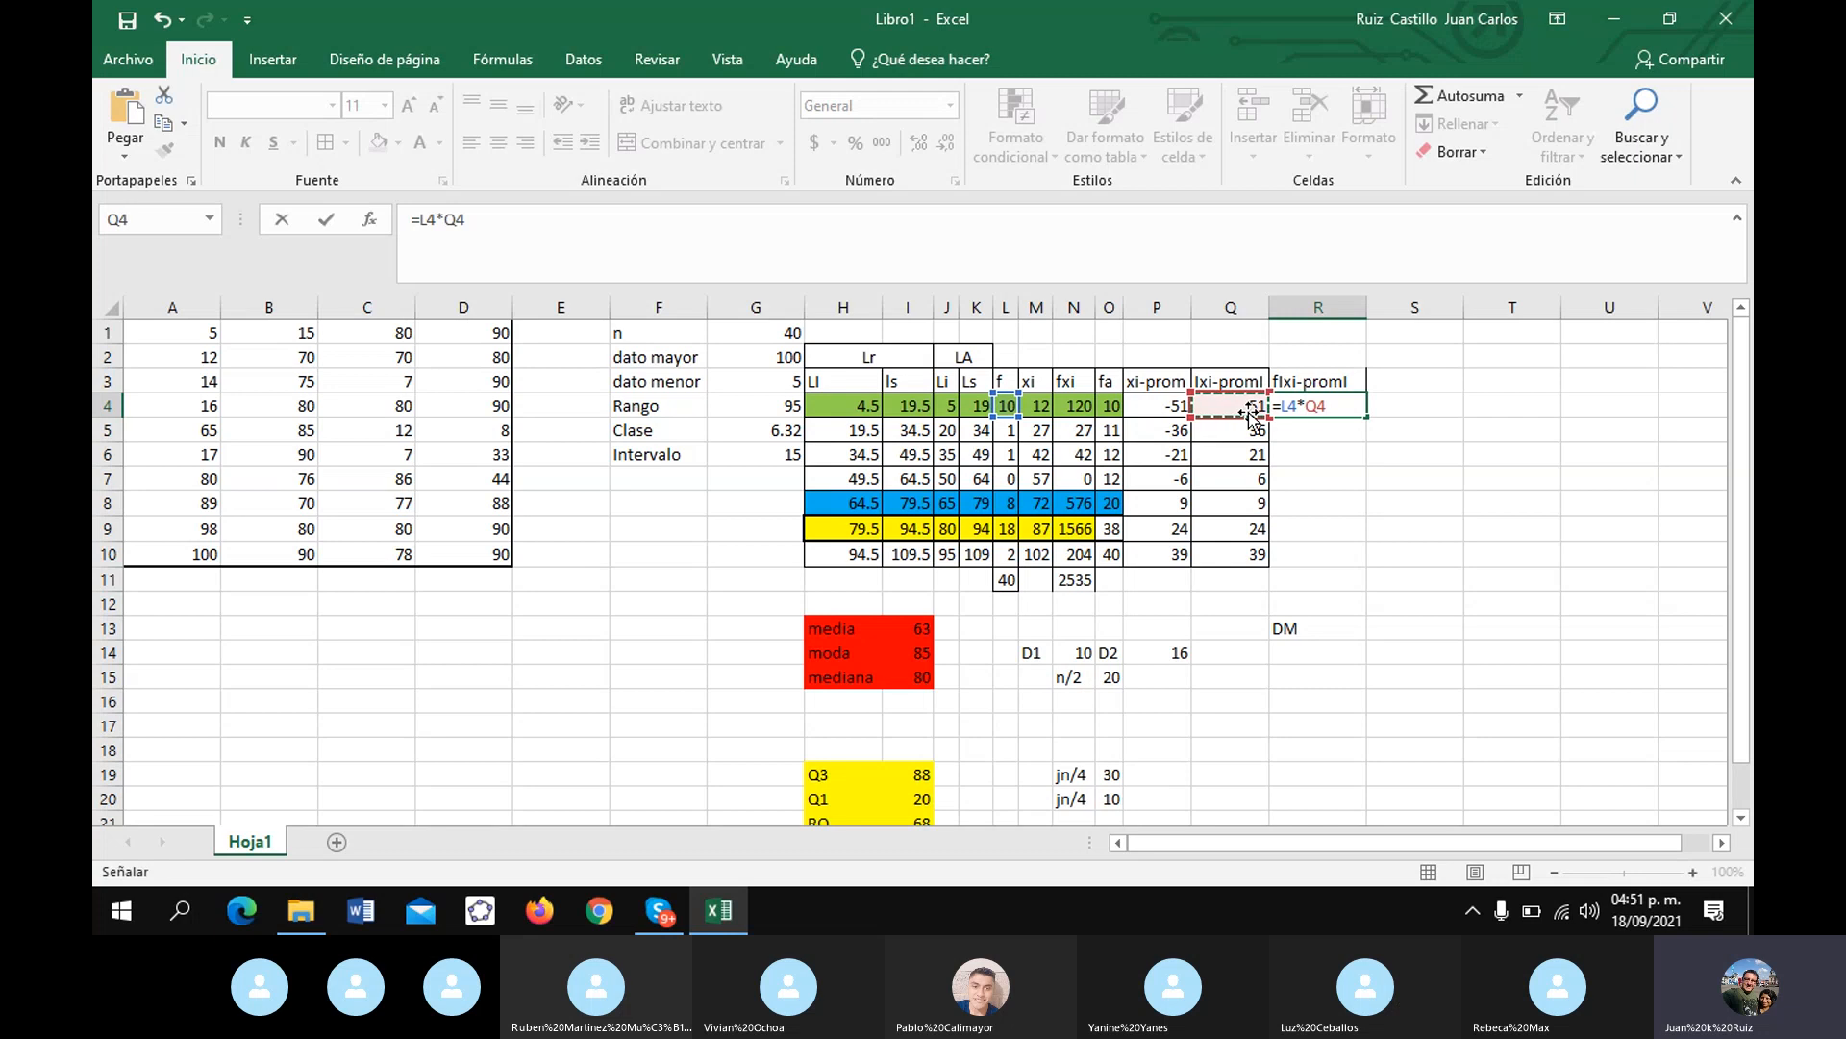
key(Return)
click(1298, 404)
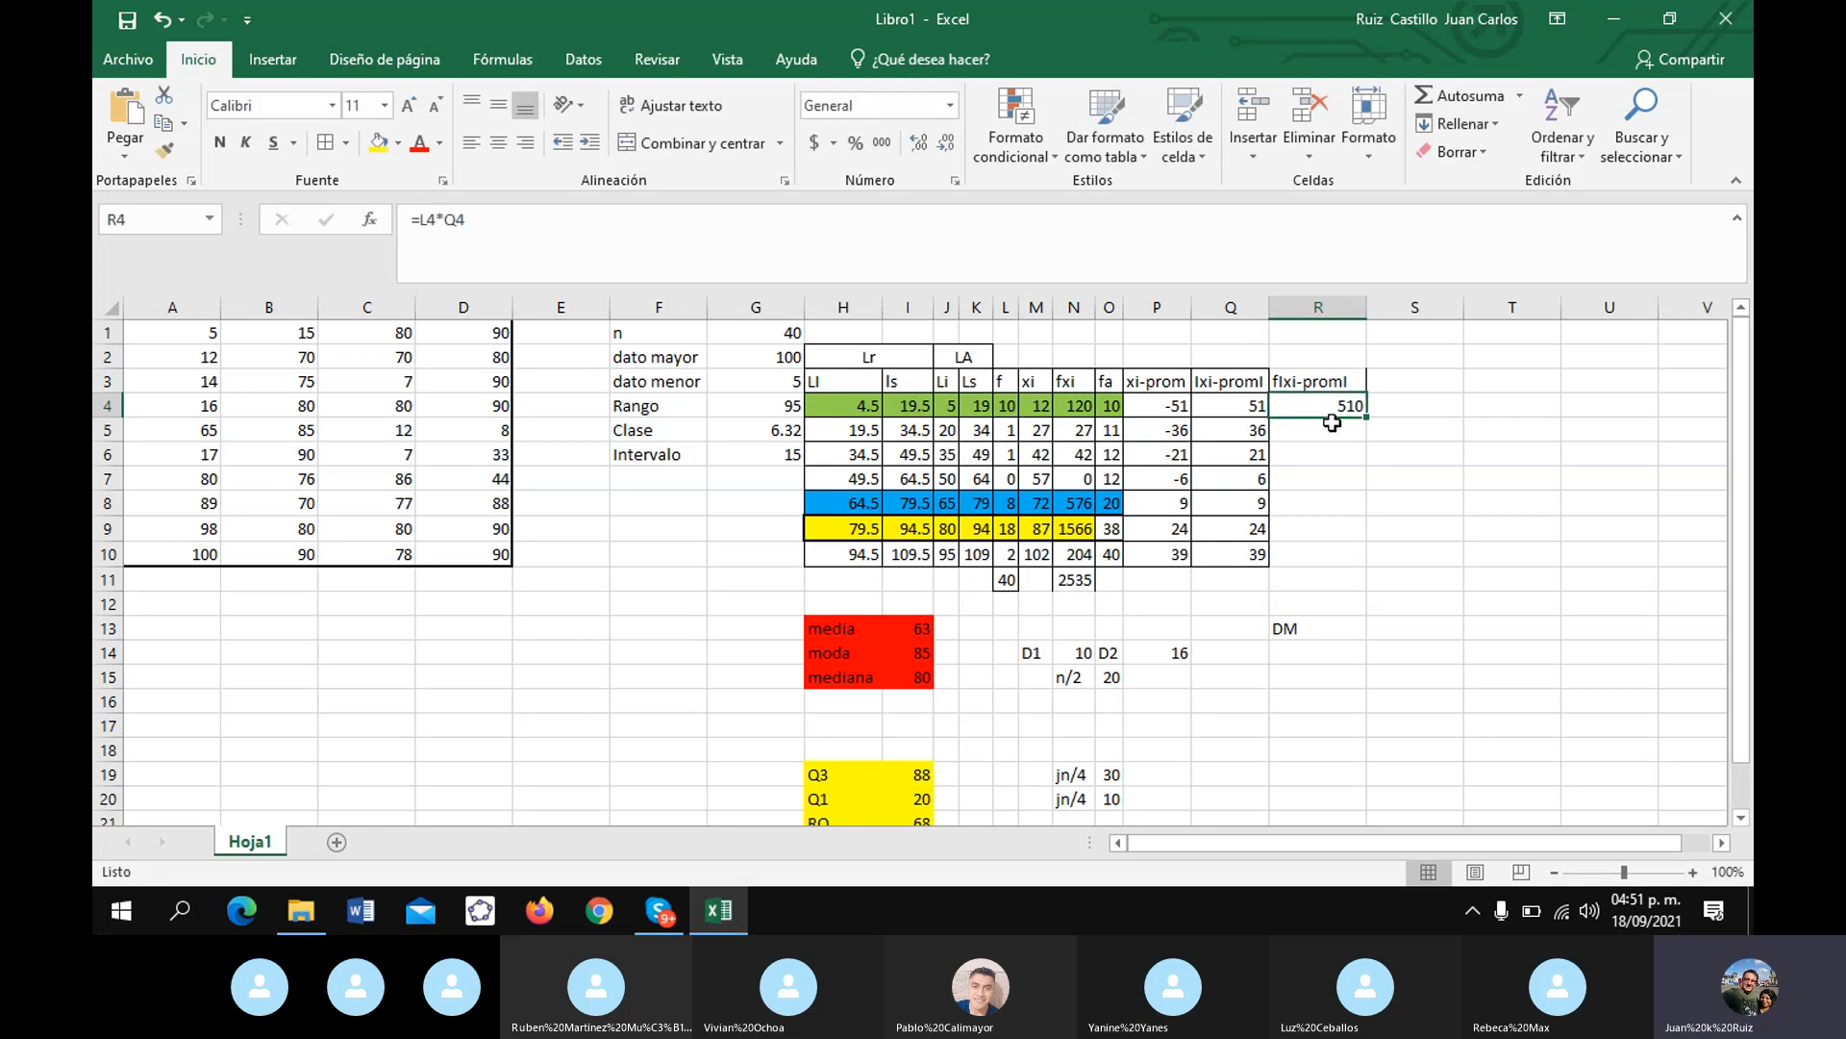
drag(1372, 418, 1294, 584)
click(1295, 584)
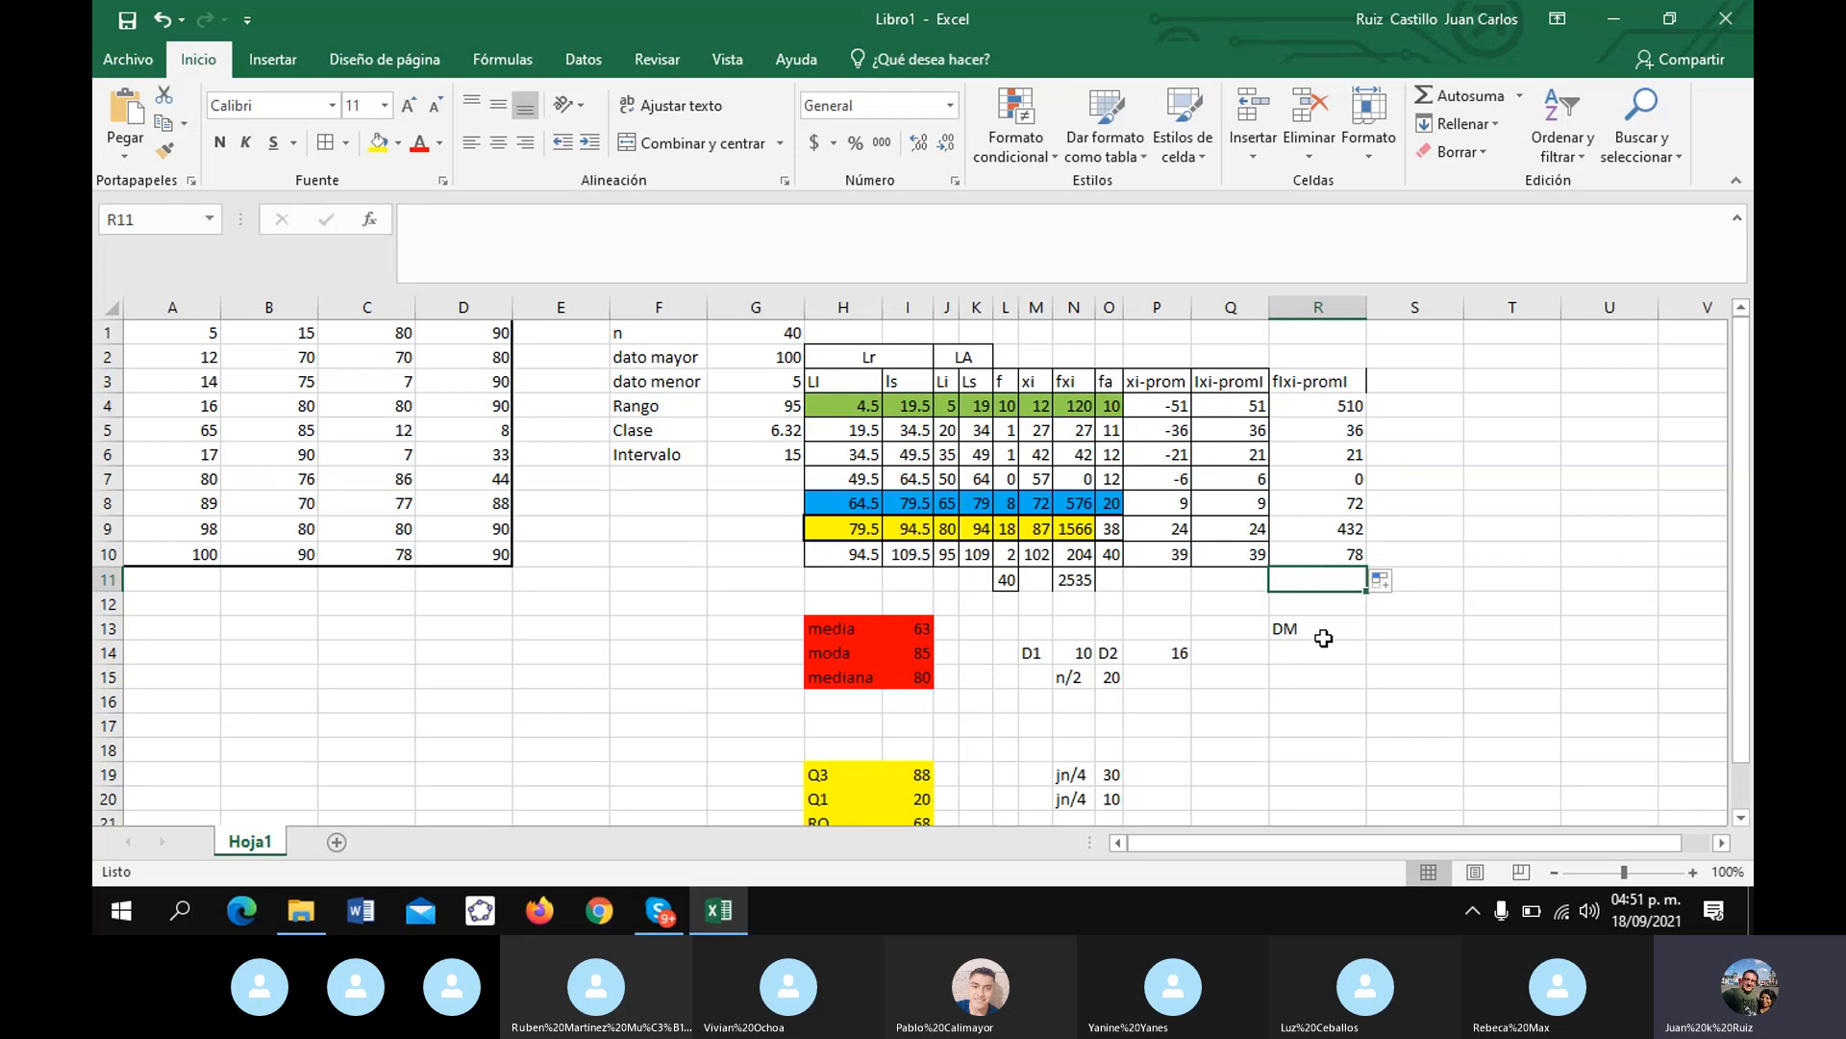
click(1410, 629)
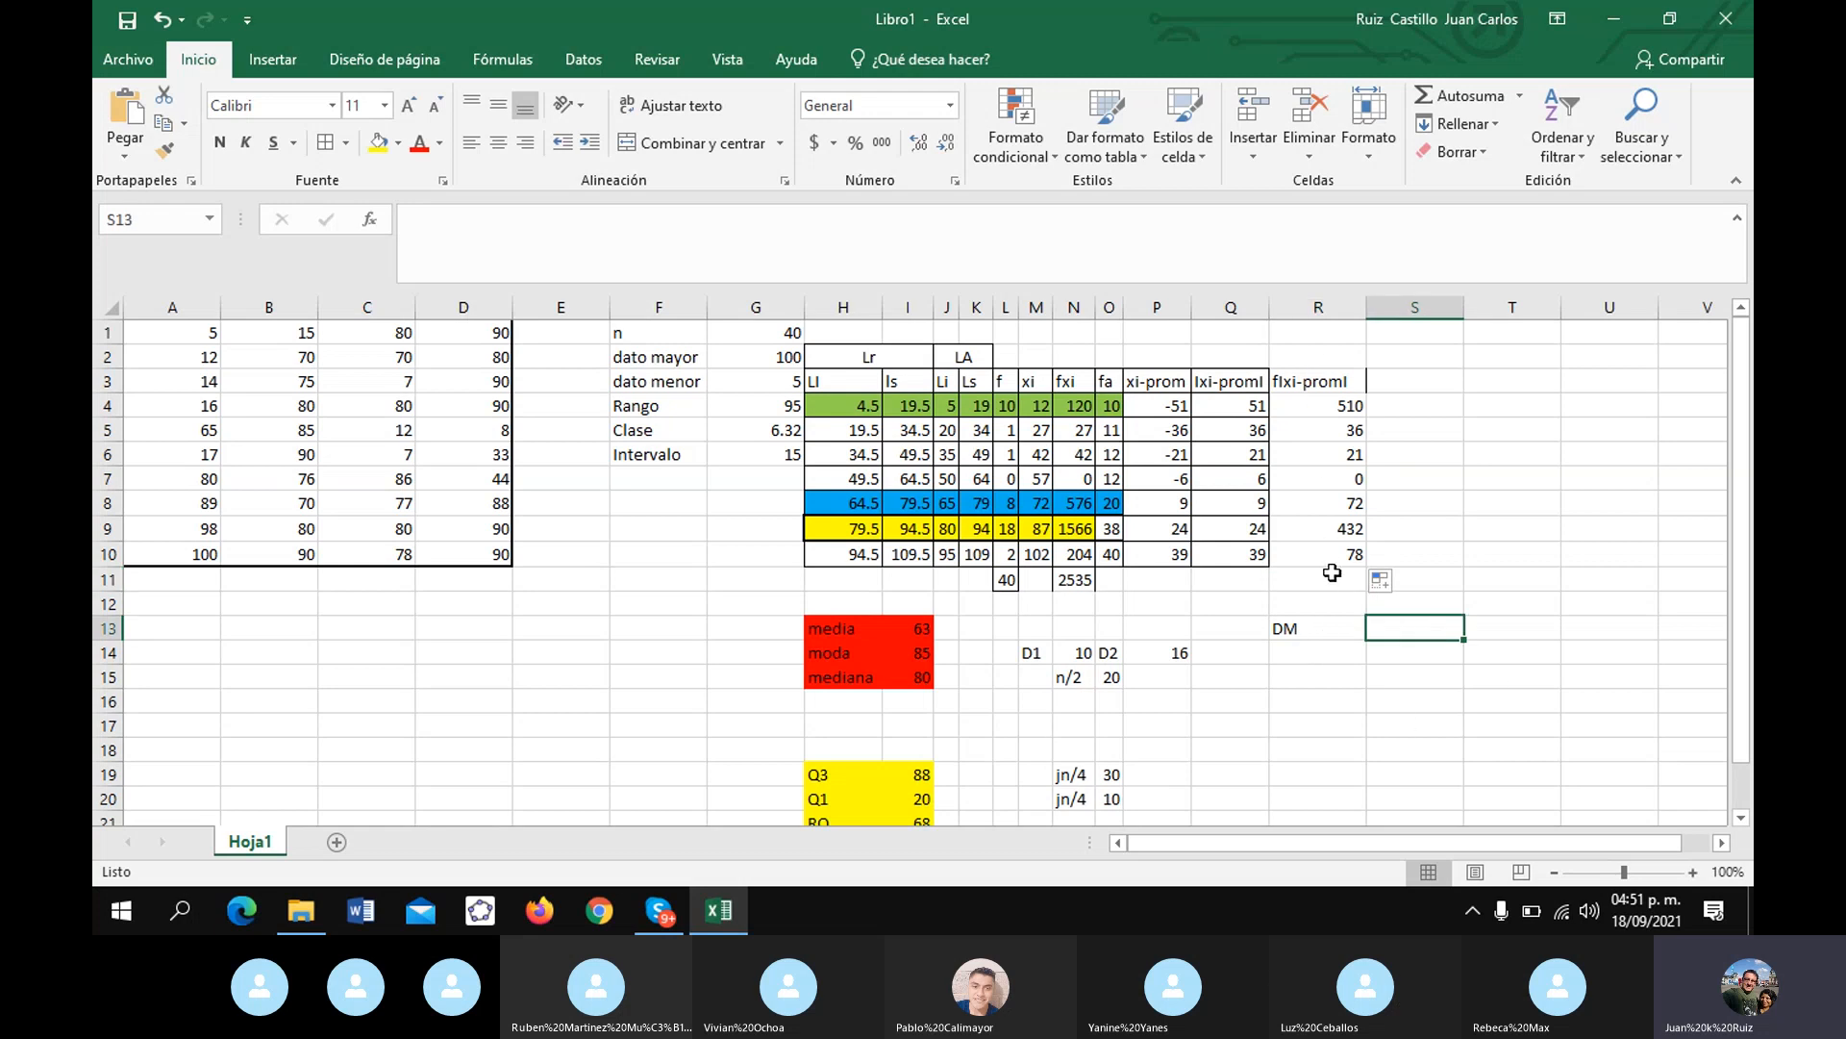
- Apply all borders to R3:R10 and autofit the width of column R
drag(1308, 381, 1323, 568)
click(326, 145)
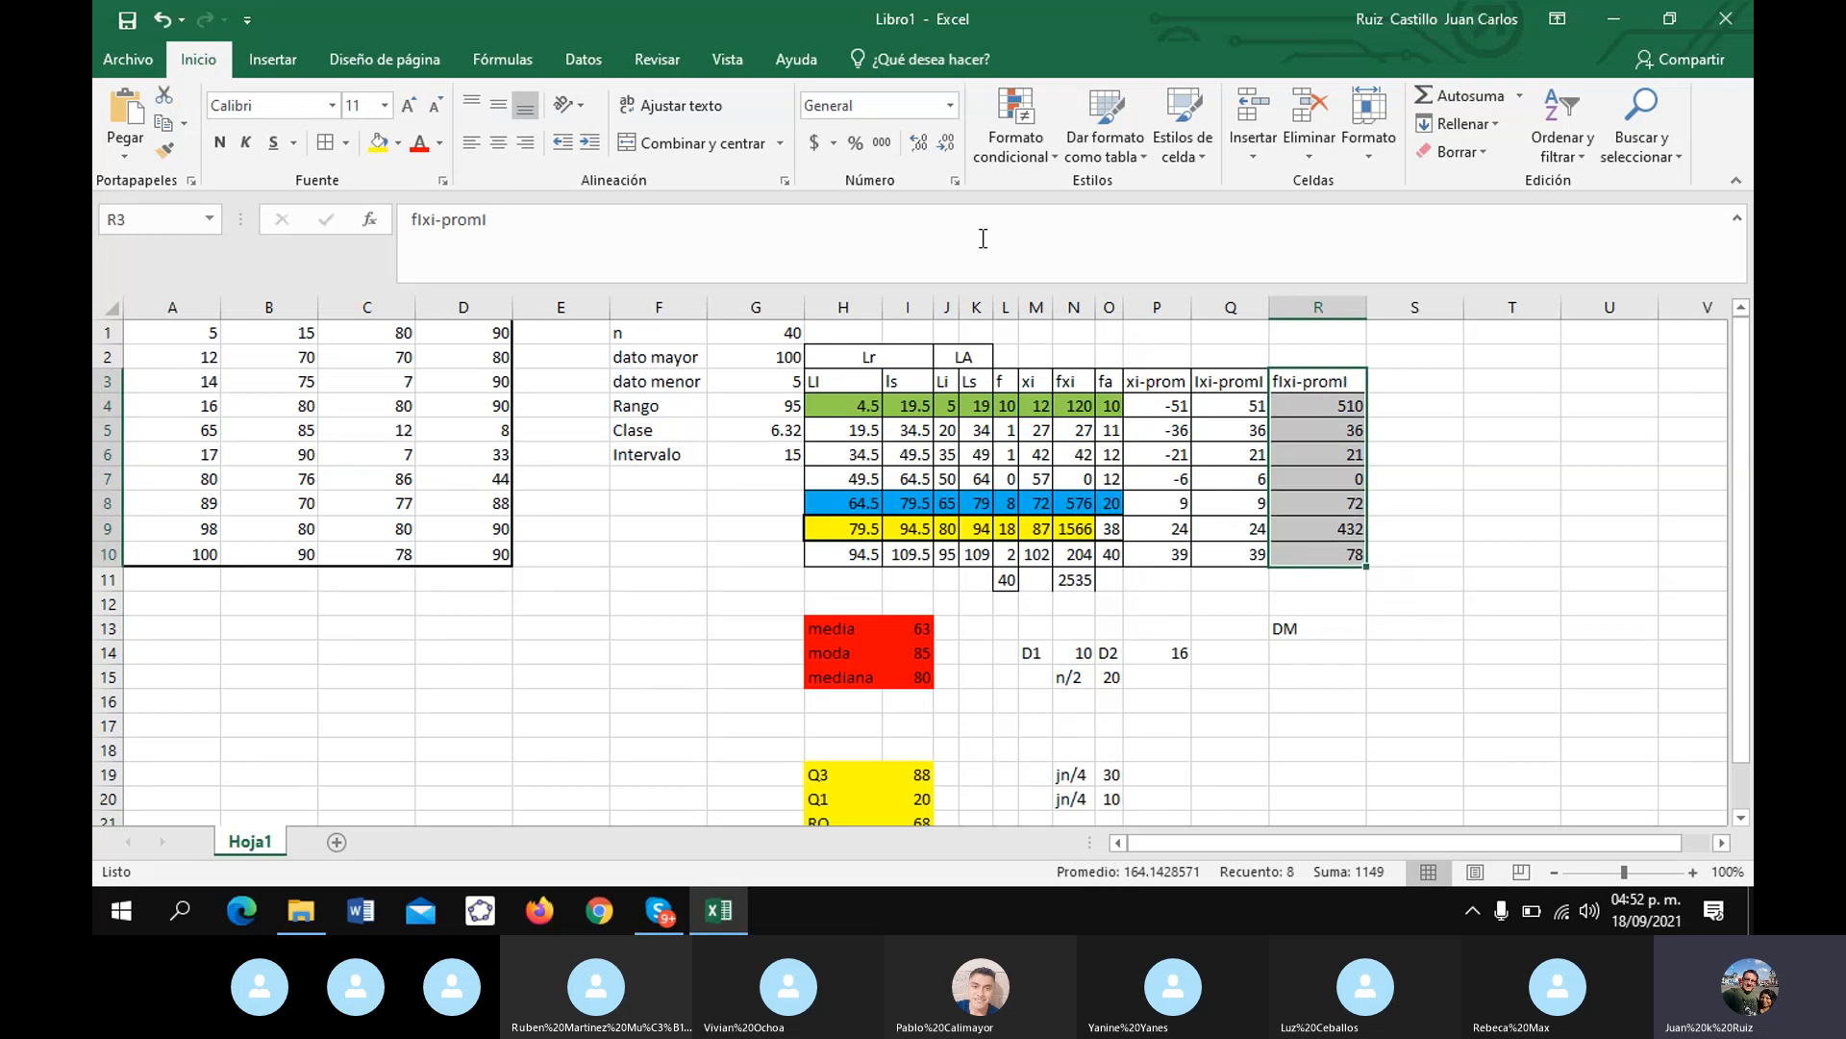
click(1474, 354)
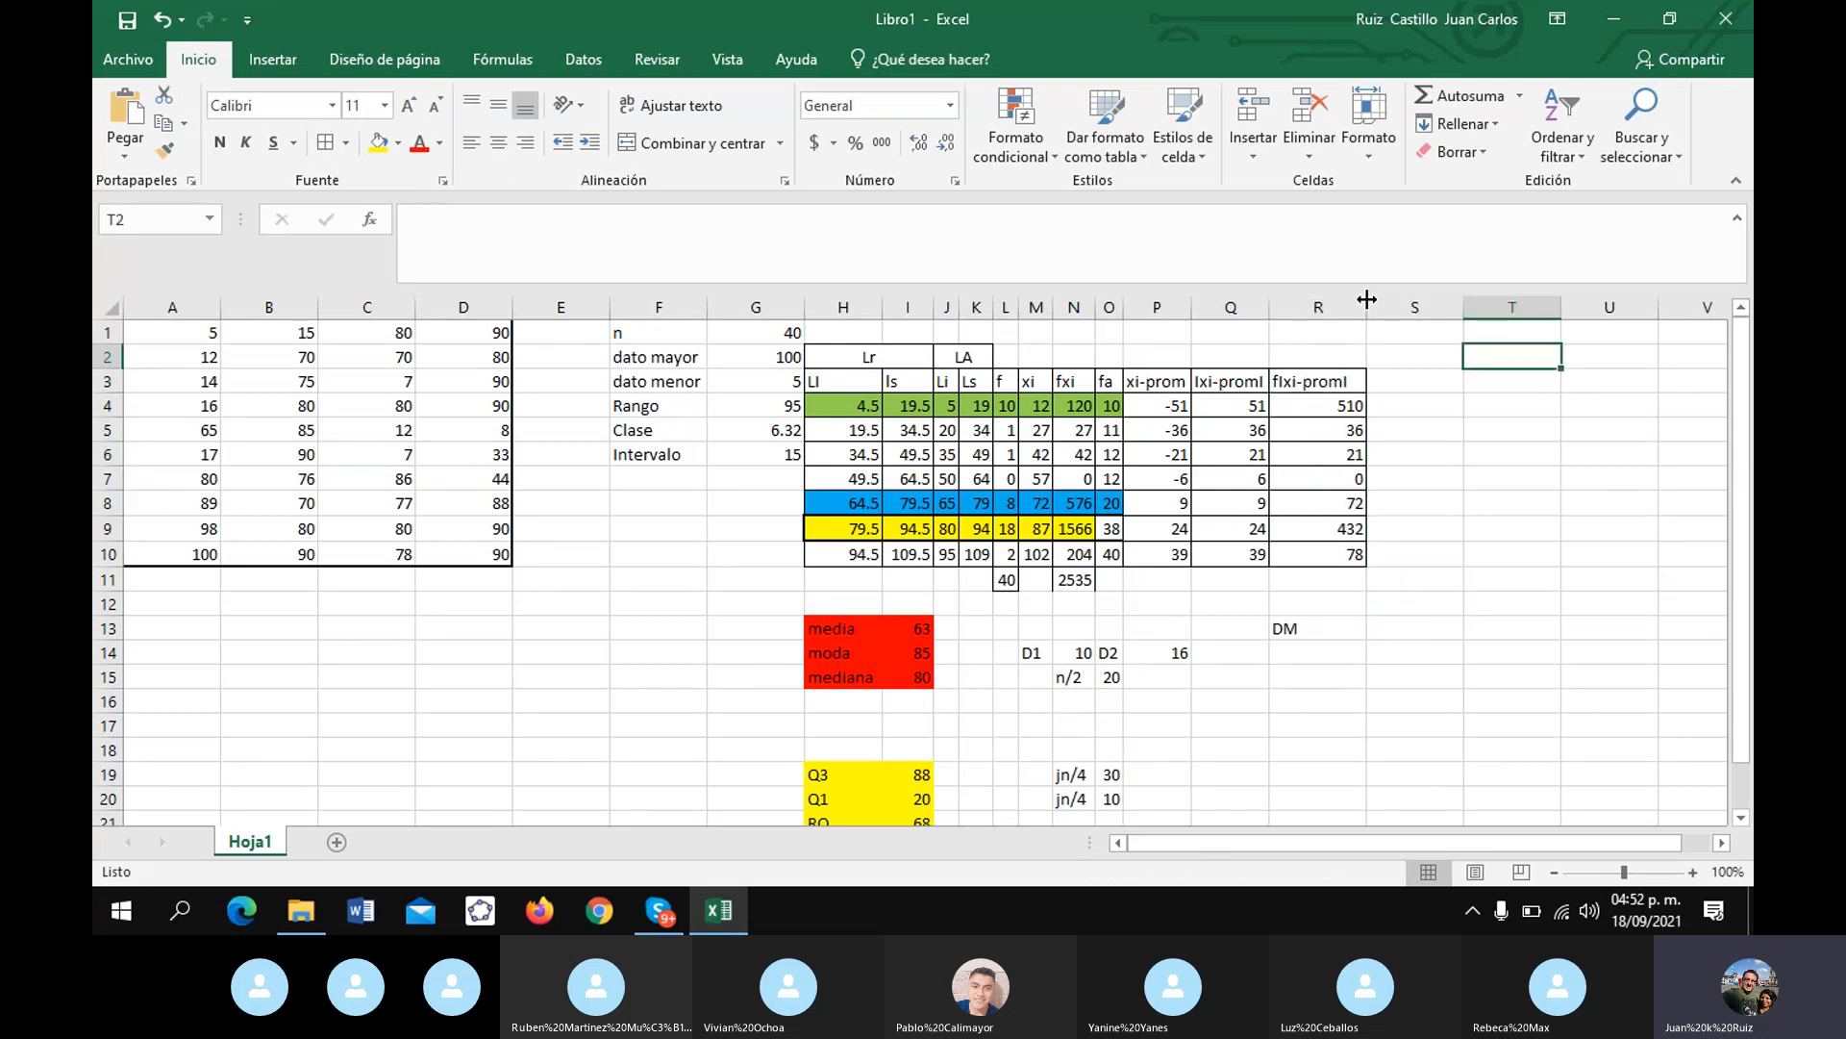
double_click(1367, 300)
- Total the fIxi-promI column in R11 with an automatic sum of R4:R10
click(1314, 580)
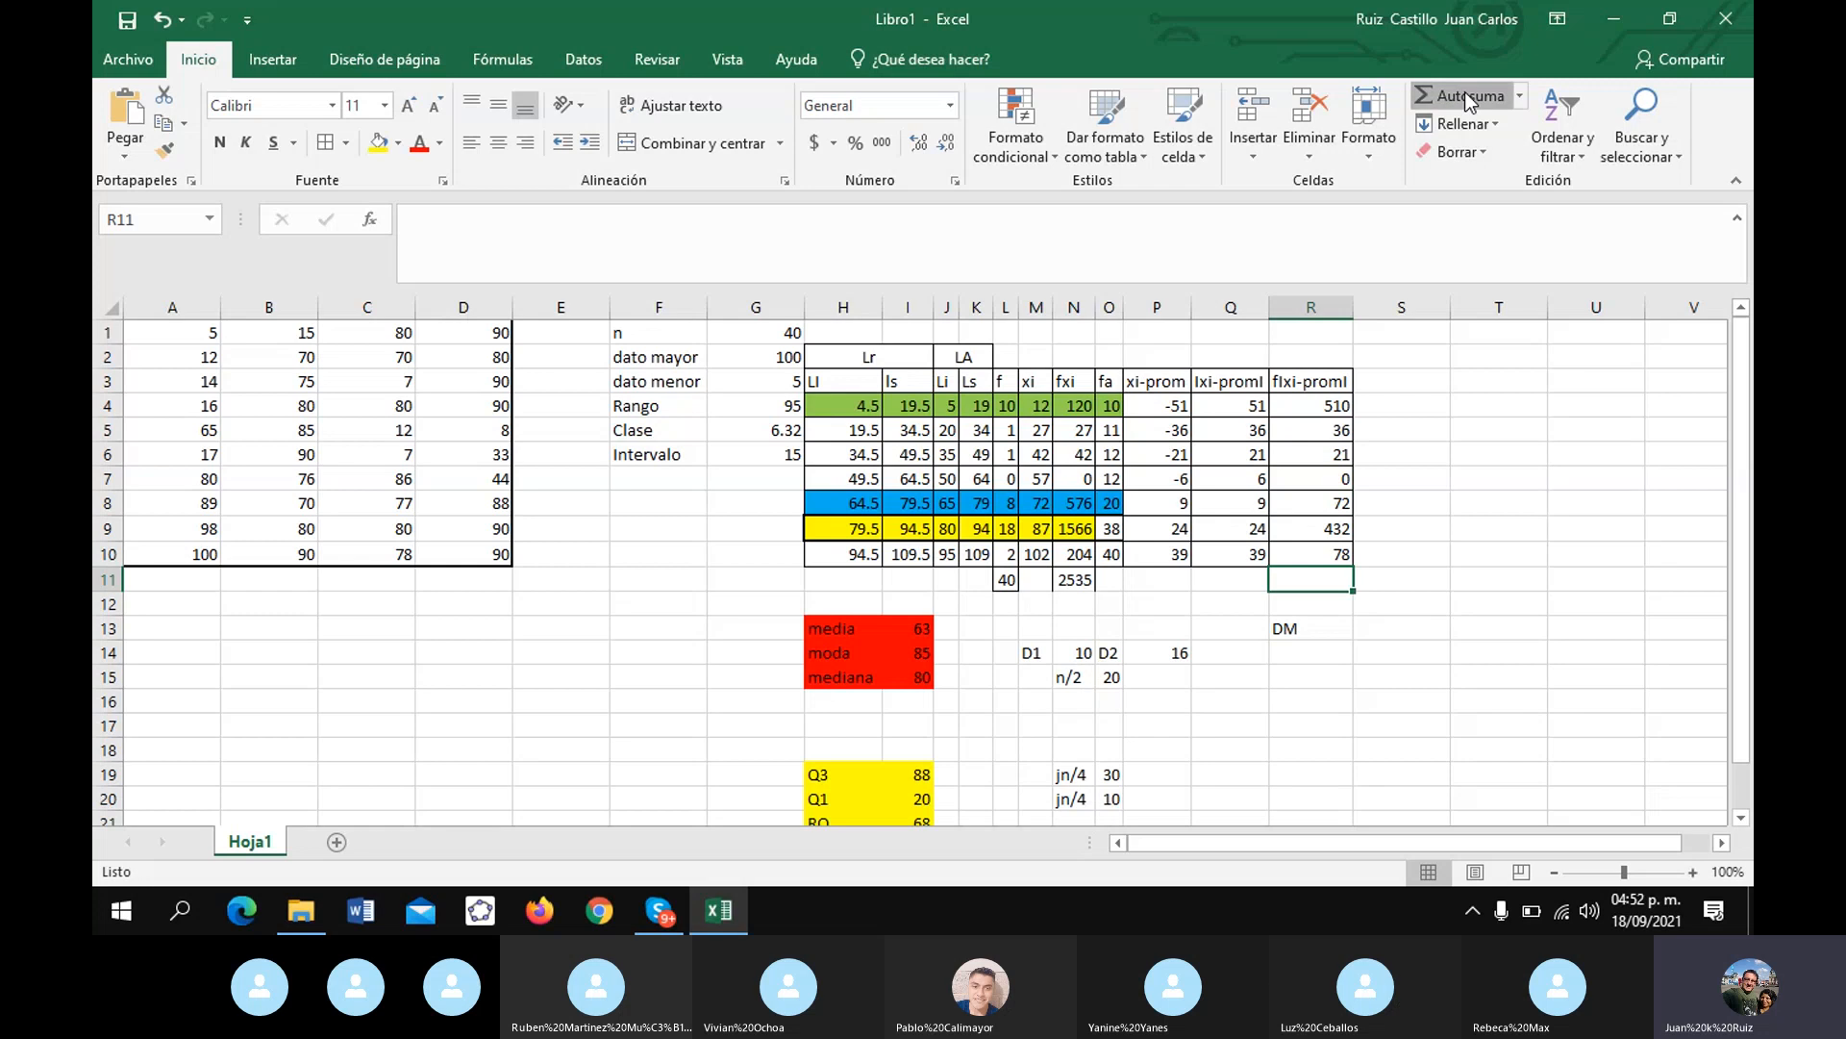
click(1464, 95)
key(Return)
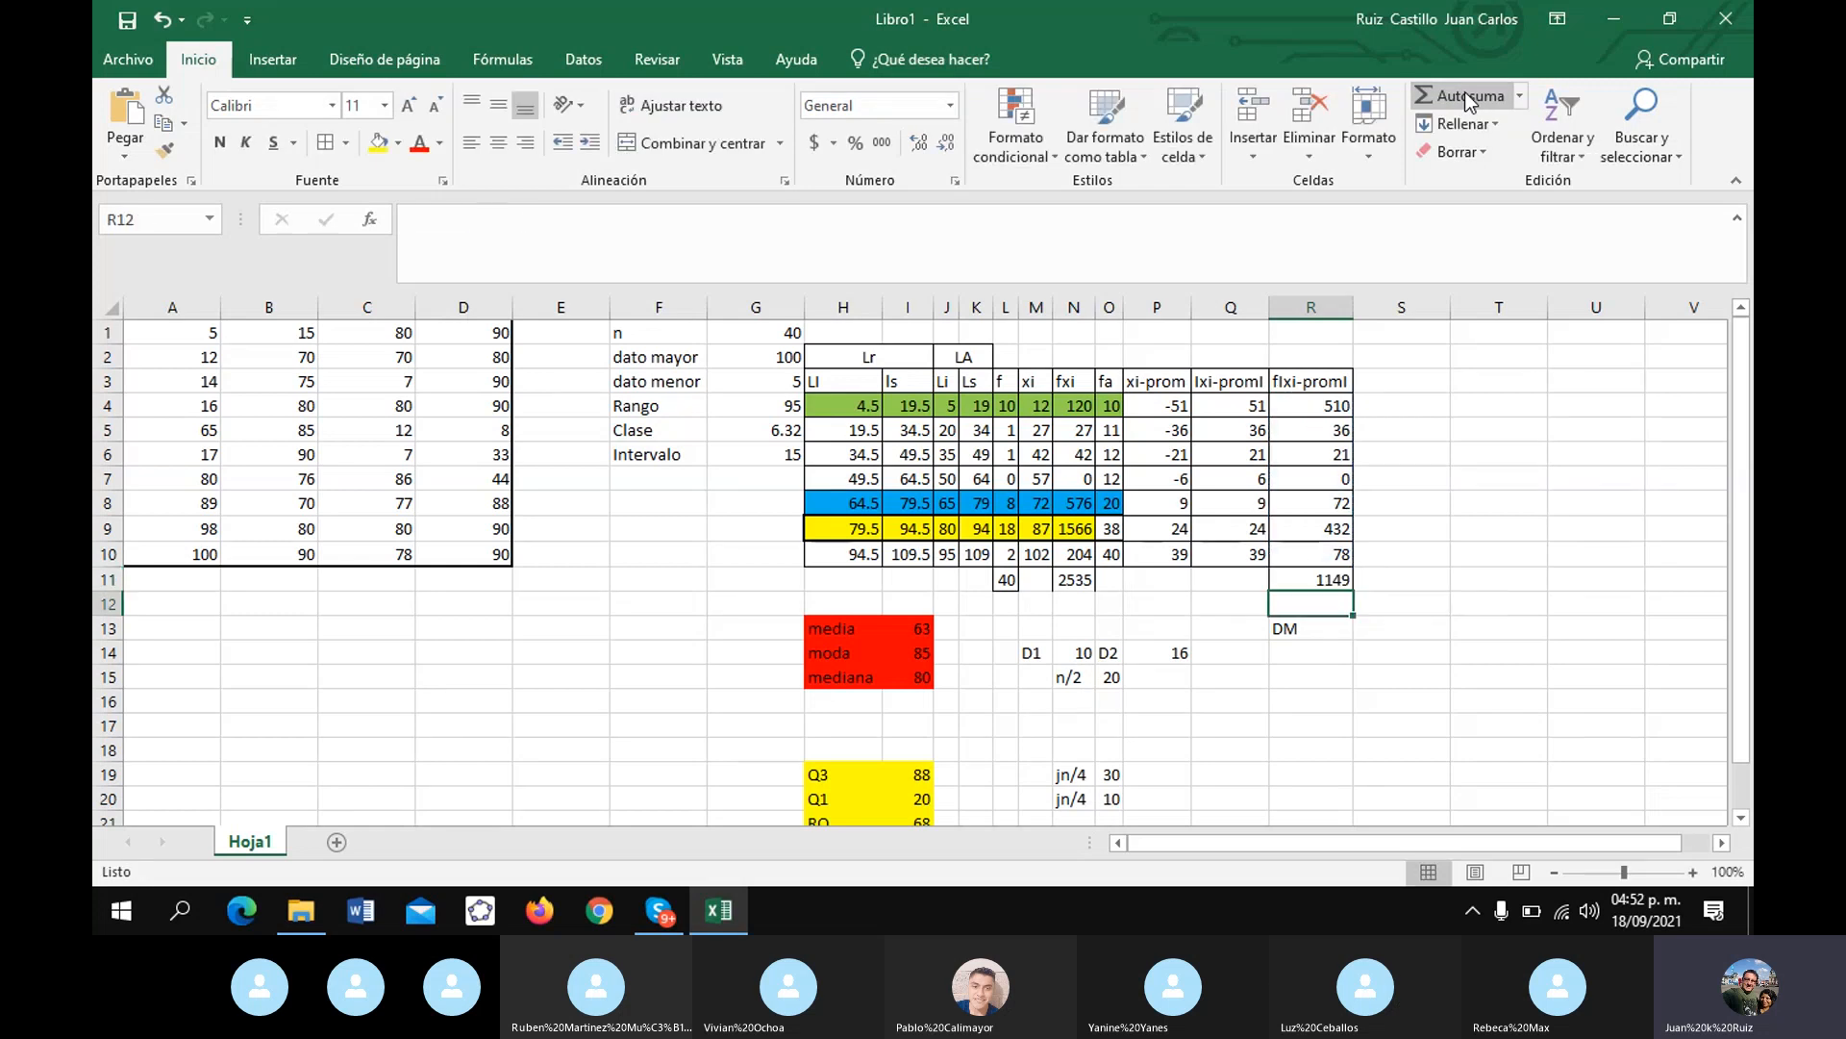
- Calculate the mean deviation in S13, beside the DM label, with =R11/L11
click(1378, 633)
text(=)
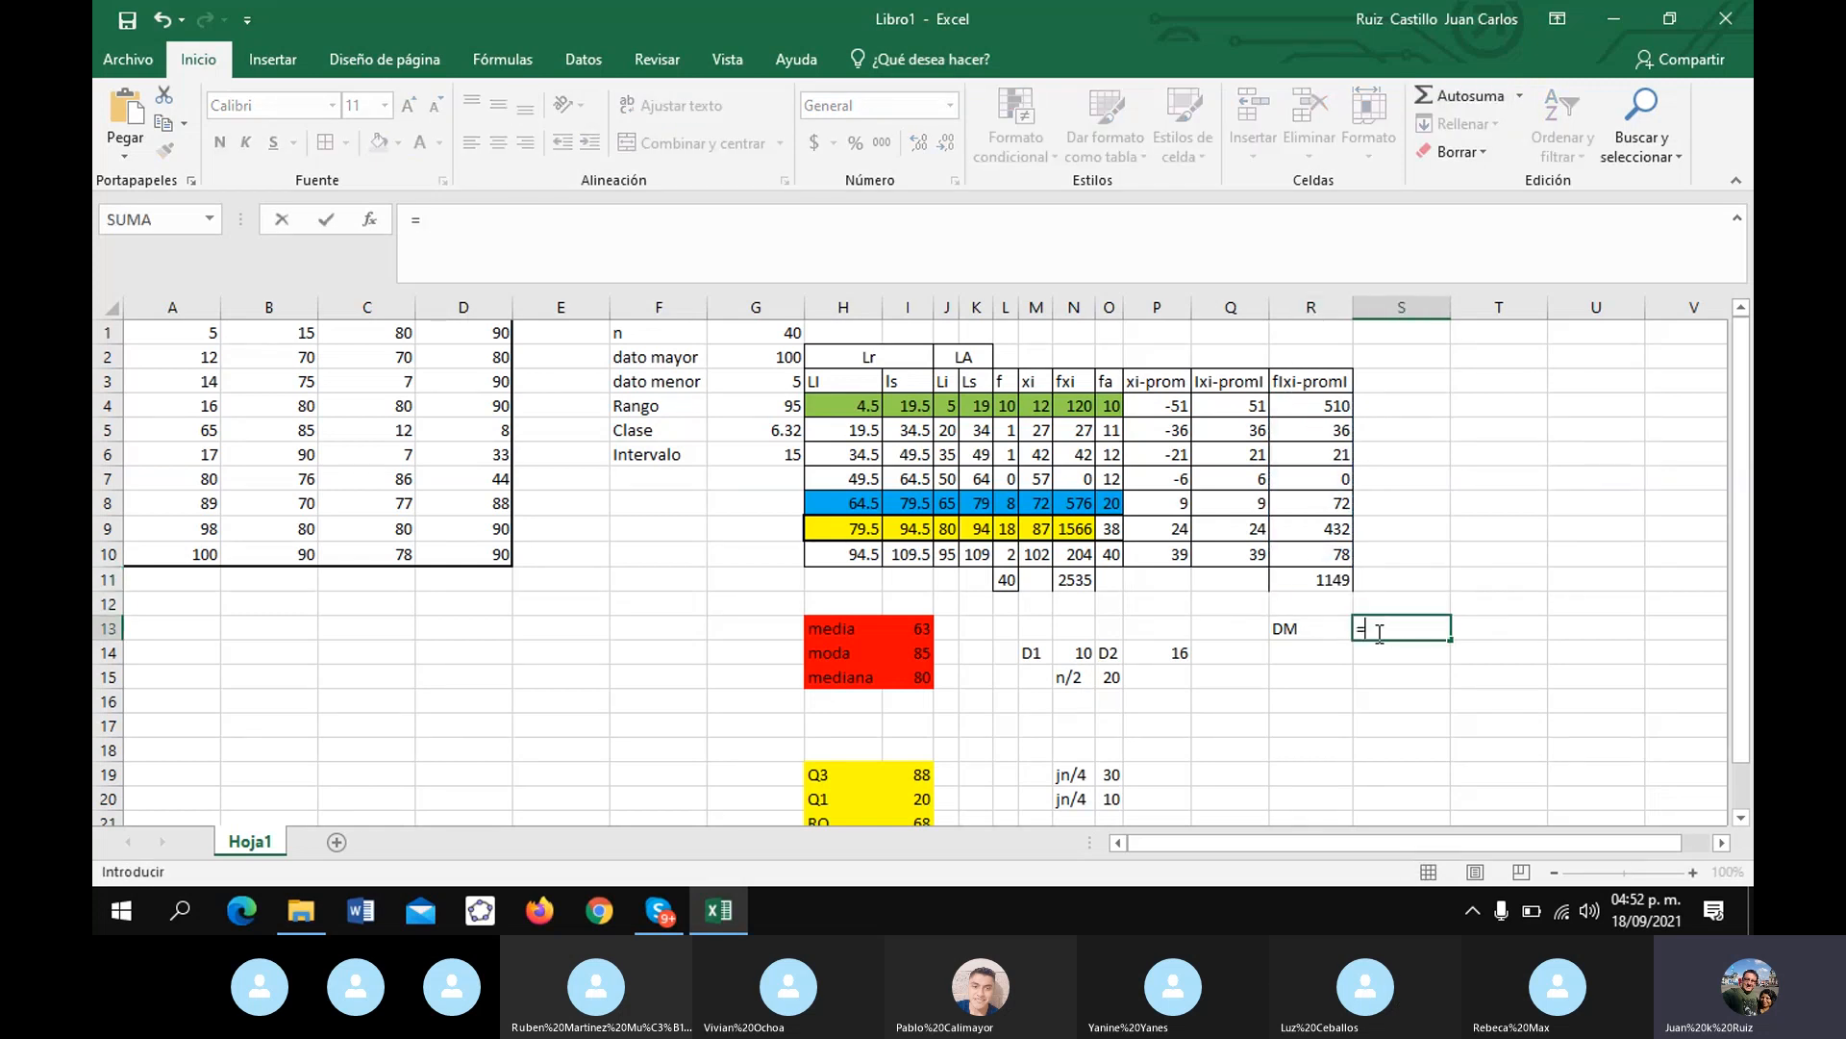
click(1306, 577)
text(/)
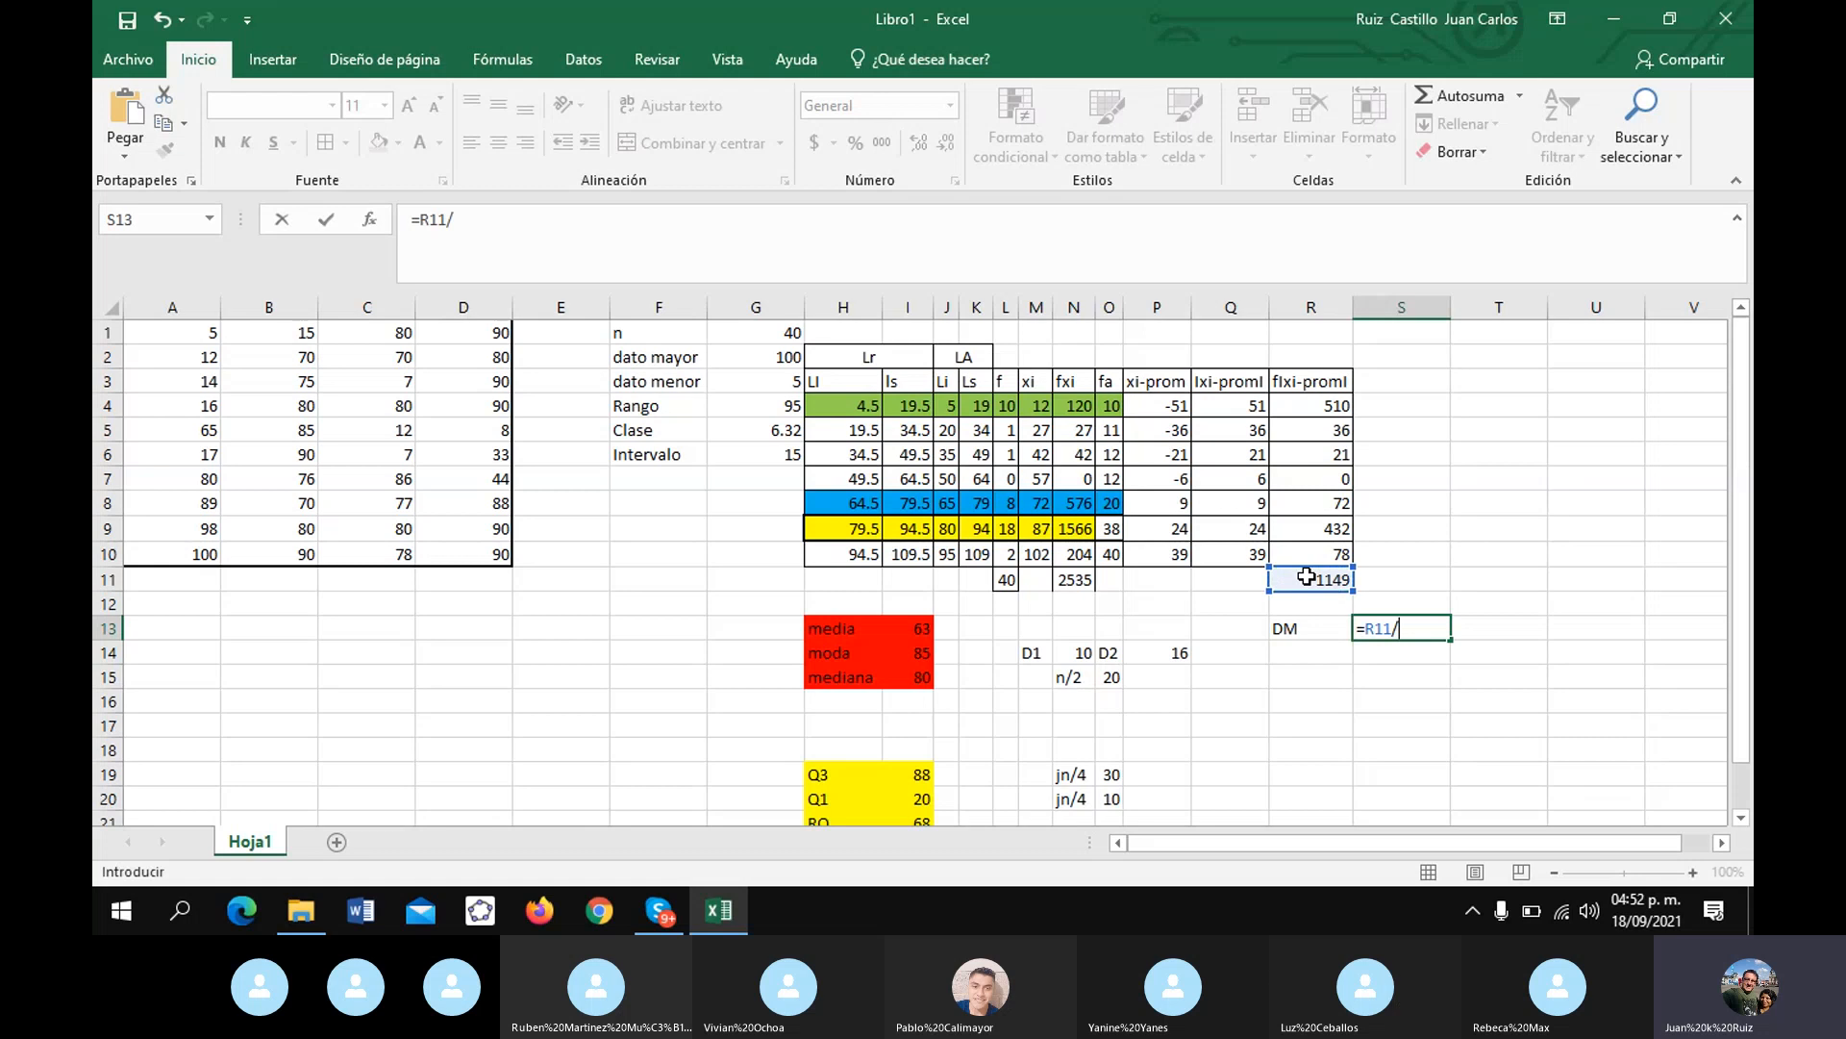
click(1010, 581)
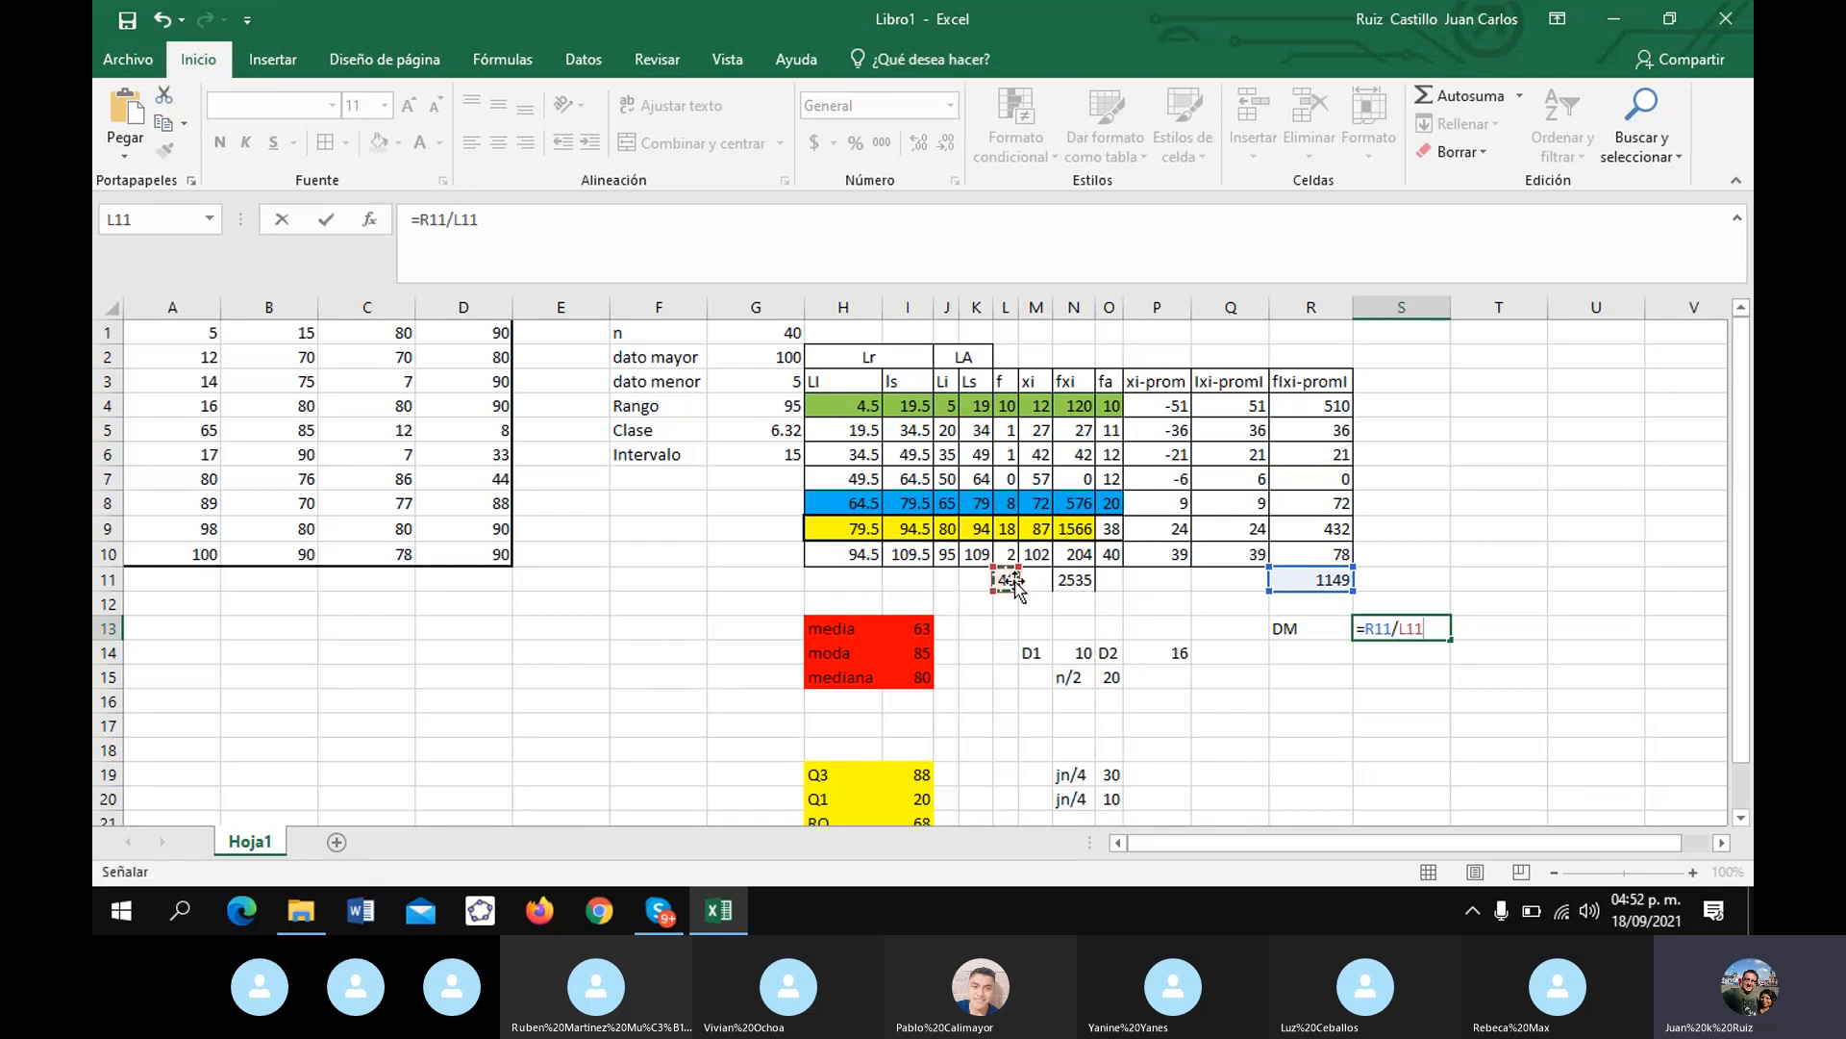
key(Return)
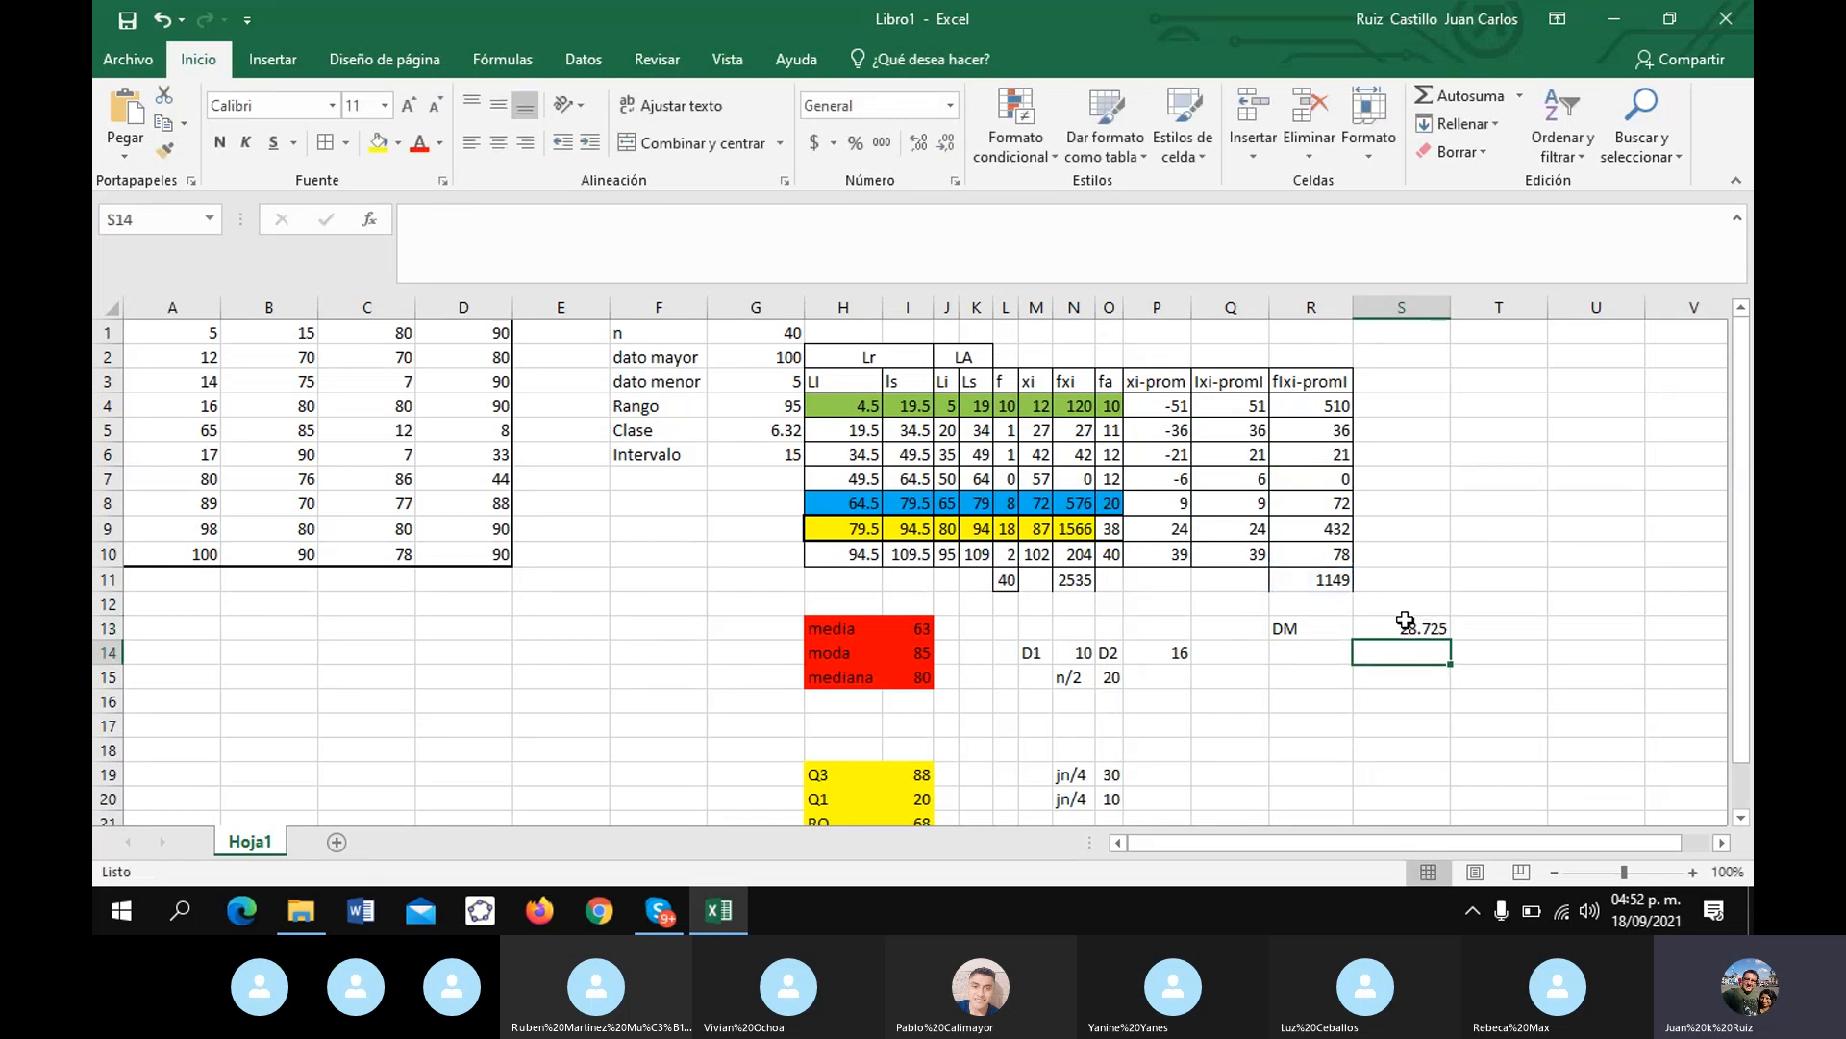
- Format the mean deviation in S13 to show no decimal places
click(1360, 632)
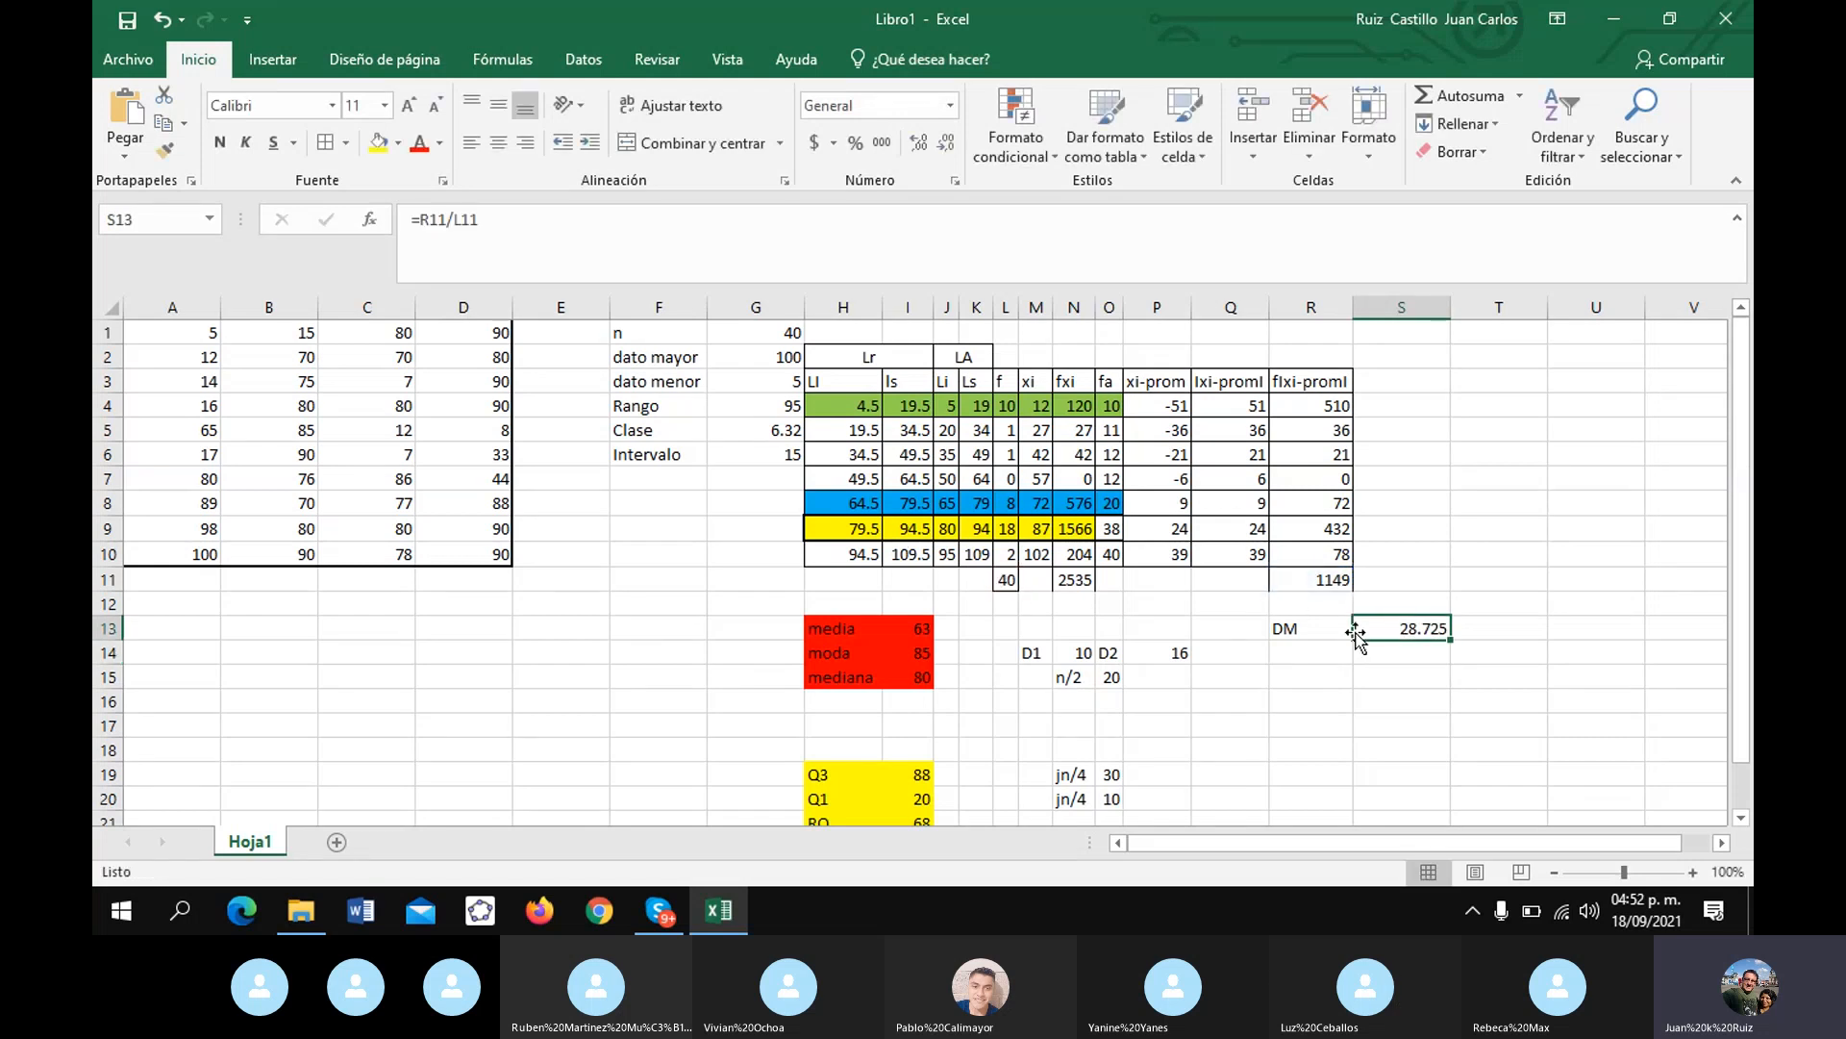
click(947, 142)
click(946, 142)
click(946, 143)
- Apply all borders to the fIxi-promI total in R11
click(1298, 653)
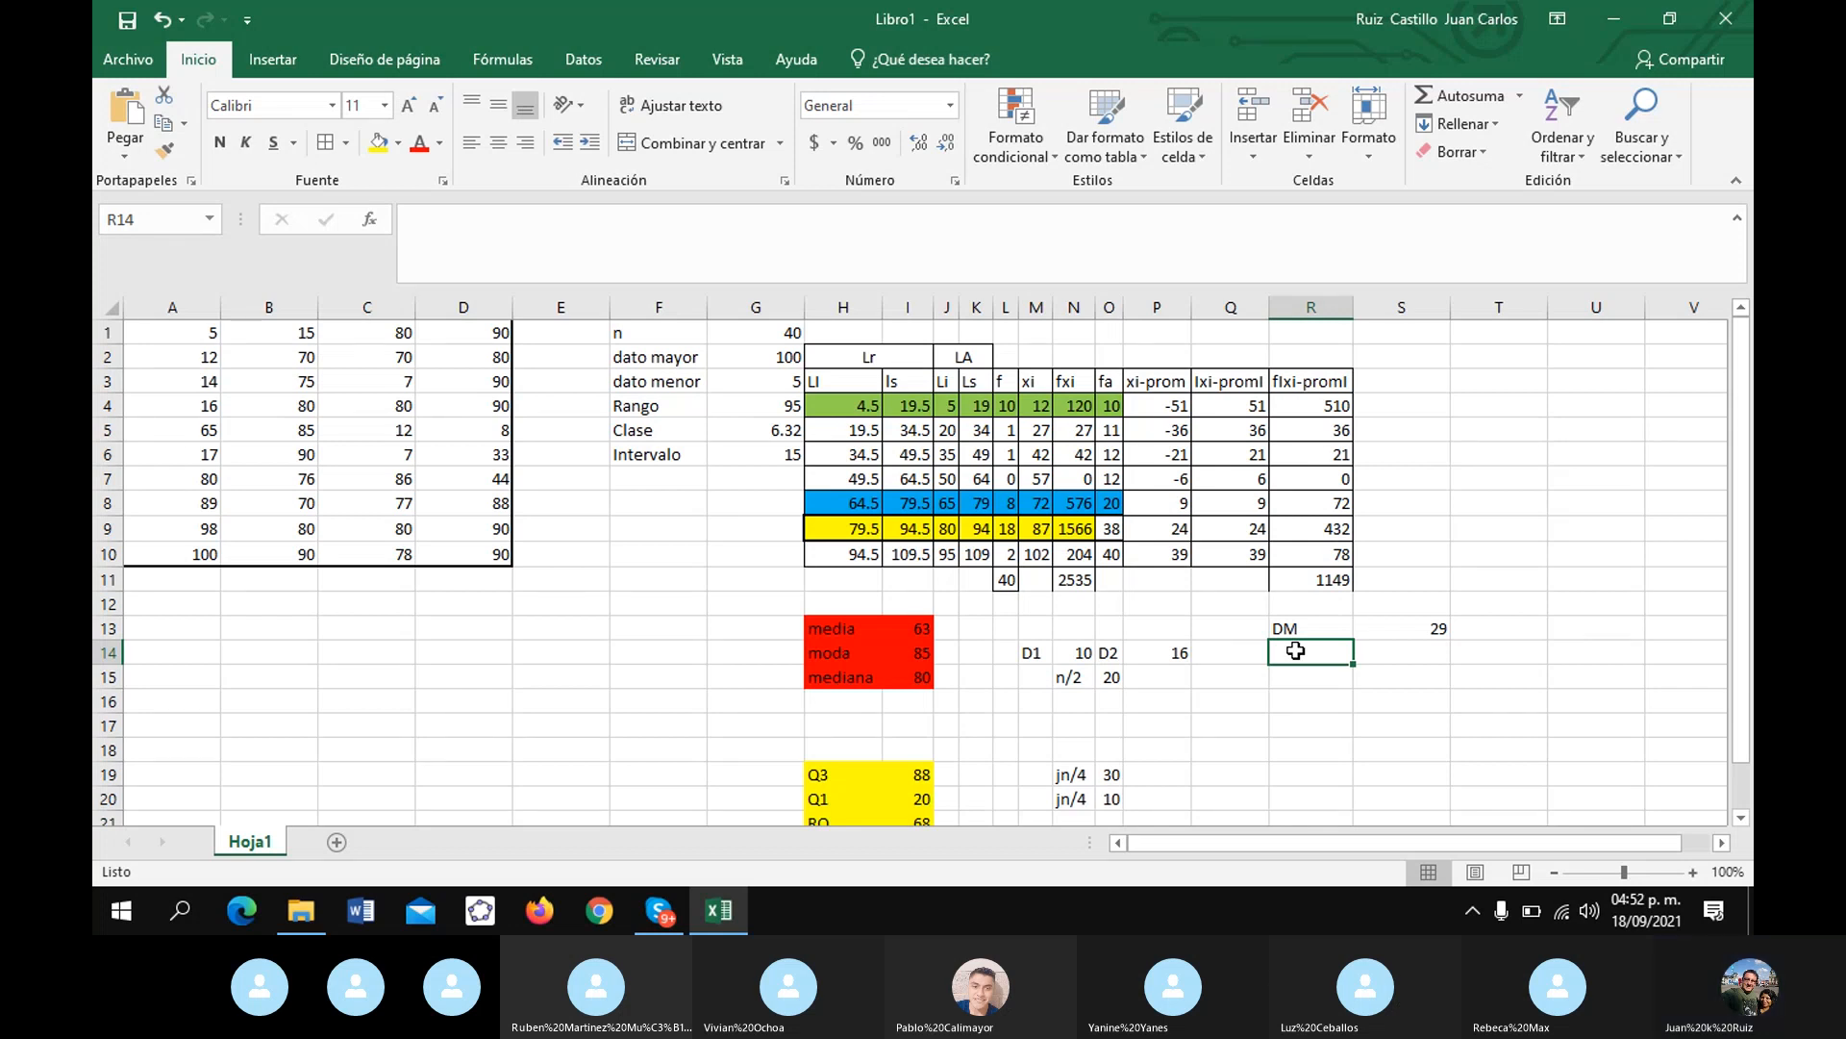
click(1315, 574)
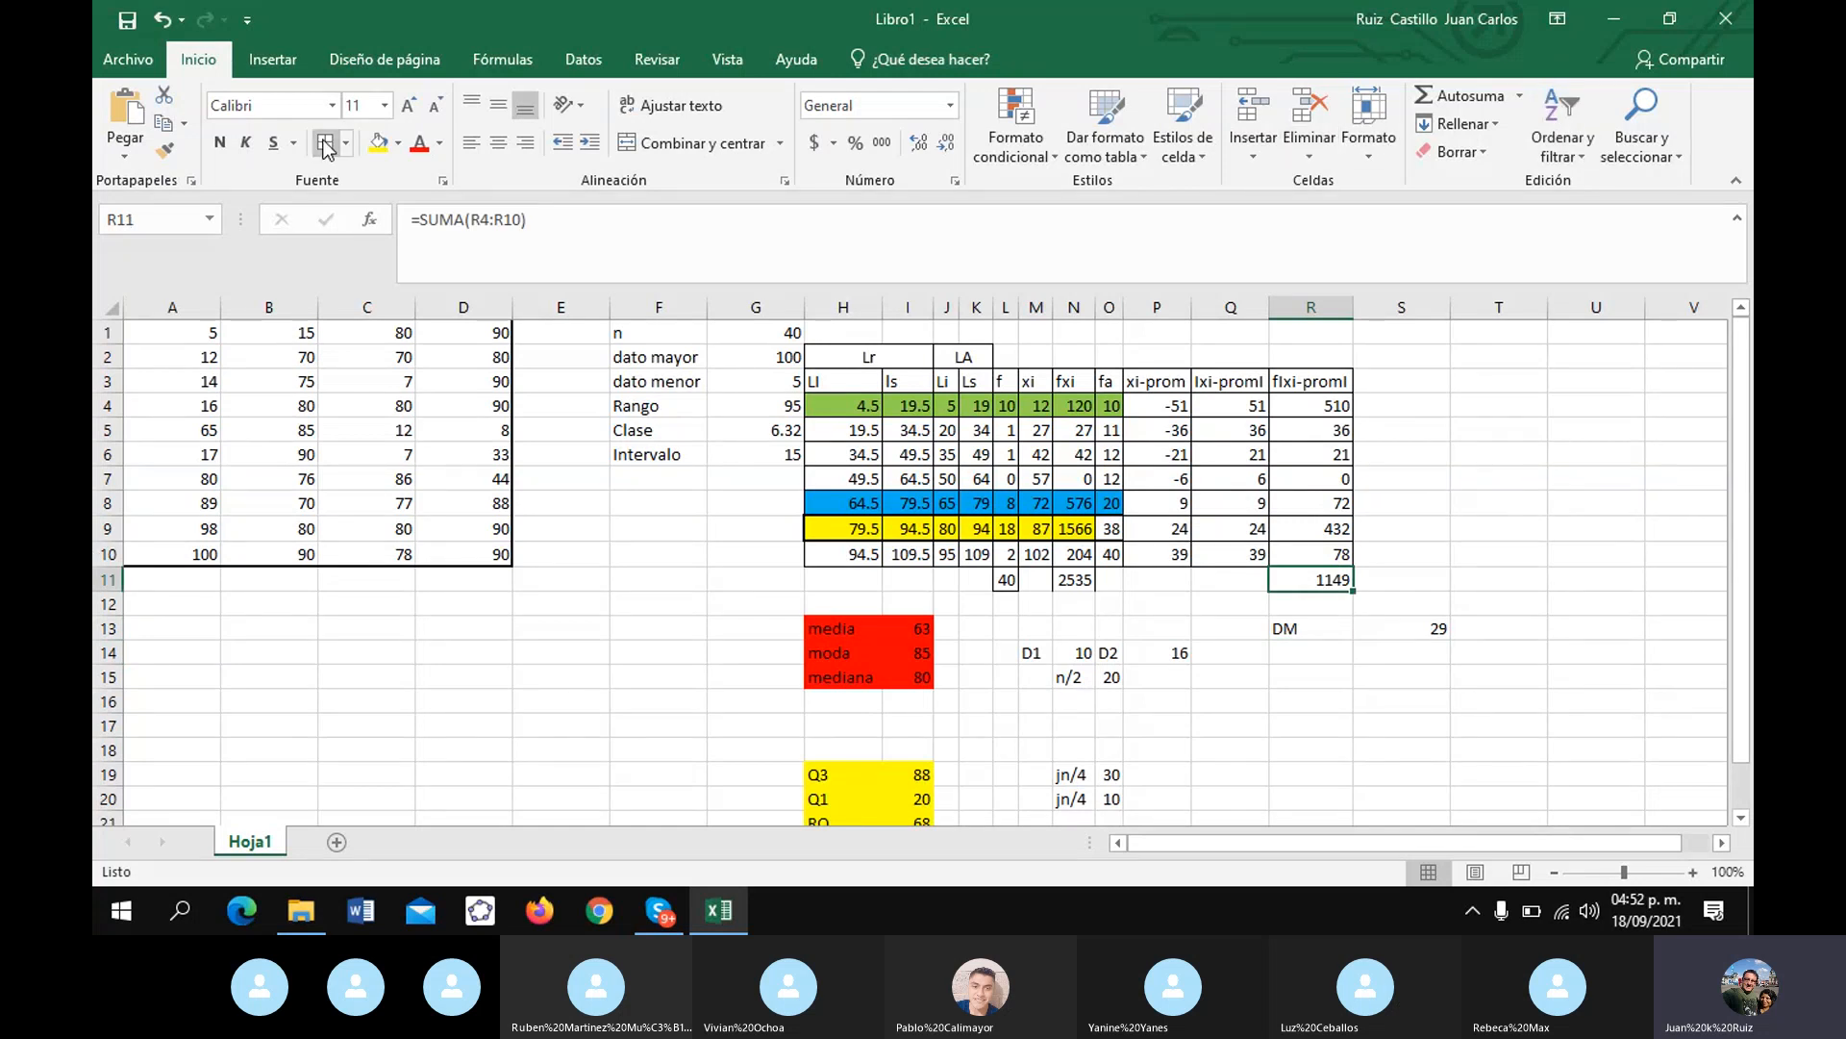
click(1438, 509)
- Enter the label s^2 in R14 and build the heading (xi-prom)^2 in S3 using the heading text copied from P3
click(1302, 652)
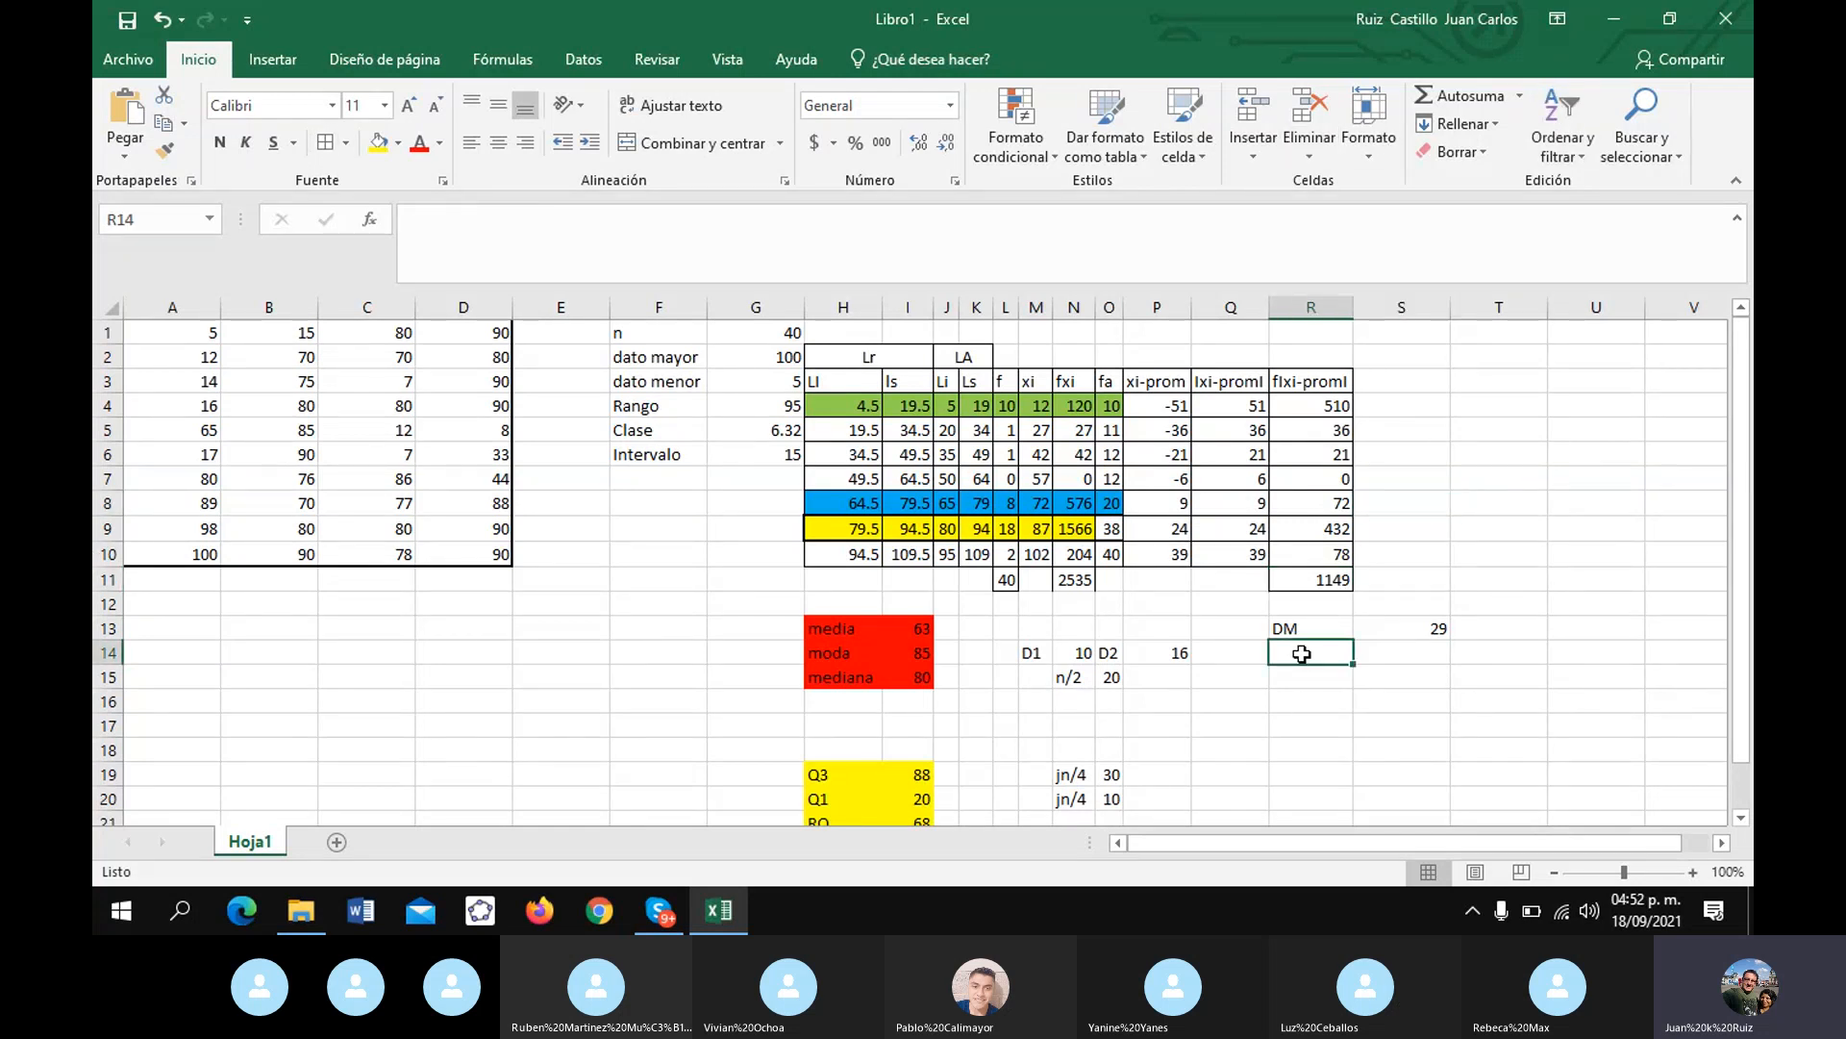
text(s^2)
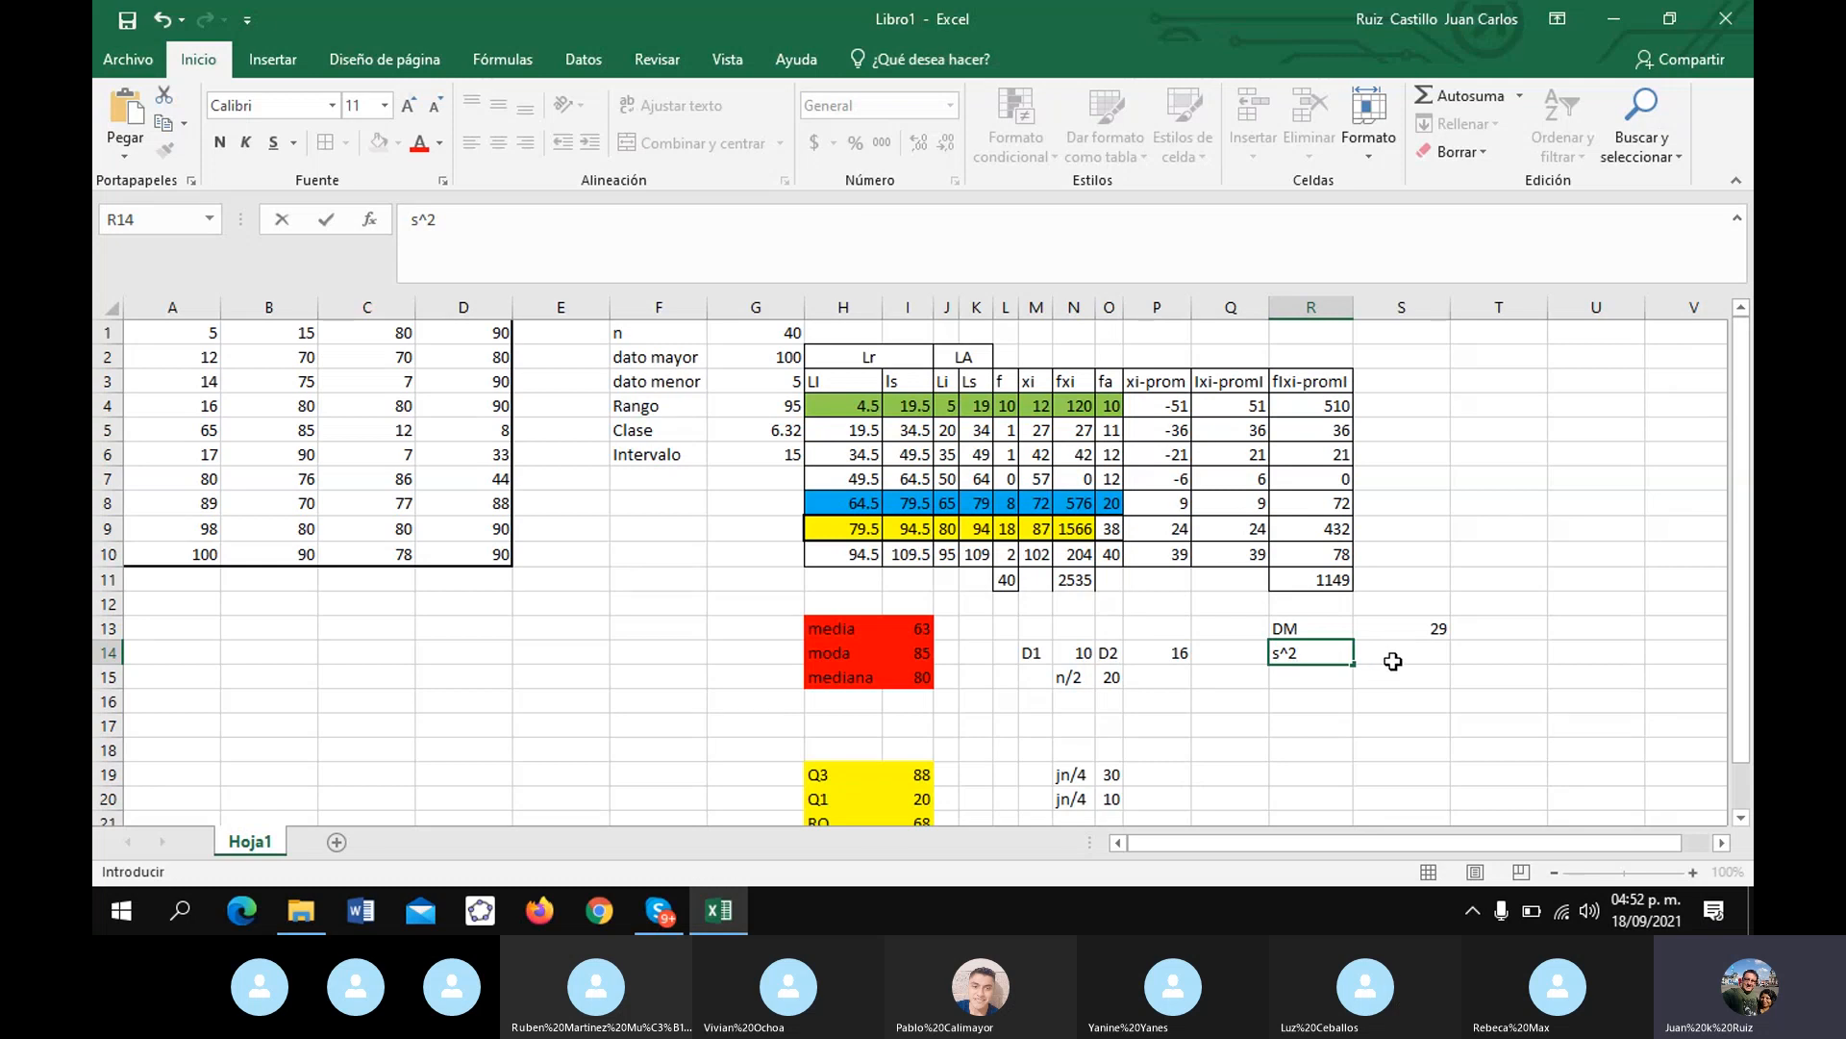
click(1401, 381)
text(()
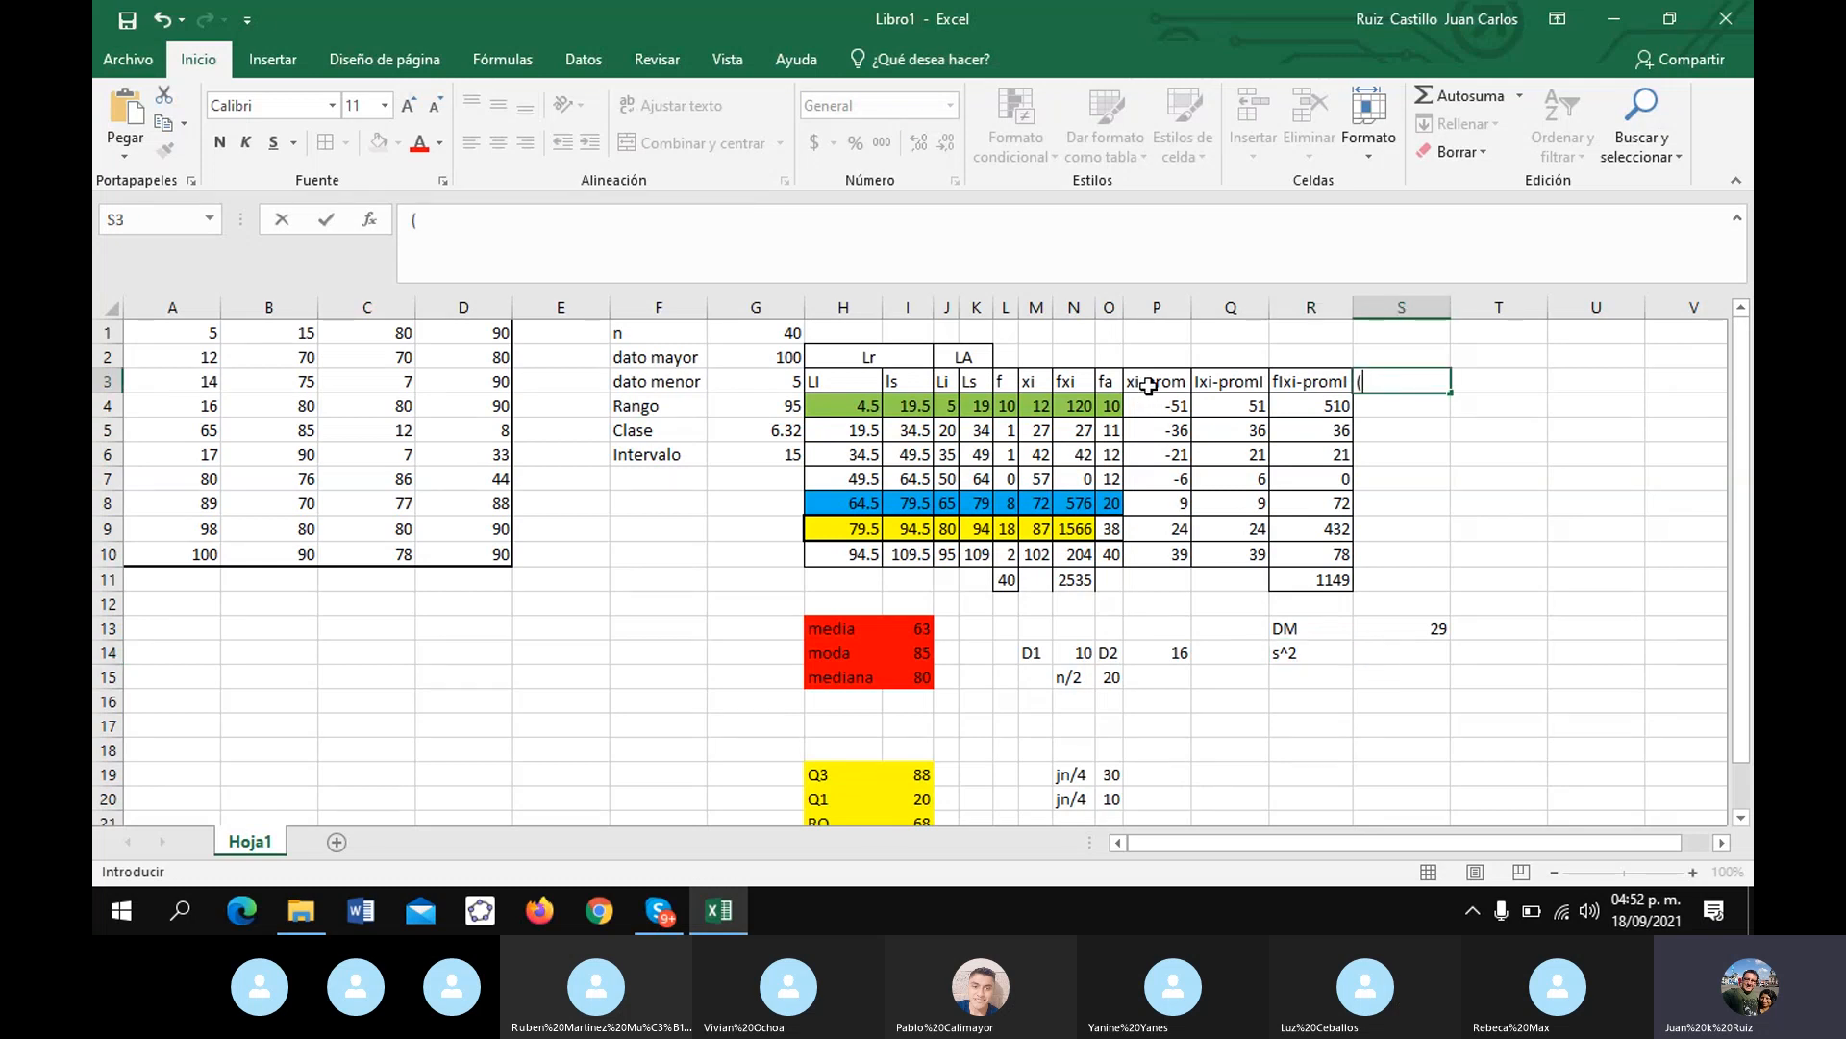
click(1157, 381)
drag(481, 220, 412, 220)
key(ctrl+c)
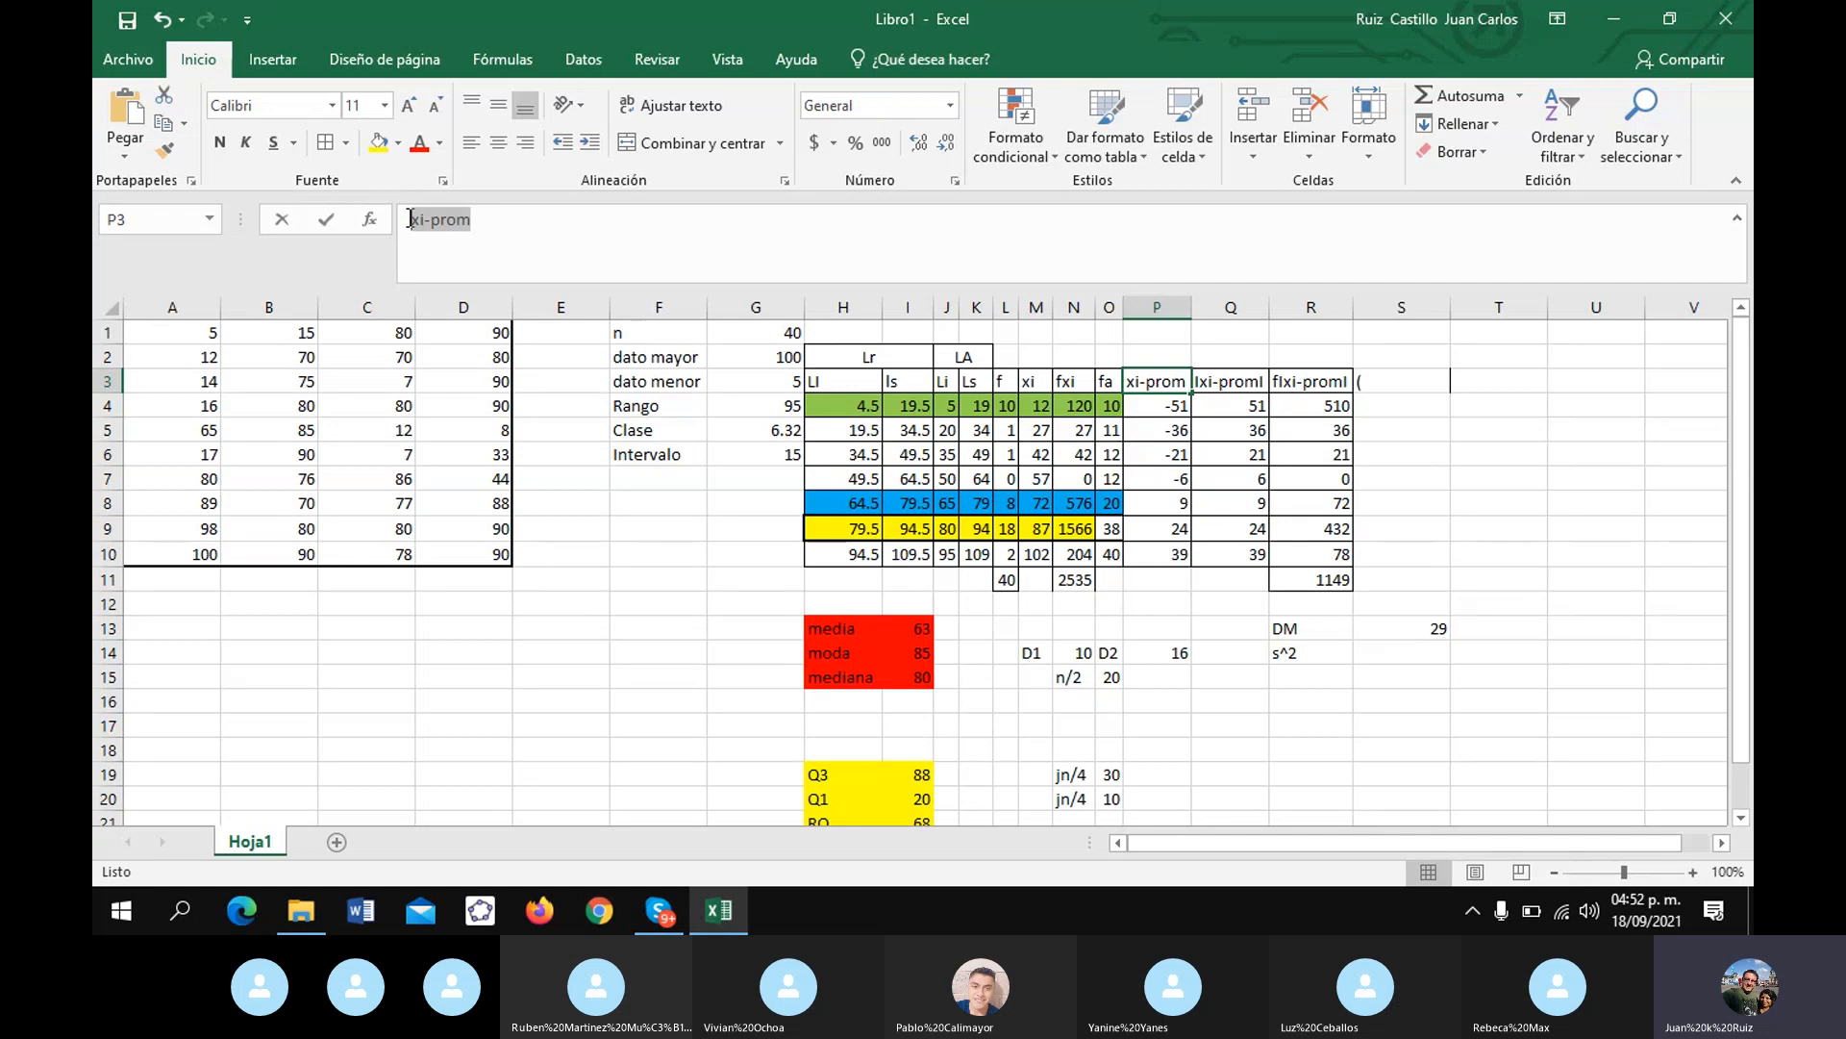
click(1421, 381)
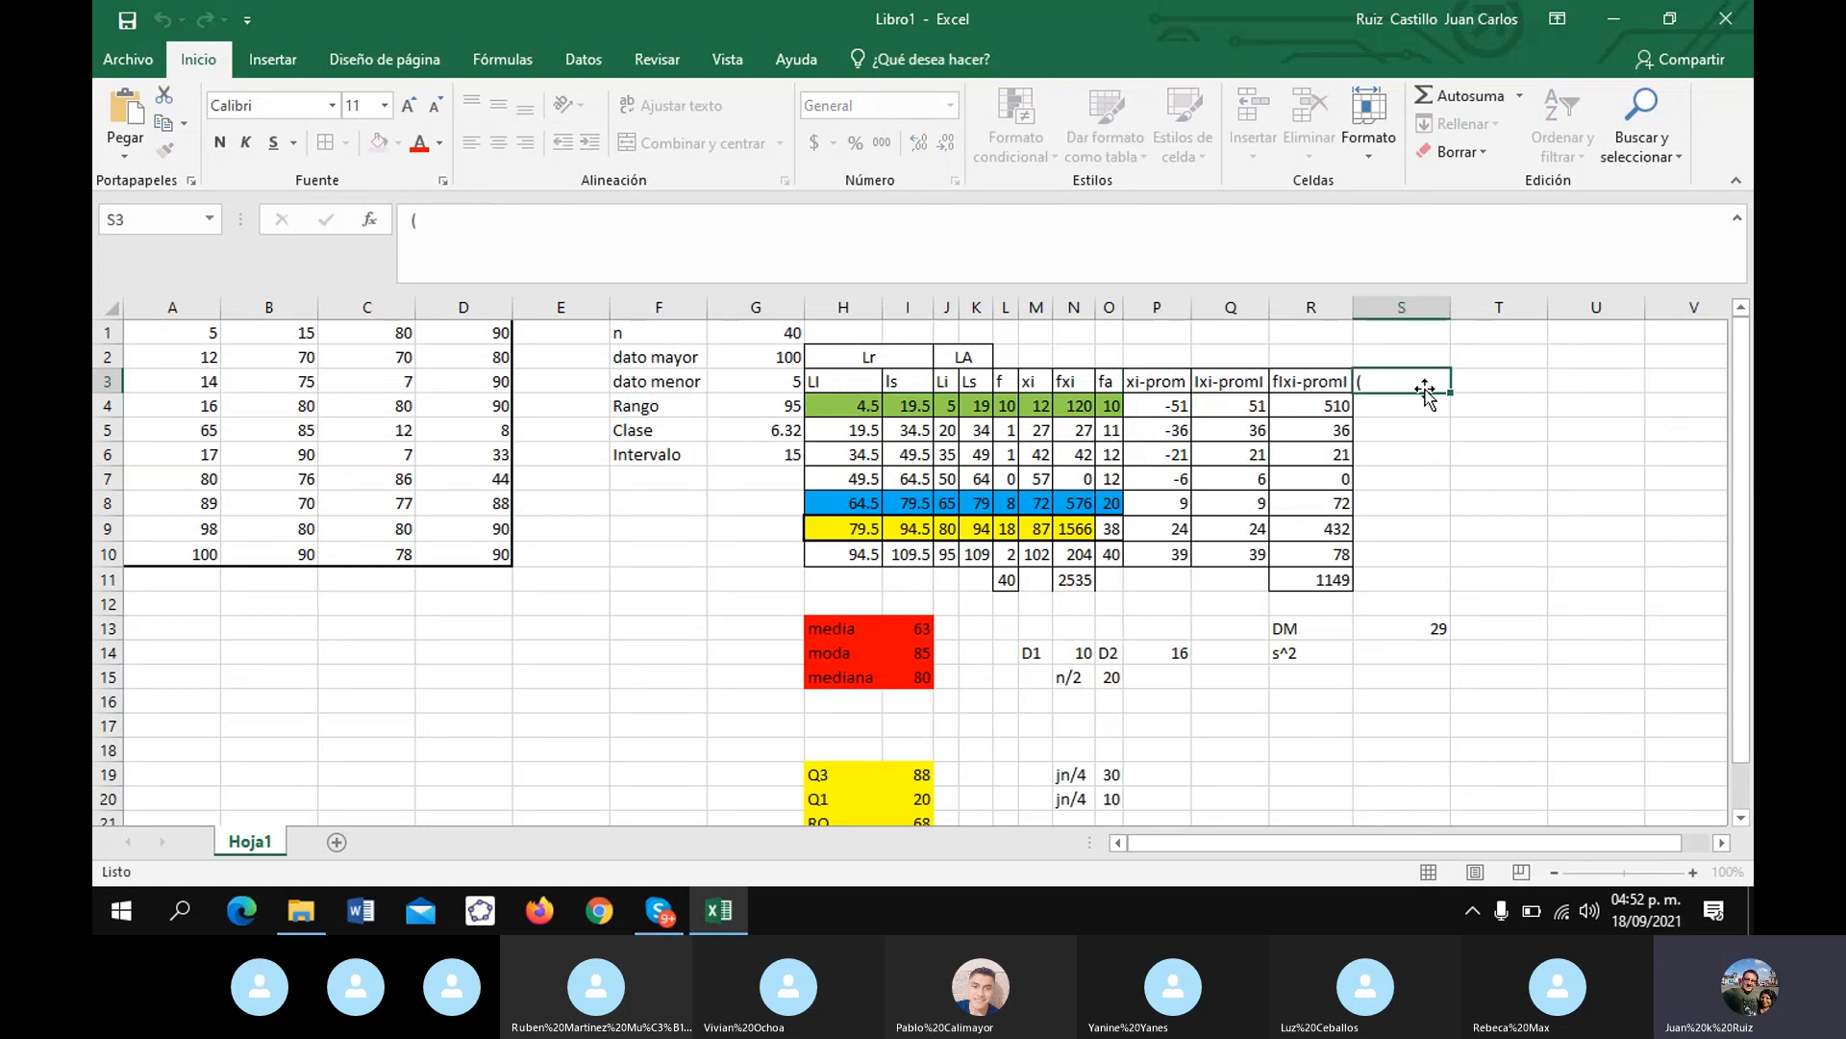
click(487, 218)
key(ctrl+v)
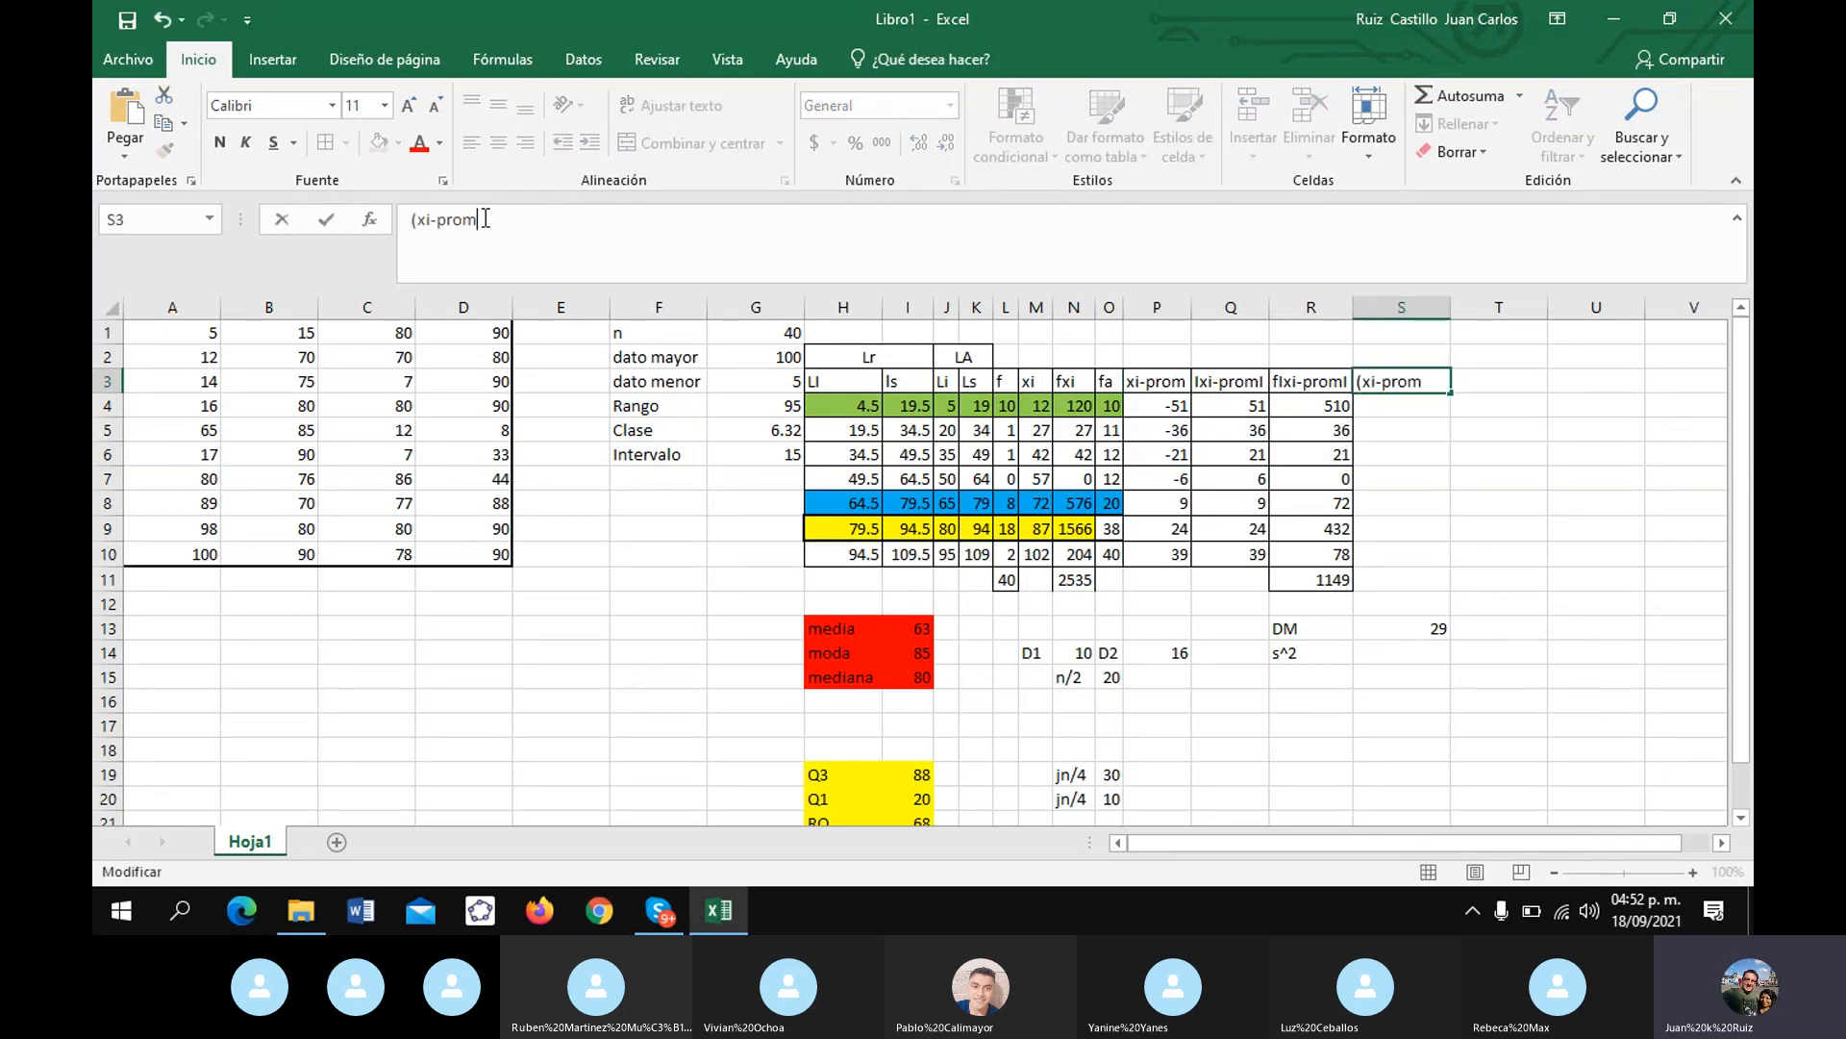
text()^2)
key(Return)
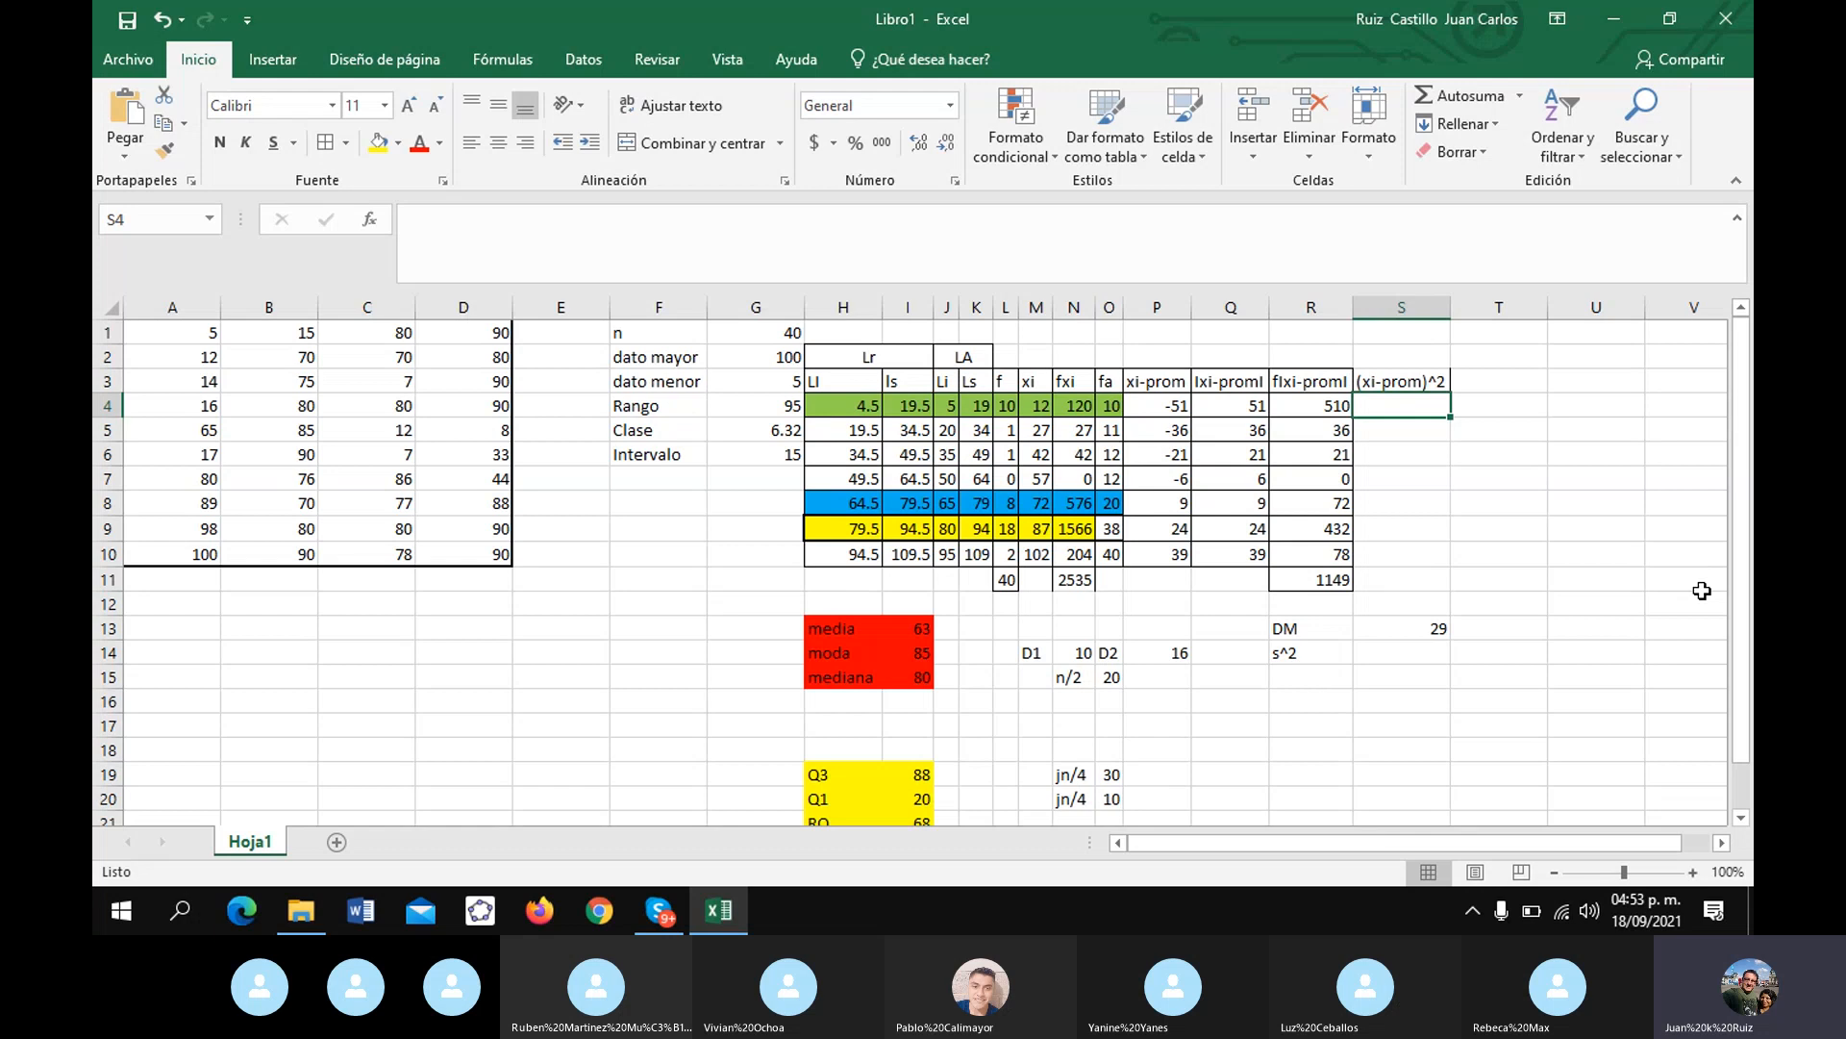
- Square the deviation in S4 with =P4^2 and fill the formula down through S10
text(=)
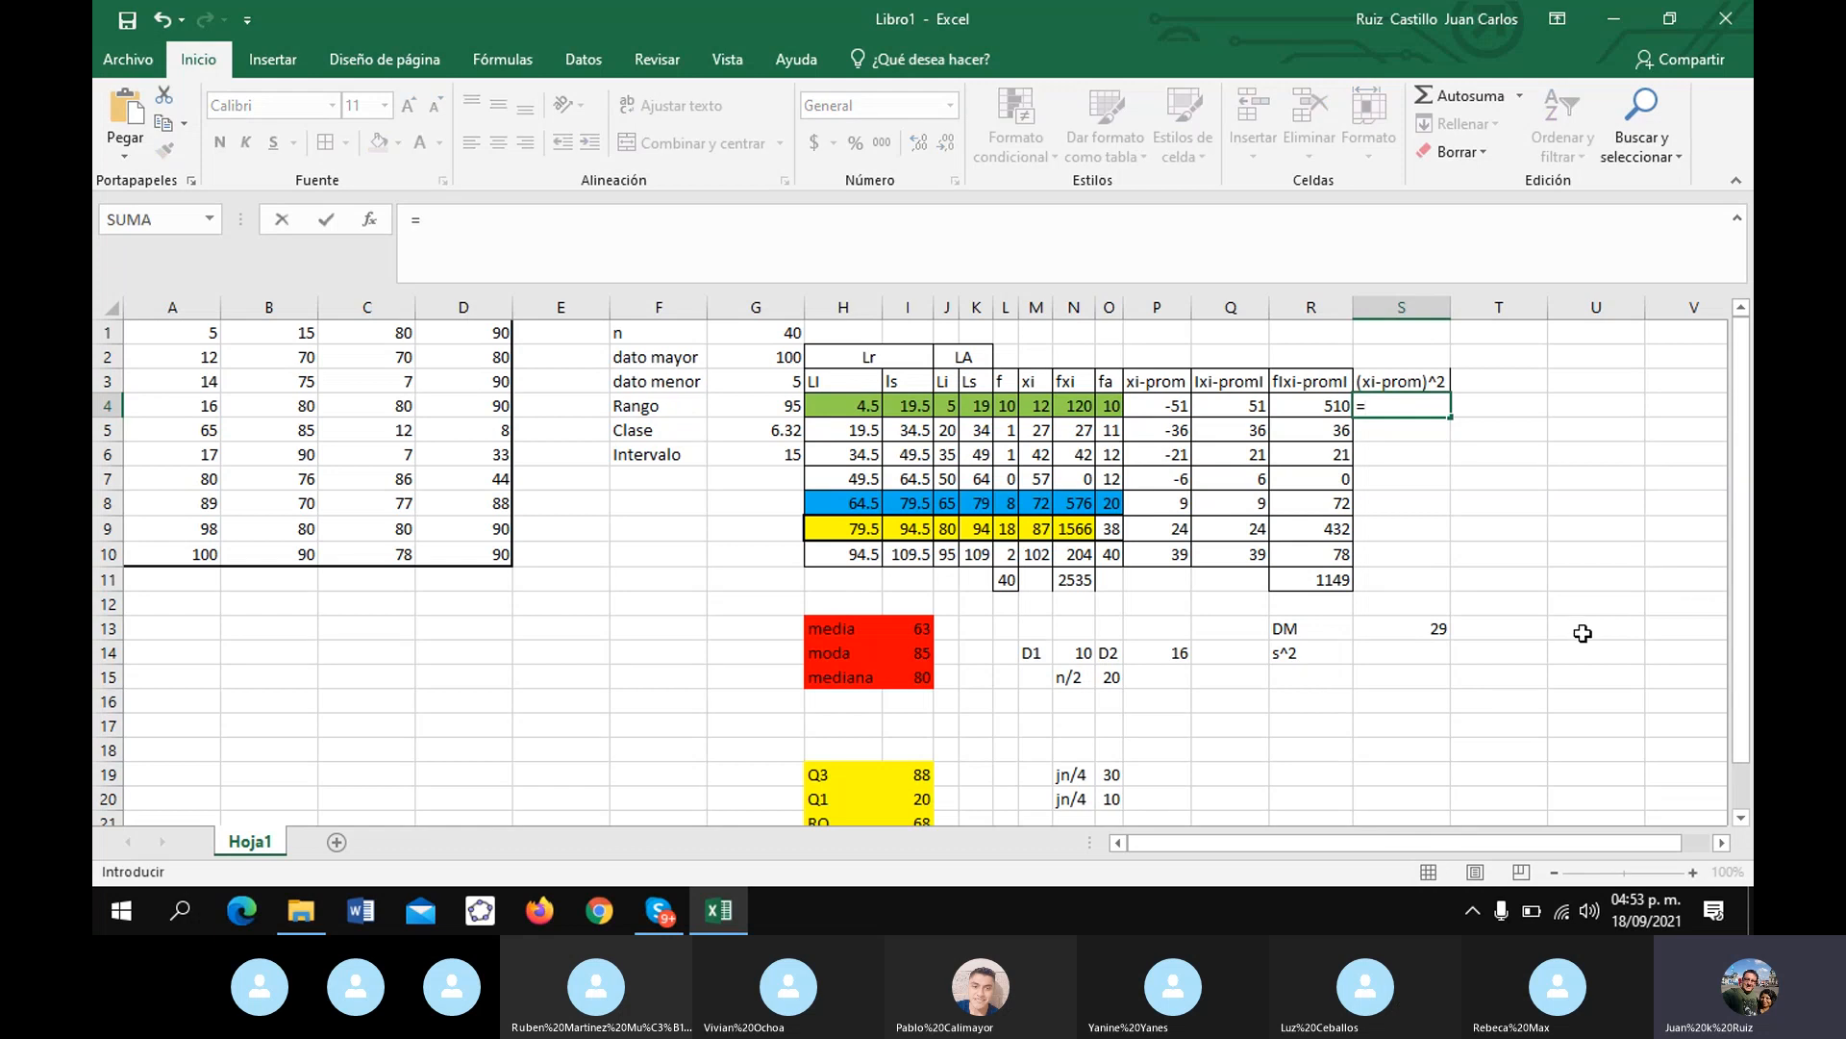
click(1162, 405)
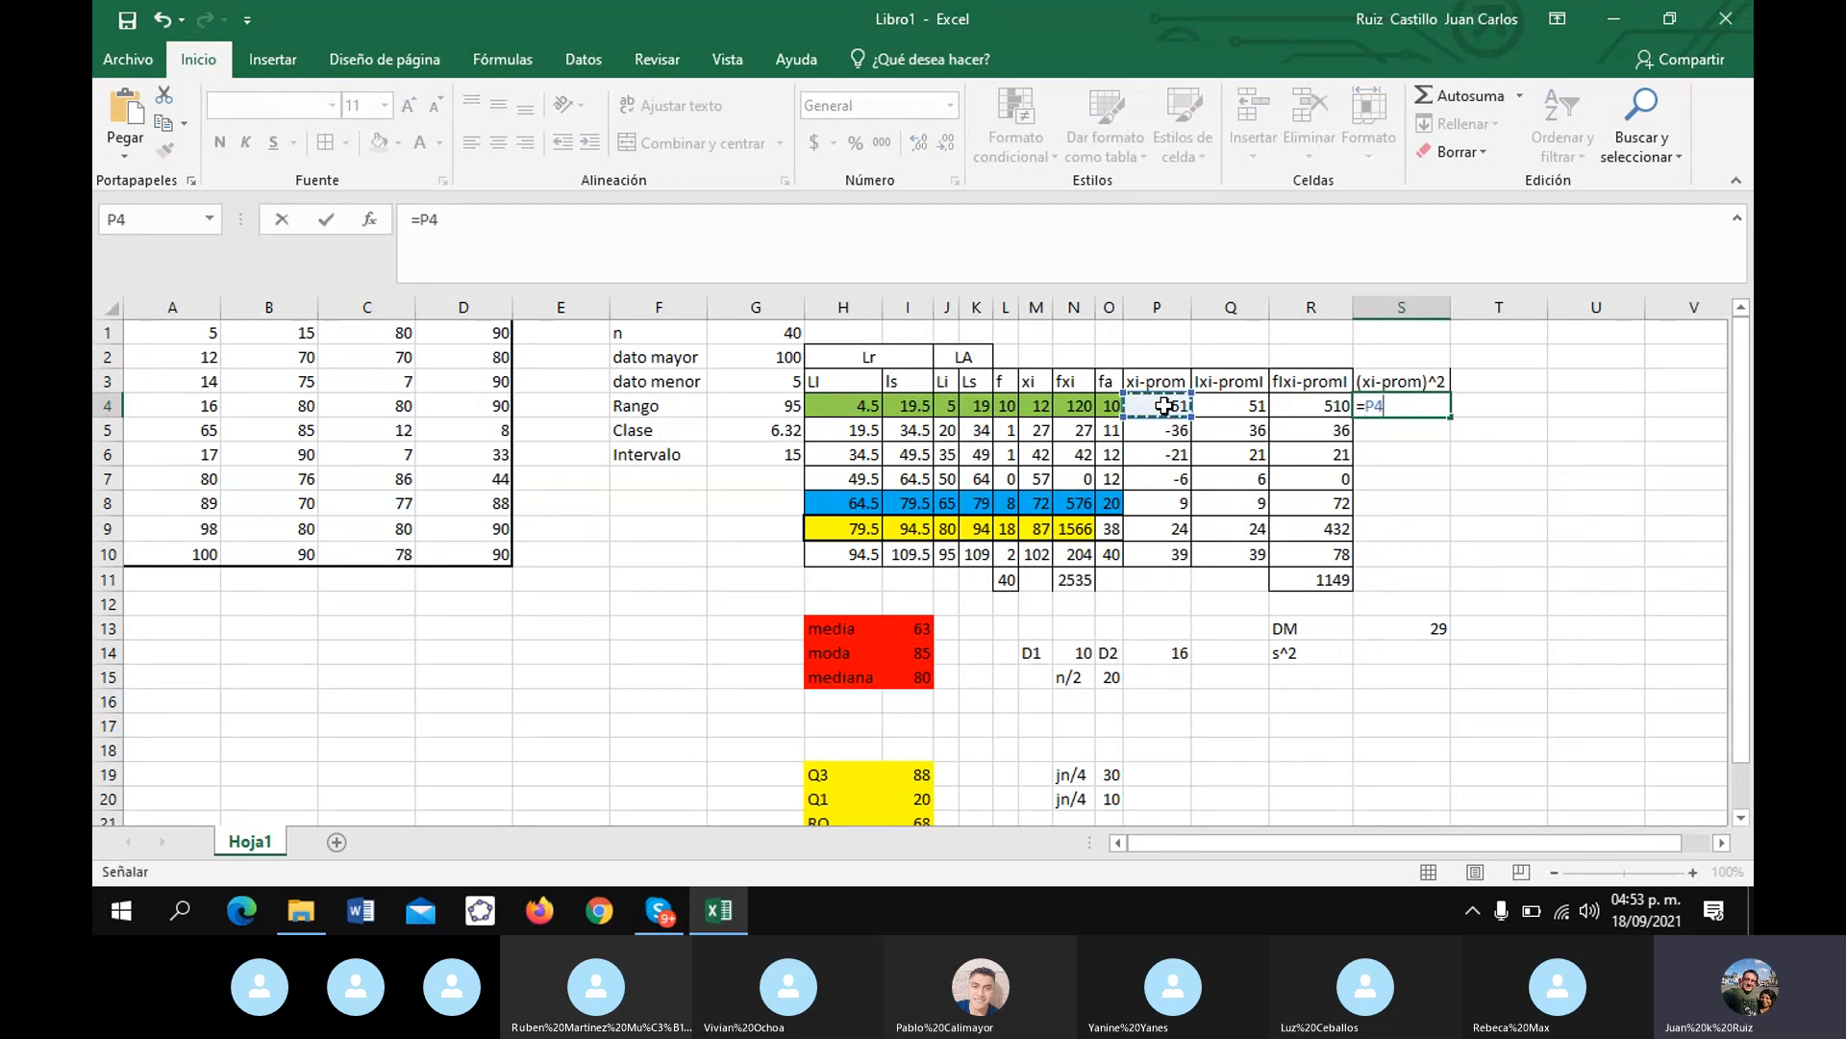
text(^2)
key(Return)
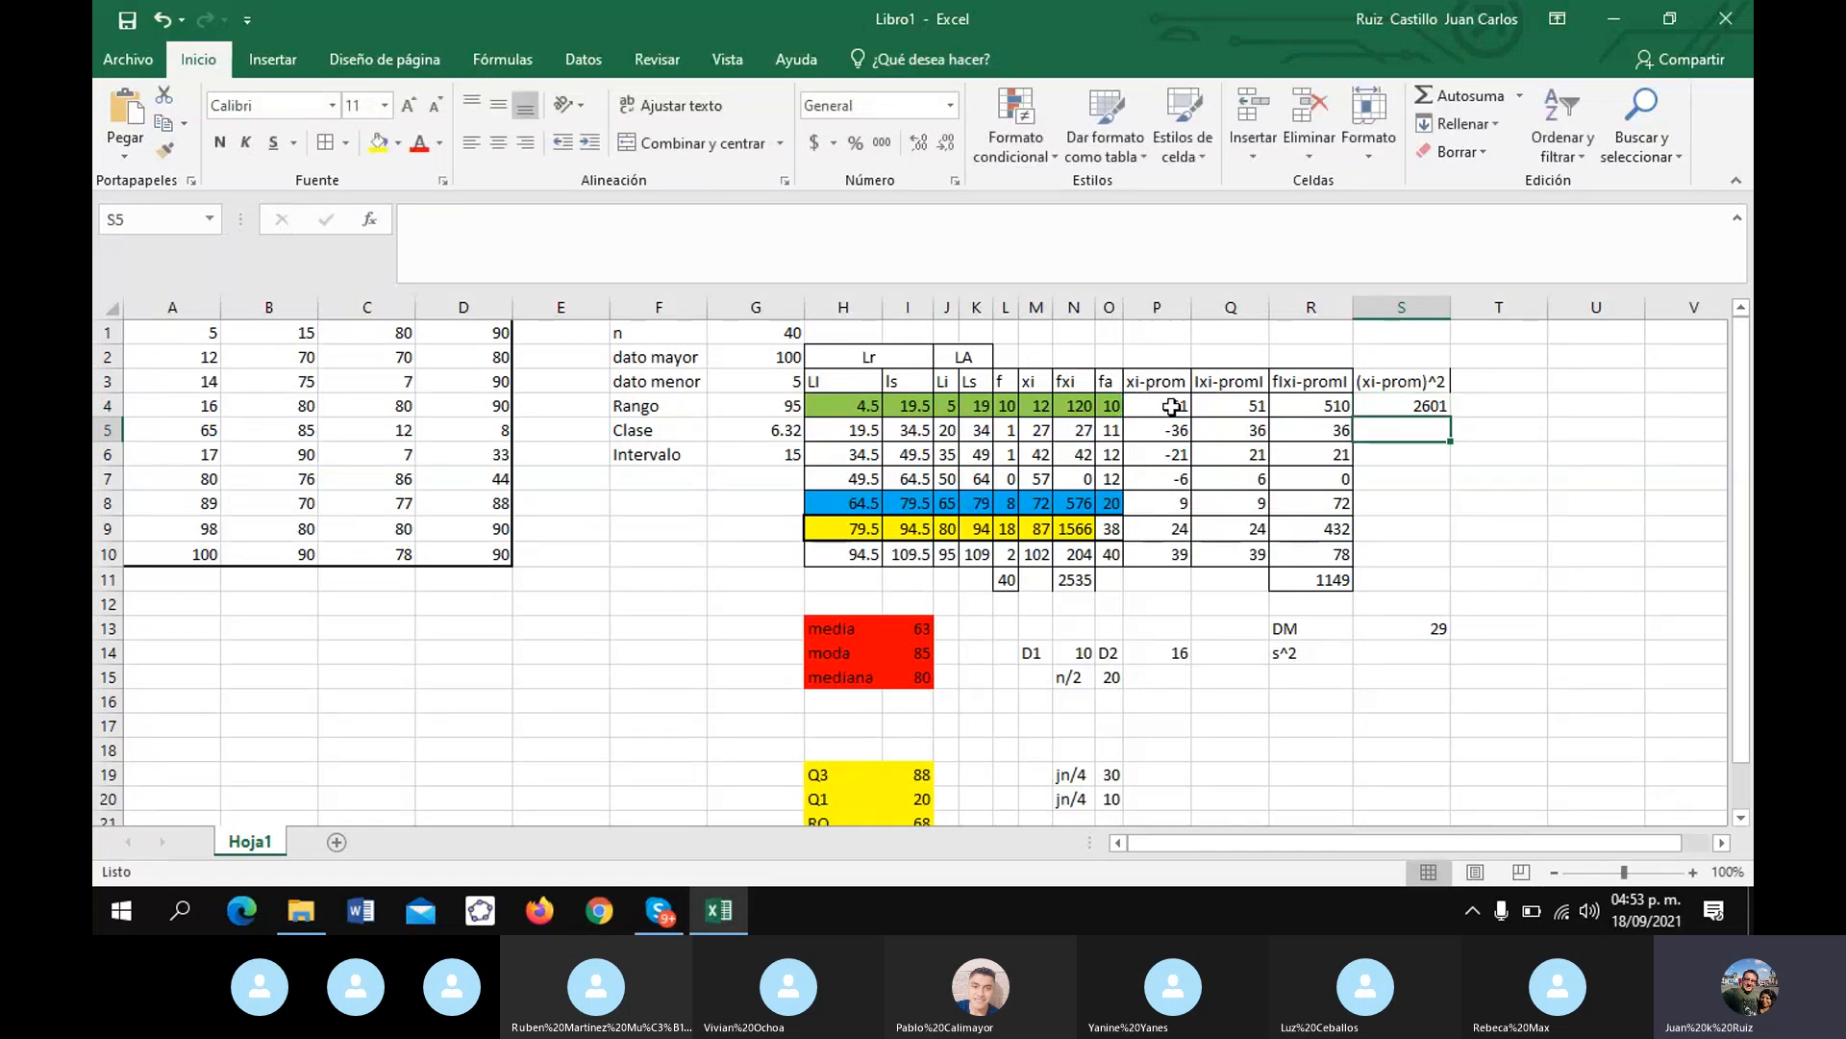
click(1431, 406)
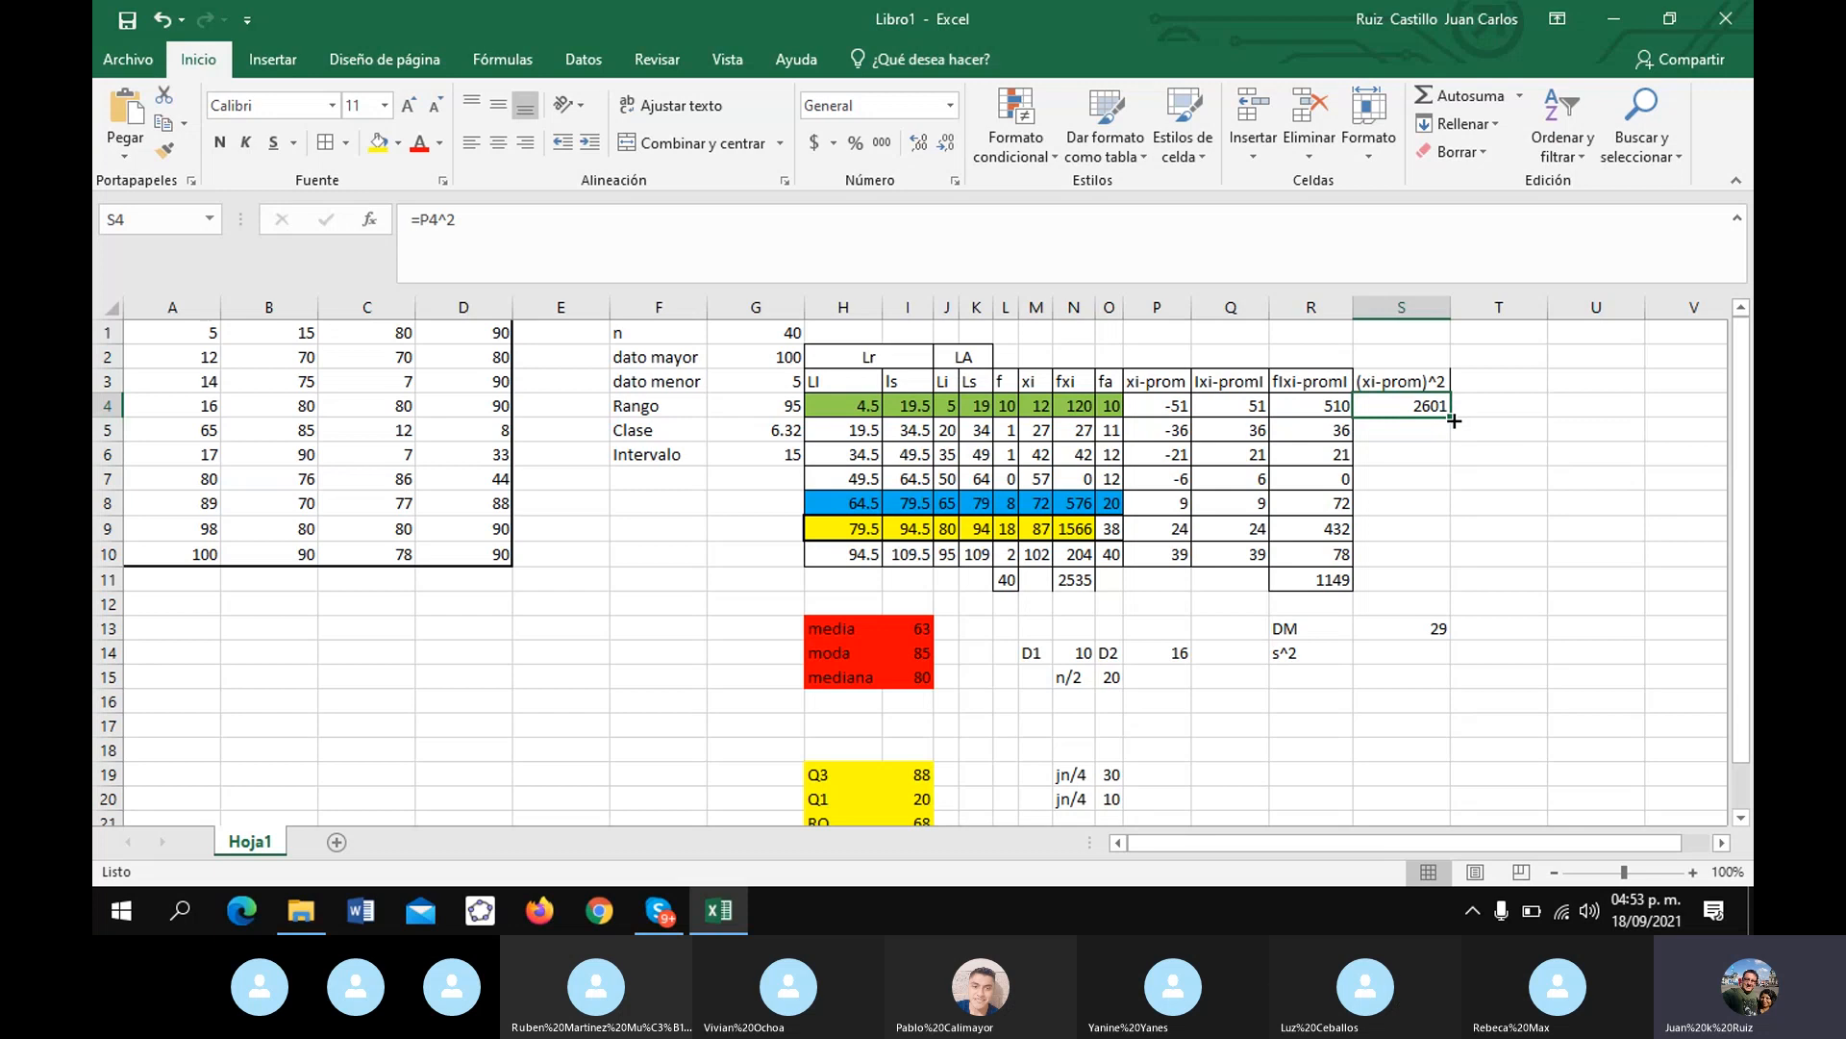
drag(1450, 408, 1459, 562)
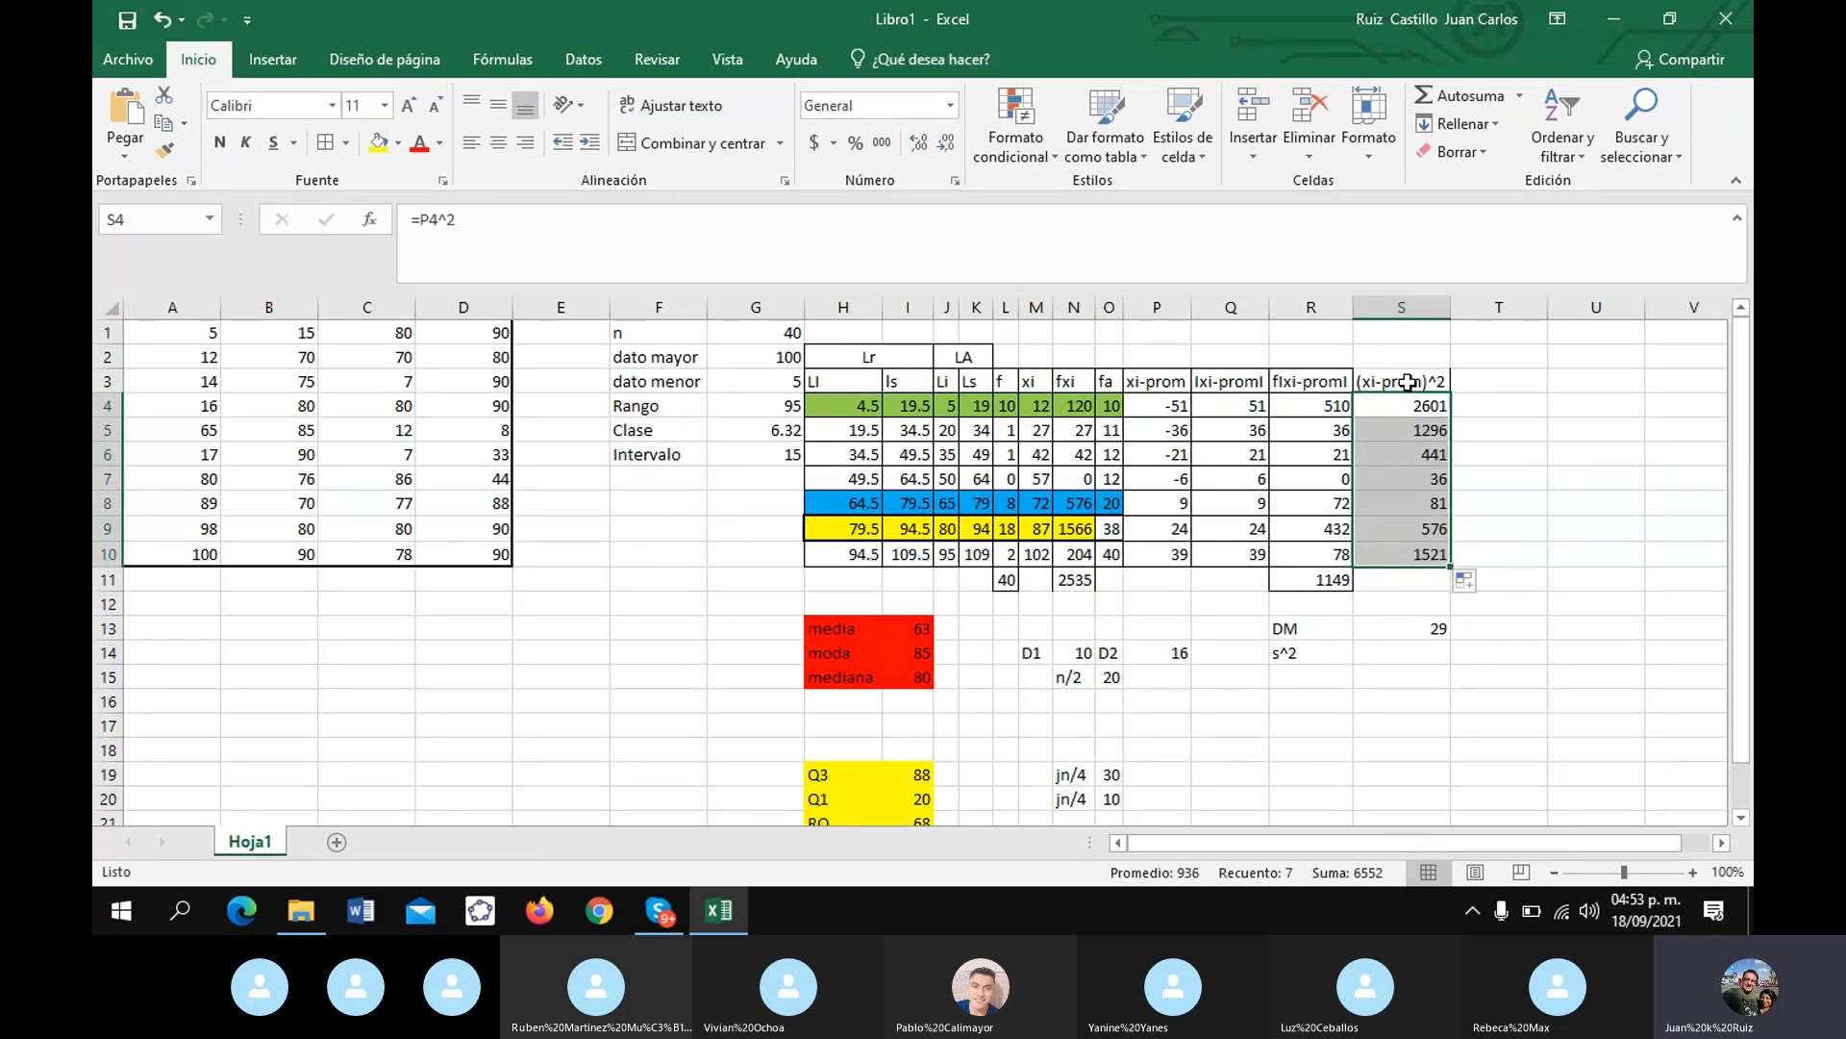
- Apply all borders to the squared deviations in S3:S10 and enter the heading f(xi-prom)^2 in T3
drag(1406, 383, 1424, 548)
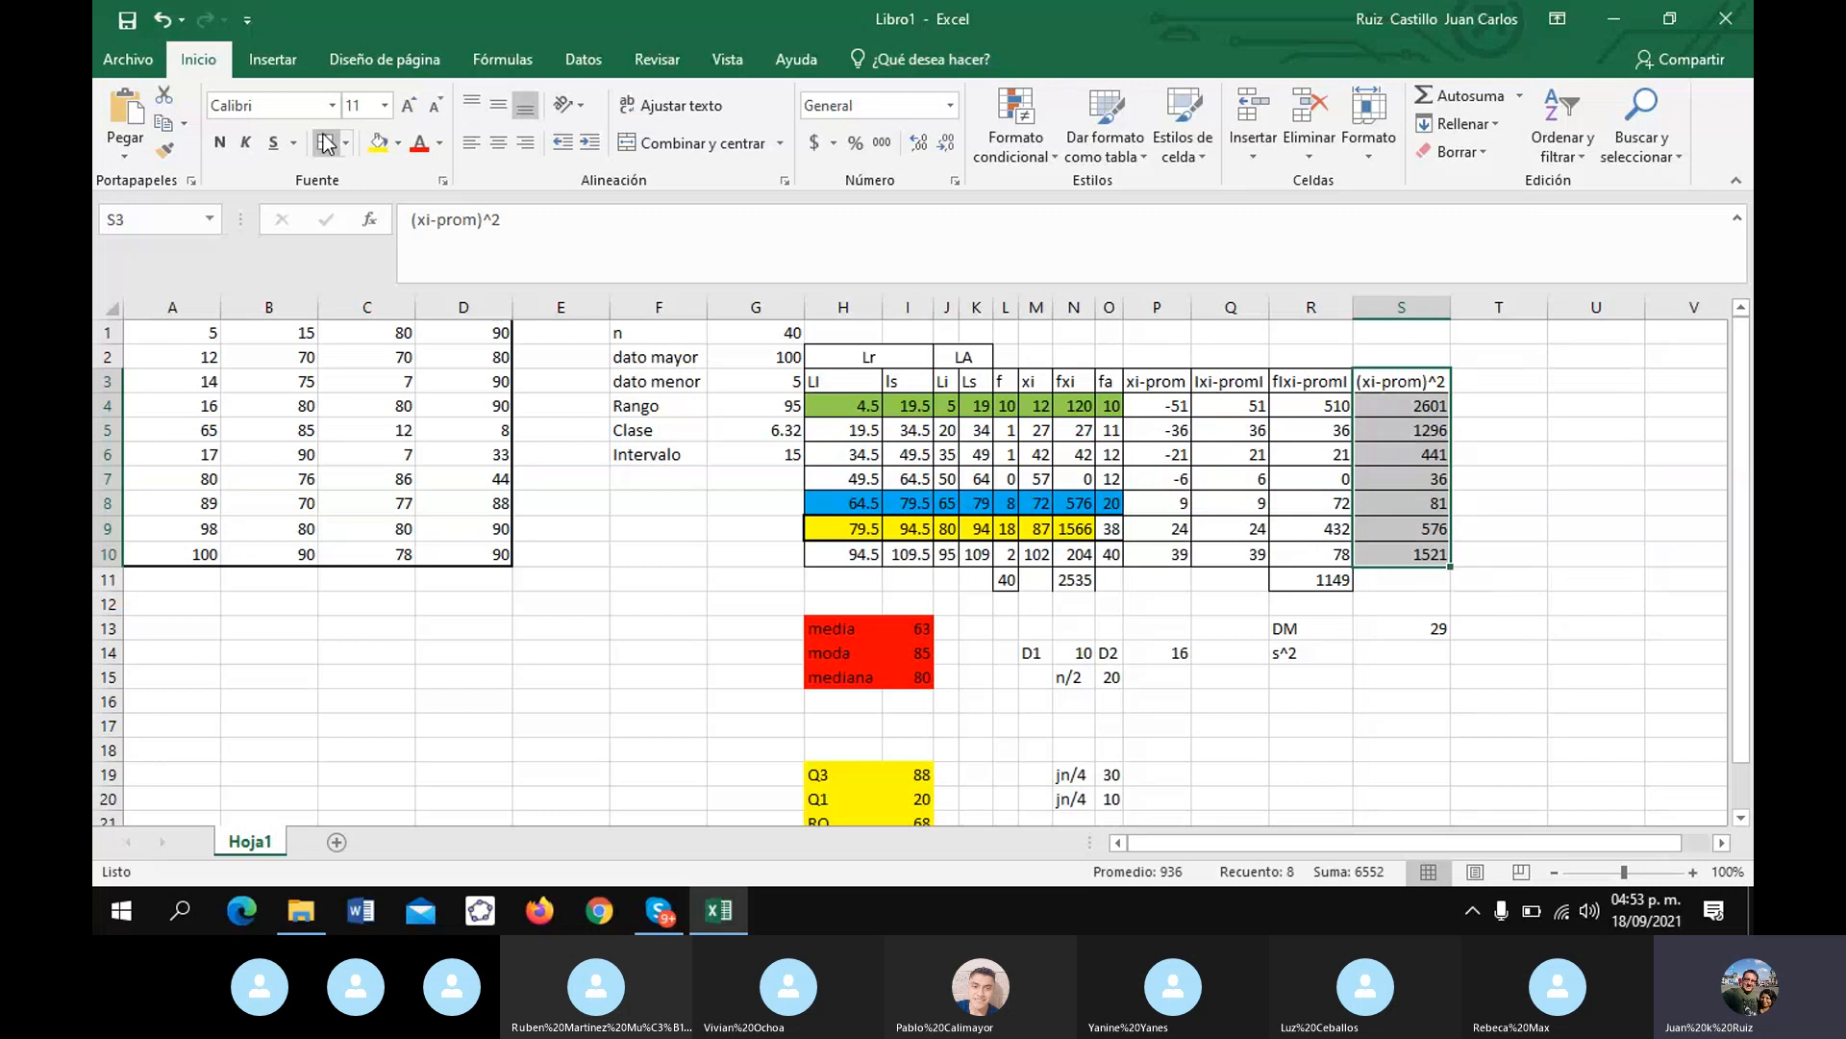
click(1489, 378)
text(f)
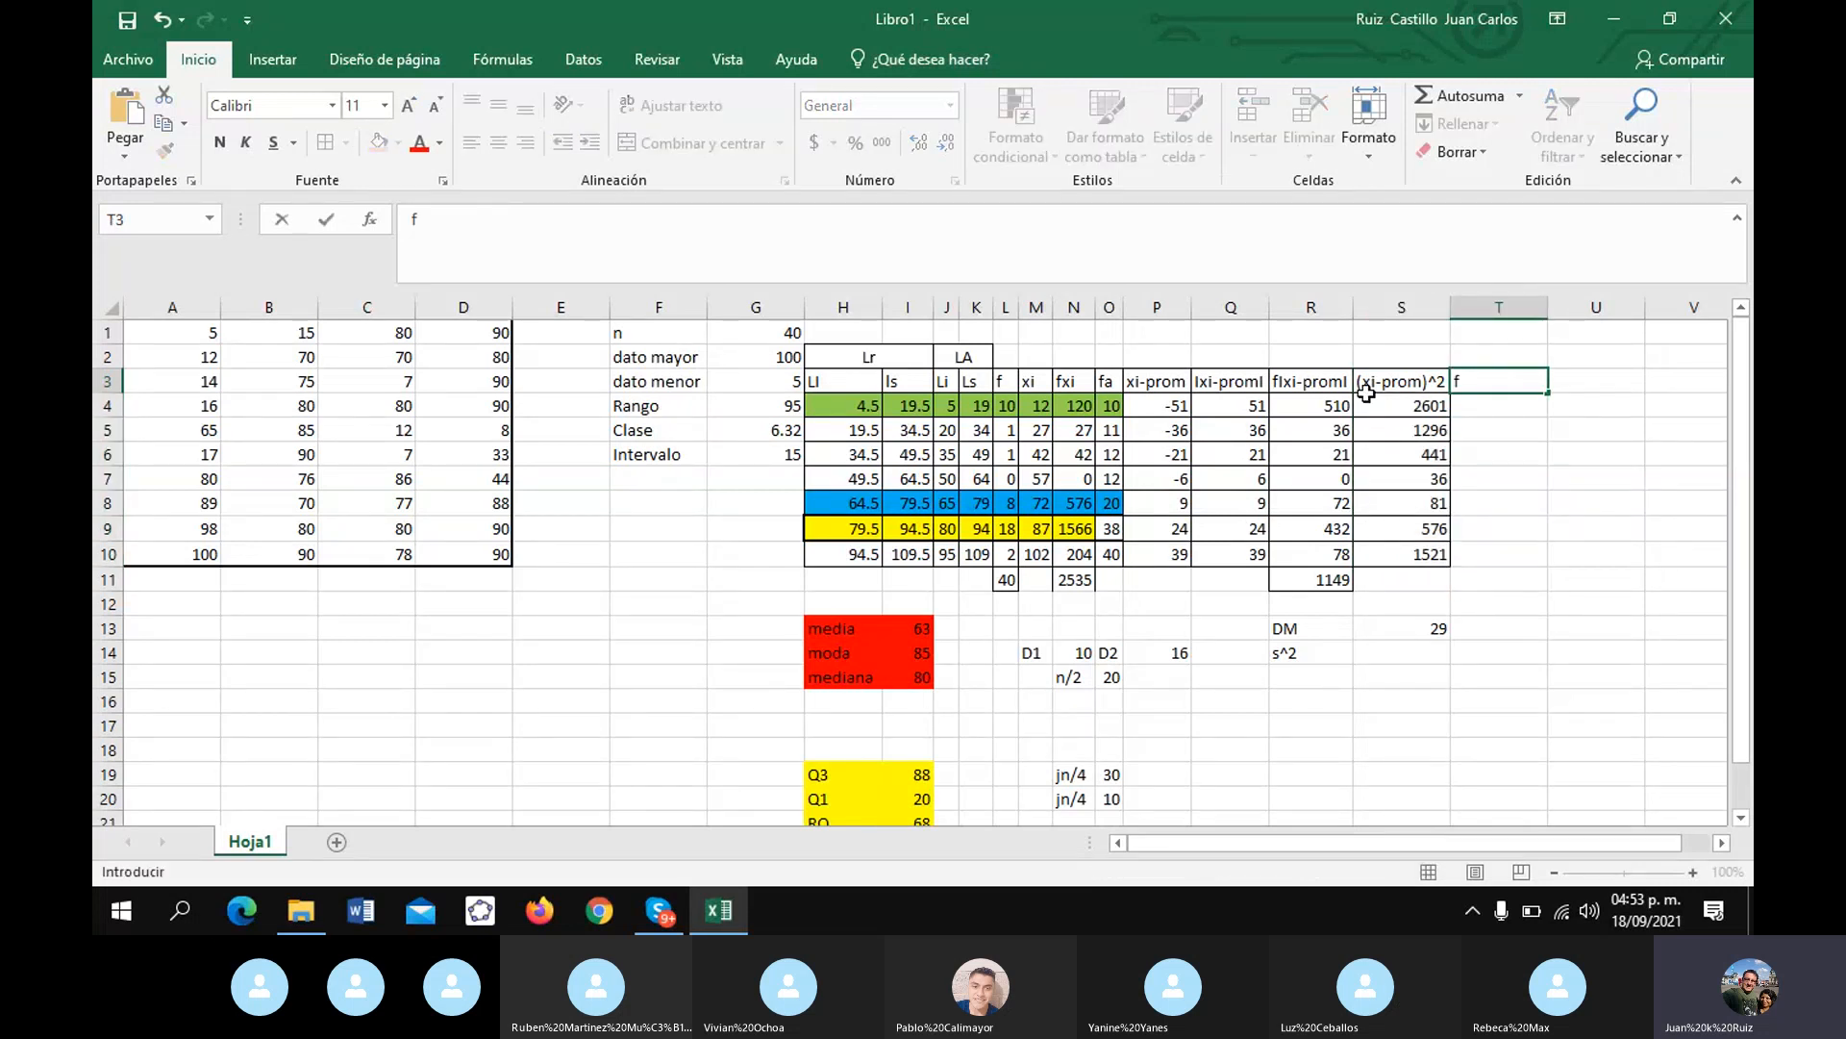
click(1394, 382)
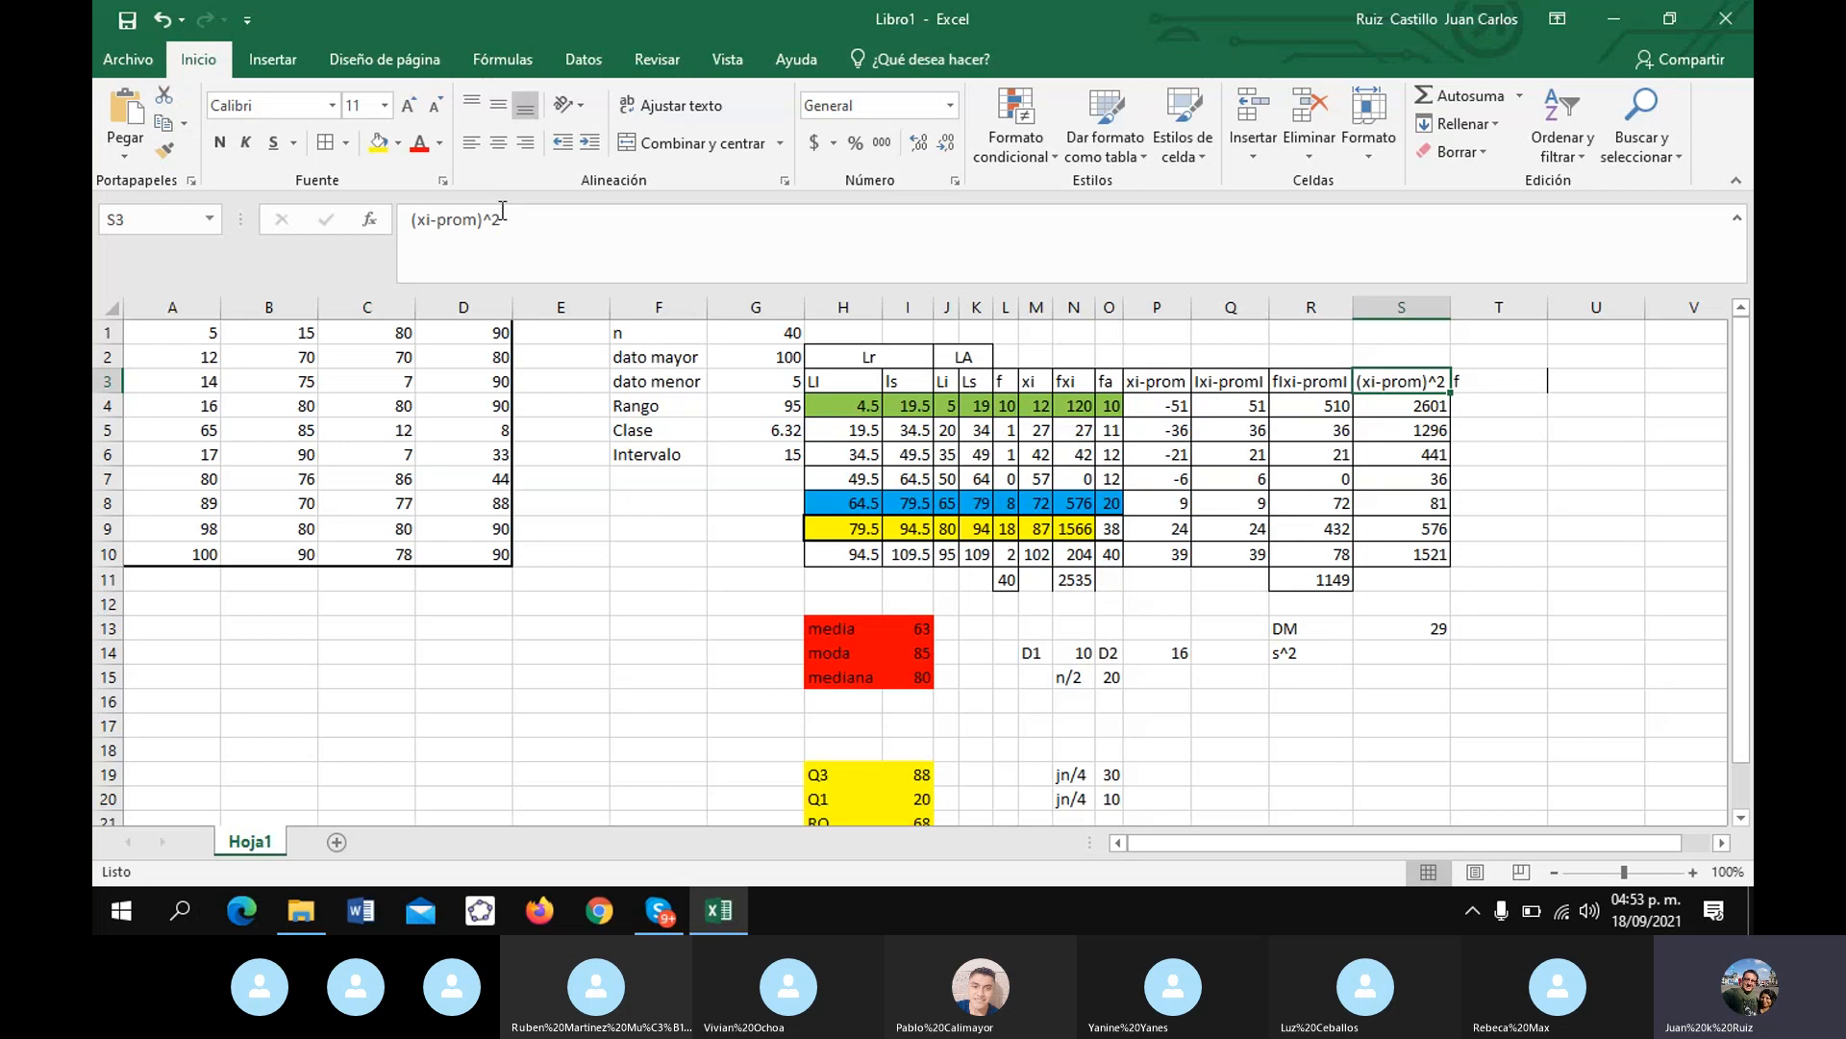
click(1489, 383)
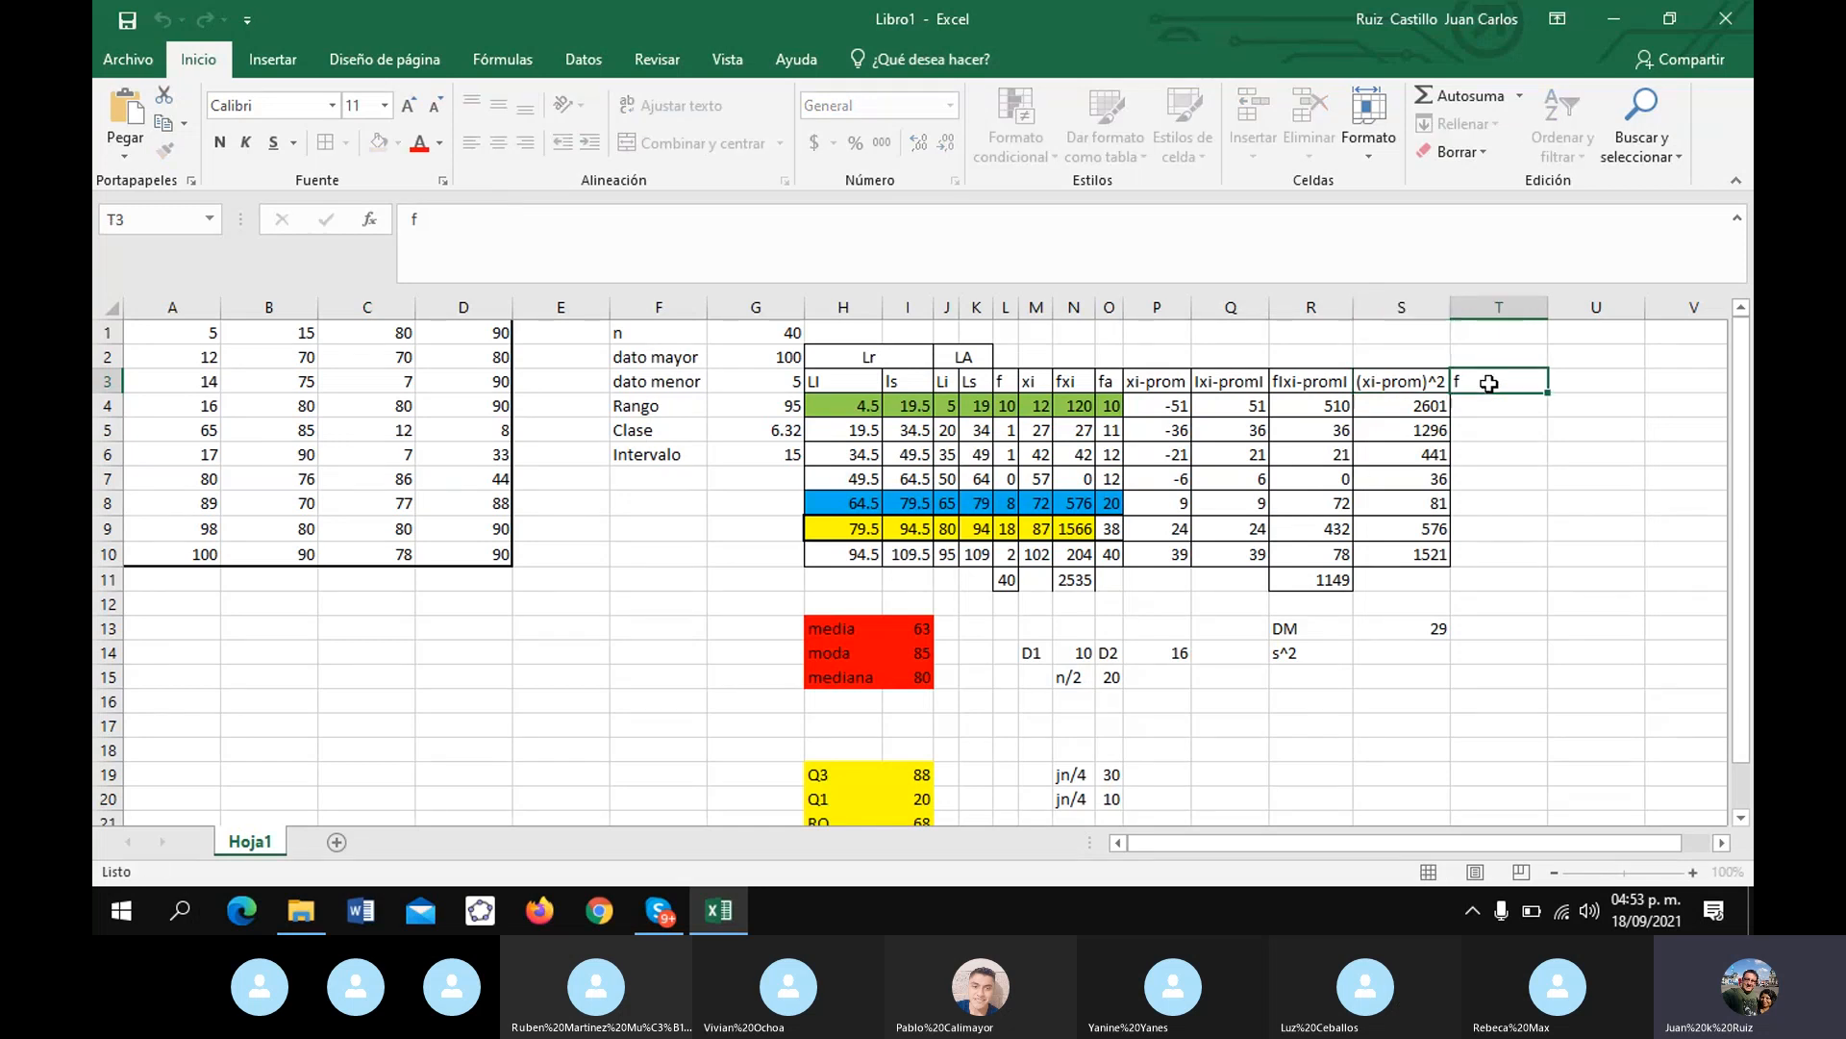
click(744, 272)
text((xi-prom)^2)
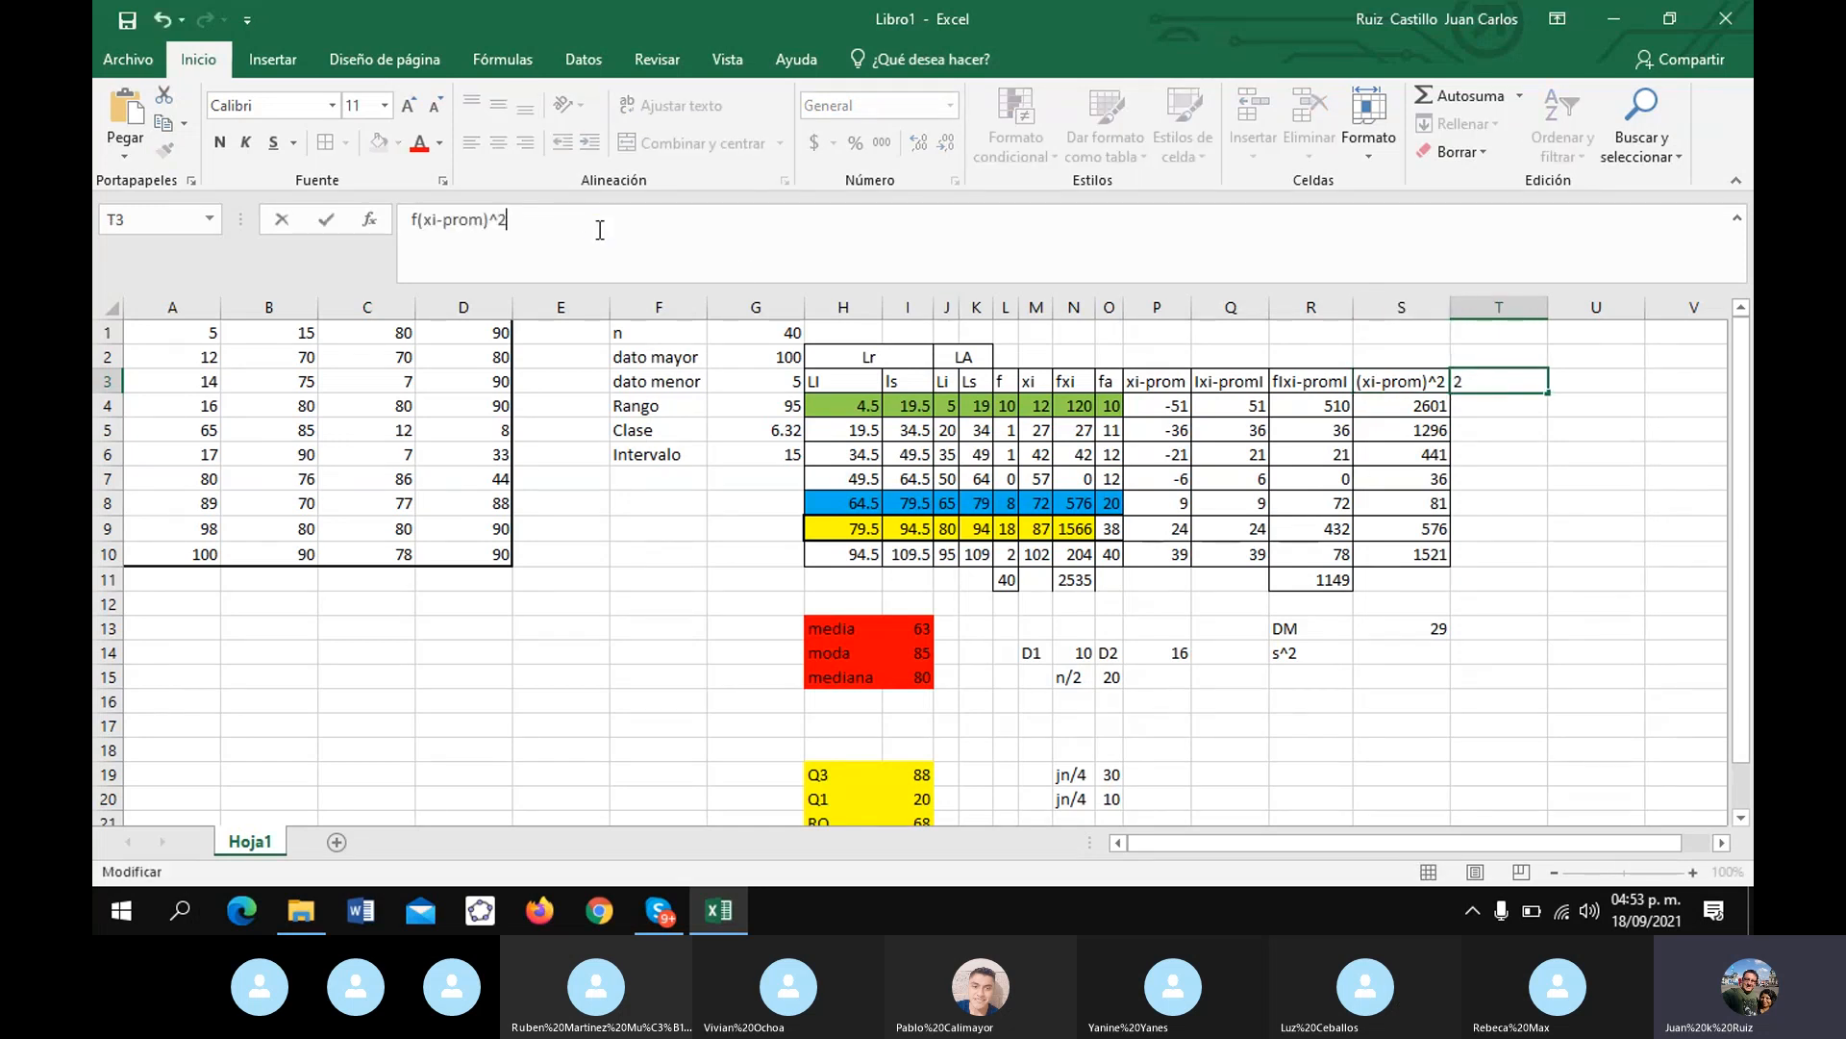
- Multiply frequency by squared deviation in T4 with =L4*S4 and fill the formula down through T10
click(1492, 411)
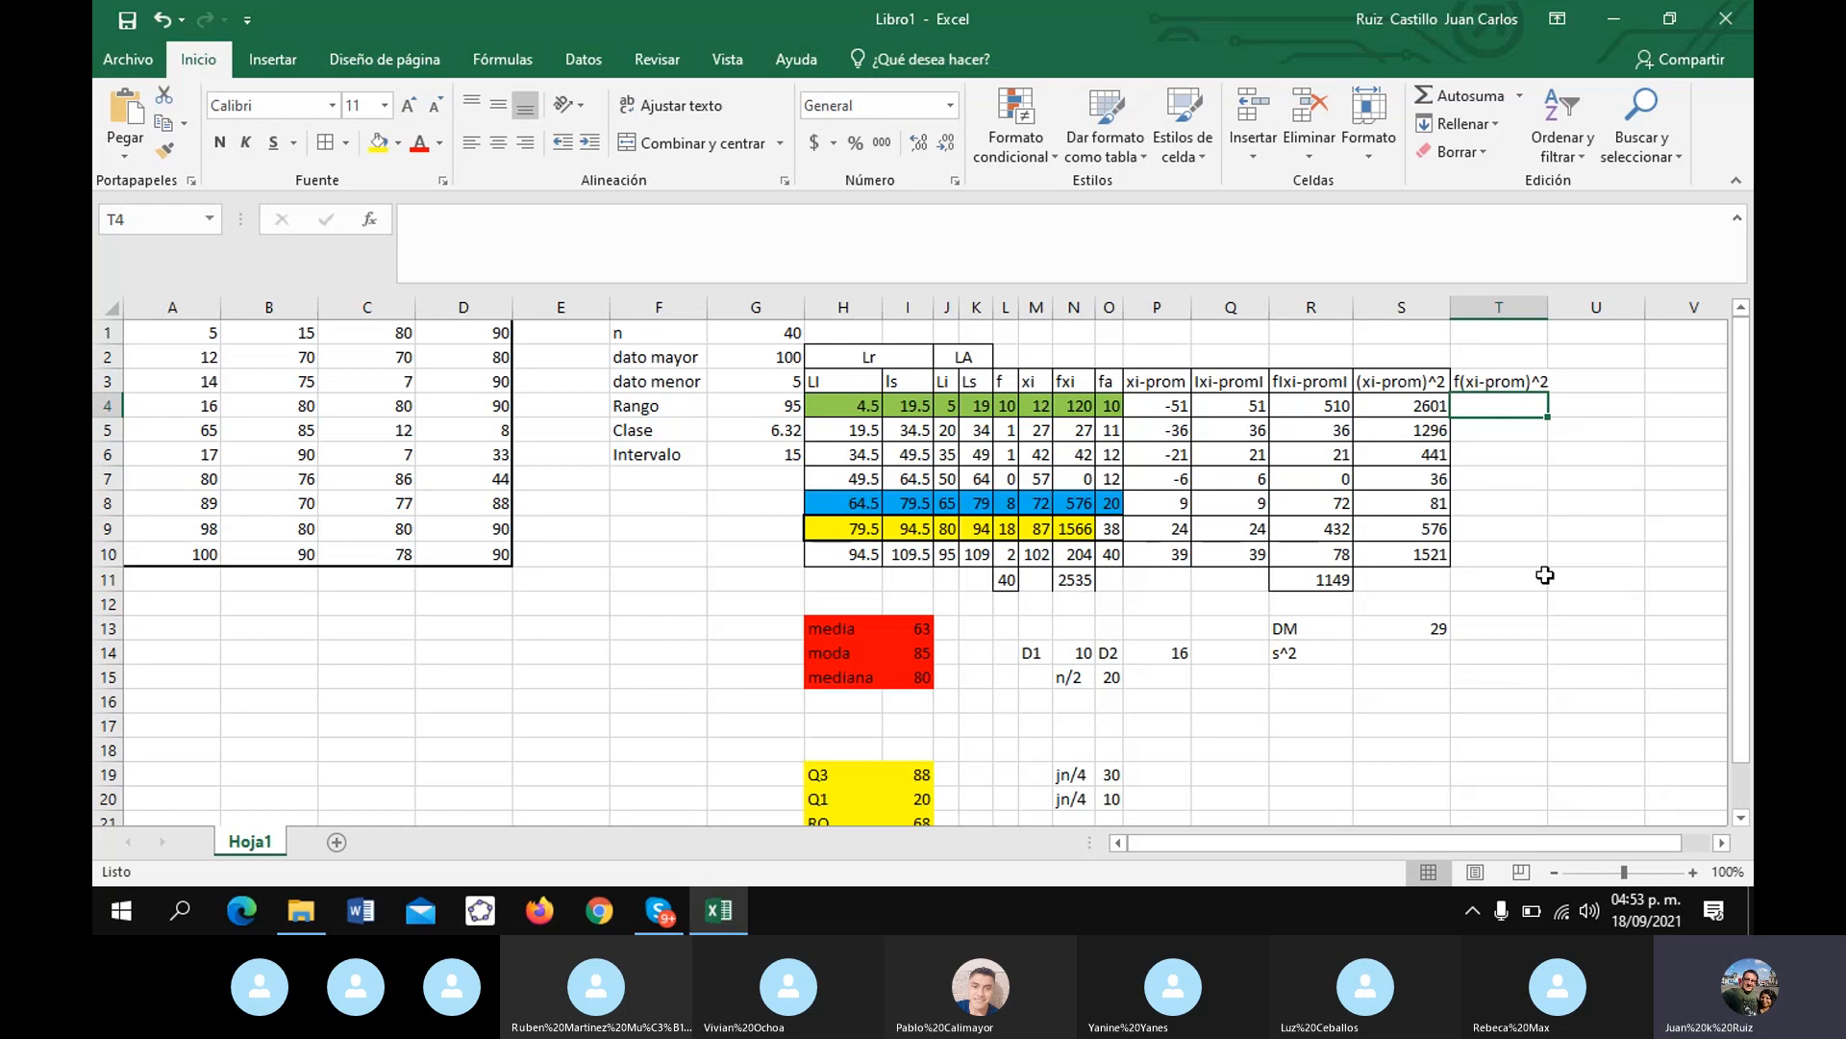
text(=)
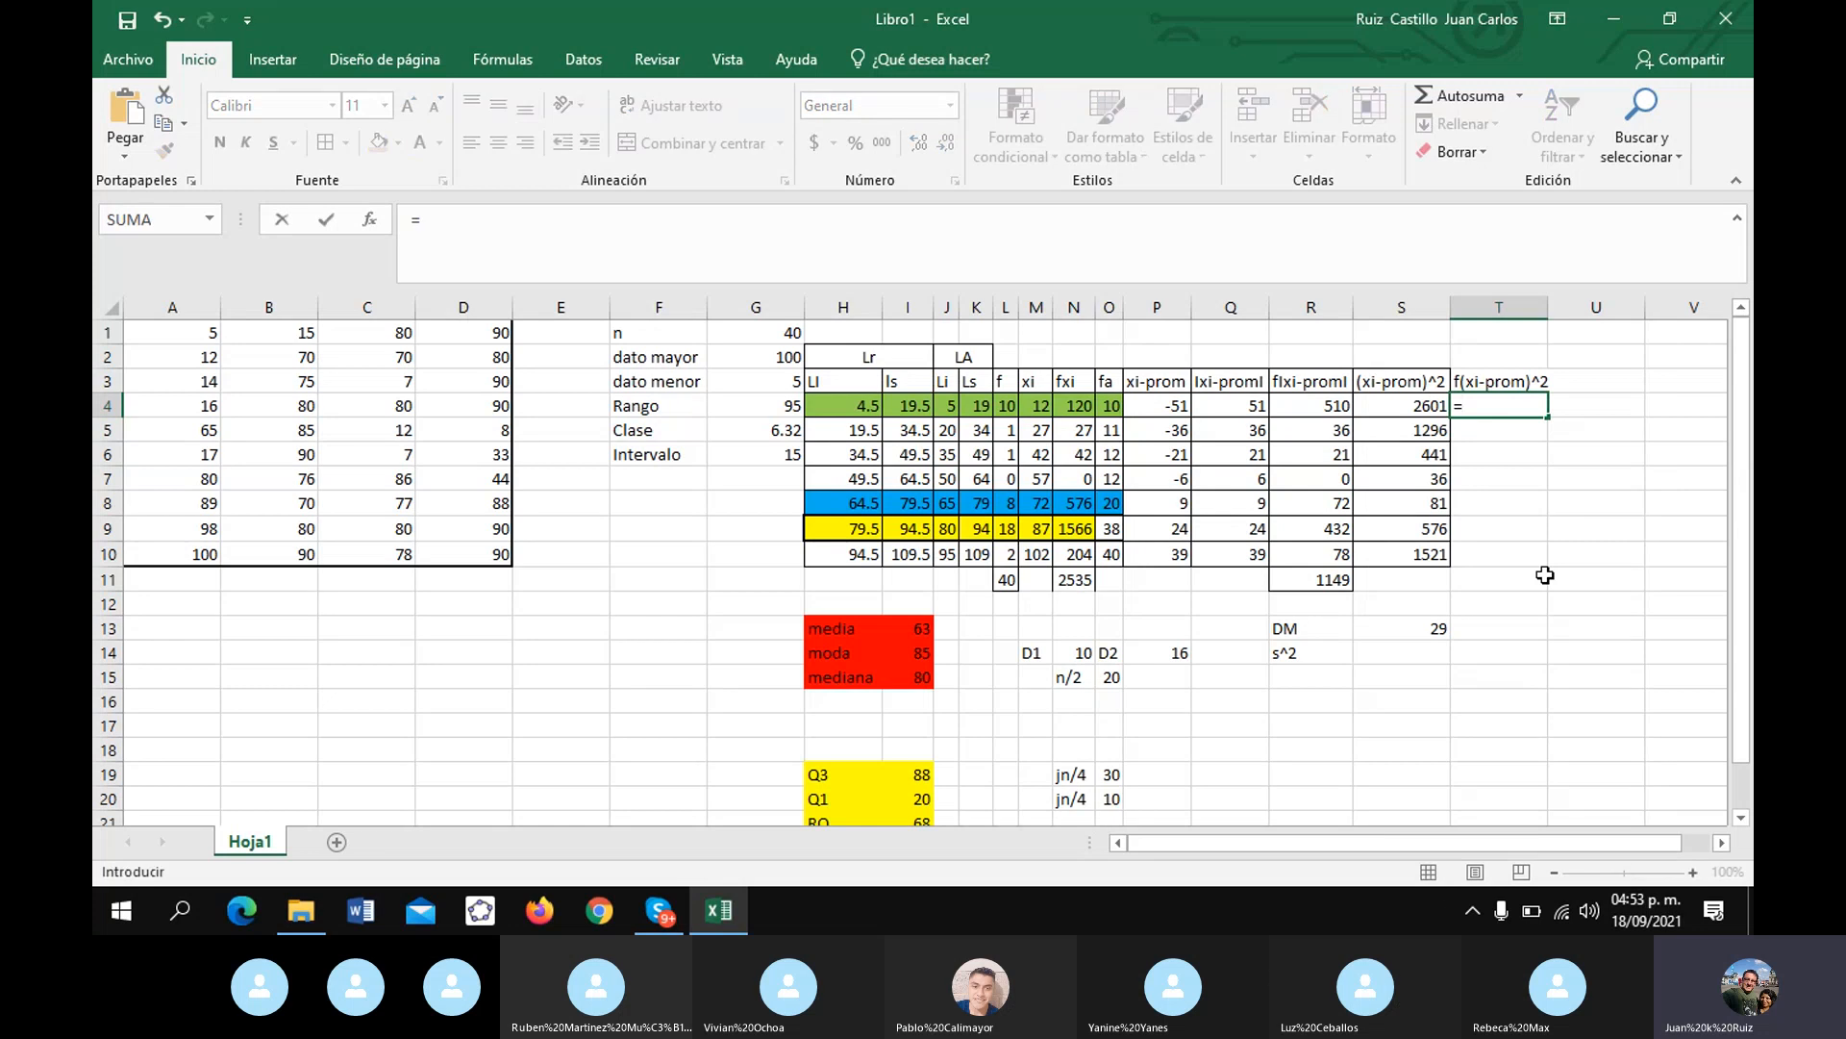
click(1008, 407)
text(*)
click(1431, 410)
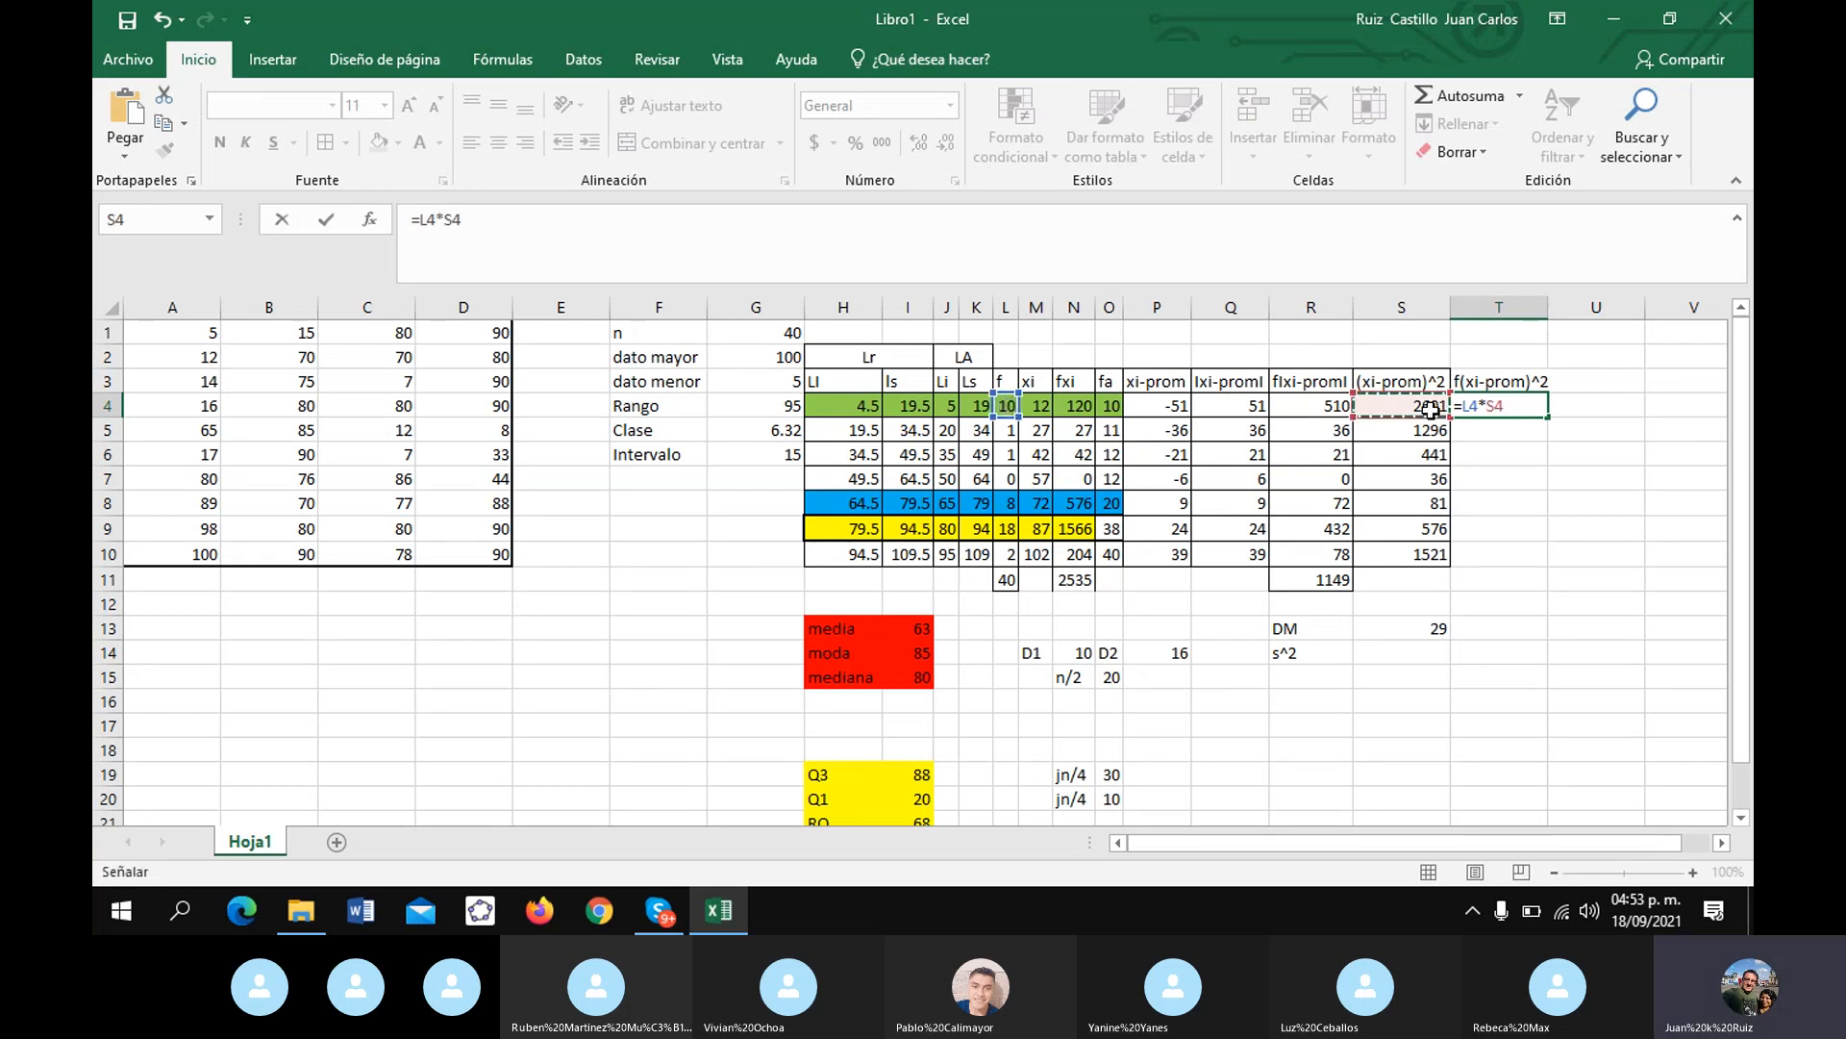
key(Return)
click(1486, 410)
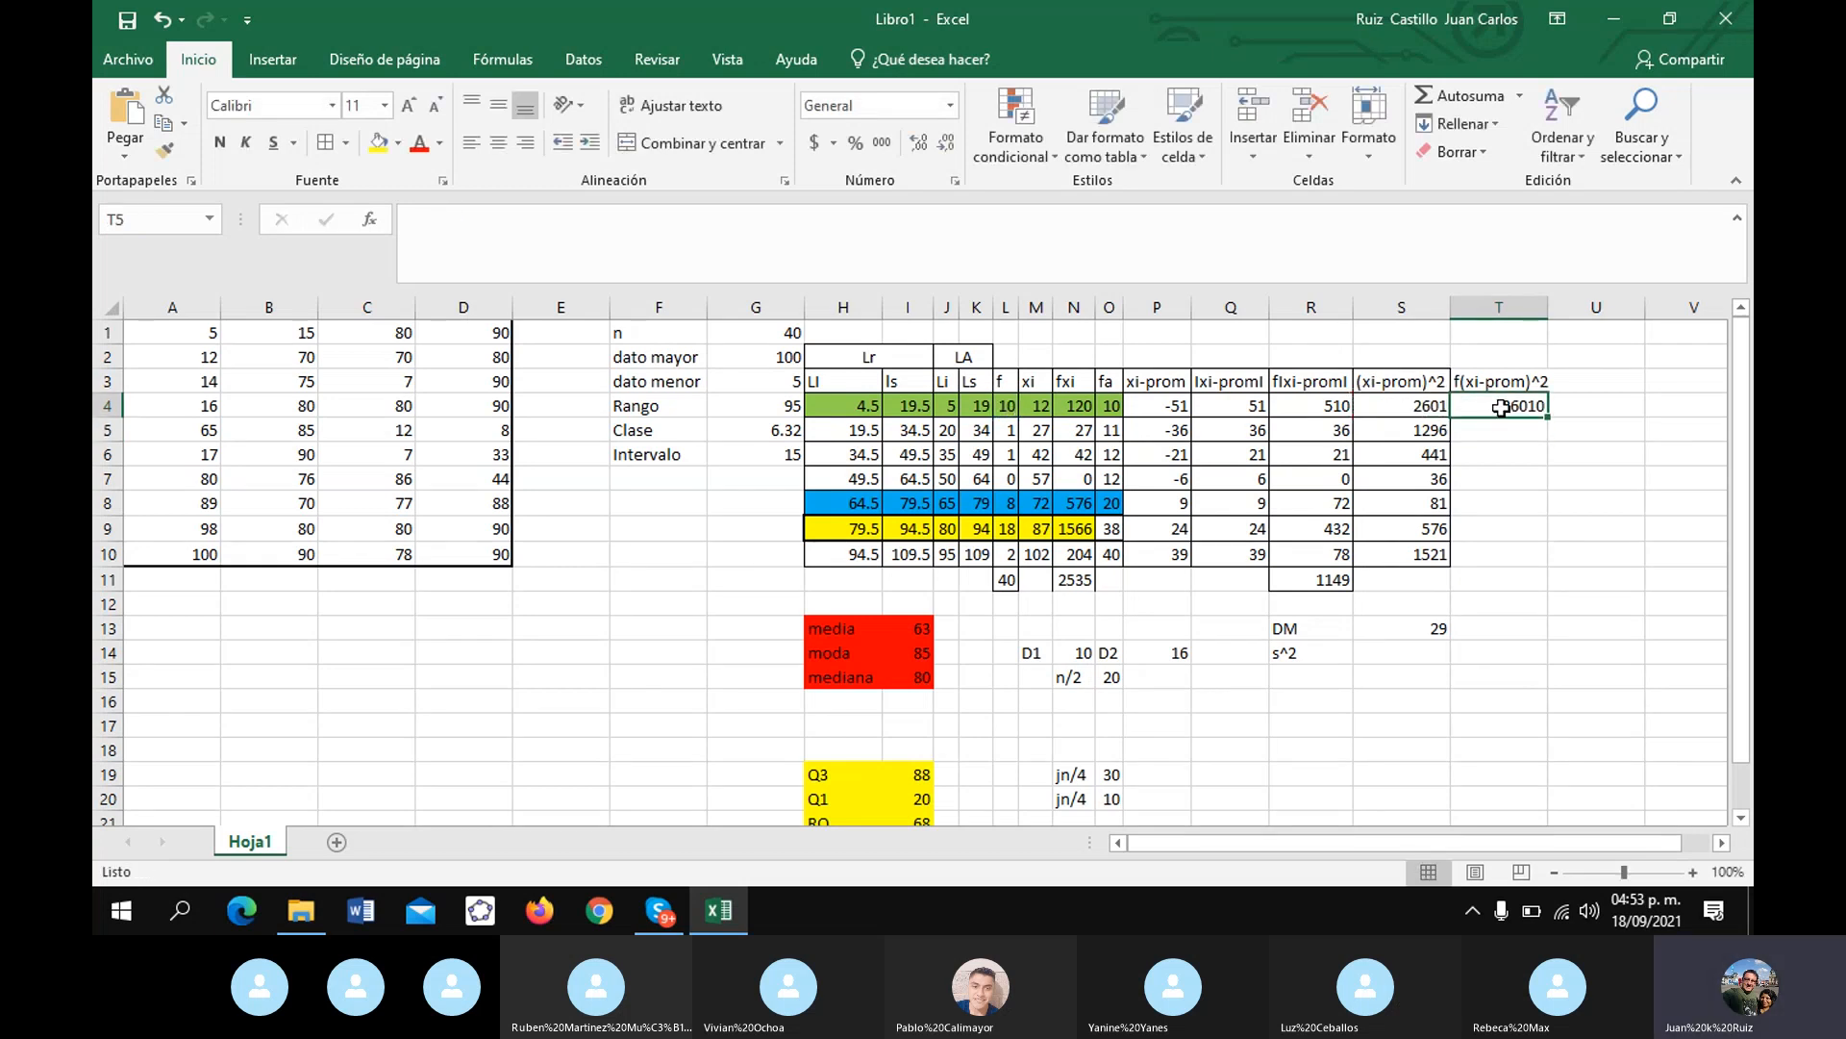
drag(1549, 417, 1551, 558)
click(1508, 565)
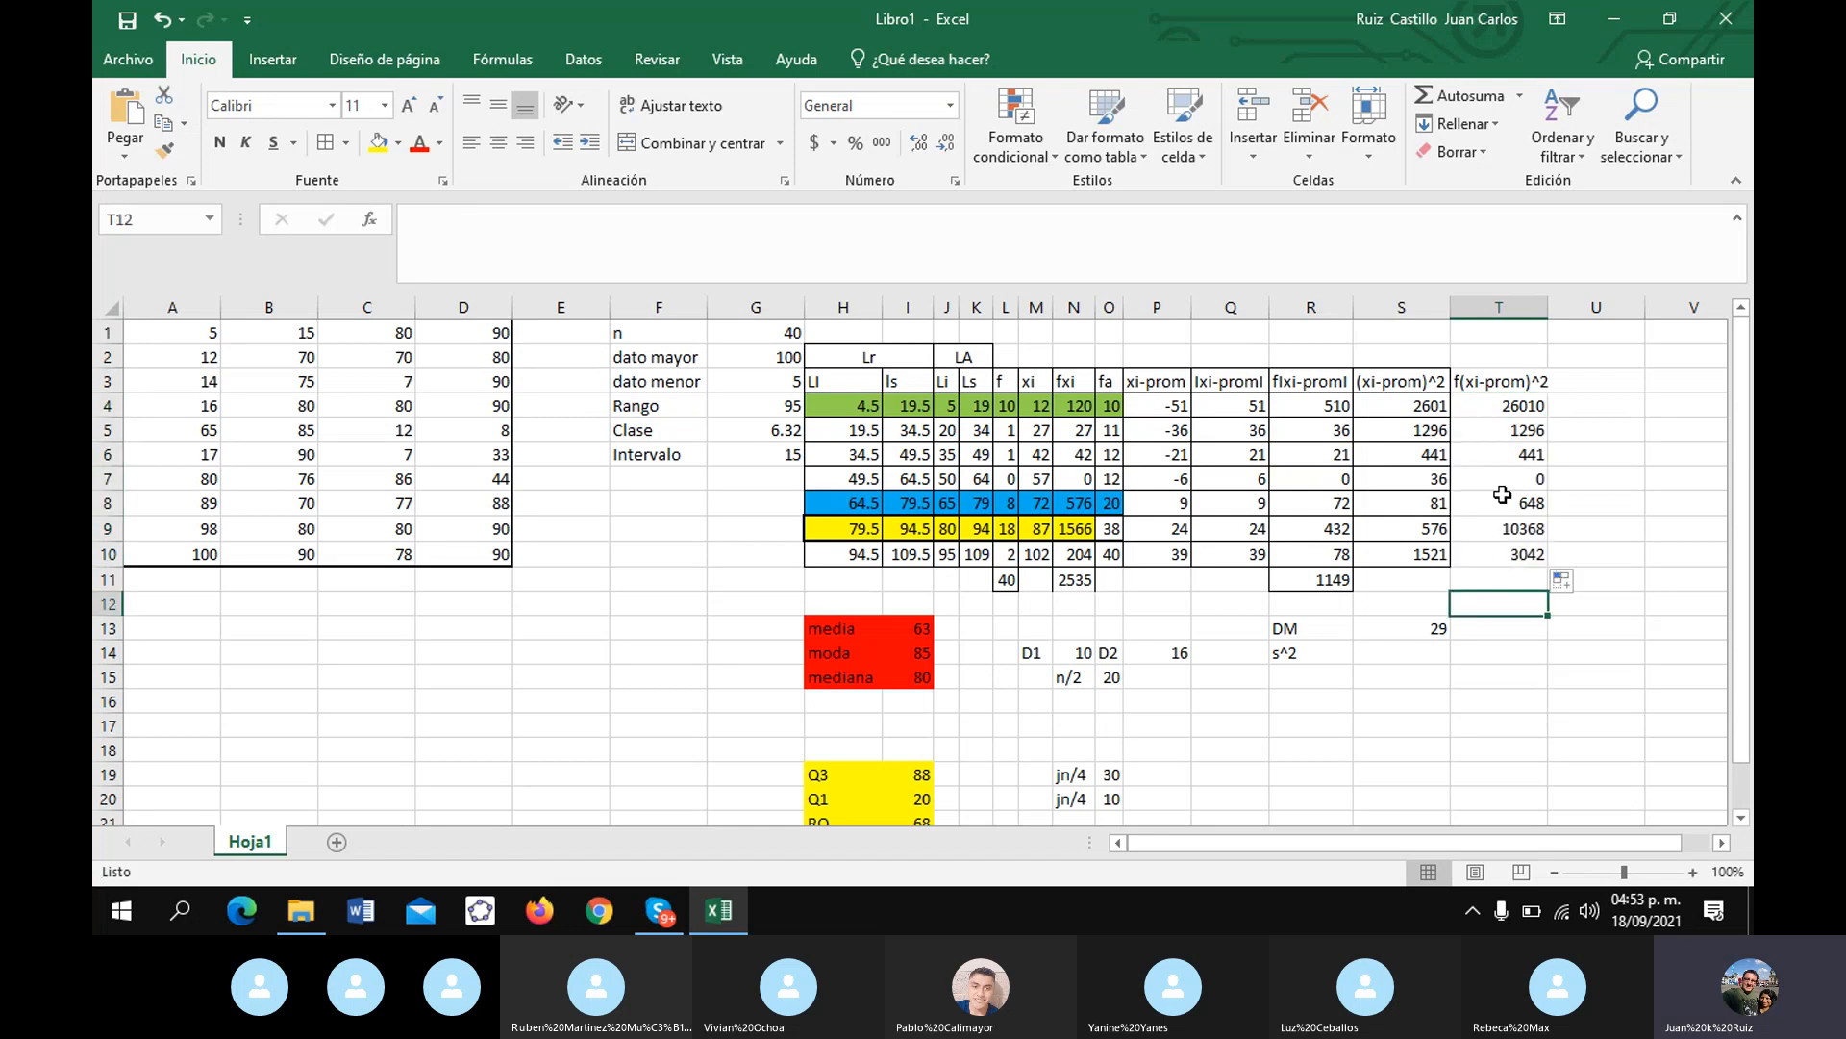
- Apply all borders to the f(xi-prom)^2 column in T3:T10 and total it in T11 with AutoSum
drag(1483, 385, 1489, 556)
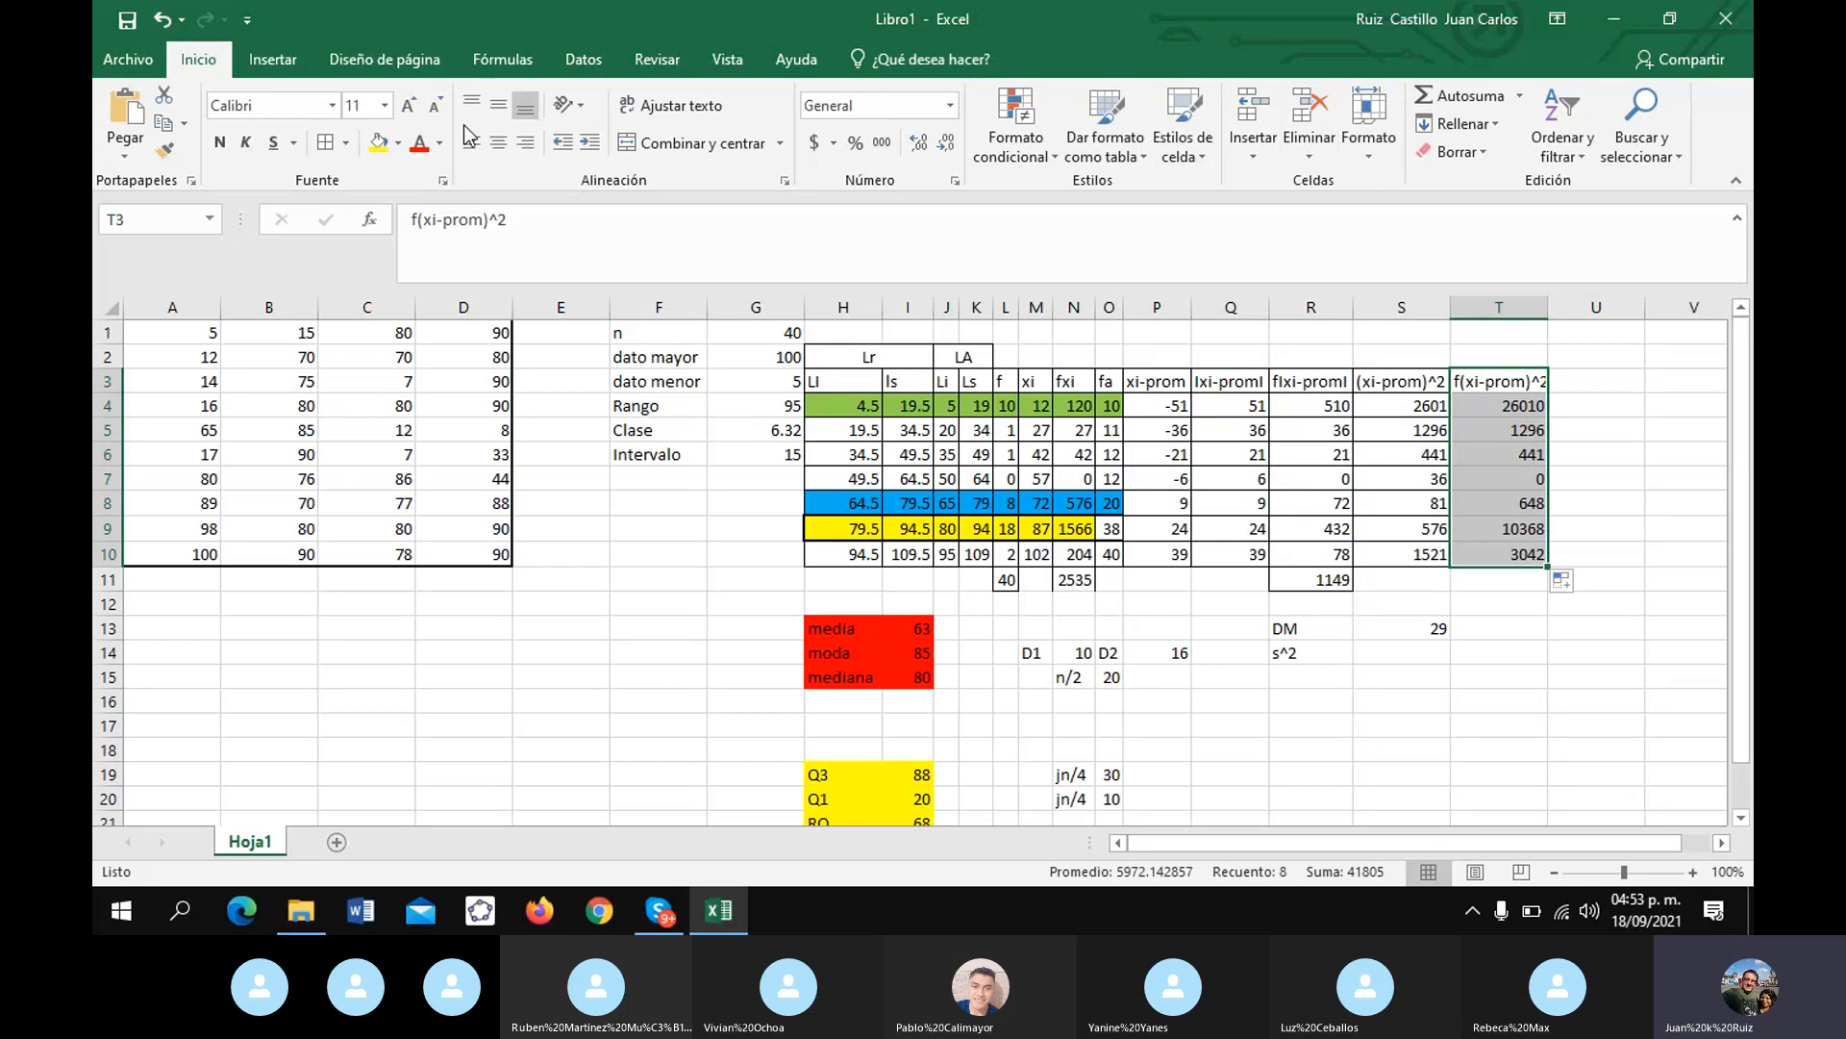
click(1505, 577)
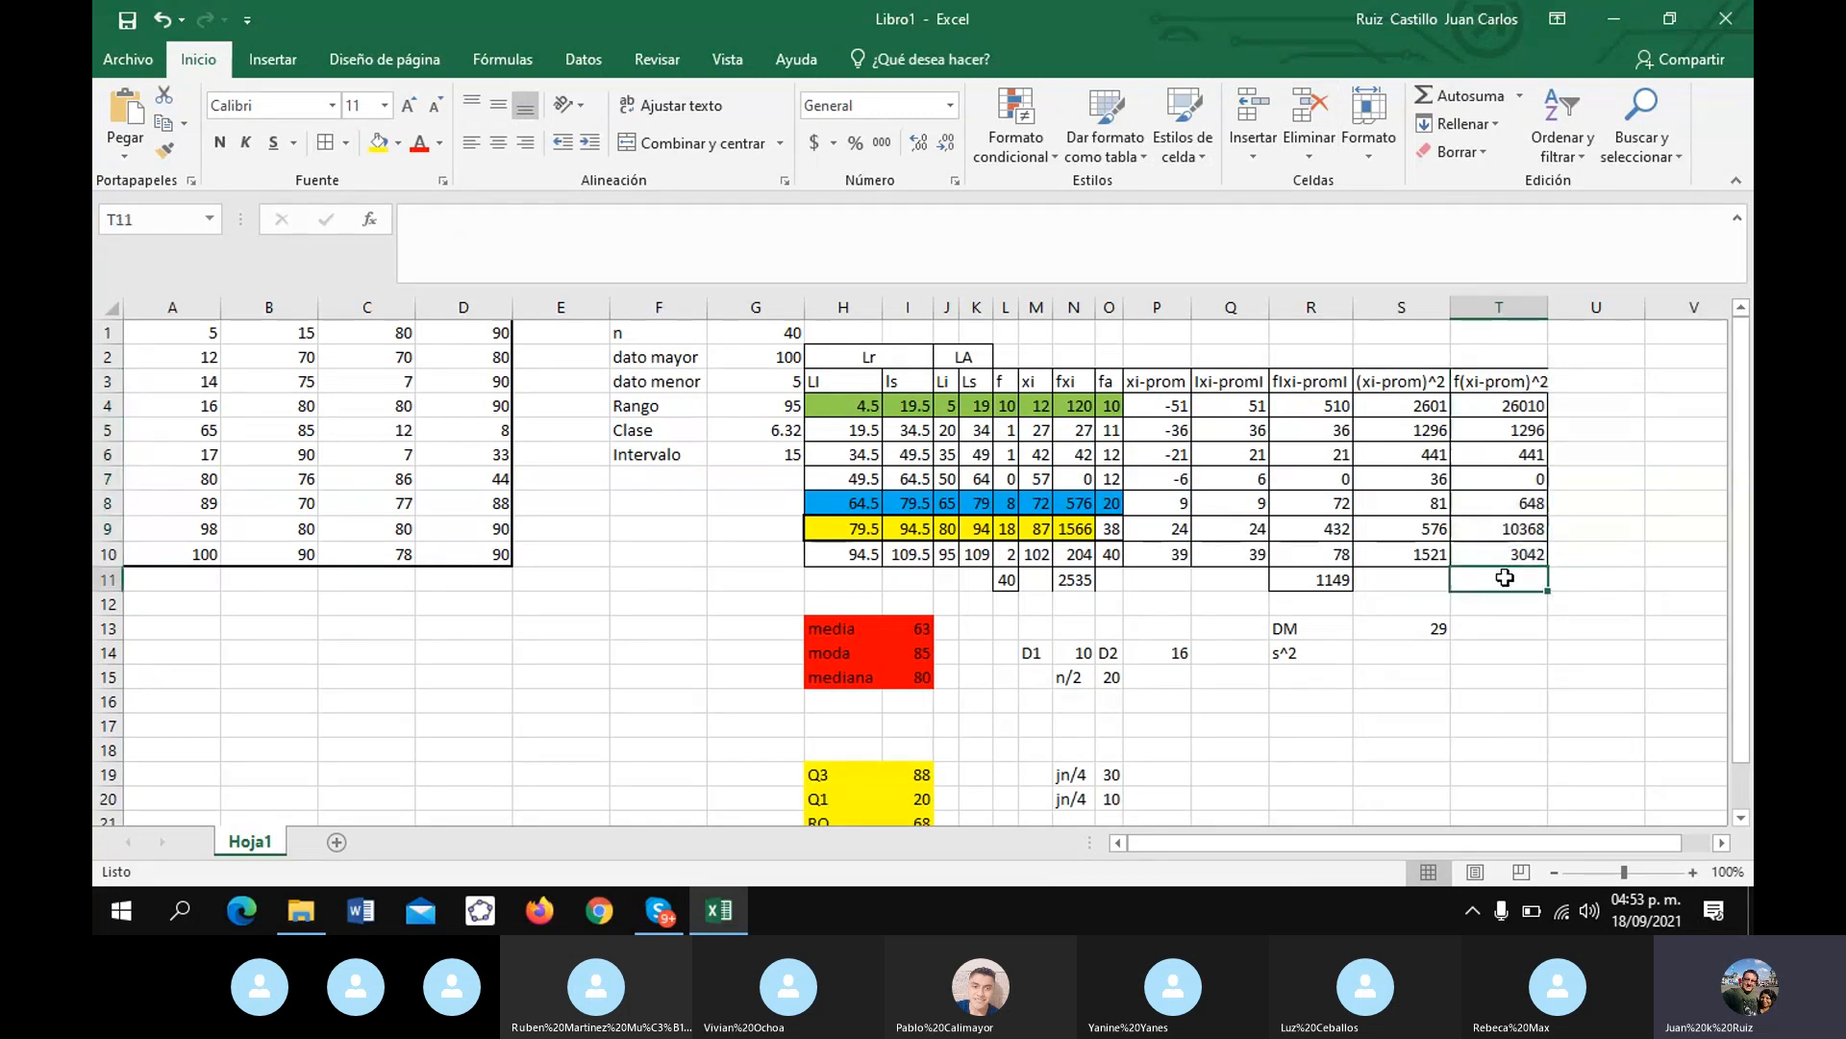
click(1458, 96)
key(Return)
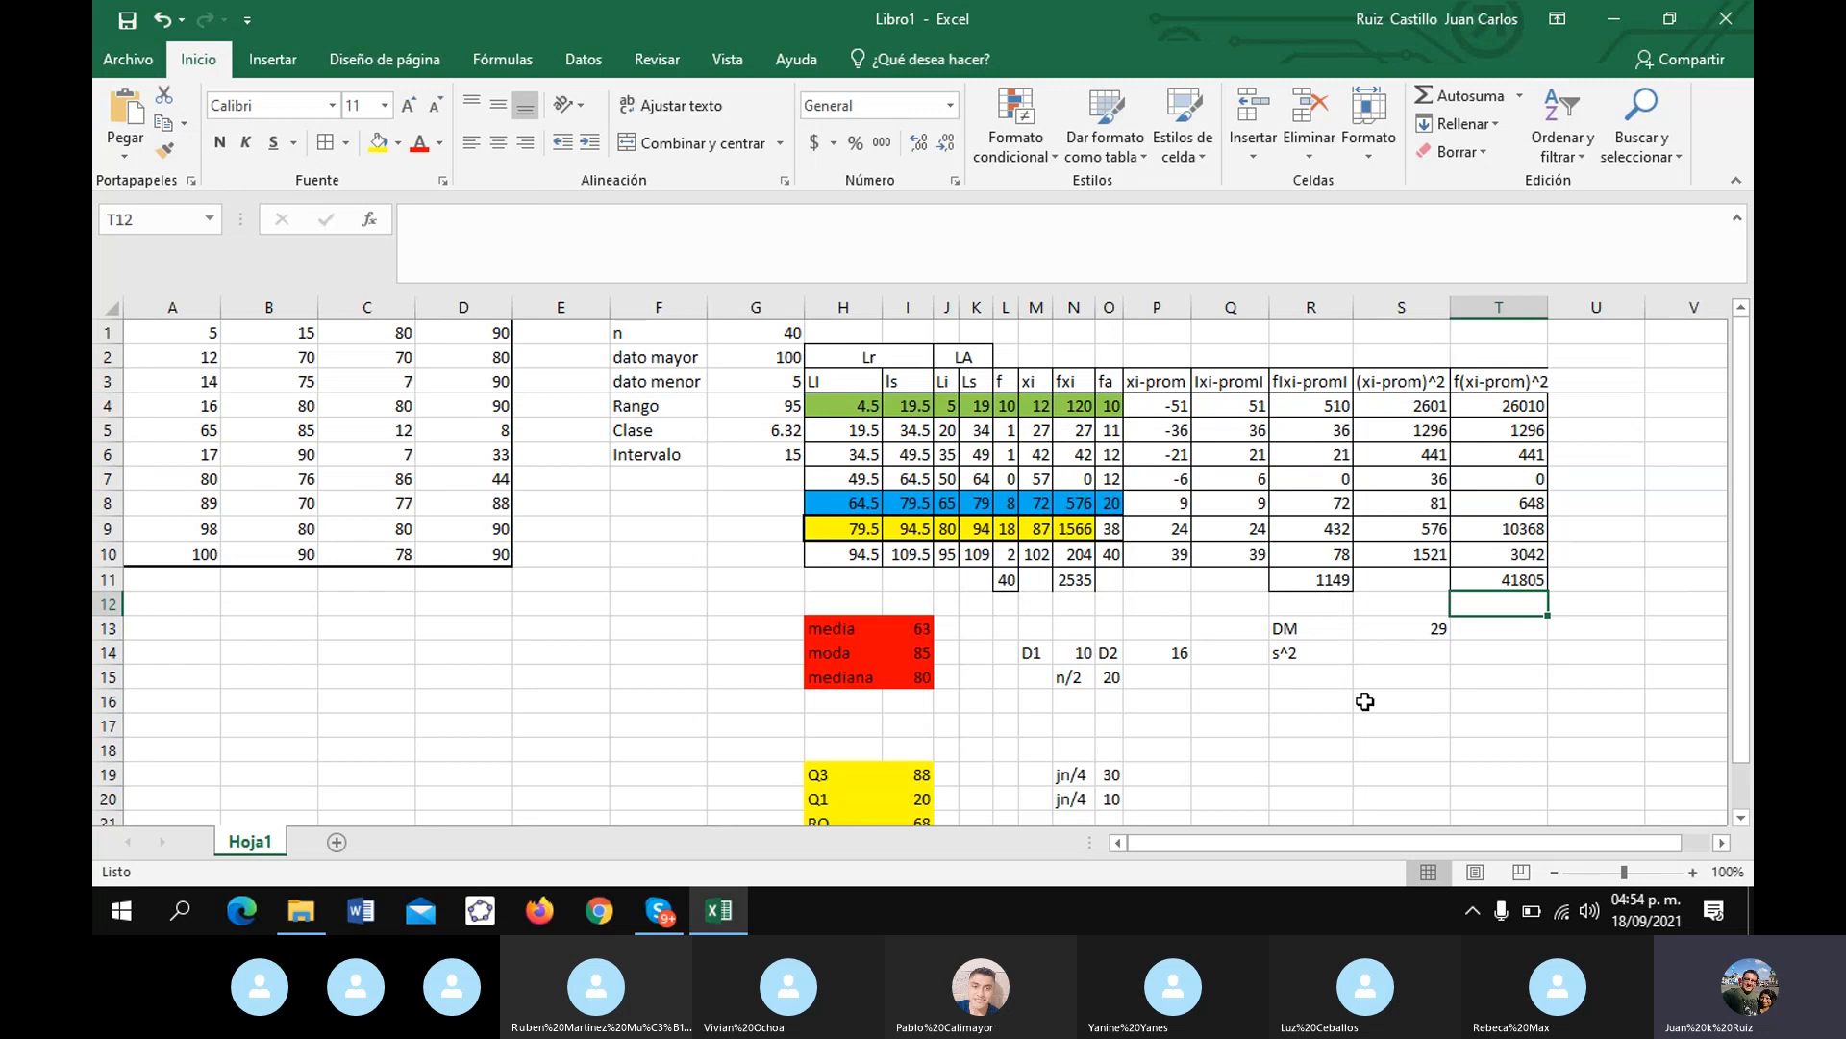
- Calculate the variance in S14 with =T11/L11
click(1406, 658)
text(=)
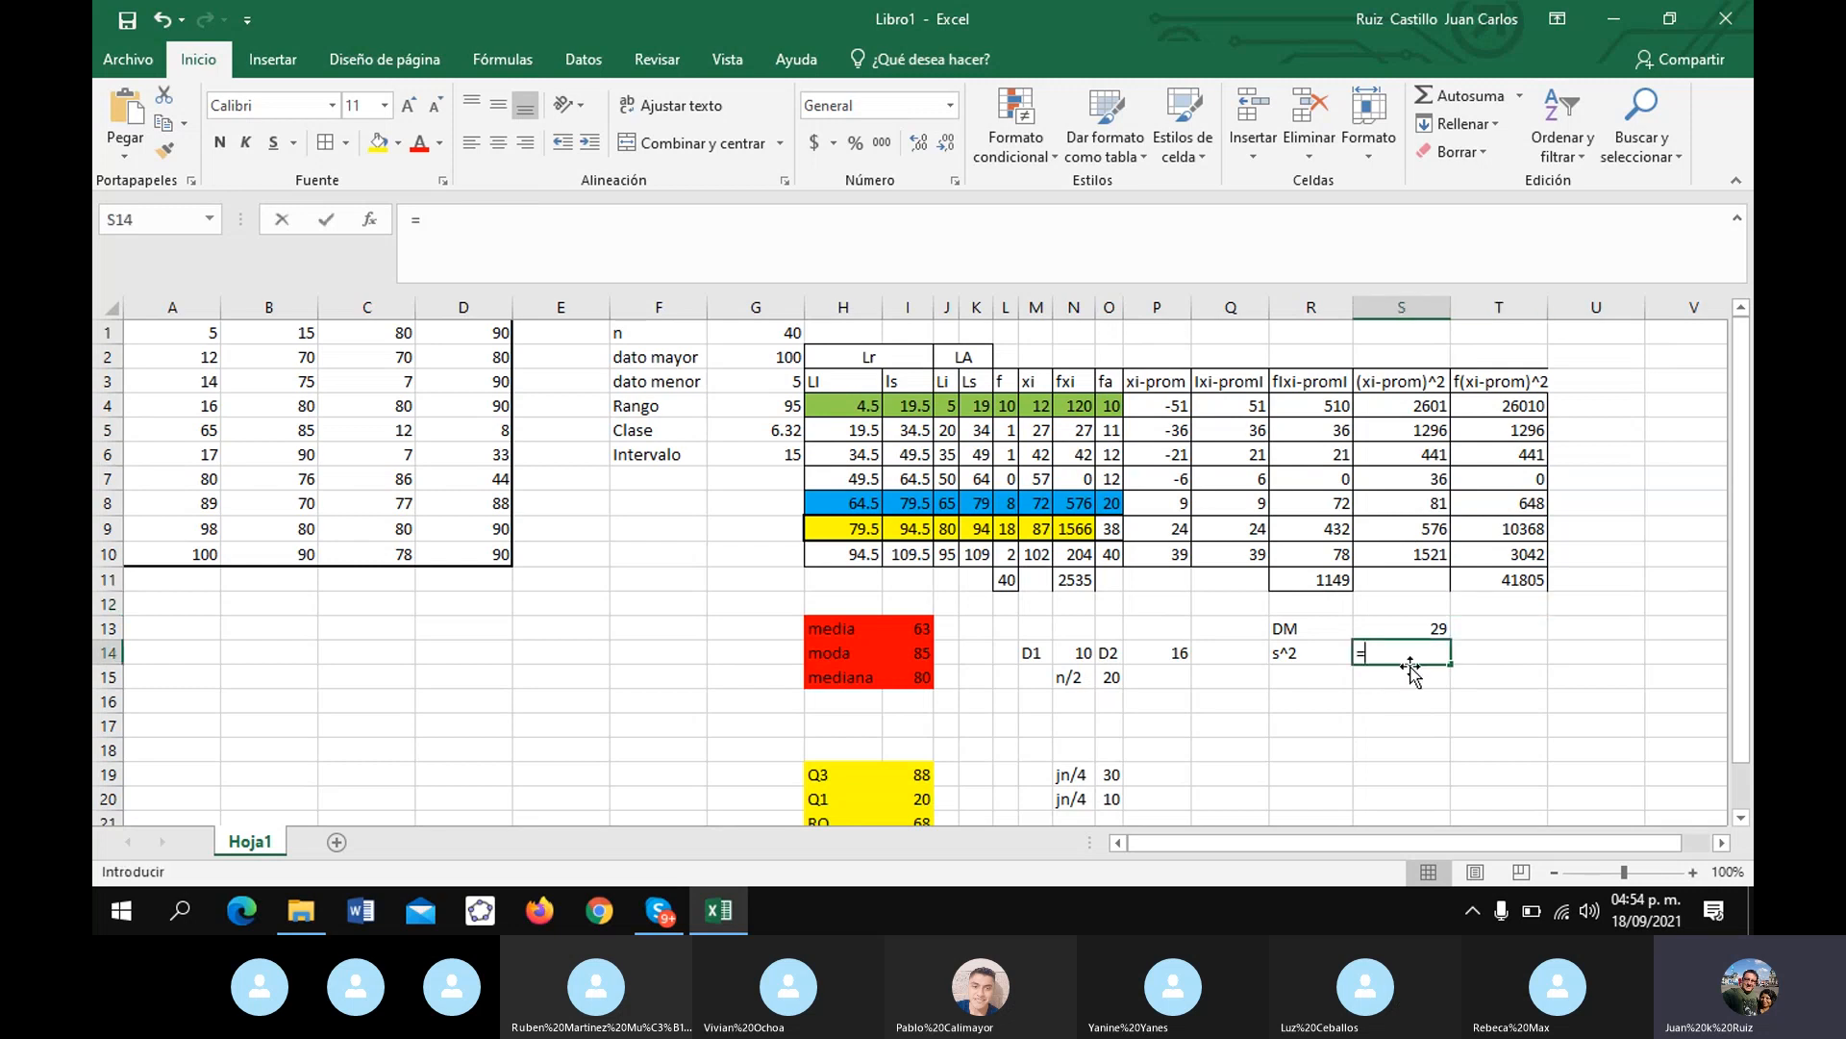
click(1498, 580)
text(/)
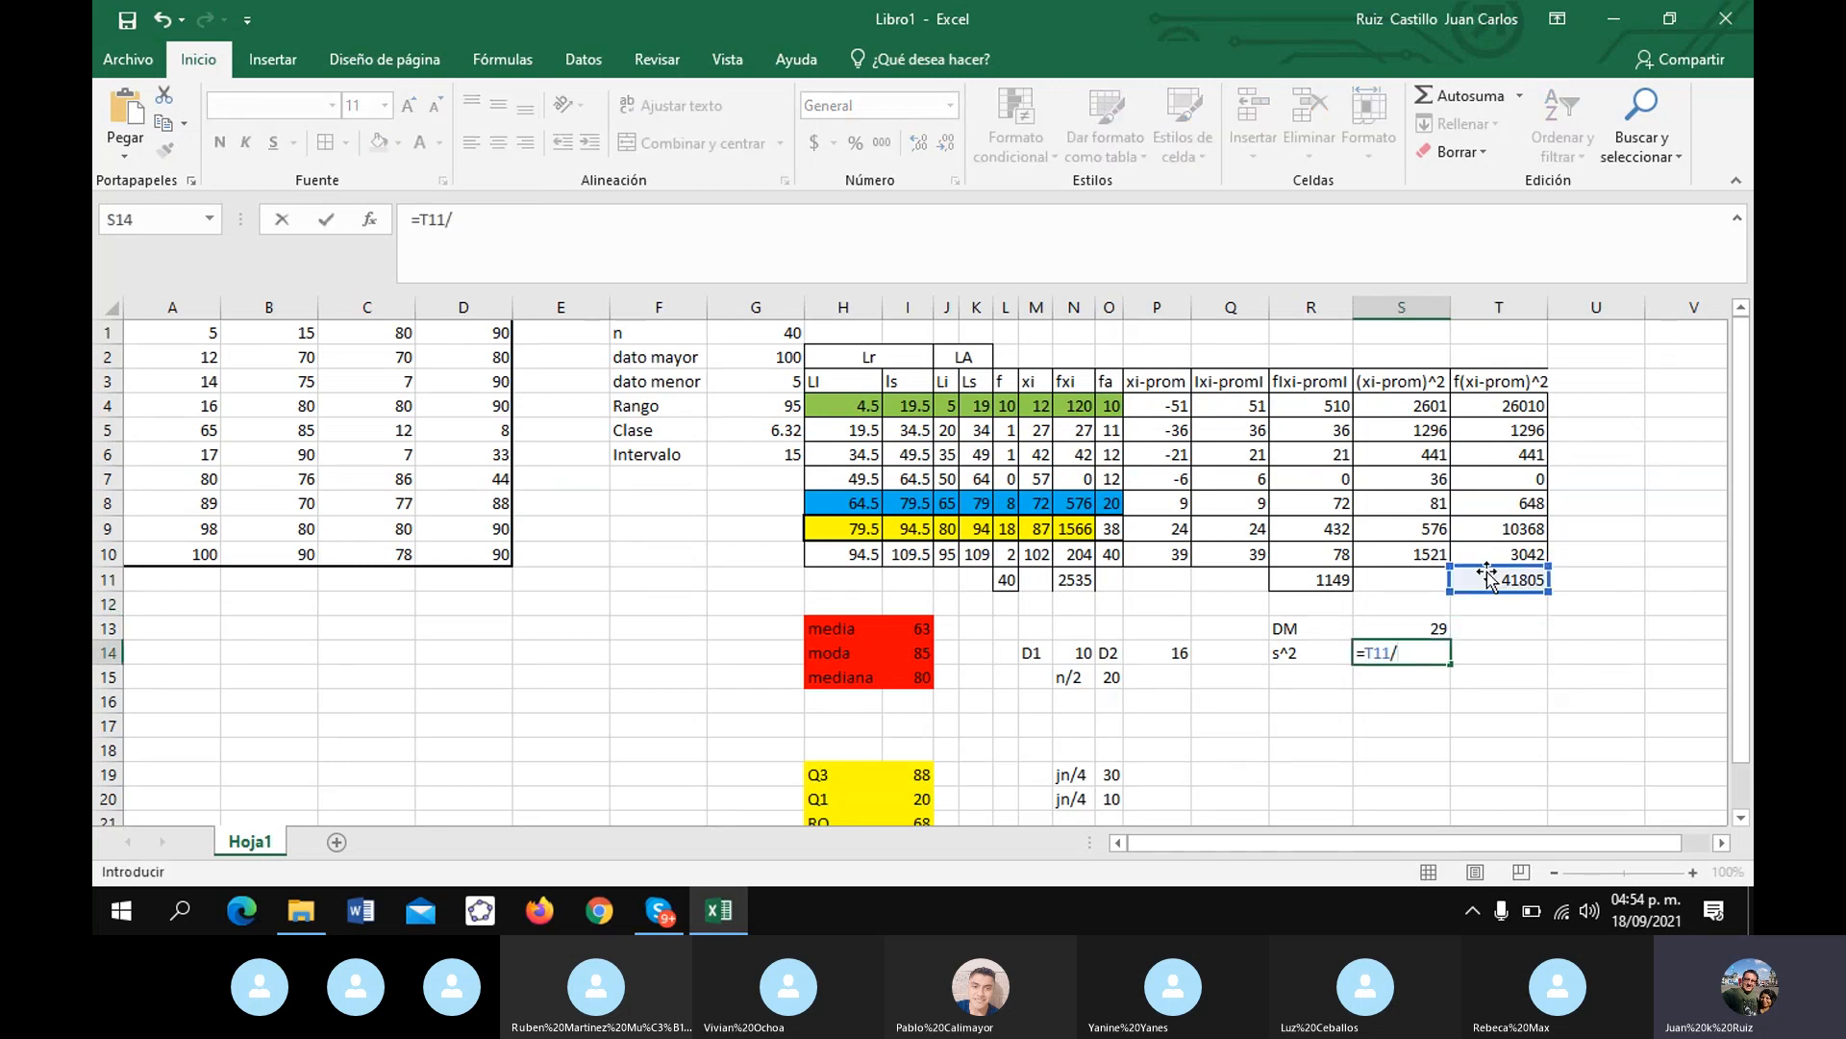
click(1009, 580)
key(Return)
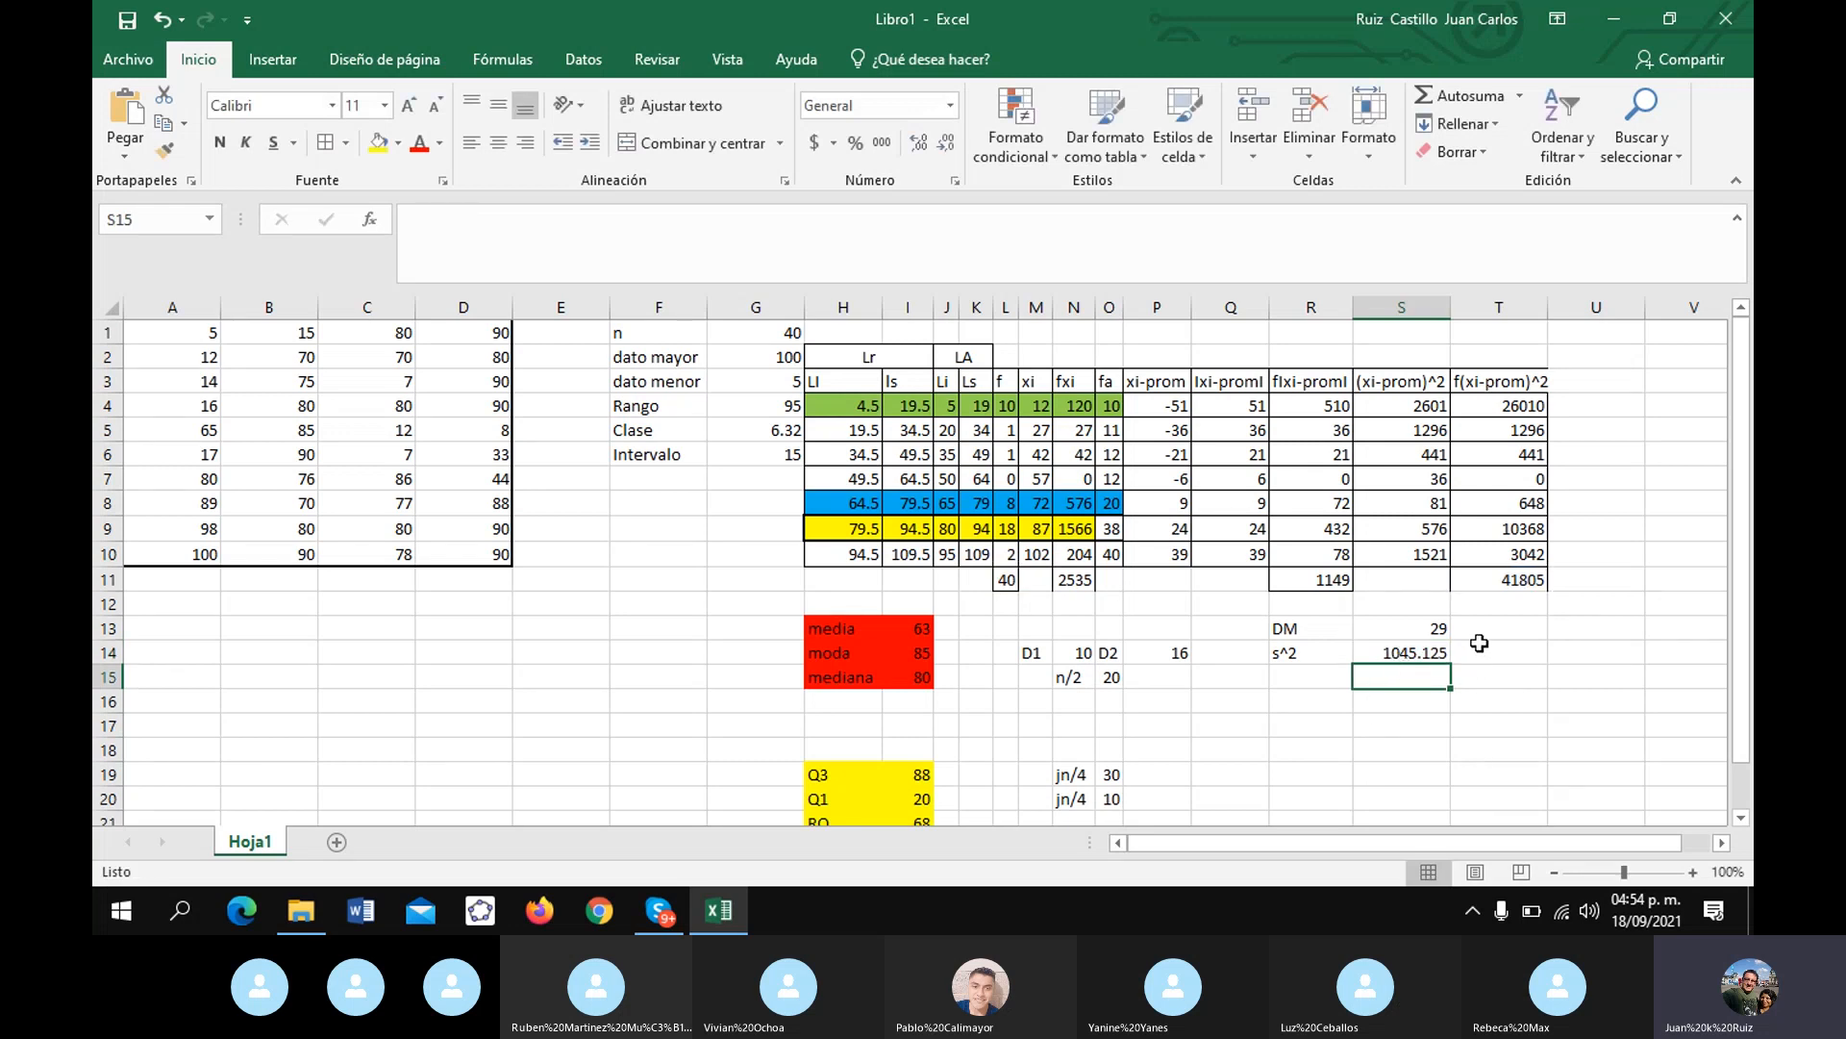
- Enter the label S in R15 and calculate the standard deviation in S15 with =RAIZ(S14)
click(1292, 678)
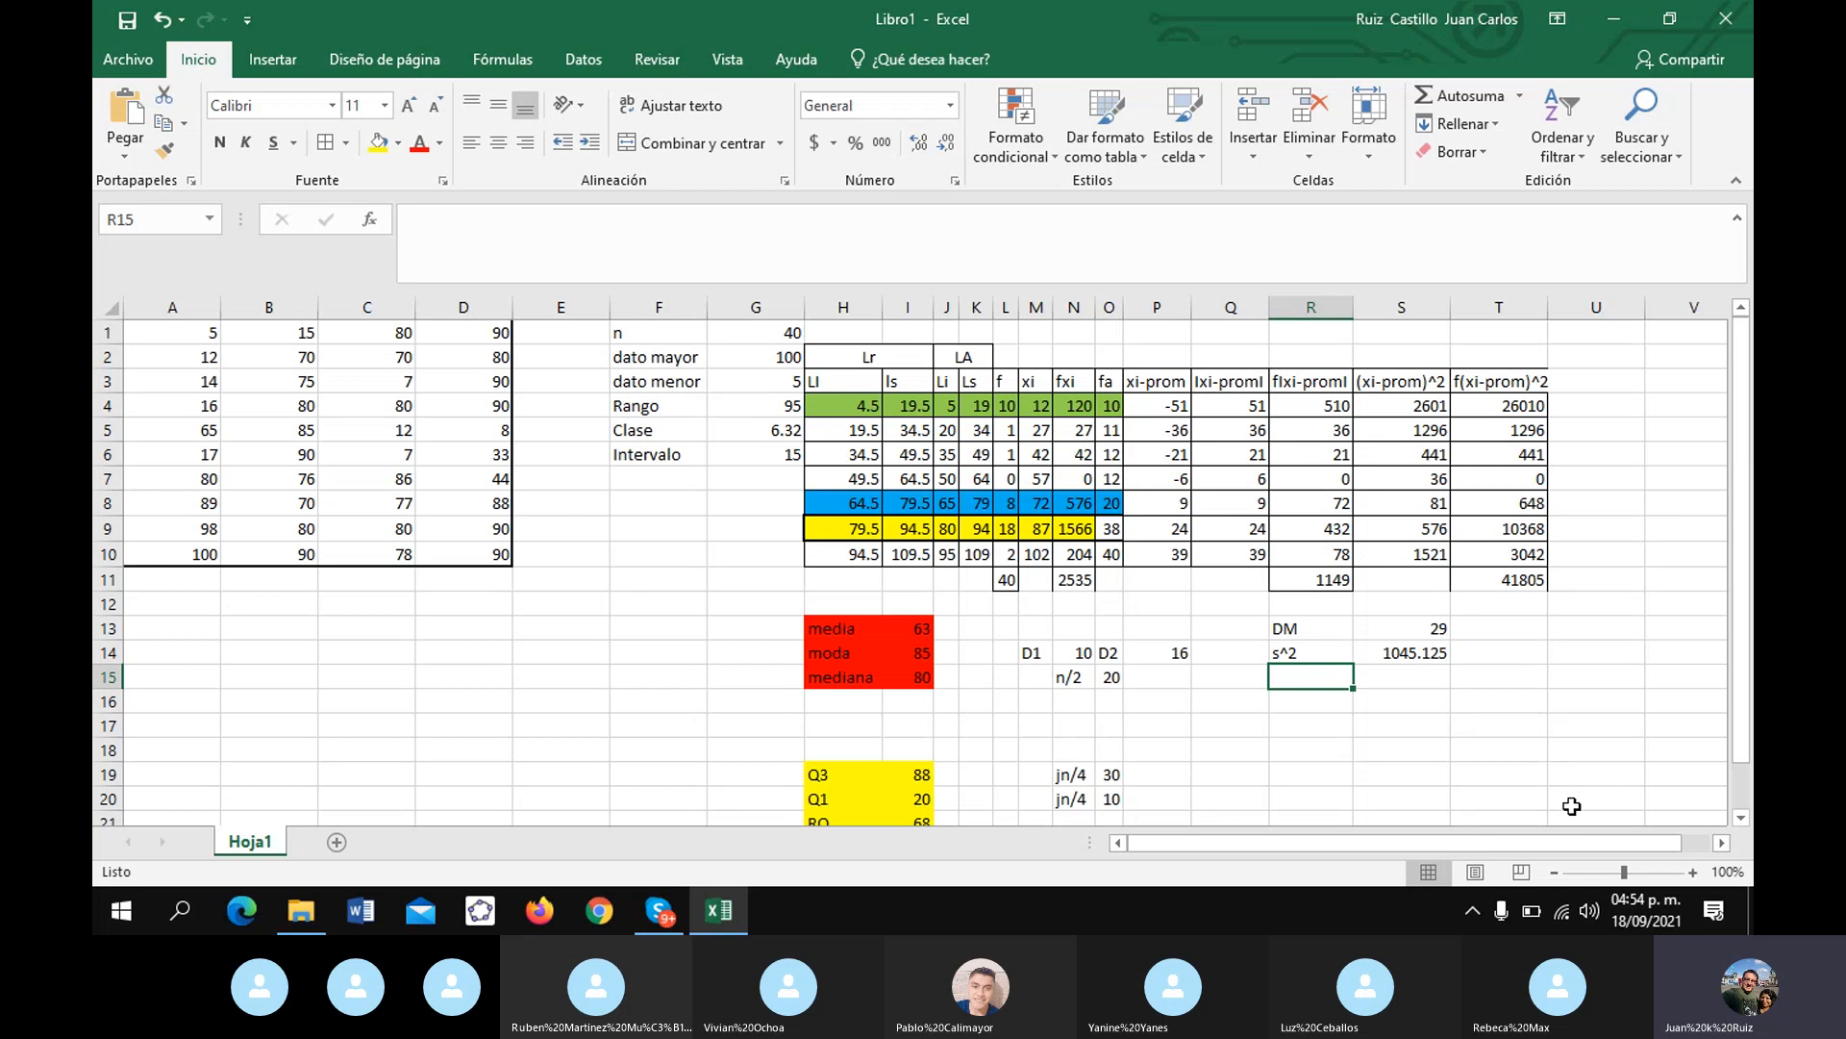
text(S)
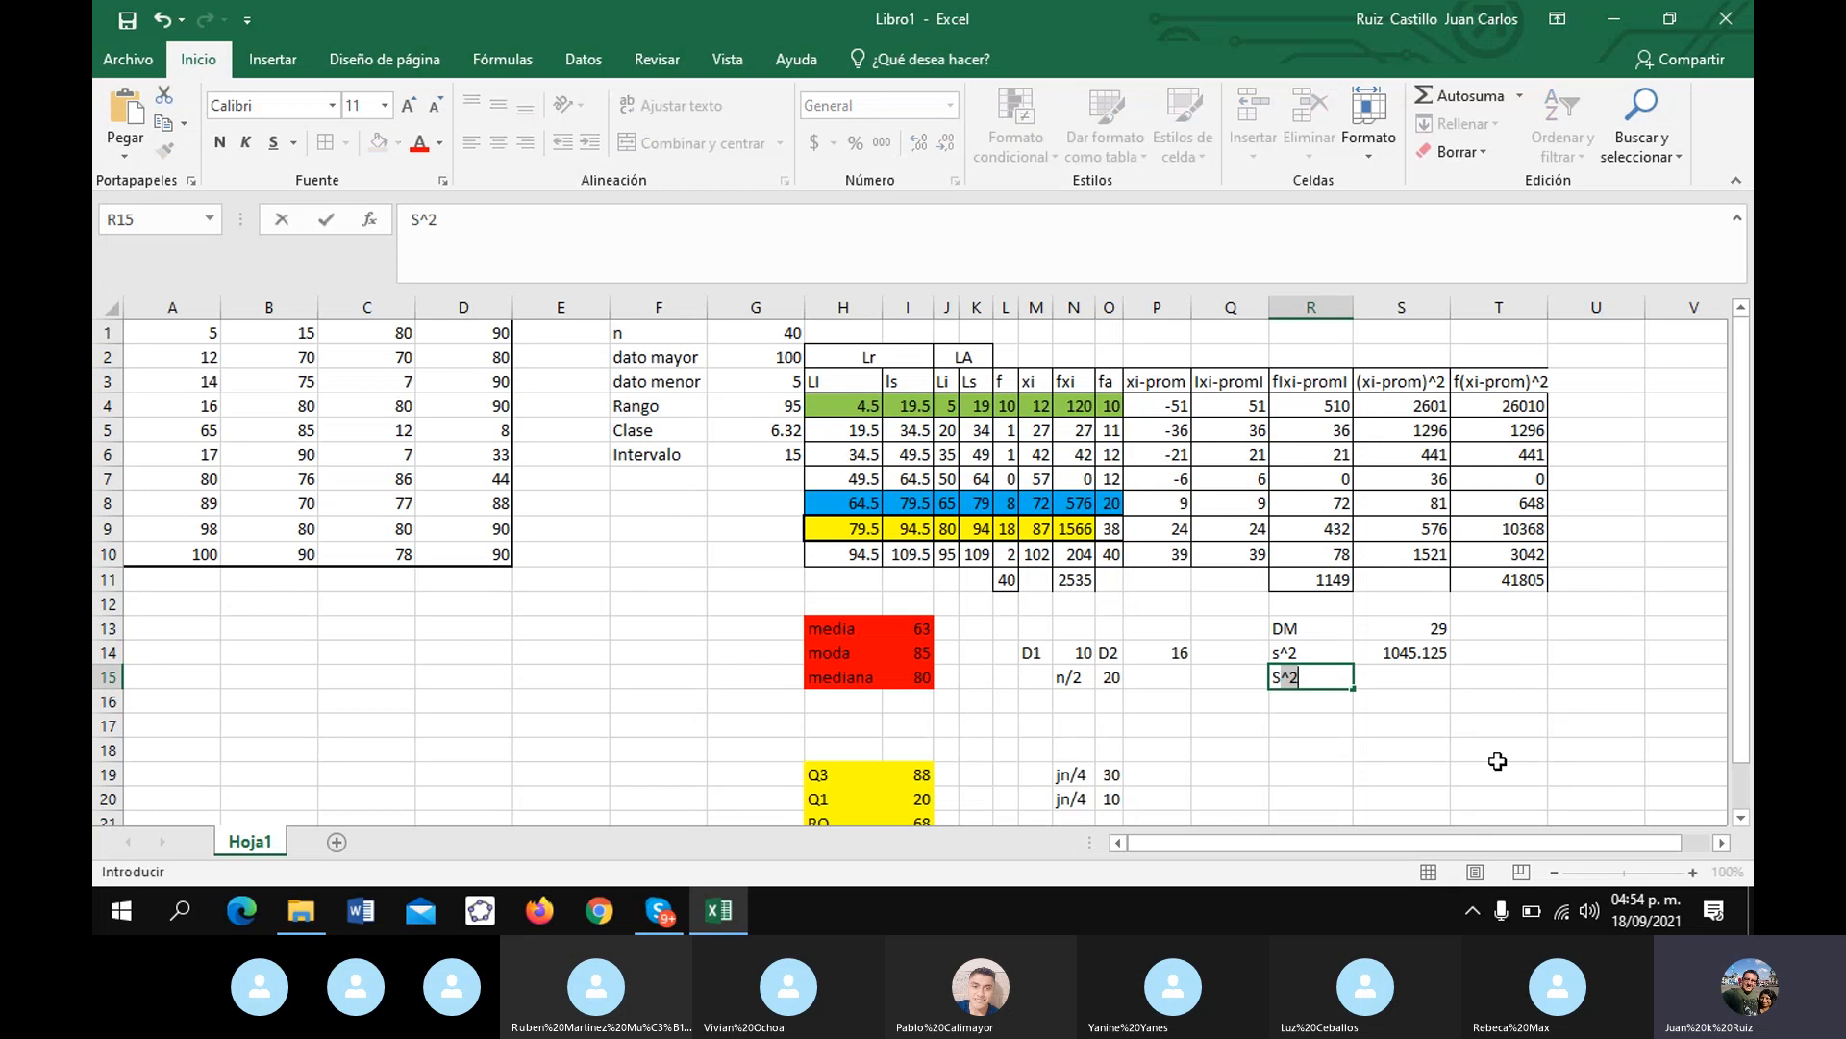
key(BackSpace)
key(Tab)
text(=raiz)
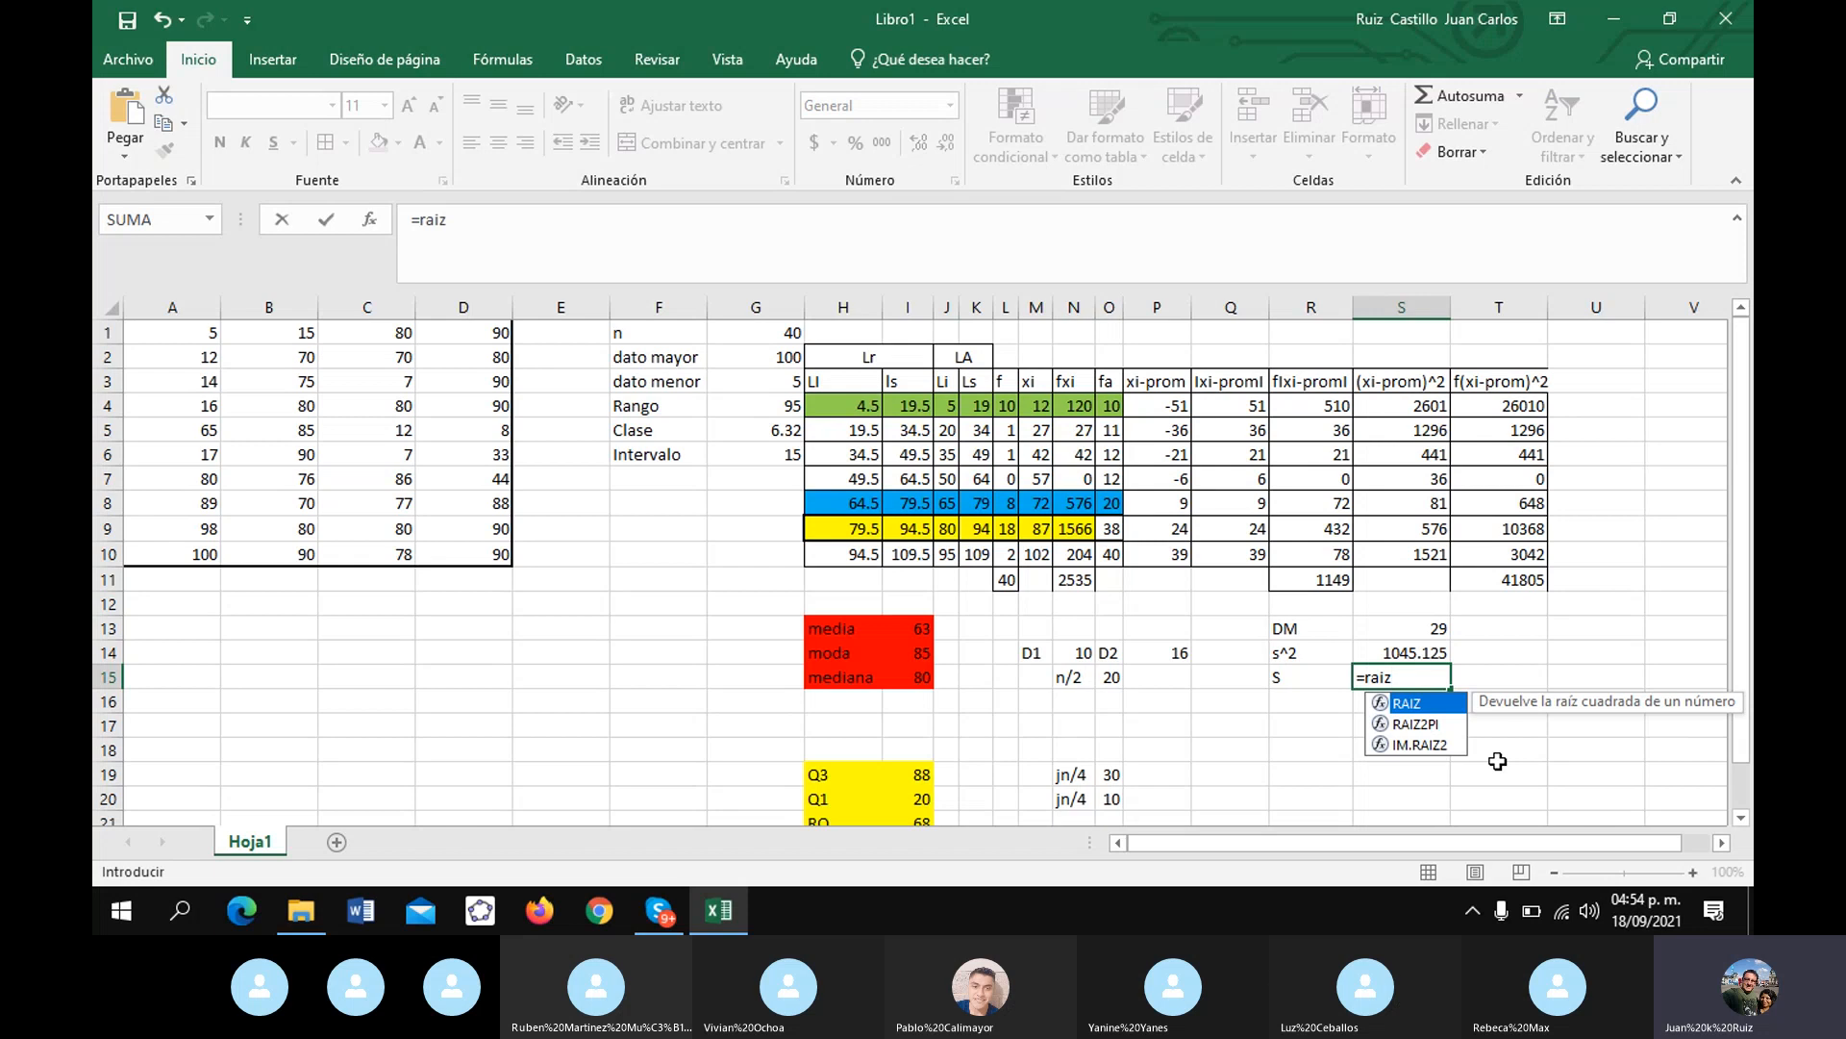
text(()
click(1392, 650)
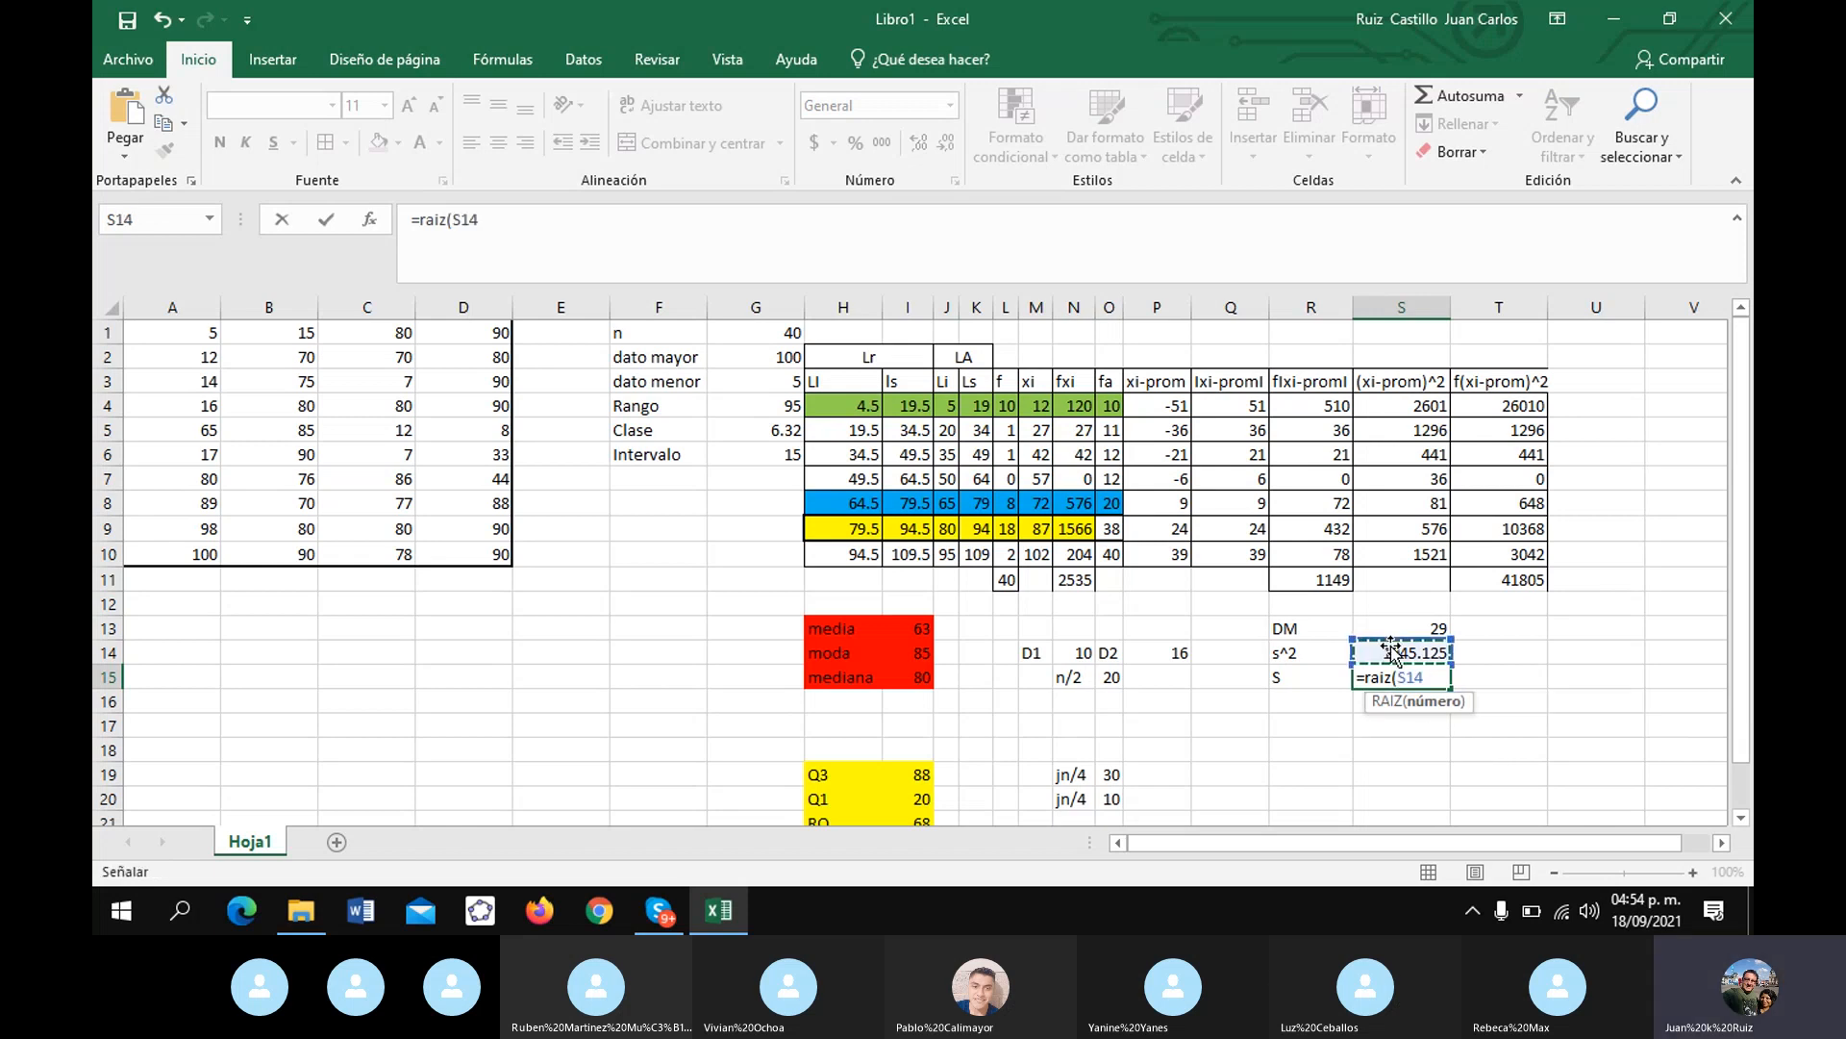
key(Return)
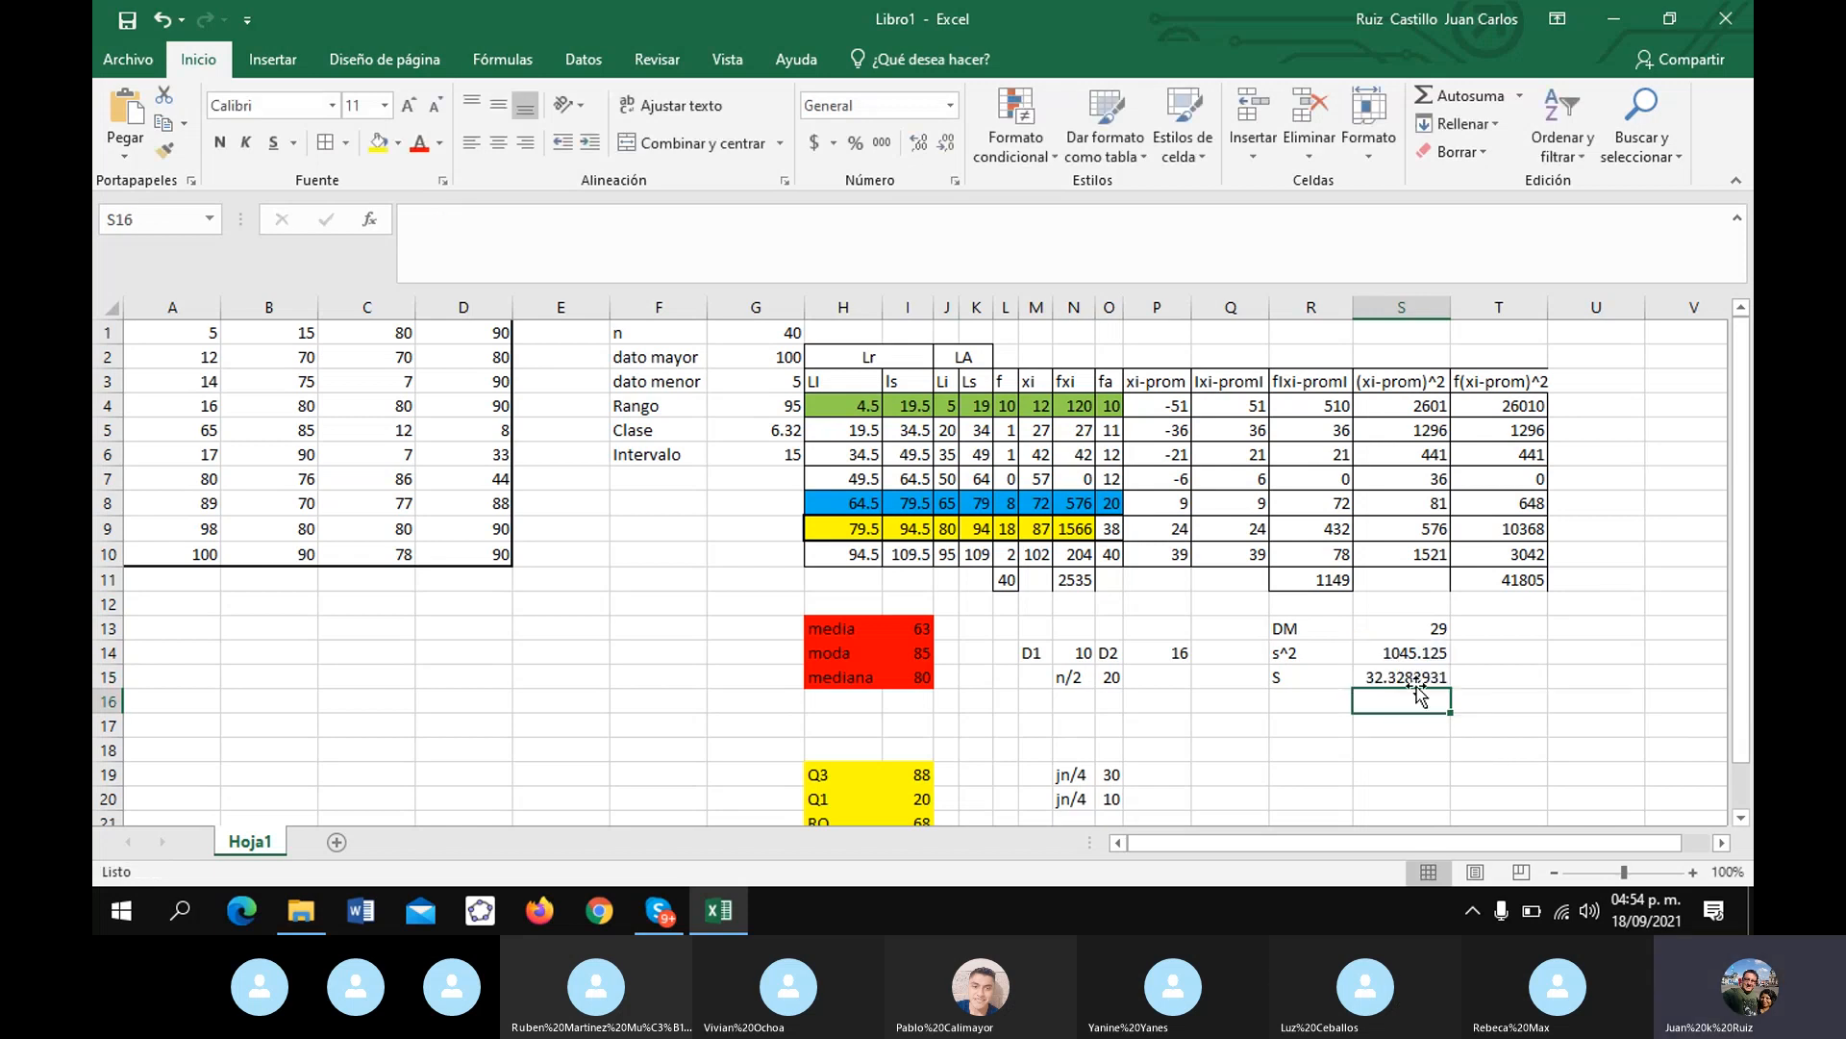
- Format the variance in S14 and the standard deviation in S15 to show no decimal places
click(1415, 655)
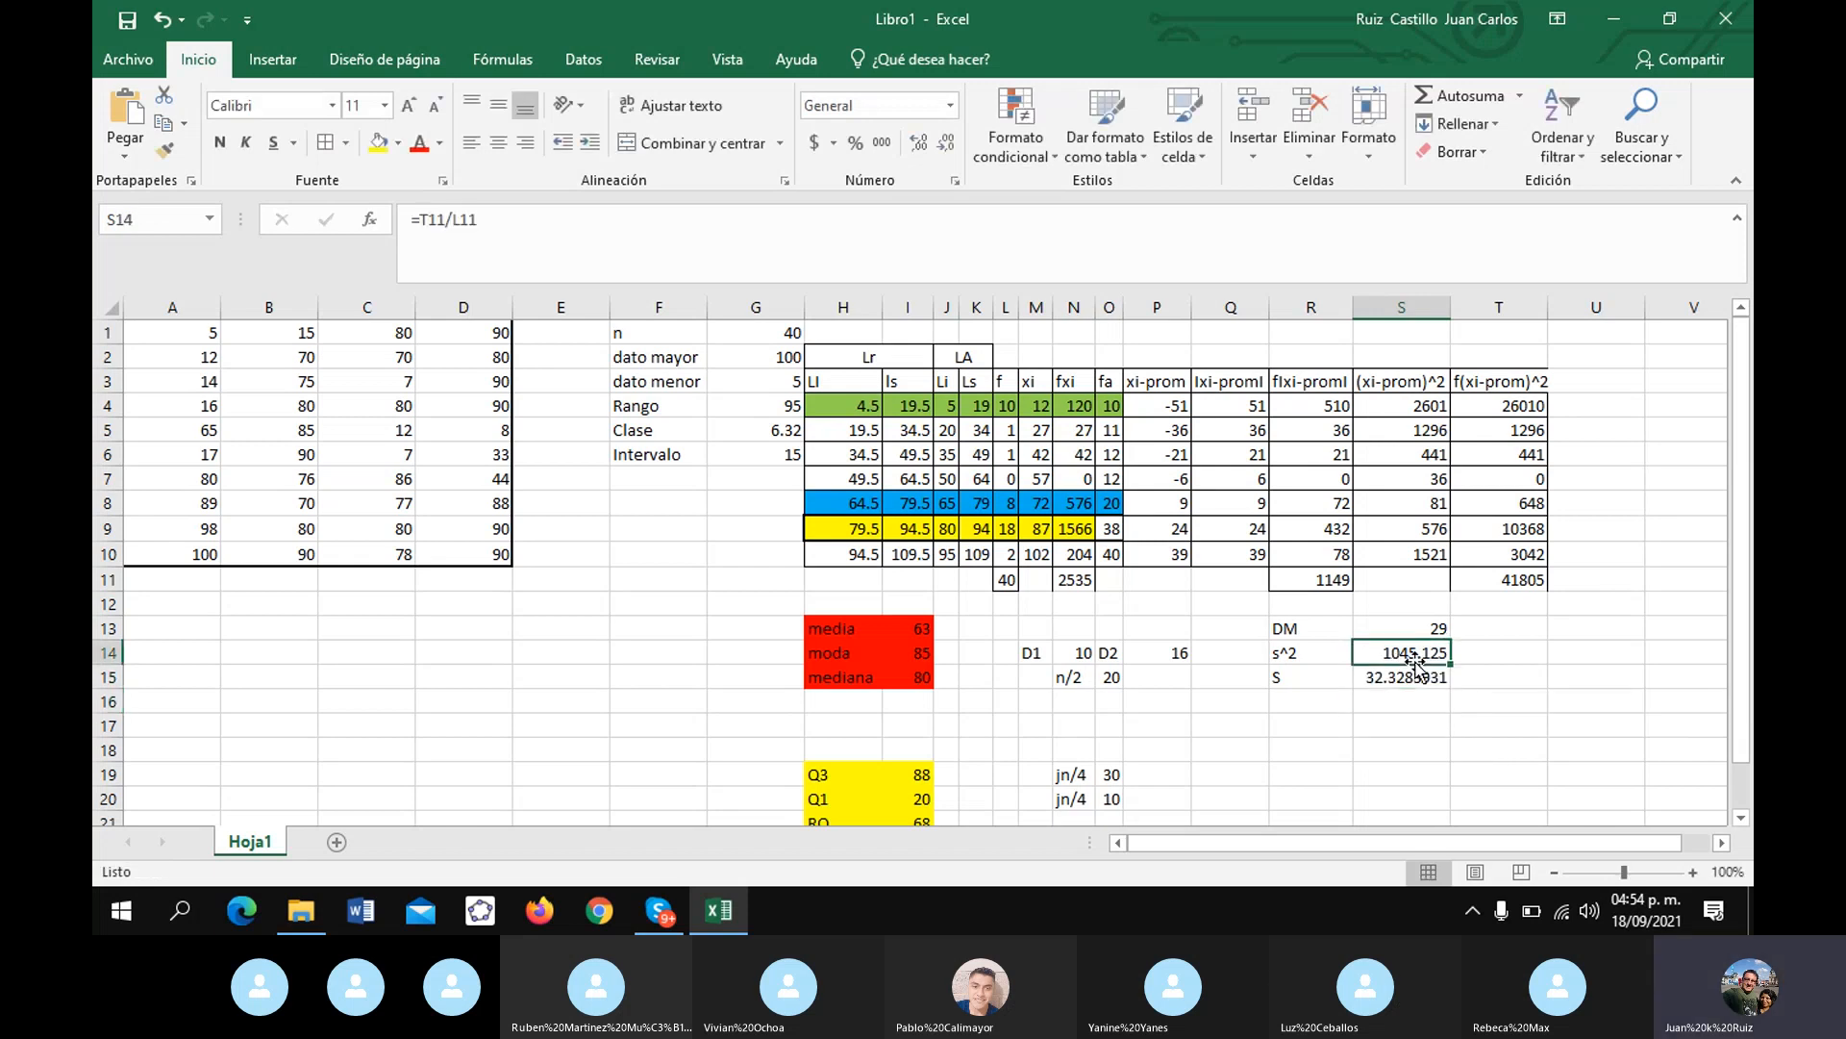
click(917, 147)
click(916, 147)
click(916, 147)
click(1410, 689)
click(950, 146)
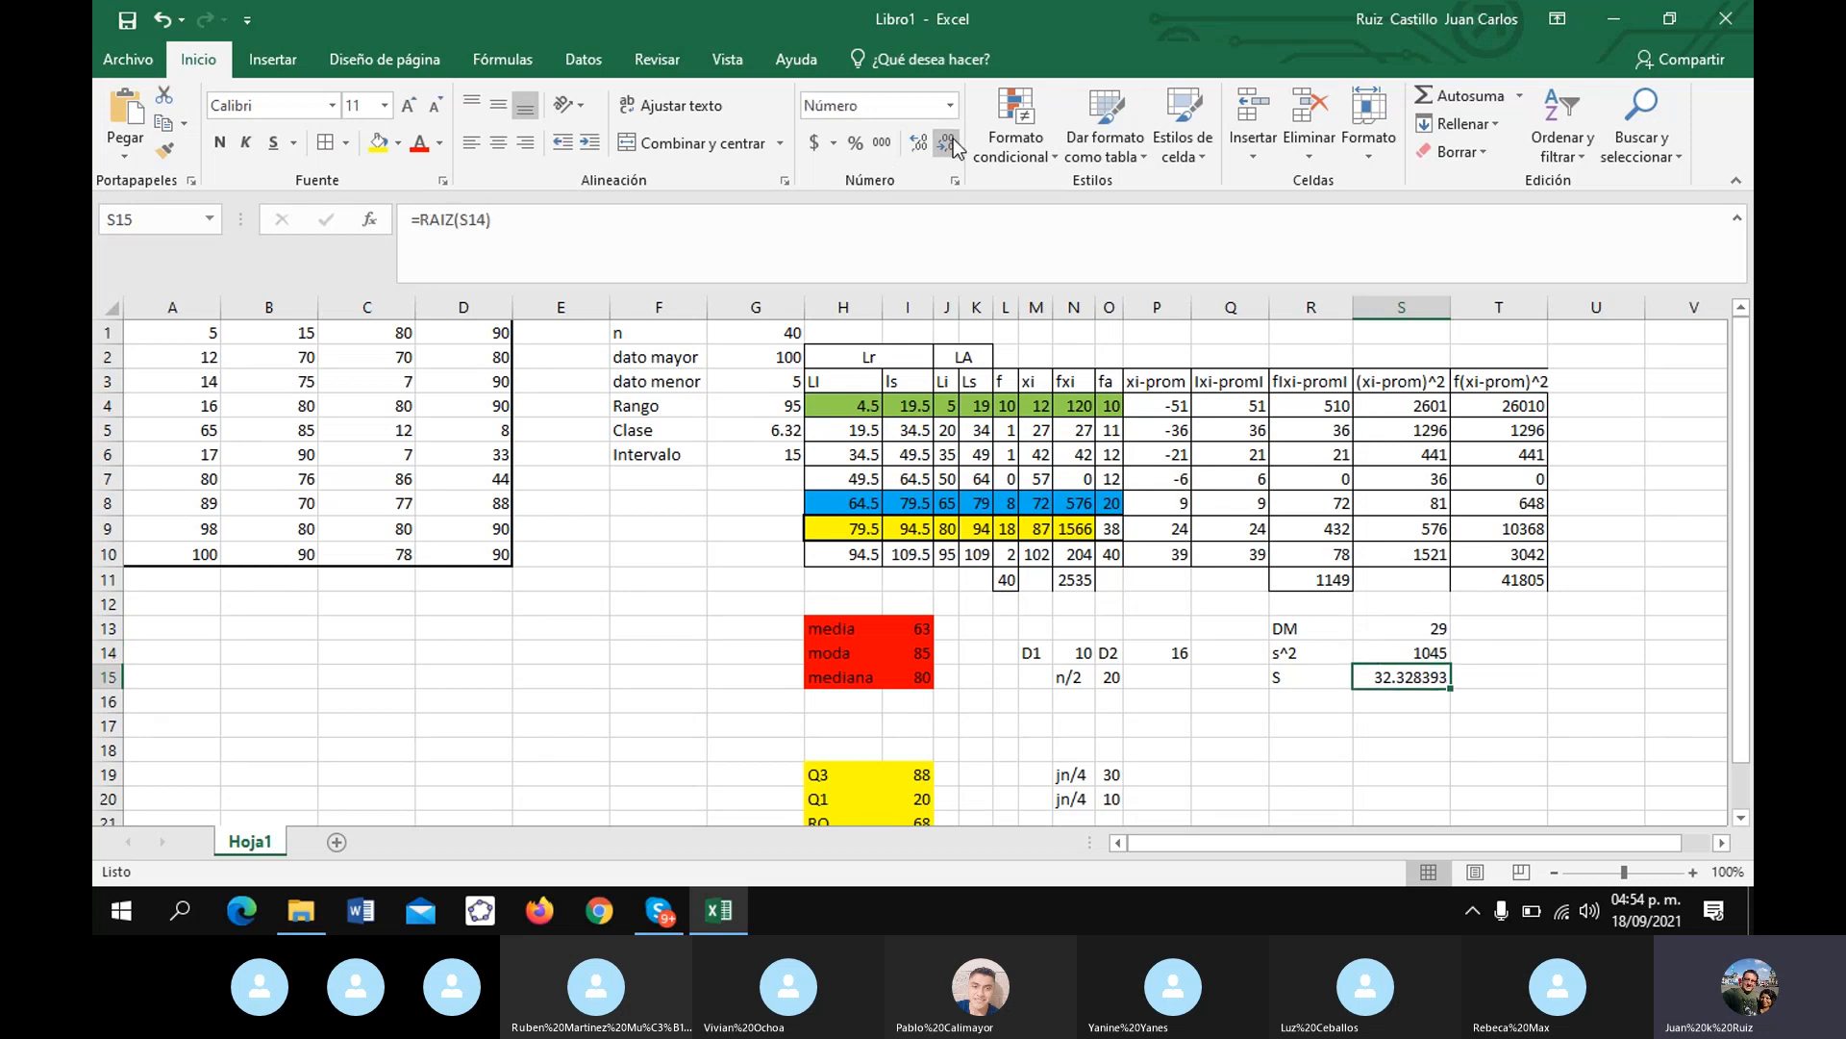
click(949, 145)
click(950, 145)
click(949, 146)
click(949, 146)
click(949, 146)
click(949, 145)
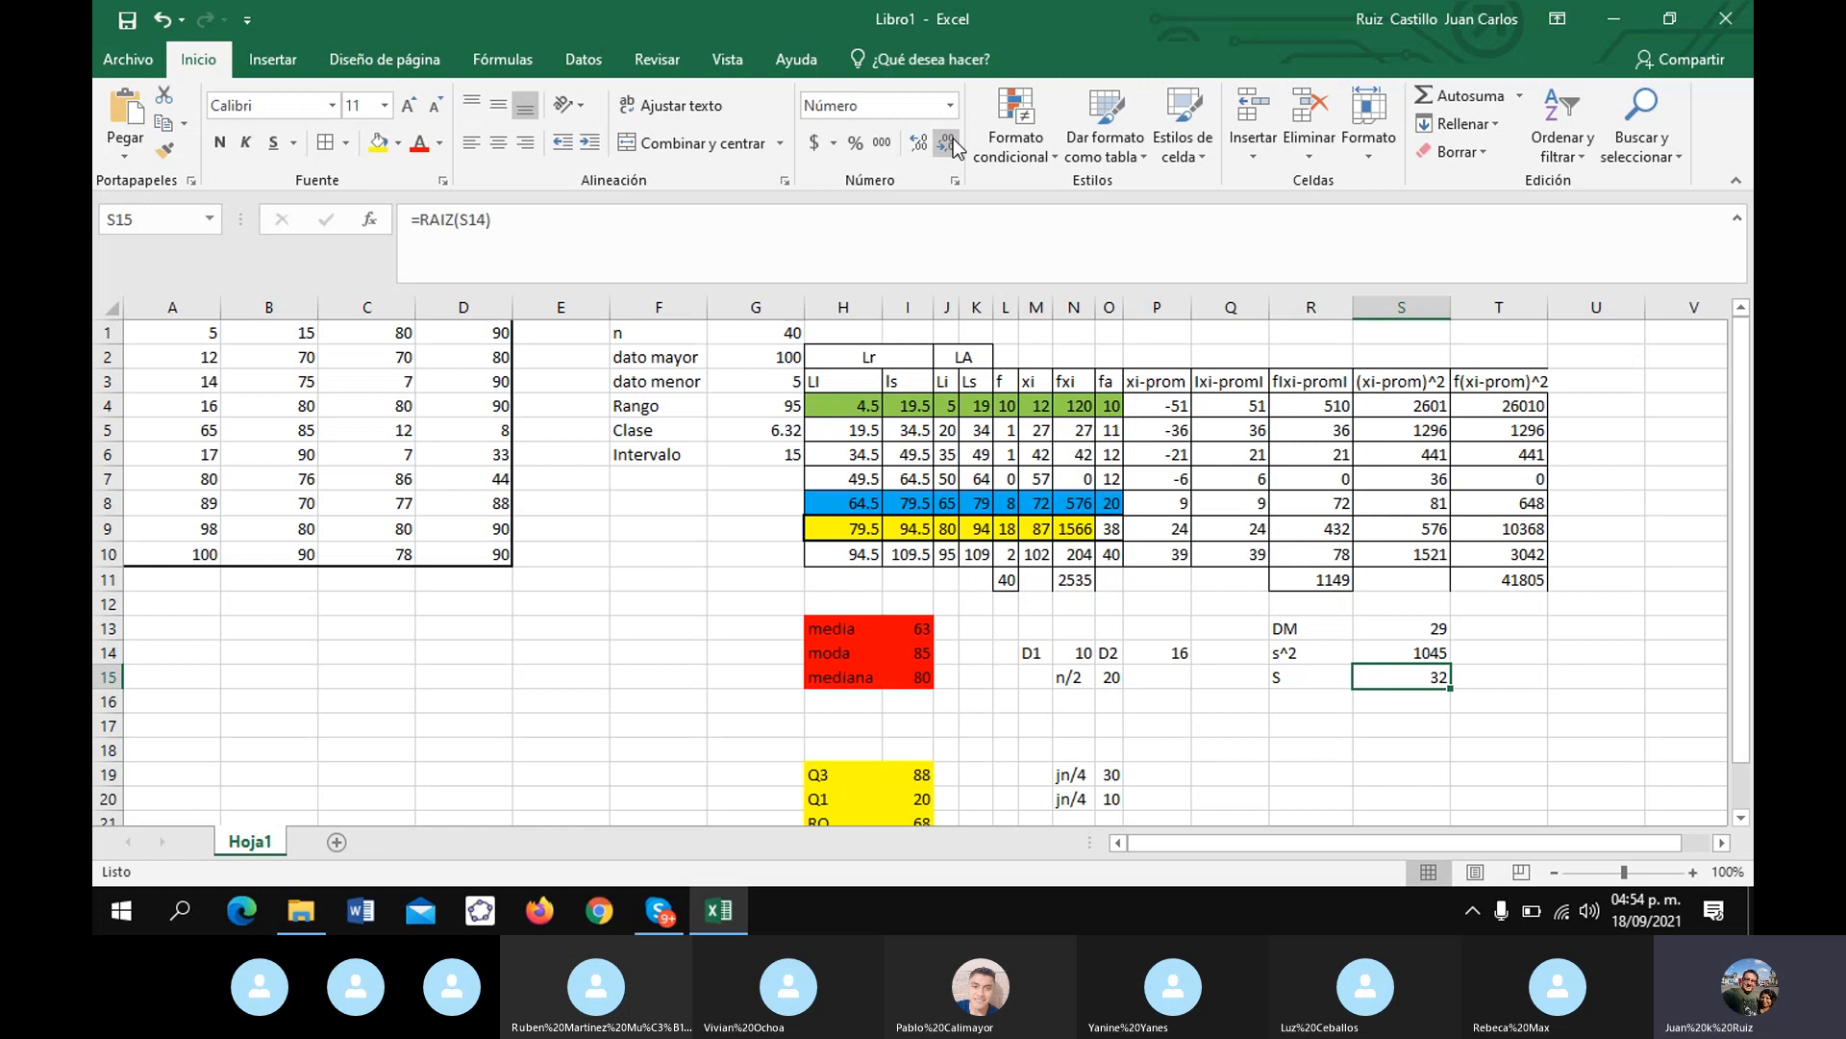
key(Delete)
click(1396, 704)
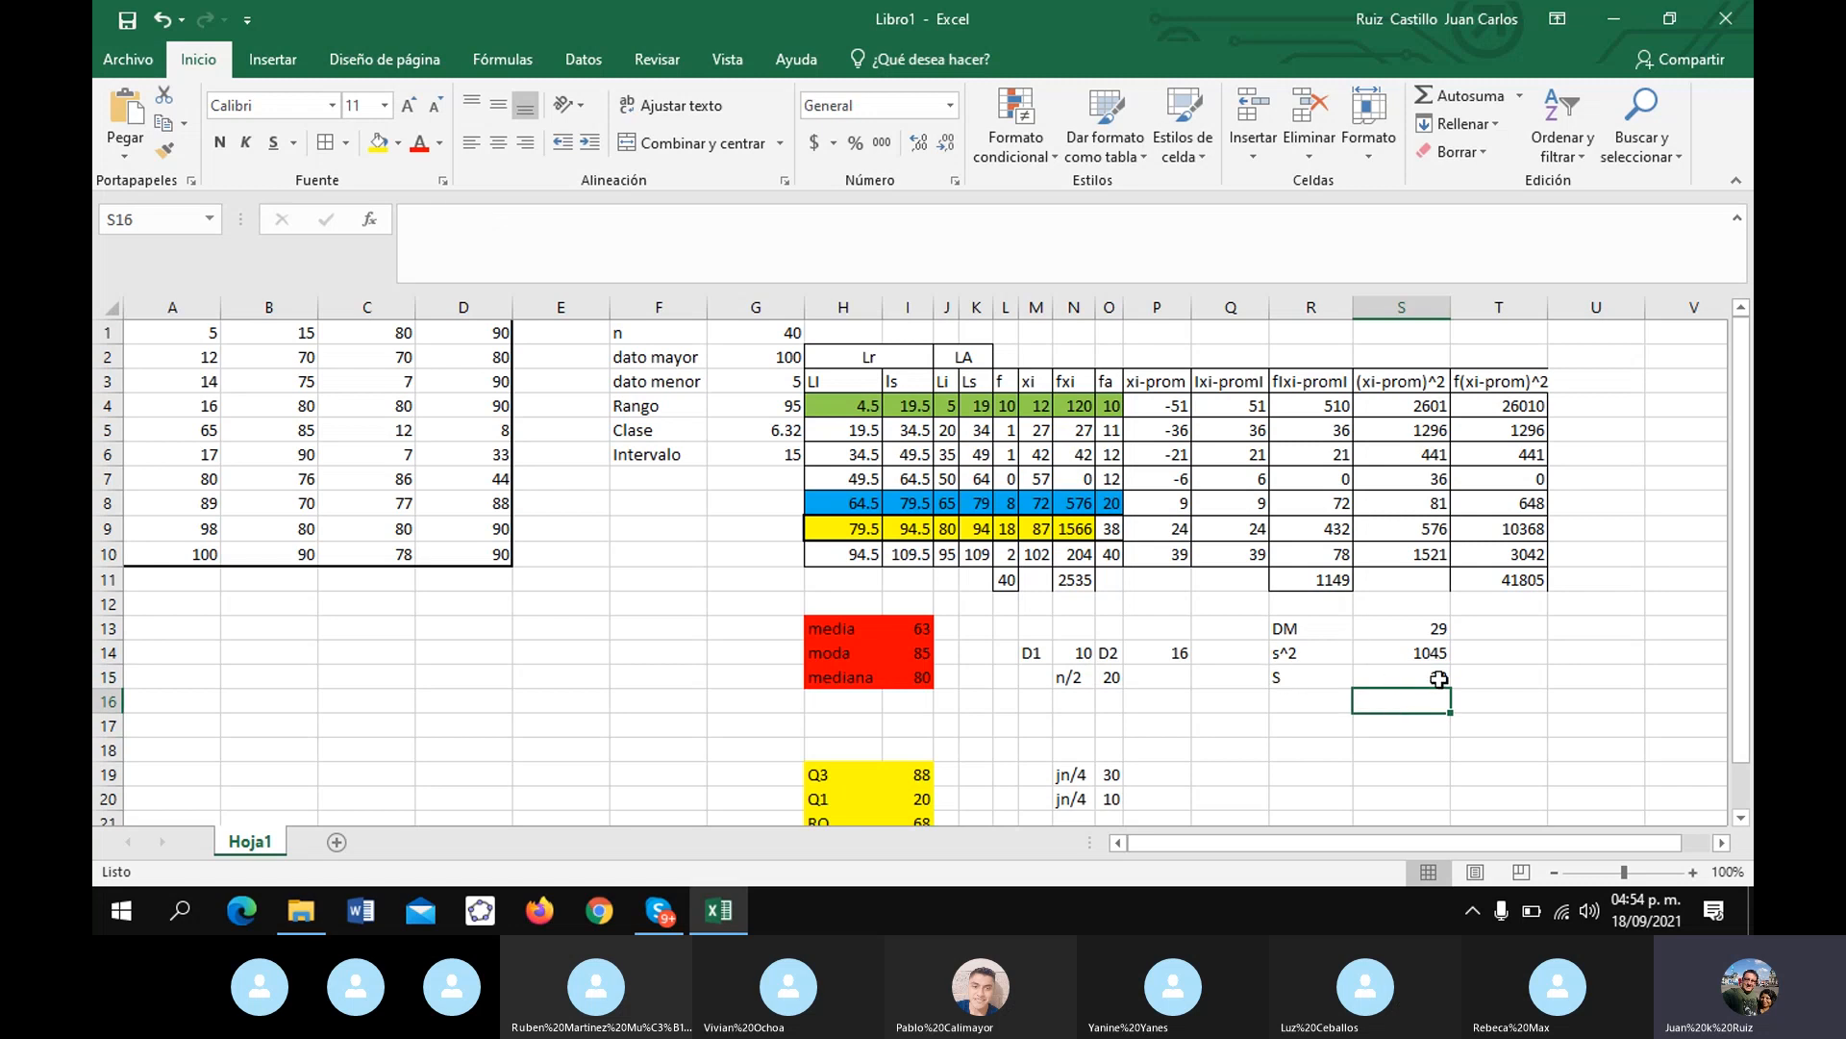
- Enter the label CV in R16 and calculate the coefficient of variation in S16 with =S15/I13, formatted as a percentage
click(1314, 700)
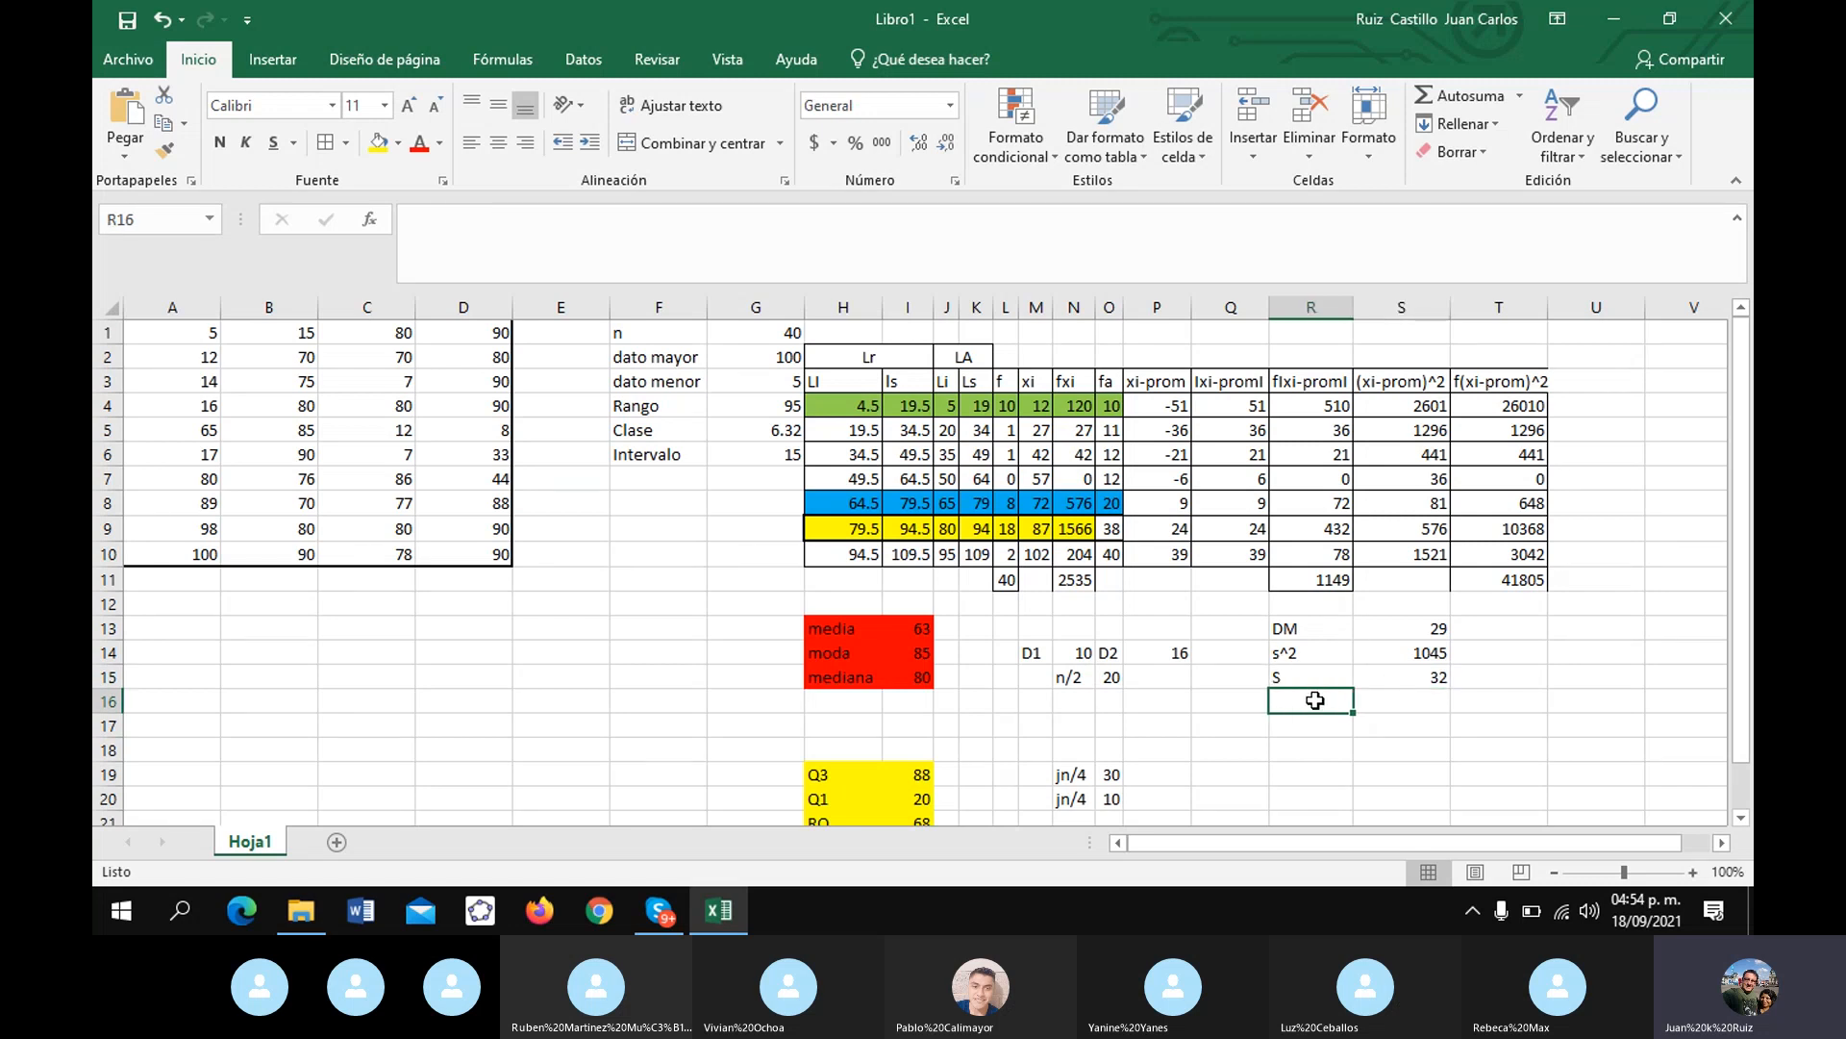
text(CV)
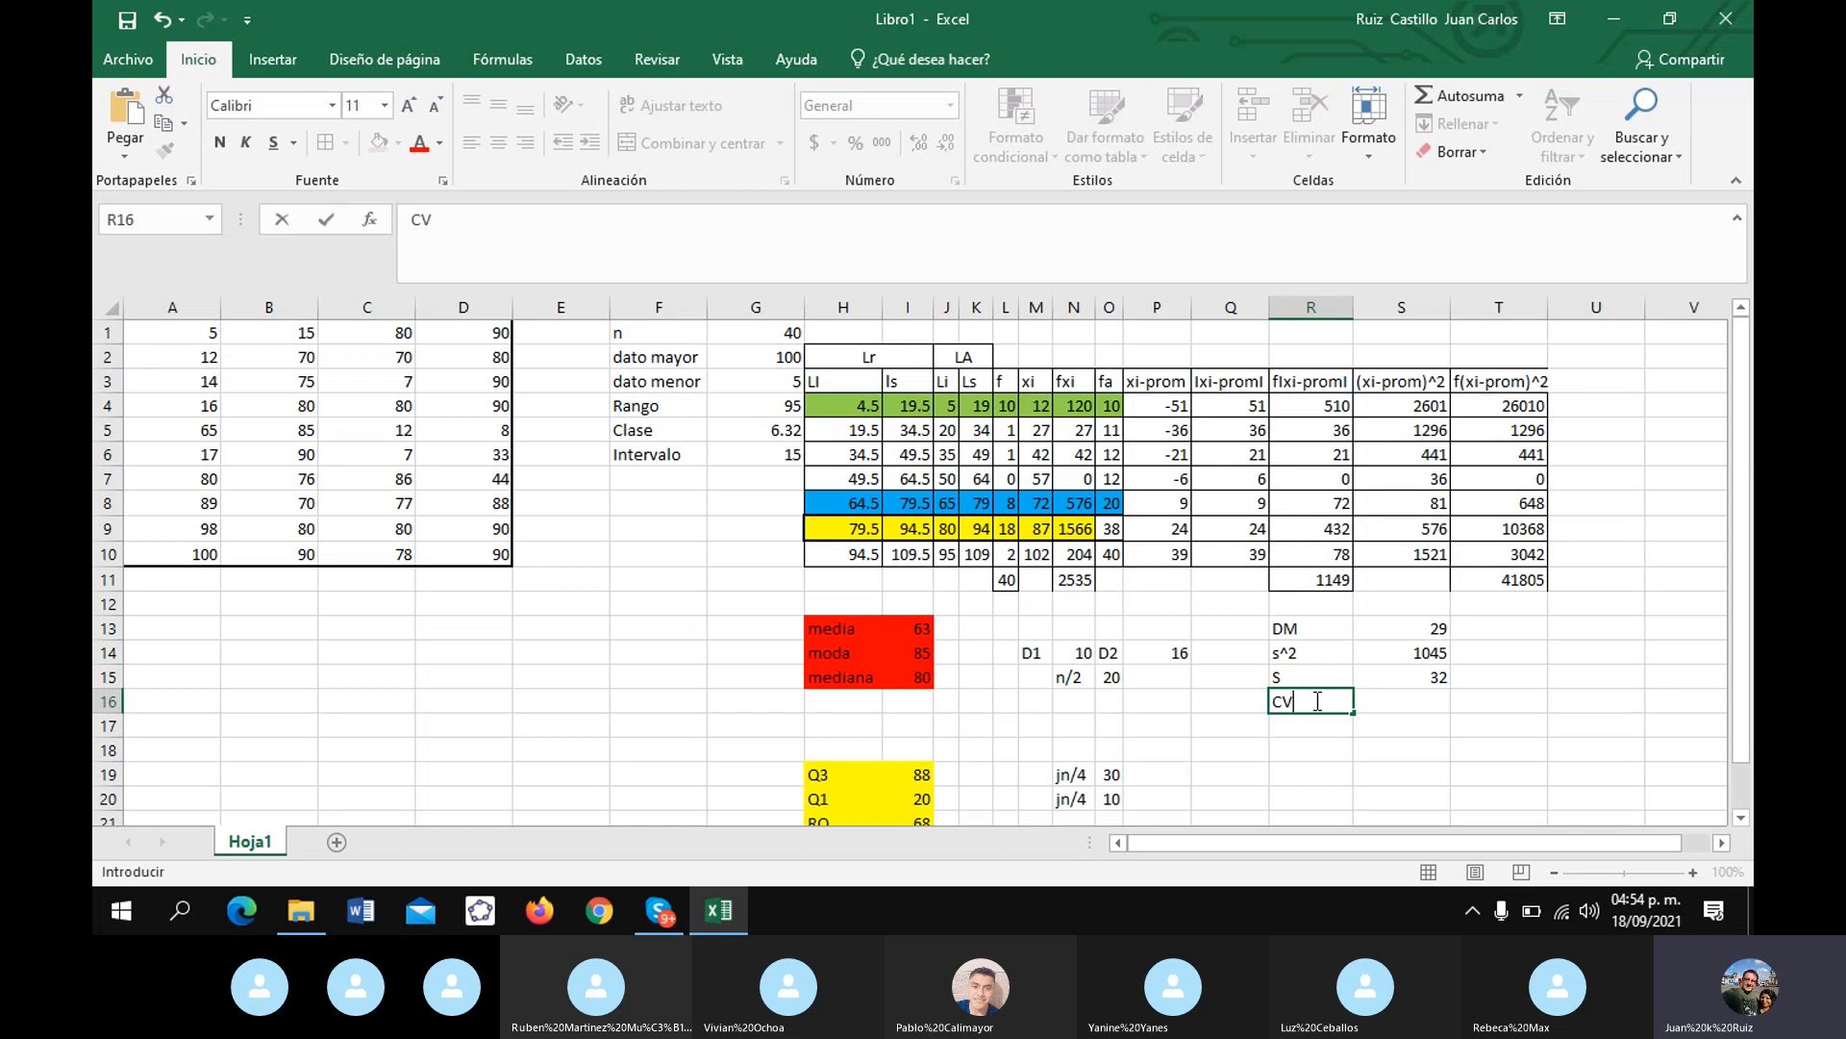
key(Tab)
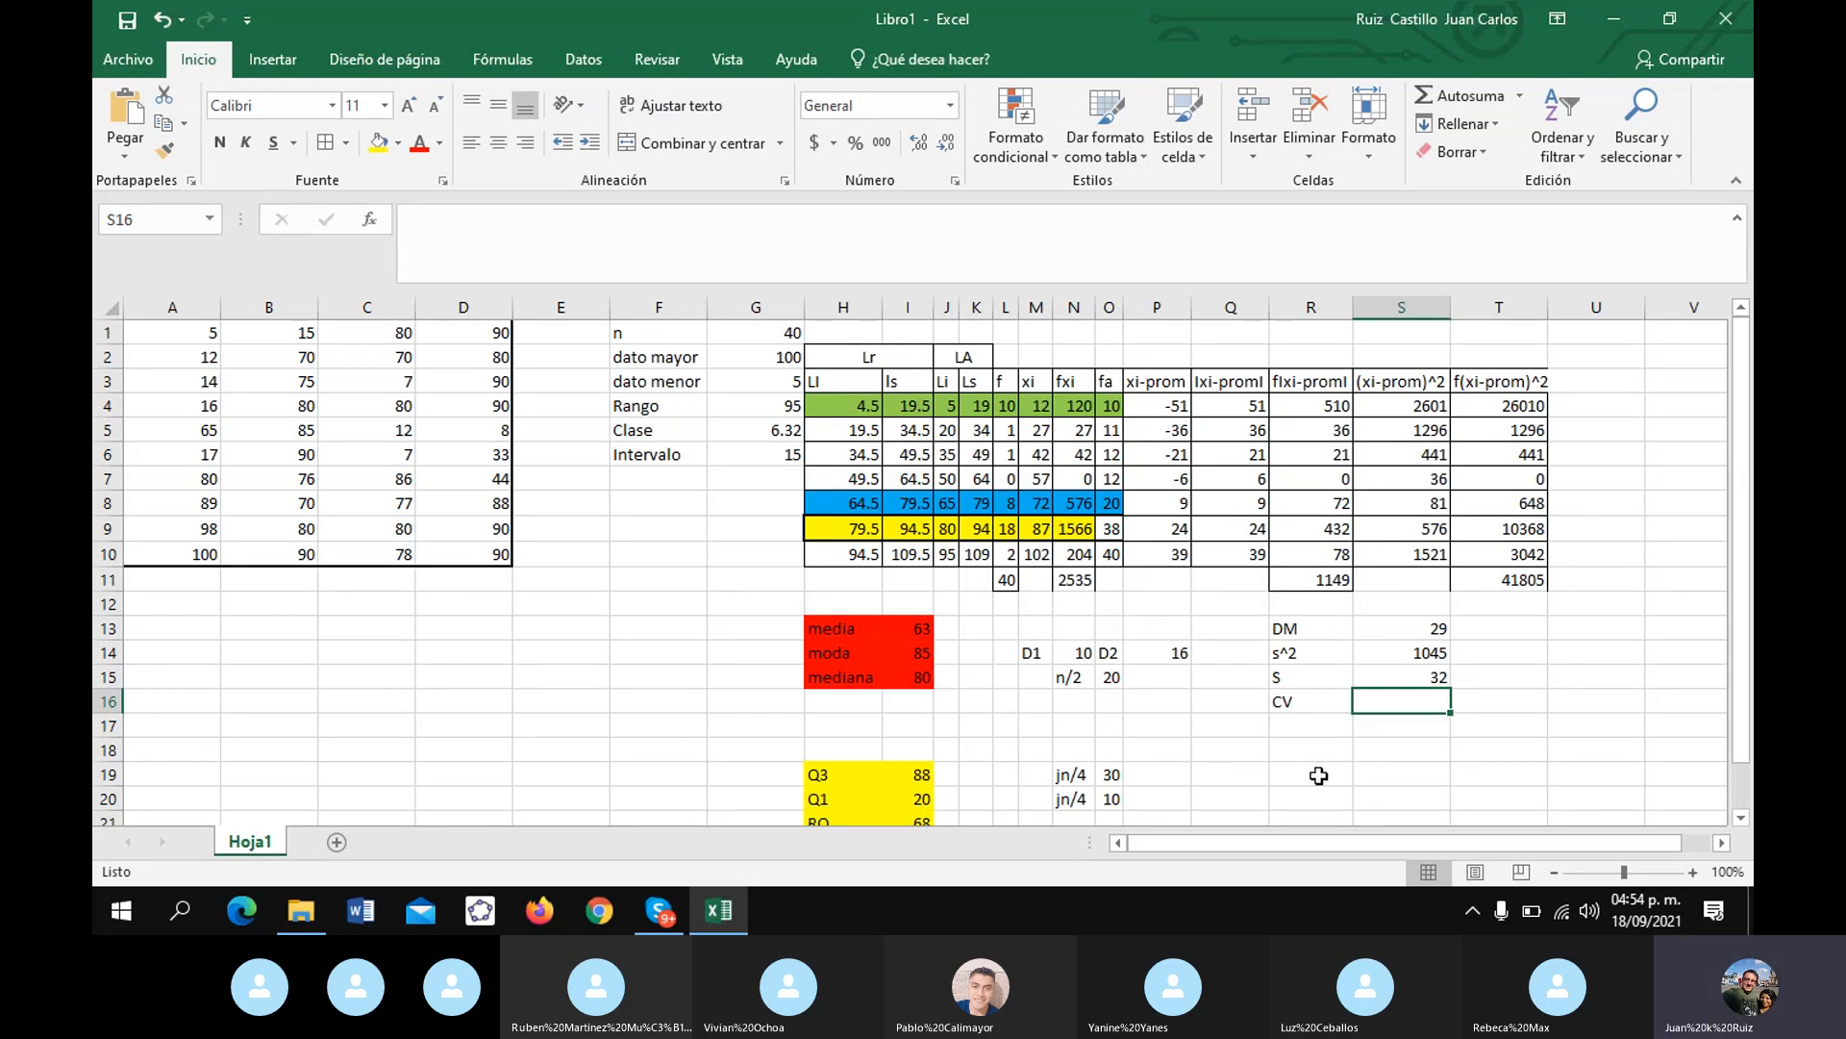
text(=)
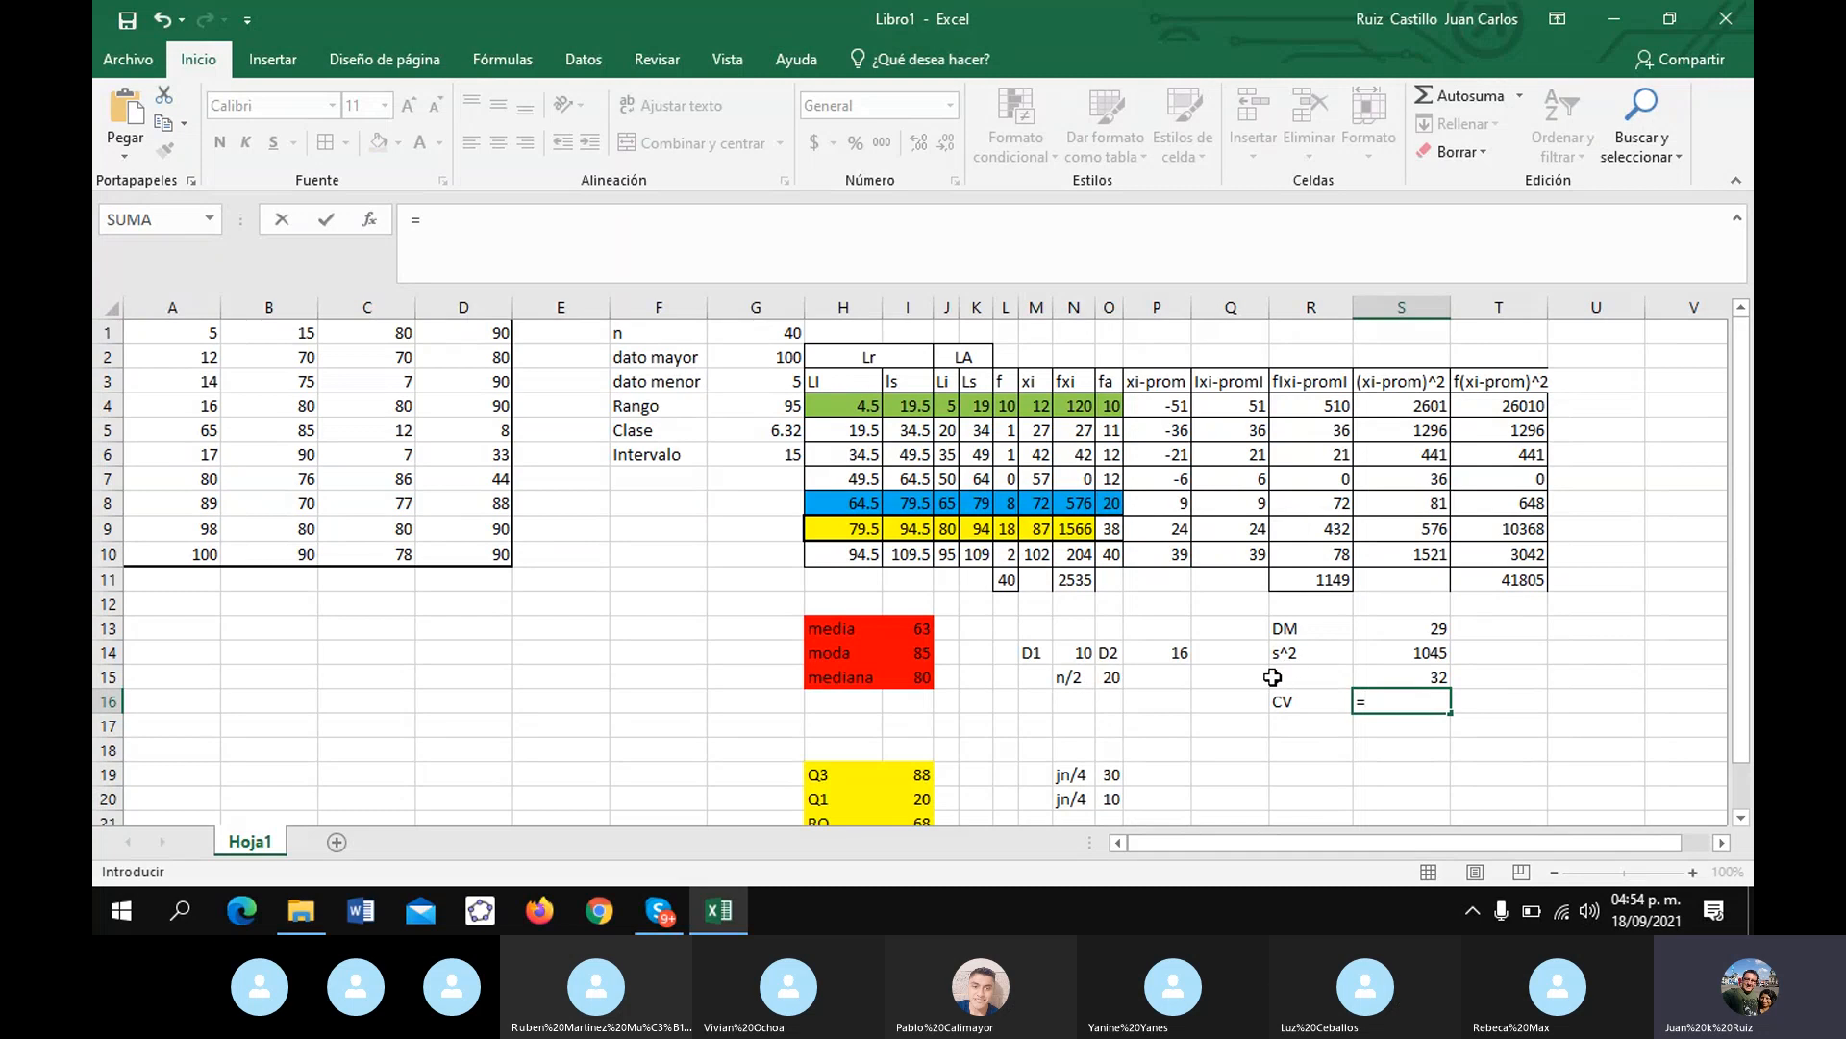
click(1428, 675)
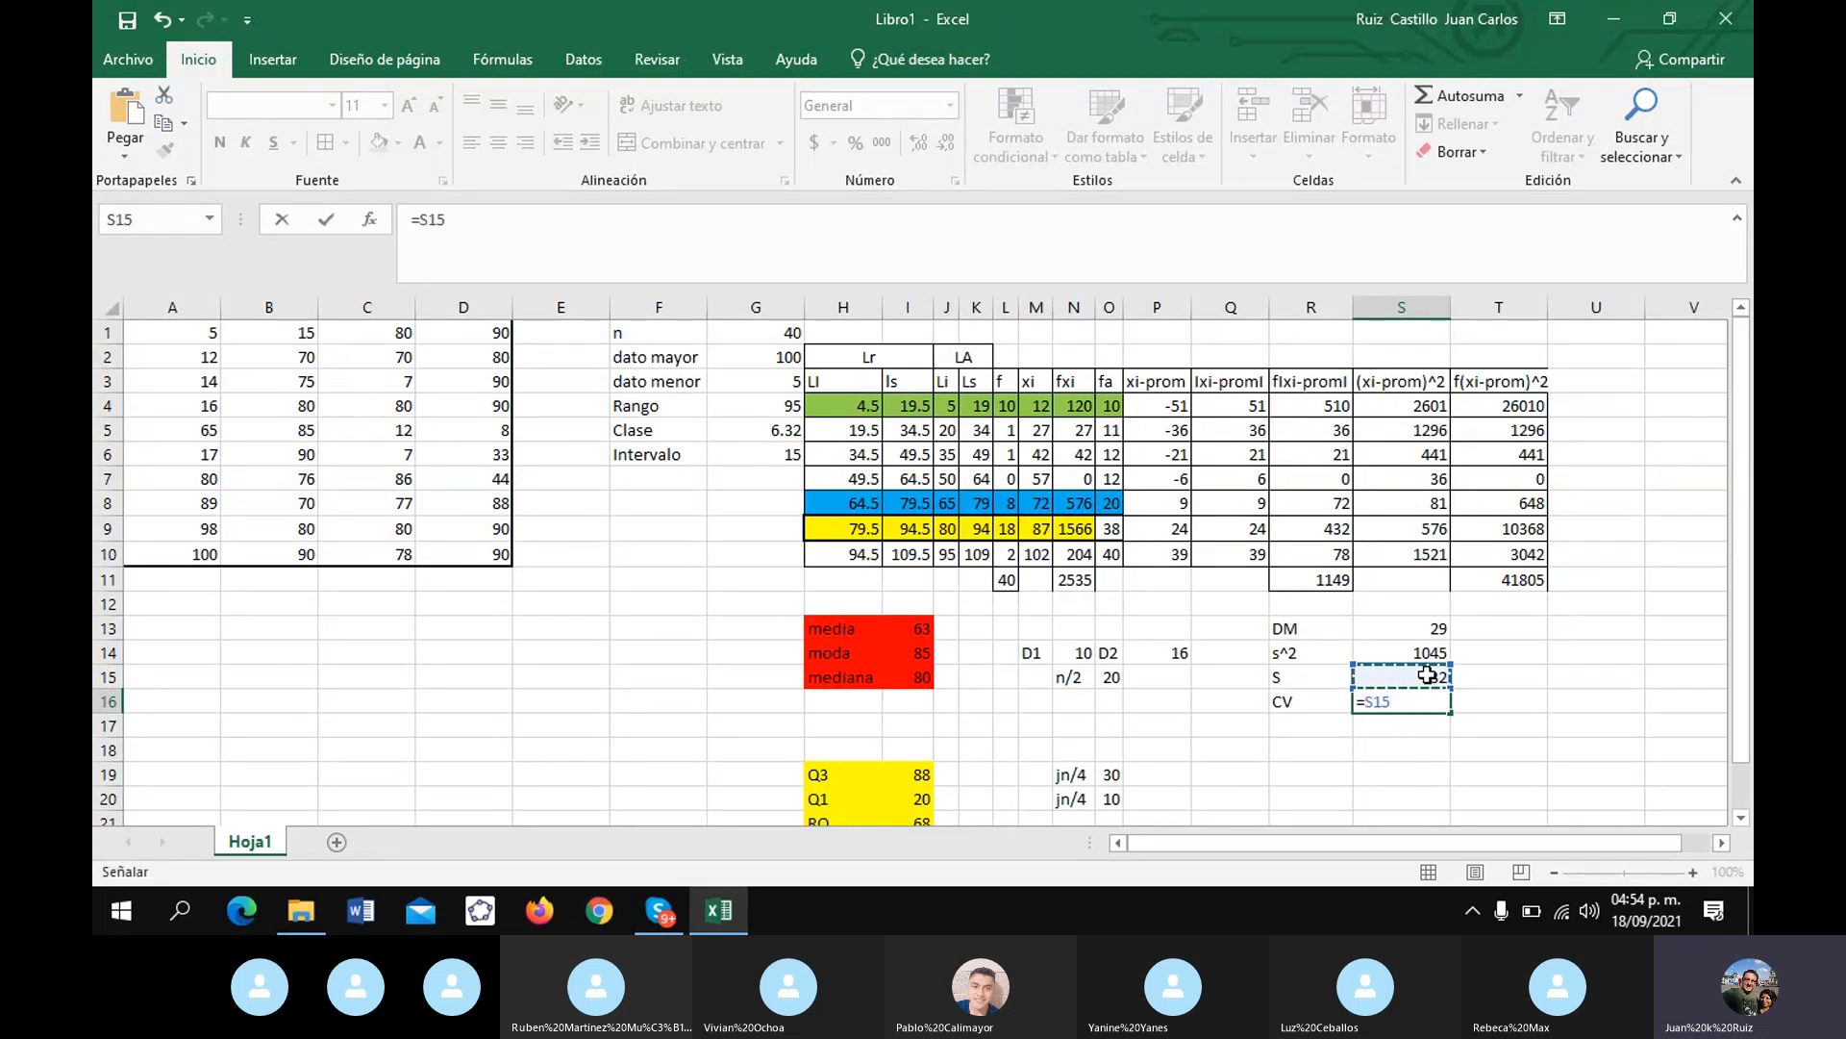
text(/)
click(919, 630)
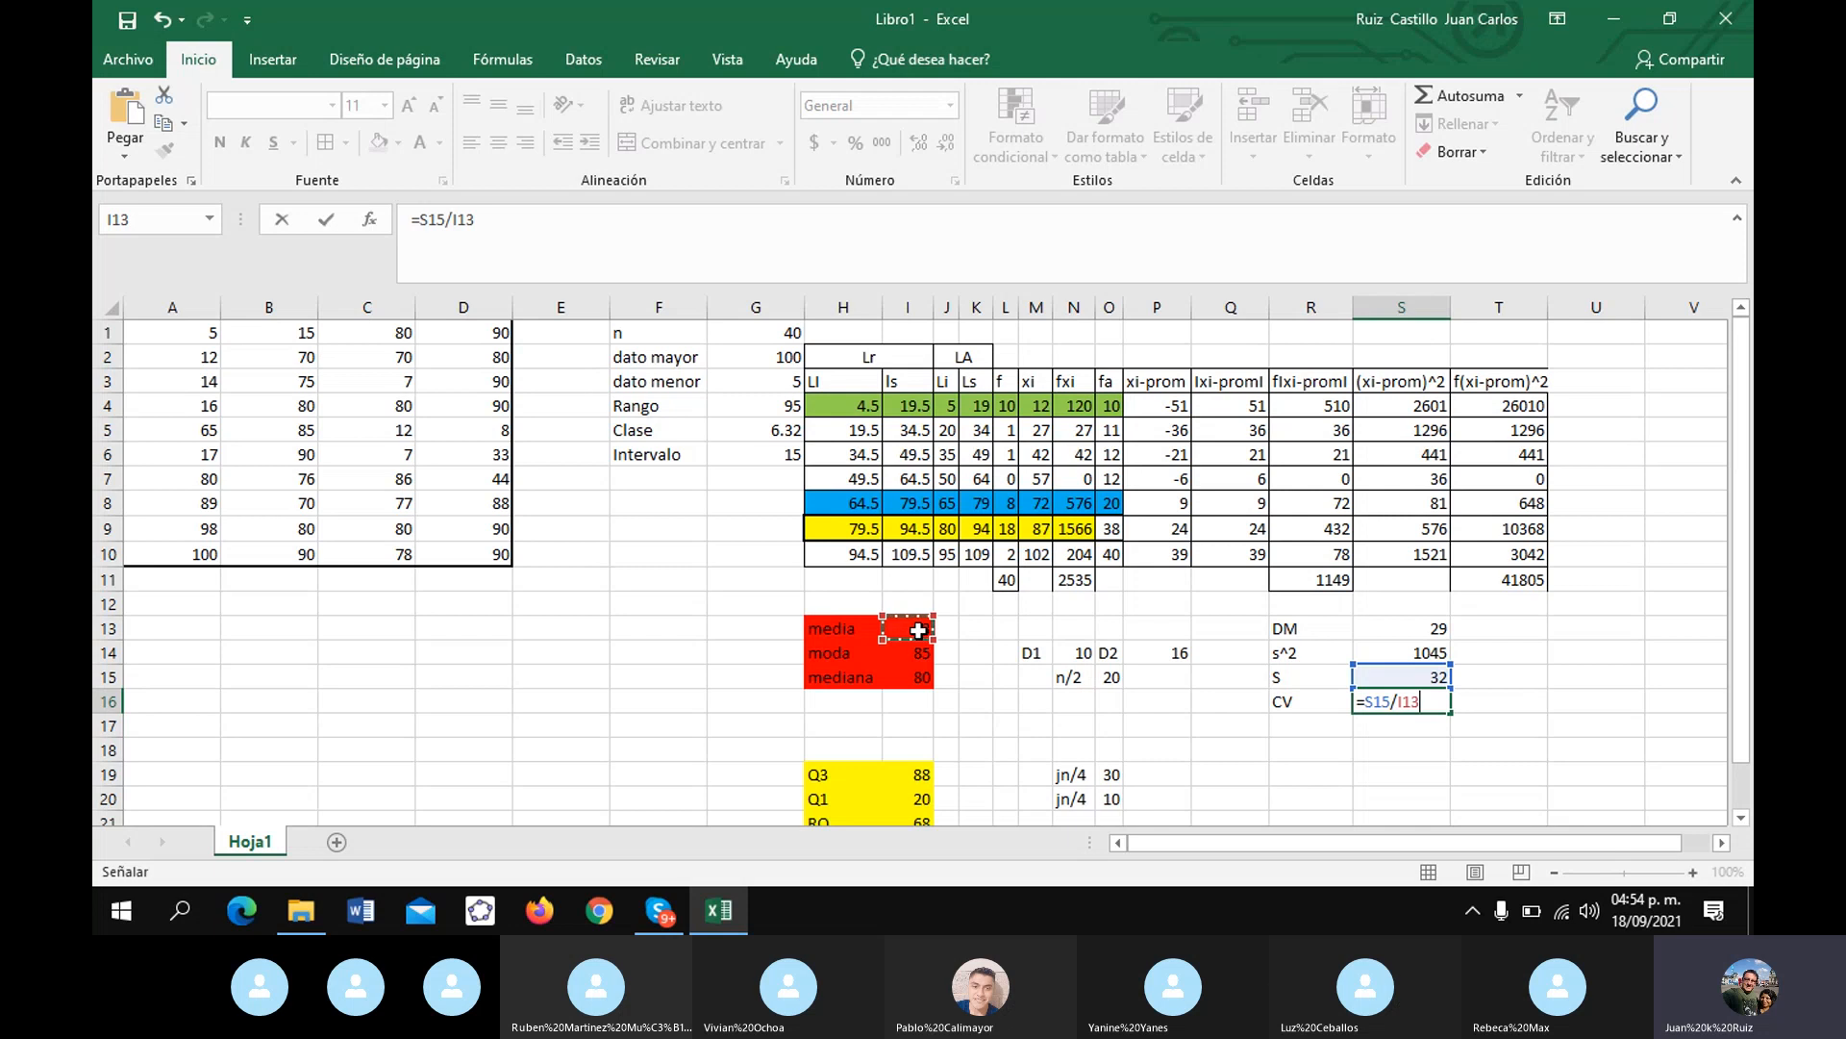
key(Return)
click(1398, 695)
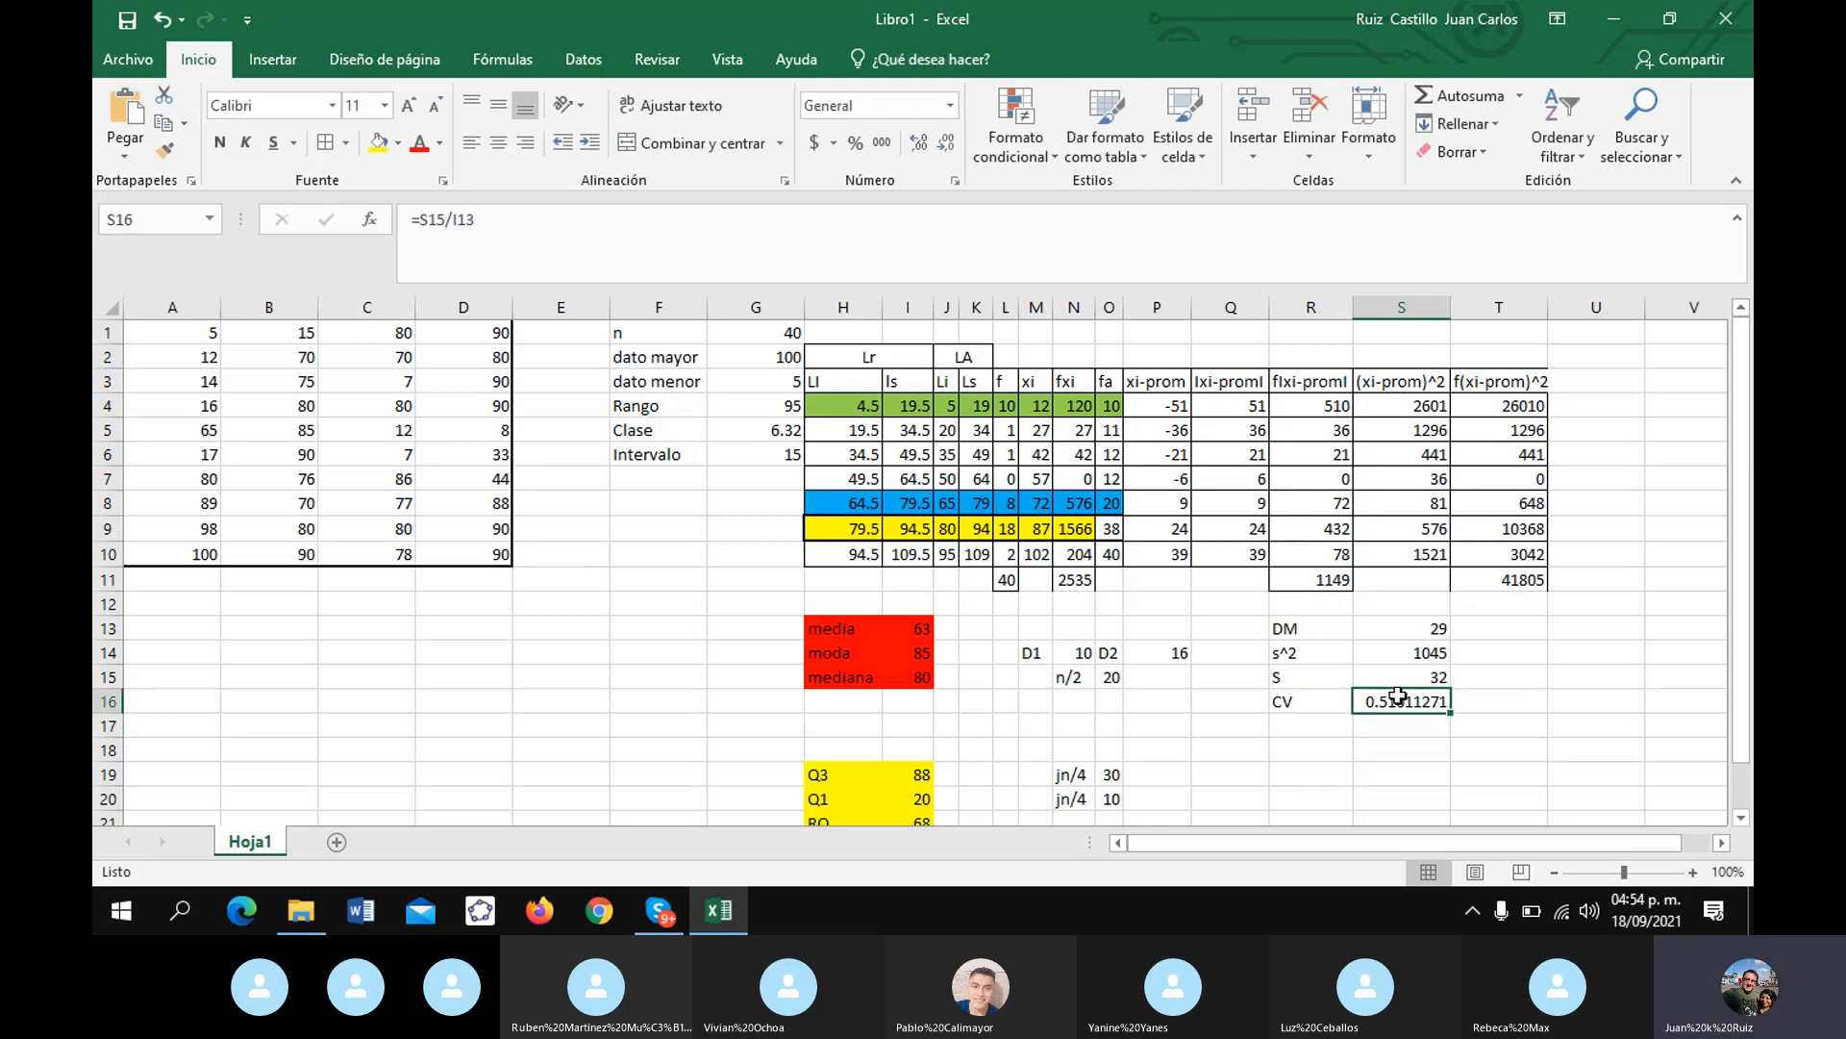
click(855, 142)
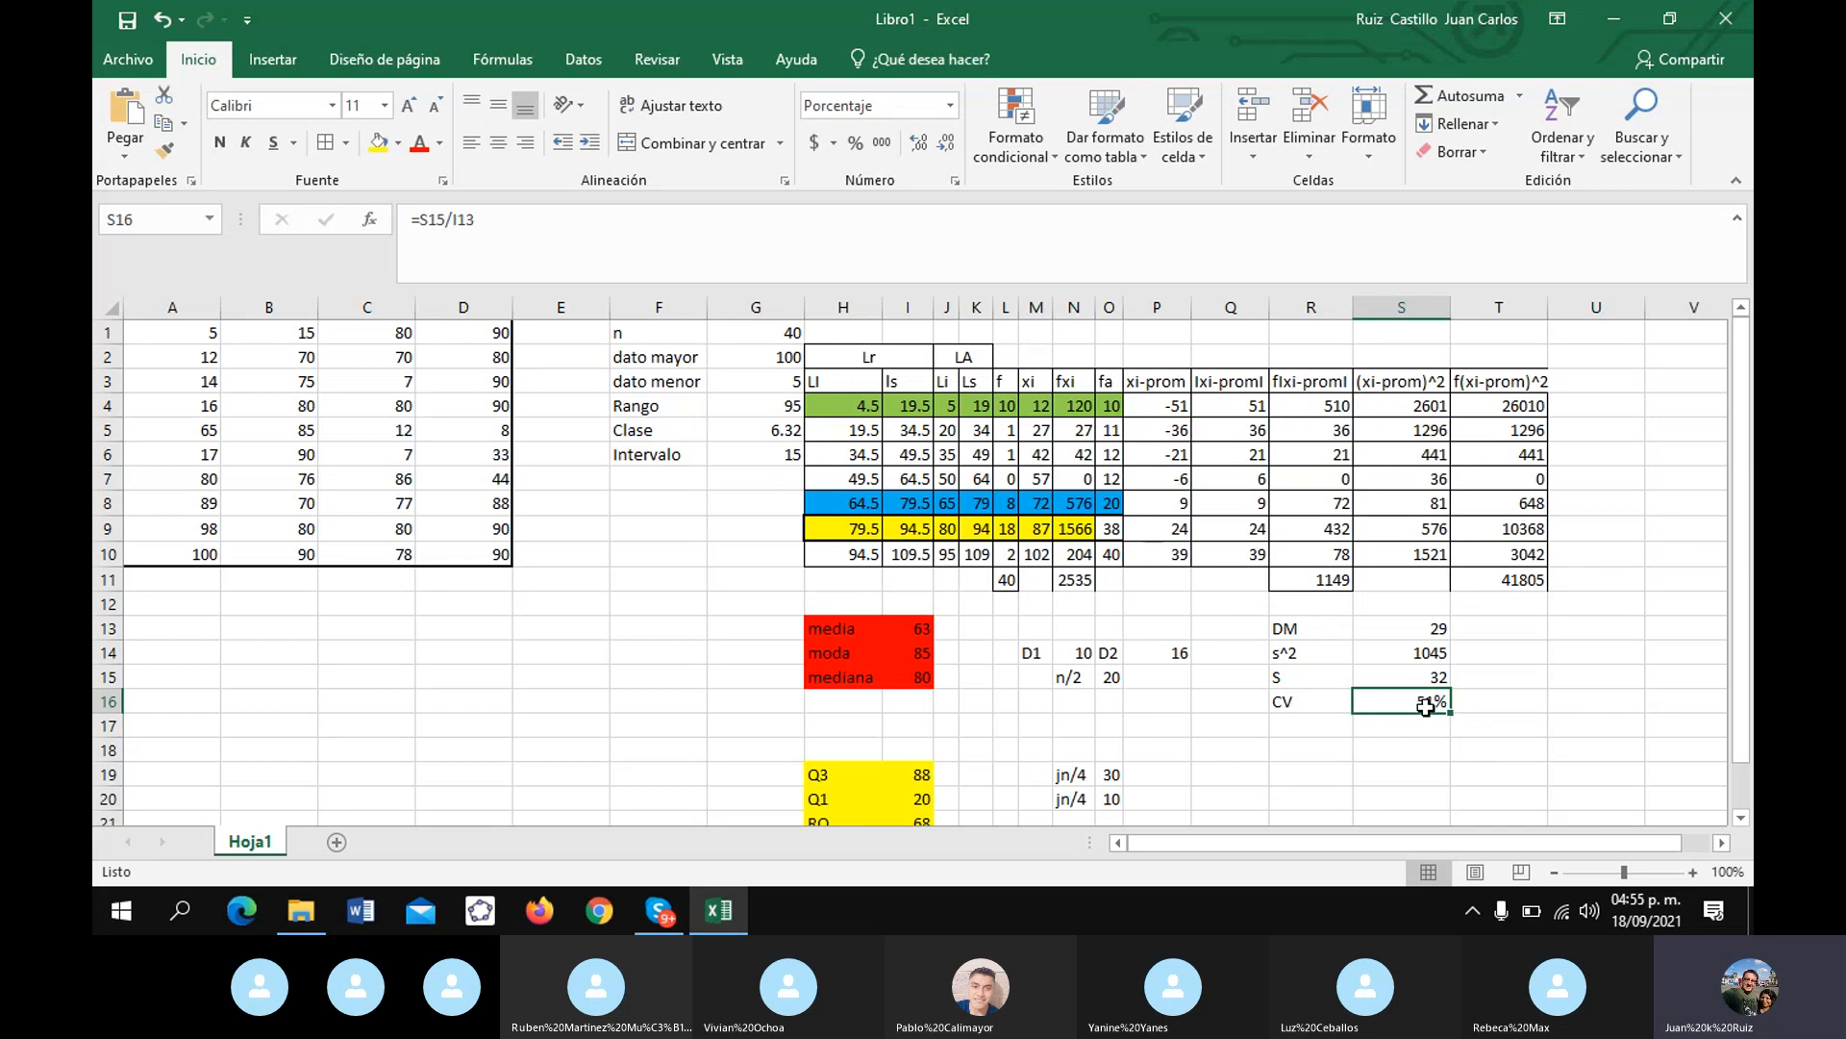
- Fill the dispersion results block R13:S16 with the standard dark red colour
drag(1320, 627, 1437, 701)
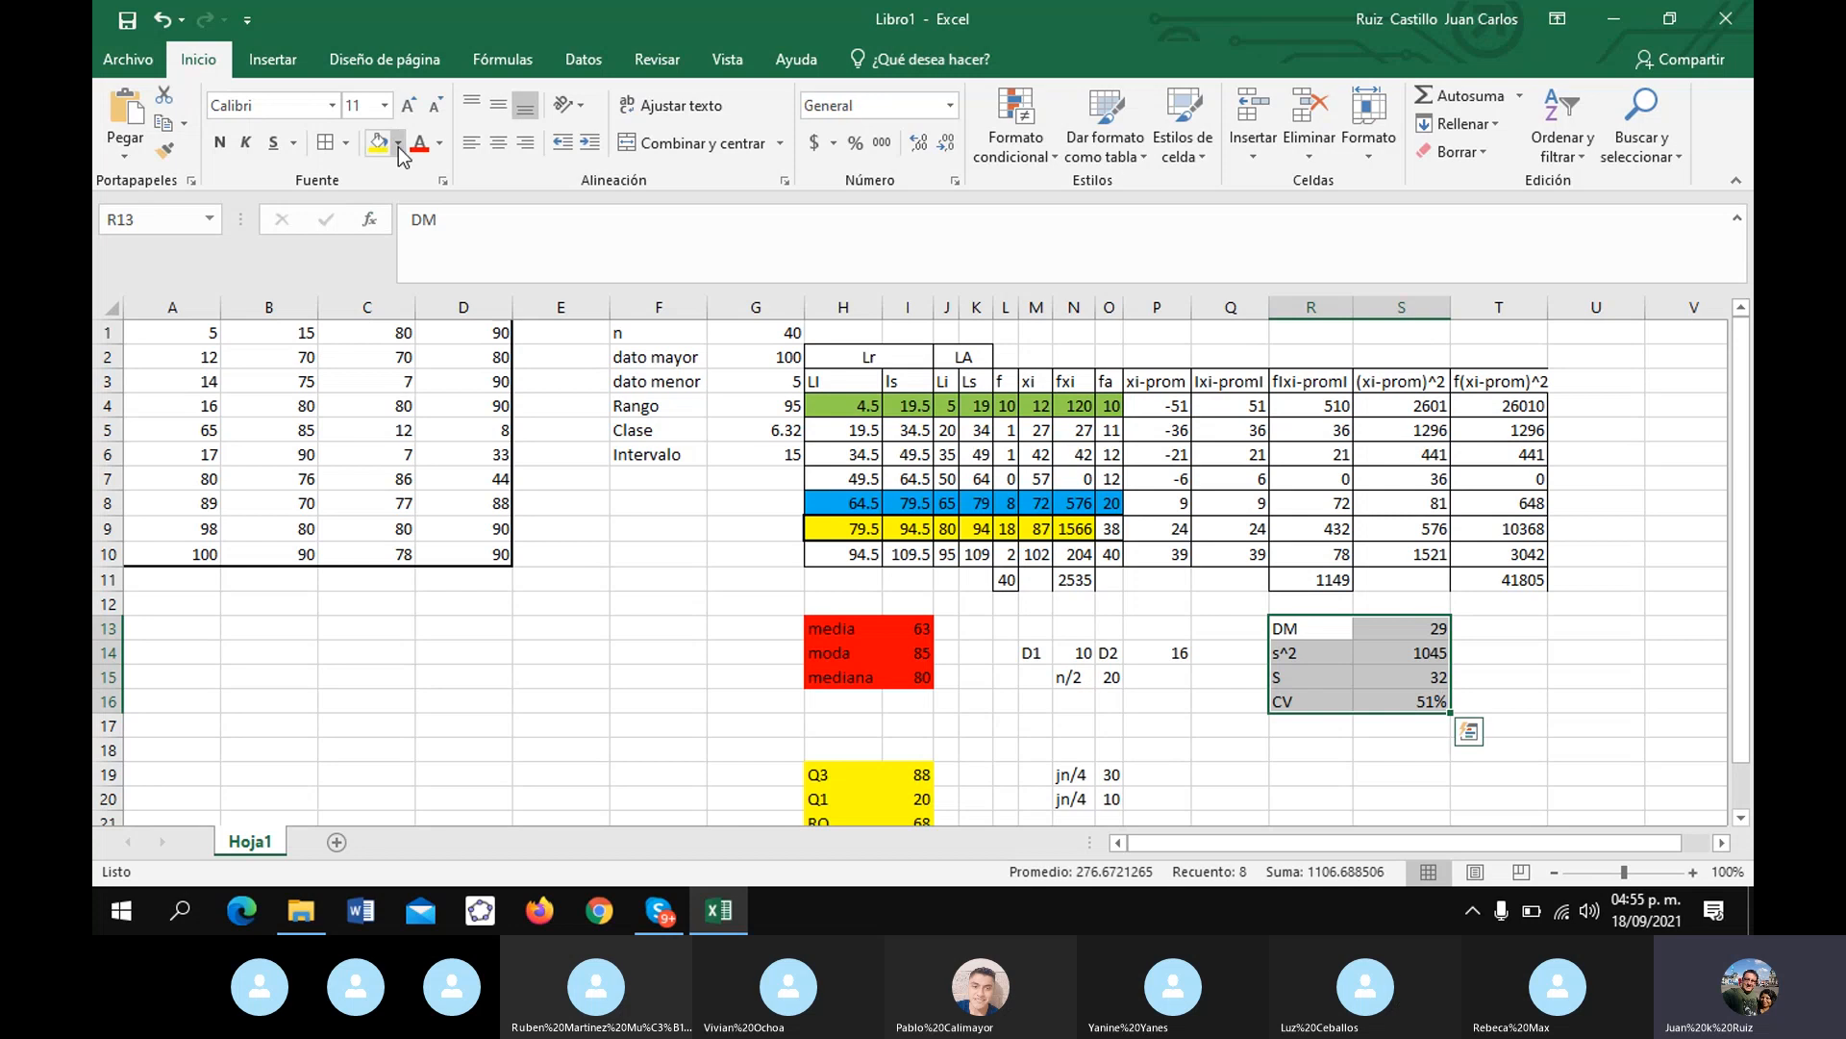
click(398, 144)
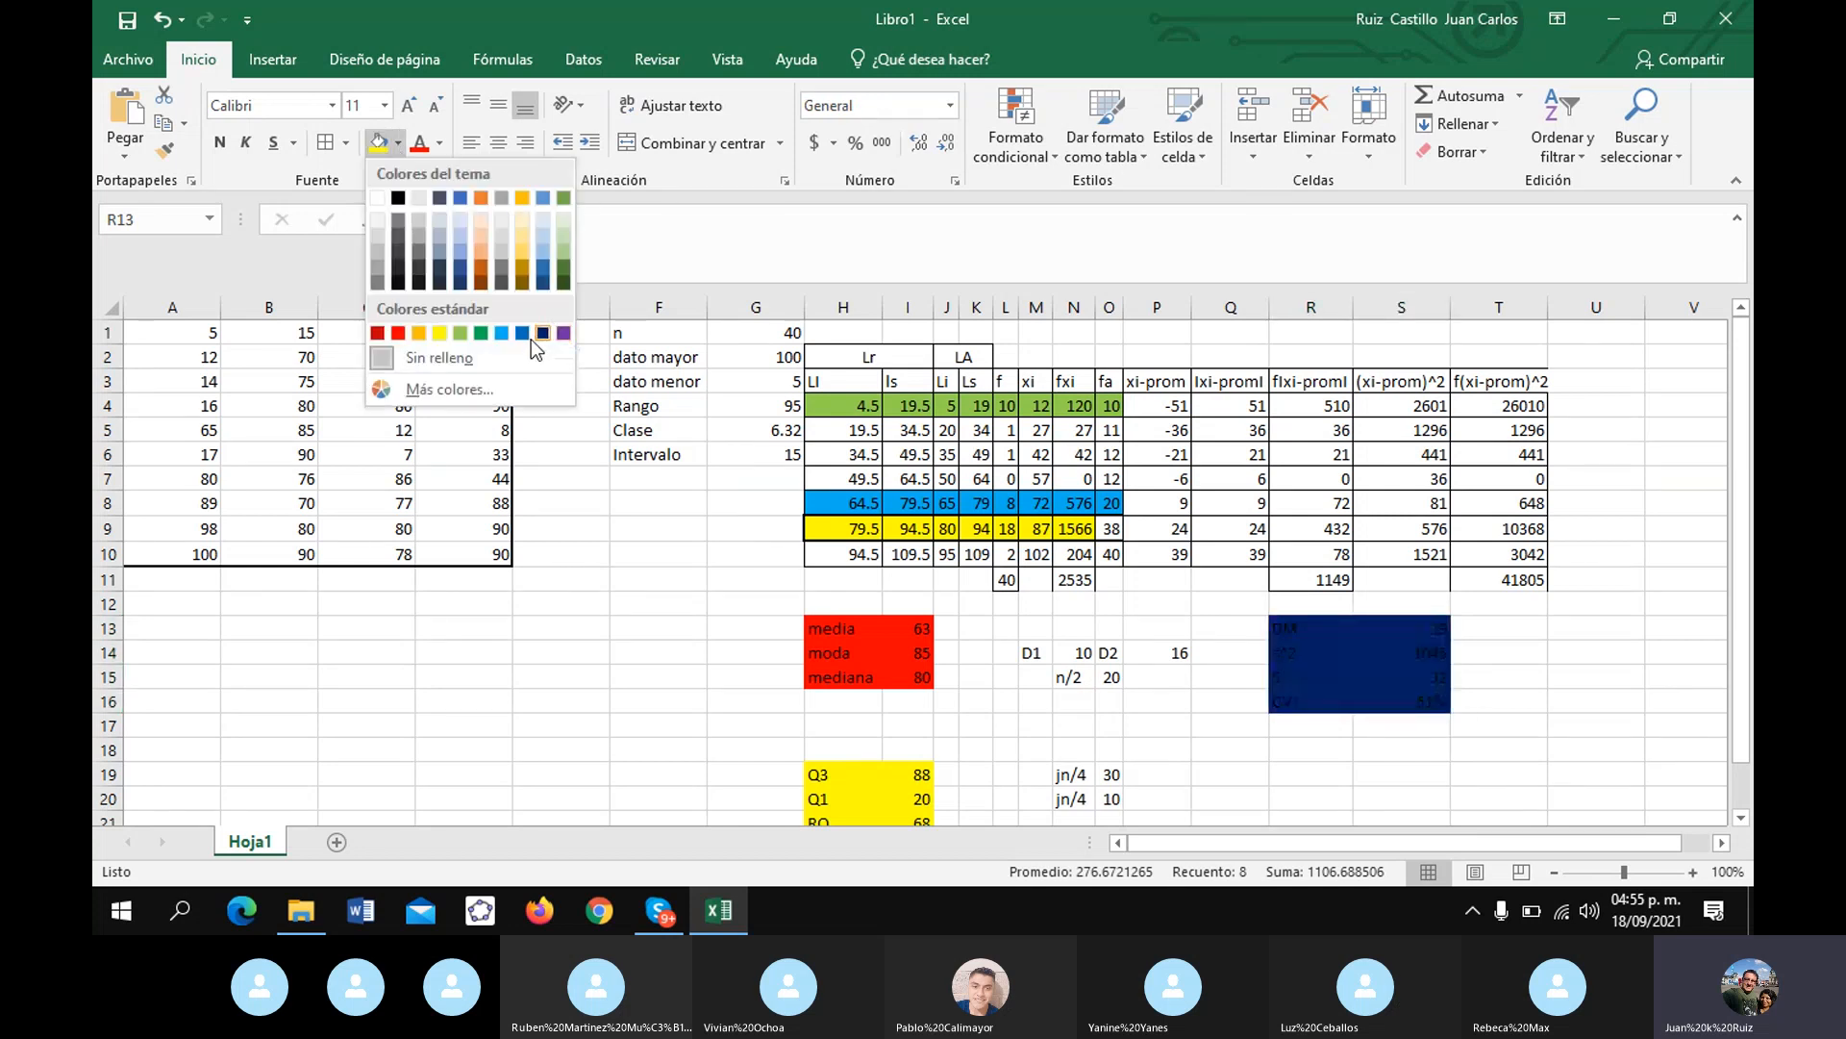
click(377, 333)
click(1429, 806)
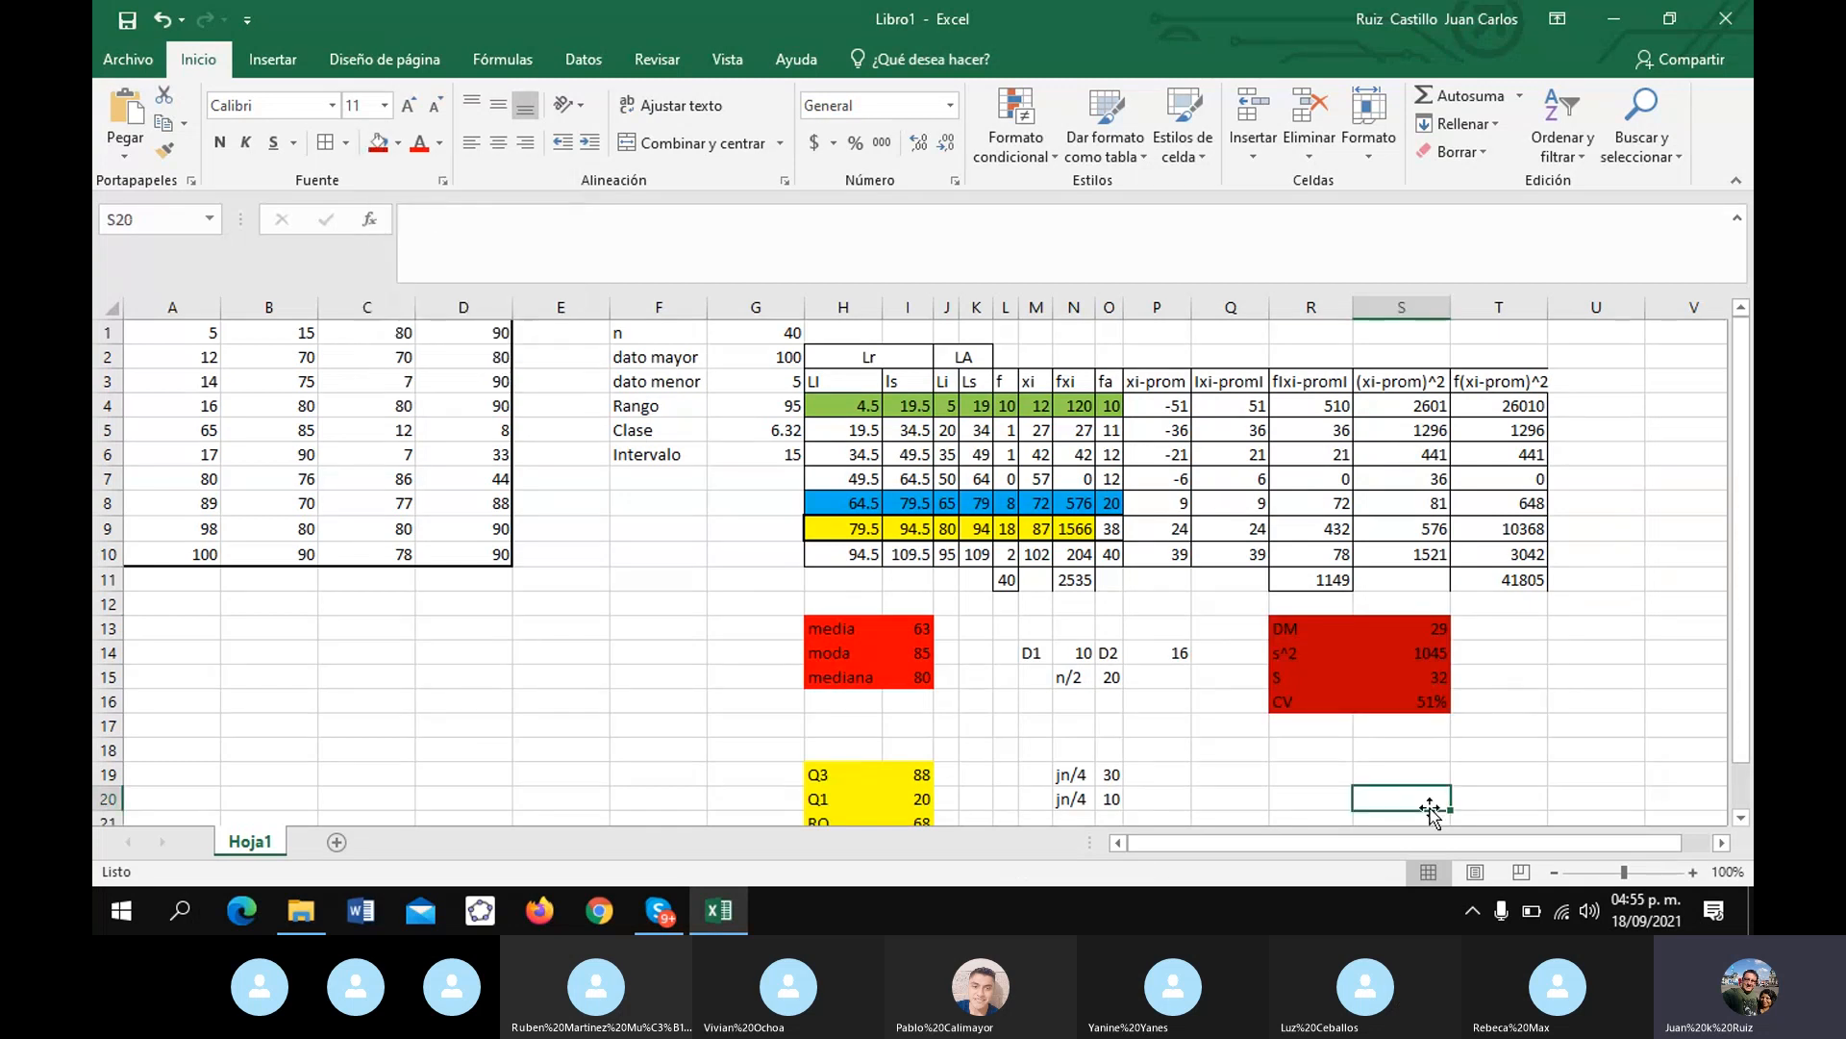
- Enter the heading MTC in H12 above the averages block and MP in H18 above the quartiles block
click(826, 608)
text(MTC)
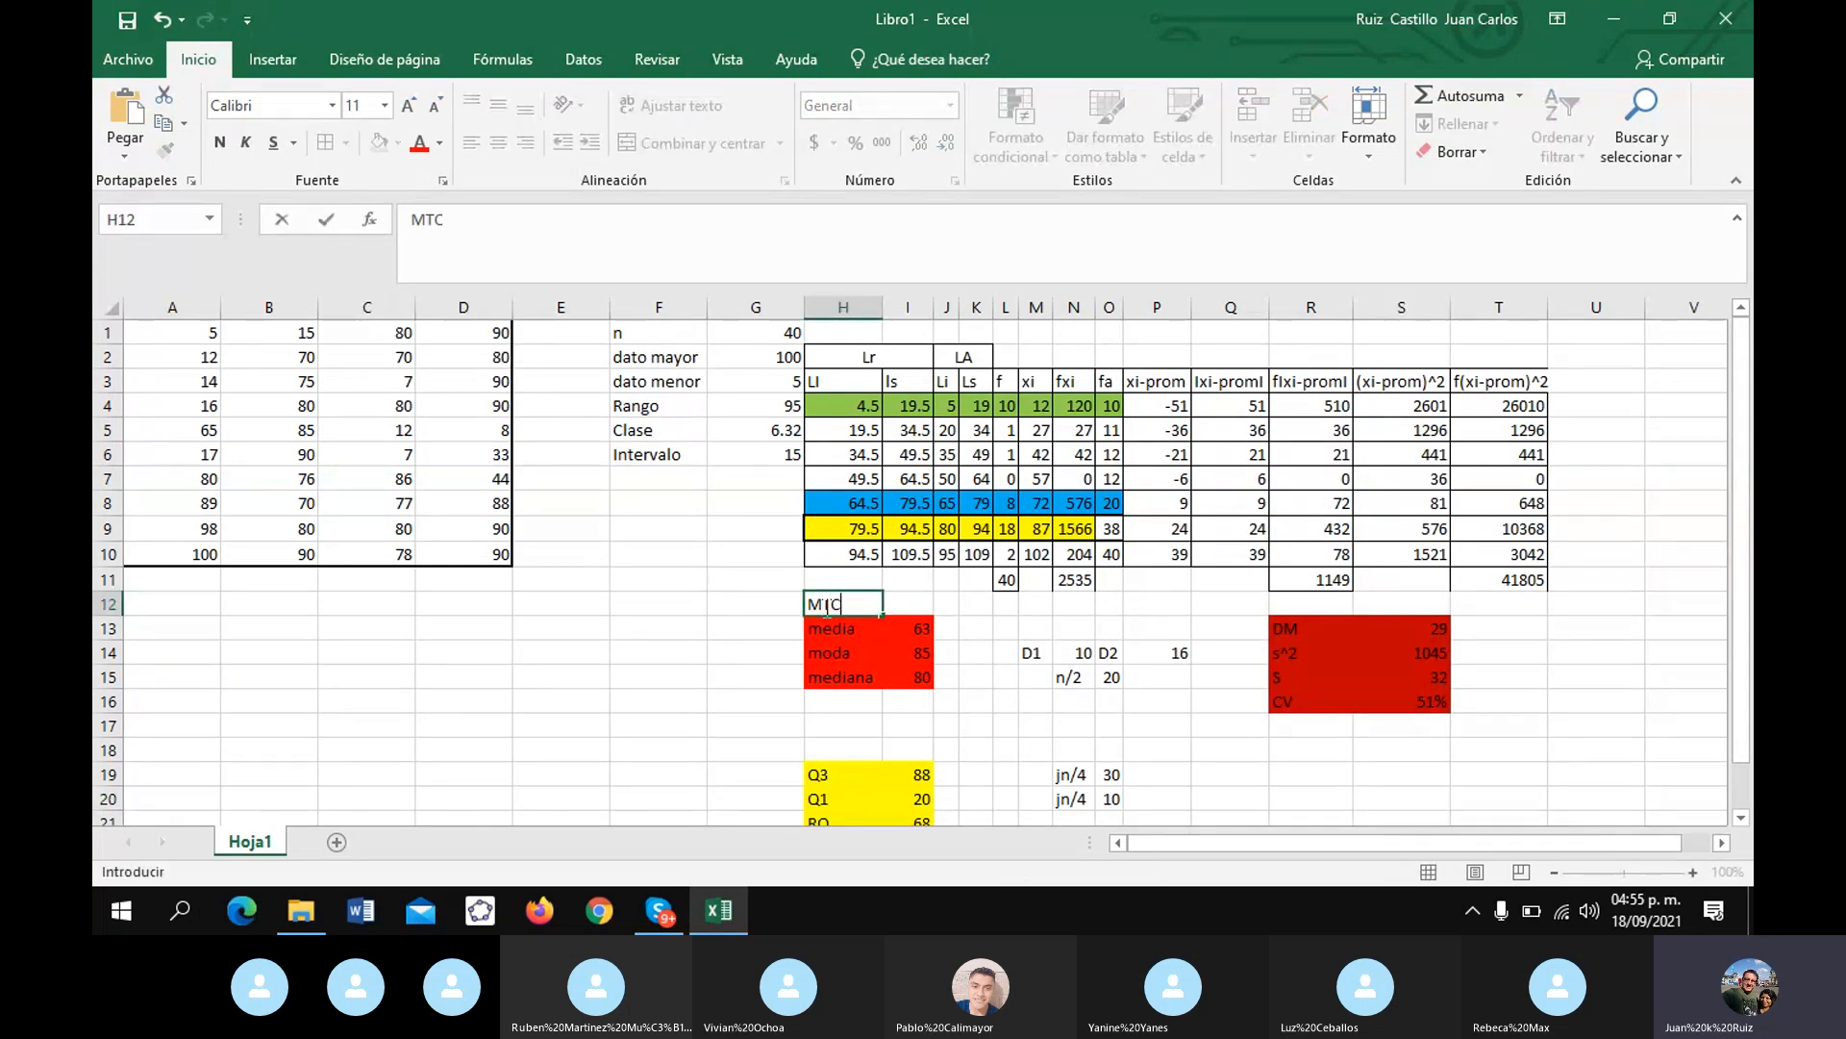
key(Return)
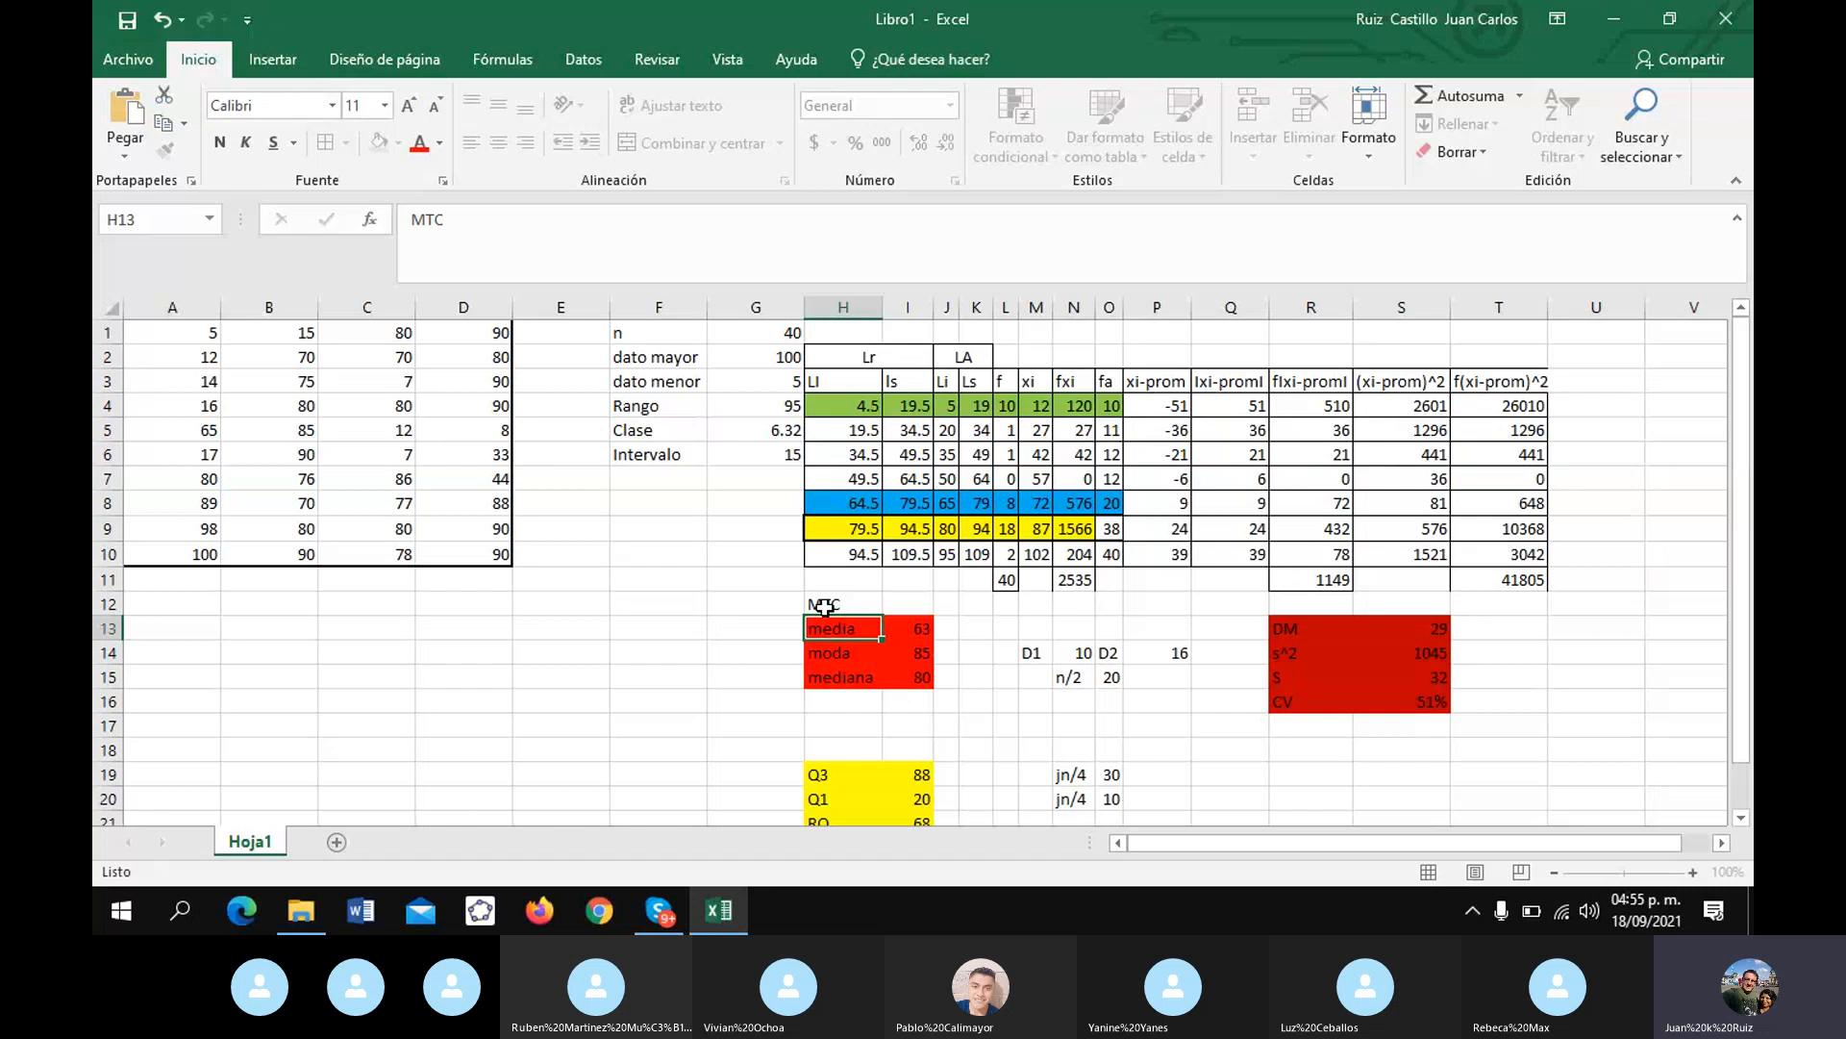
key(Down)
key(Down)
key(Down)
key(Down)
key(Down)
text(MP)
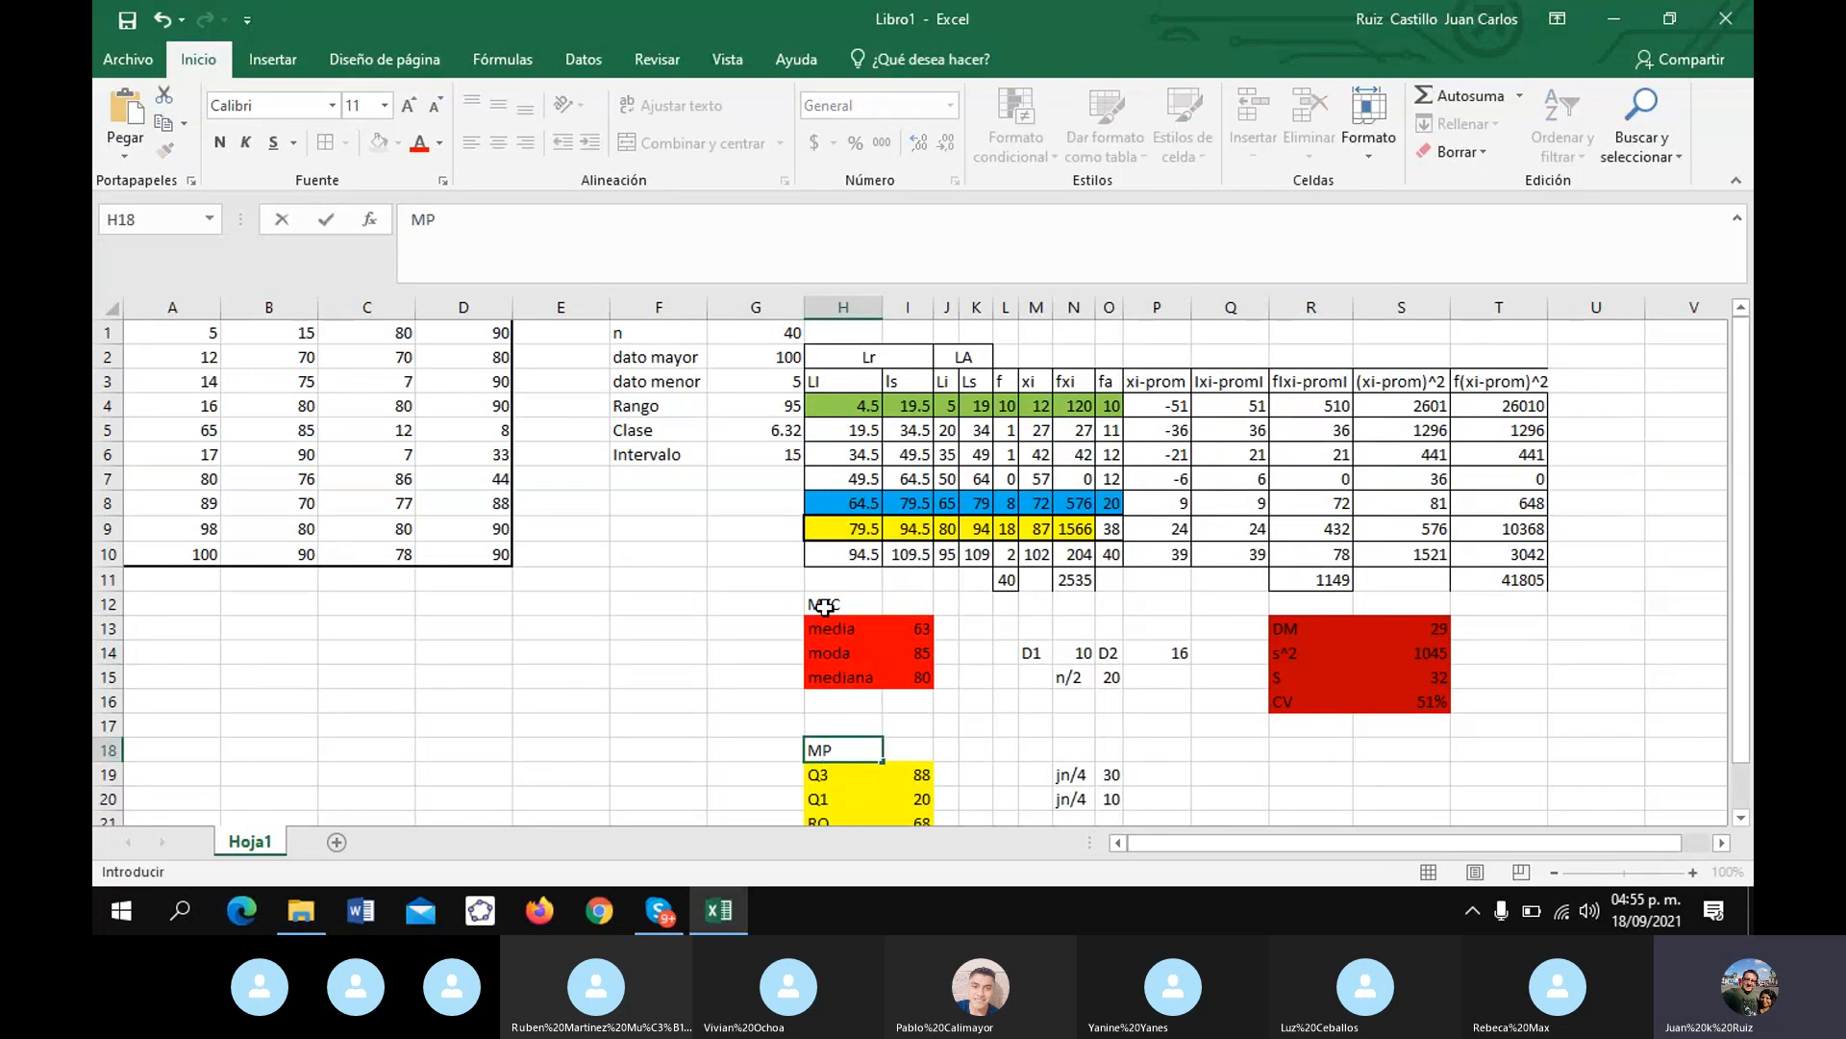
- Enter the heading MD in R12 above the dispersion block and the heading MAyC in R18
click(1292, 599)
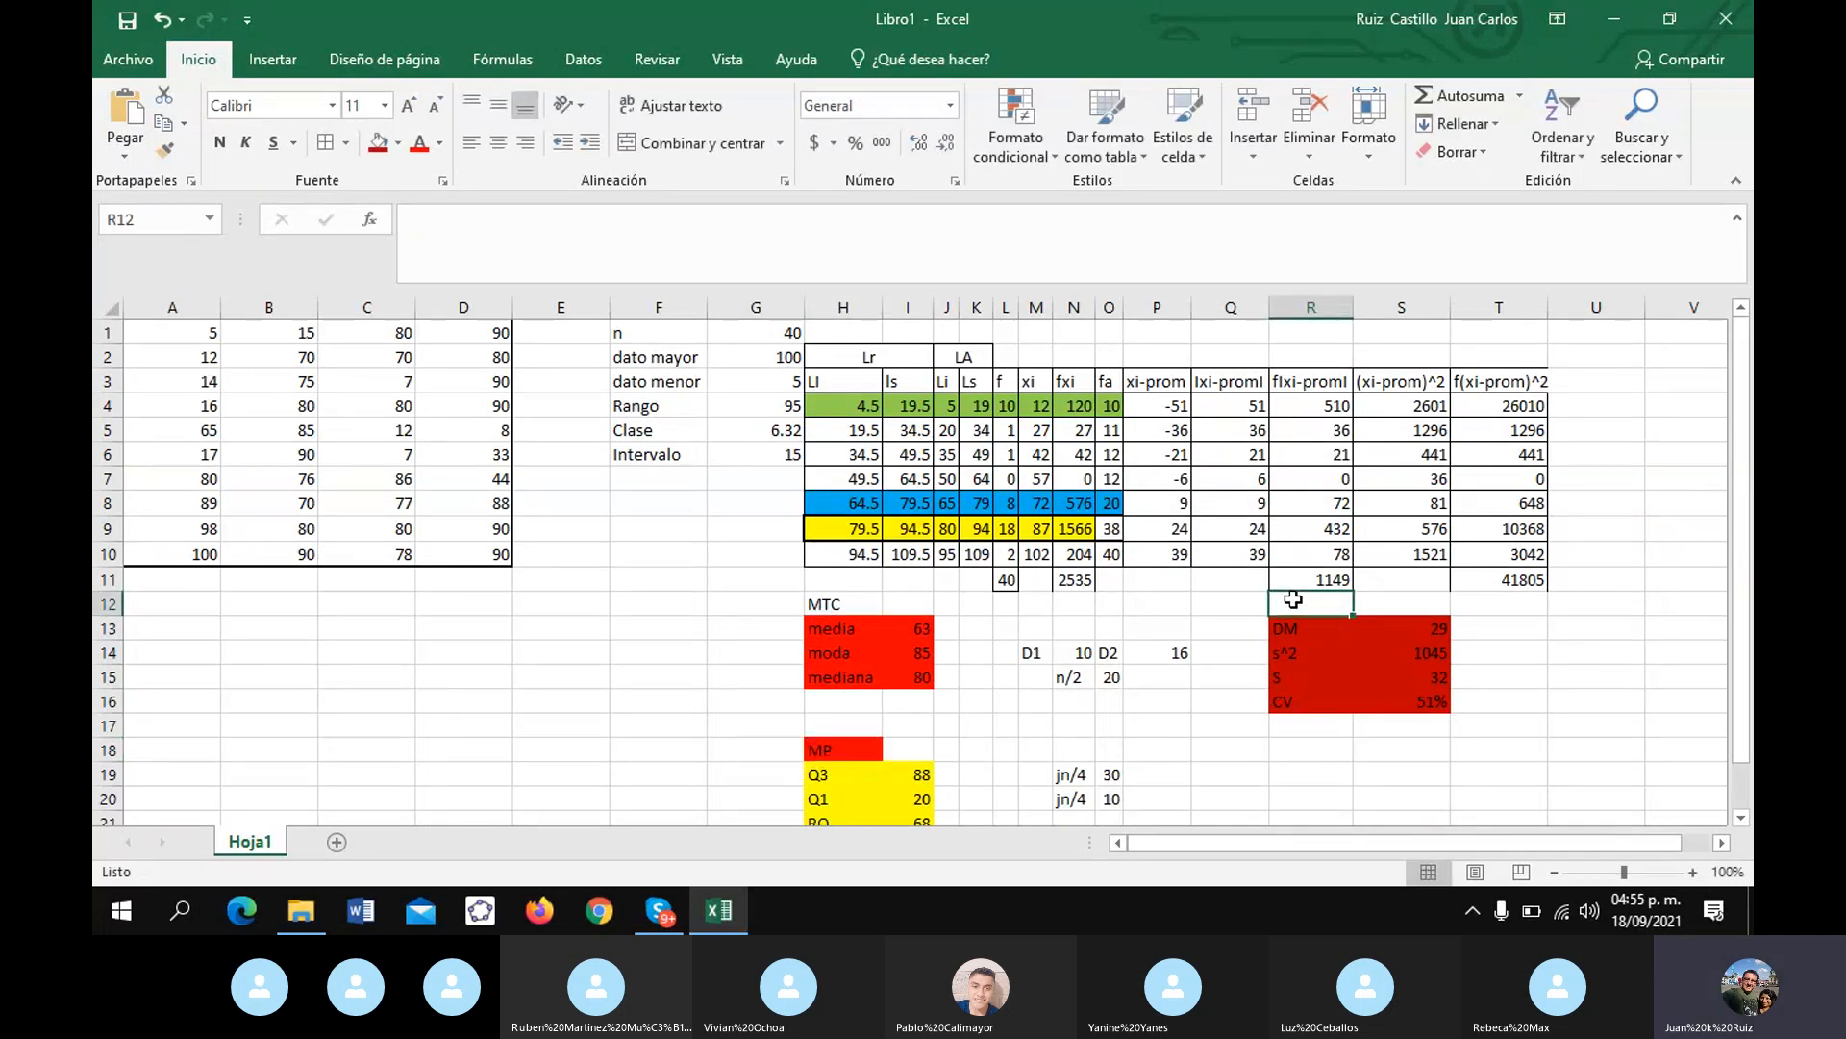
text(MD)
click(1312, 749)
text(MA)
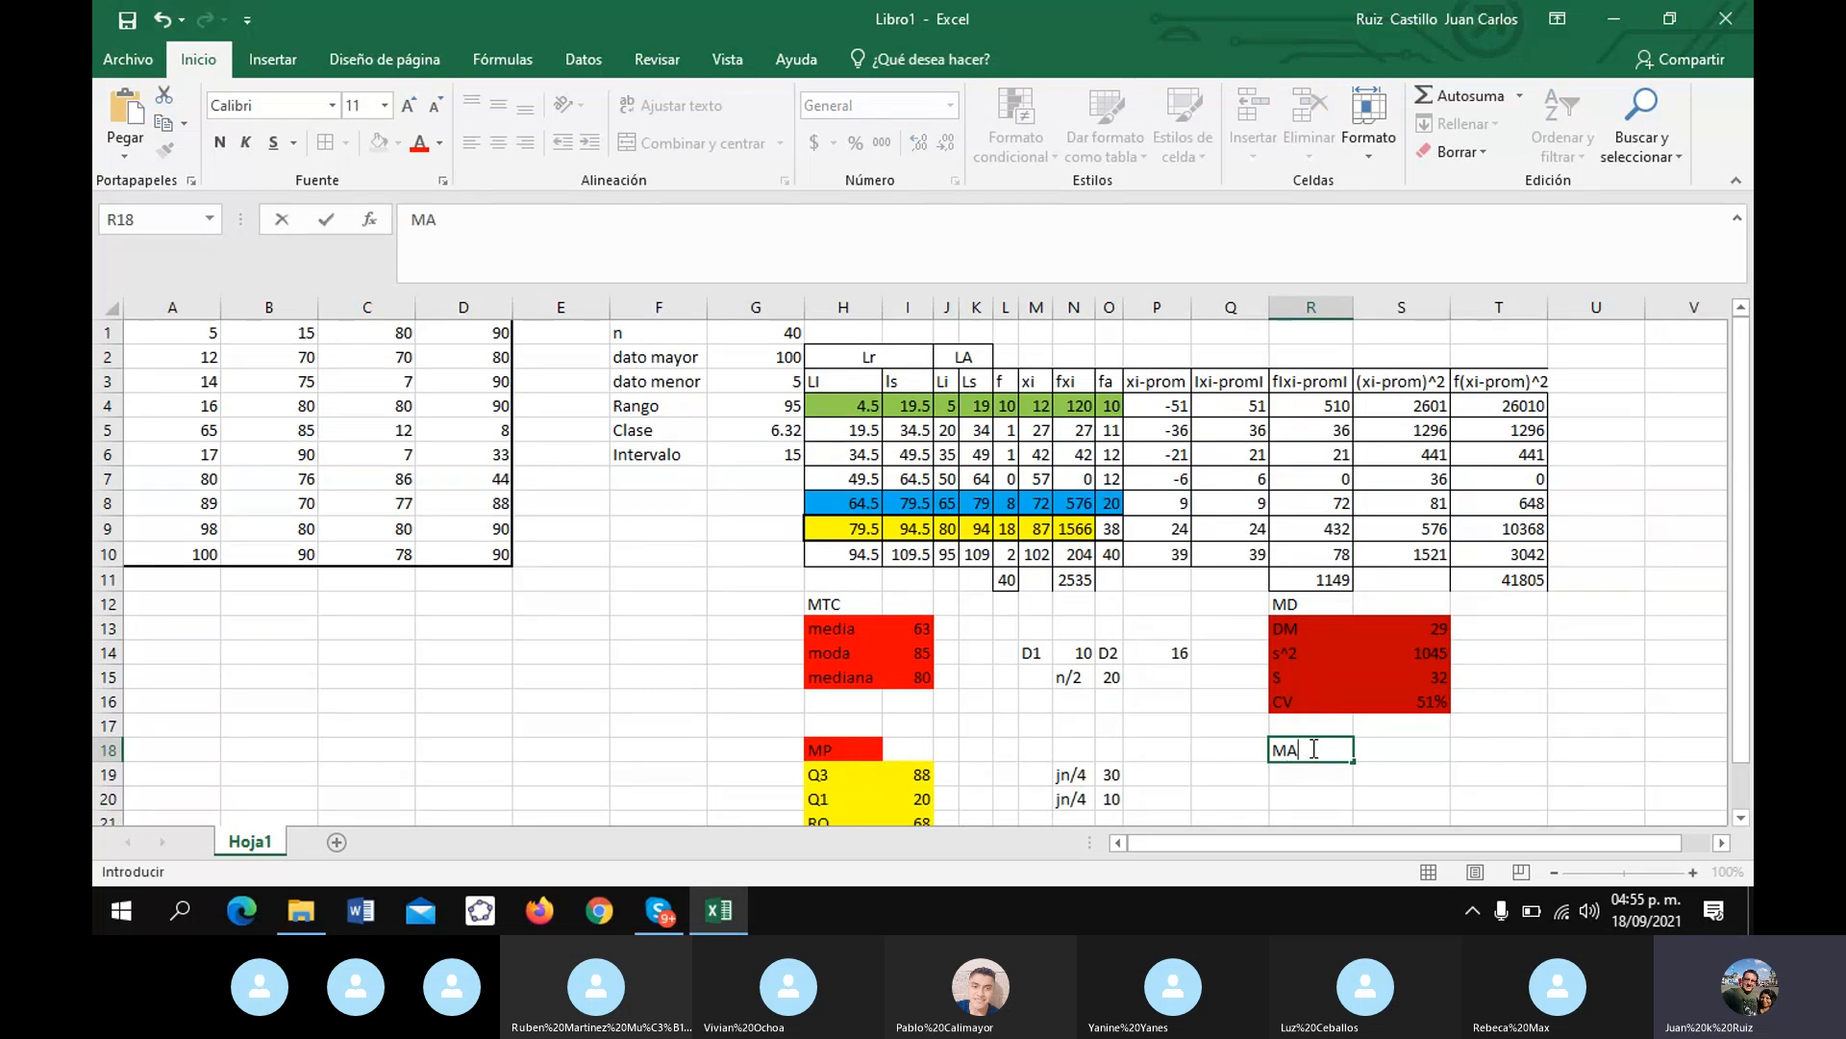
key(BackSpace)
text(yC)
click(1315, 806)
- Change the fill of the MAyC heading in R18 to yellow
scroll(1316, 806, down, 1)
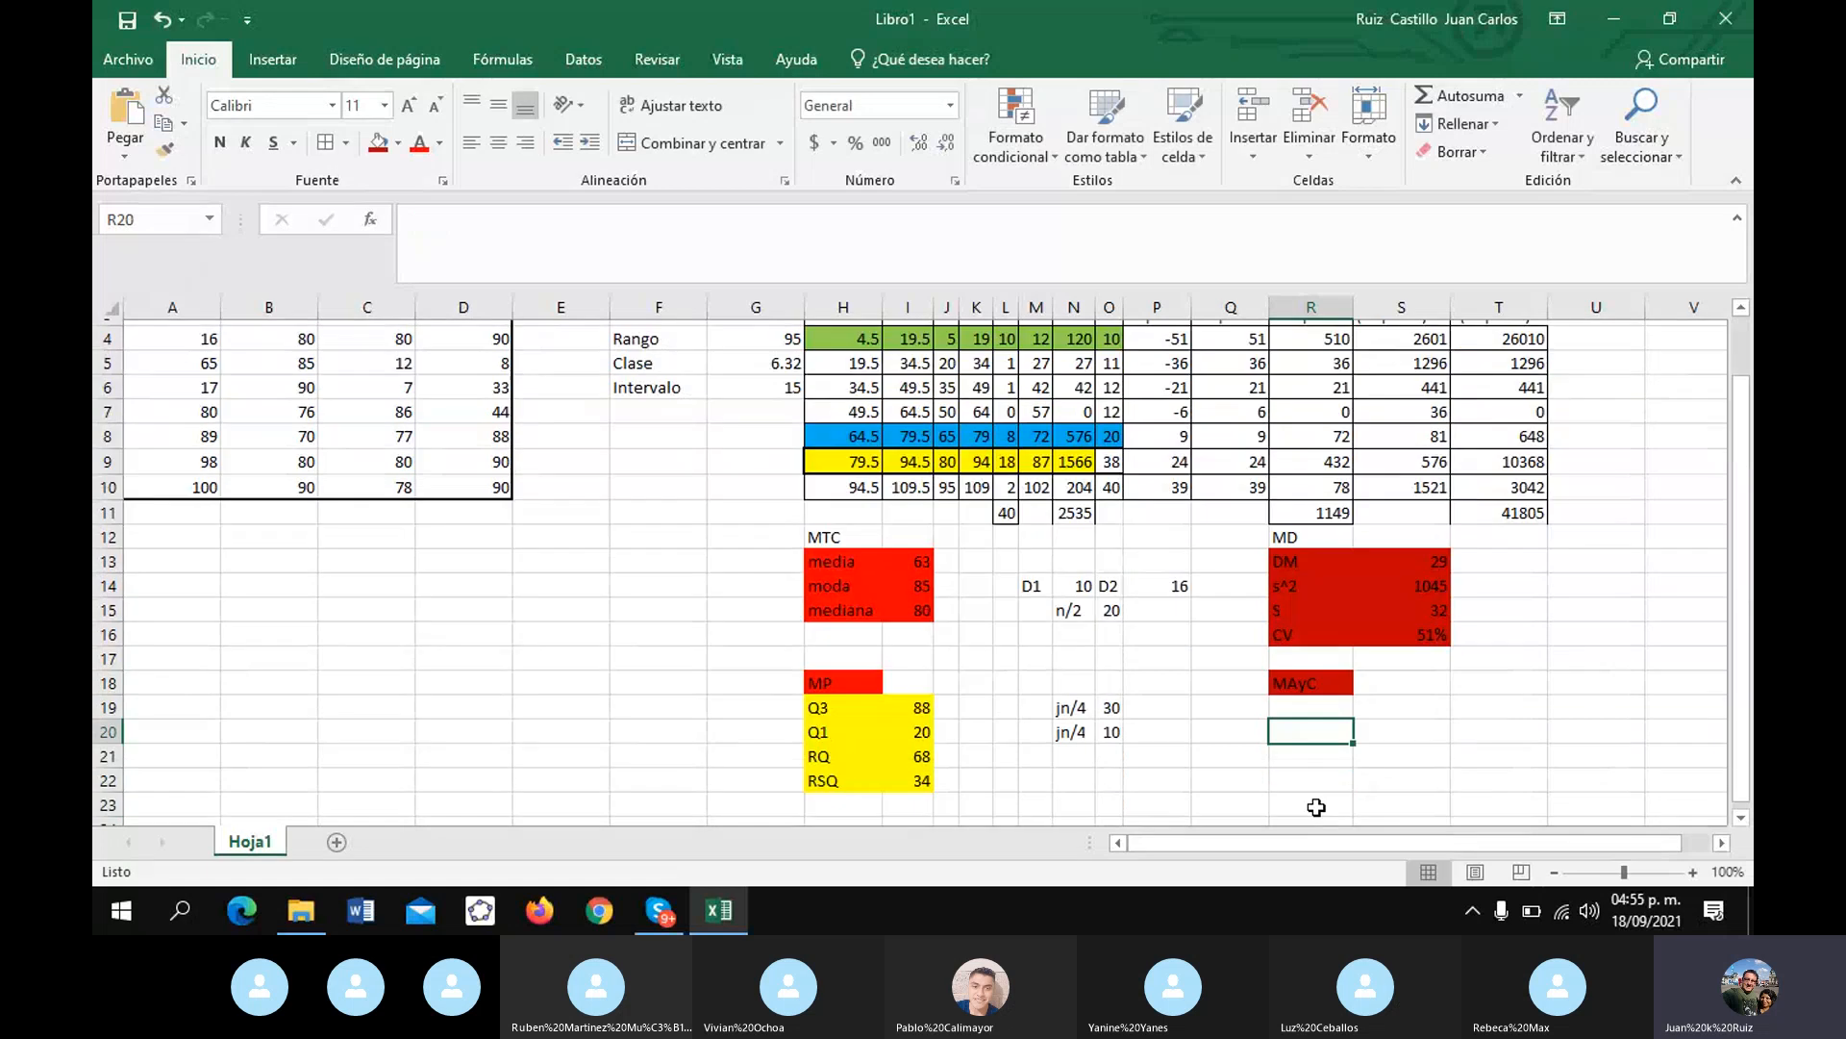
click(1306, 679)
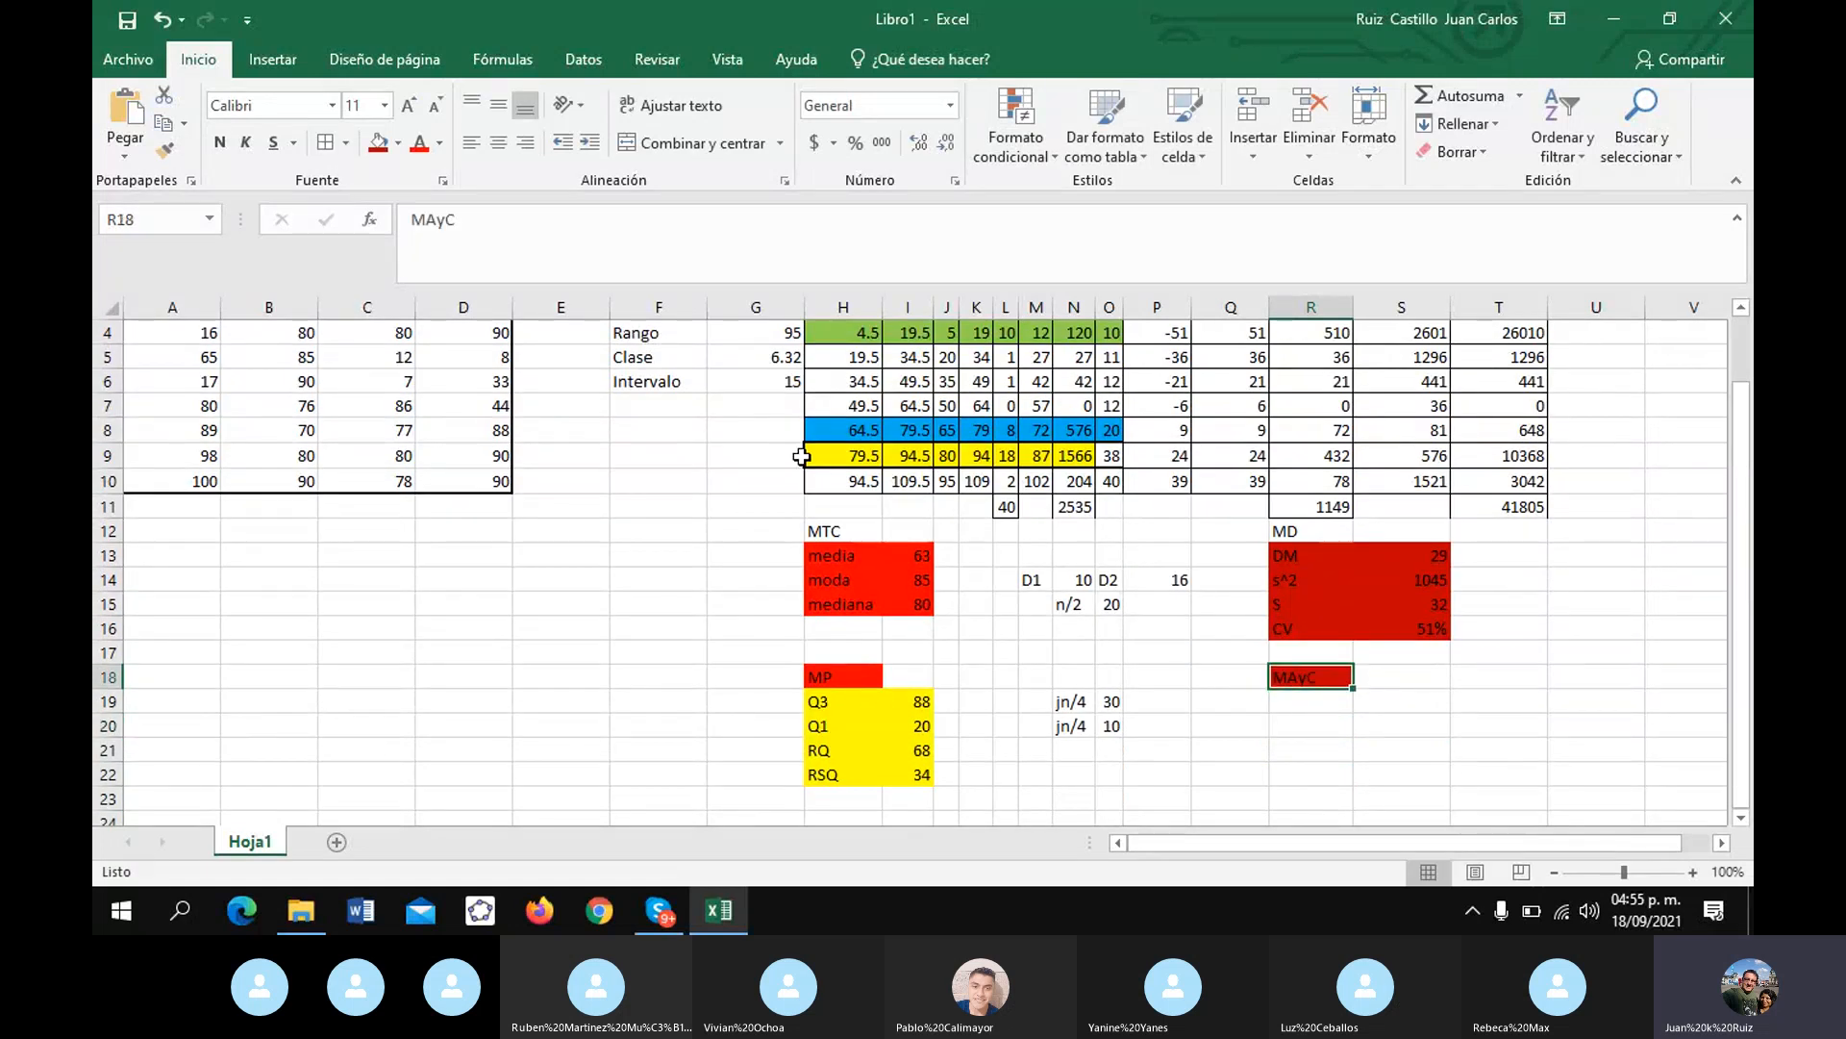
click(398, 144)
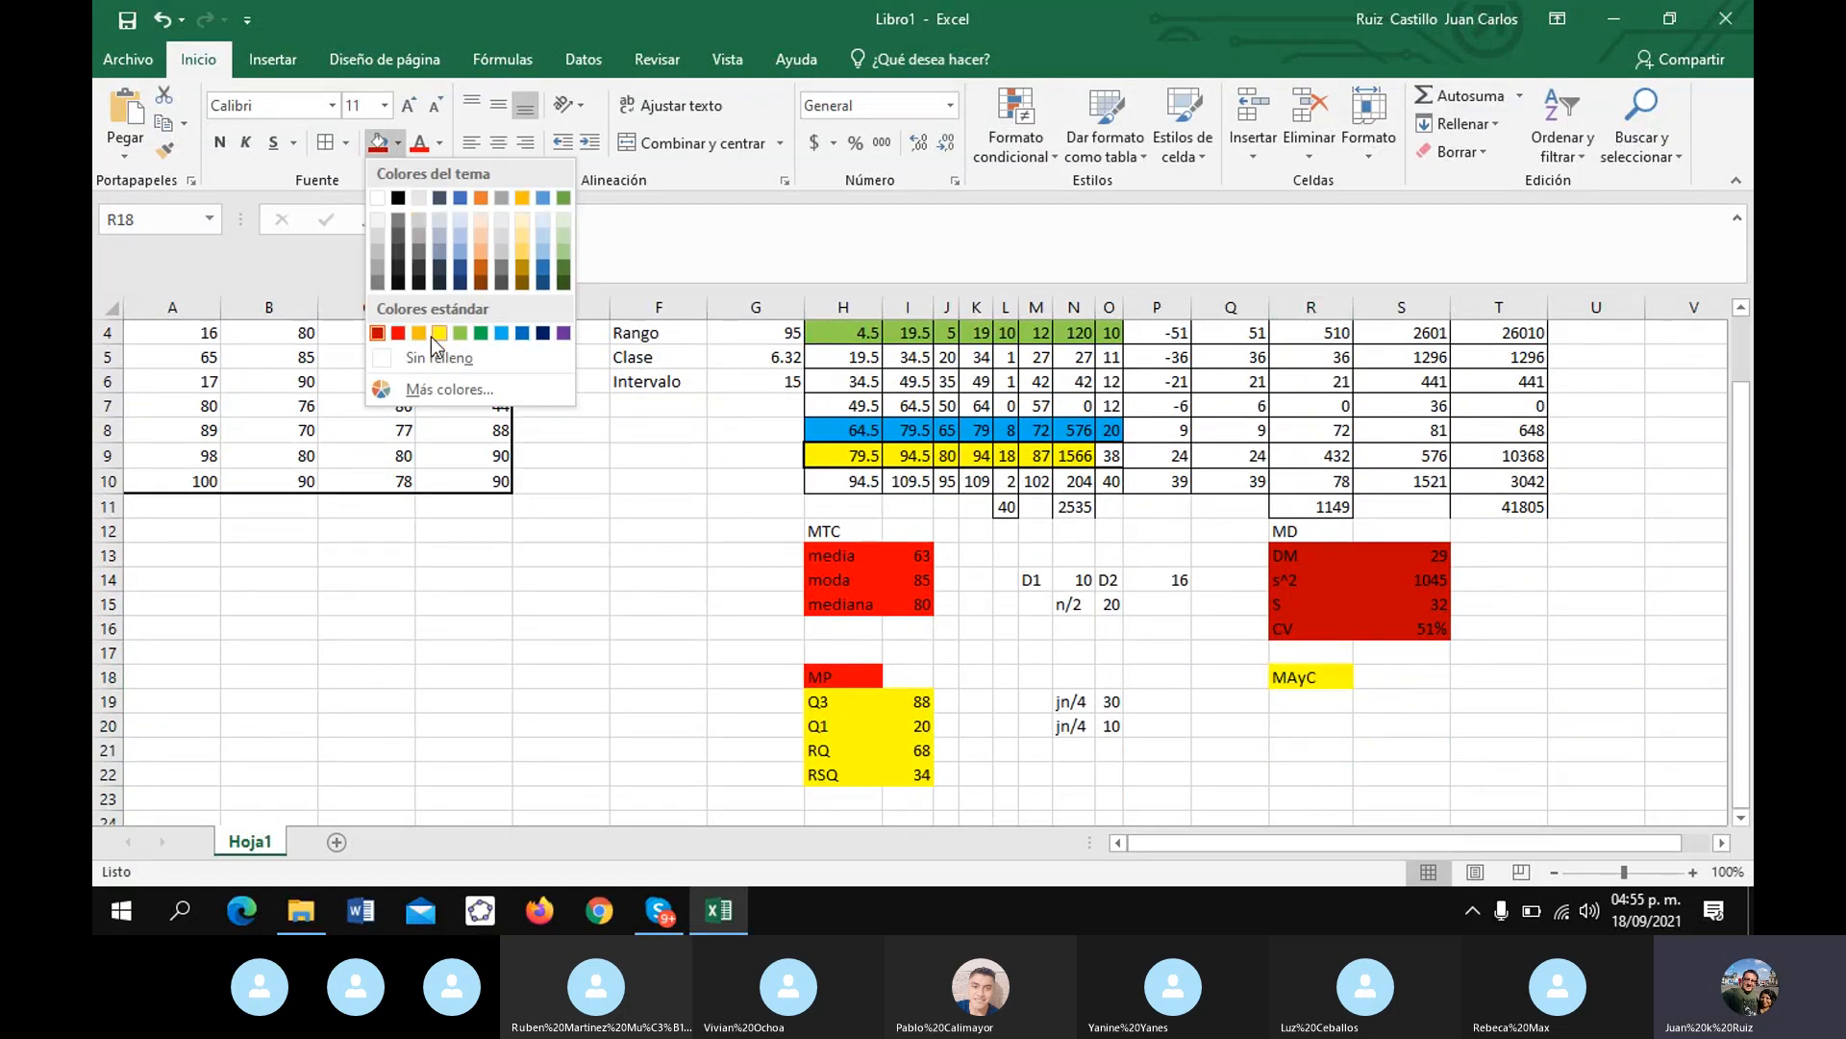
click(431, 337)
click(1289, 704)
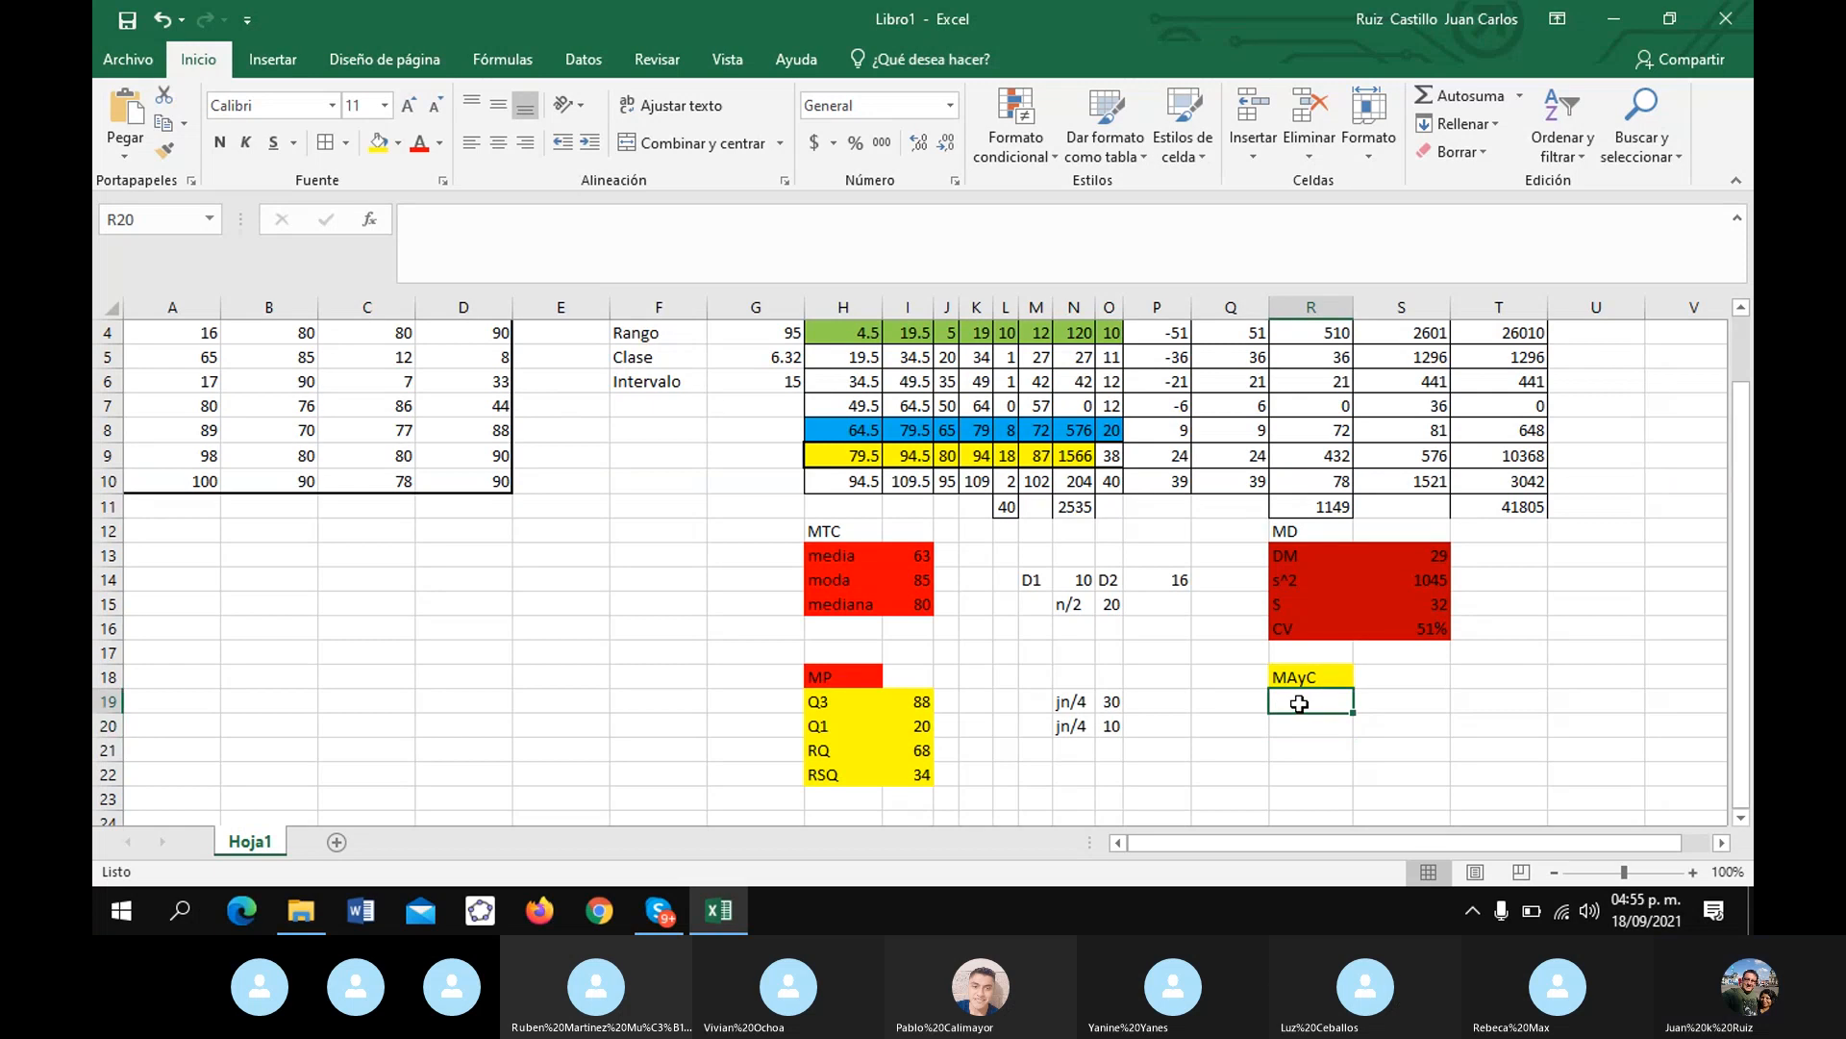
scroll(1590, 417, up, 1)
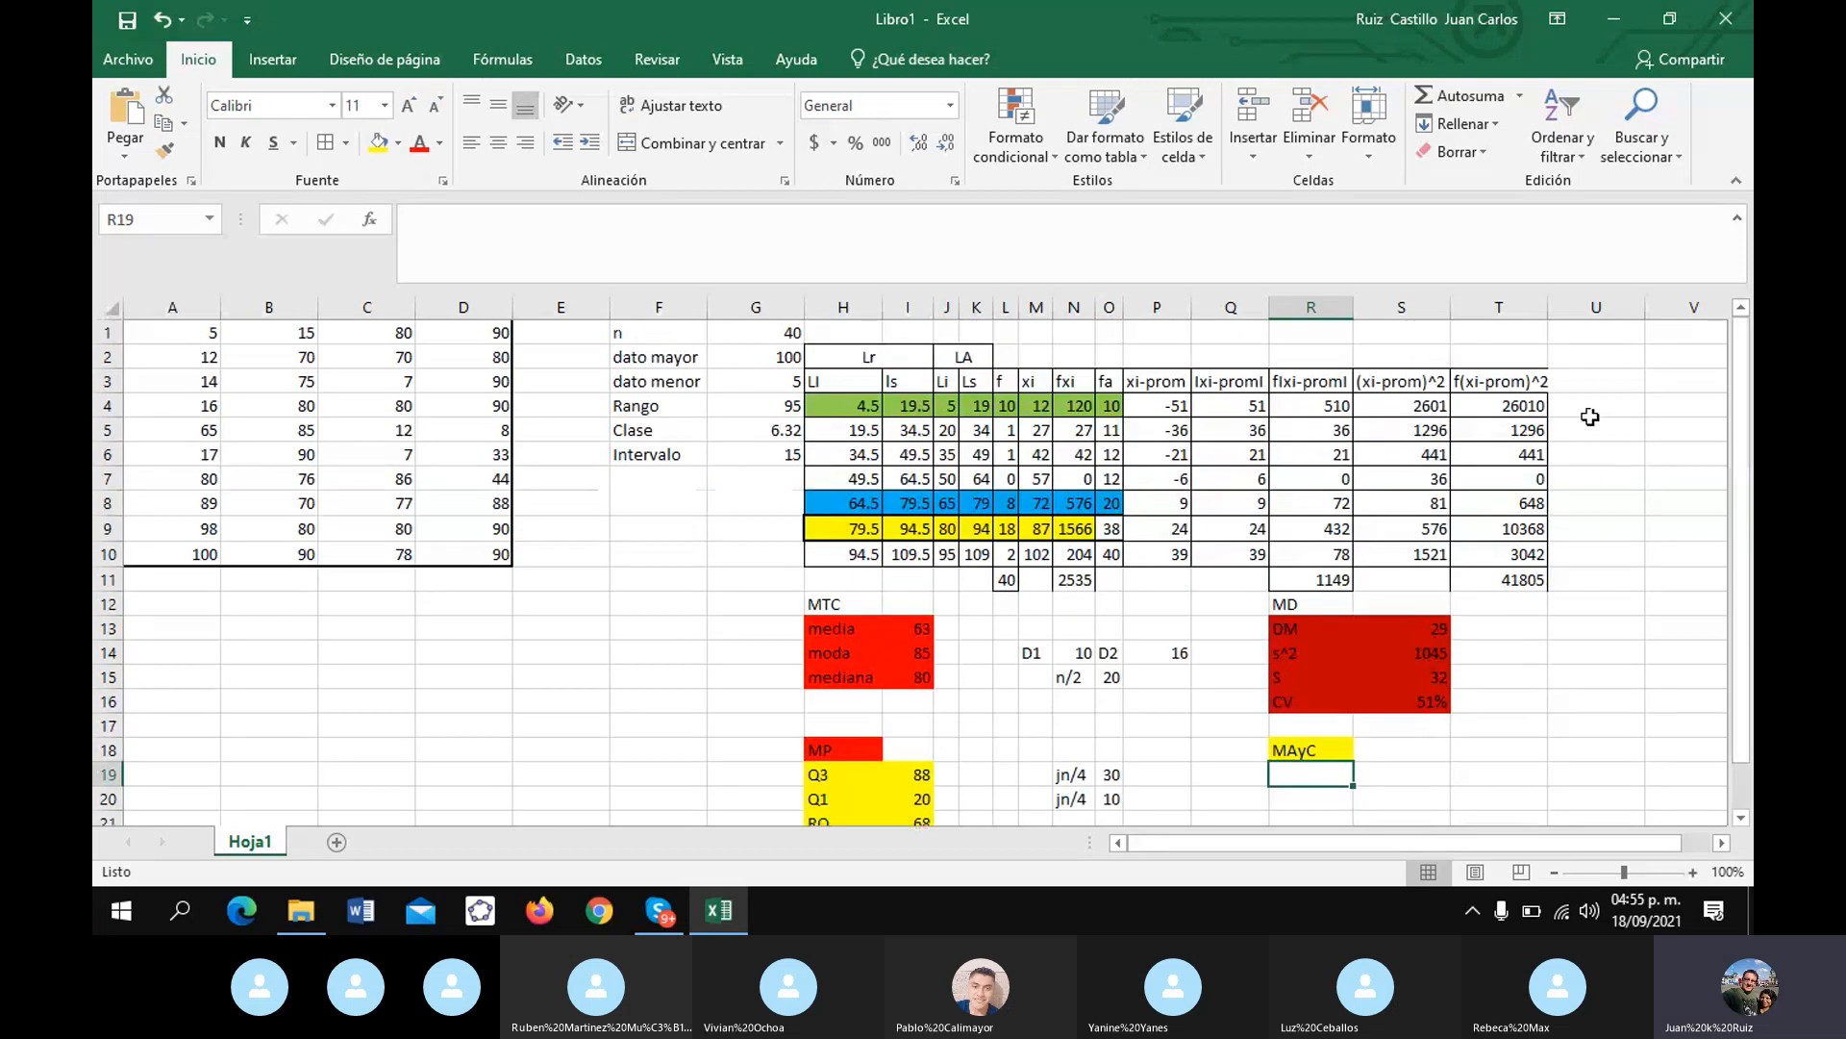
- Autofit the width of column T and enter the column heading (xi-prom)^3 in U3
double_click(1548, 307)
click(1572, 383)
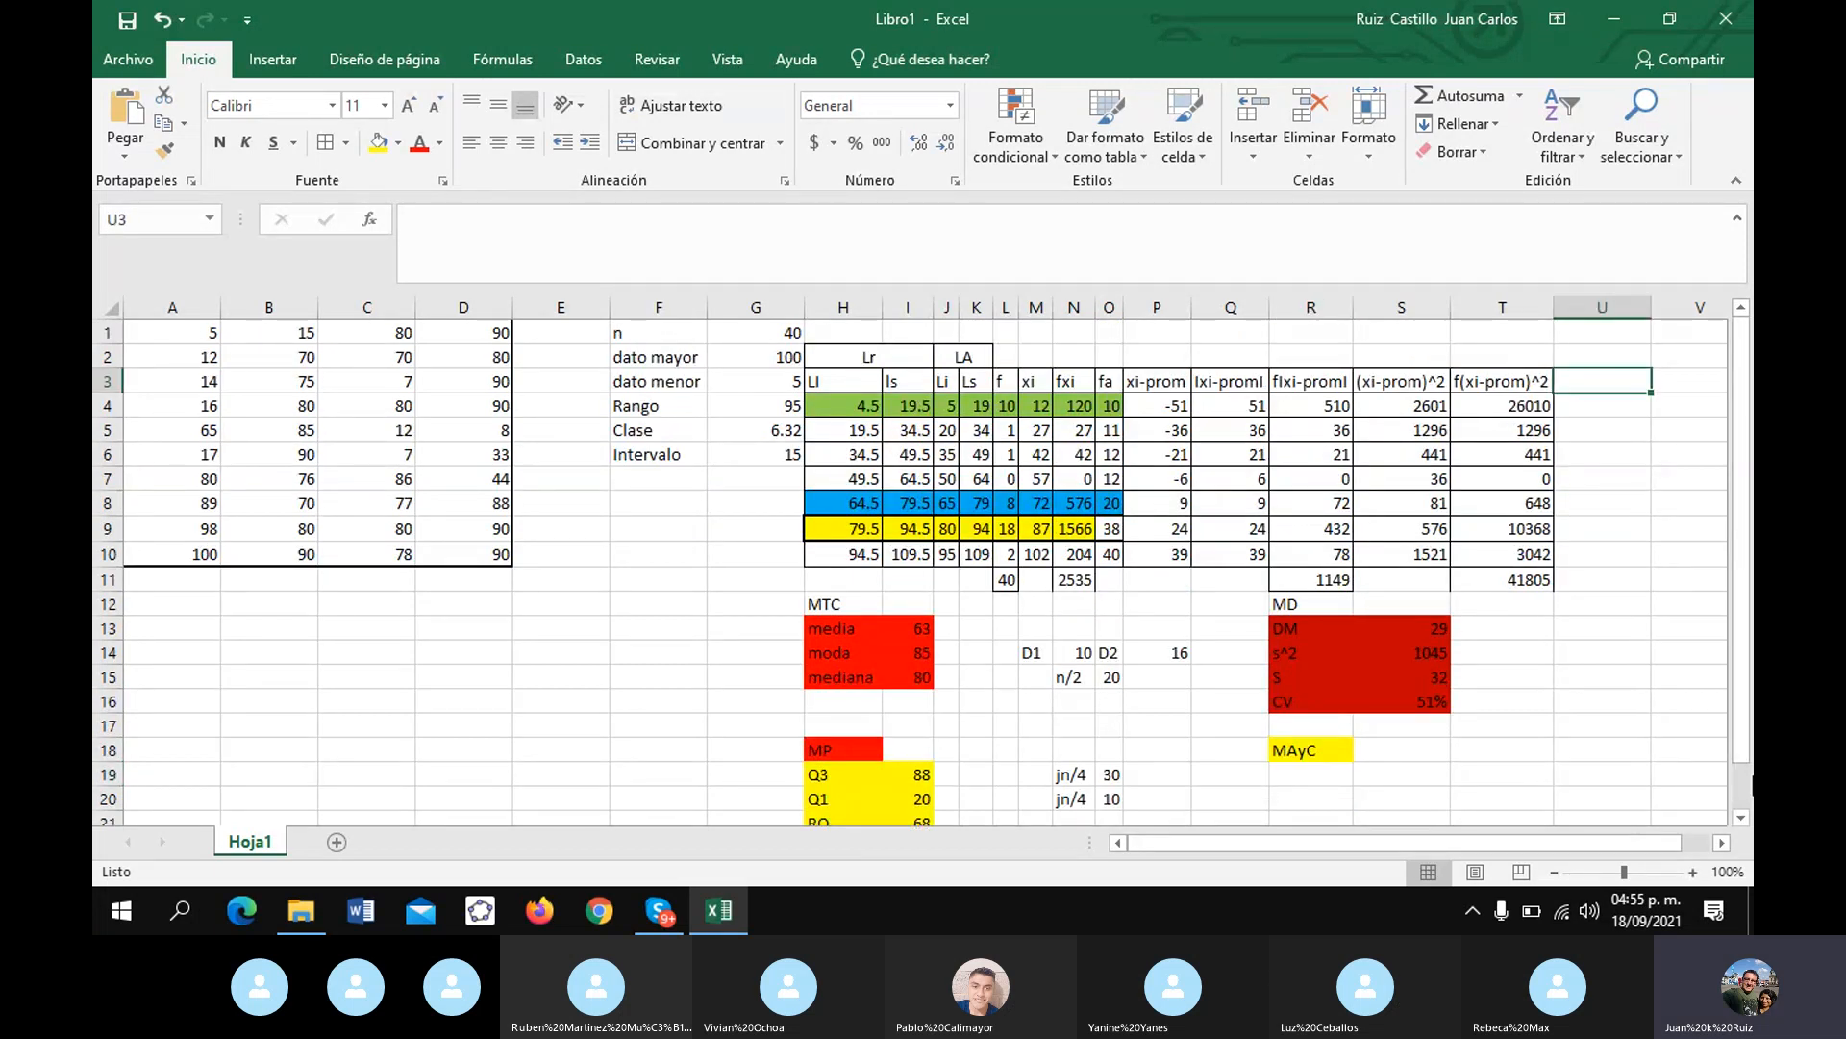
text(=)
key(BackSpace)
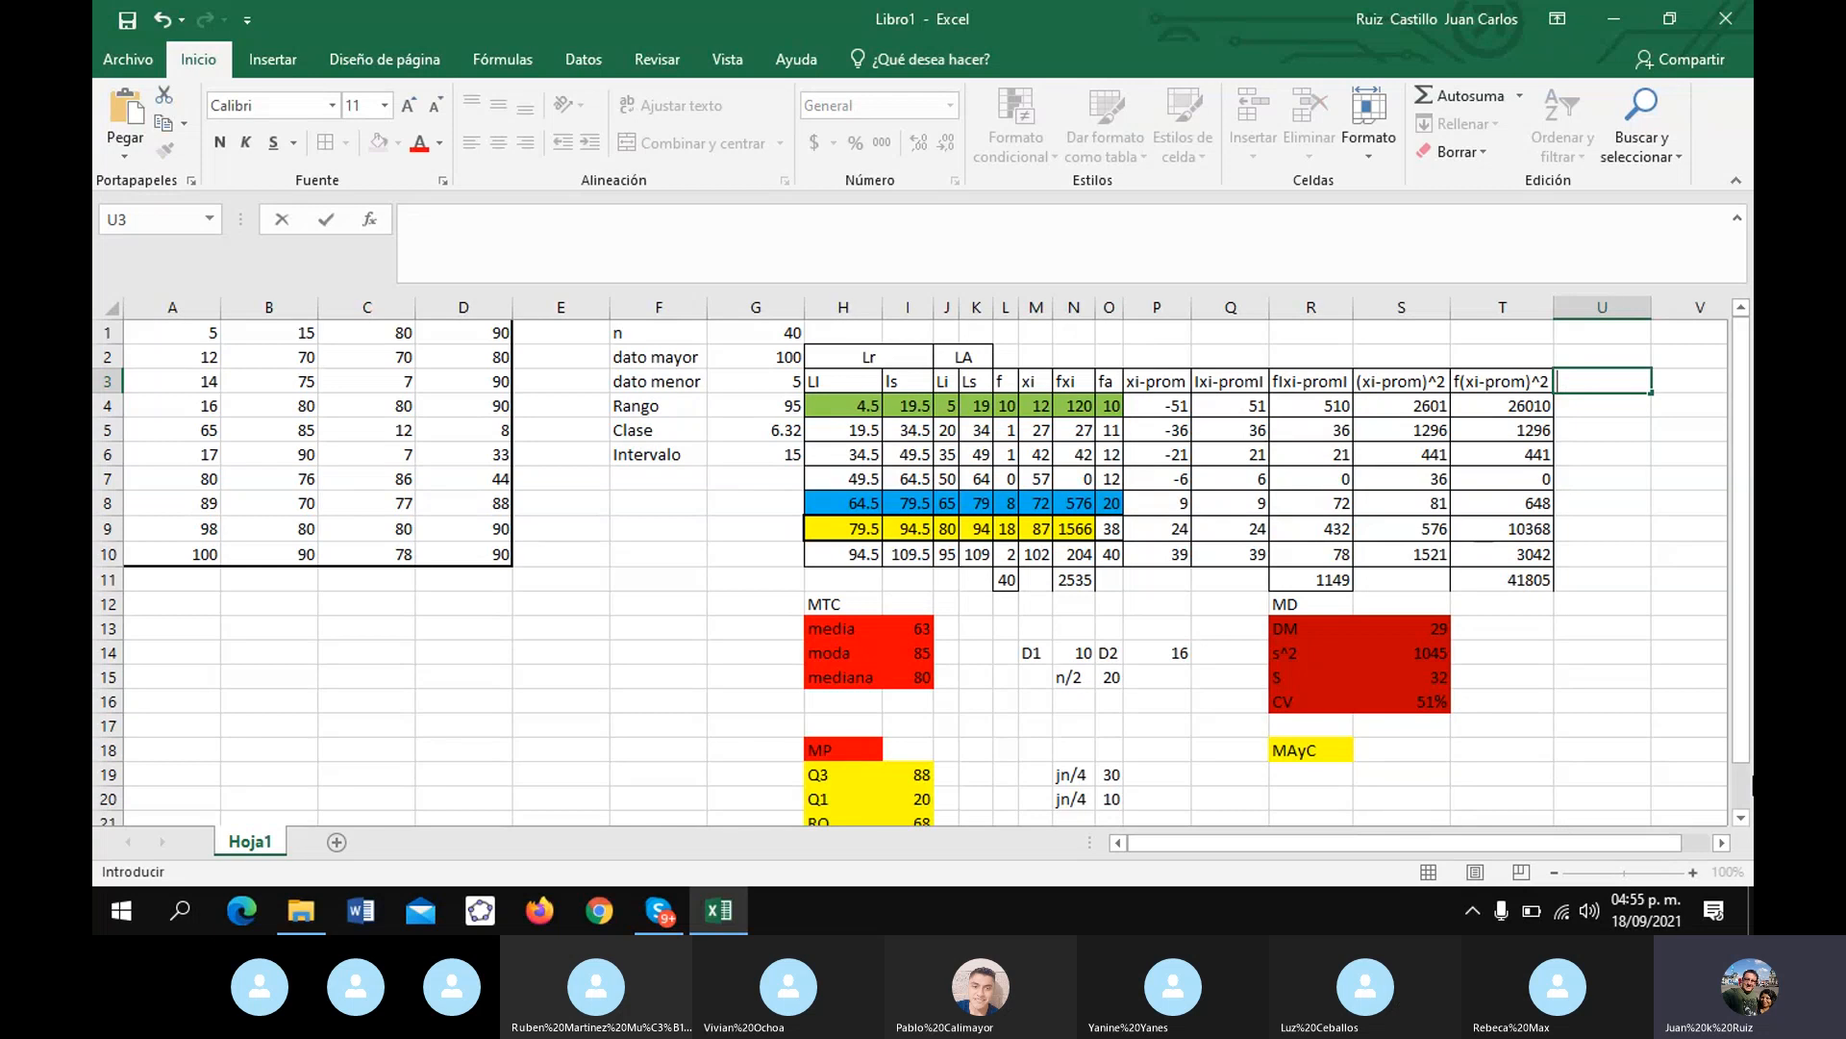
text((xi-prom)
text()^3)
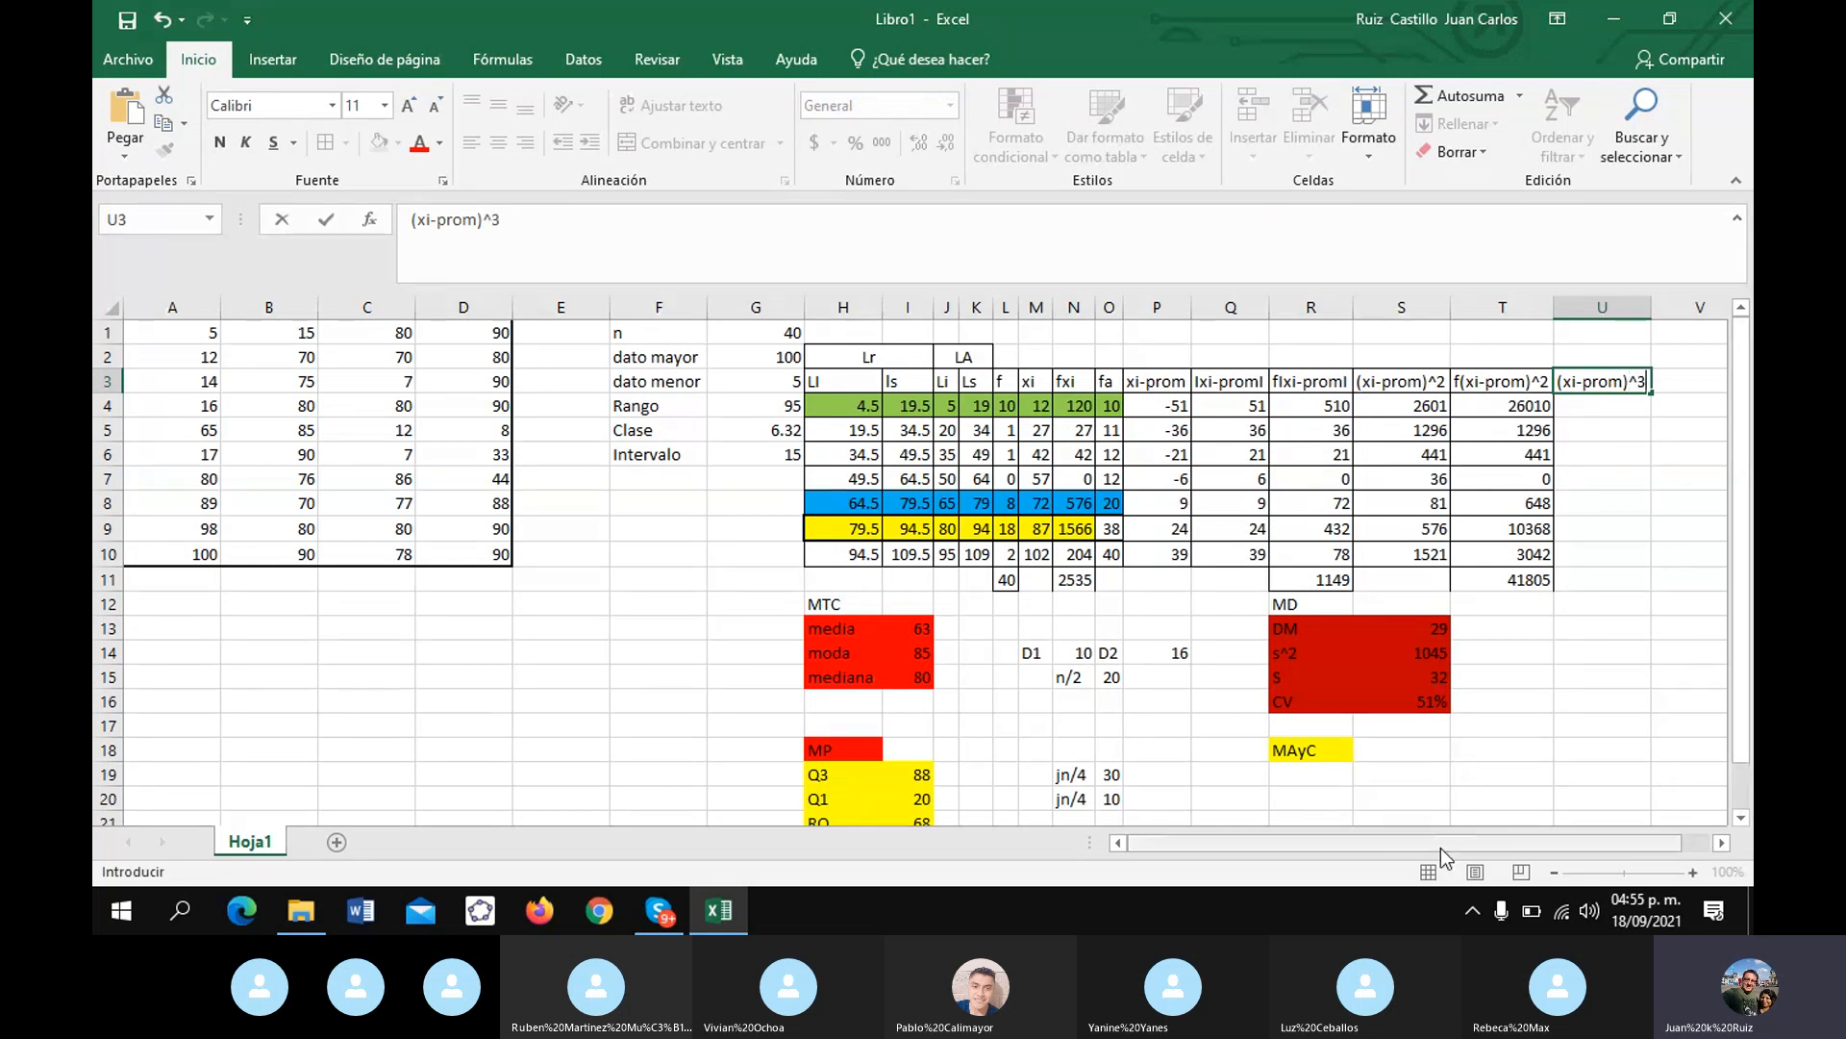
- Calculate the cubed deviation in U4 with =P4^3 and fill the formula down to U10
click(1582, 412)
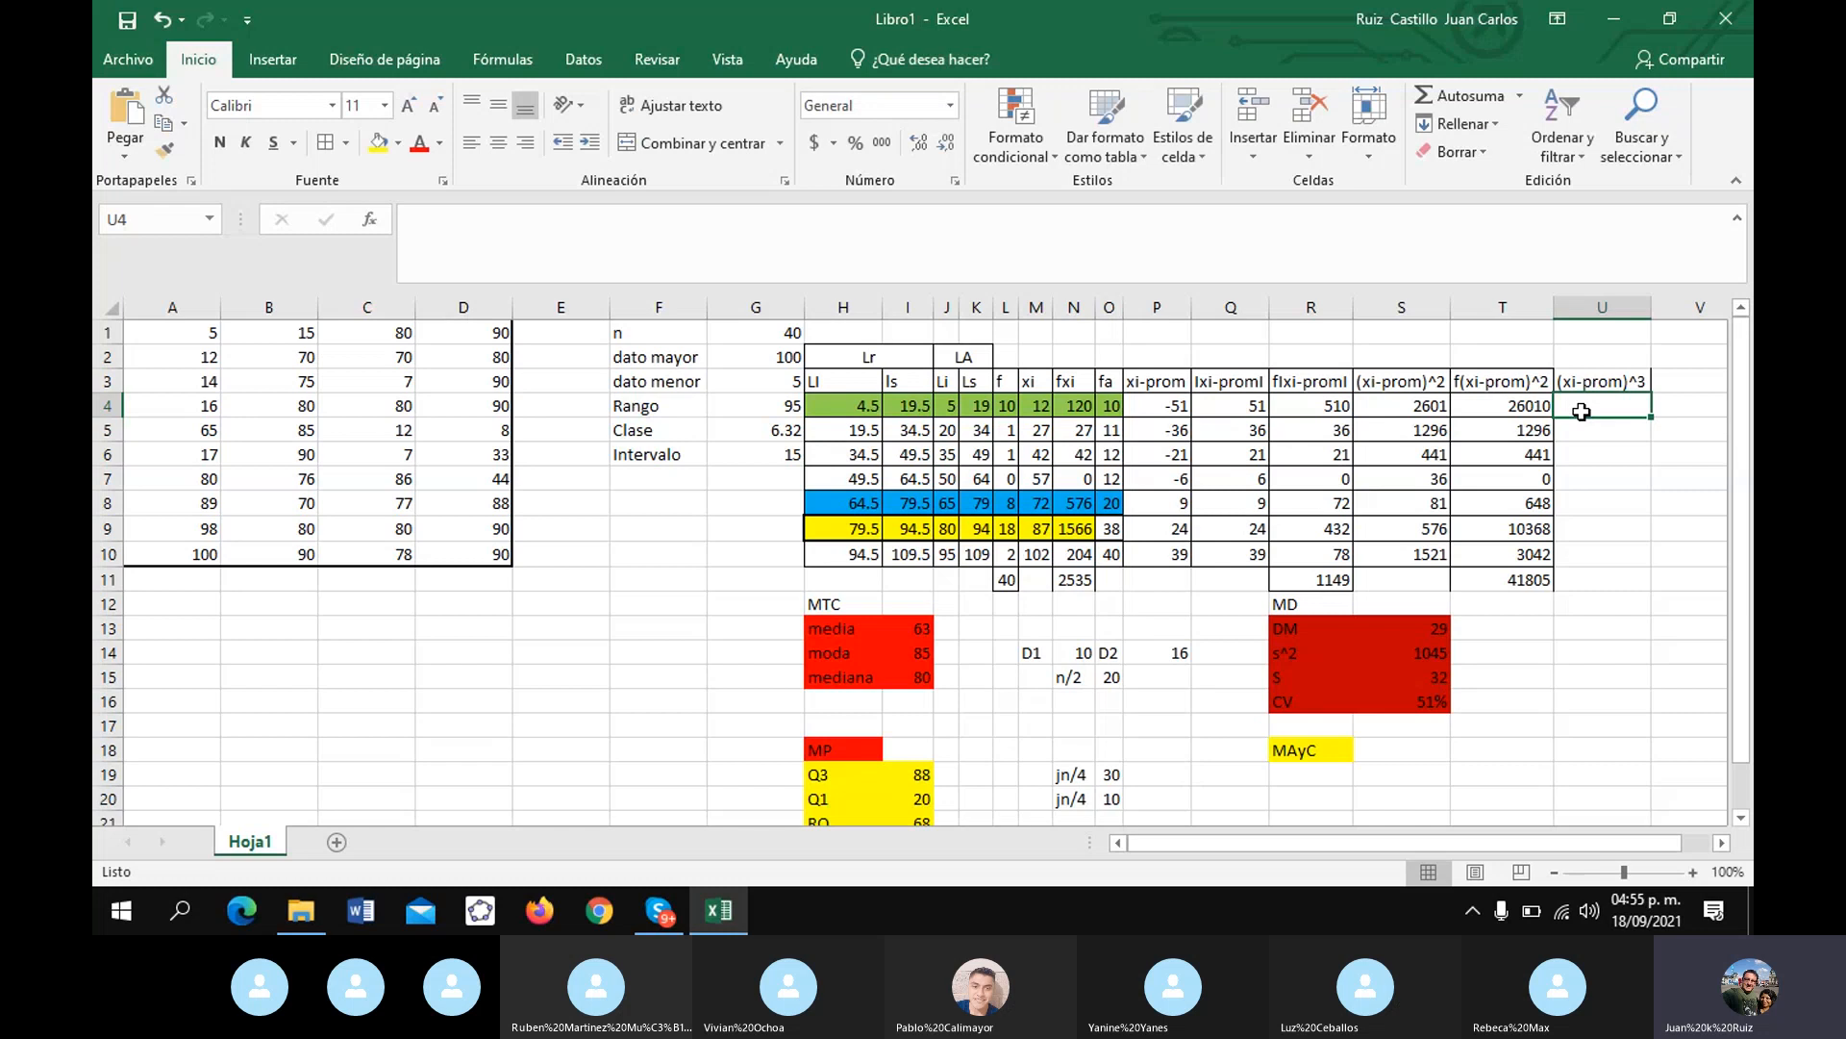
text(=)
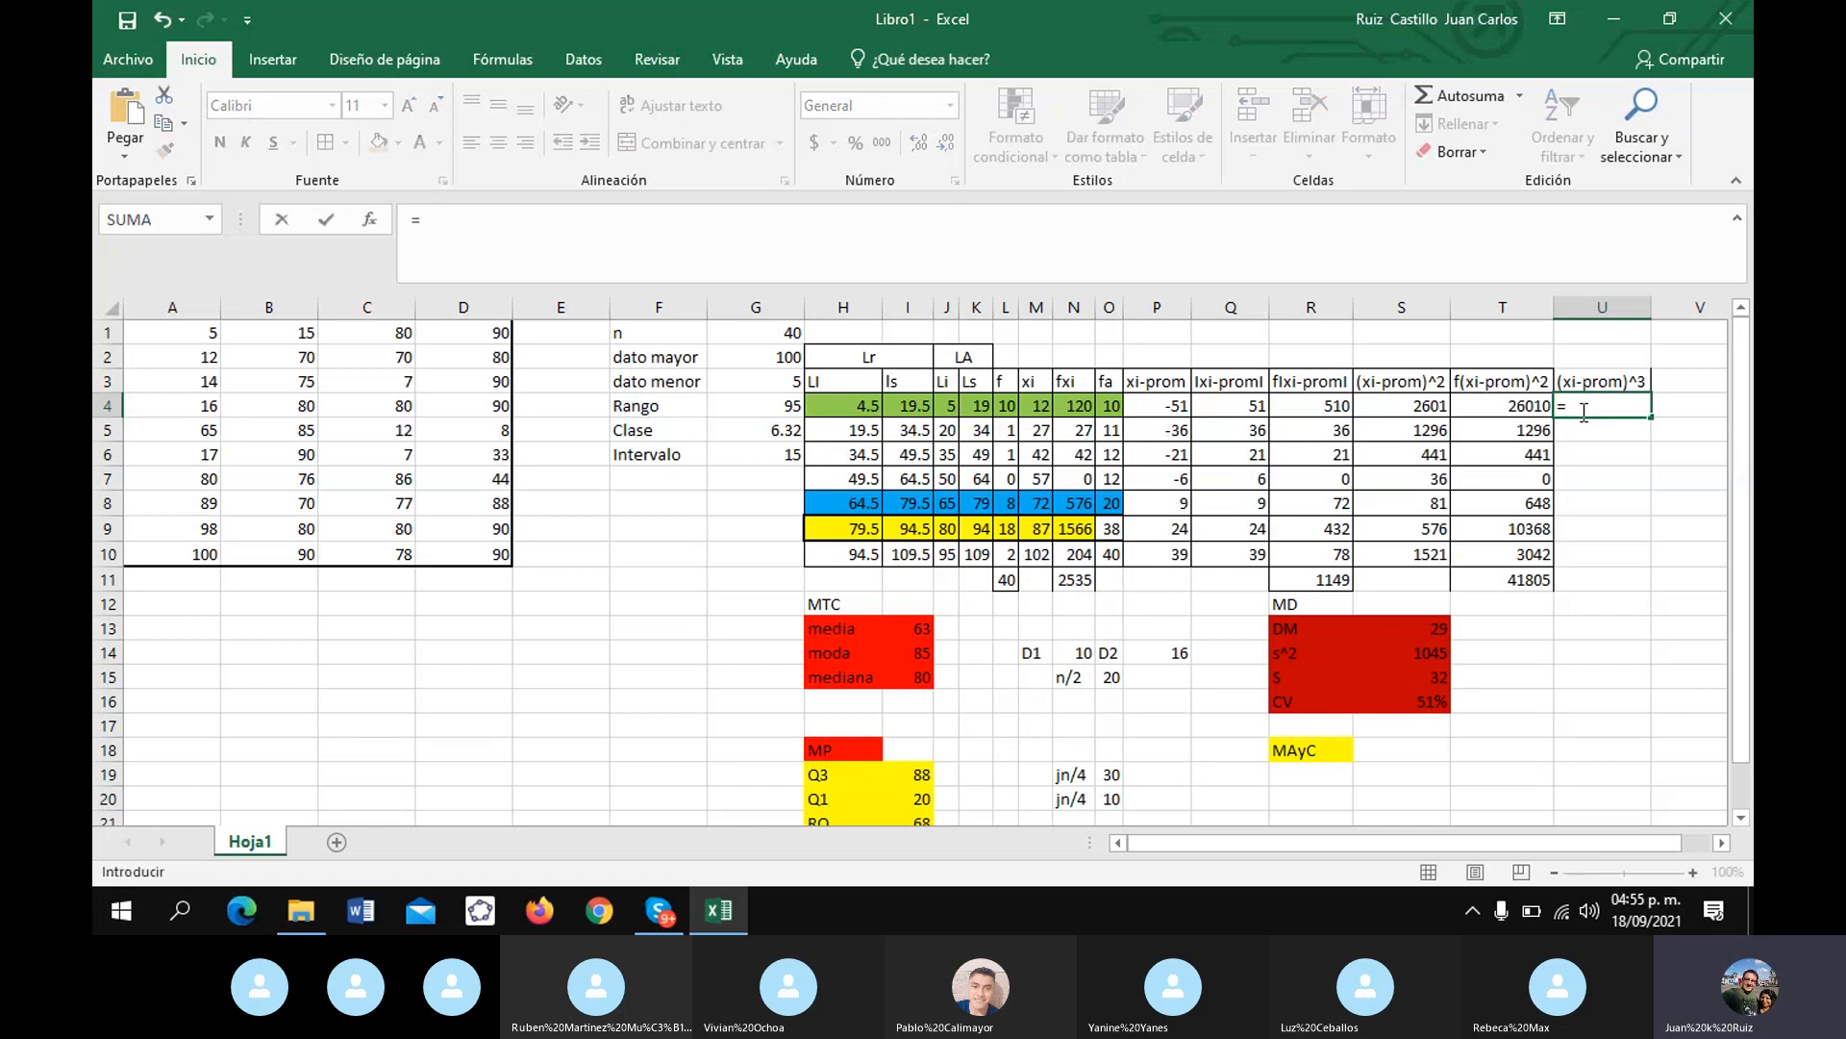
click(1175, 404)
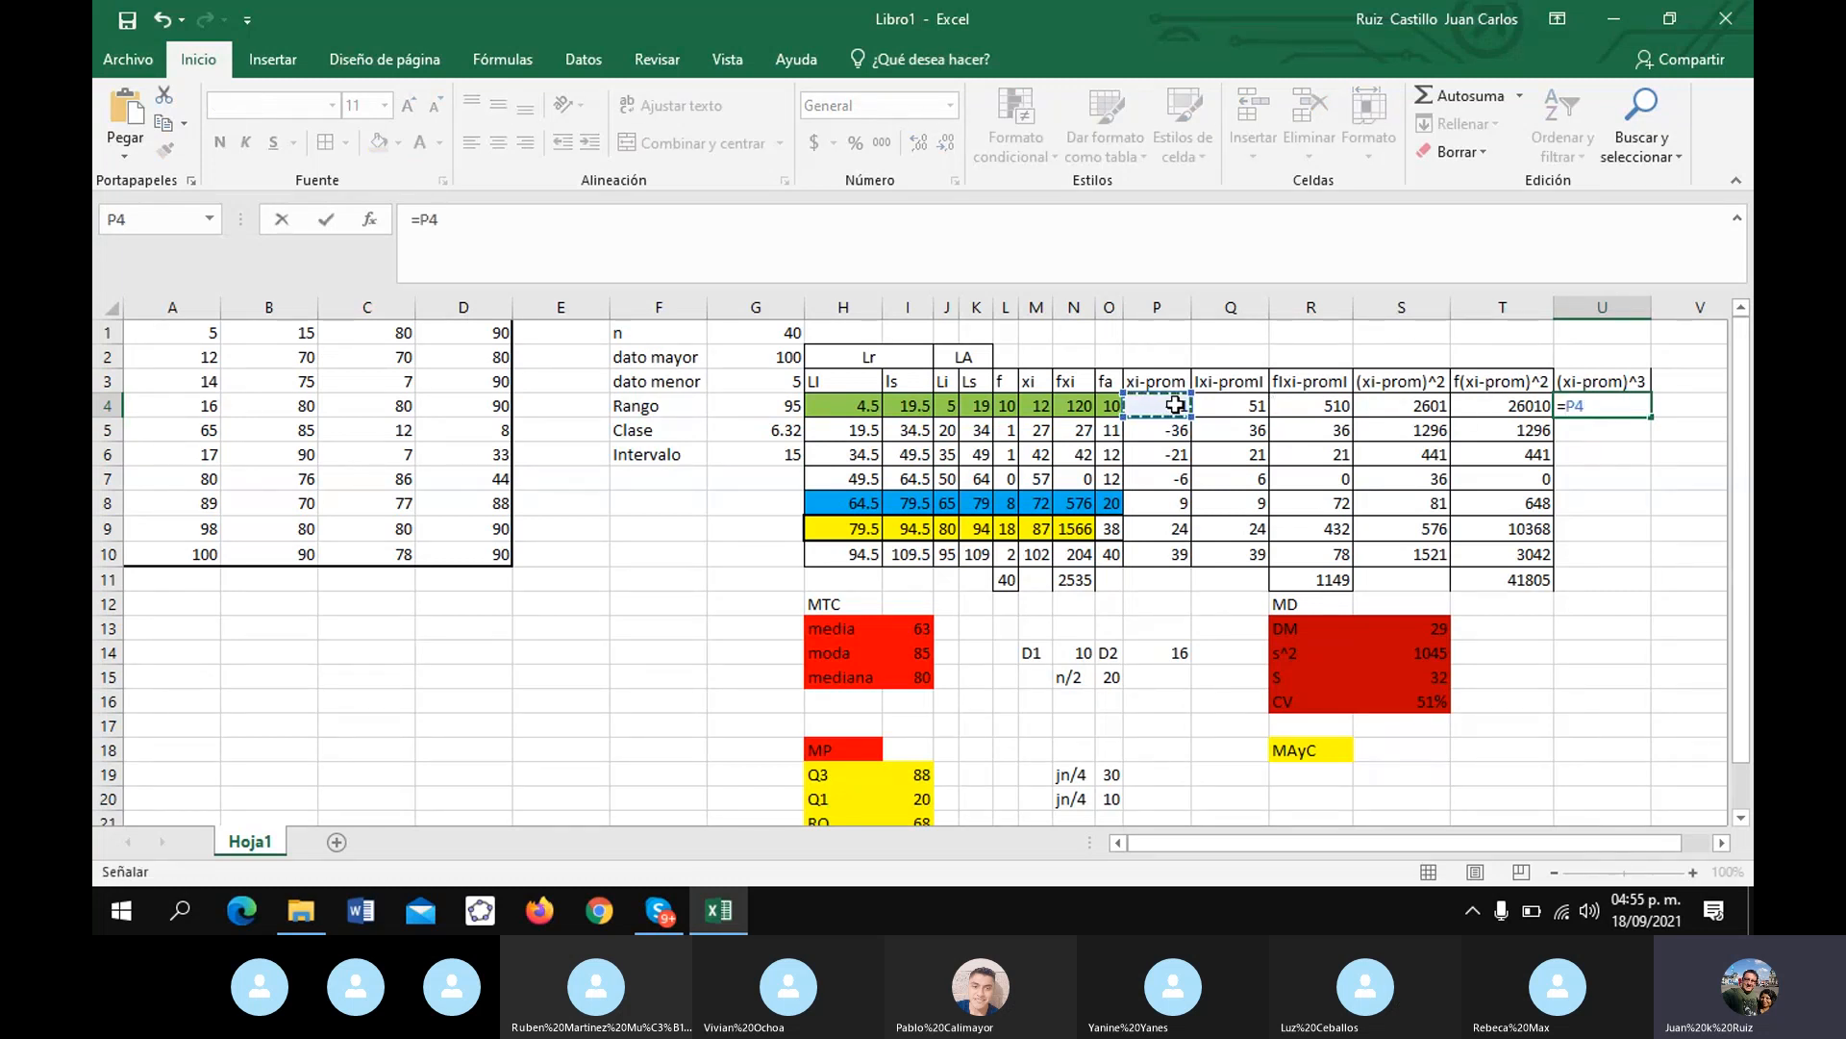
text(^3)
key(Return)
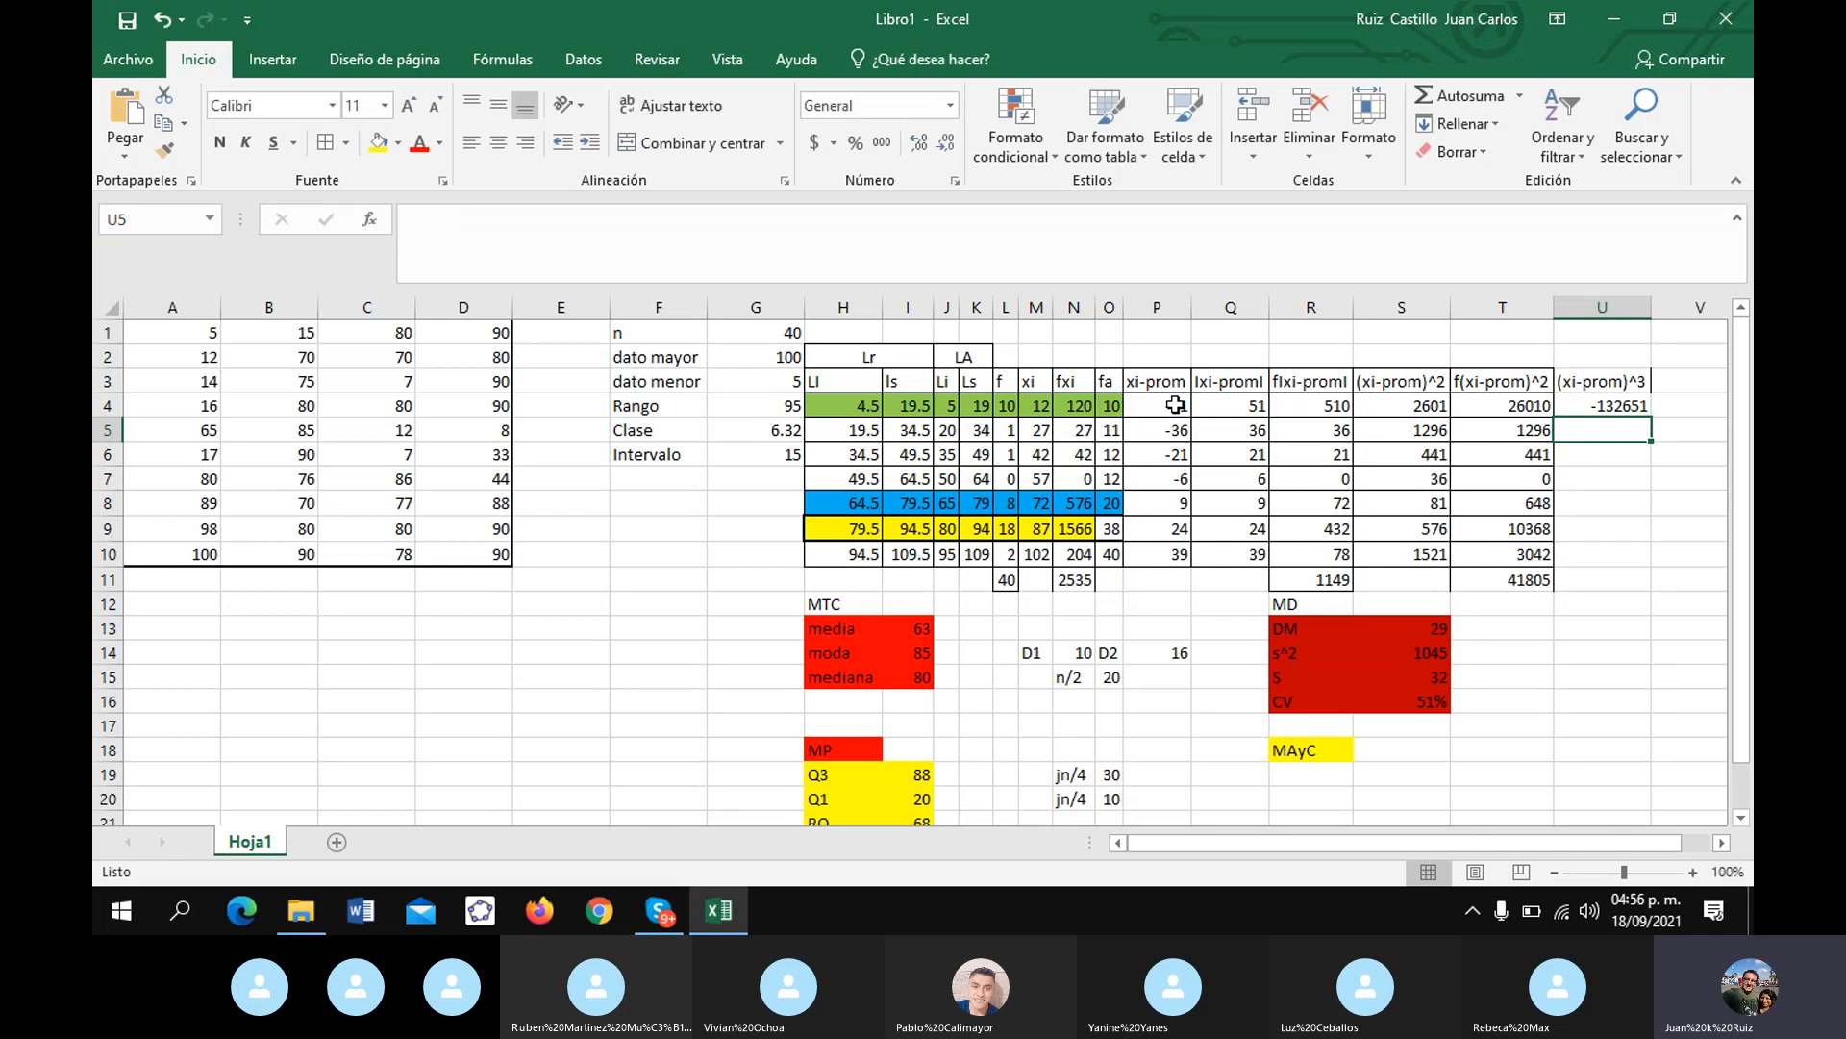
click(1606, 409)
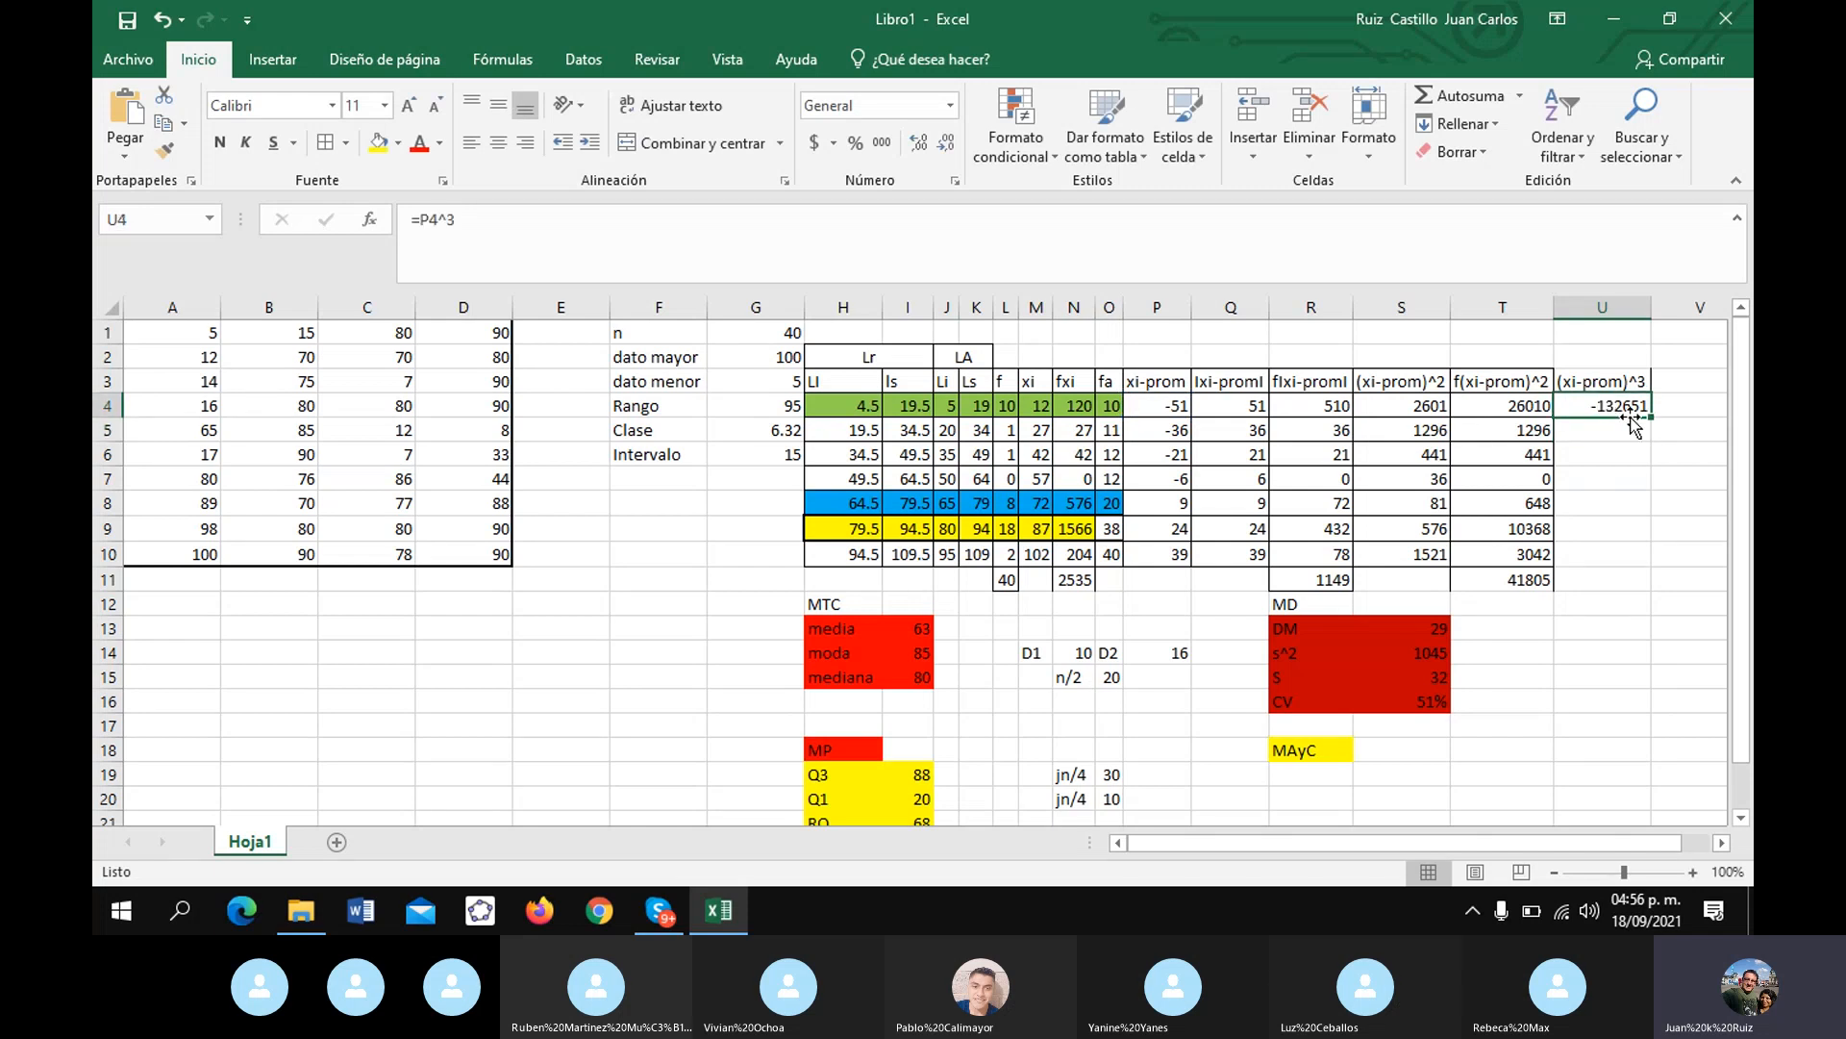
drag(1651, 417, 1661, 580)
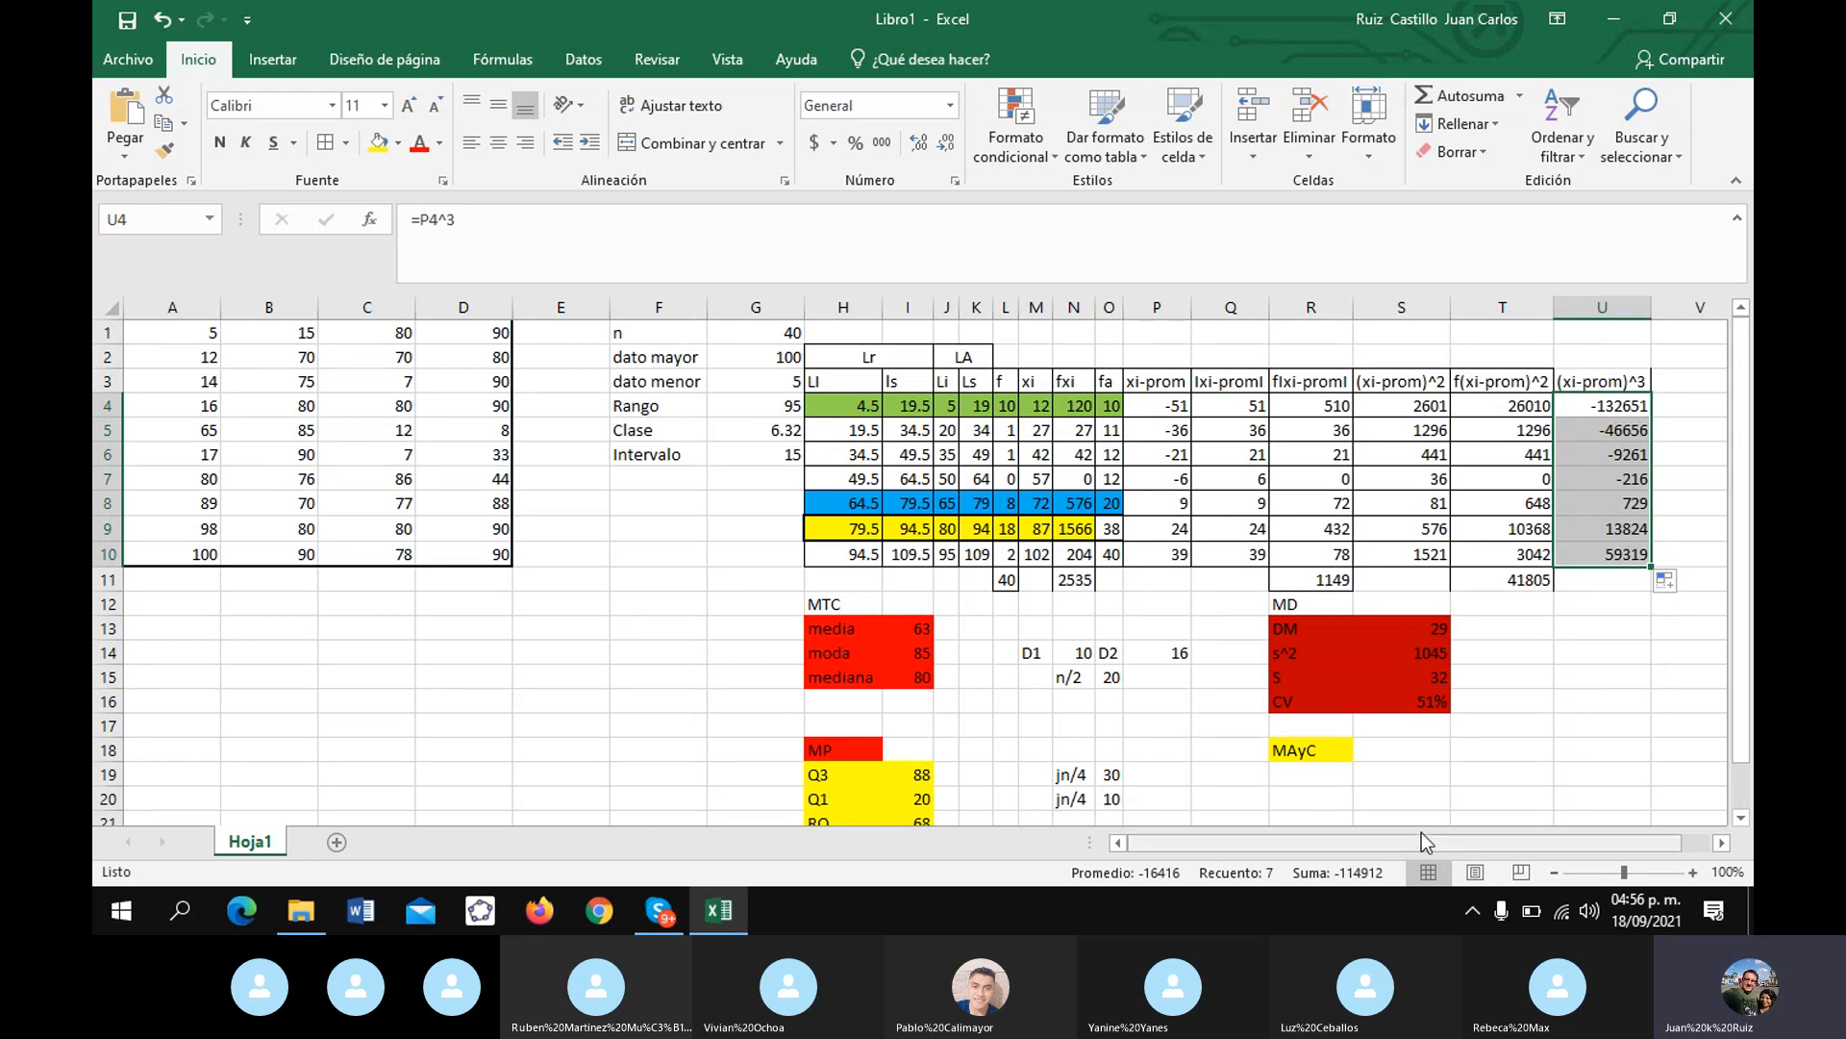
- Enter the label SK in R19 below the MAyC heading
scroll(1440, 844, right, 1)
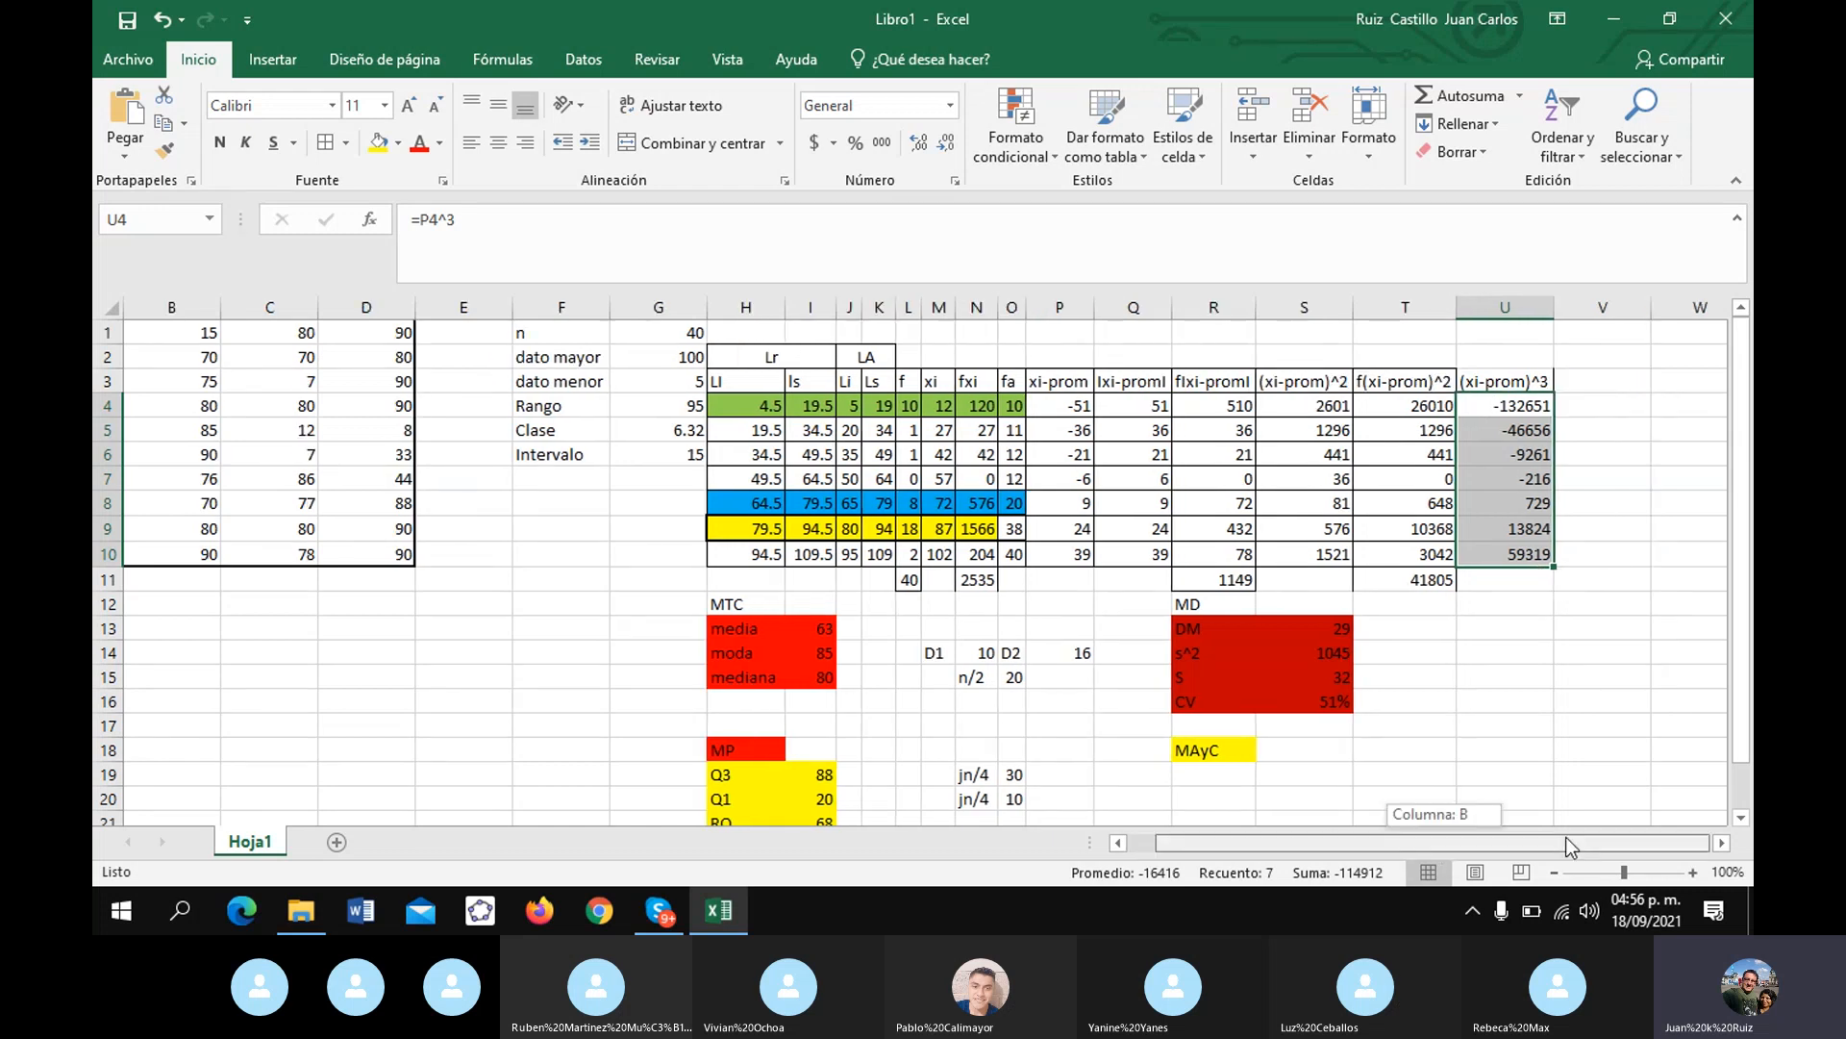
click(1562, 385)
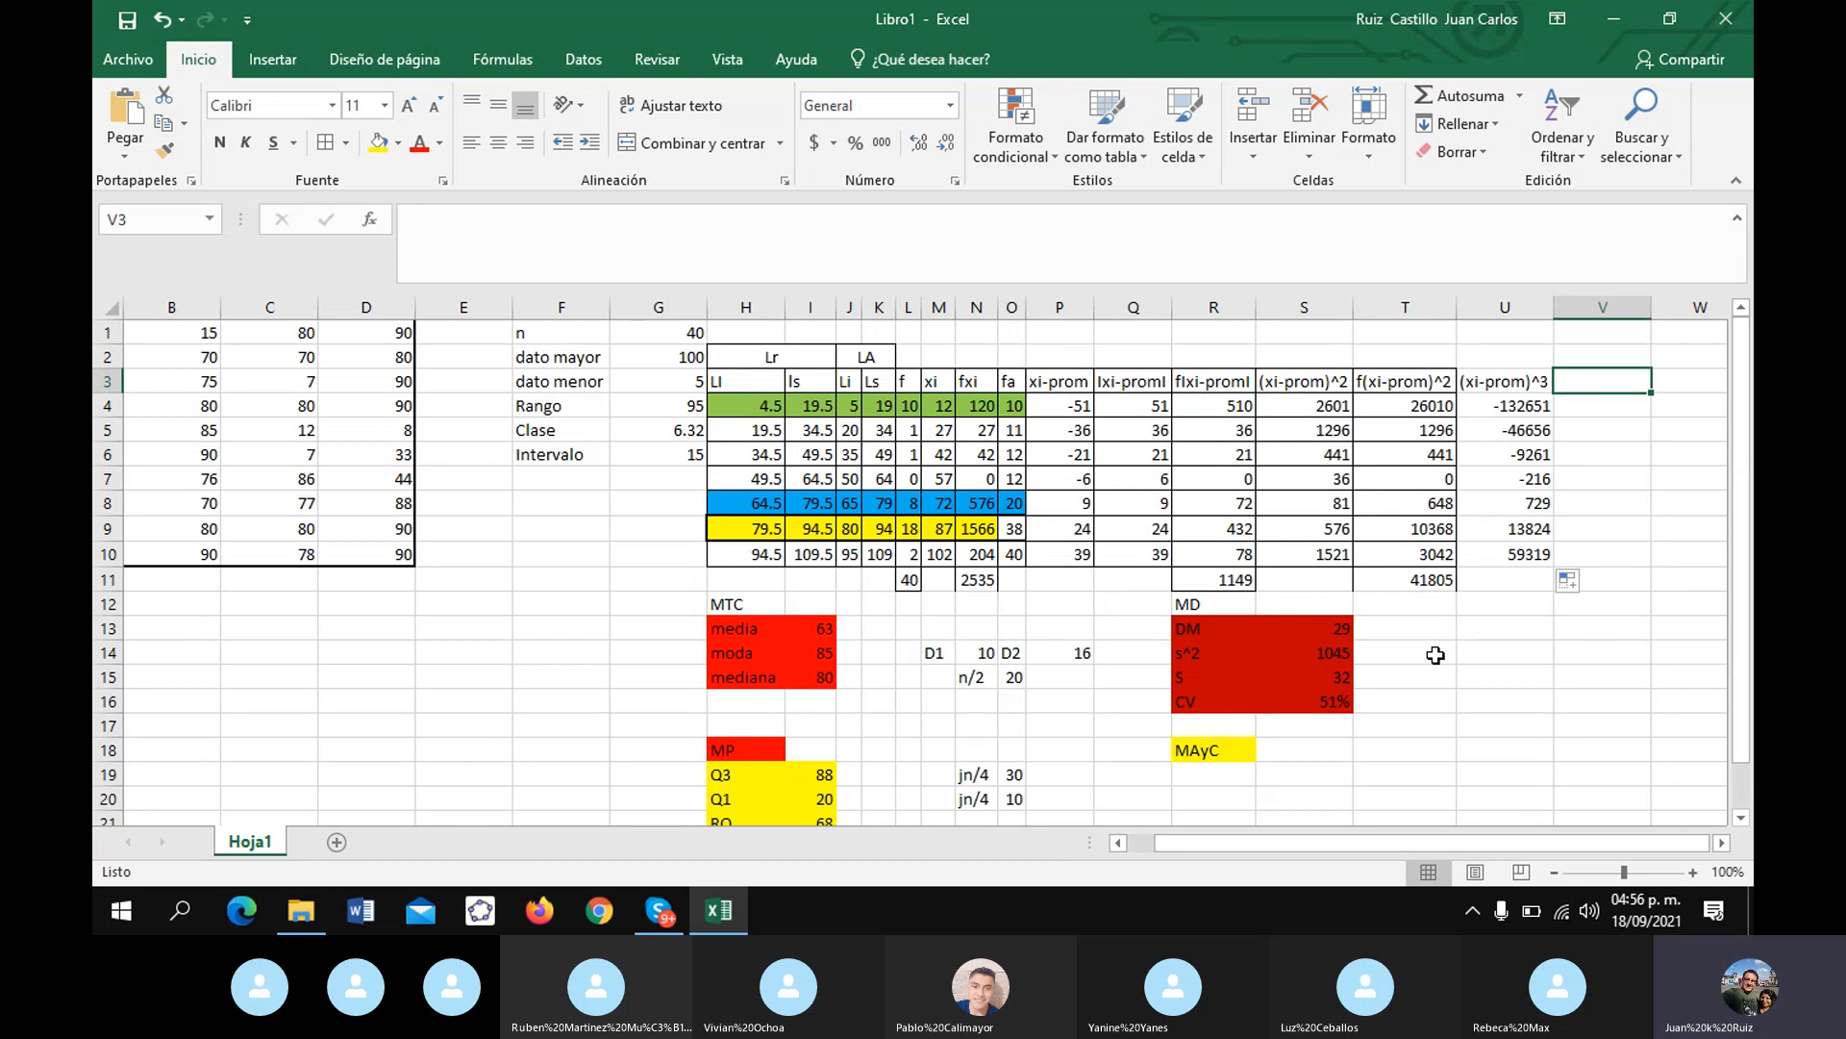
click(1232, 766)
text(SK)
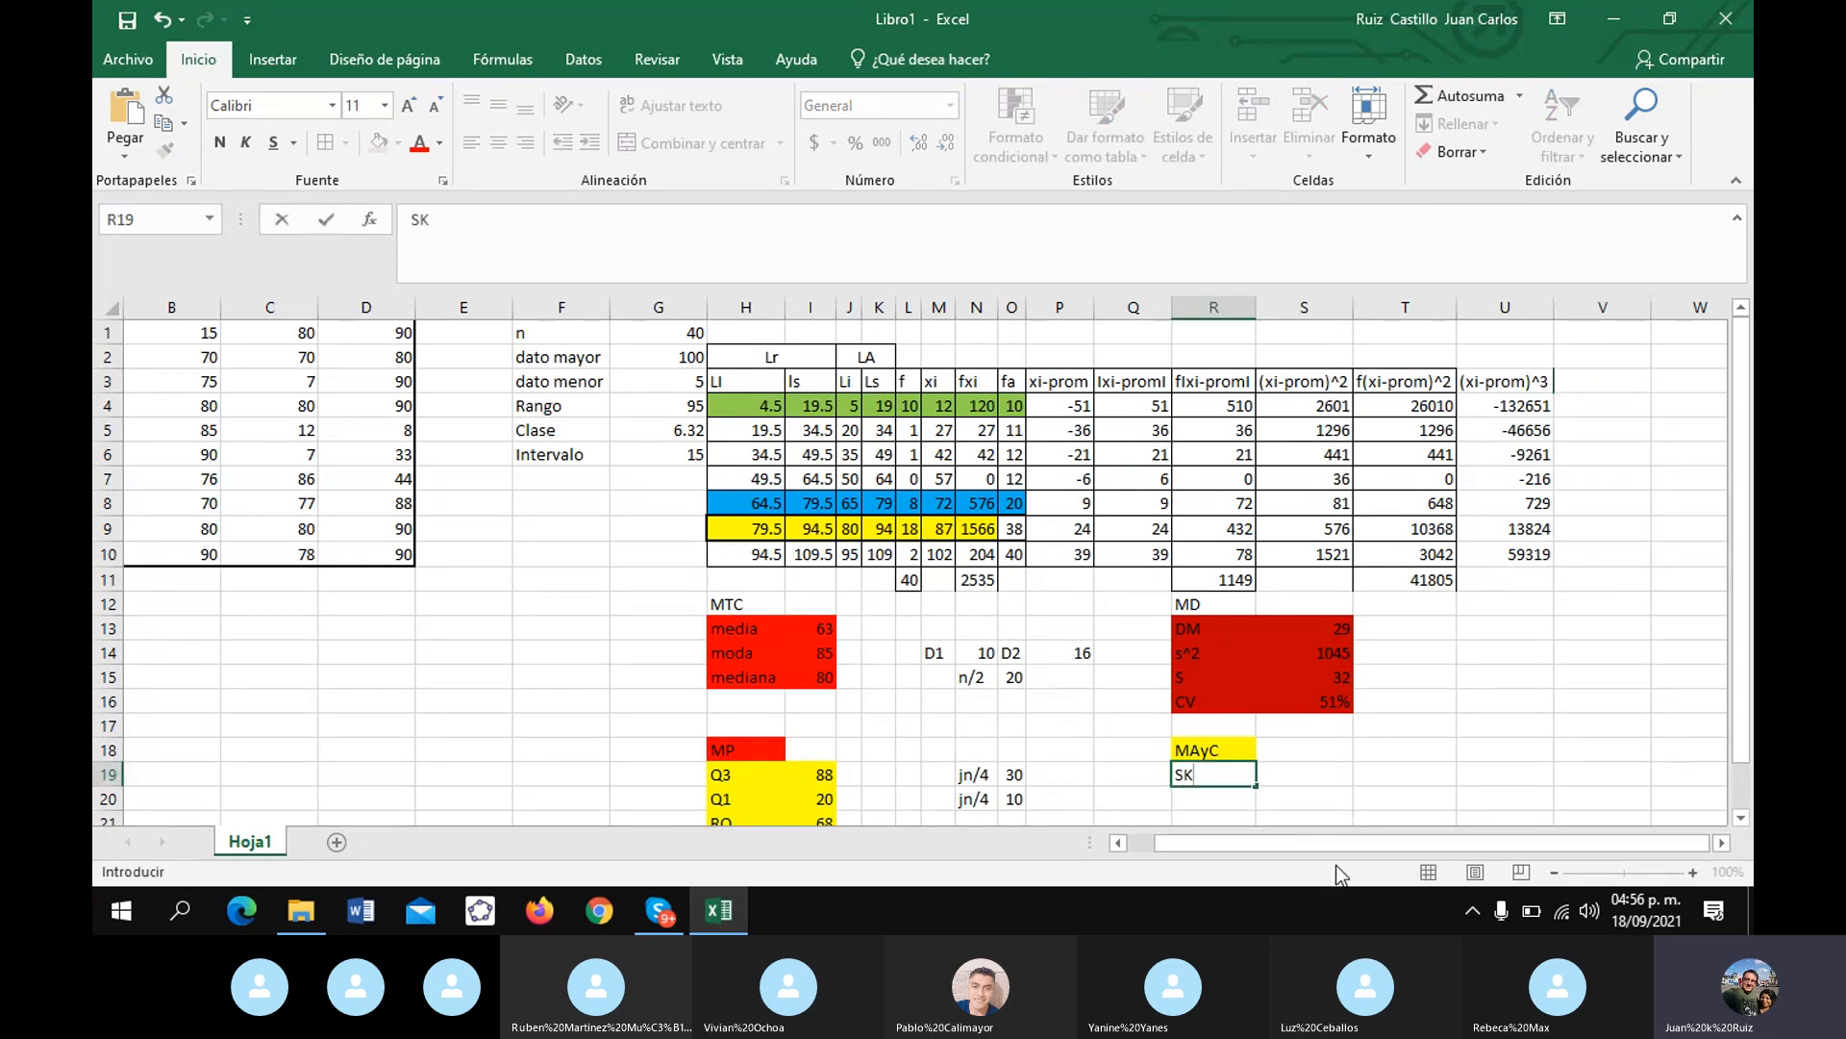
key(Tab)
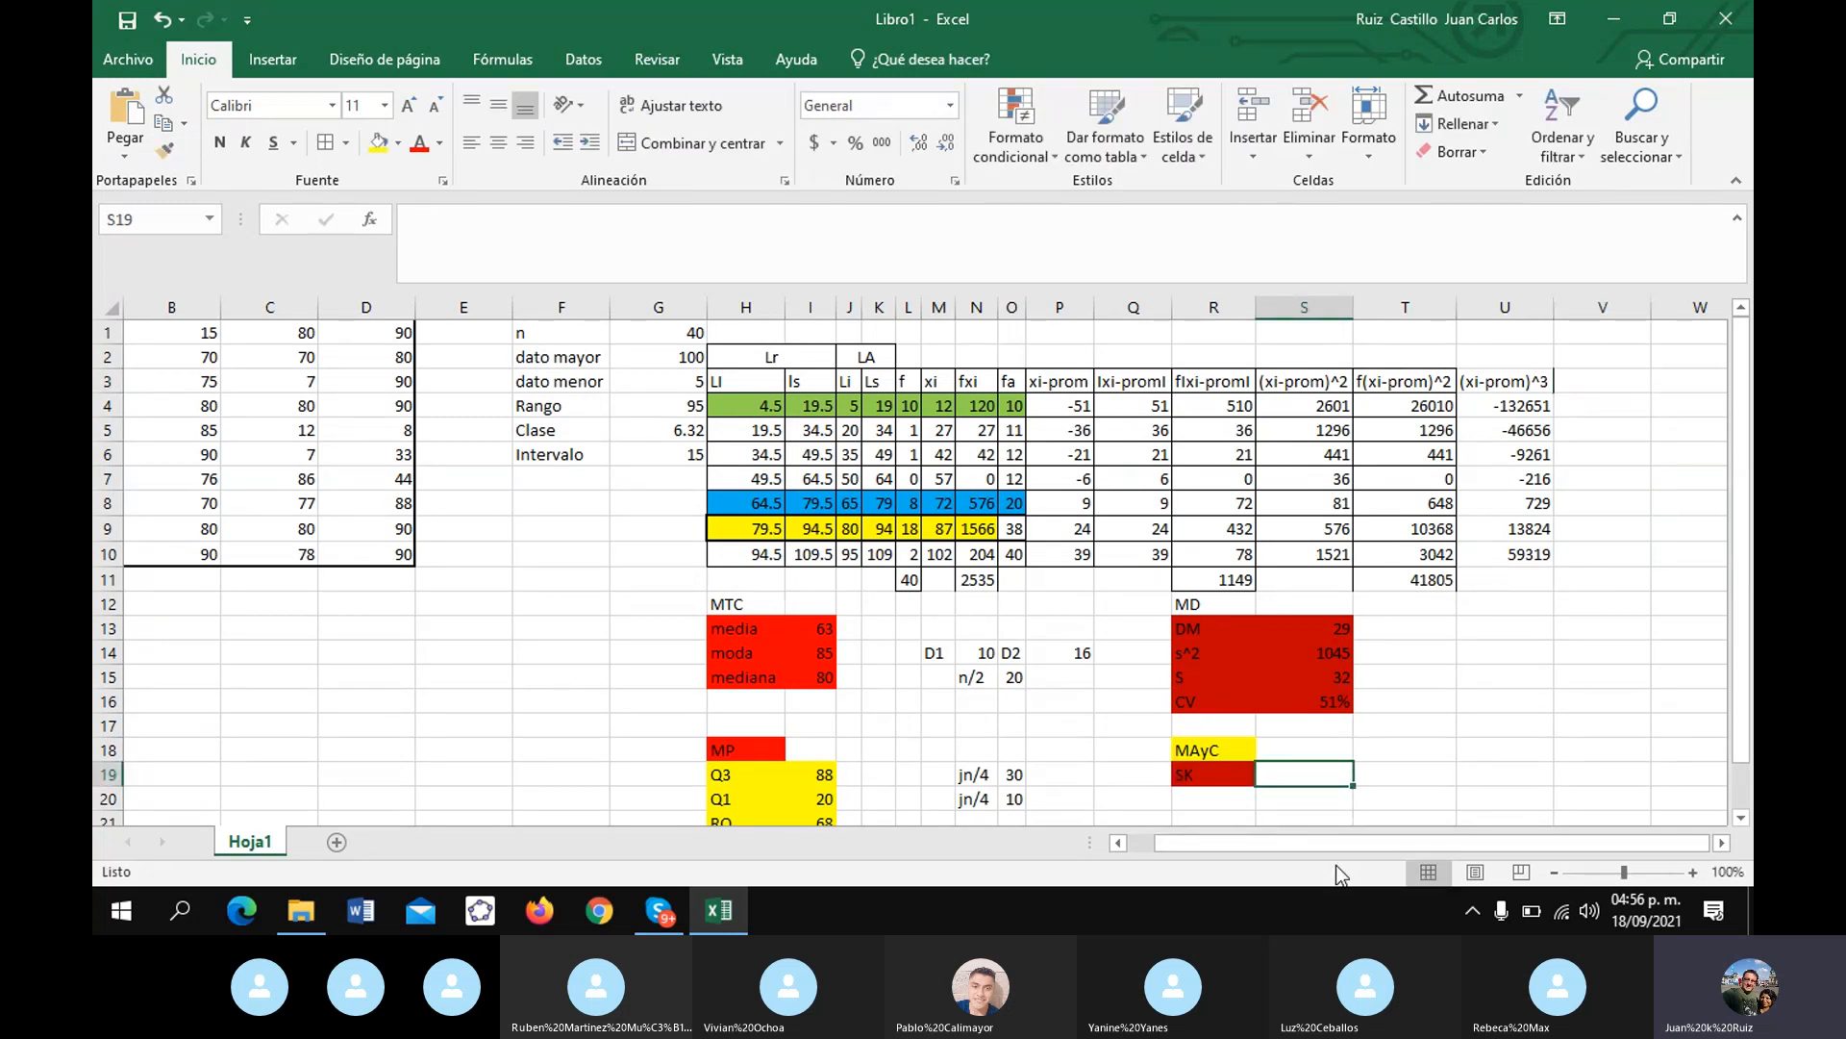
- Enter the column heading f(xi-prom)^3 in V3, reusing the heading text from U3 after the letter f
click(1575, 382)
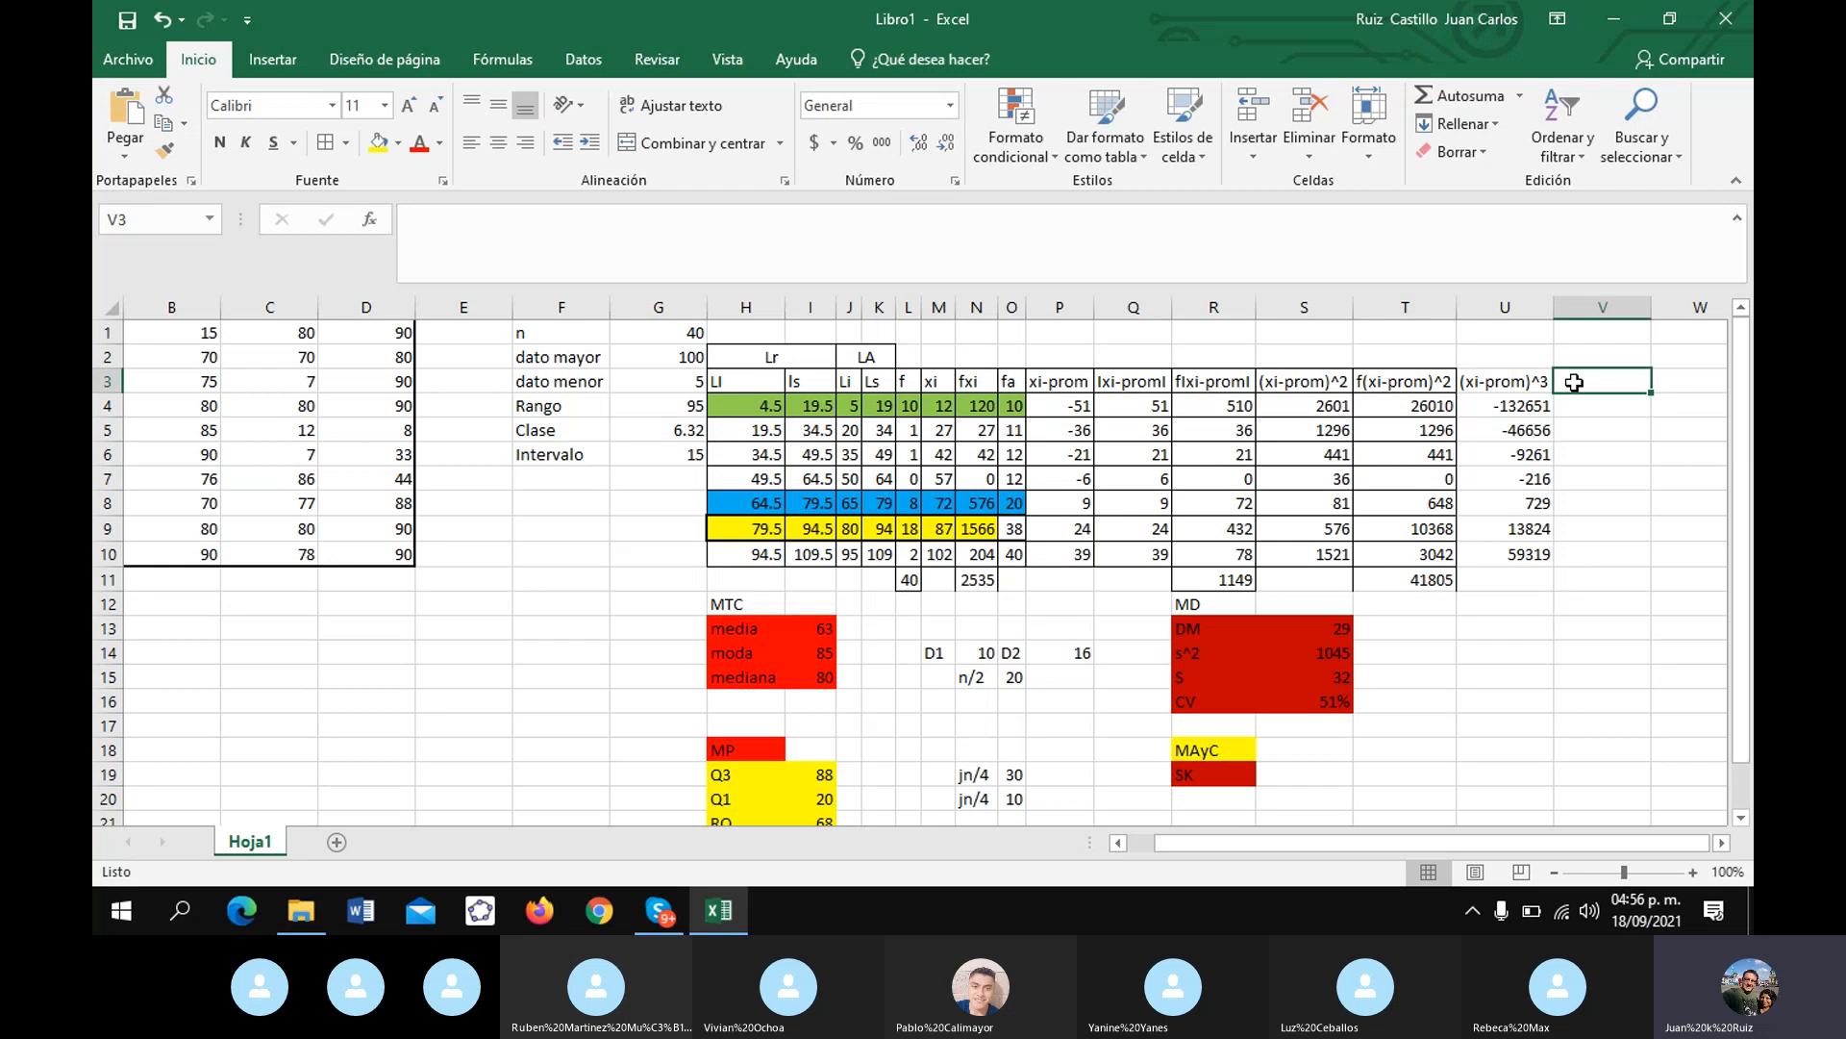
text(f)
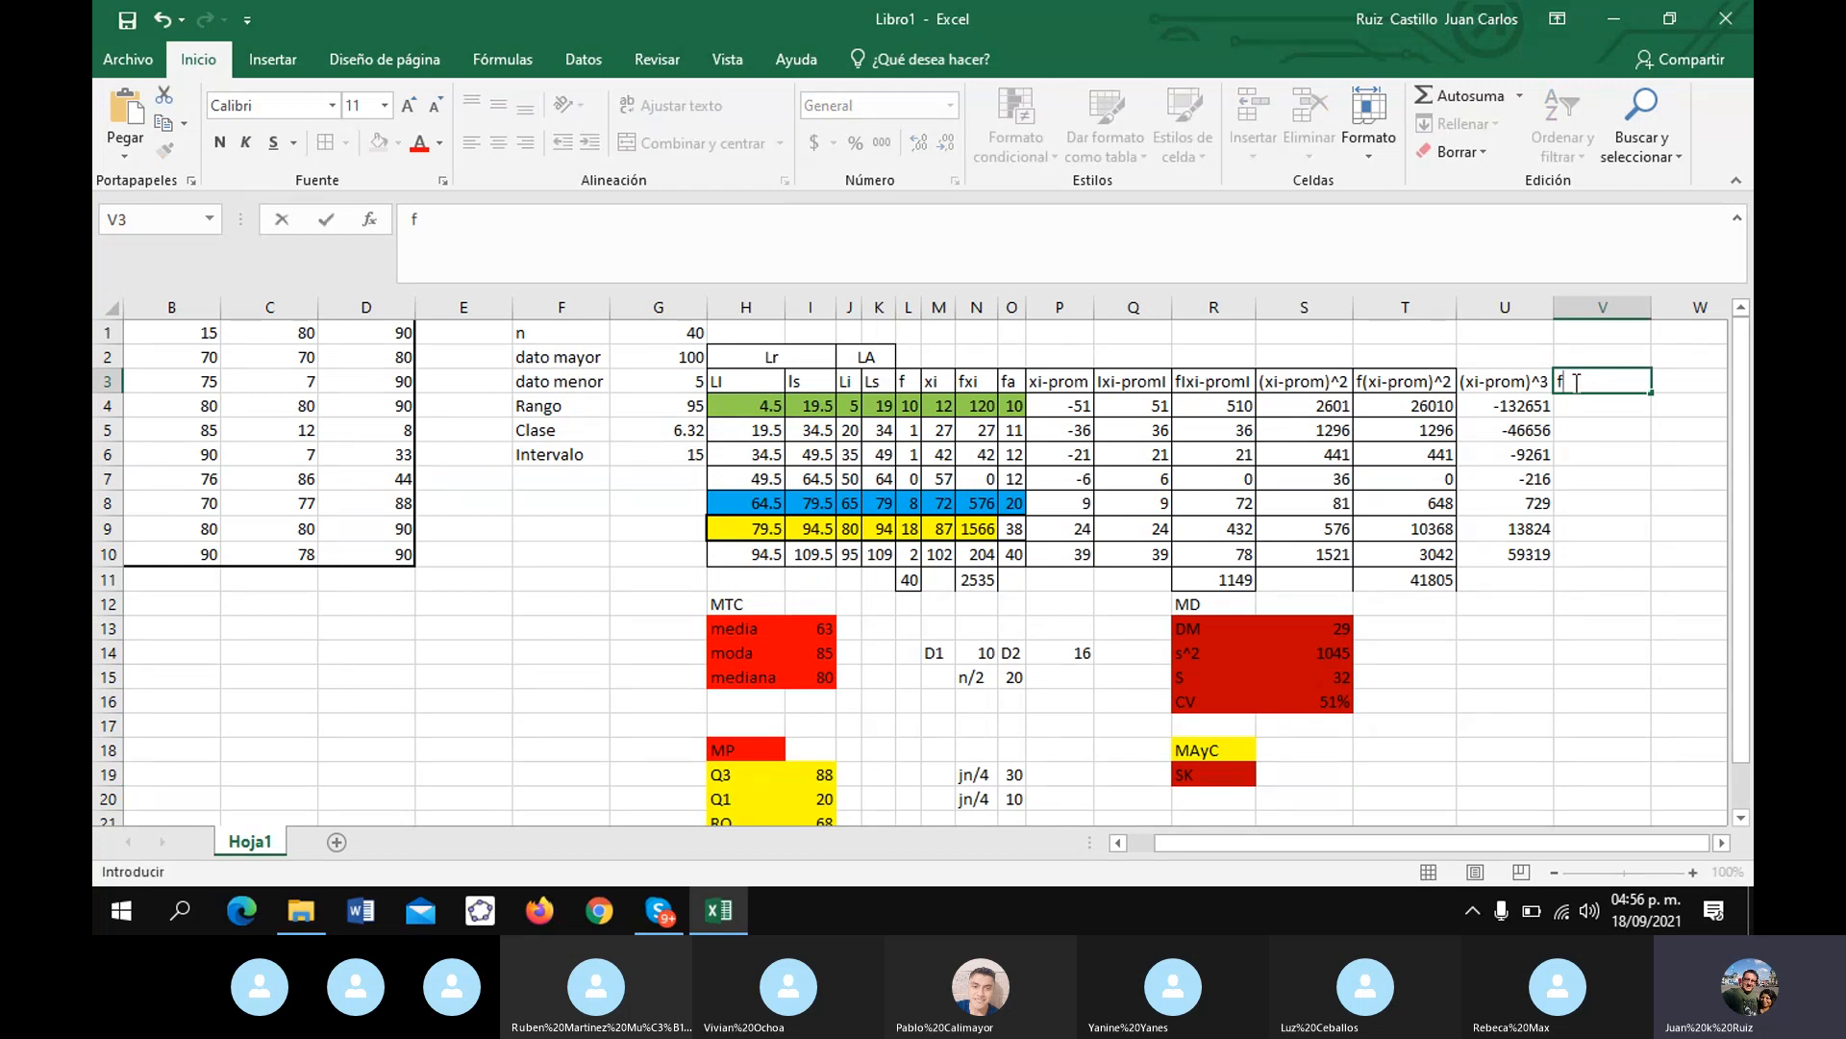
click(1505, 382)
drag(500, 219, 408, 216)
key(ctrl+c)
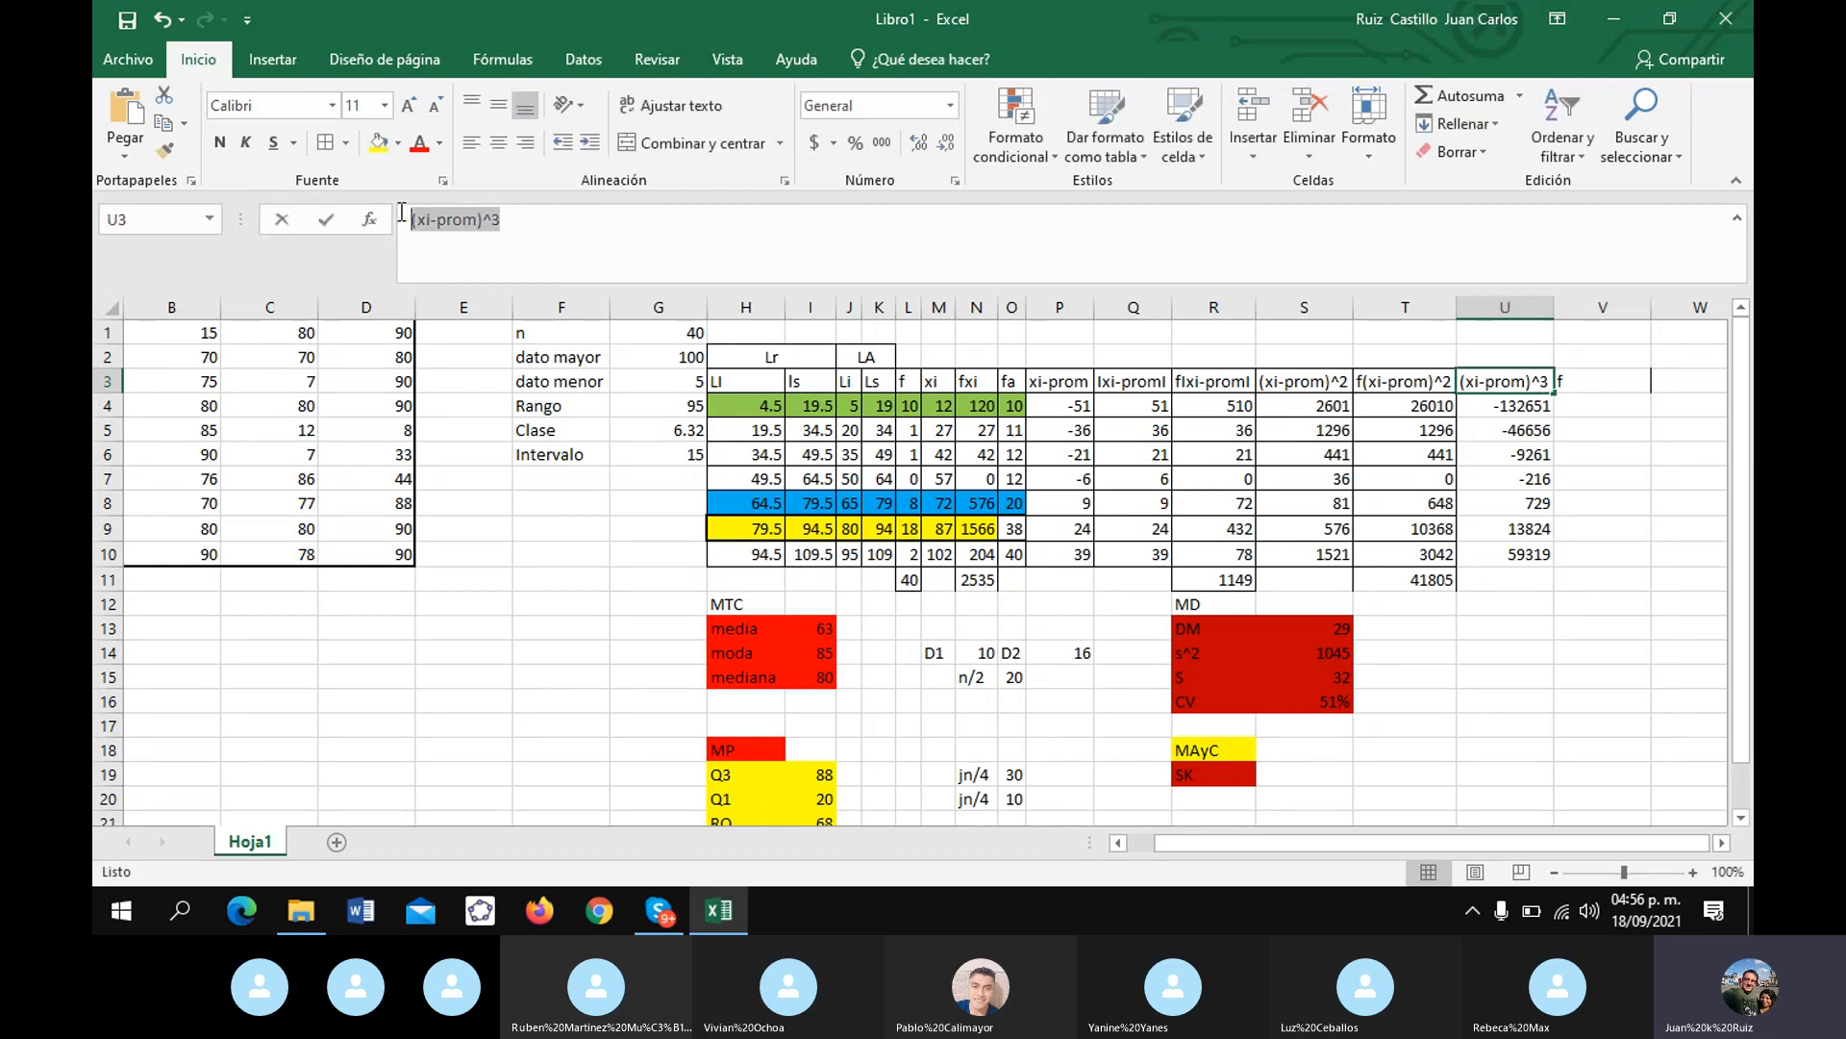
click(1587, 380)
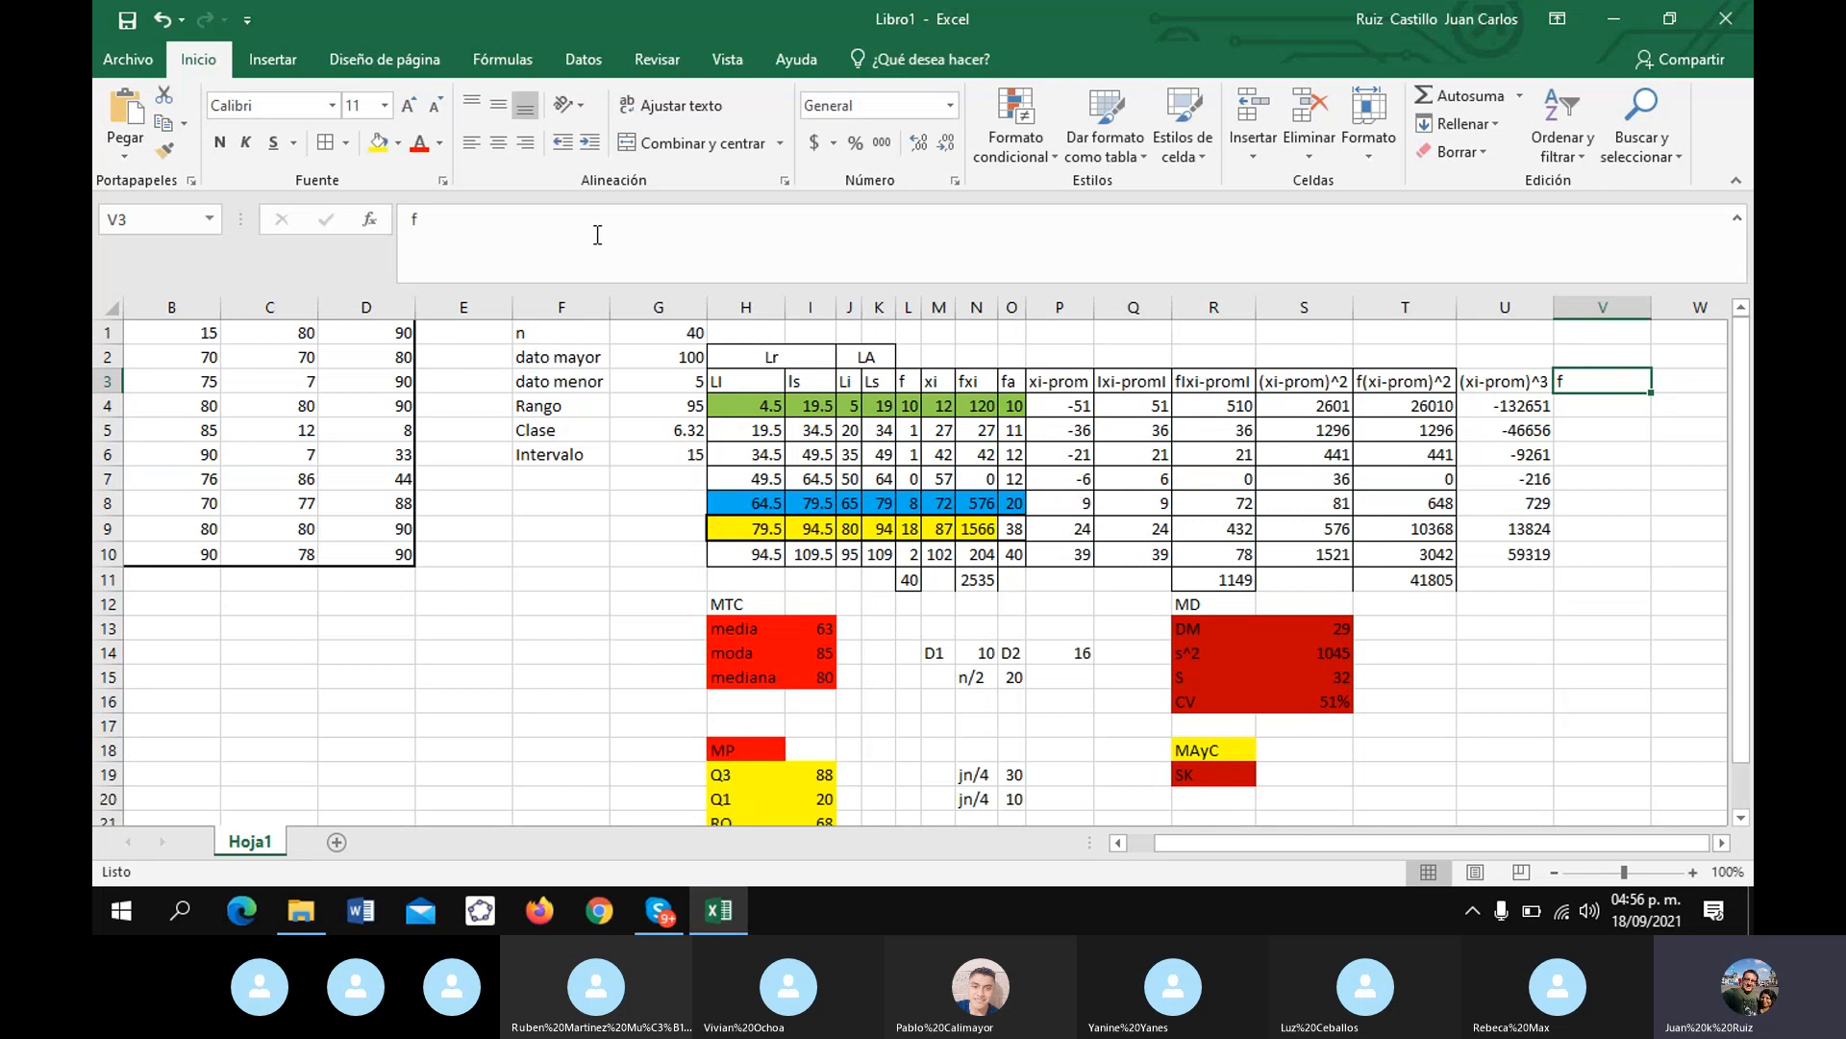
click(546, 219)
key(ctrl+v)
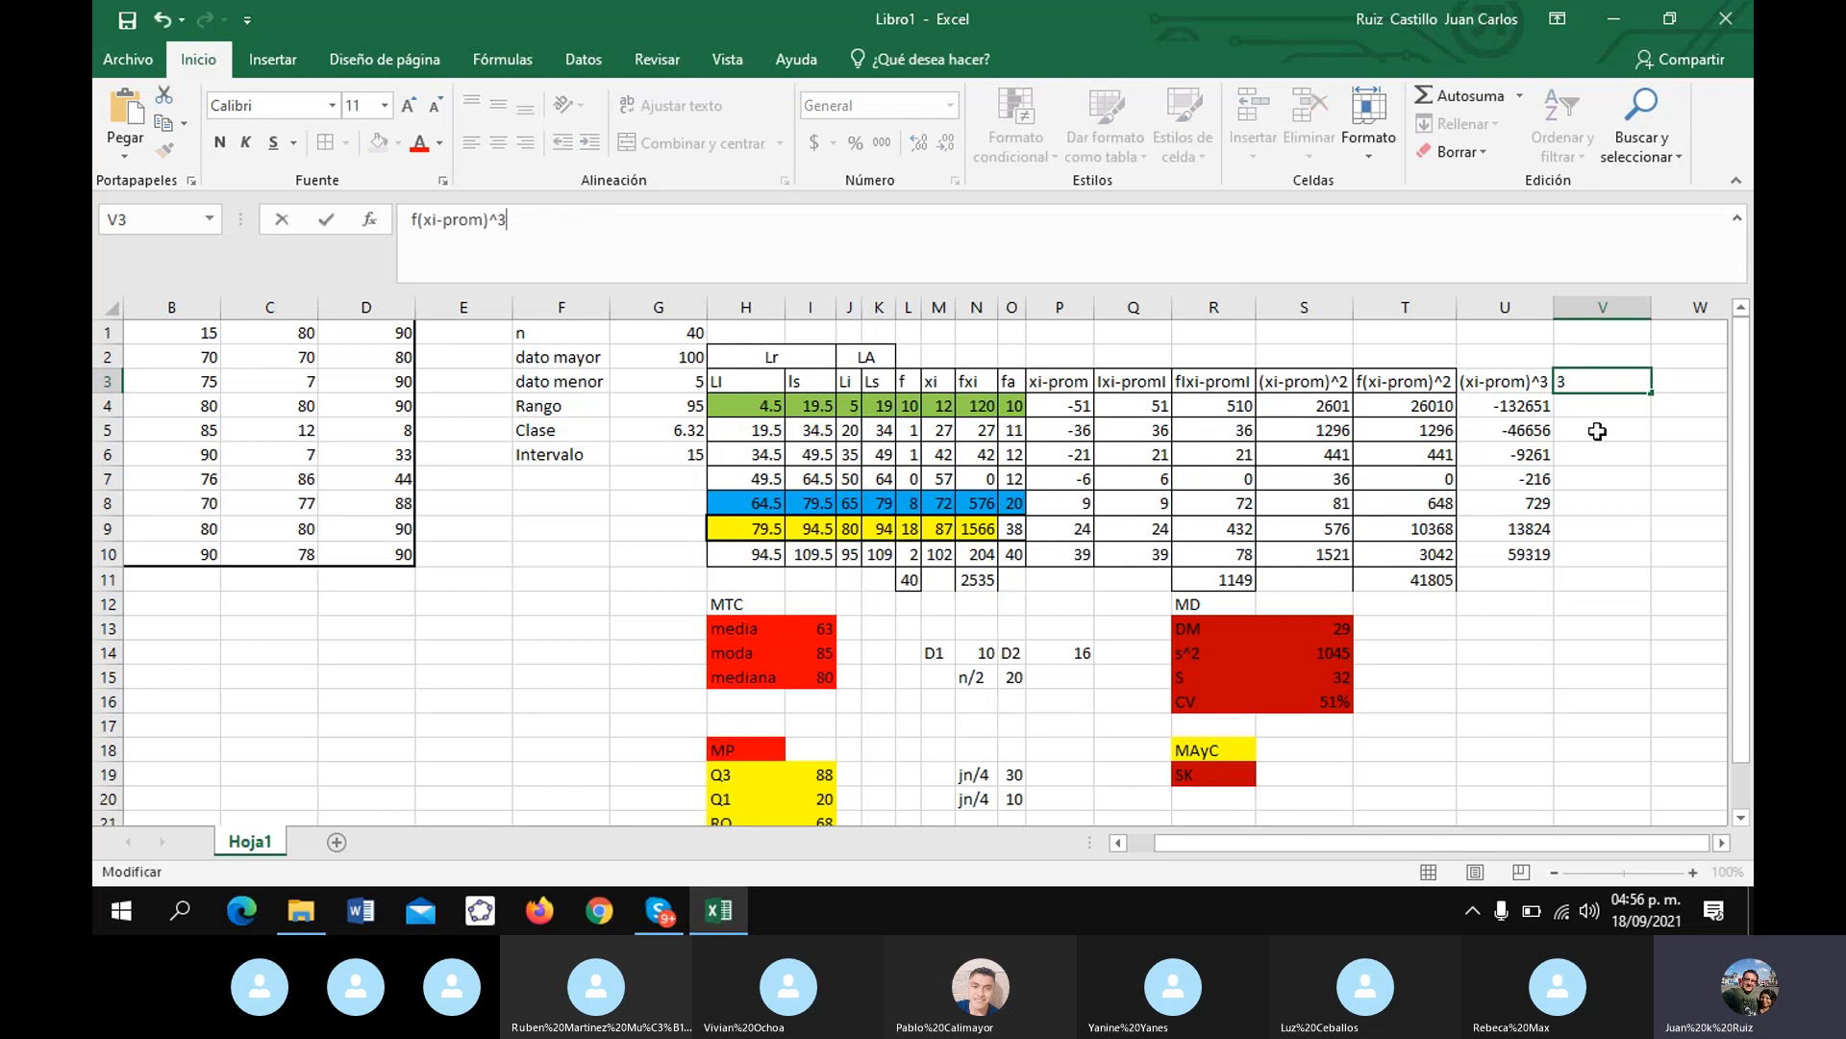
key(Return)
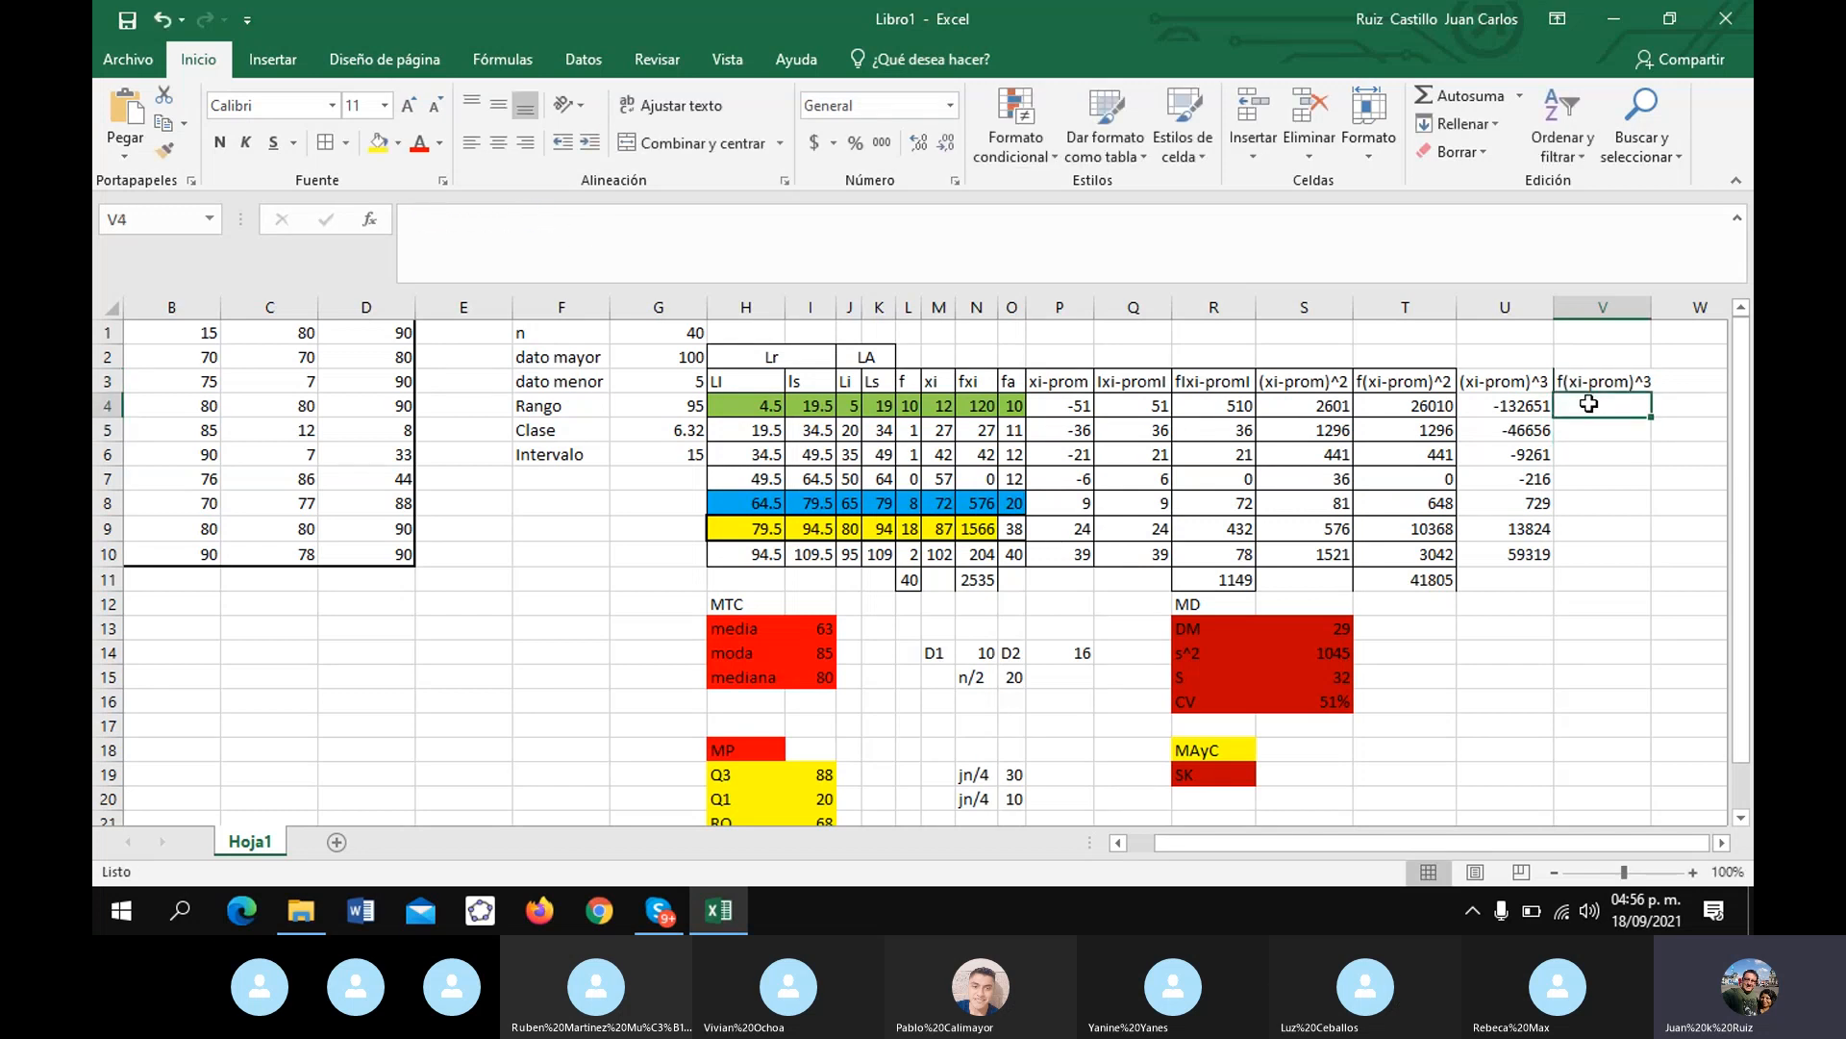
- Calculate the frequency times the cubed deviation in V4 with =L4*U4
text(=)
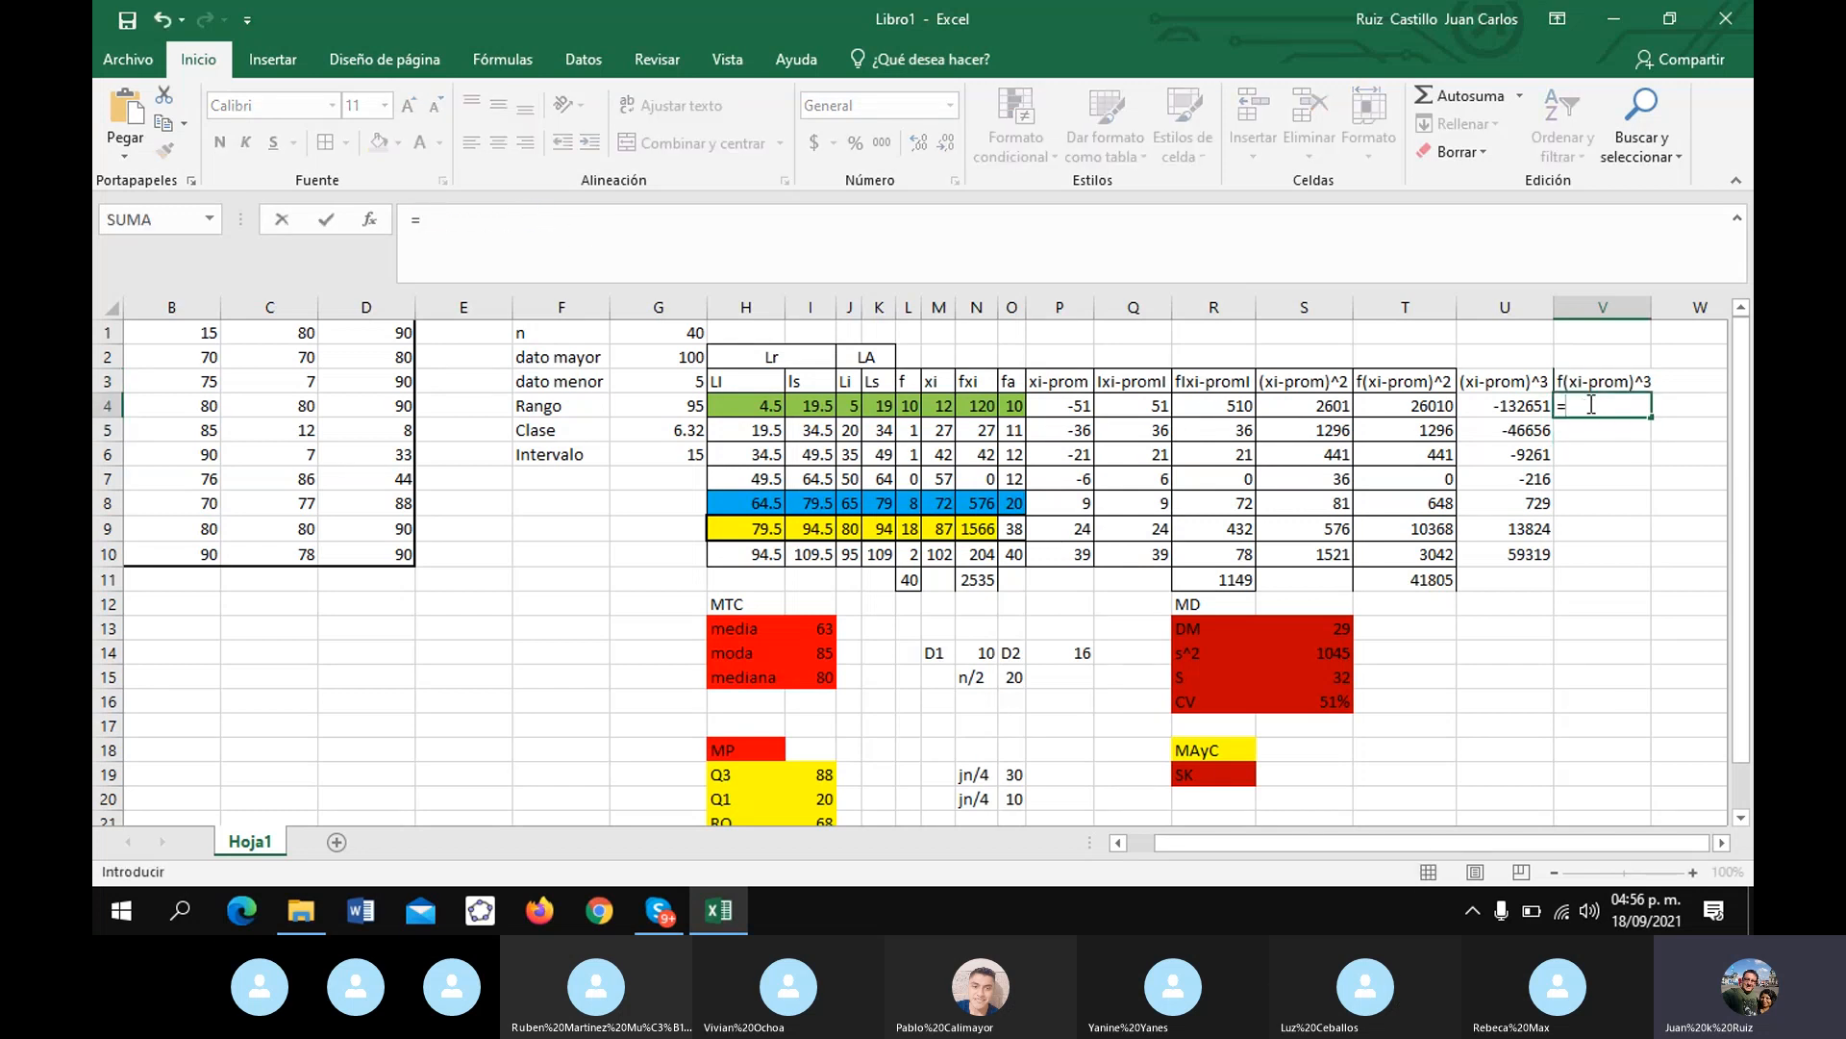
click(910, 405)
text(*)
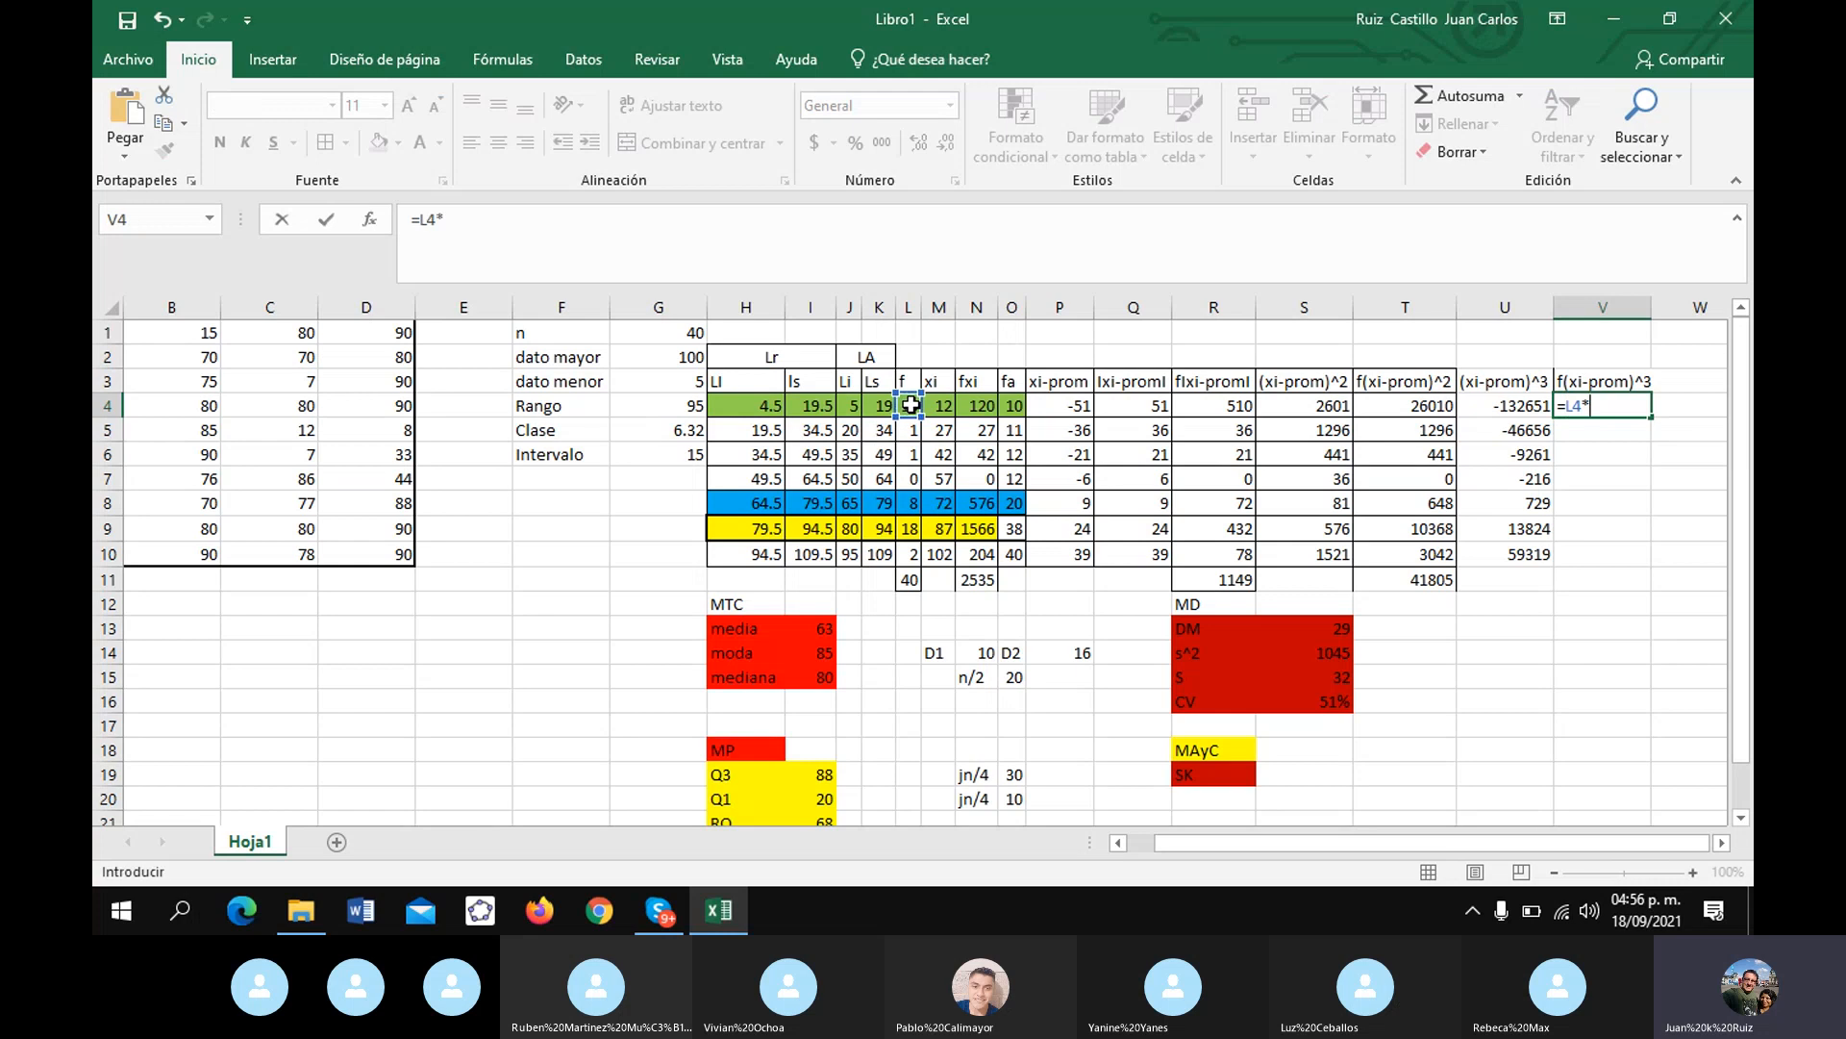
click(1496, 413)
key(Return)
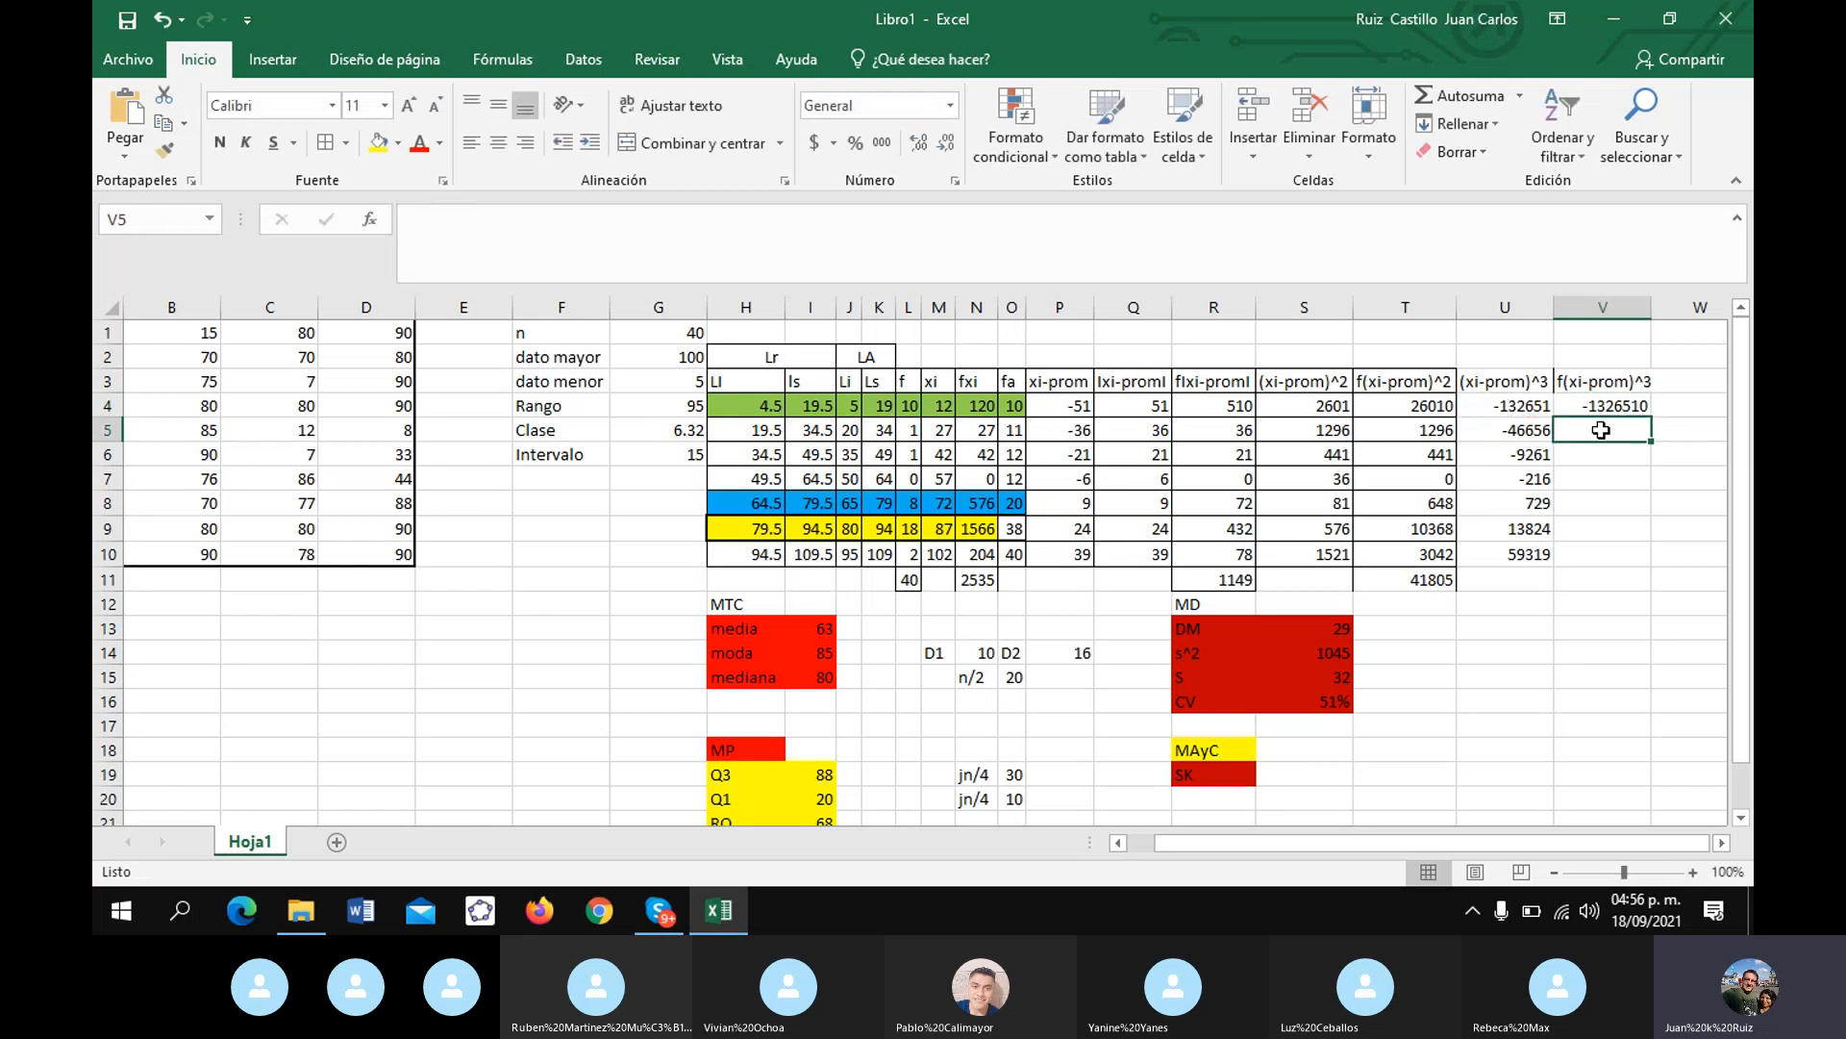
- Fill the V4 formula down to V10 and total the f(xi-prom)^3 column in V11 with AutoSum
click(1604, 405)
drag(1651, 416, 1662, 554)
click(1585, 602)
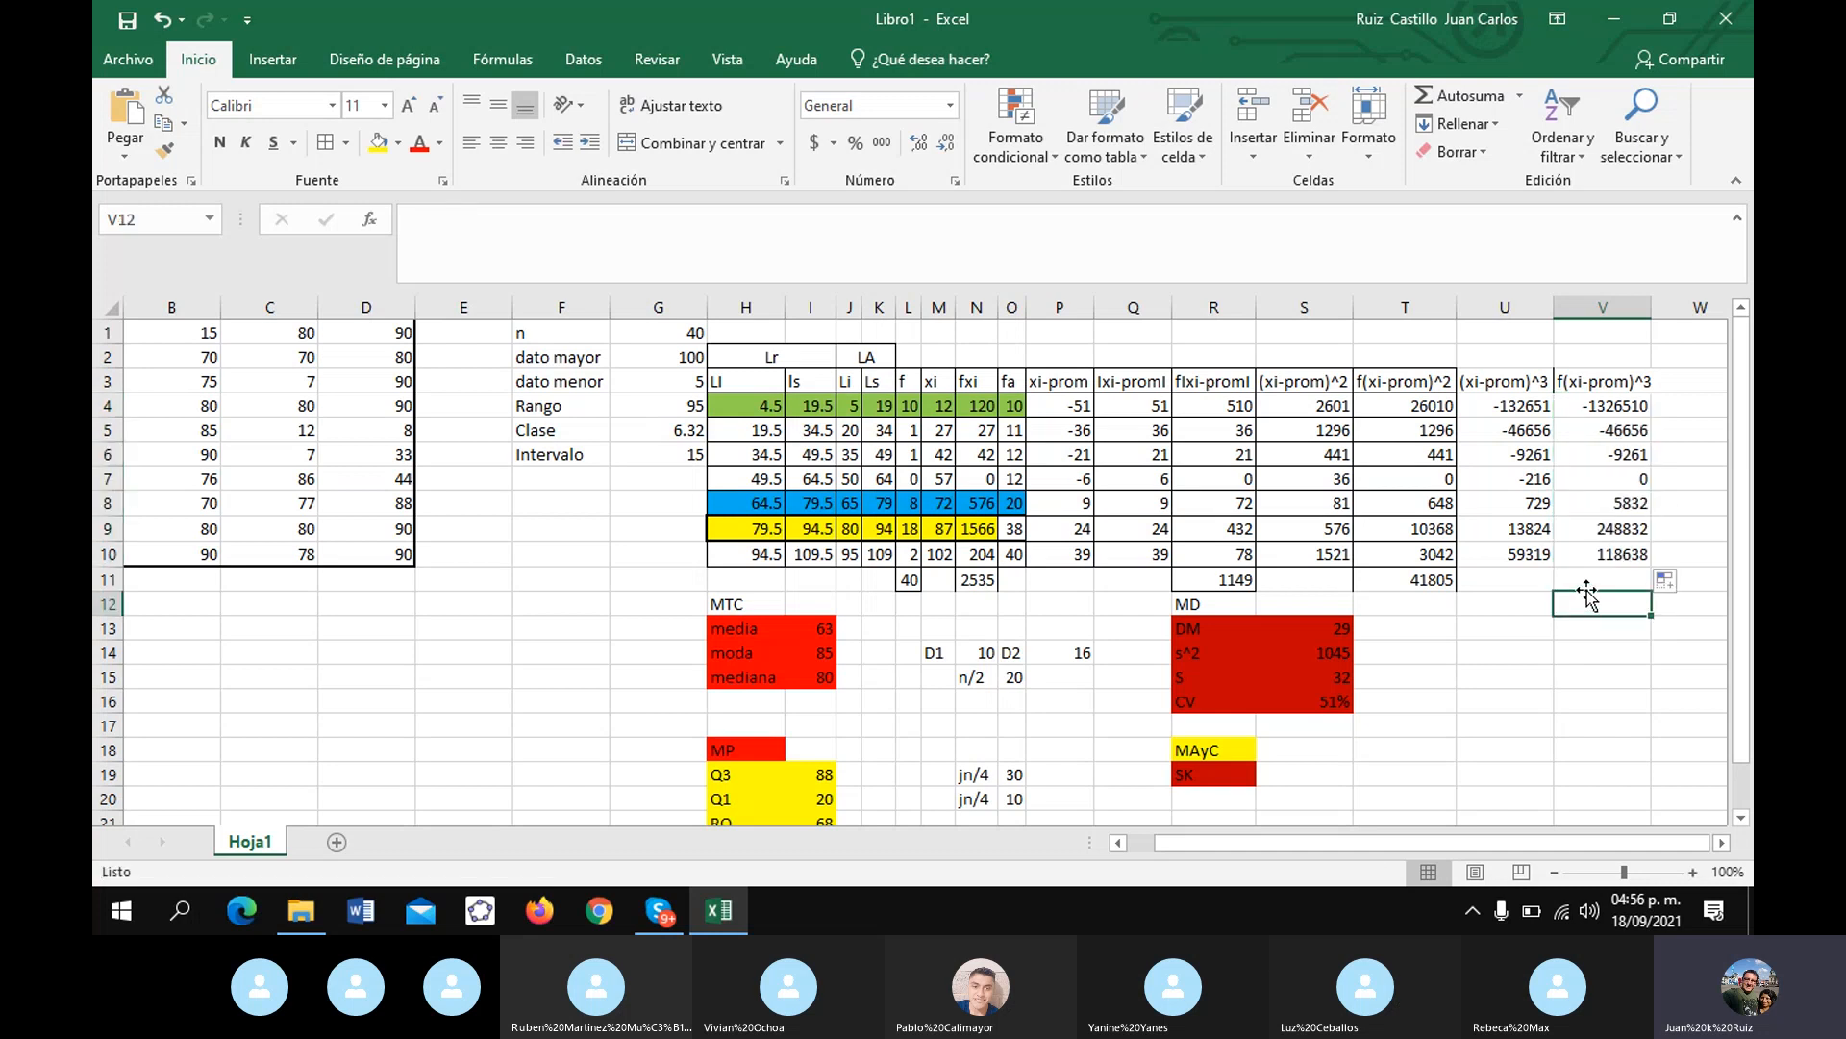
click(1588, 579)
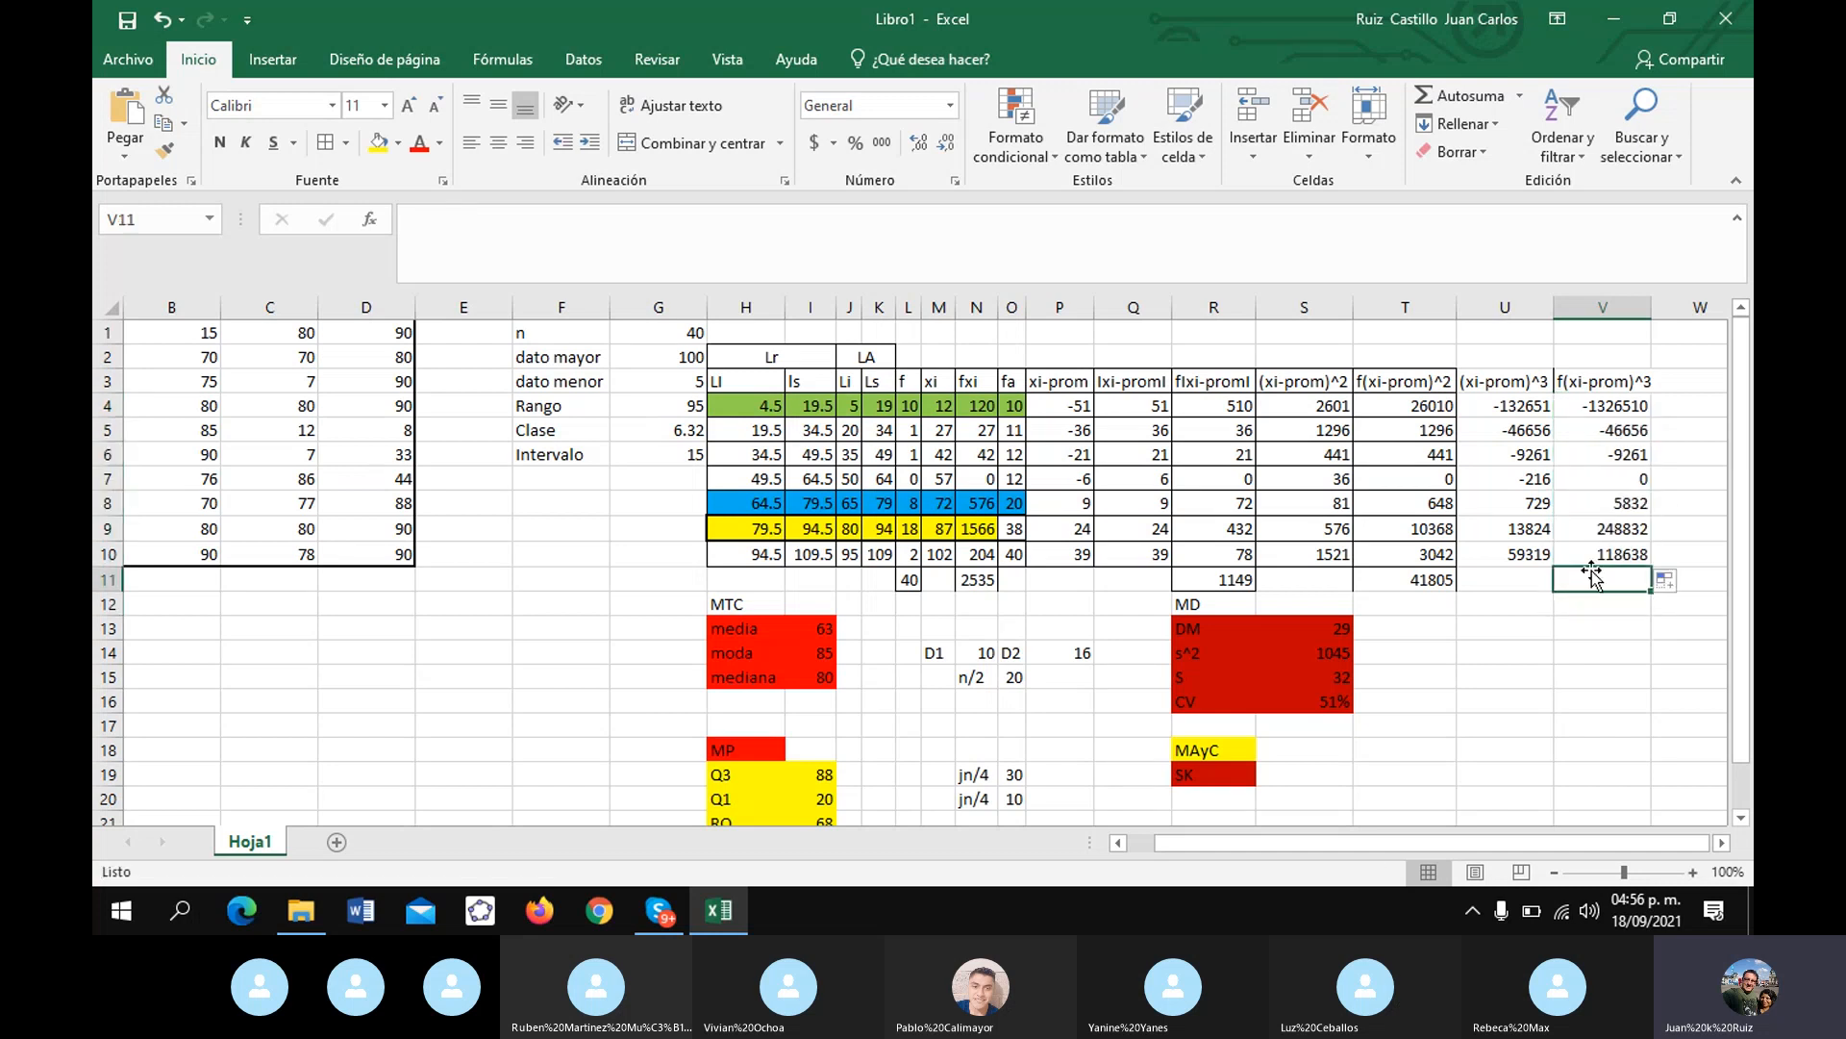
click(1425, 94)
key(Return)
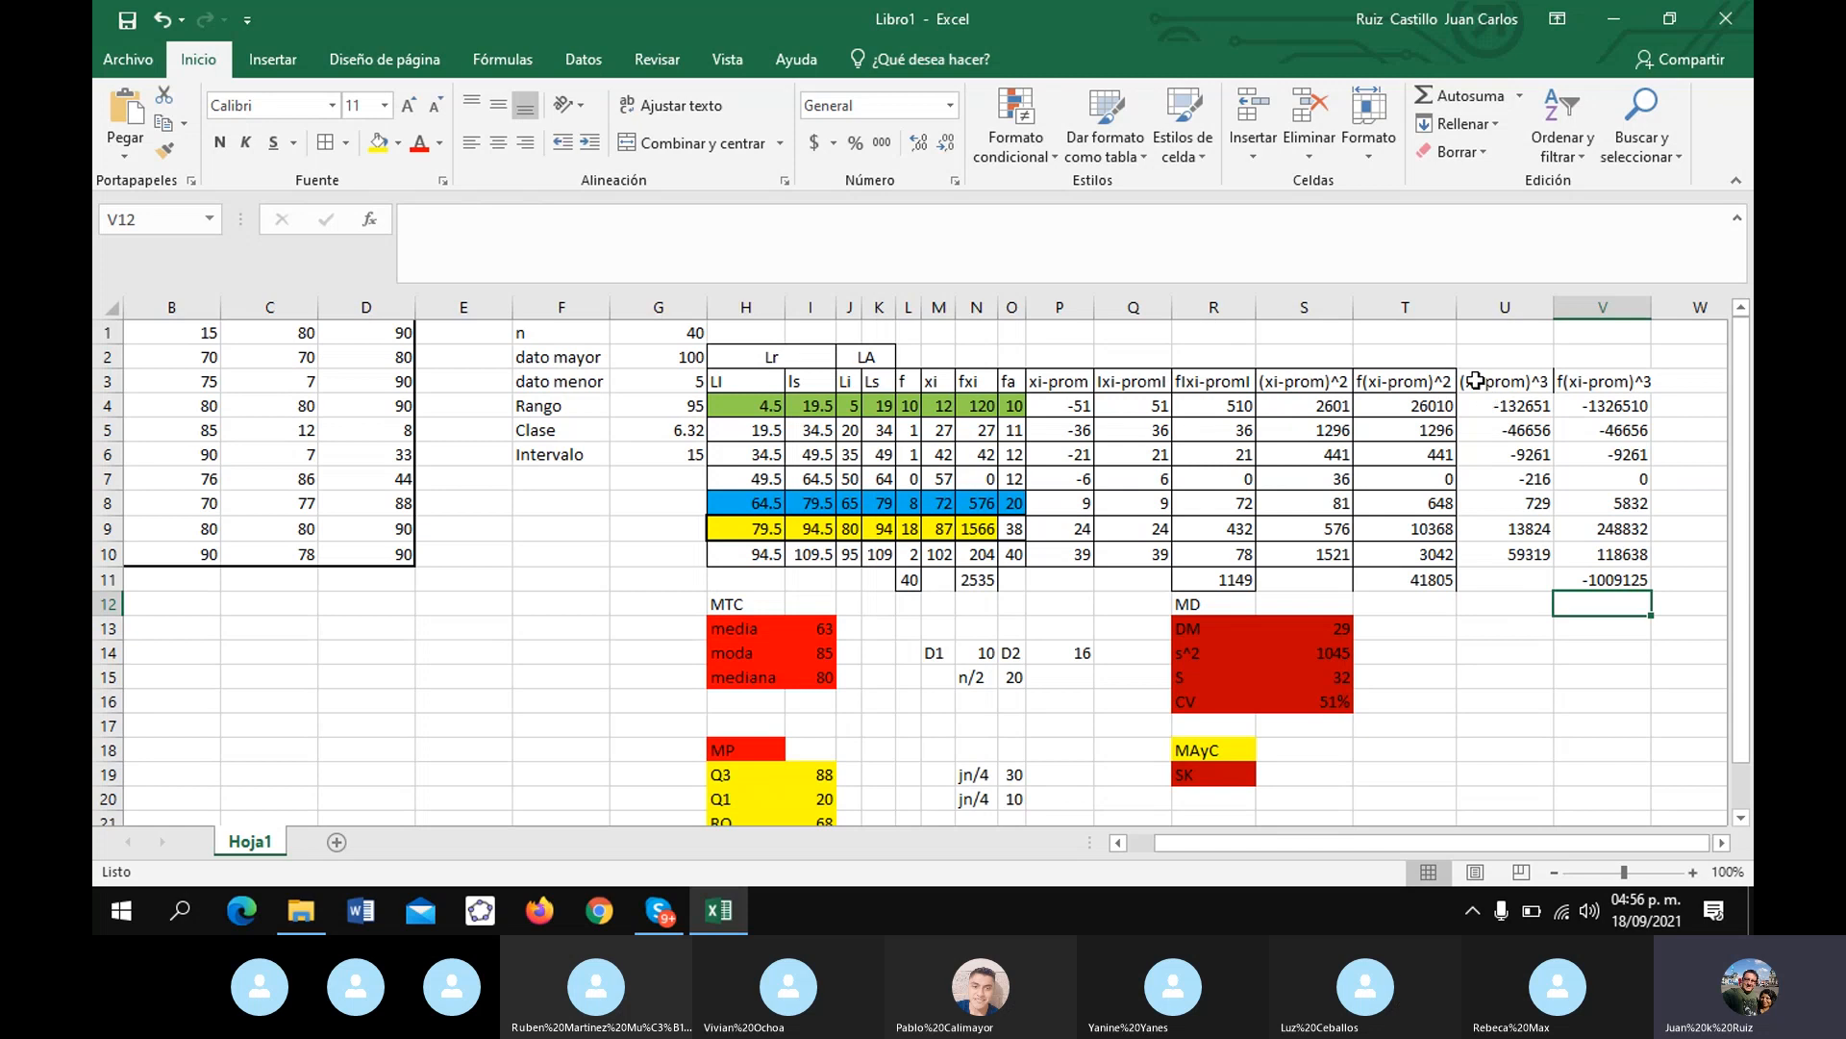
- Apply all borders to U3:V10 and to the column totals in V11 and T11
drag(1475, 381, 1634, 556)
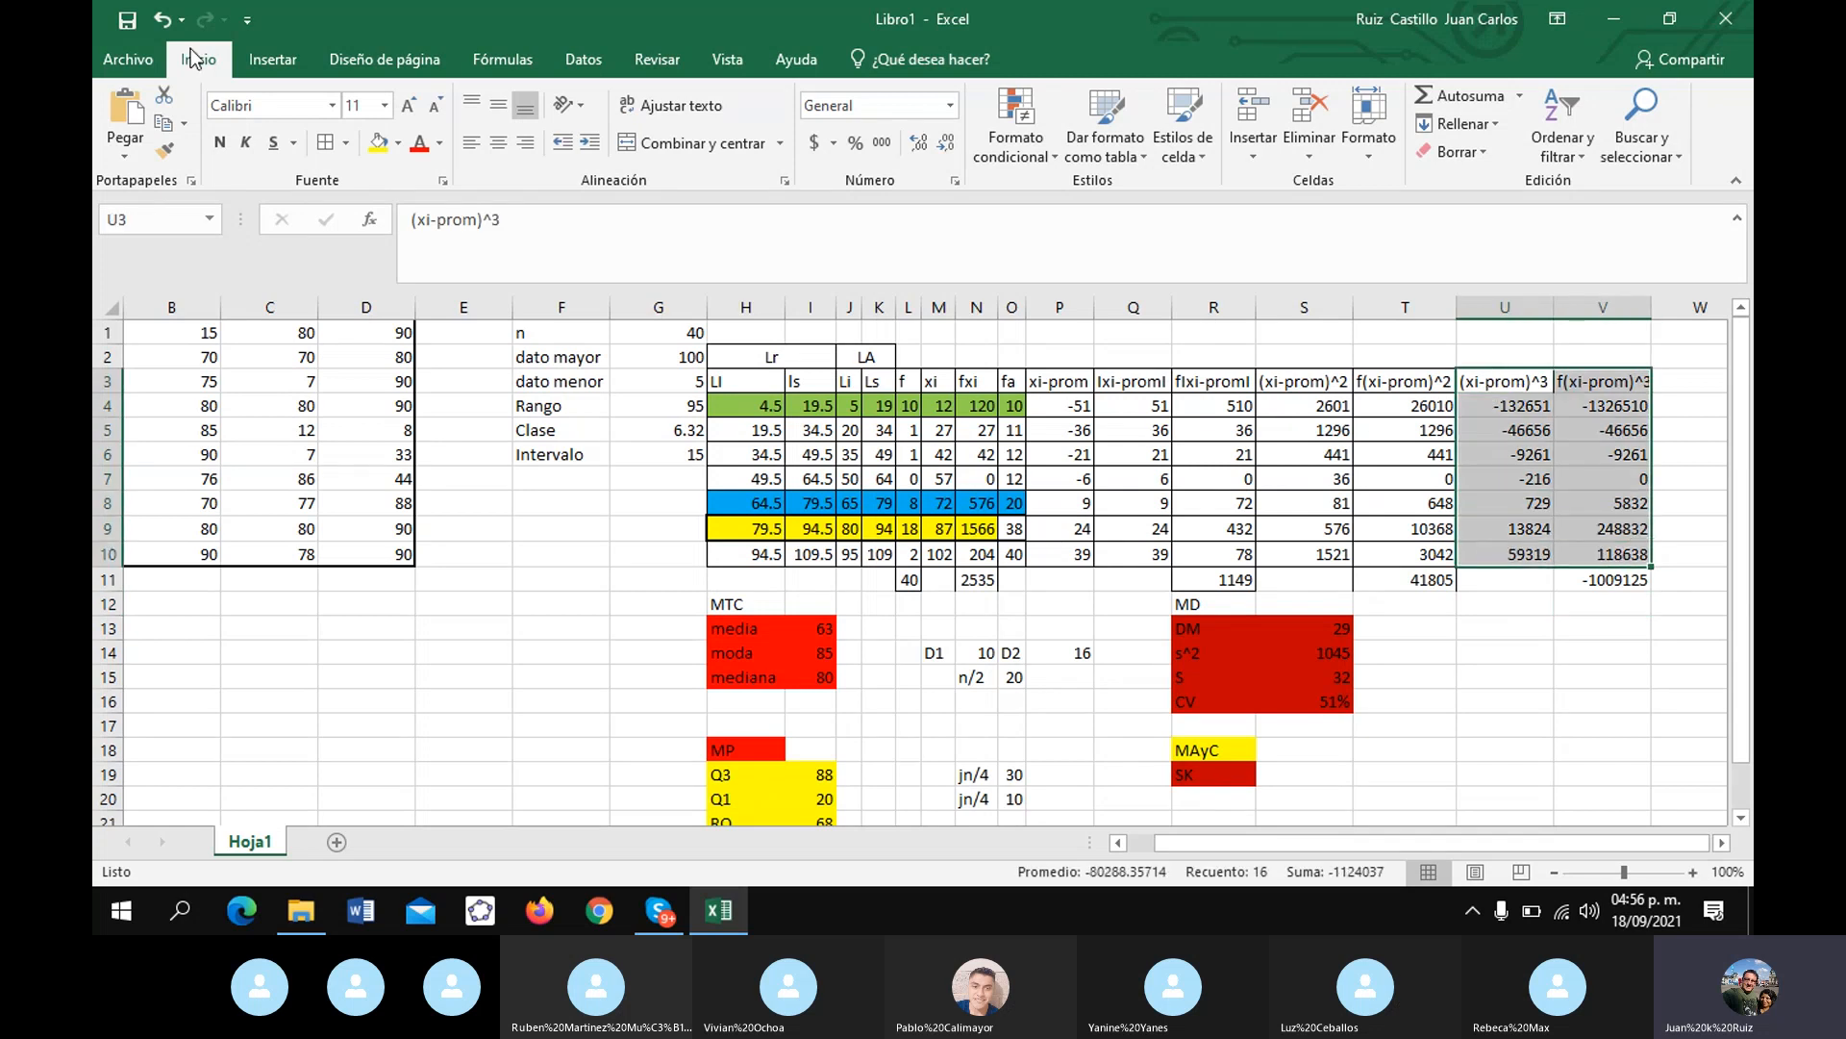
click(326, 142)
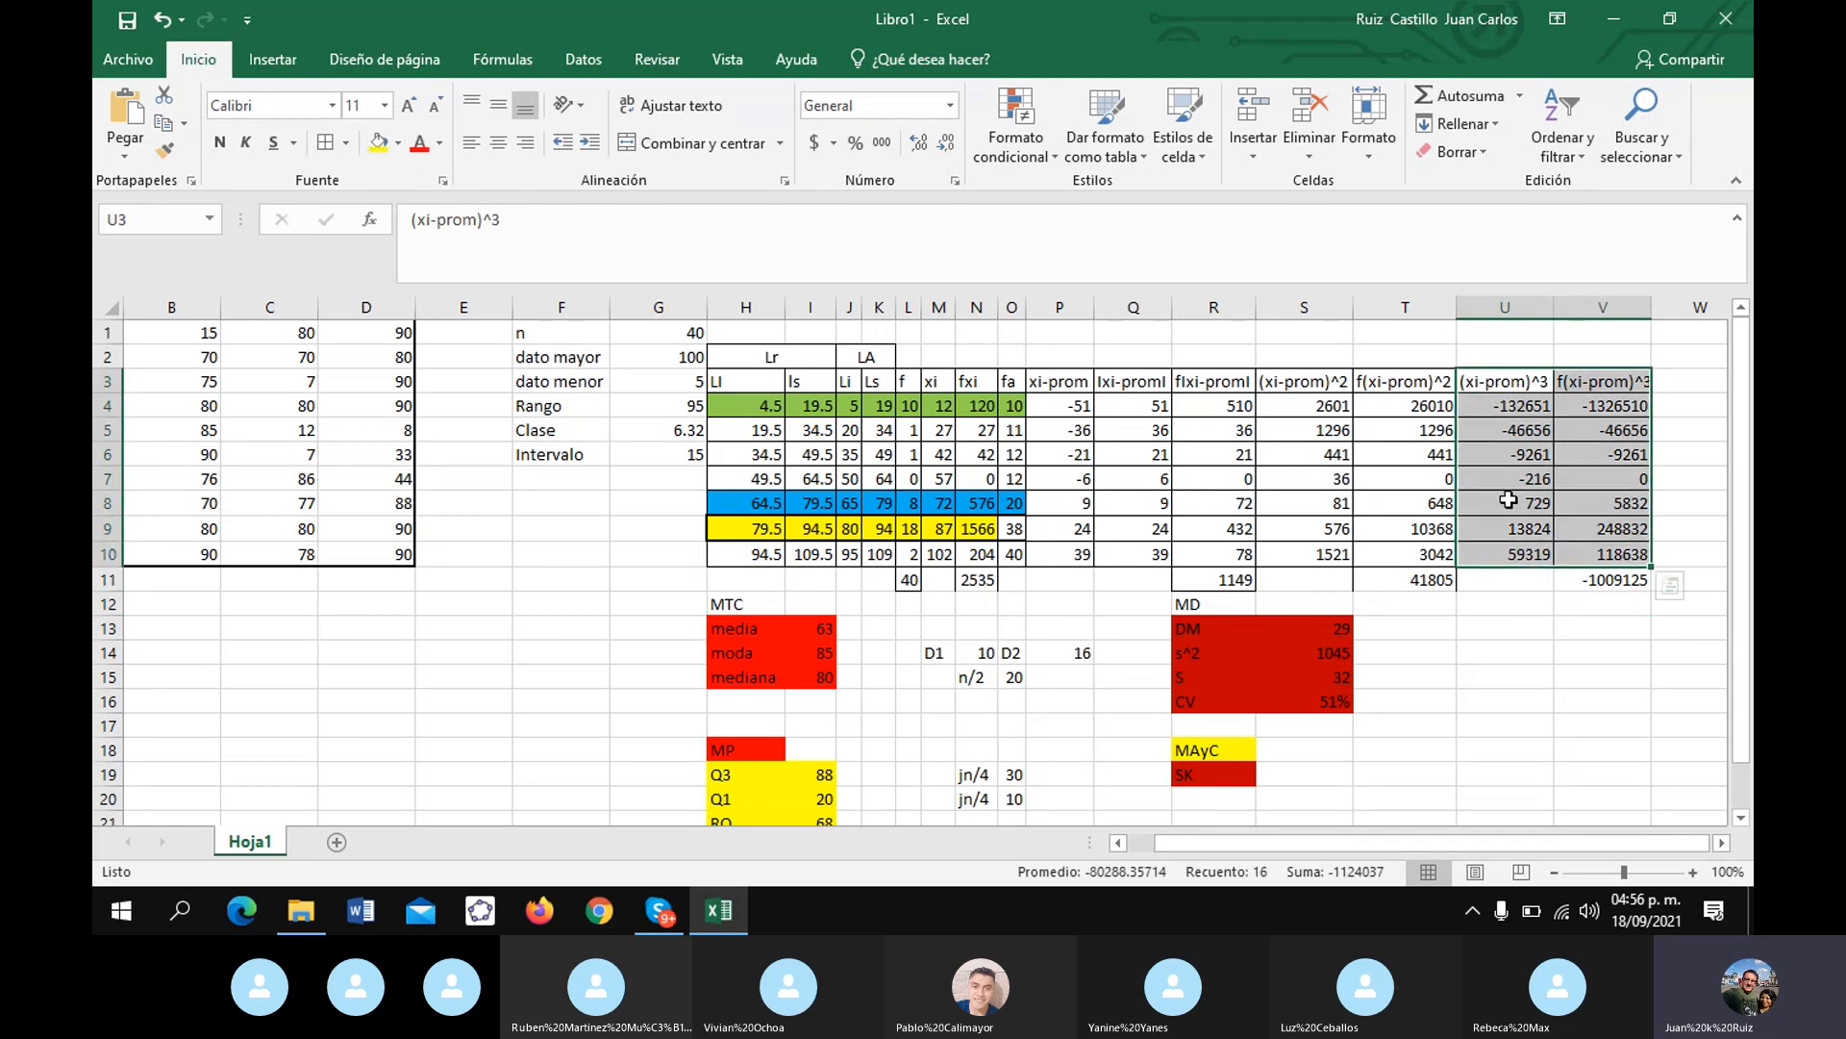
click(1592, 563)
click(1608, 581)
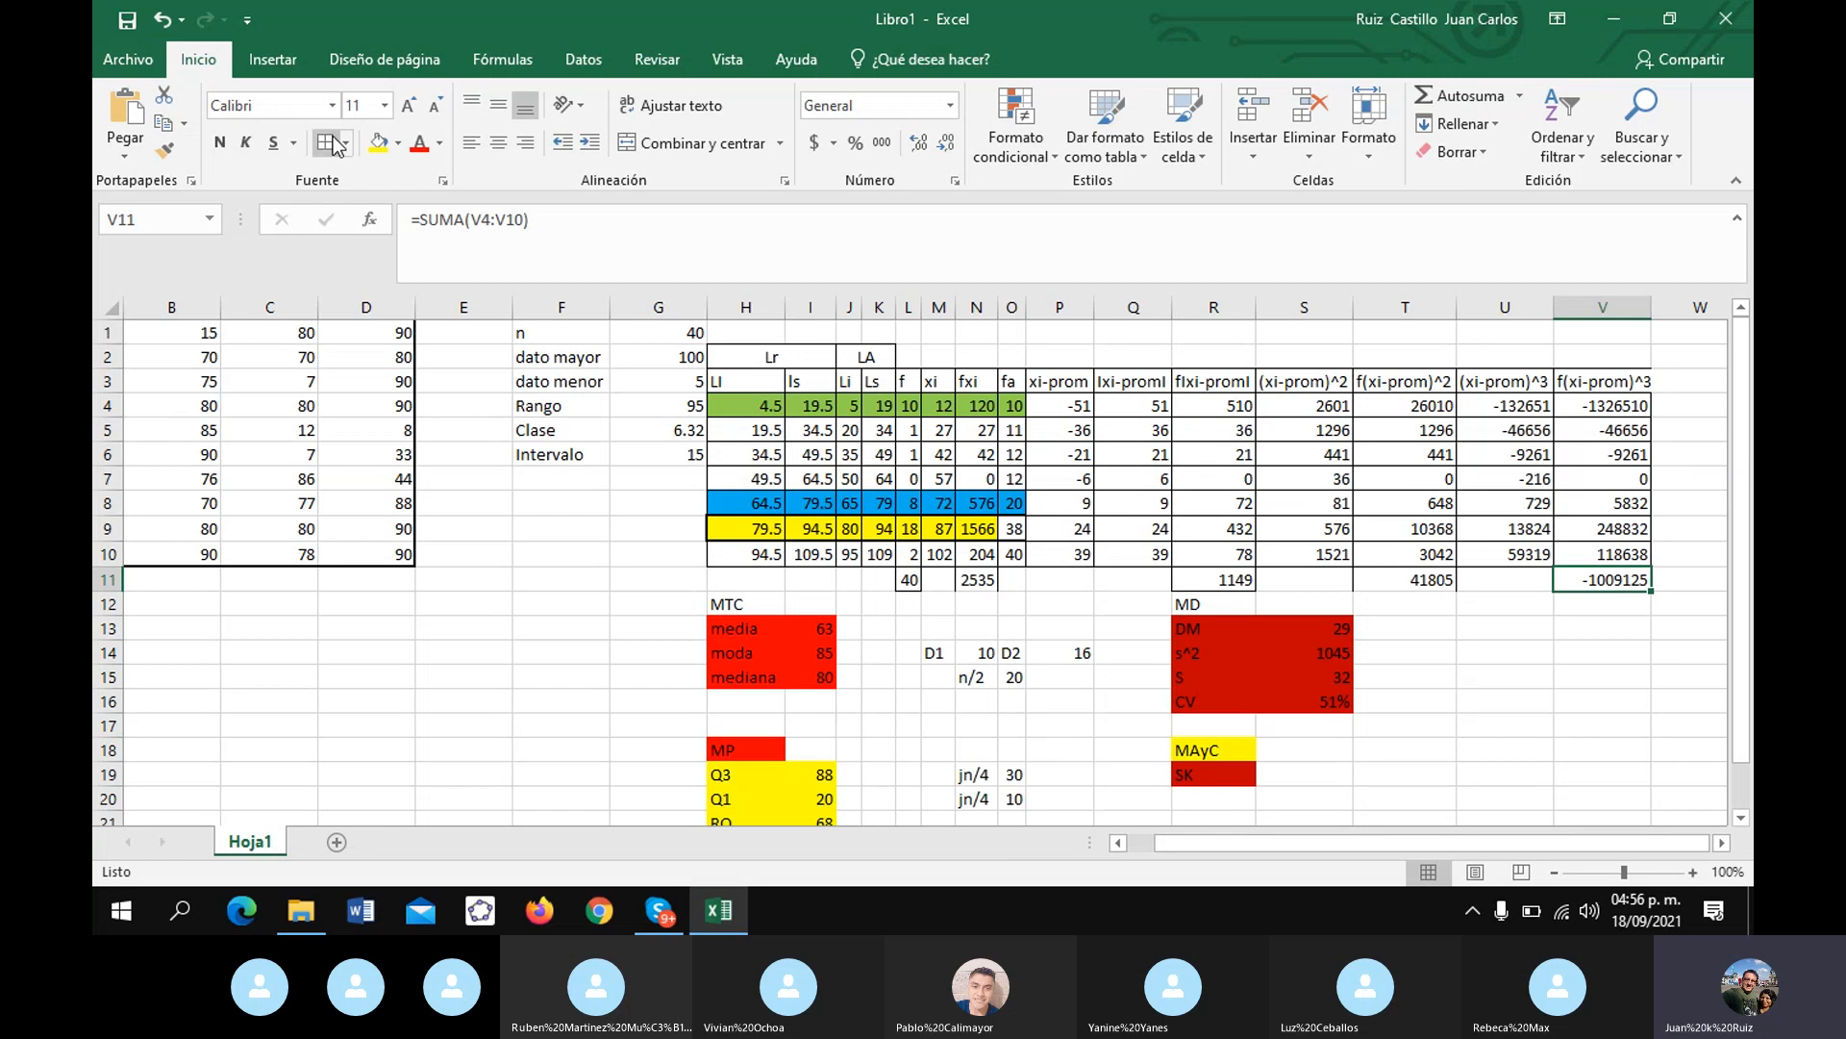
click(1365, 578)
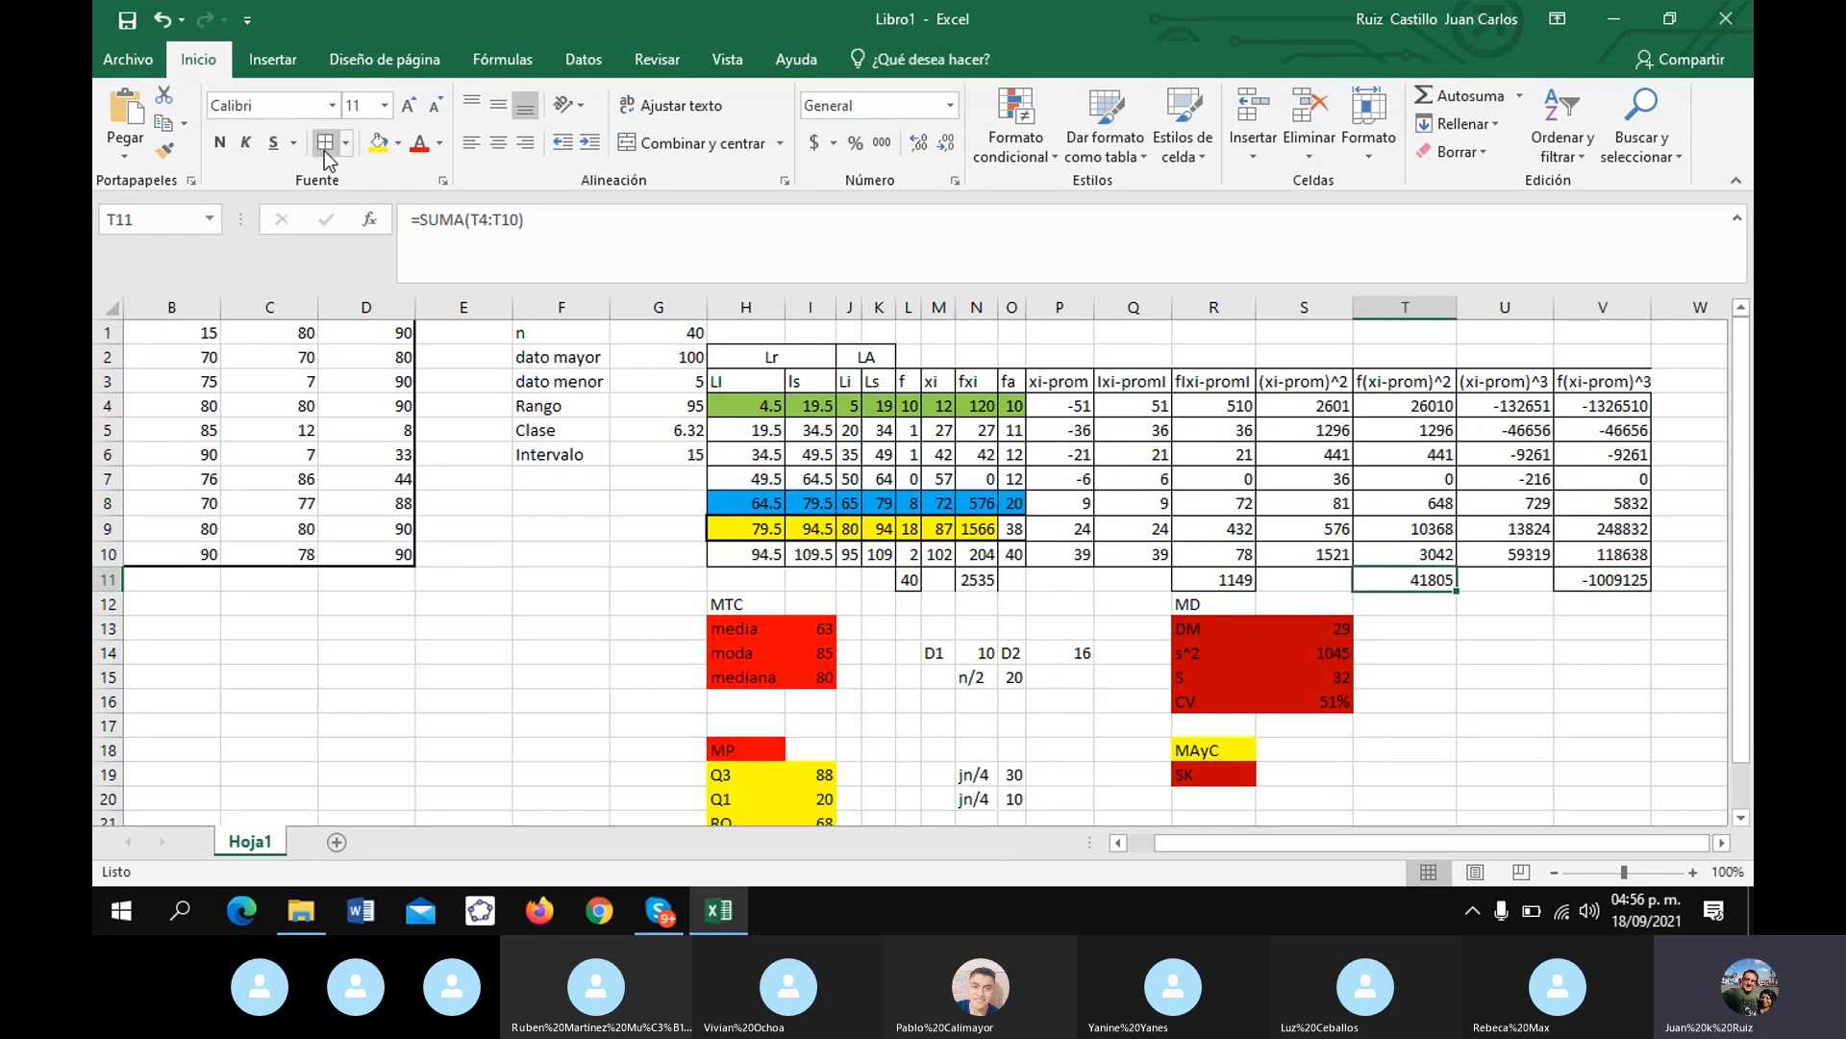
- Fill the SK label in R19 yellow and calculate the skewness in S19 with =V11/(L11*S15^3)
click(1207, 774)
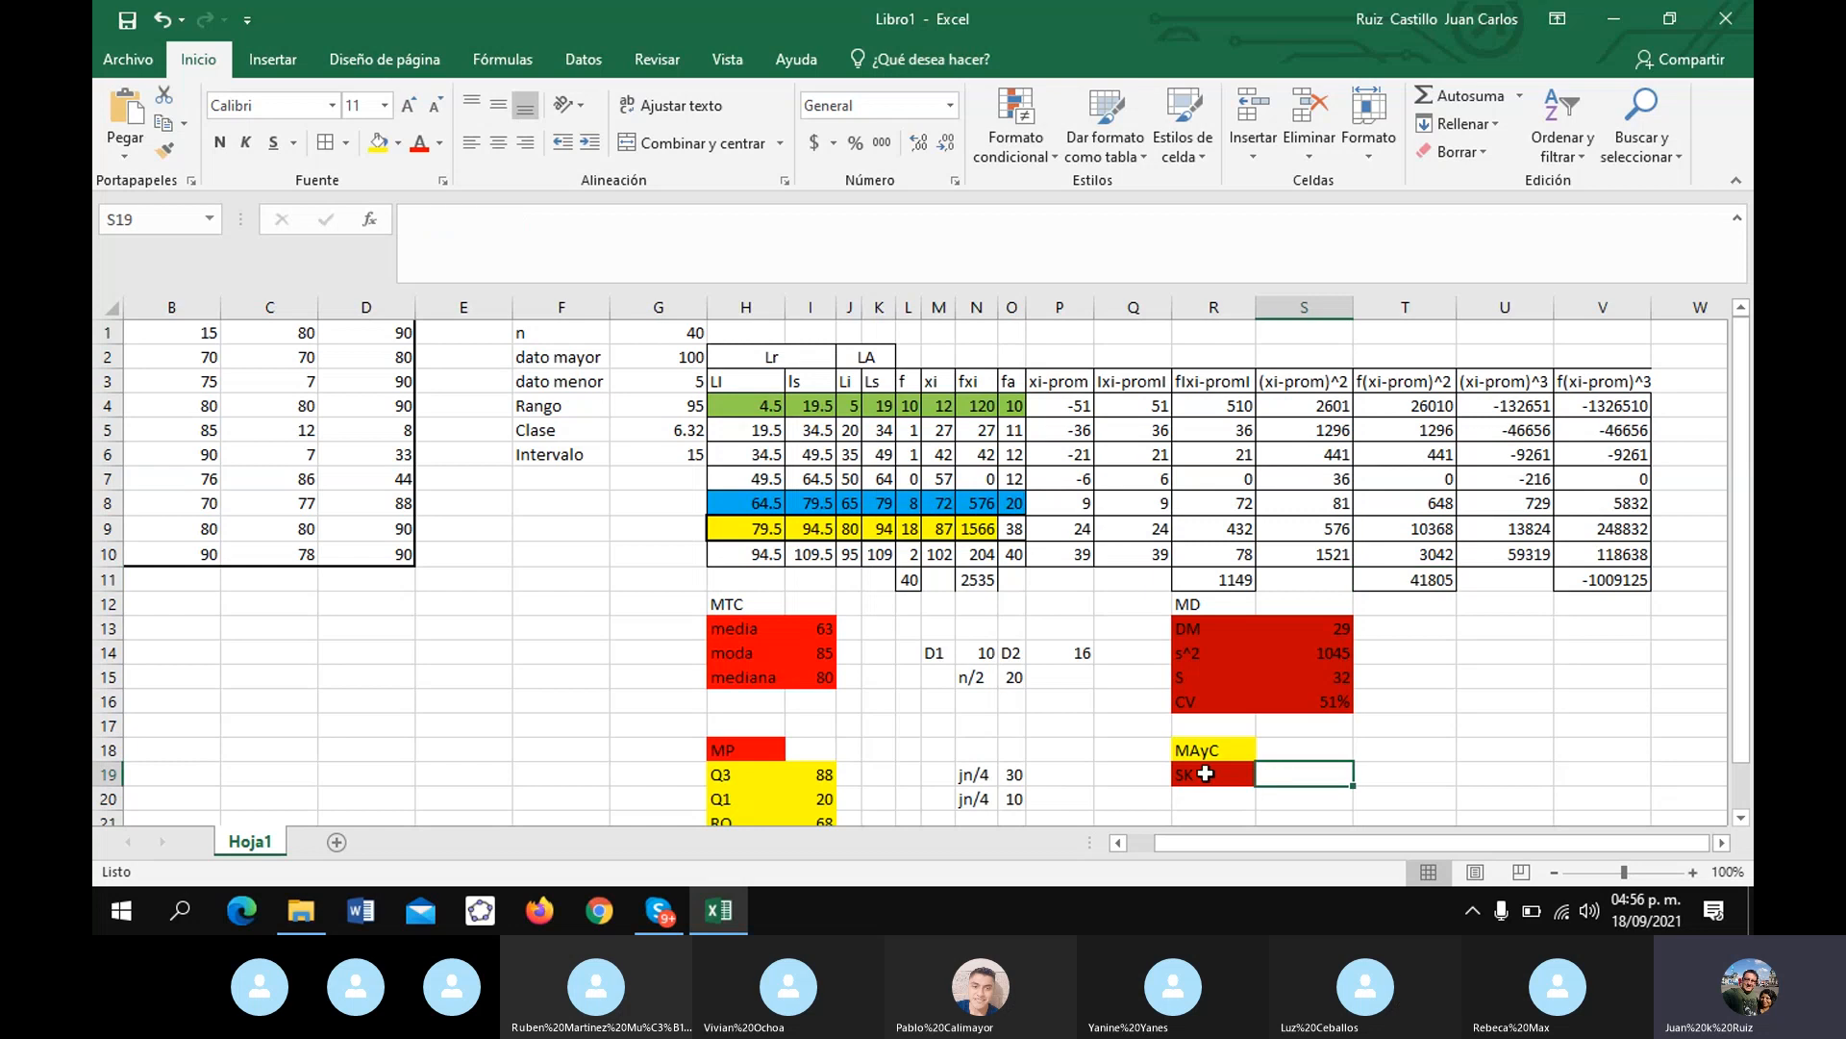
click(378, 142)
click(1279, 777)
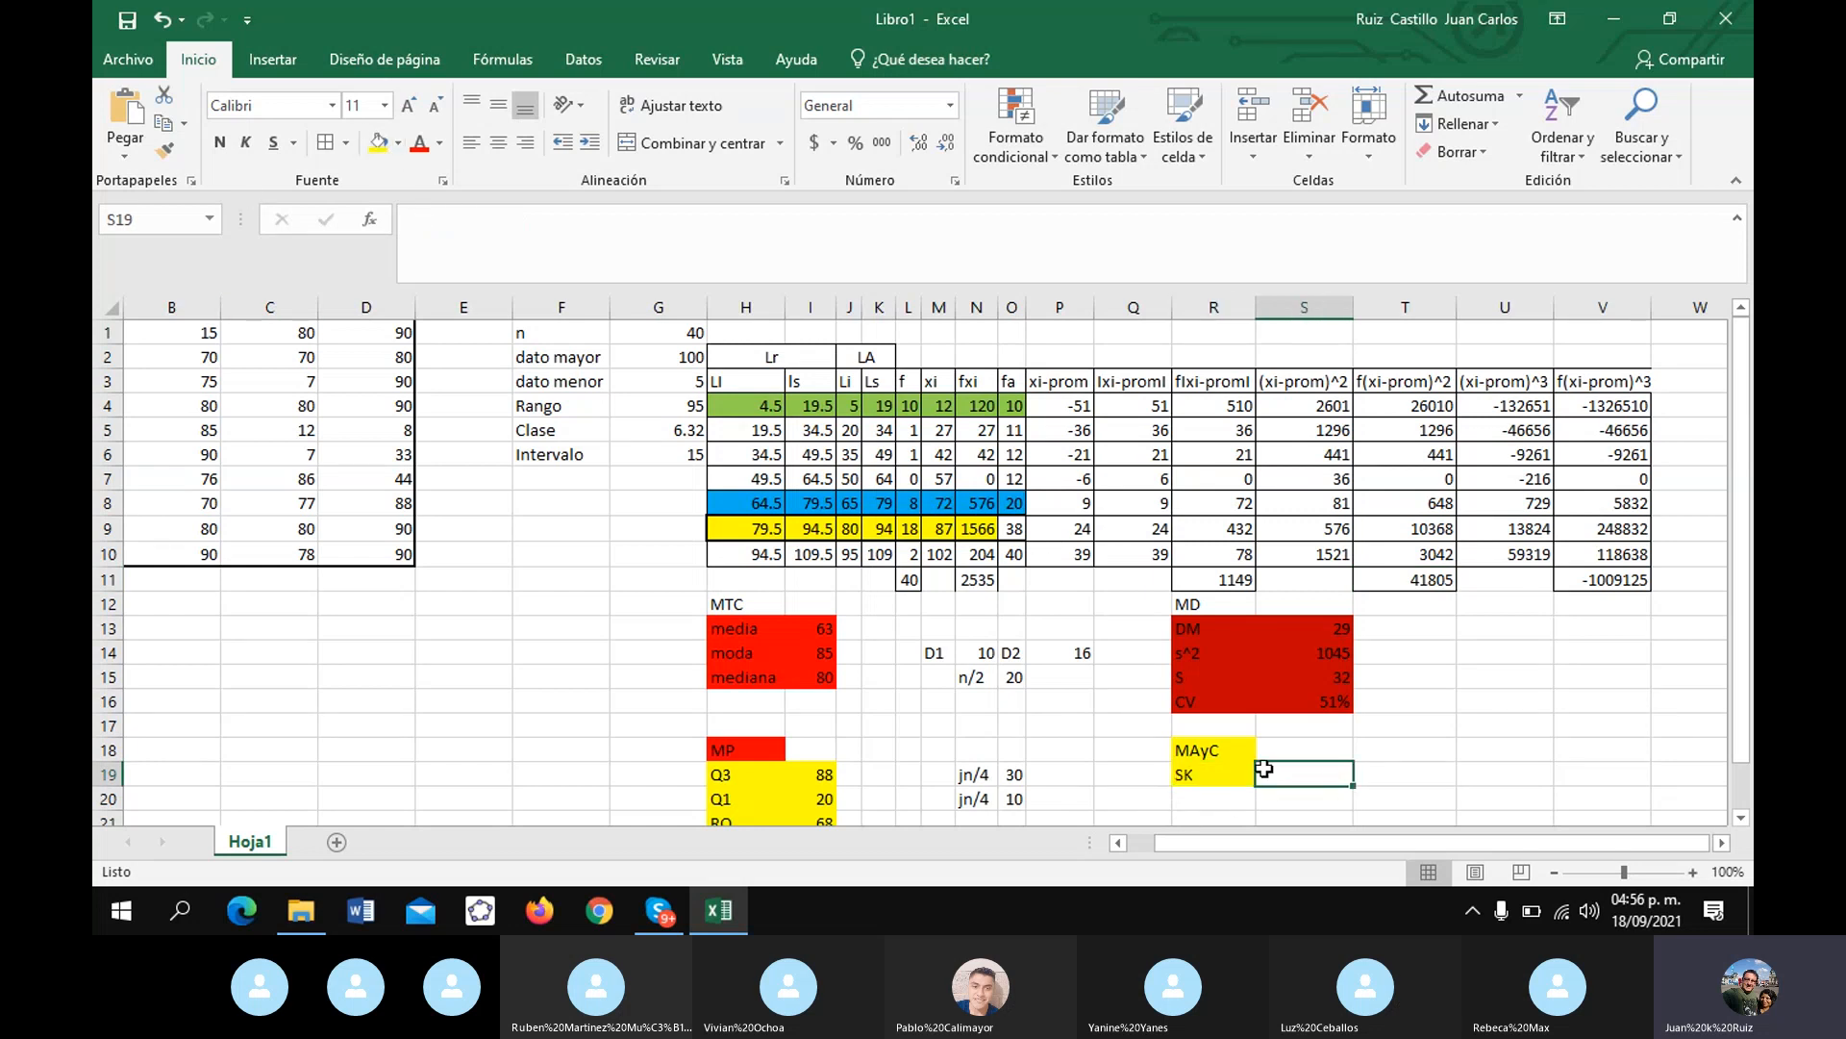
text(=)
click(1625, 579)
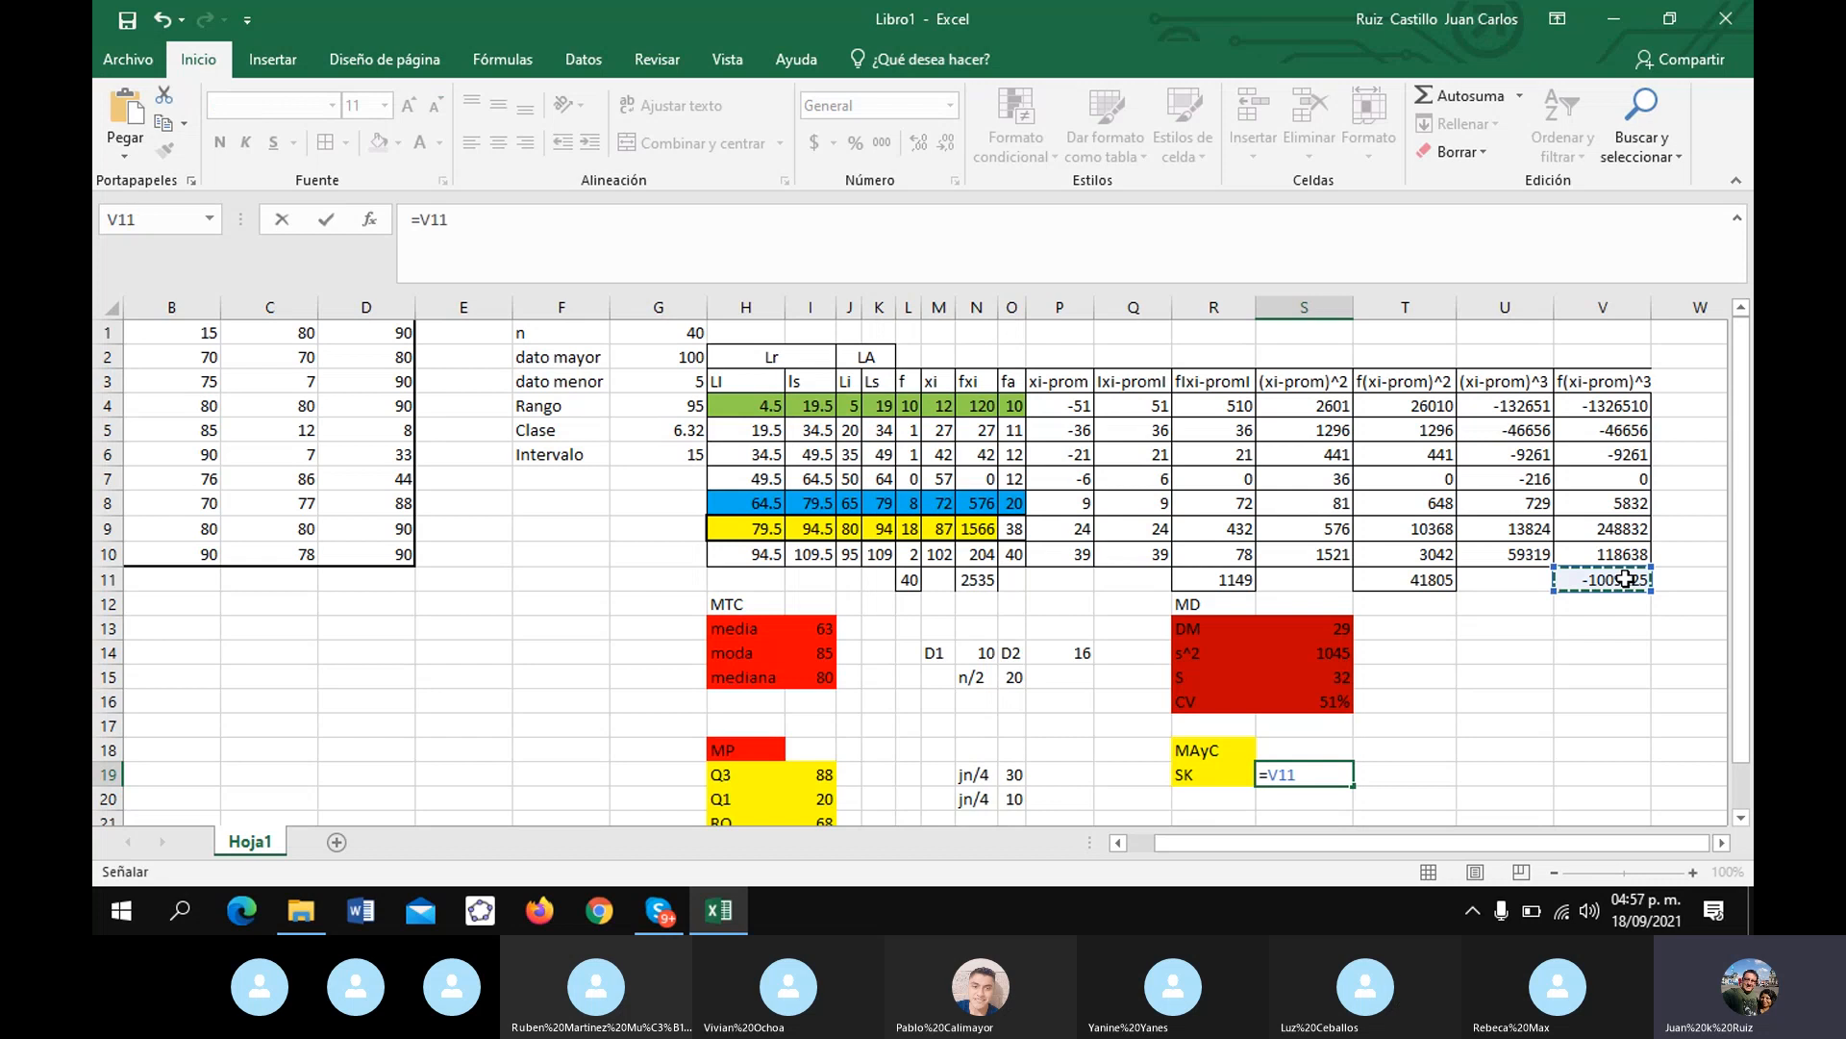
text(/()
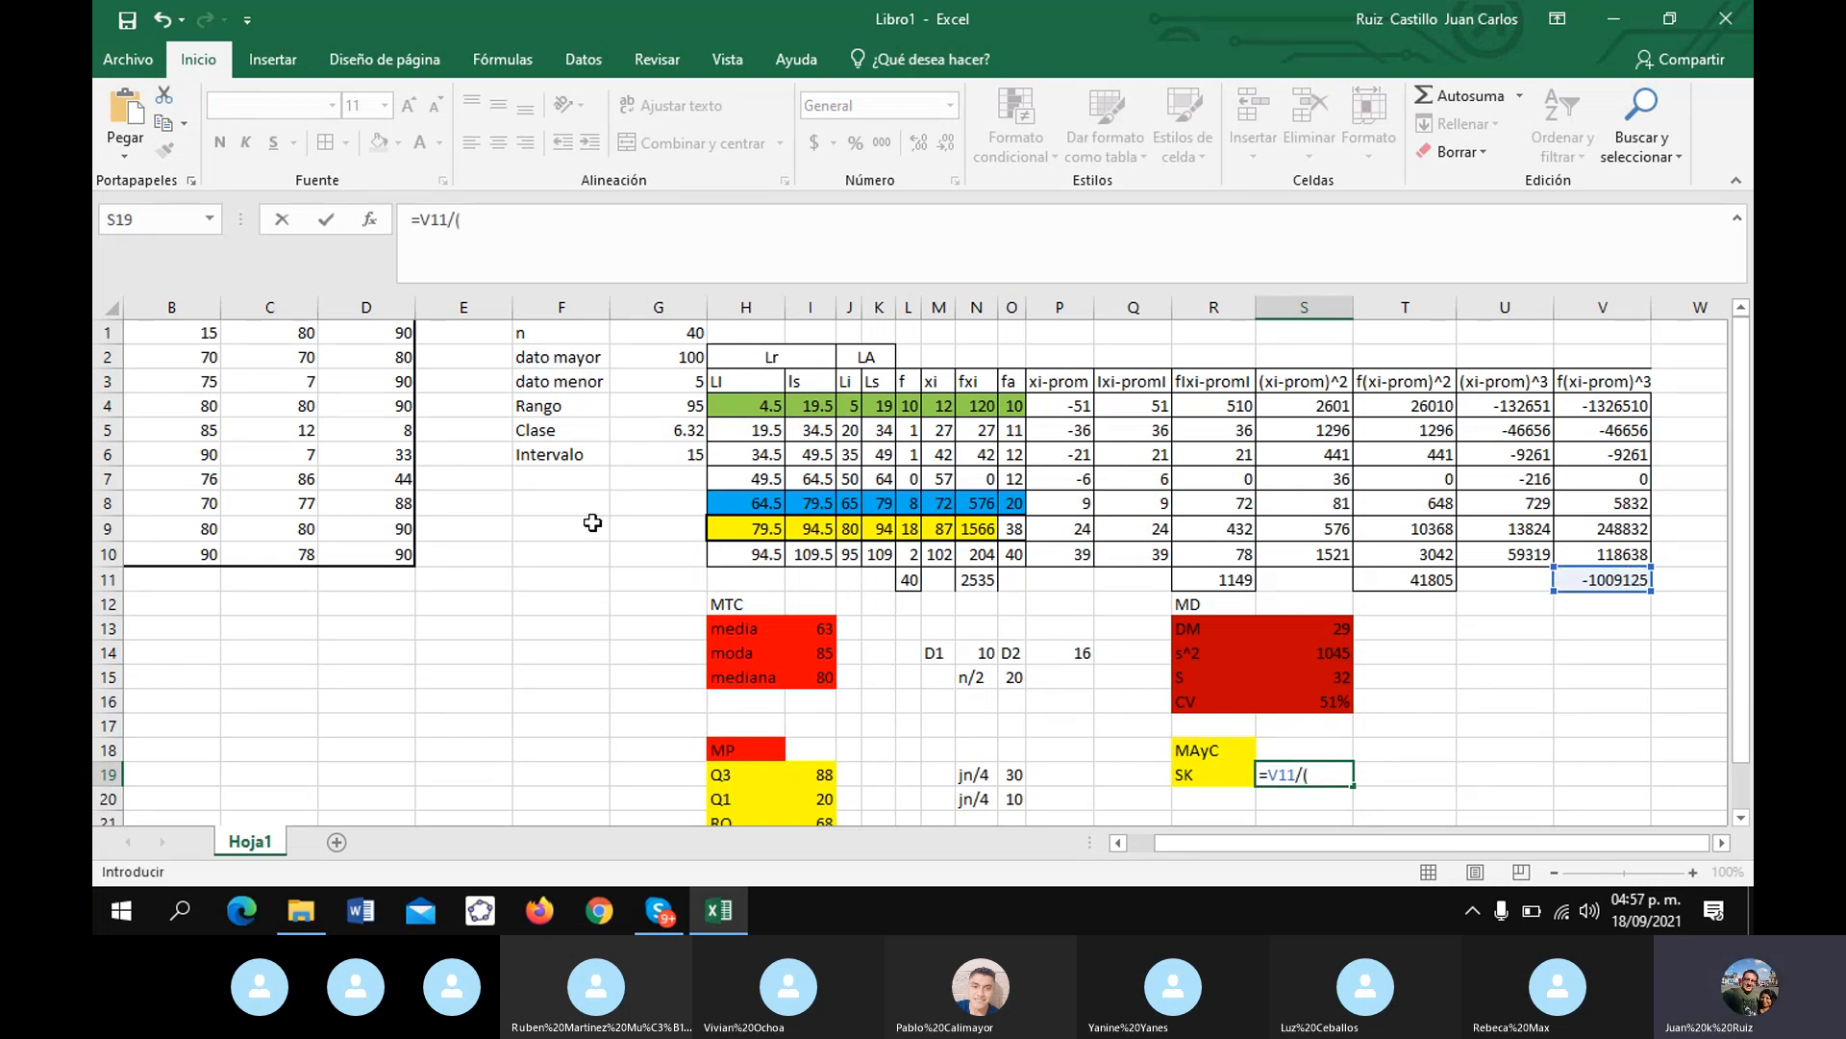
click(909, 580)
text(*)
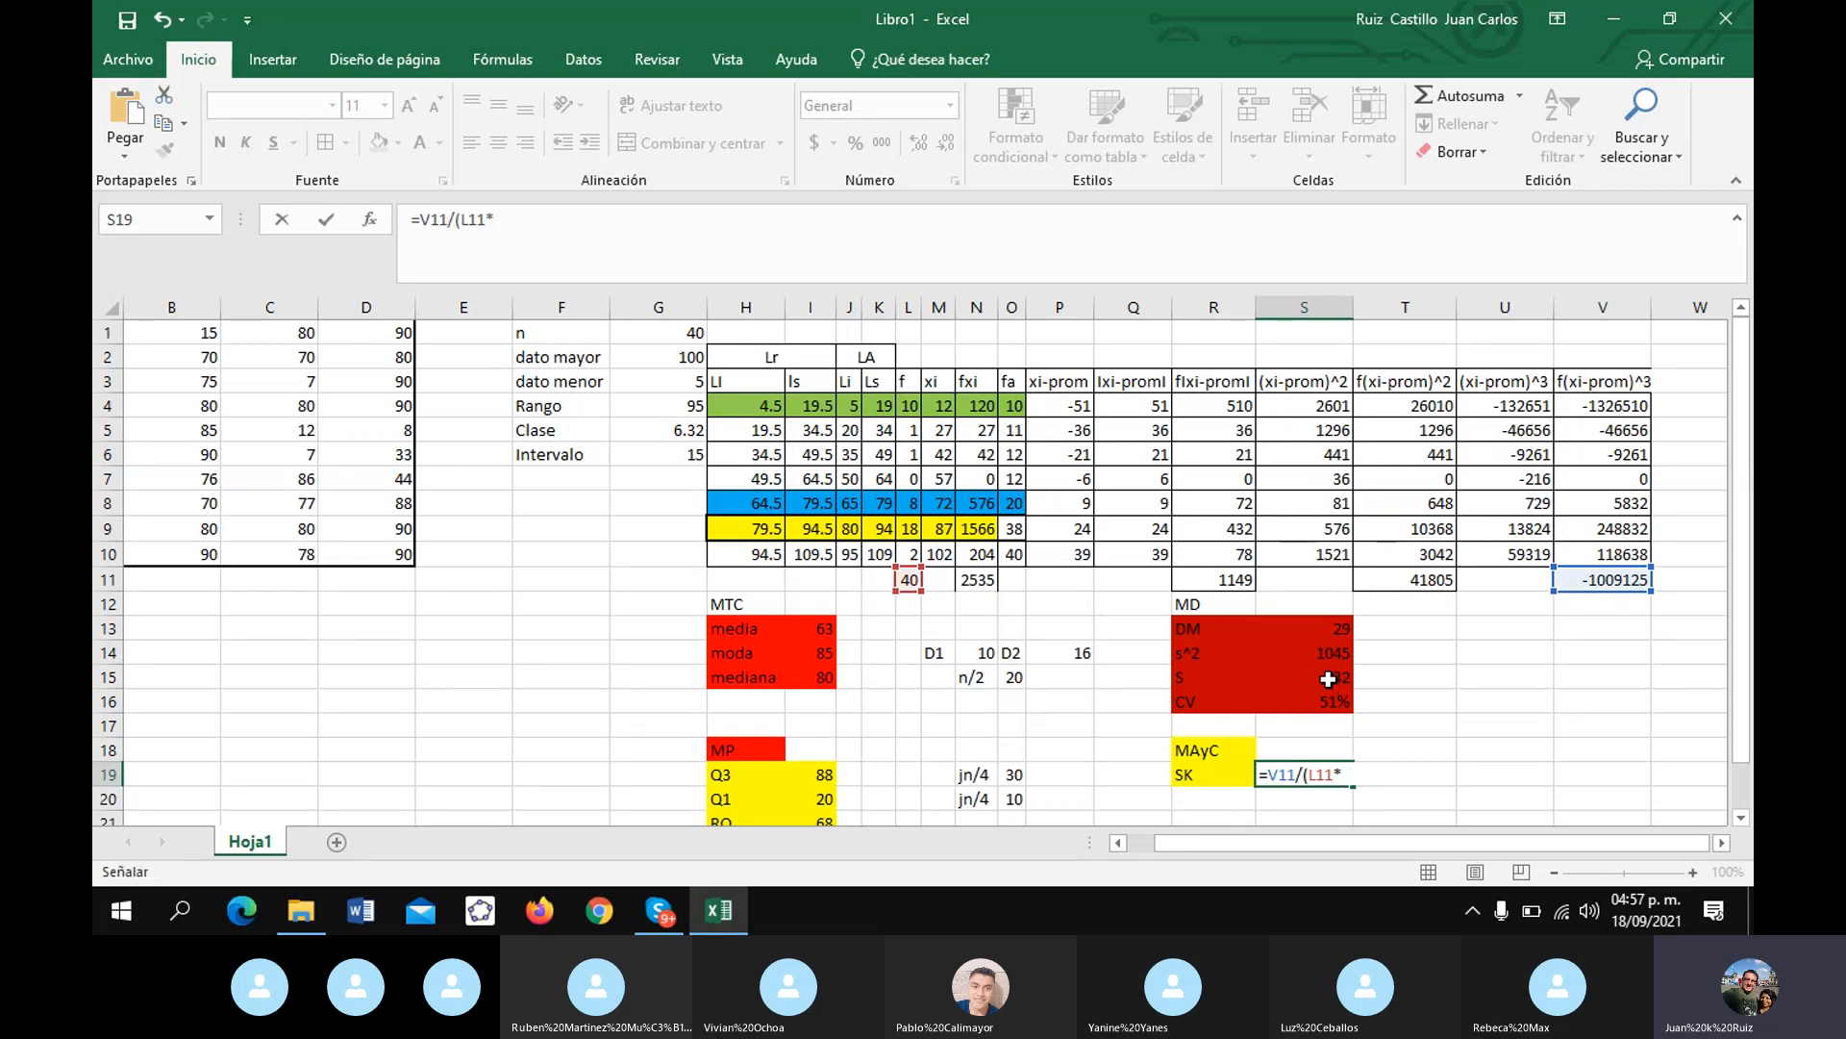
click(1329, 680)
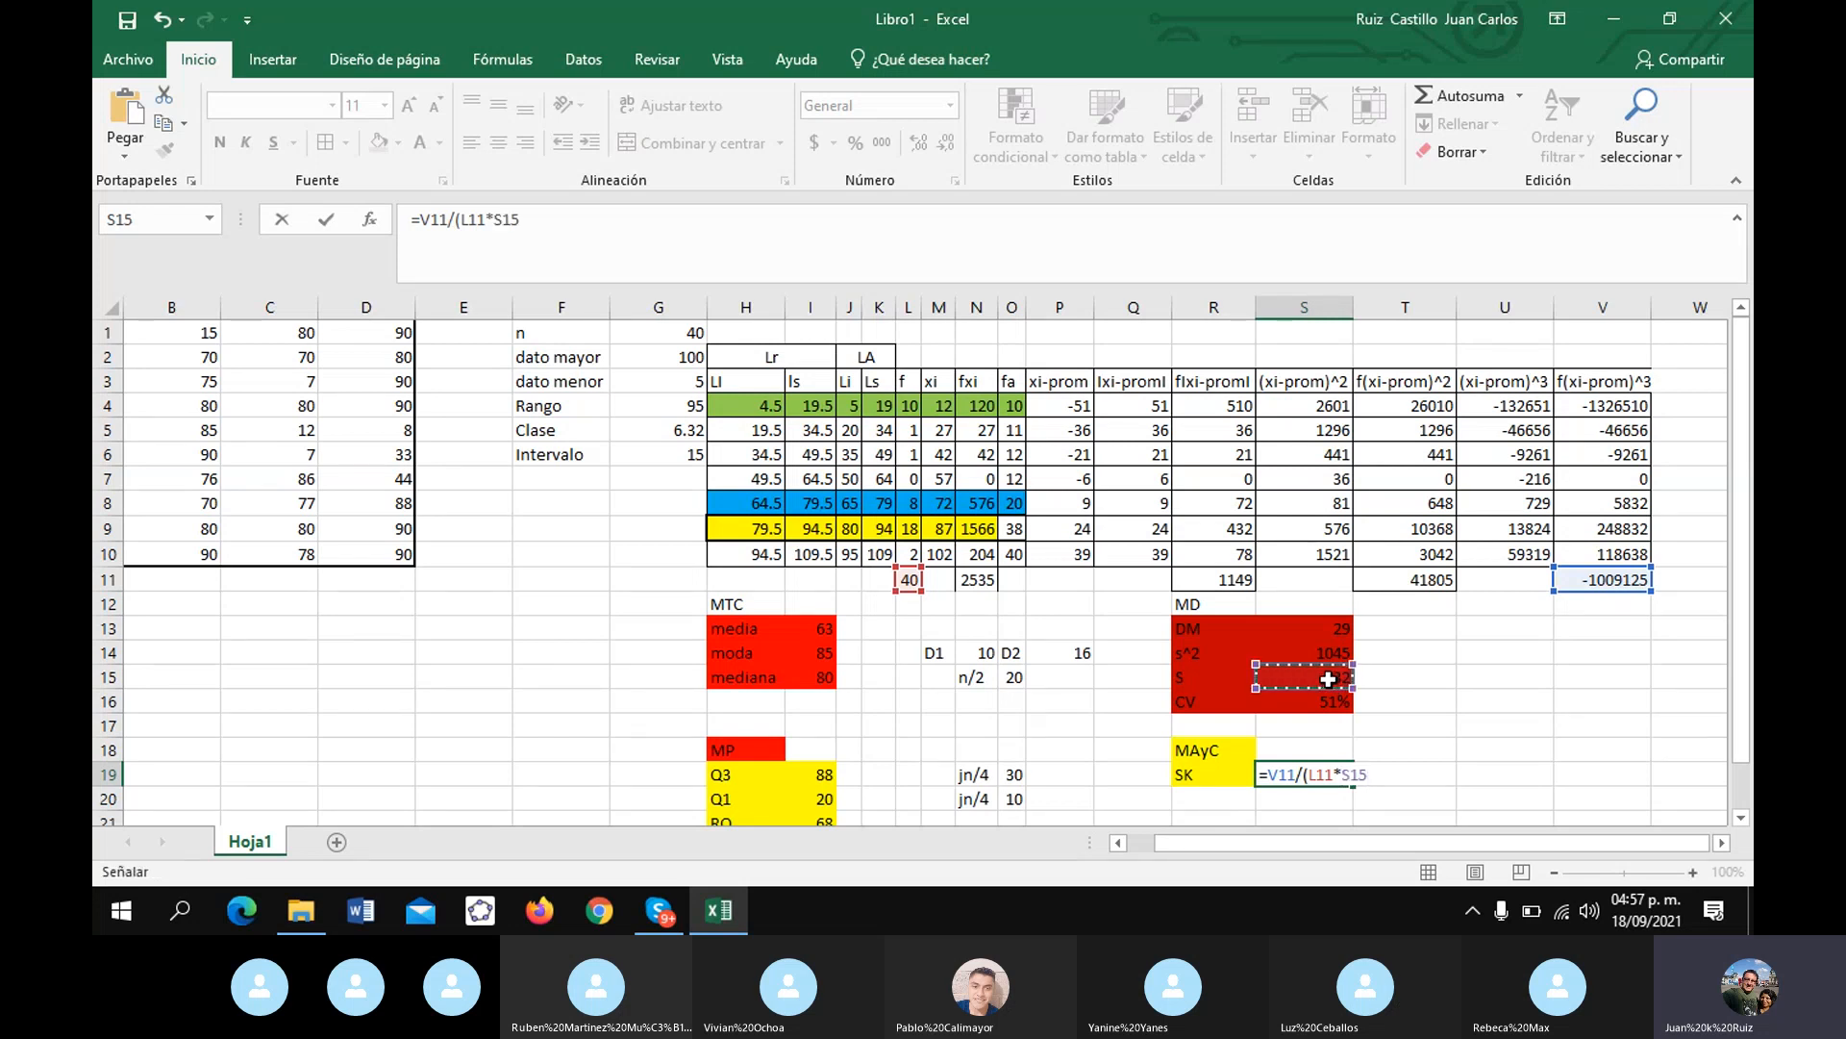
text(^3)
key(Return)
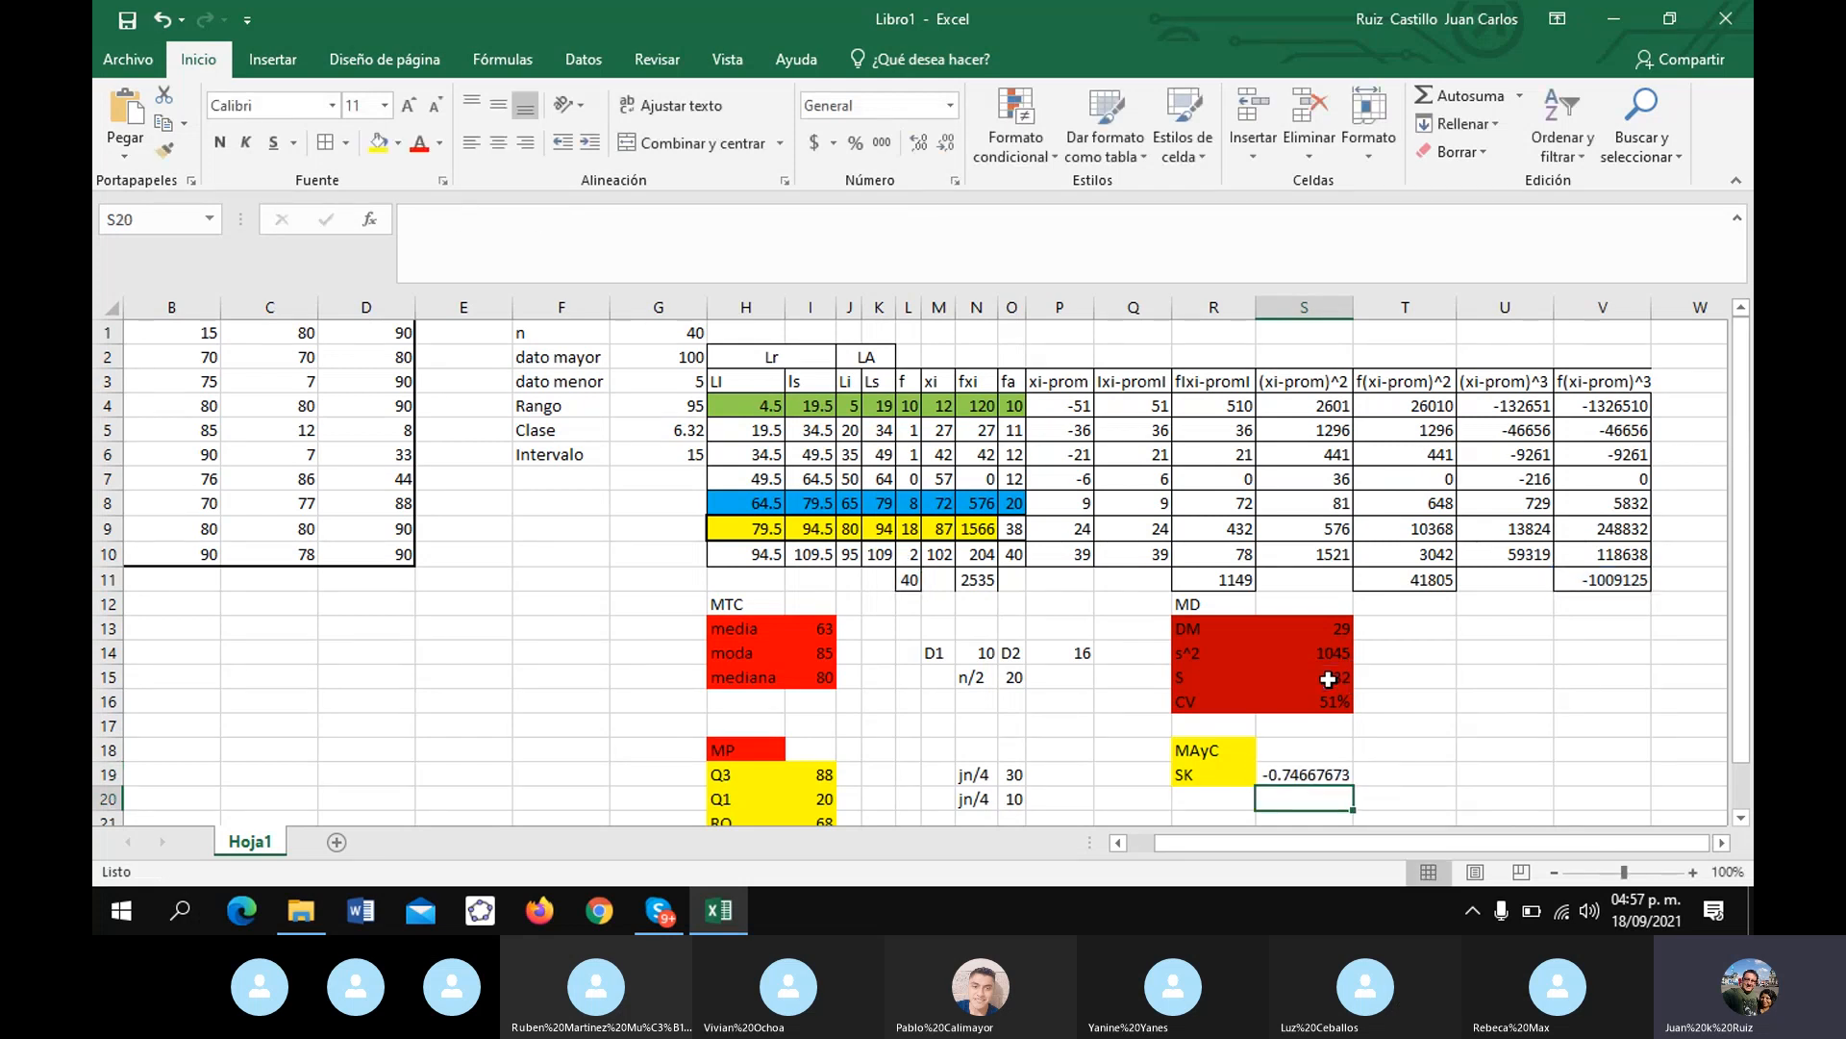
- Reduce the skewness value in S19 to two decimal places
click(1280, 775)
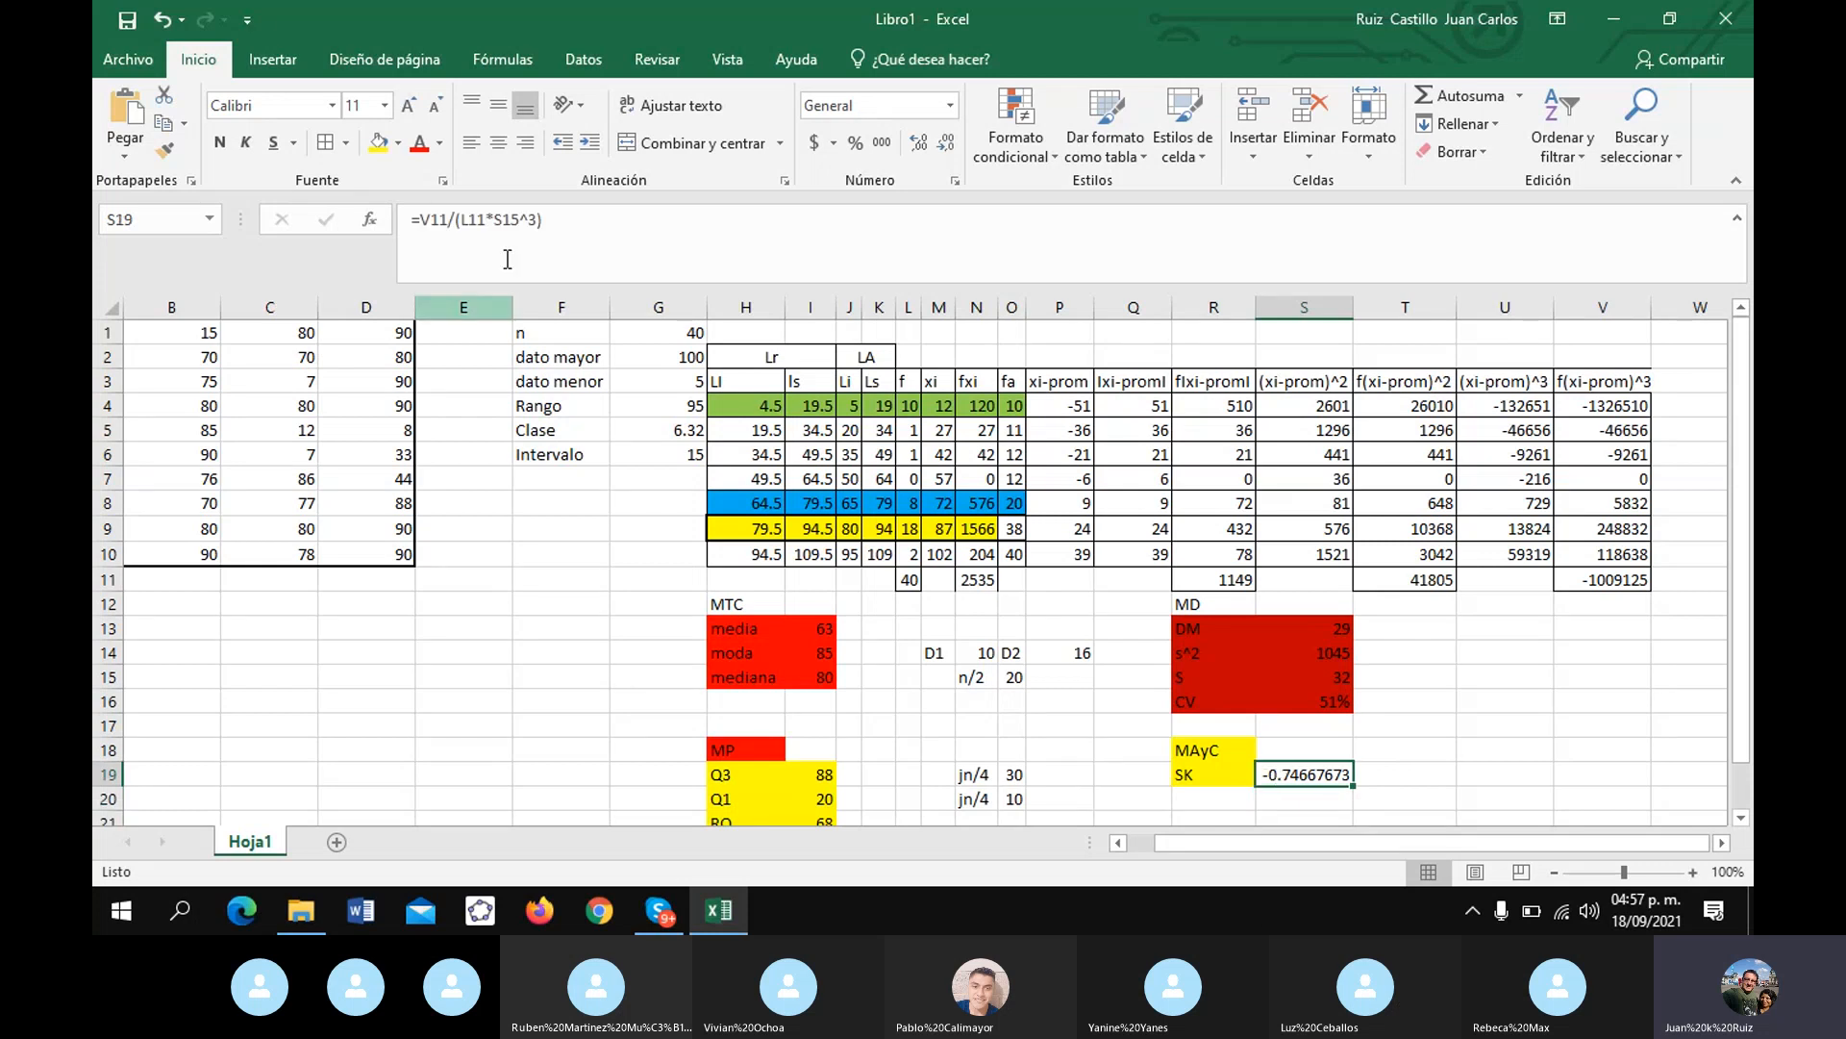
click(941, 154)
click(941, 154)
click(942, 154)
click(942, 154)
click(941, 154)
click(941, 154)
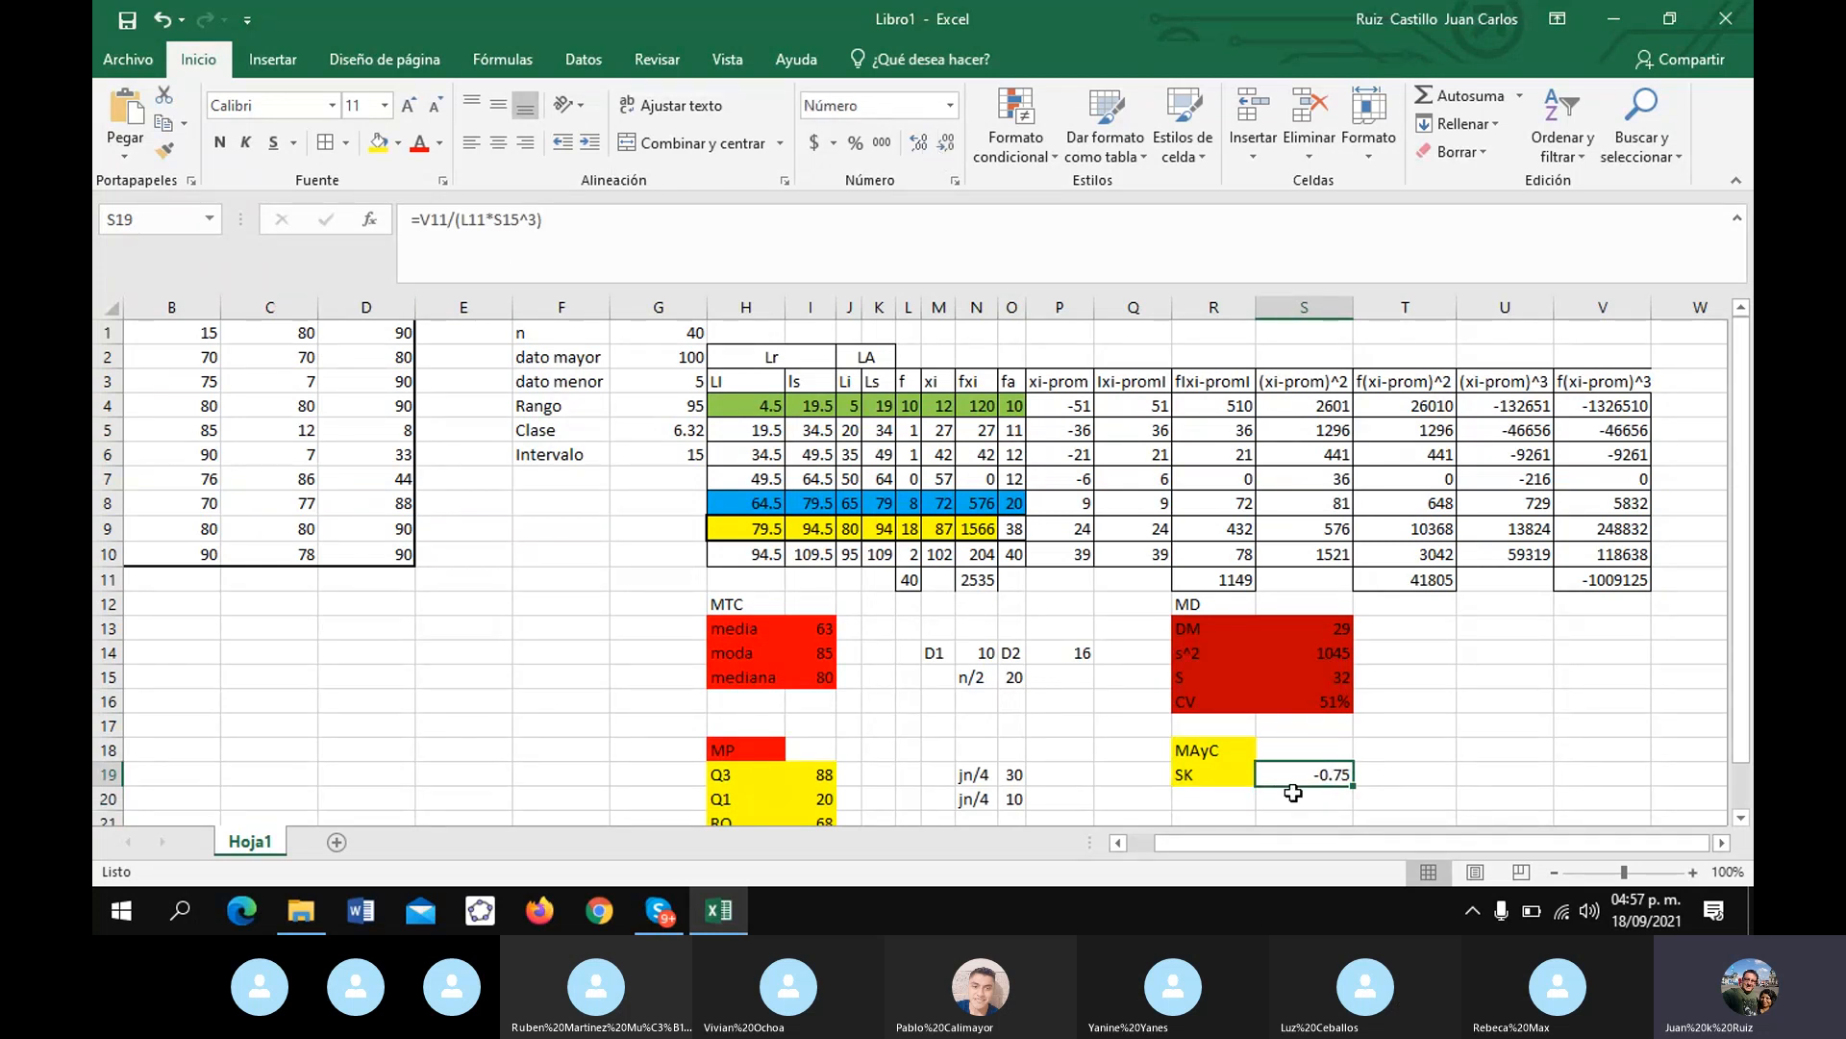
- Enter the interpretation "asimetría negativa" in T19 and fill S19:T19 yellow
click(1419, 783)
text(asi)
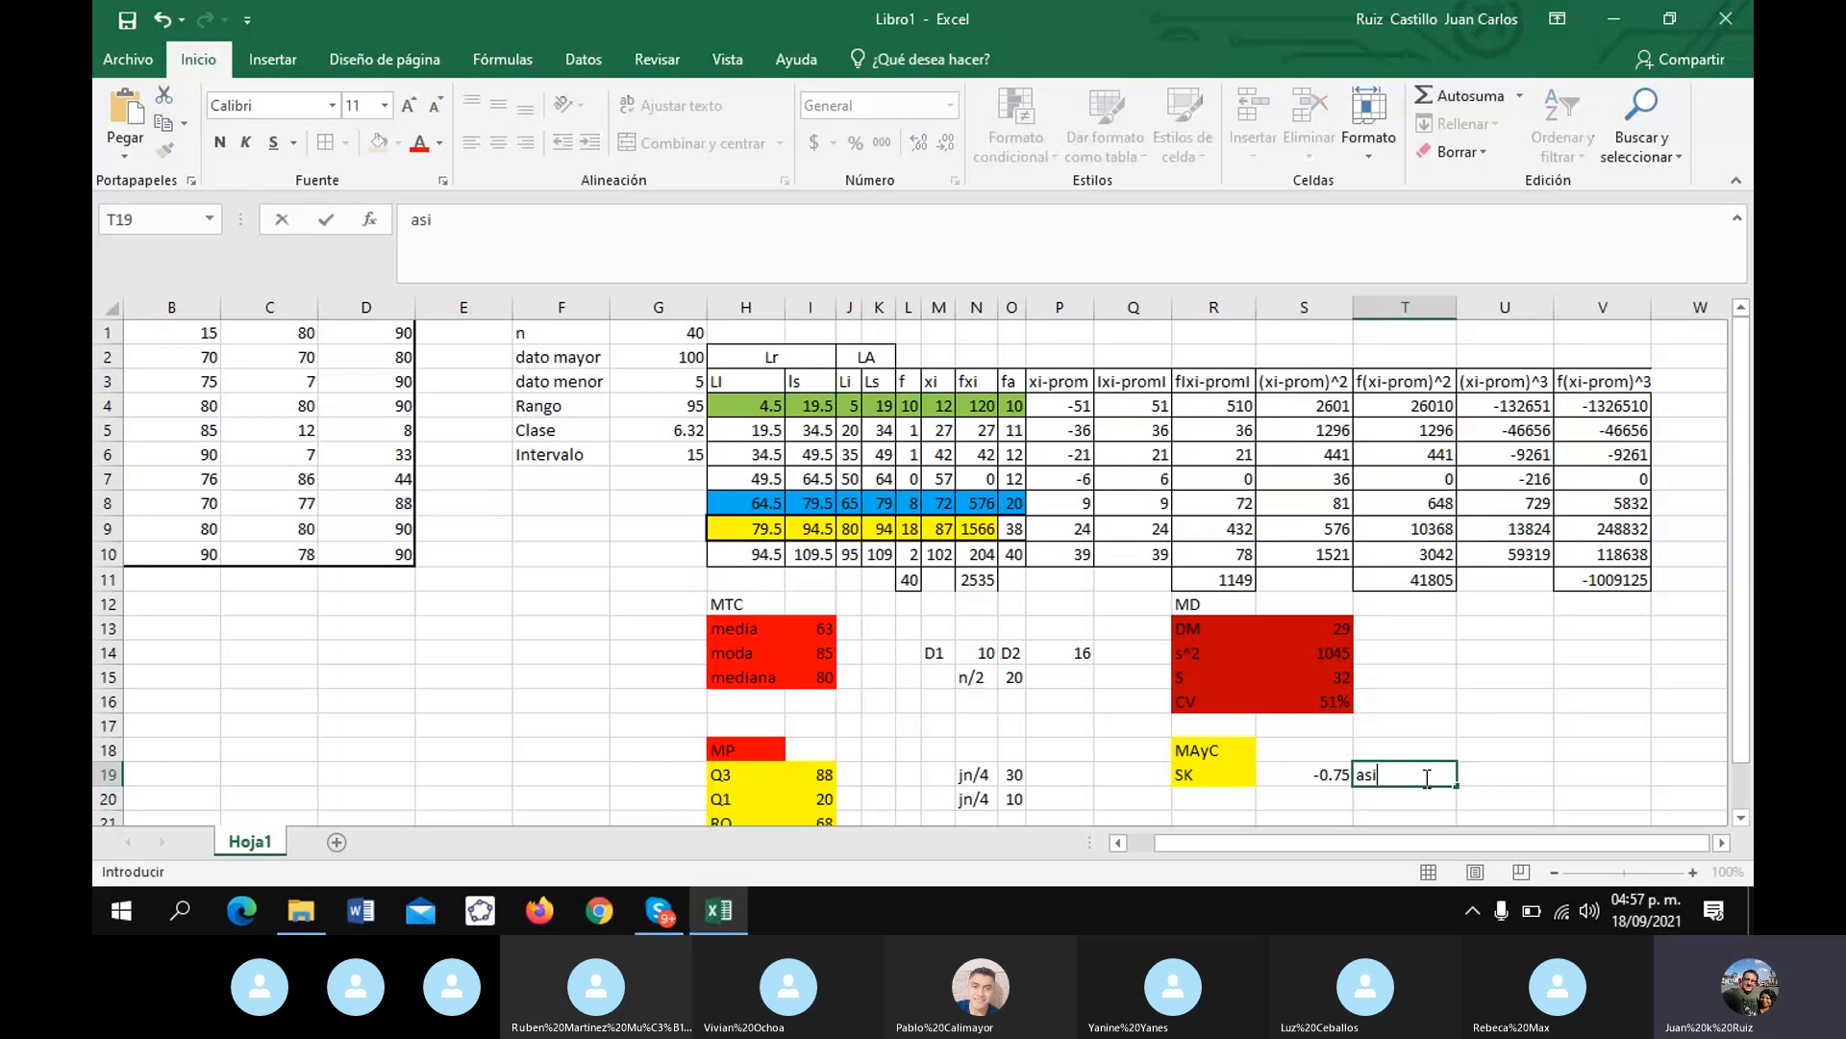
text(metría negativa)
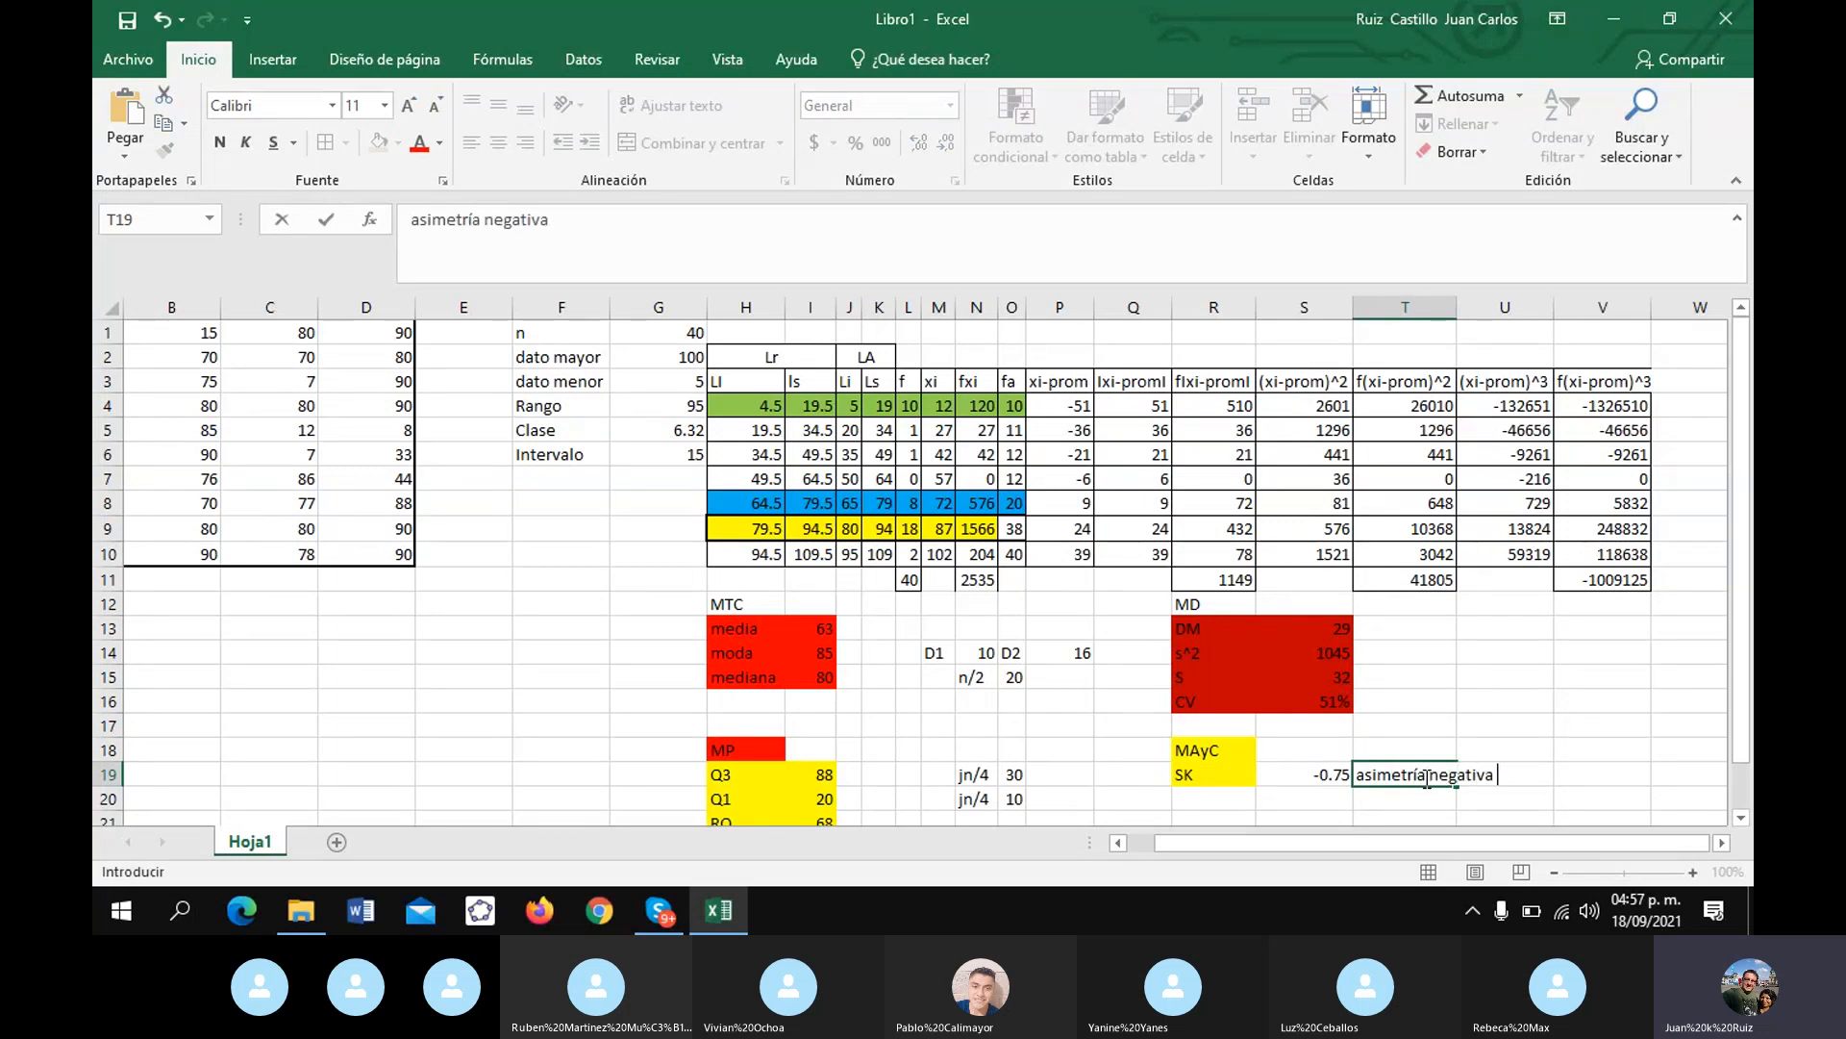
key(Left)
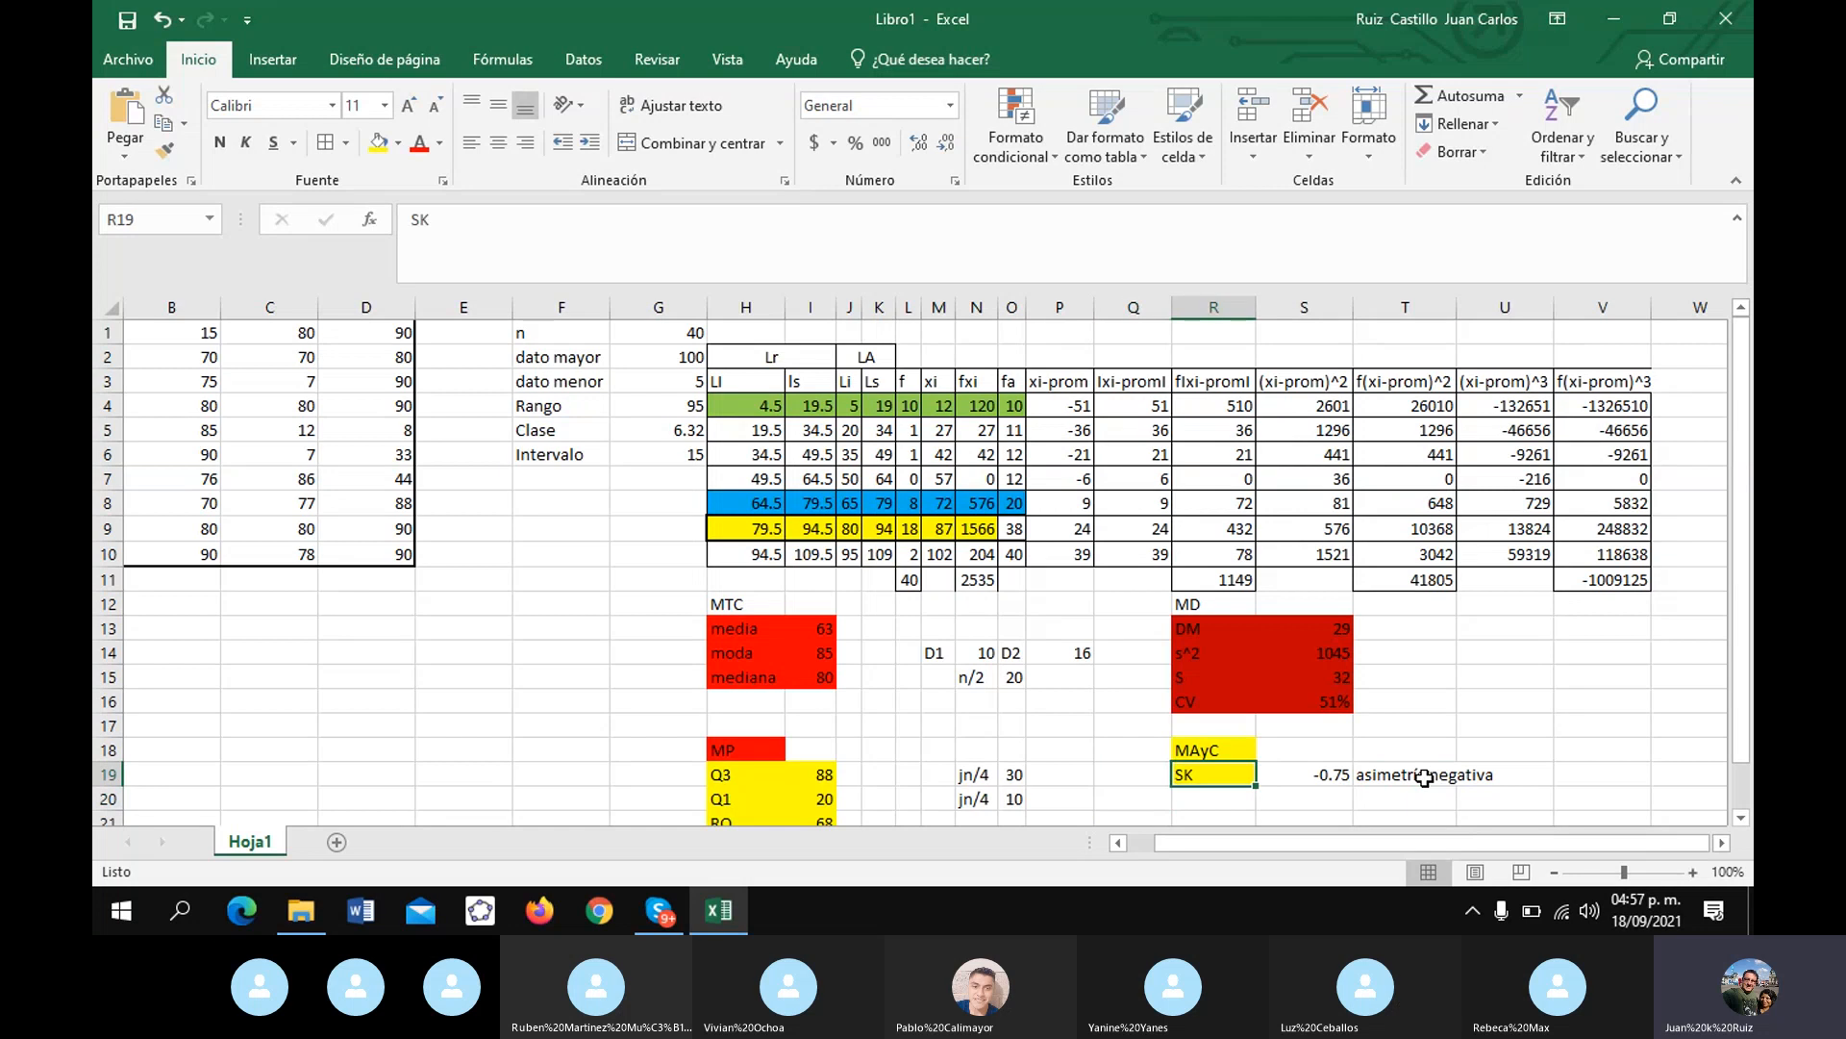
shift+click(1424, 778)
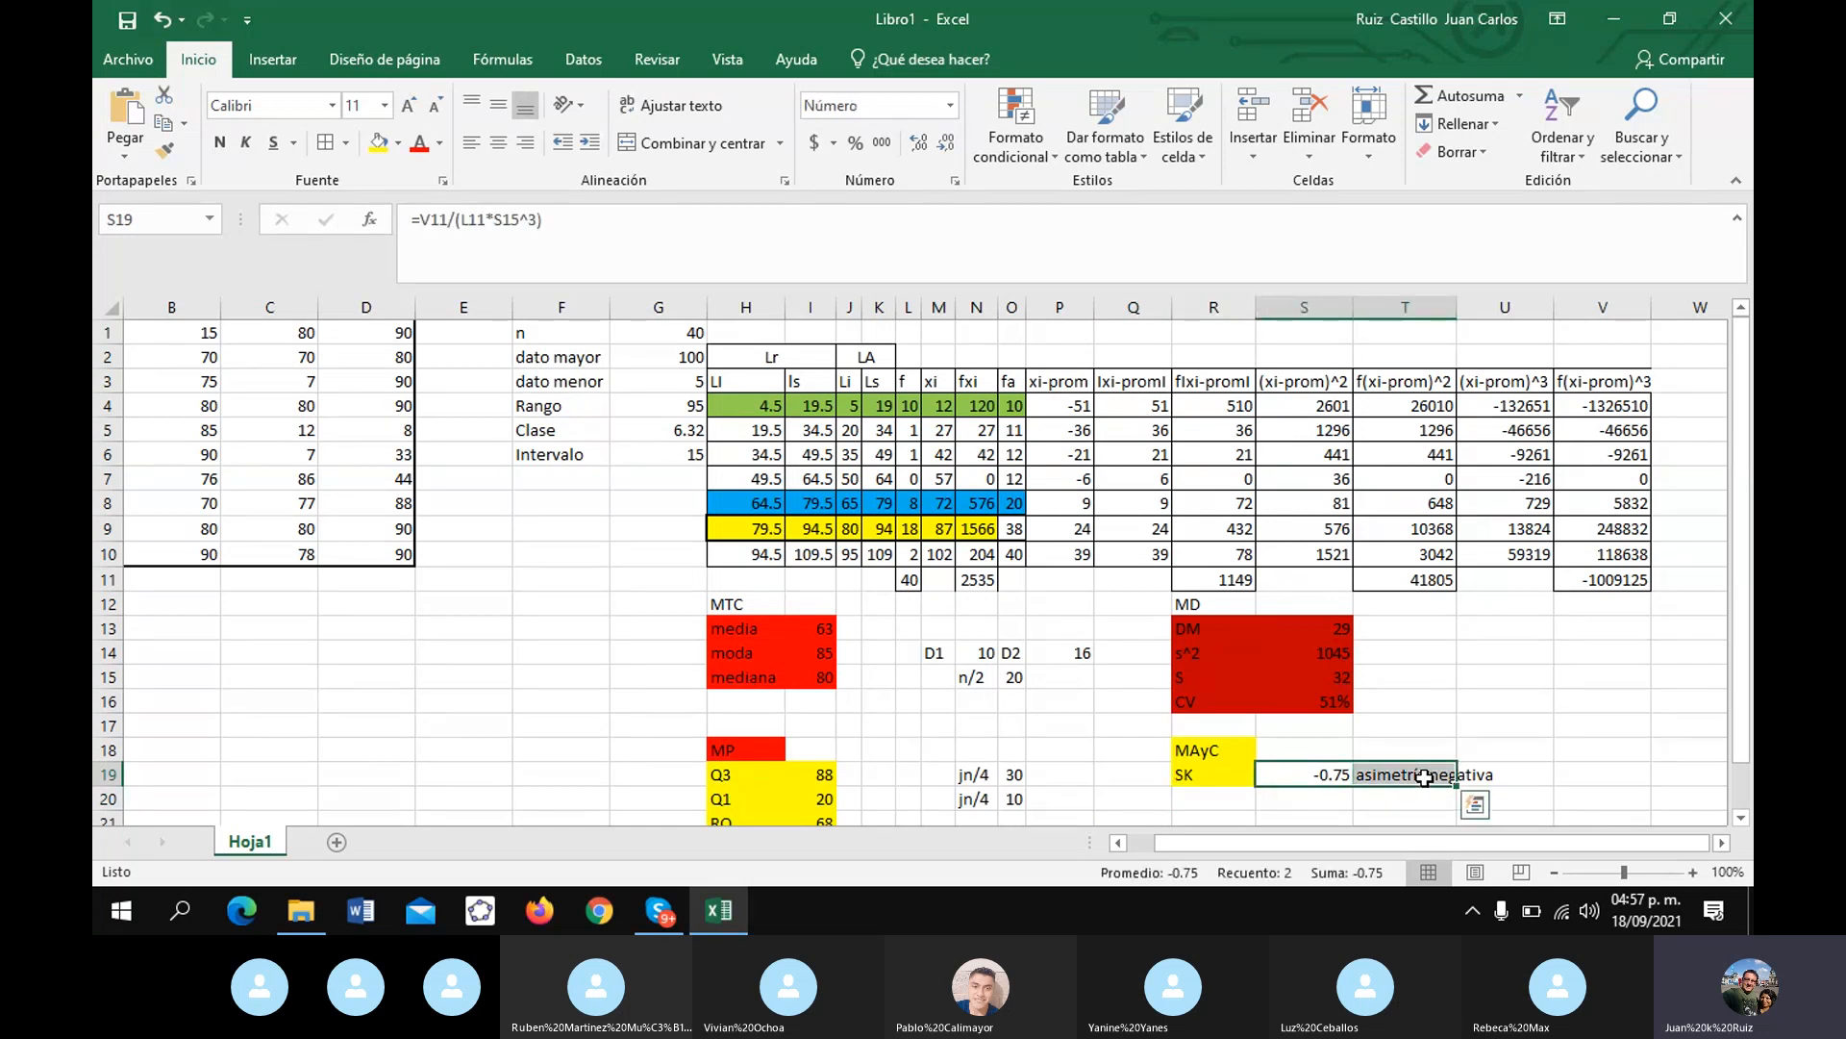
click(378, 143)
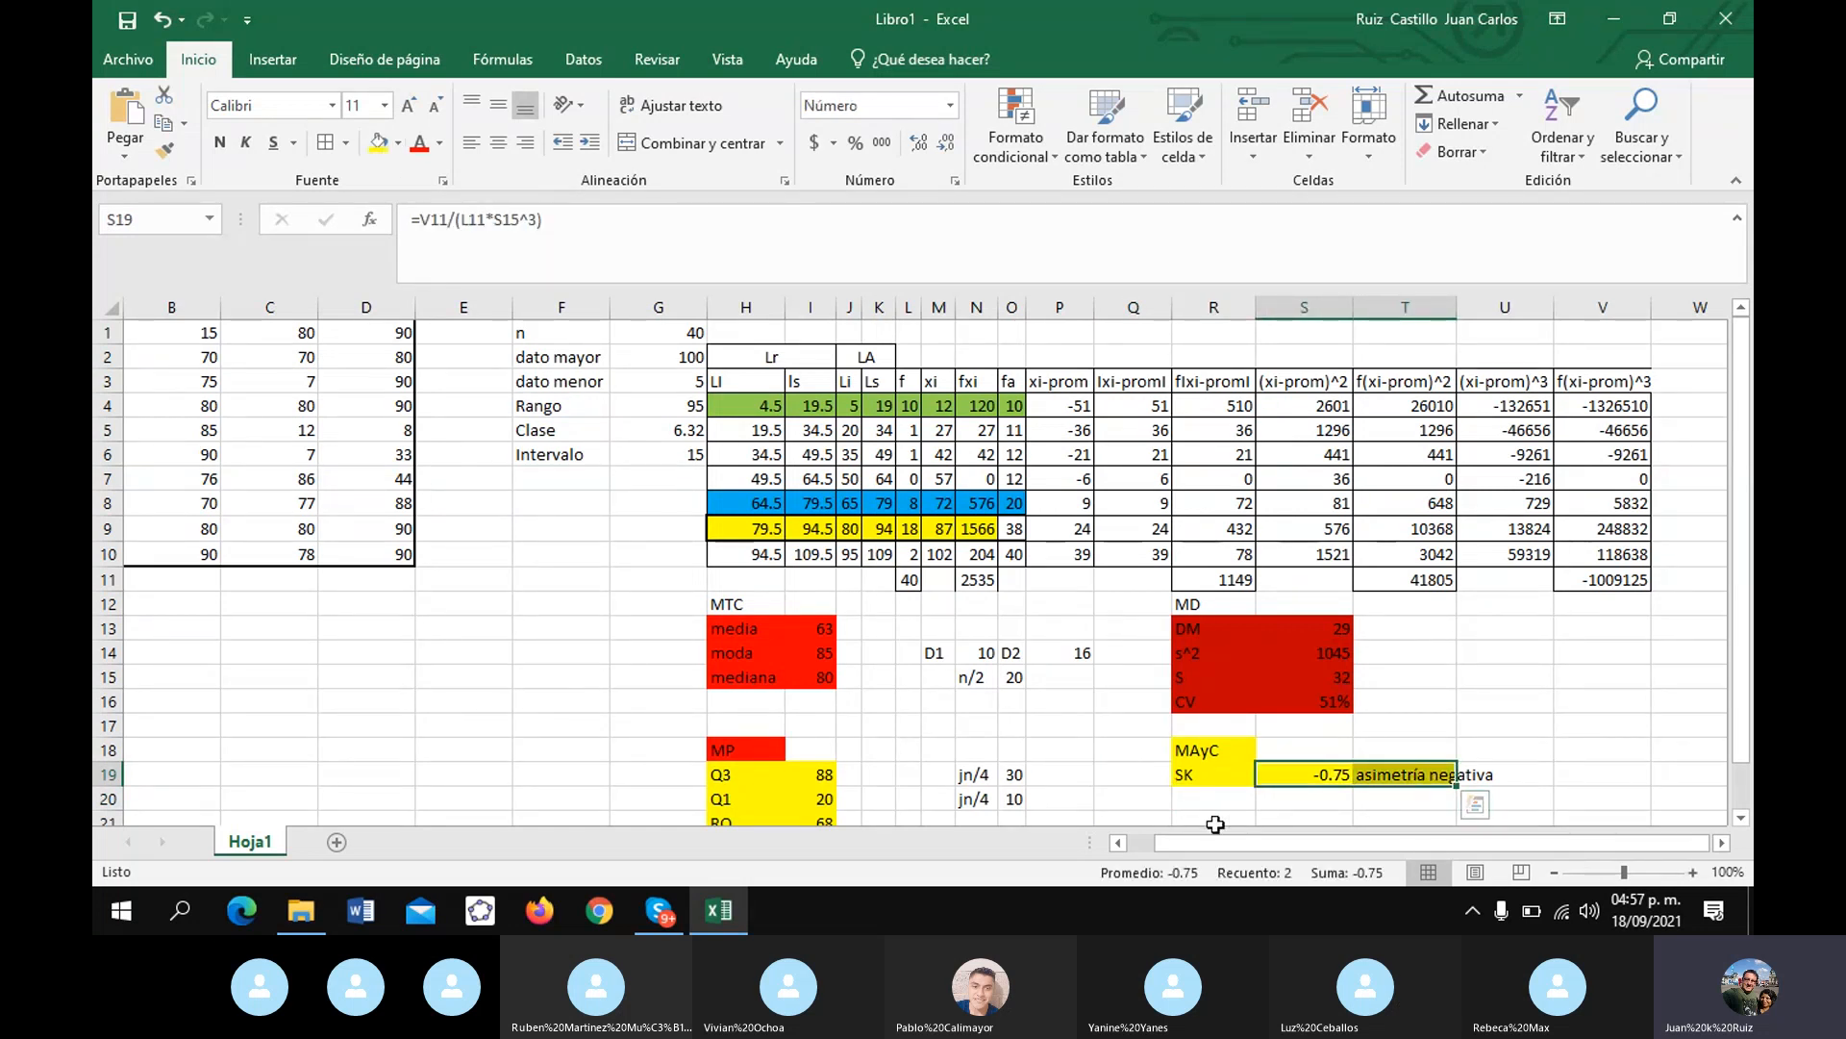
click(1371, 816)
- Enter the label K in R20 below SK
click(1214, 800)
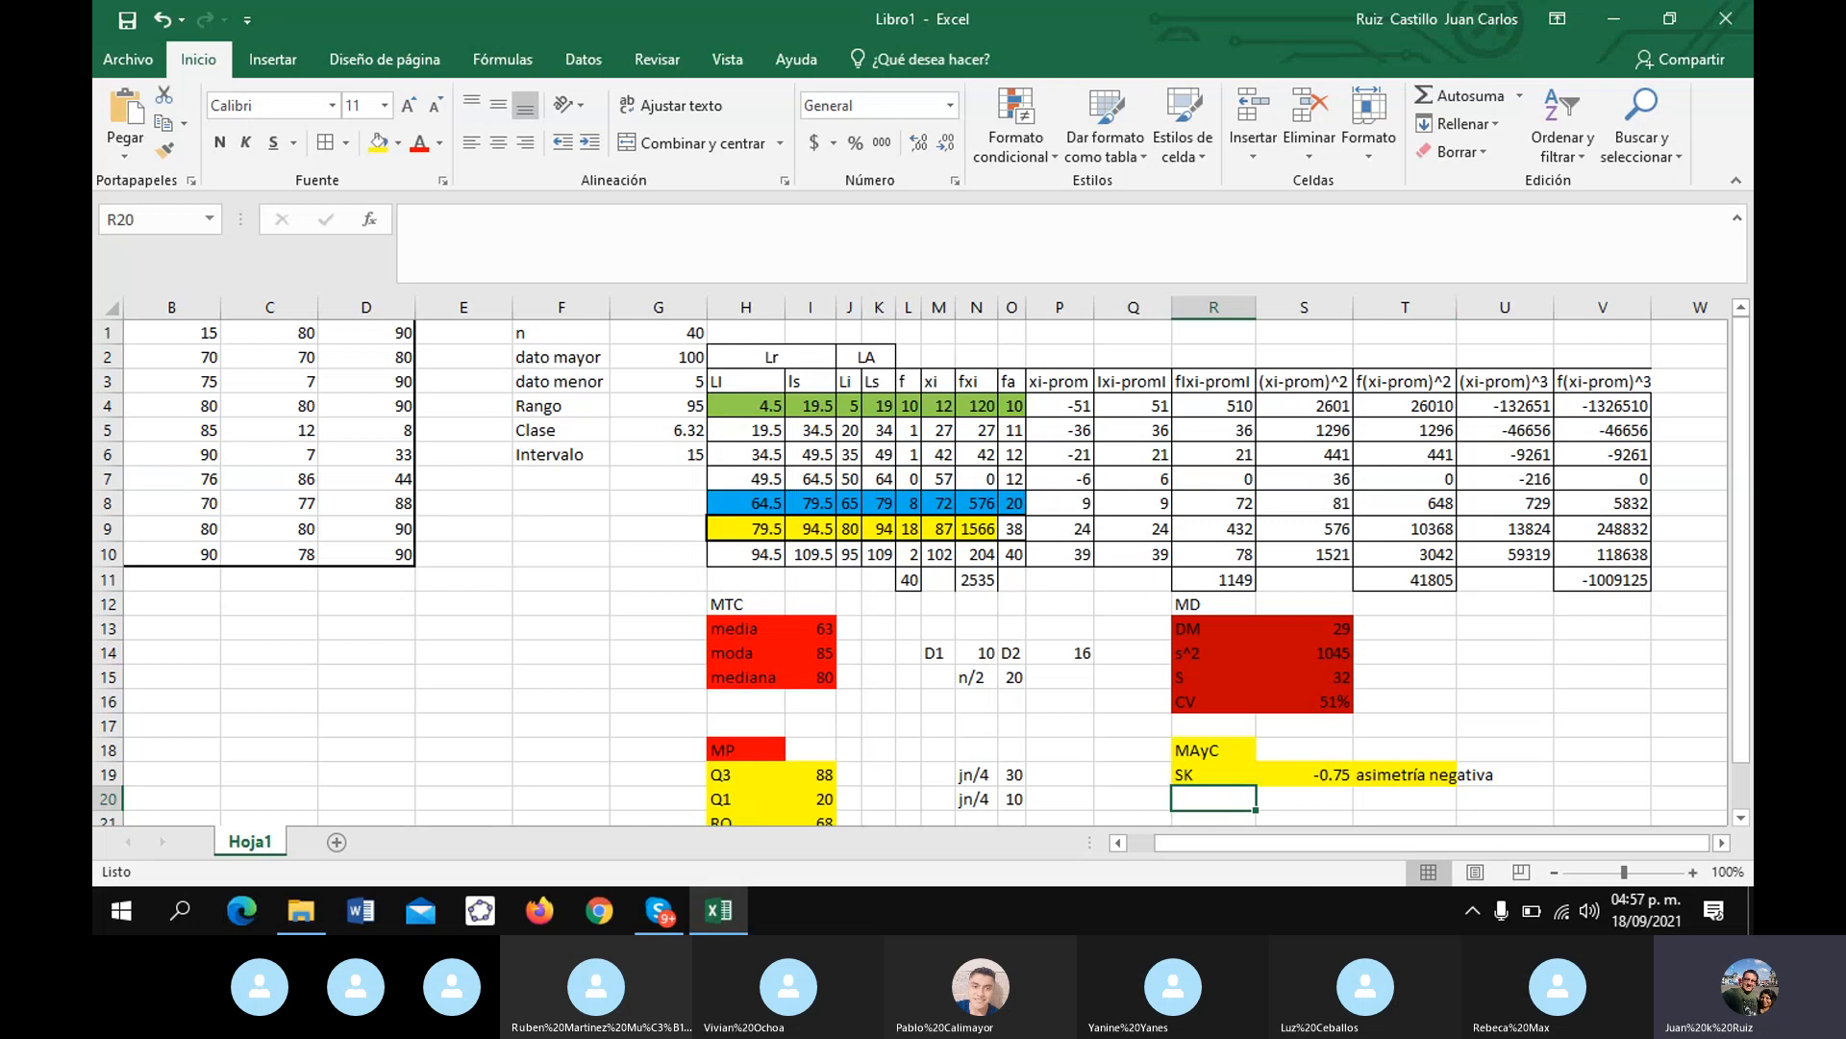
text(K)
key(Up)
- Enter the column heading (xi-prom)^4 in W3, beside the f(xi-prom)^3 column
key(Up)
key(Up)
key(Up)
key(Up)
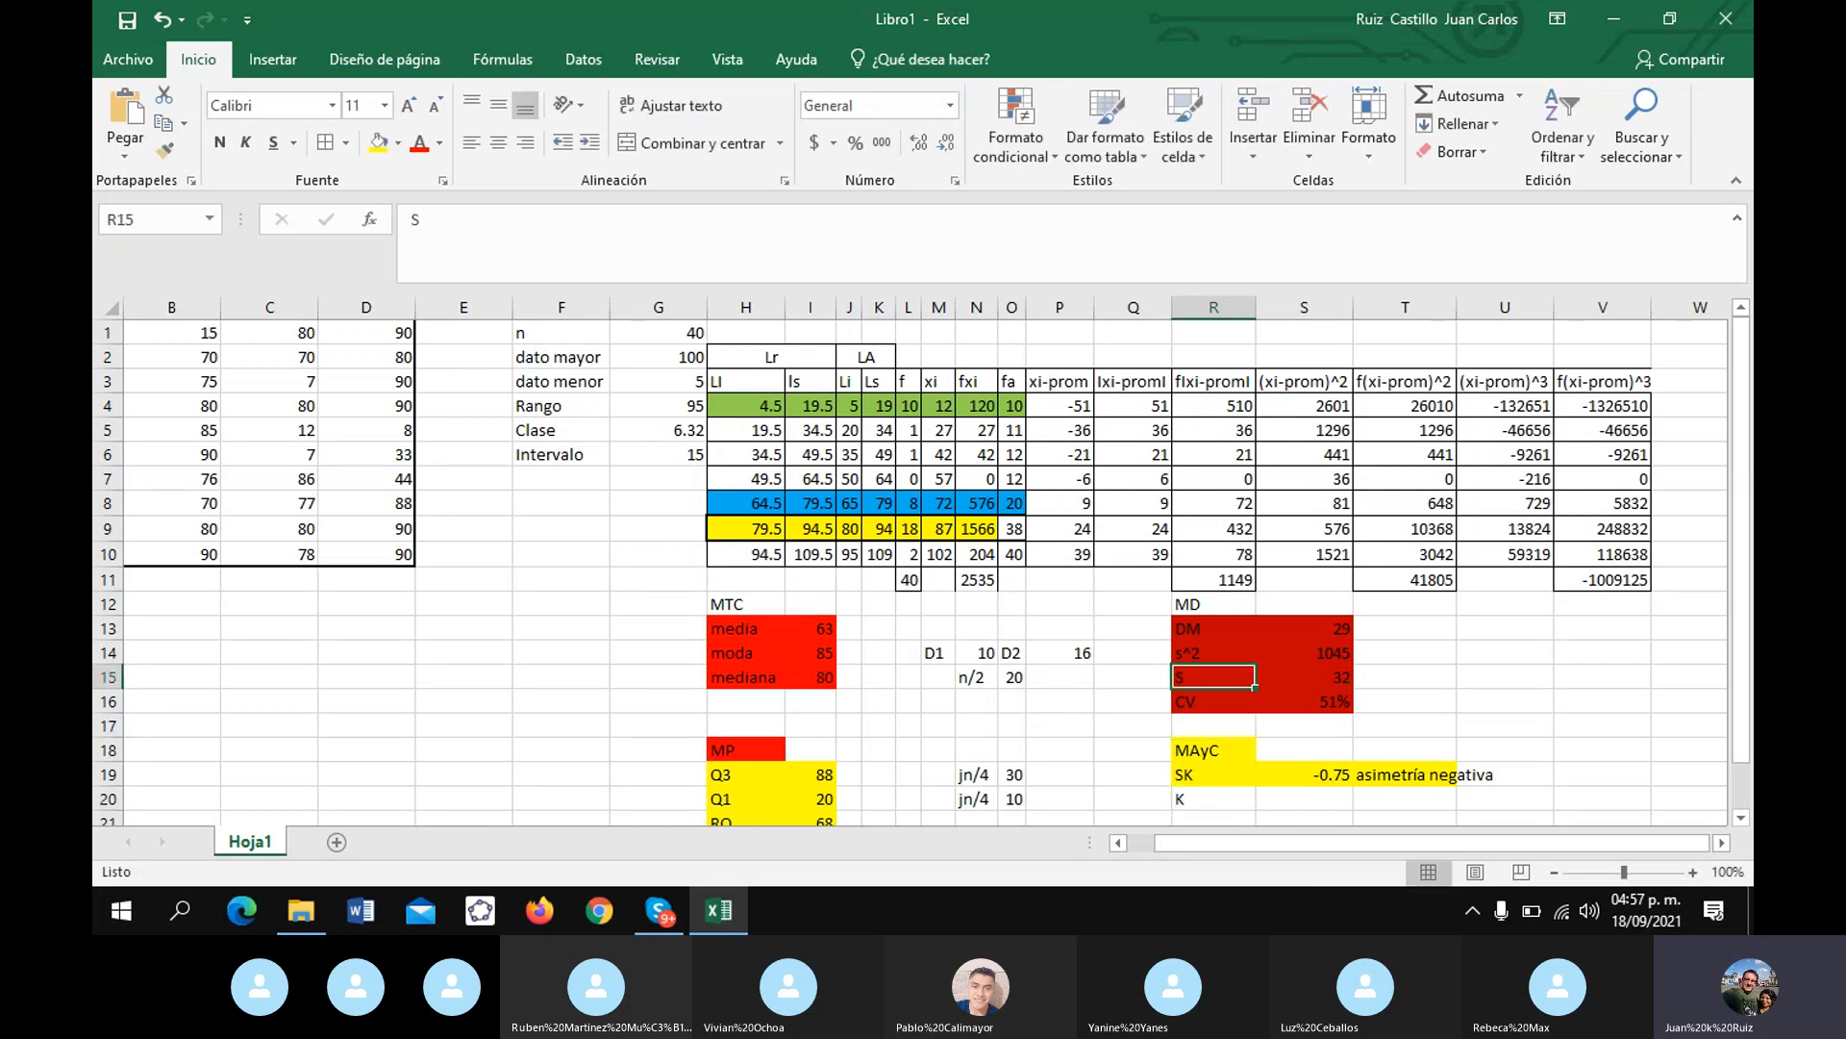
key(Up)
key(Up)
key(Up)
key(Up)
key(Up)
key(Up)
key(Up)
key(Up)
key(Up)
key(Up)
key(Up)
key(Up)
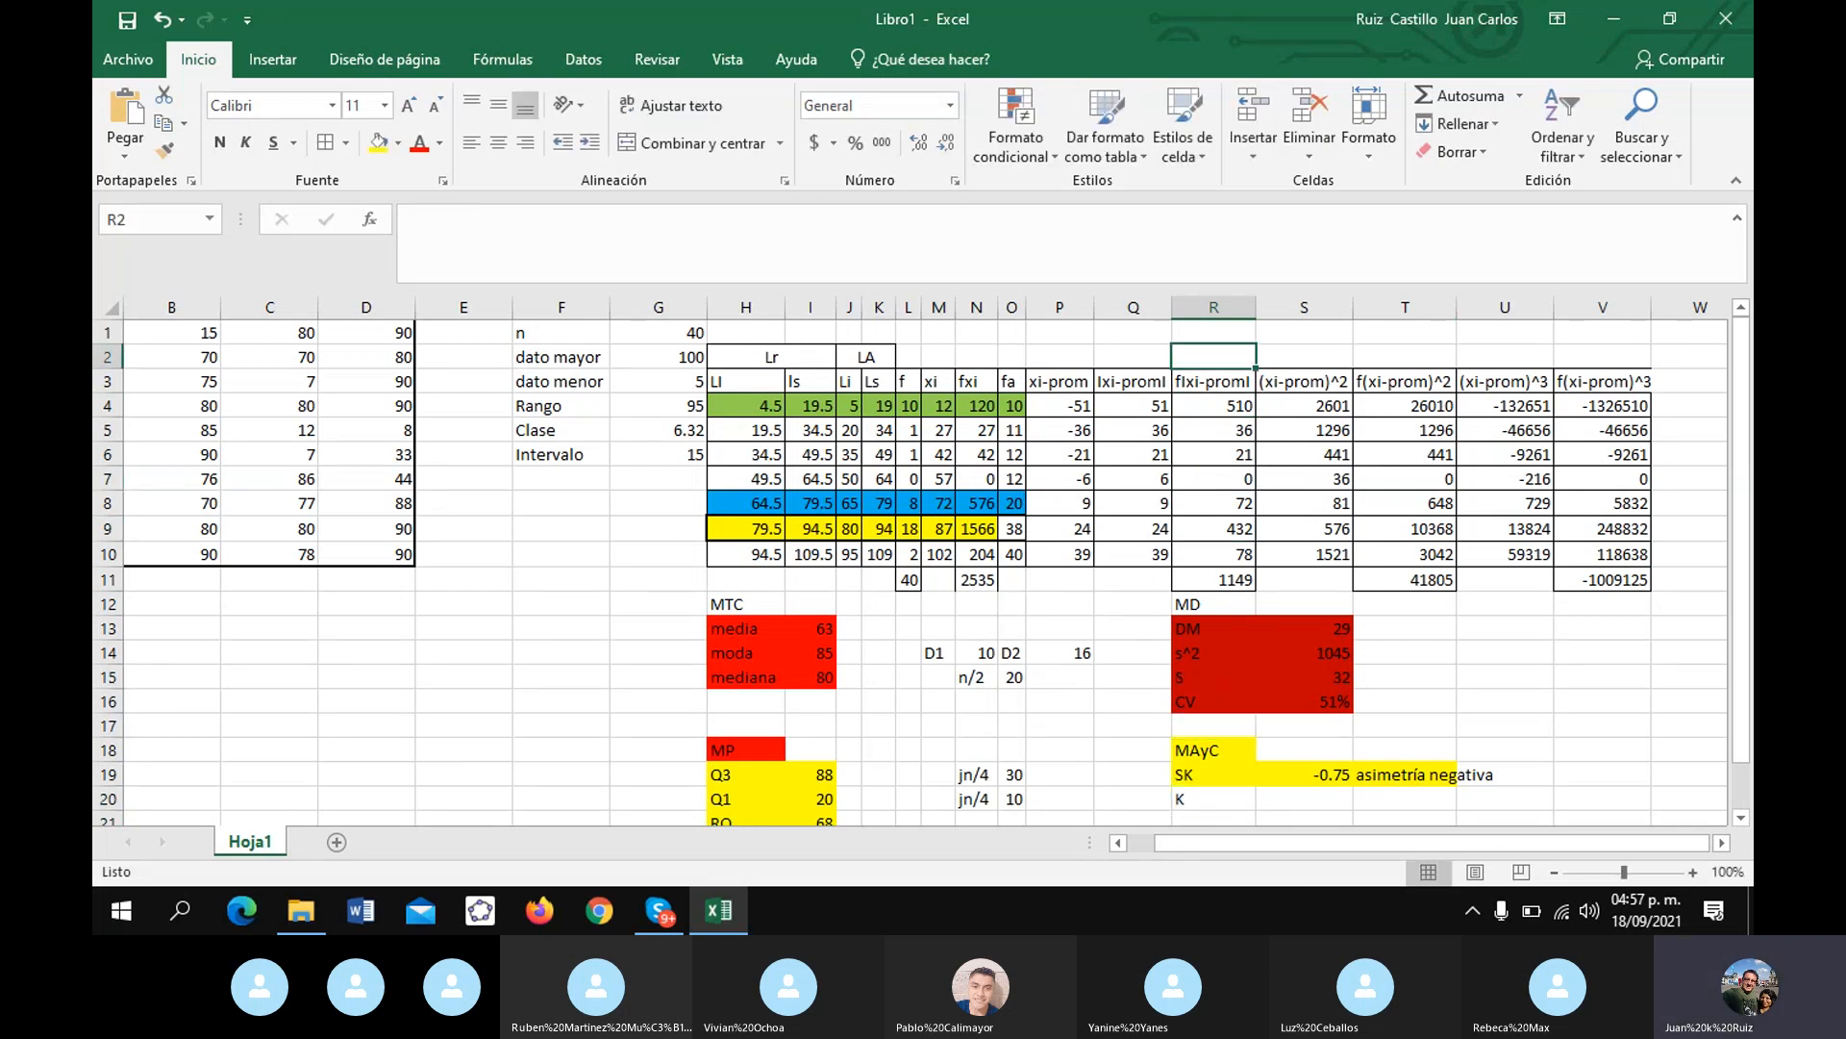
key(Right)
key(Right)
key(Right)
key(Right)
key(Right)
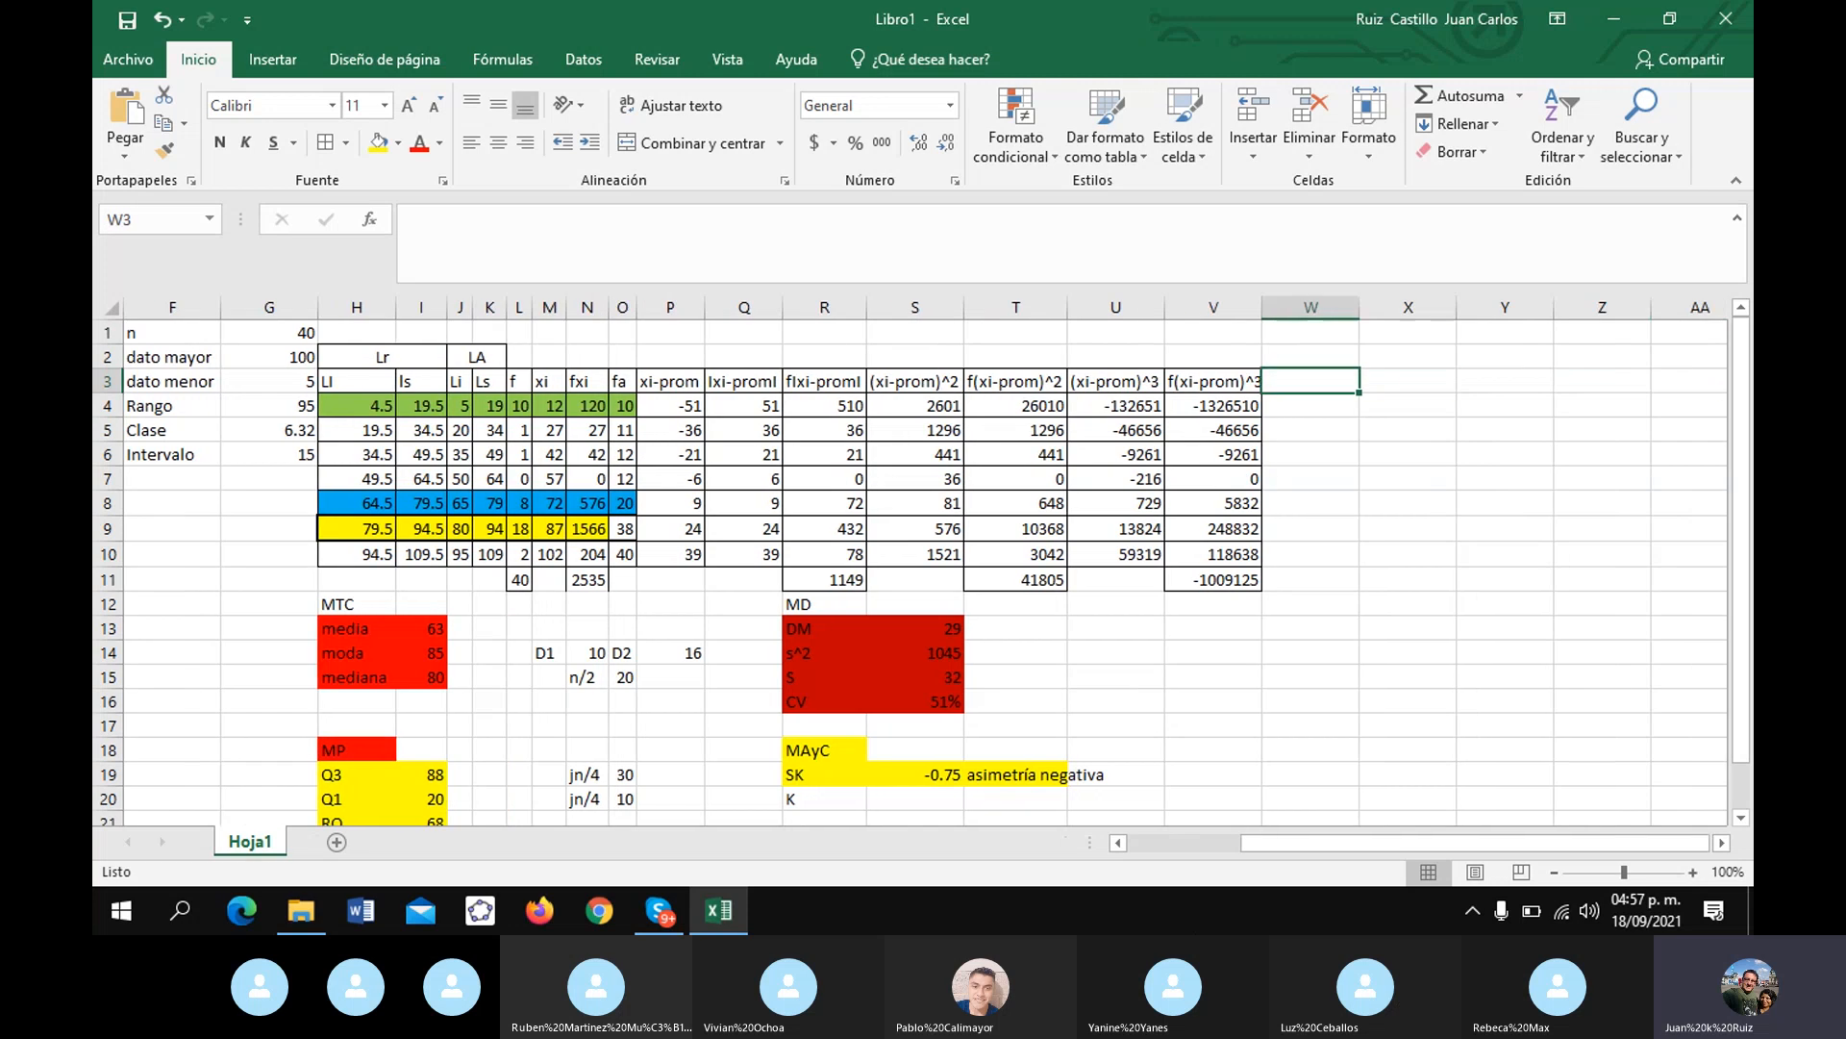
text((xi)
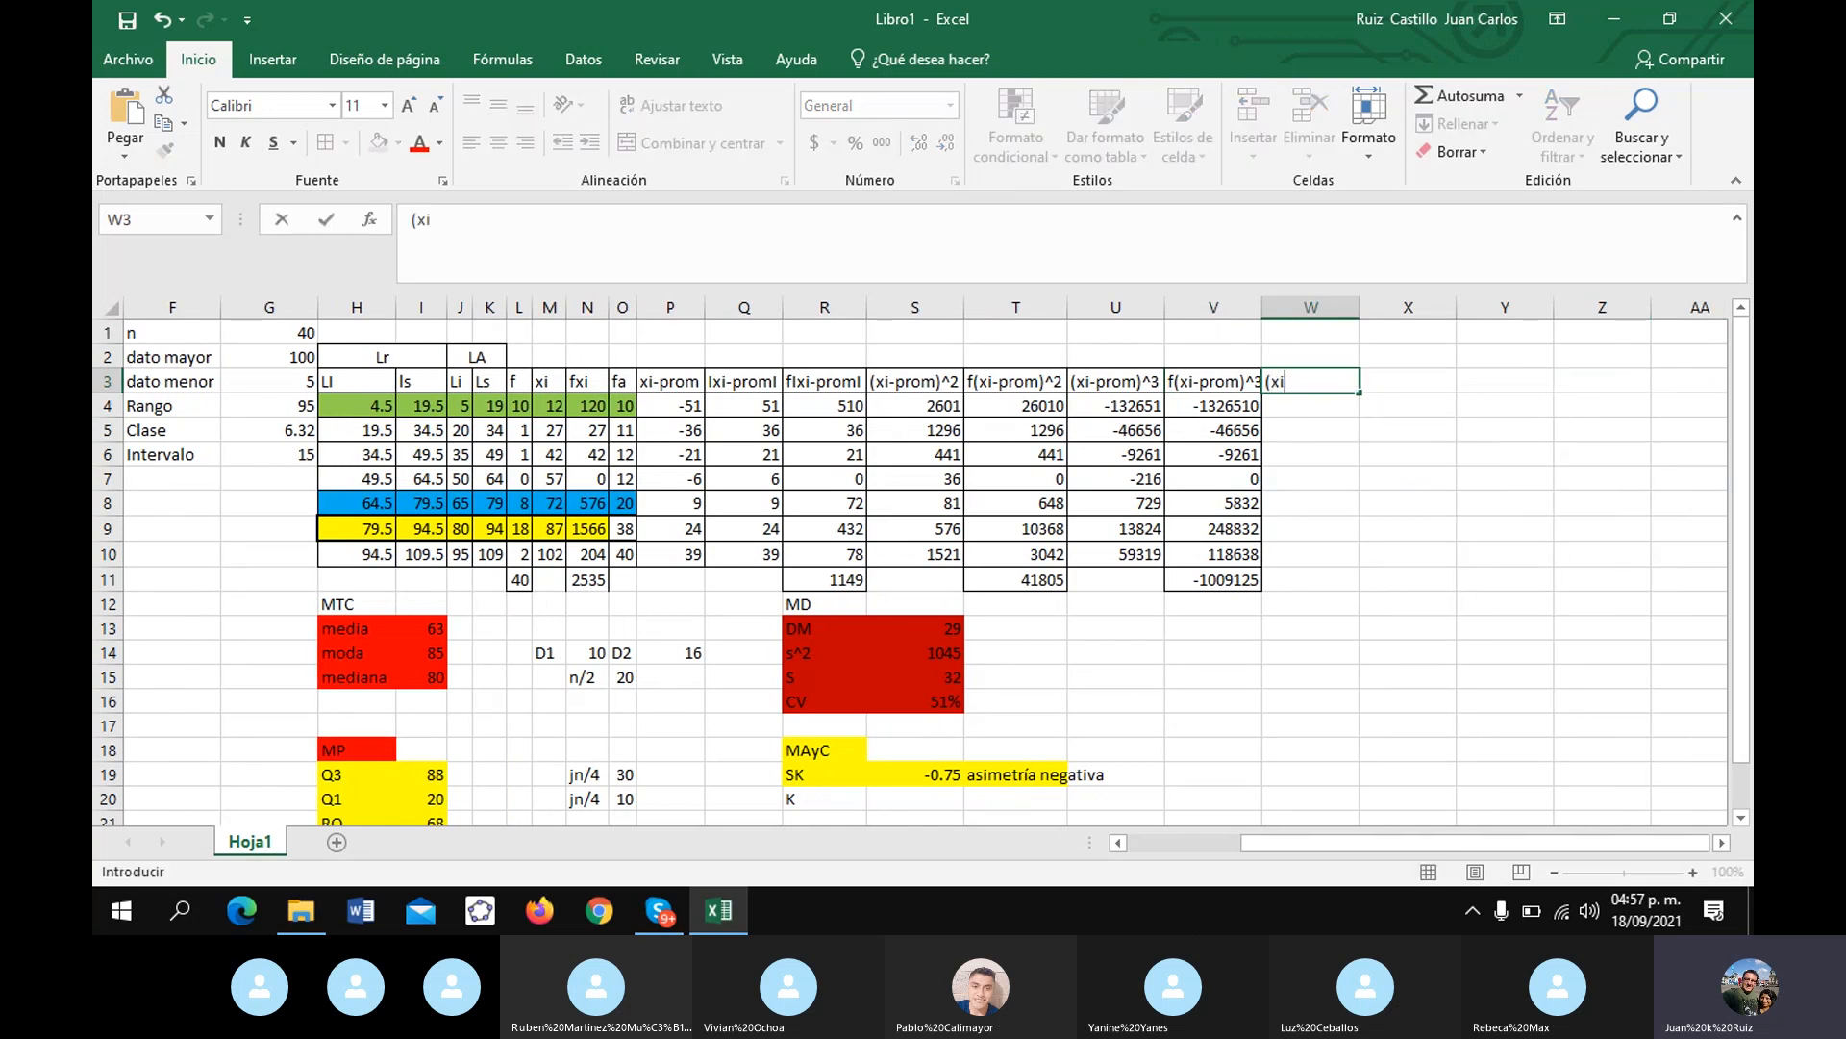
text(-prom)^4)
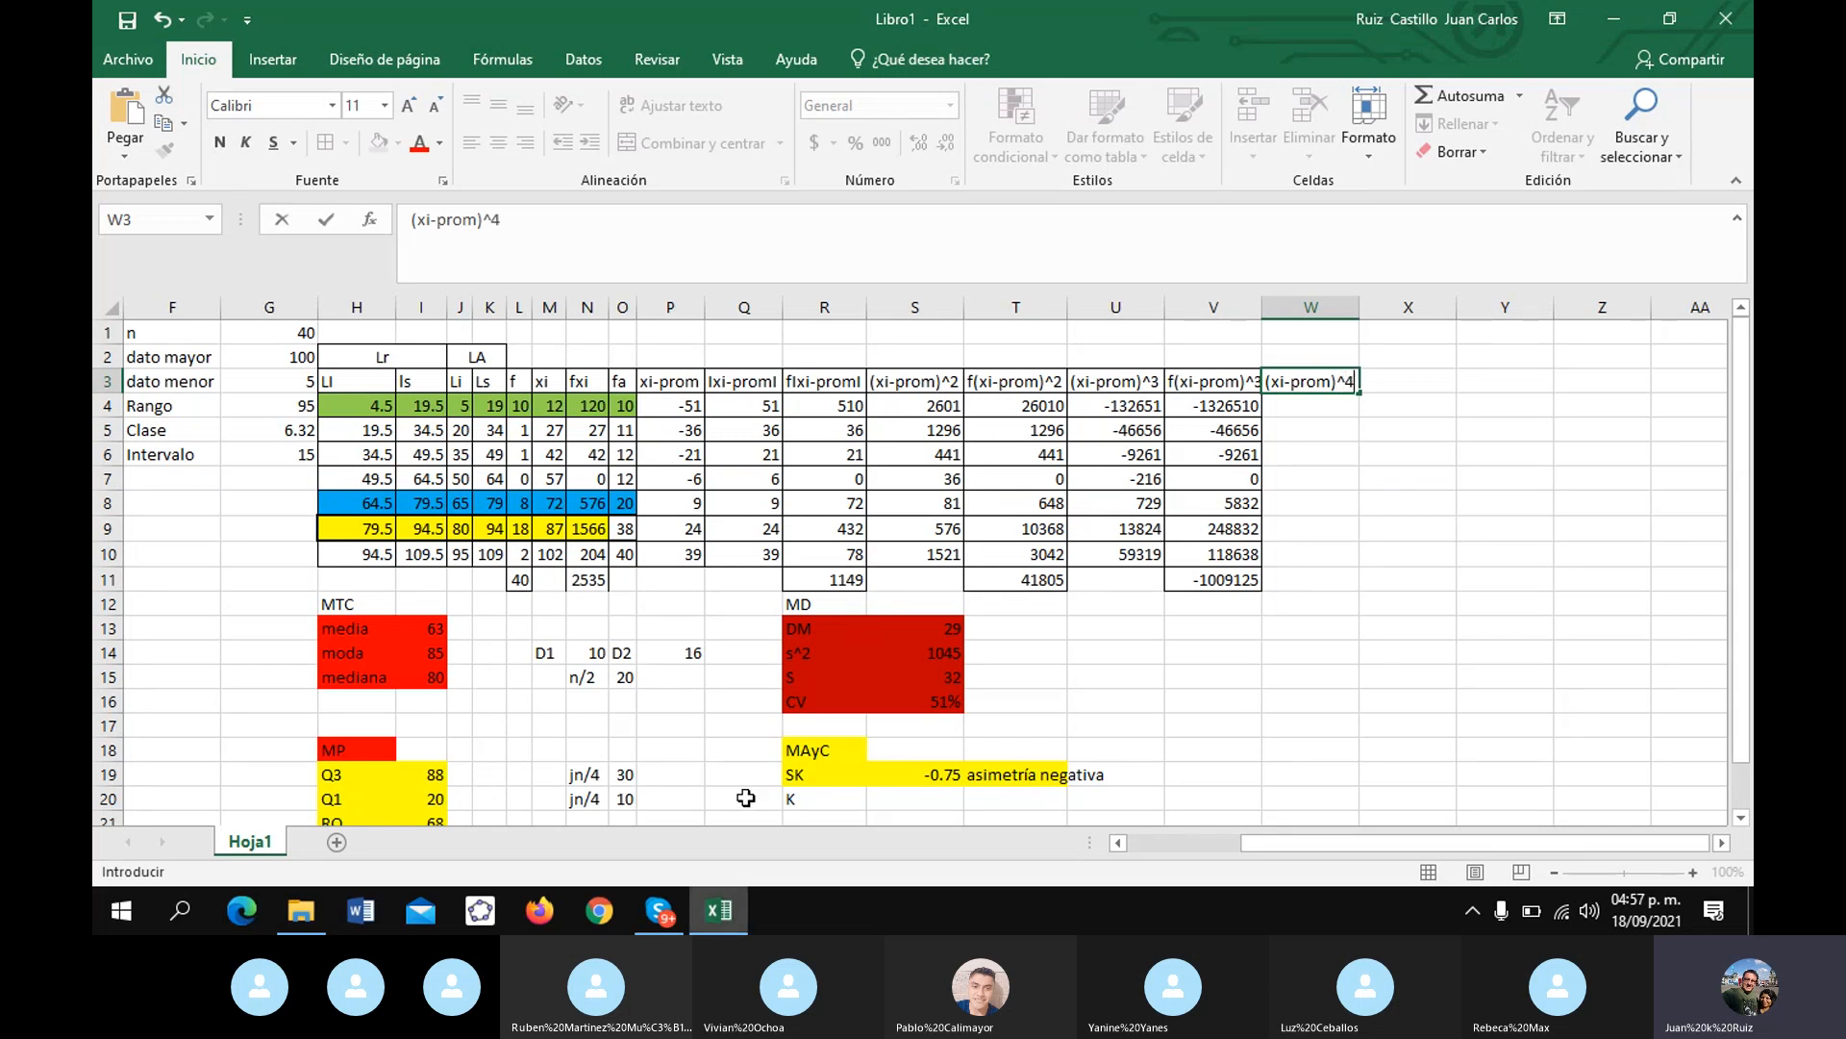
click(784, 725)
- Calculate the fourth power of the deviation in W4 with =P4^4 and fill the formula down to W10
click(1321, 415)
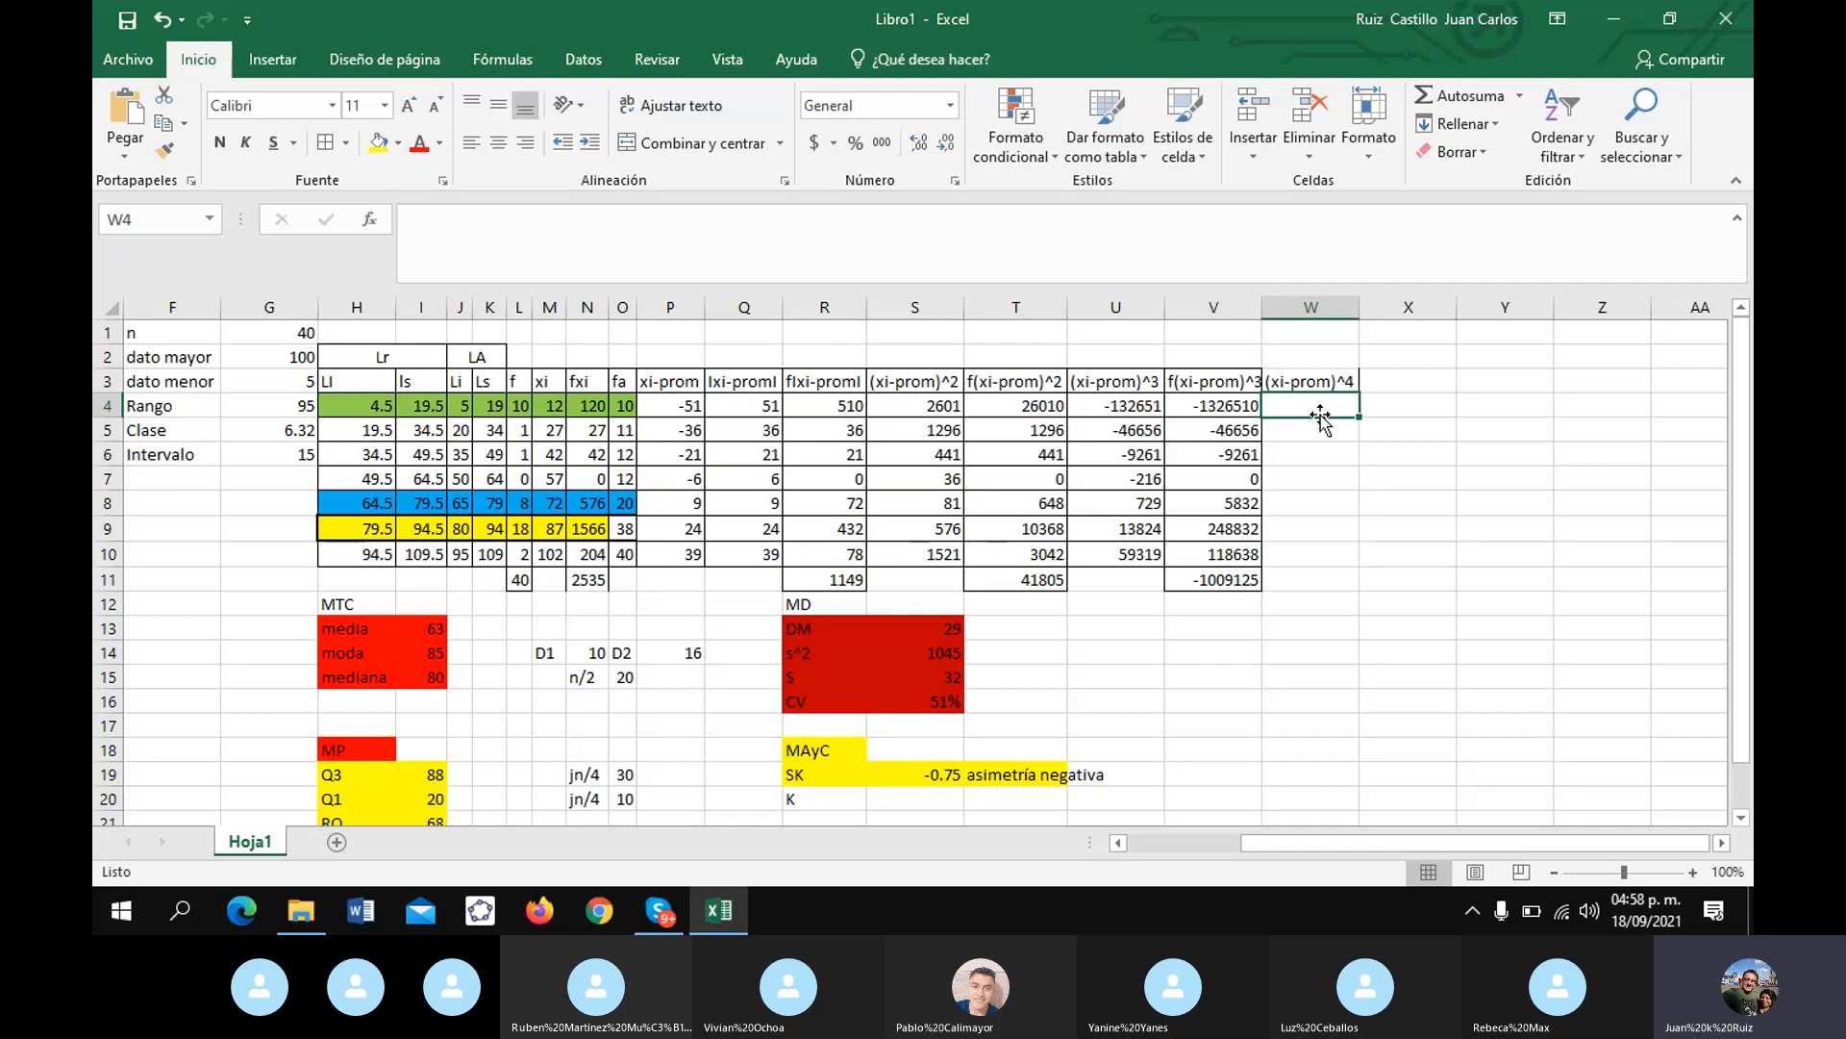
text(=)
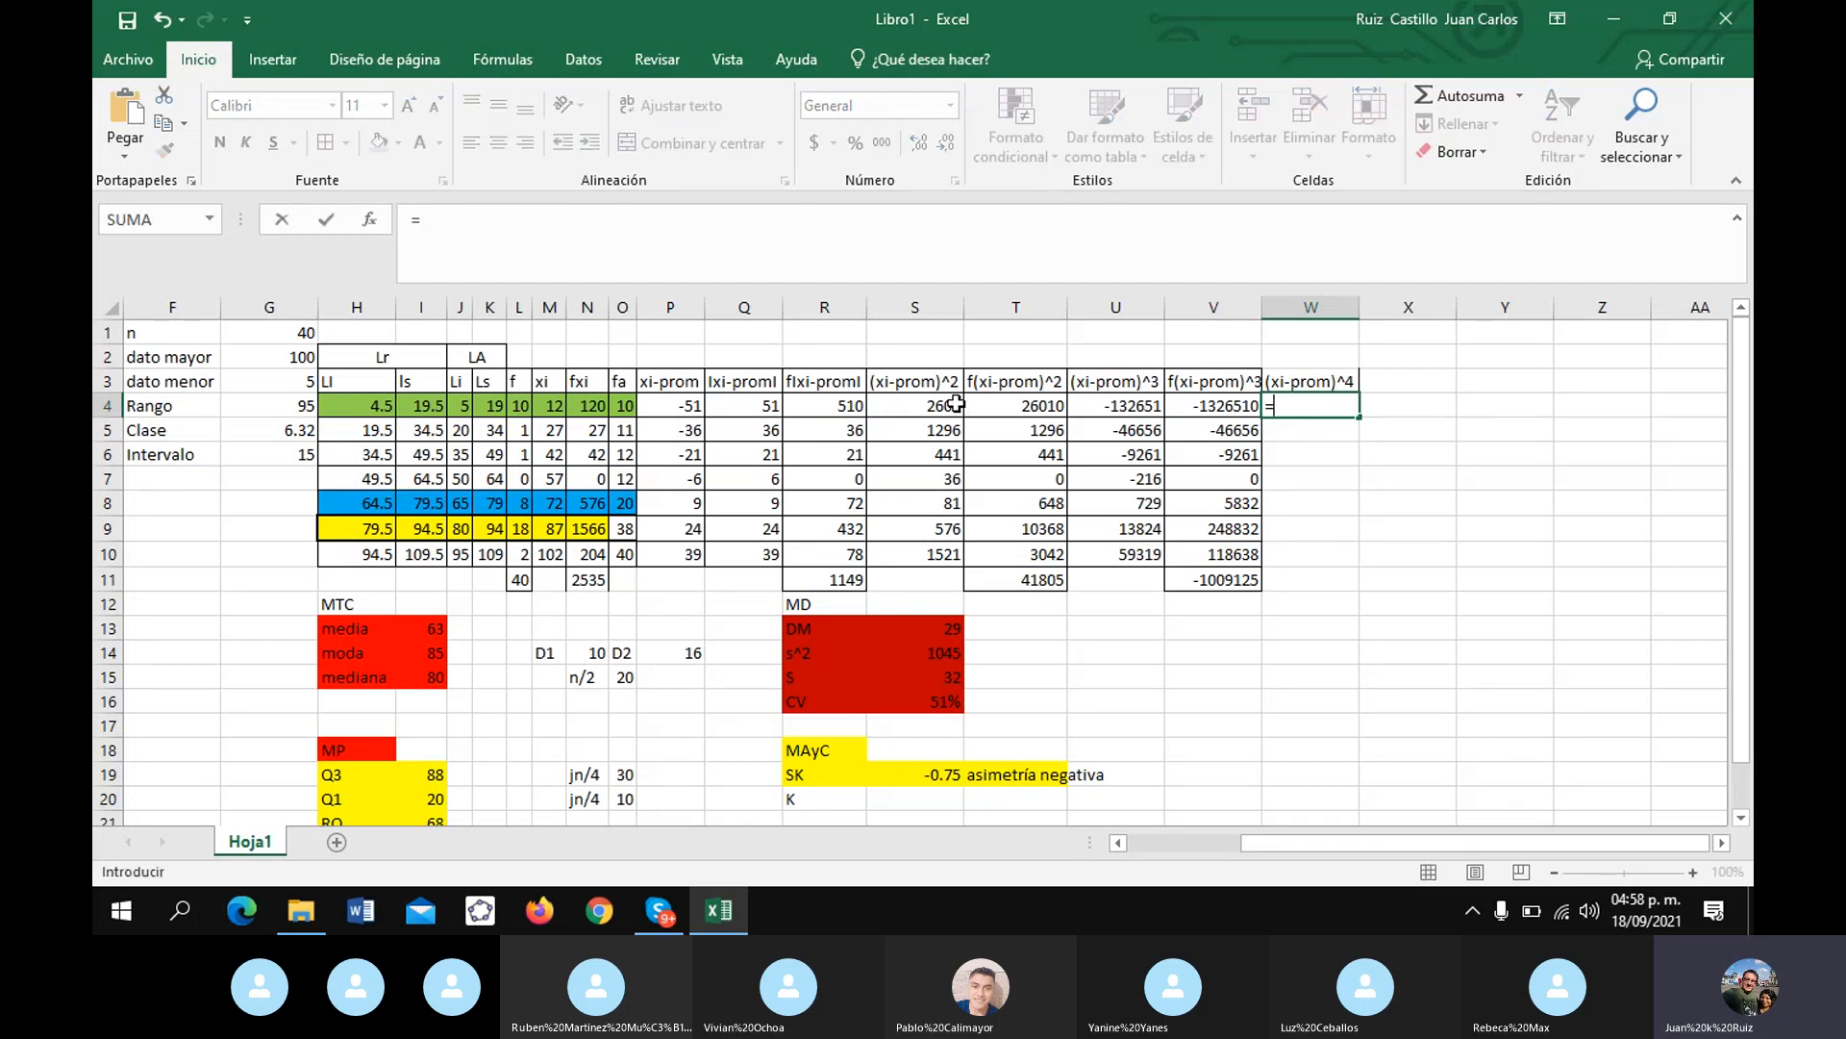
click(685, 408)
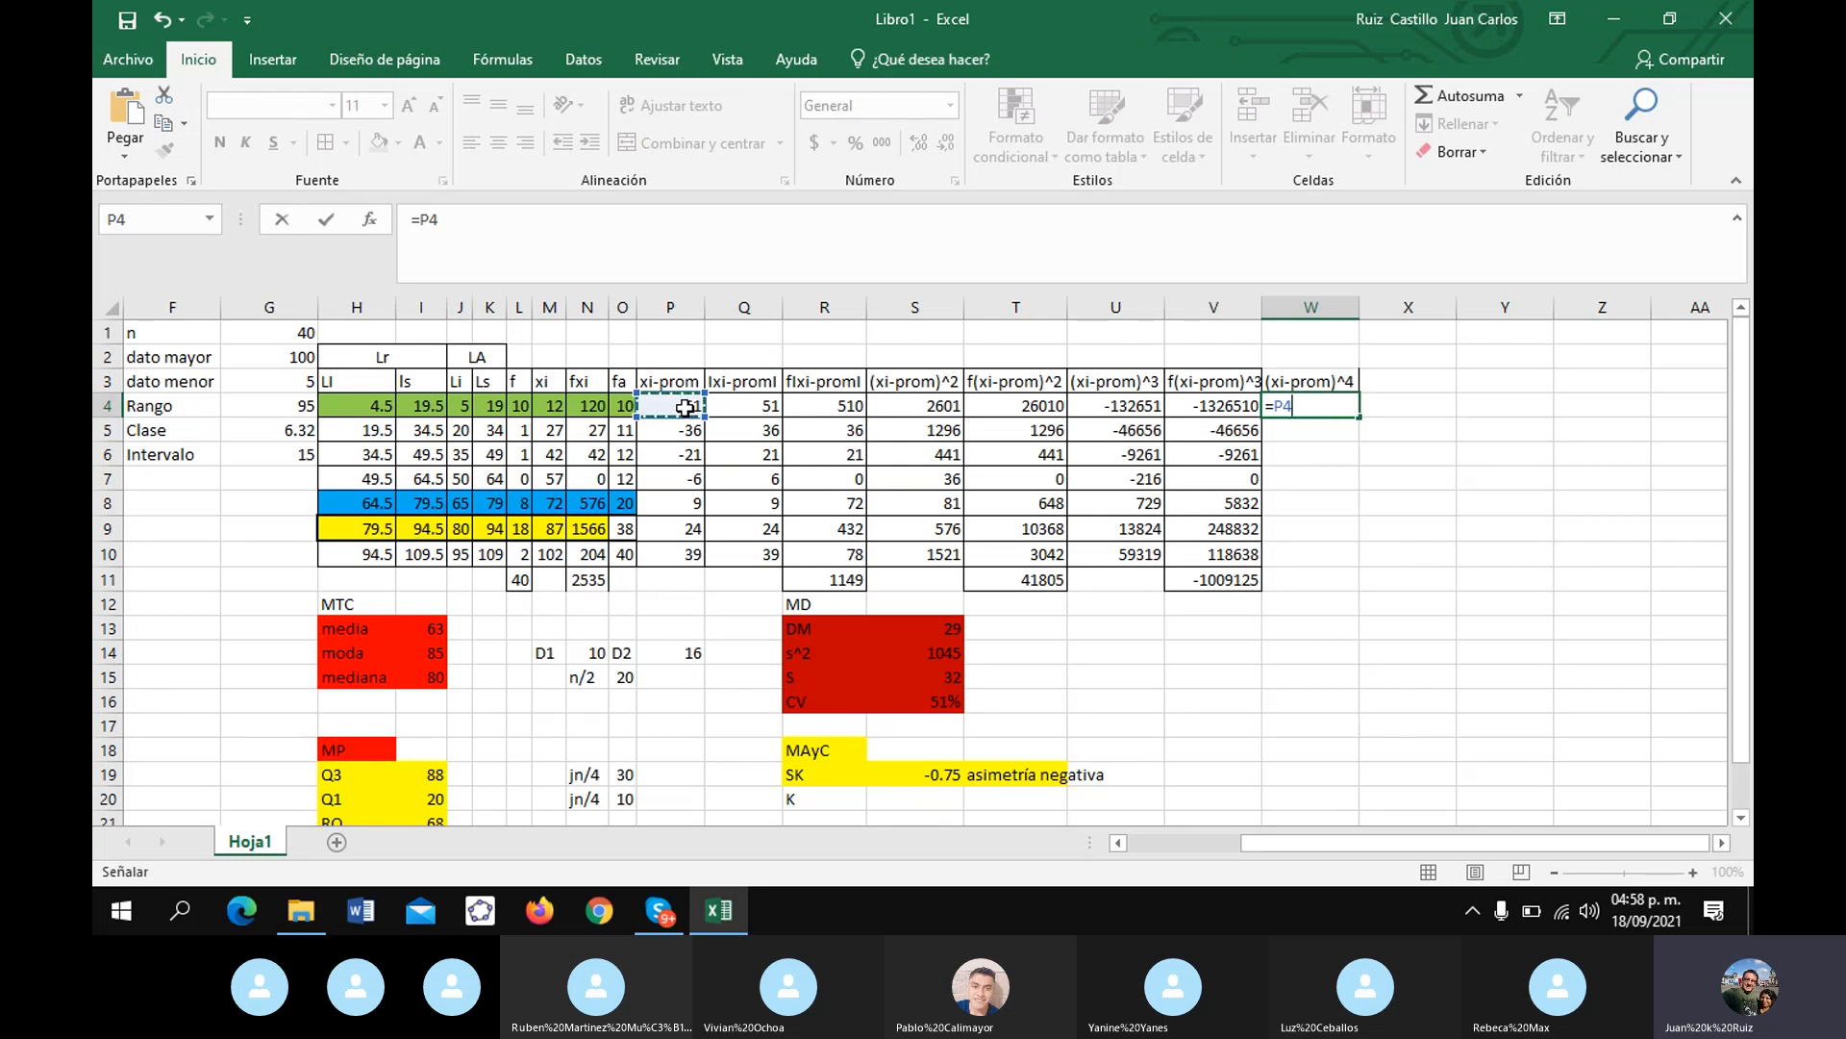
text(^4)
key(Return)
click(1311, 406)
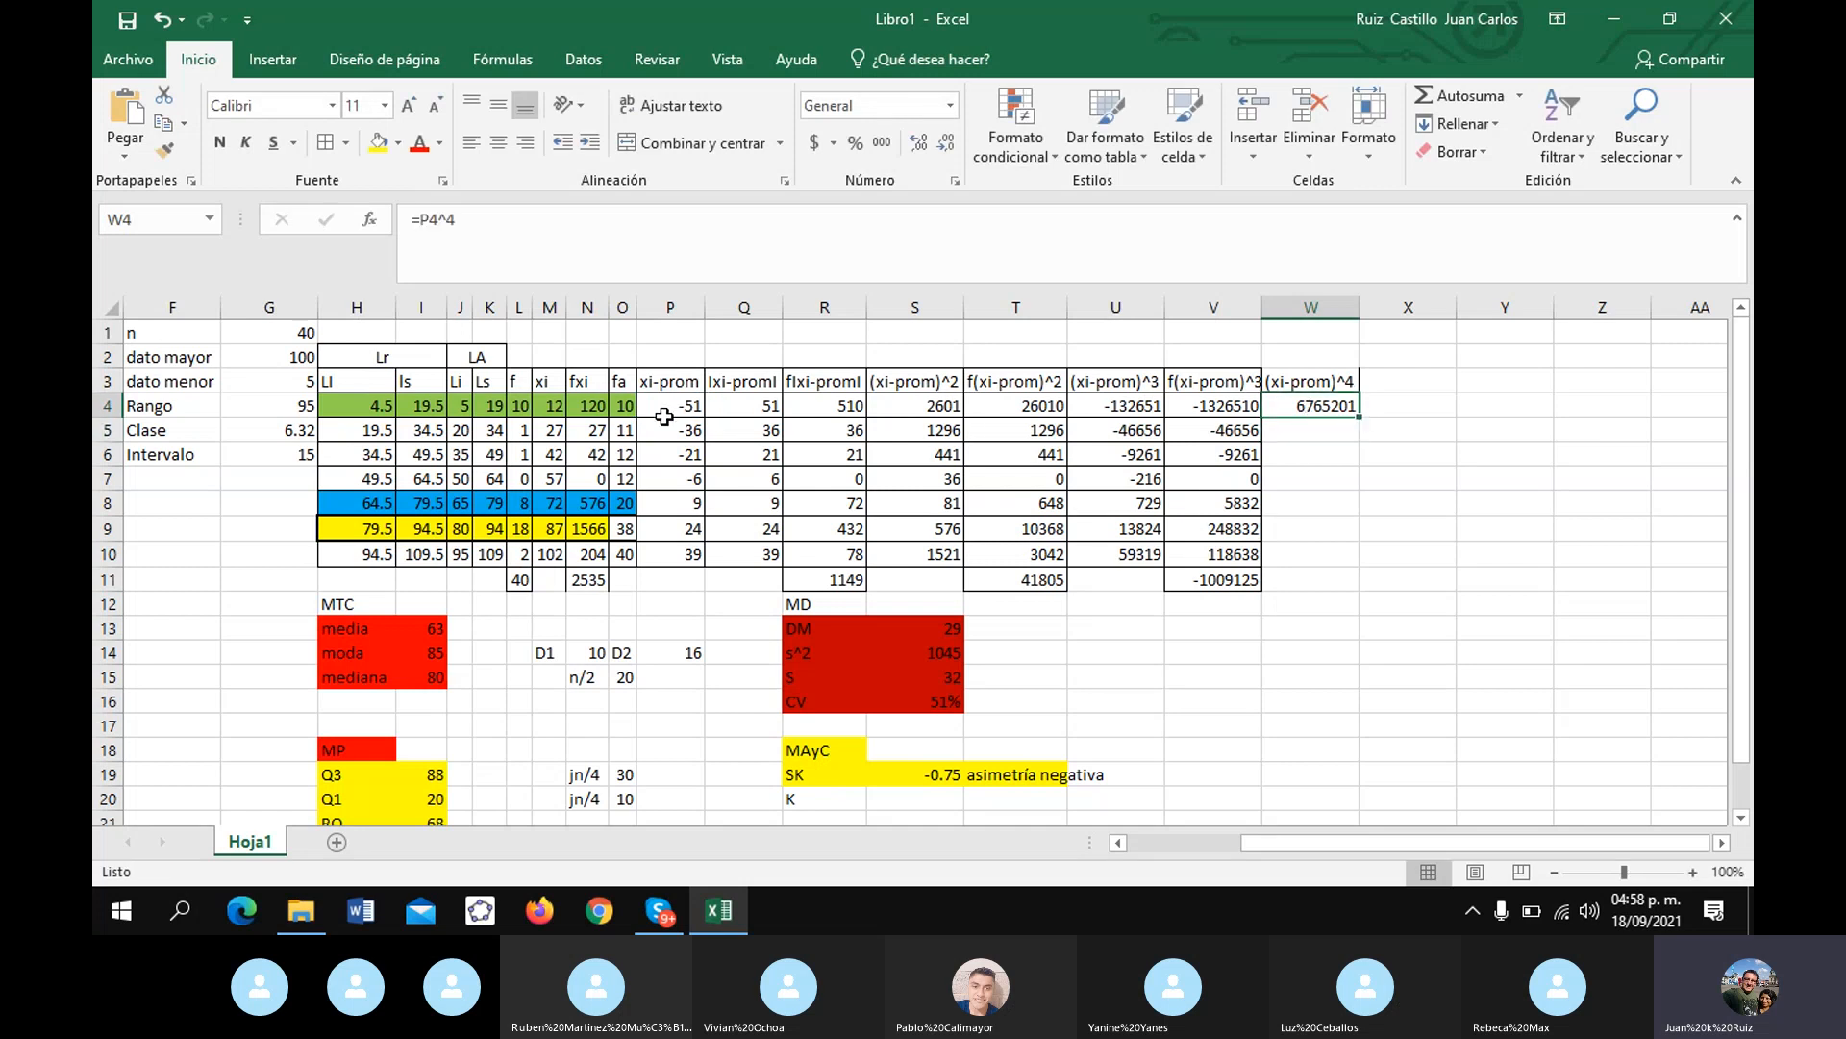
drag(1363, 418, 1362, 568)
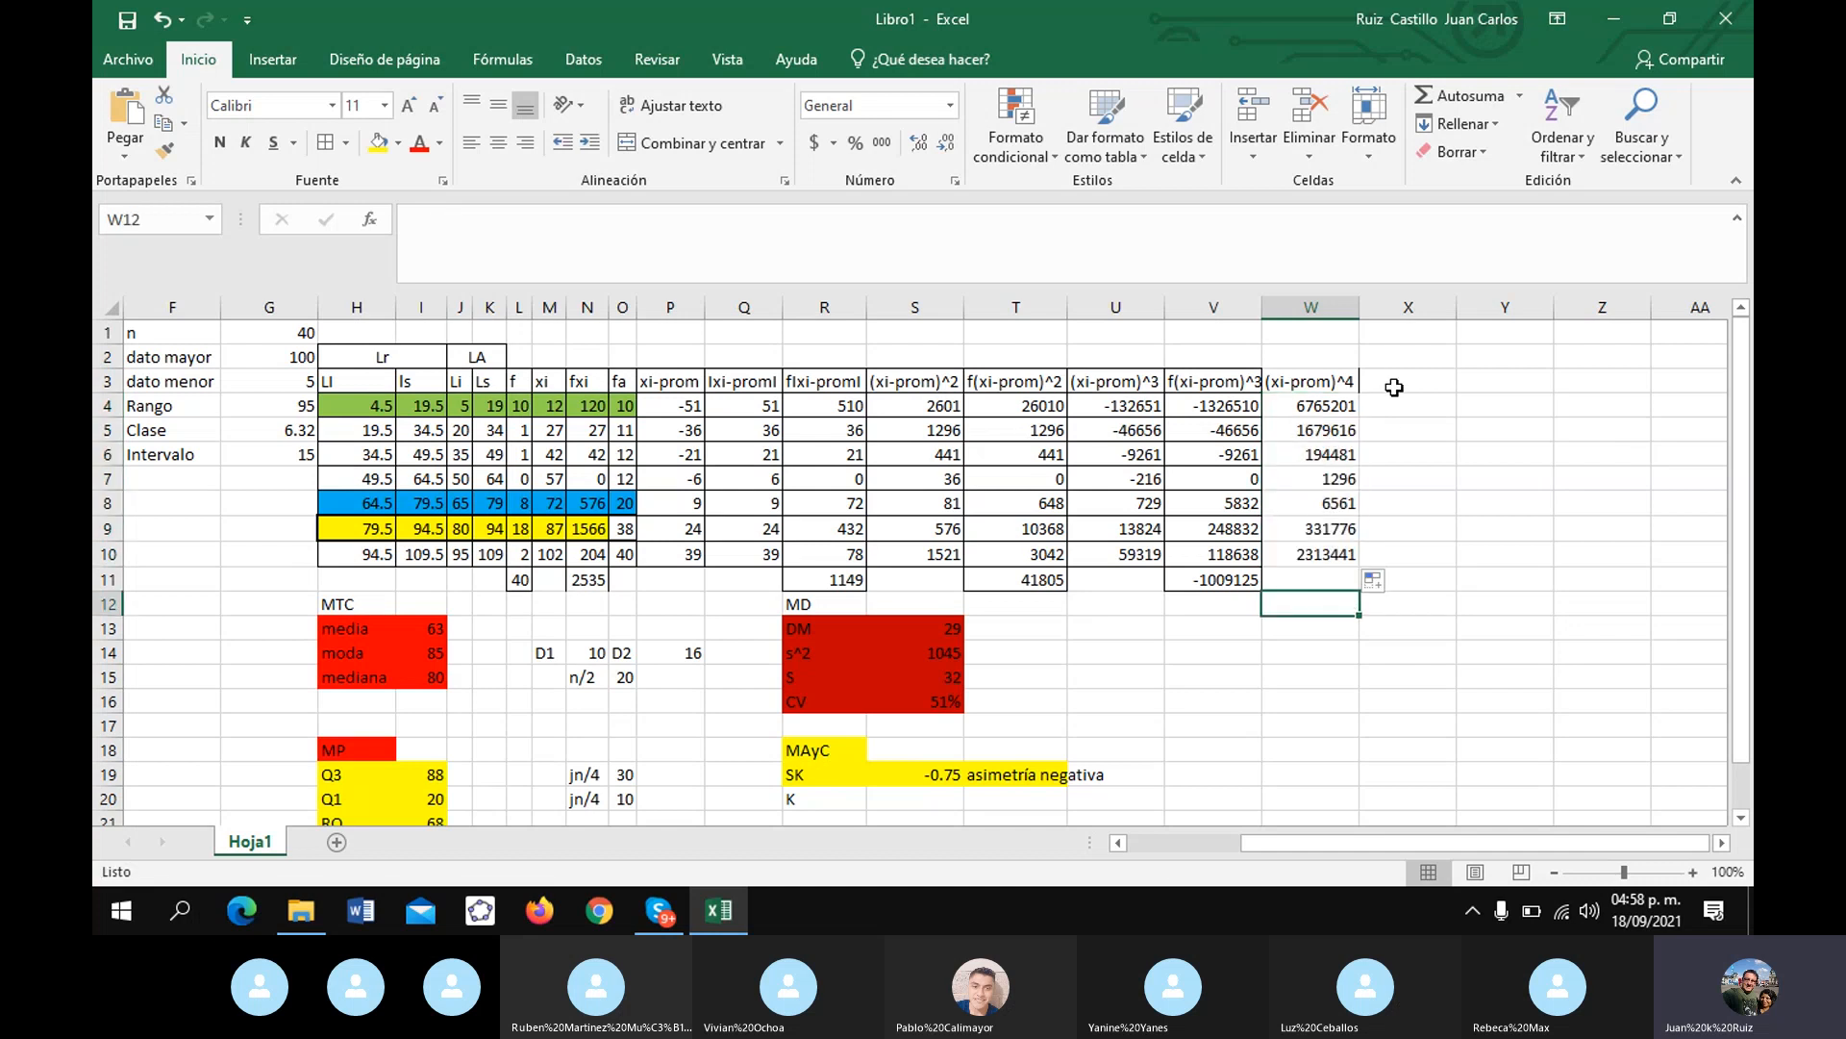
- Enter the column heading f(xi-prom)^4 in X3, reusing the heading text from W3
click(1394, 385)
text(f)
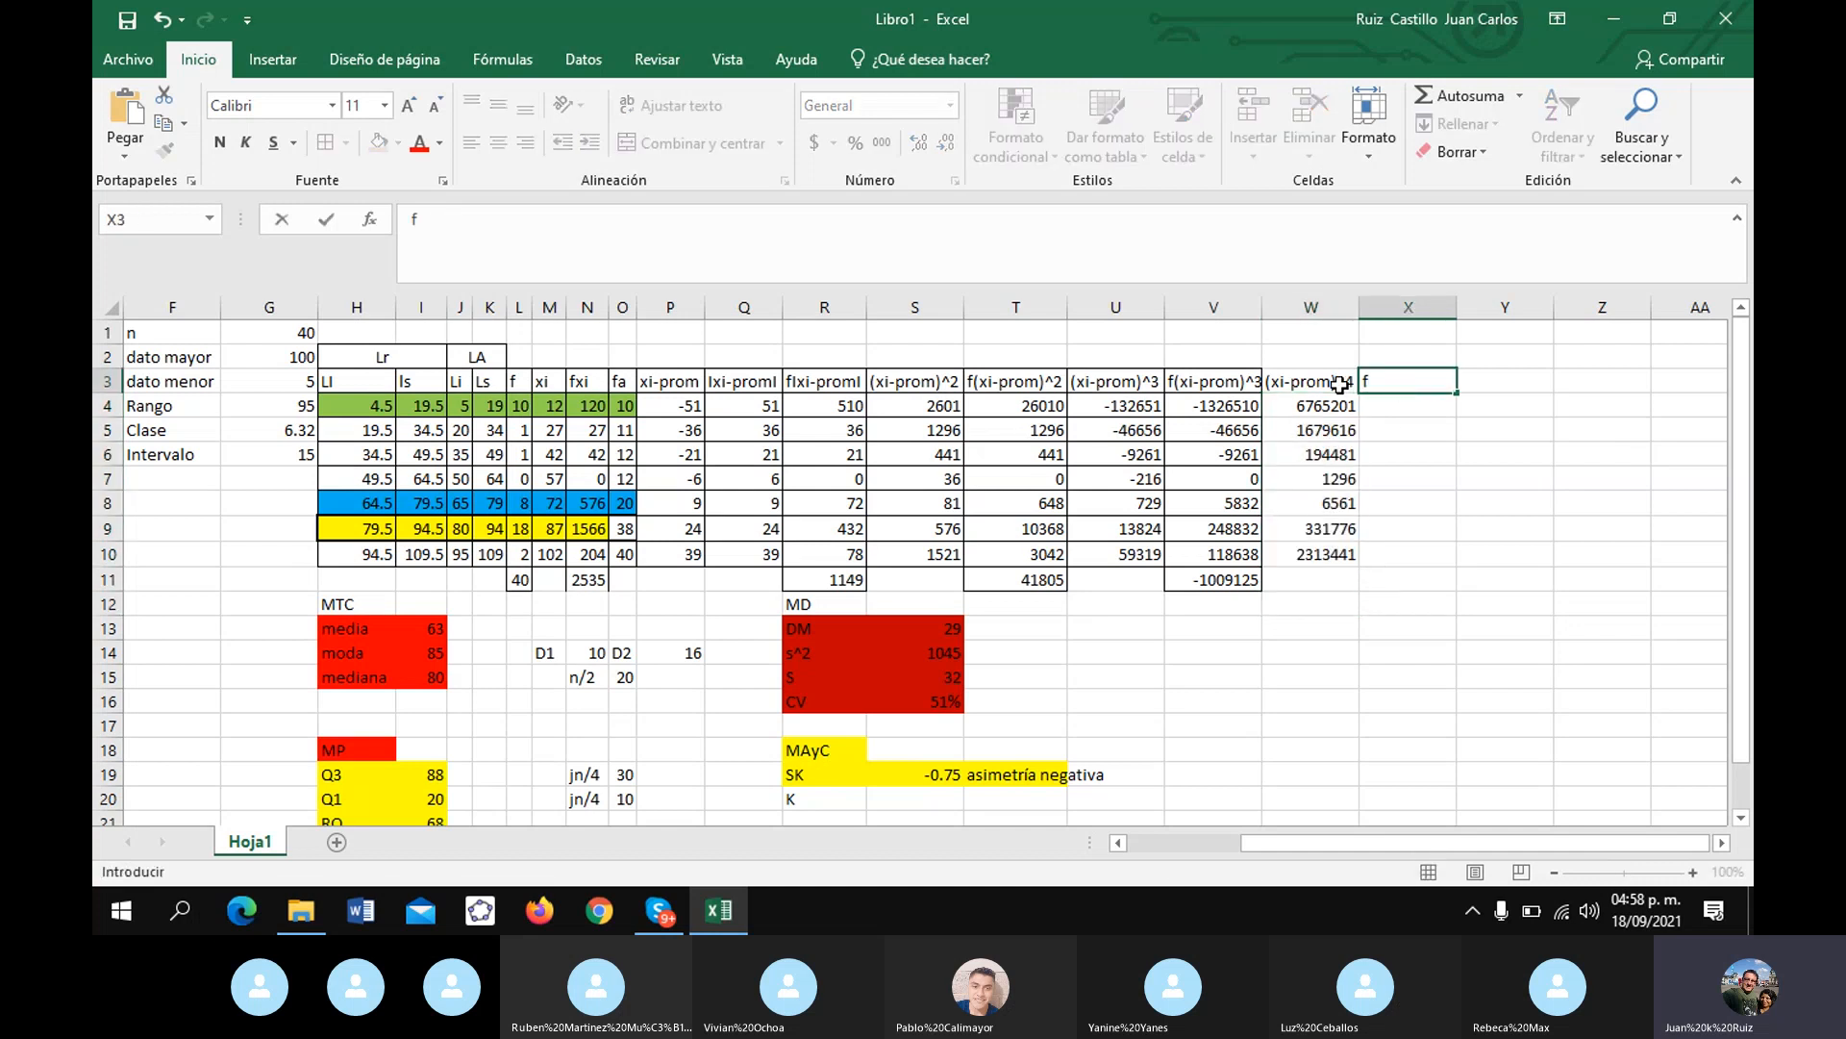
key(Left)
drag(535, 221, 327, 231)
key(ctrl+c)
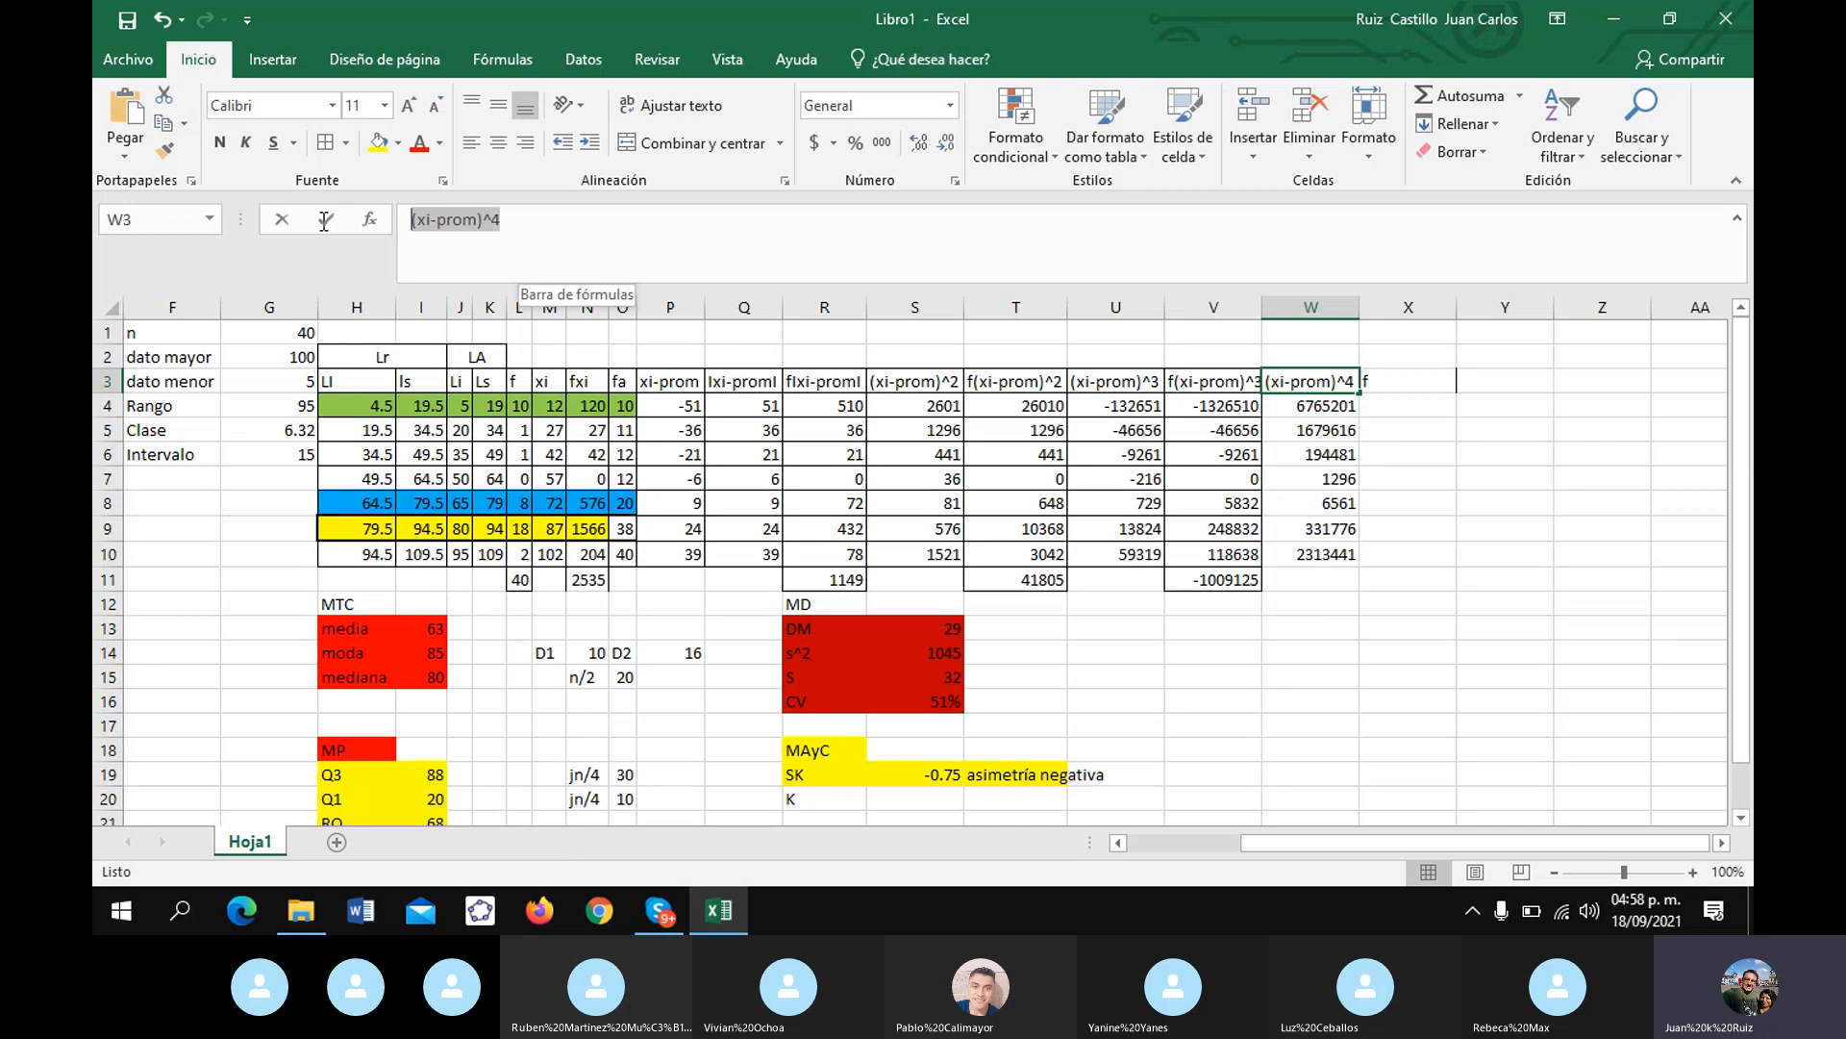
click(1400, 380)
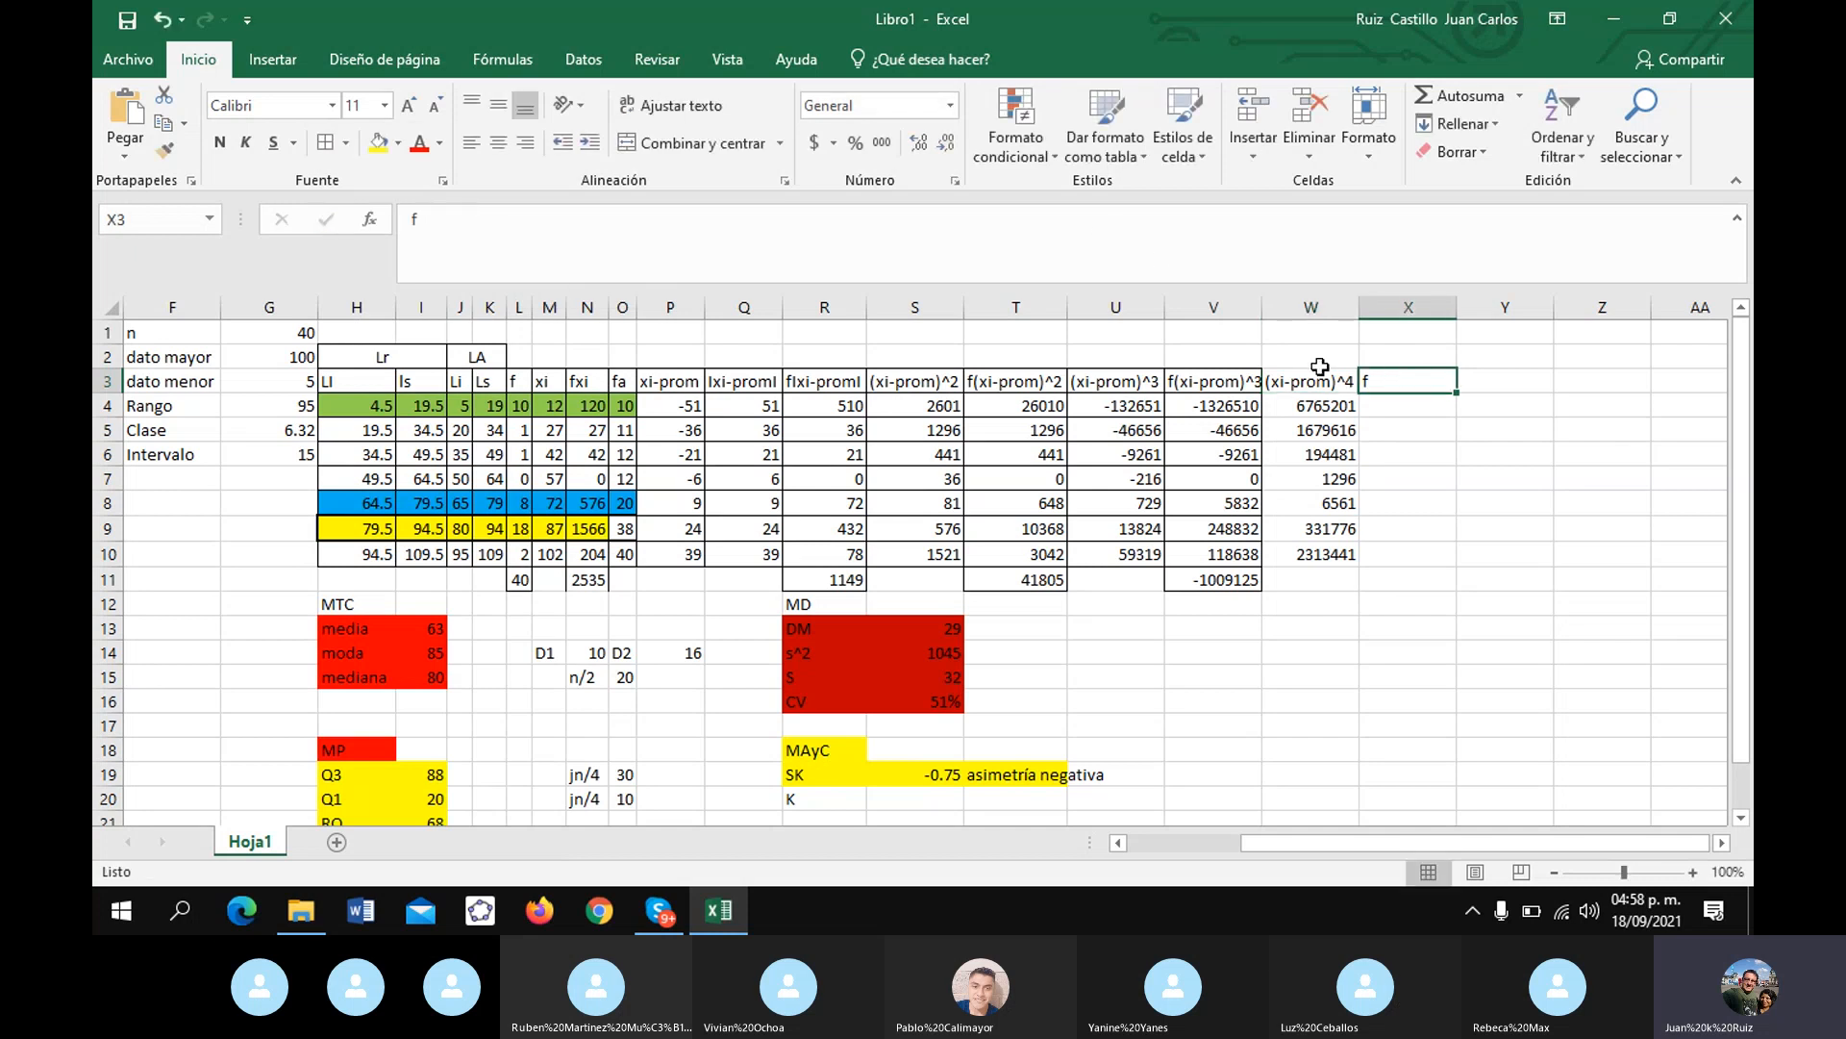
click(467, 217)
key(ctrl+v)
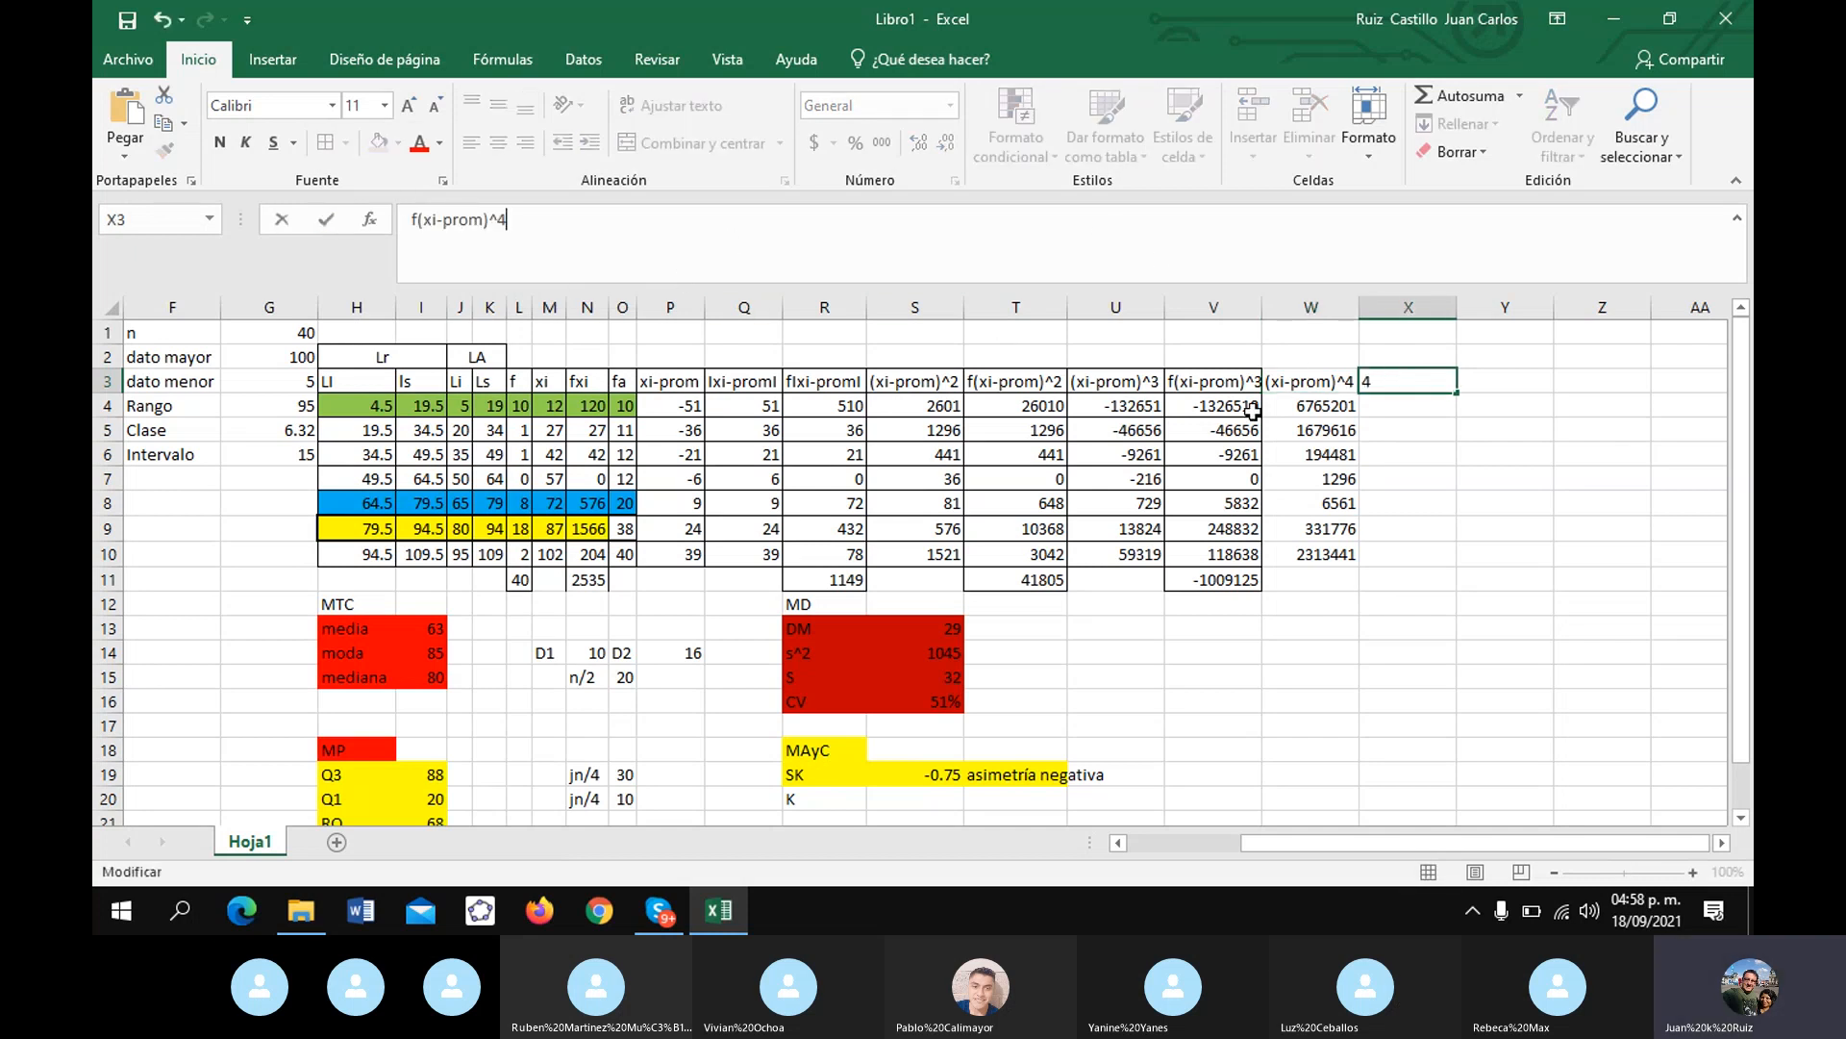
- Multiply the frequency by the fourth-power deviation in X4 with =L4*W4 and fill the formula down to X10
click(1393, 408)
text(=)
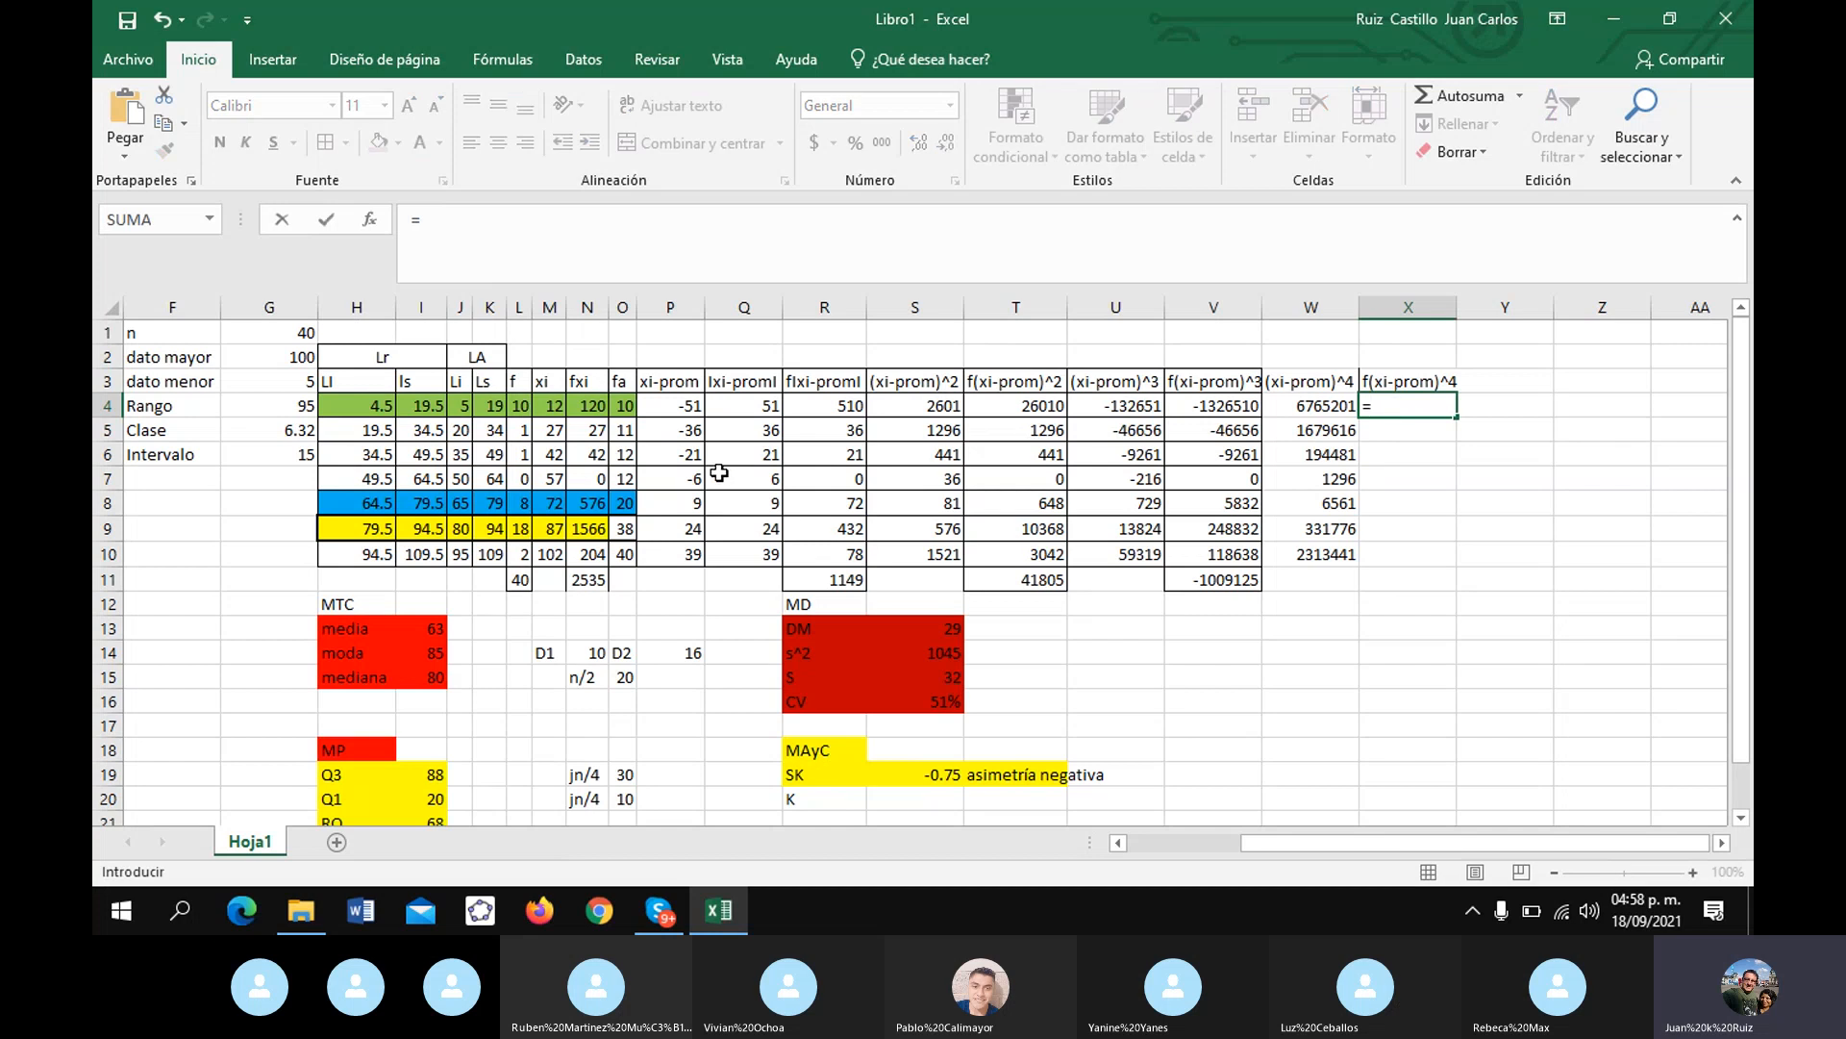
click(523, 406)
text(*)
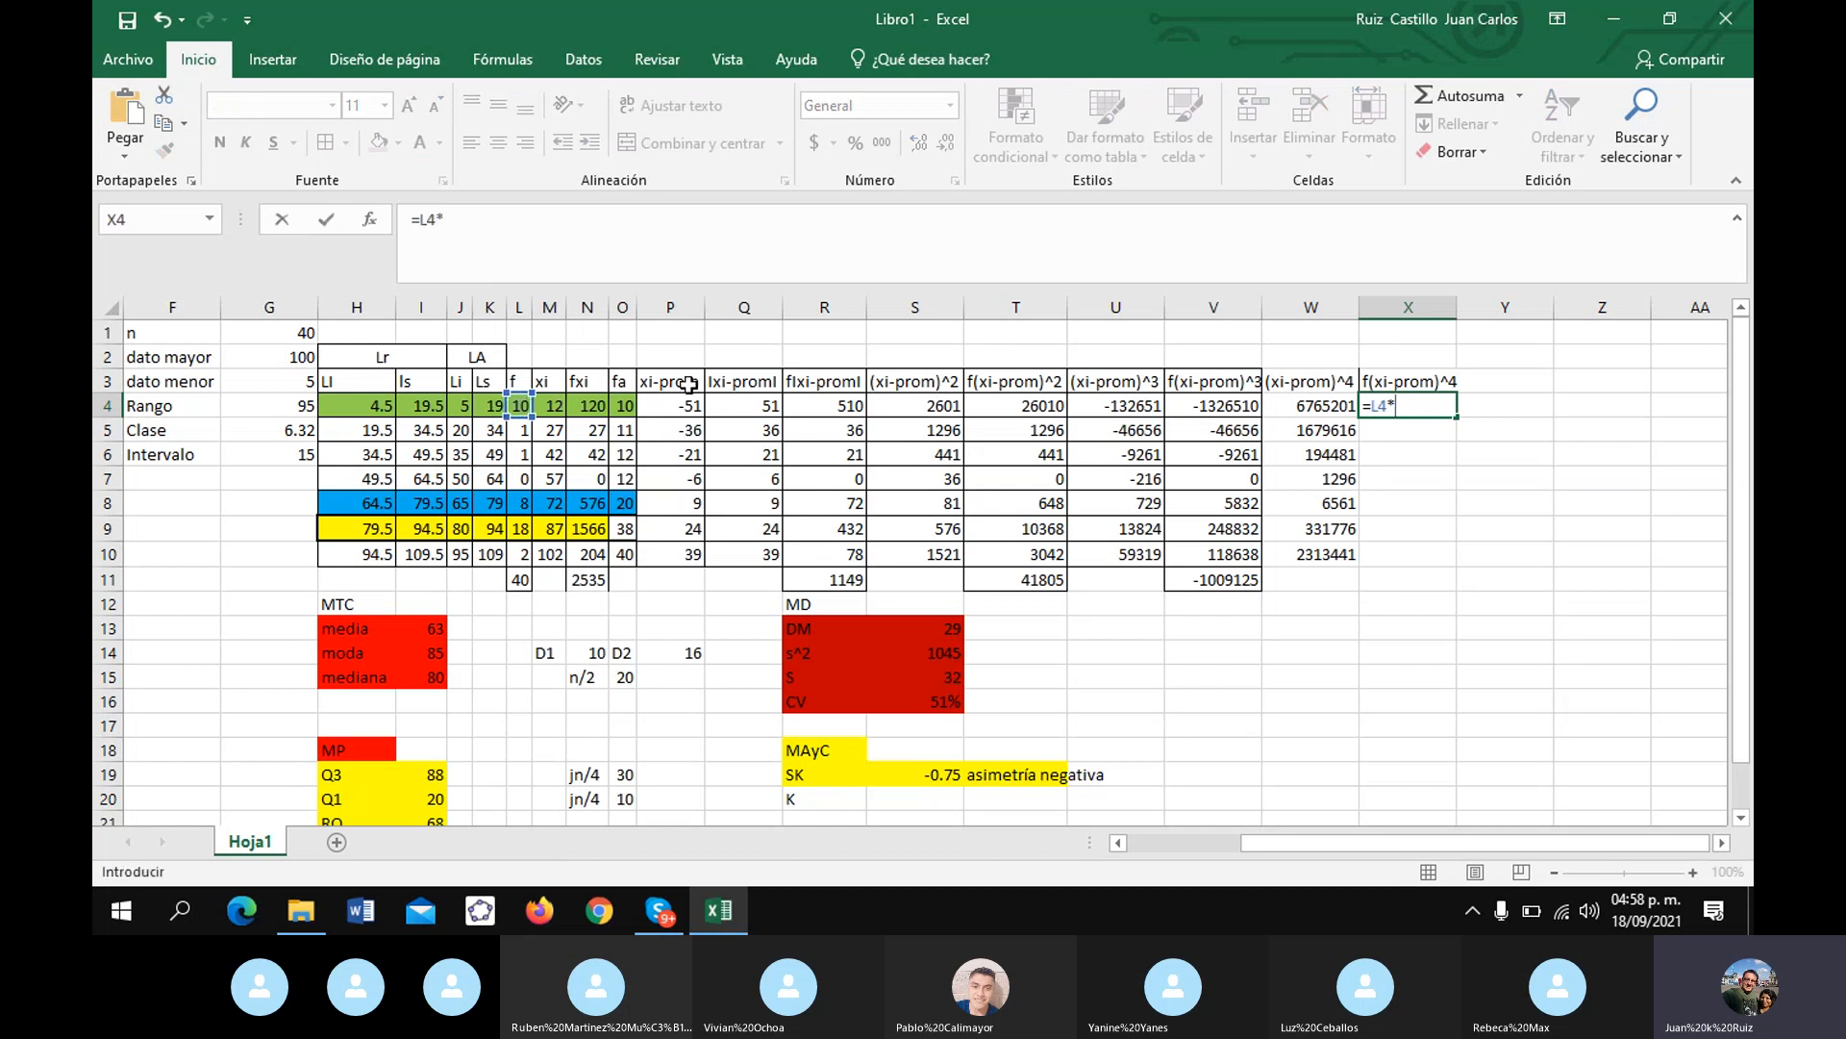
click(1316, 404)
key(Return)
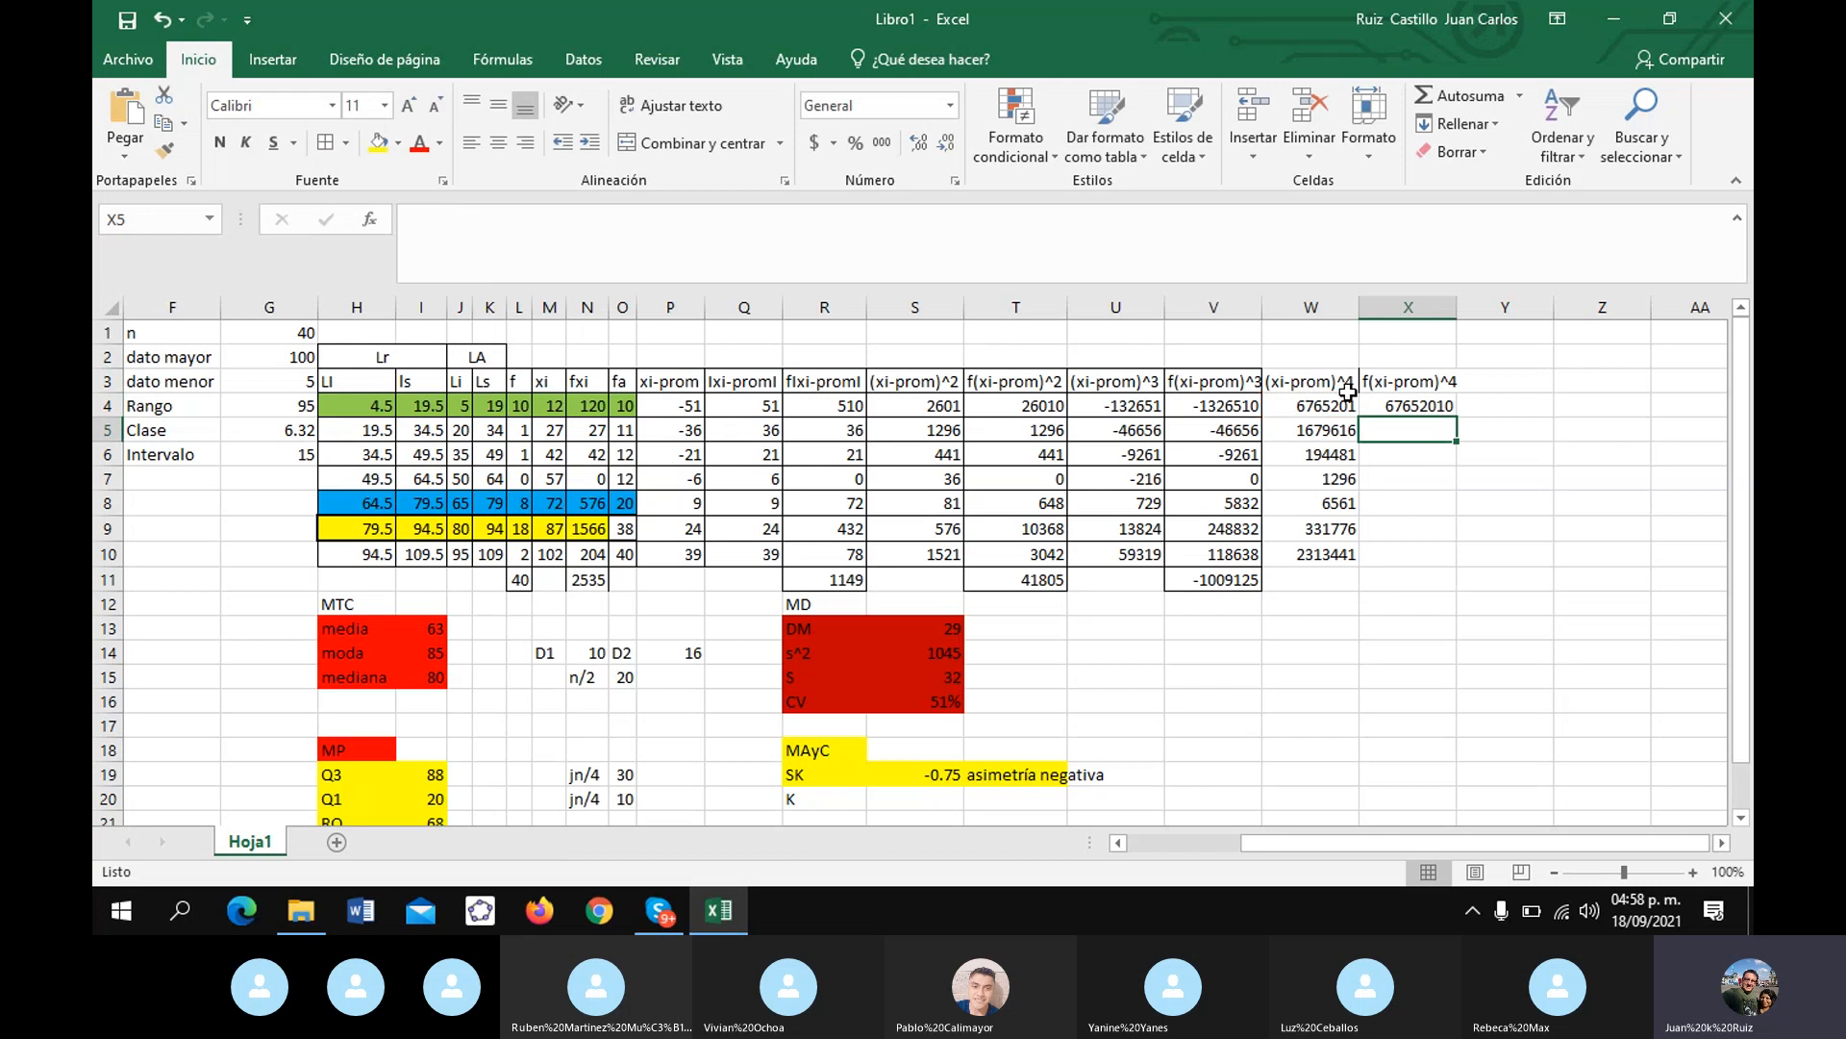
click(1410, 405)
drag(1459, 421, 1462, 565)
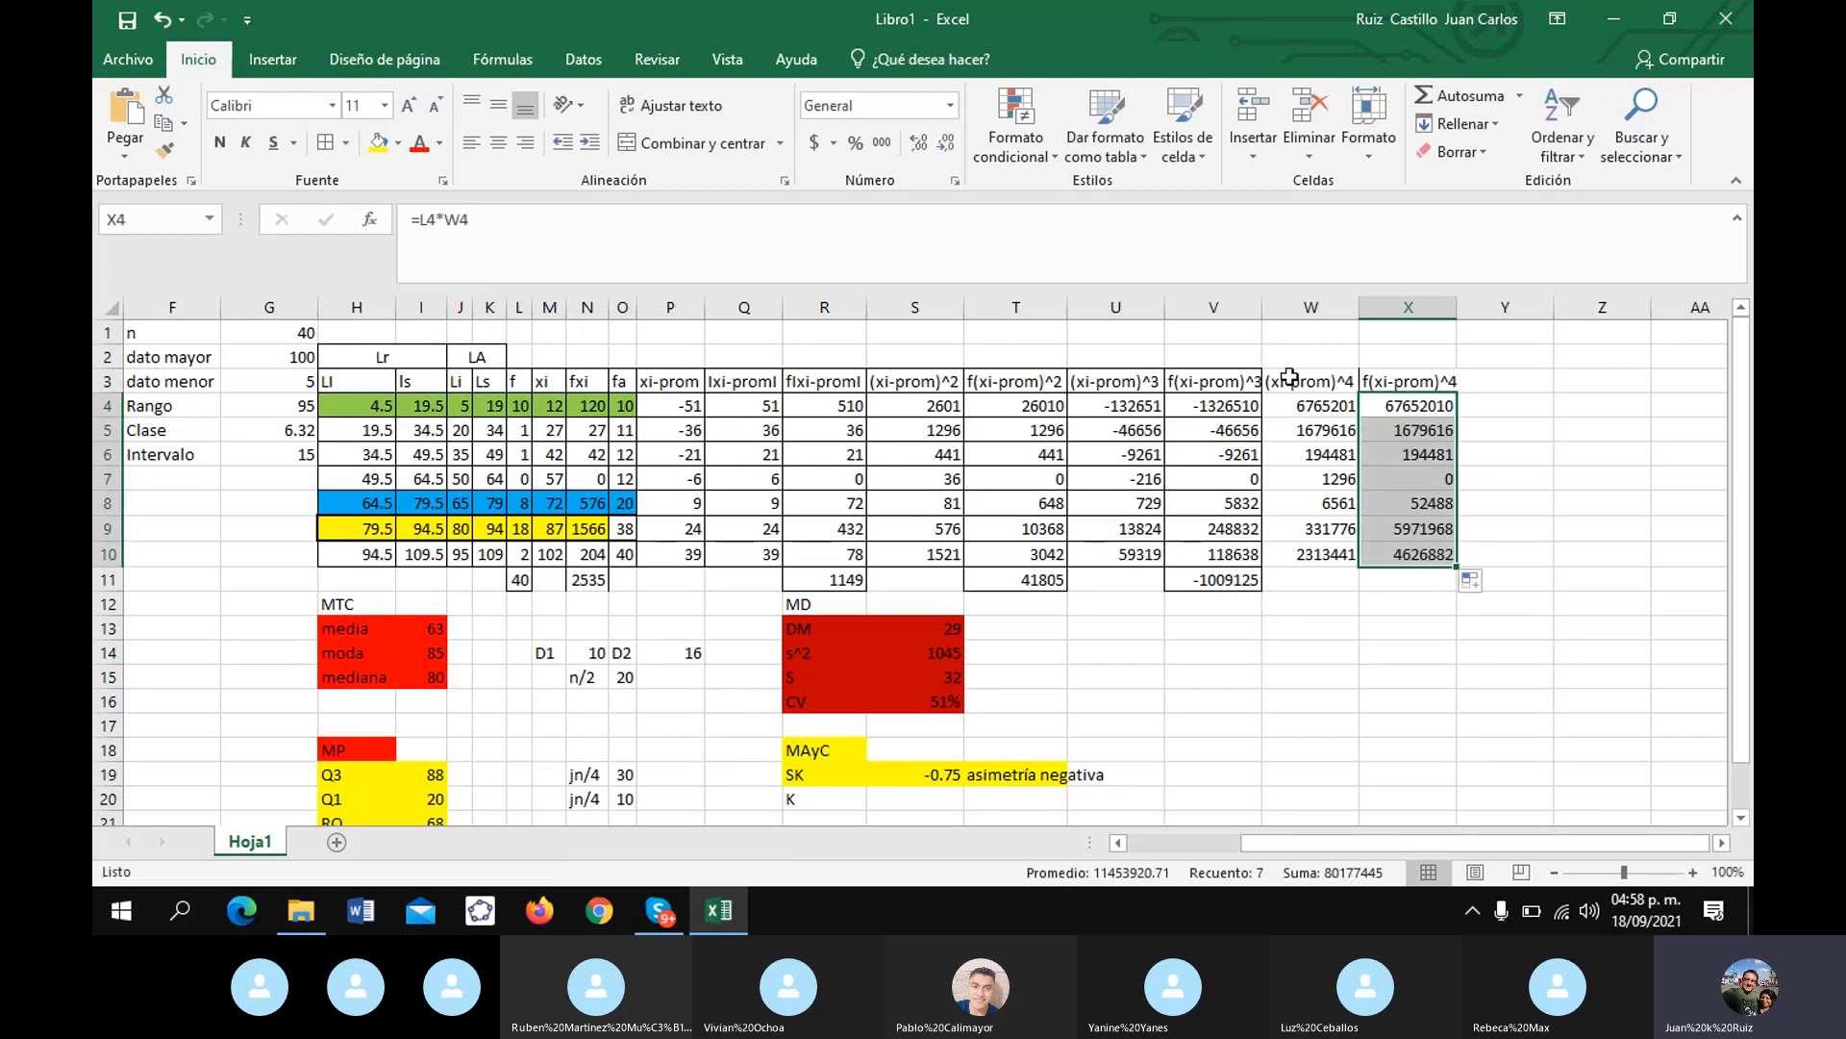
- Add cell borders to W3:X10 and total the f(xi-prom)^4 column in X11 with =SUMA(X4:X10)
drag(1289, 381, 1435, 556)
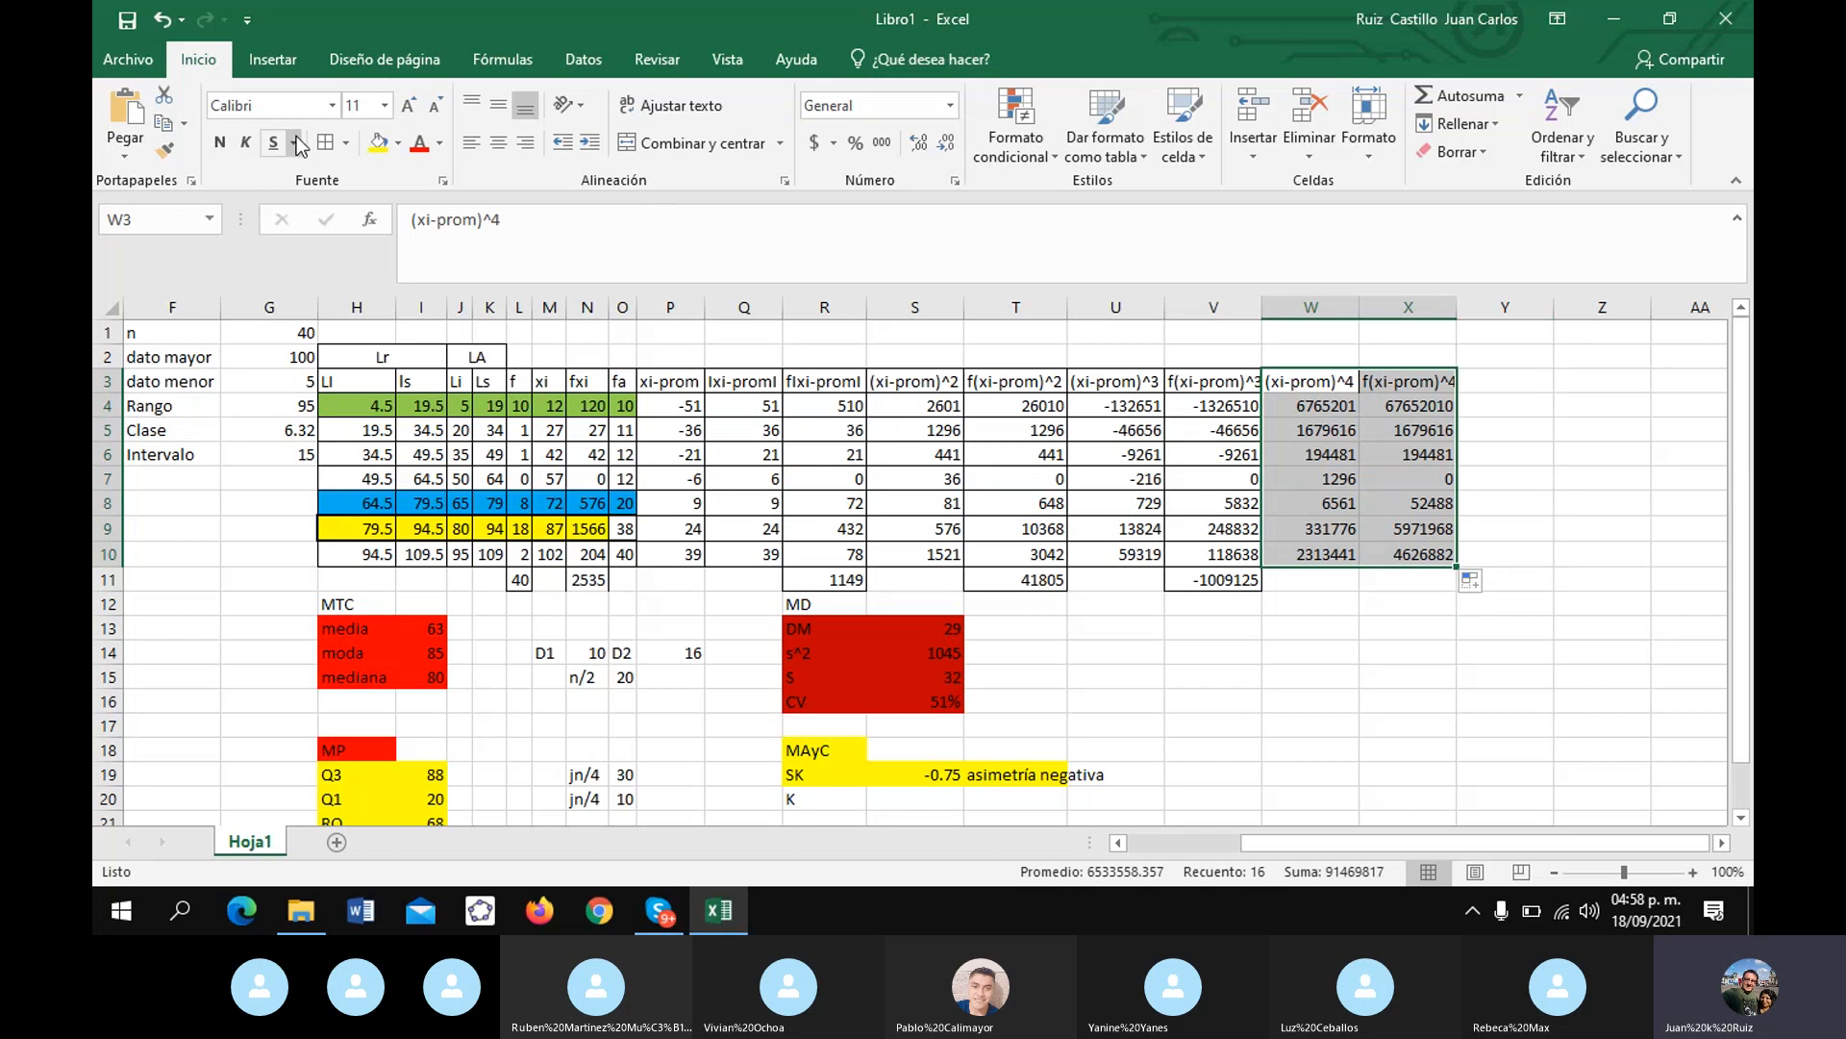
click(324, 144)
click(1412, 577)
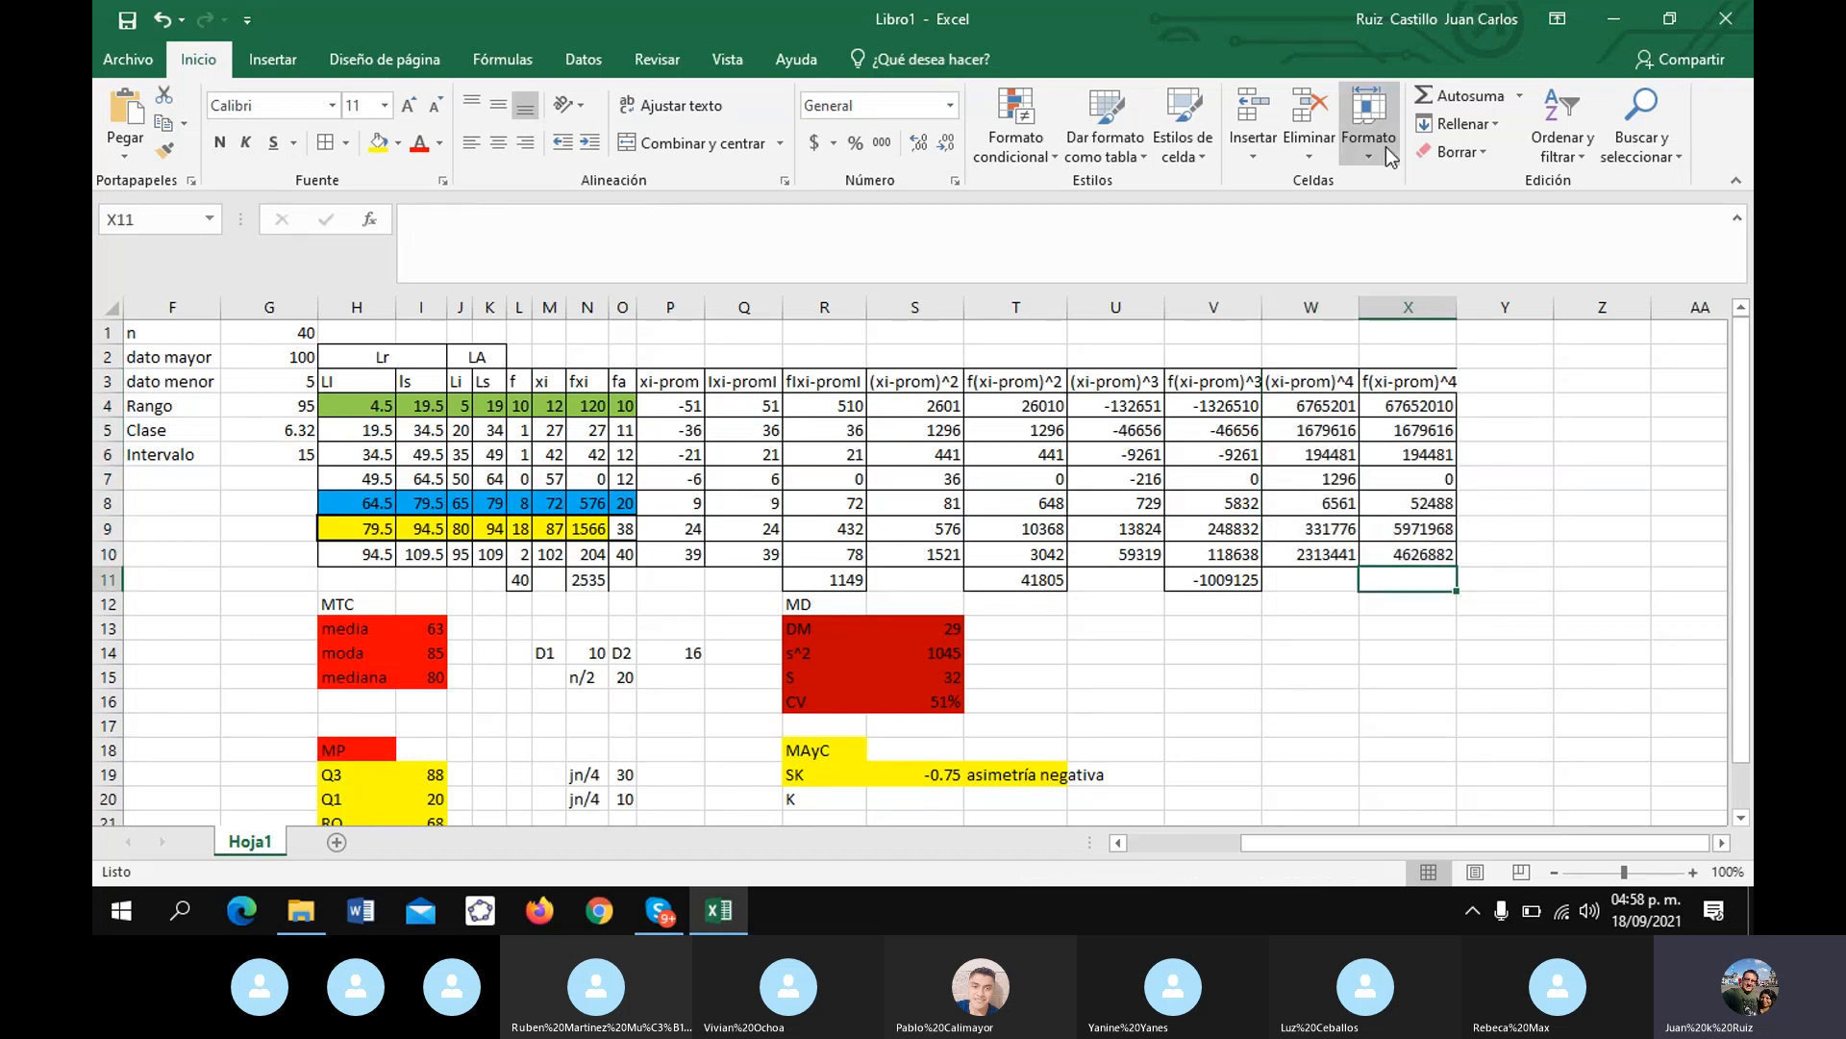
click(1464, 98)
key(Return)
- Calculate the kurtosis K in S20 with the formula =X11/(L11*S15^4)
scroll(962, 577, down, 2)
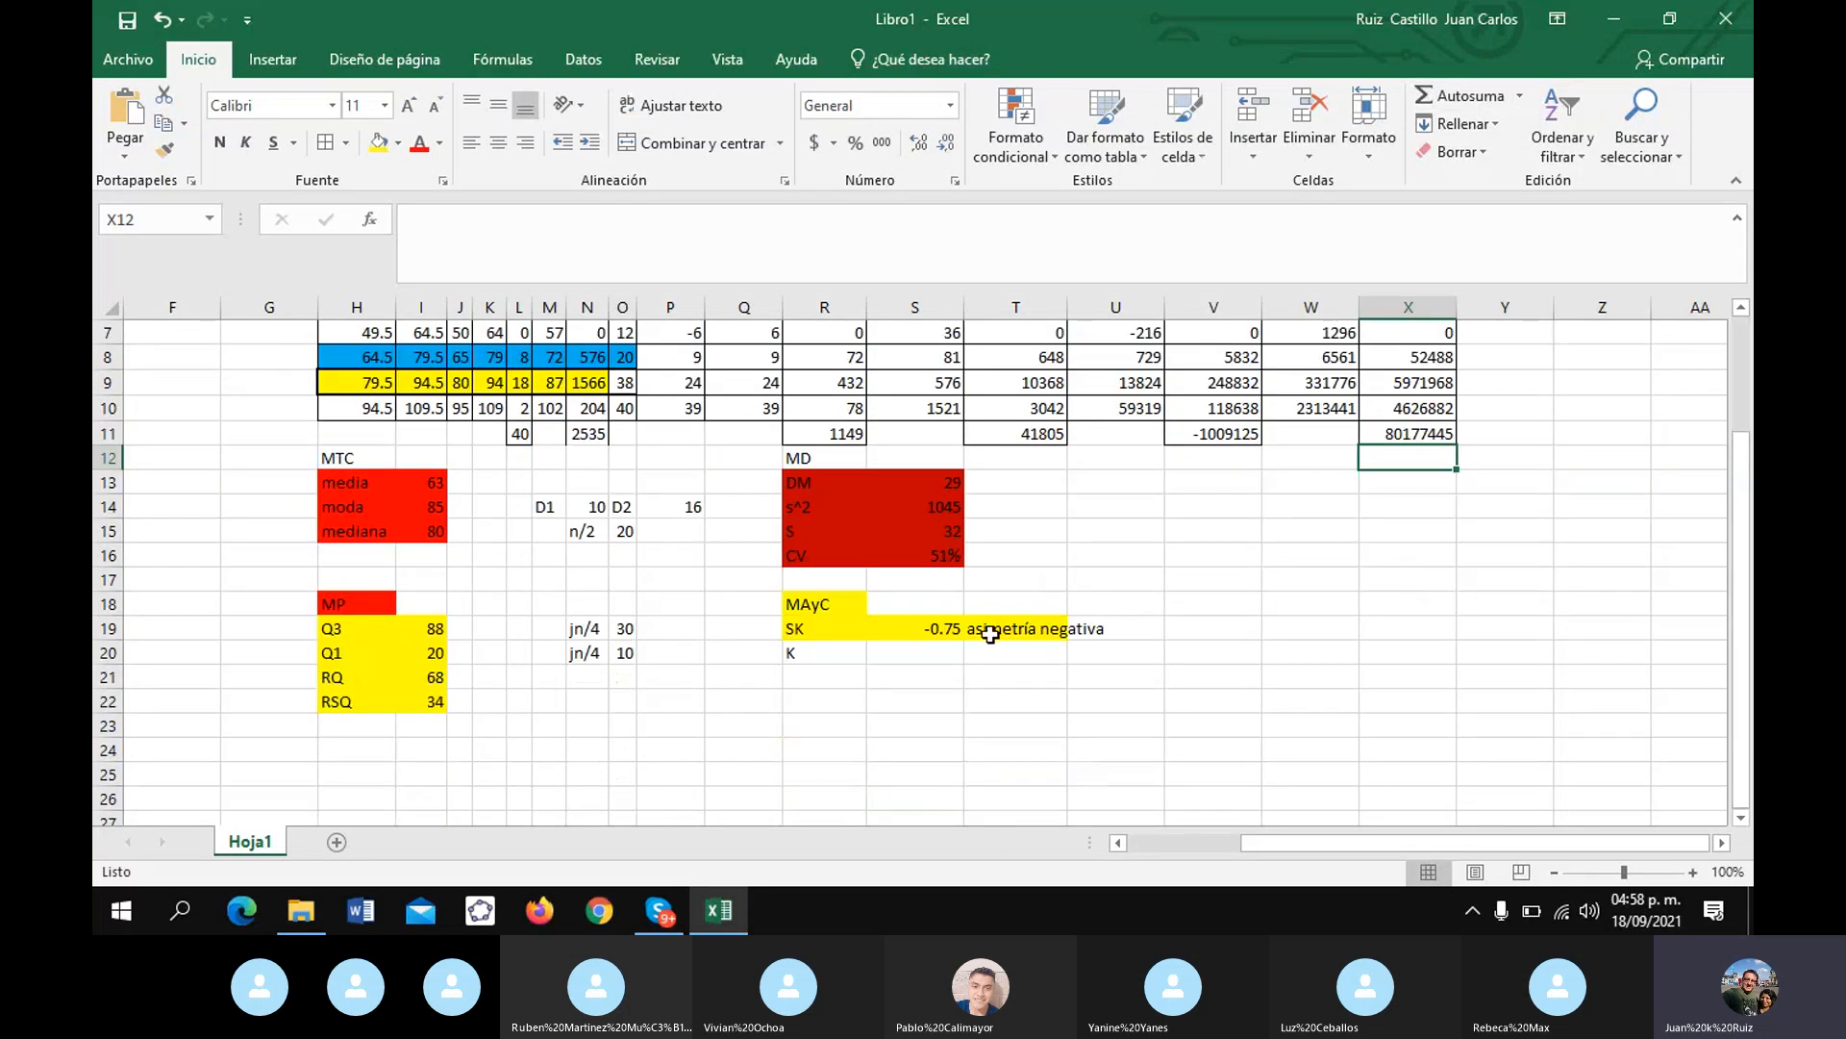
click(923, 653)
text(=)
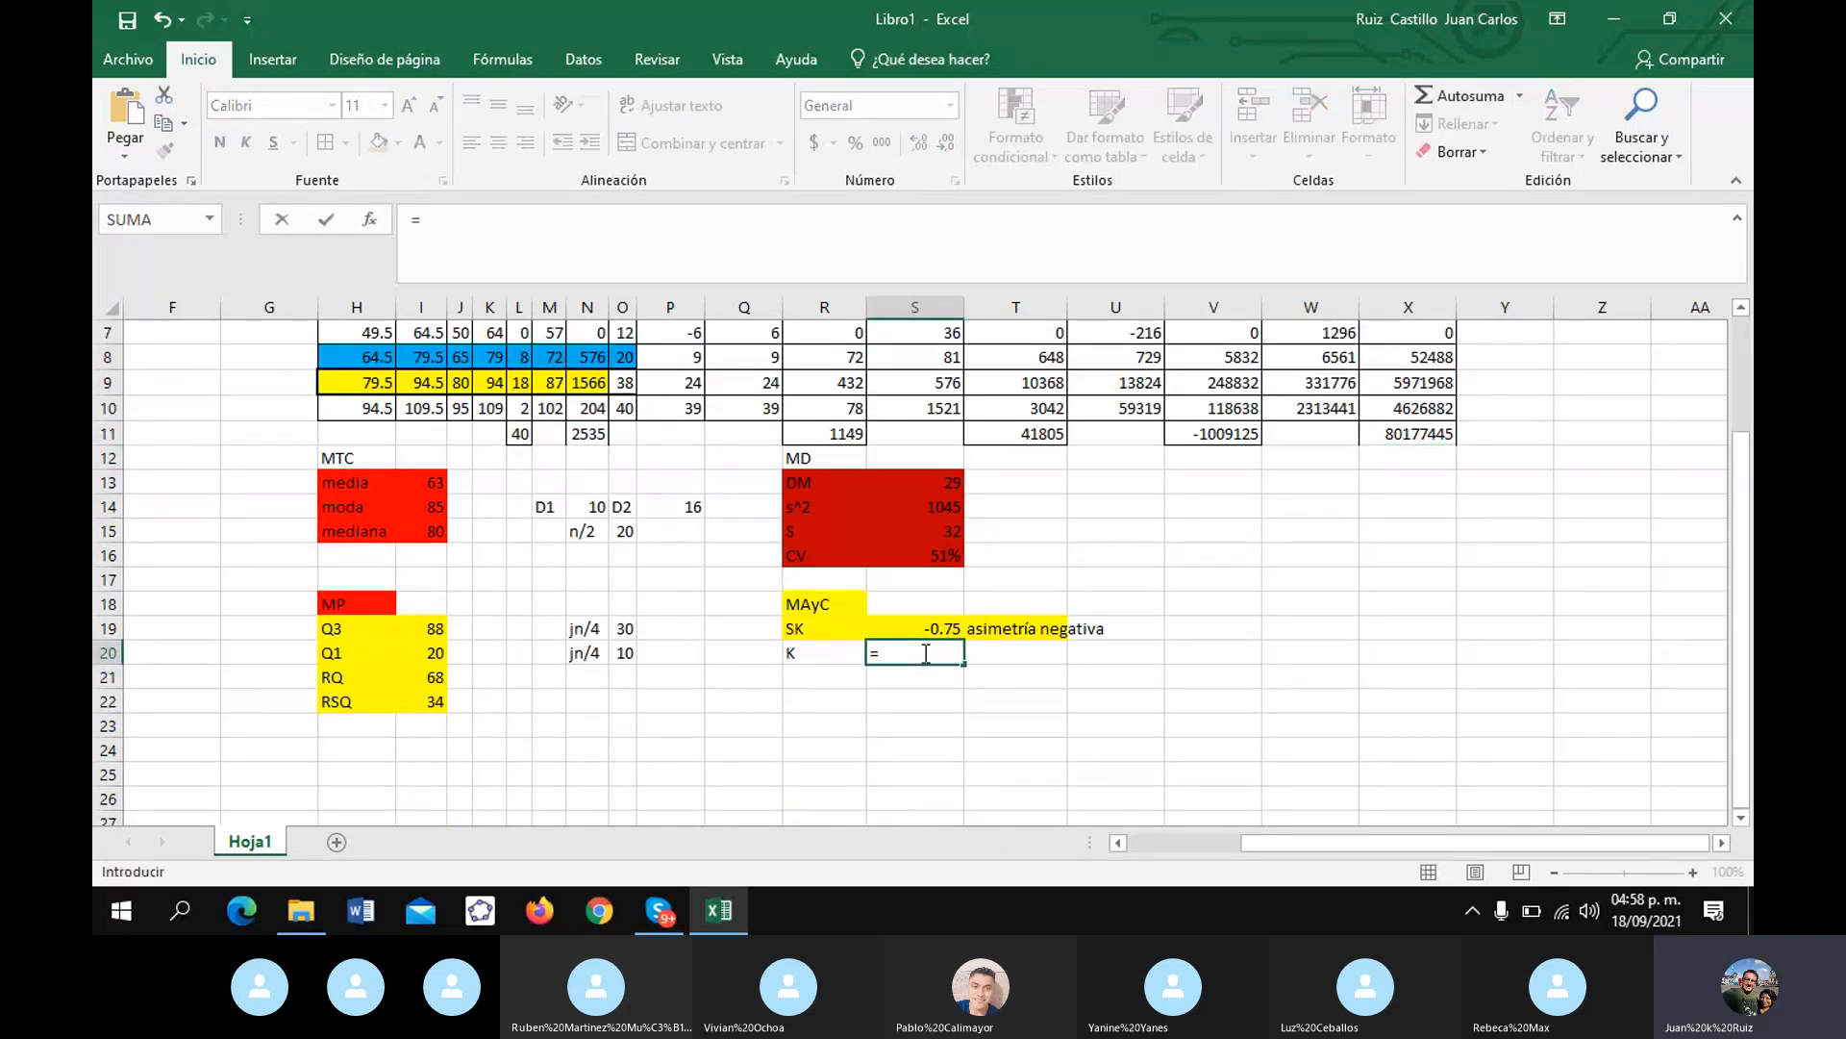
click(1410, 439)
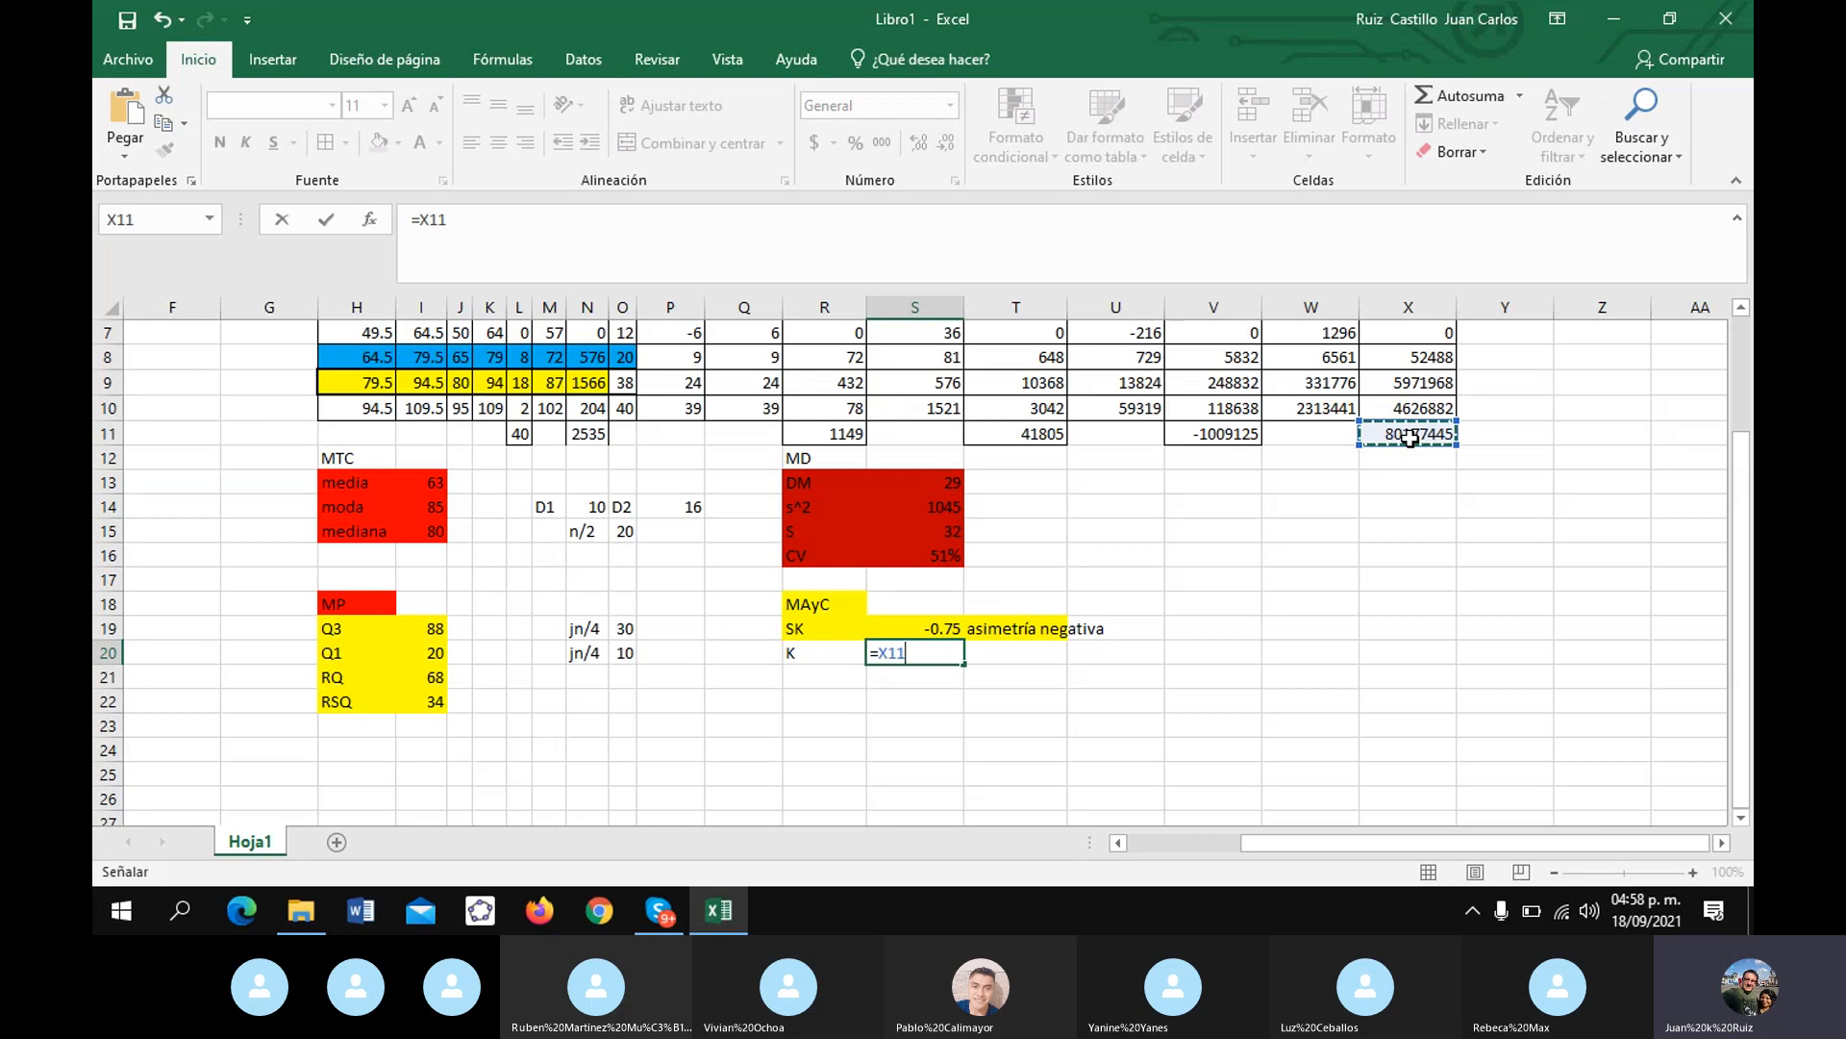
text(/()
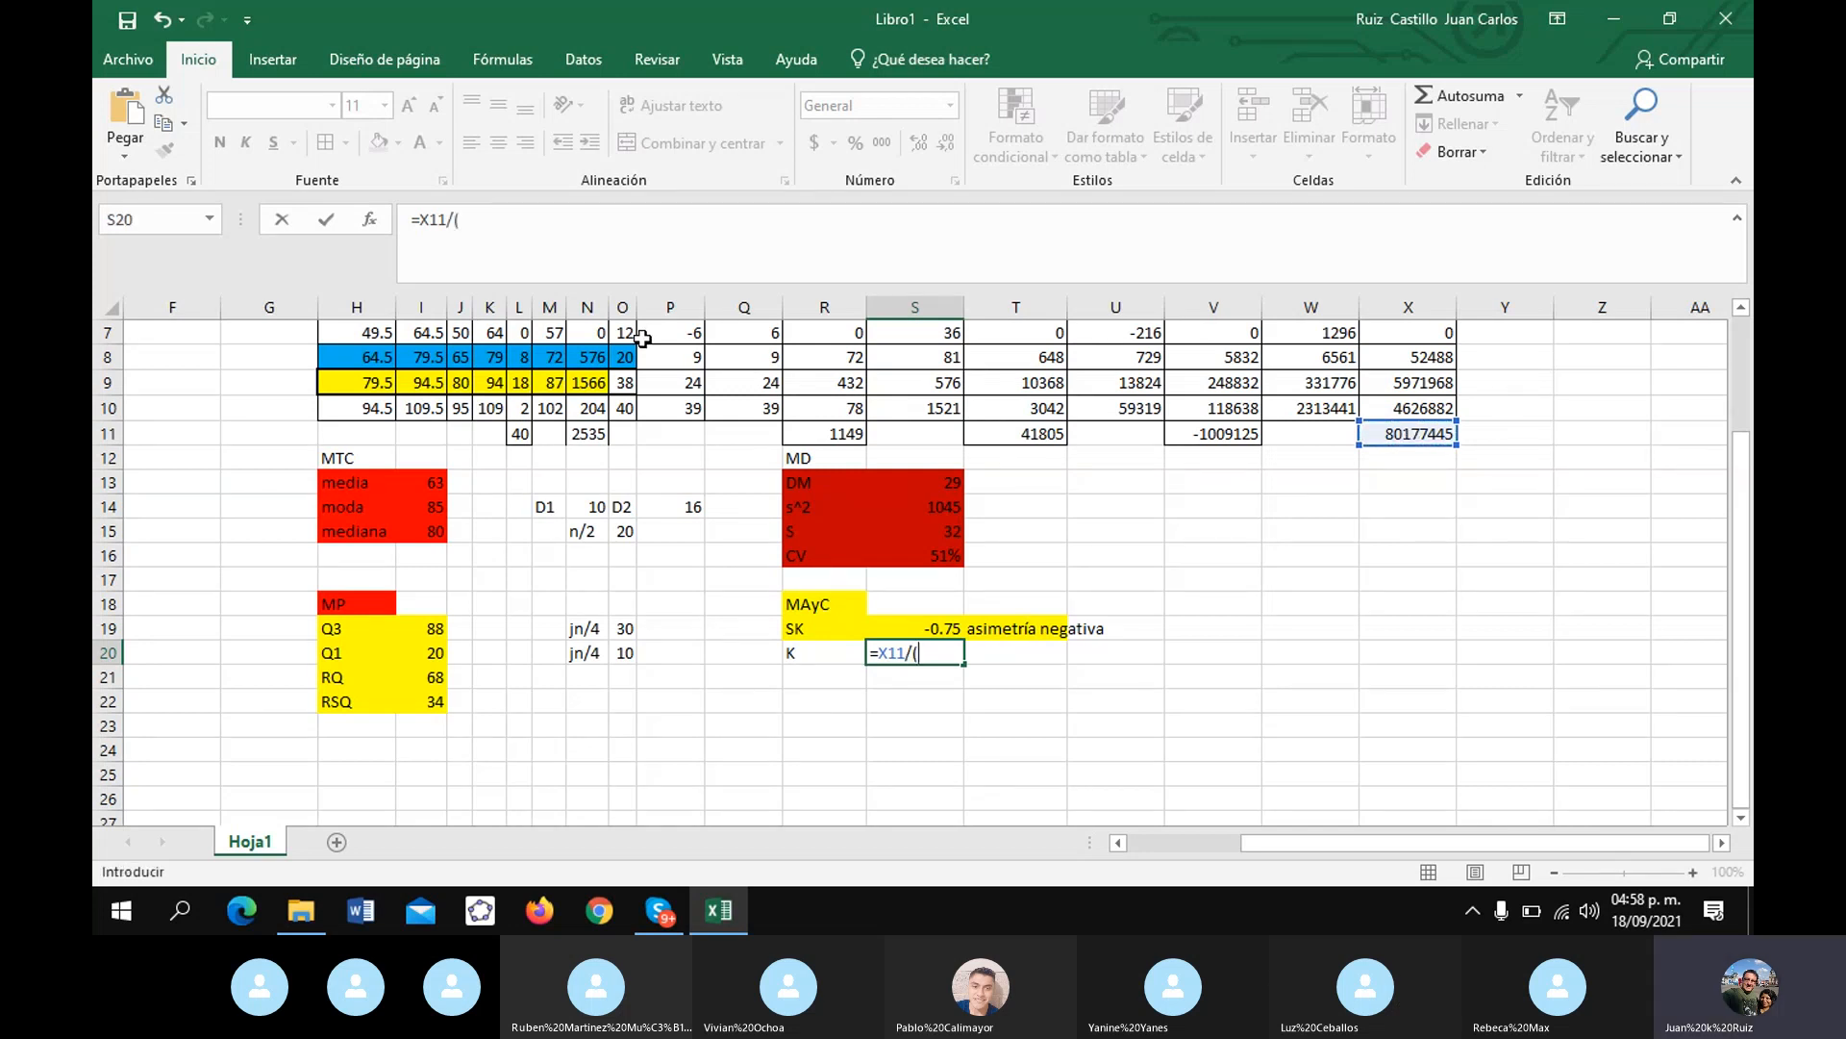
click(518, 434)
text(*)
click(948, 529)
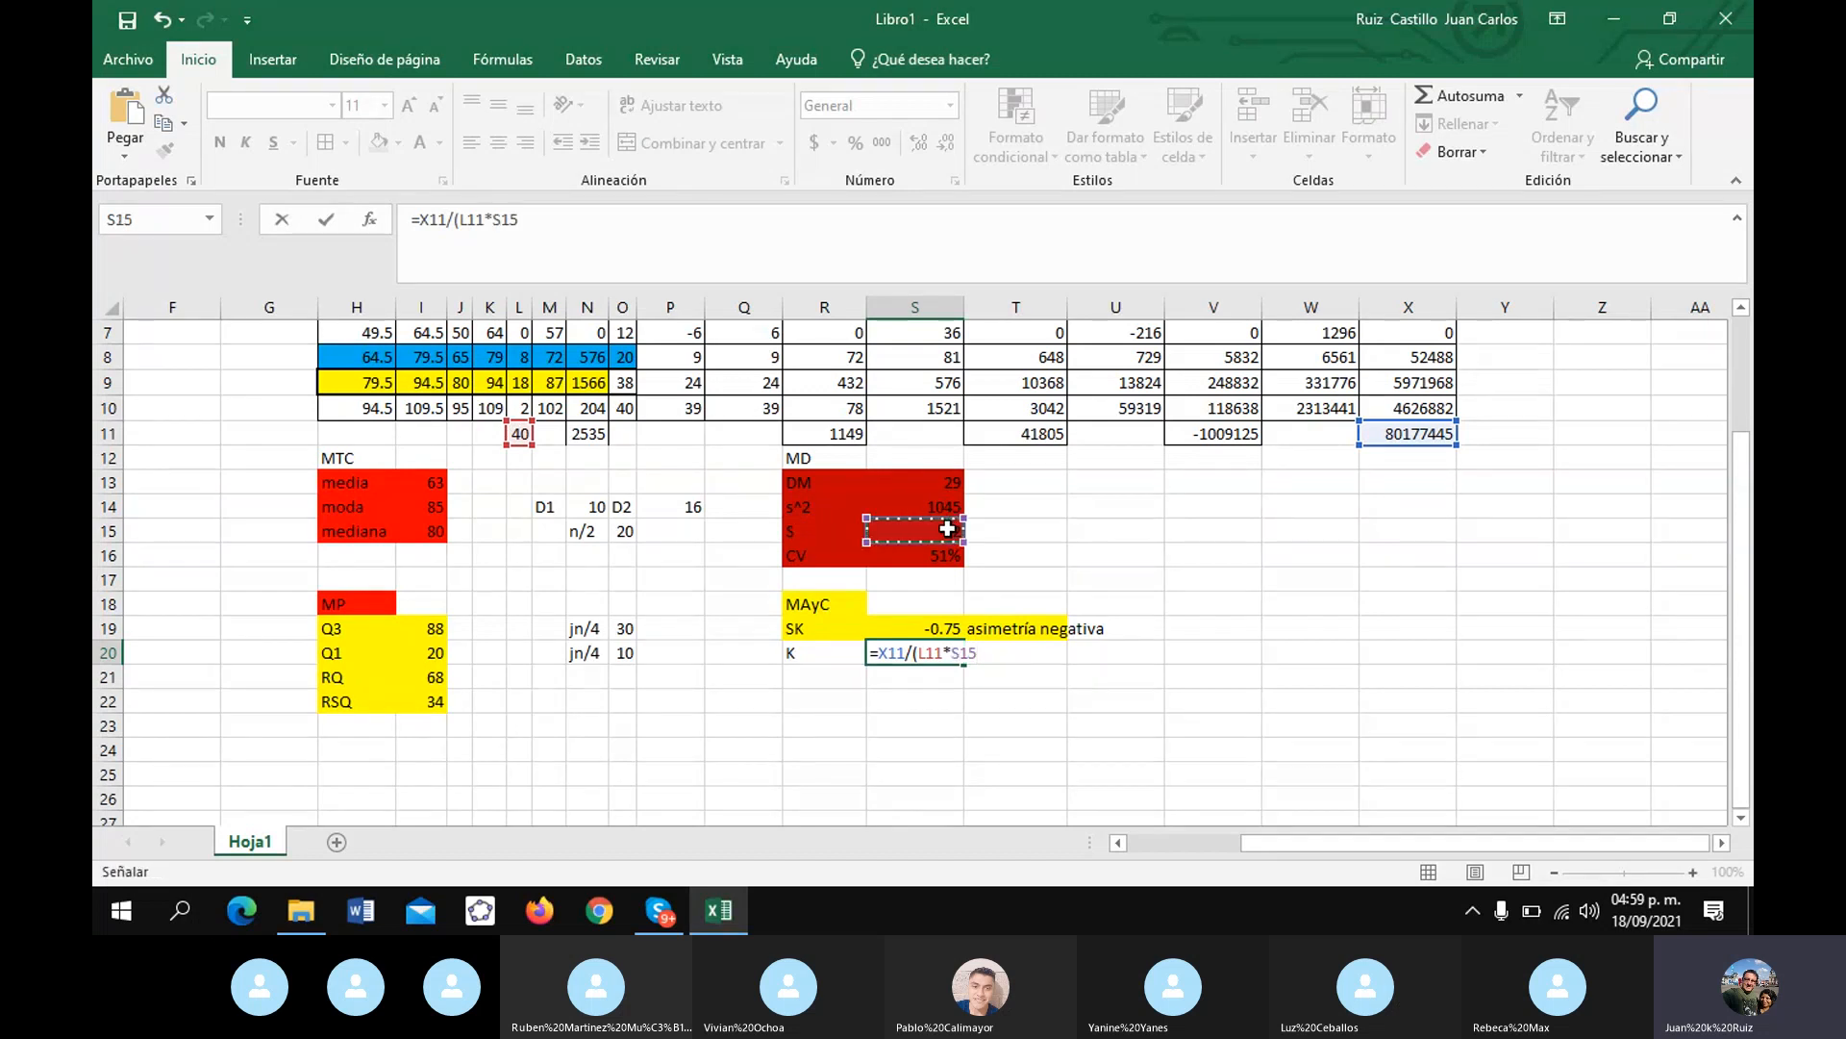
text(^4)
key(Return)
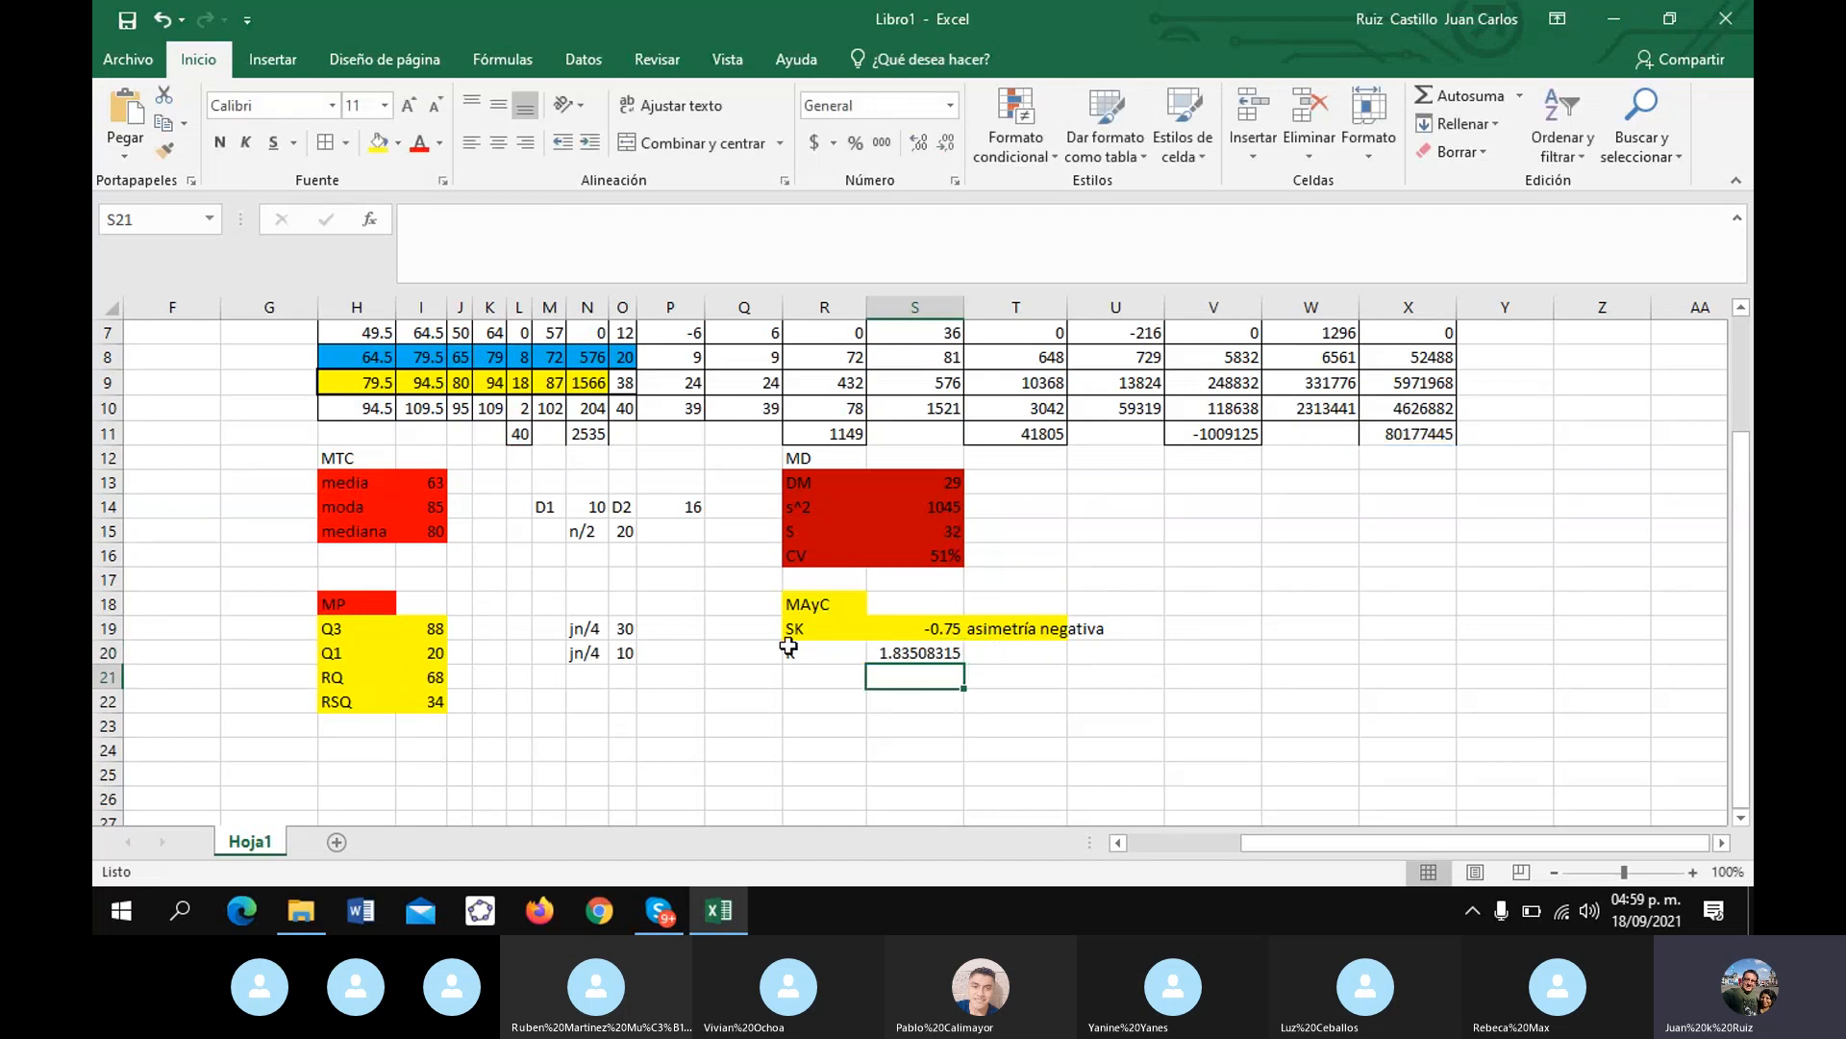
- Fill the K label and its result in R20:S20 with yellow
drag(805, 657, 909, 654)
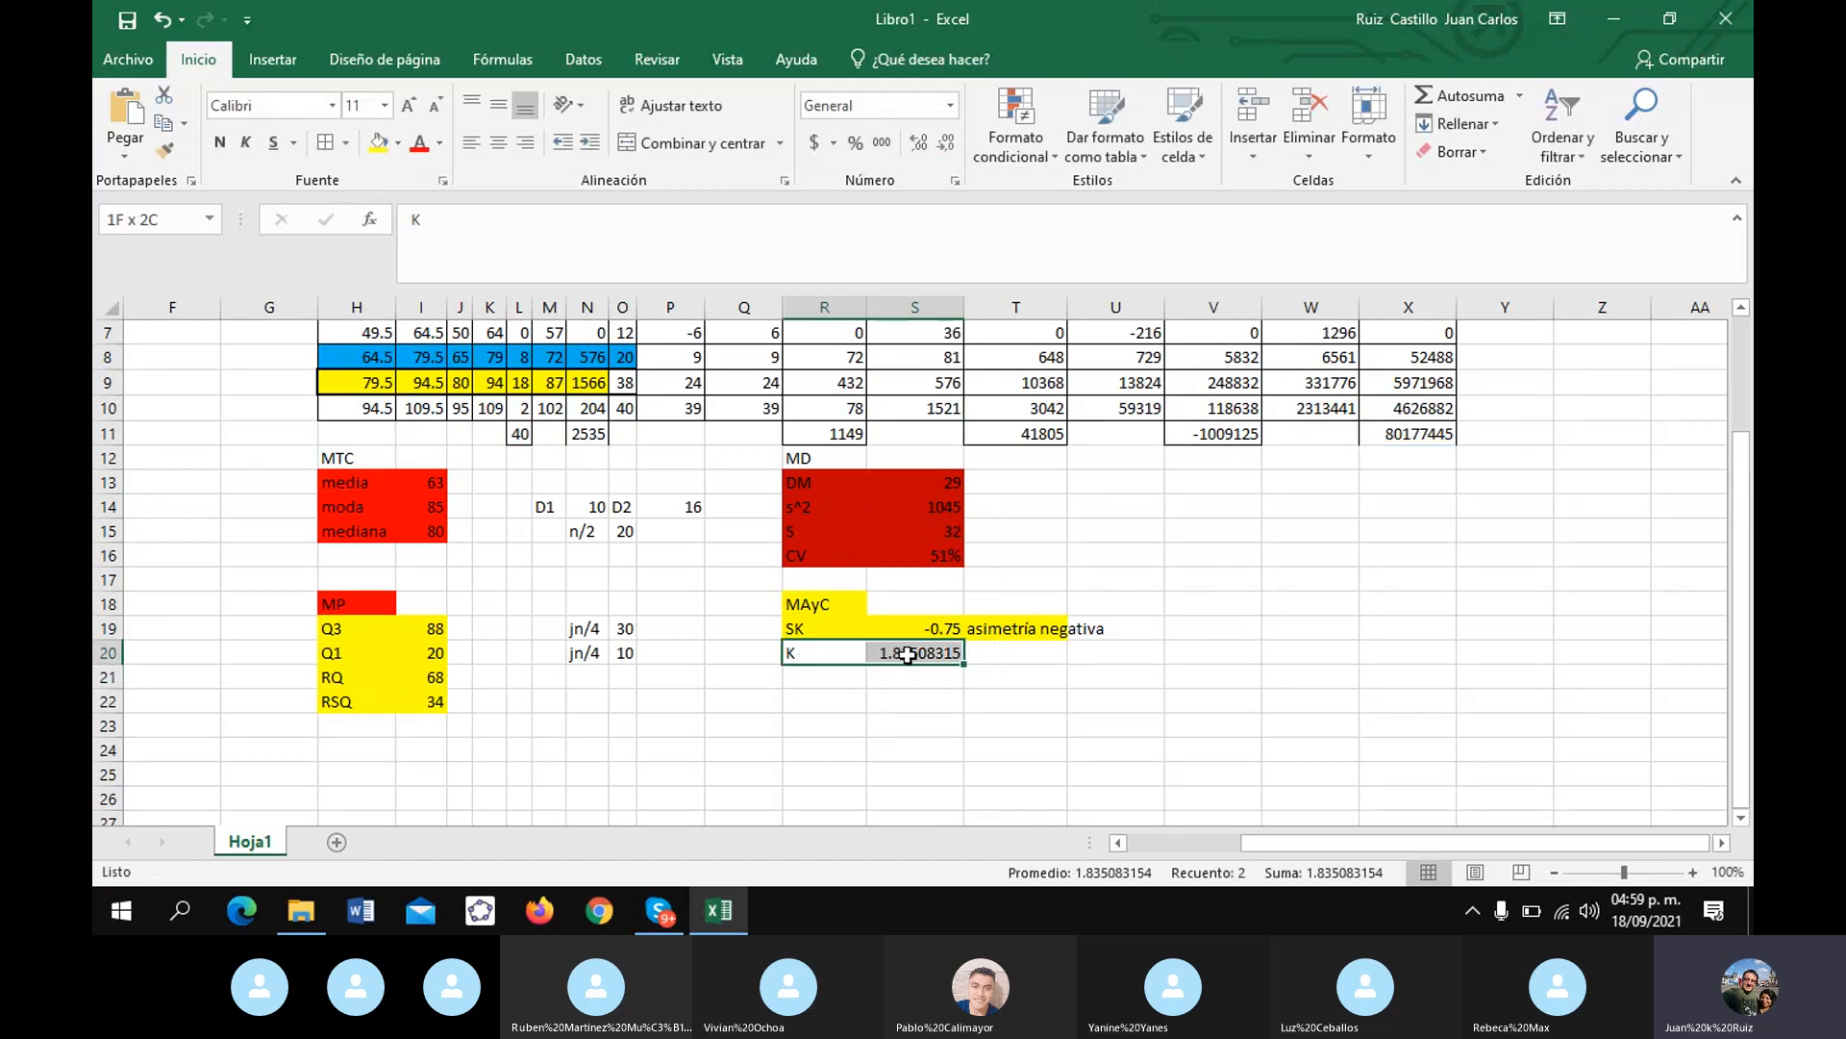
click(380, 144)
click(1063, 677)
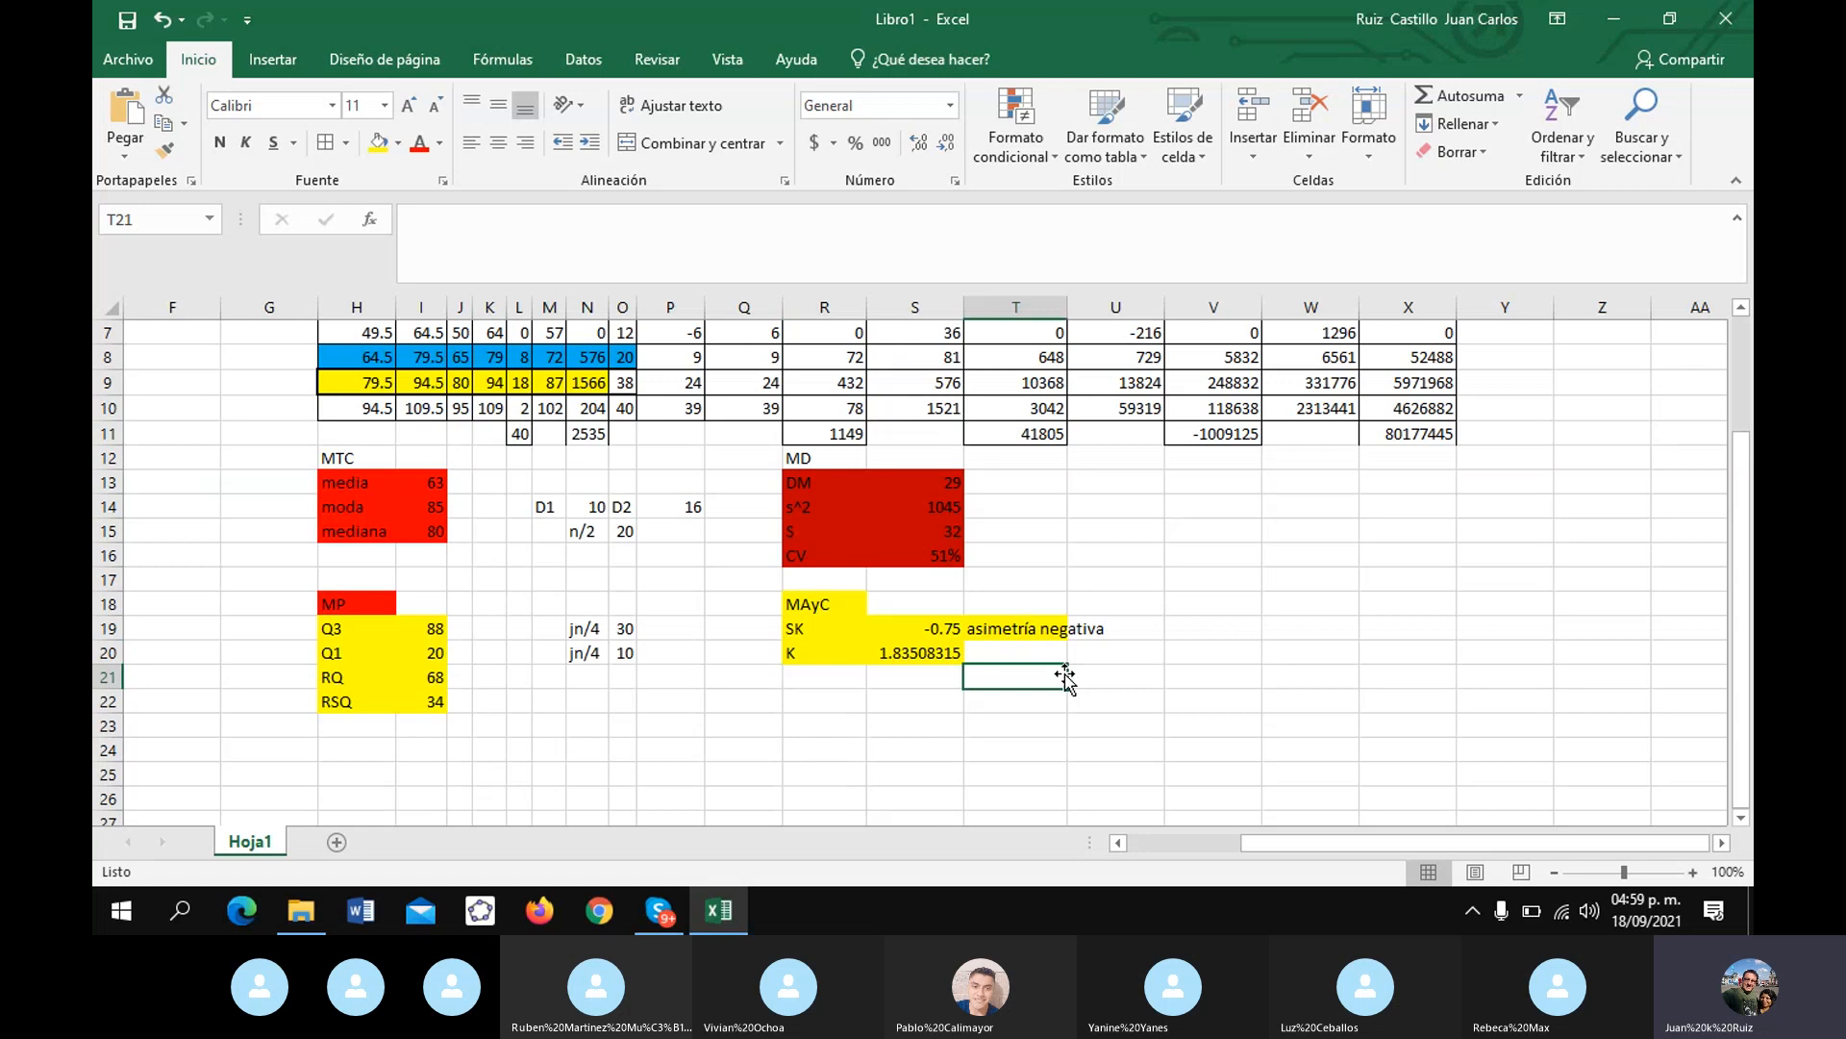
- Enter the interpretation "platicúrtica" in T20 beside the K result and fill the cell yellow
click(1016, 654)
text(Cu)
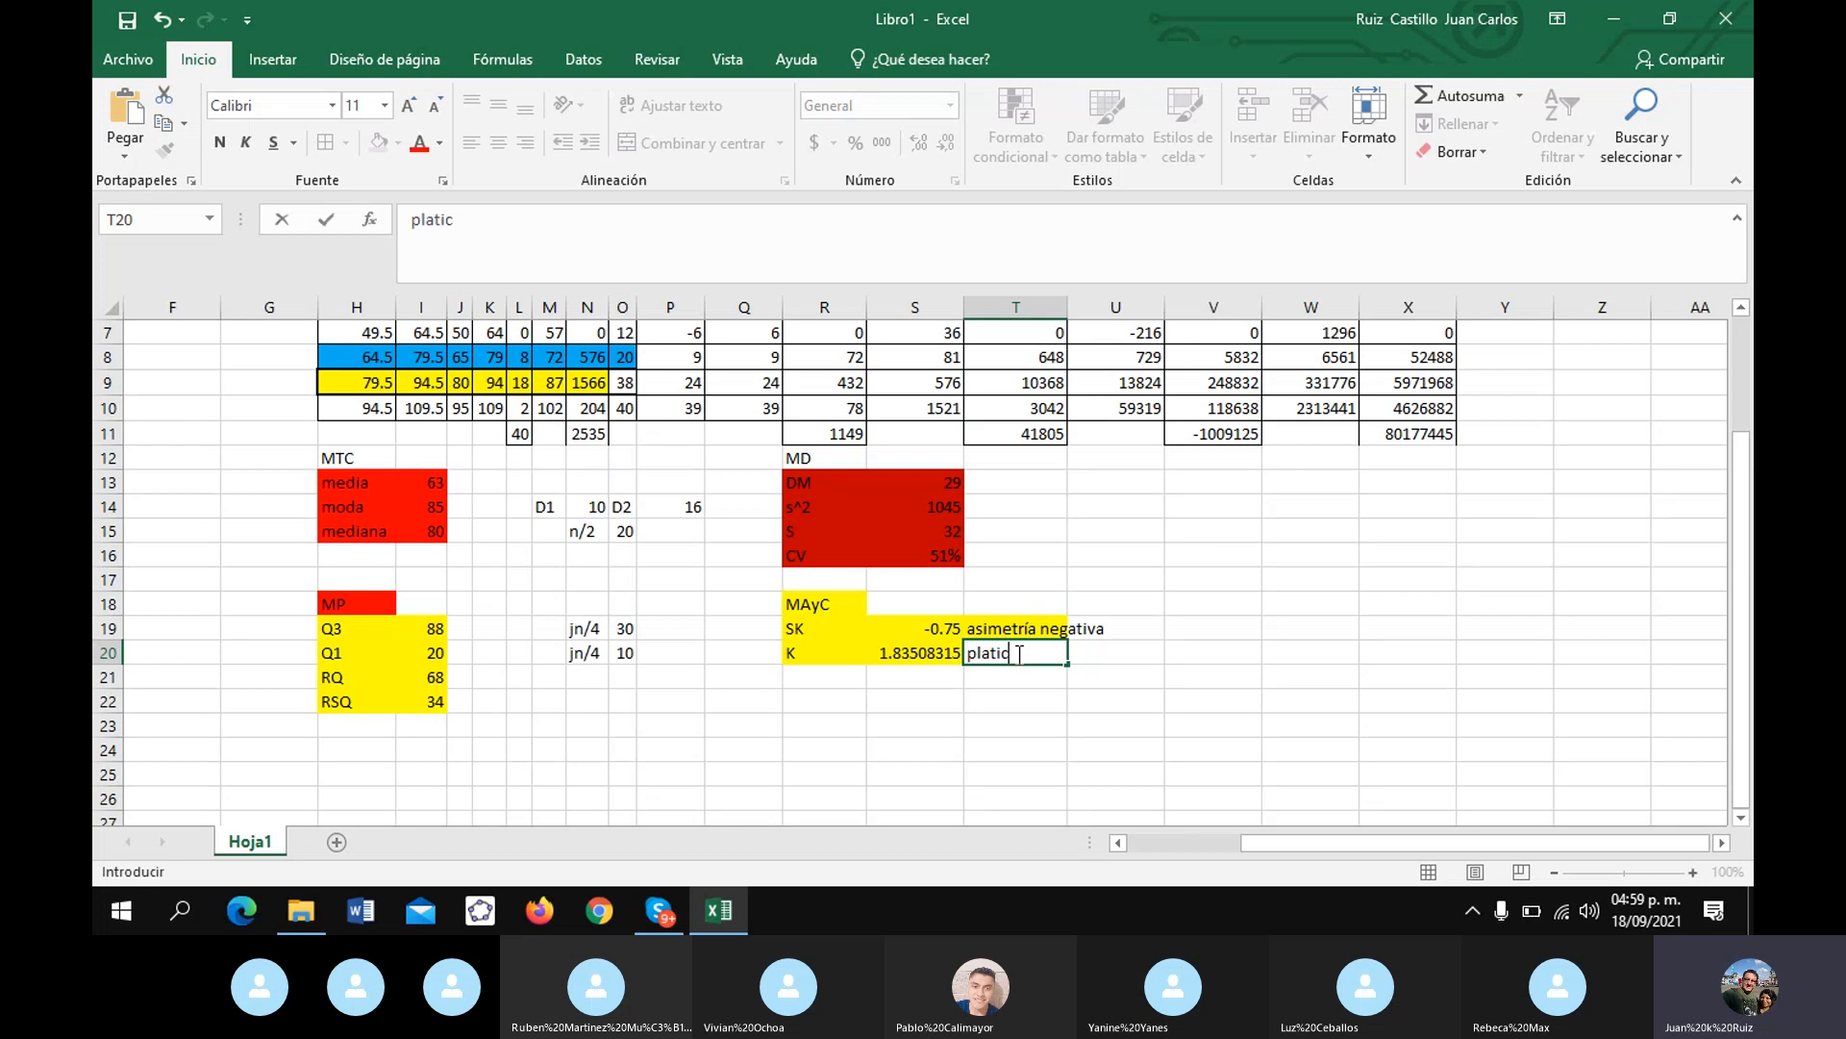
text(aticúrtica)
click(1116, 775)
click(1013, 635)
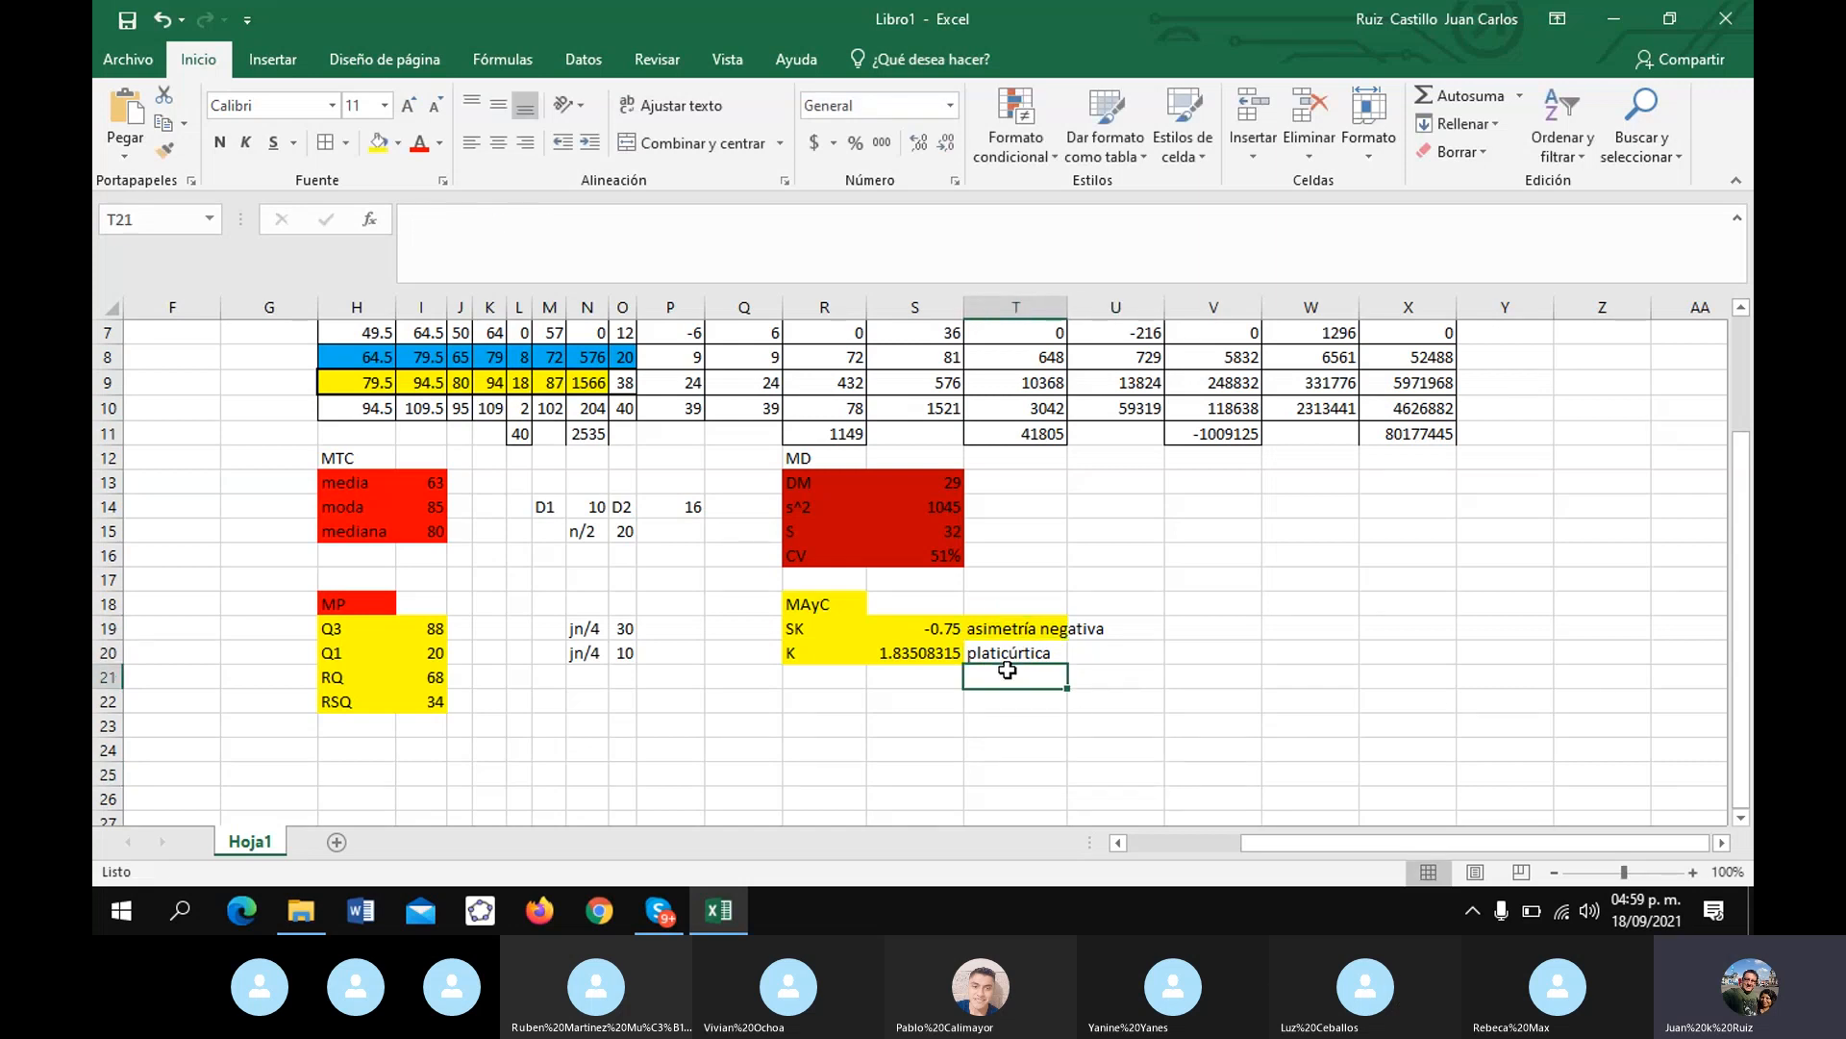
click(1008, 658)
click(378, 146)
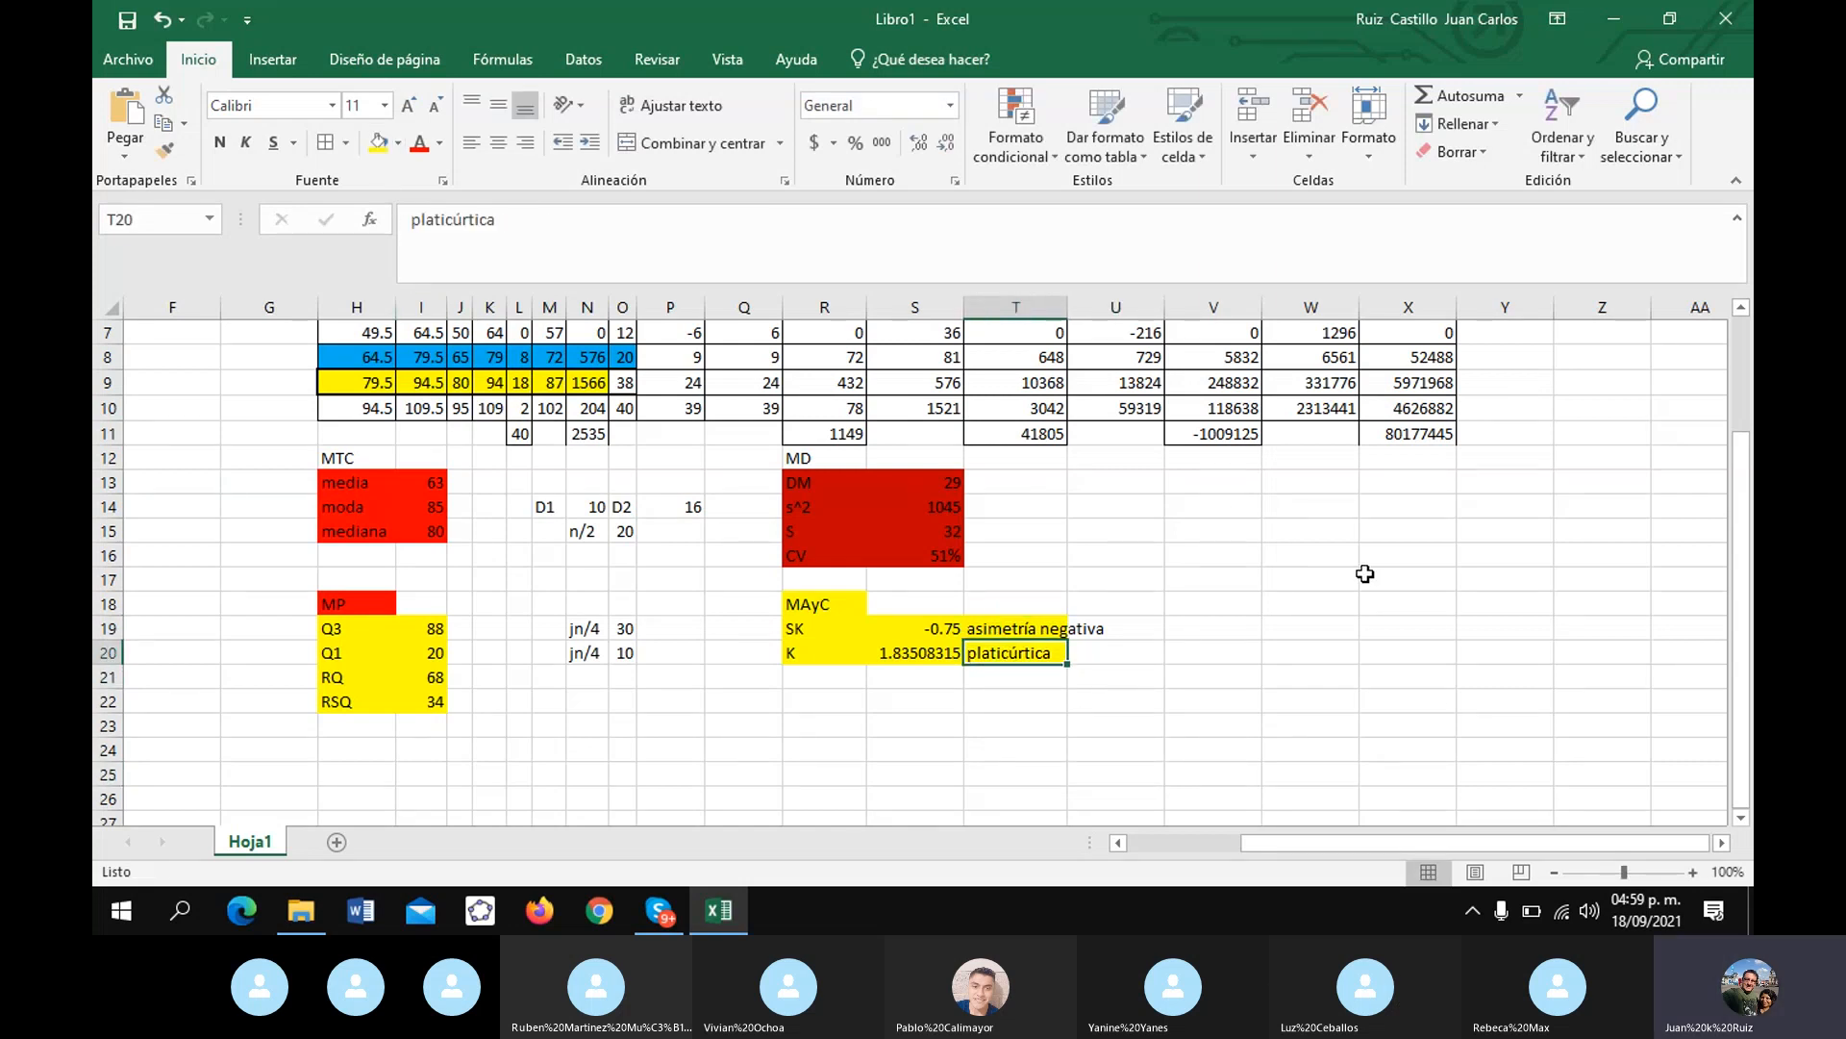
click(1366, 577)
scroll(829, 676, up, 2)
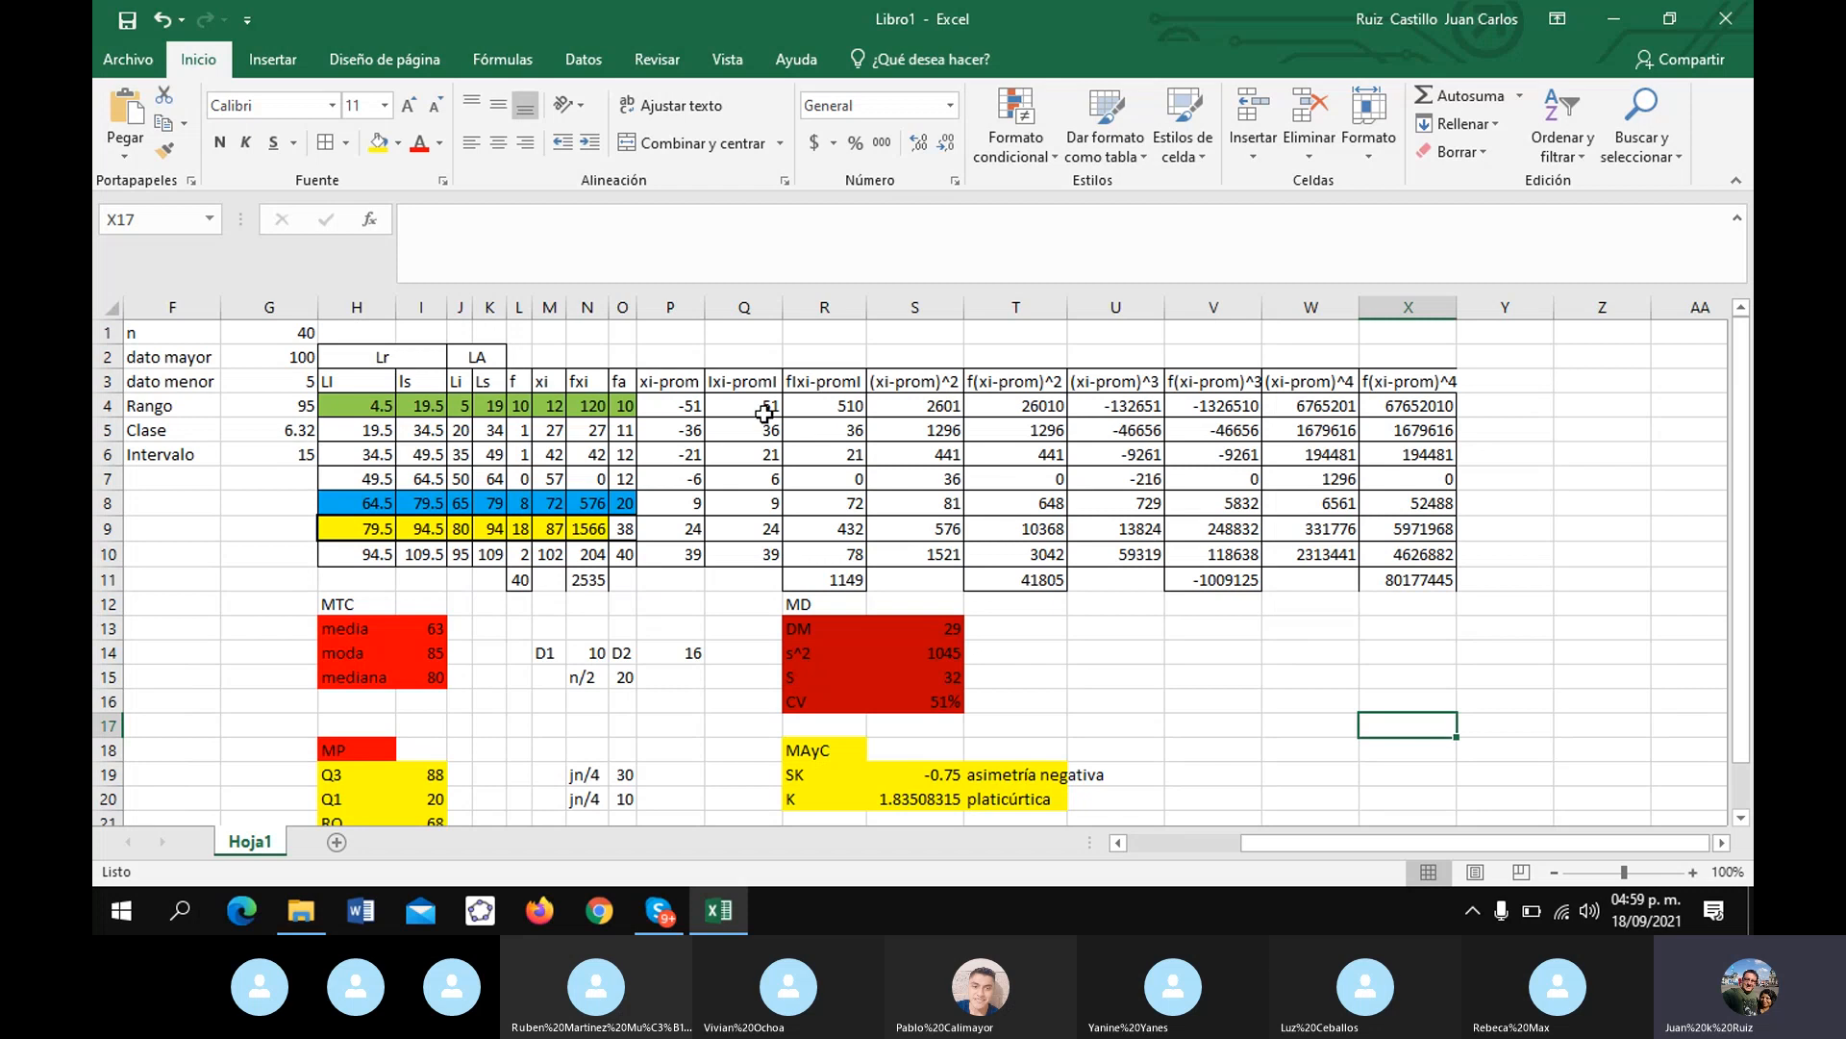
click(1442, 577)
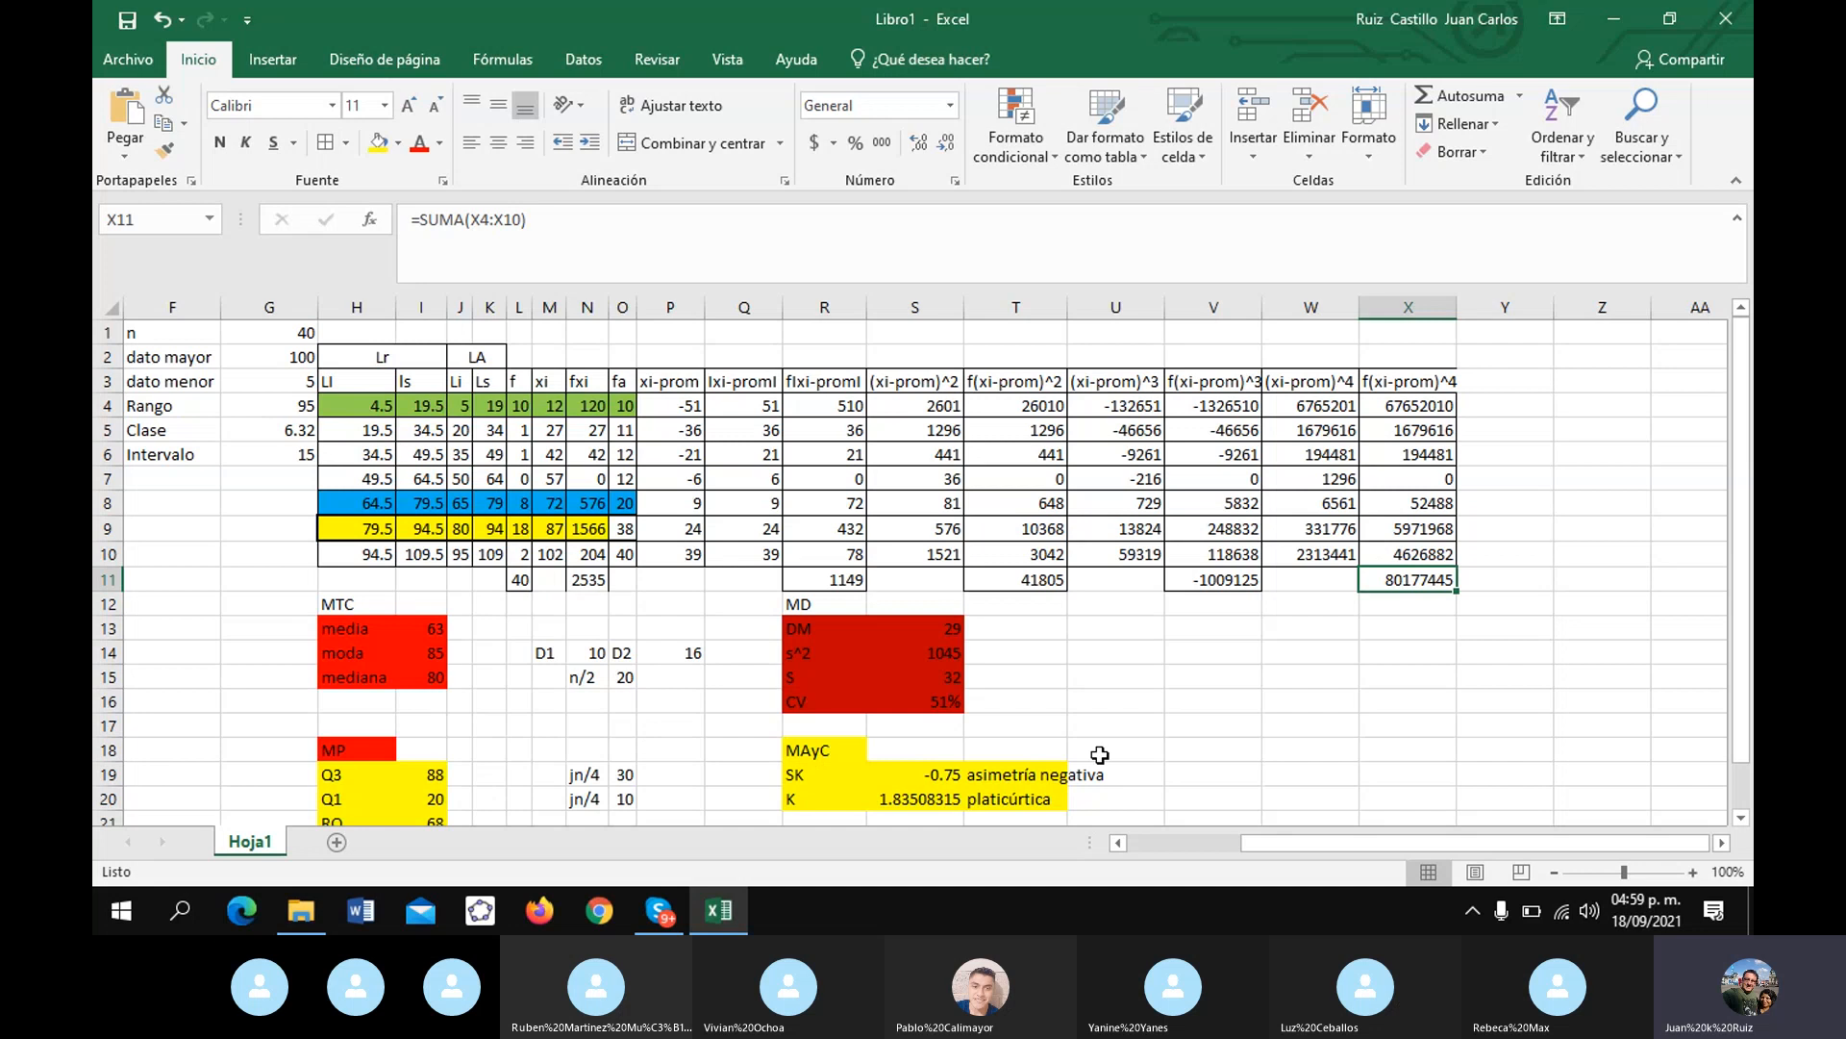
click(1213, 688)
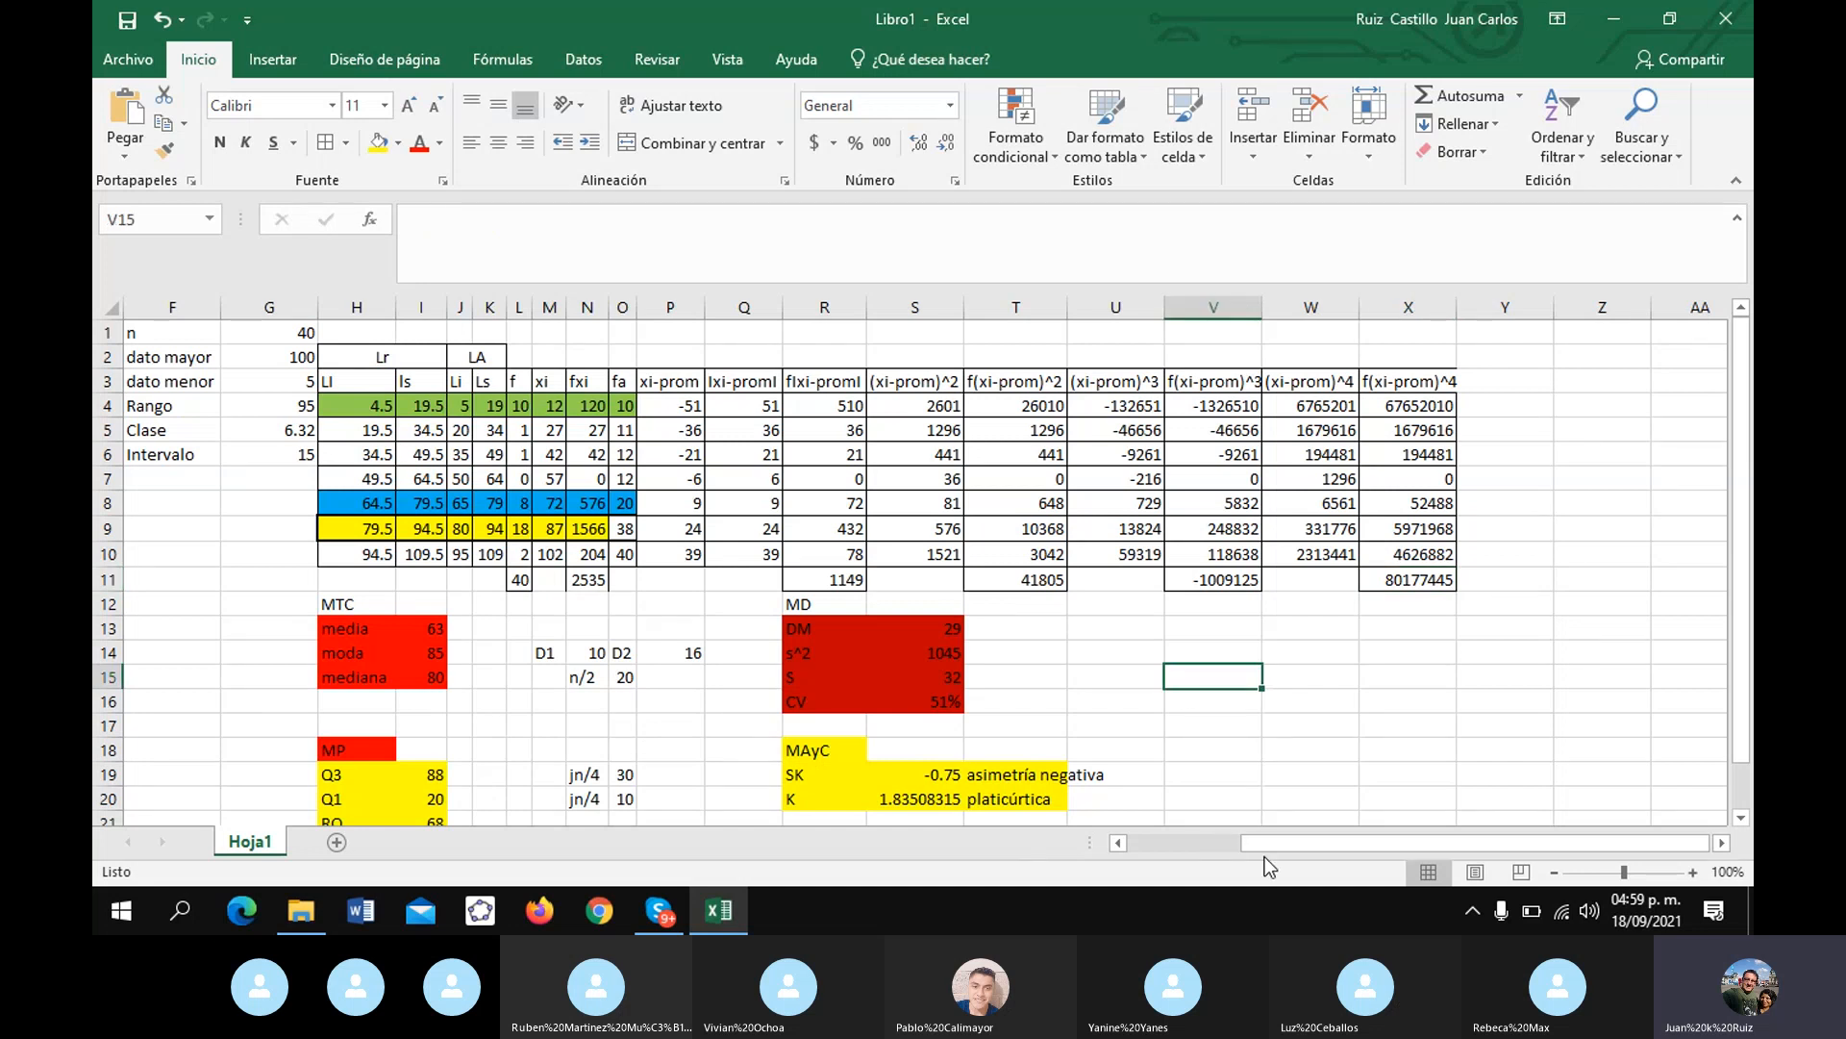
mouse_move(1256, 852)
mouse_down()
mouse_move(1154, 847)
mouse_move(1256, 853)
mouse_up()
- Insert a 2-D clustered column chart of the frequencies in L4:L10 and move it over columns T to Y
drag(517, 405, 520, 555)
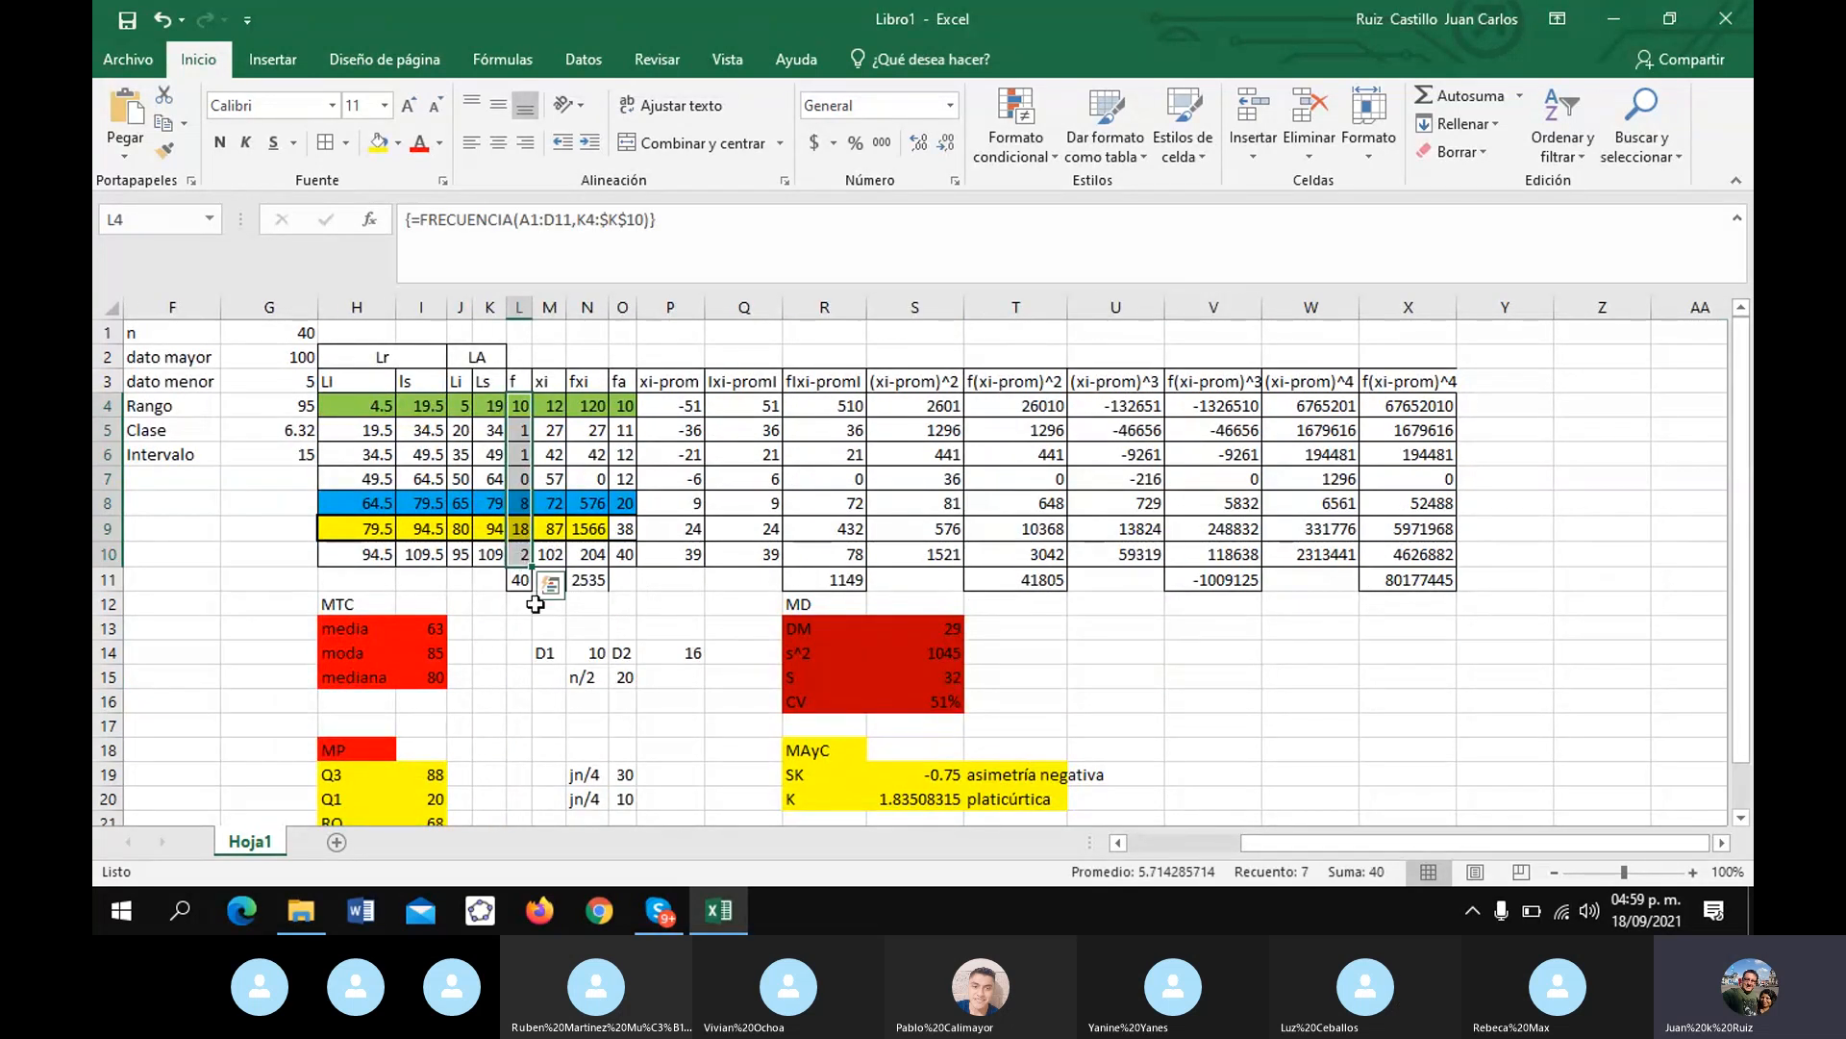
click(273, 58)
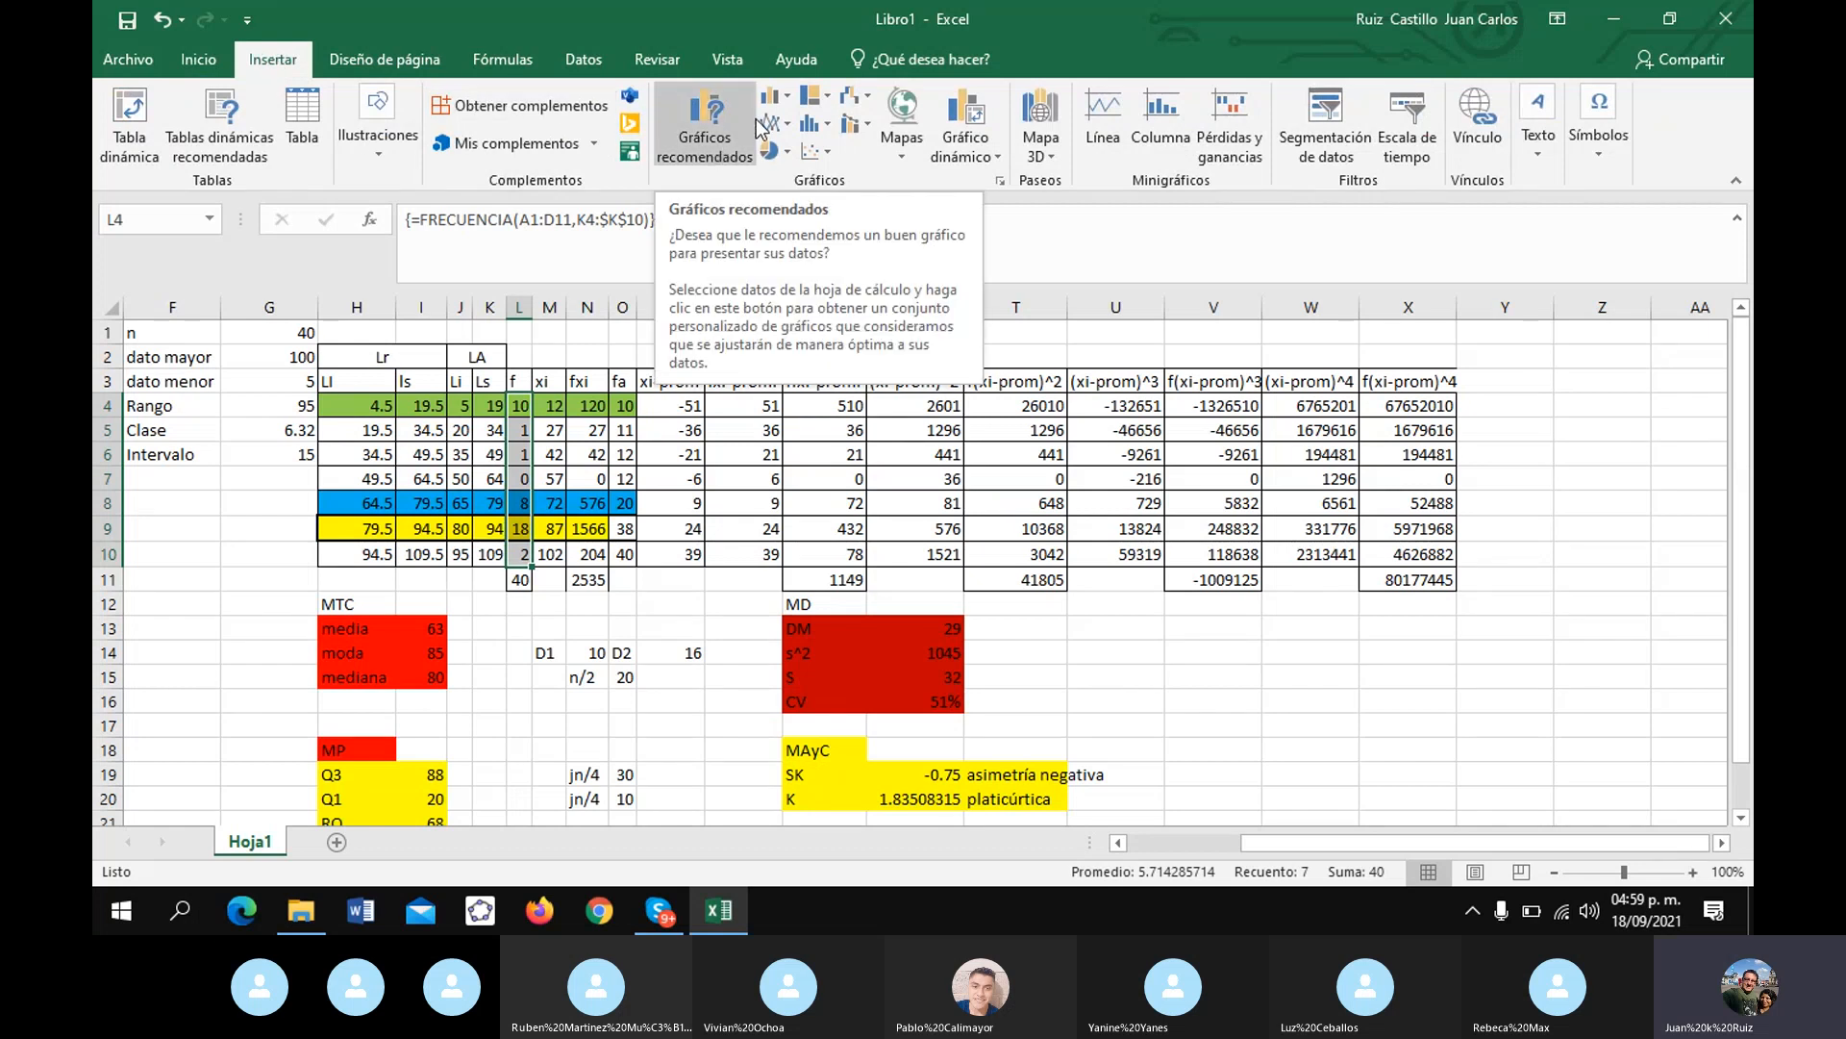
click(781, 98)
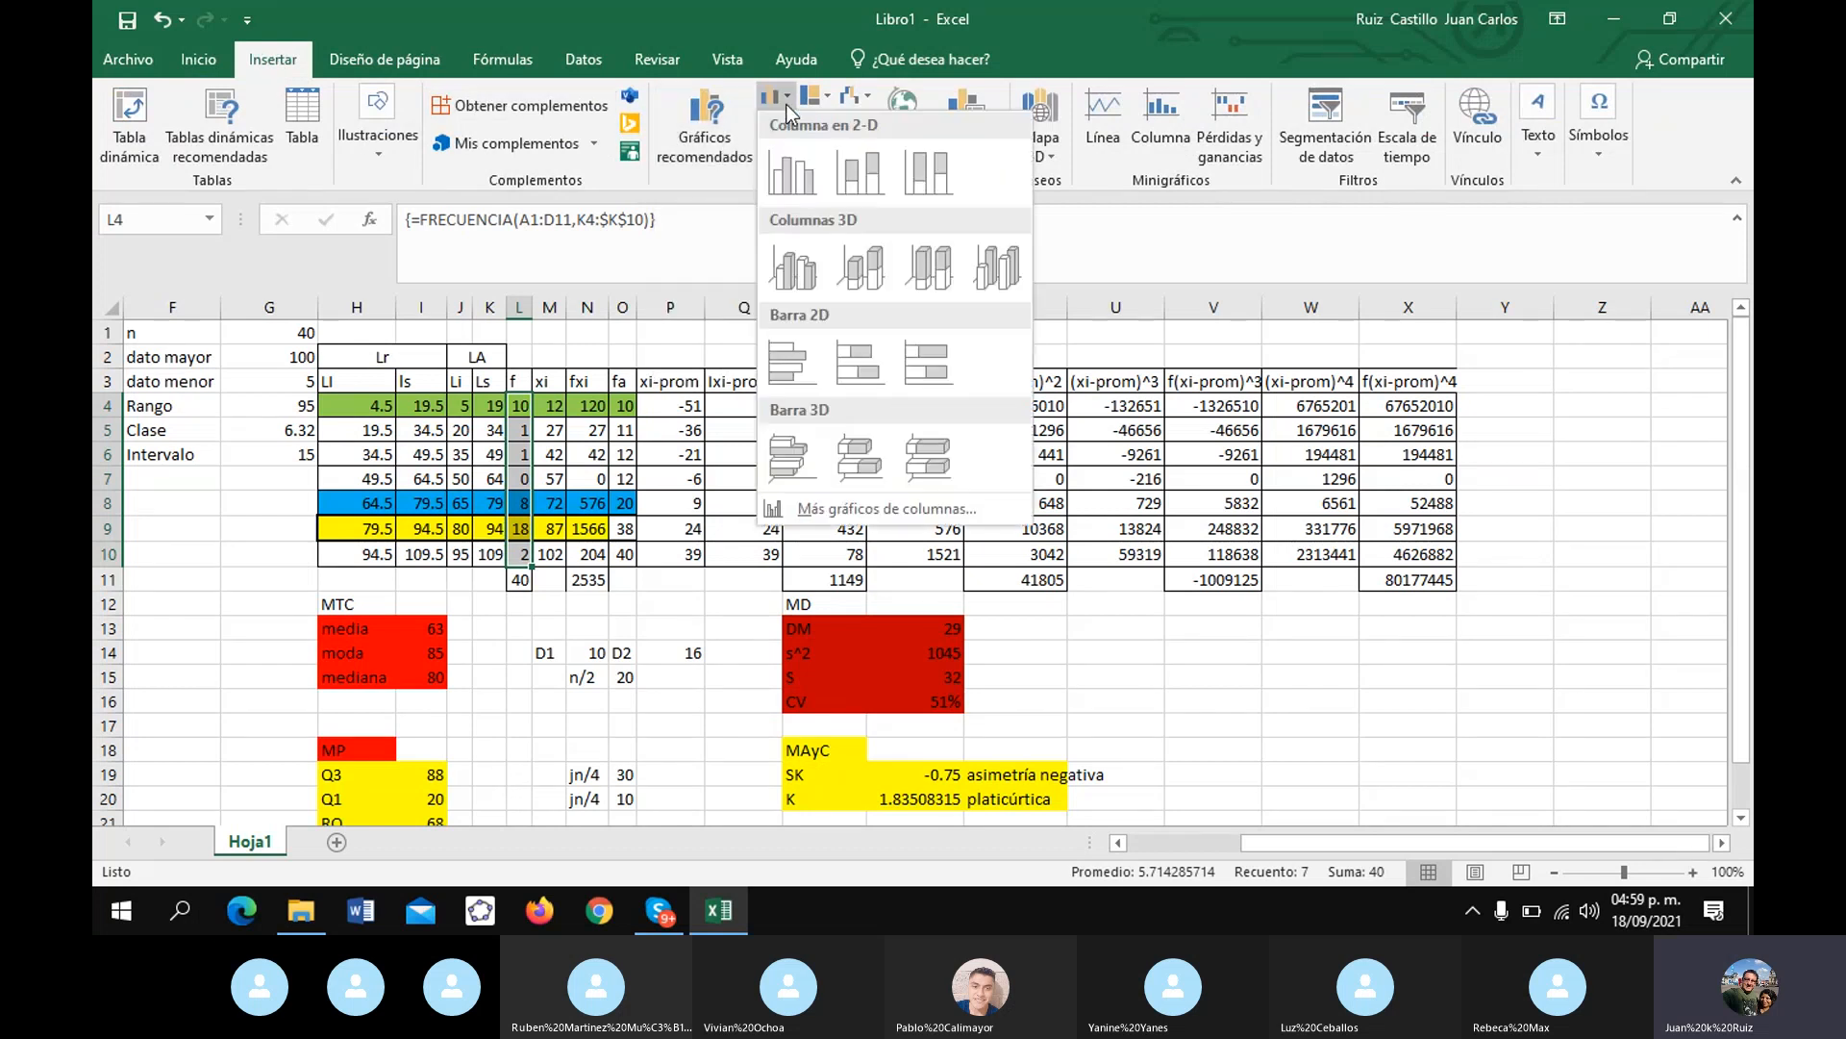
click(794, 173)
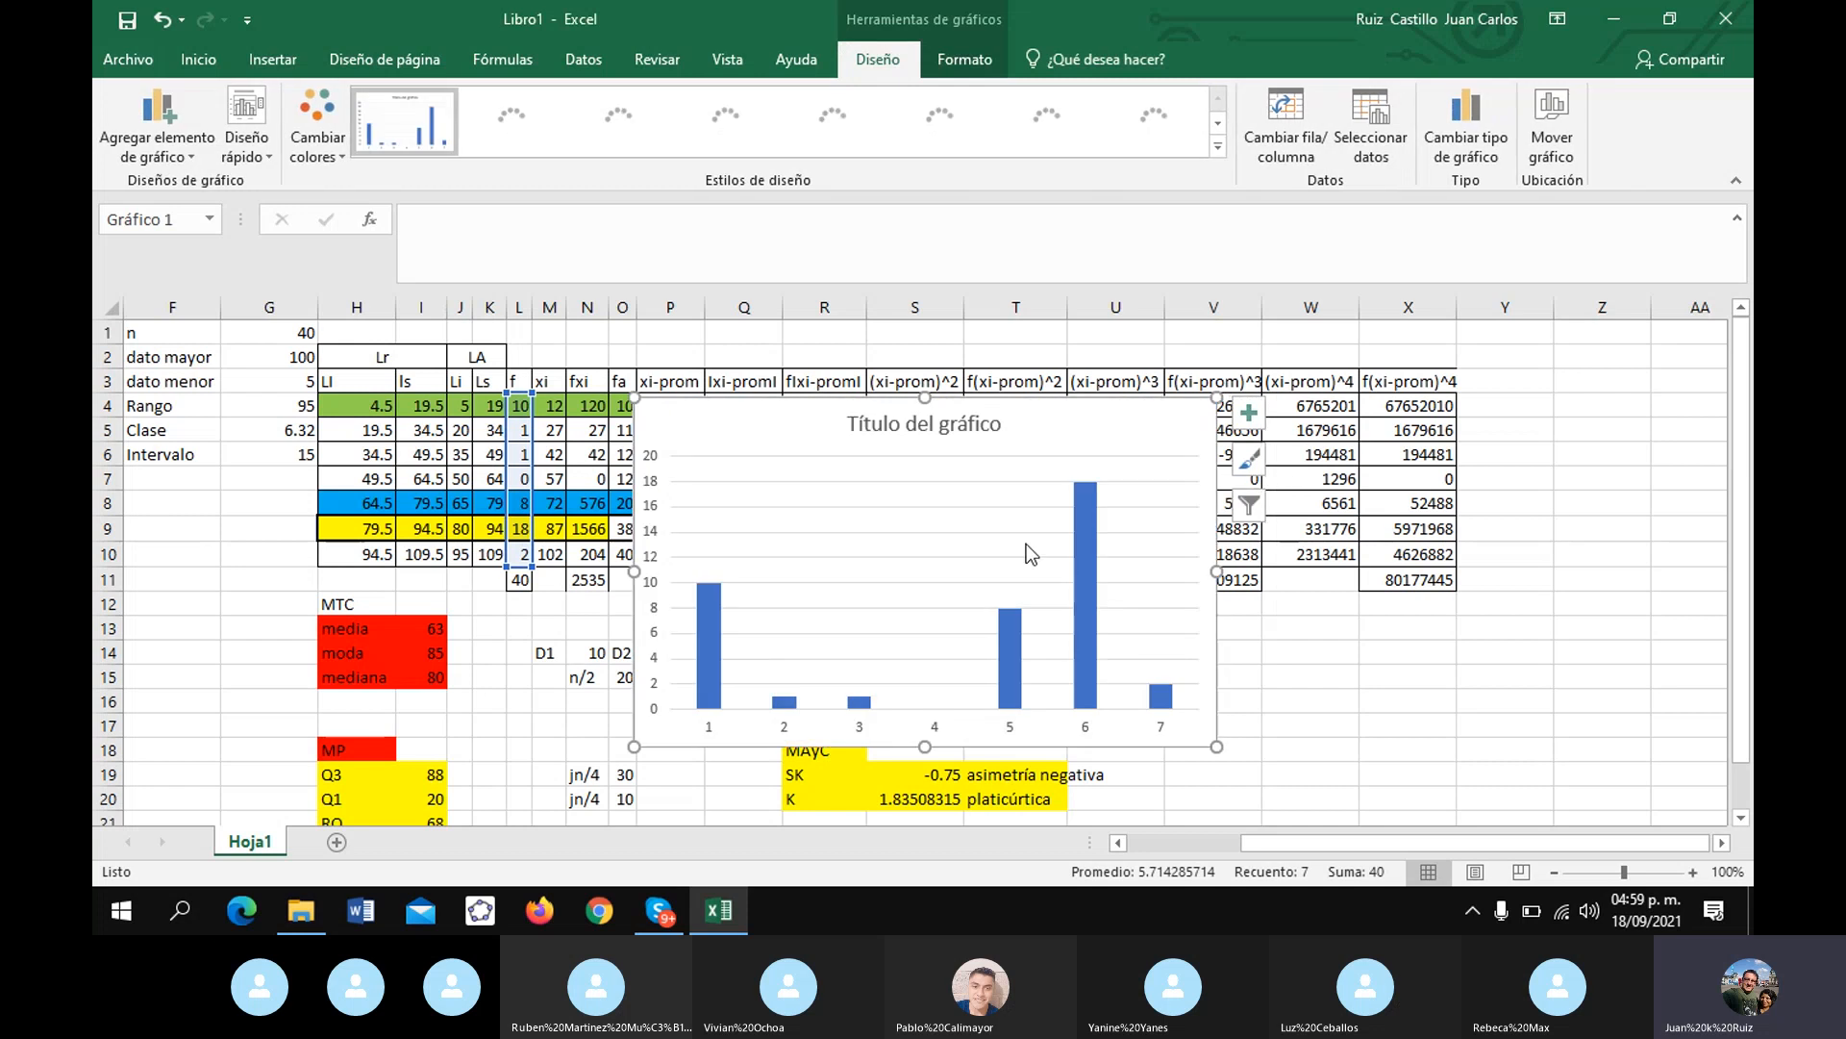
drag(778, 431, 1117, 431)
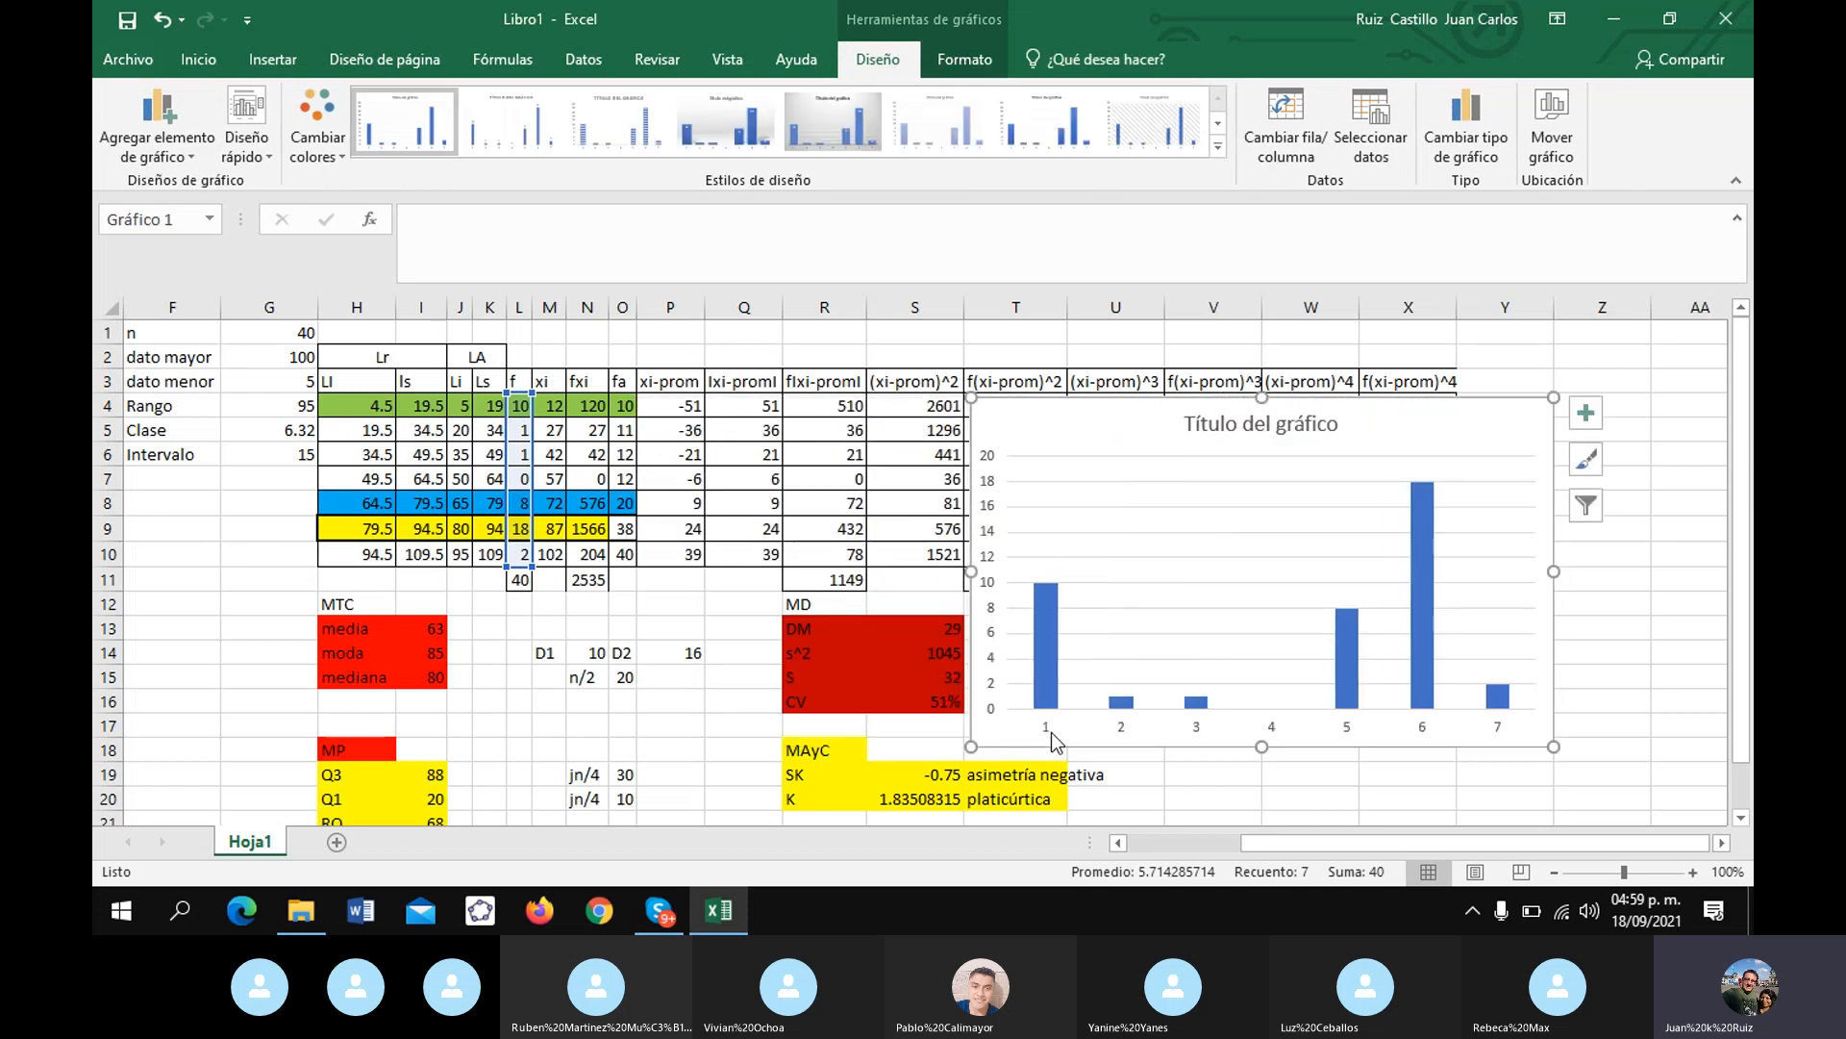
- Set the chart's horizontal axis labels to the real class limits in H4:I10
click(1053, 726)
right_click(1052, 725)
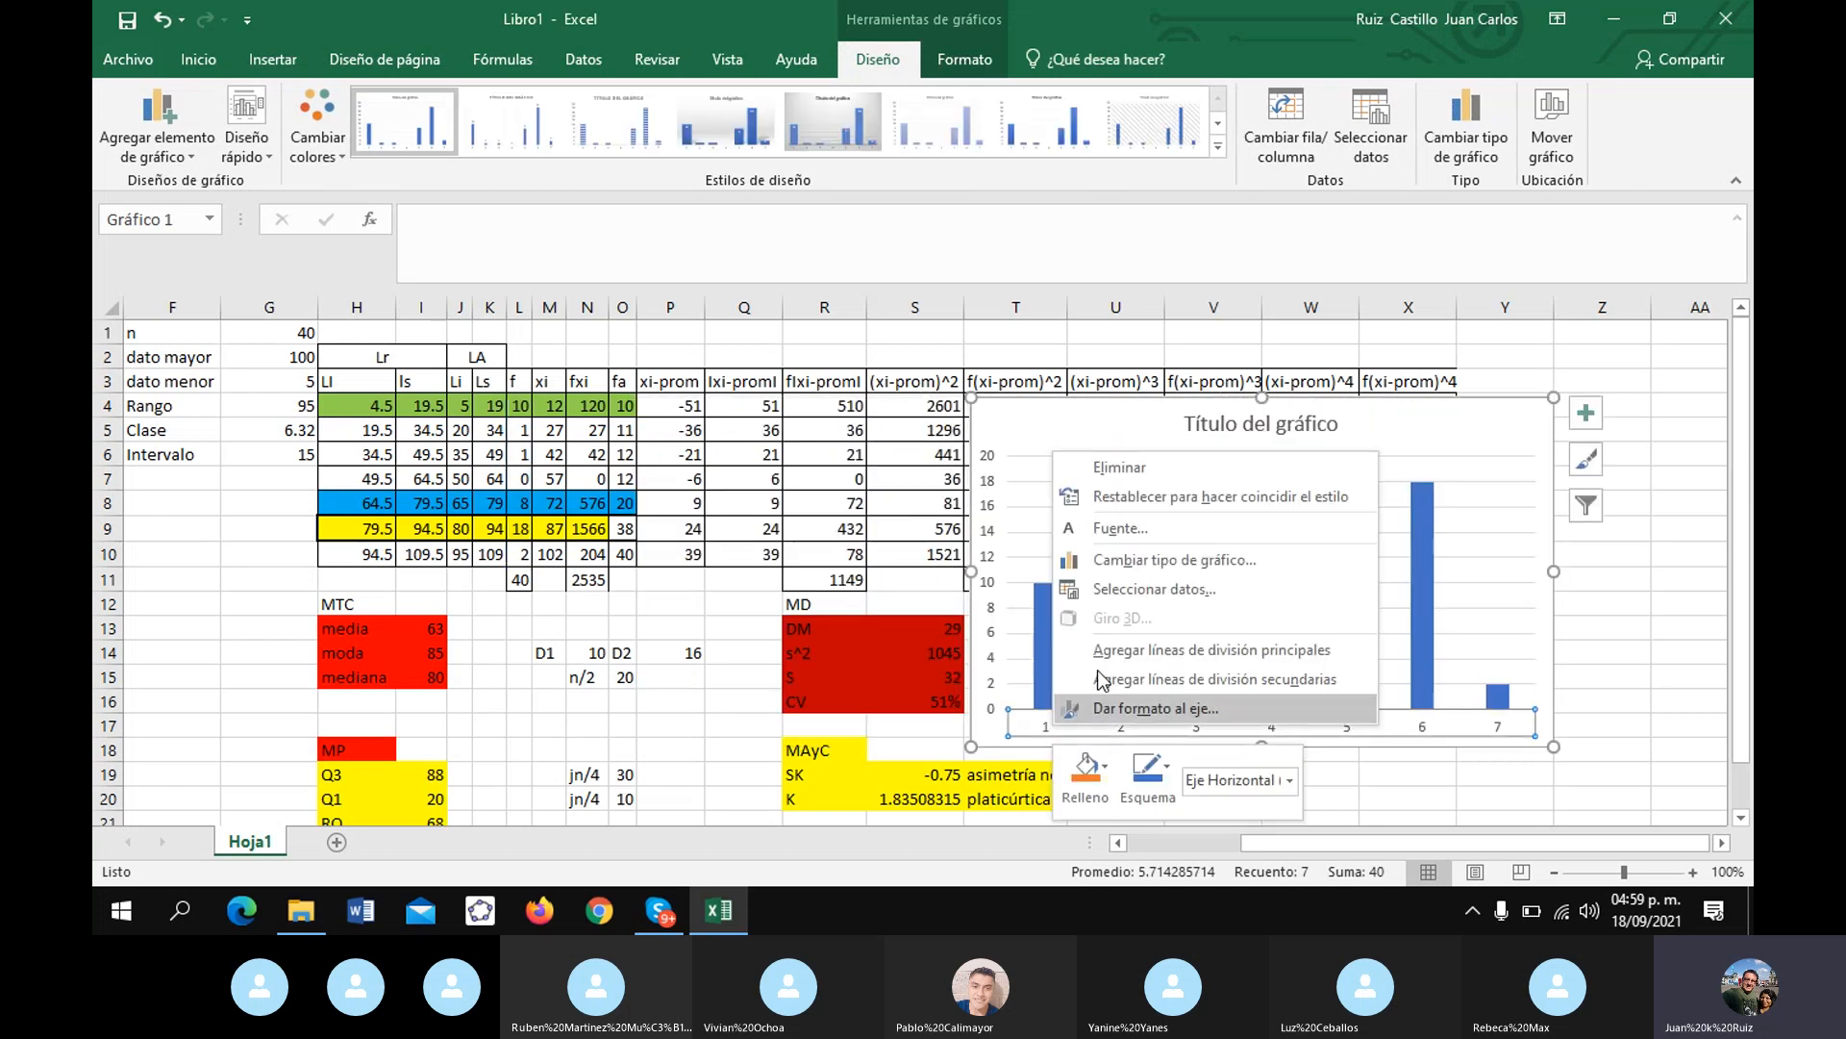
click(1132, 592)
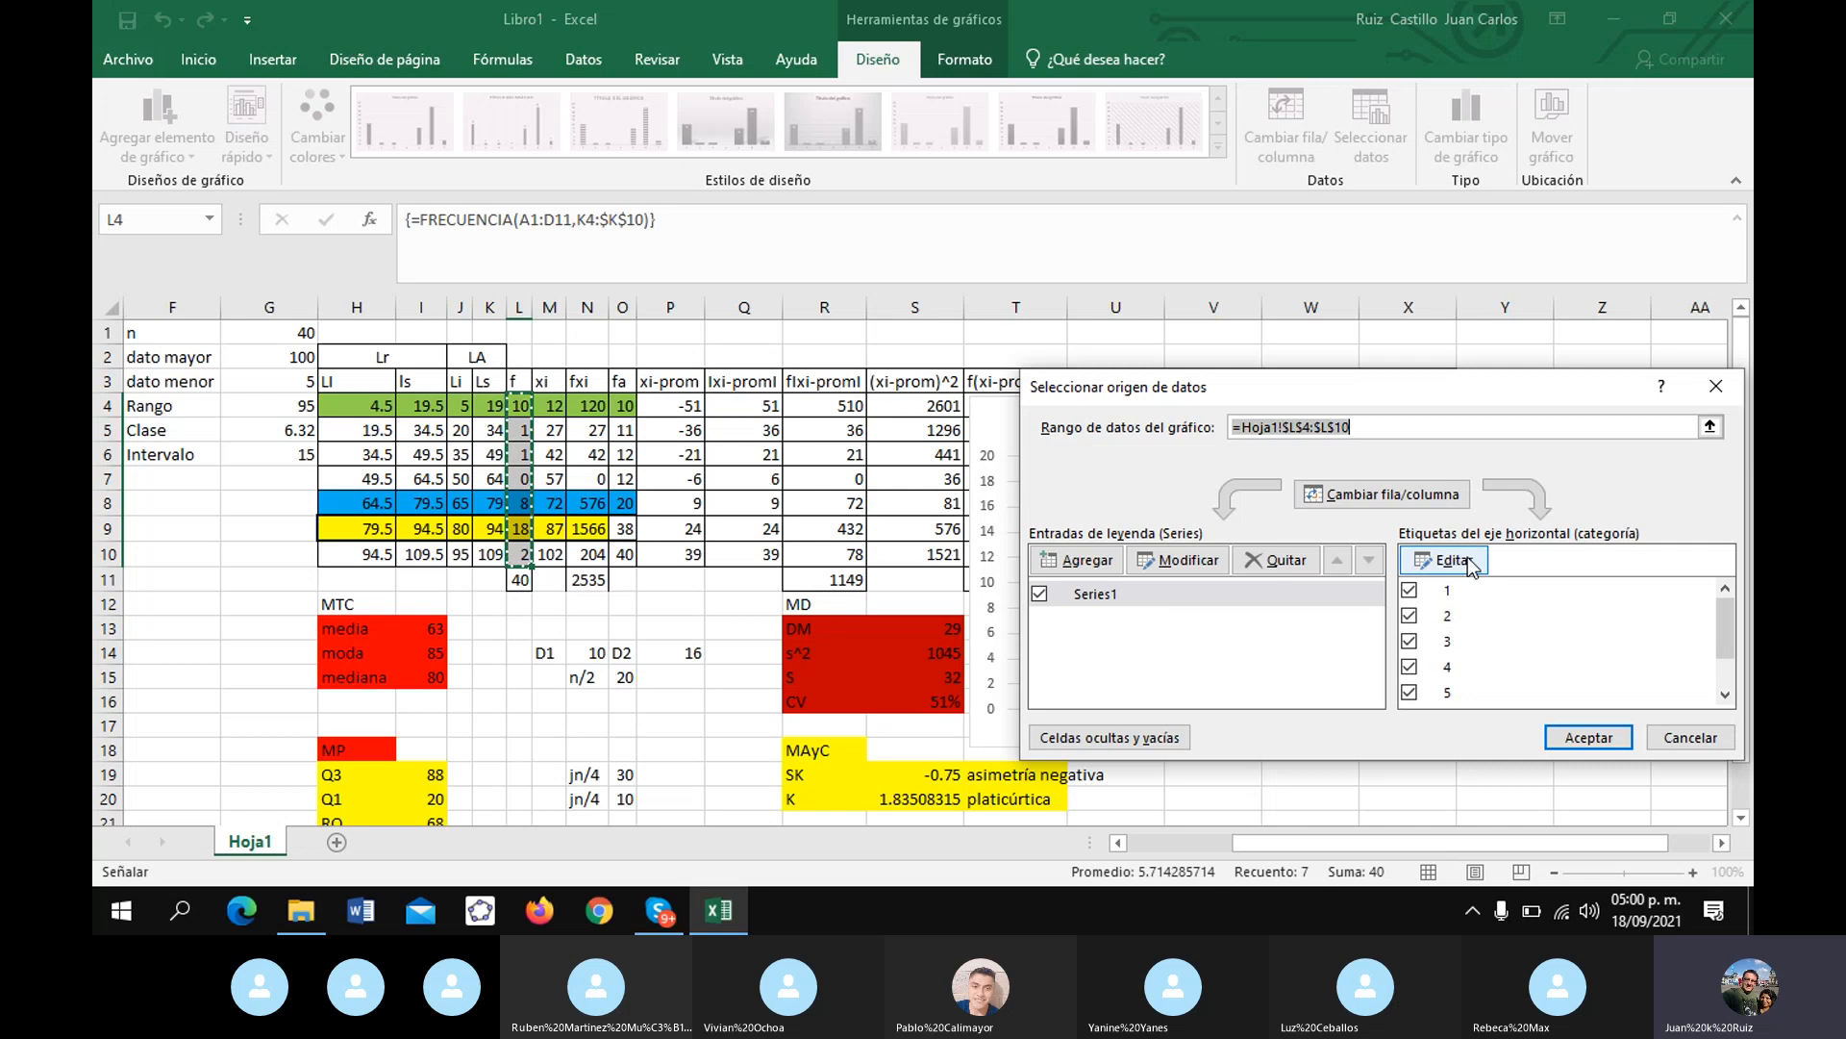
click(1467, 560)
drag(327, 396, 441, 556)
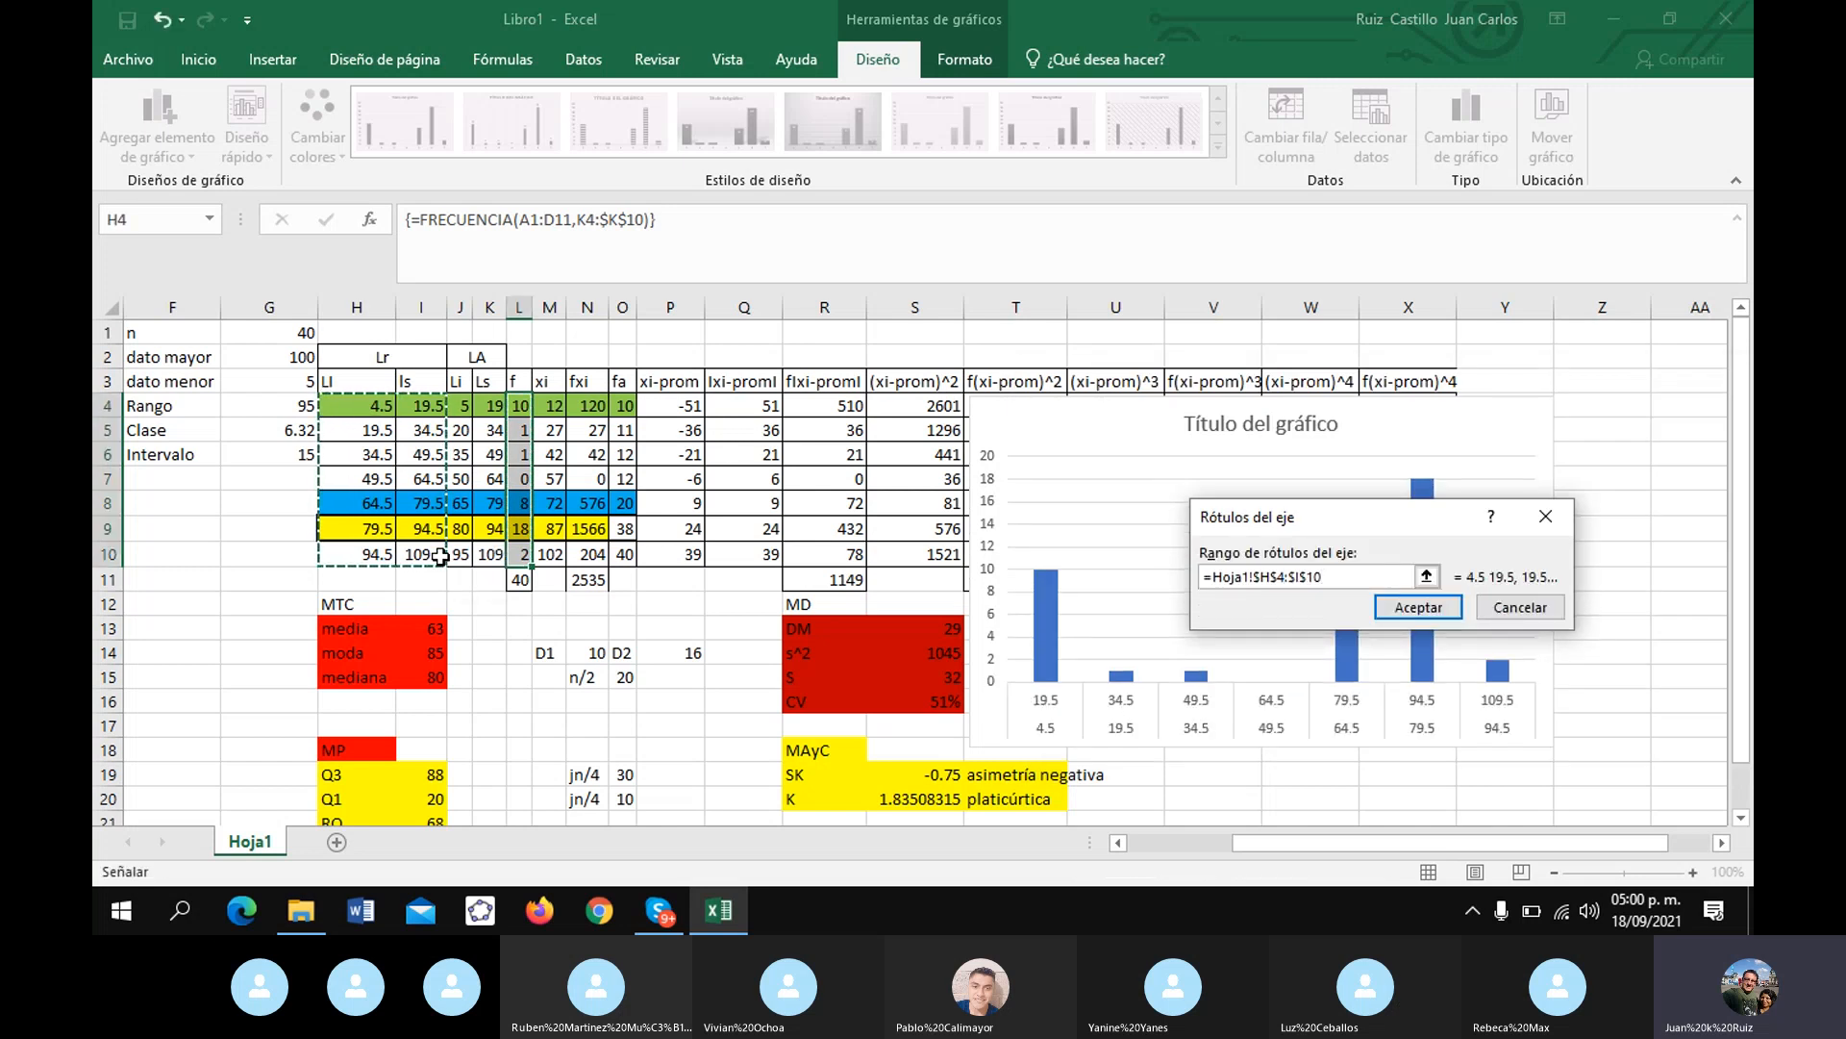
click(1419, 607)
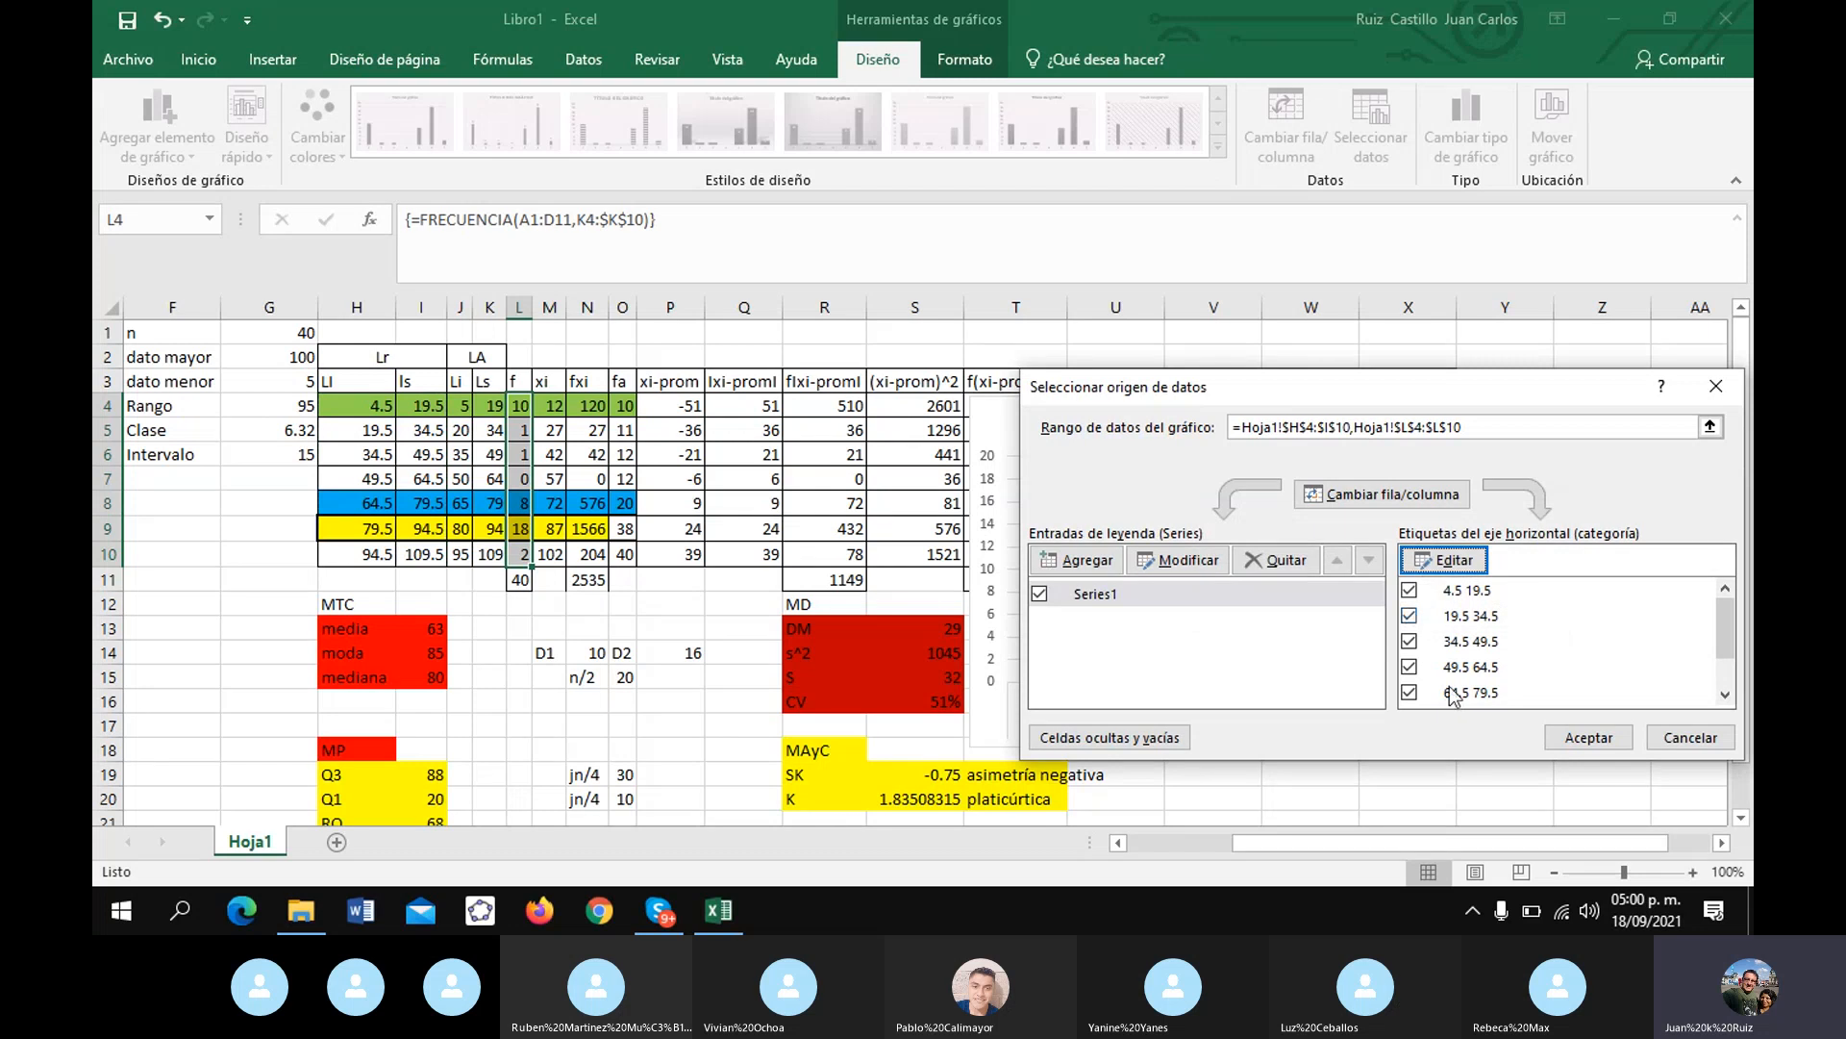
click(1589, 737)
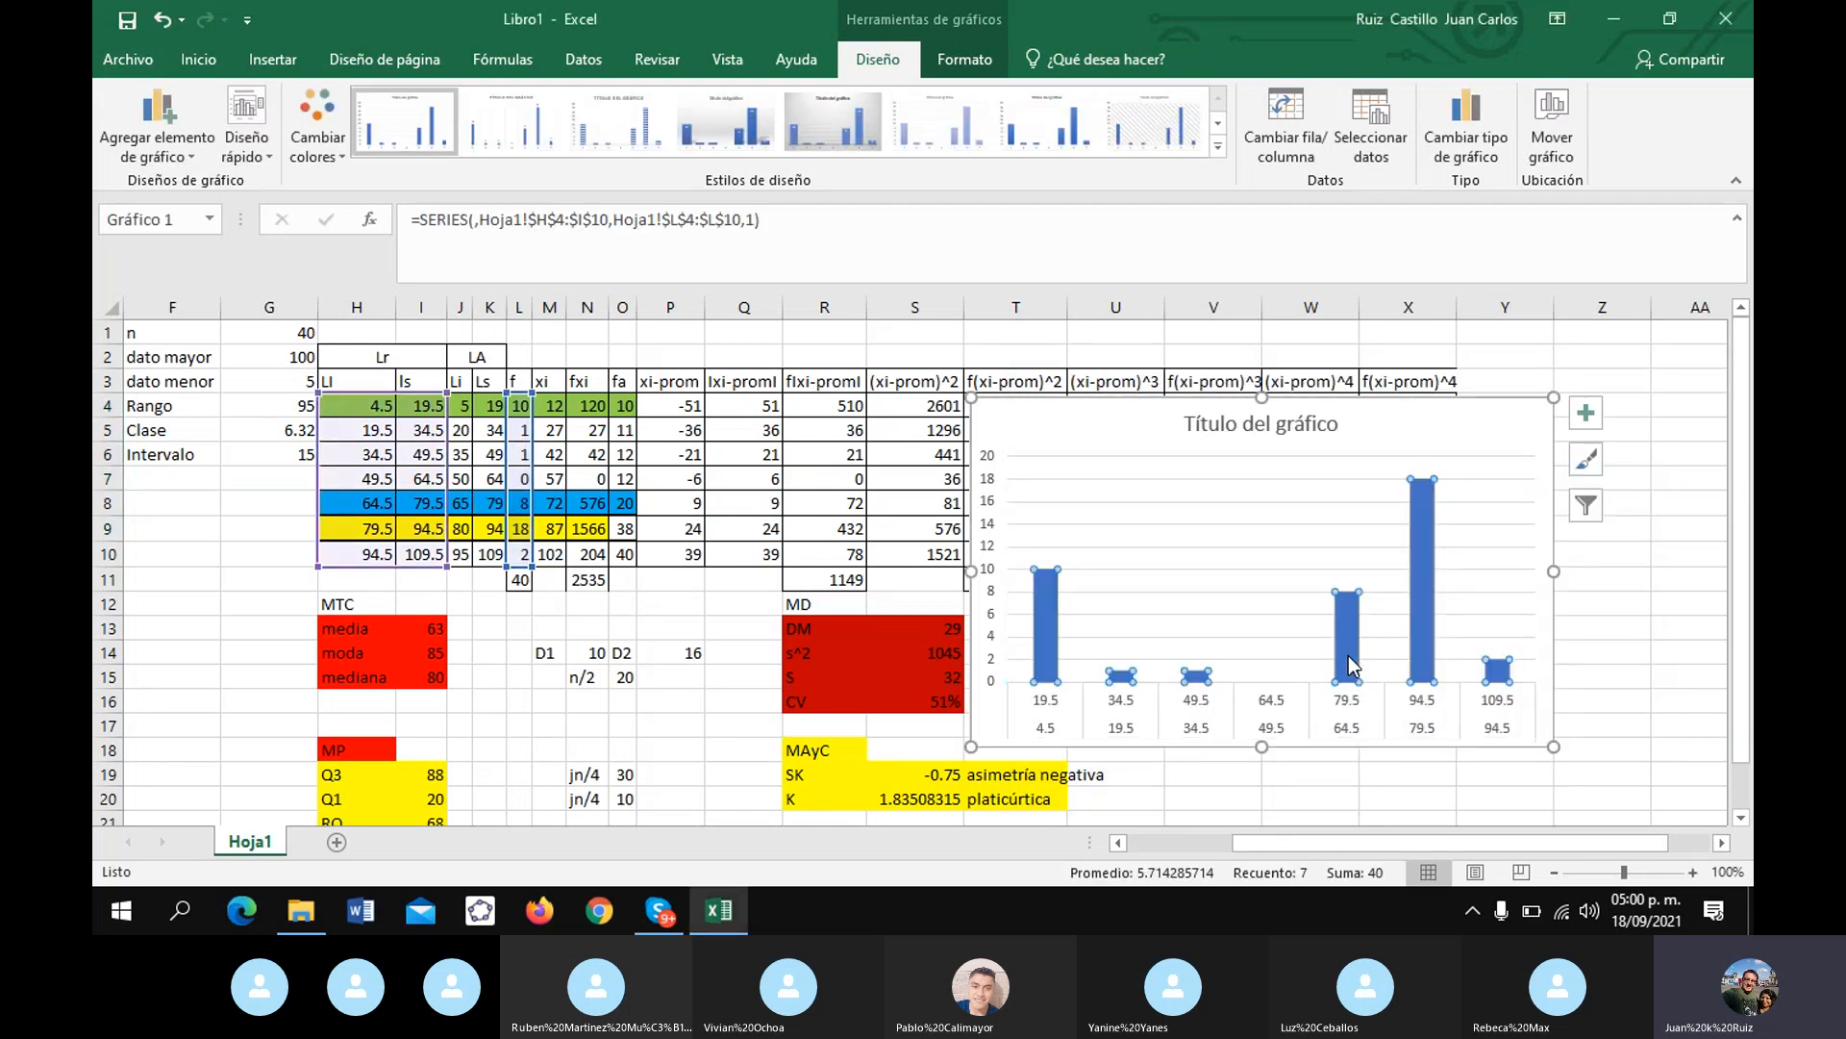
- Set the gap width of the frequency column series to 0% so the bars touch
right_click(1354, 665)
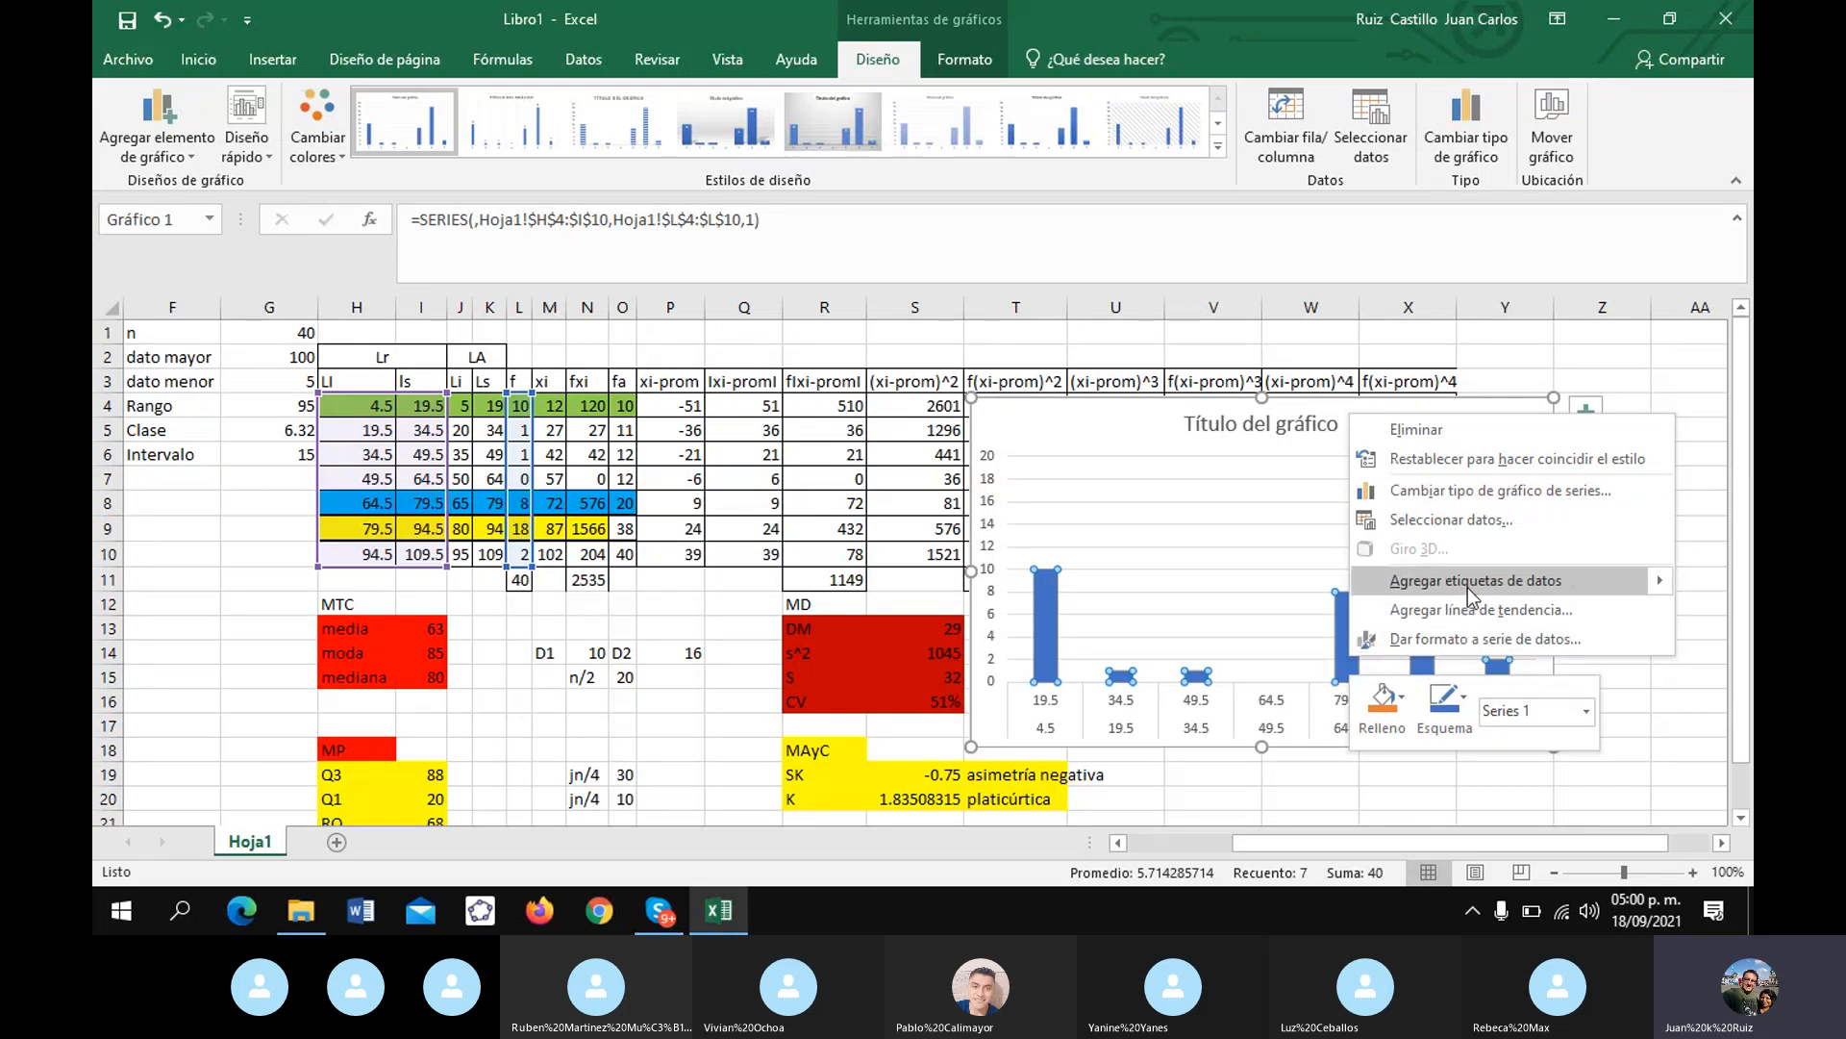
click(1479, 644)
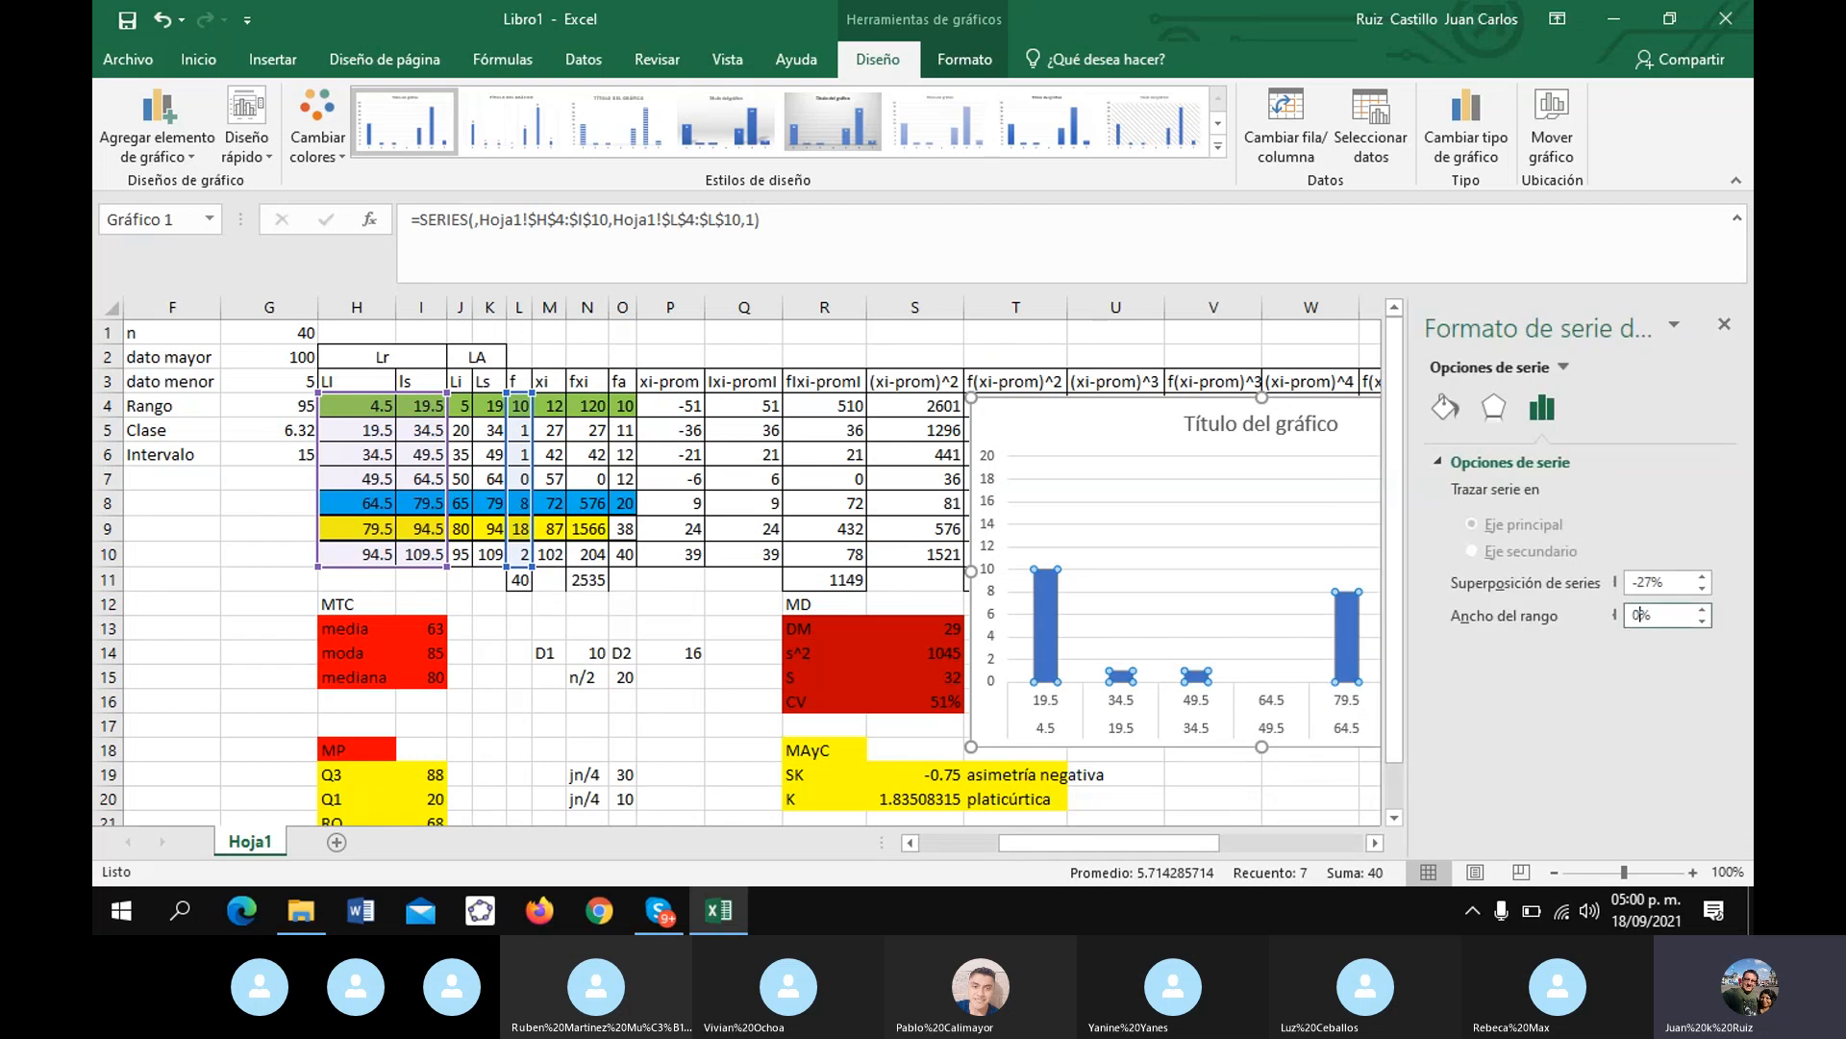
click(1247, 597)
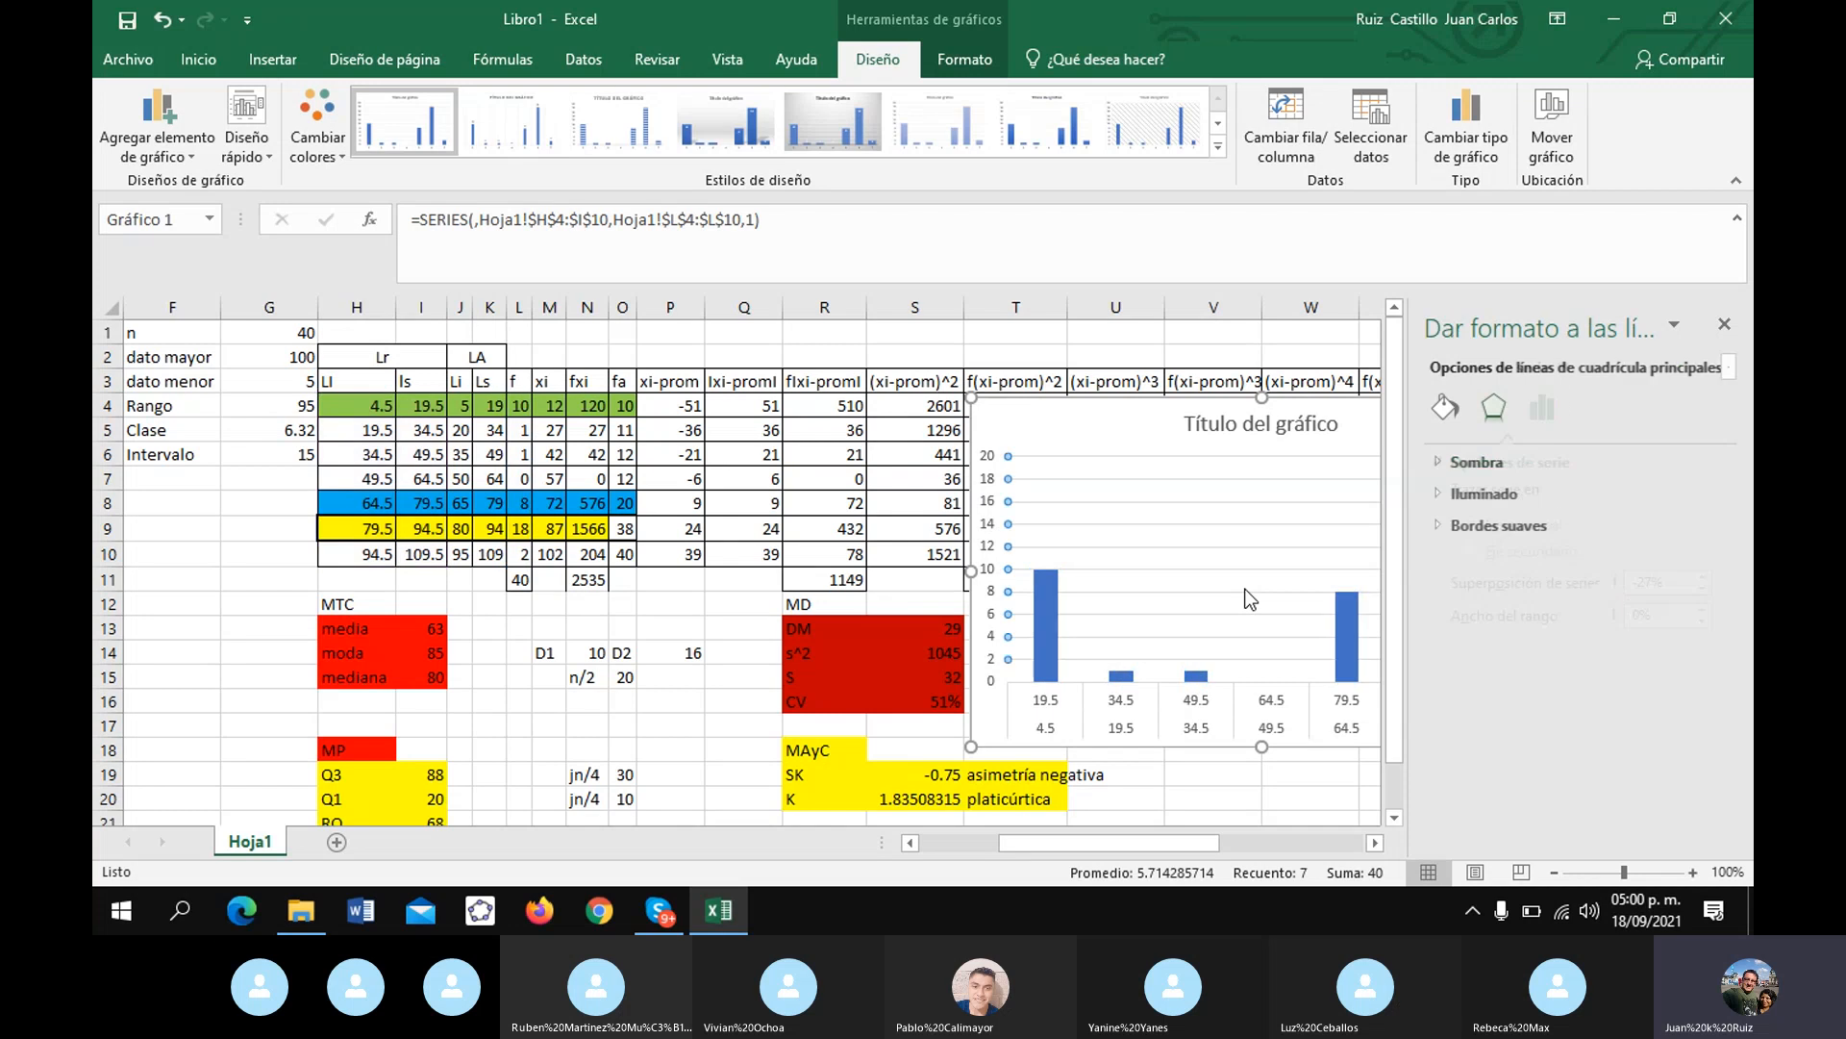
click(1726, 325)
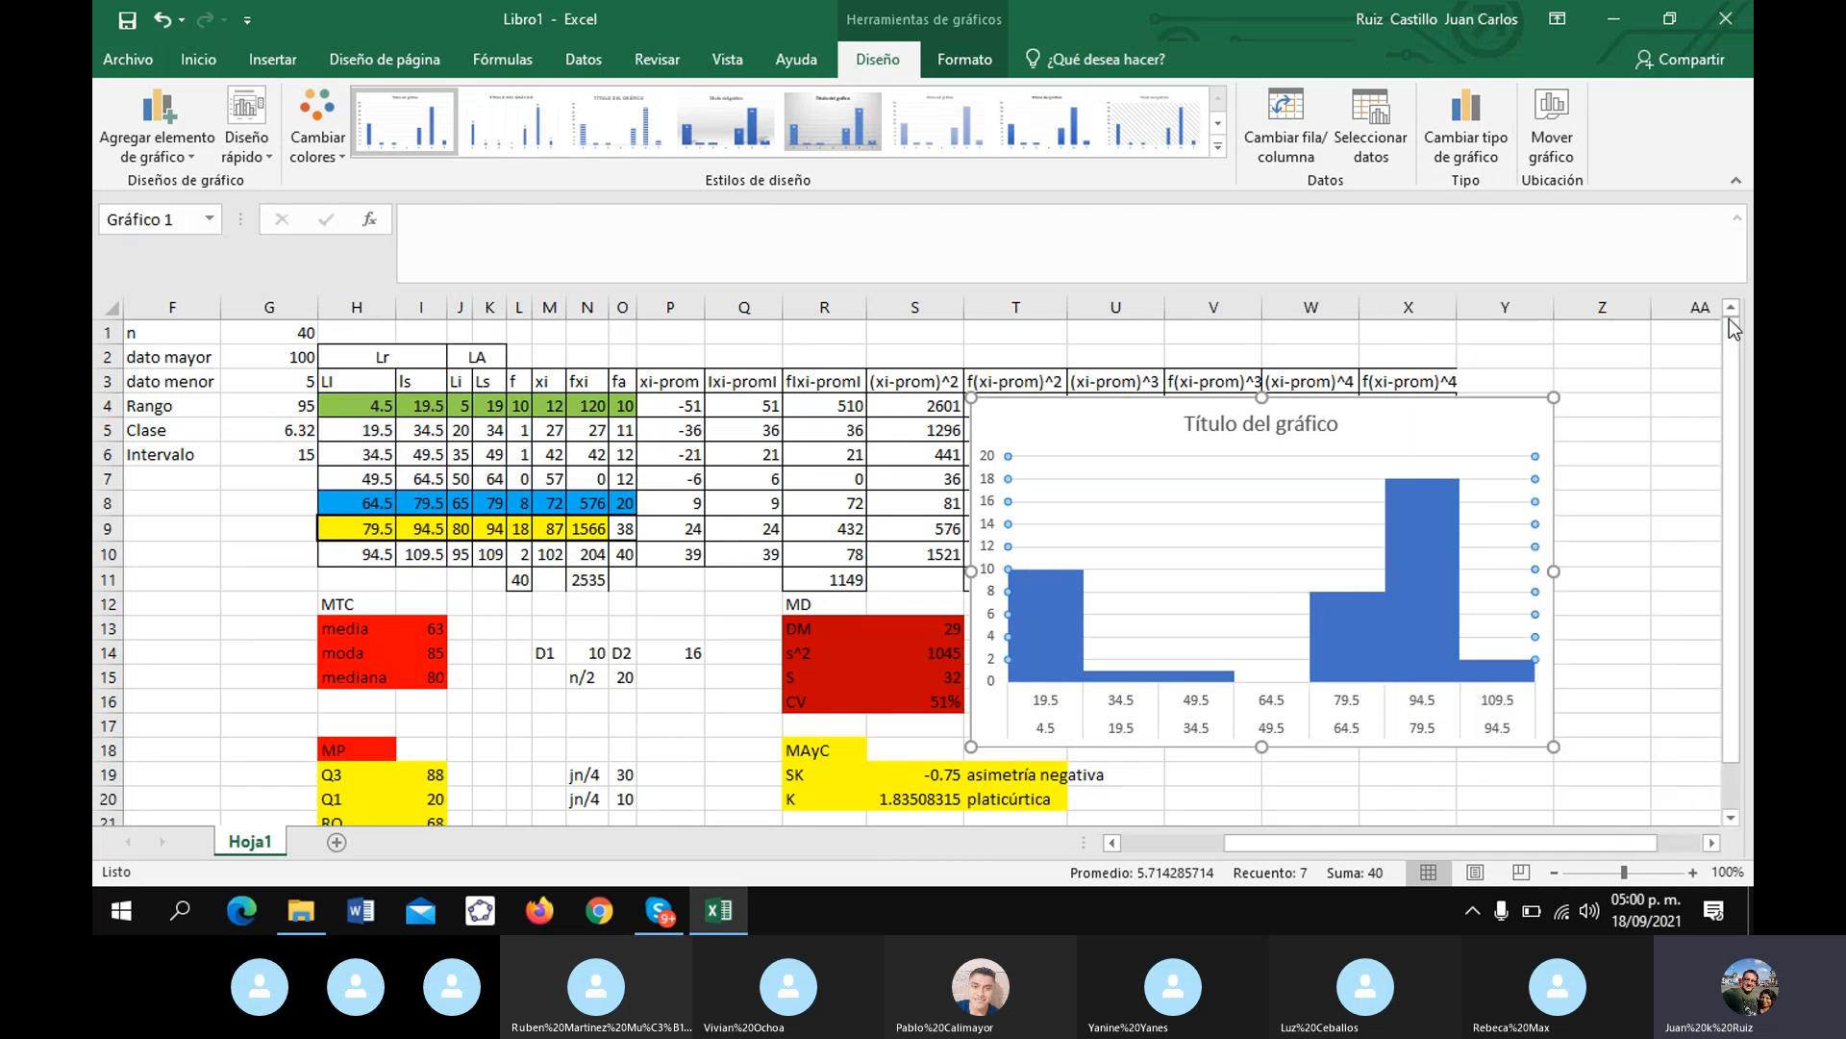
- Give the histogram's bars a black outline
click(1352, 649)
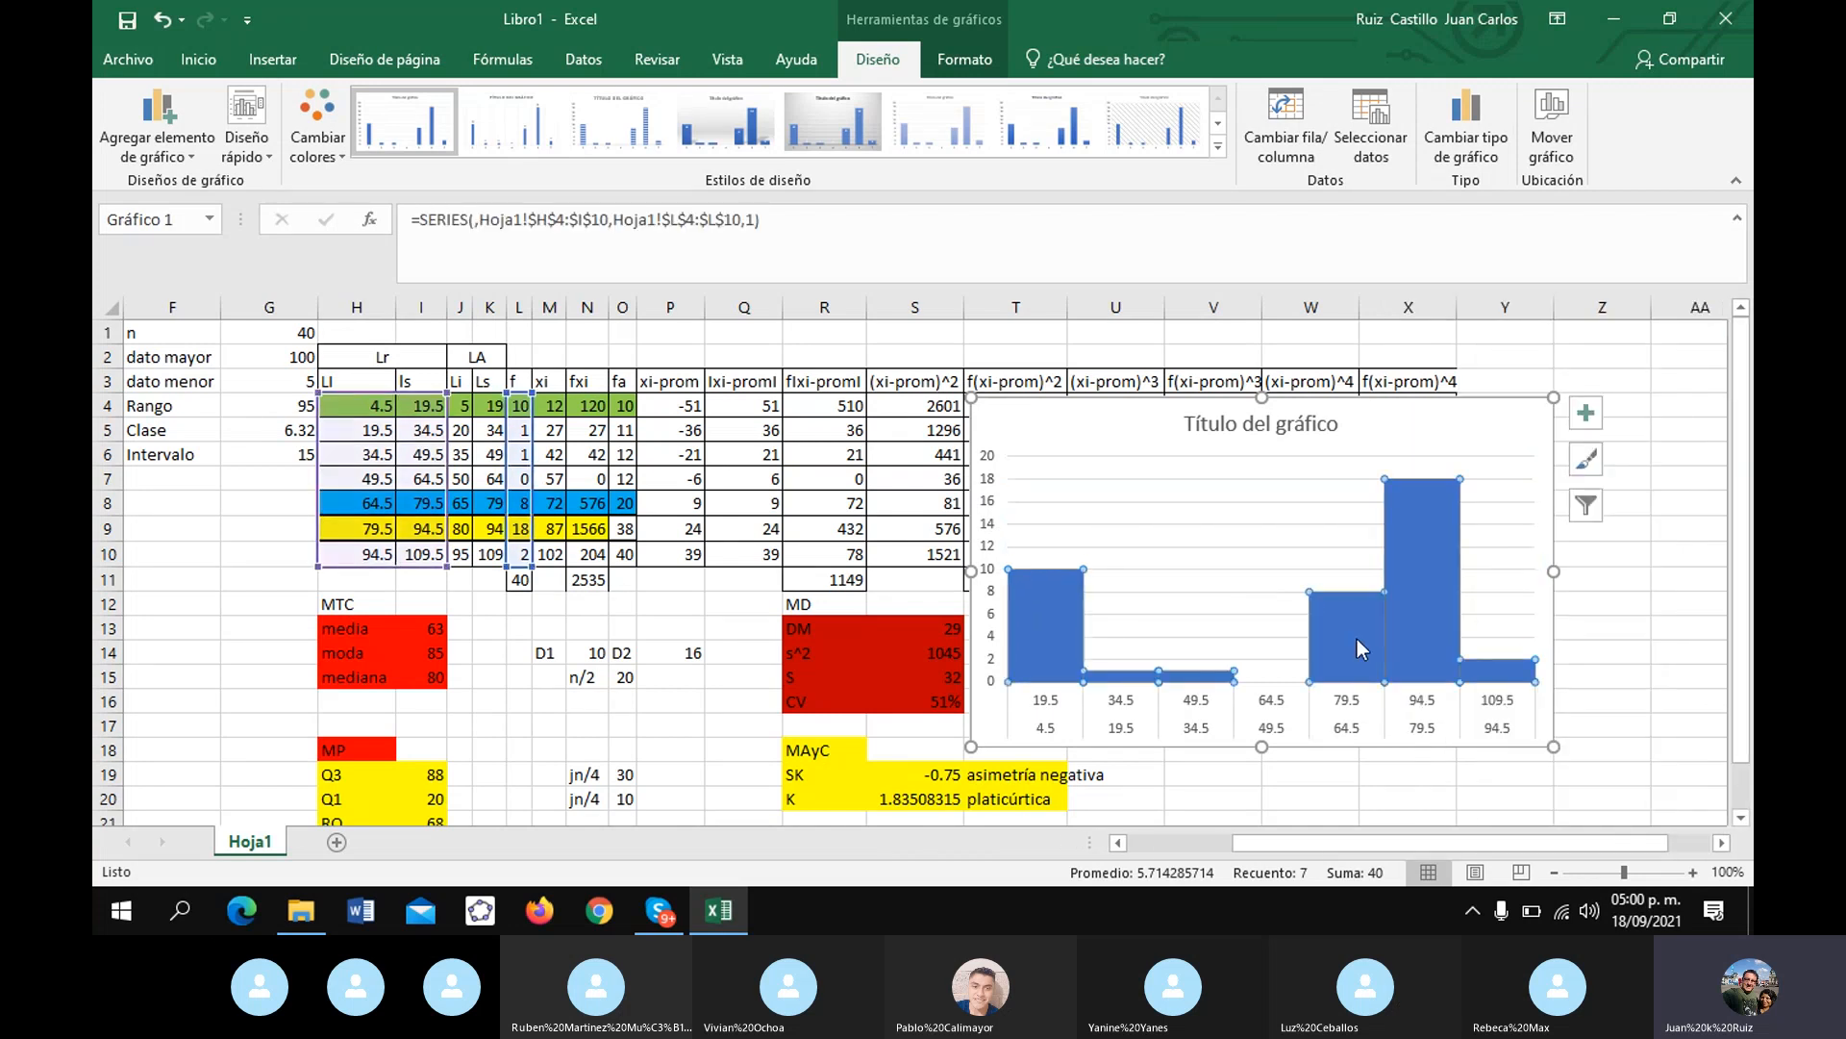
right_click(1358, 639)
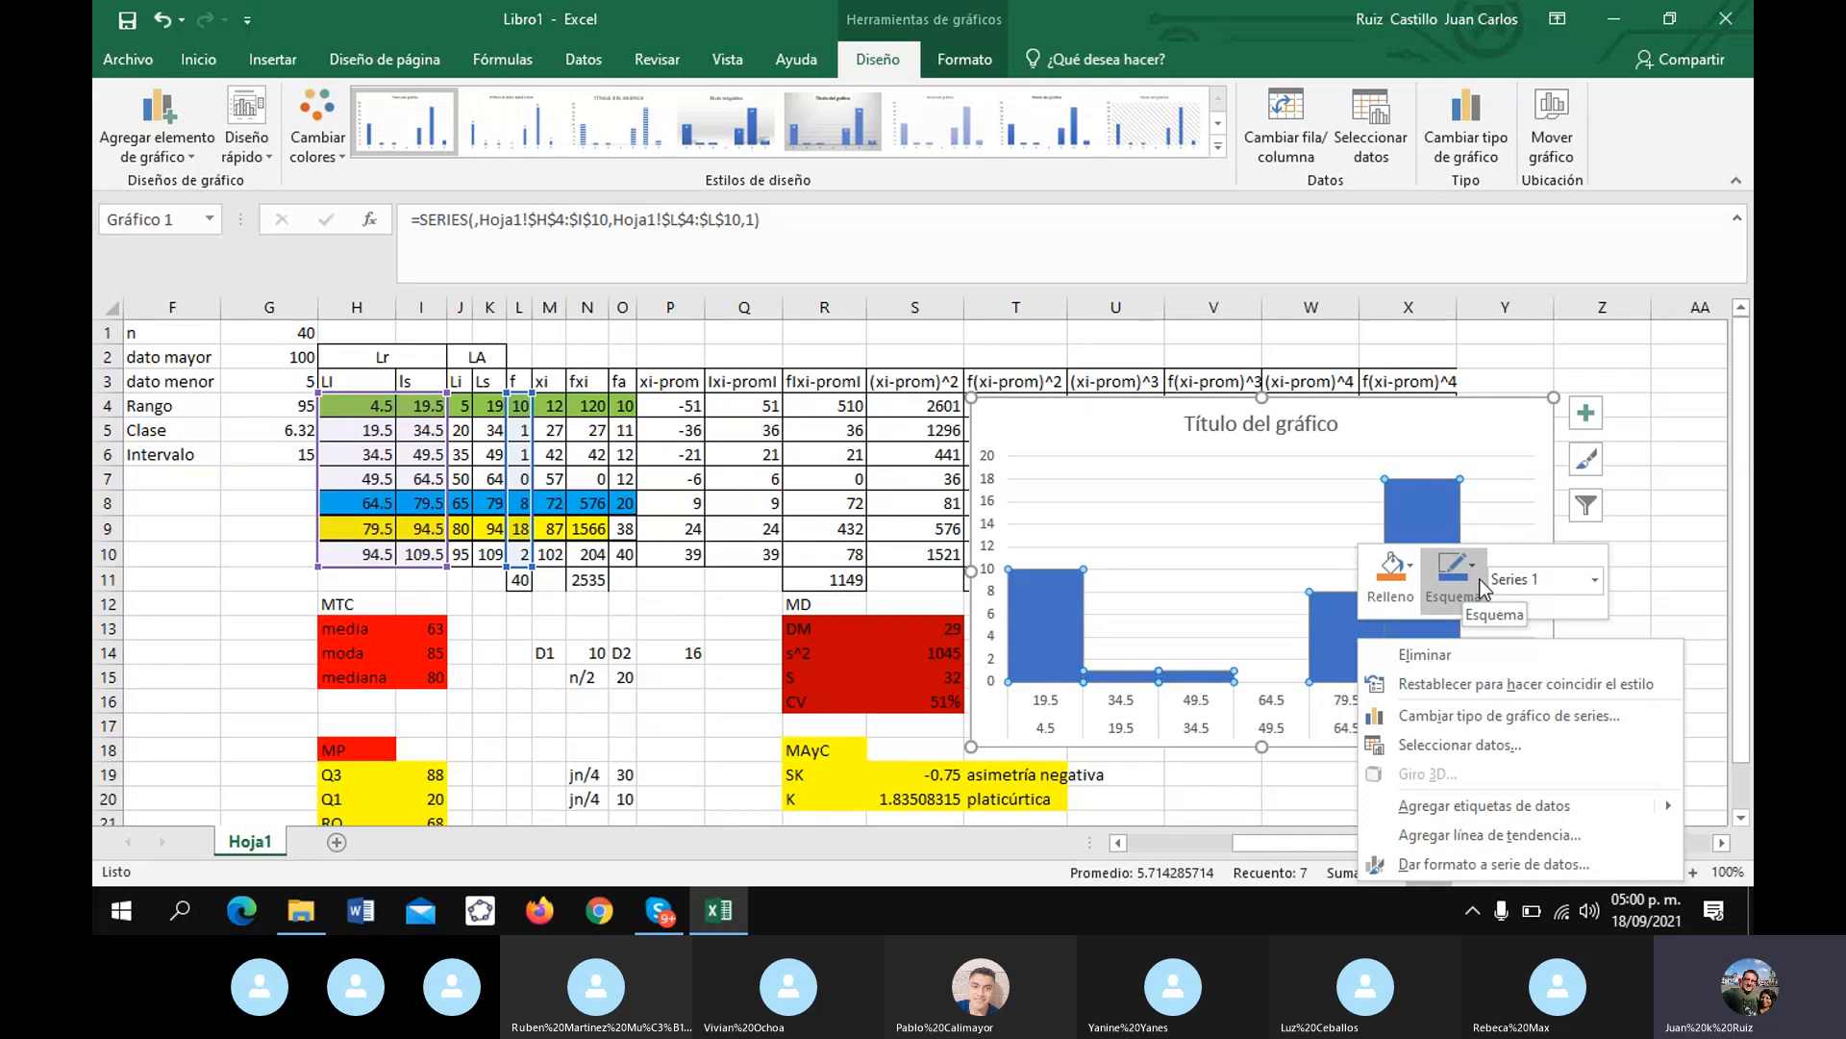
click(1412, 571)
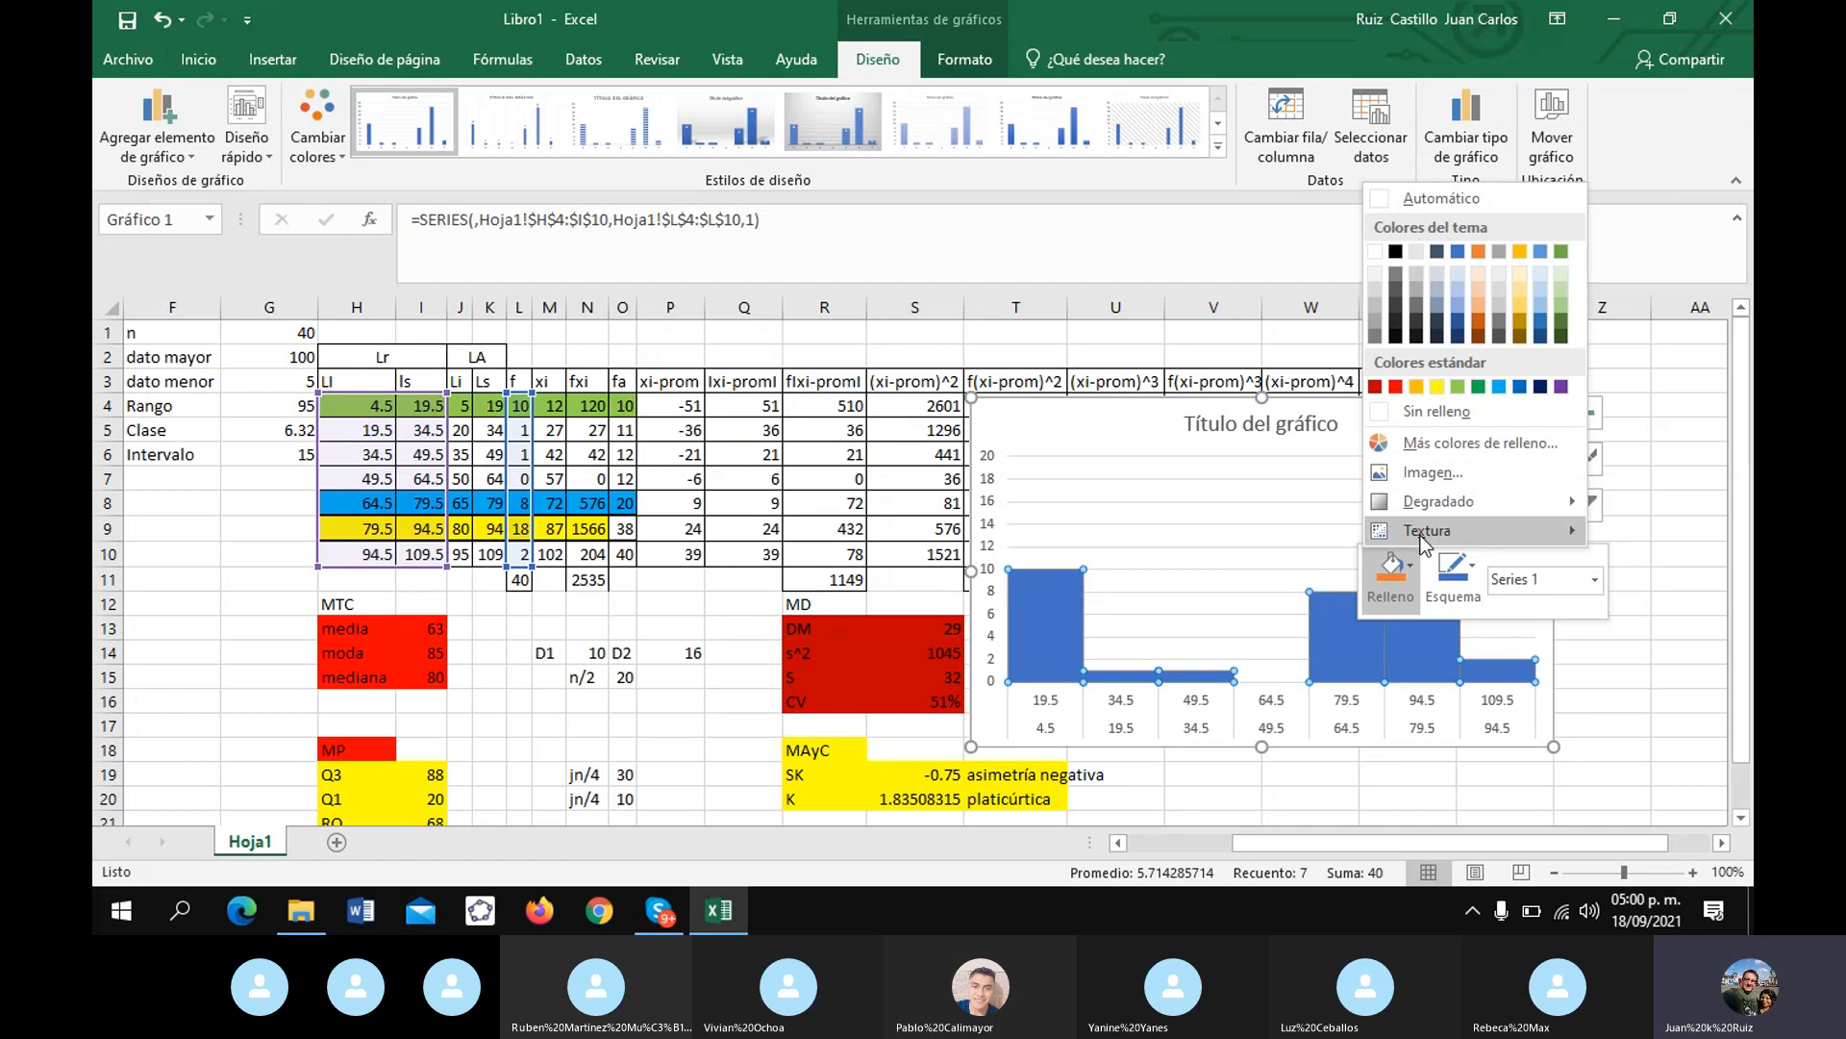
click(1457, 576)
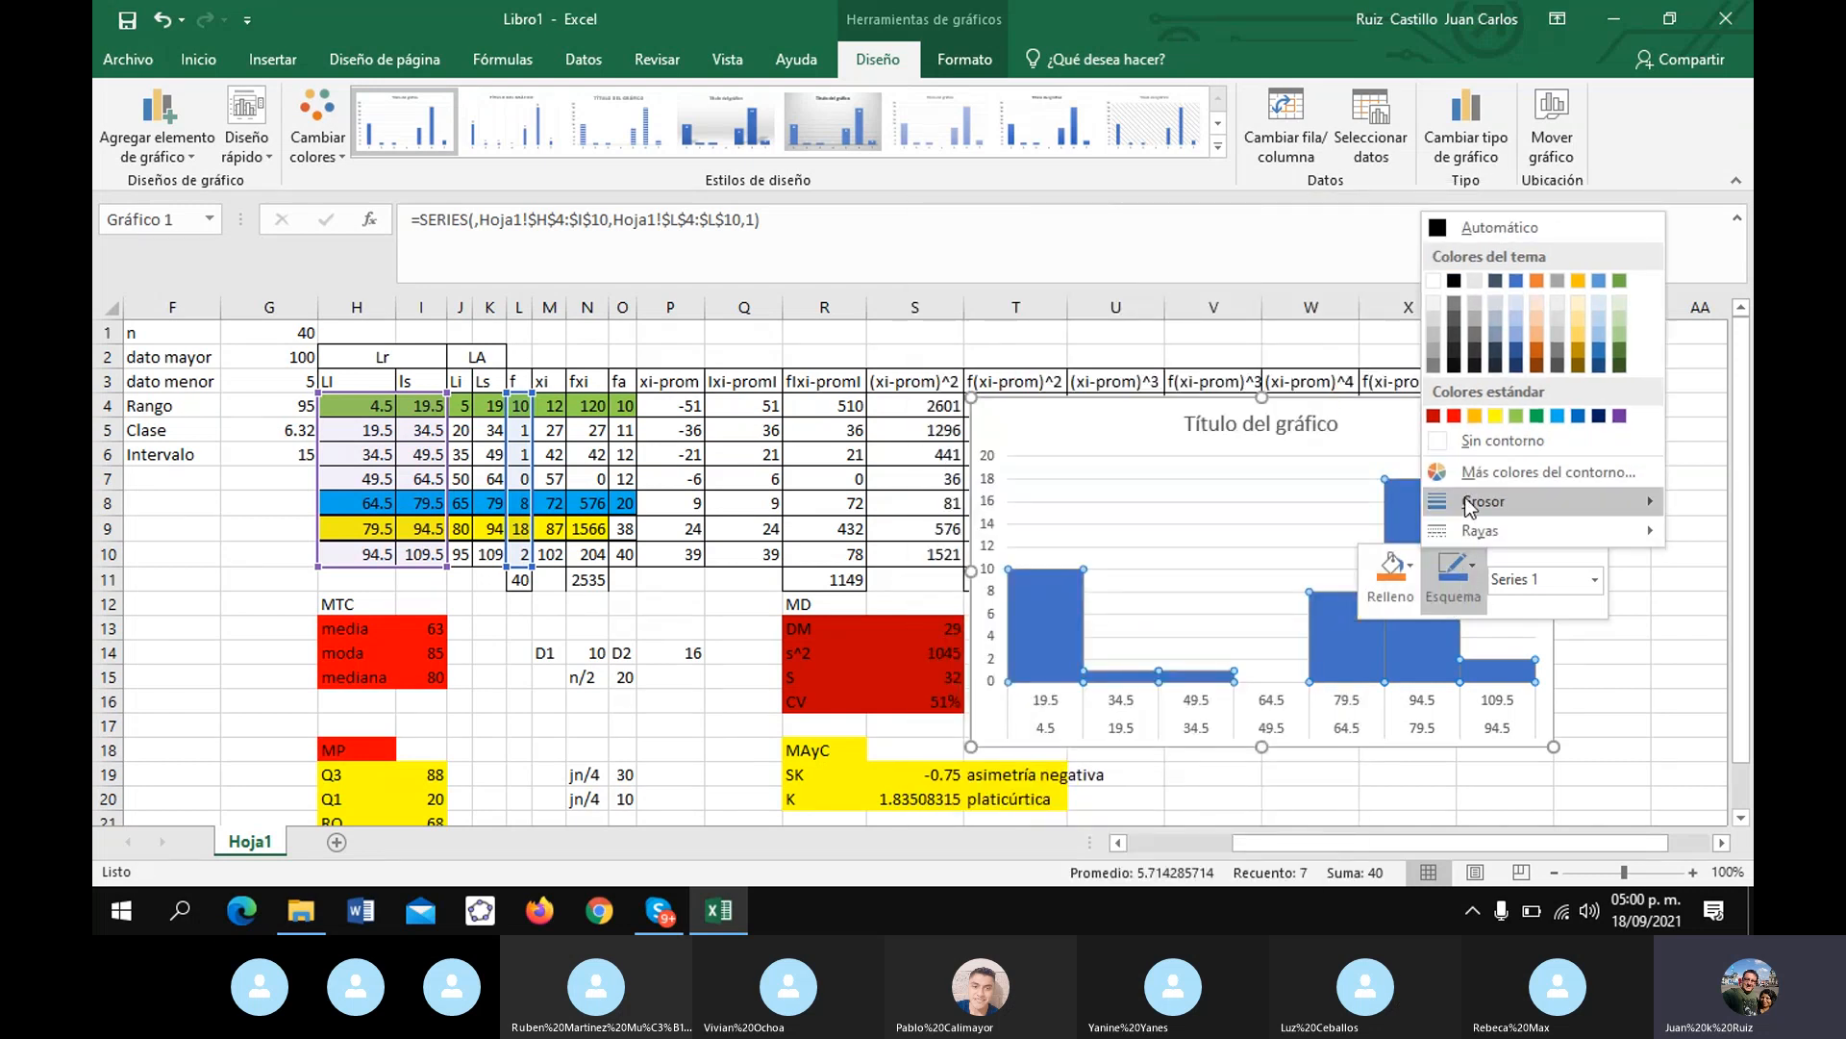
click(1454, 280)
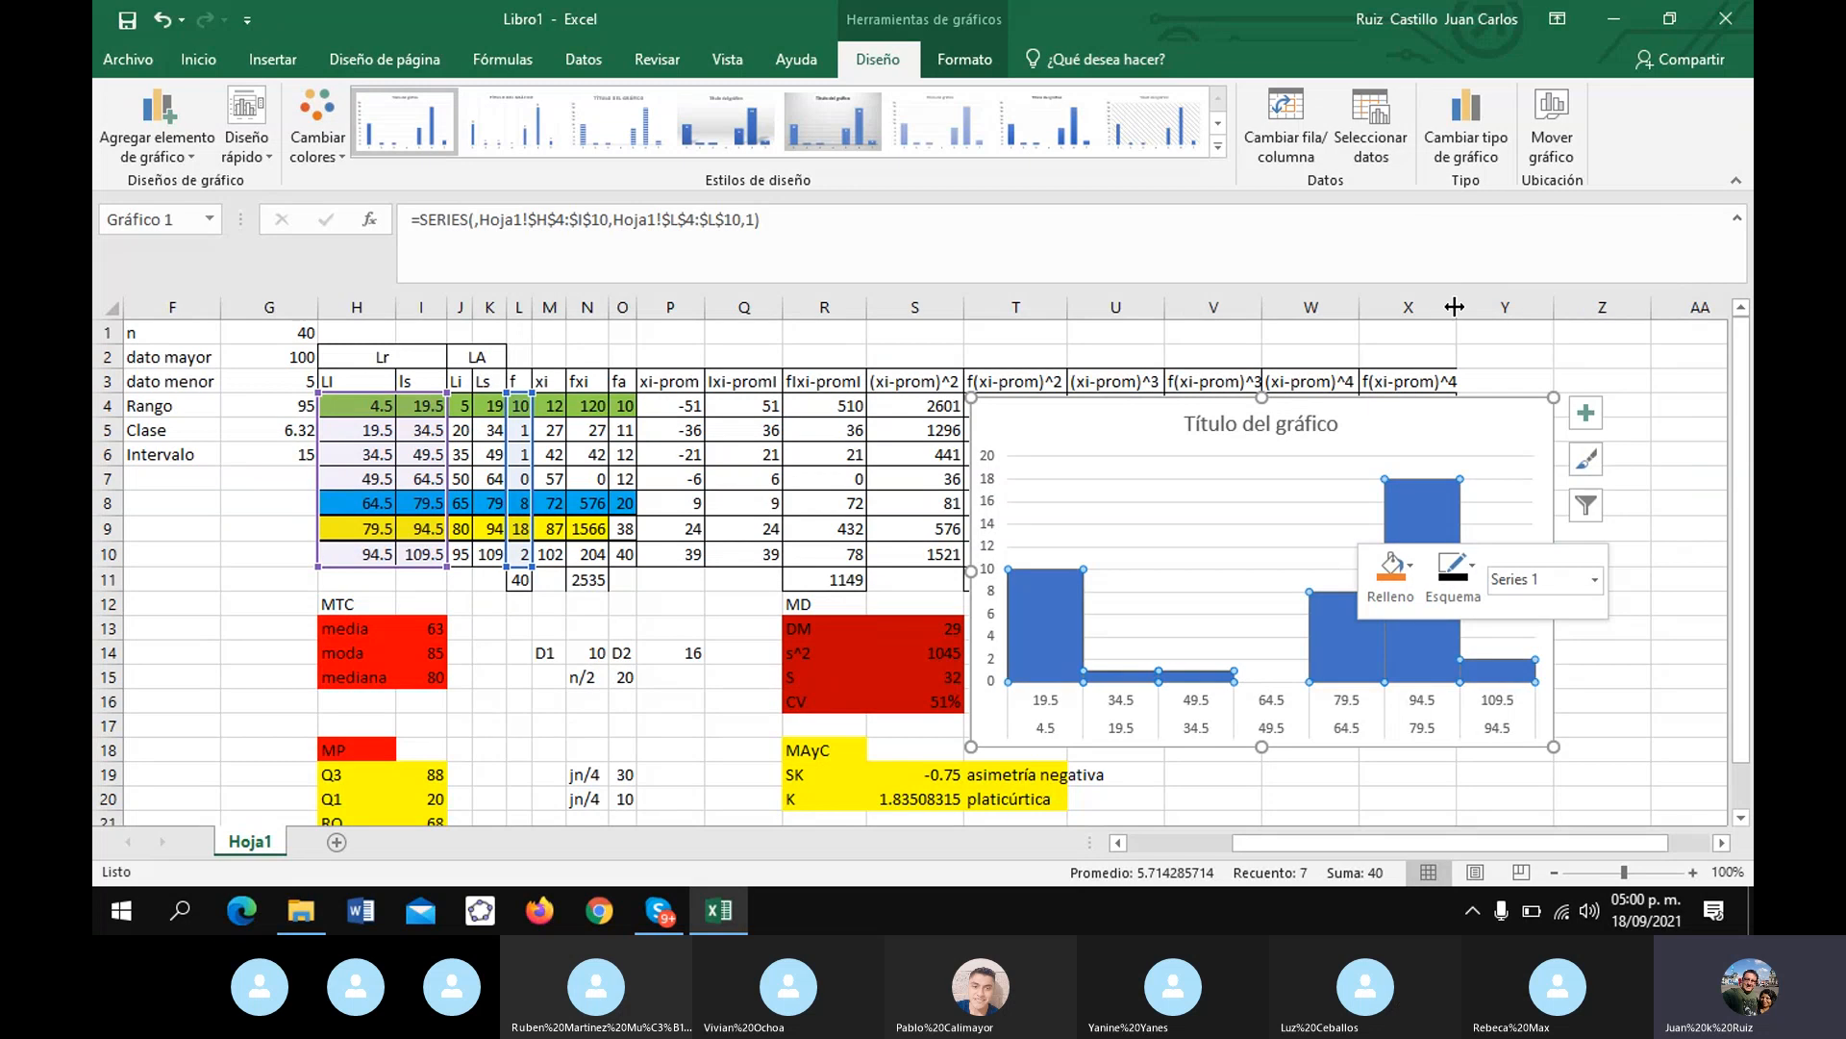
click(1298, 569)
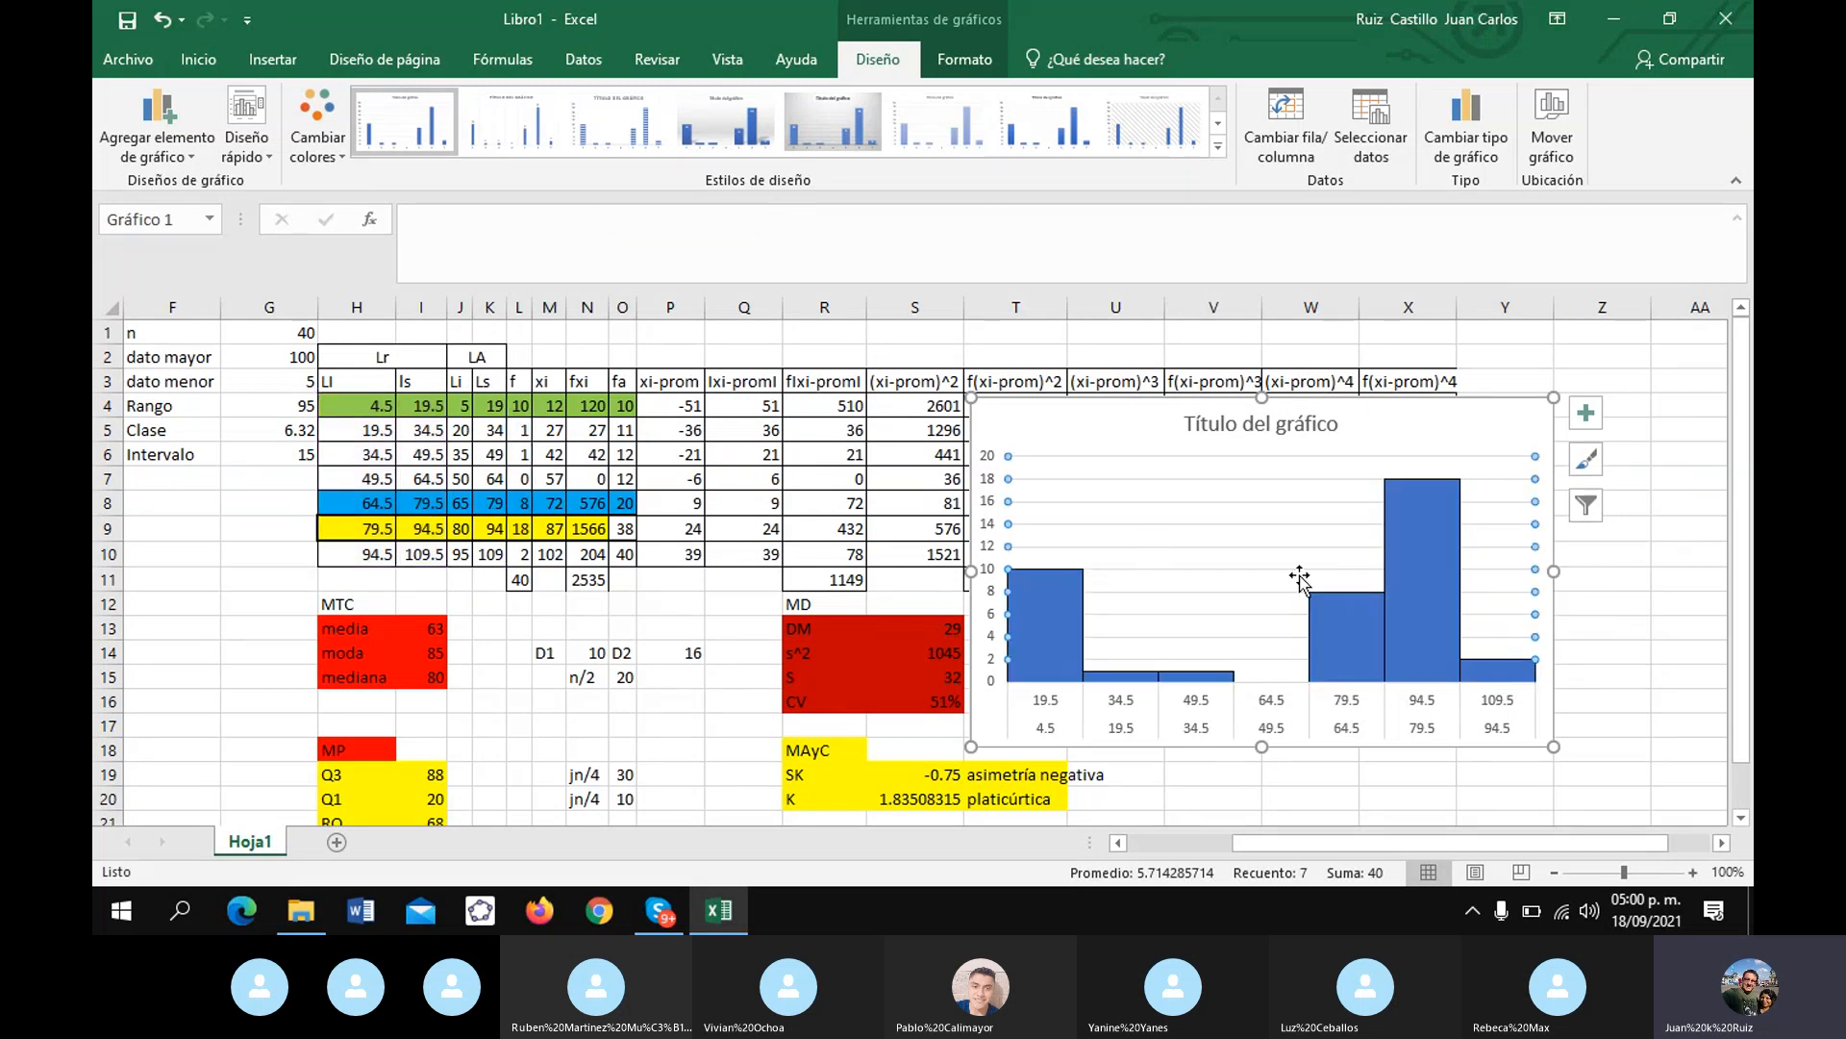
- Replace the column chart's title with "Histograma"
double_click(1246, 424)
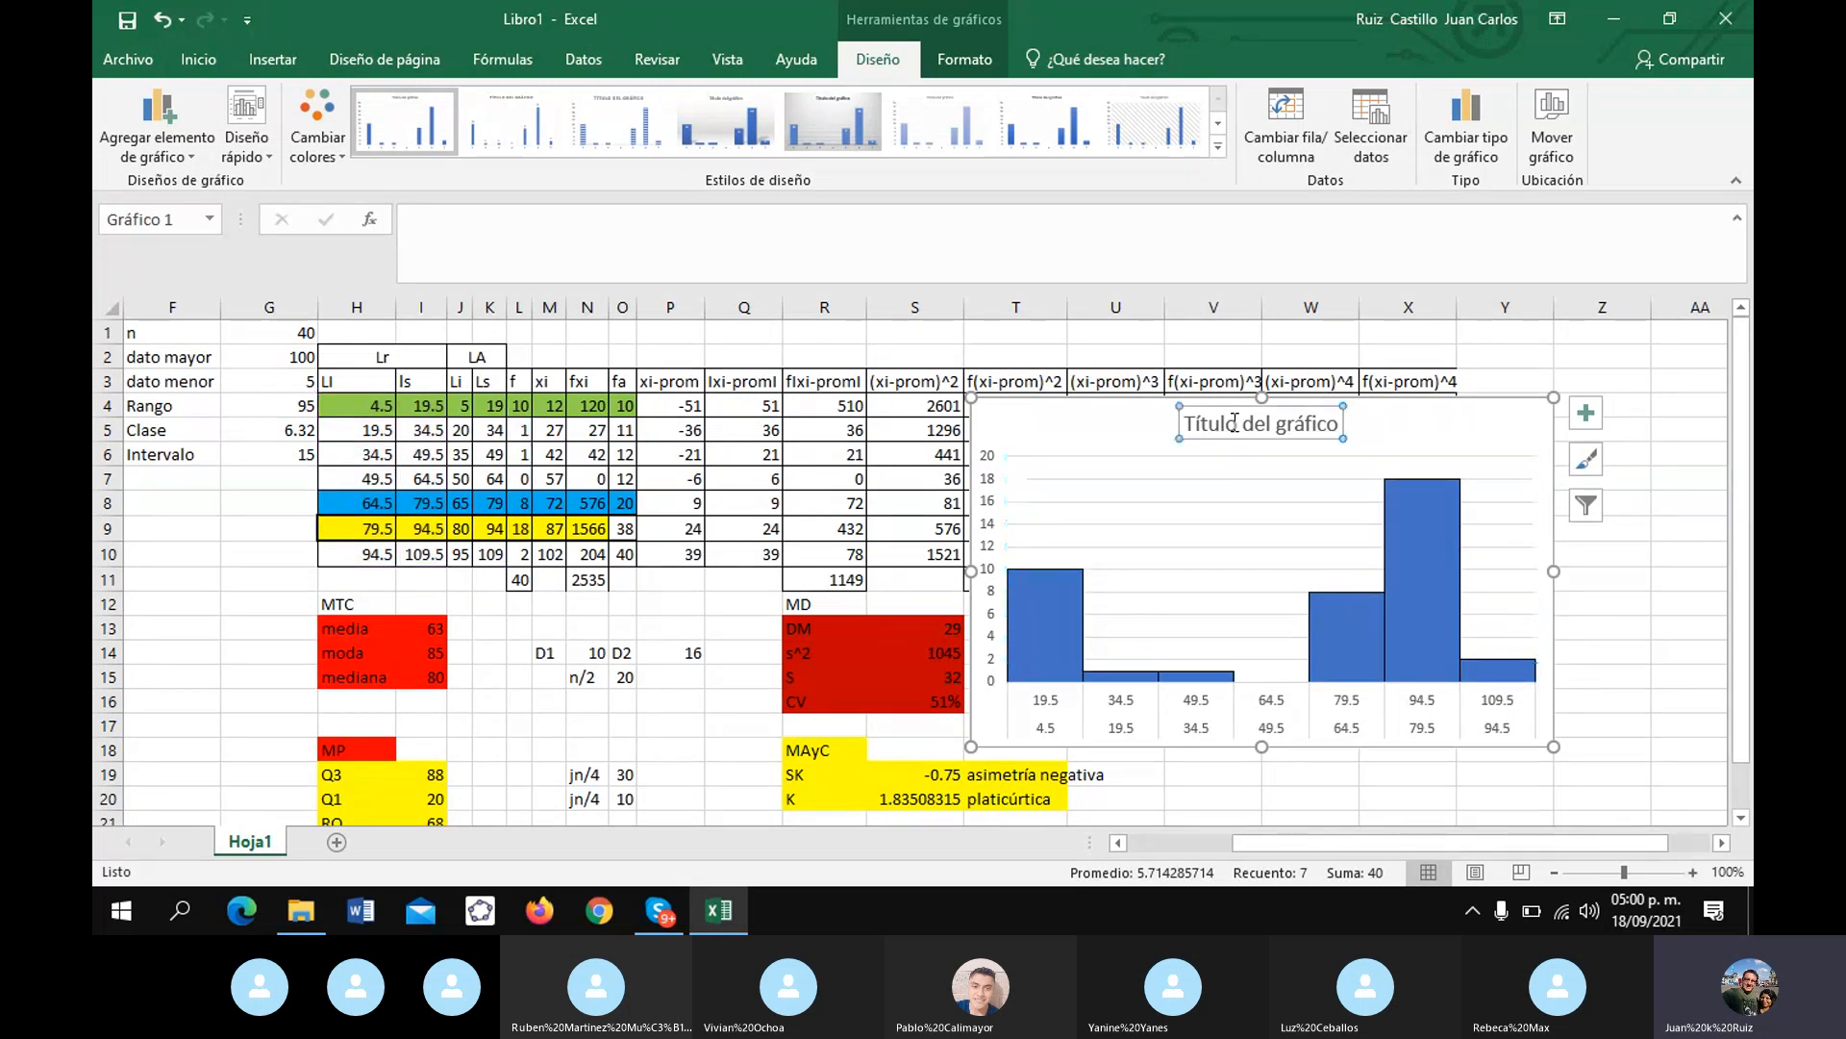
click(1246, 424)
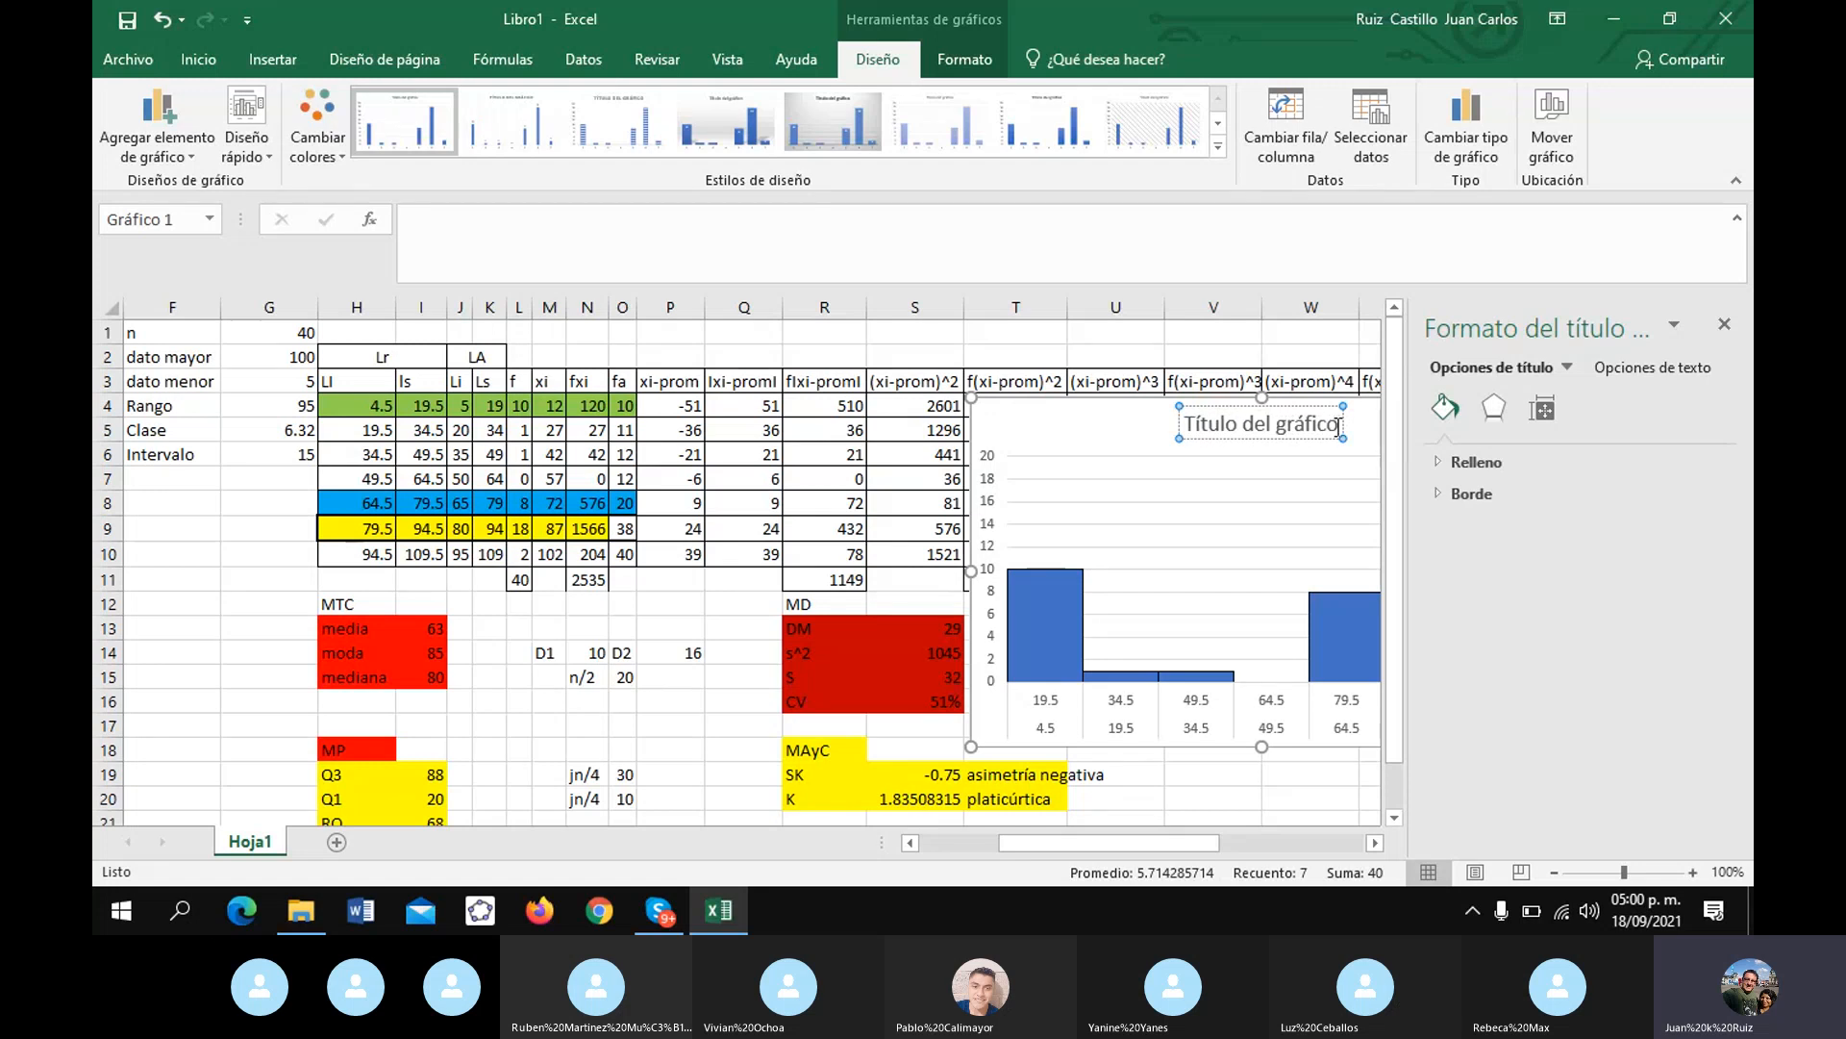
key(BackSpace)
key(BackSpace)
key(BackSpace)
key(BackSpace)
key(BackSpace)
key(BackSpace)
key(BackSpace)
key(BackSpace)
key(BackSpace)
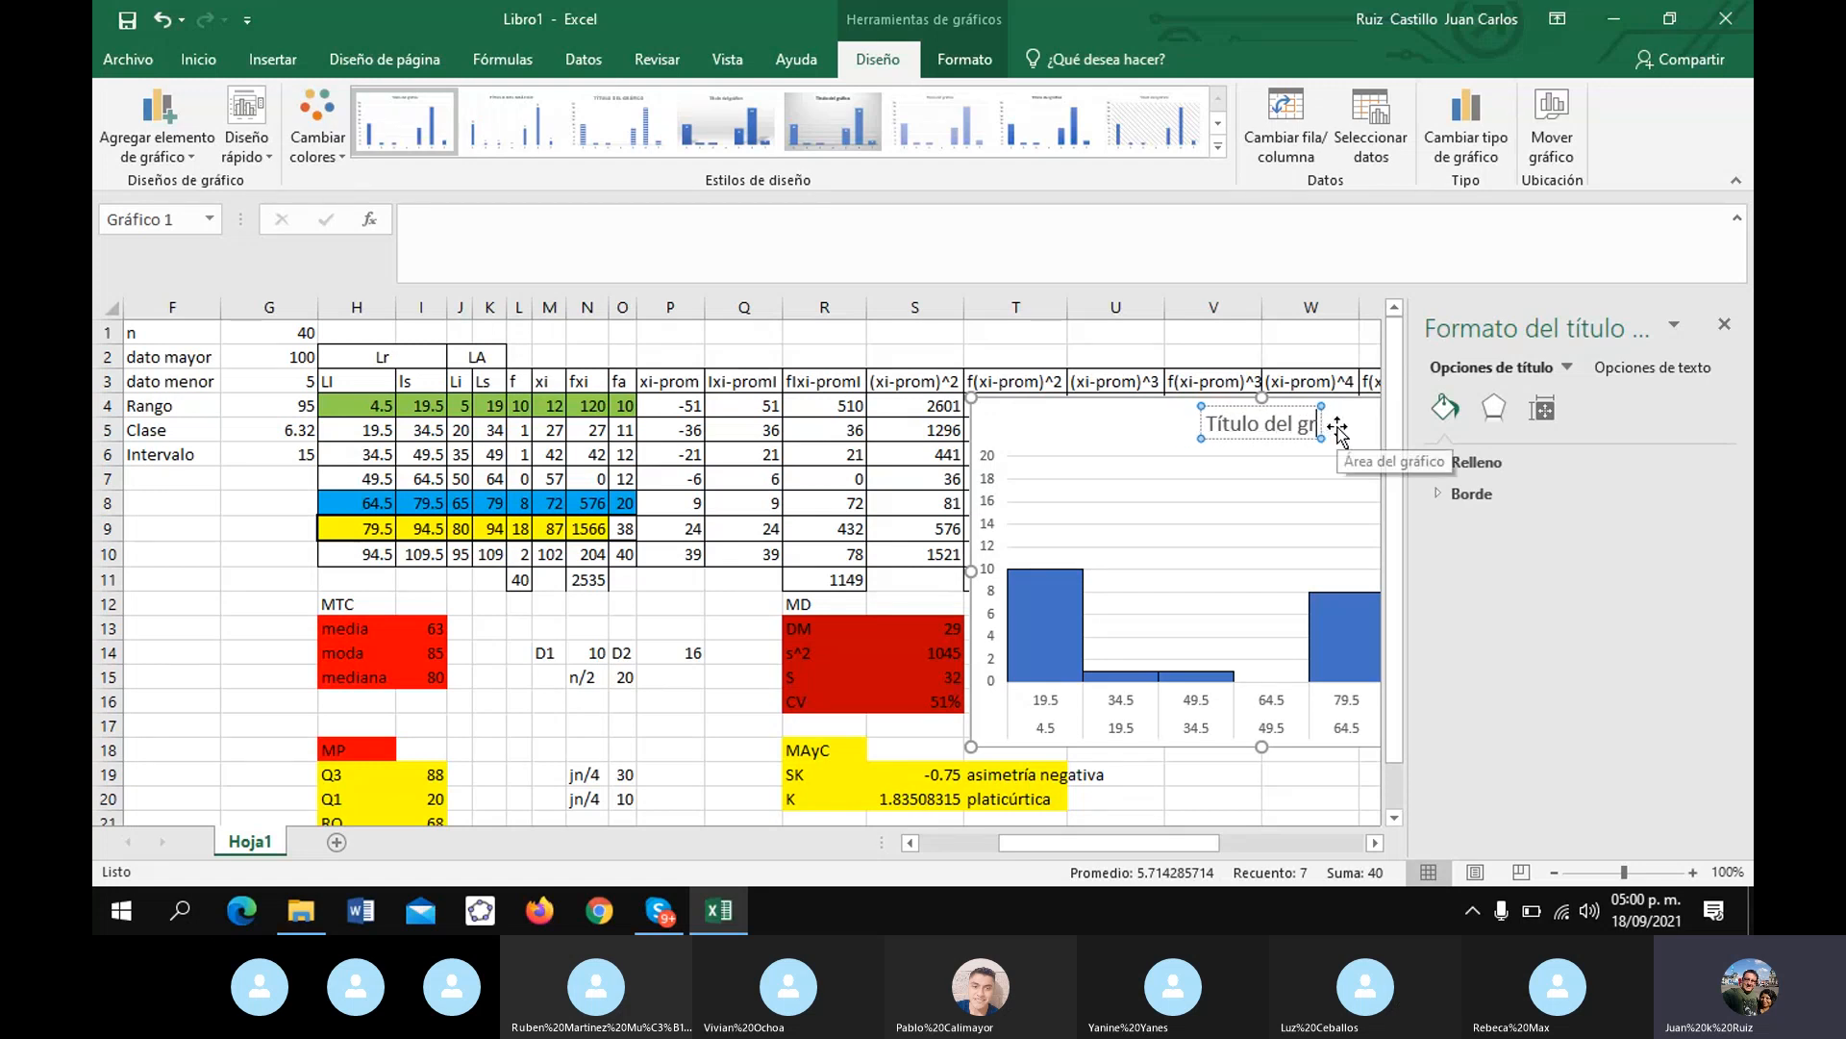
key(BackSpace)
key(BackSpace)
key(BackSpace)
key(BackSpace)
key(BackSpace)
key(BackSpace)
key(BackSpace)
key(BackSpace)
key(BackSpace)
text(Histograma)
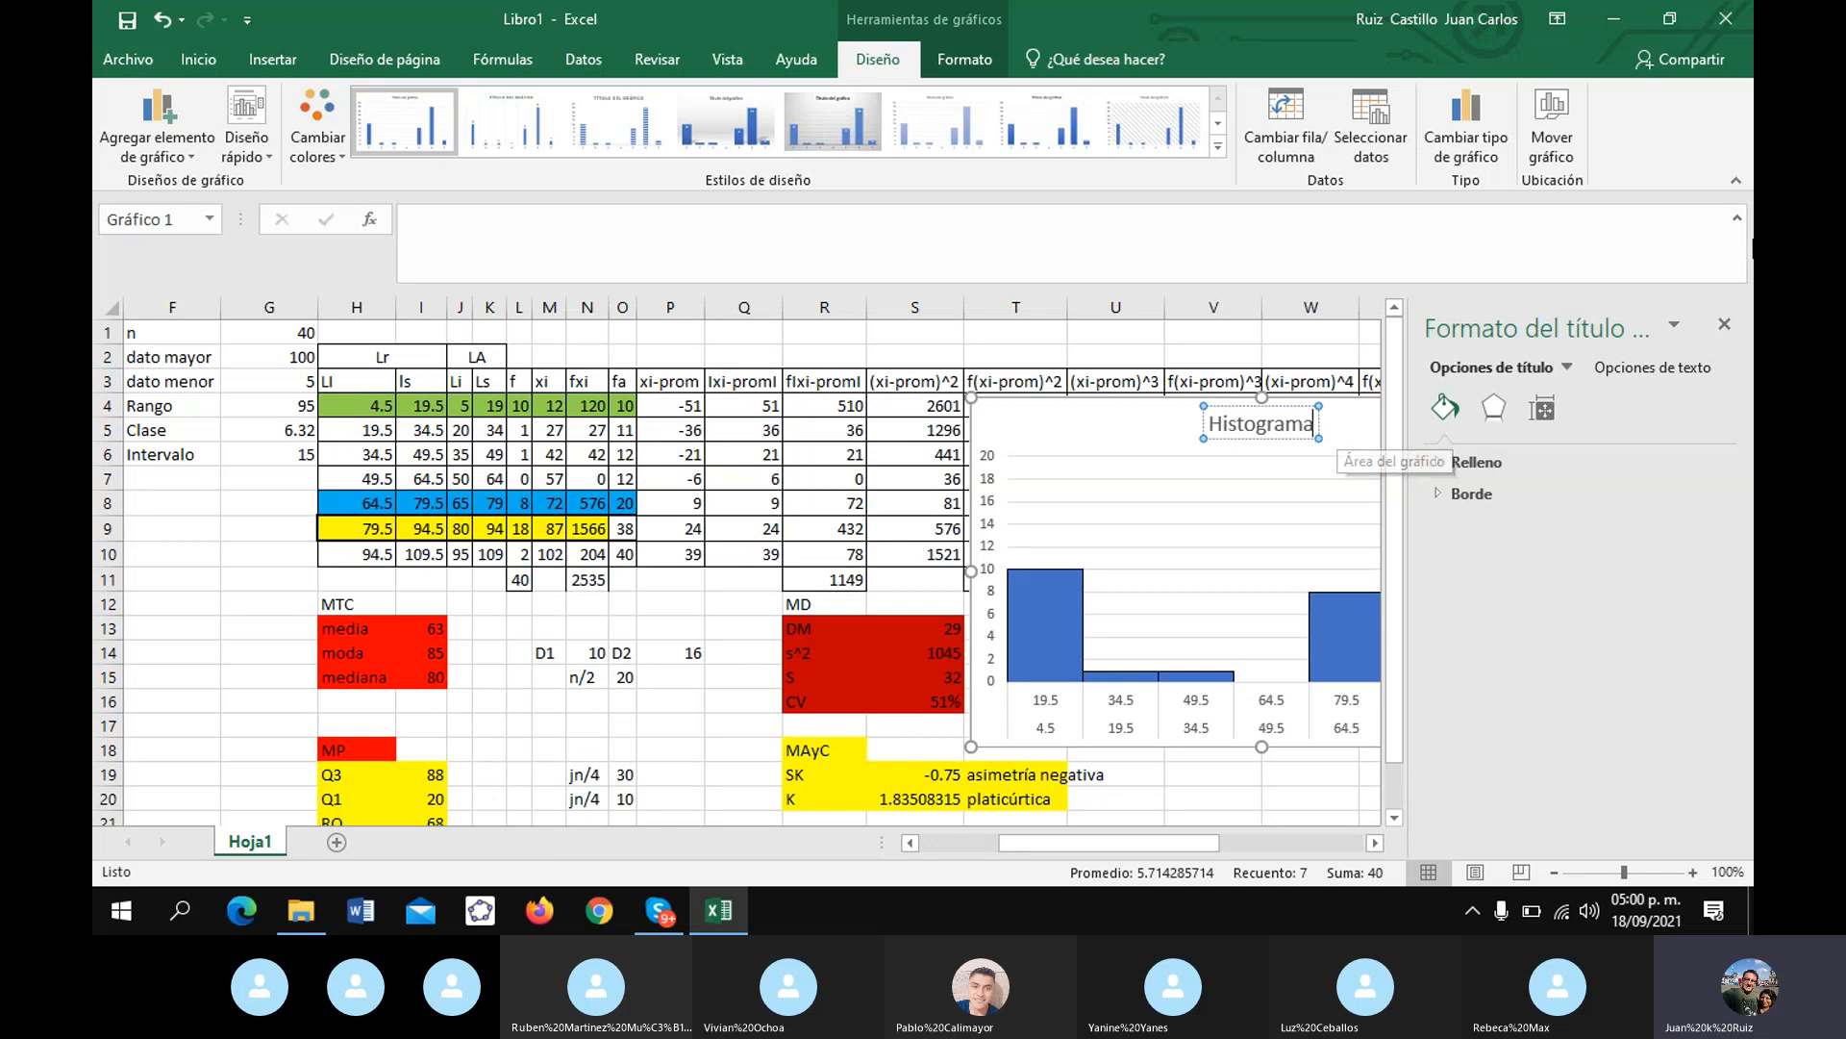
click(1722, 326)
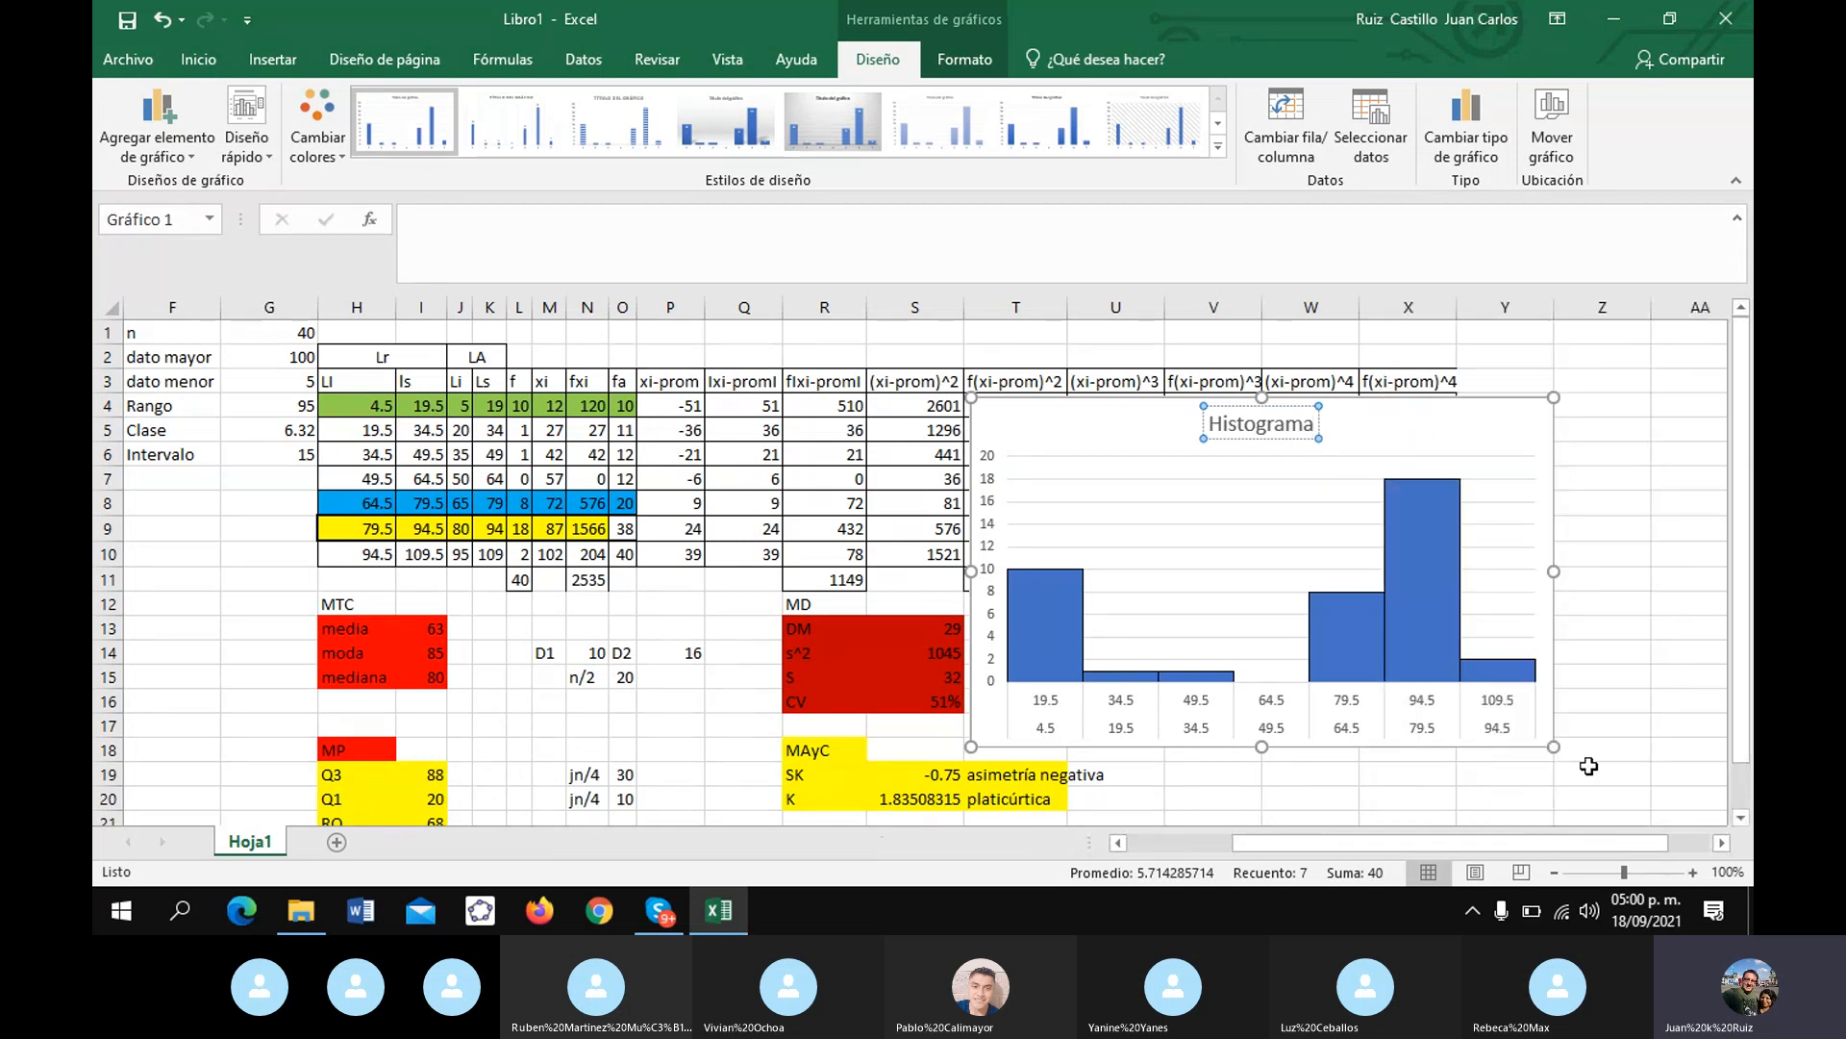
- Move the histogram off the calculation table to the empty area from column Y, row 12 onward
click(1601, 708)
click(1361, 531)
drag(1361, 531, 1635, 627)
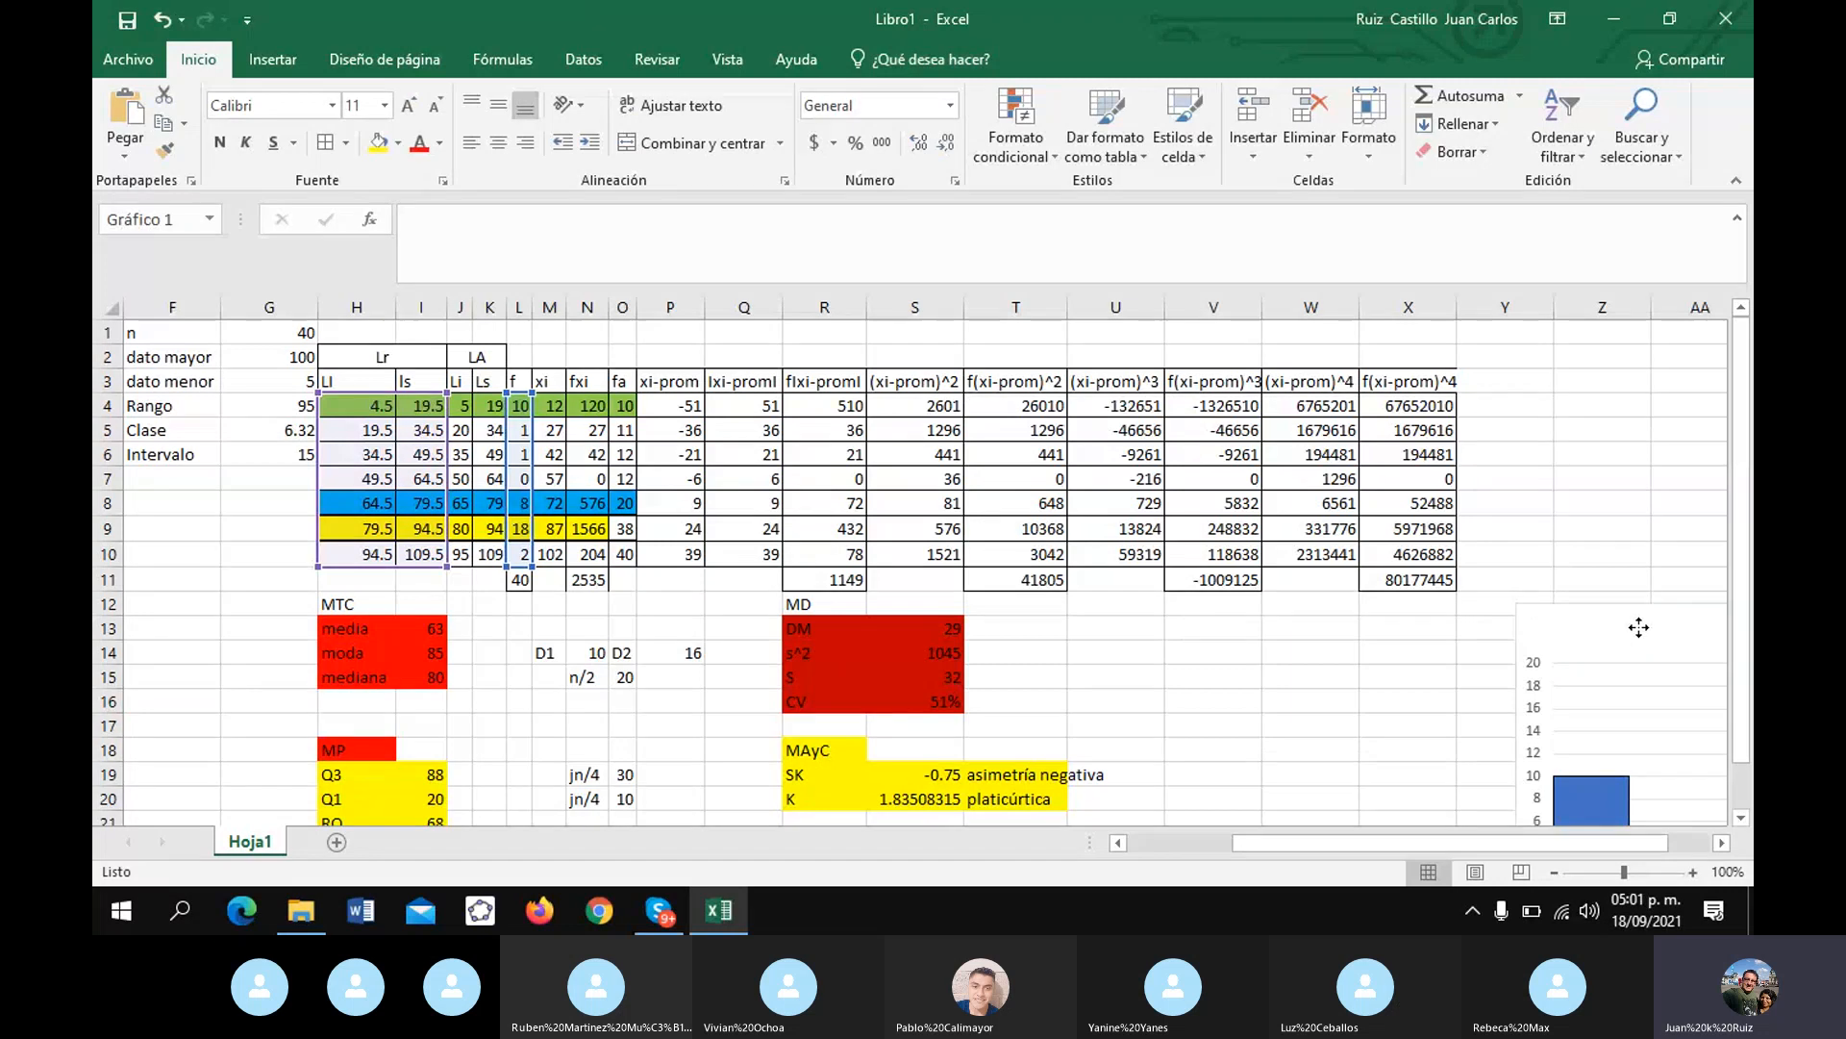
click(733, 437)
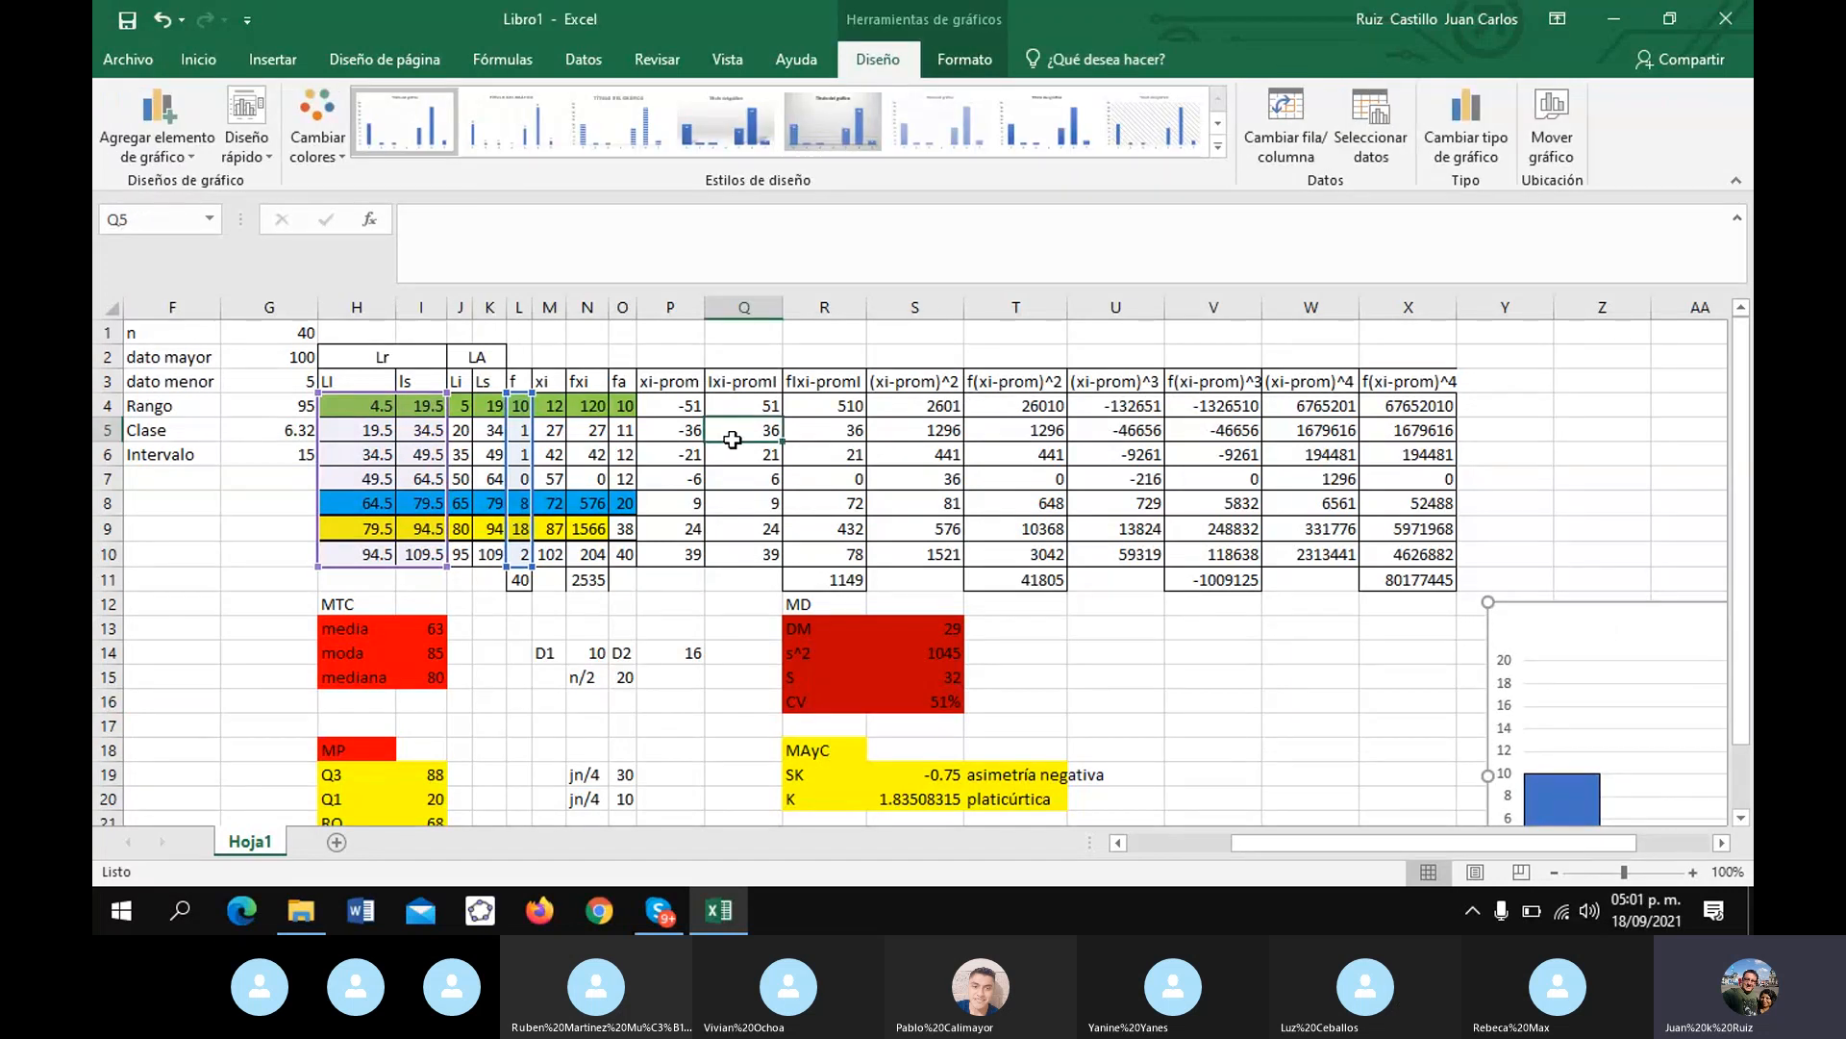
- Insert a 2-D line chart of the class frequencies in L4:L10
click(515, 405)
drag(520, 425, 520, 554)
click(273, 59)
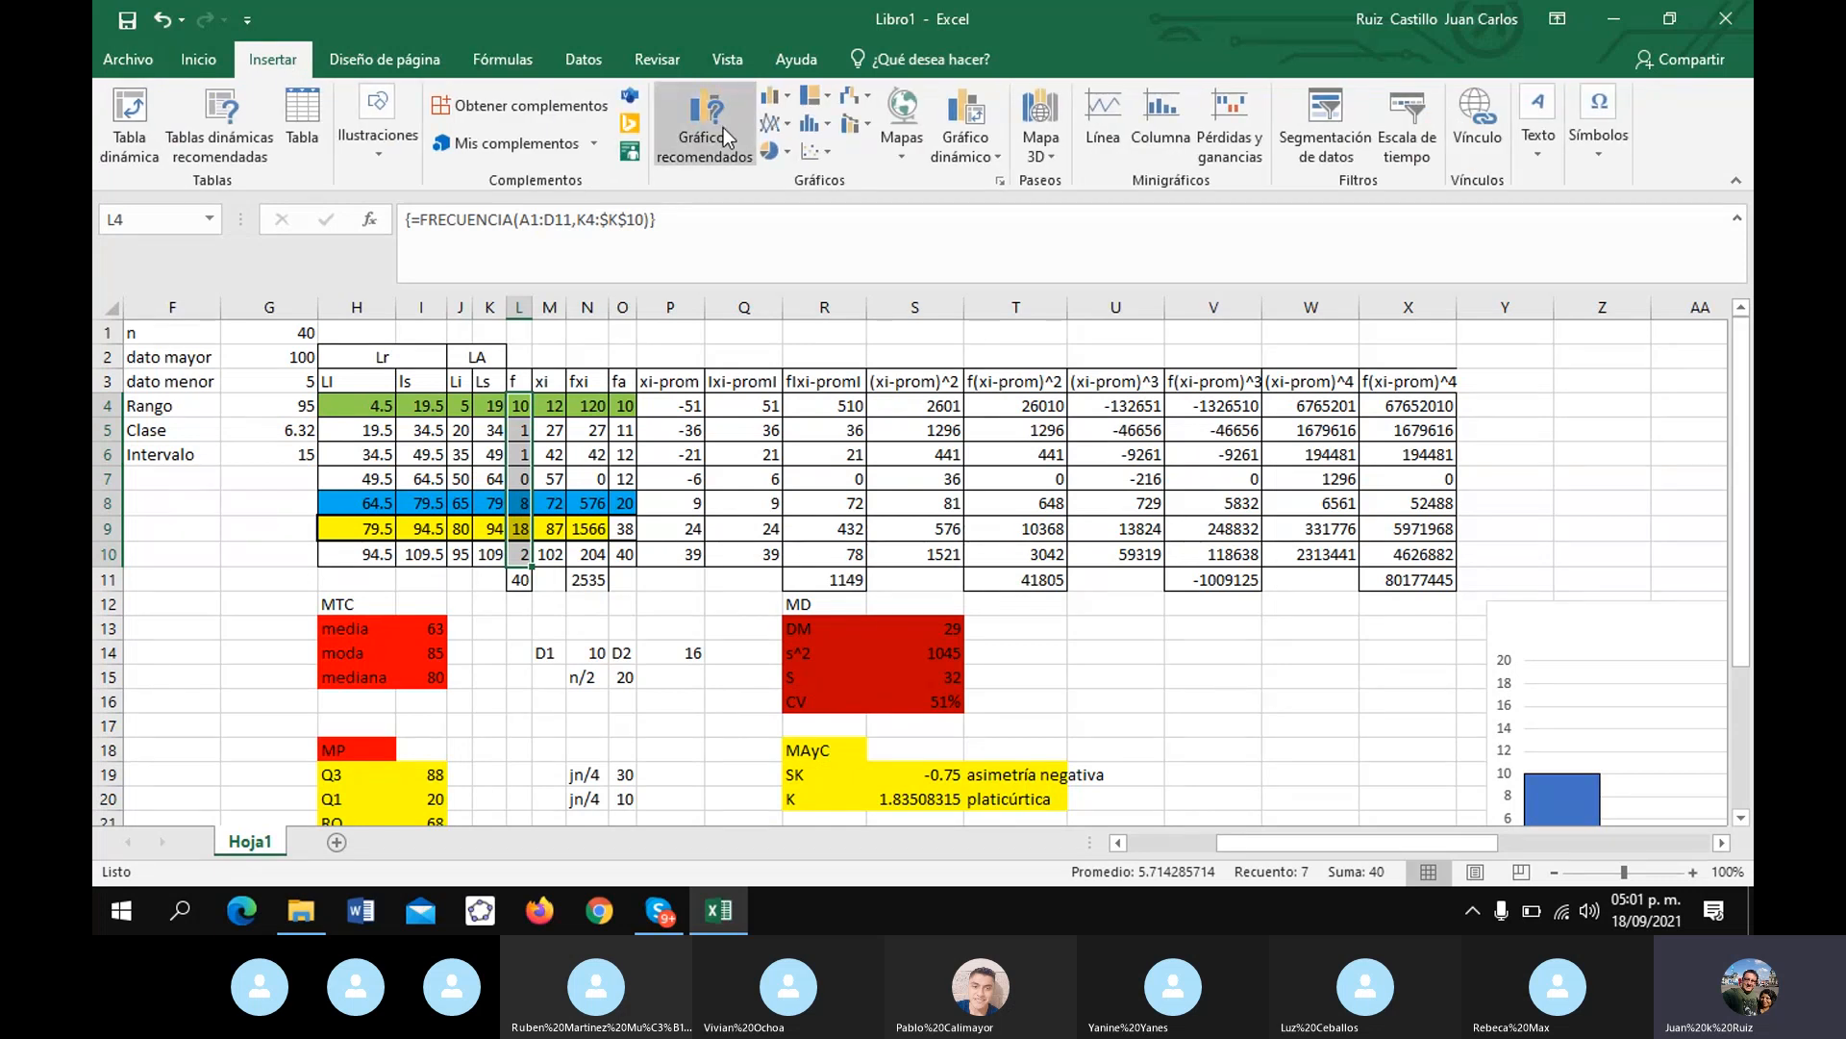
click(777, 130)
click(798, 194)
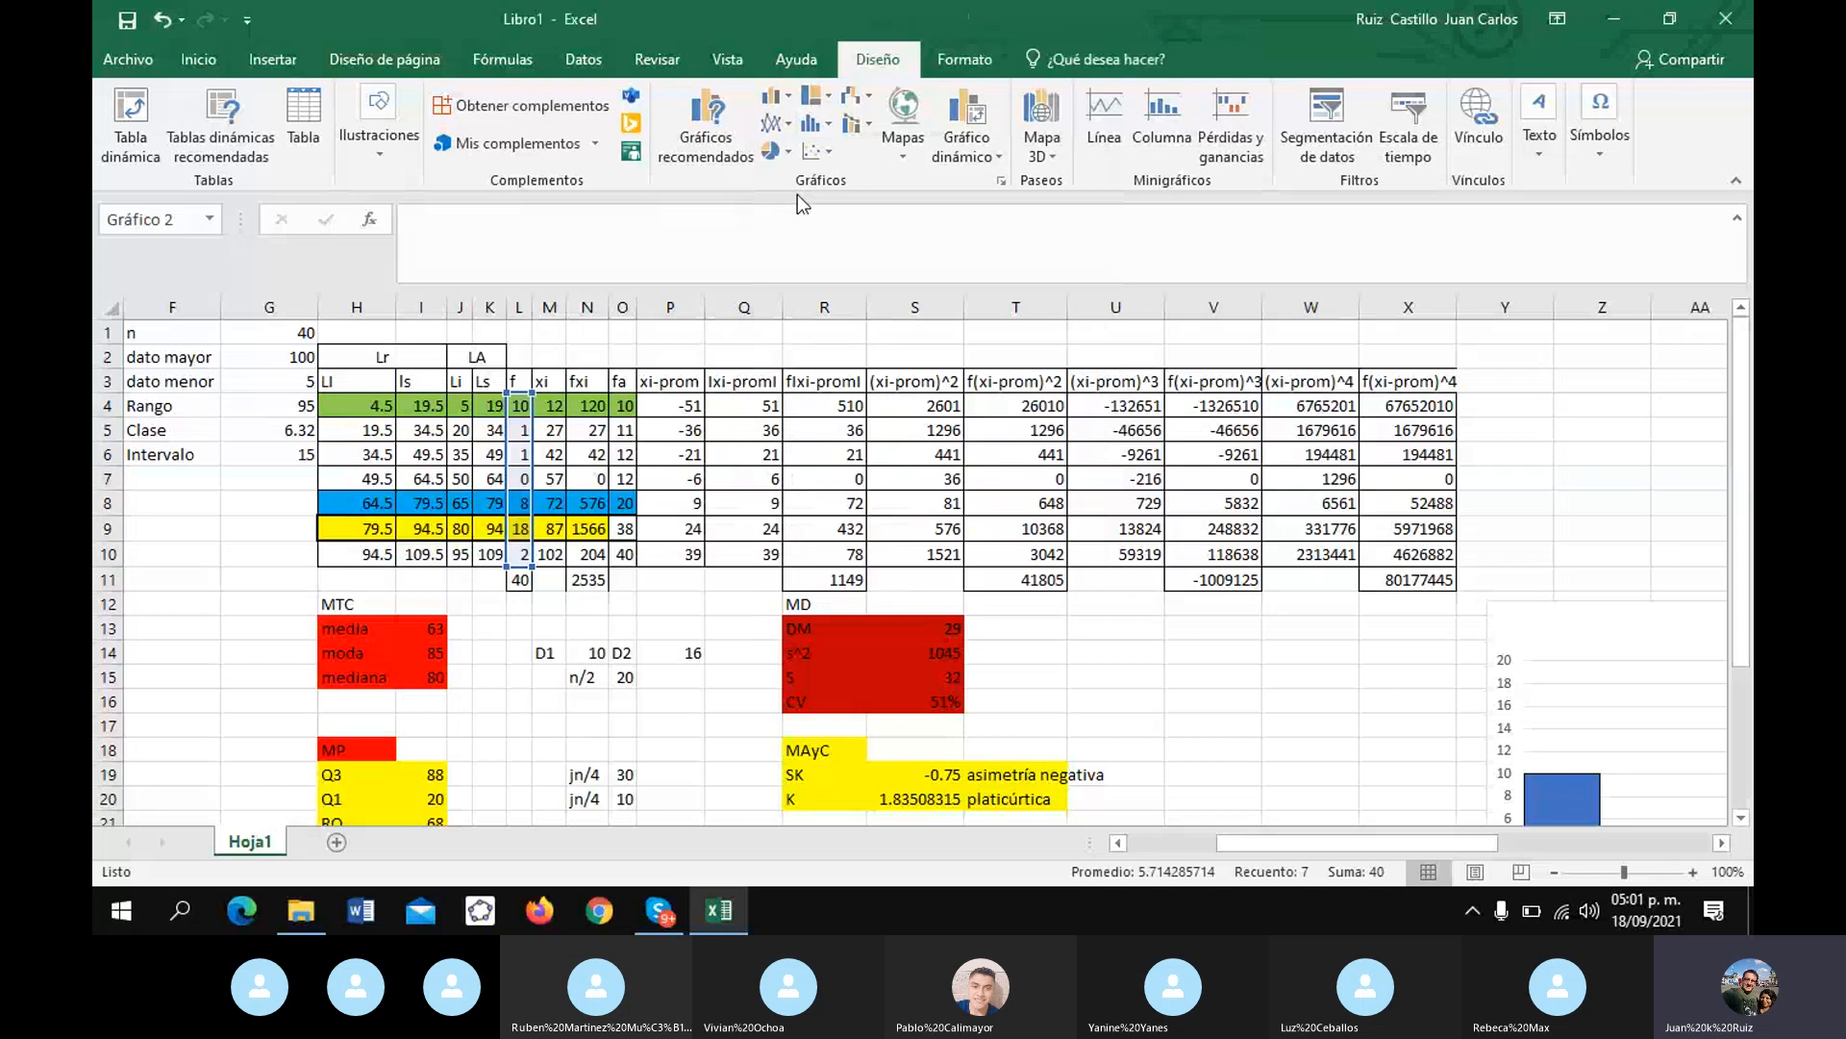
- Set the line chart's horizontal axis labels to the apparent class limits in J4:K10
click(713, 723)
right_click(717, 726)
click(718, 728)
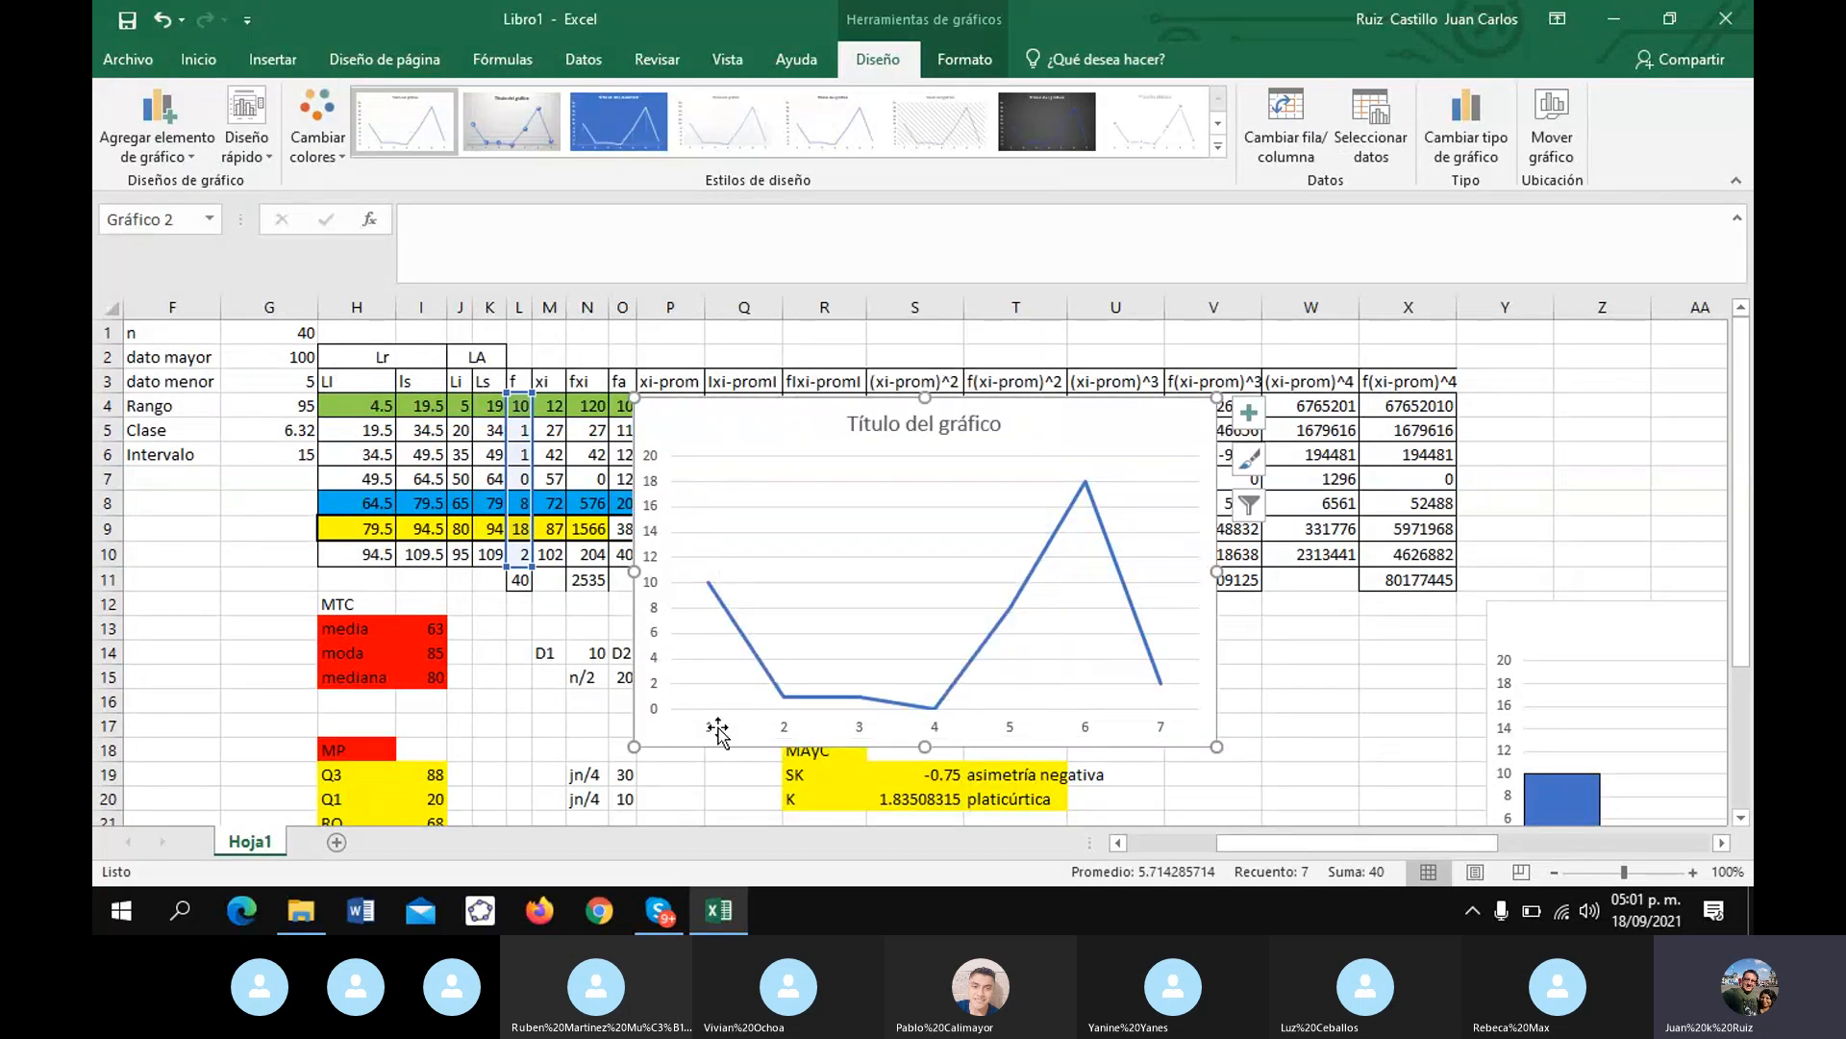
click(714, 725)
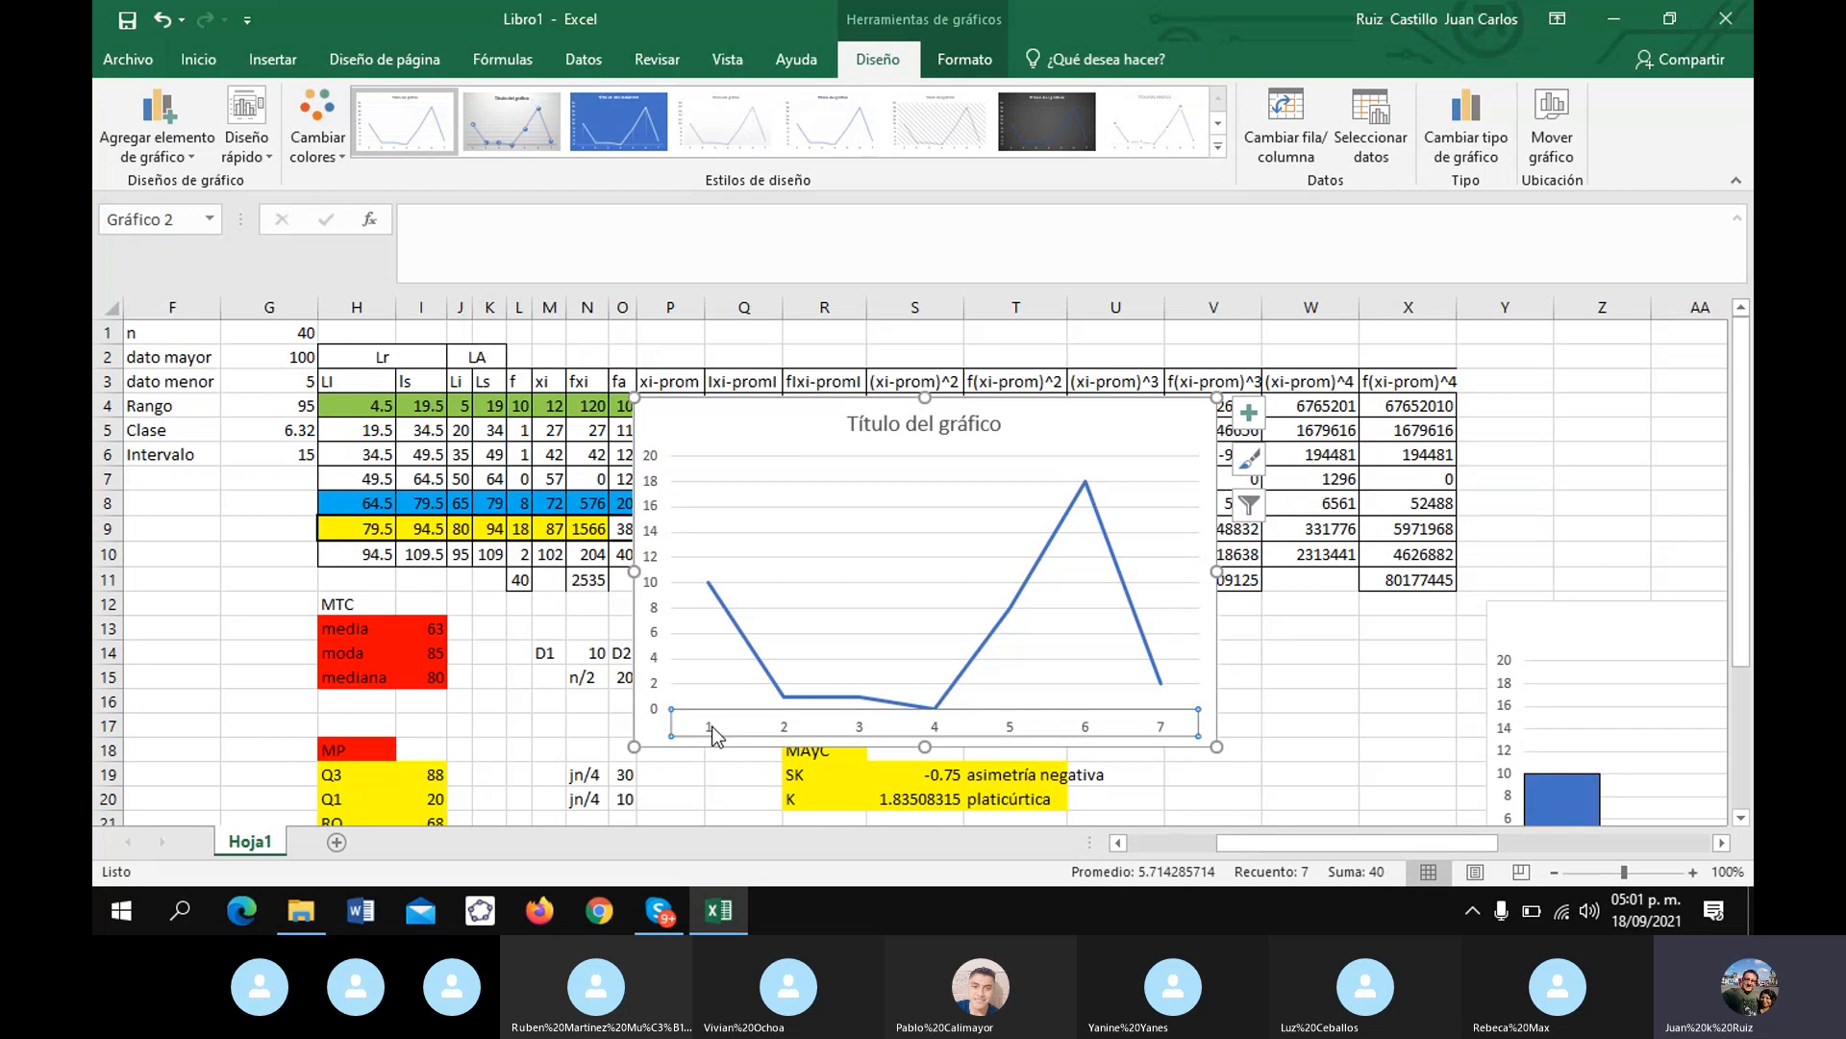
right_click(712, 725)
click(820, 589)
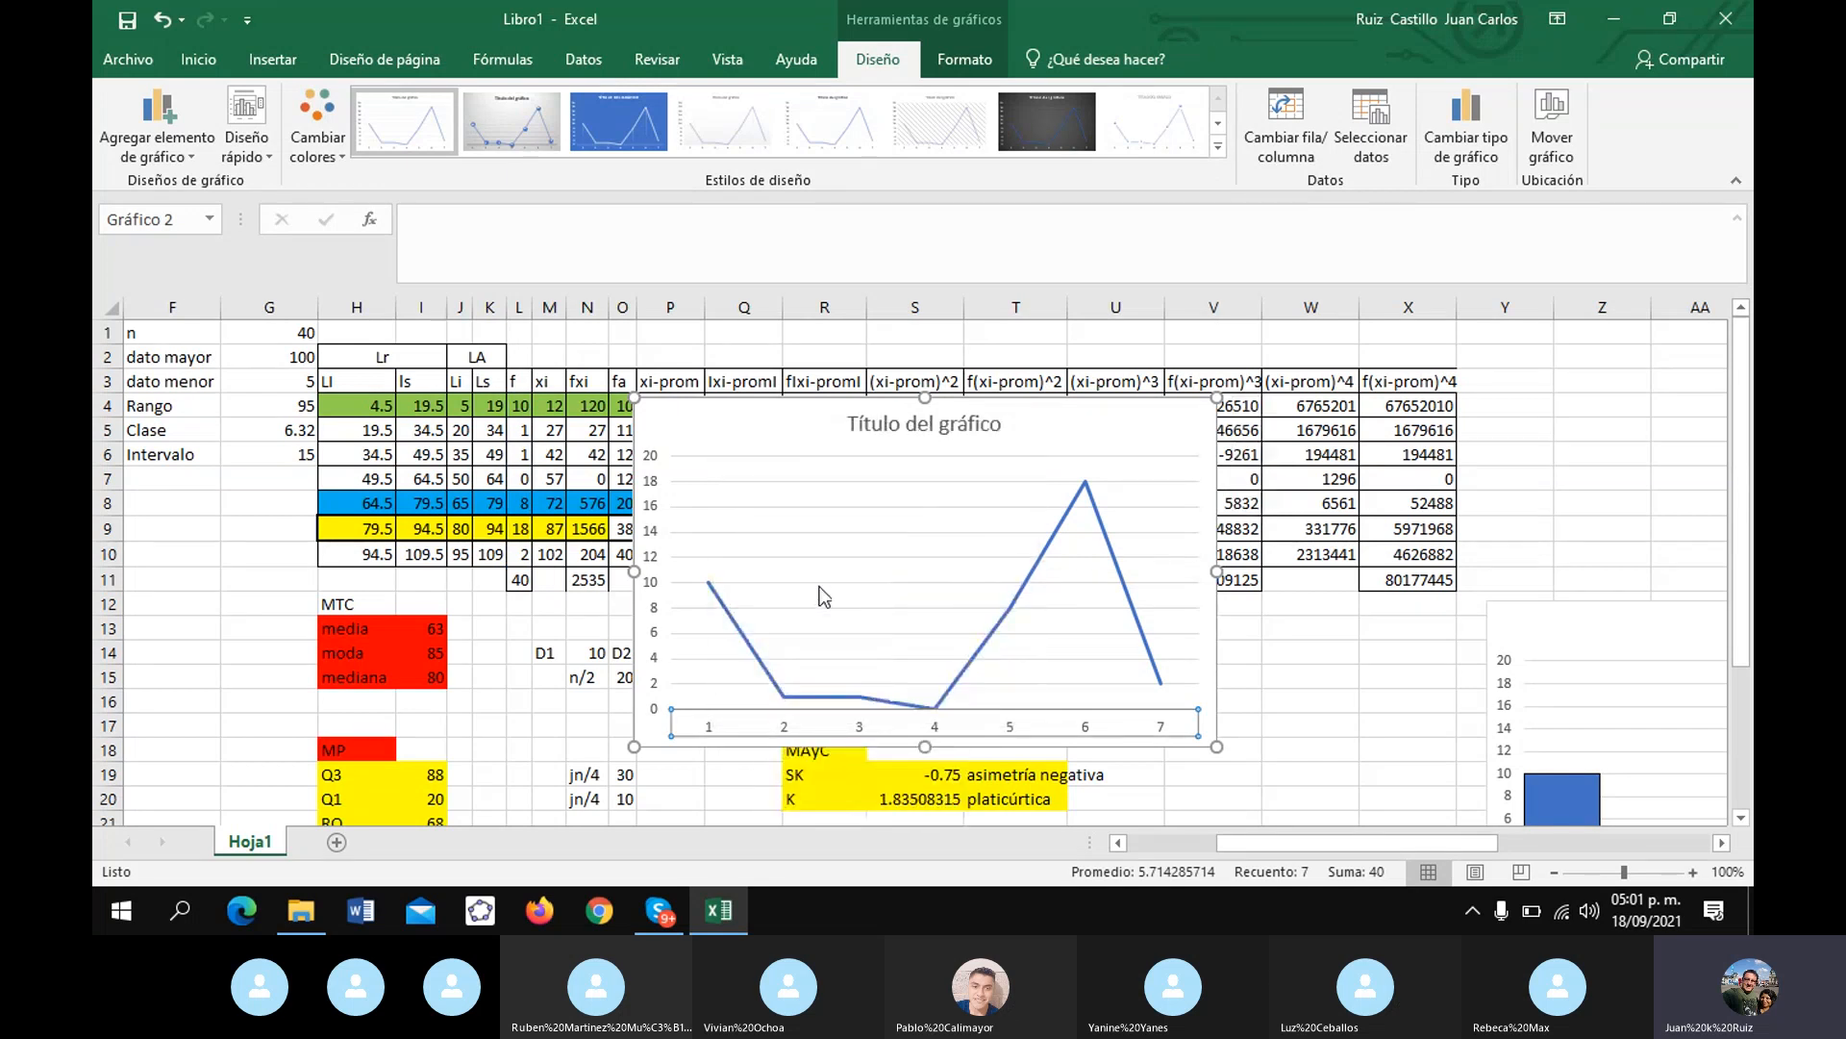
click(1542, 610)
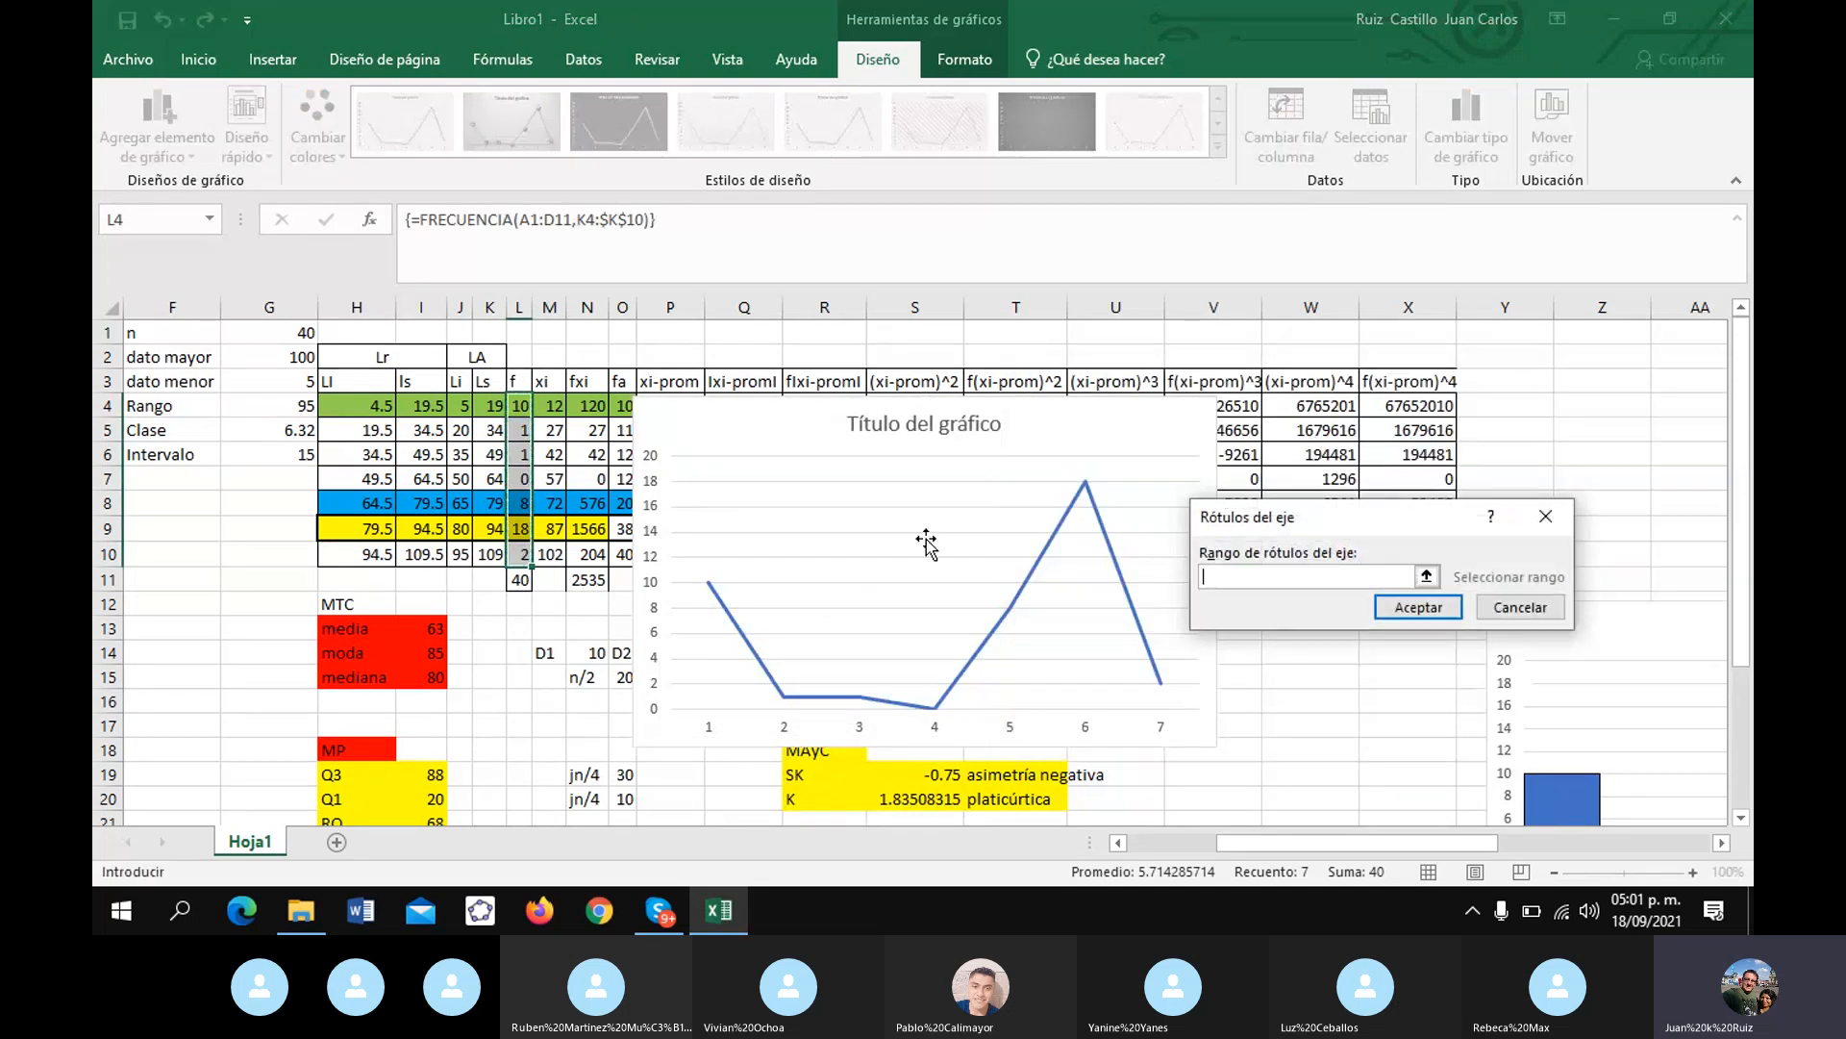
drag(460, 402, 492, 556)
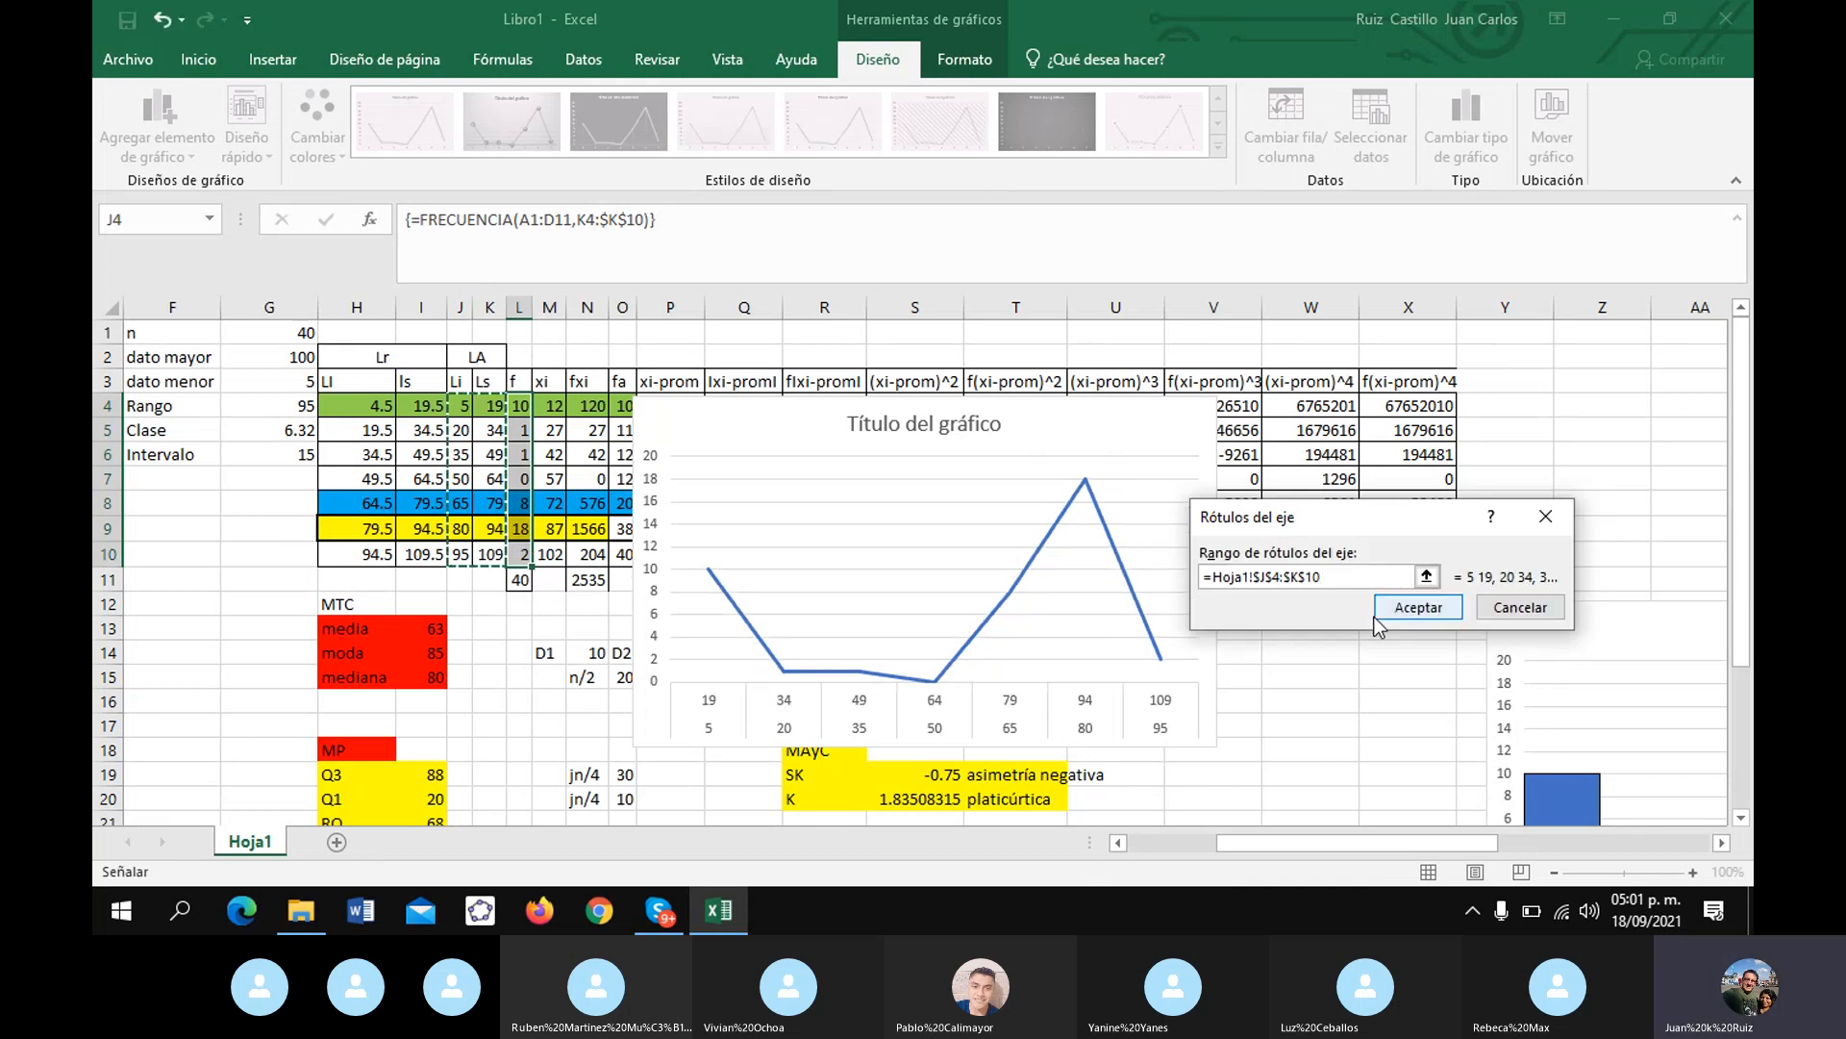
click(1418, 608)
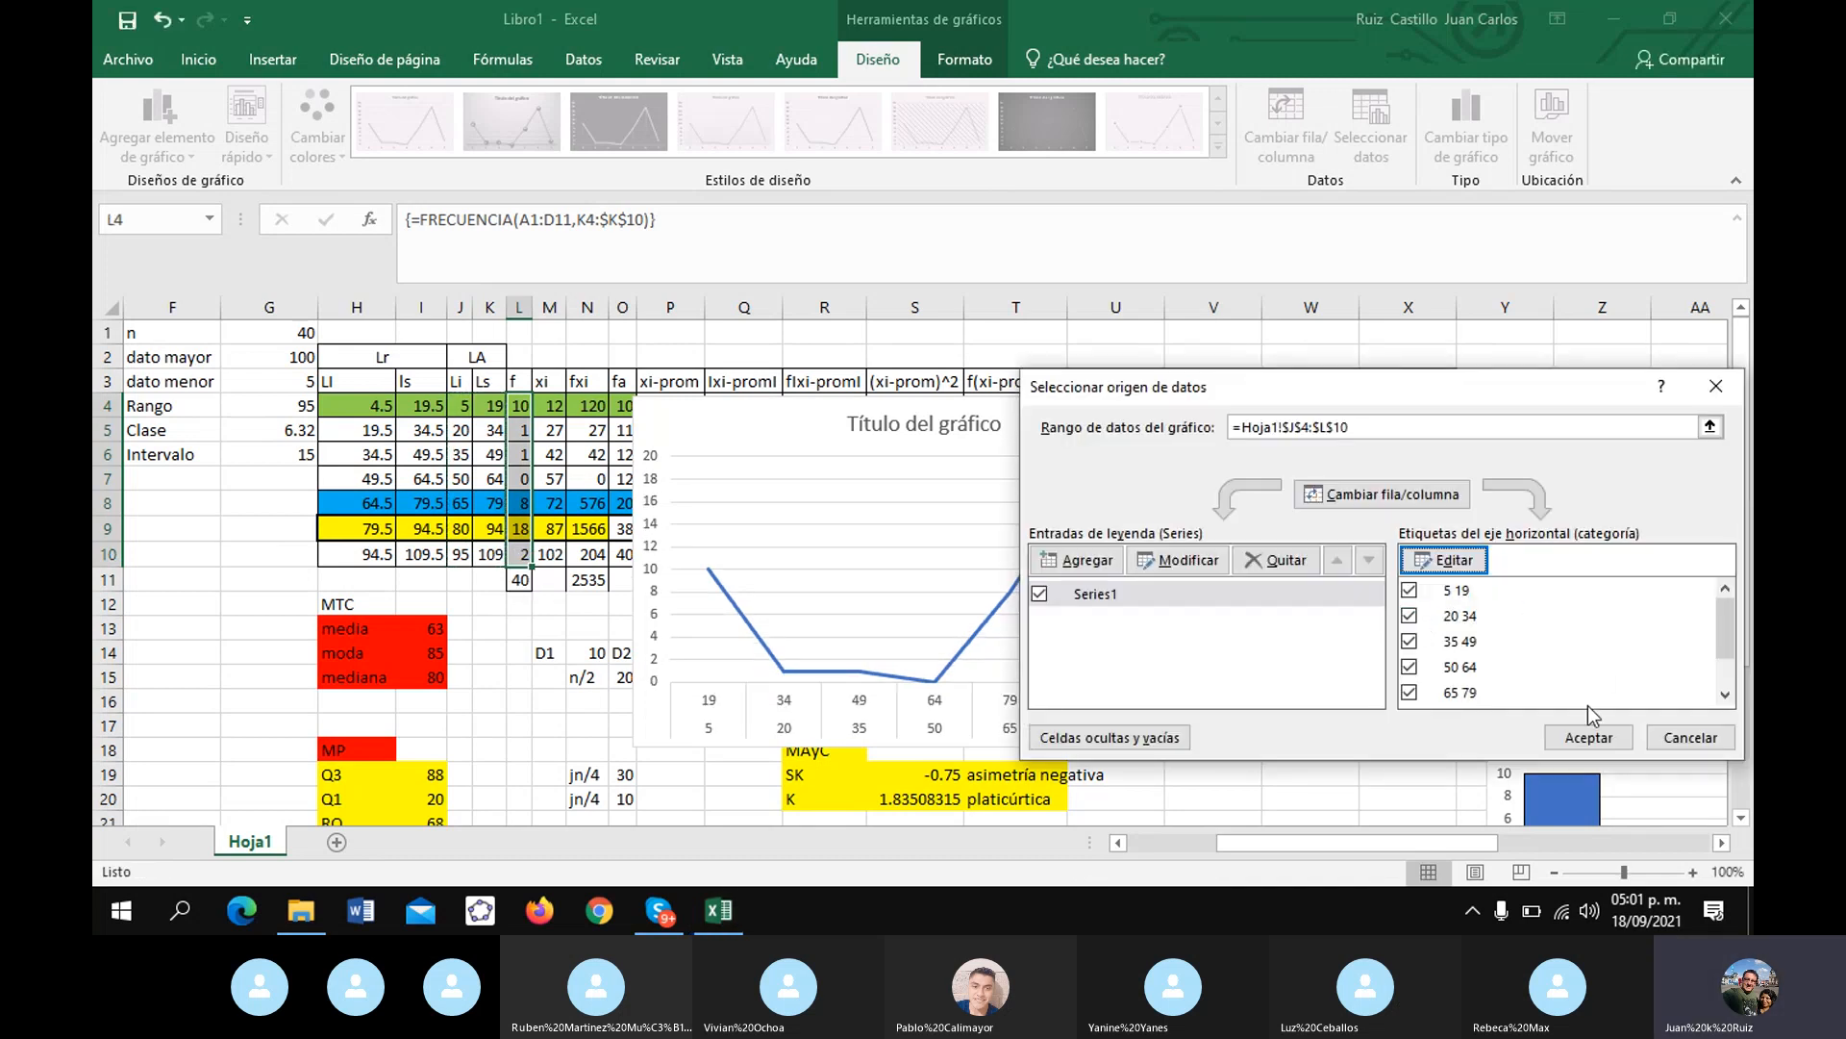
click(1590, 738)
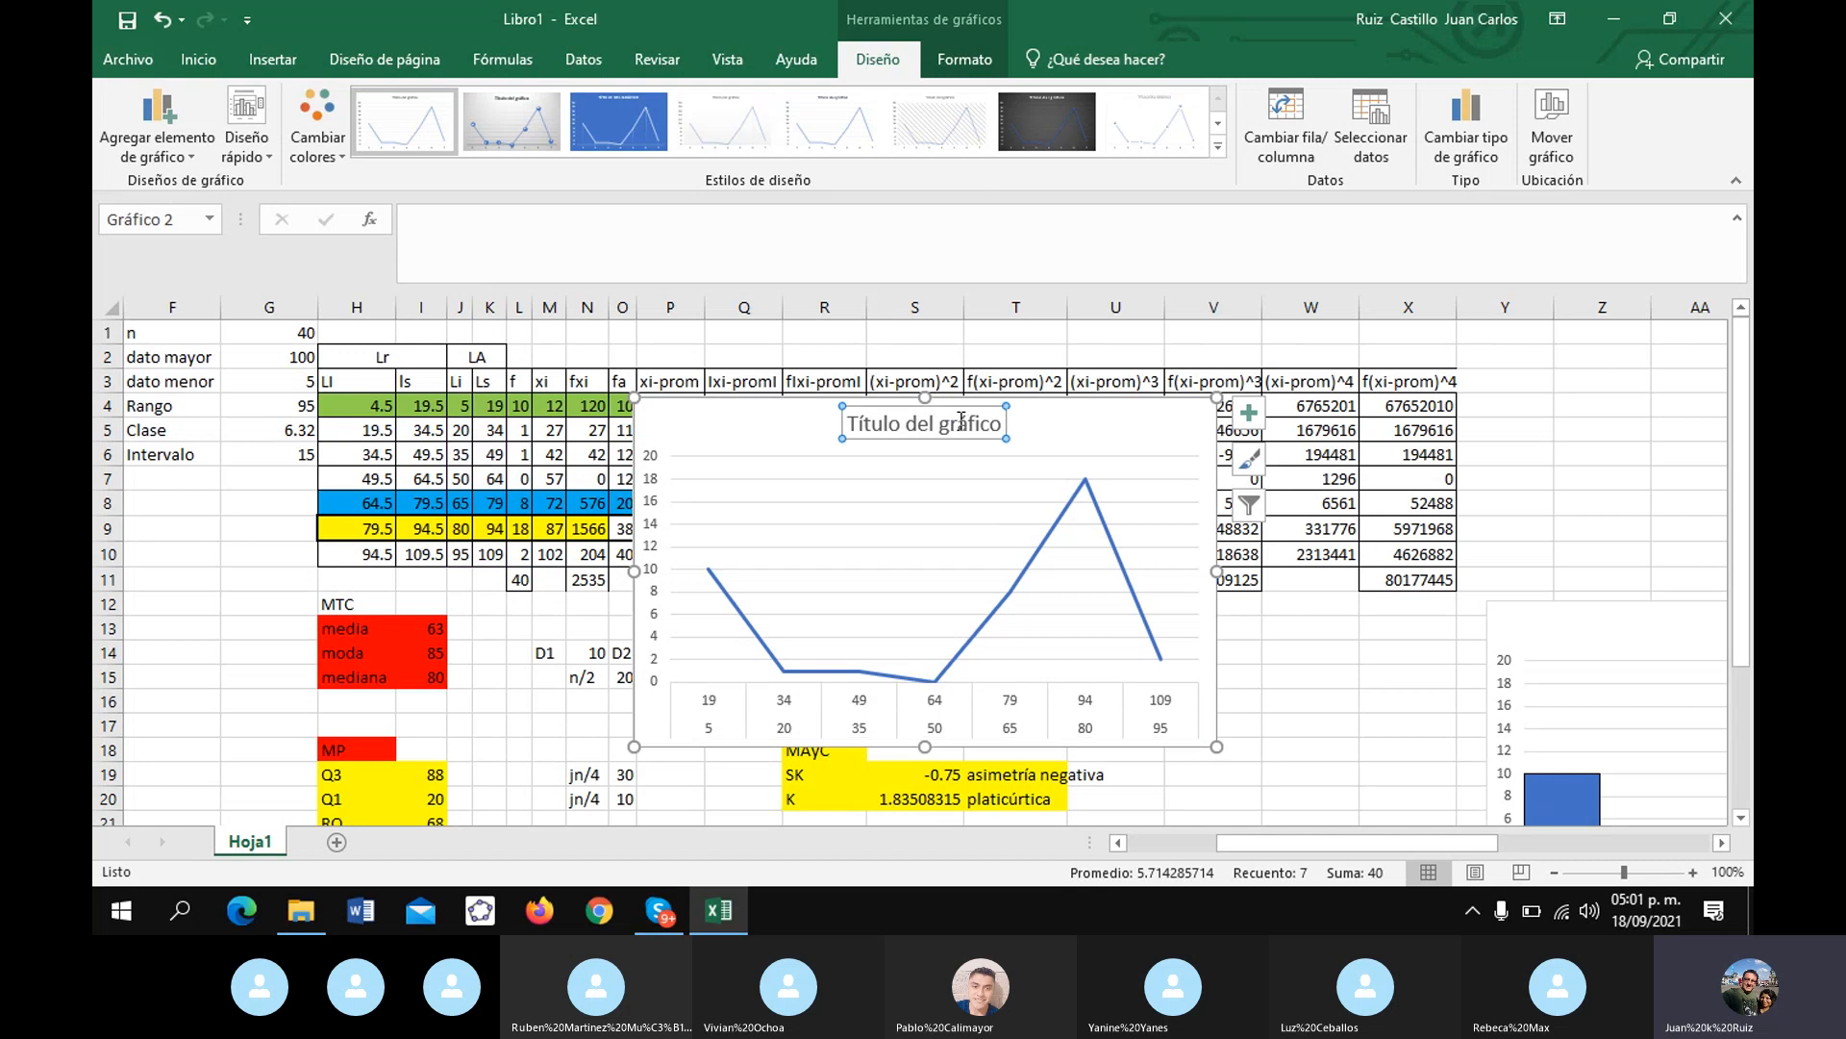
- Replace the line chart's title with "Poligono de frecuencia"
click(965, 429)
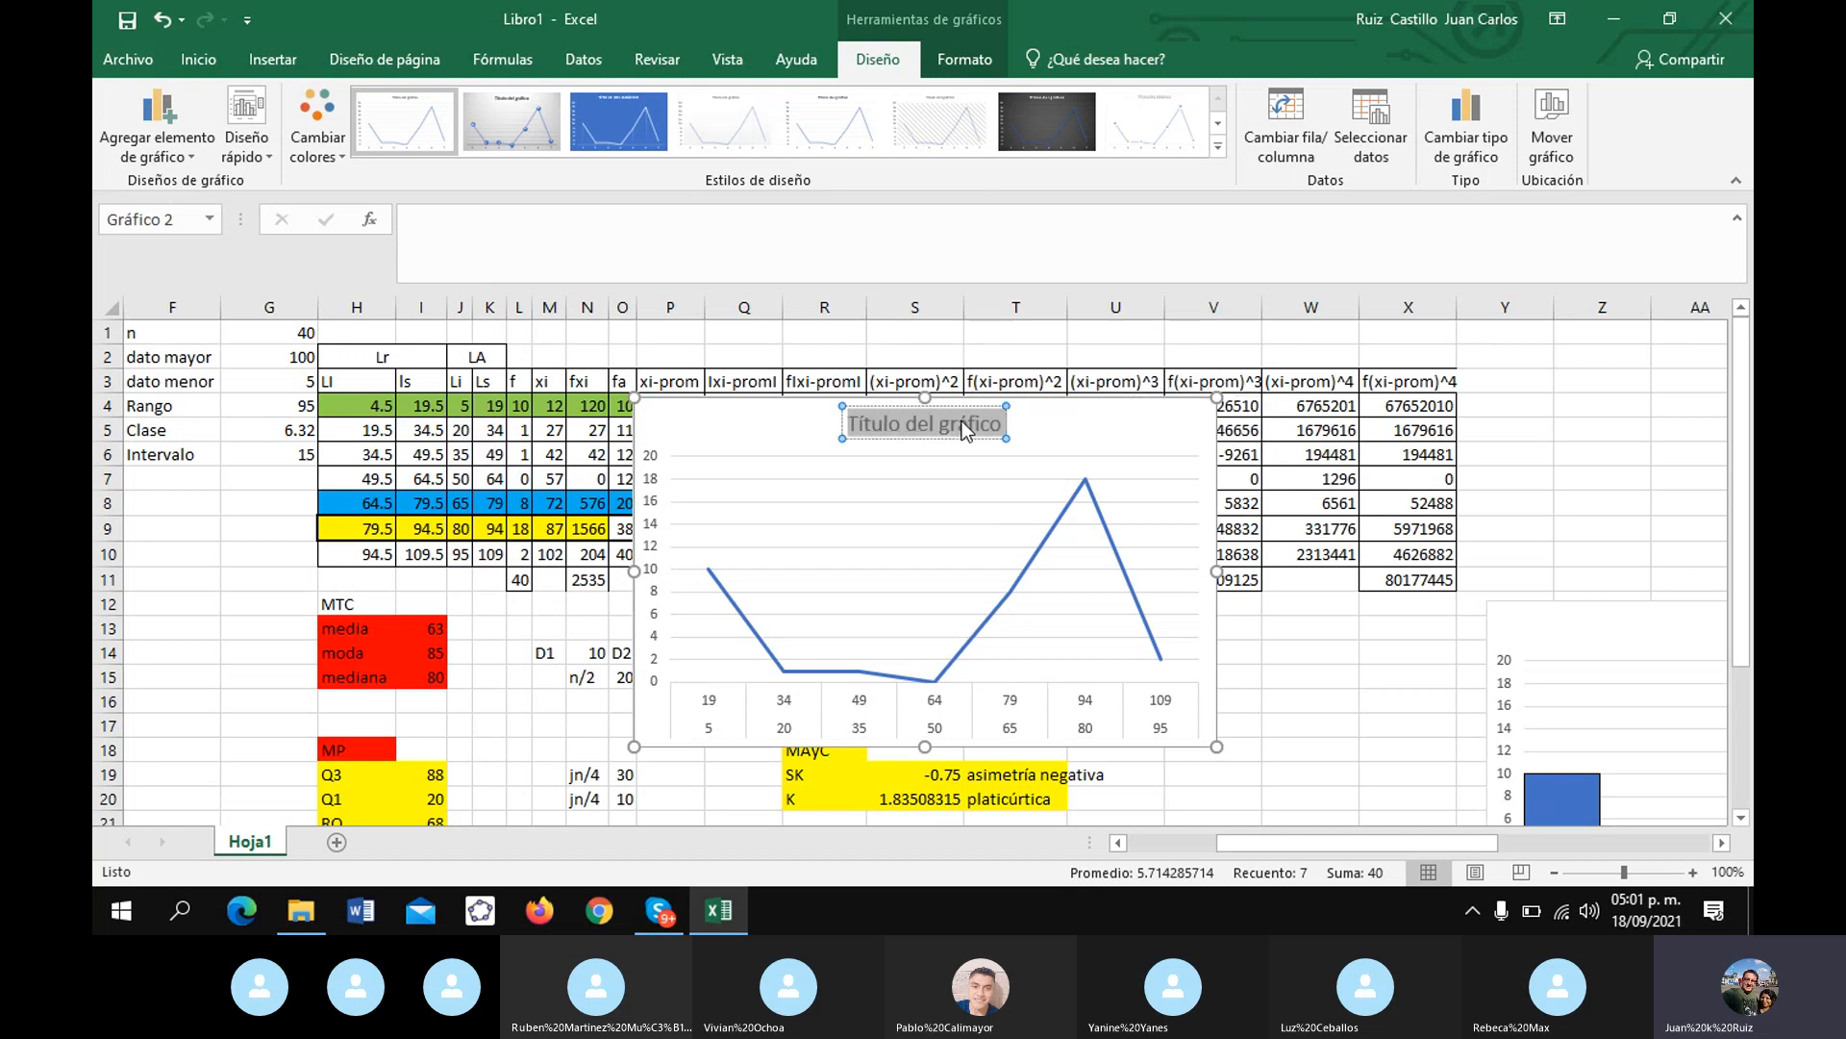
text(Poligono de g)
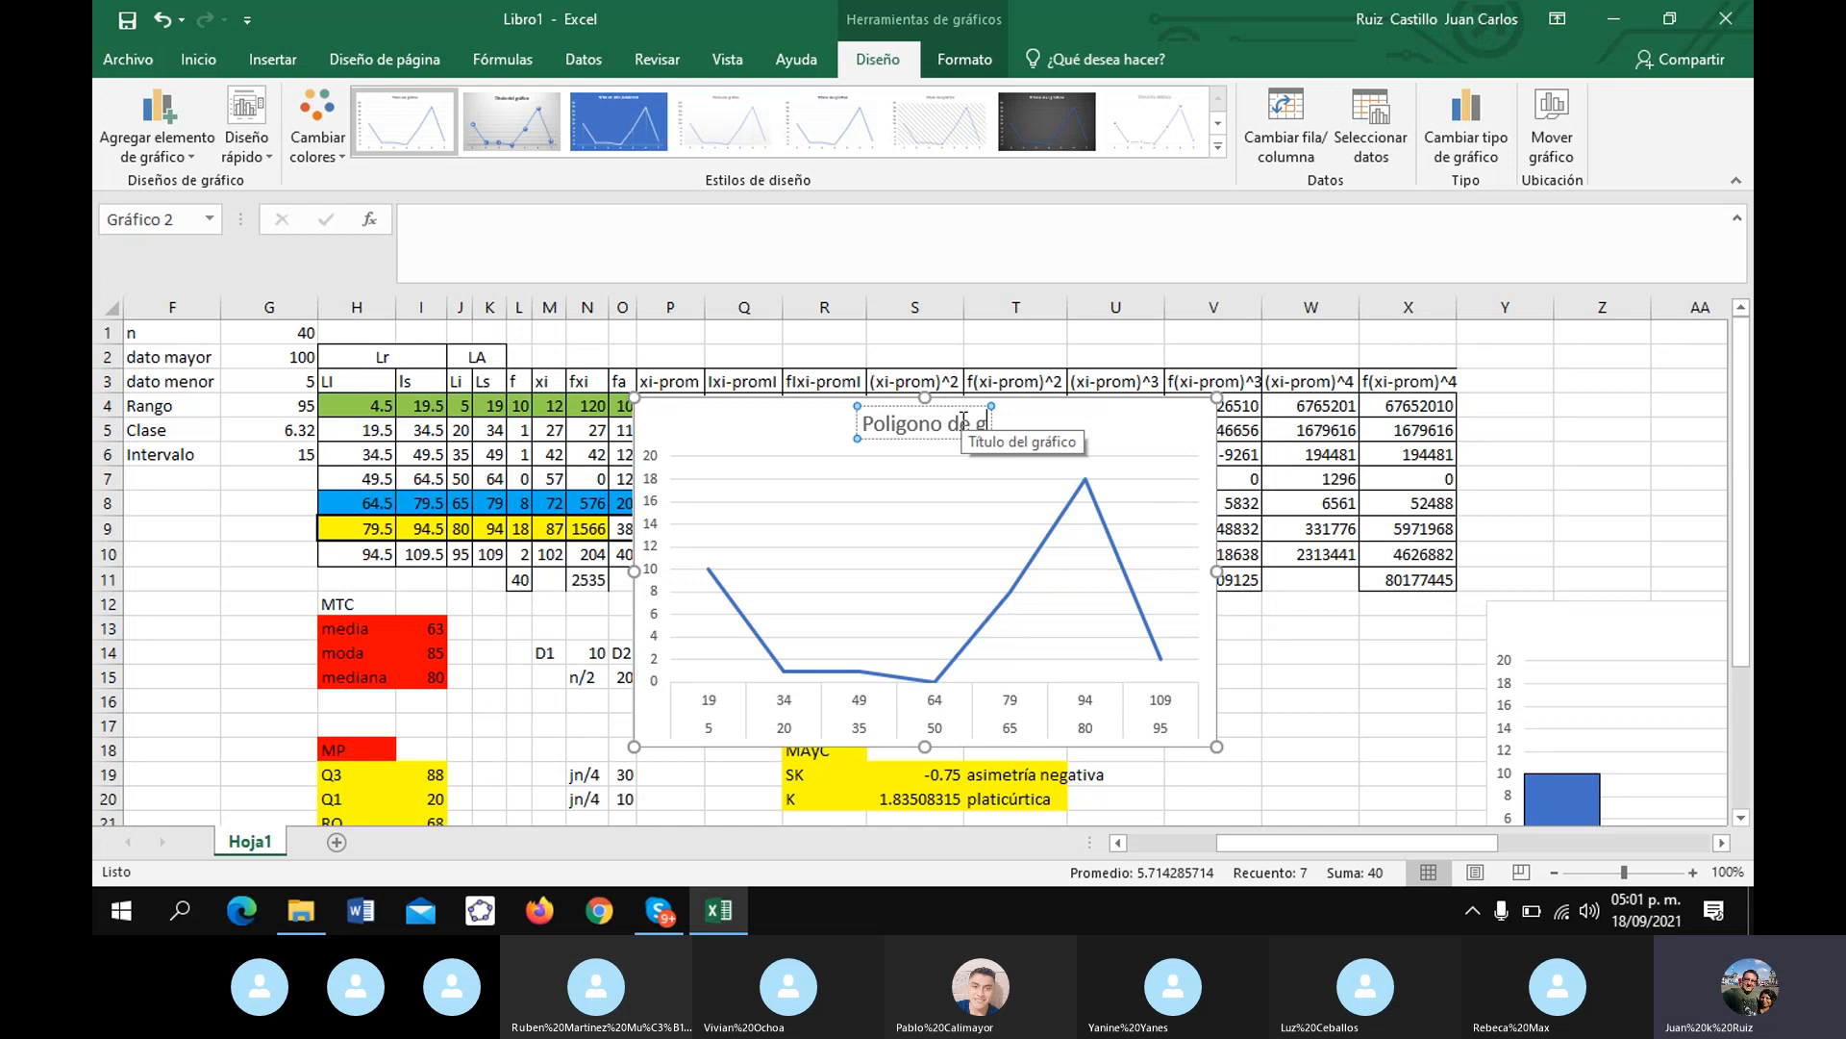
key(BackSpace)
text(frecuencia)
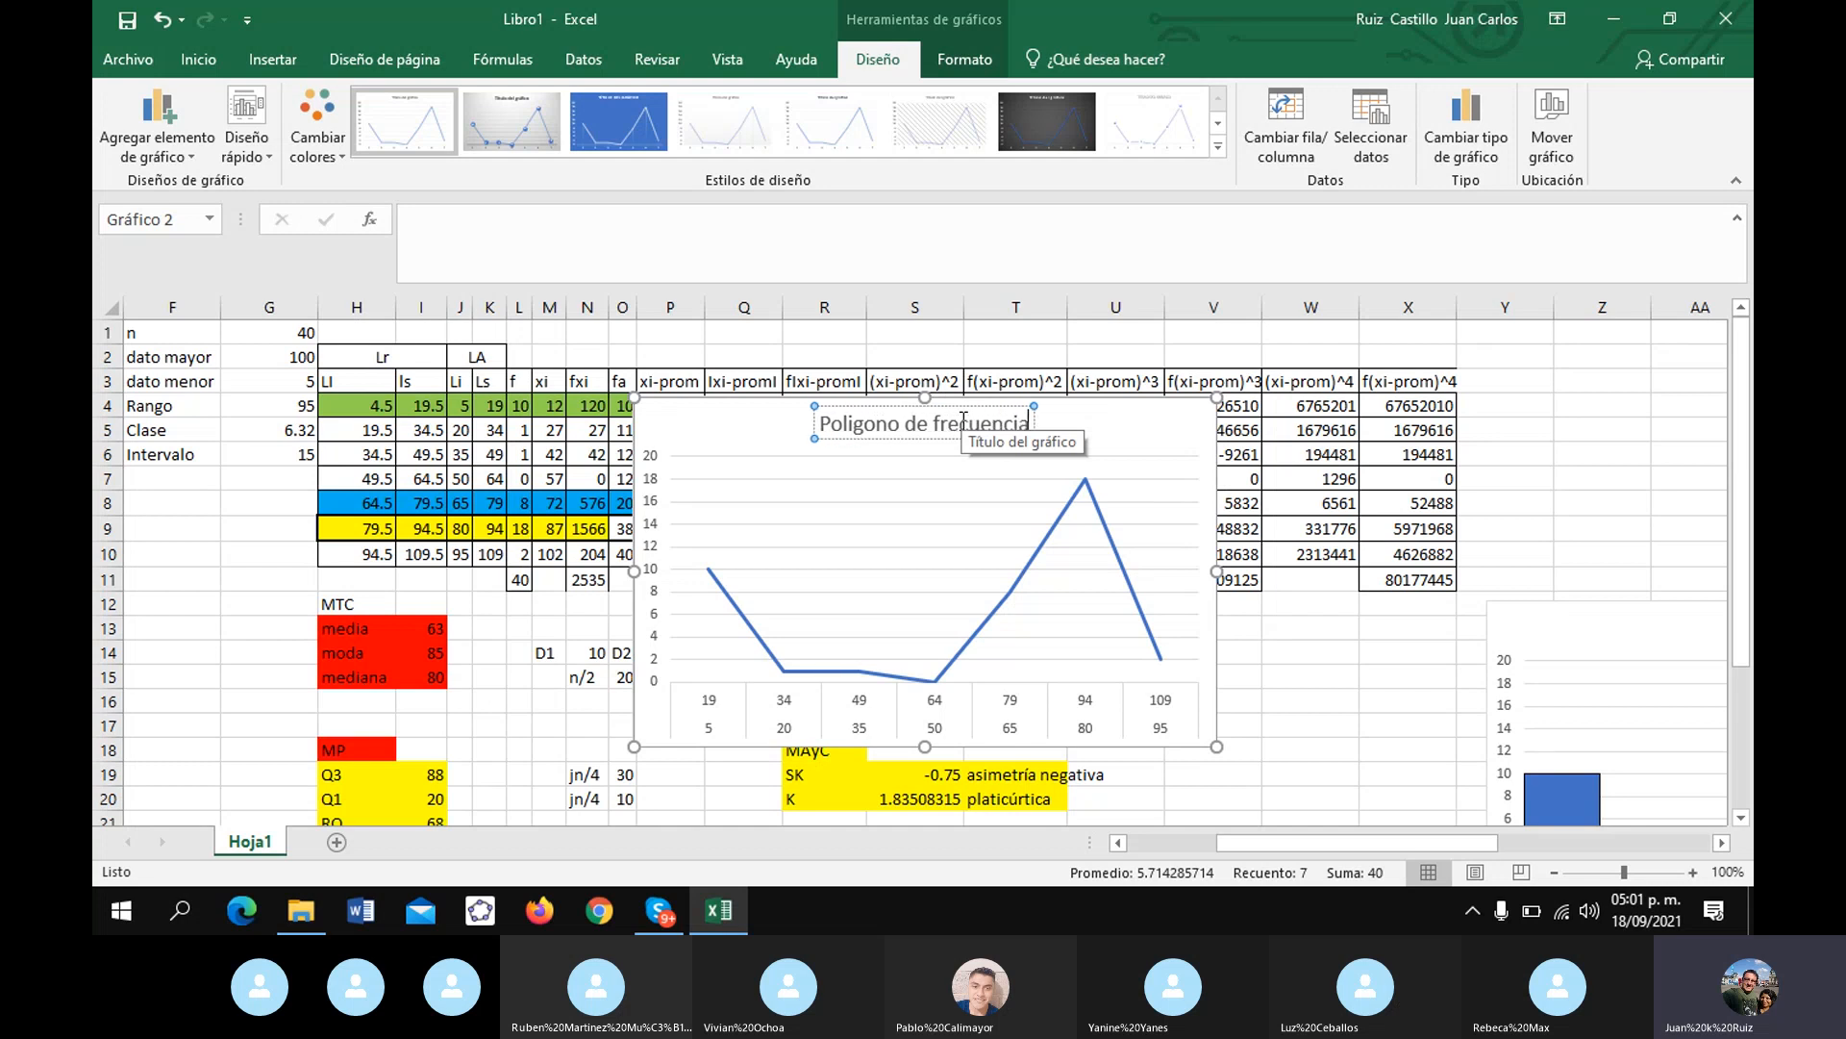
click(1577, 502)
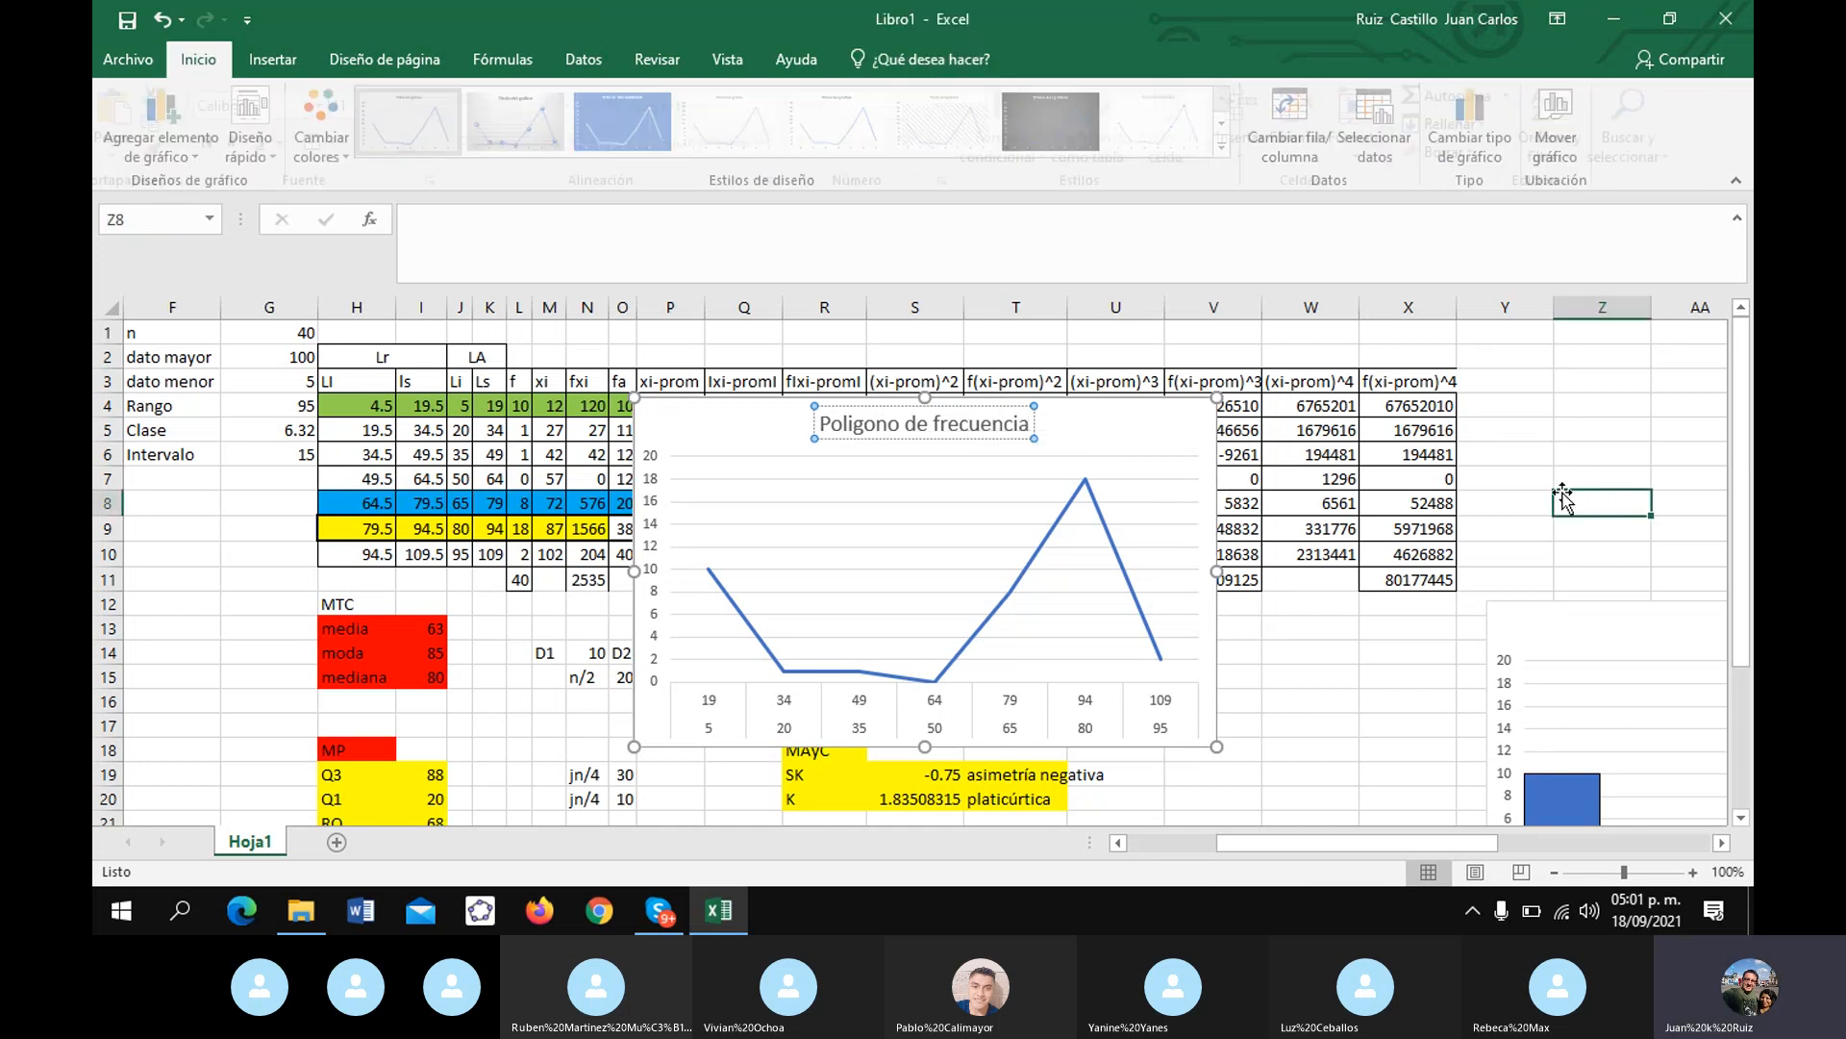
- Move the frequency polygon chart off the table and place it beside the histogram, starting near column AE
drag(660, 423, 1705, 679)
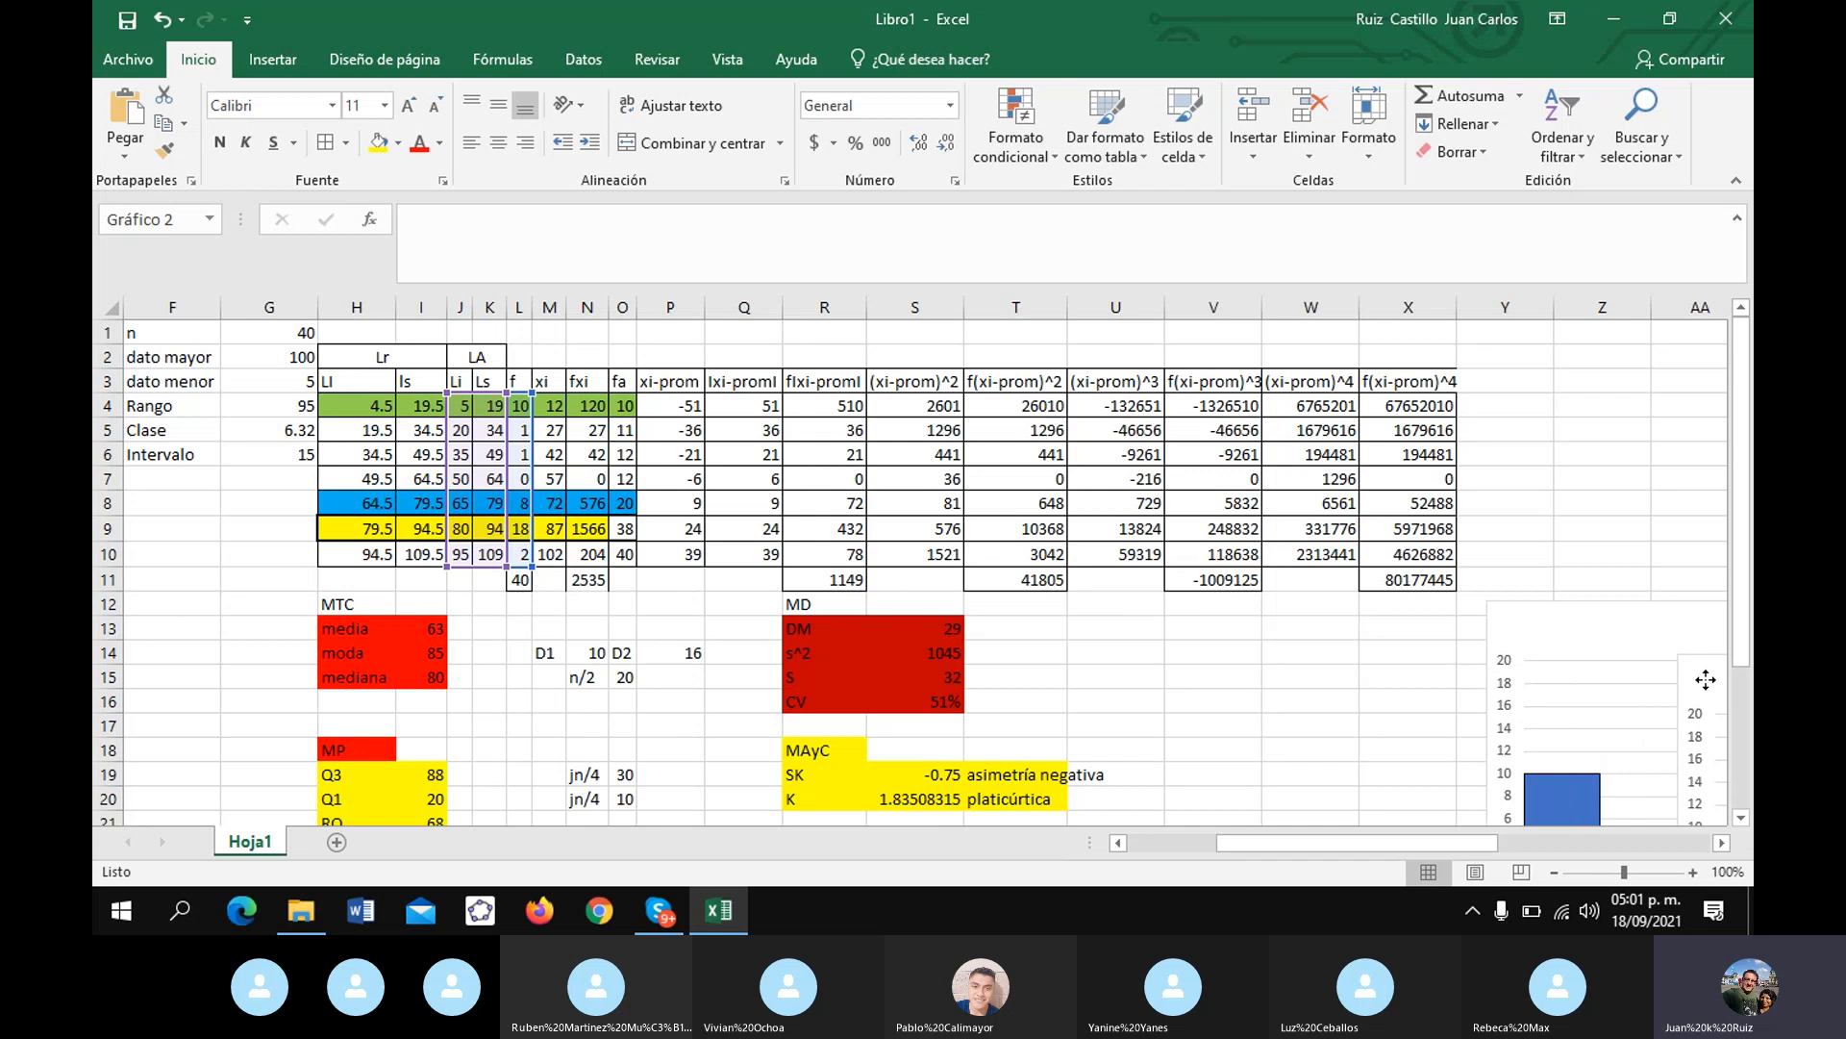
drag(1440, 840, 1536, 840)
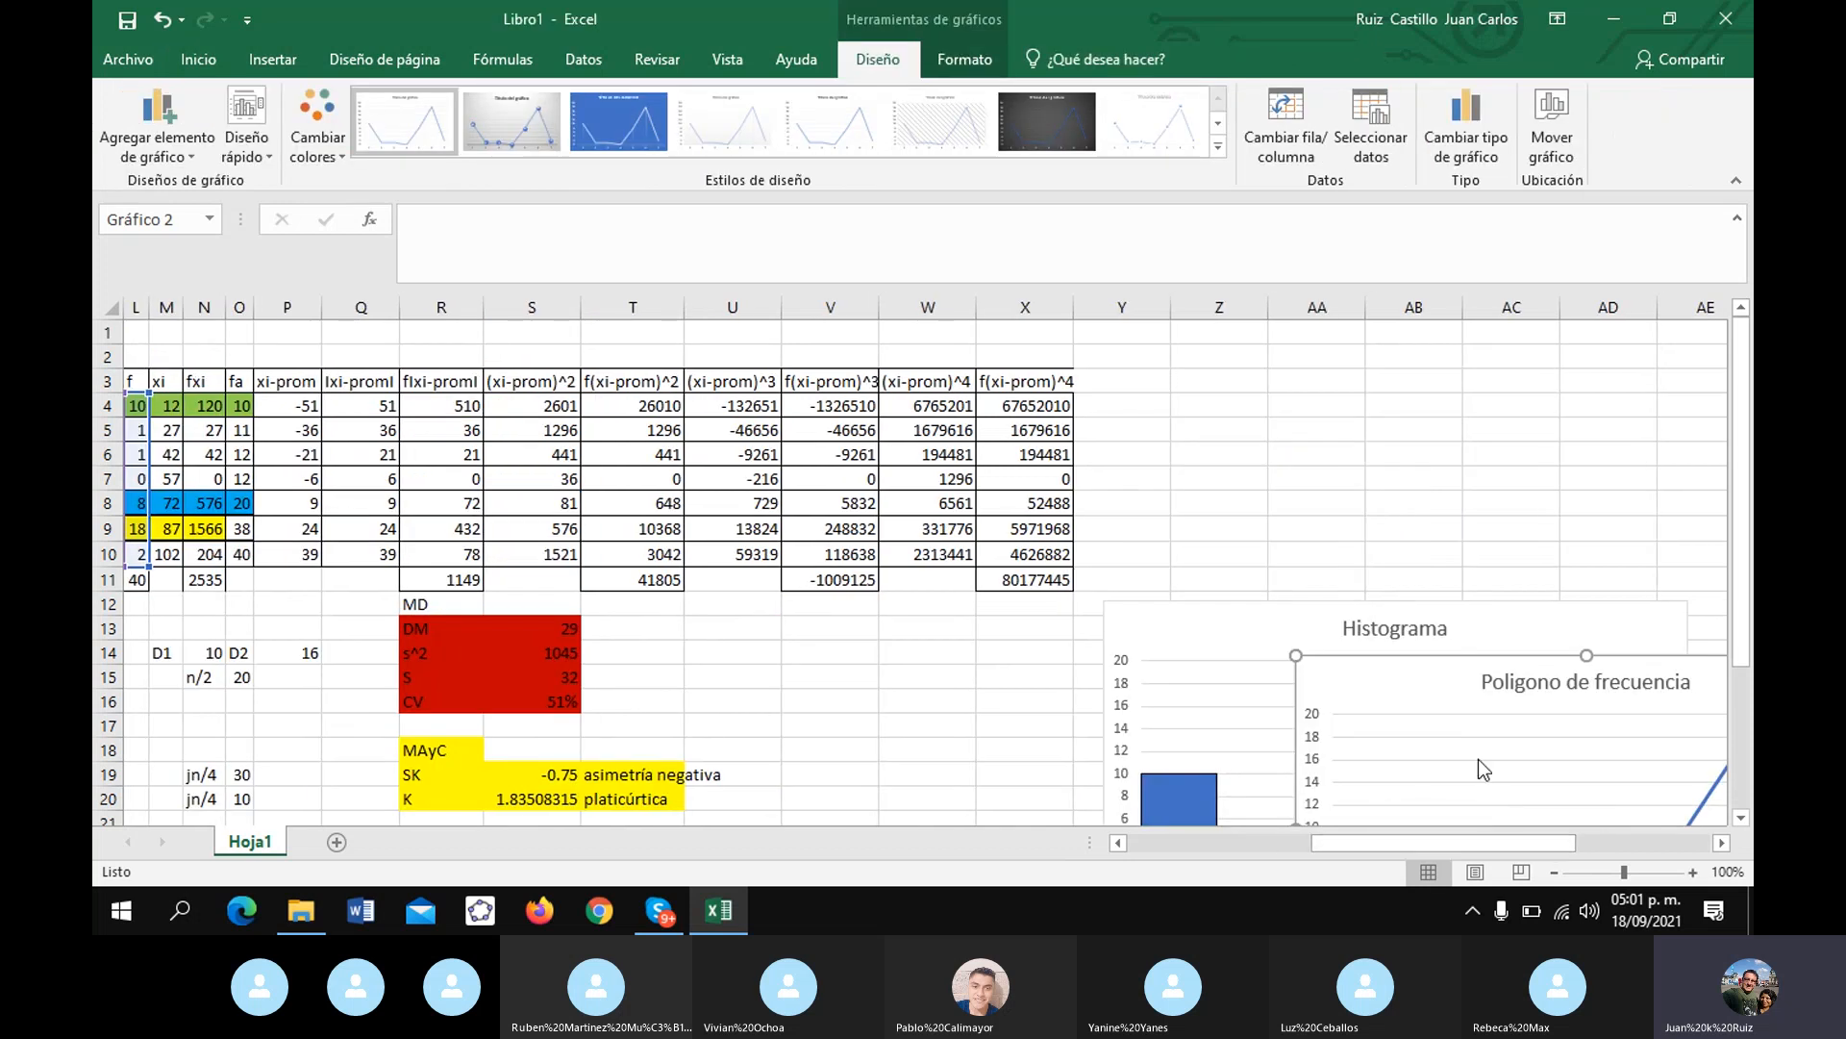
drag(1386, 689, 1506, 635)
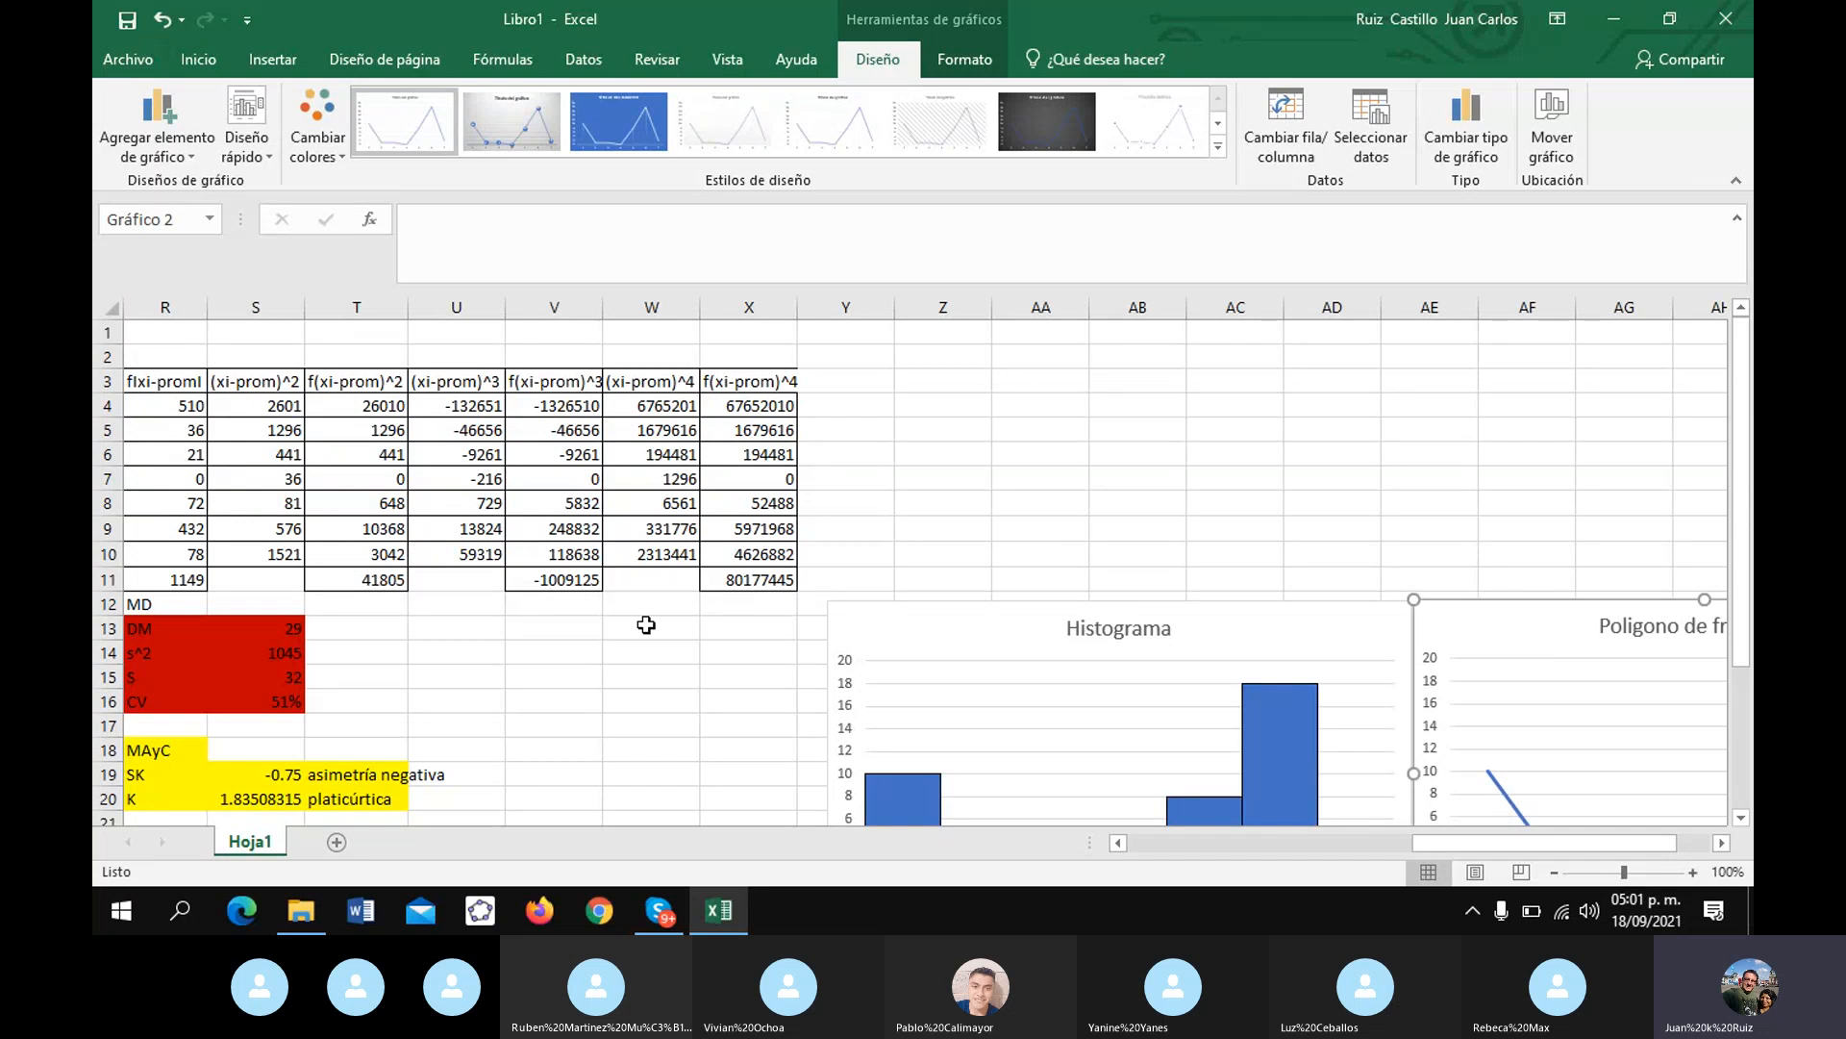
click(664, 652)
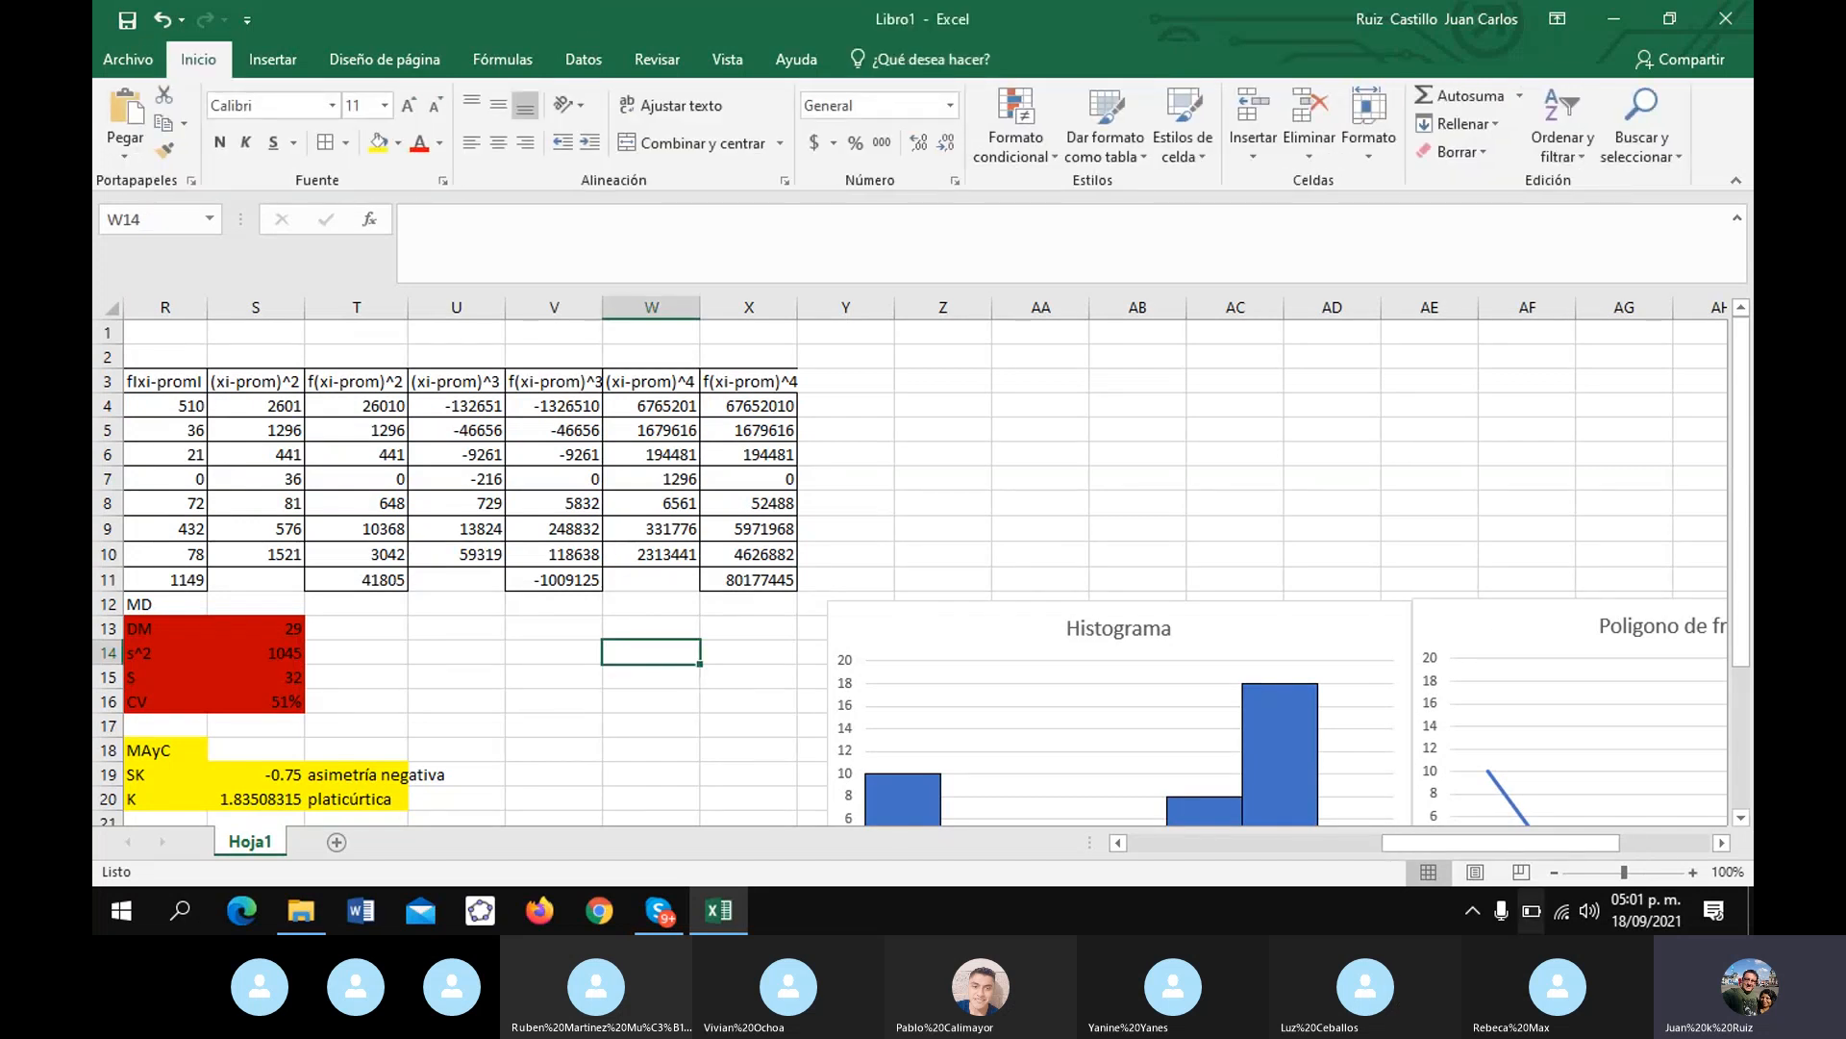
key(Left)
key(Left)
key(Left)
key(Left)
key(Left)
key(Left)
key(Left)
key(Left)
key(Left)
key(Left)
key(Left)
key(Left)
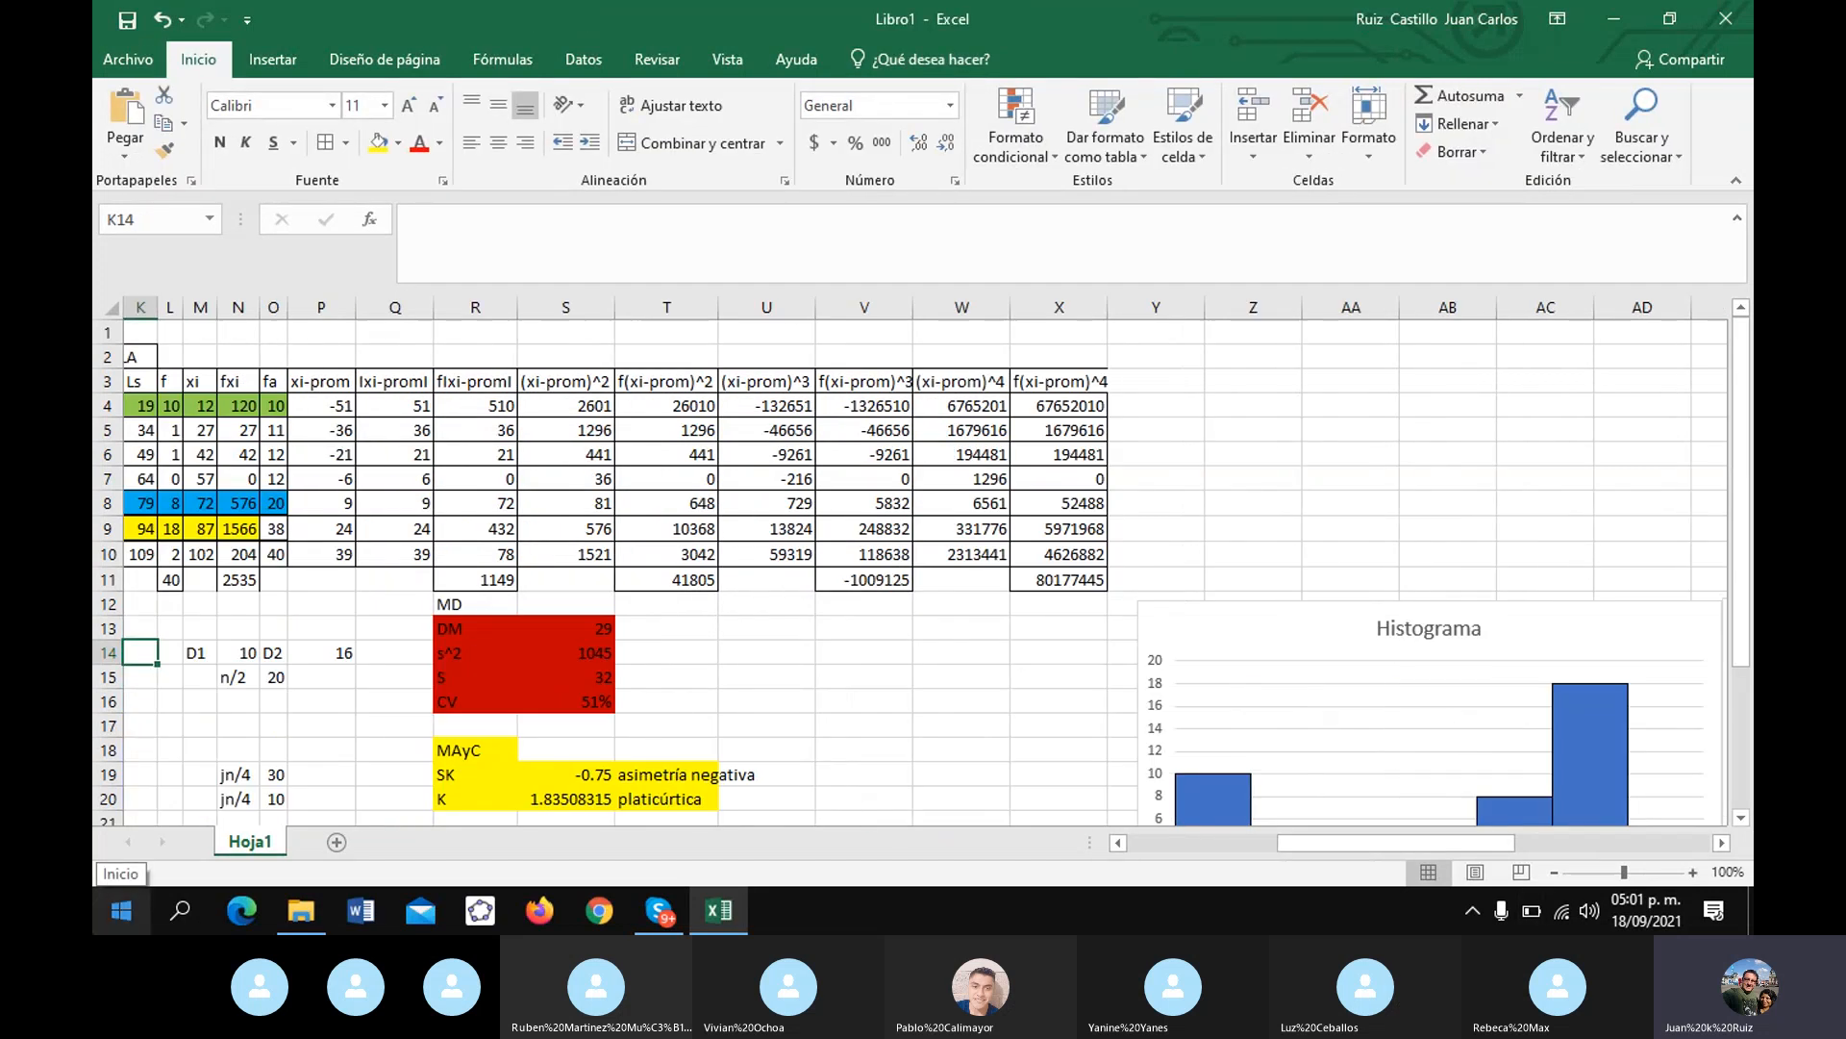
- Insert a 2-D line chart of the cumulative frequencies in O4:O10
click(272, 407)
drag(272, 407, 274, 554)
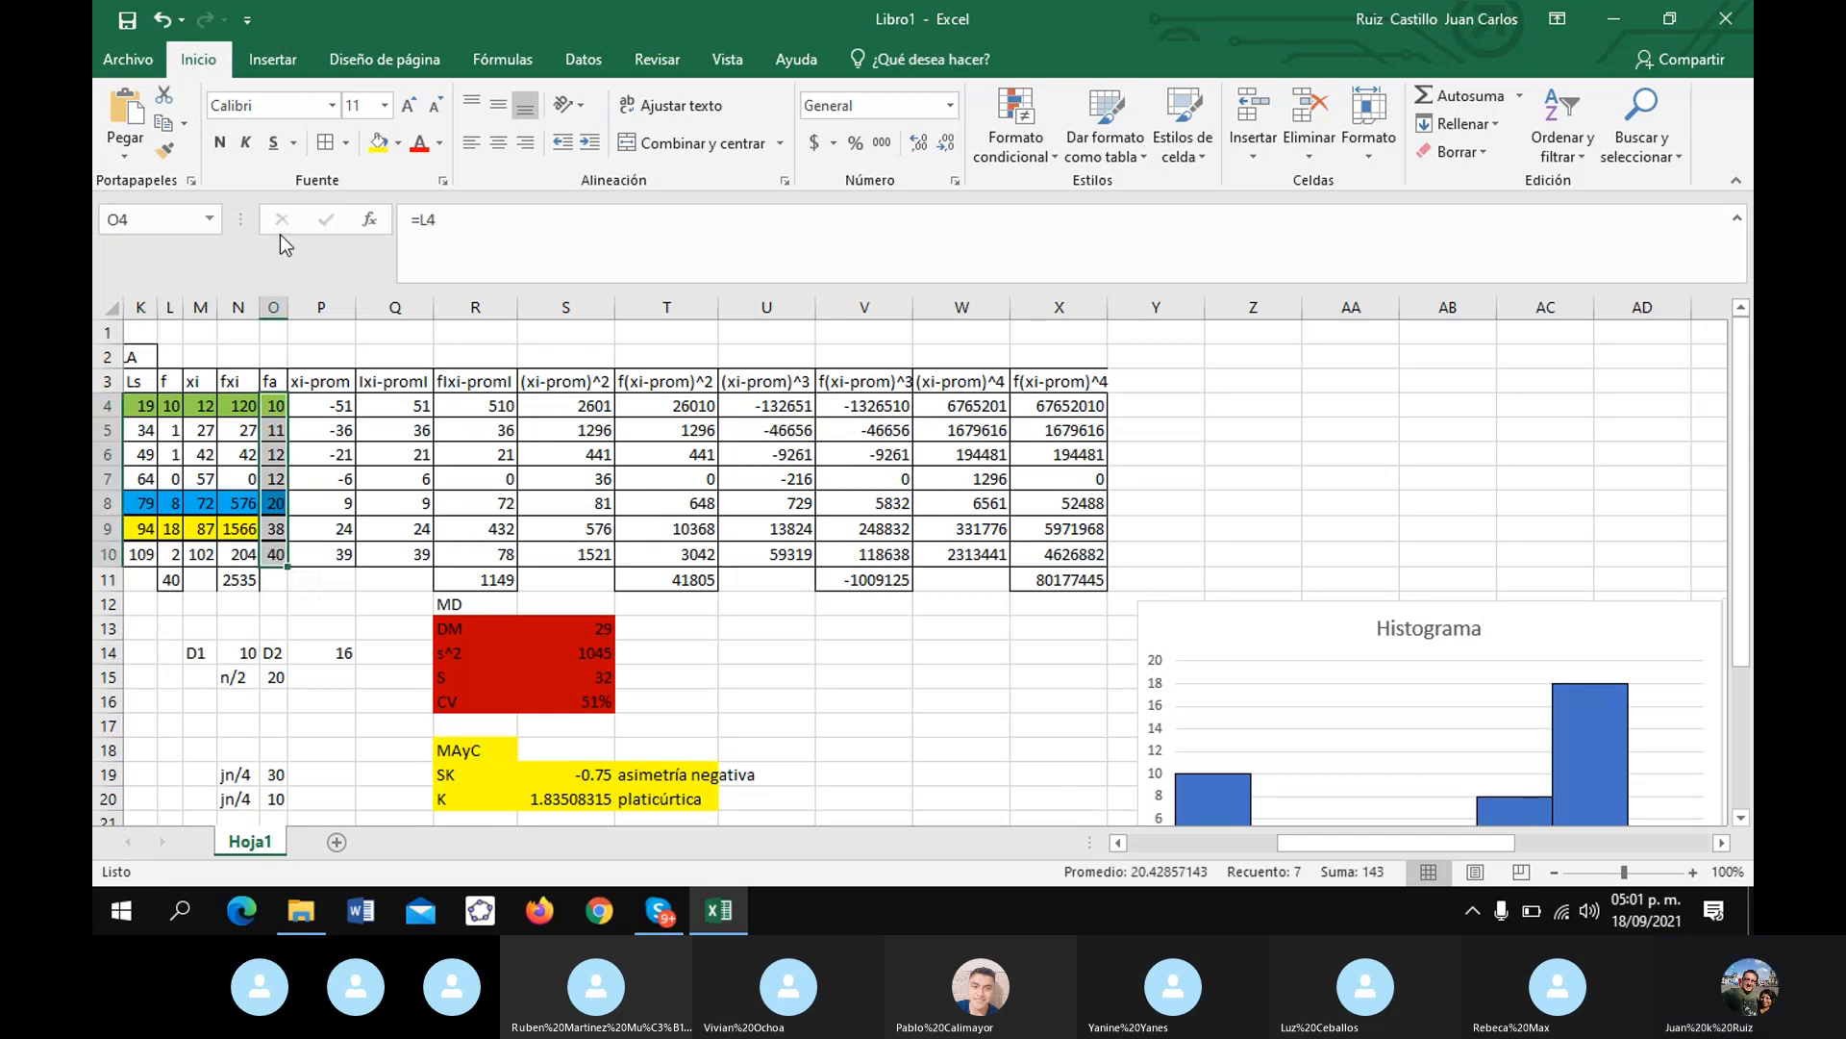
click(272, 60)
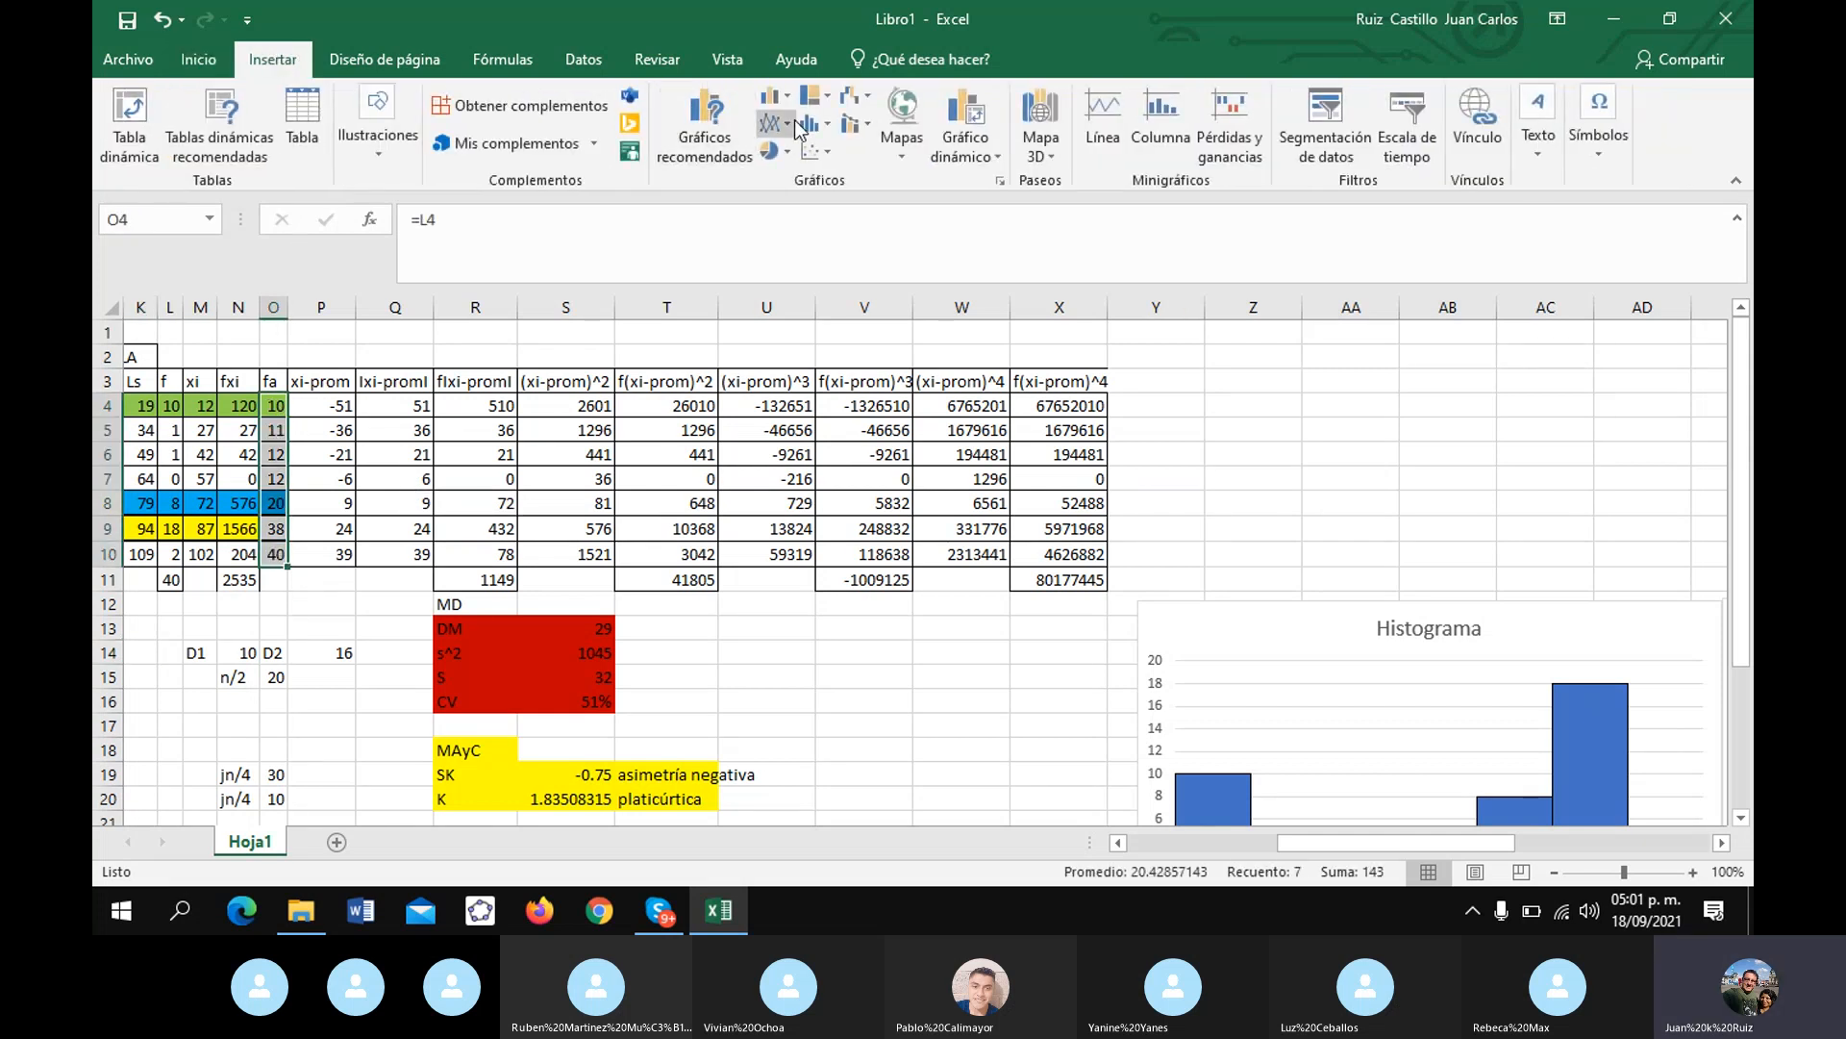
click(791, 123)
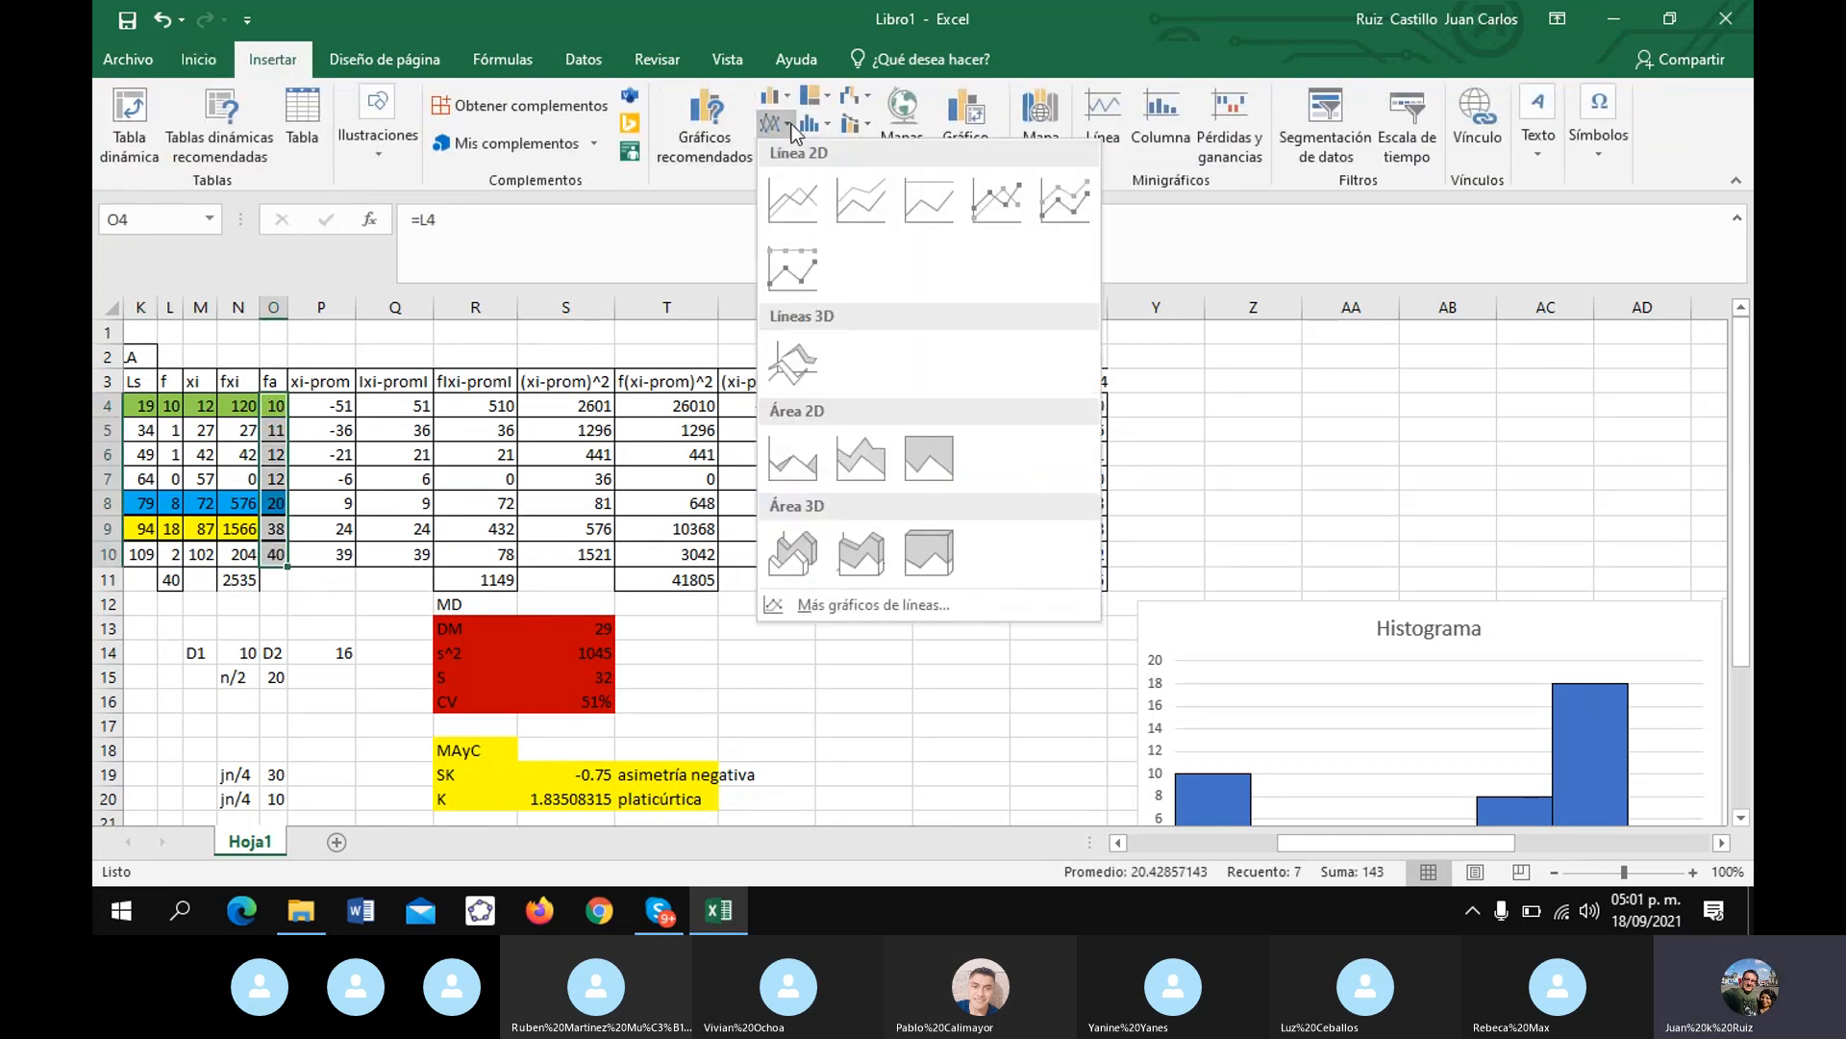
click(796, 189)
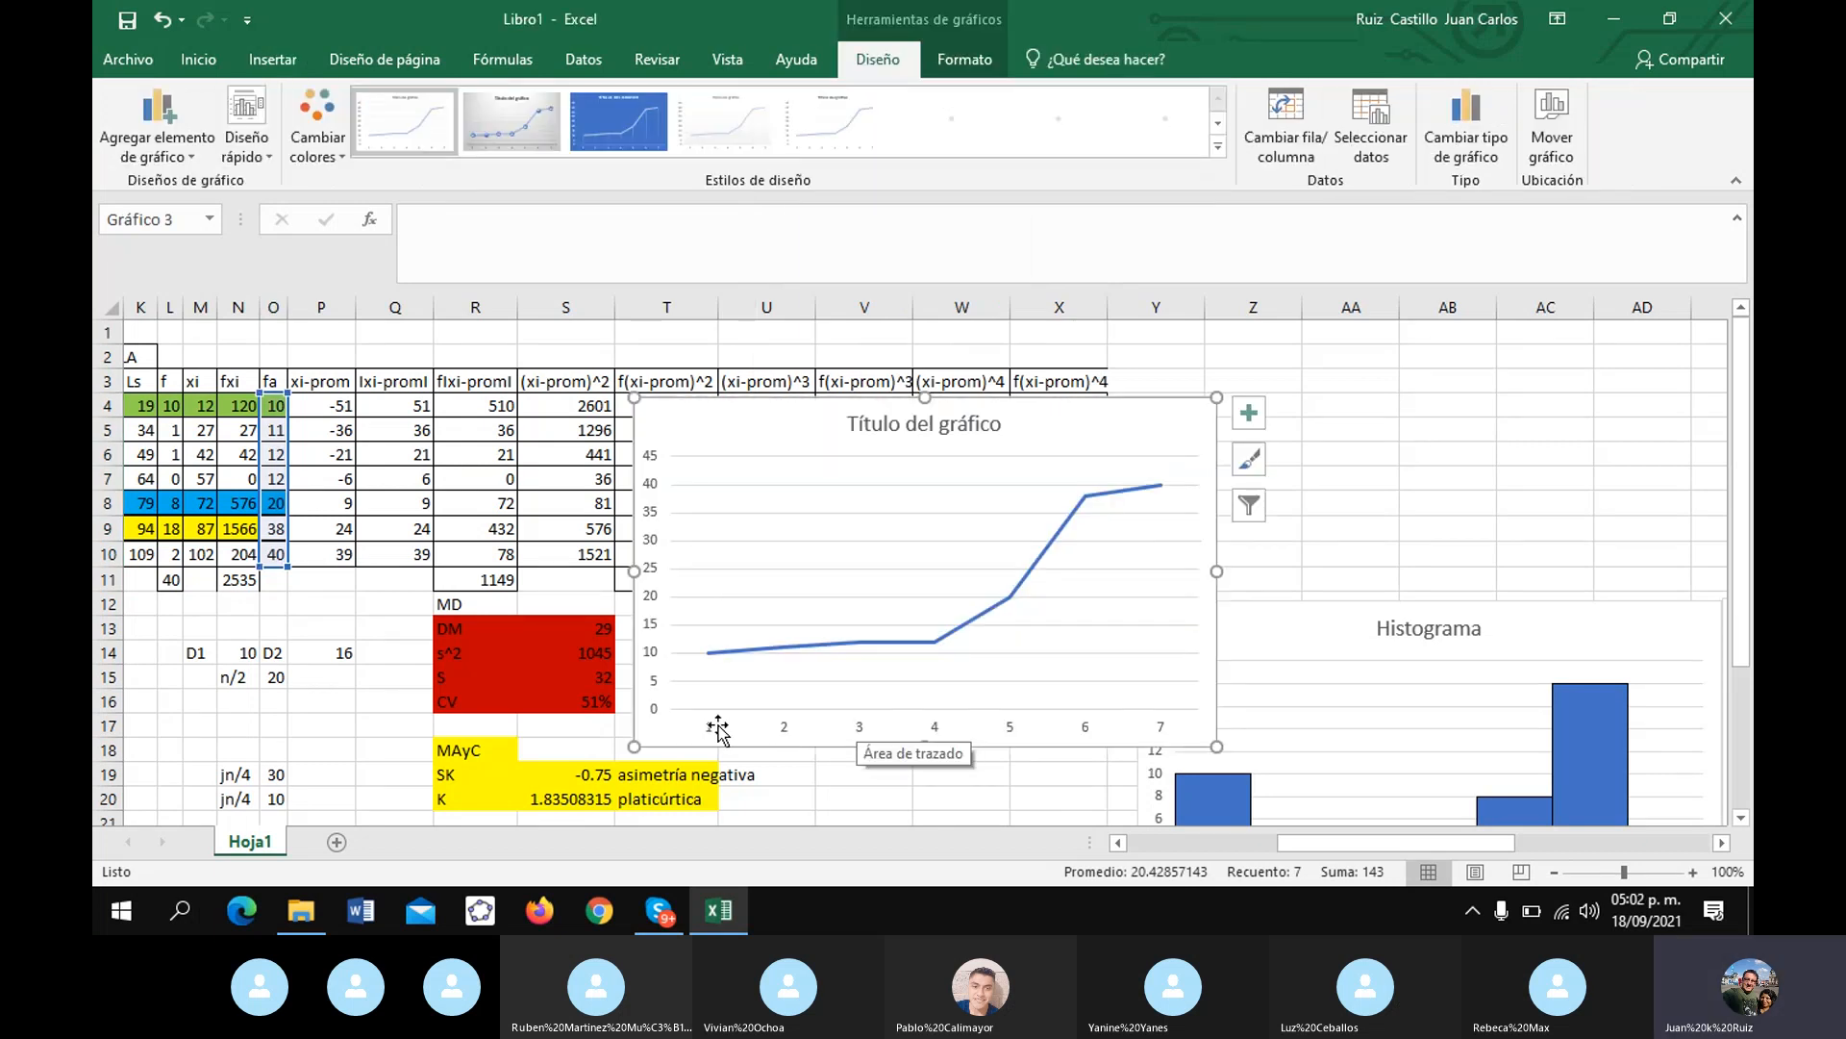
- Set the cumulative frequency chart's horizontal axis labels to the class marks in M4:M10
right_click(713, 736)
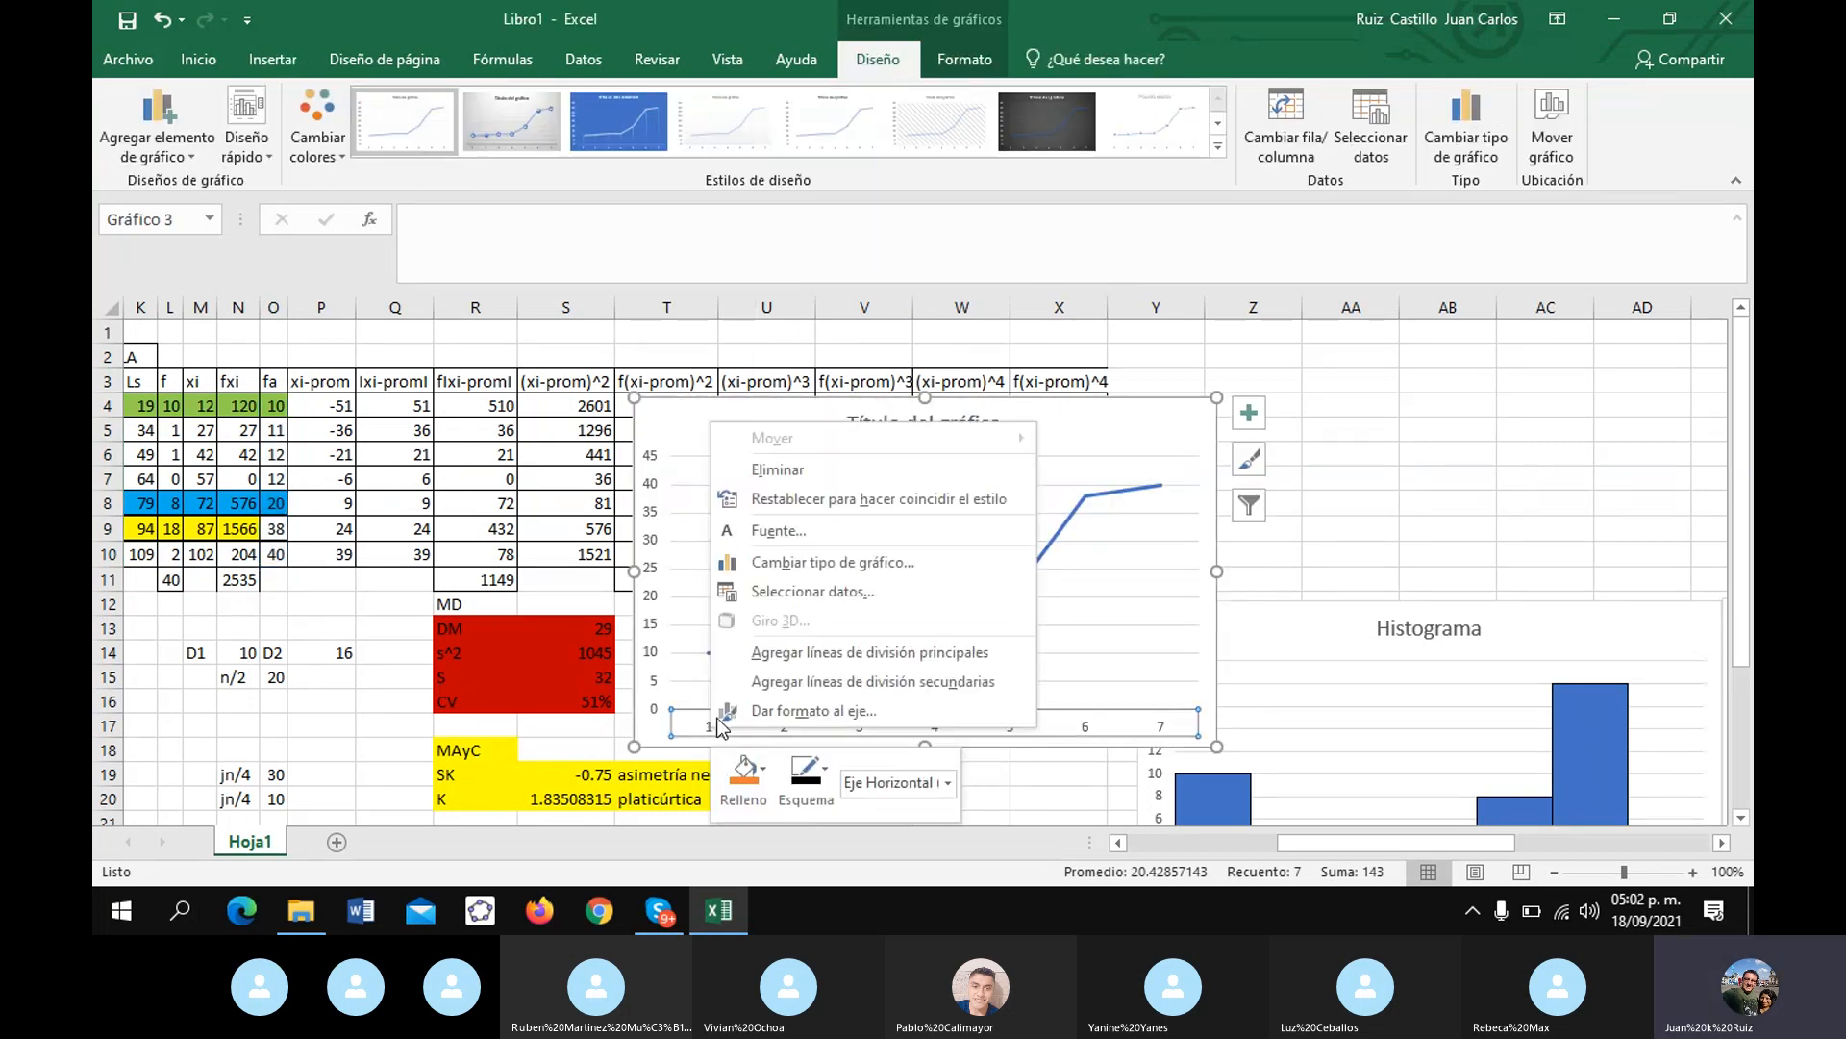
click(788, 593)
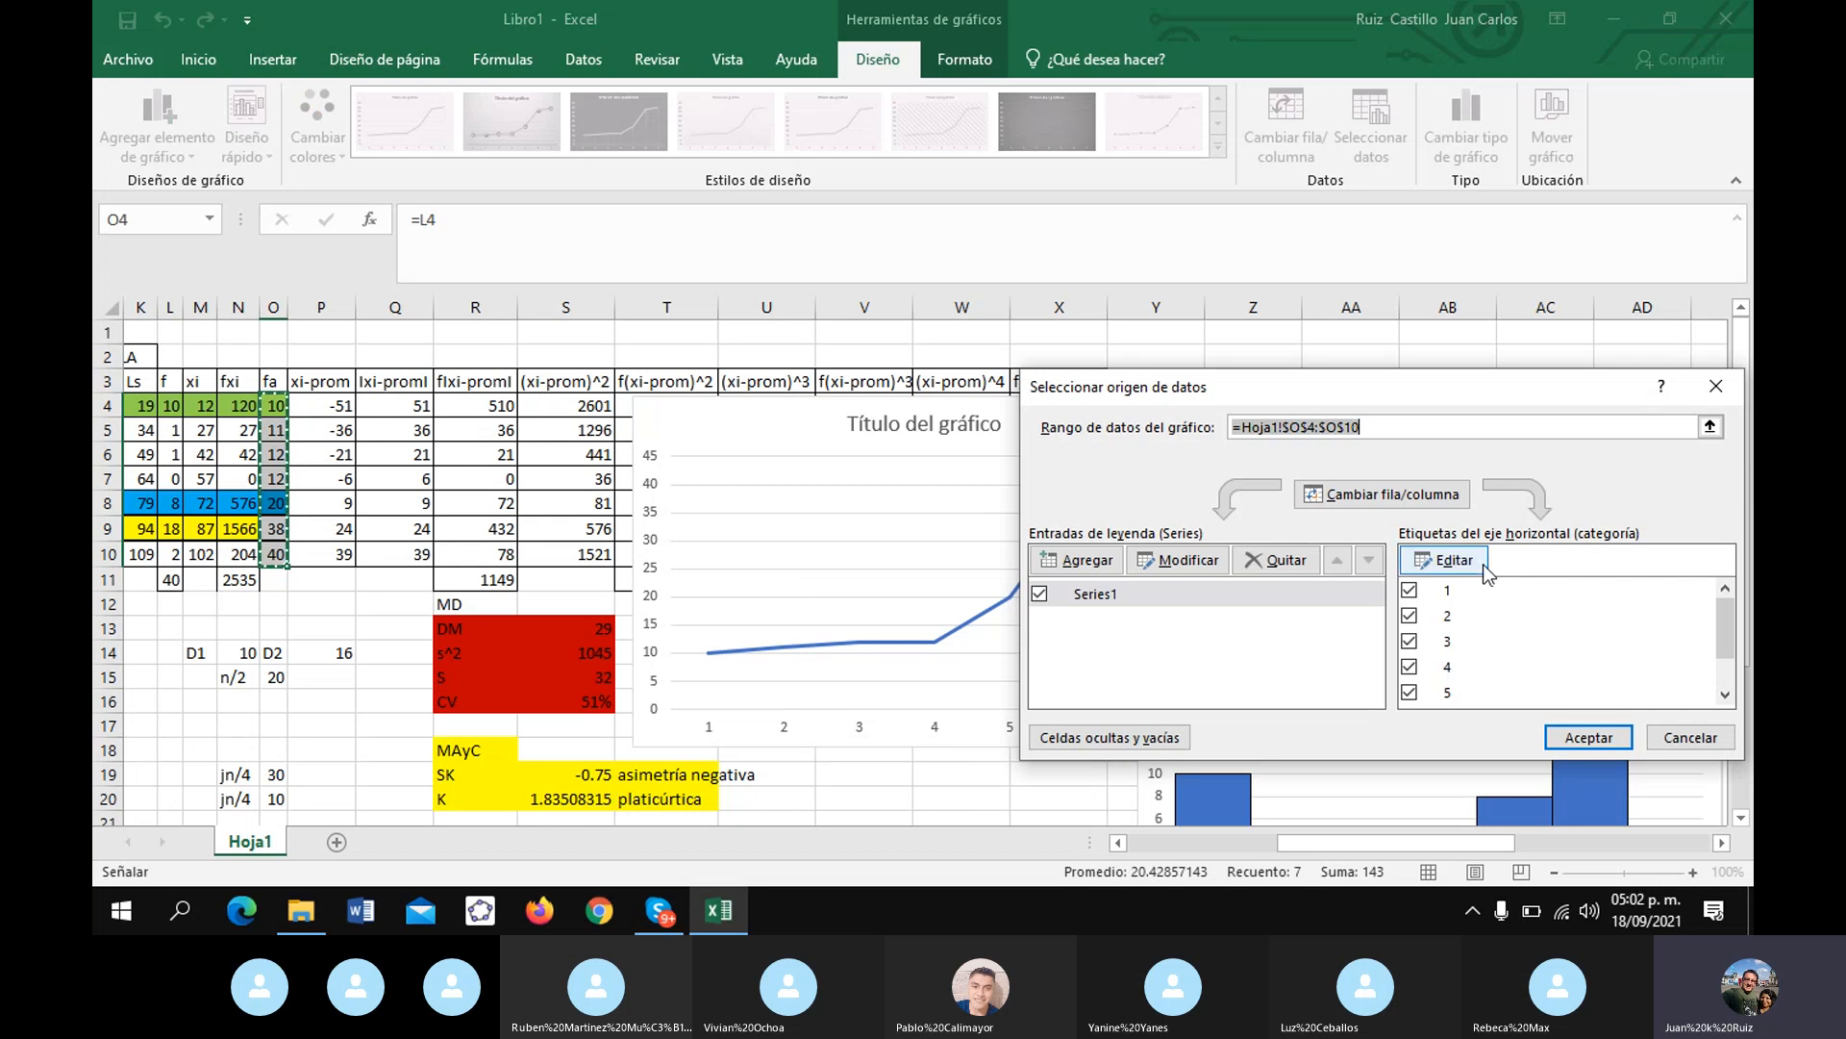
click(1479, 562)
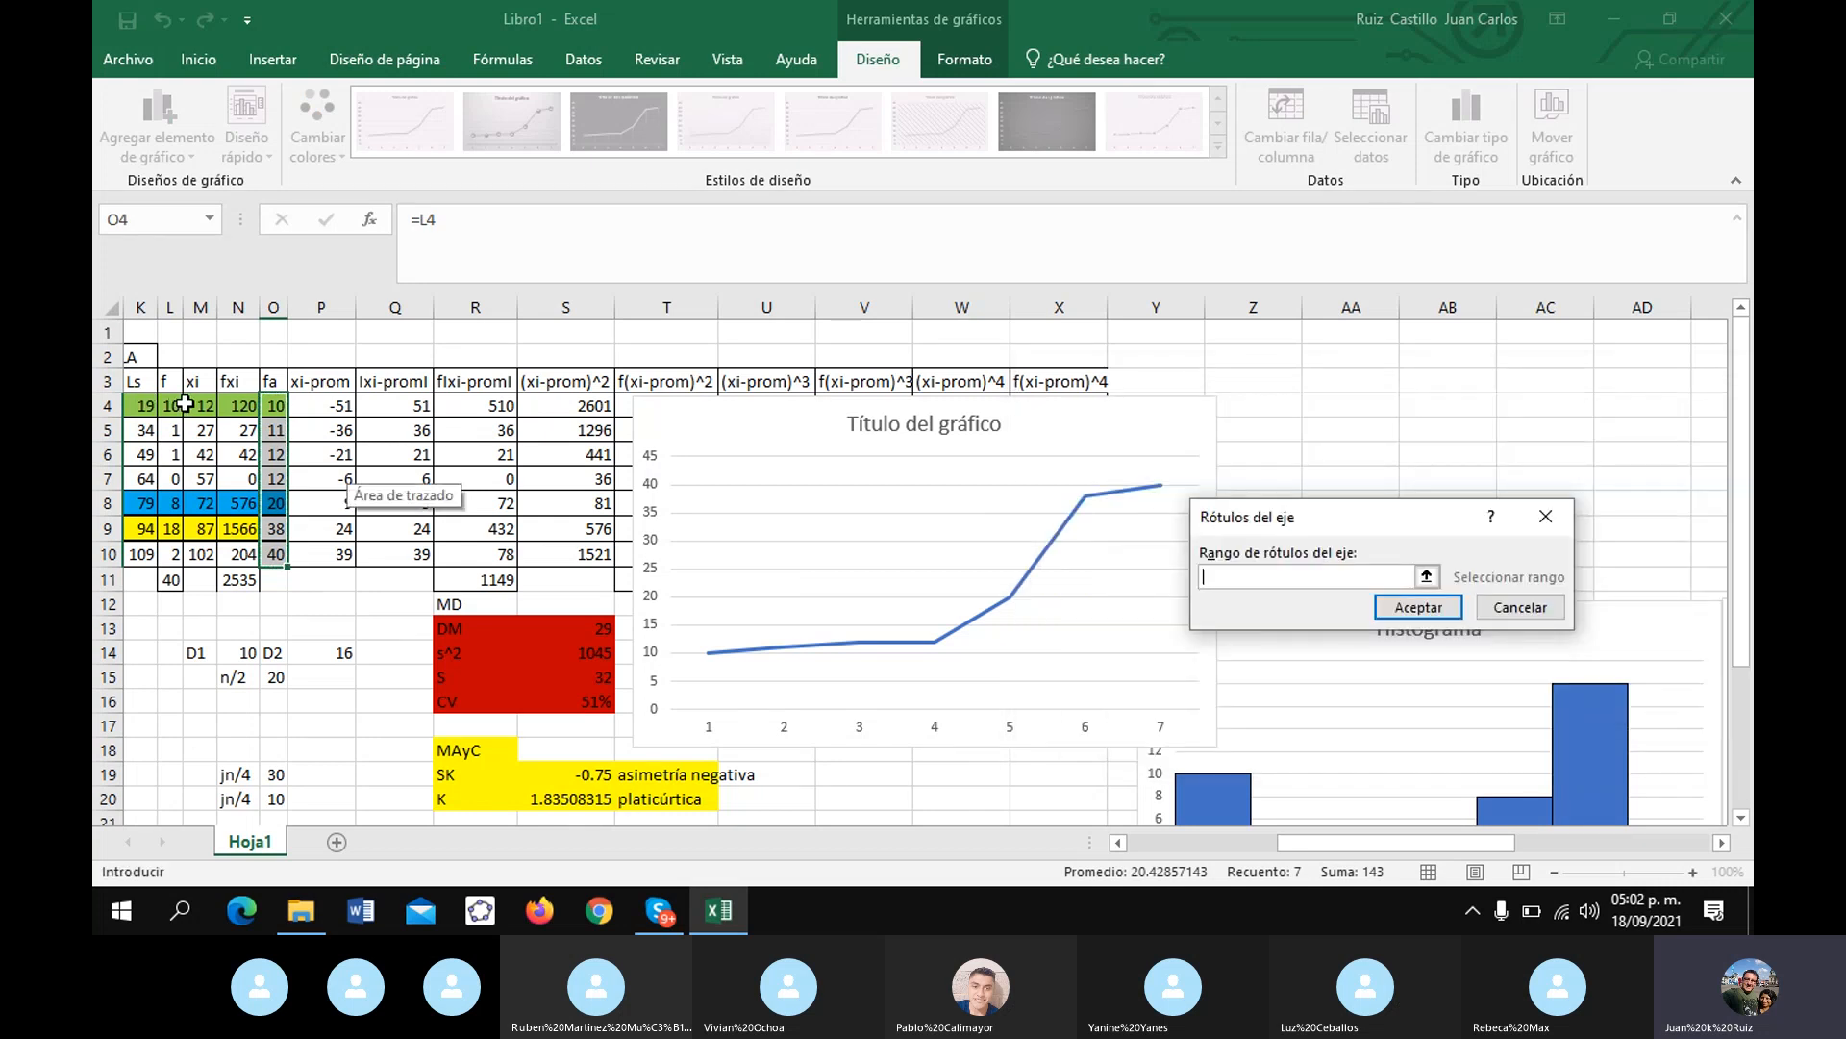
drag(193, 405, 202, 554)
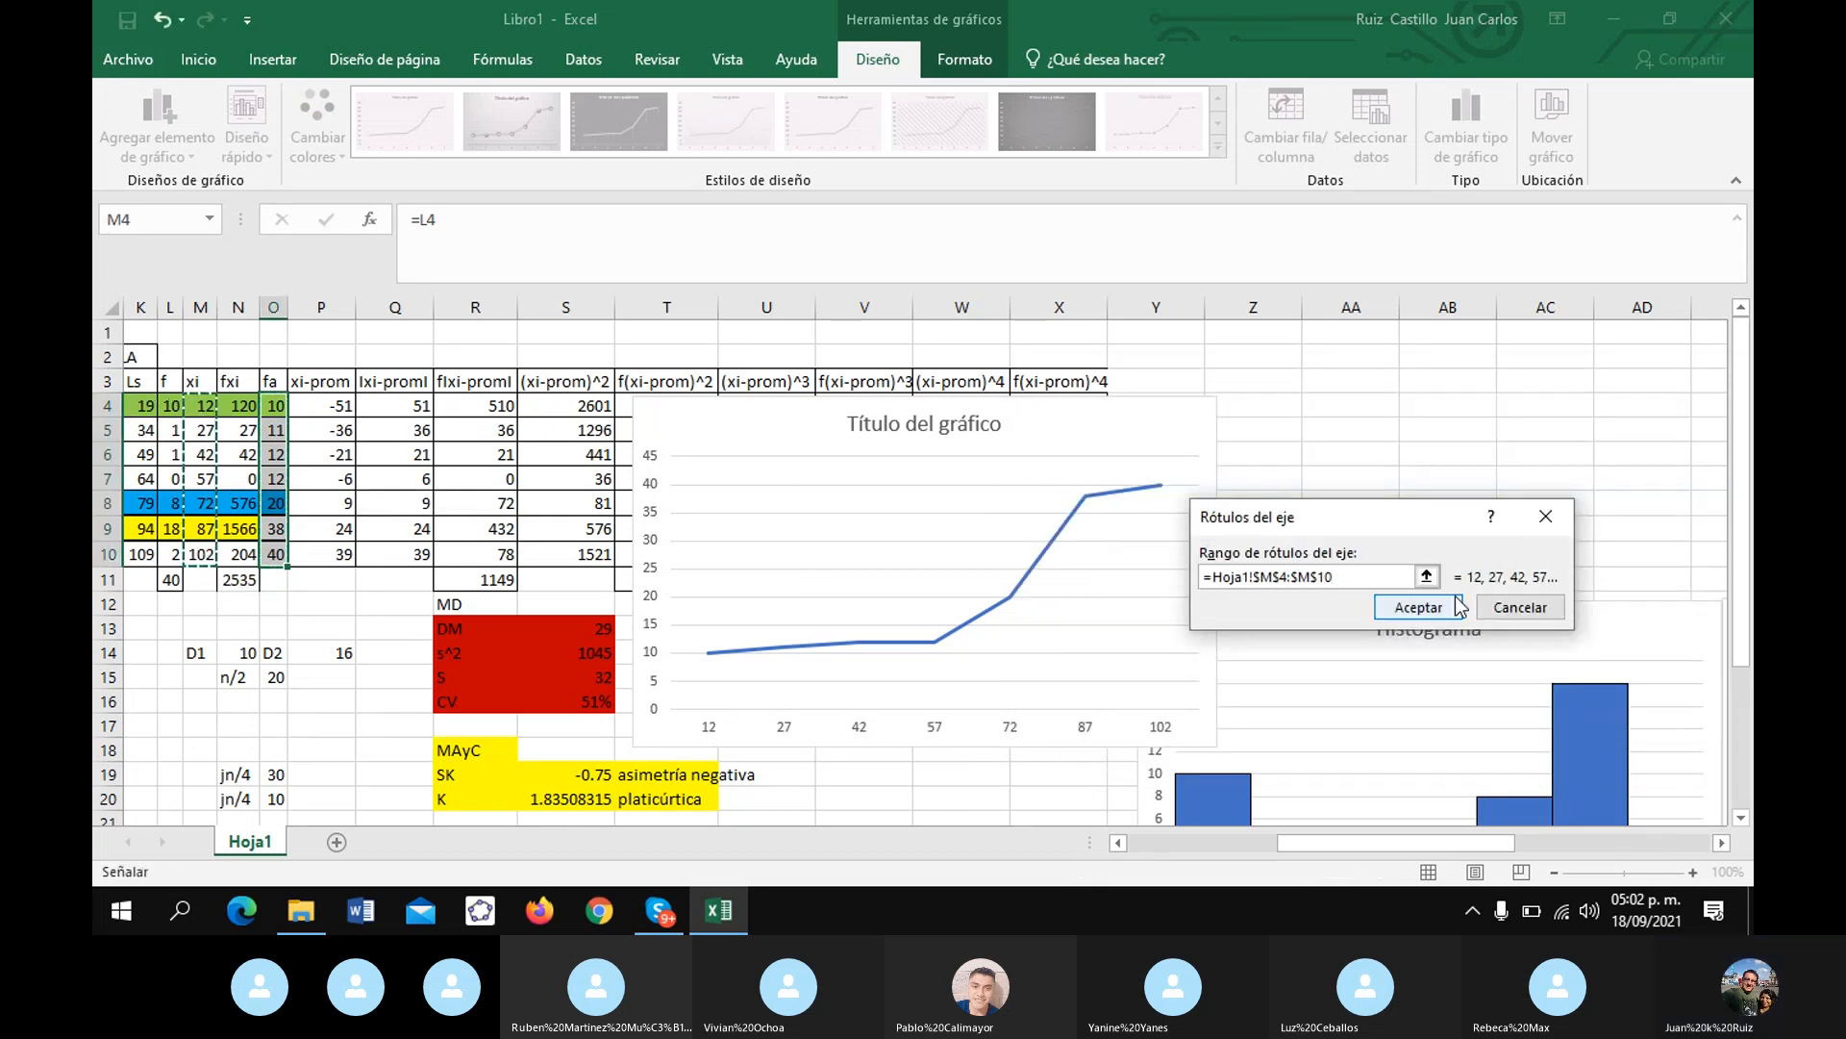
click(1456, 603)
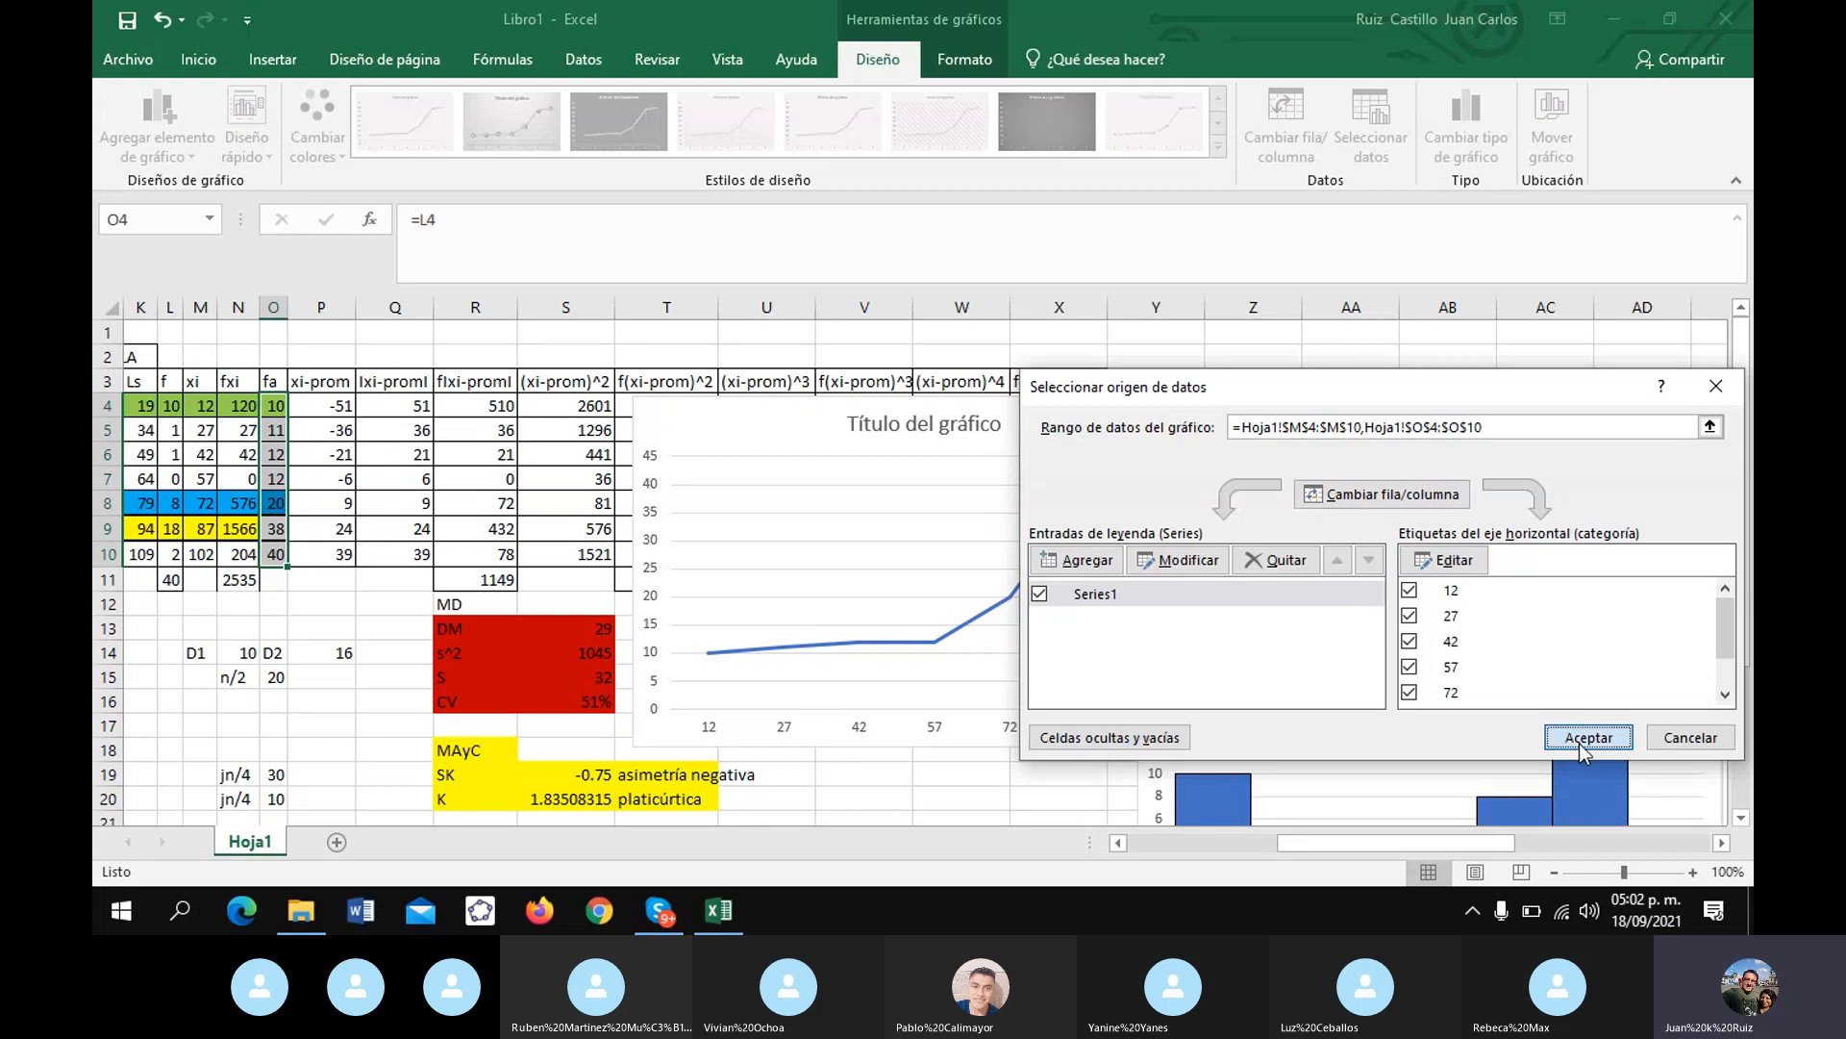
click(1565, 742)
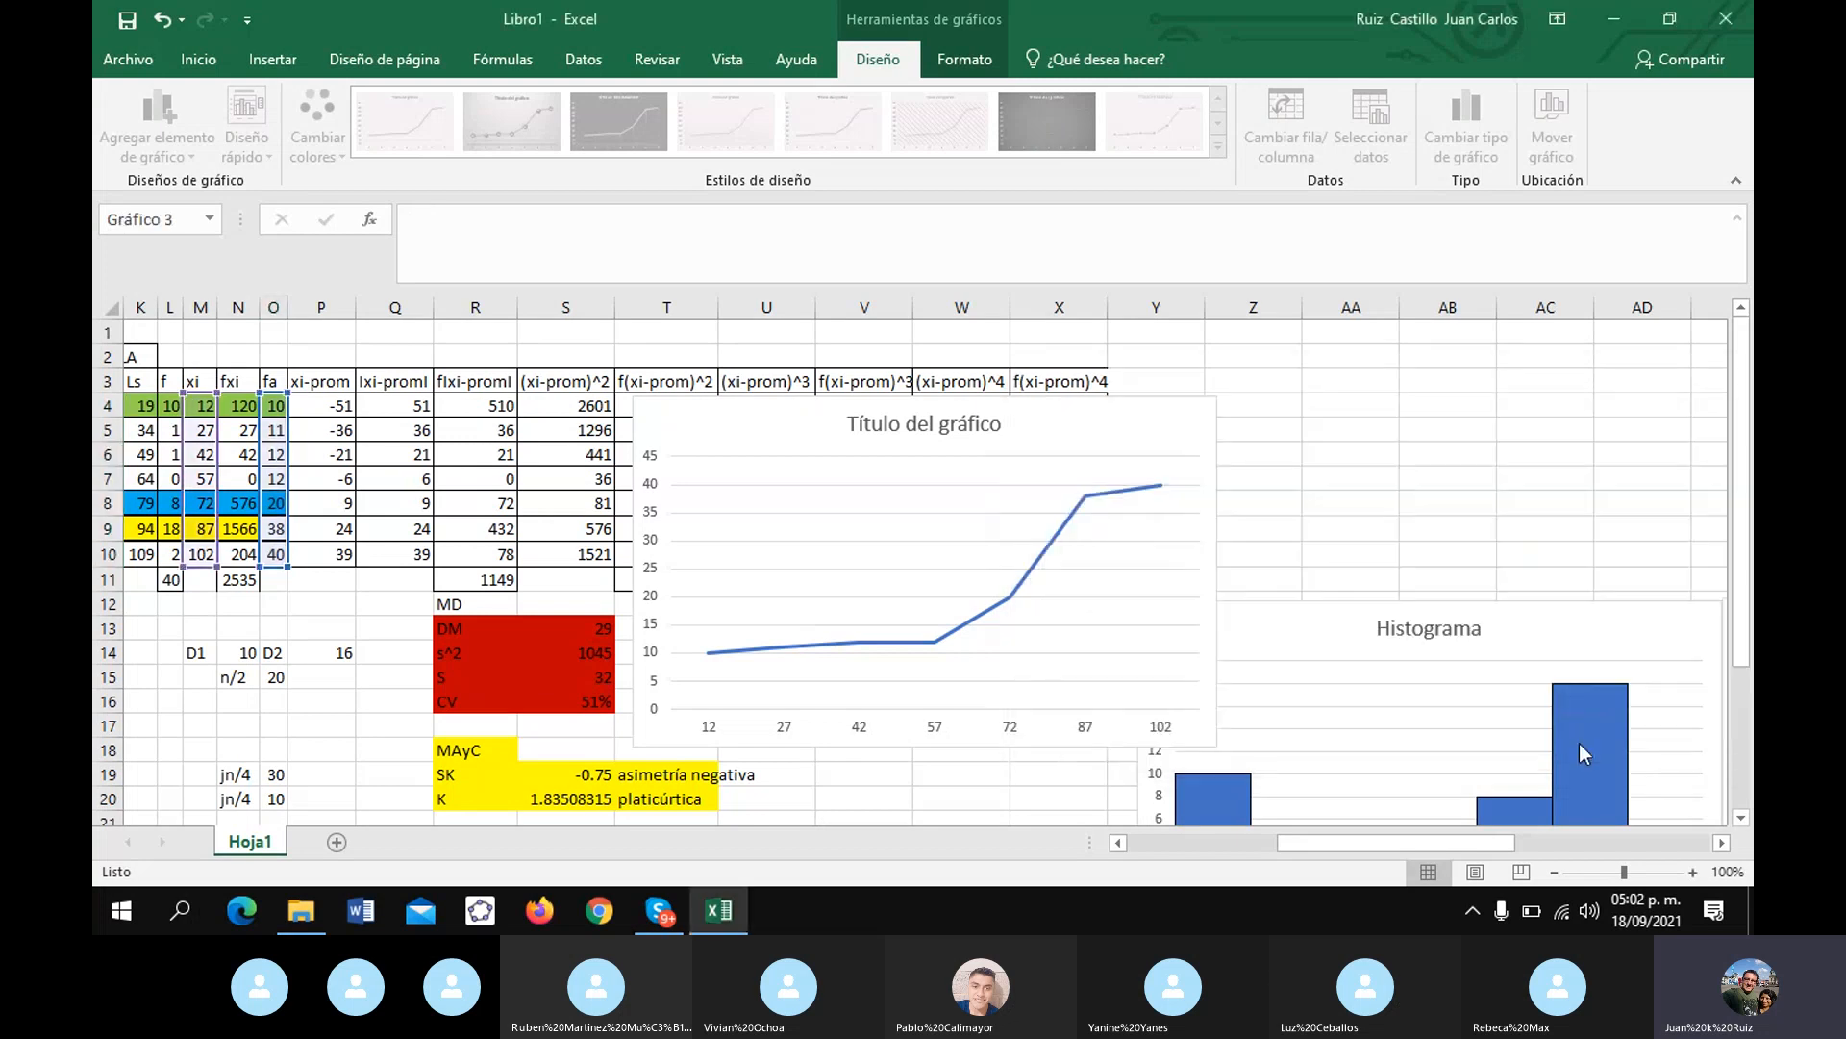
- Replace the cumulative frequency chart's title with "Ojiva"
double_click(931, 424)
click(1001, 424)
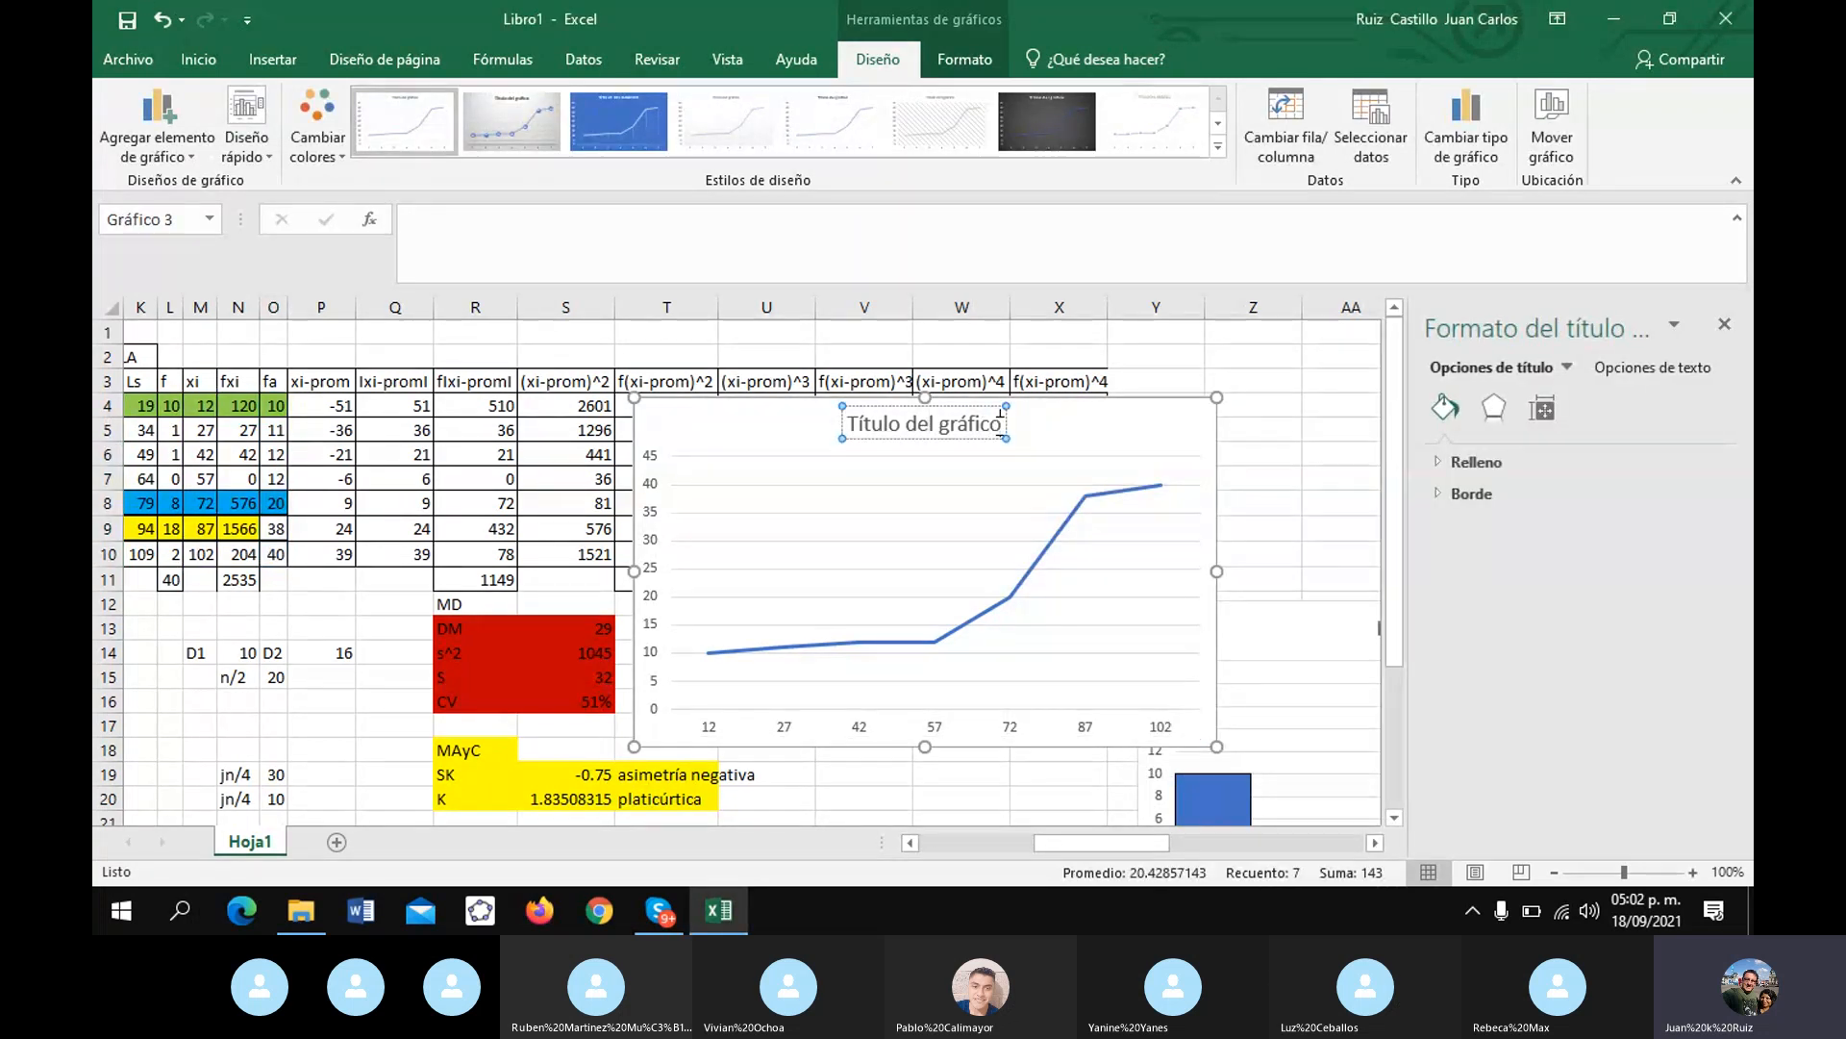
key(BackSpace)
key(BackSpace)
key(BackSpace)
key(BackSpace)
key(BackSpace)
key(BackSpace)
key(BackSpace)
key(BackSpace)
key(BackSpace)
key(BackSpace)
key(BackSpace)
key(BackSpace)
key(BackSpace)
key(BackSpace)
key(BackSpace)
key(BackSpace)
key(BackSpace)
key(BackSpace)
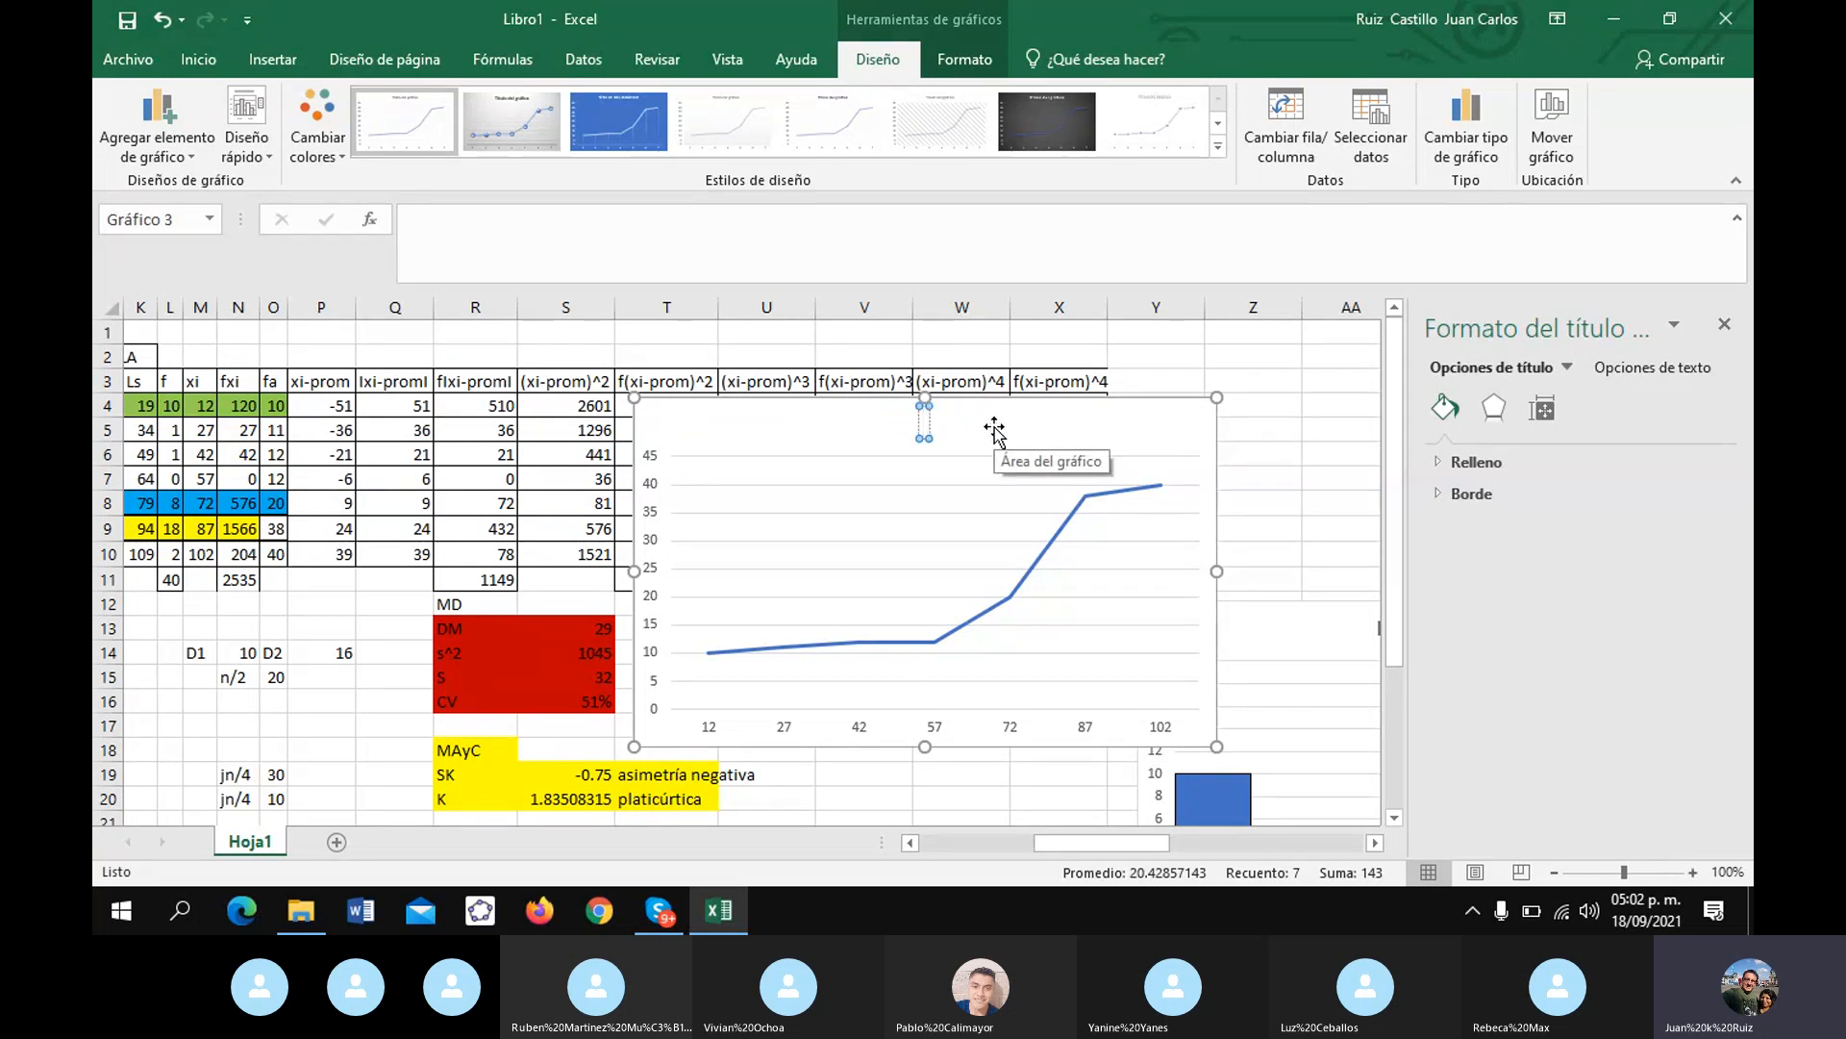
text(Ojiva)
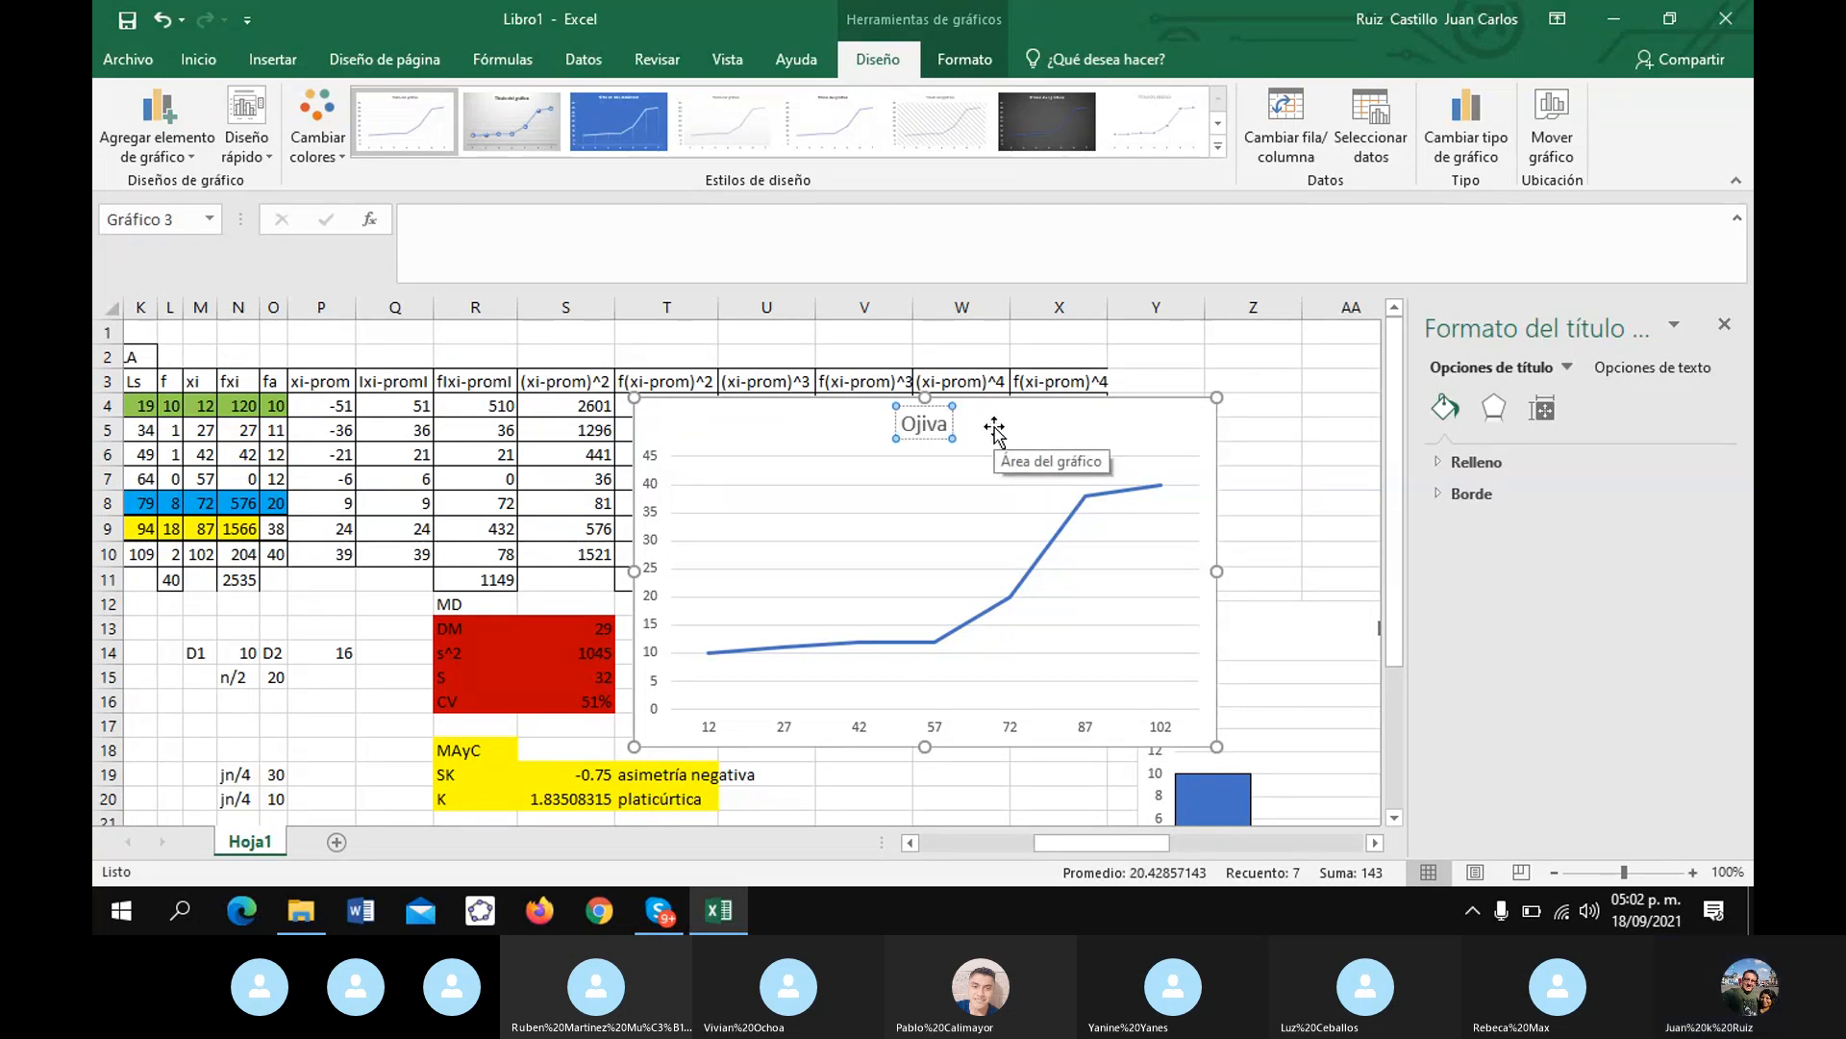
click(1725, 324)
- Move the Ojiva chart off the table and place it directly below the histogram, starting near row 27
scroll(1420, 517, down, 2)
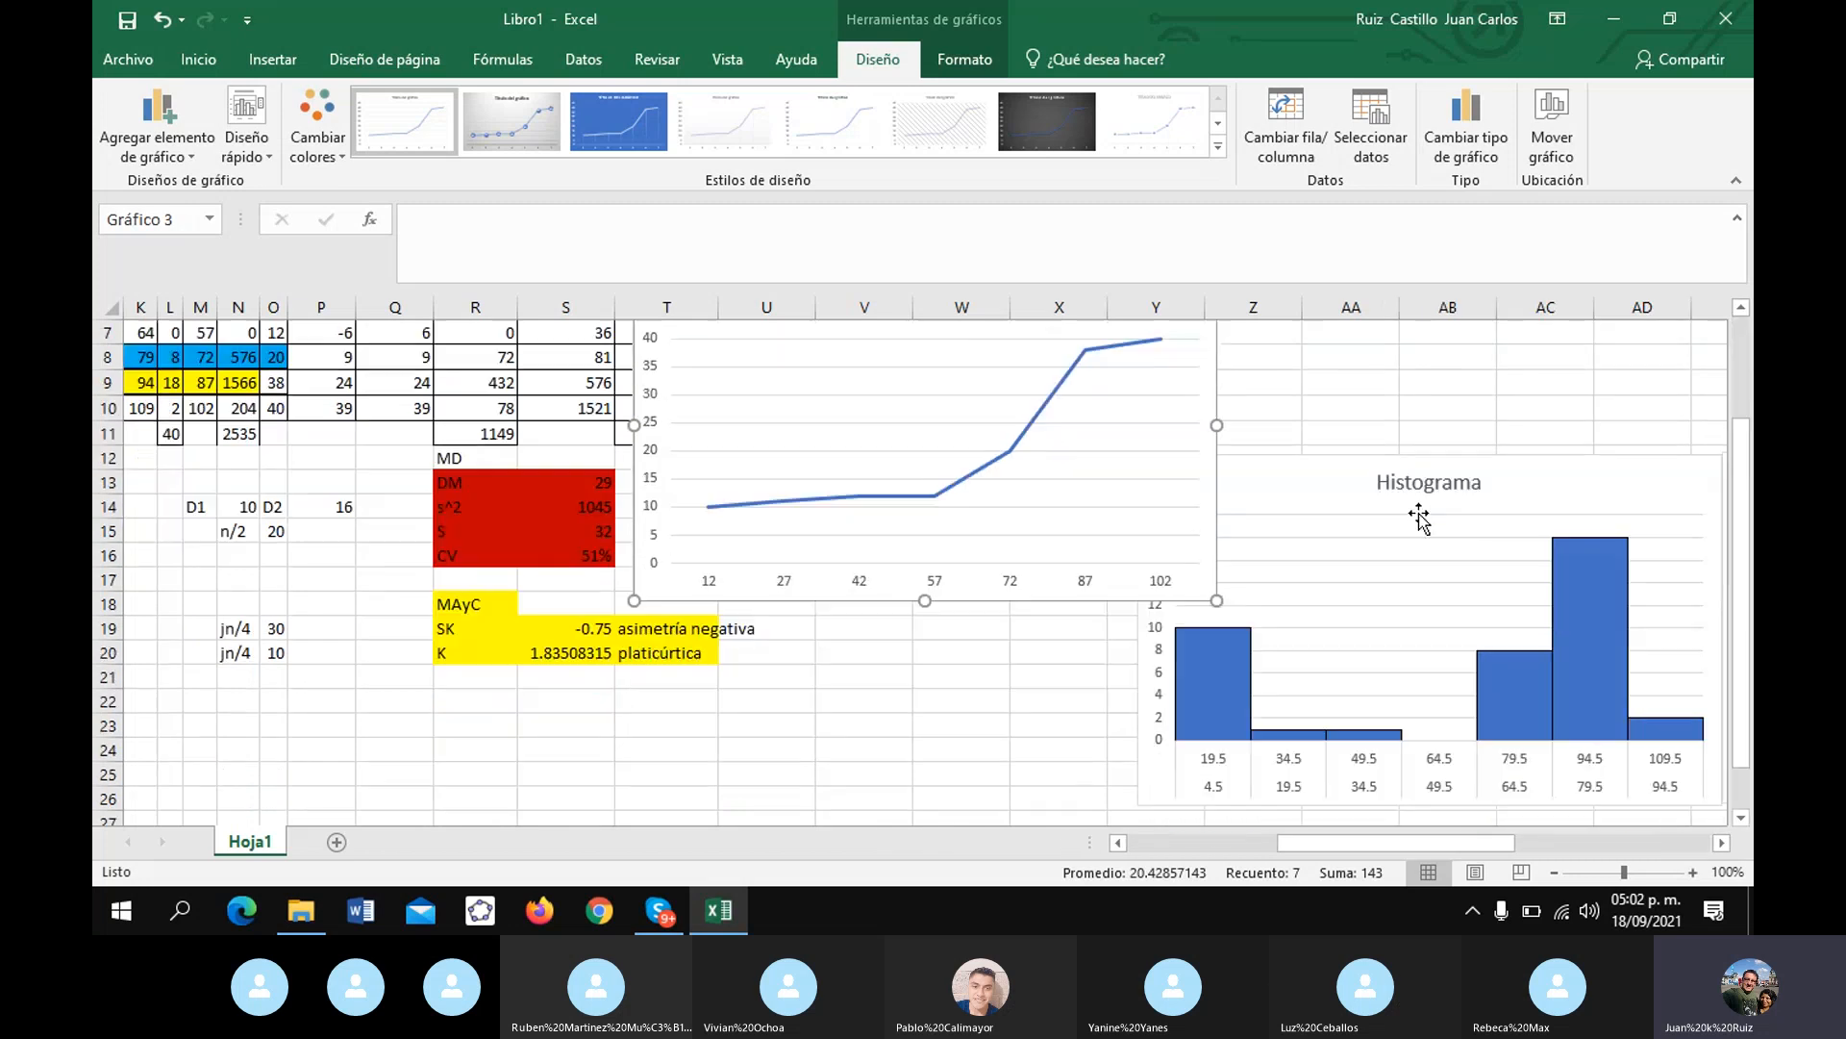
scroll(1419, 517, down, 2)
scroll(1420, 518, up, 3)
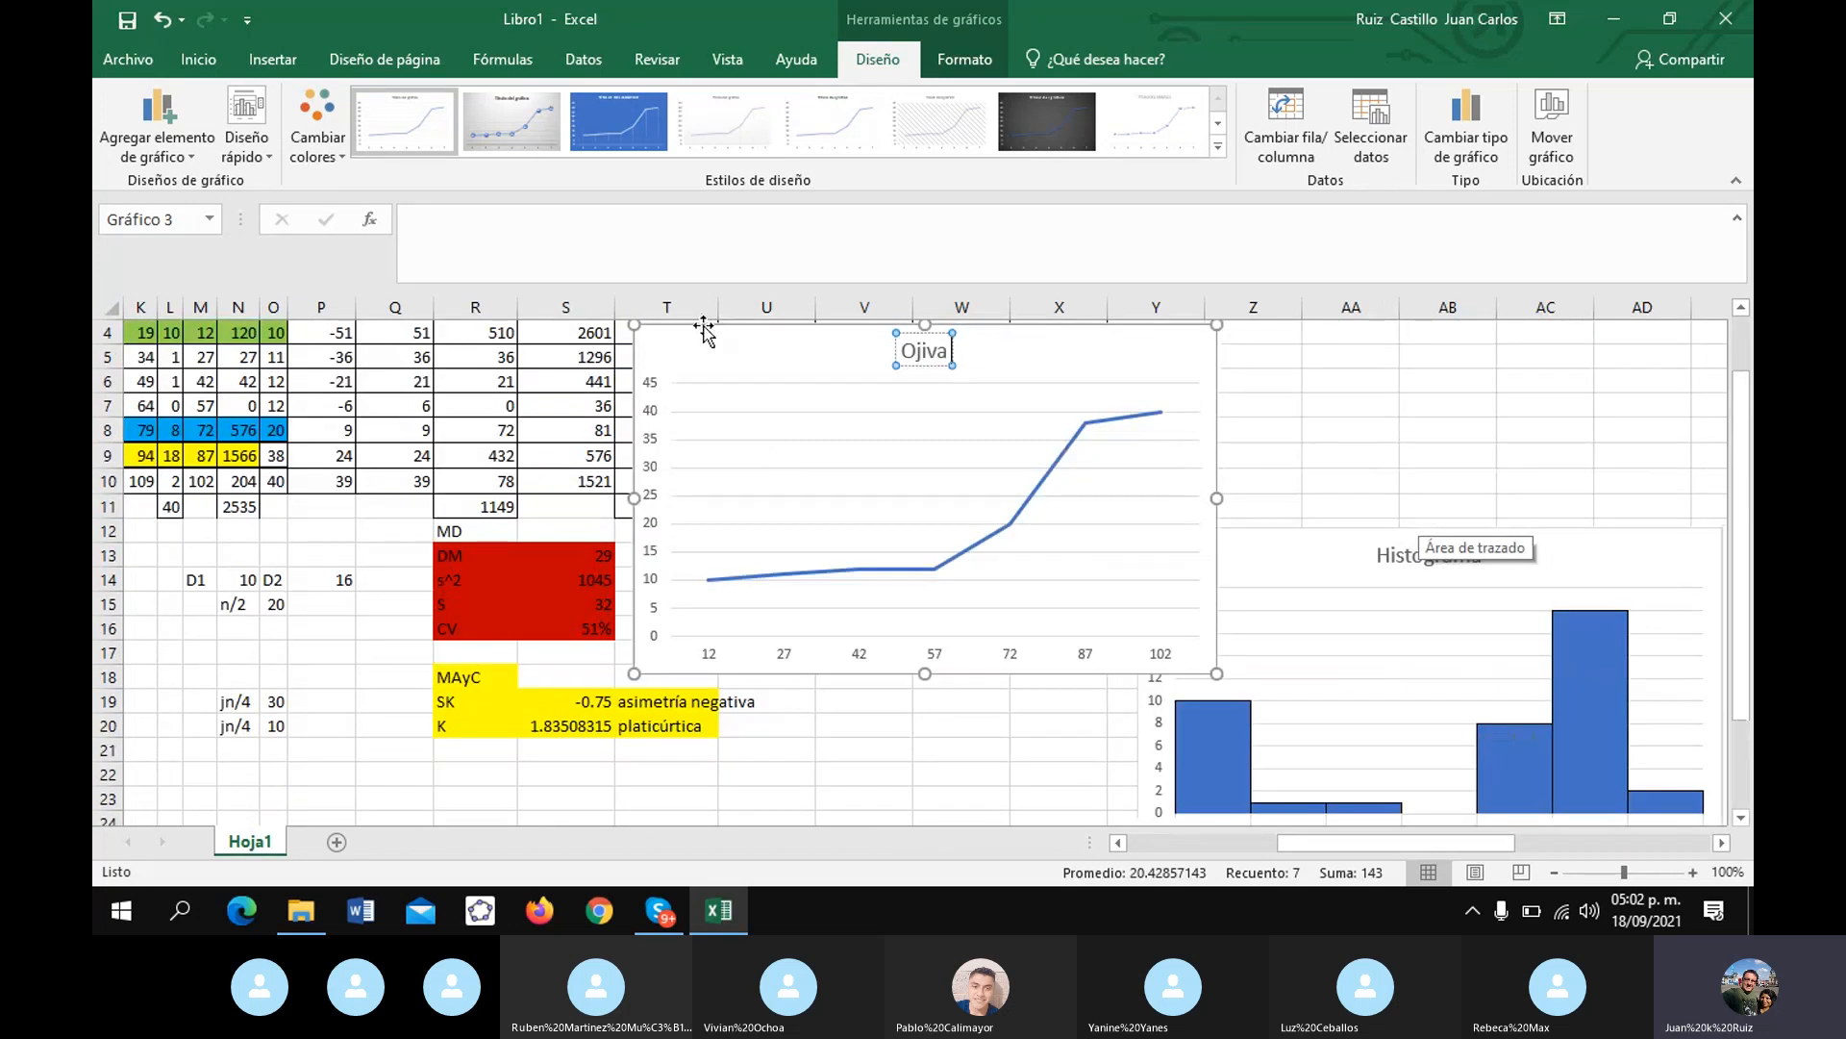
drag(684, 354, 817, 651)
scroll(816, 534, down, 7)
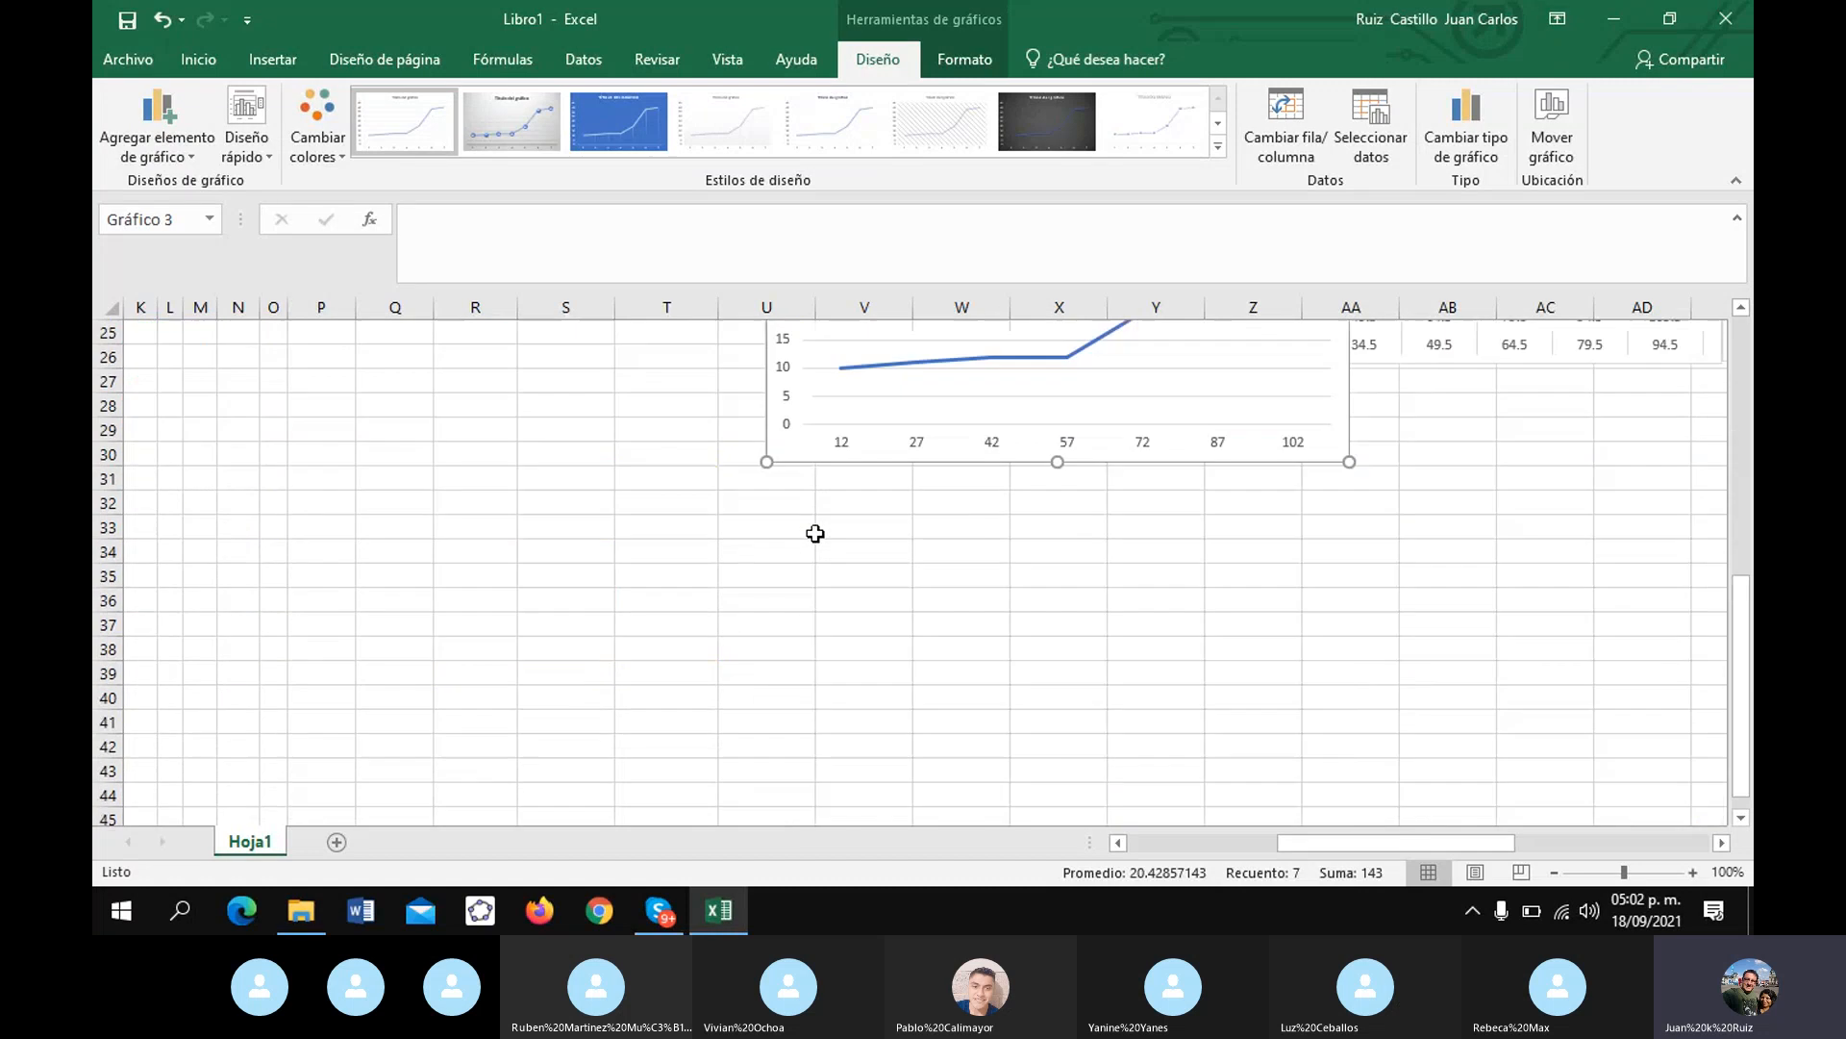
scroll(815, 533, up, 3)
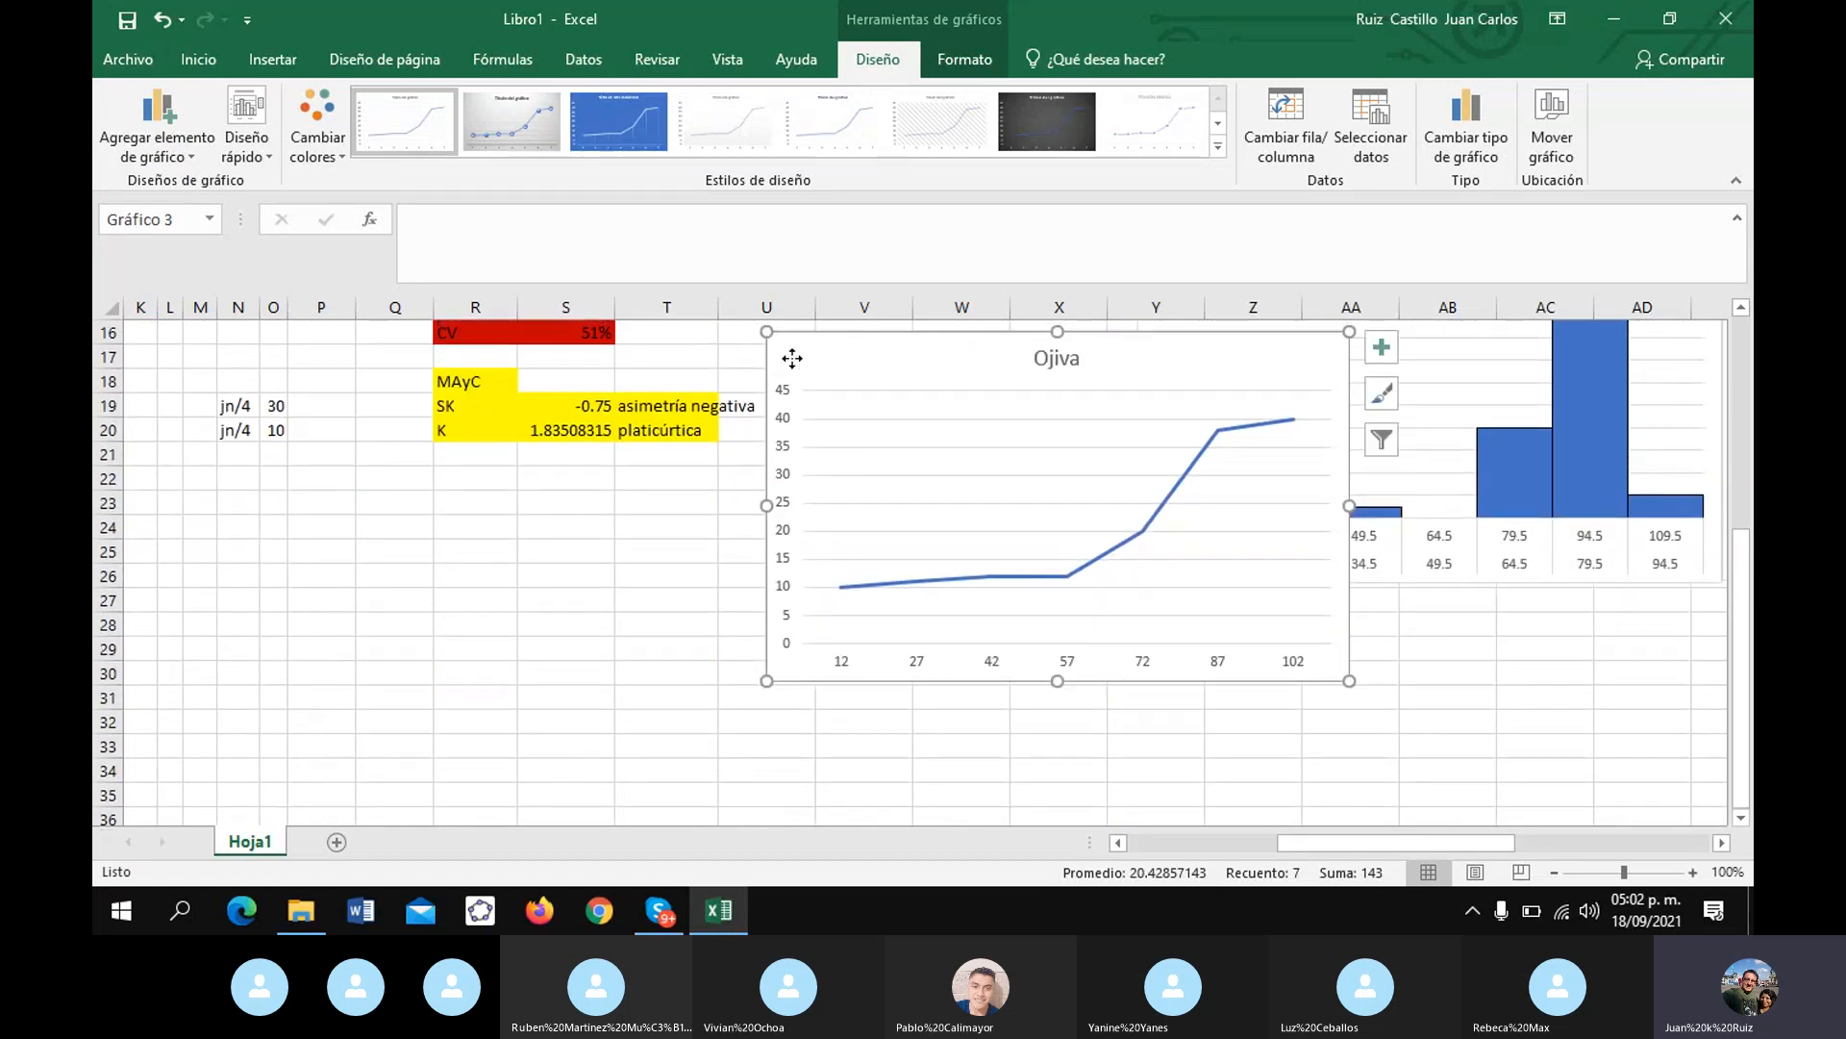
drag(792, 358, 1151, 615)
click(904, 623)
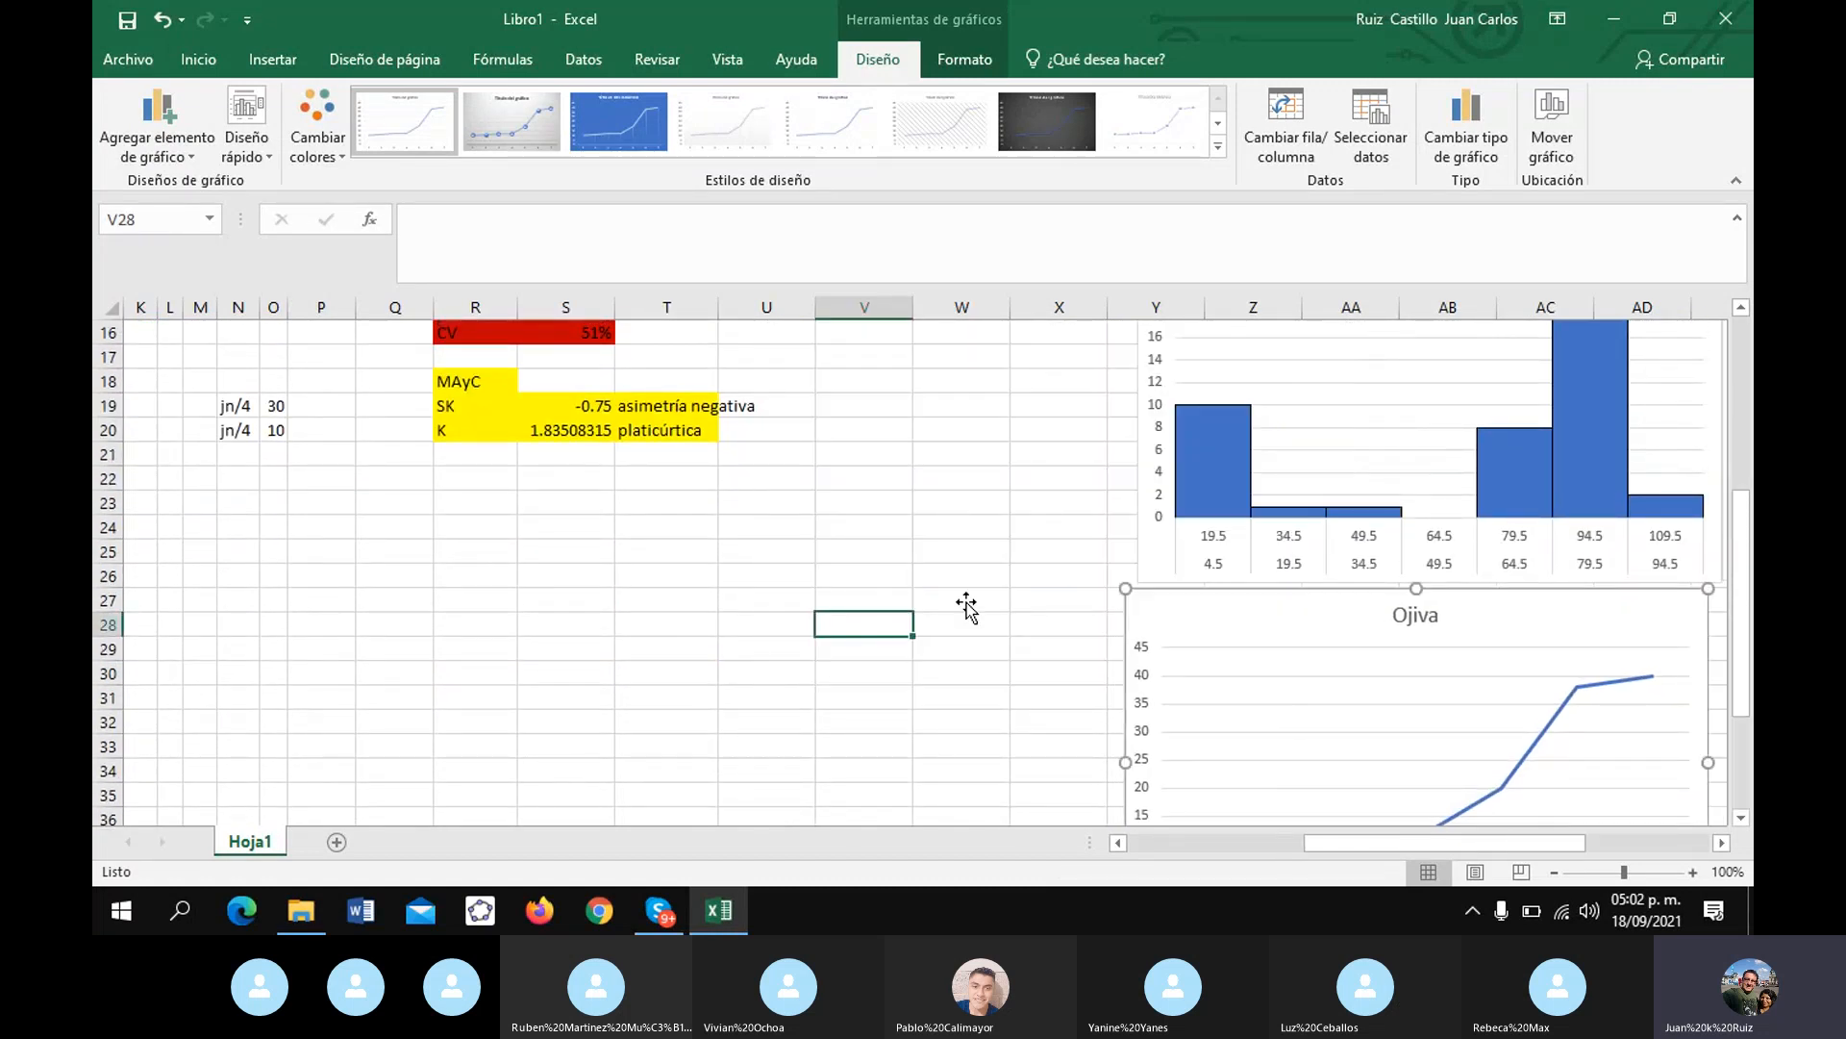
- Enter the header "f%" in cell Y3, beside the f(xi-prom)^4 column
scroll(967, 606, up, 5)
click(1154, 380)
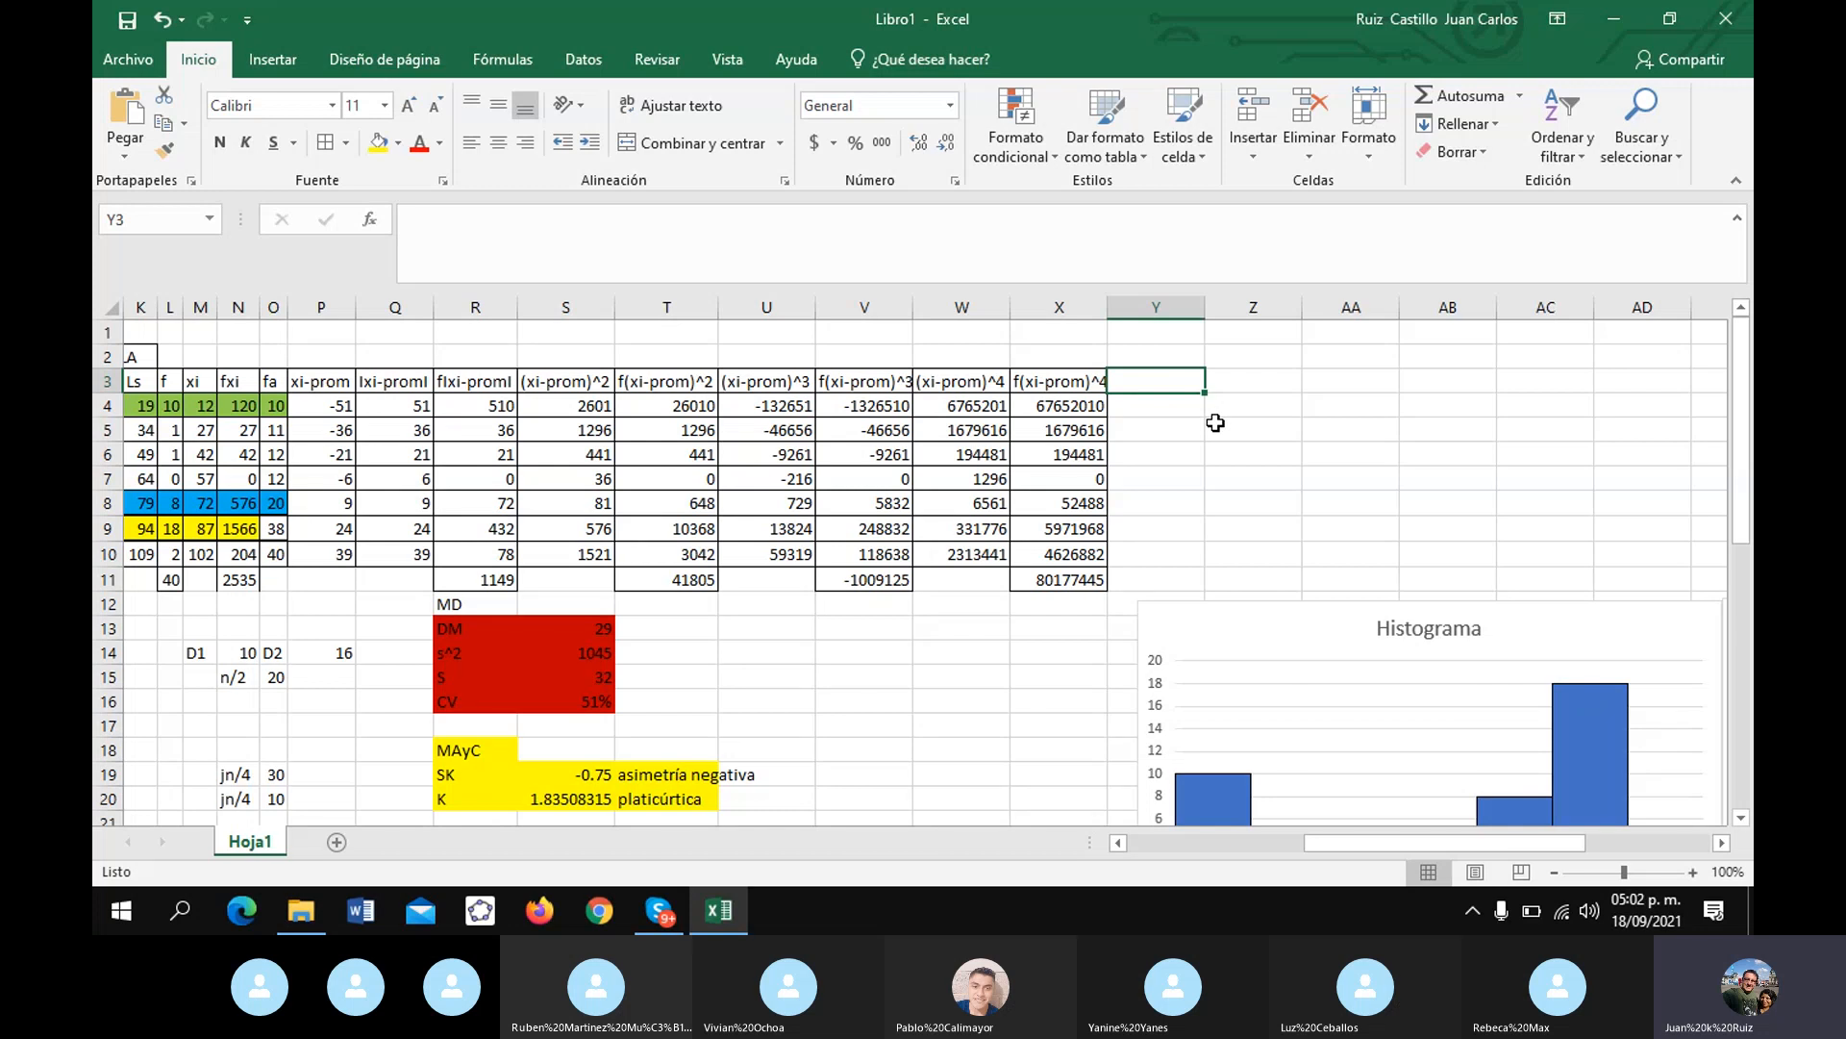
text(=)
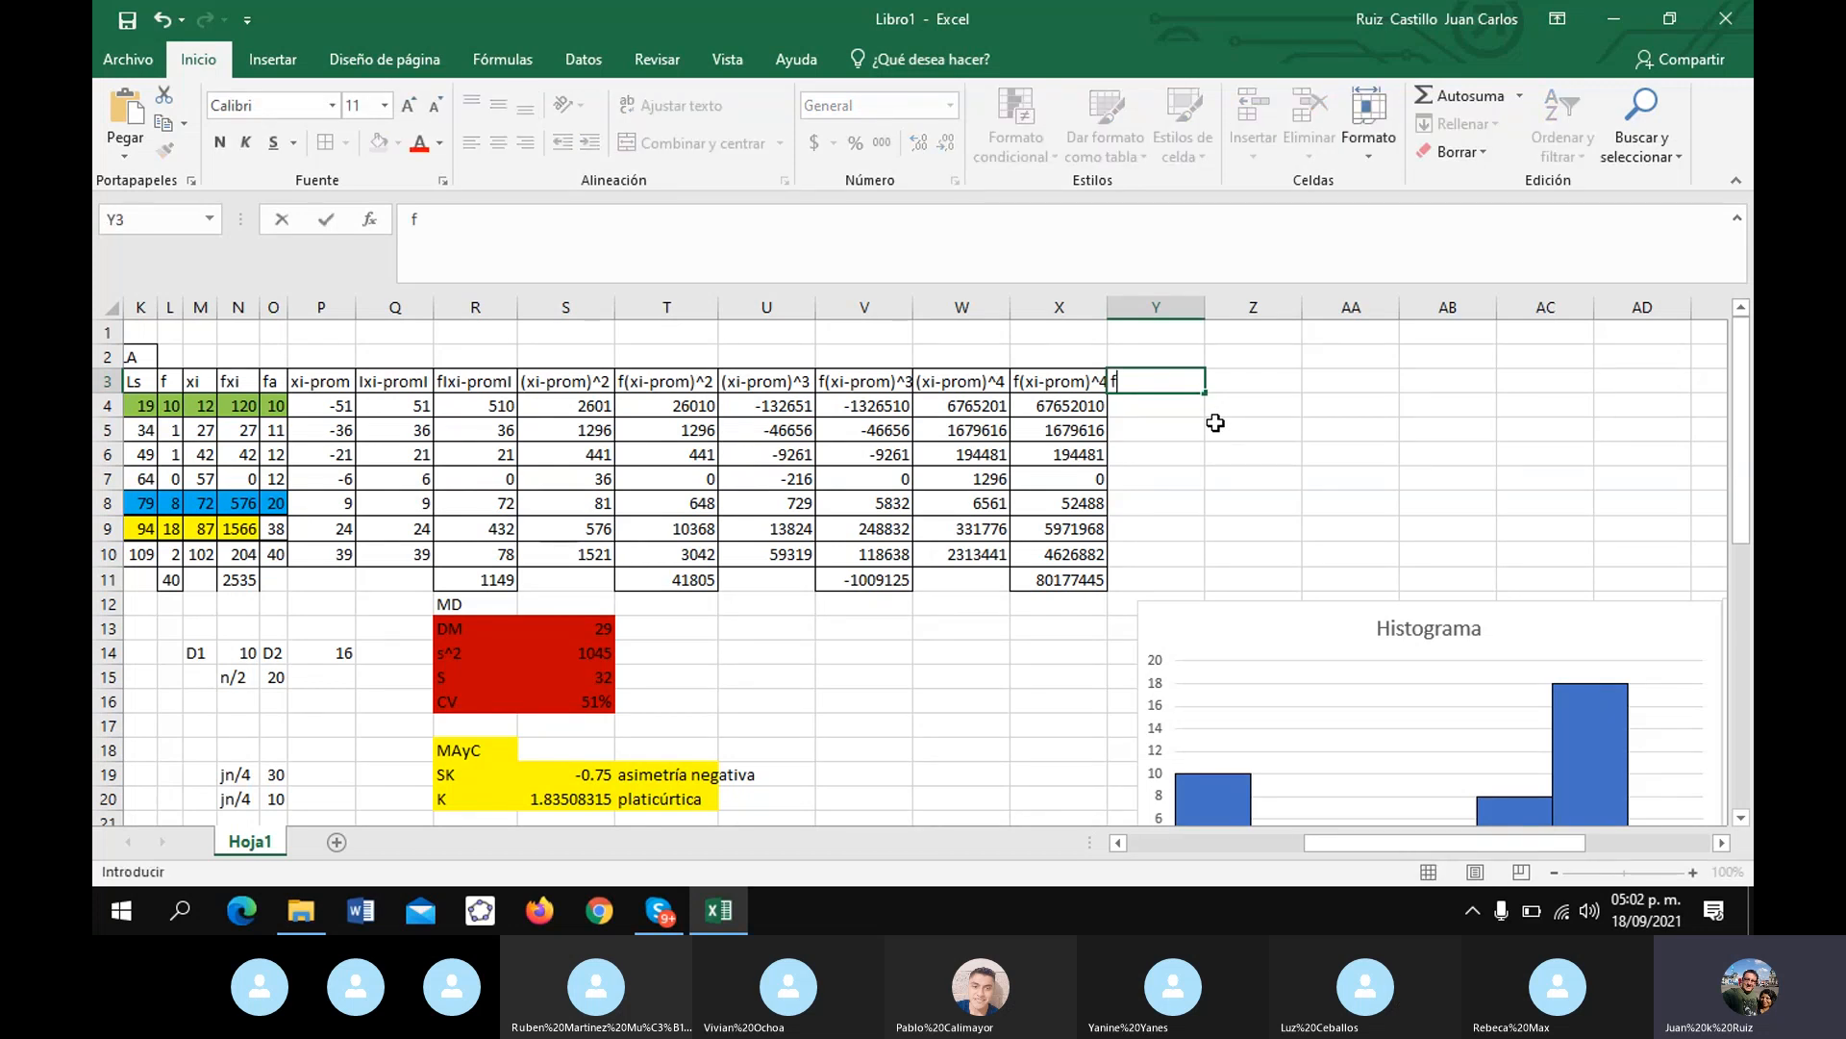
text(f%)
key(Return)
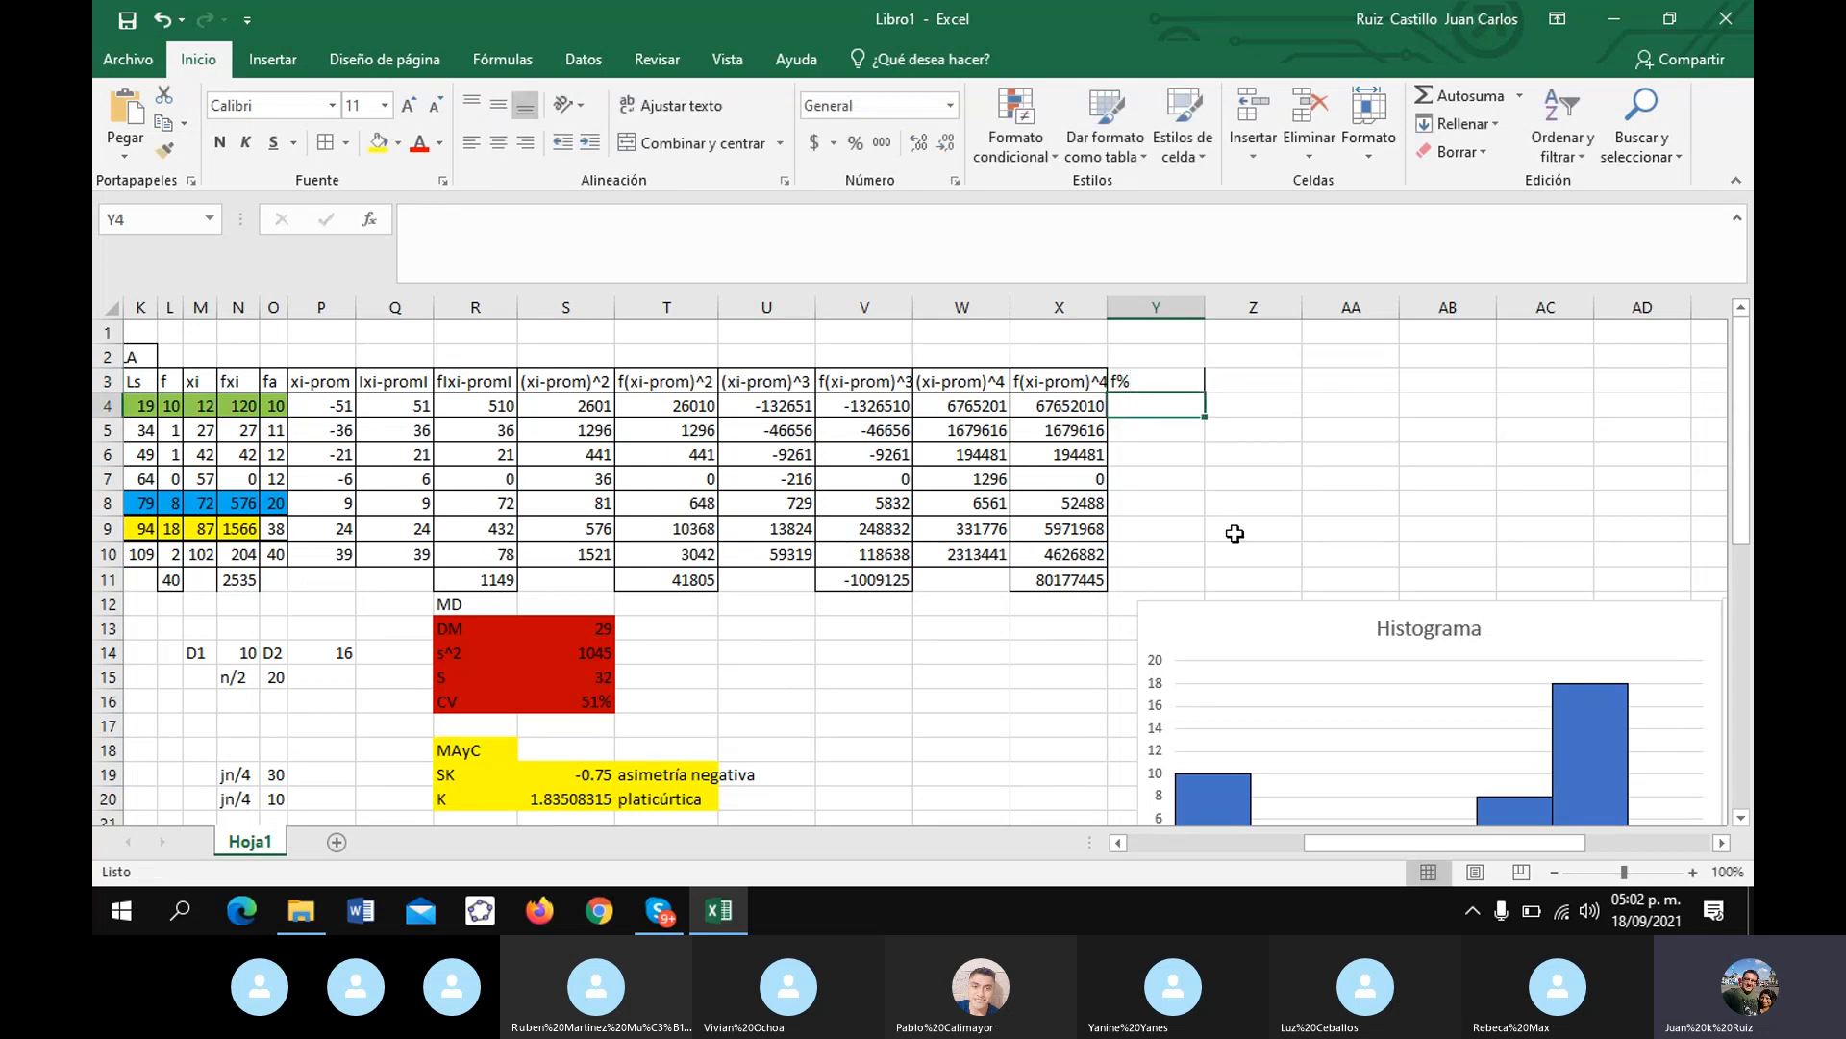
- Calculate the relative frequencies with =L4/L$11 in Y4 and fill the formula down to Y10
text(=)
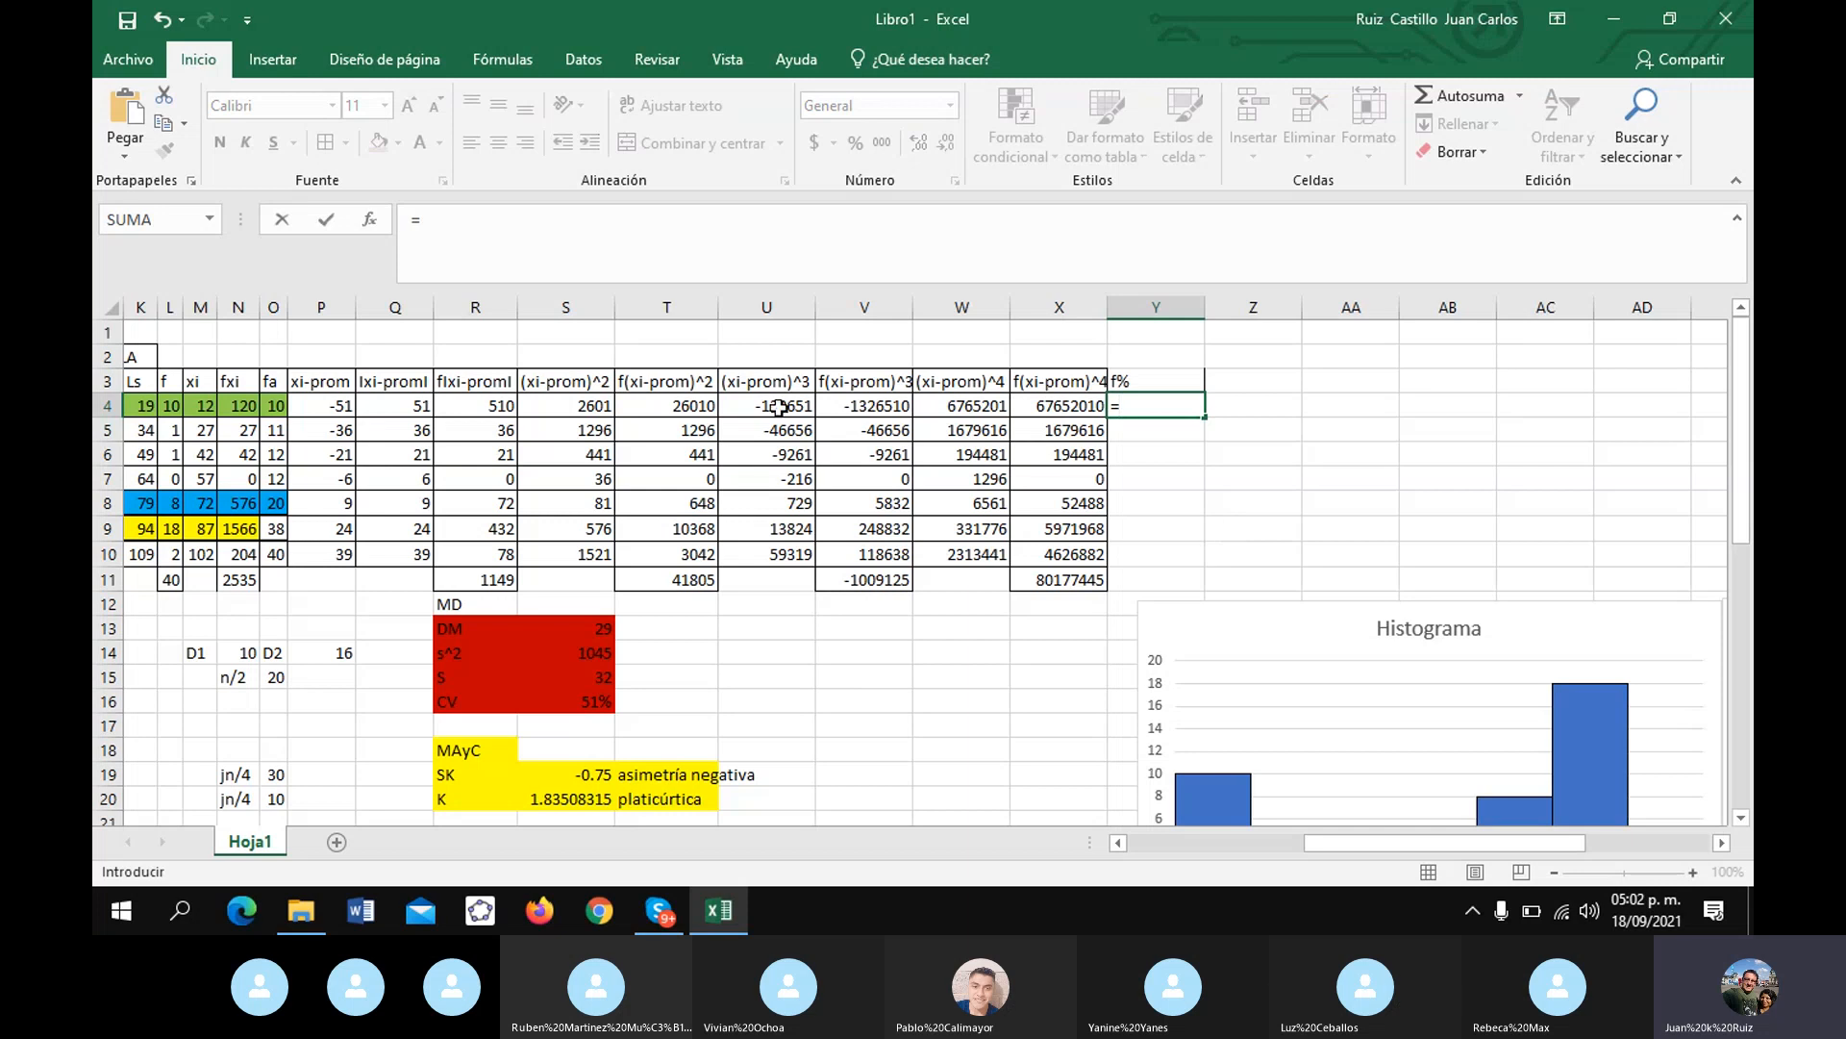
click(170, 405)
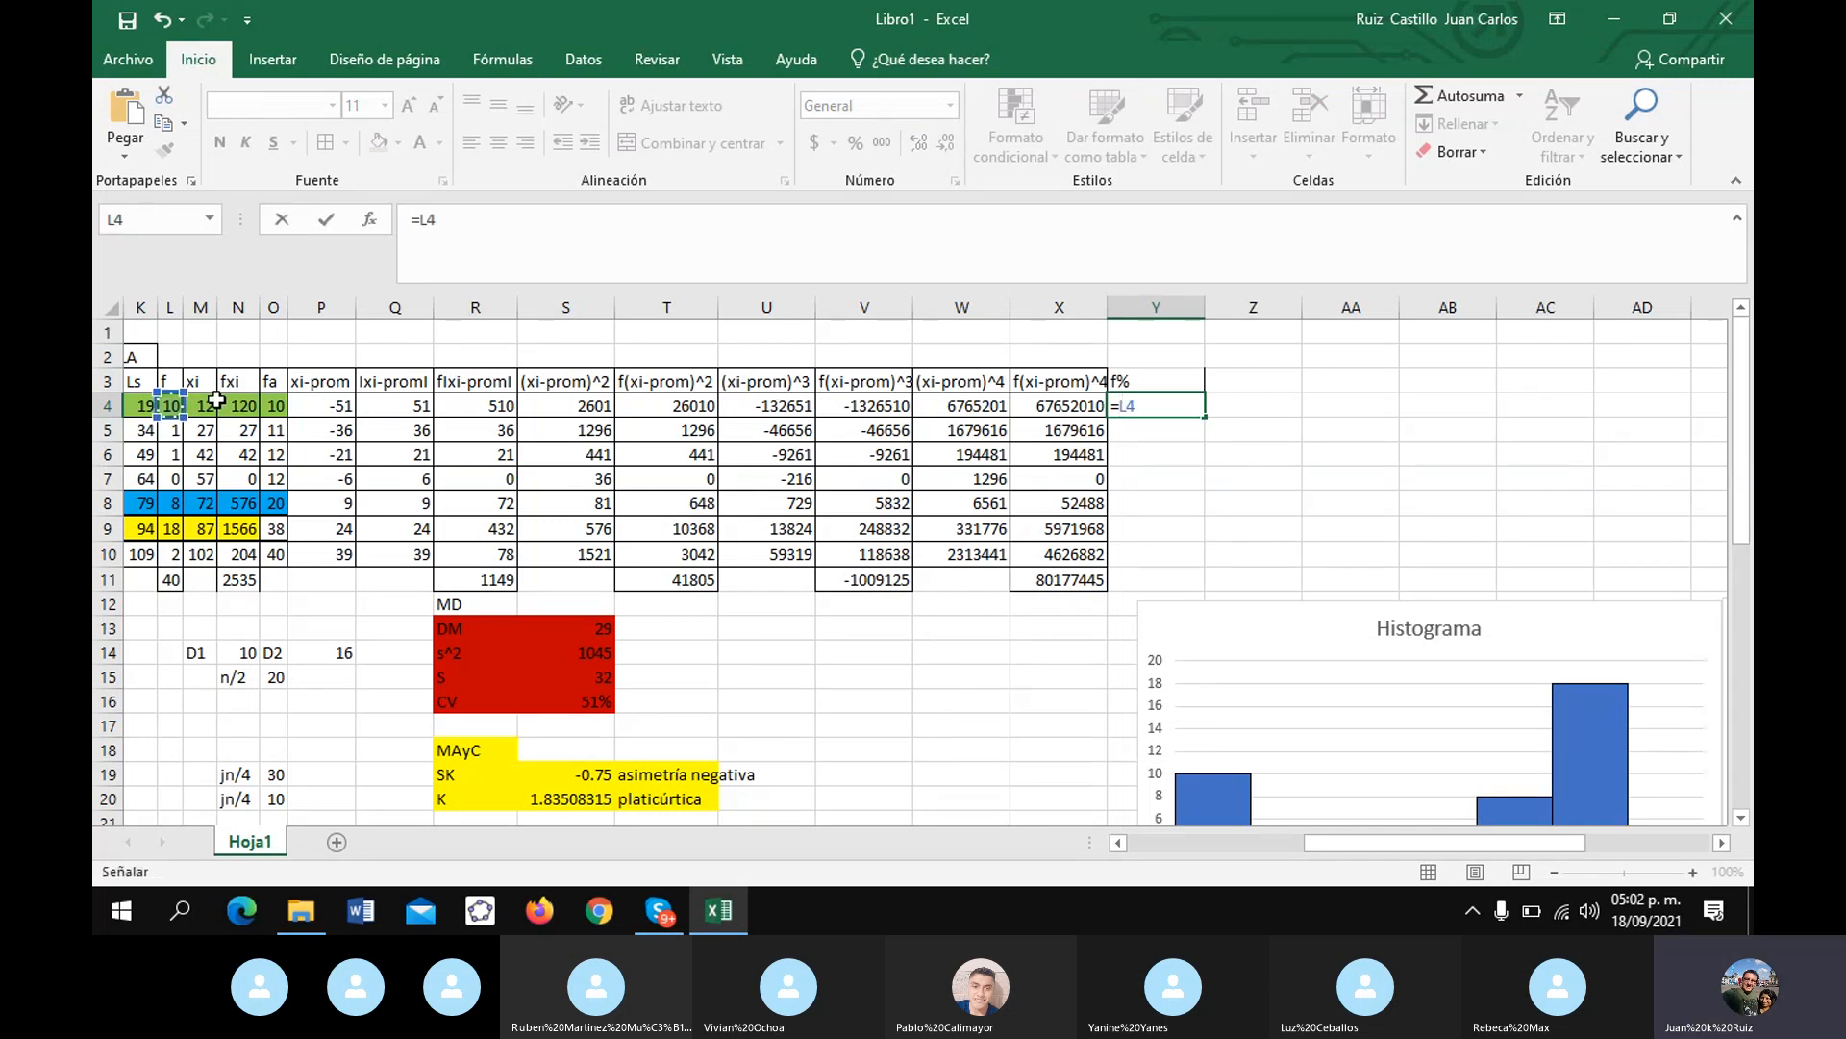
text(/)
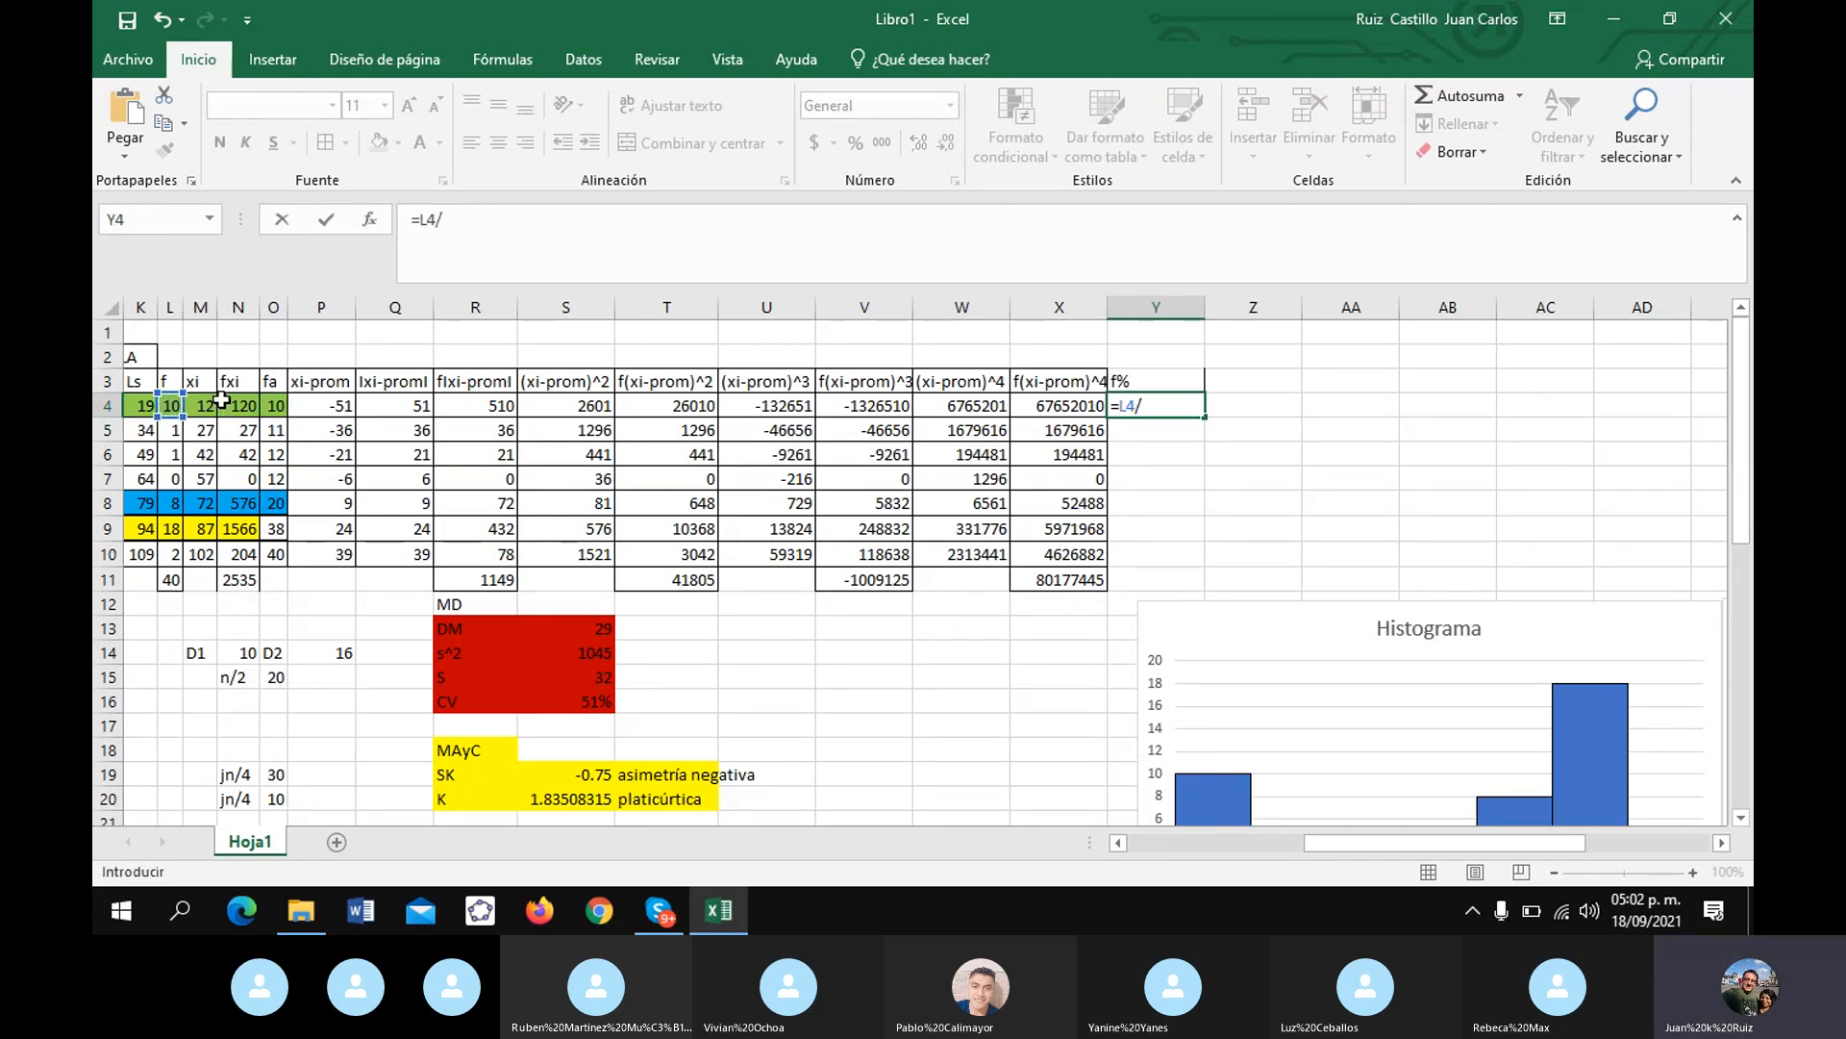
click(168, 581)
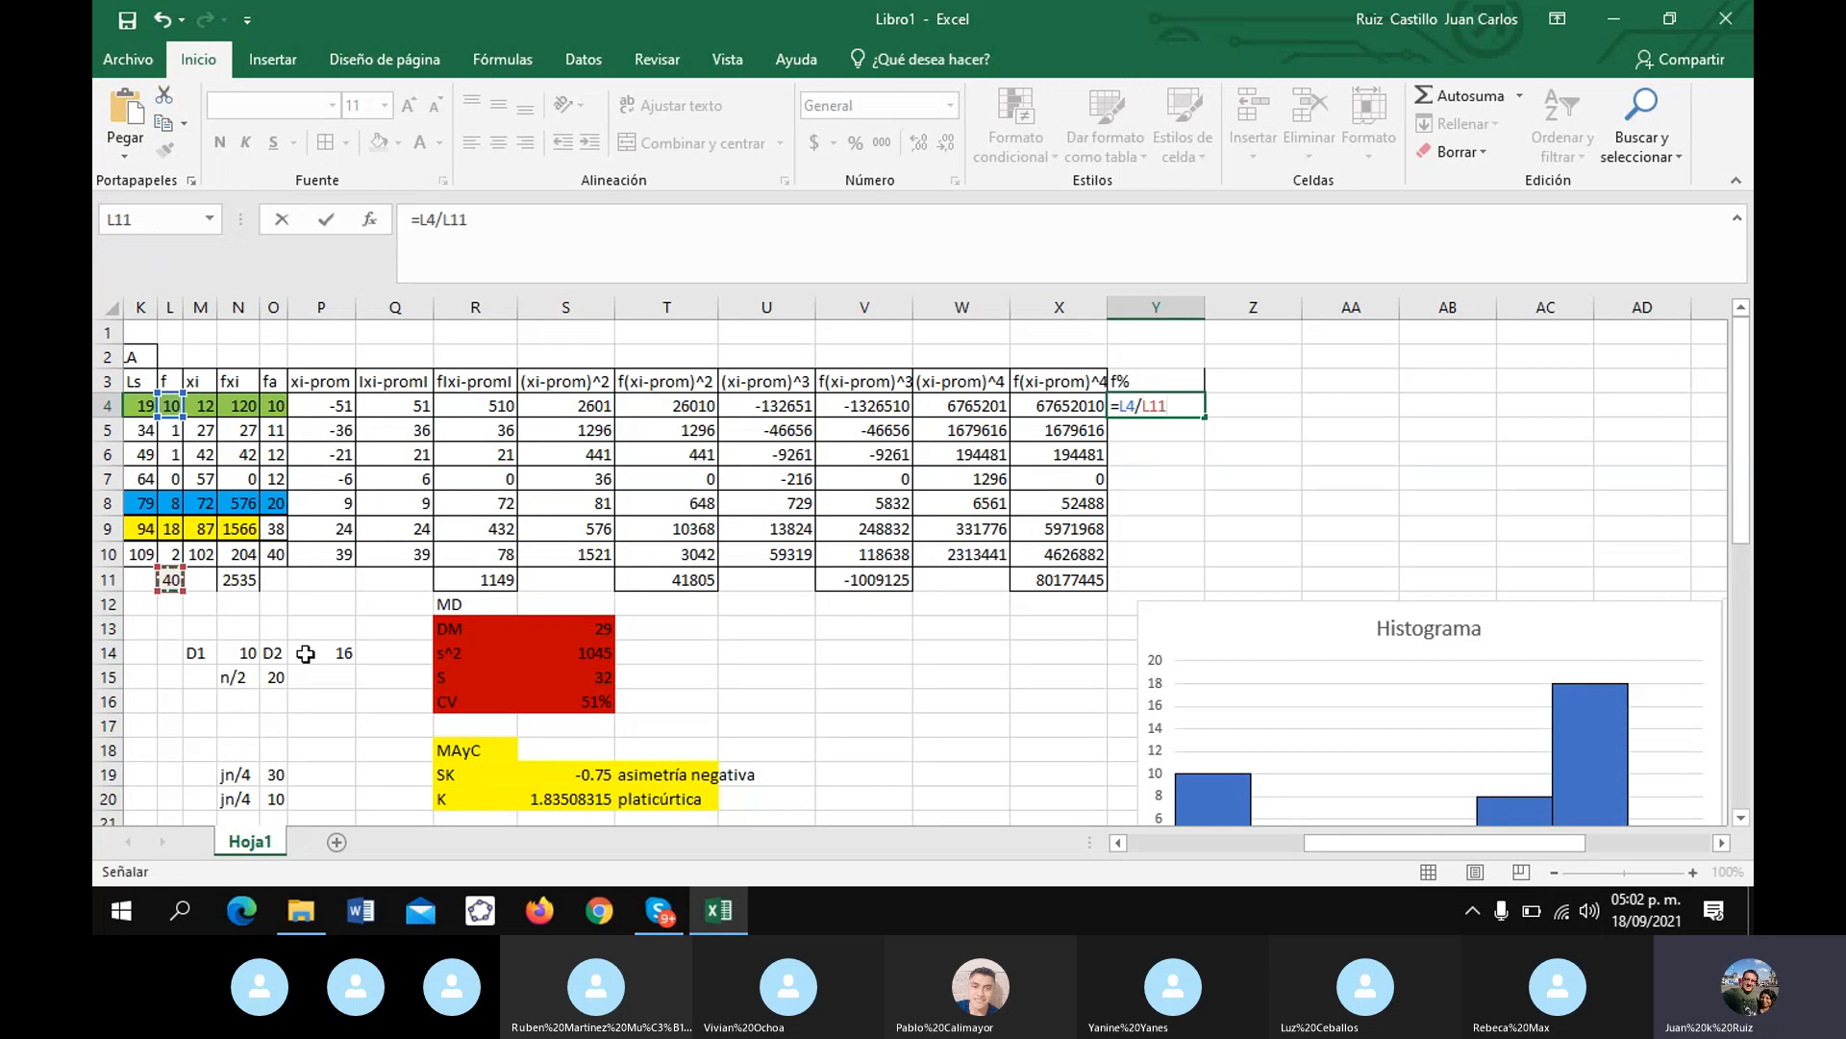
click(1151, 405)
key(ctrl+Return)
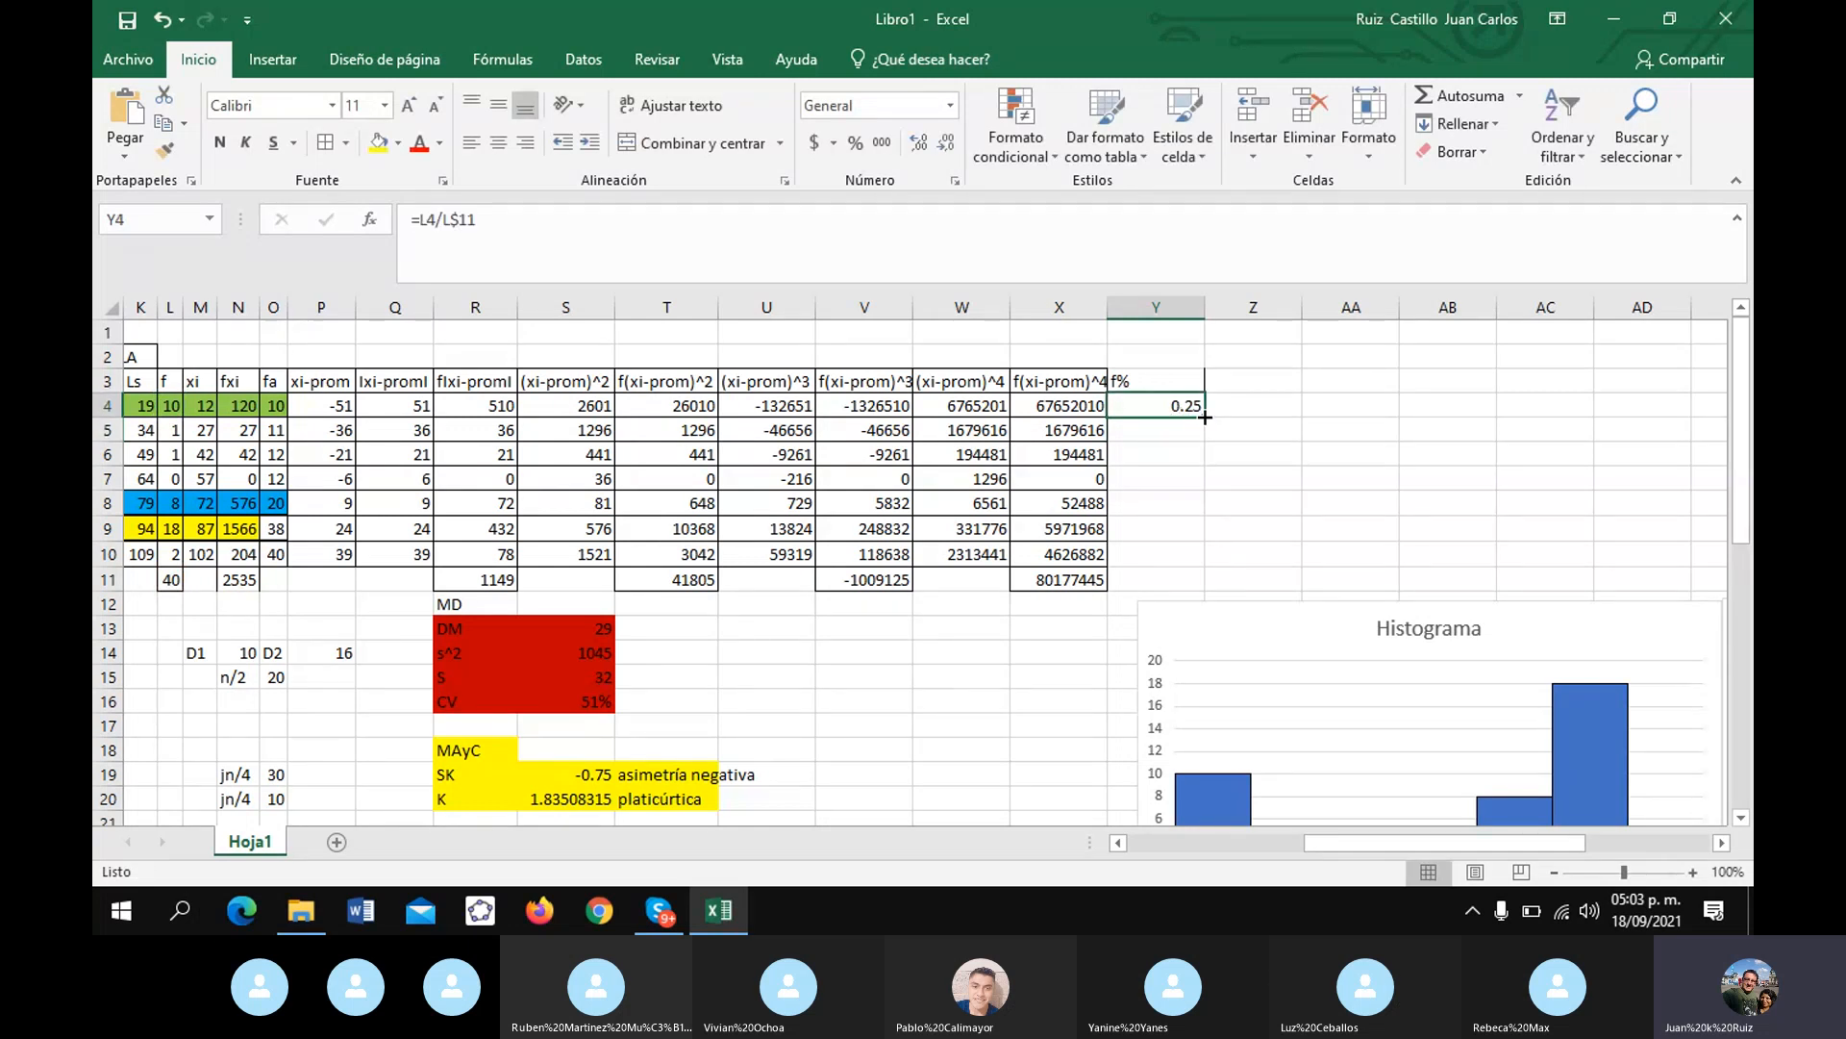
drag(1205, 418, 1208, 567)
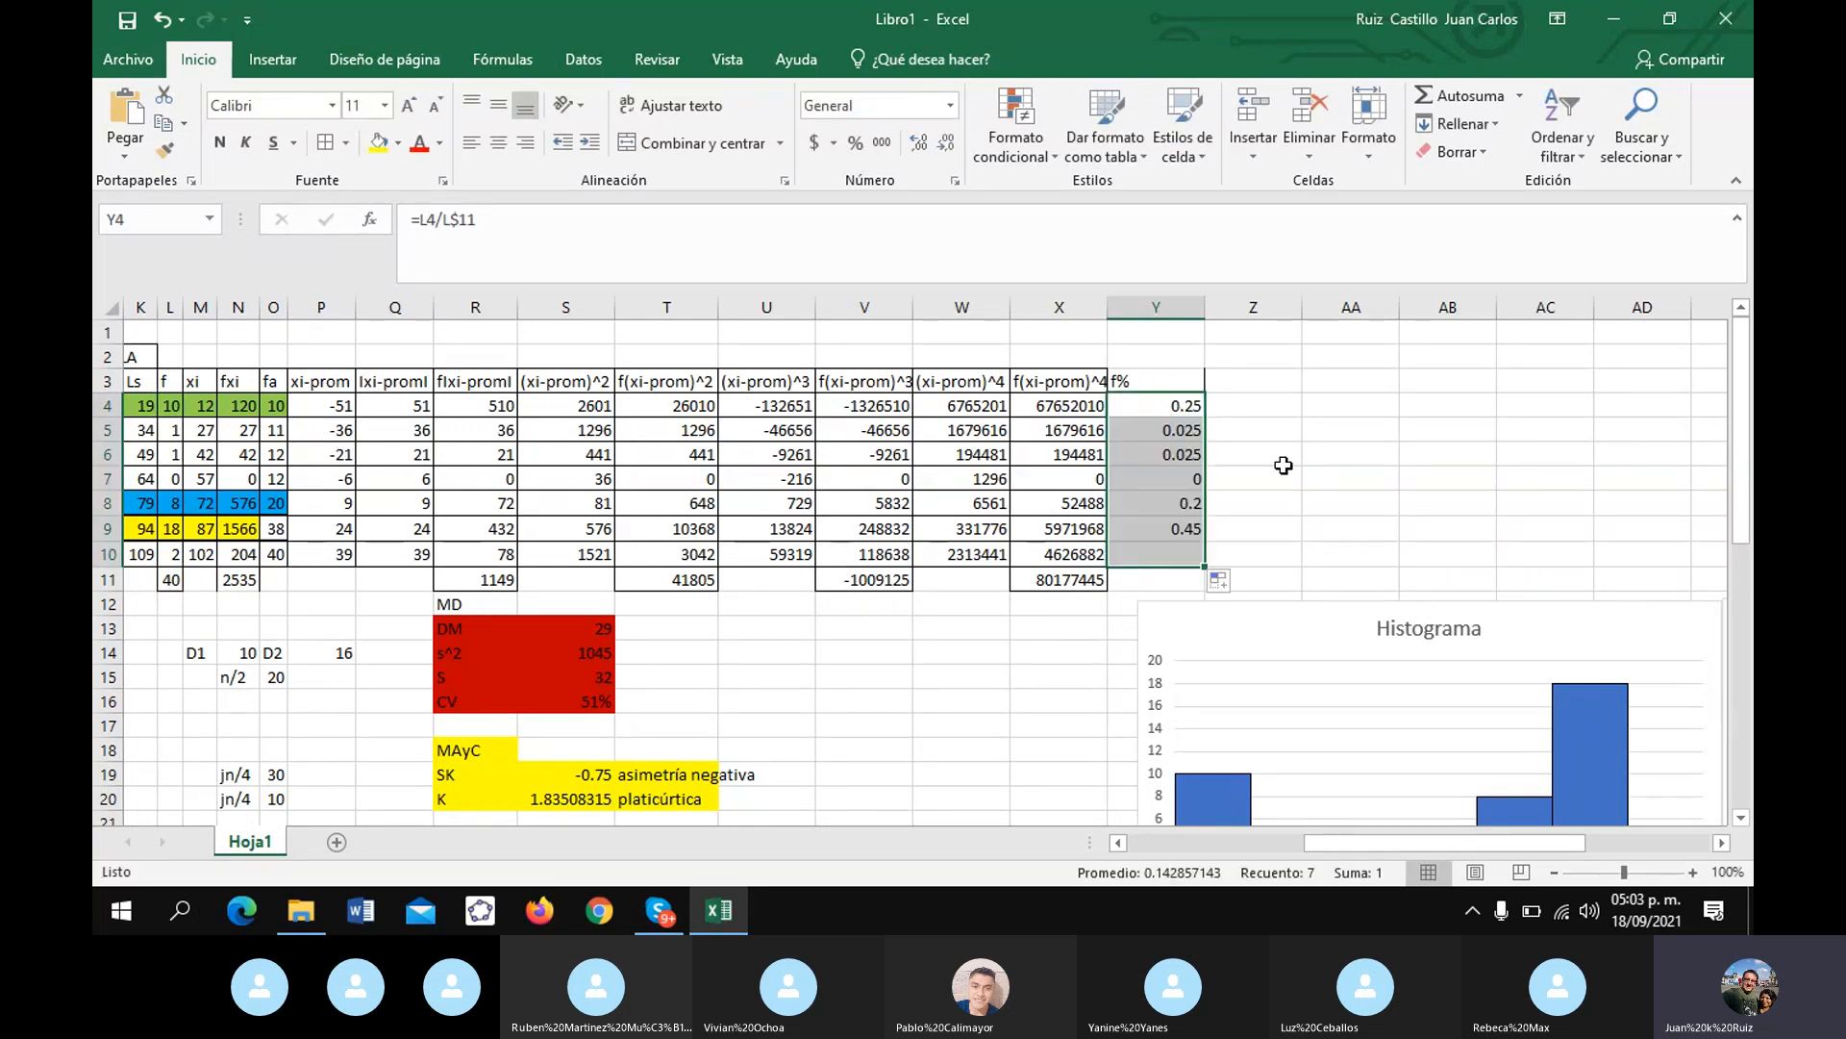
- Format the f% column in Y3:Y10 as percentages
click(1198, 419)
drag(1168, 381, 1190, 561)
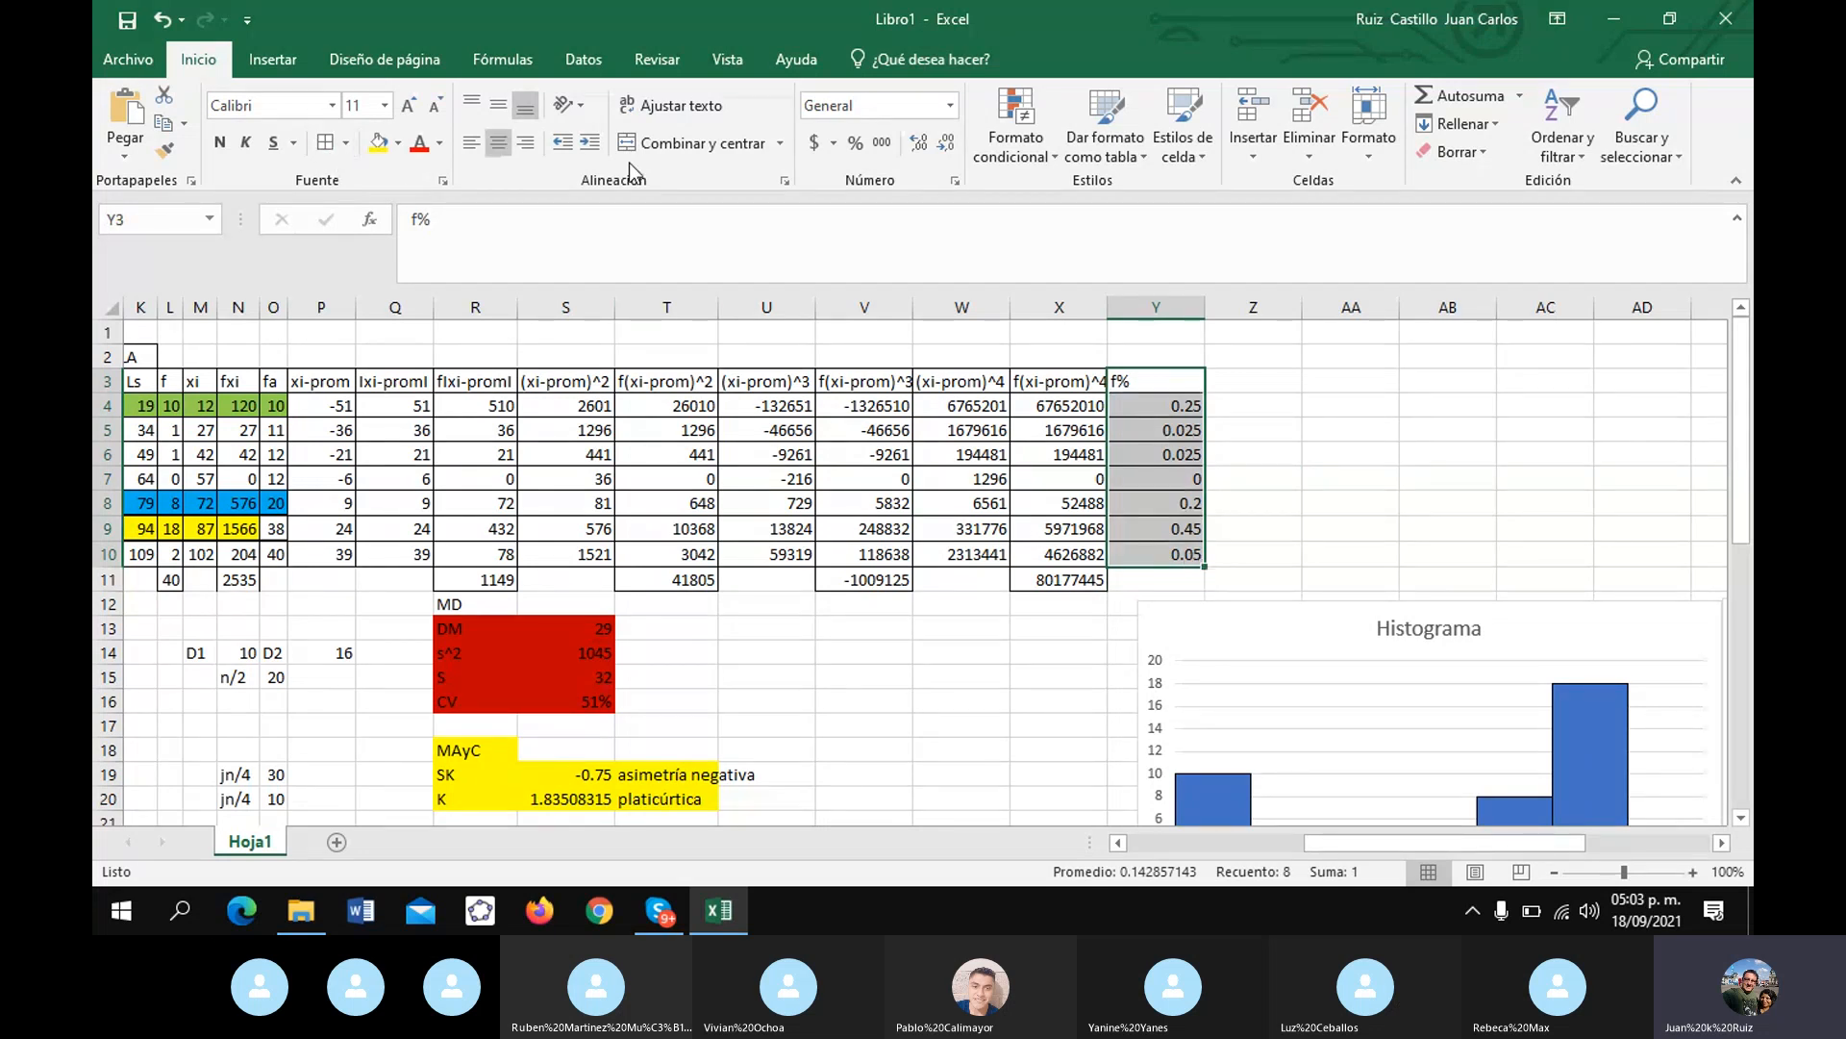
click(852, 146)
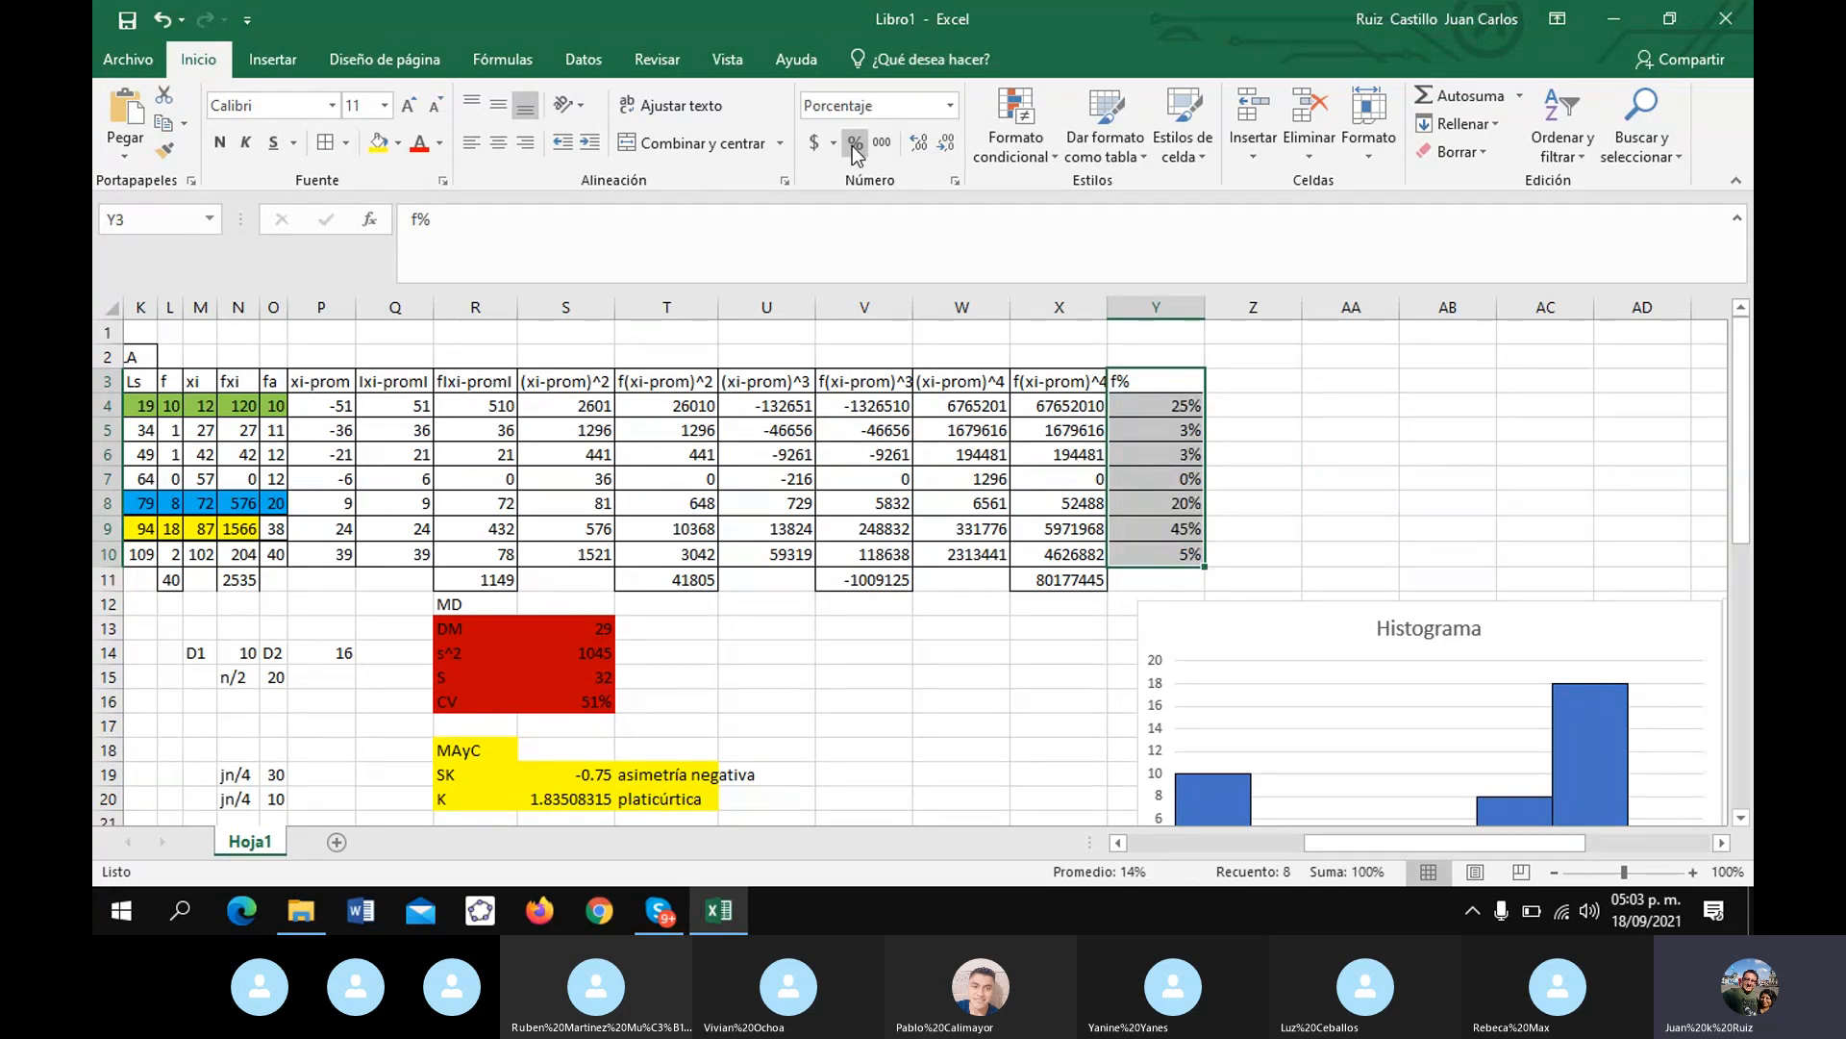
click(1375, 450)
- Insert a 2-D pie chart of the percentages in Y4:Y10 and add data labels to its slices
drag(1167, 420, 1168, 556)
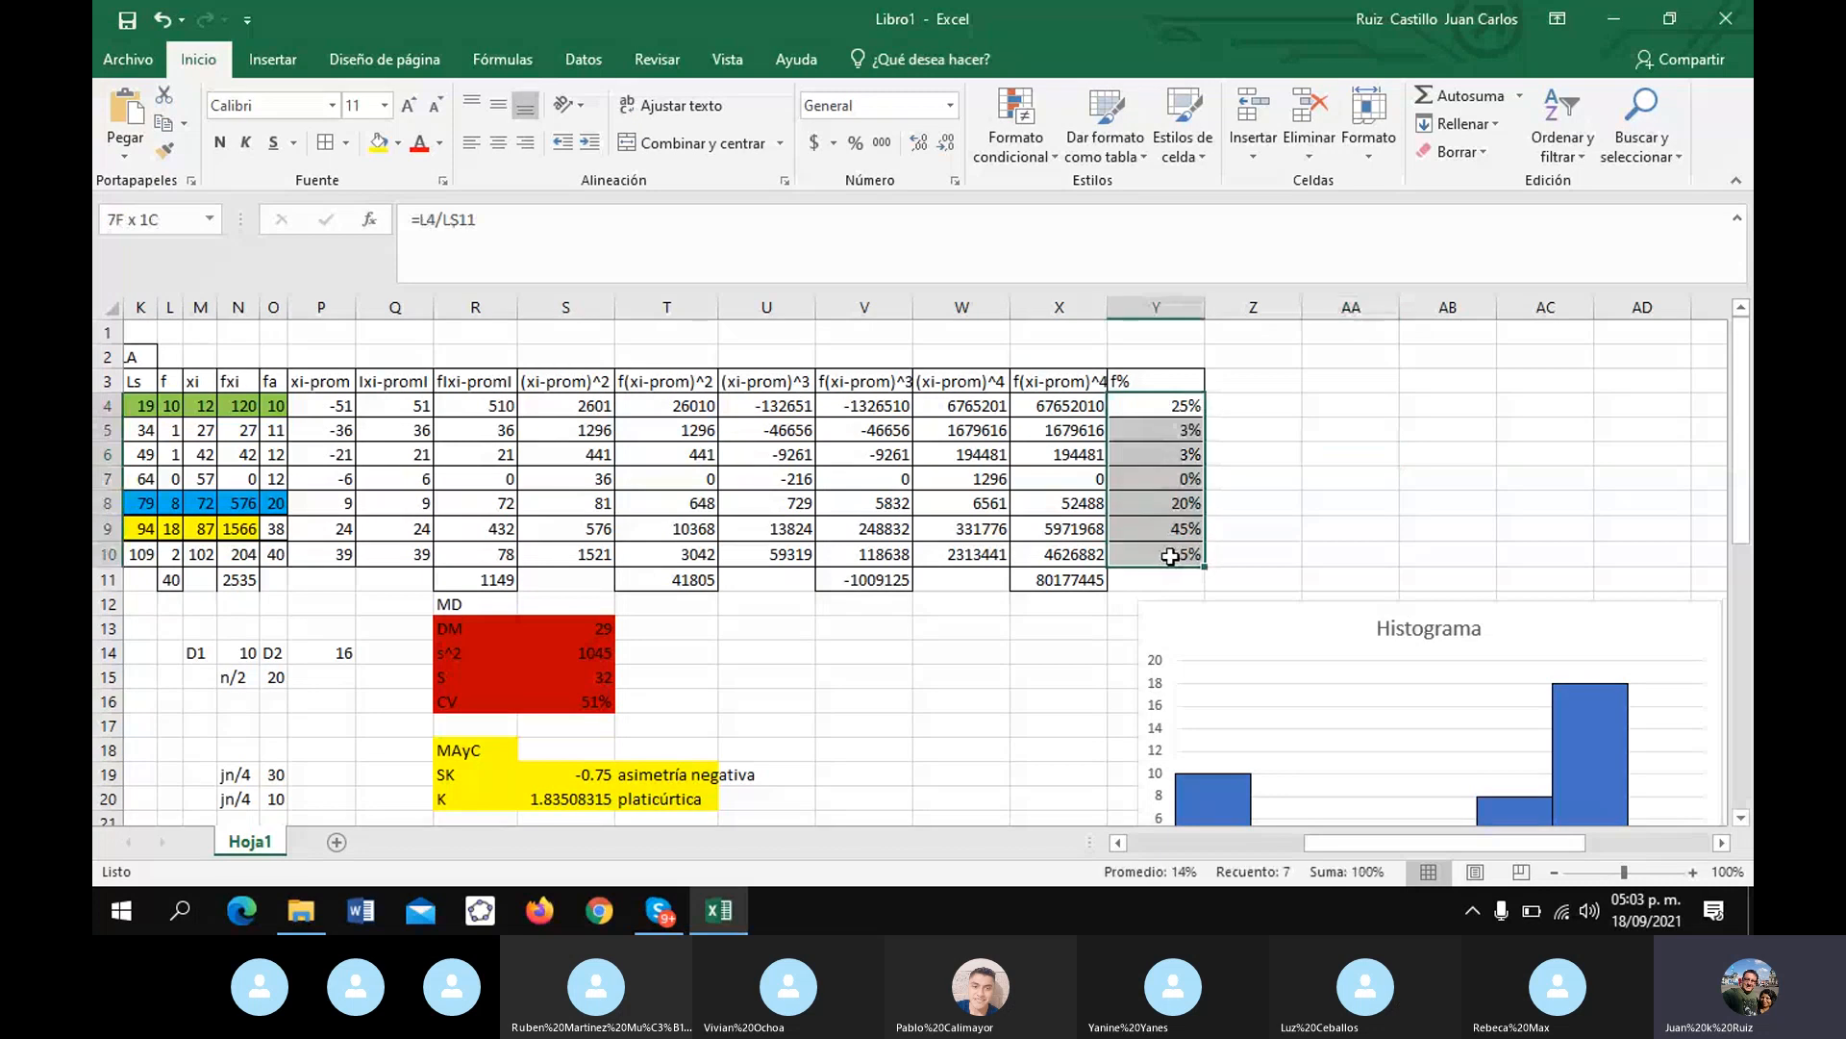
click(269, 56)
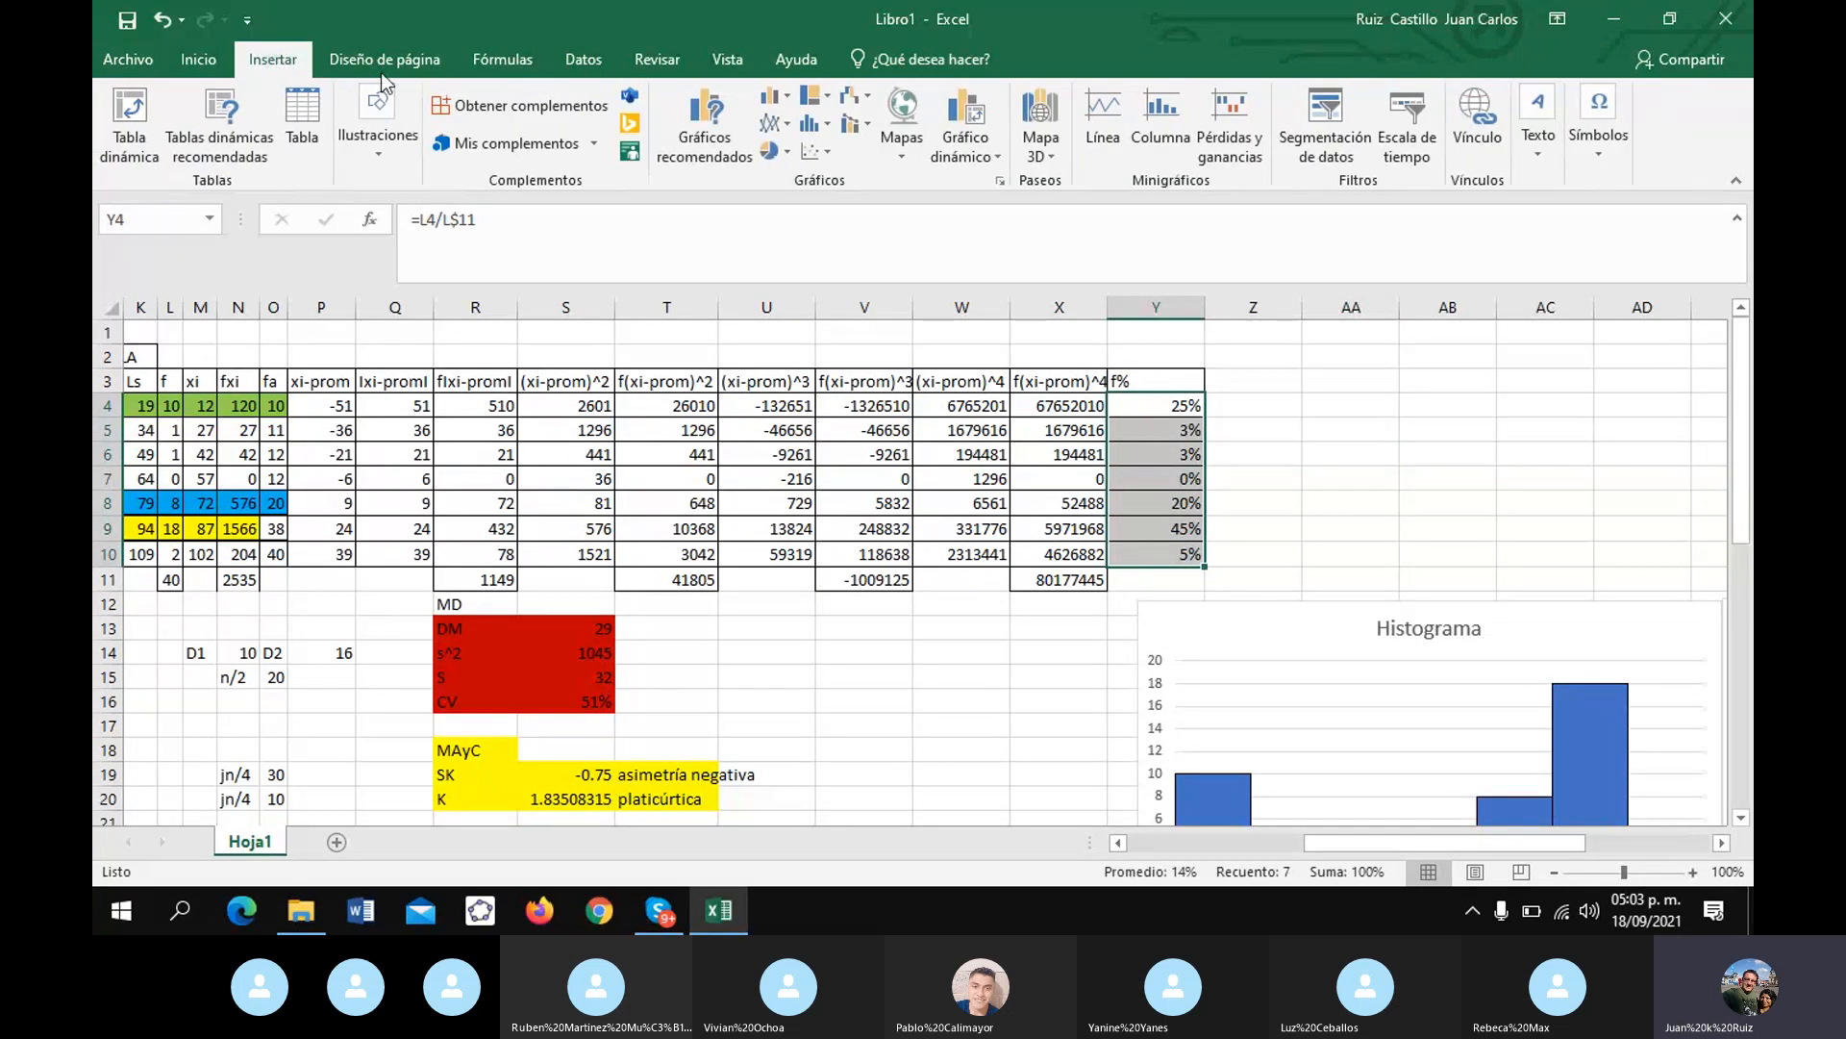
click(783, 154)
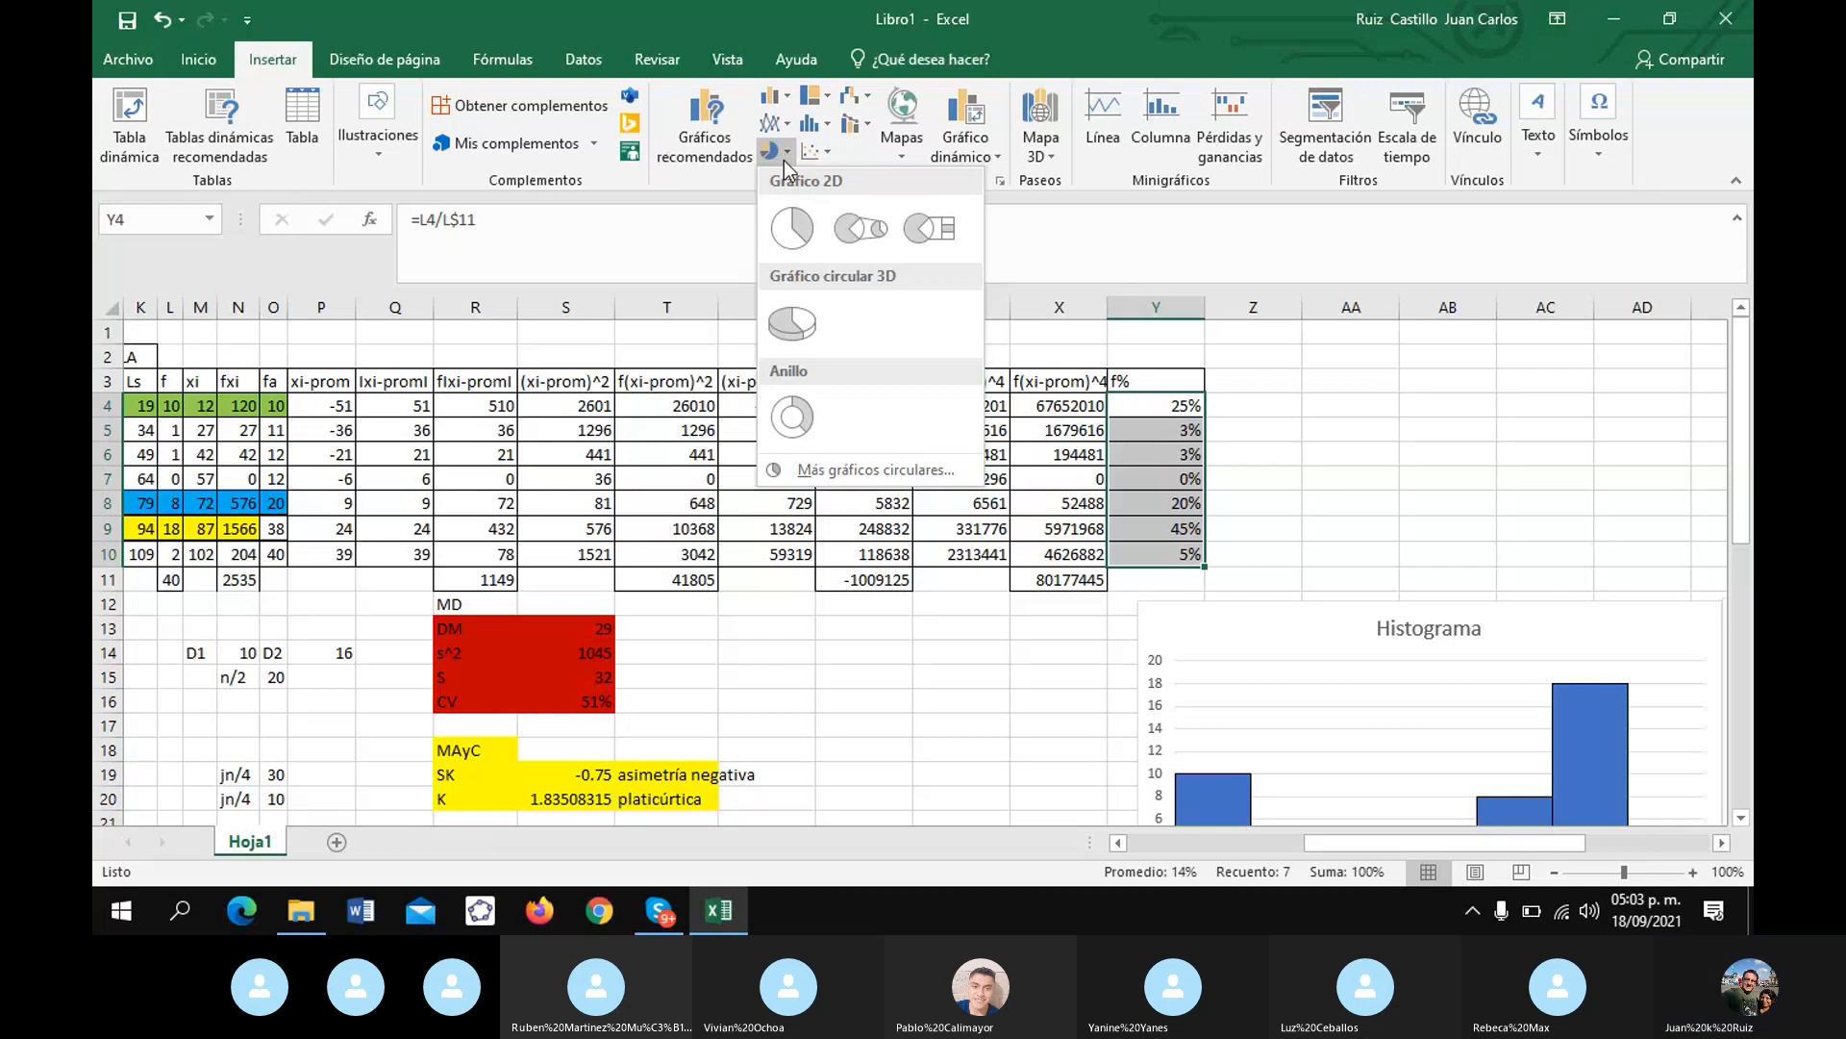
click(792, 228)
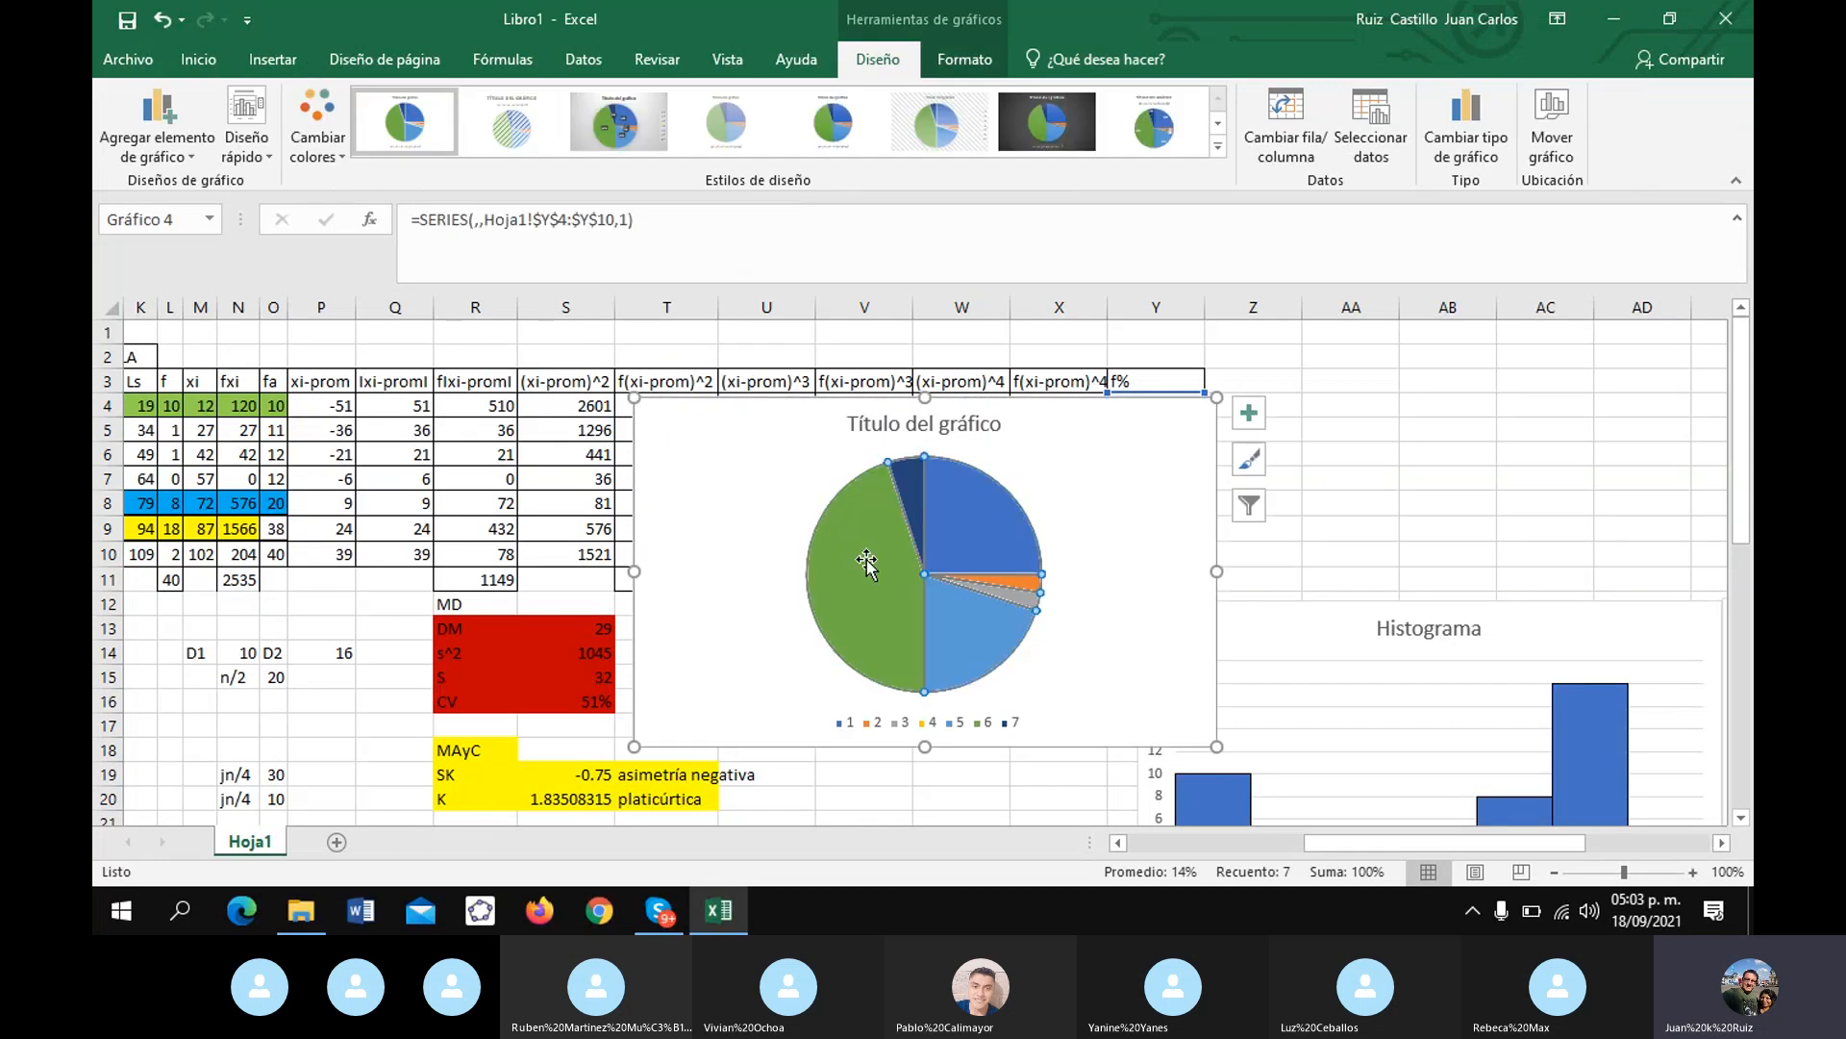
right_click(865, 565)
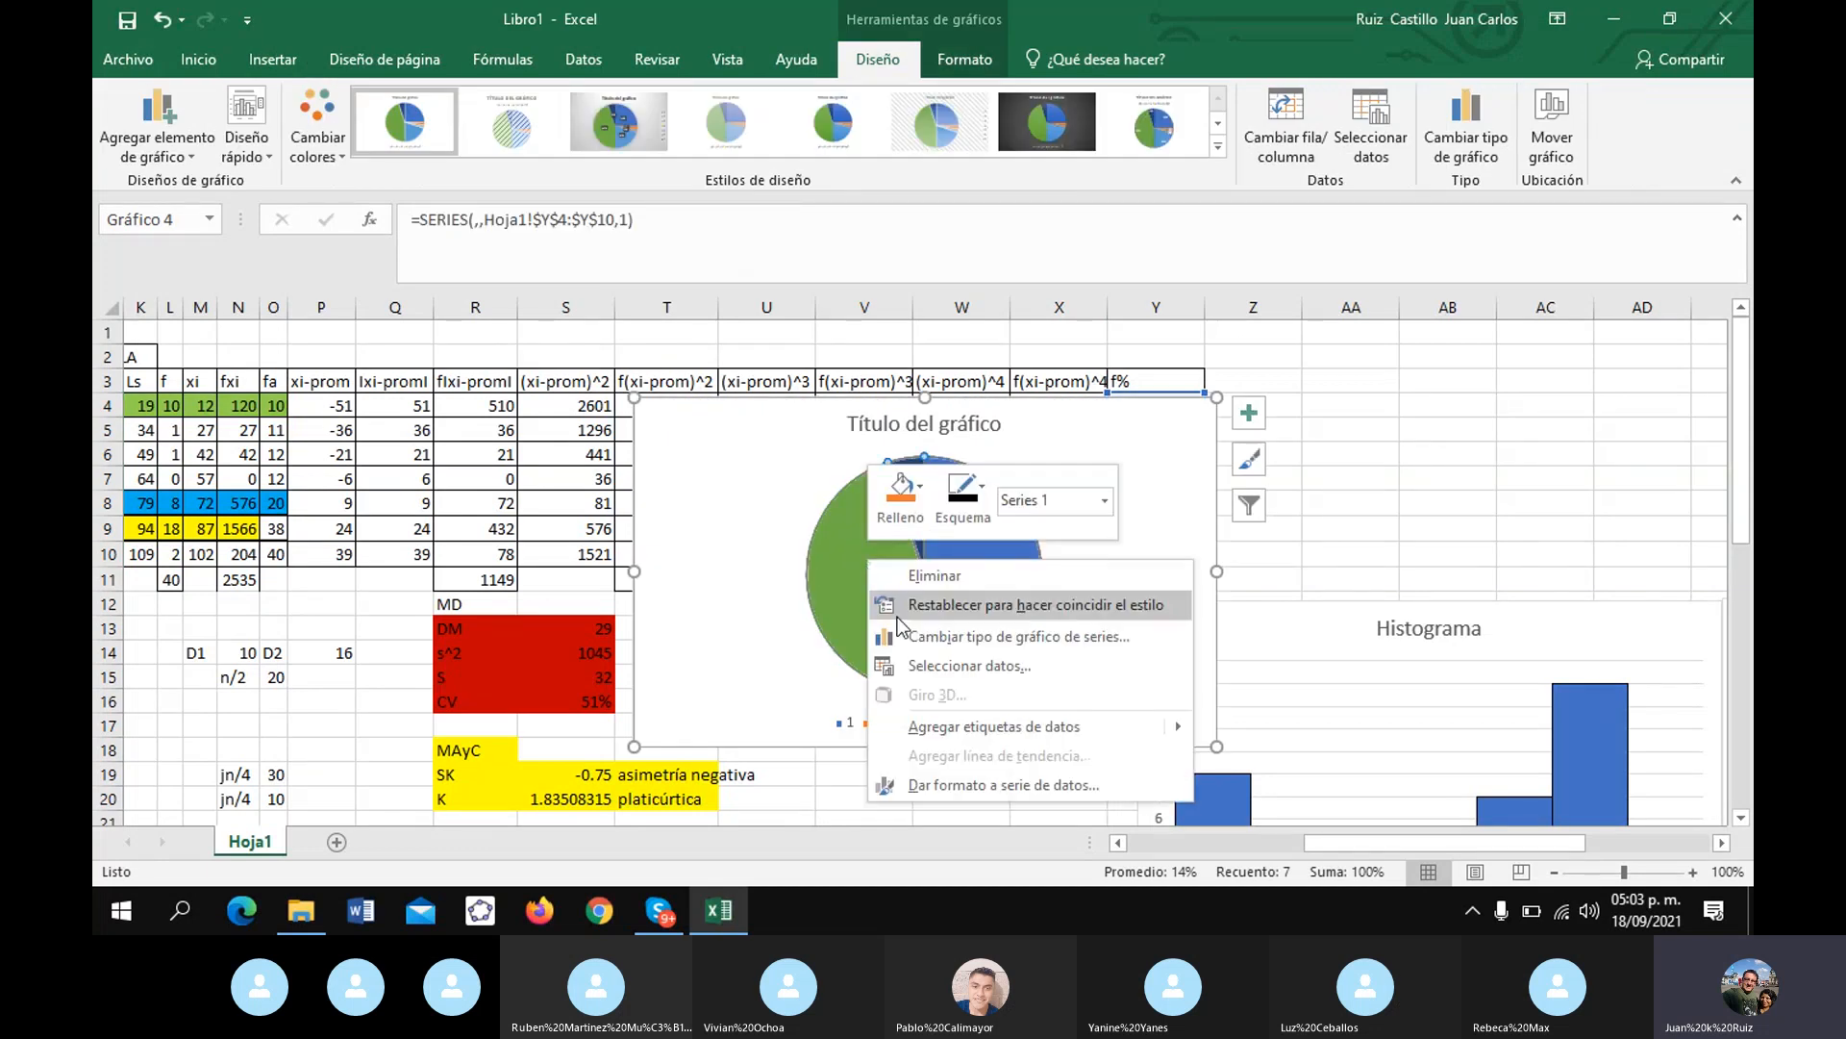
click(952, 726)
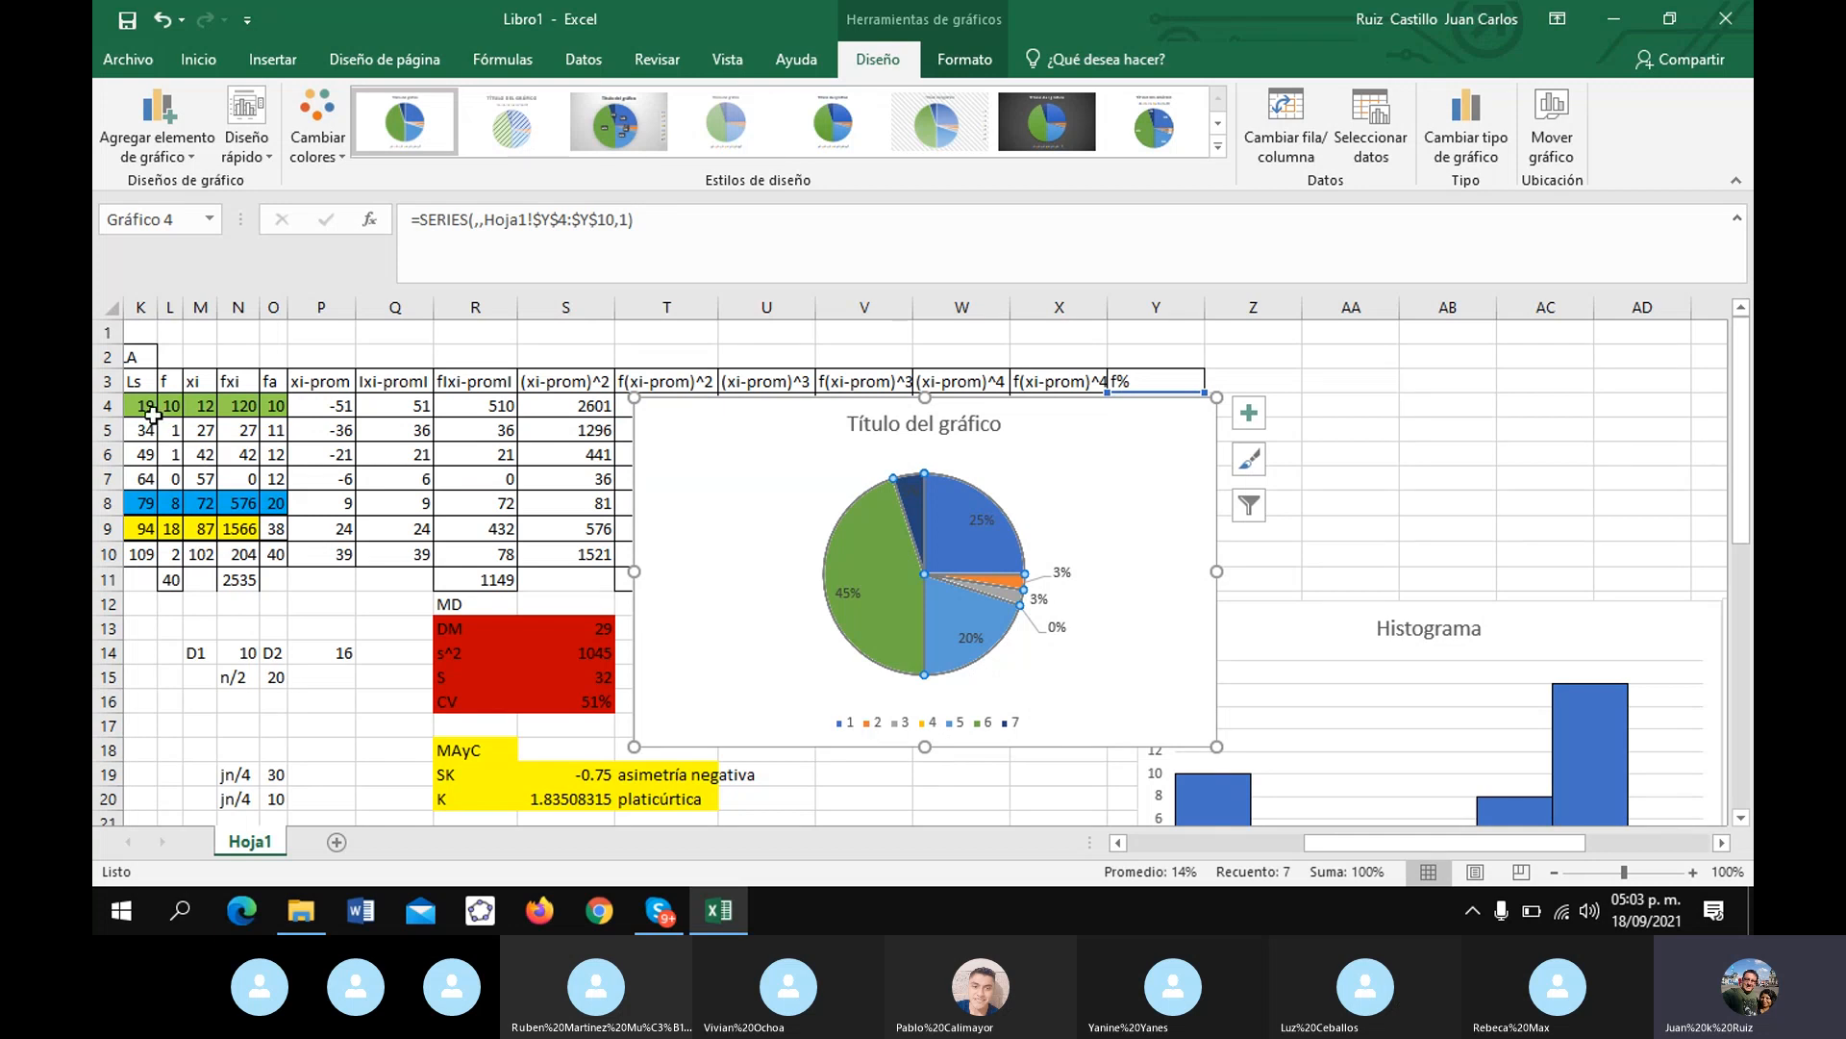
- Set the pie chart's category labels to the class limits in J4:K10 so the legend lists the intervals
click(152, 414)
key(Left)
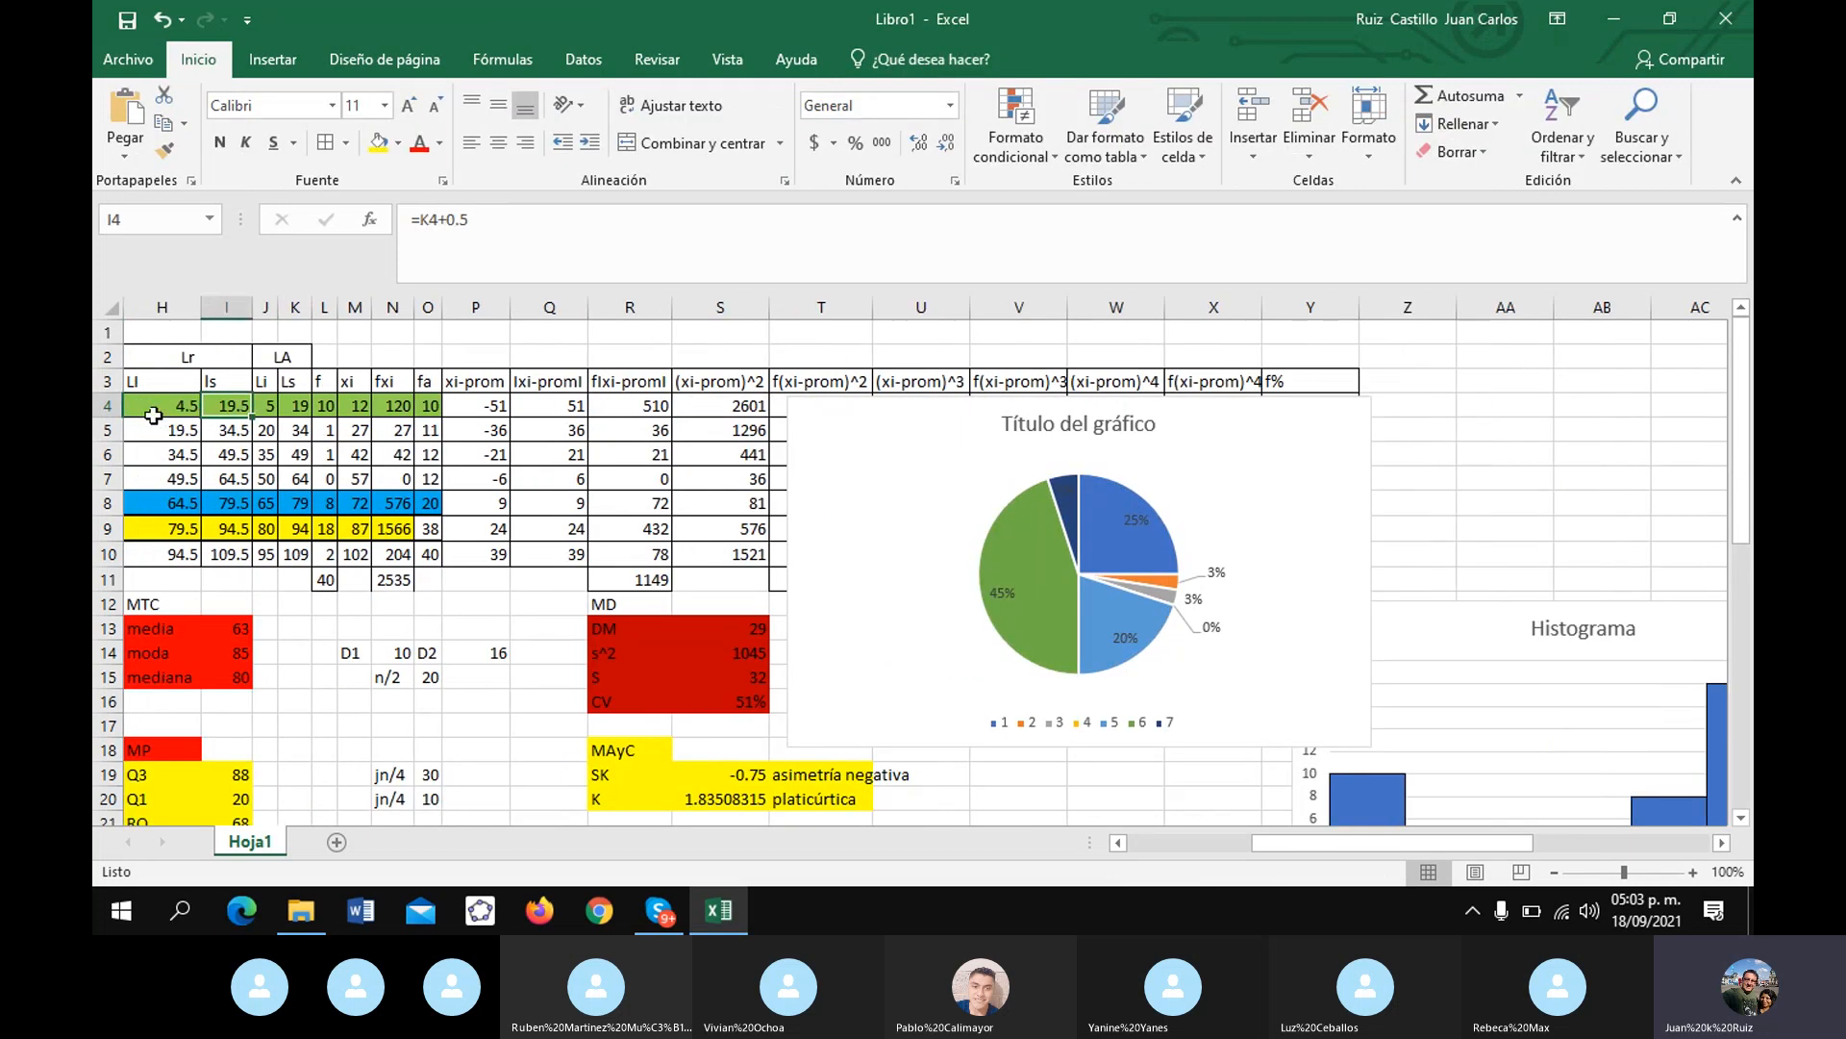
click(1004, 729)
right_click(1004, 729)
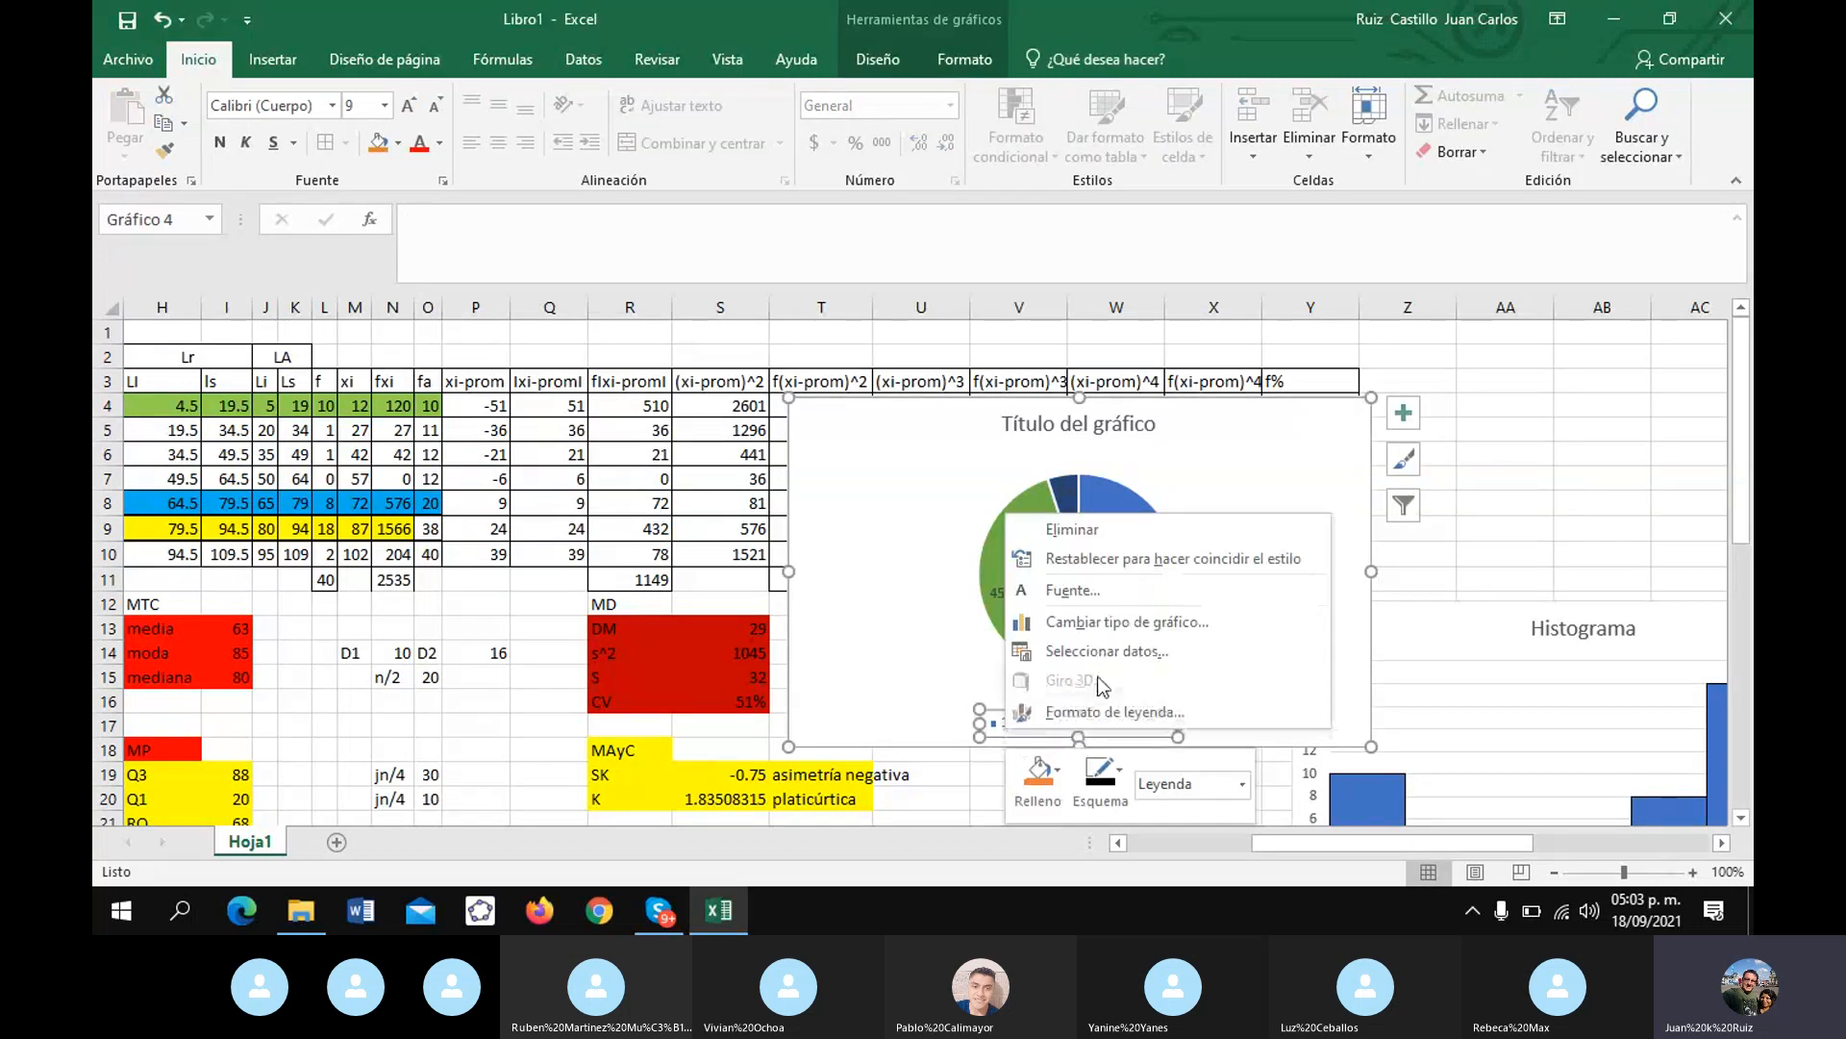
click(1127, 651)
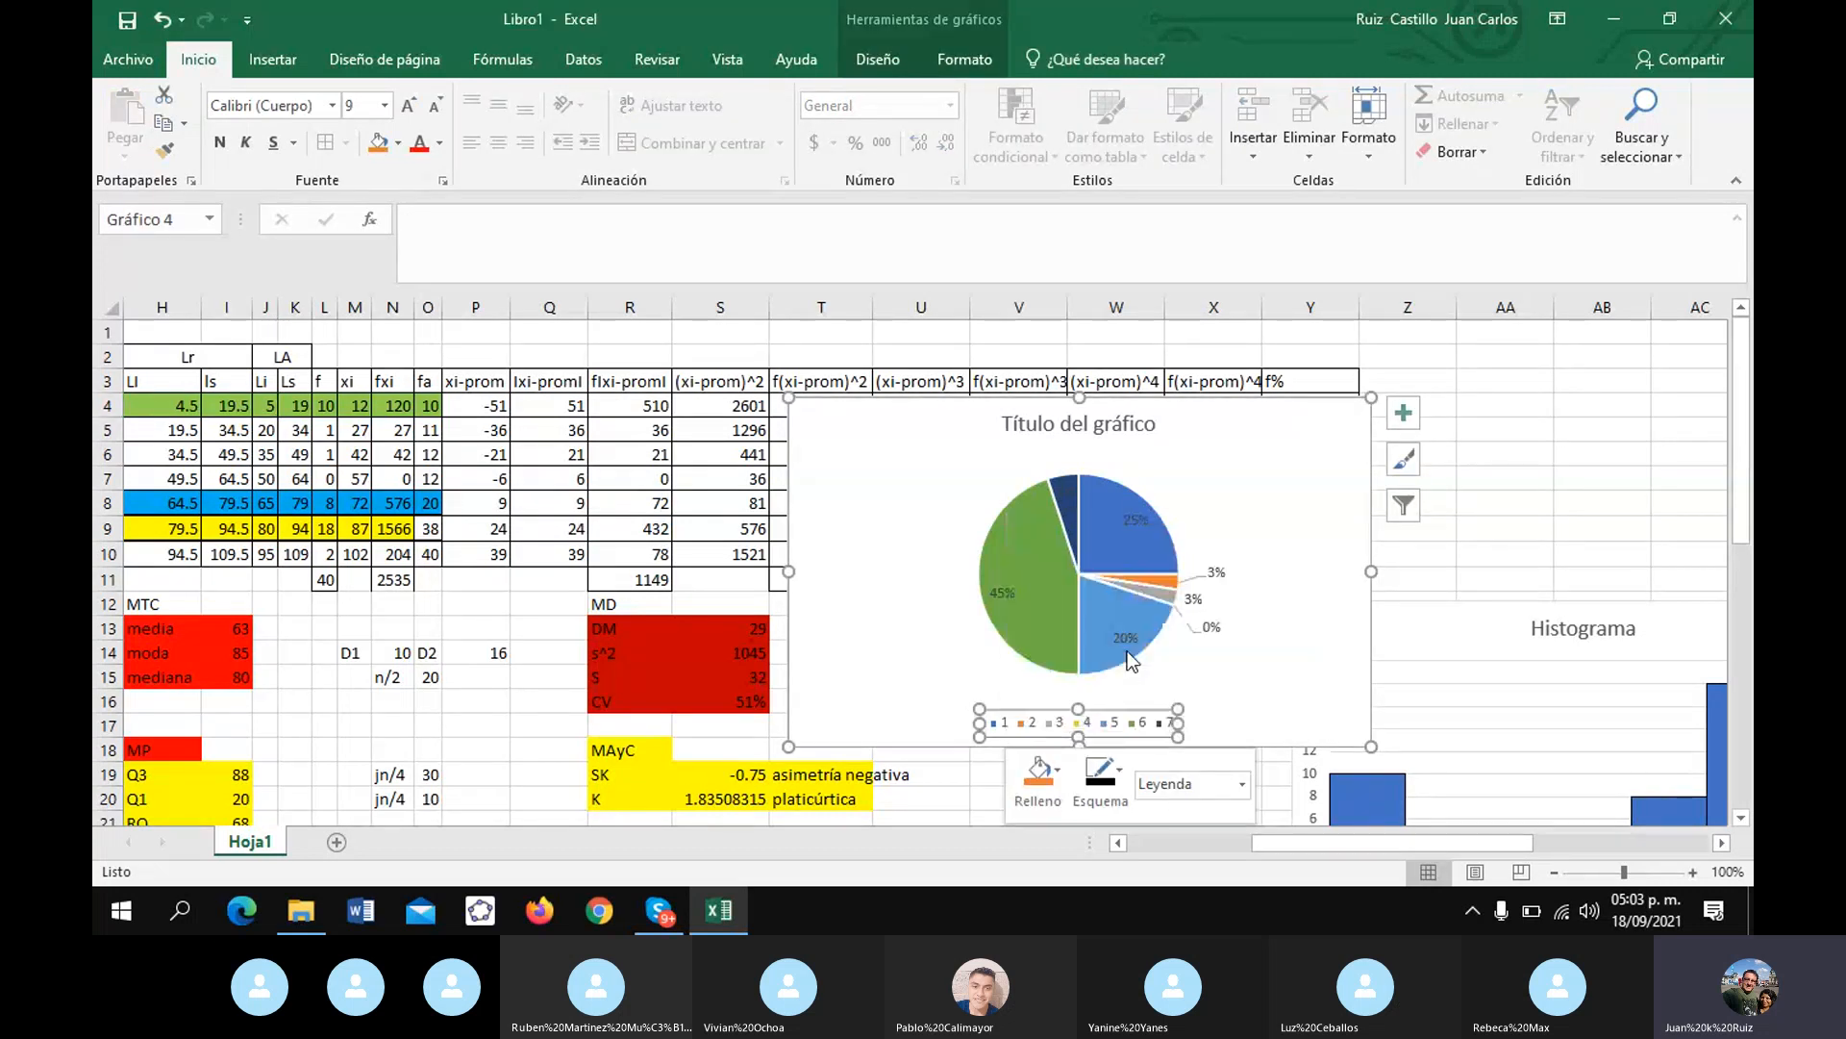
click(1459, 561)
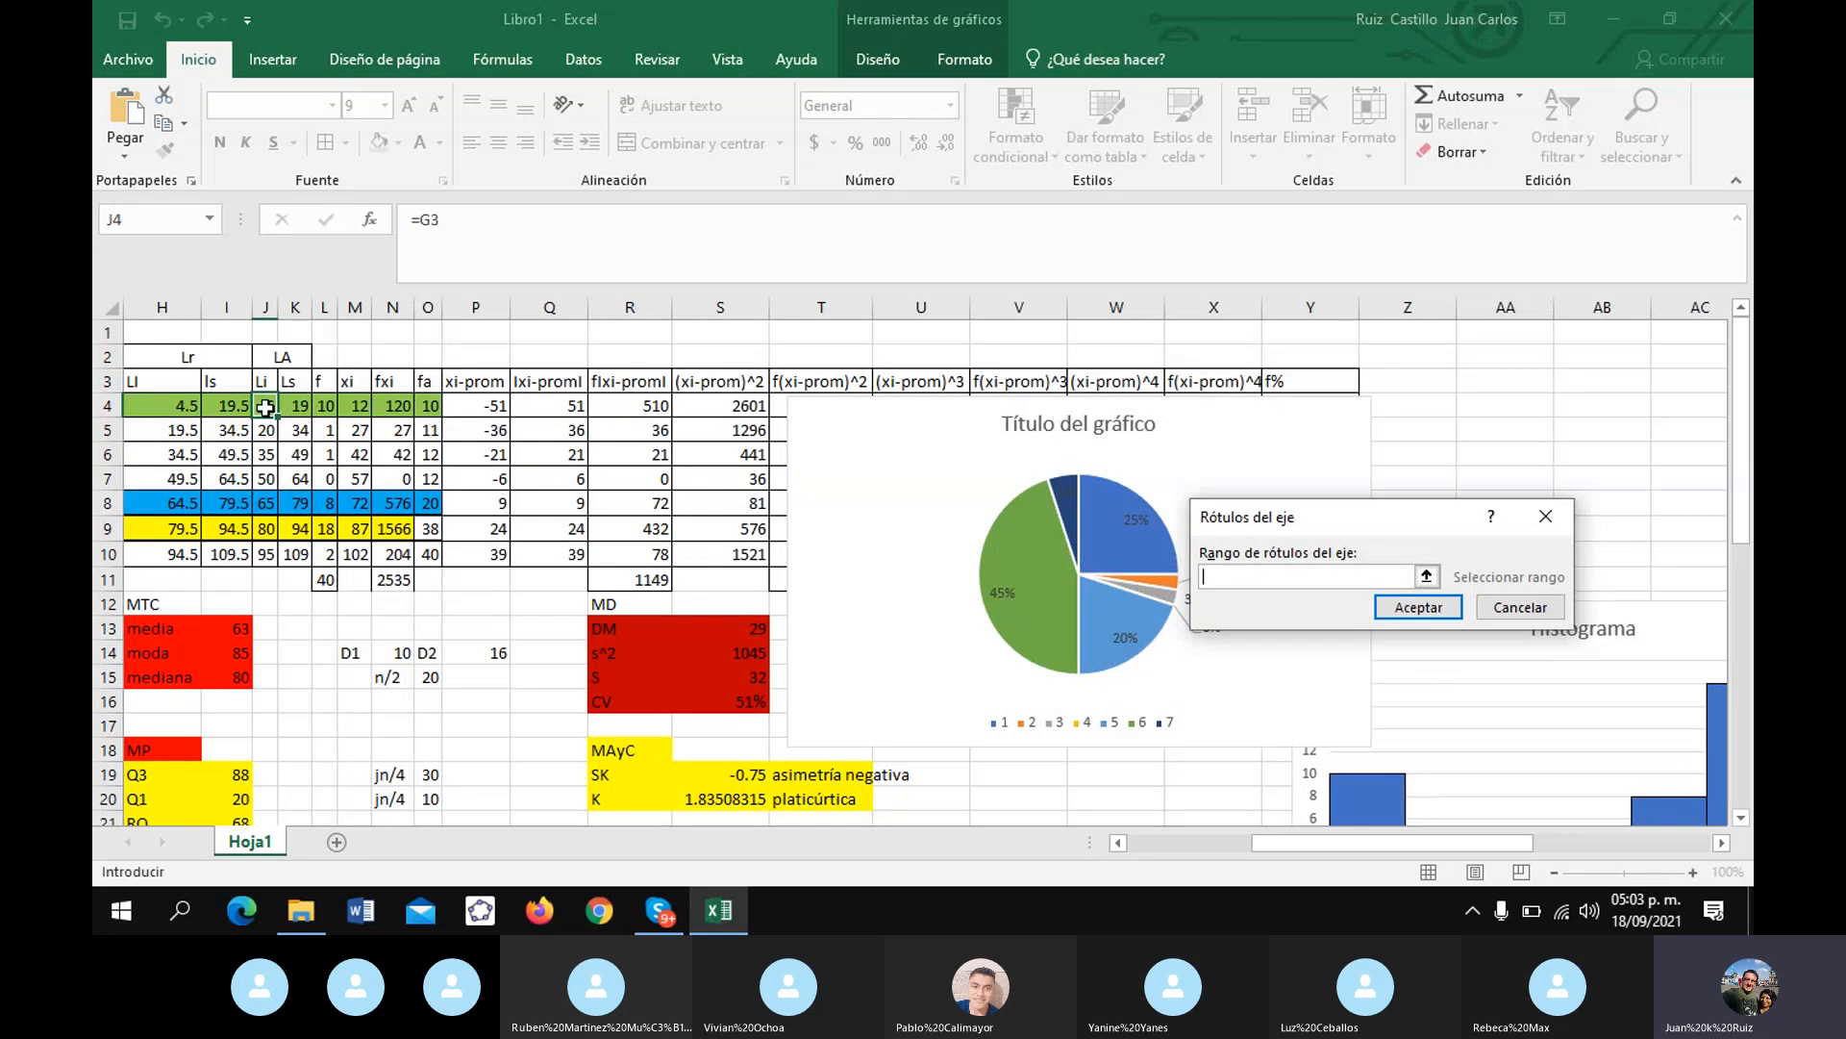
drag(264, 408, 307, 552)
click(1445, 612)
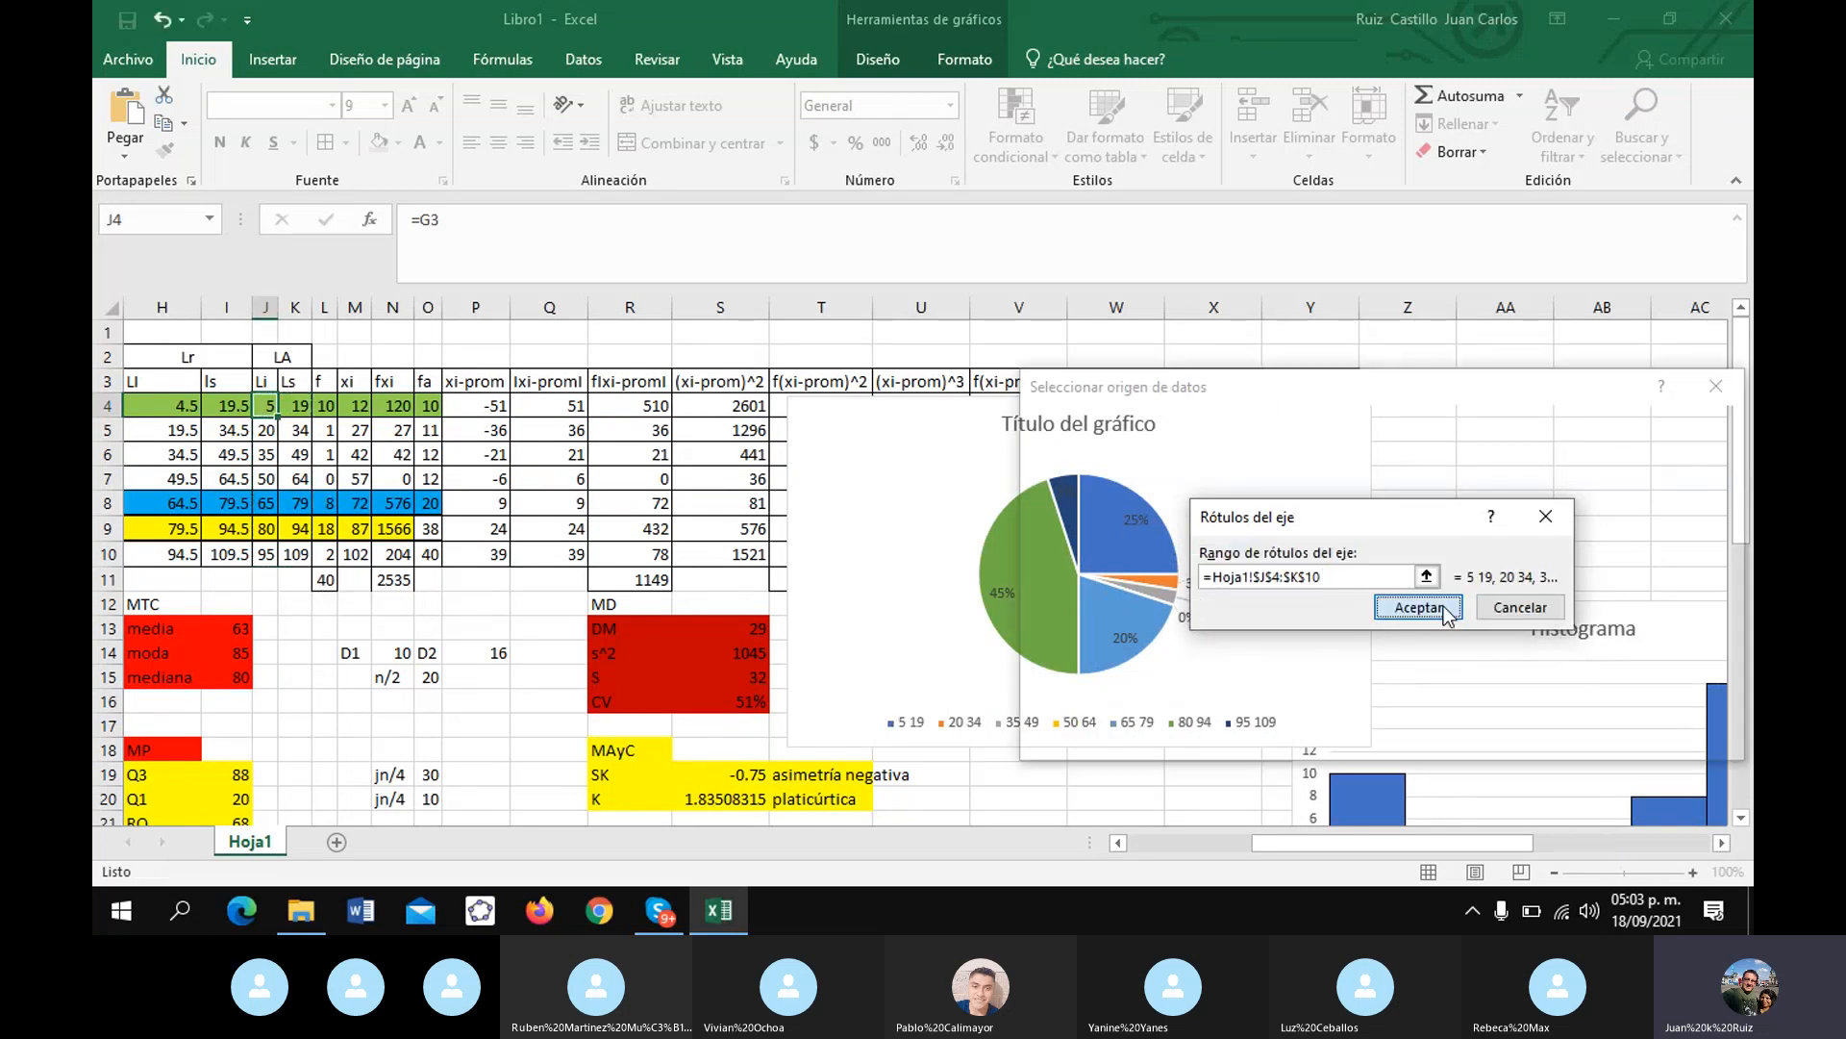
click(1533, 735)
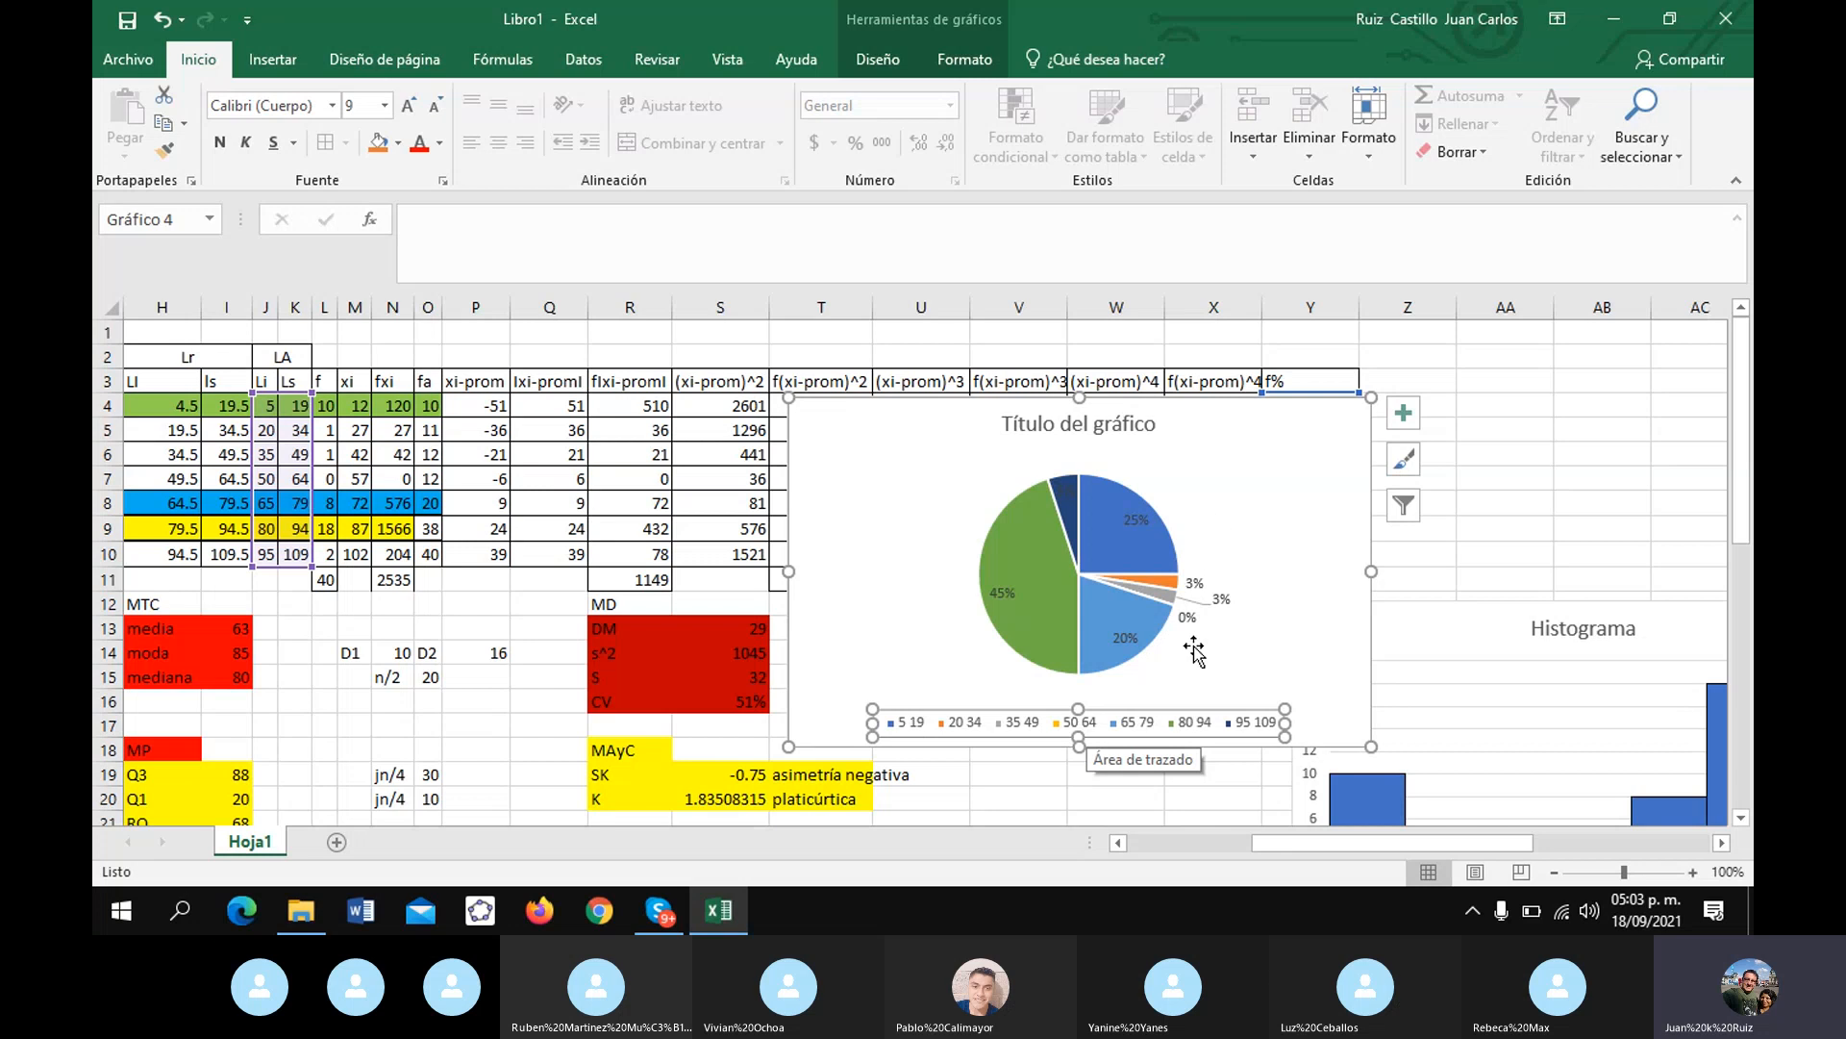
click(1066, 776)
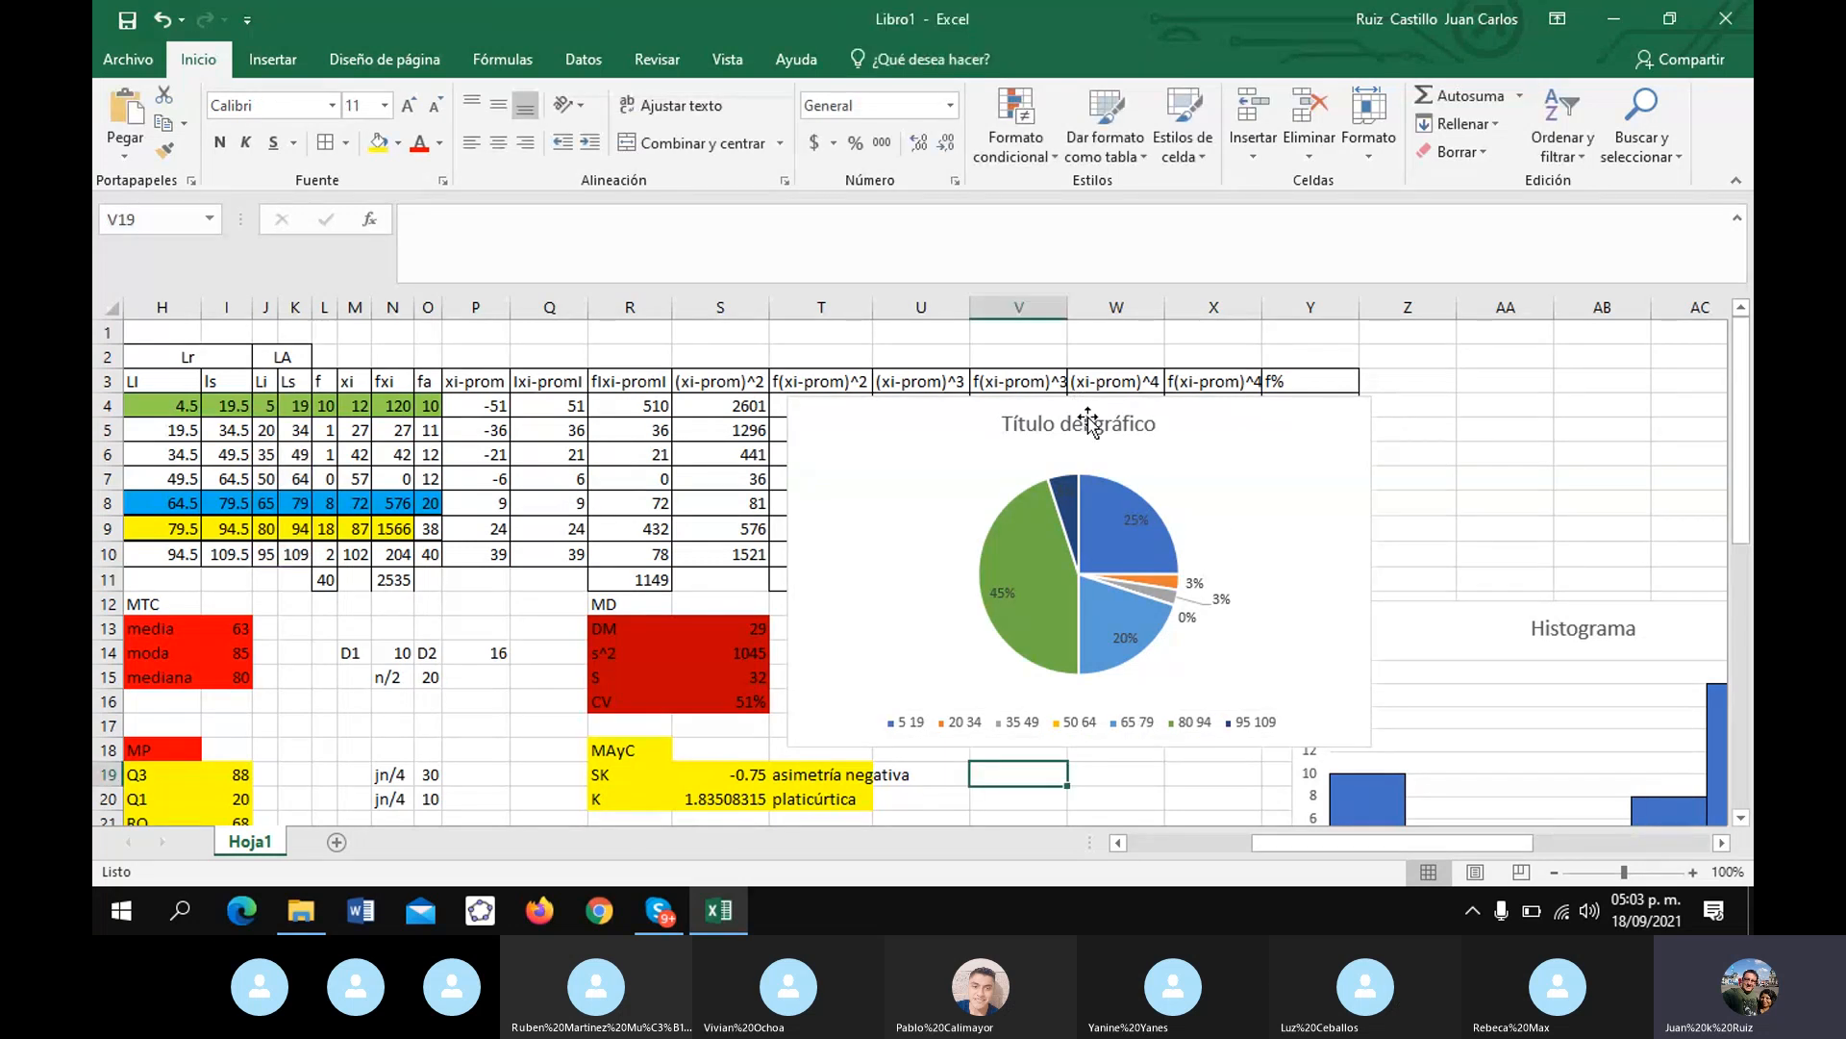
- Replace the pie chart's title with "Circular" and close the title formatting options
double_click(1153, 424)
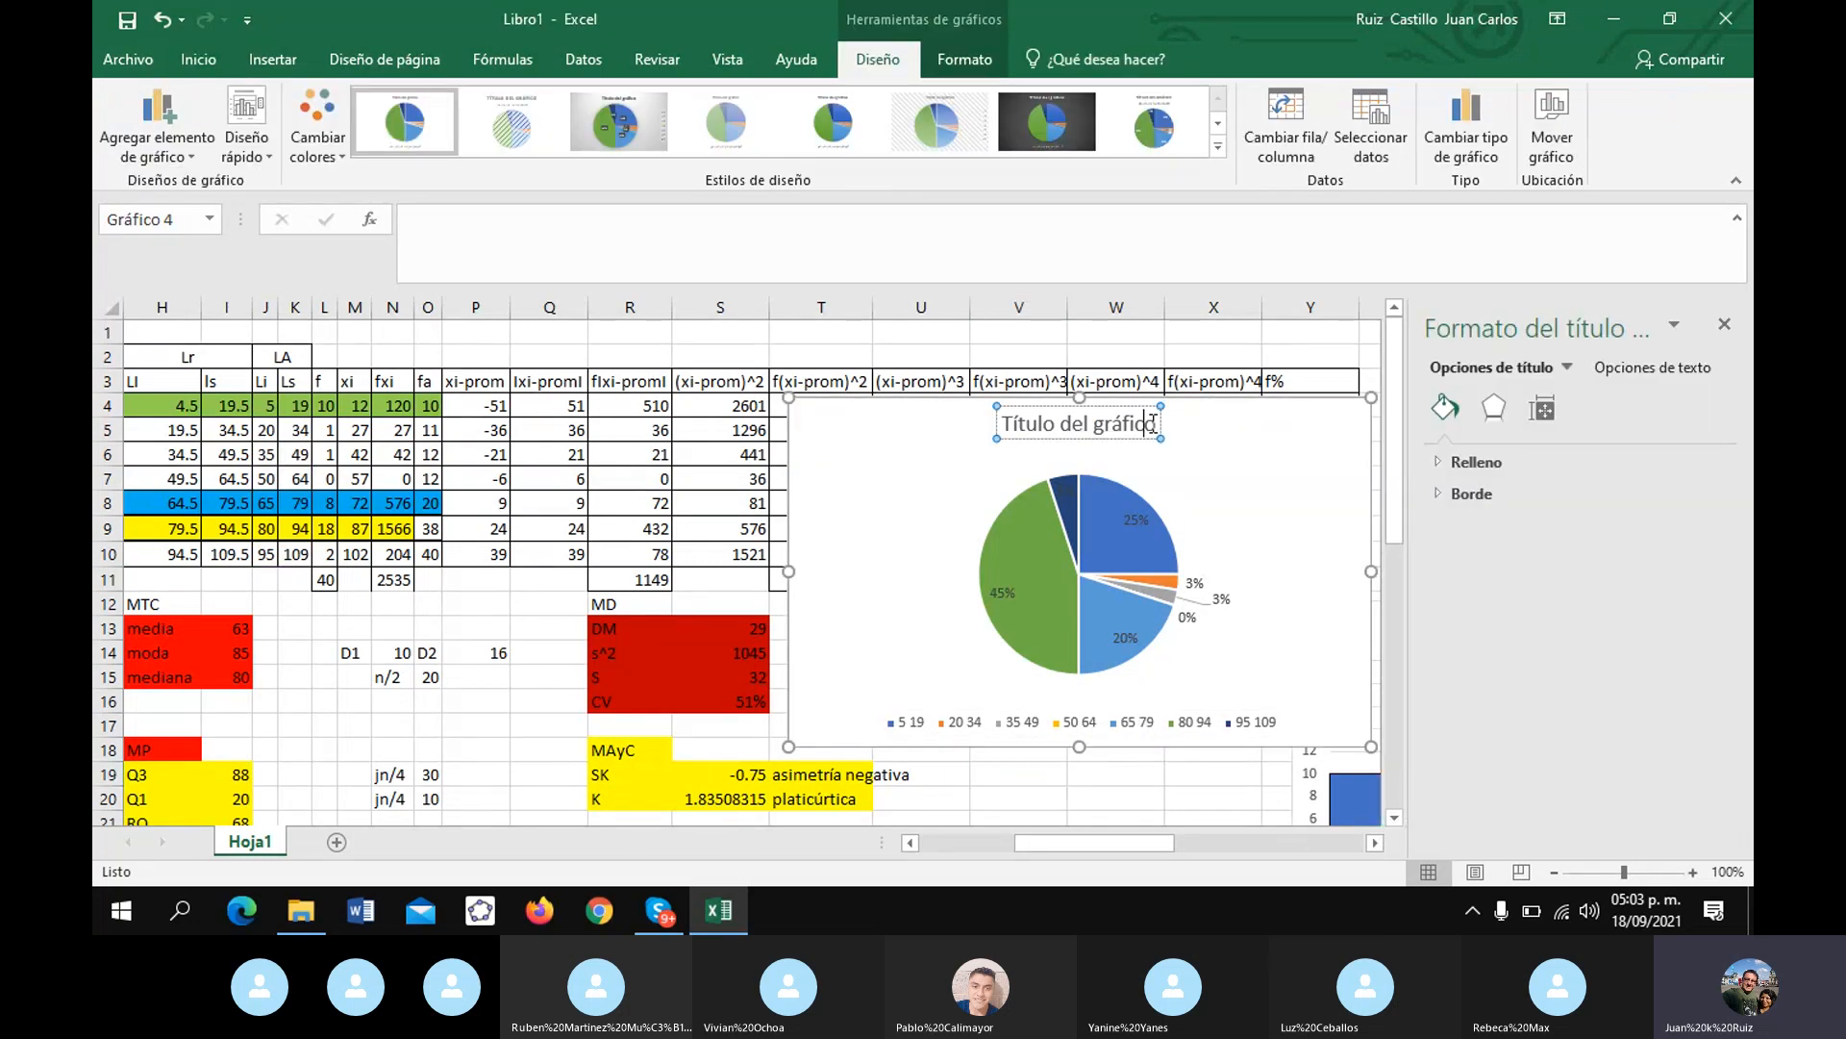
key(BackSpace)
key(BackSpace)
key(BackSpace)
key(BackSpace)
key(BackSpace)
key(BackSpace)
key(BackSpace)
key(BackSpace)
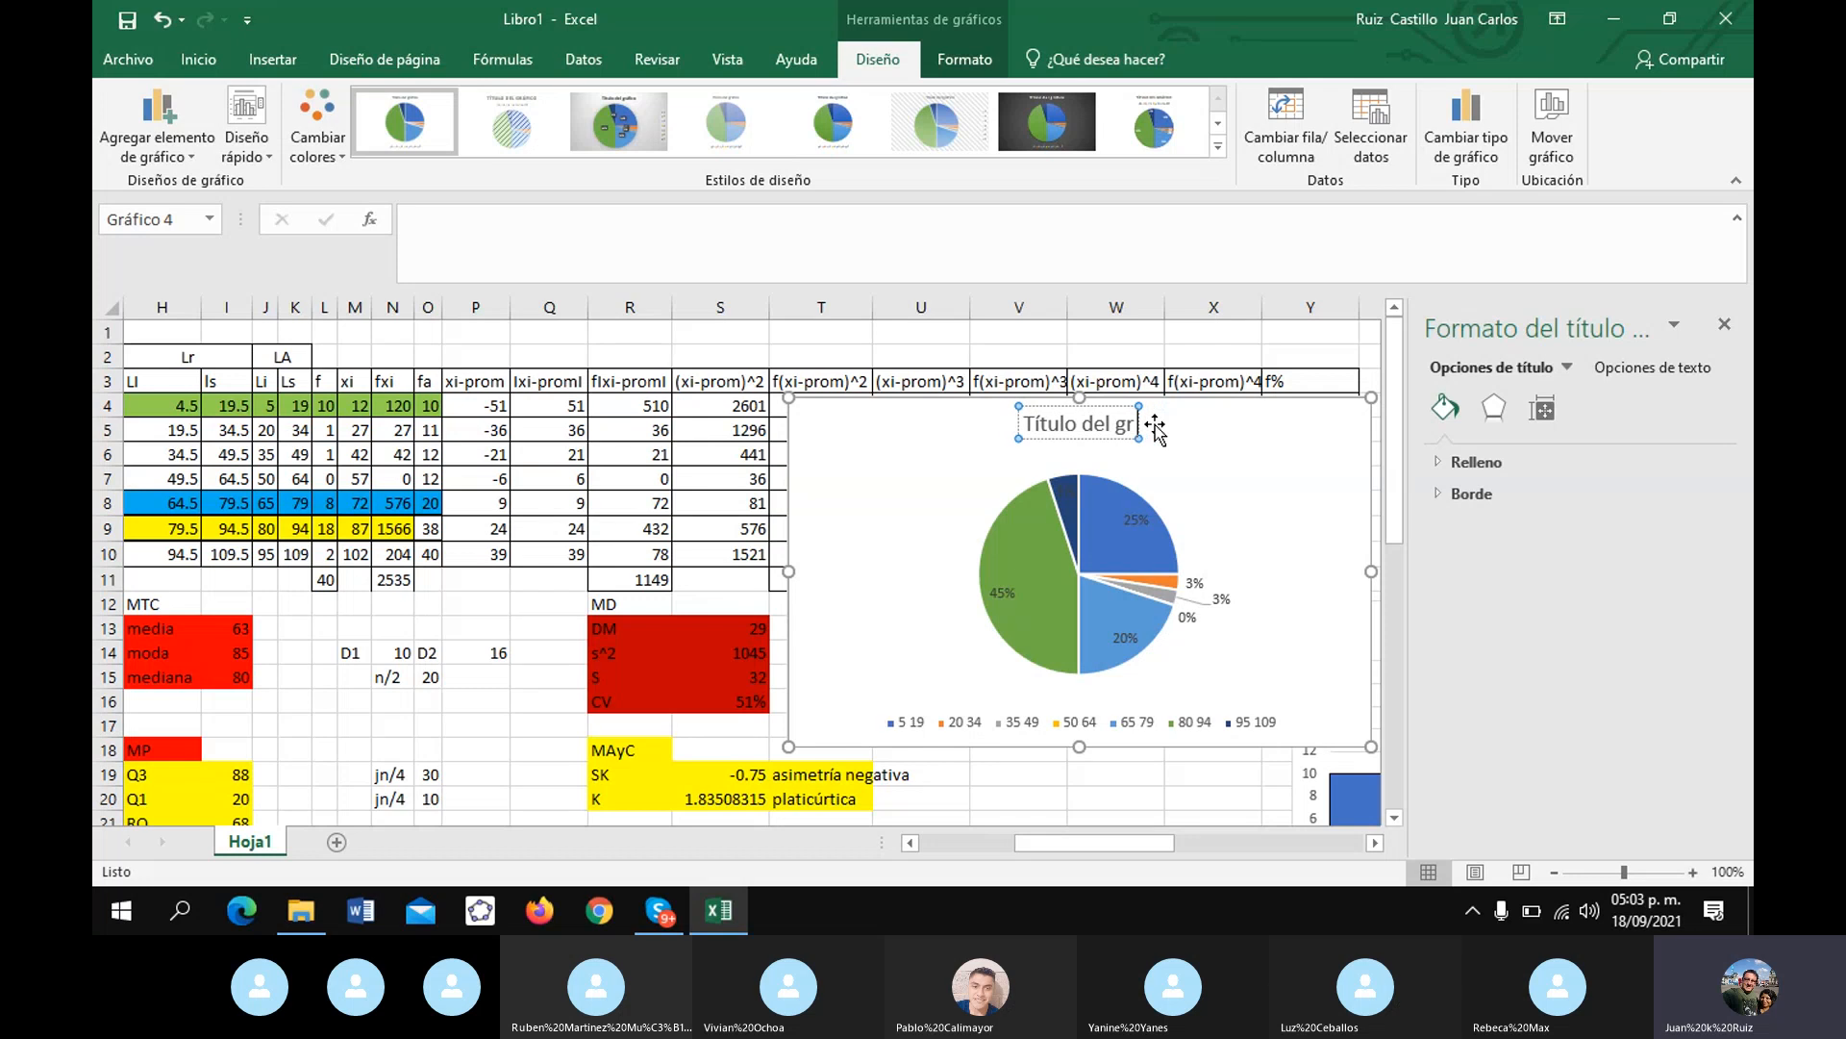
key(BackSpace)
key(BackSpace)
key(BackSpace)
key(BackSpace)
key(BackSpace)
key(BackSpace)
key(BackSpace)
key(BackSpace)
key(BackSpace)
key(BackSpace)
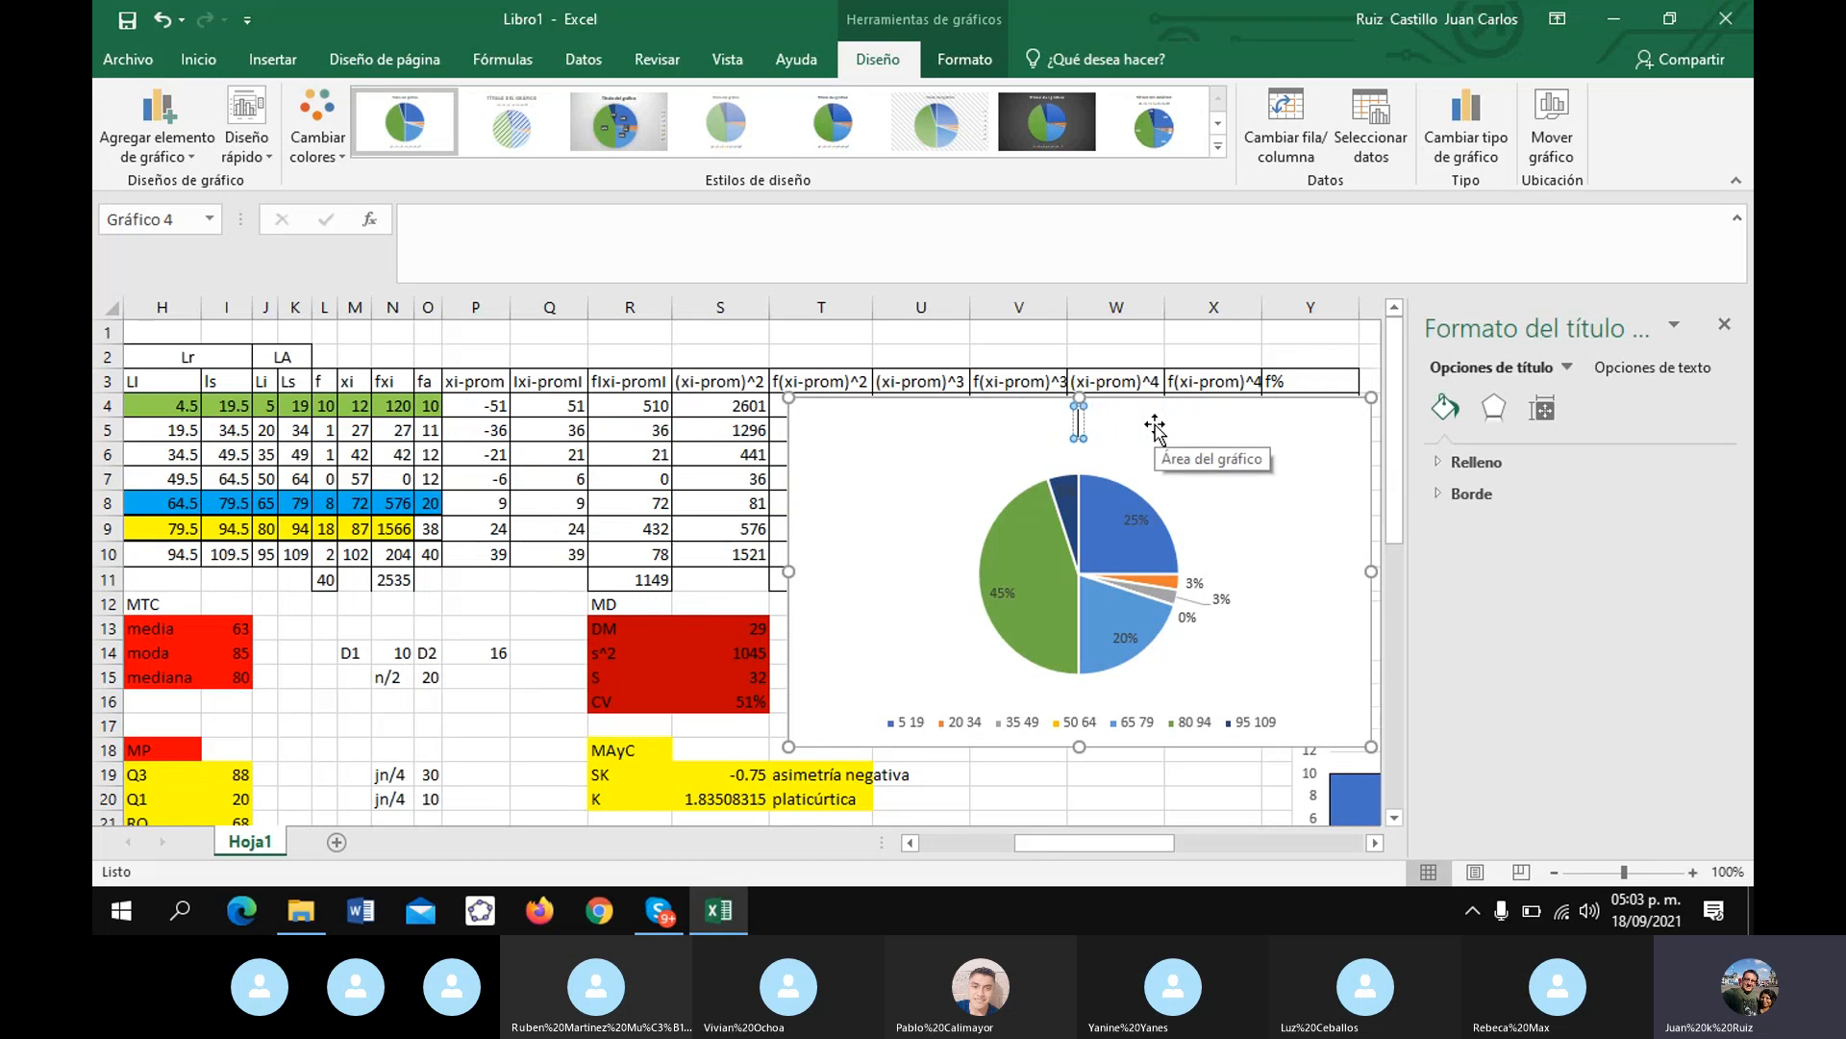
text(Ciru)
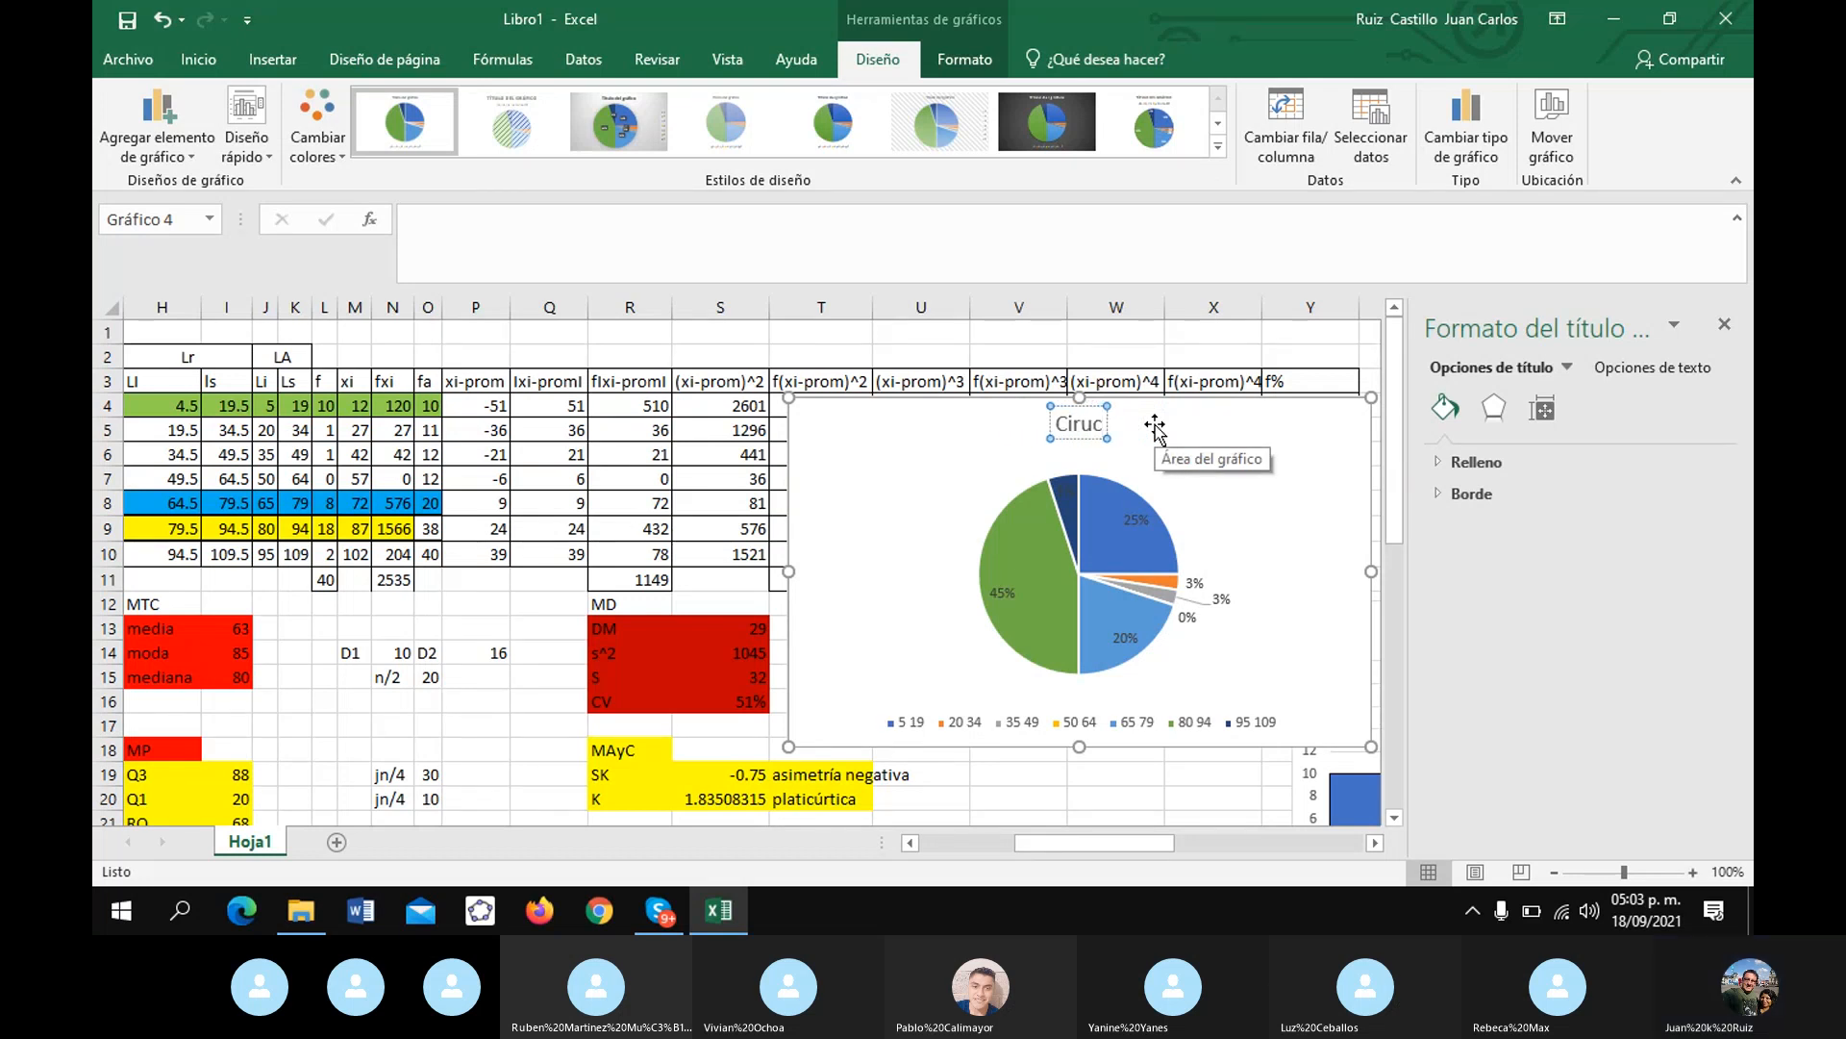
key(BackSpace)
text(cular)
click(1725, 326)
- Move the pie chart directly below the frequency polygon and align the Ojiva chart beneath the histogram
drag(815, 437, 1608, 696)
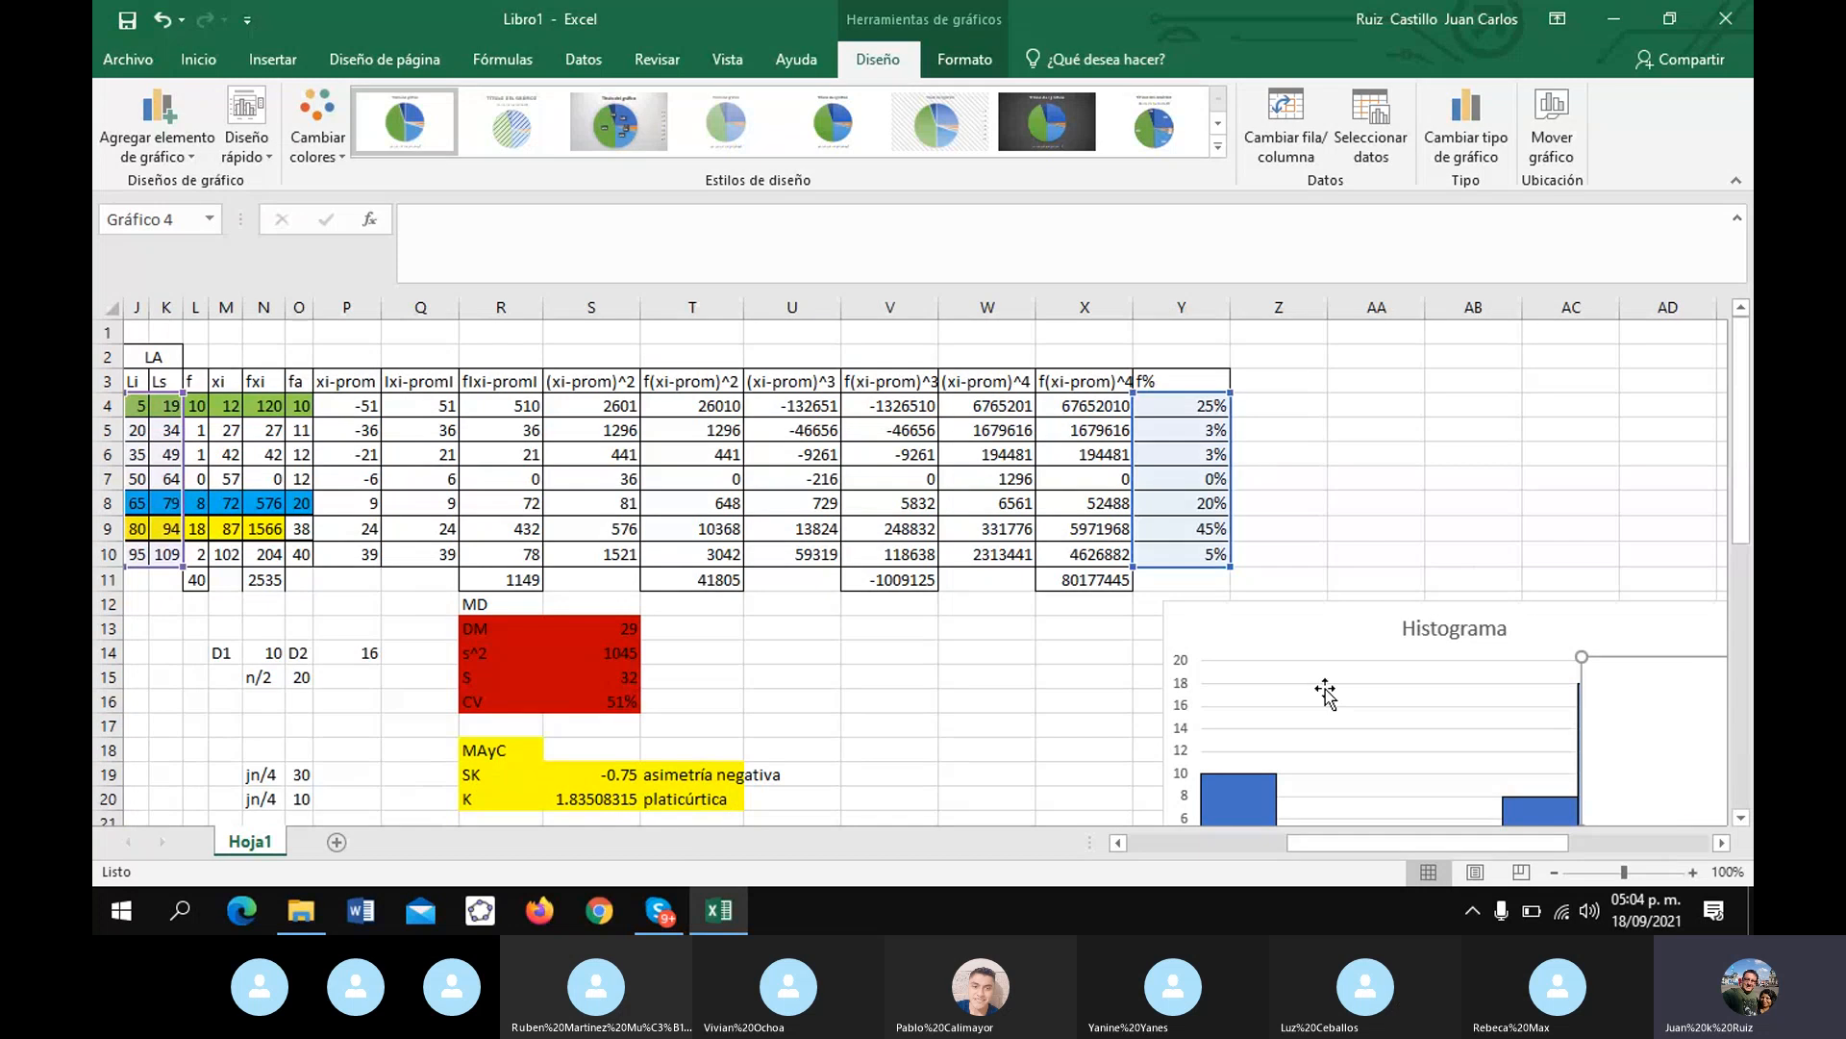
scroll(1249, 675, down, 3)
drag(1351, 844, 1462, 844)
drag(1359, 528, 1477, 753)
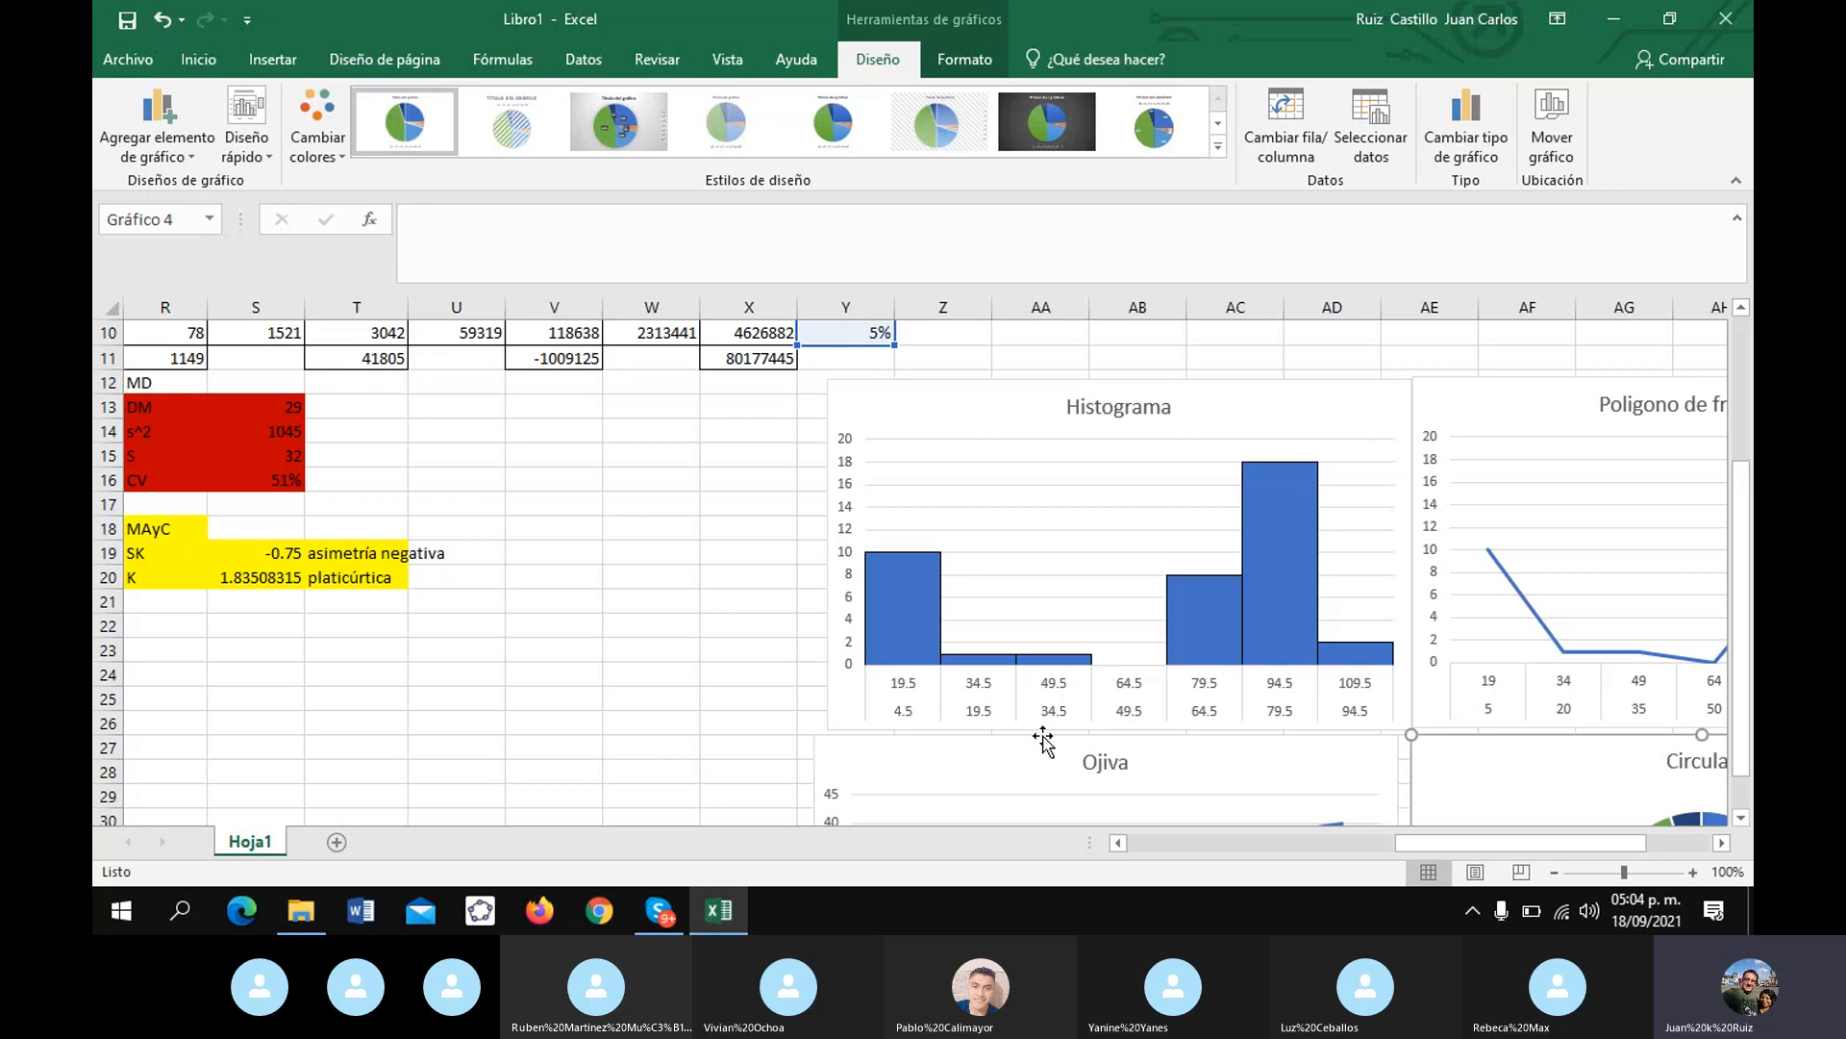
drag(906, 746, 928, 741)
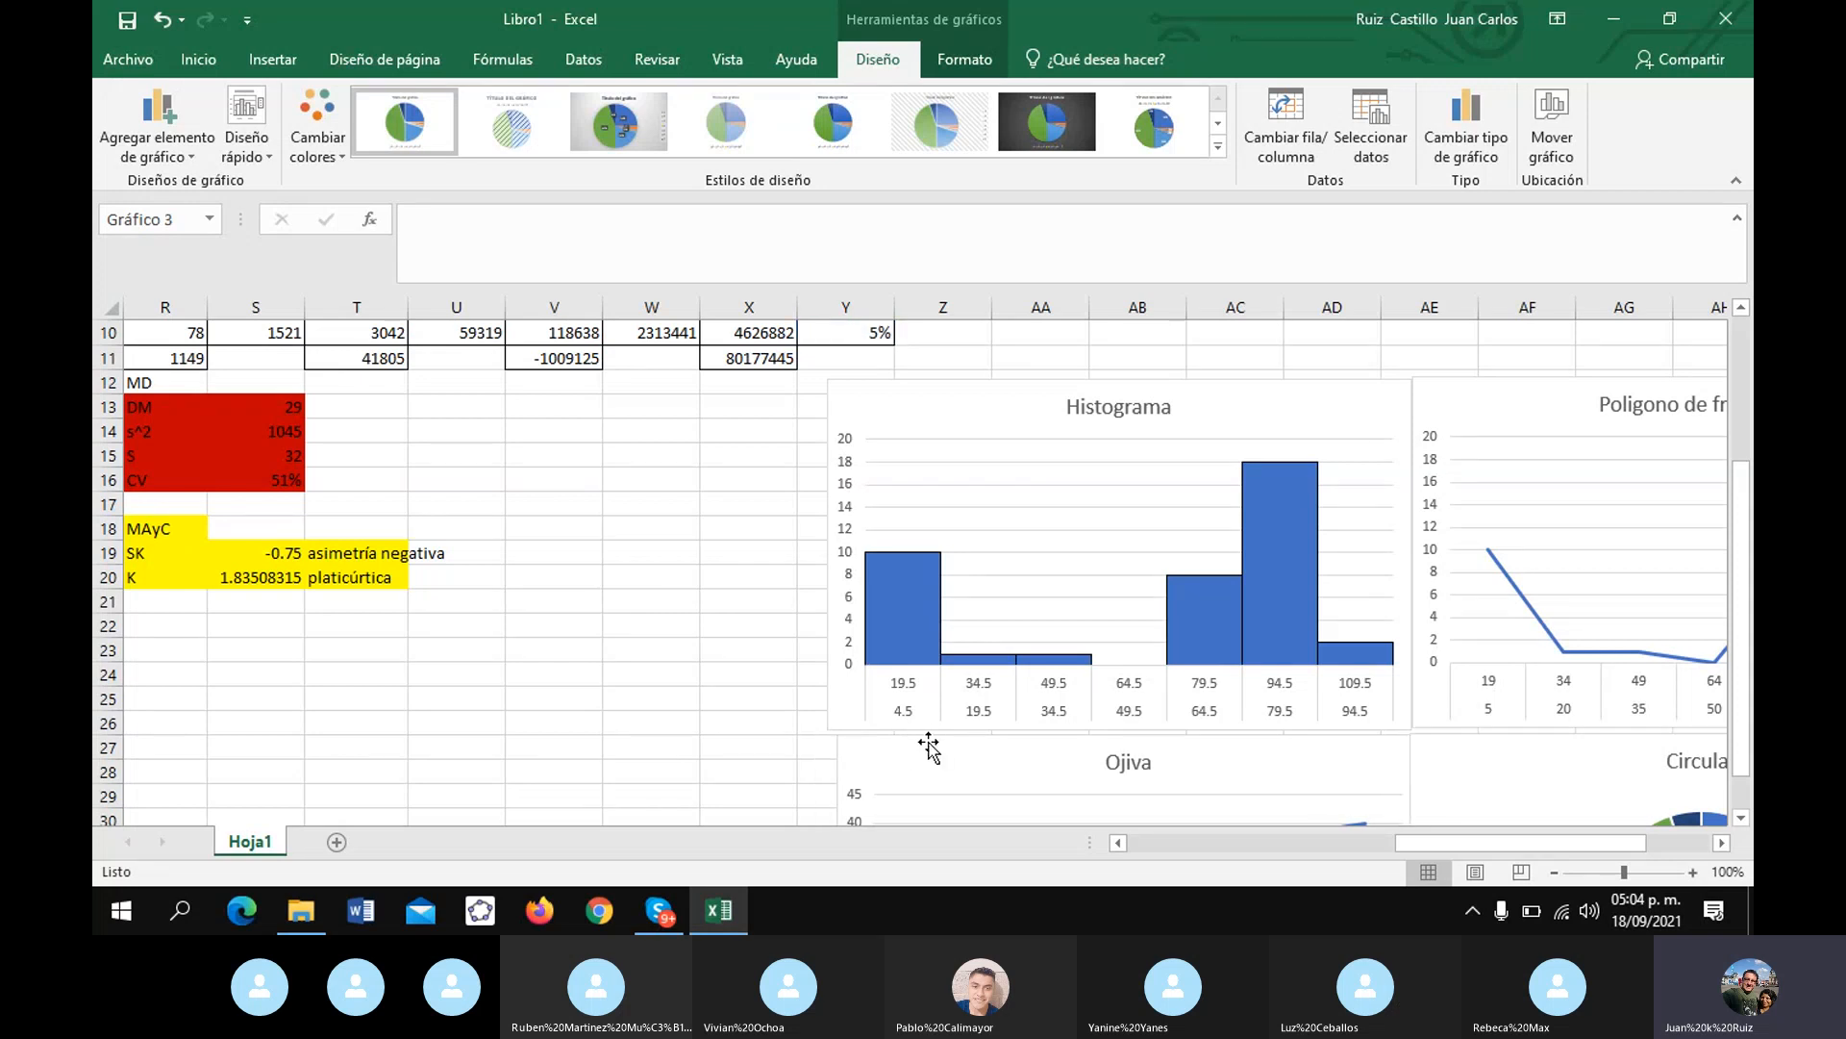
- Zoom the worksheet out to 70% and look over the data, statistics tables and charts
scroll(755, 483, up, 2)
scroll(755, 484, up, 2)
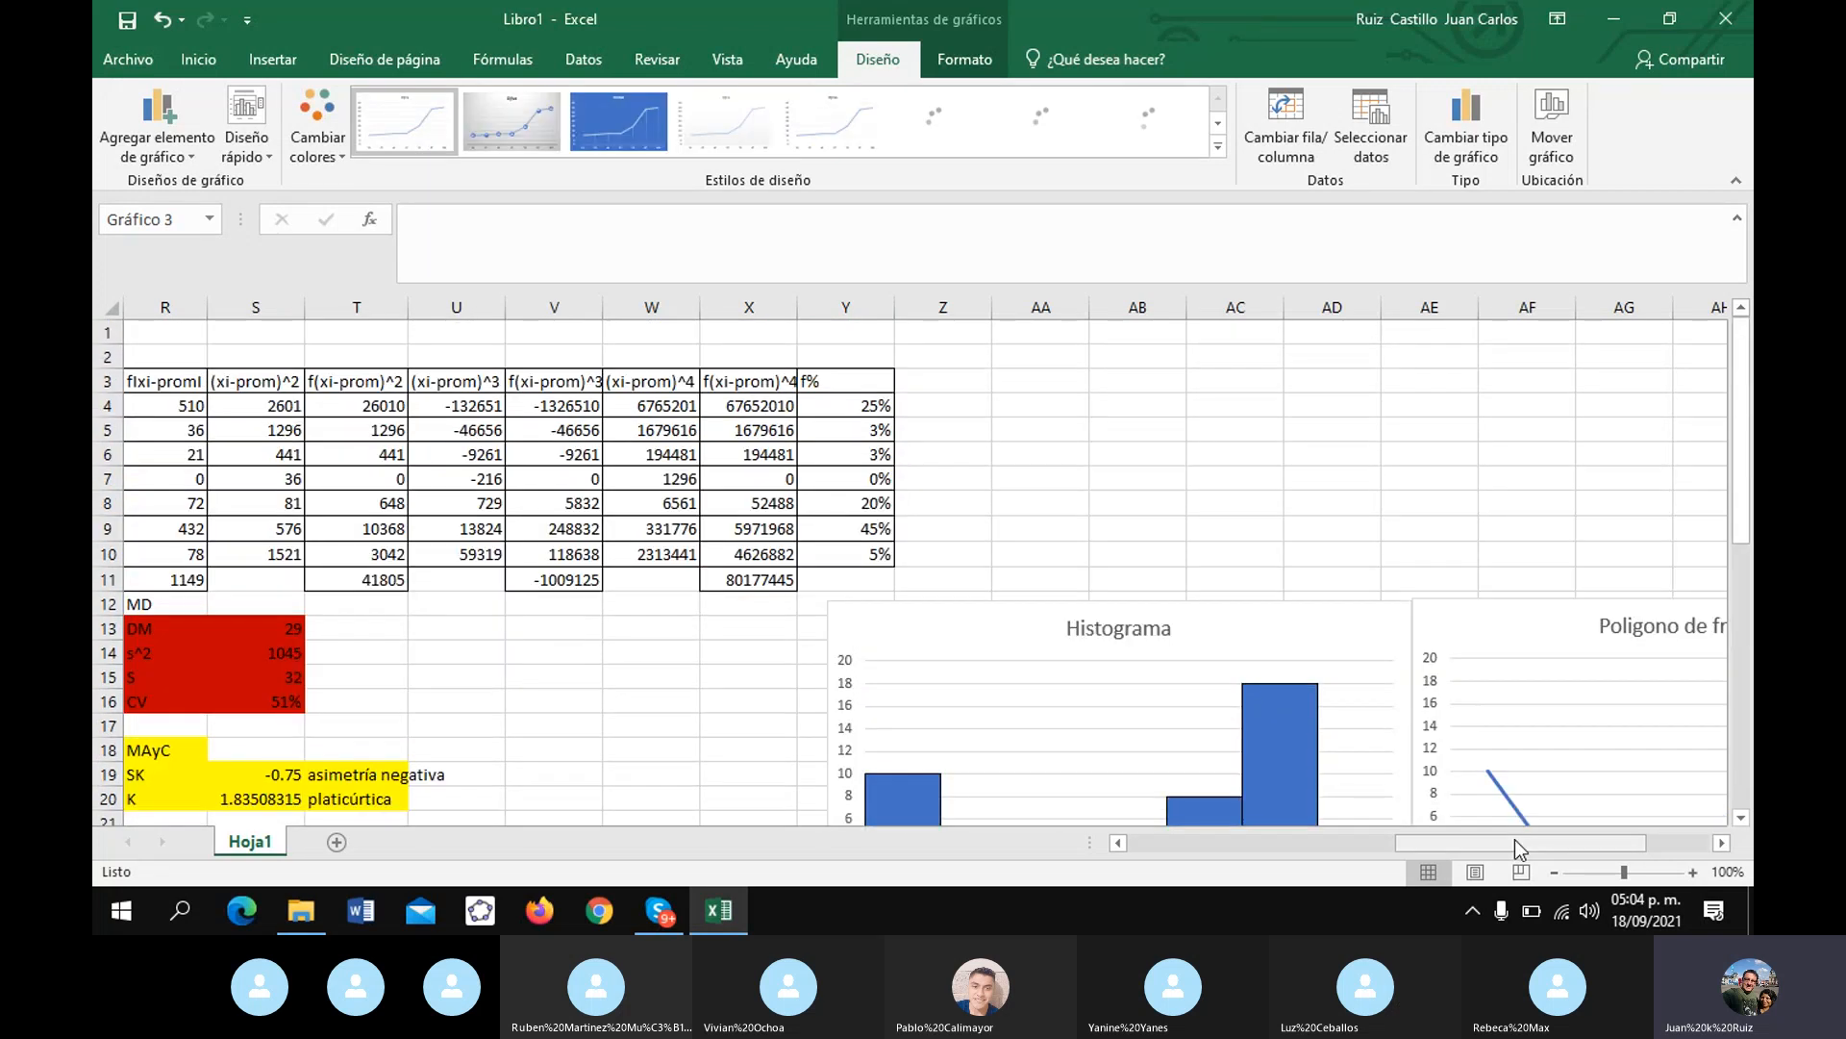
drag(1515, 839, 1055, 870)
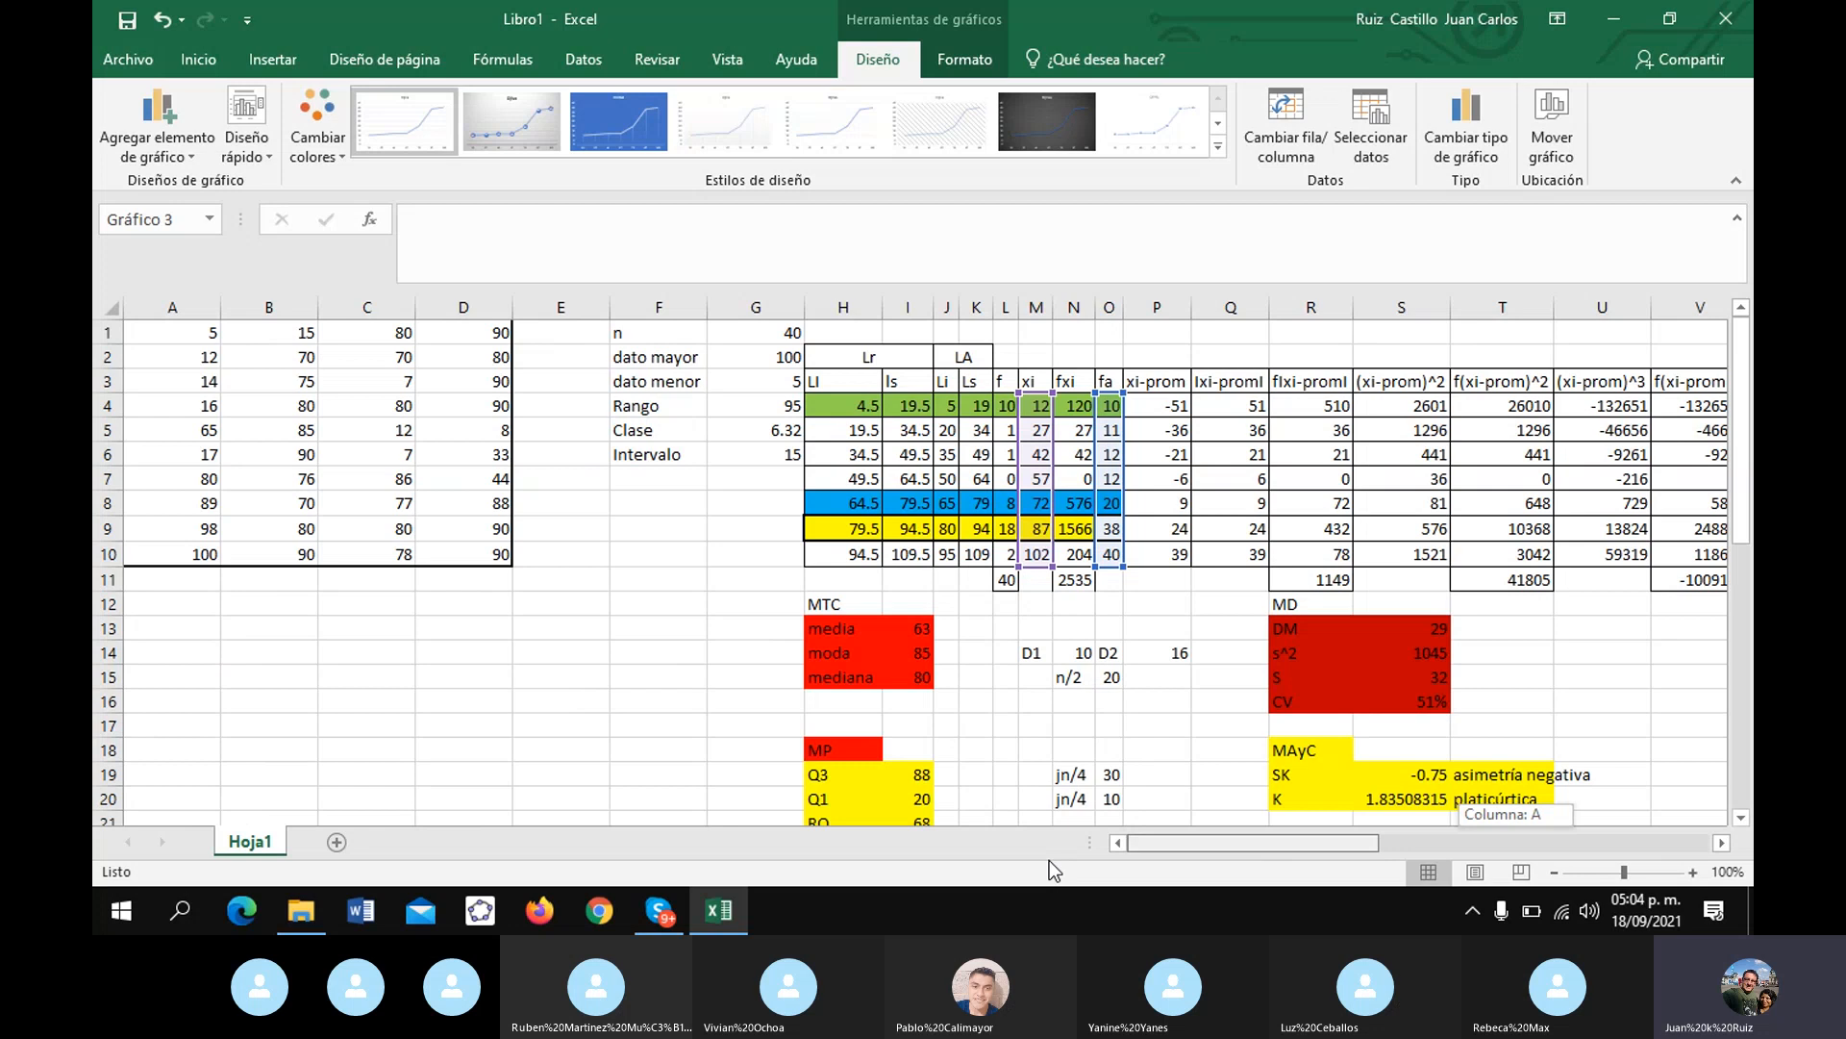
scroll(701, 498, down, 2)
scroll(701, 498, up, 2)
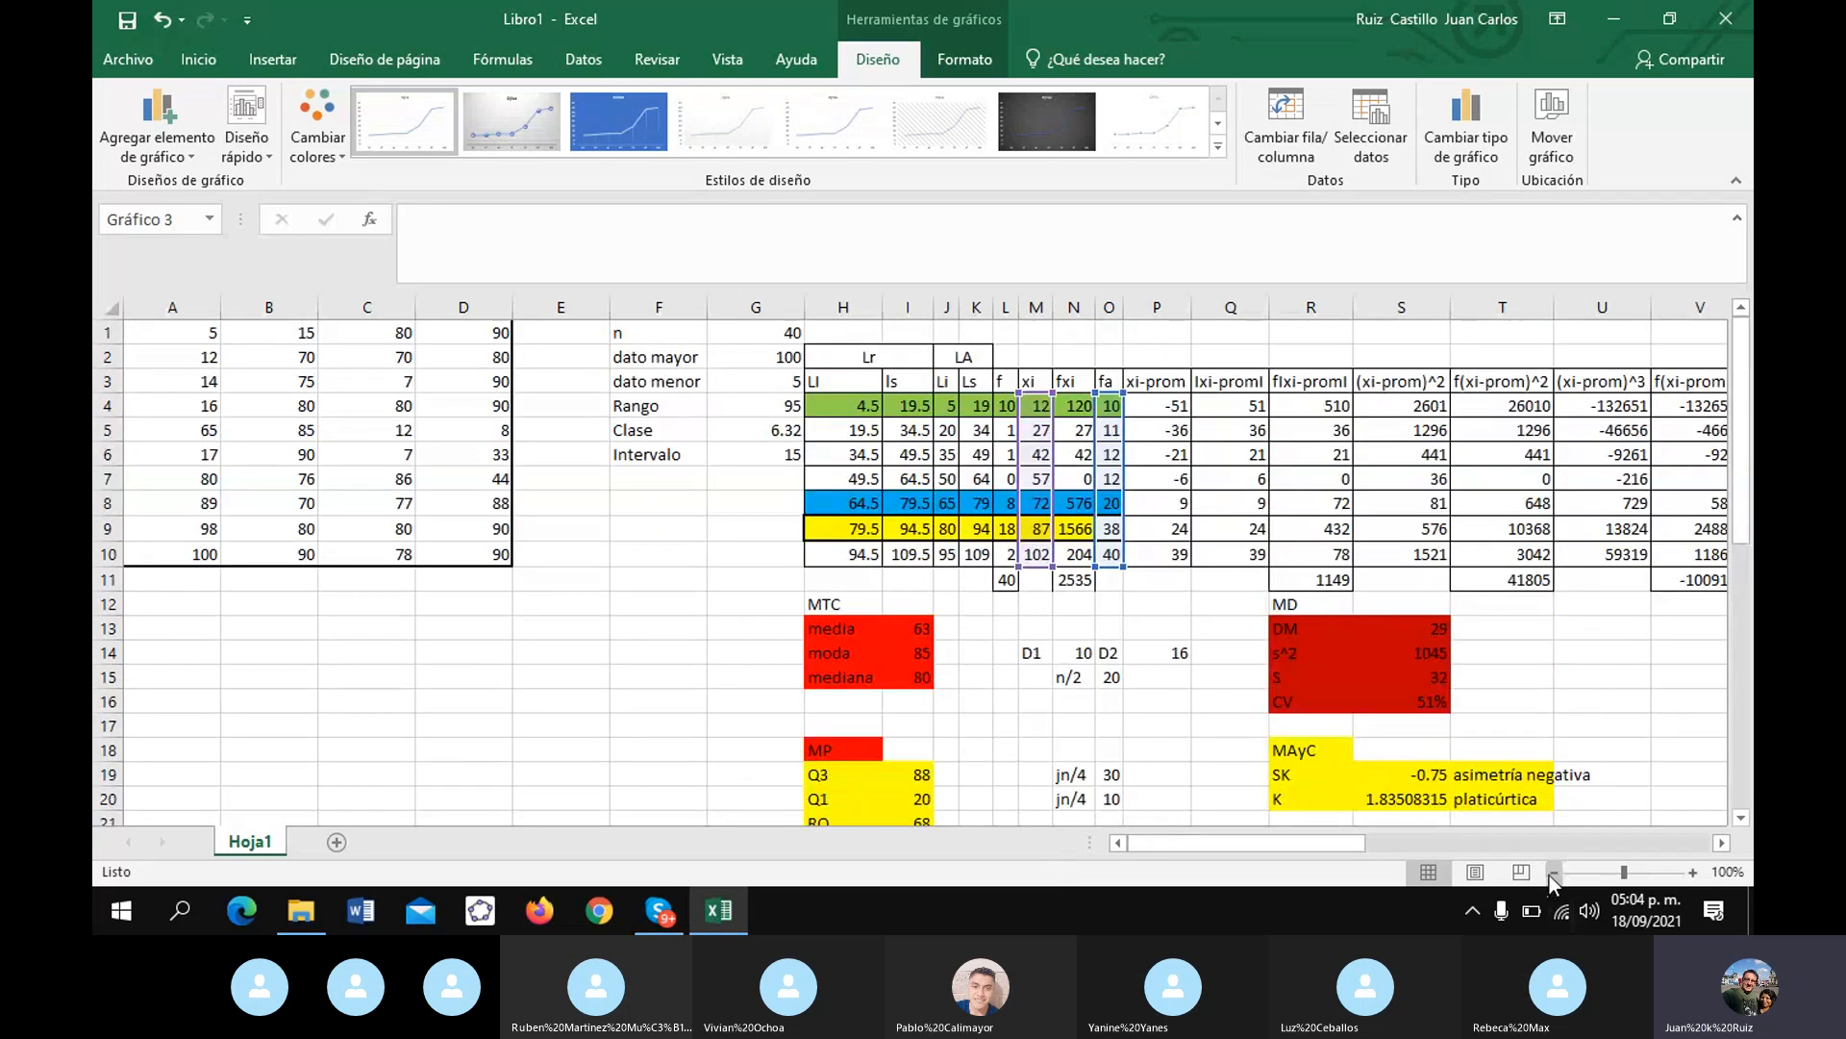
click(1552, 873)
click(1550, 873)
click(1550, 874)
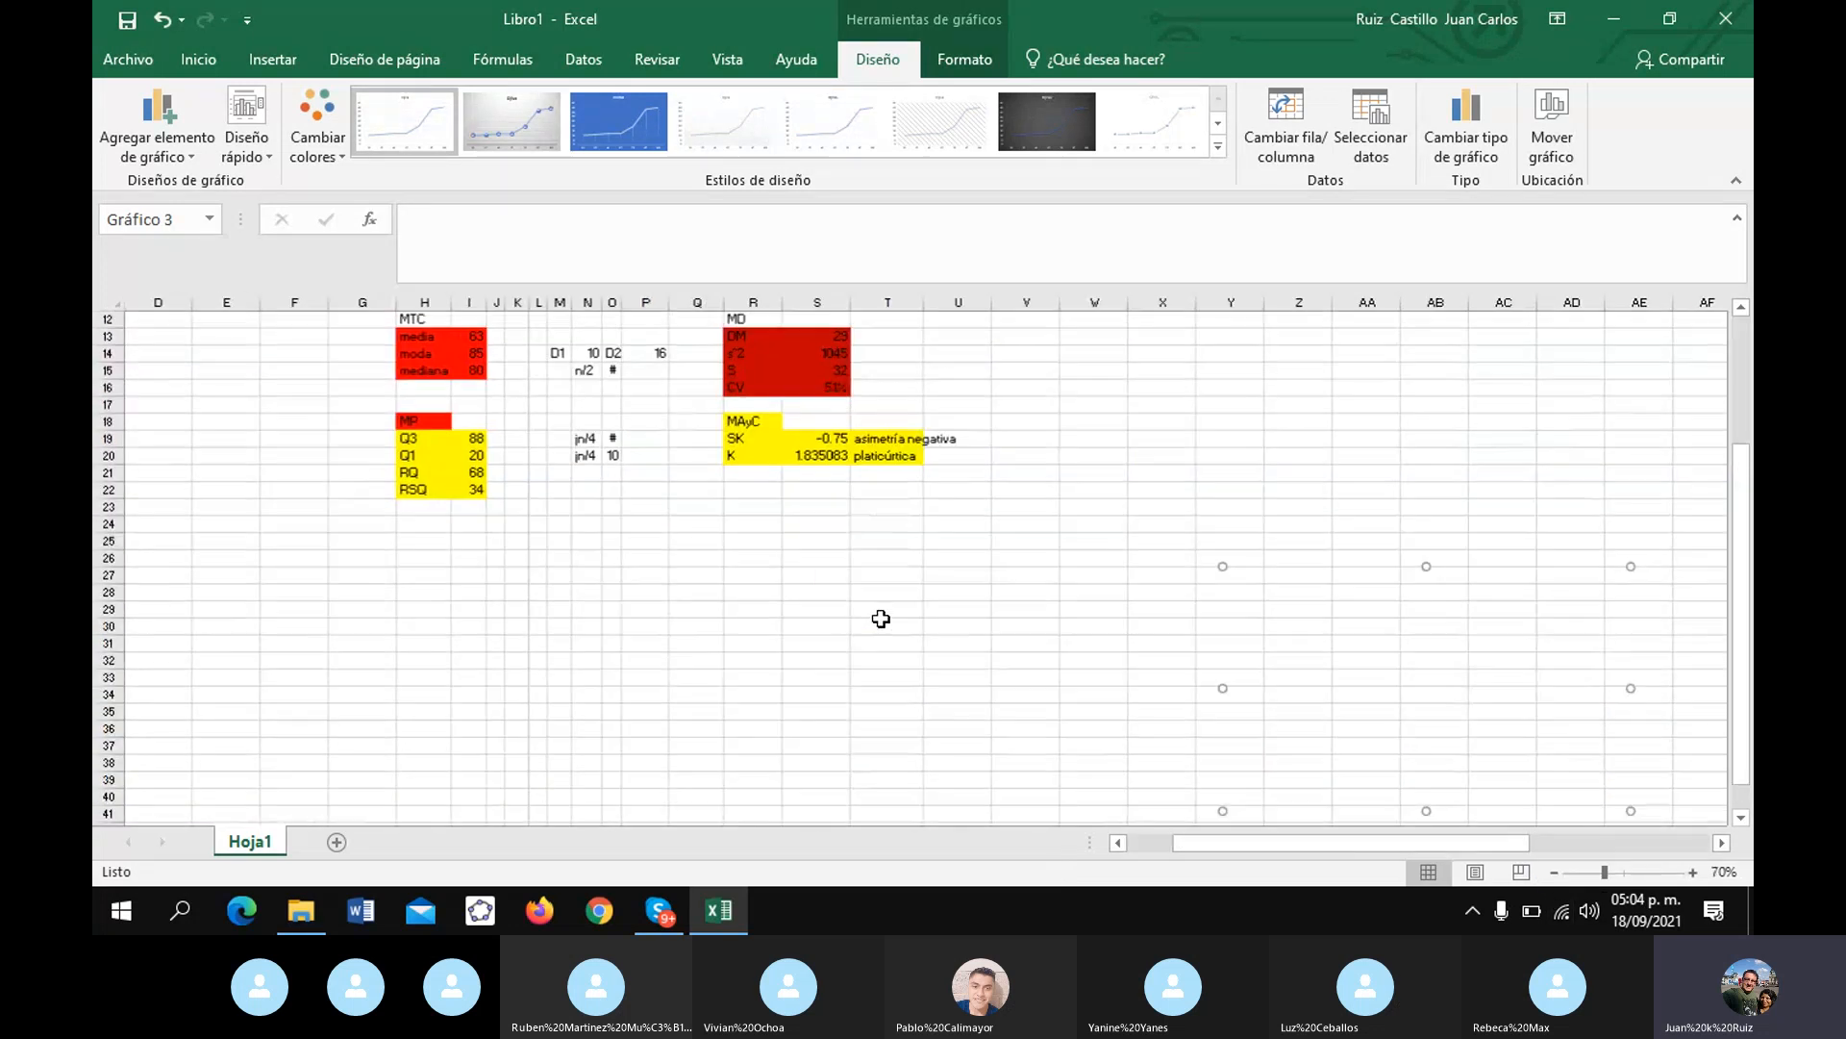
scroll(857, 603, up, 3)
scroll(855, 603, up, 1)
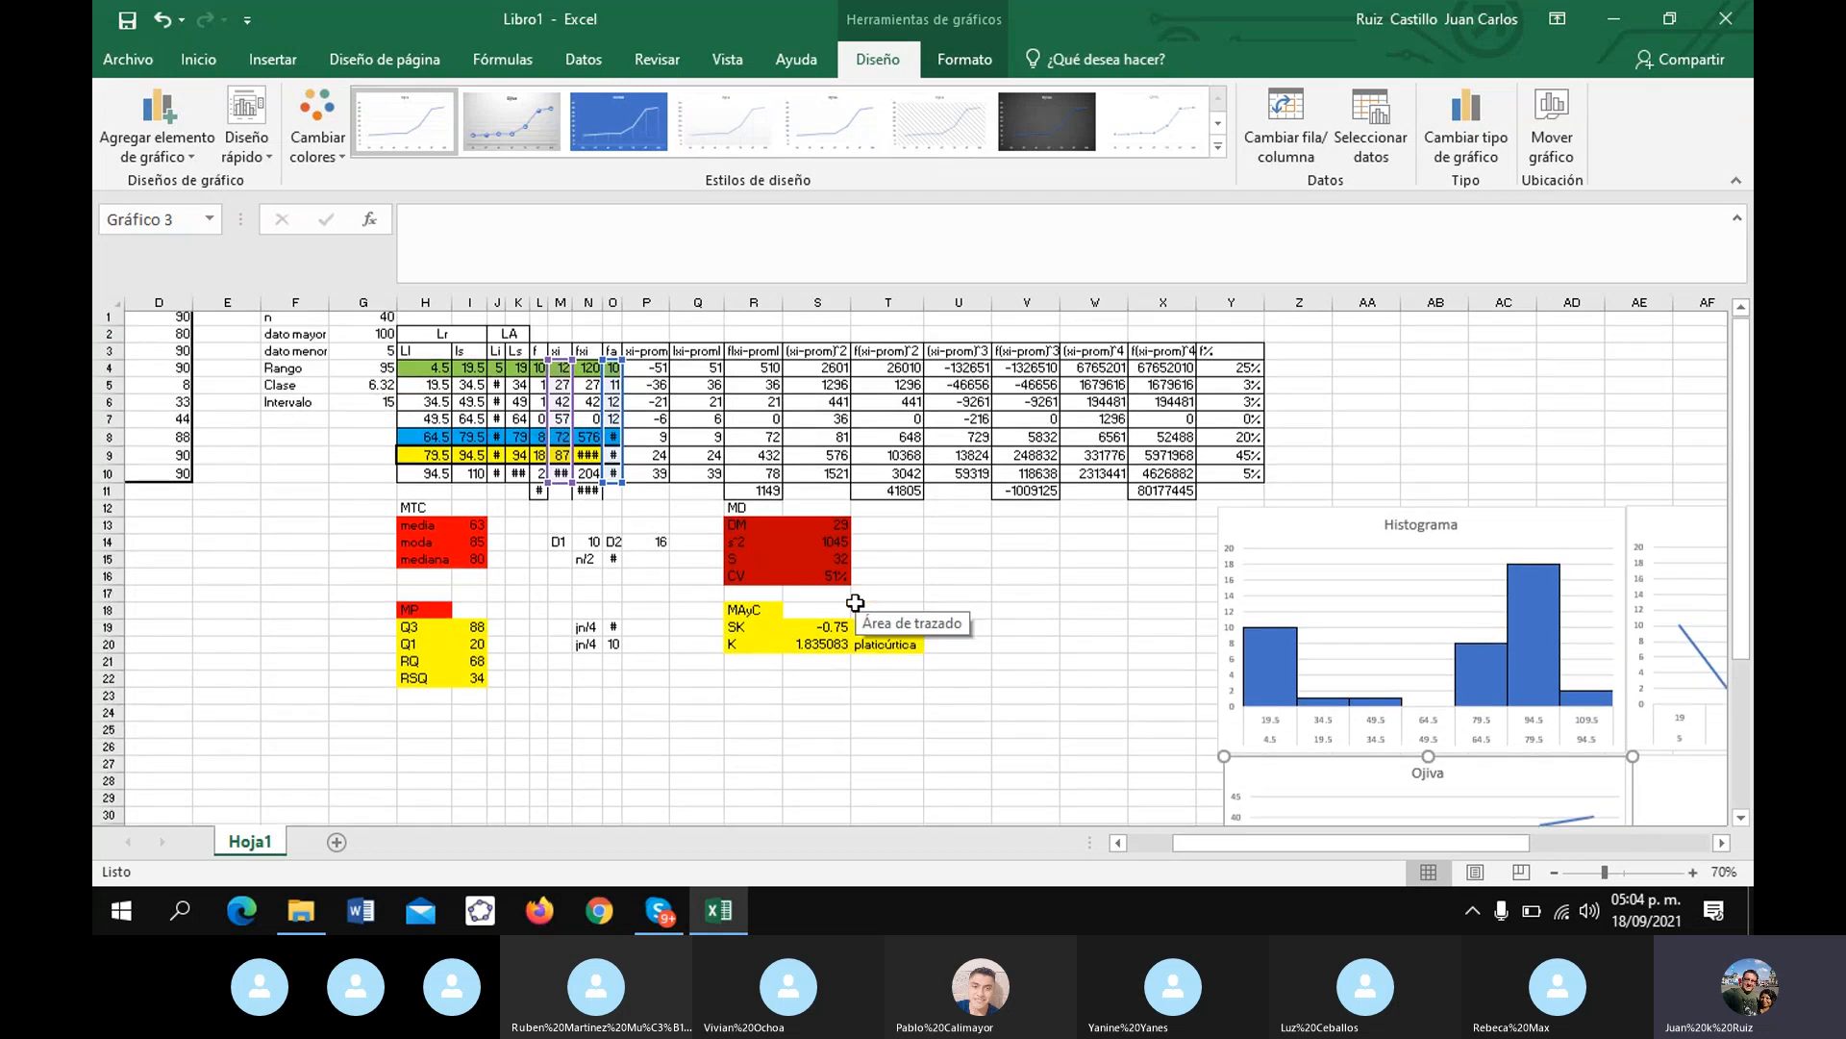
click(979, 584)
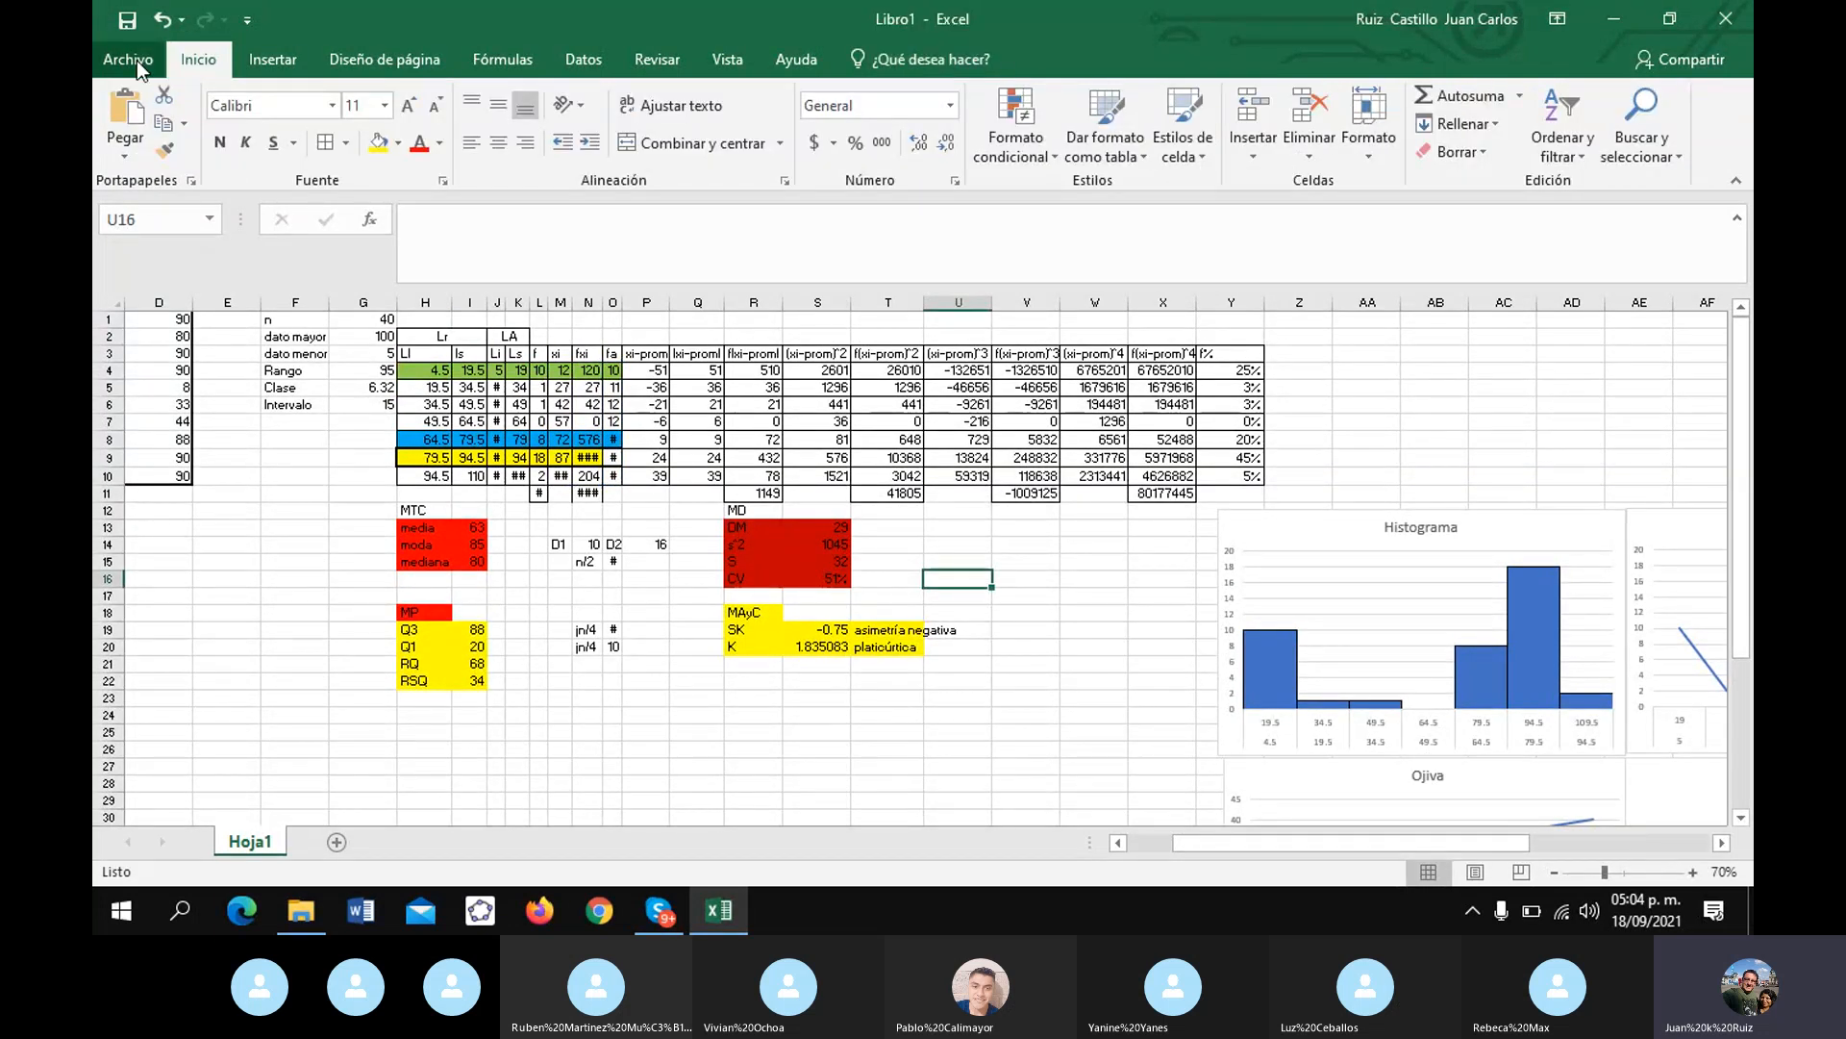
- Save the workbook in the Escritorio folder as "Estadística descriptiva", then switch to the Skype call
click(136, 61)
click(171, 293)
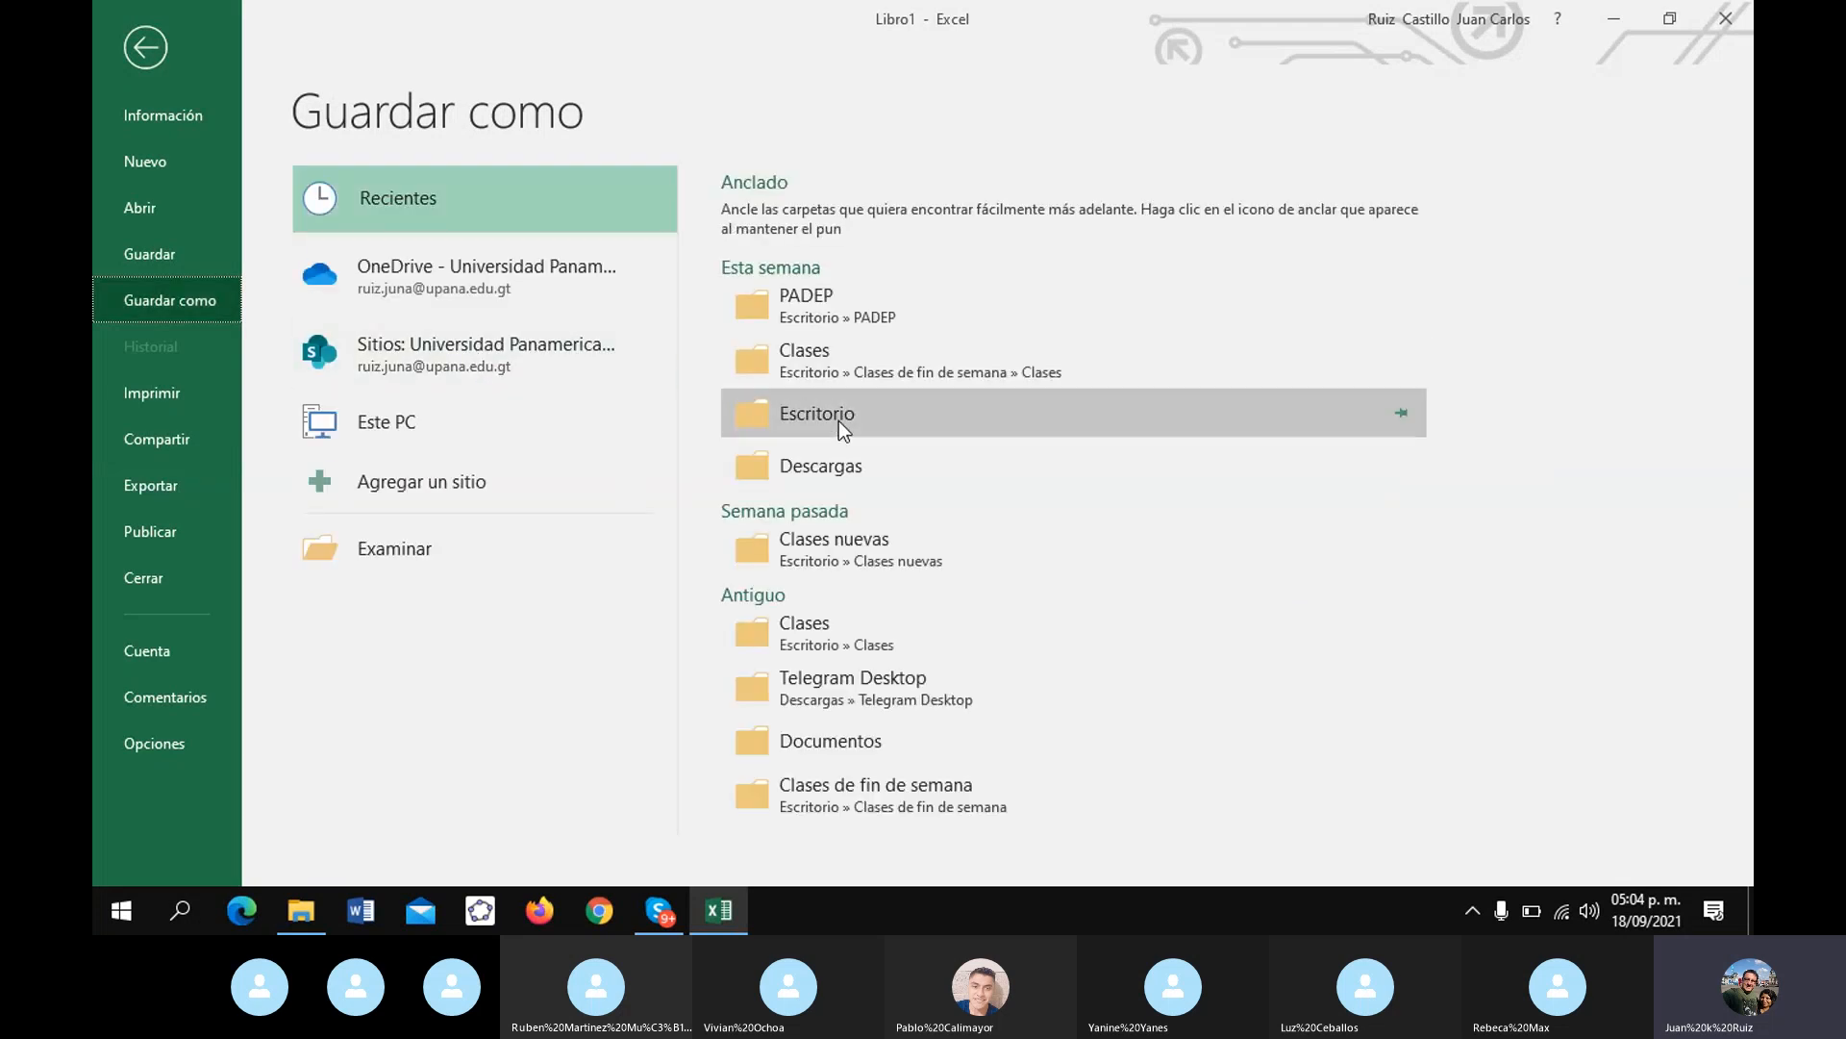
click(845, 423)
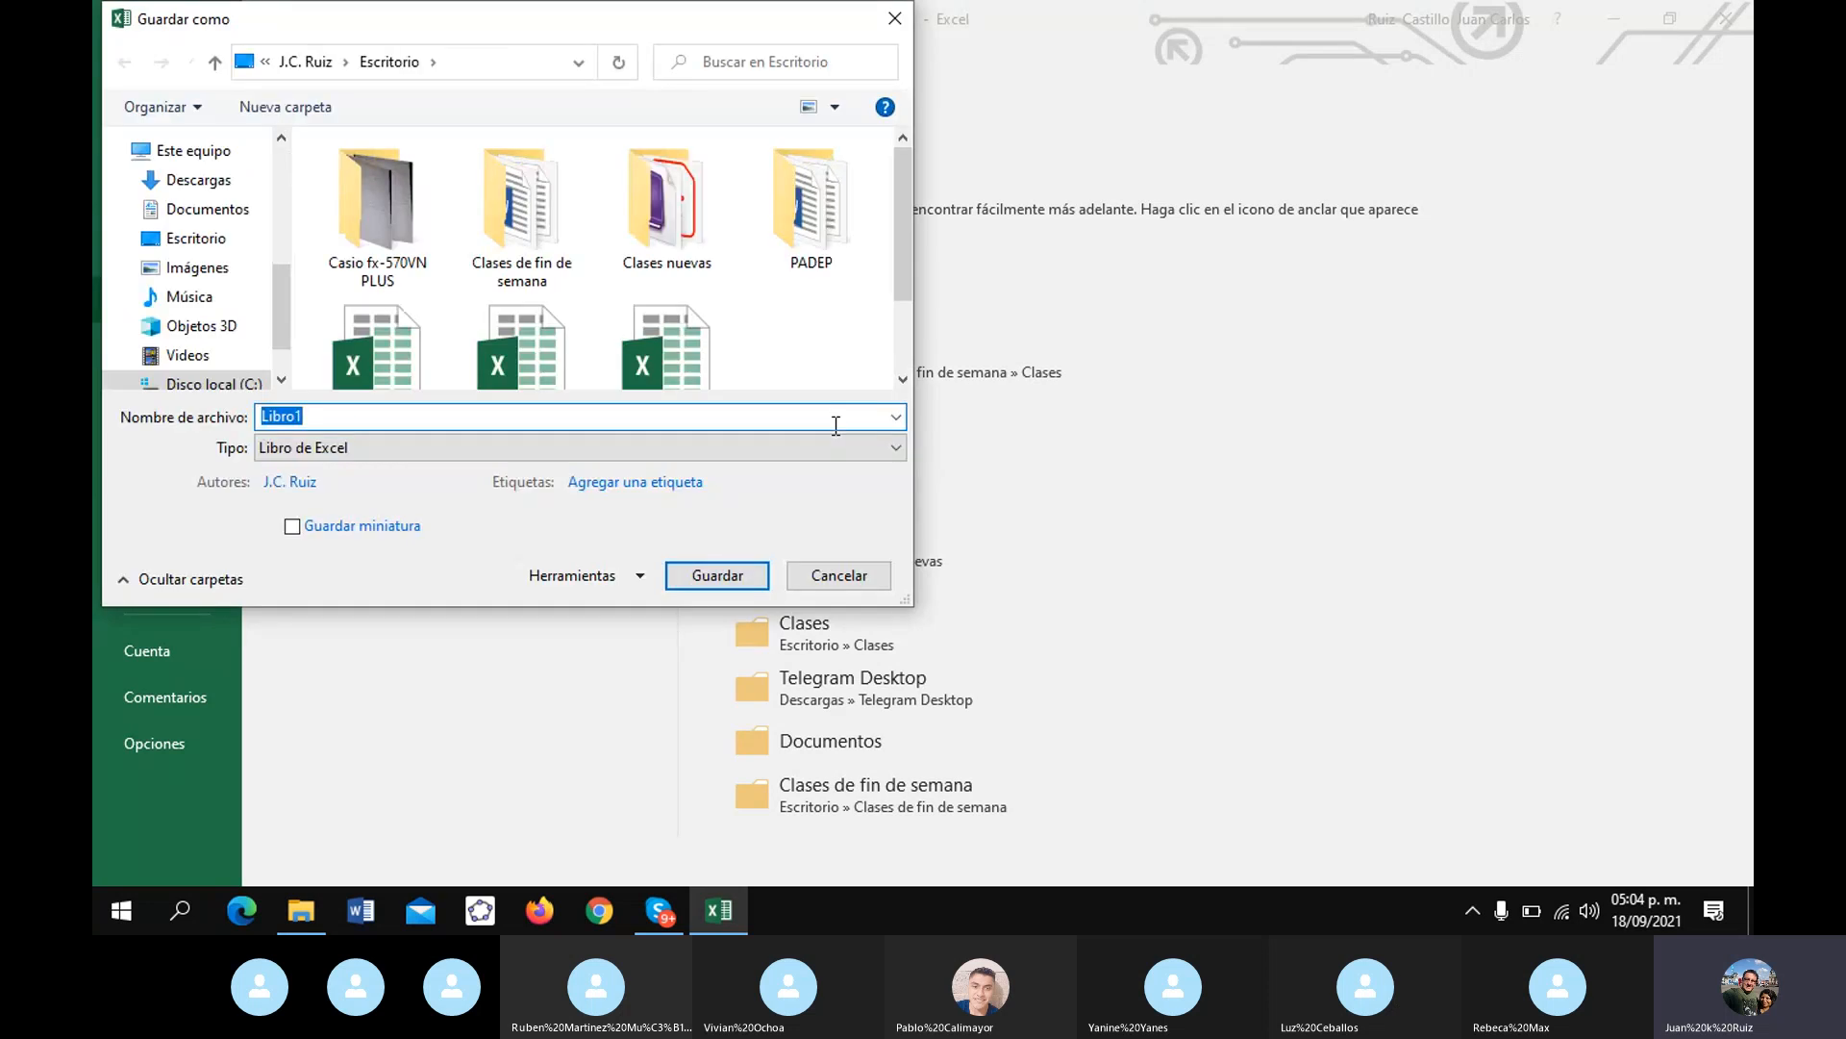
text(Estad)
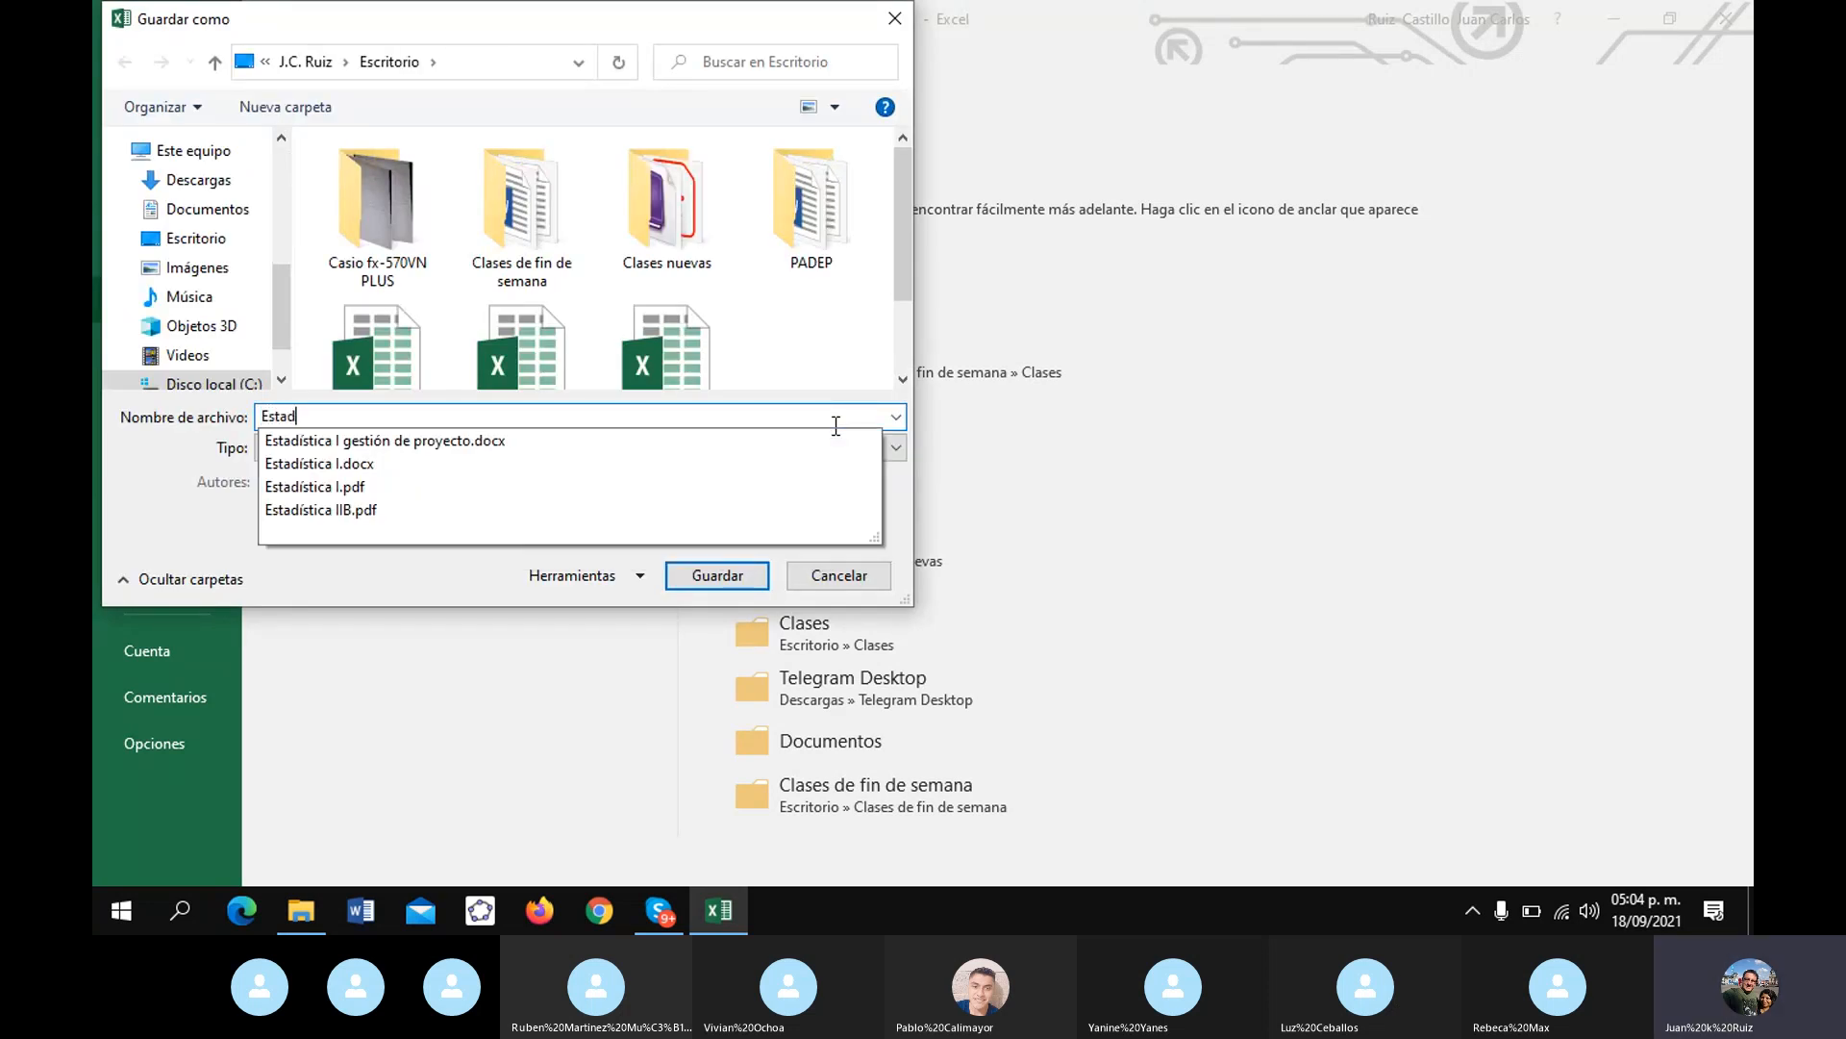
text(ística descripti)
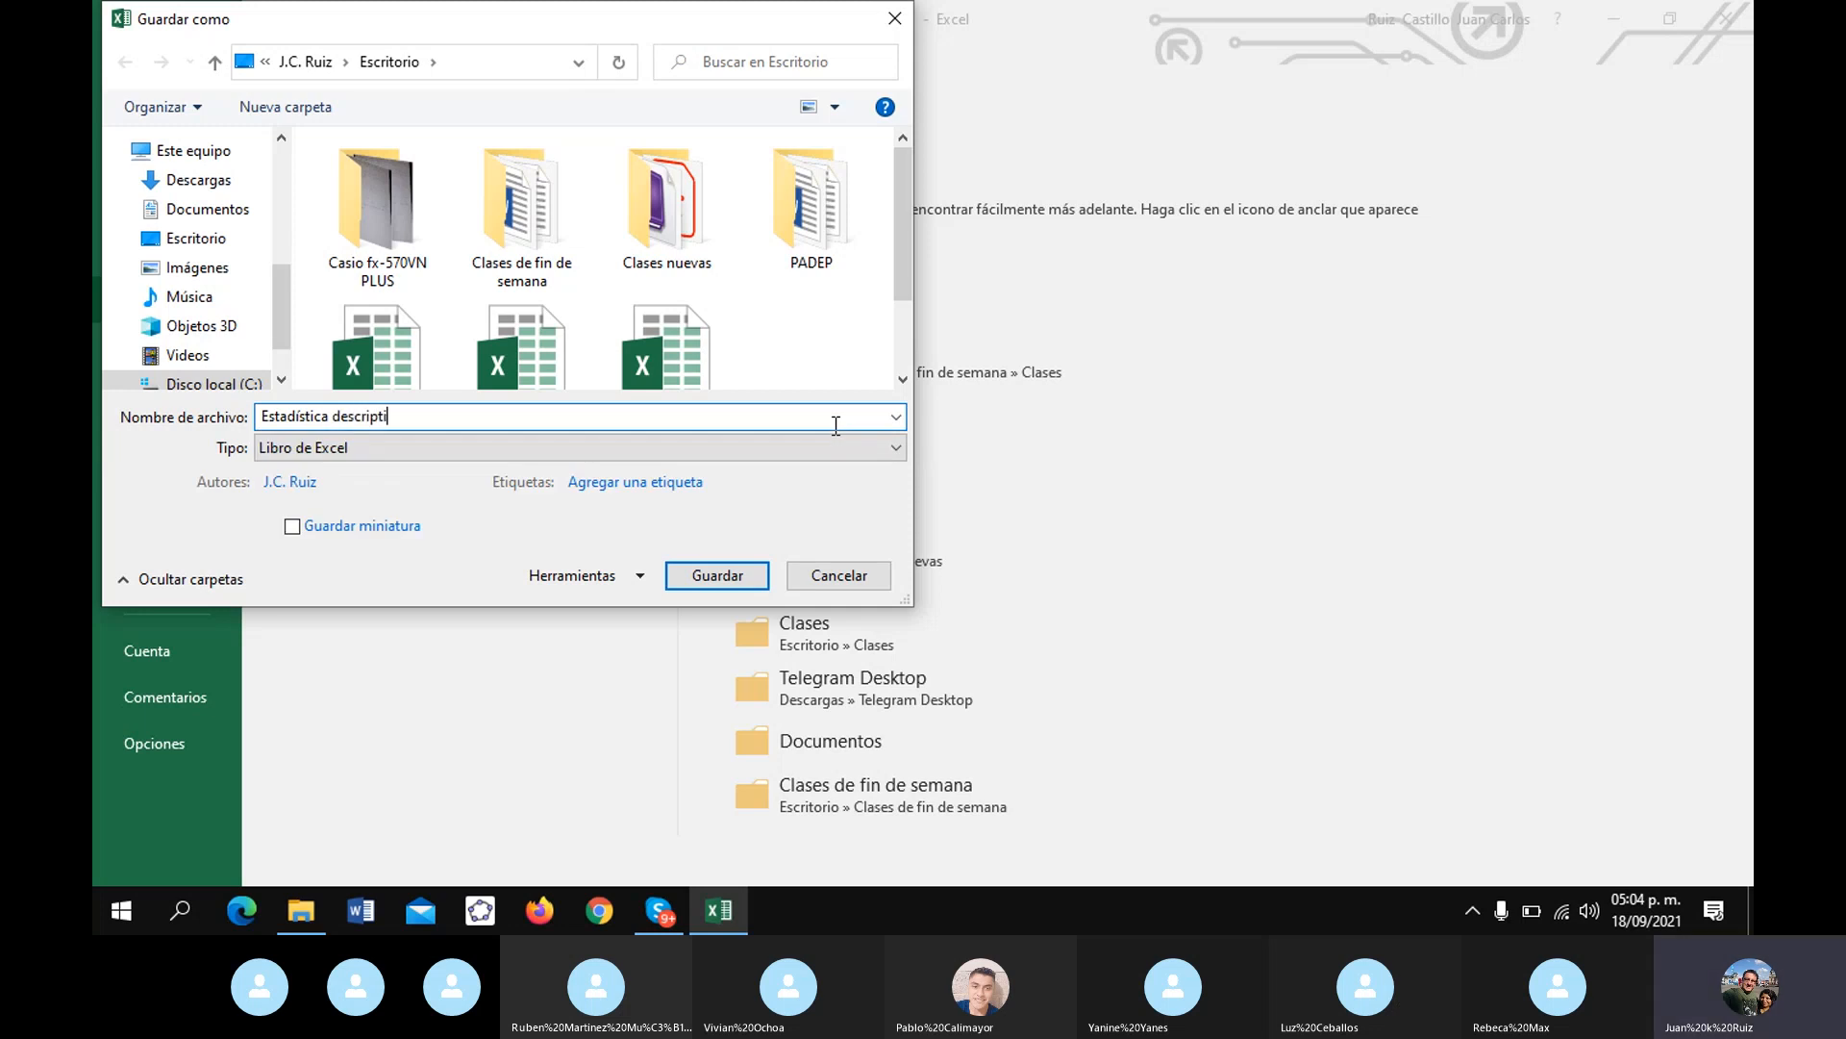
text(va)
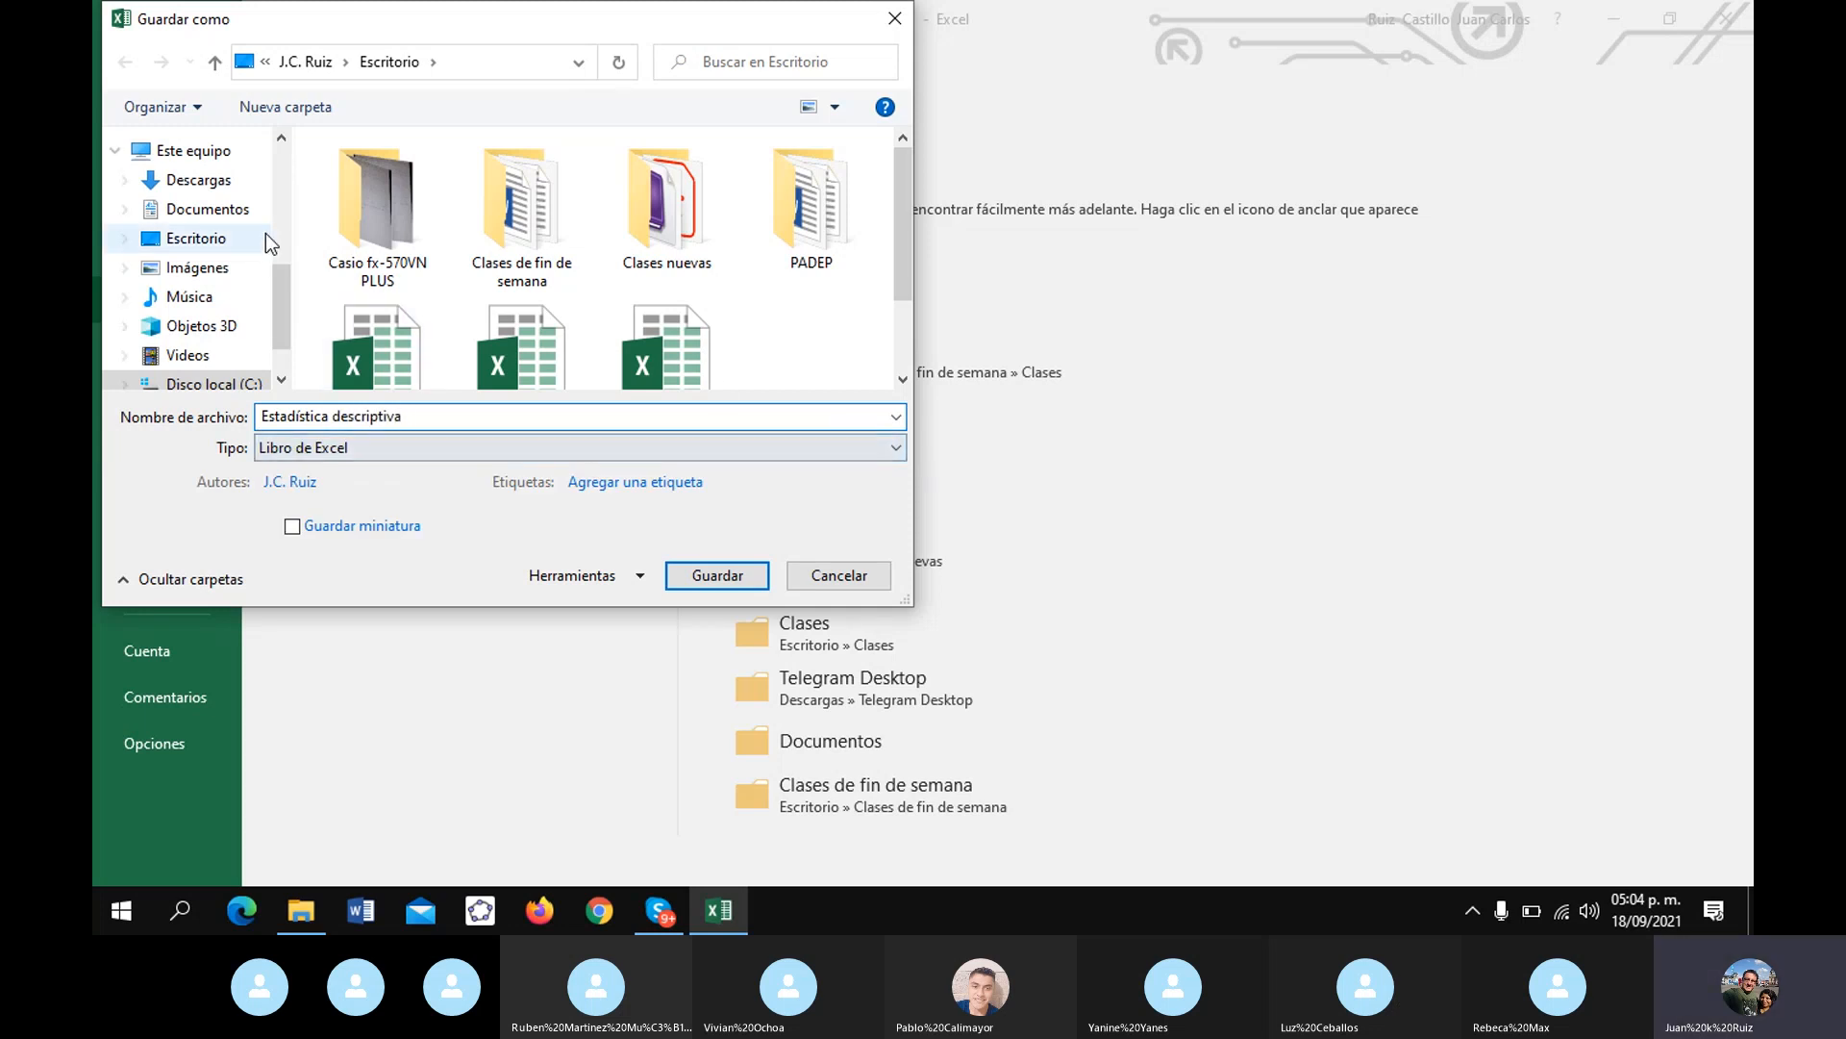
click(717, 575)
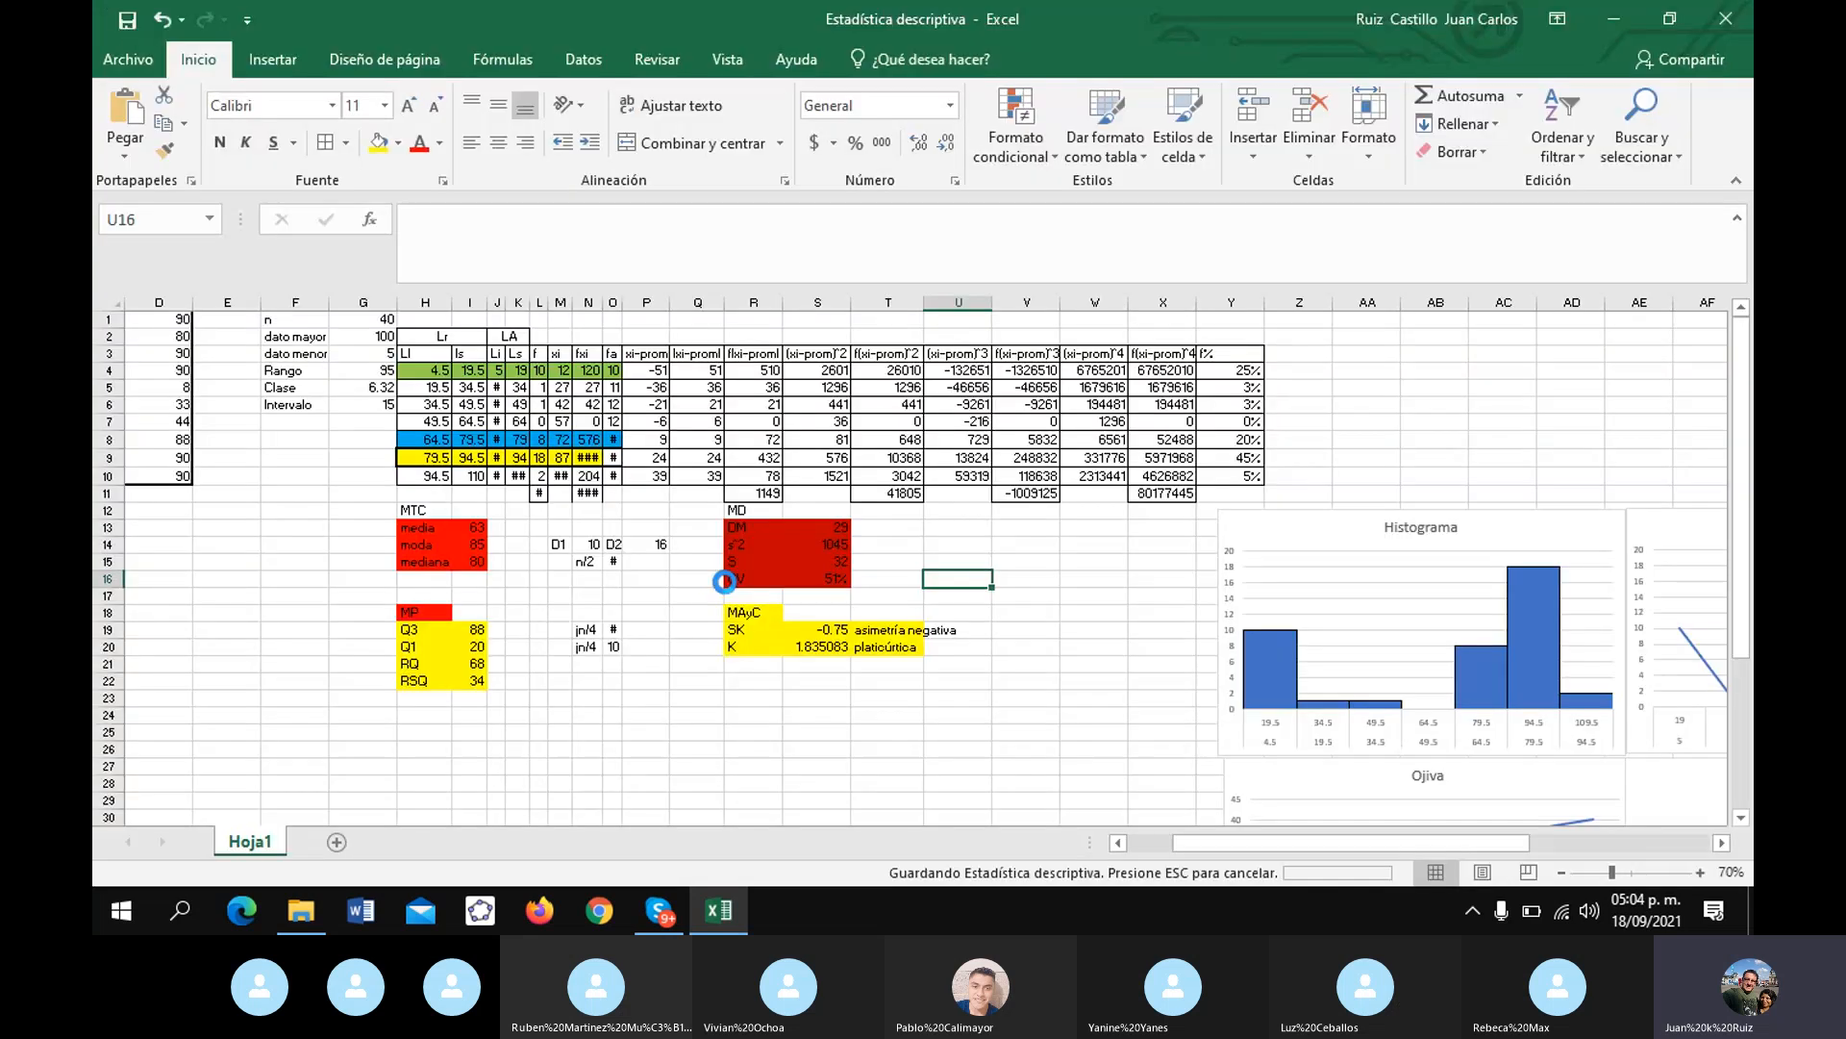
click(660, 910)
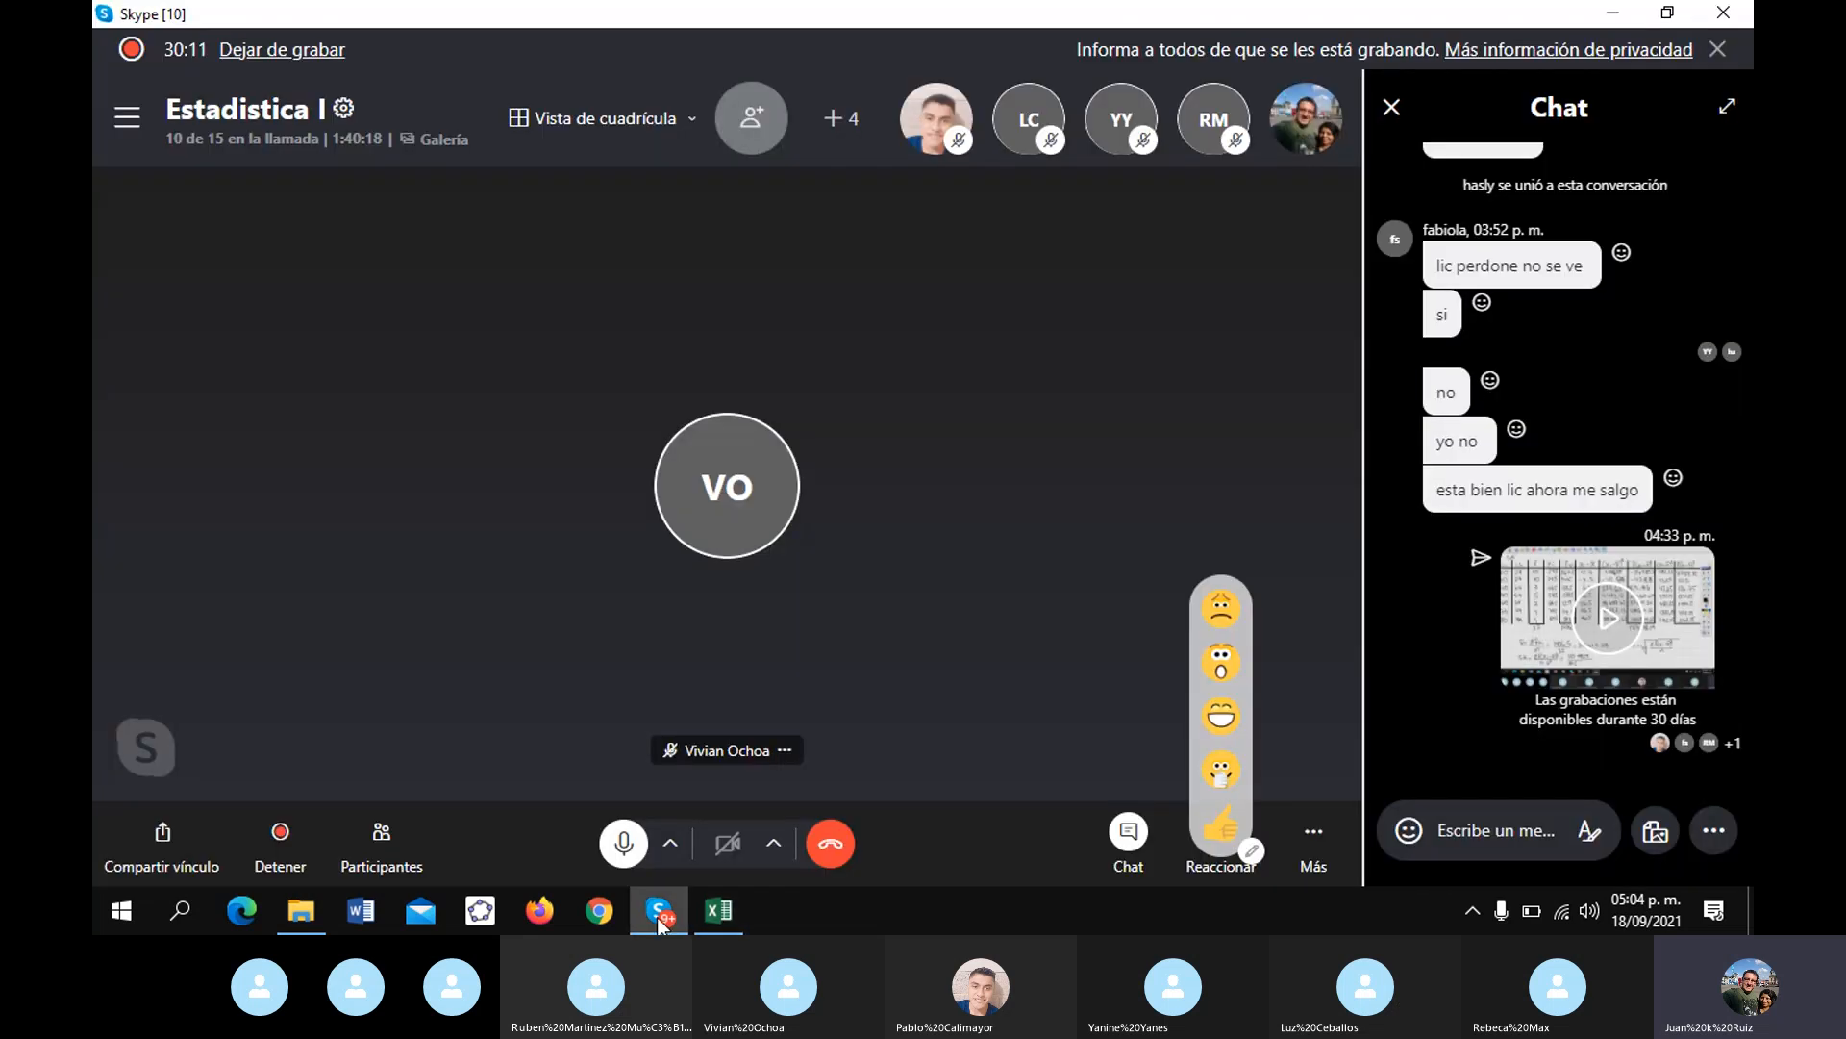